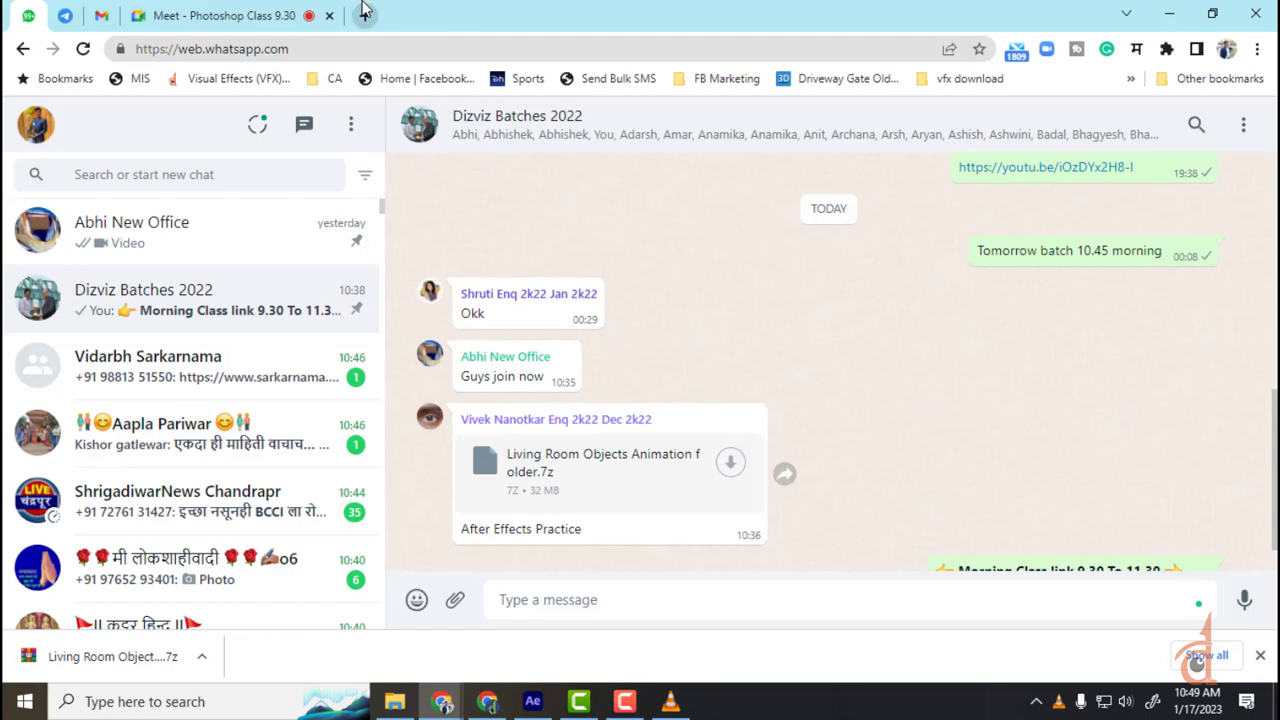
- Search Google Images for "ac ads" in a new browser tab and preview the Behance "Keep Cool & Safe" ad
left_click(364, 12)
type("ac ads")
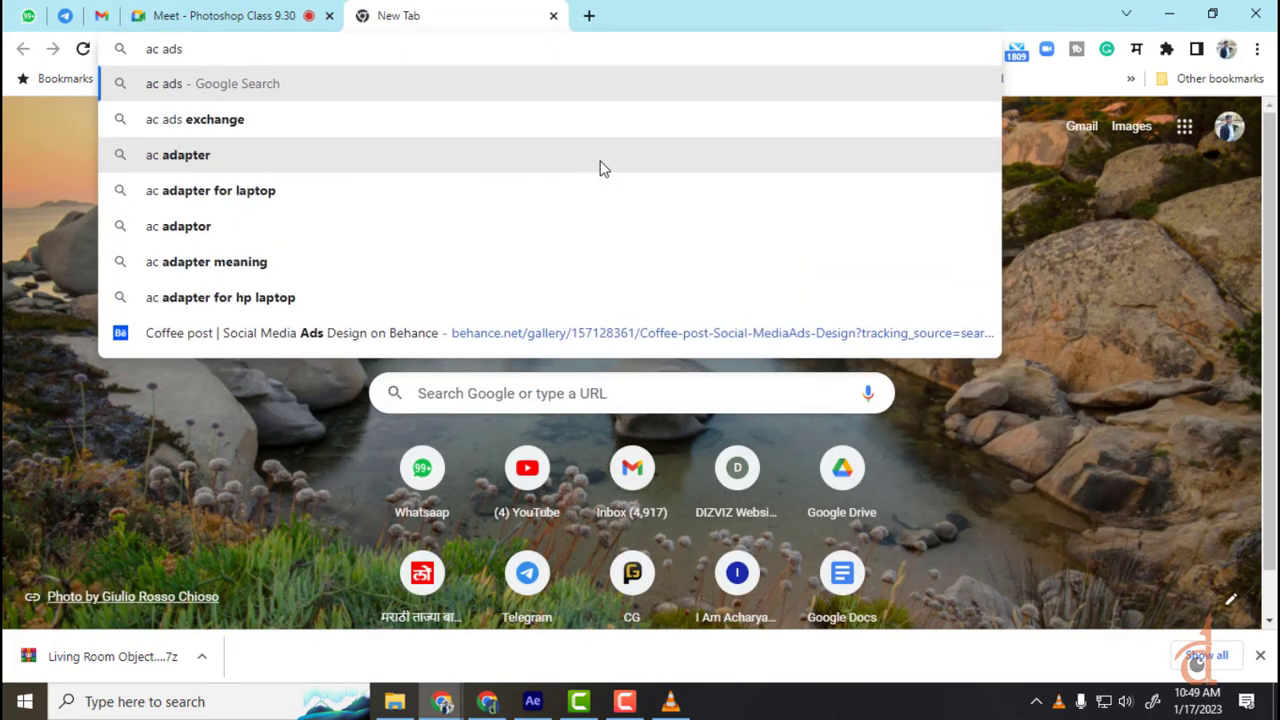
key("Return")
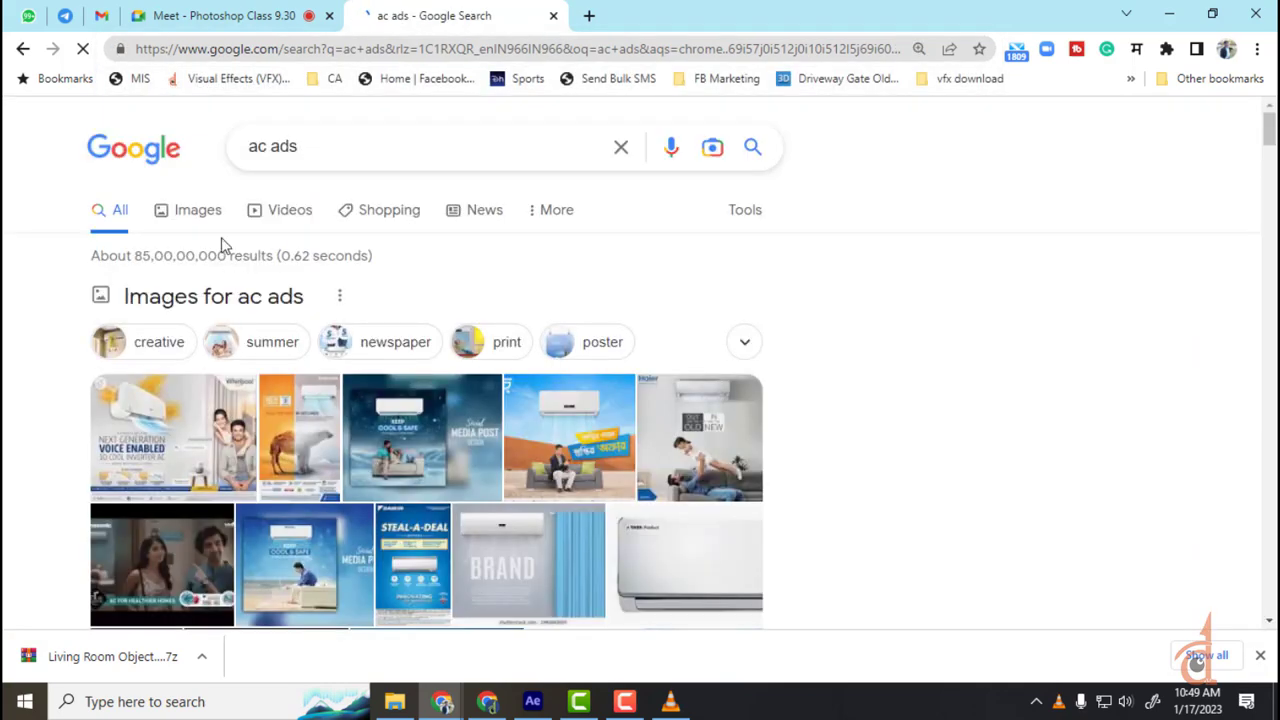
left_click(197, 218)
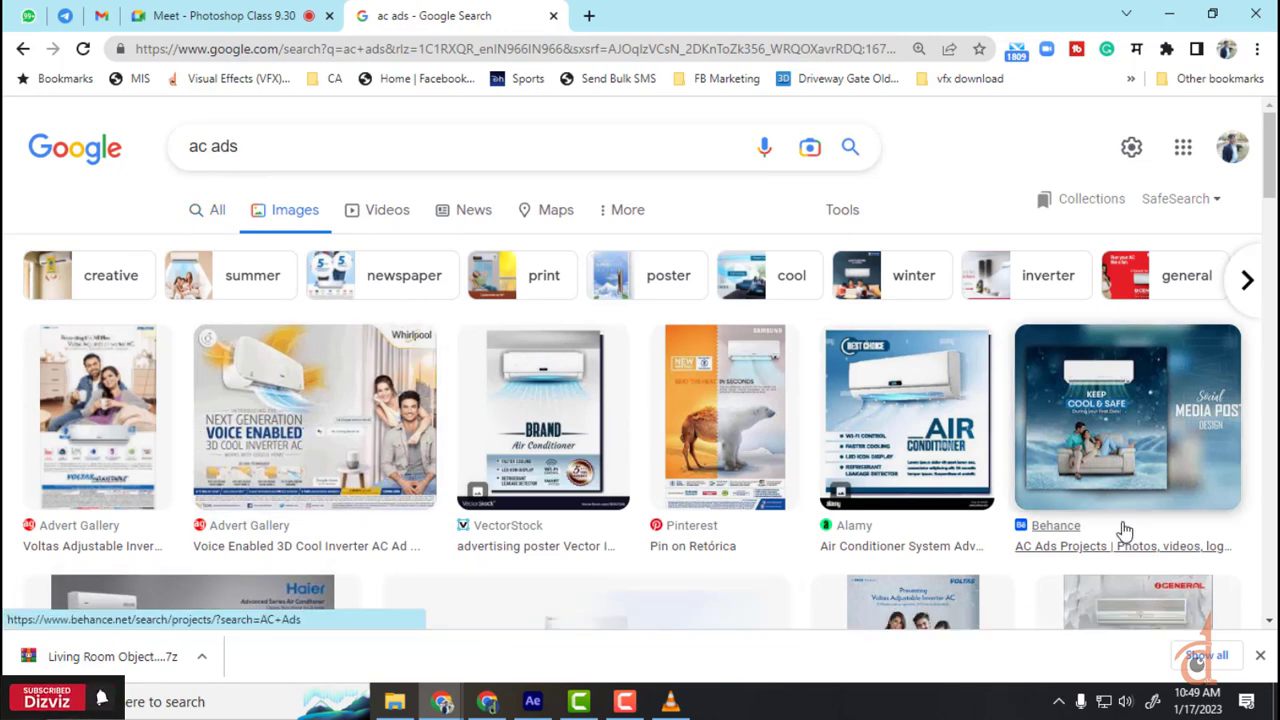
left_click(1018, 350)
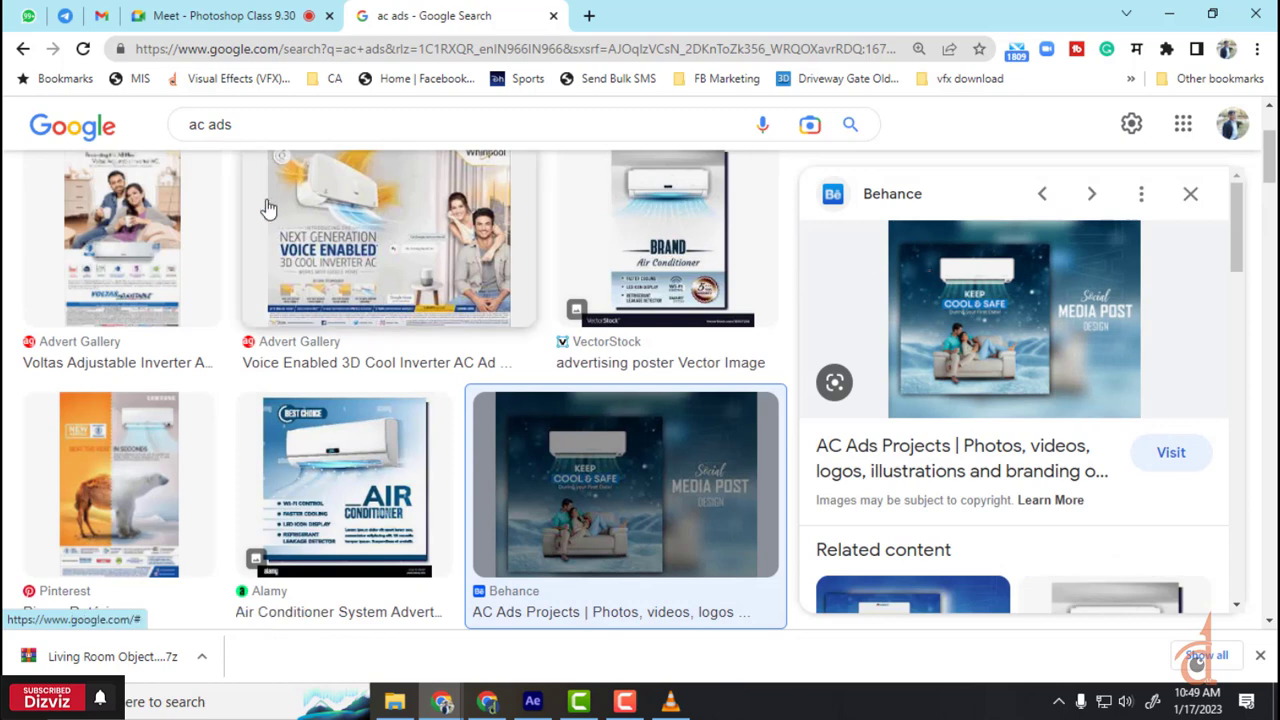
- Change the image search to "refrigerator ads"
left_click_drag(207, 124, 152, 148)
type("f")
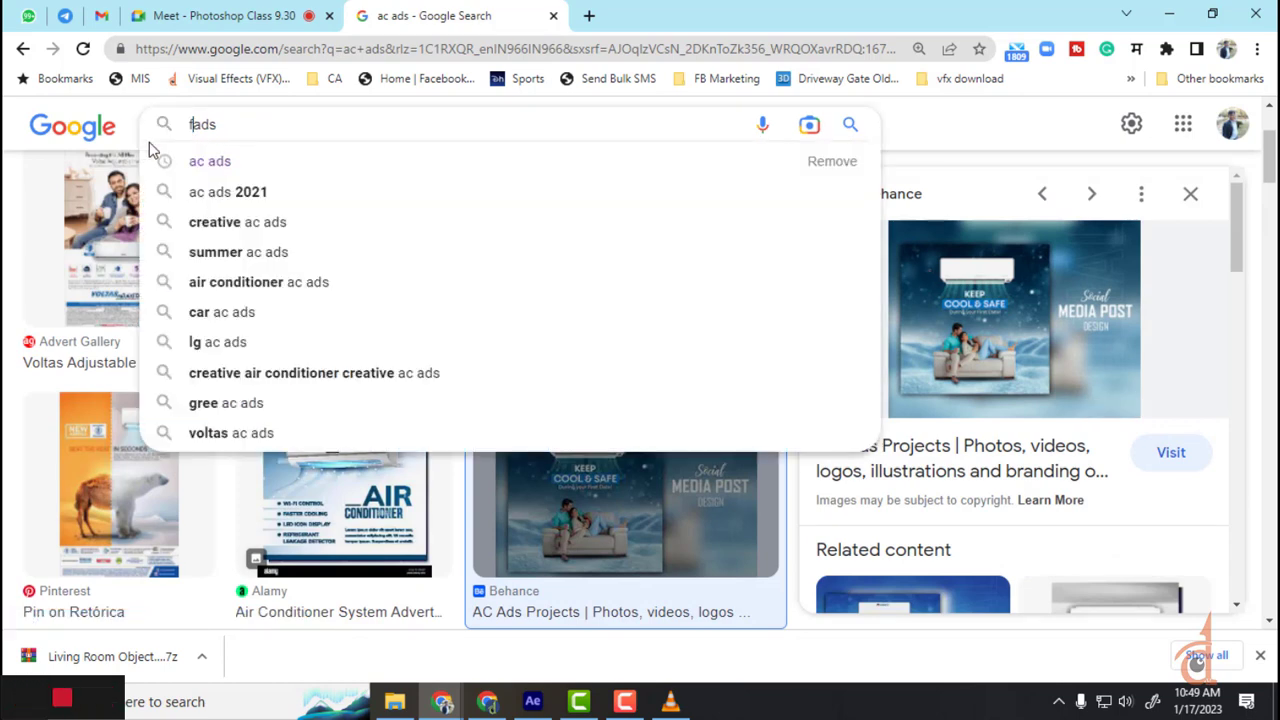
key("BackSpace")
type("refrig")
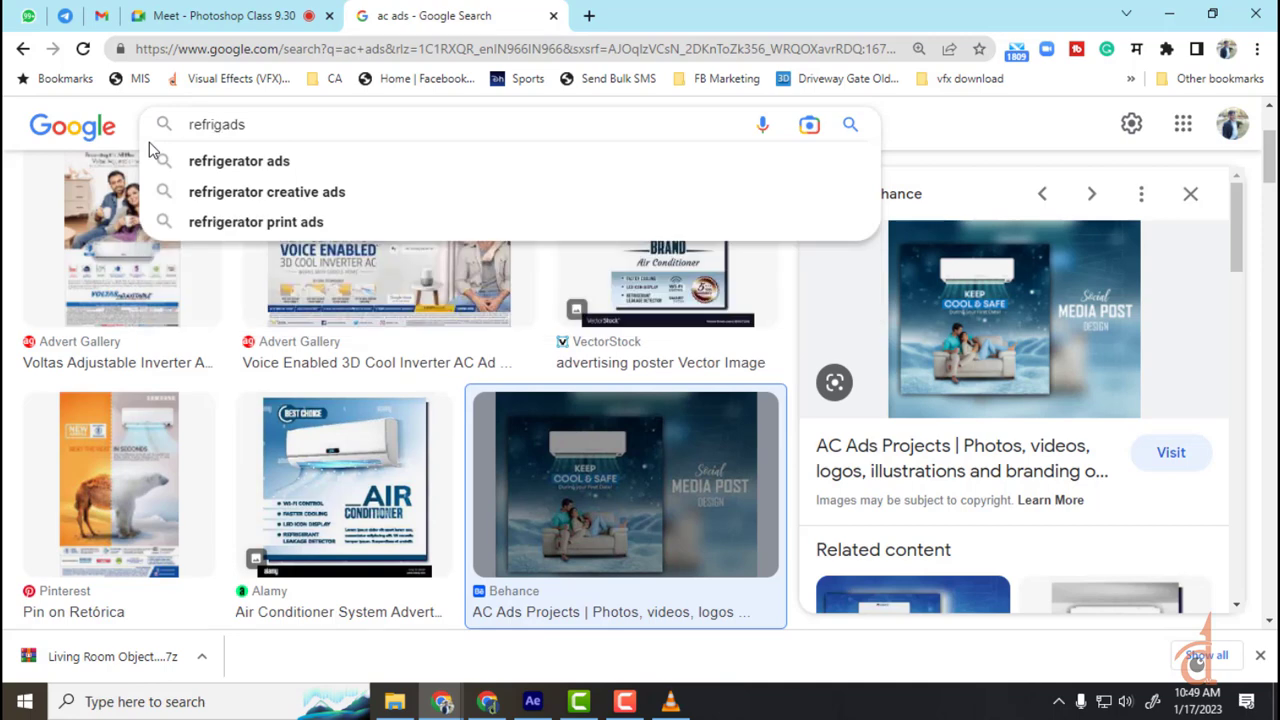
left_click(222, 162)
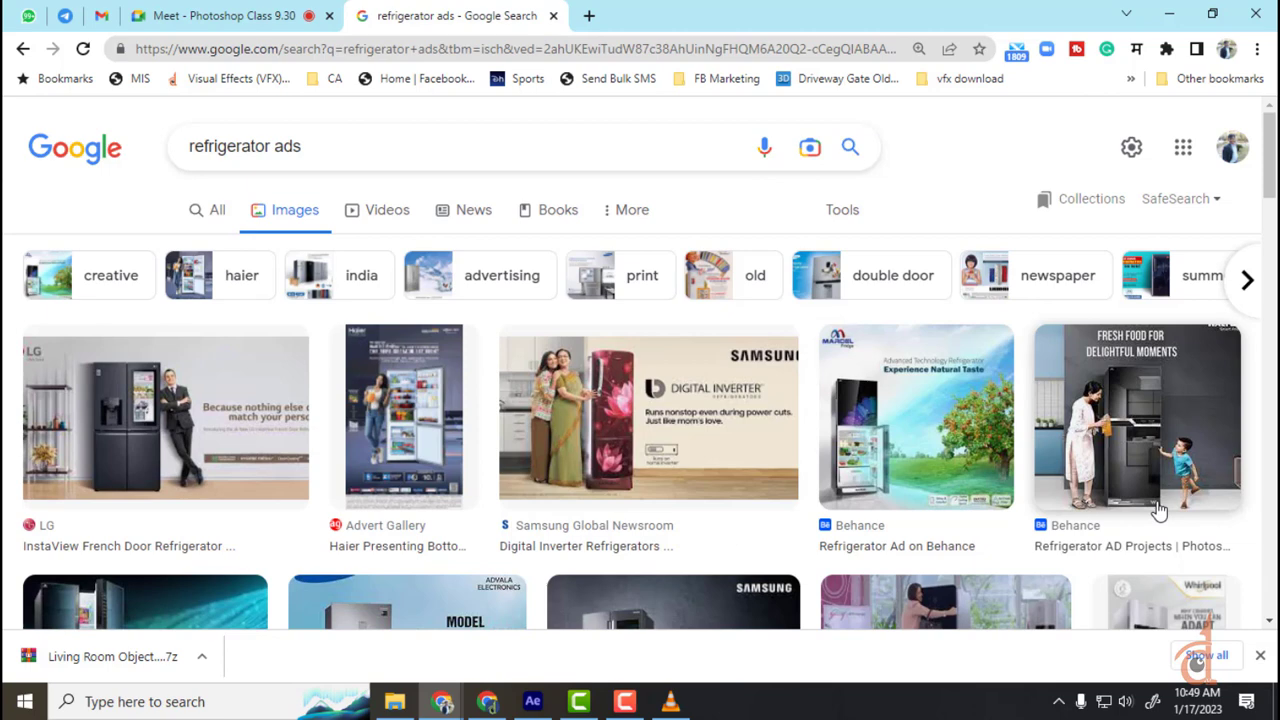
- Switch to VLC, replay (Output) Living Room Objects Animation.mp4, skip ahead, and pause while the pillows drop onto the sofa
left_click(670, 701)
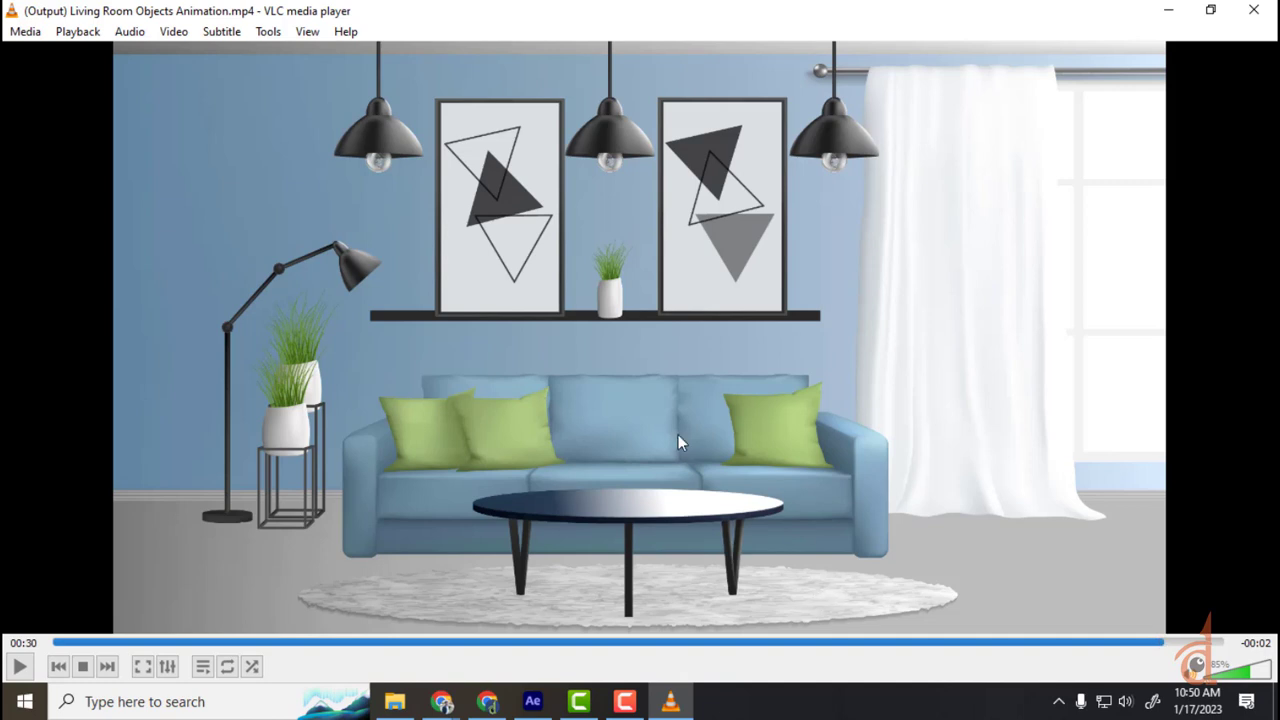
key("space")
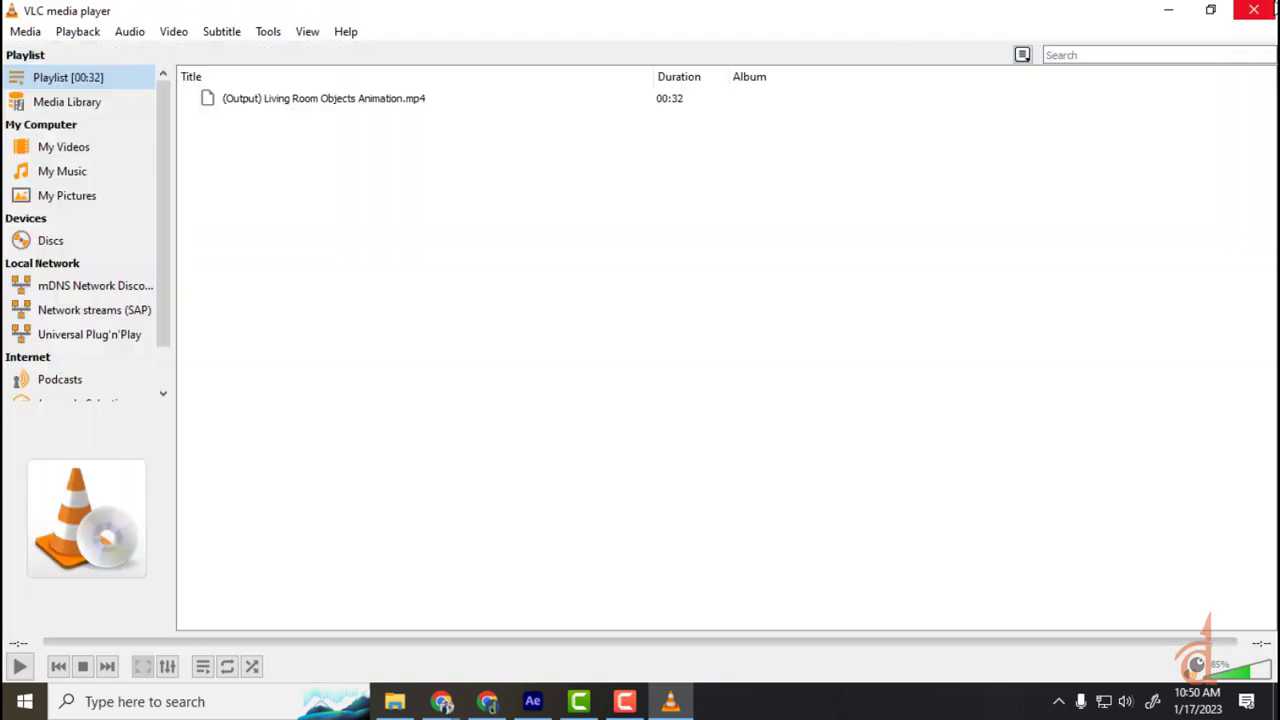
double_click(278, 97)
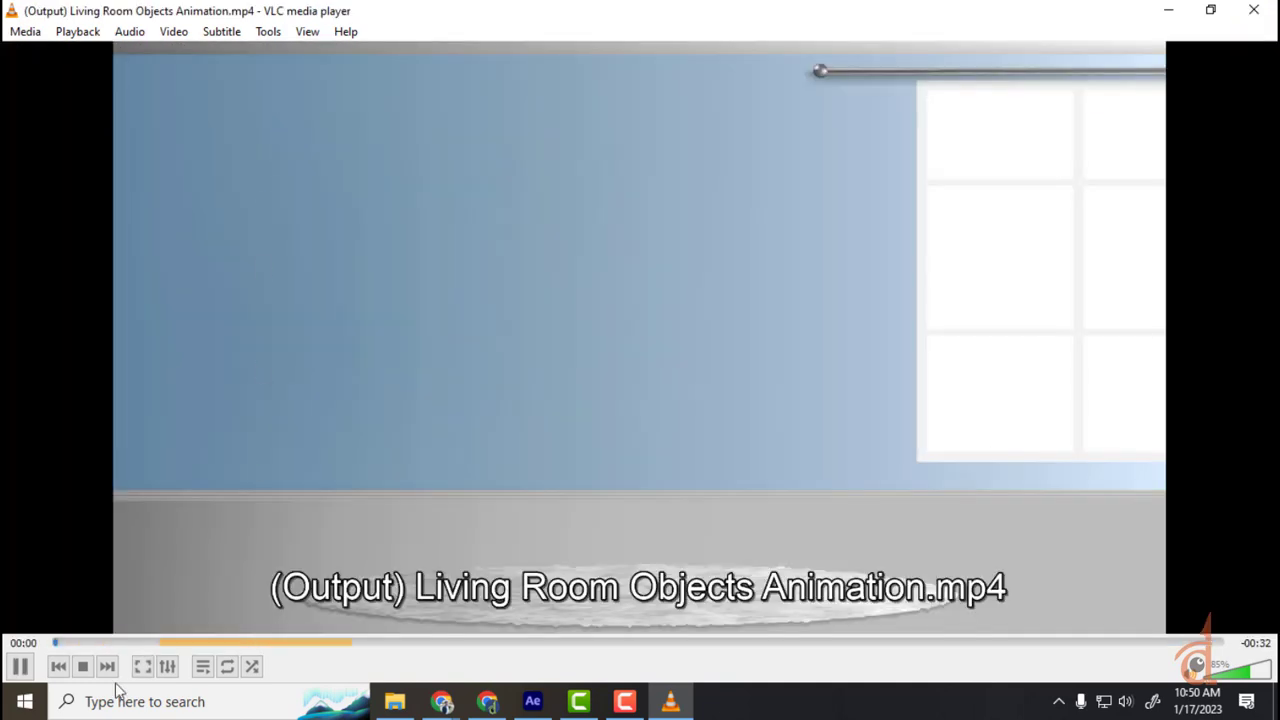
left_click(428, 643)
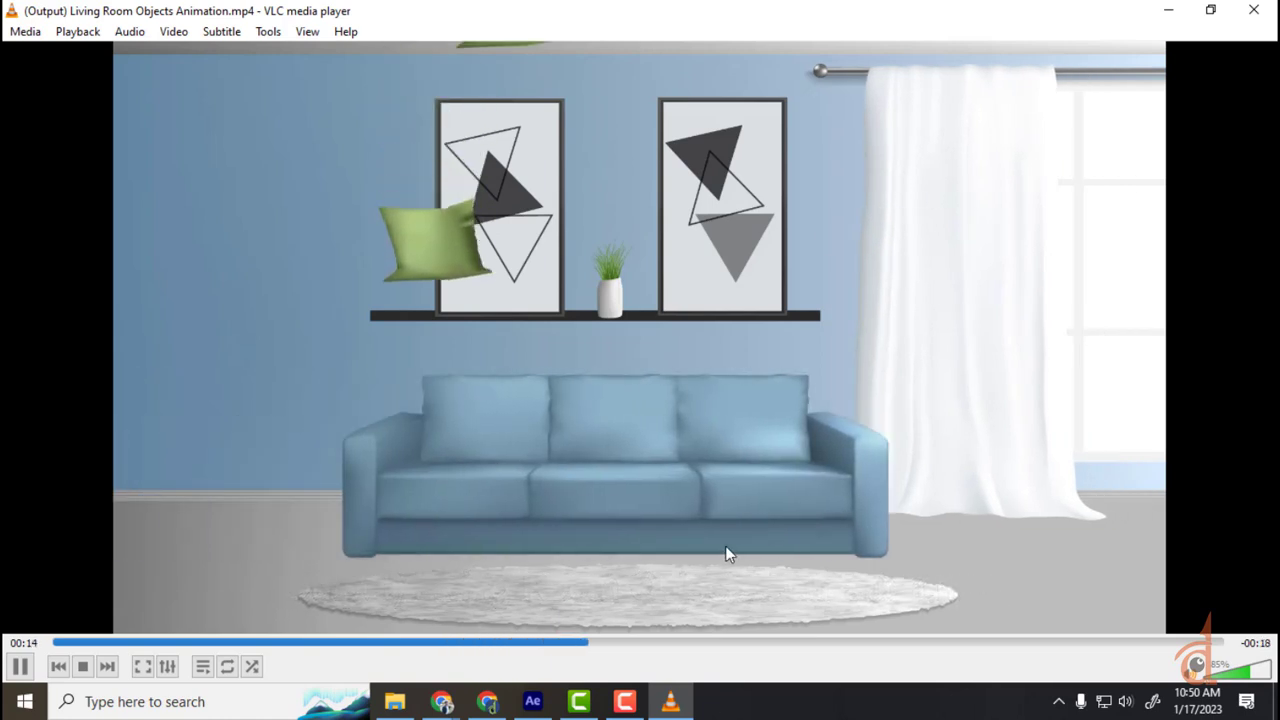
key("space")
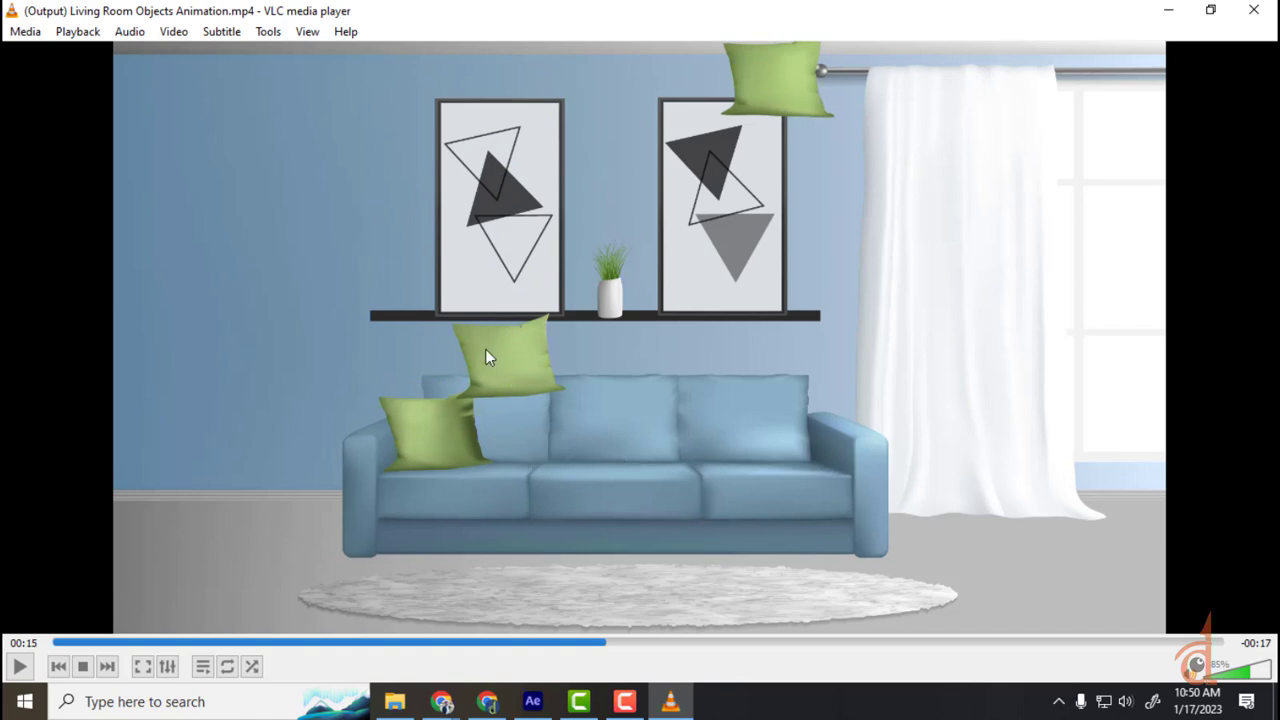
- Watch the rest of the animation with pauses, examining how the table, floor lamp, plants and hanging lamps enter, and close VLC
key("space")
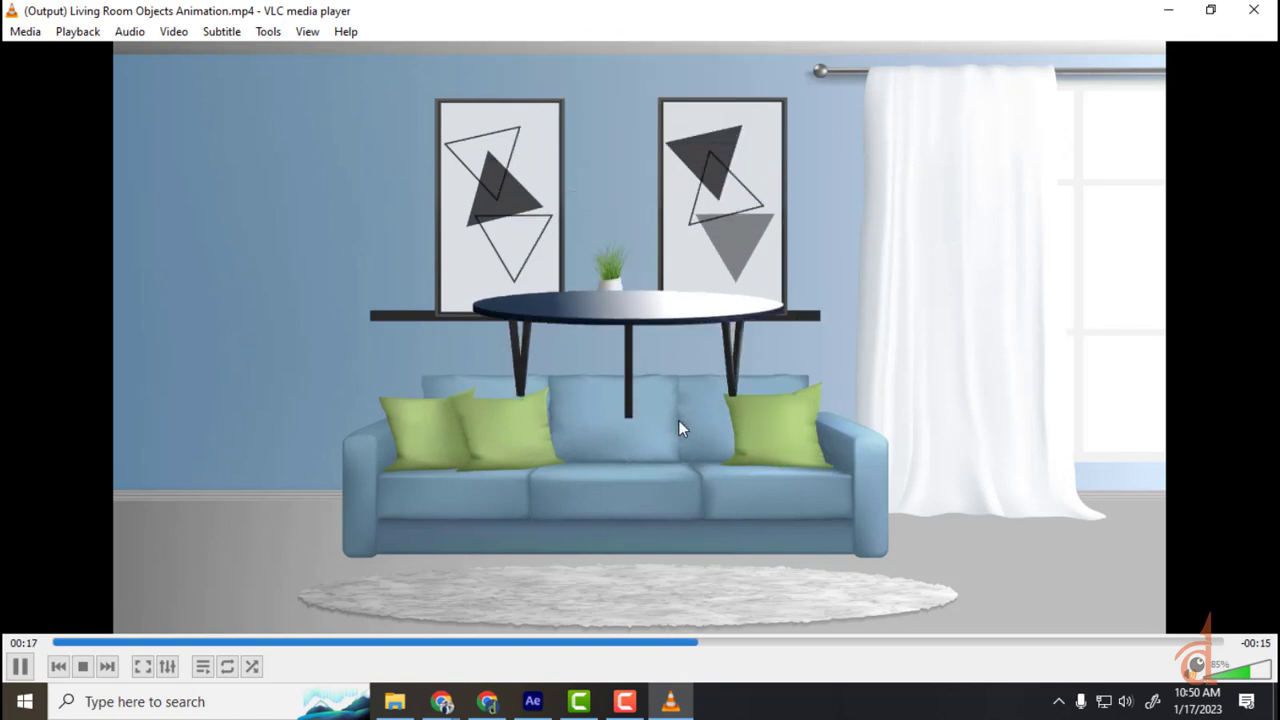
key("space")
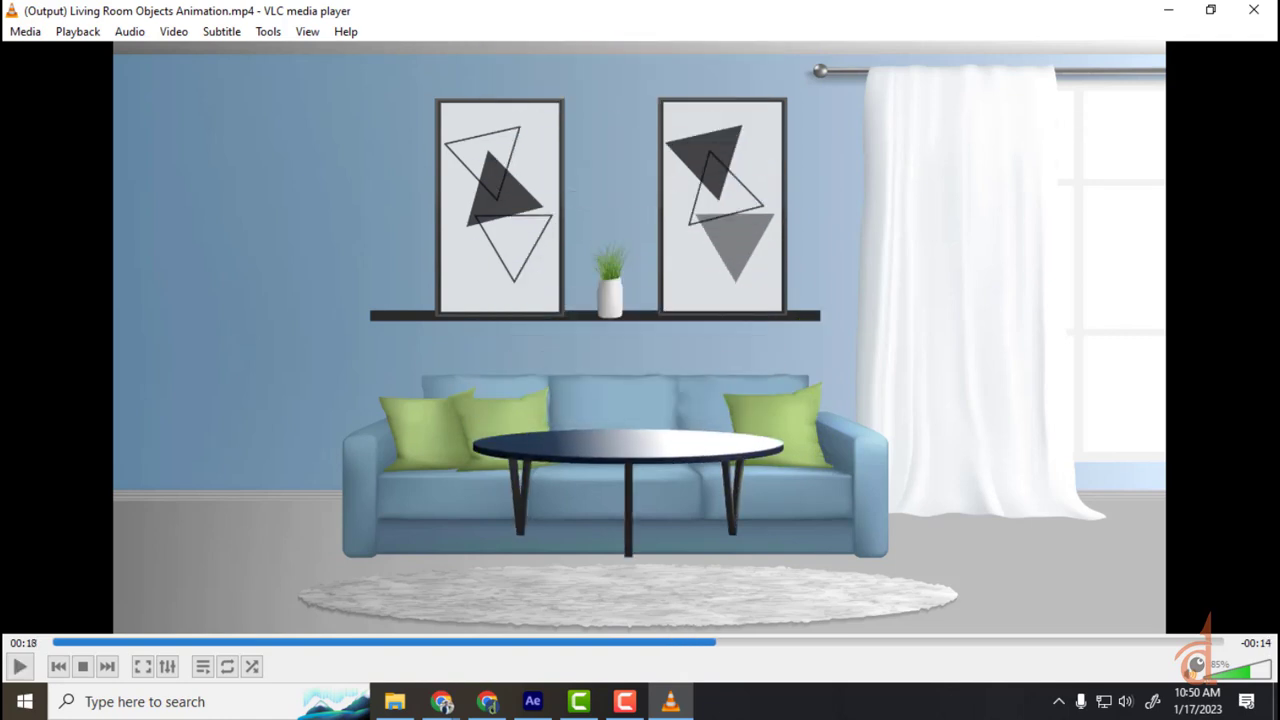
key("space")
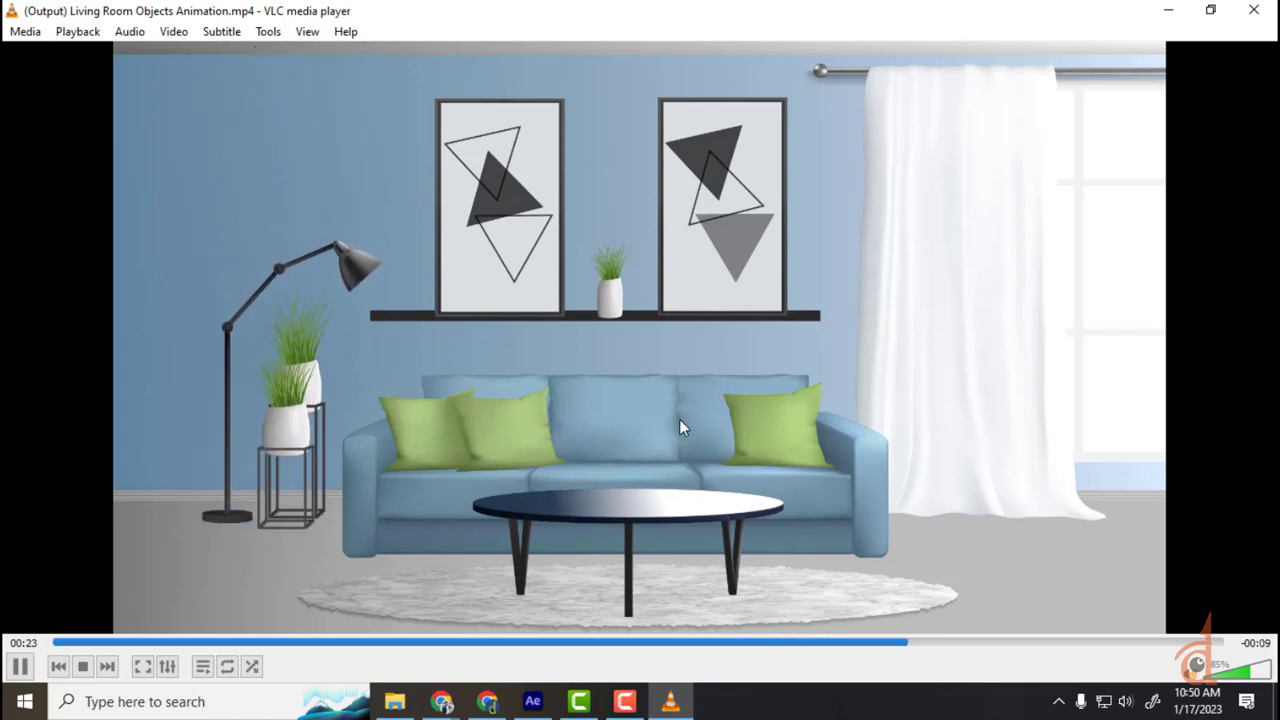
key("space")
key("space")
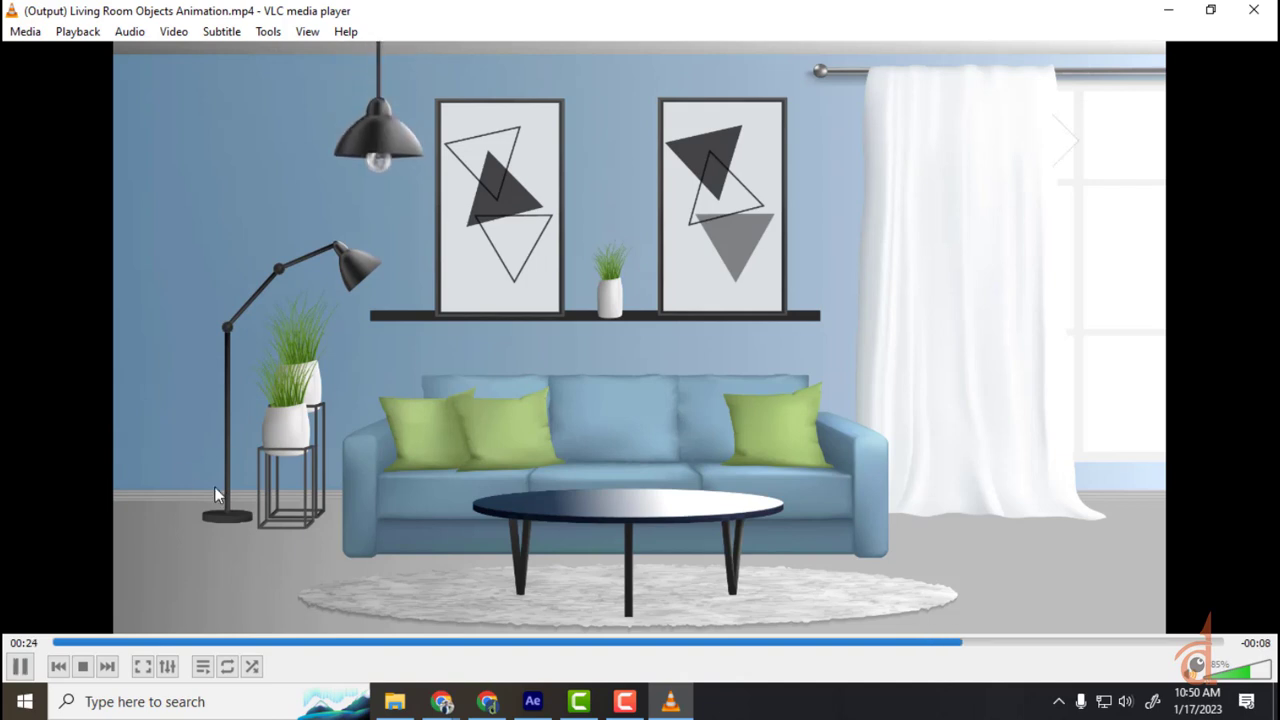
key("space")
key("space")
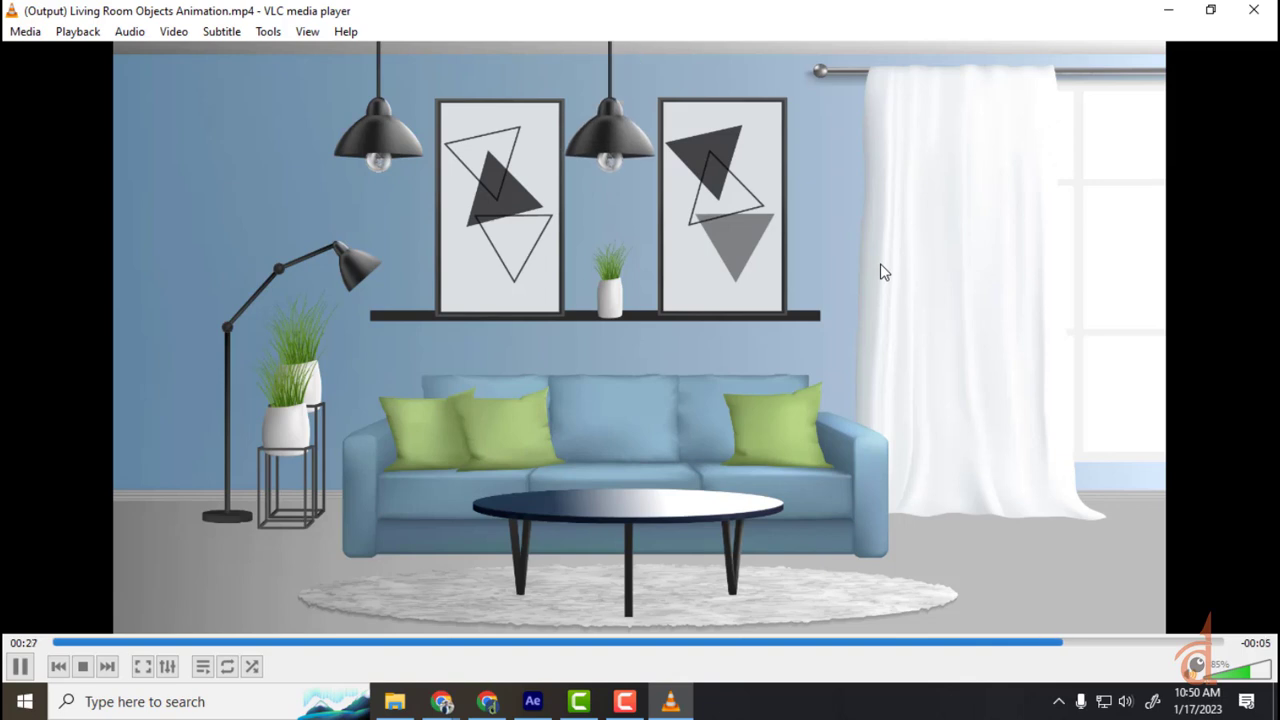
key("space")
key("space")
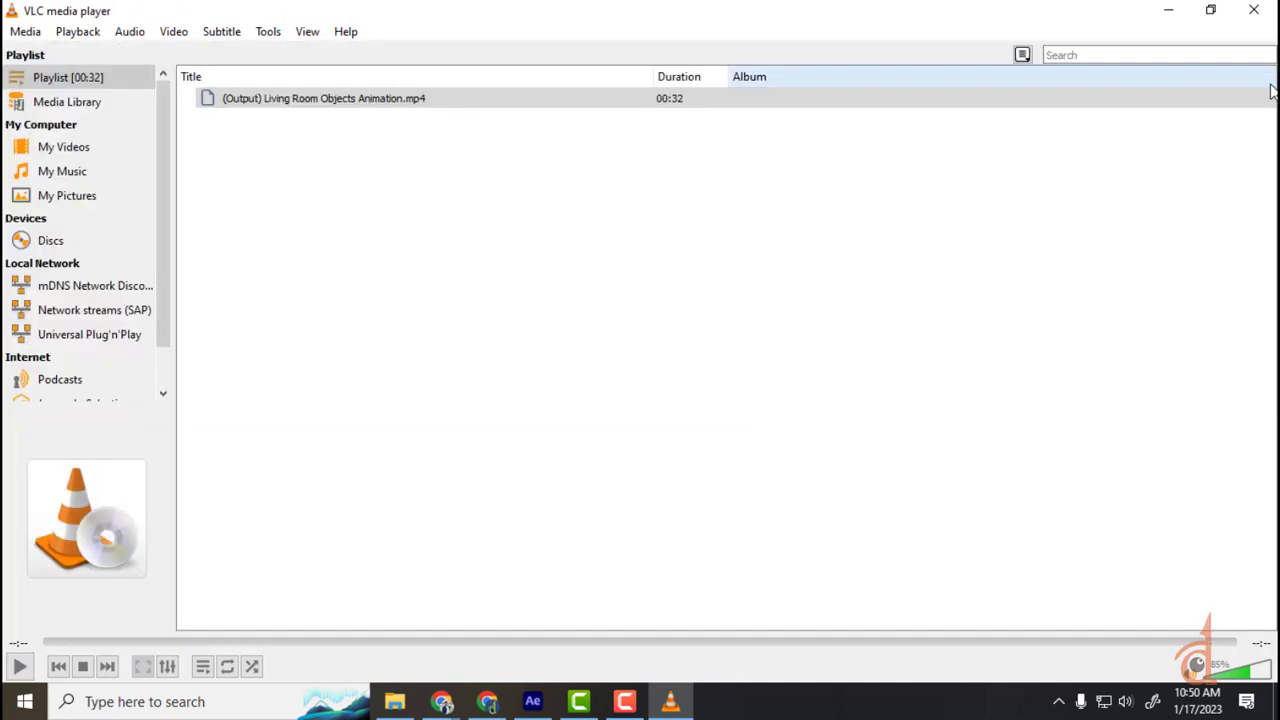
left_click(1258, 9)
- Look through more refrigerator ads, and check the Dizviz Batches 2022 WhatsApp chat for the shared living room animation archive
scroll(834, 417, "down", 5)
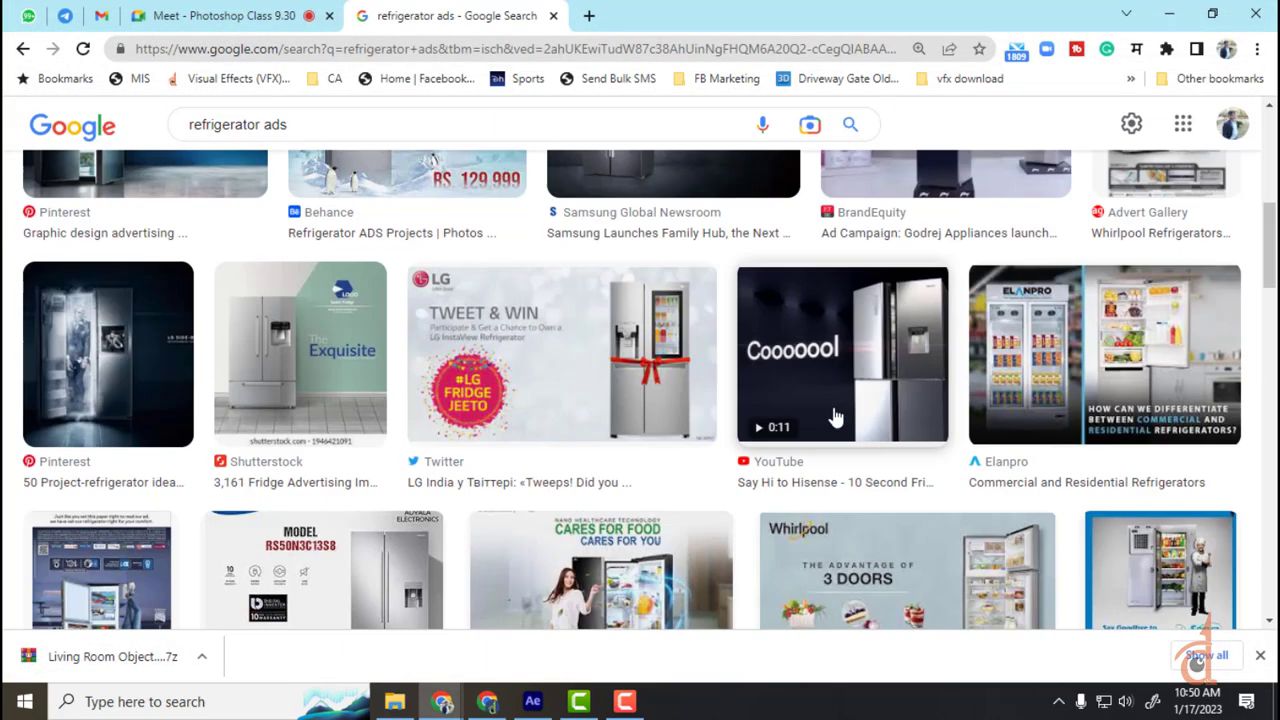
scroll(834, 417, "up", 3)
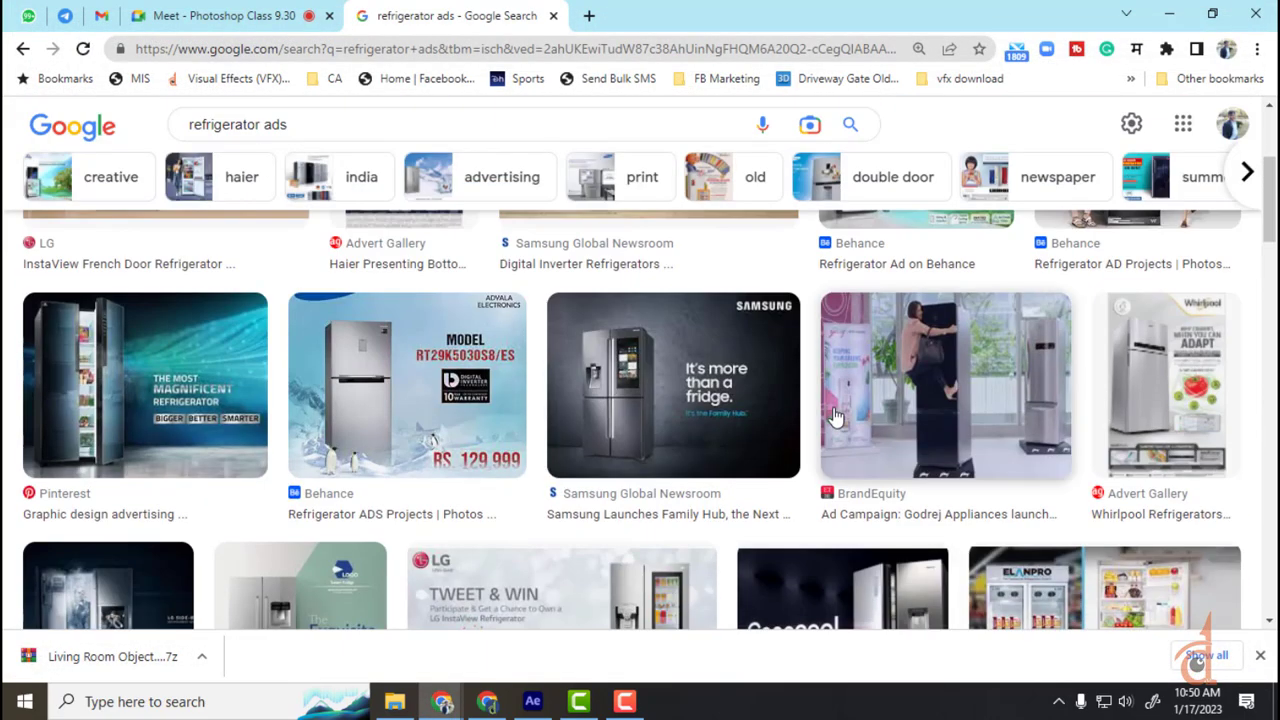
left_click(28, 15)
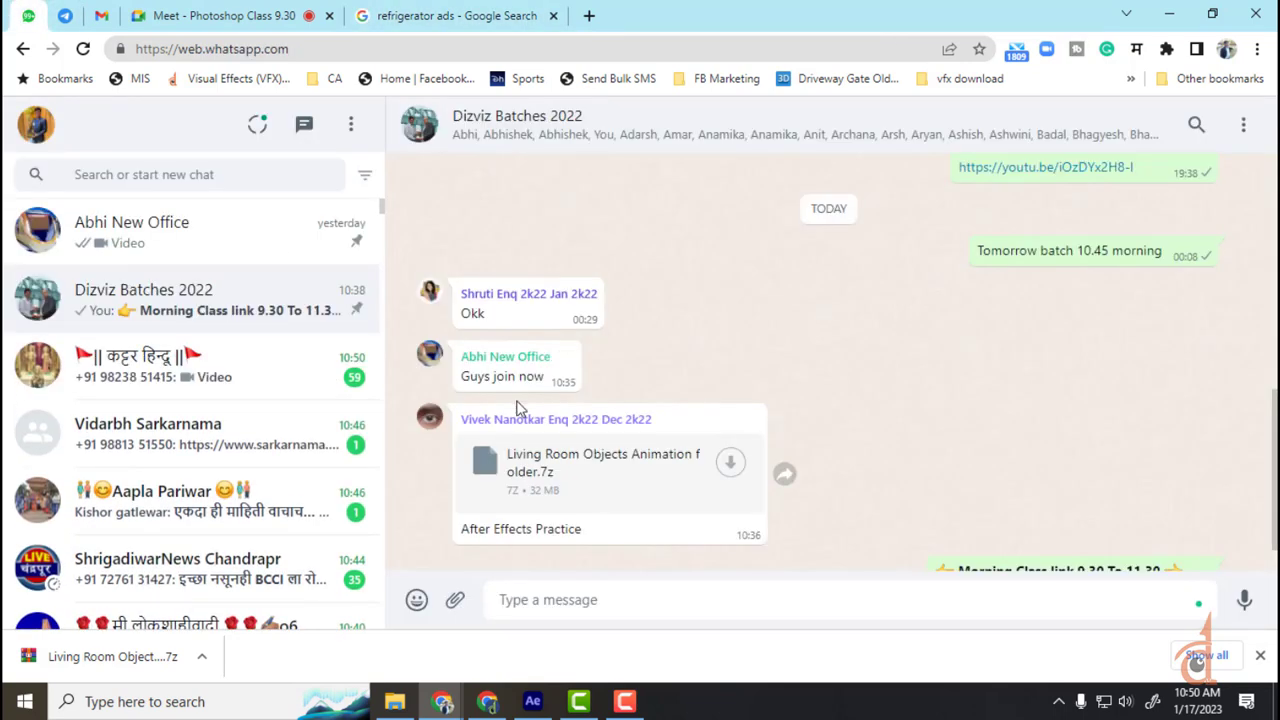
scroll(518, 408, "down", 1)
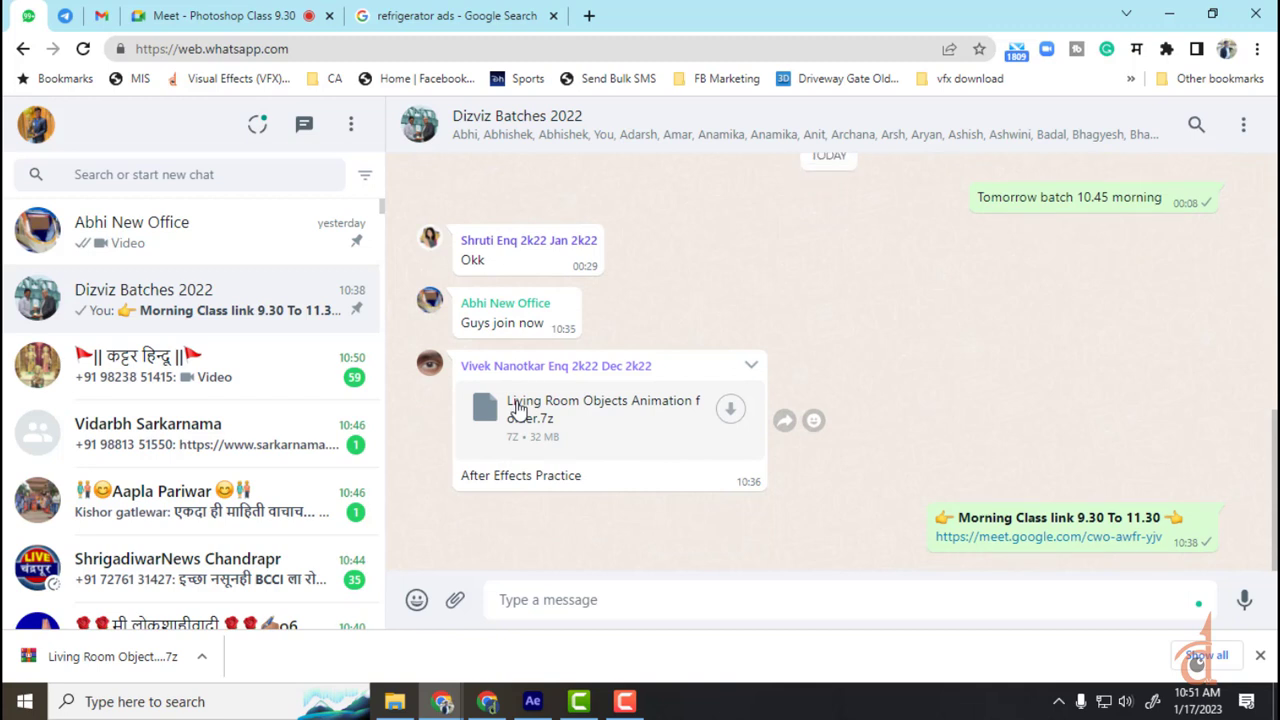
scroll(517, 408, "up", 1)
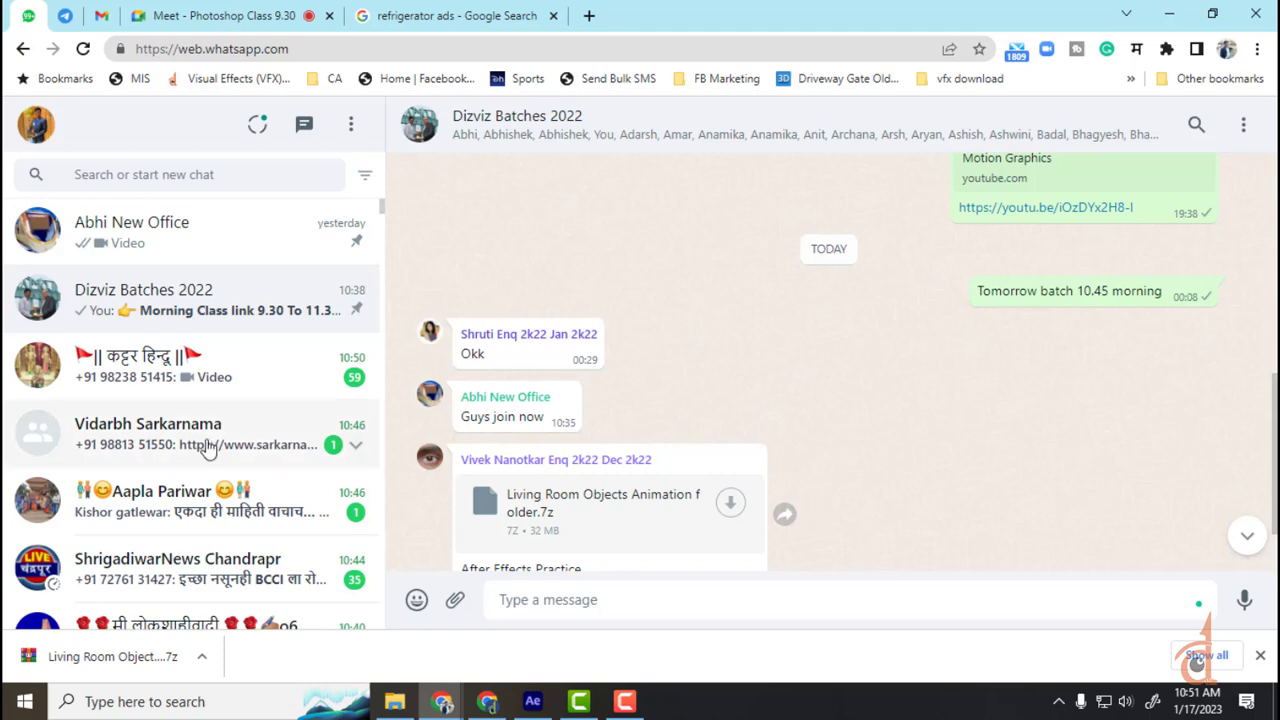
scroll(207, 445, "down", 10)
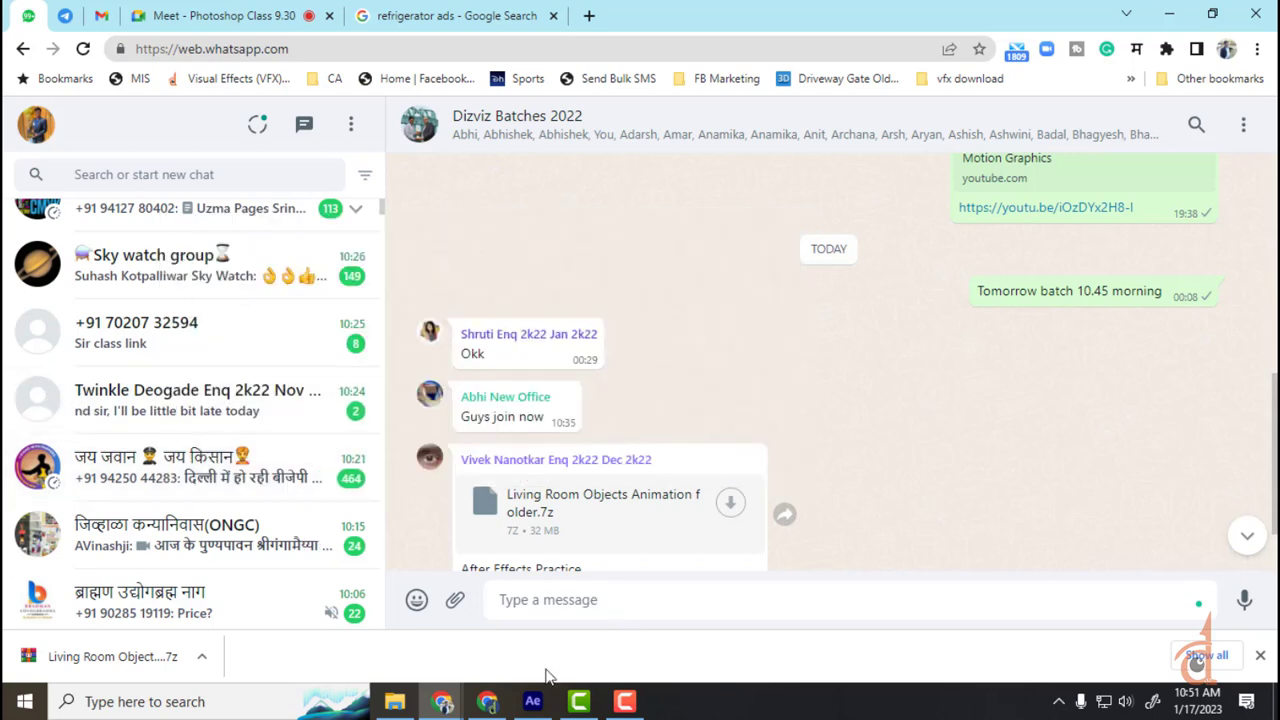
- Switch to After Effects, create a new project, and enlarge the Project and Composition panels by making the timeline shorter
left_click(537, 708)
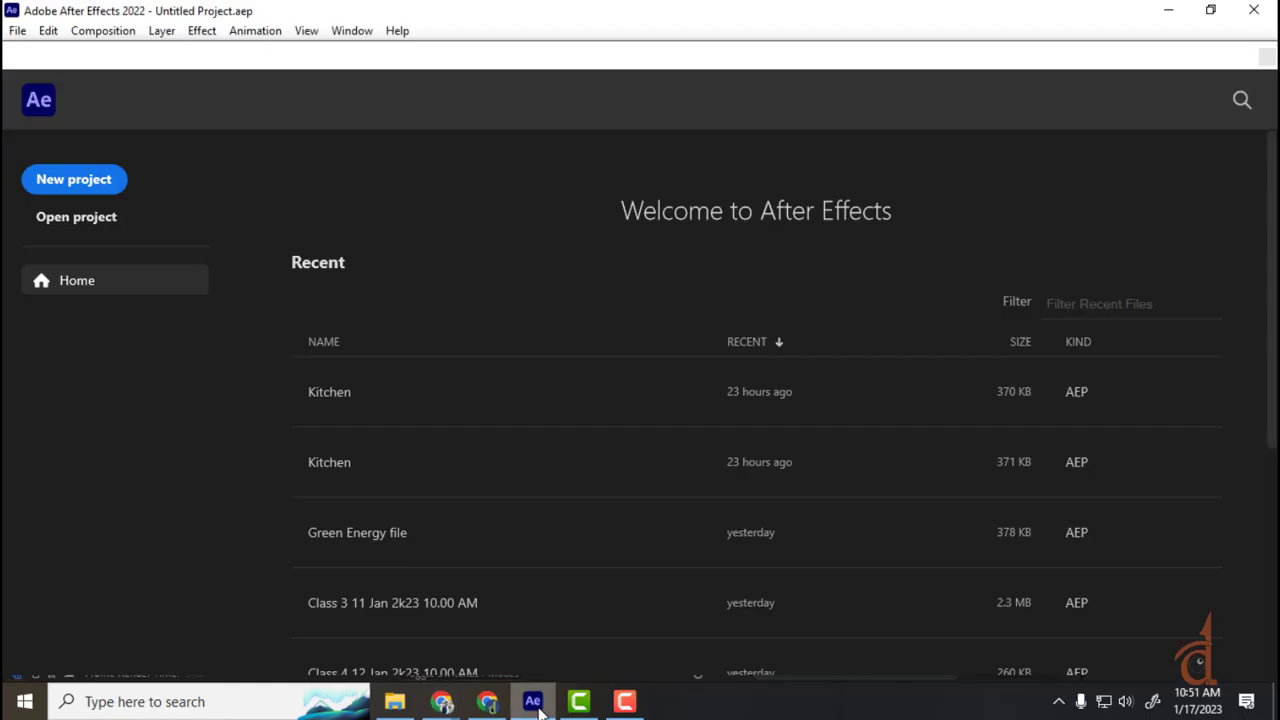
left_click_drag(1148, 63, 1142, 23)
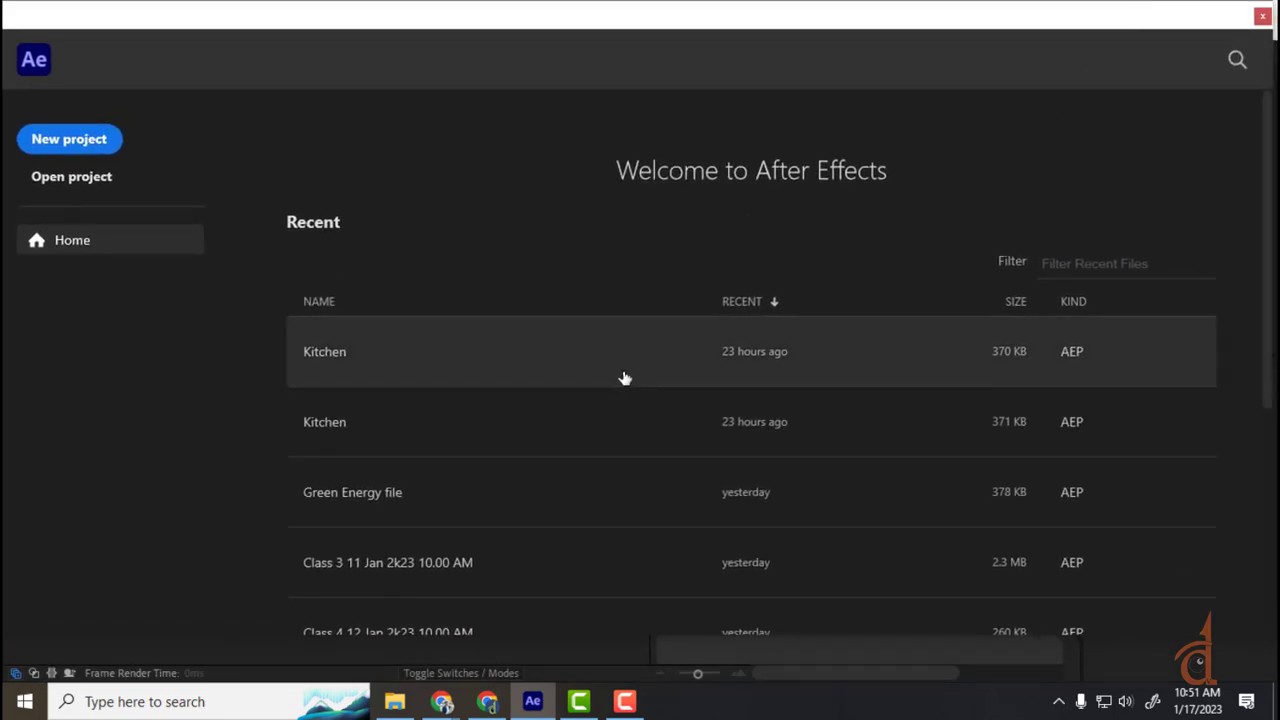
mouse_move(446, 707)
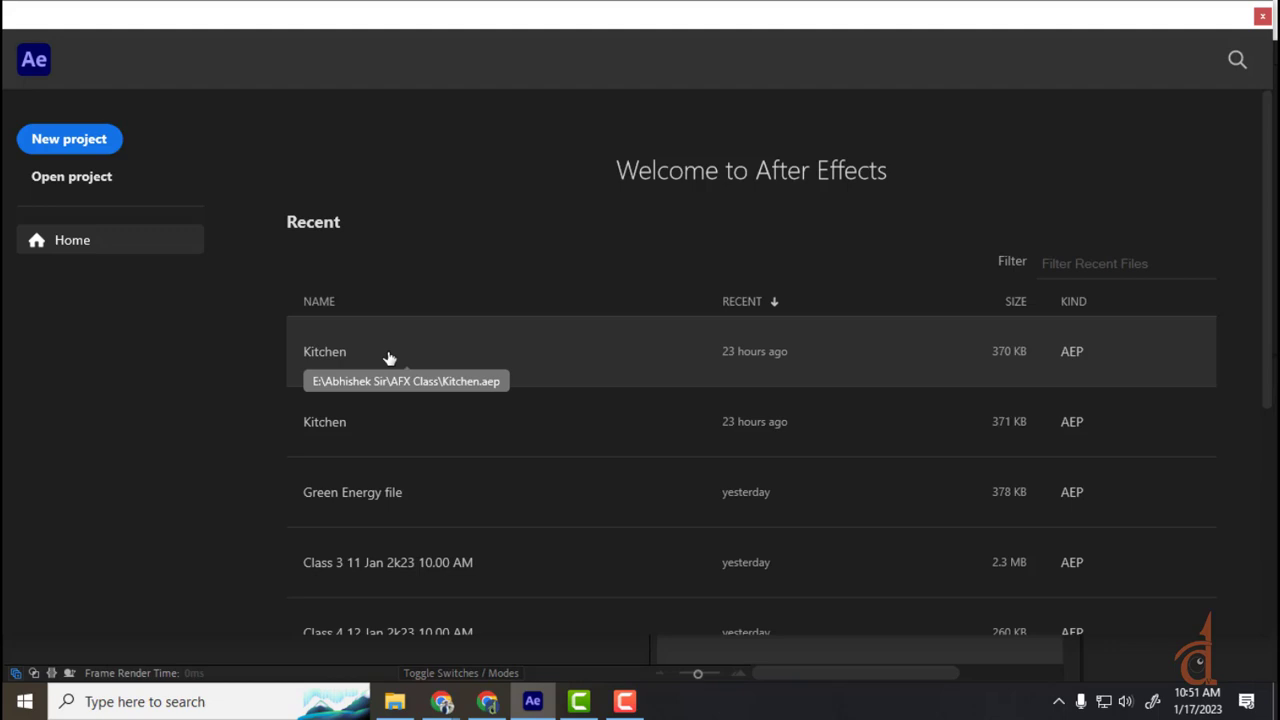
left_click(76, 142)
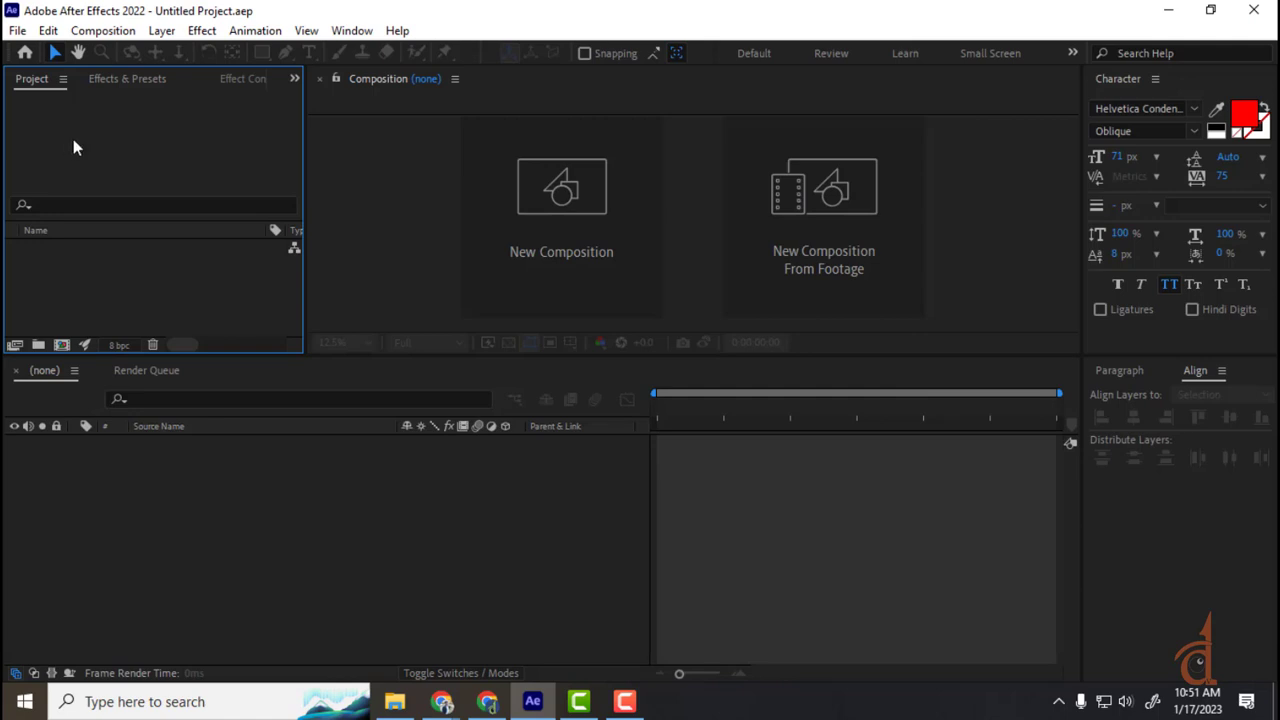
left_click_drag(323, 362, 322, 392)
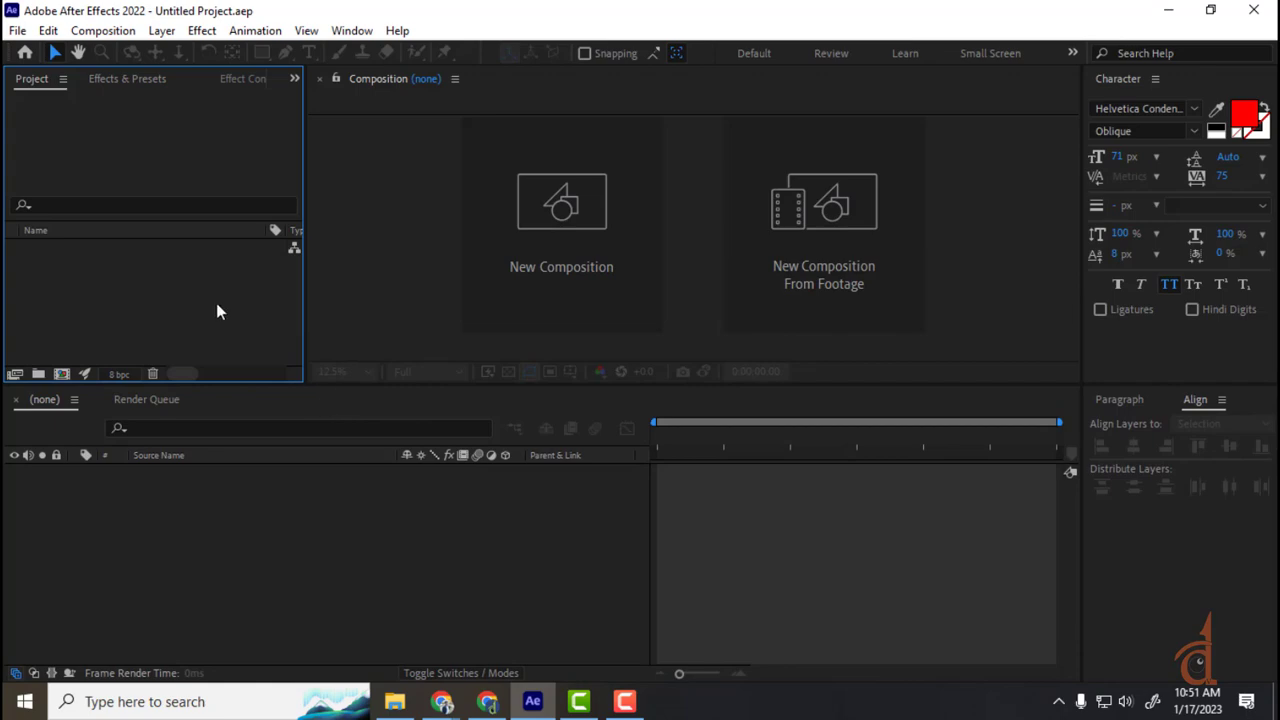
- Save the project in the AFX Class folder as Class 7 17 Jan 2k23 10.00 AM, adapting the Class 5 file's name
left_click(17, 30)
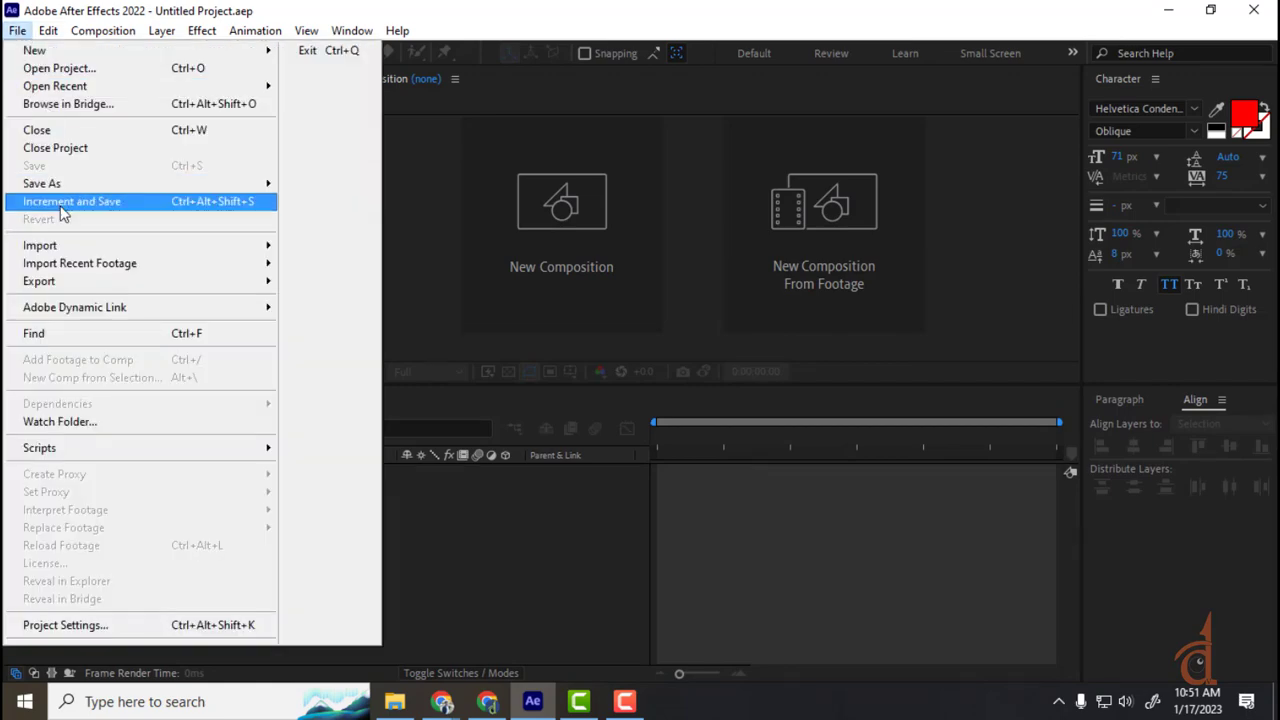
mouse_move(55, 190)
left_click(437, 185)
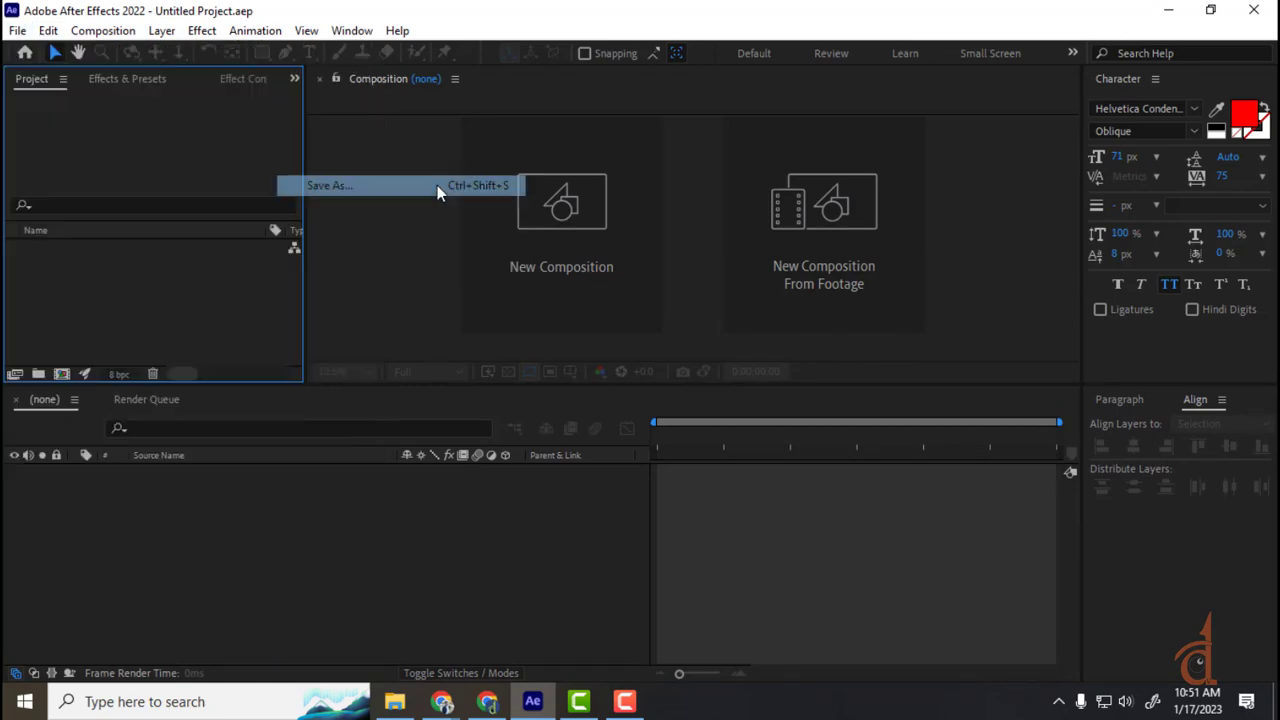
left_click(600, 354)
left_click(590, 413)
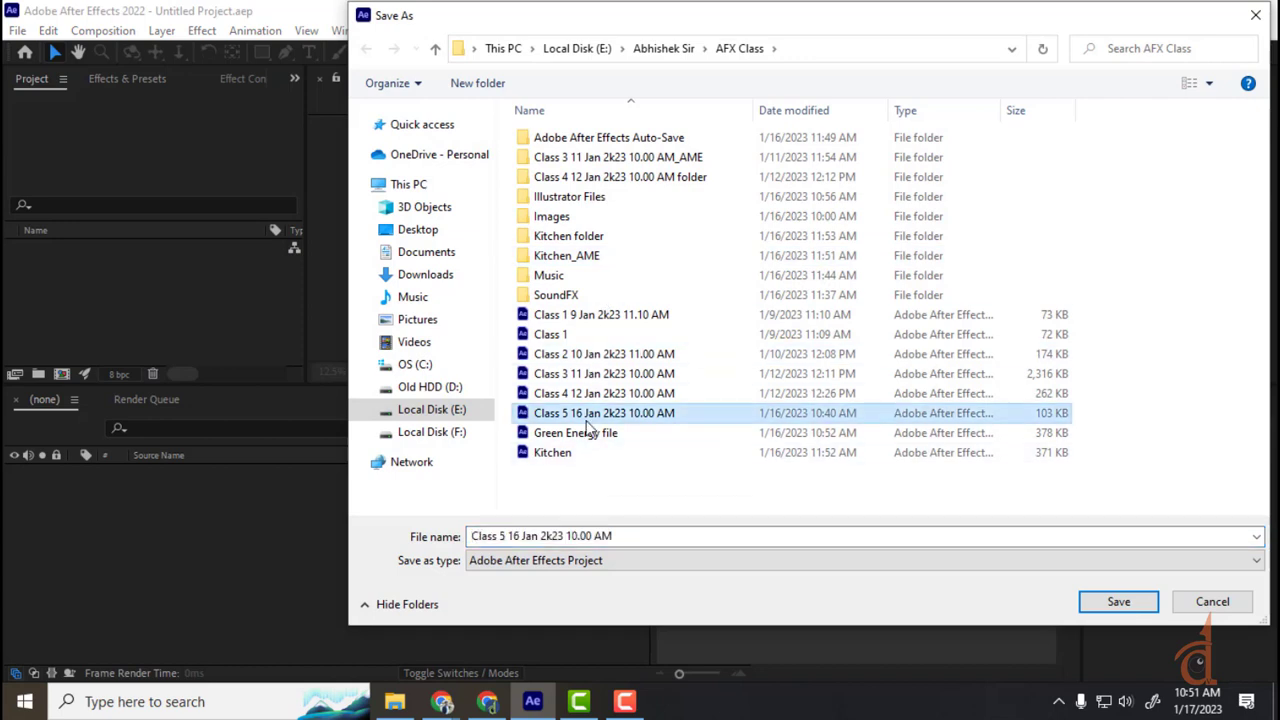
left_click(540, 536)
key("ctrl+a")
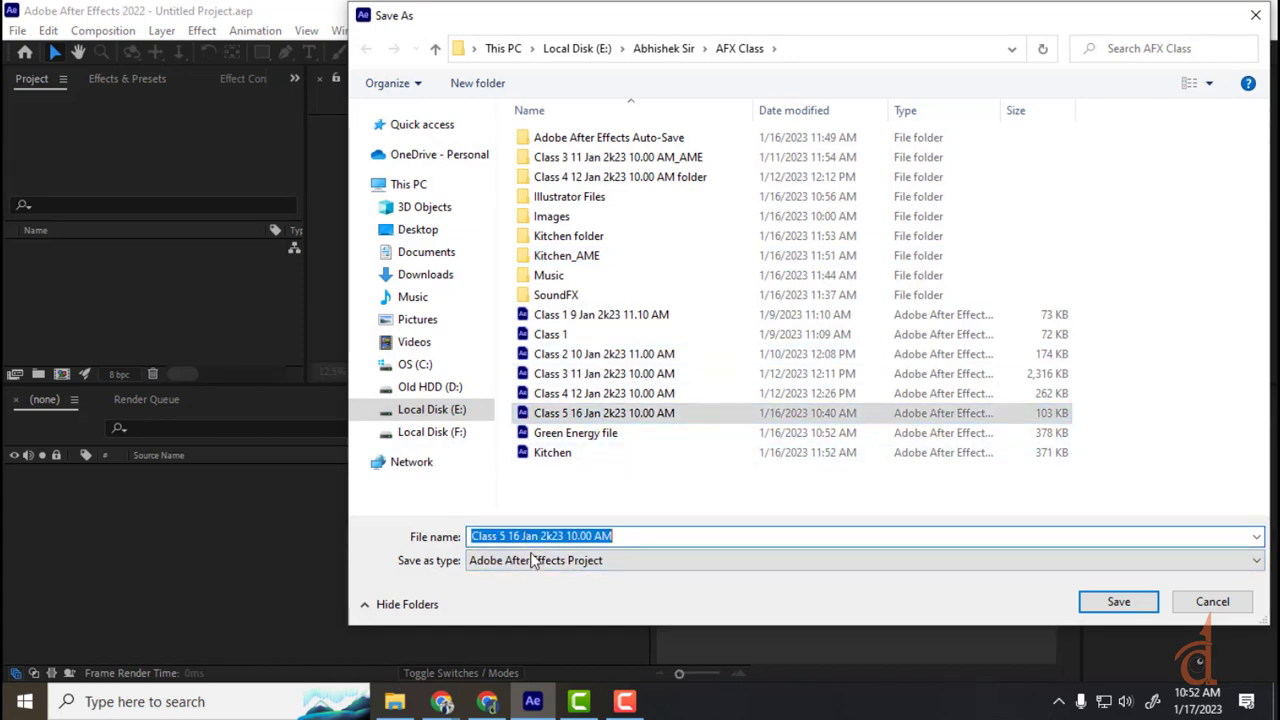
left_click(509, 536)
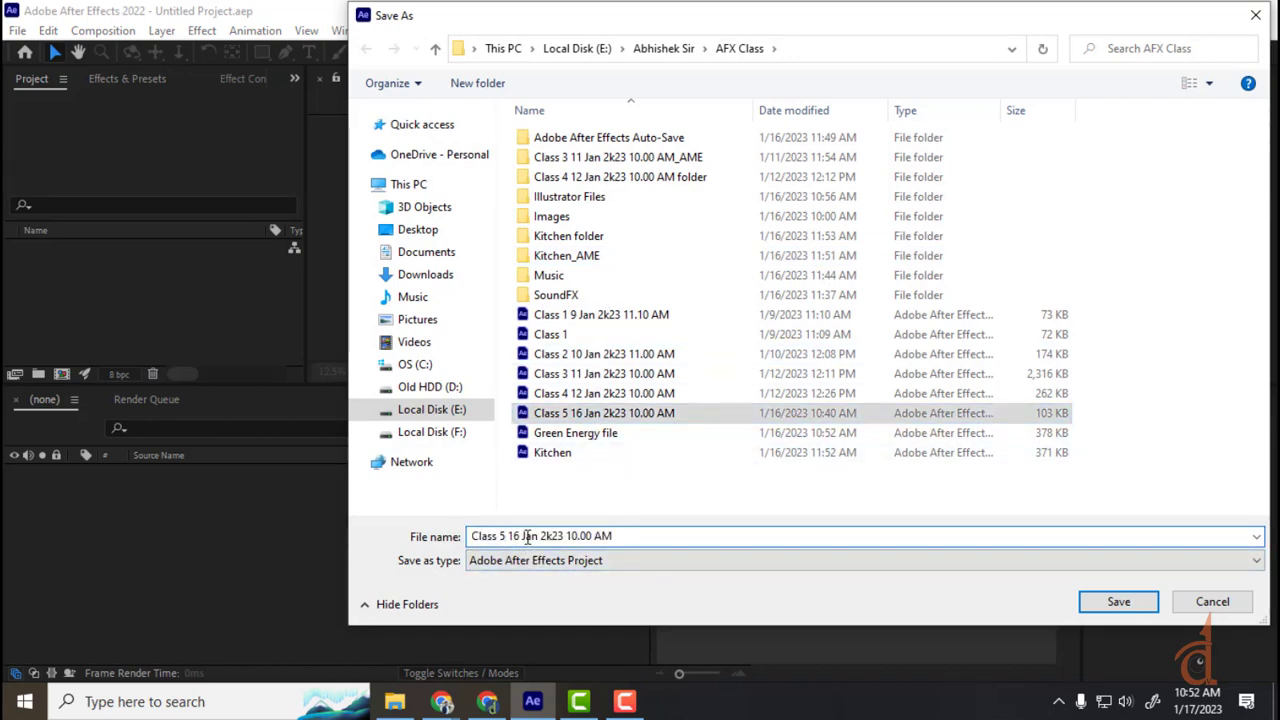
key("BackSpace")
key("BackSpace")
type("7")
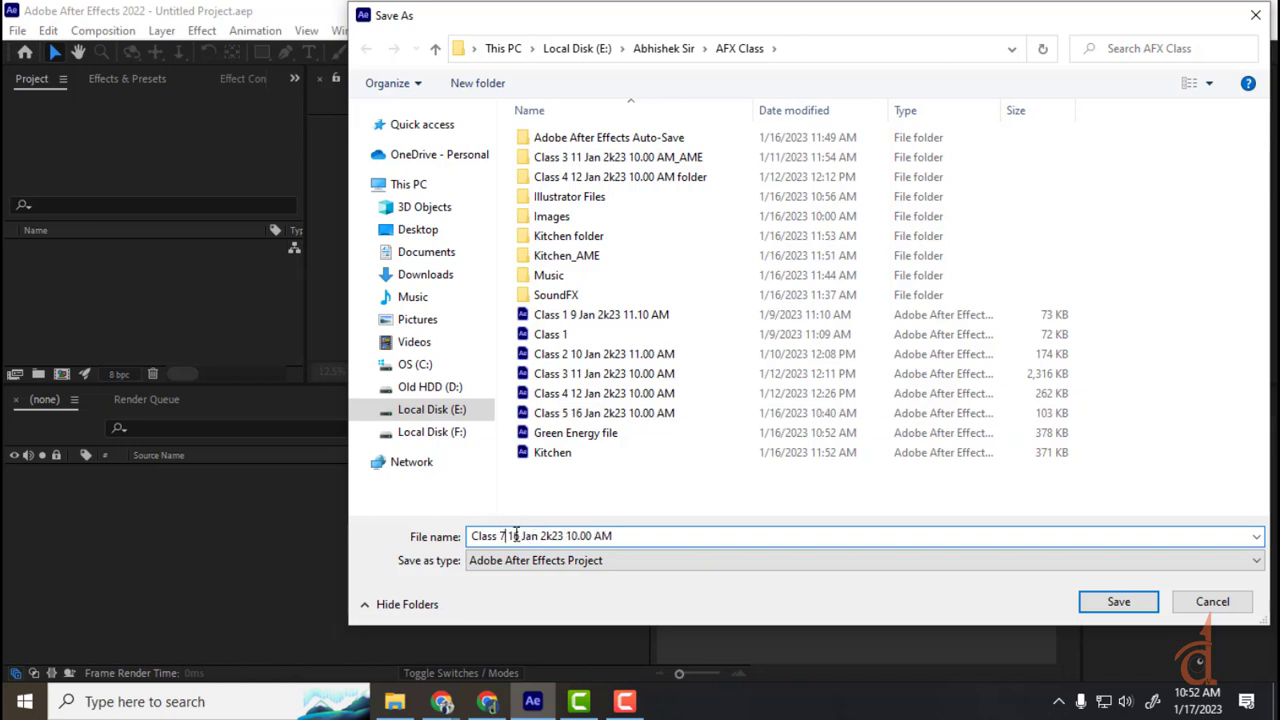
key("Delete")
type("7")
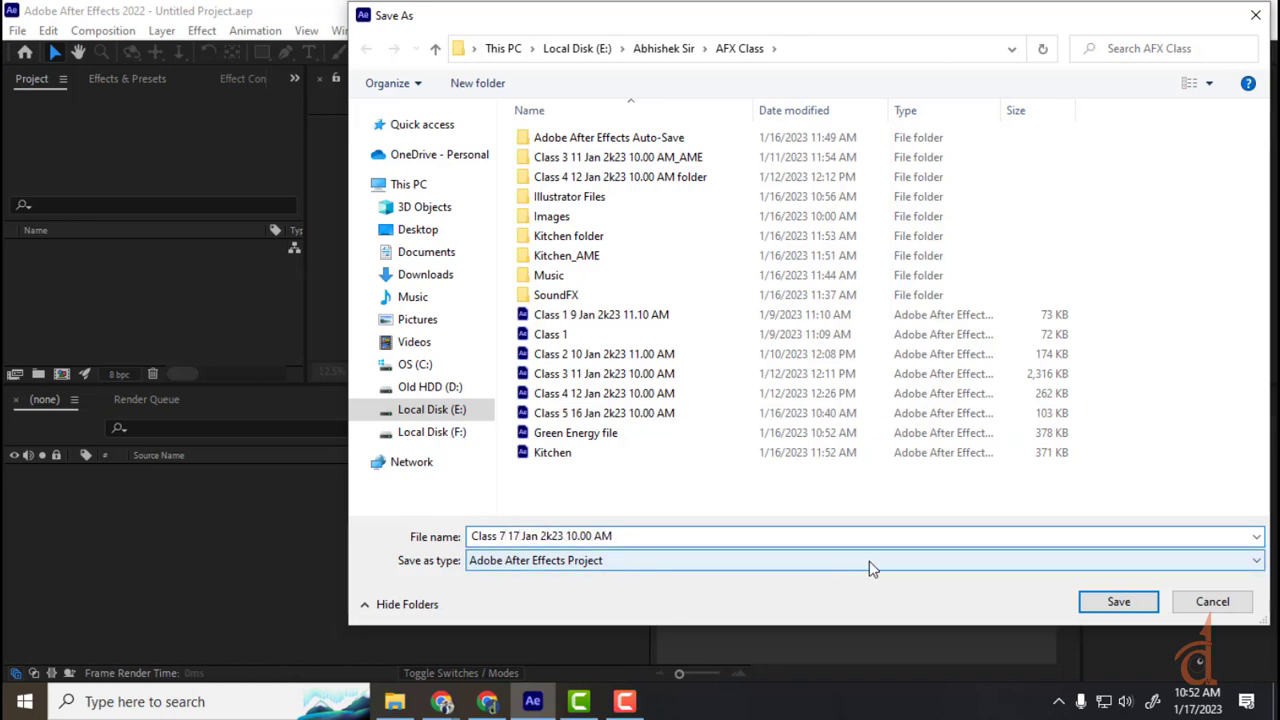
left_click(1128, 603)
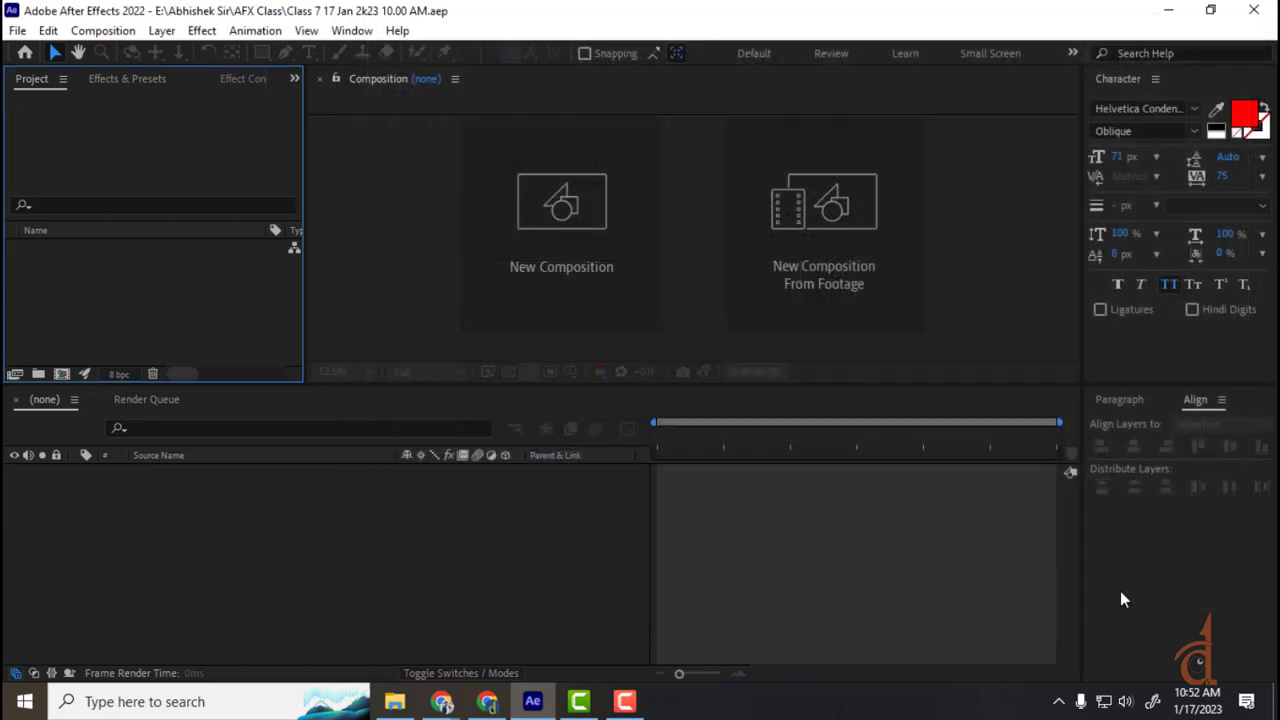
- Make the timeline shorter and create a new composition named Text Animation with a duration of 20 seconds
left_click_drag(377, 384, 377, 425)
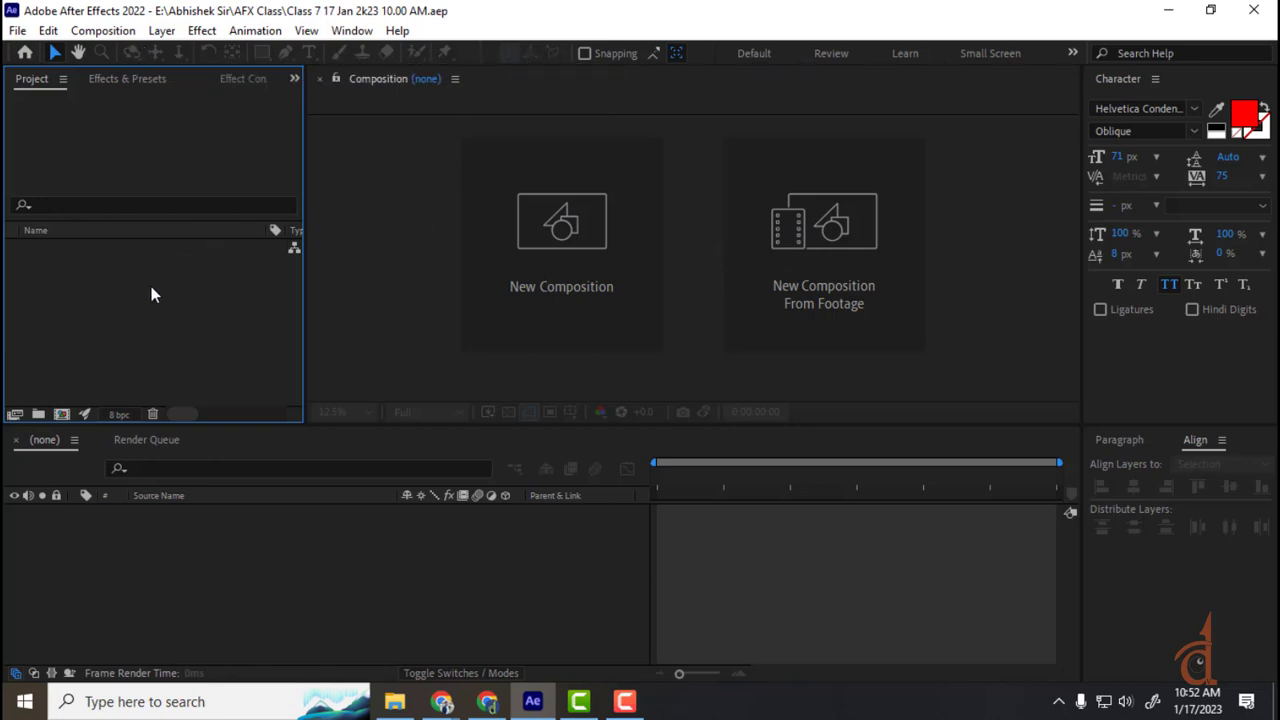
key("ctrl+n")
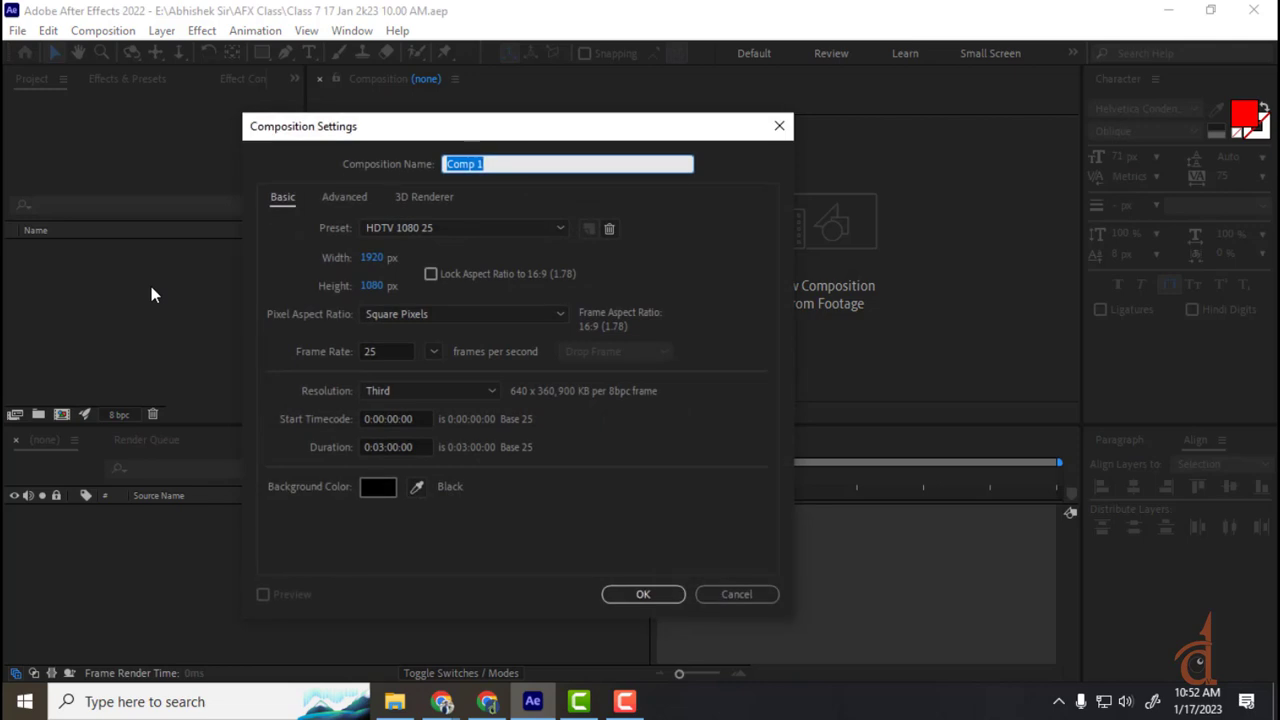
type("Text Animation")
left_click(381, 447)
key("BackSpace")
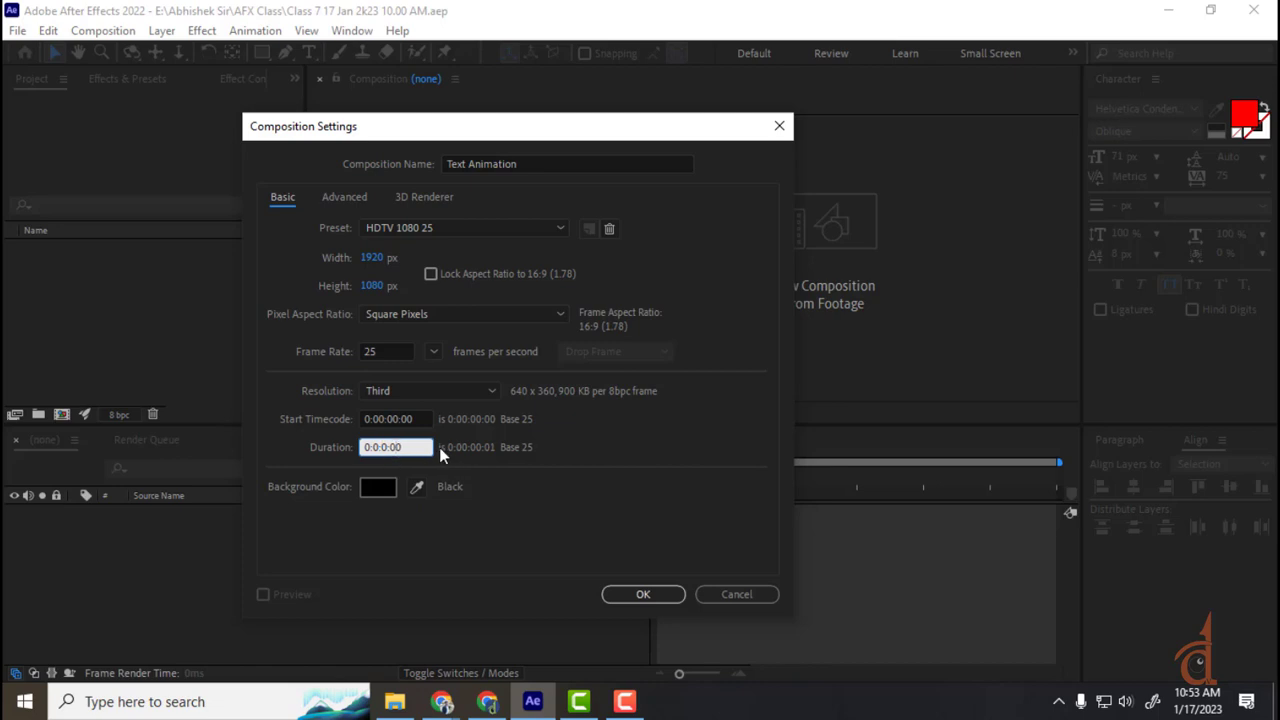
type("2")
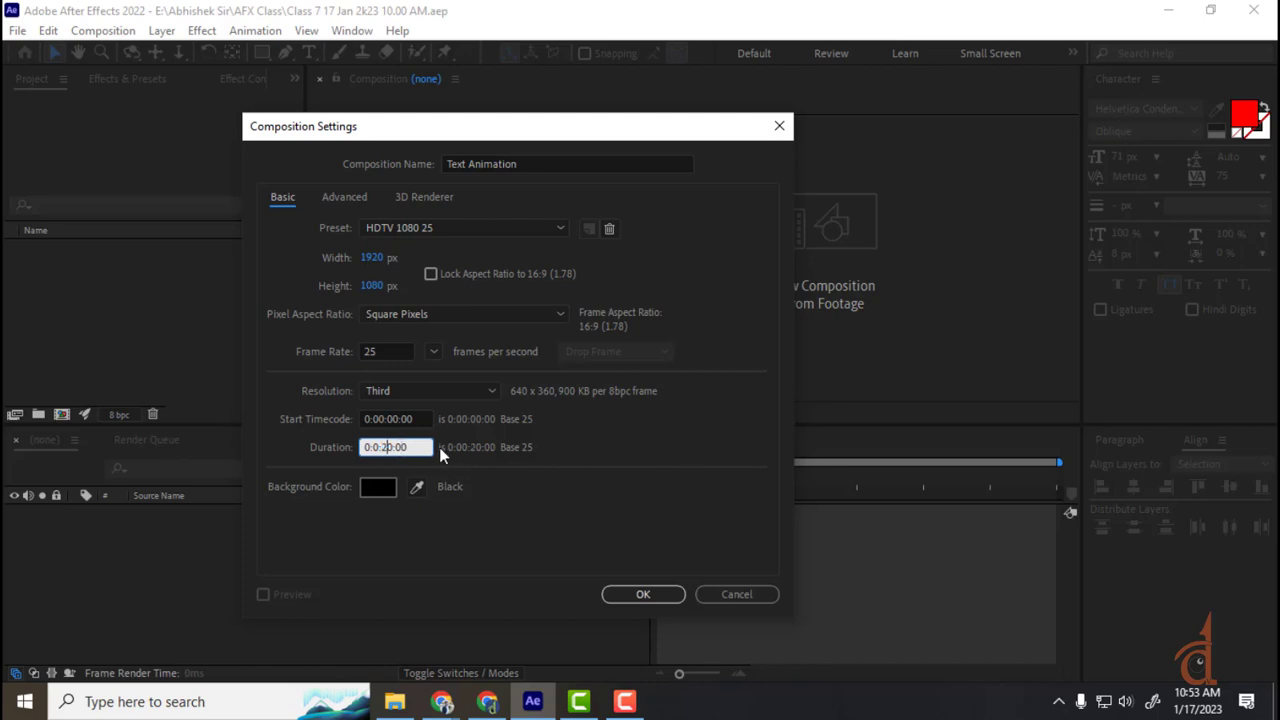
left_click(643, 594)
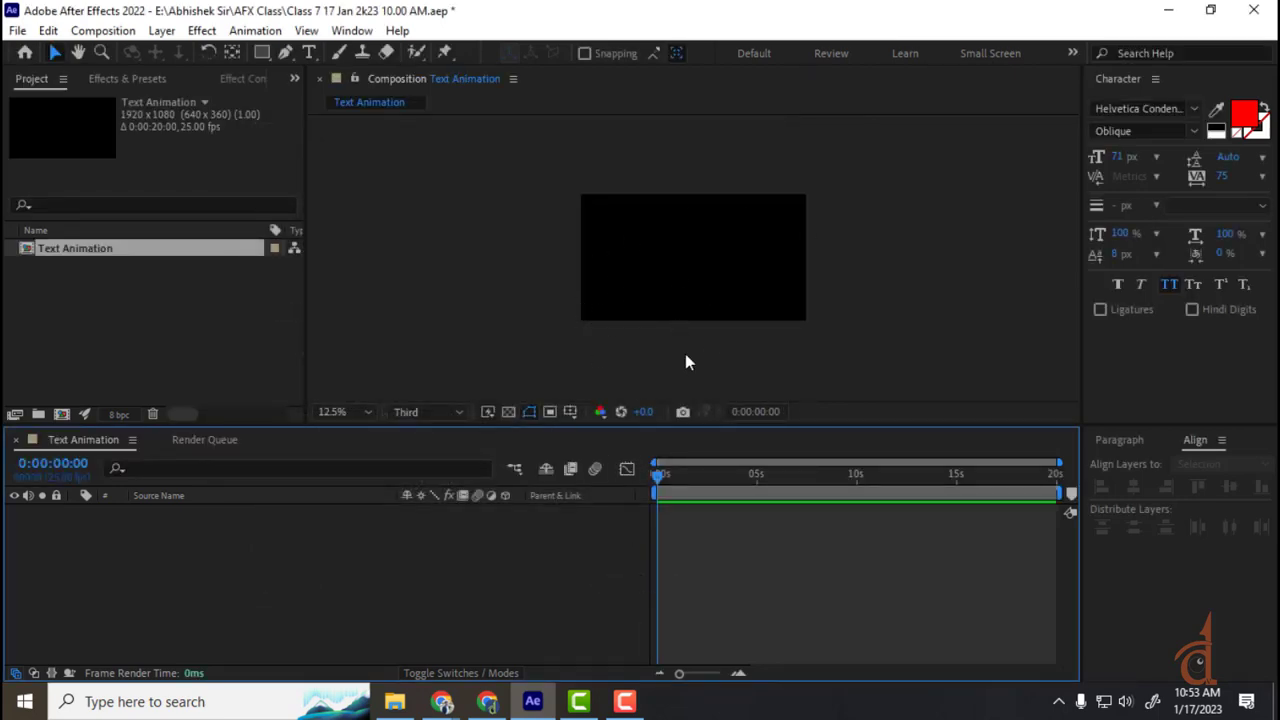
- Enlarge the Composition panel further and set its magnification to Fit so the whole frame is shown
left_click(342, 414)
left_click(337, 270)
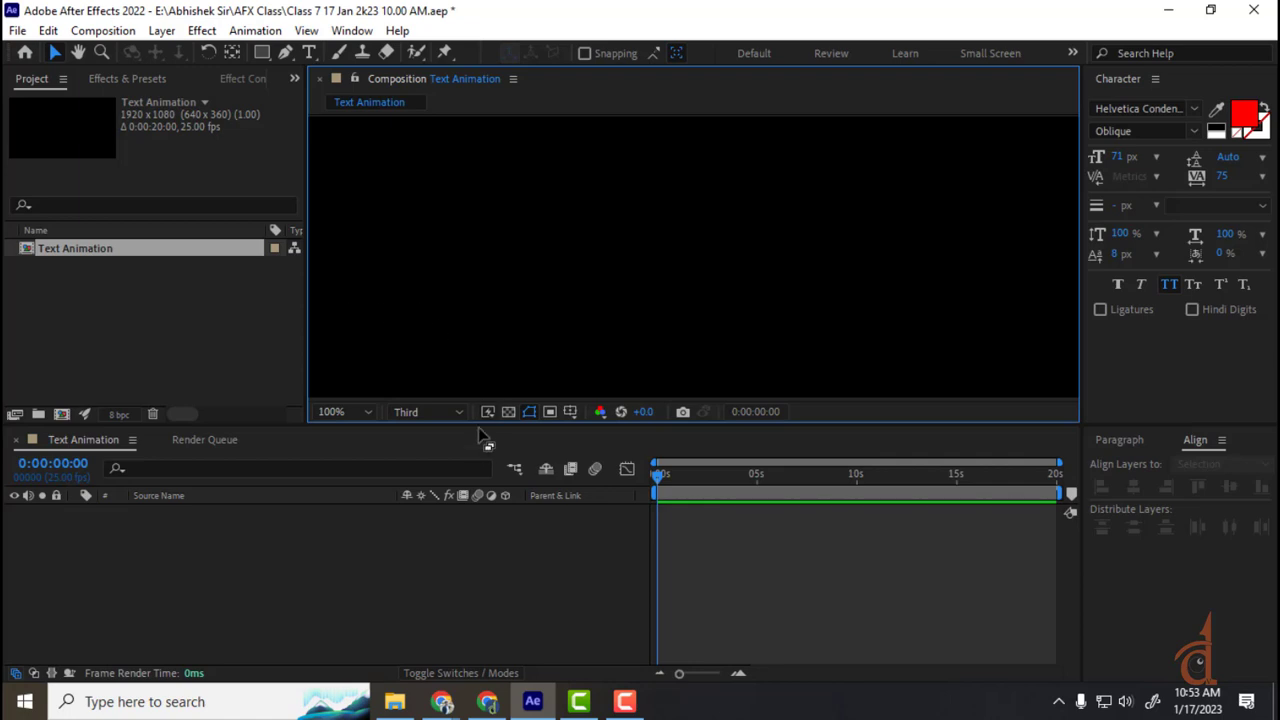
left_click_drag(481, 428, 477, 483)
left_click(370, 467)
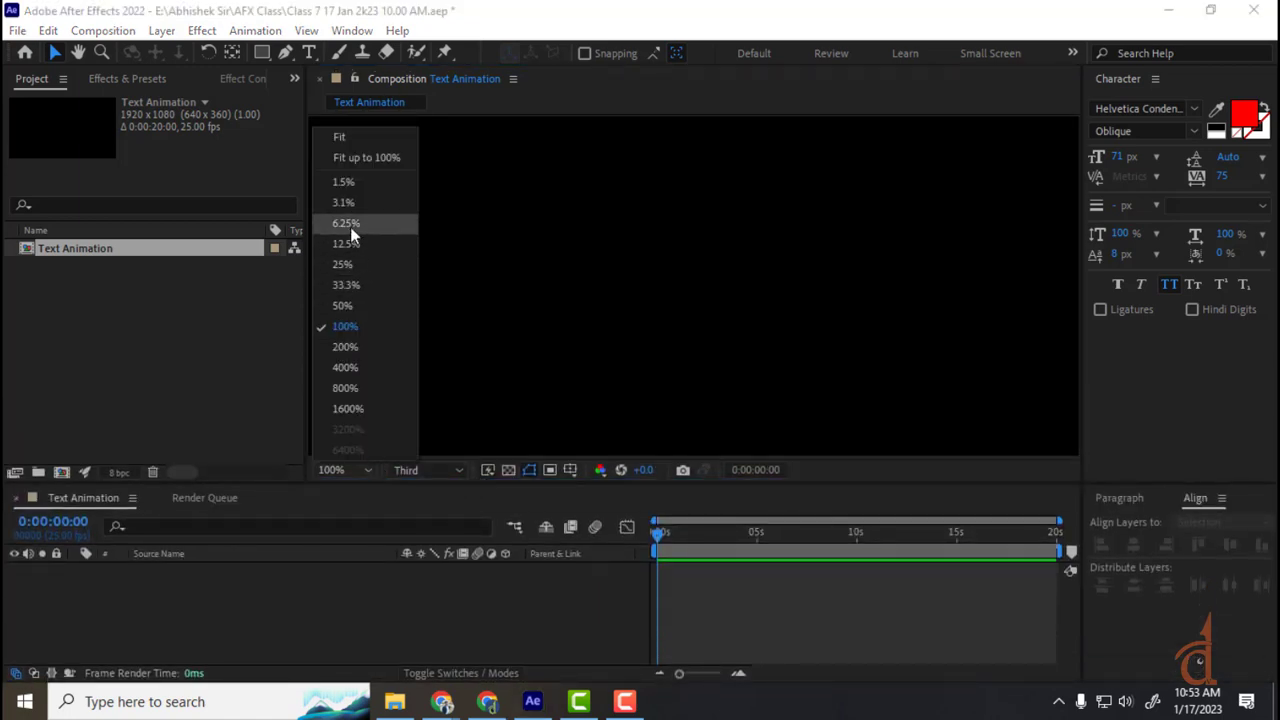
left_click(351, 136)
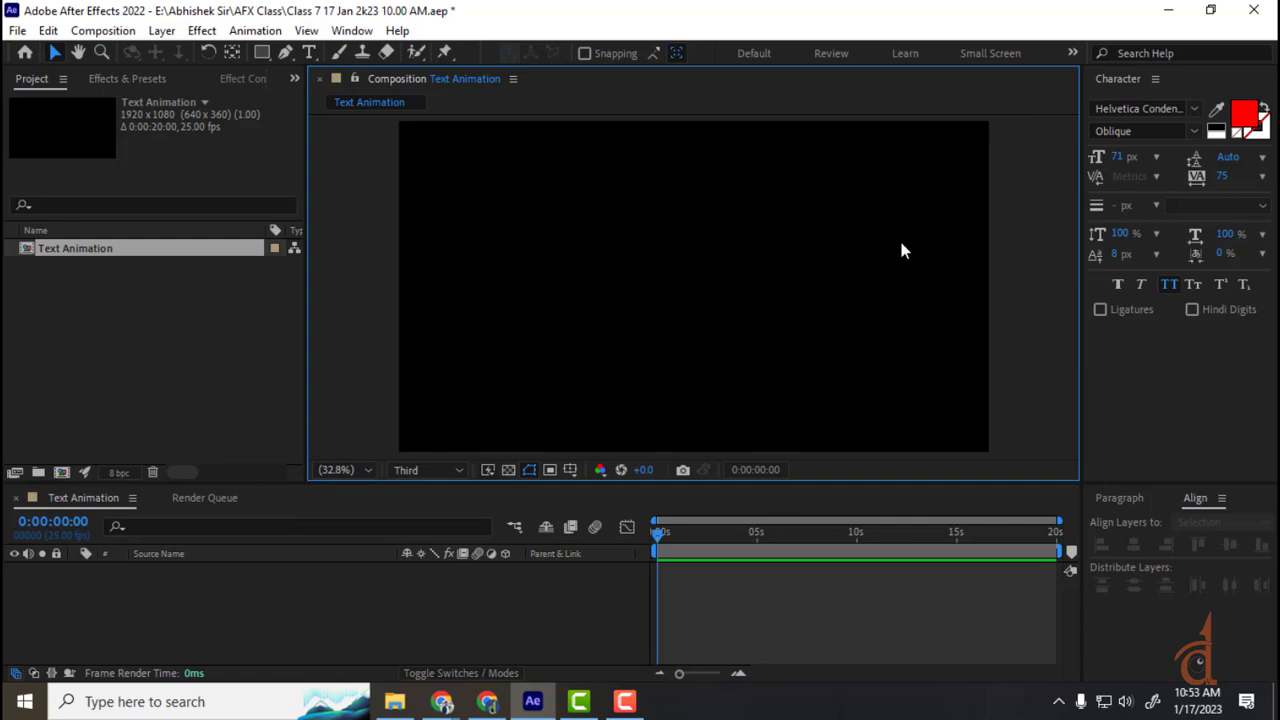
left_click(25, 312)
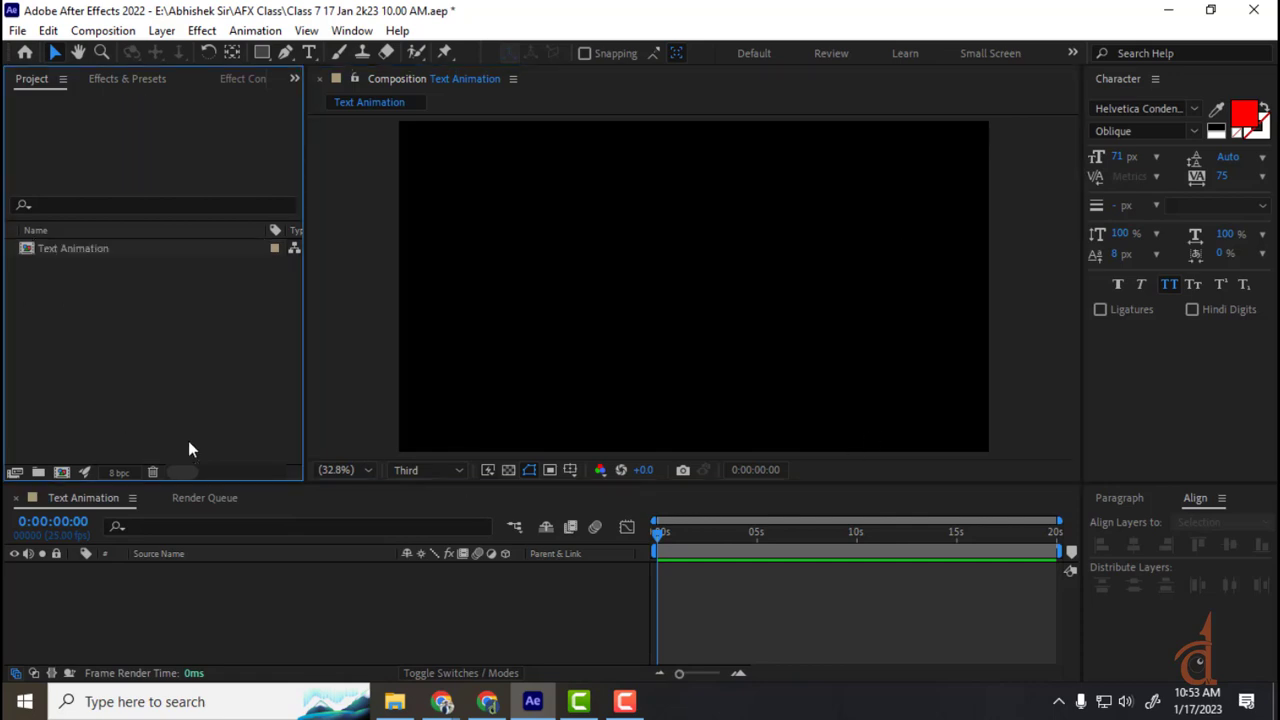
- Add a horizontal text layer reading TEXT ANIMATION in the upper-left area of the composition
left_click(310, 53)
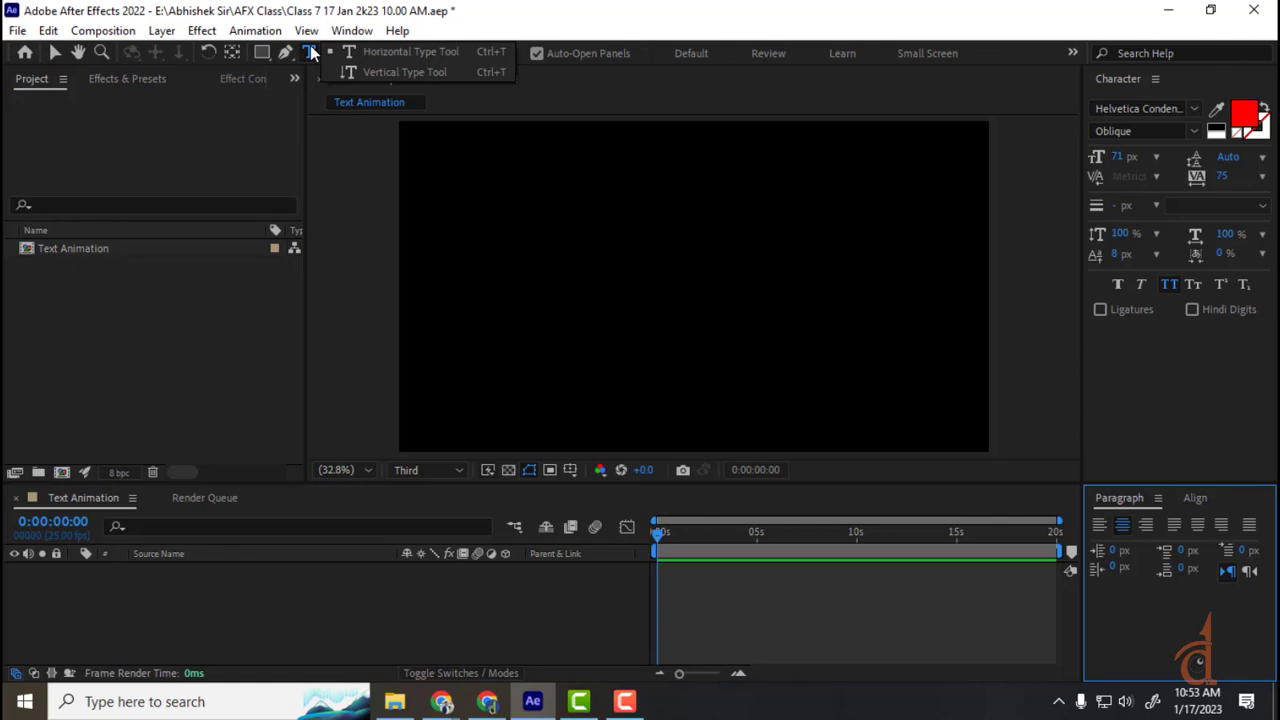
left_click(425, 54)
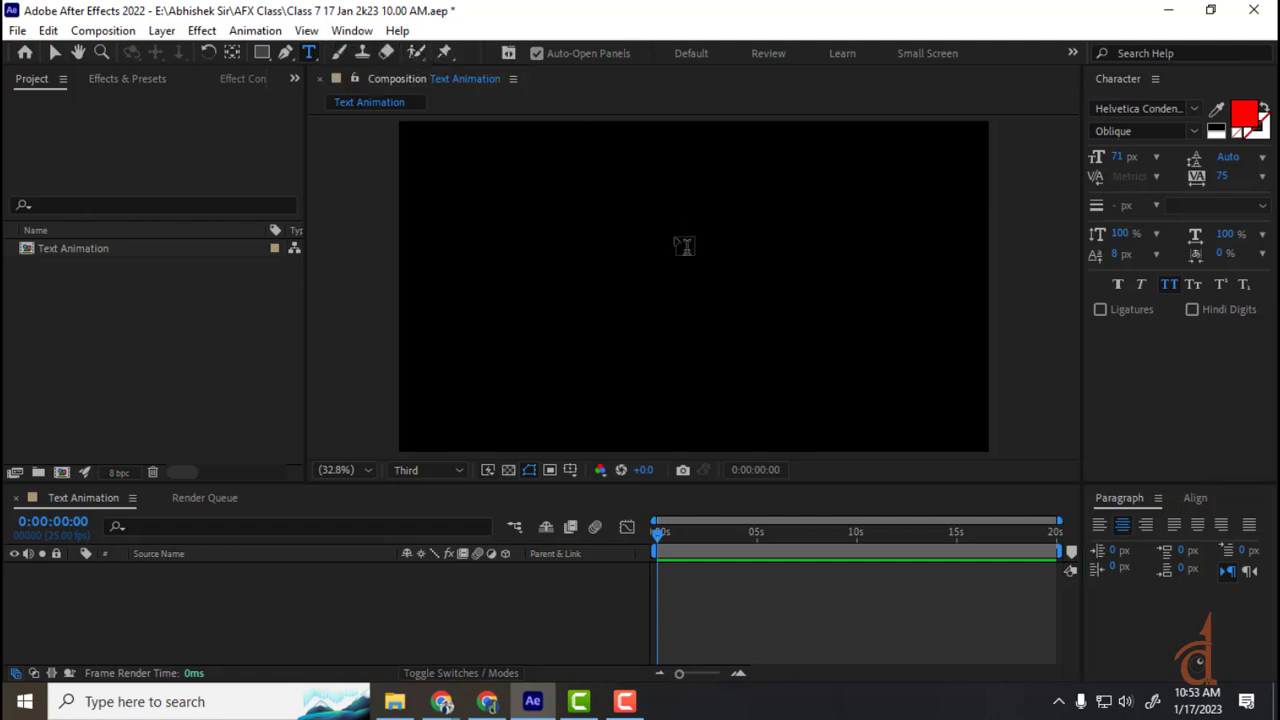
left_click(506, 196)
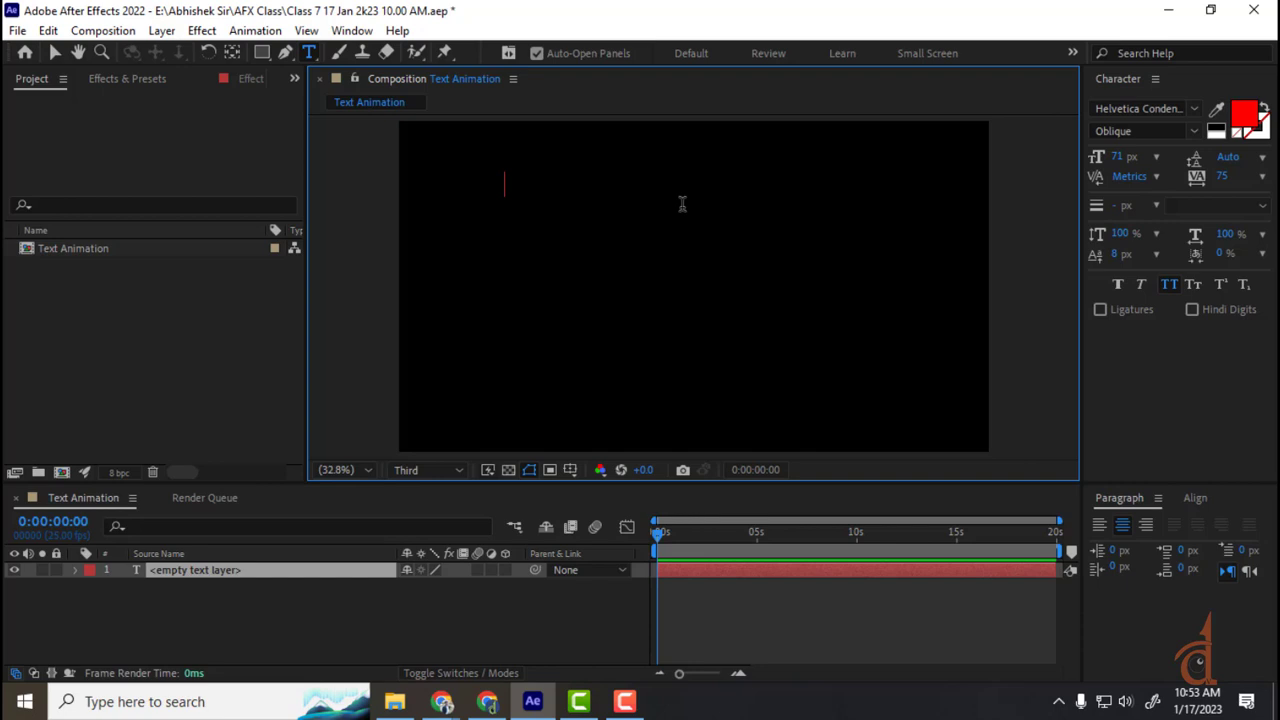
type("TEXT A")
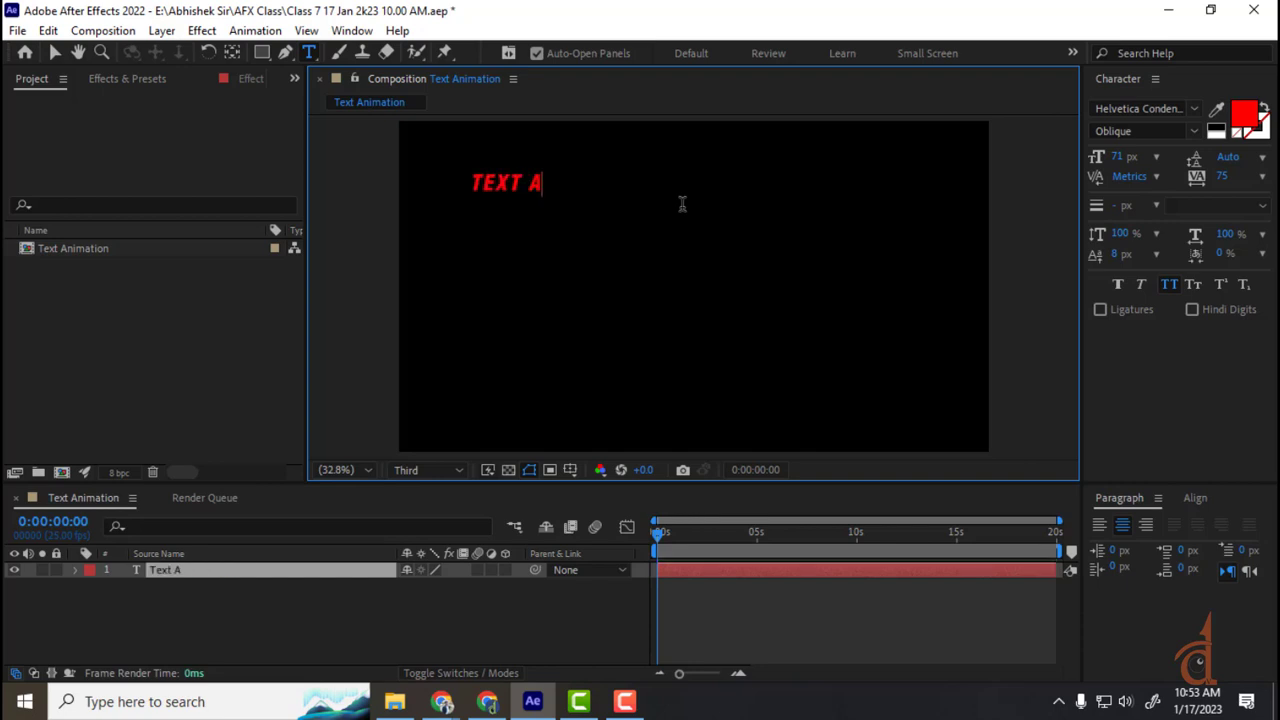
type("nimation")
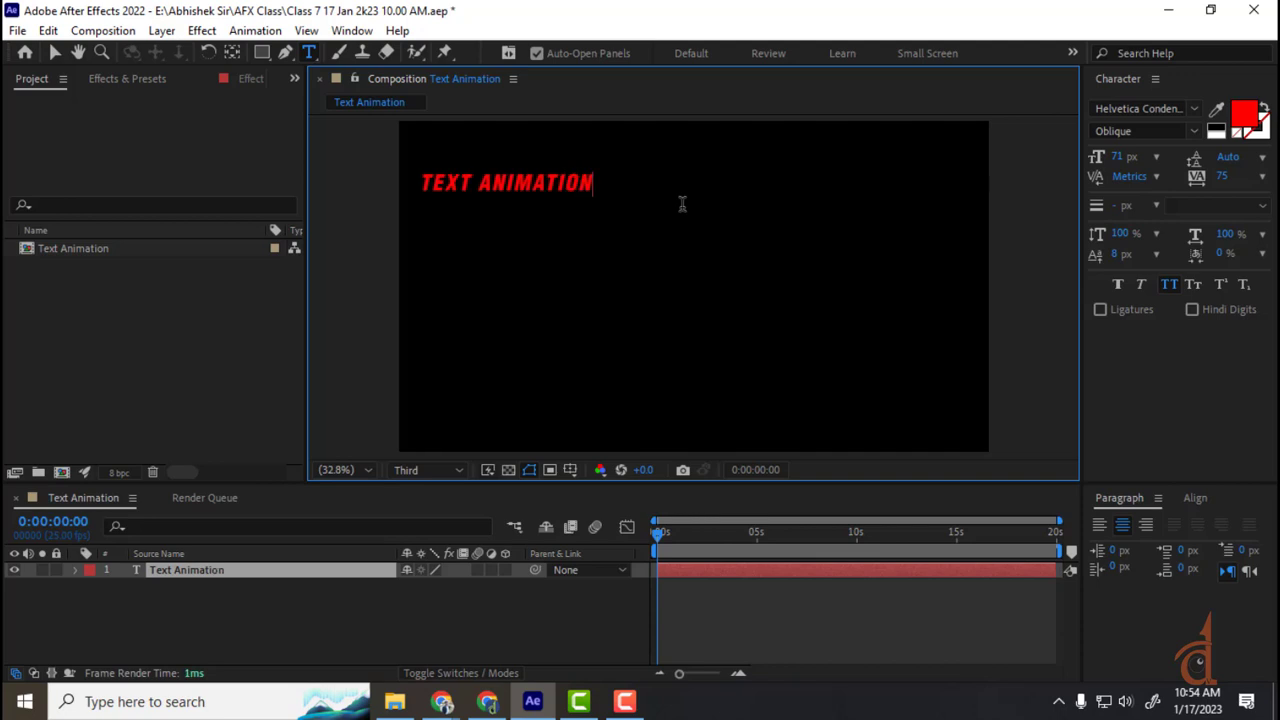
left_click(172, 590)
- Change the fill color of the Text Animation layer to white, then deselect the layer
left_click(172, 570)
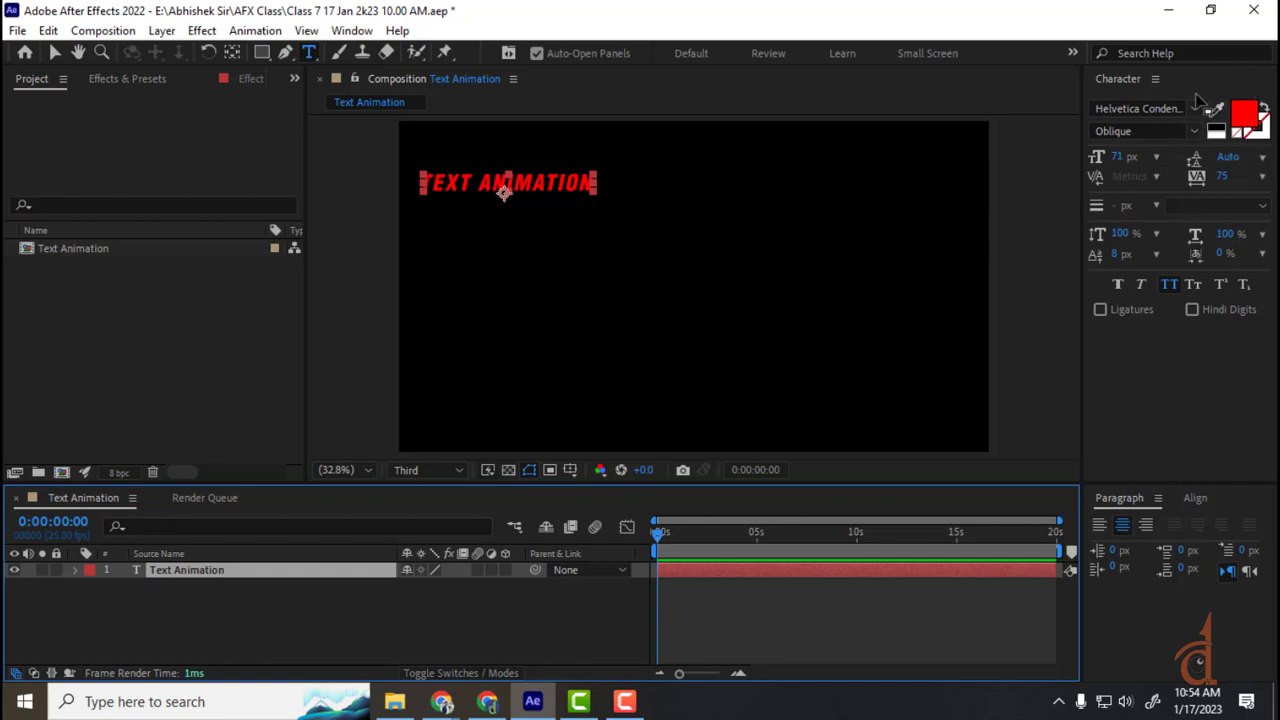
left_click(1256, 120)
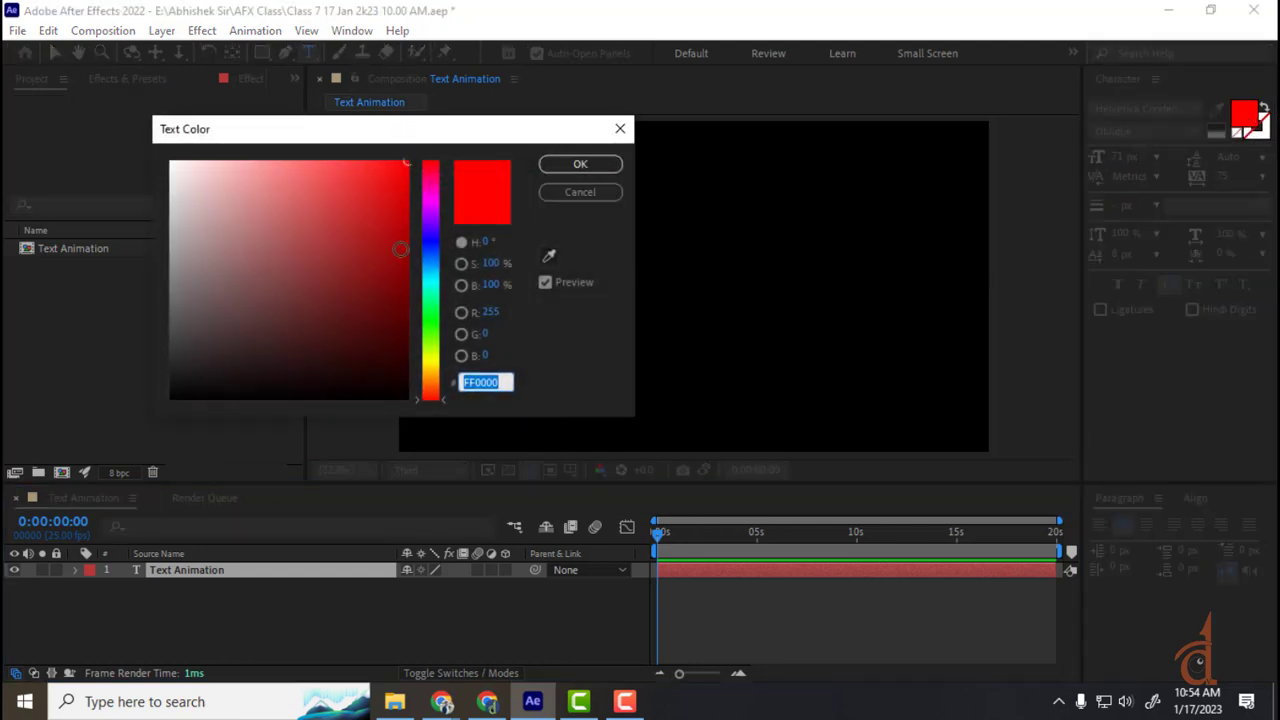
left_click(167, 161)
left_click(580, 164)
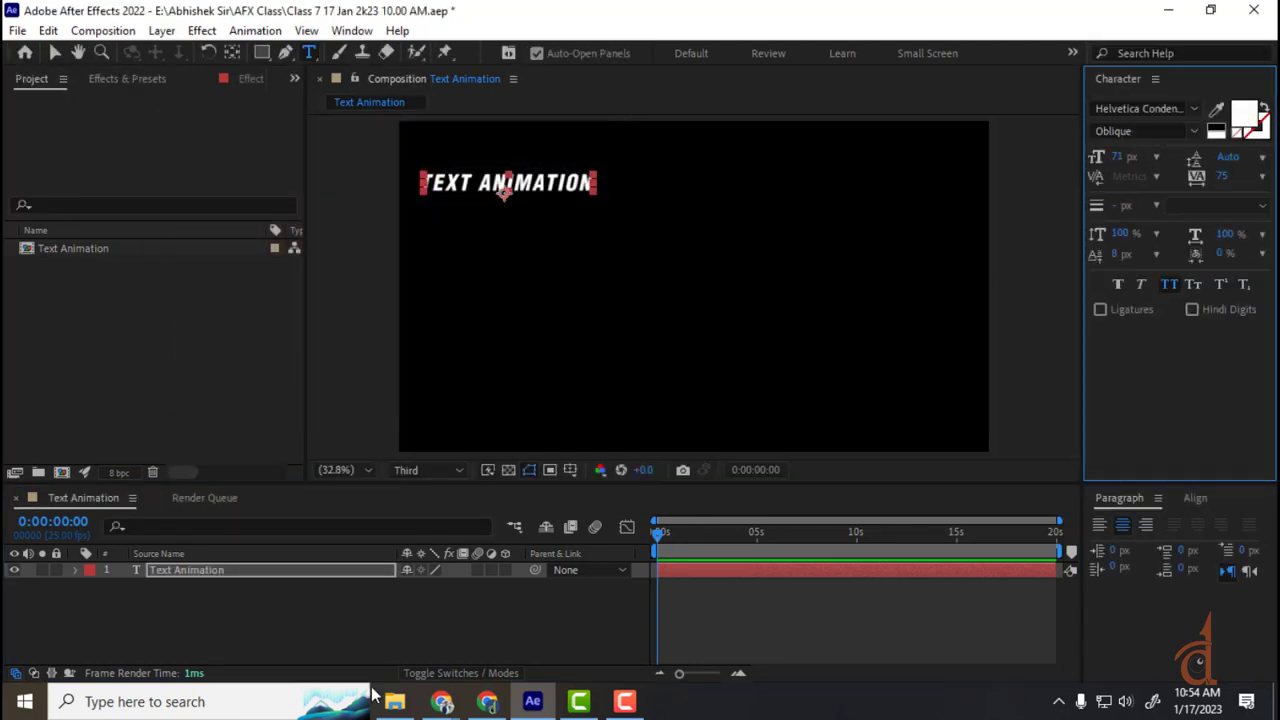
left_click(357, 650)
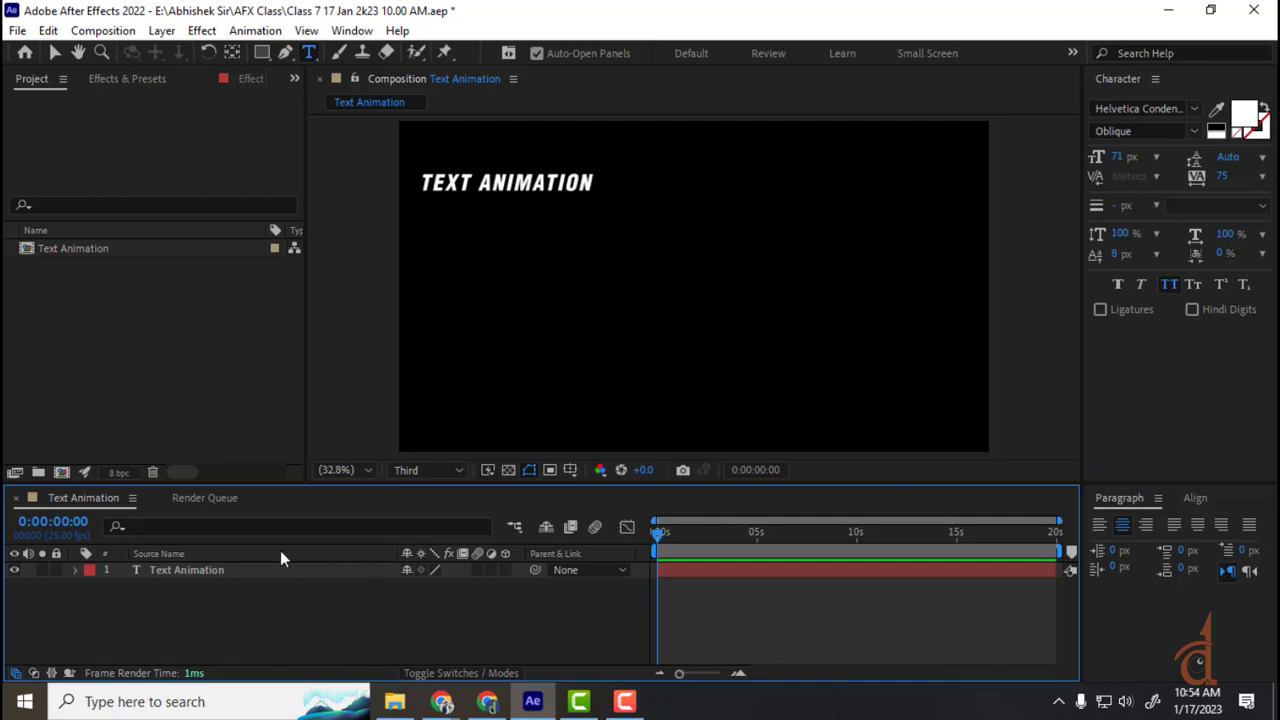
- Reopen the layer's text color, work by hue, pick green 37D852 and shift the hue to magenta D837C7
left_click(219, 572)
left_click(1245, 117)
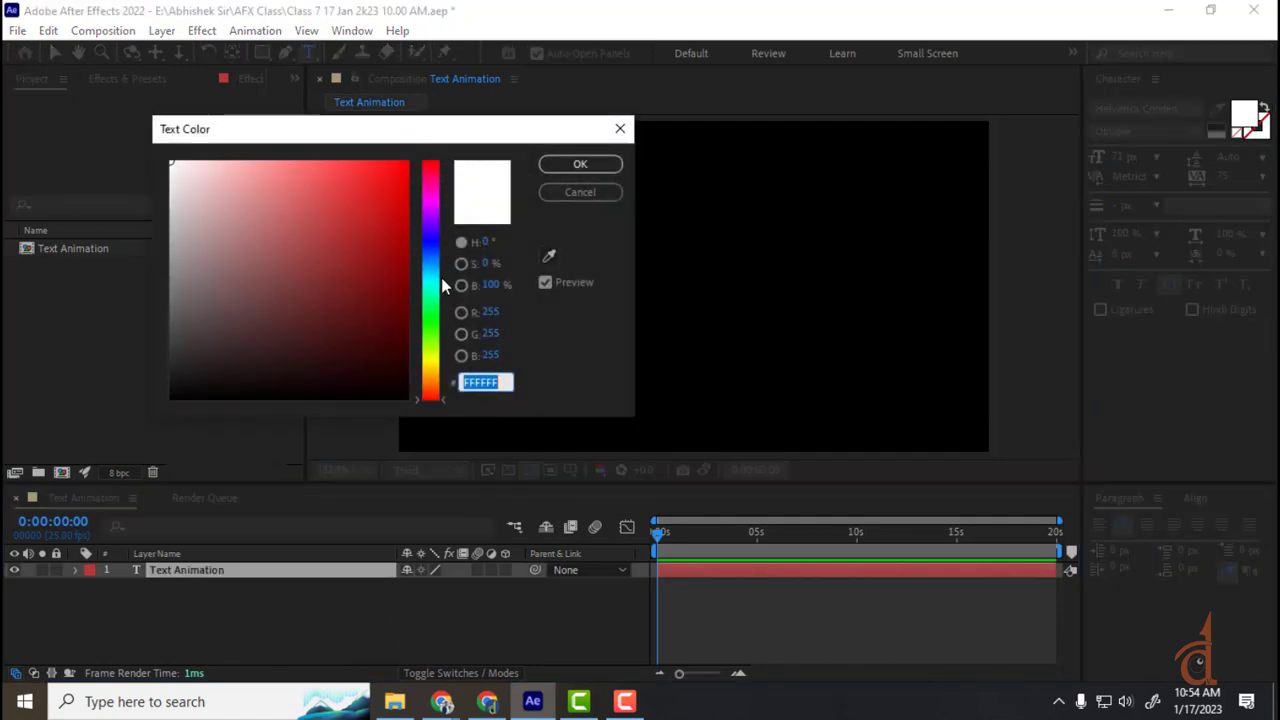
left_click(461, 242)
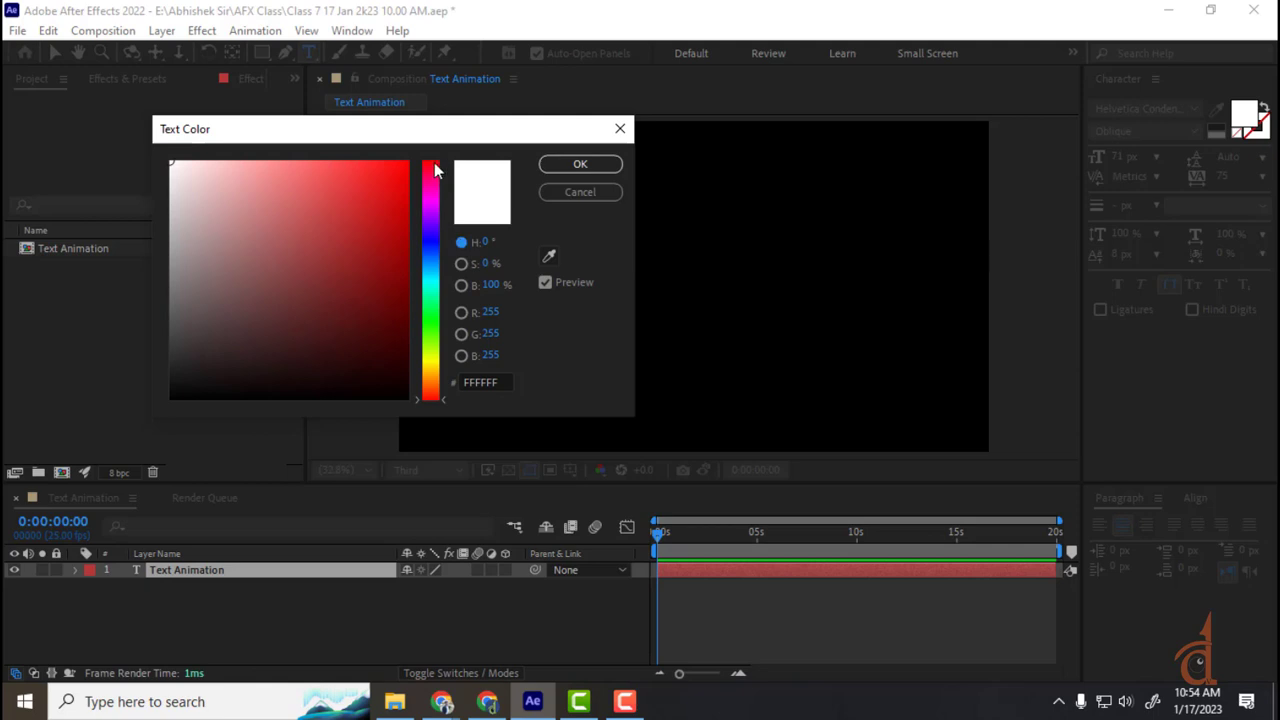
left_click_drag(435, 170, 445, 313)
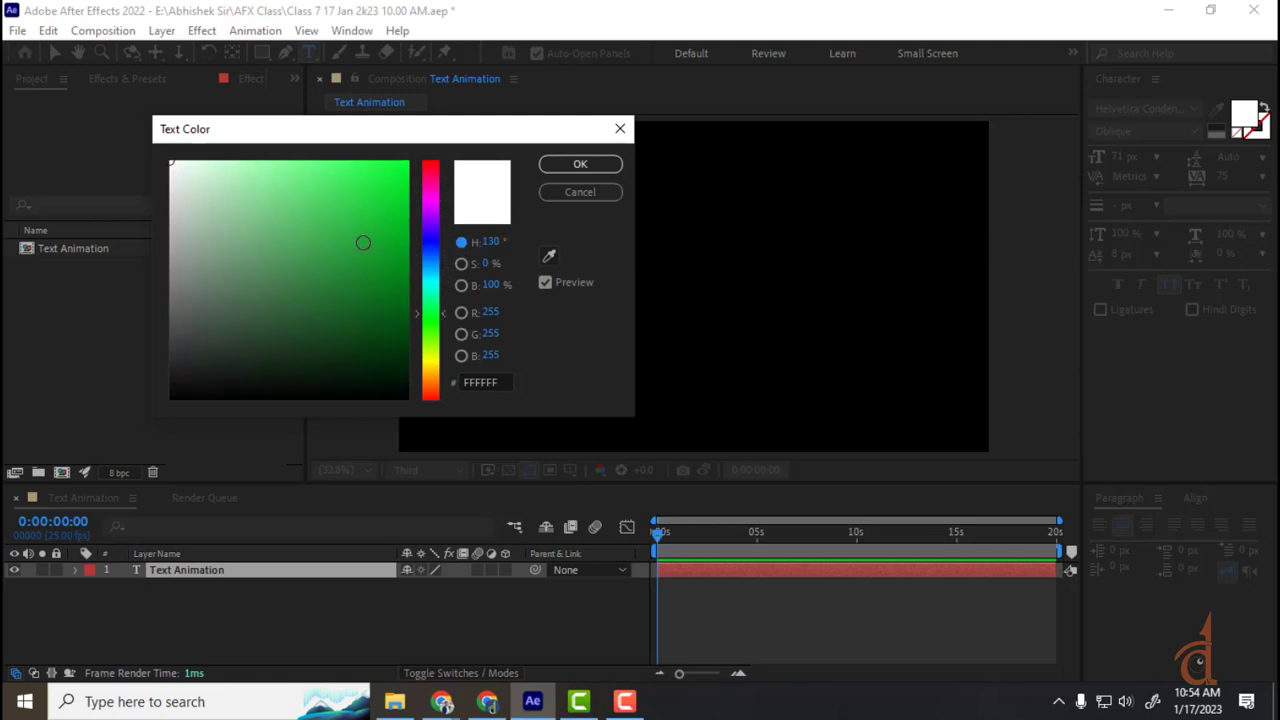
left_click(350, 196)
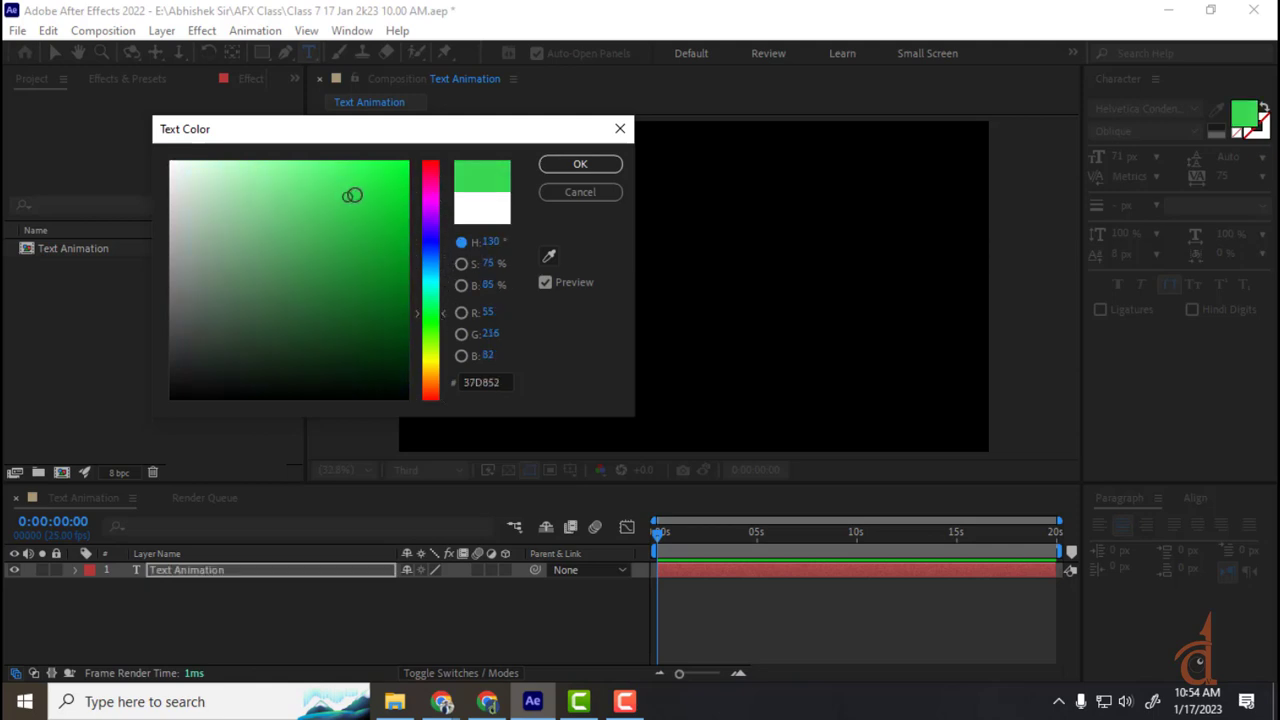
left_click_drag(430, 374, 434, 316)
left_click_drag(447, 342, 432, 205)
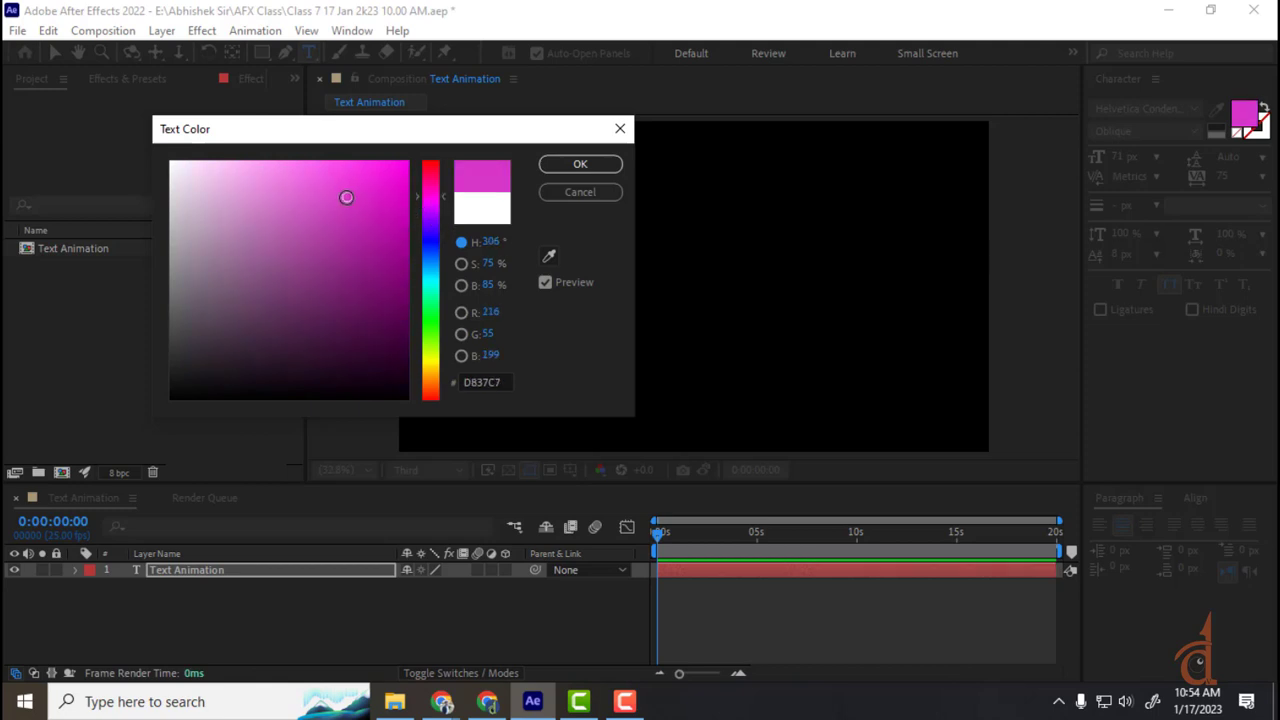
- Lower the text color's brightness to 39% and its saturation to 43%, apply the color and deselect the layer
left_click(461, 286)
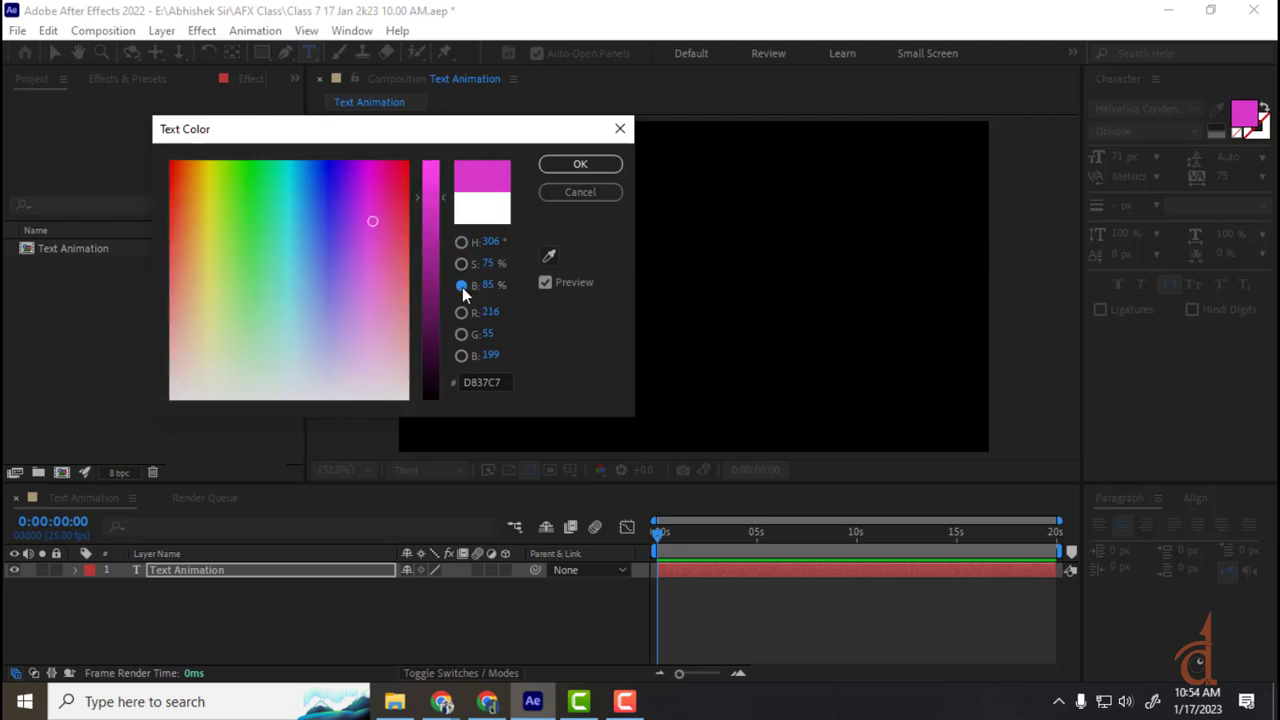
left_click_drag(435, 205, 434, 307)
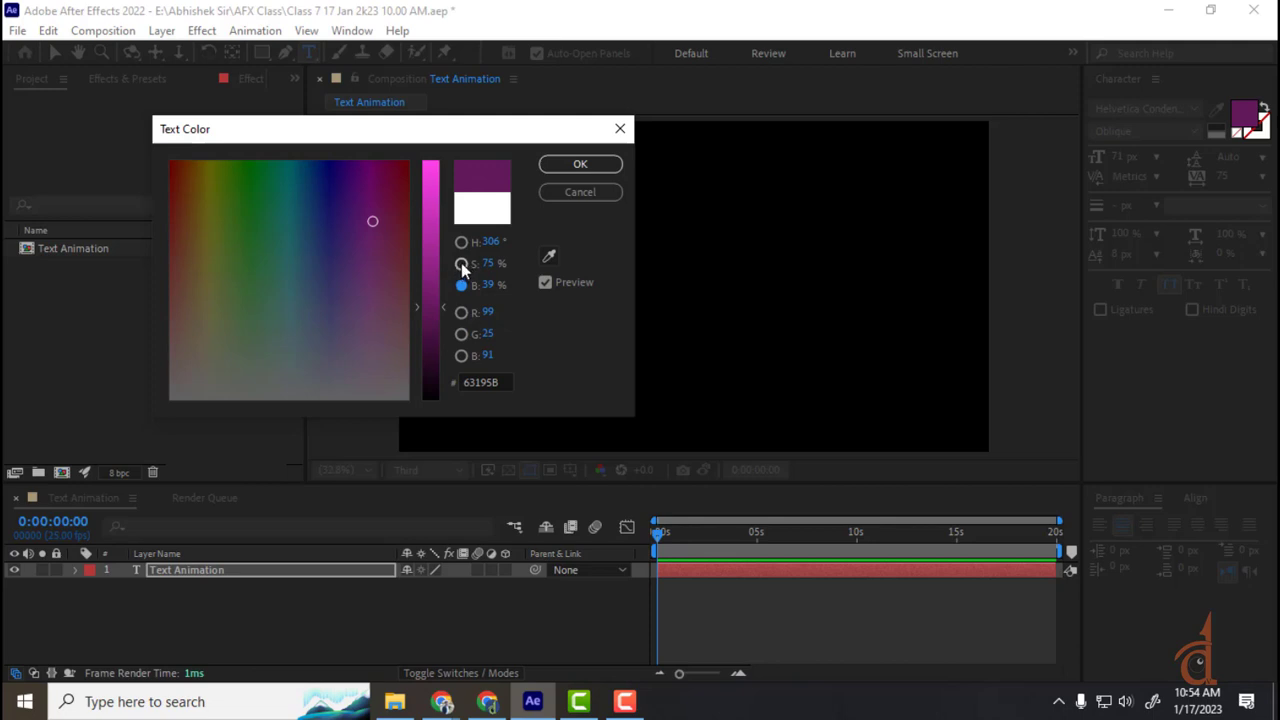
left_click(461, 264)
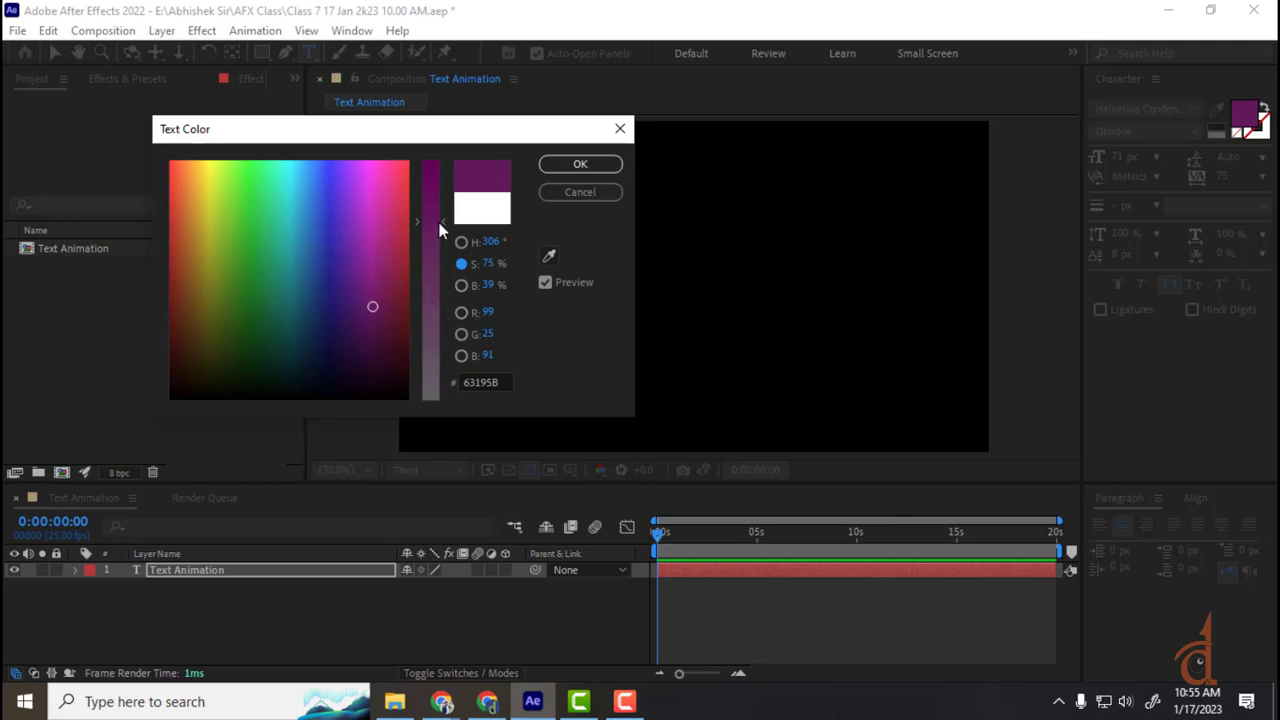
left_click_drag(440, 229, 440, 306)
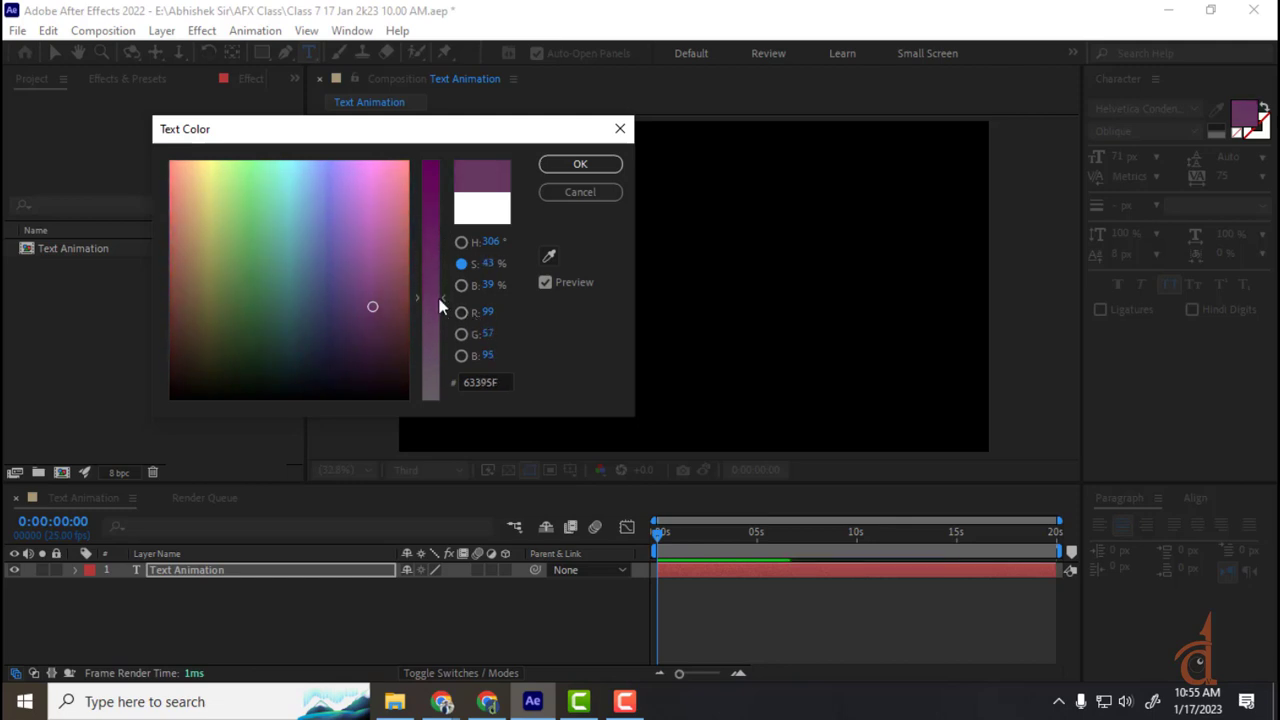
left_click(585, 166)
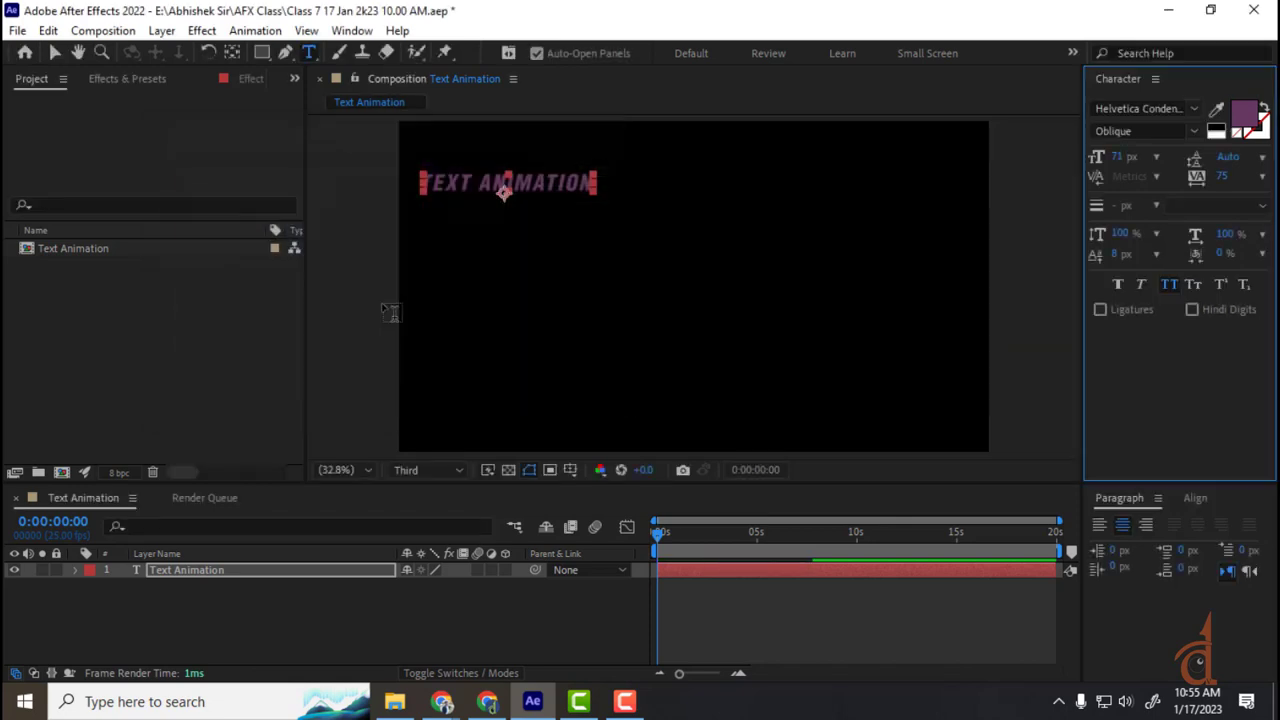
left_click(357, 612)
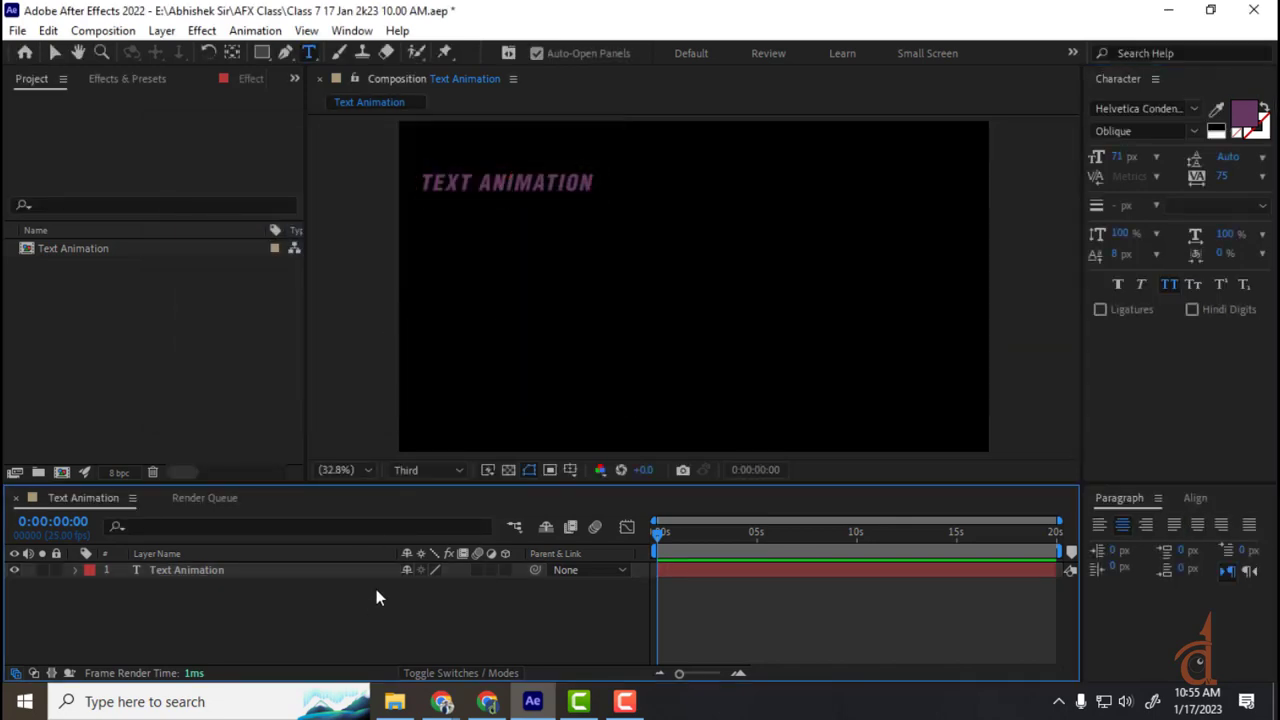
- Give the TEXT ANIMATION text a white stroke over its purple fill, and deselect the layer
left_click(56, 52)
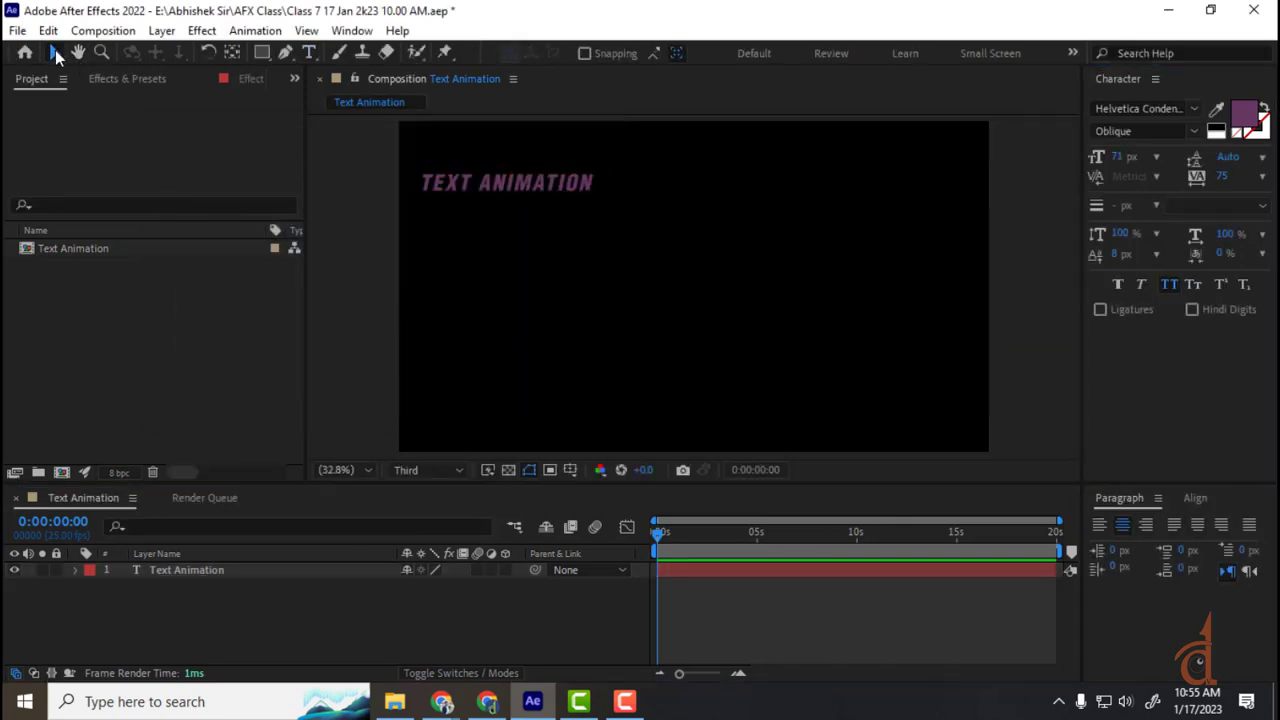
left_click(500, 192)
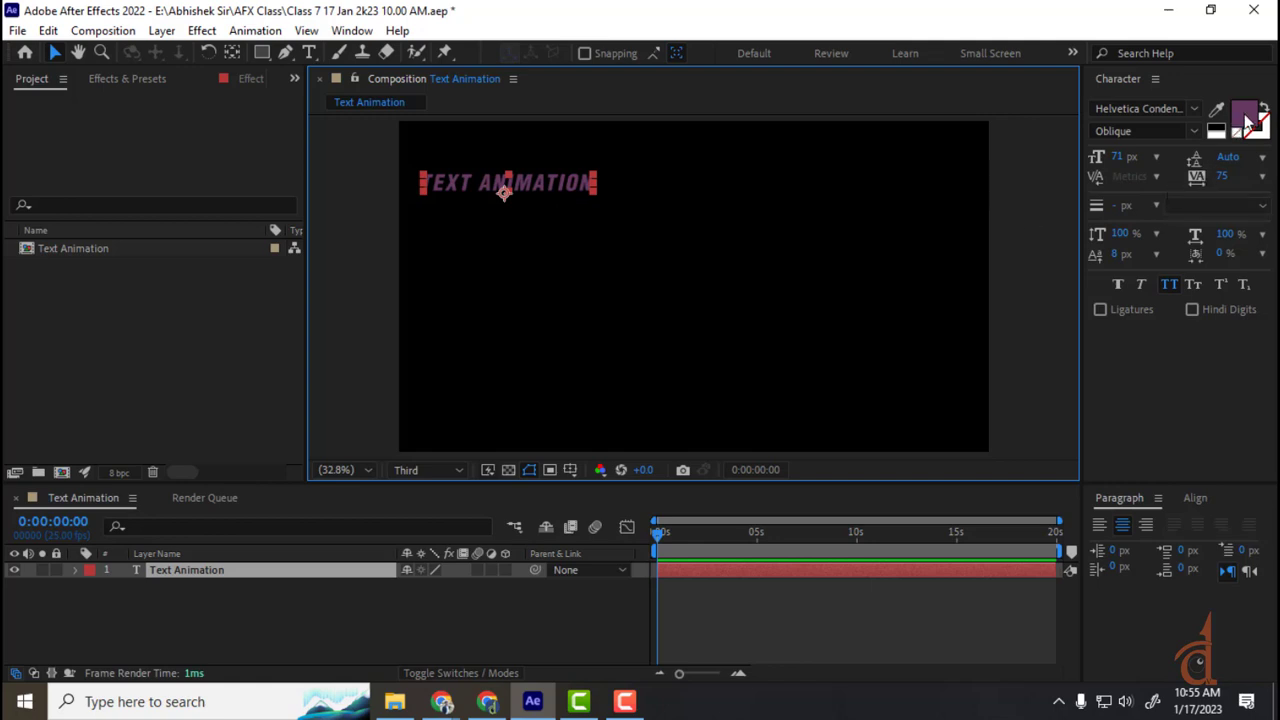
scroll(571, 192, "up", 1)
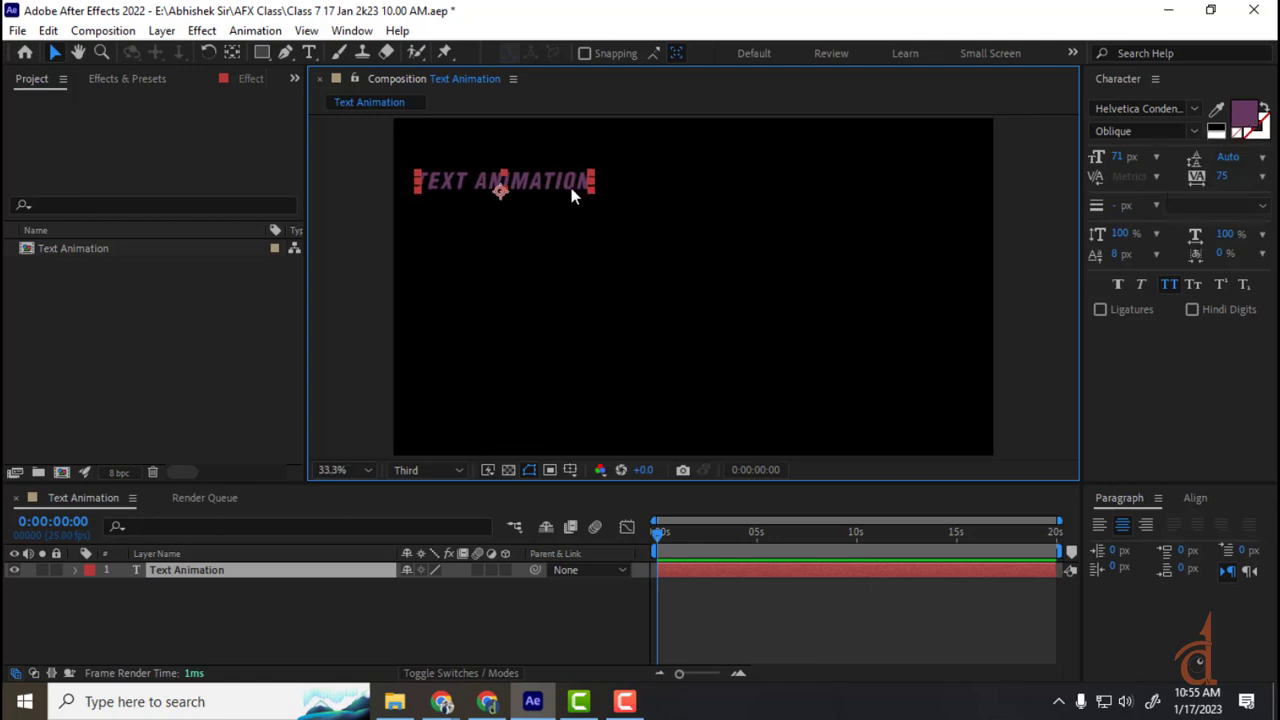
left_click(1265, 133)
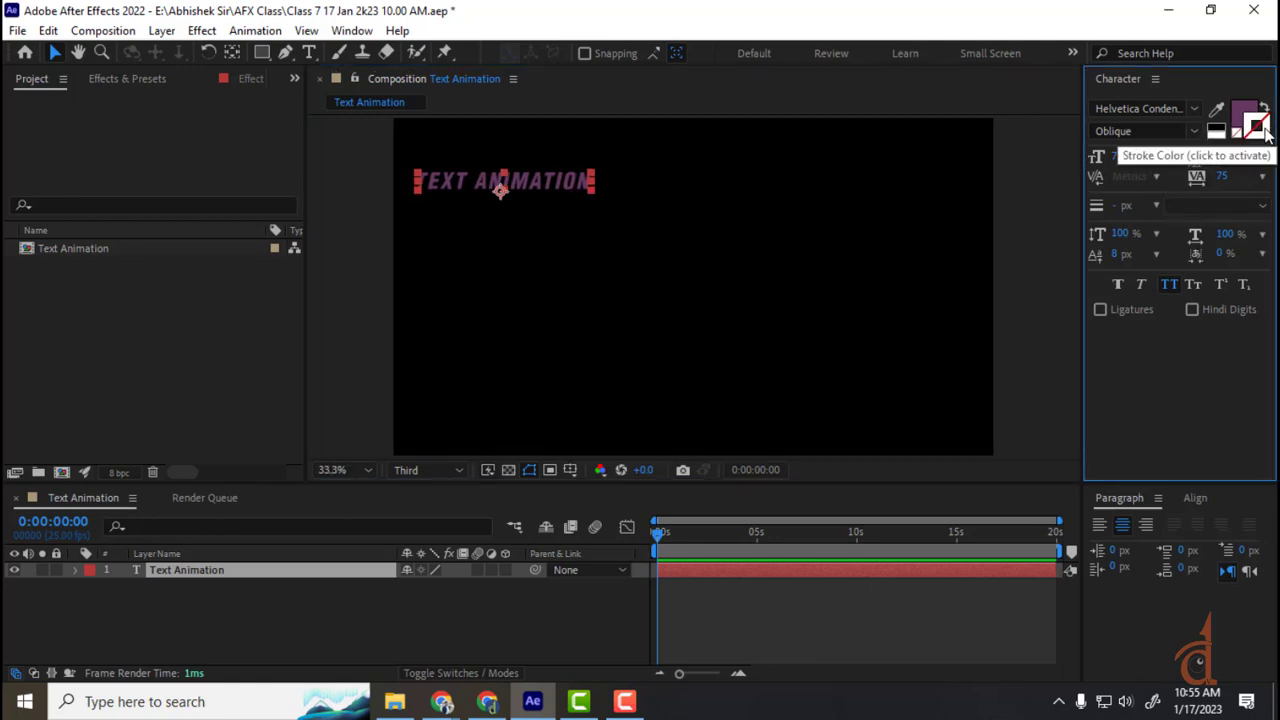
left_click(1247, 117)
left_click(379, 171)
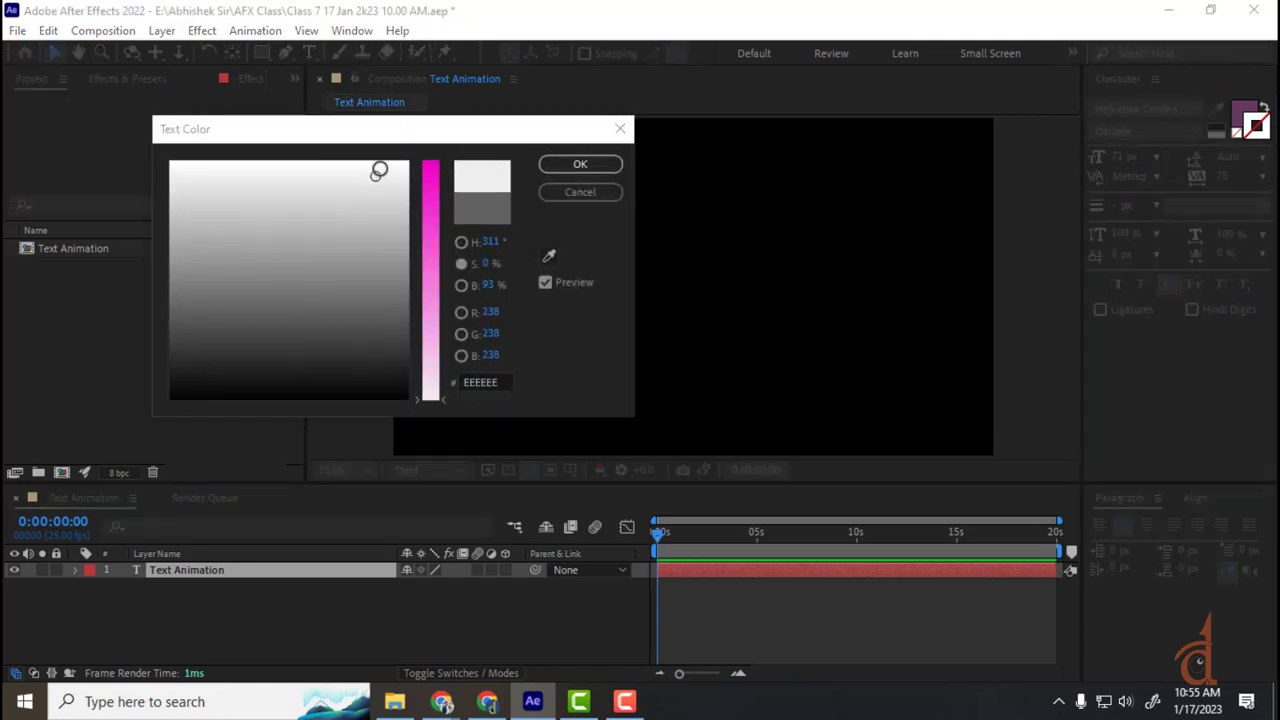
left_click_drag(379, 171, 405, 167)
left_click(580, 164)
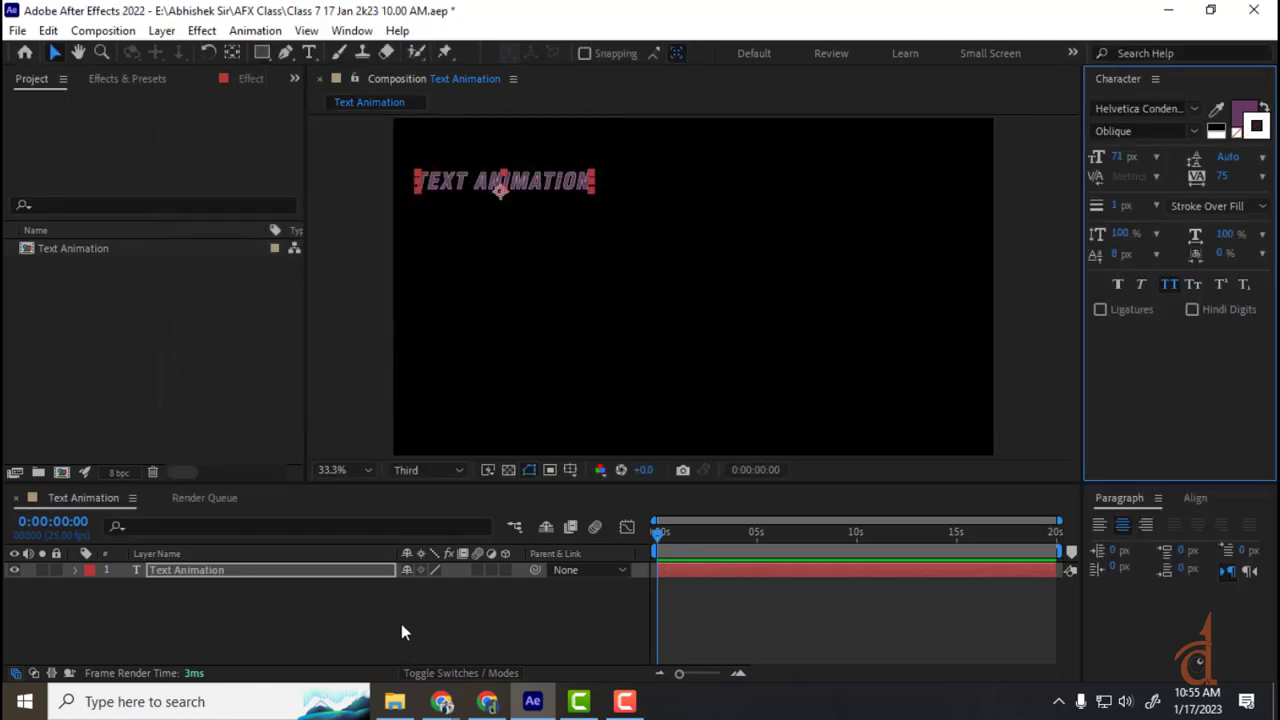
left_click(401, 632)
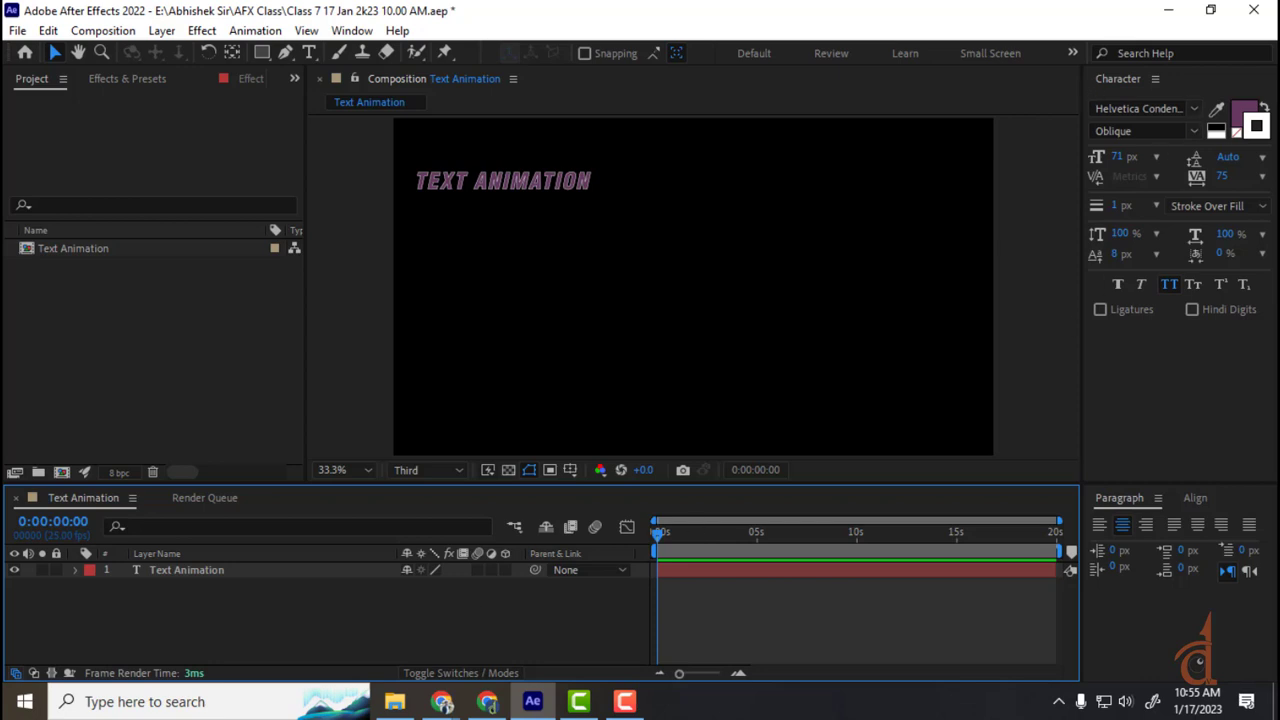
left_click(1263, 117)
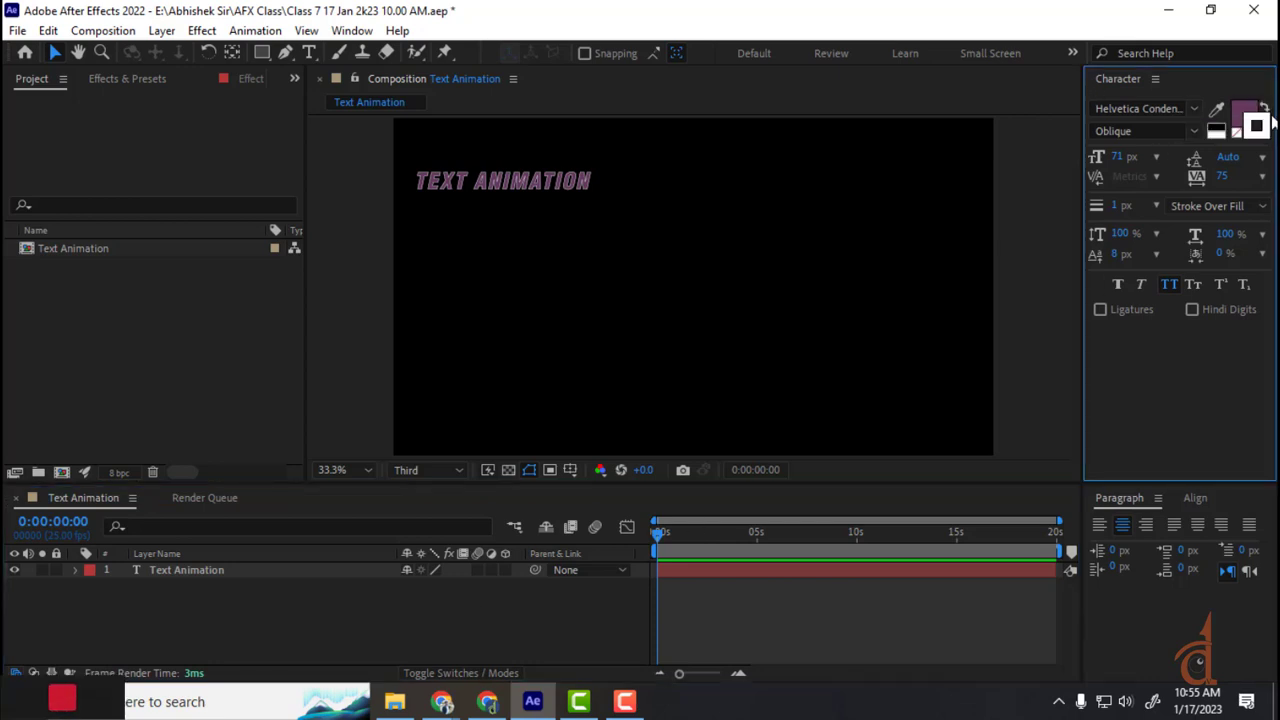
left_click(1265, 118)
left_click(580, 194)
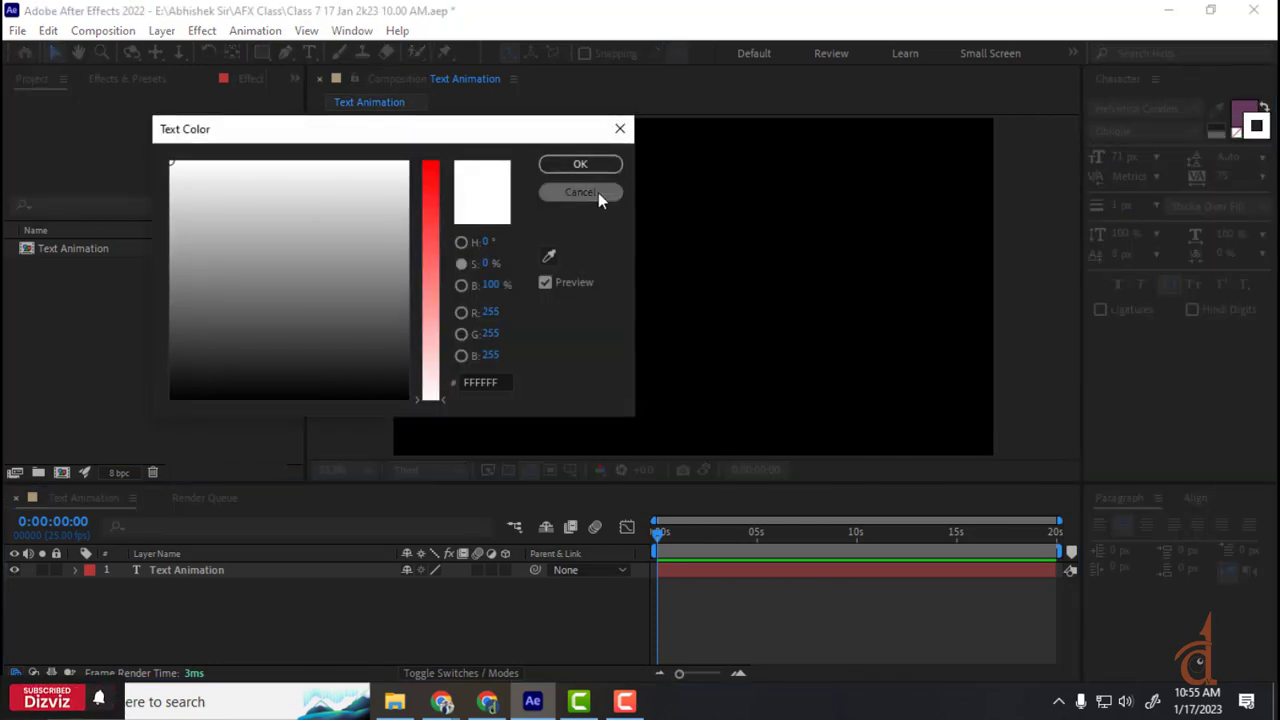
- Remove the stroke color from the Text Animation layer, make the fill color active again and deselect the layer
left_click(1237, 136)
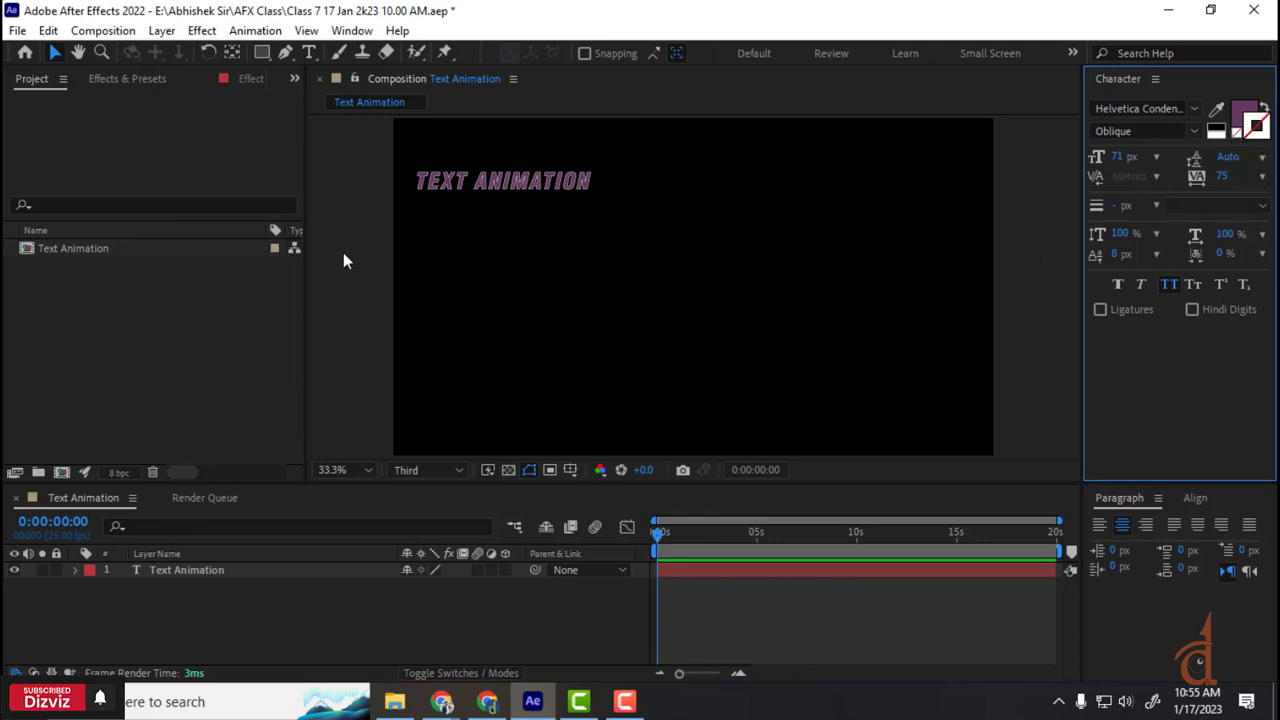
left_click(488, 186)
left_click(1241, 138)
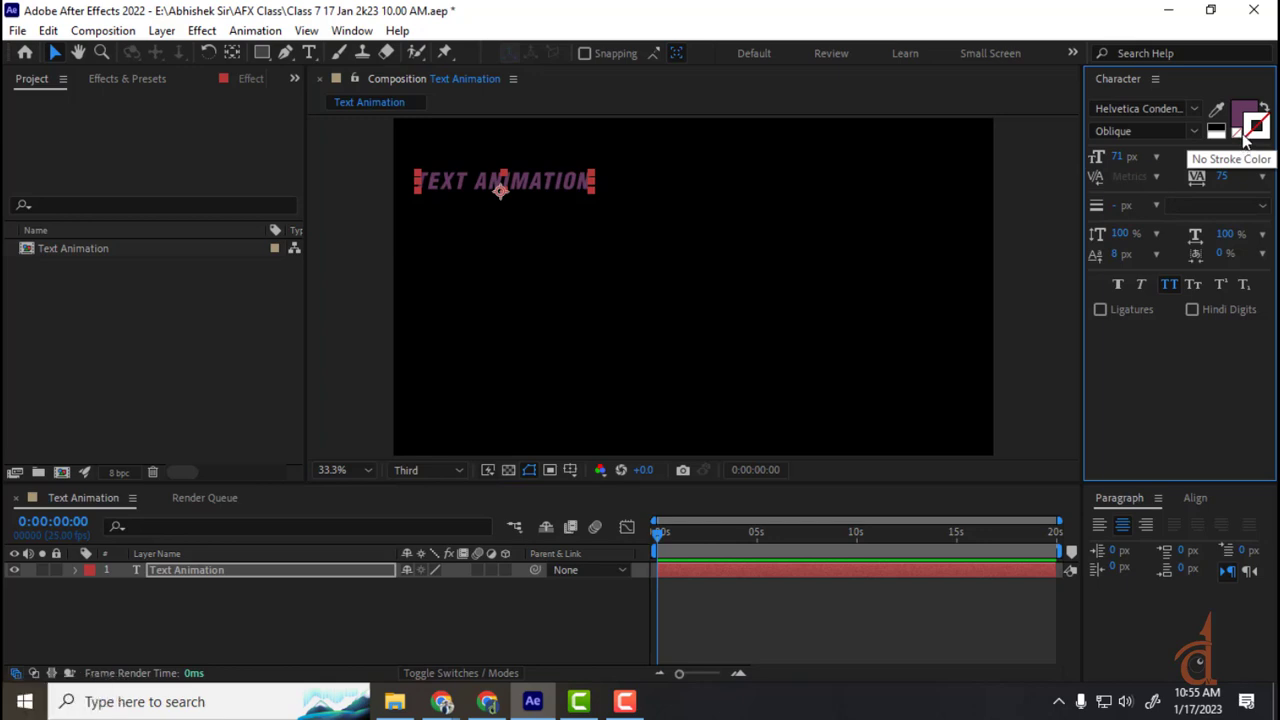
left_click(336, 590)
left_click(292, 573)
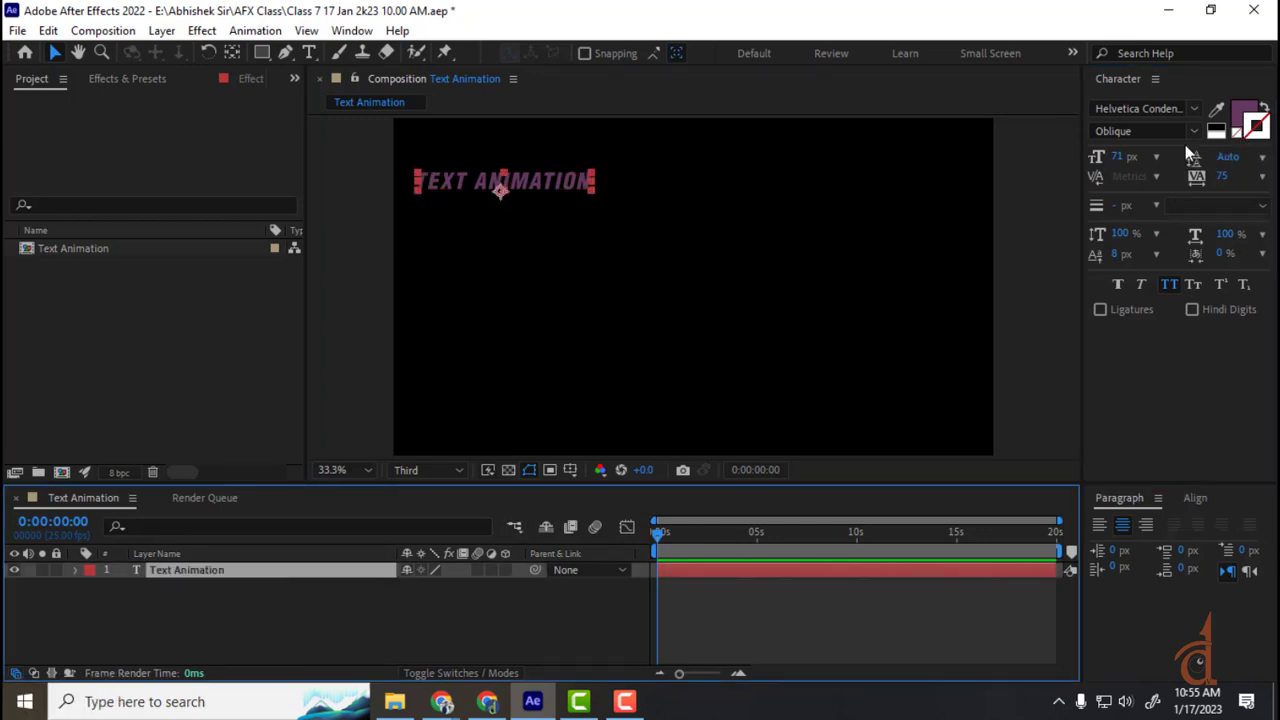
left_click(1243, 114)
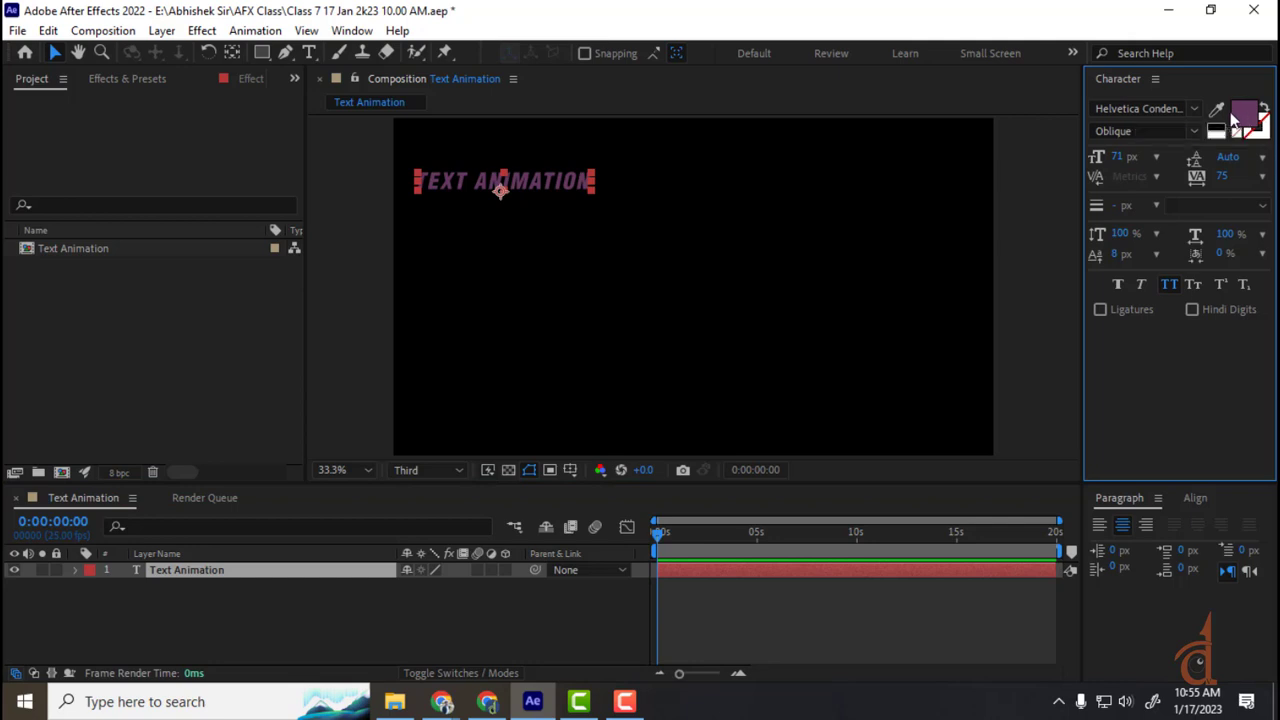
left_click(327, 626)
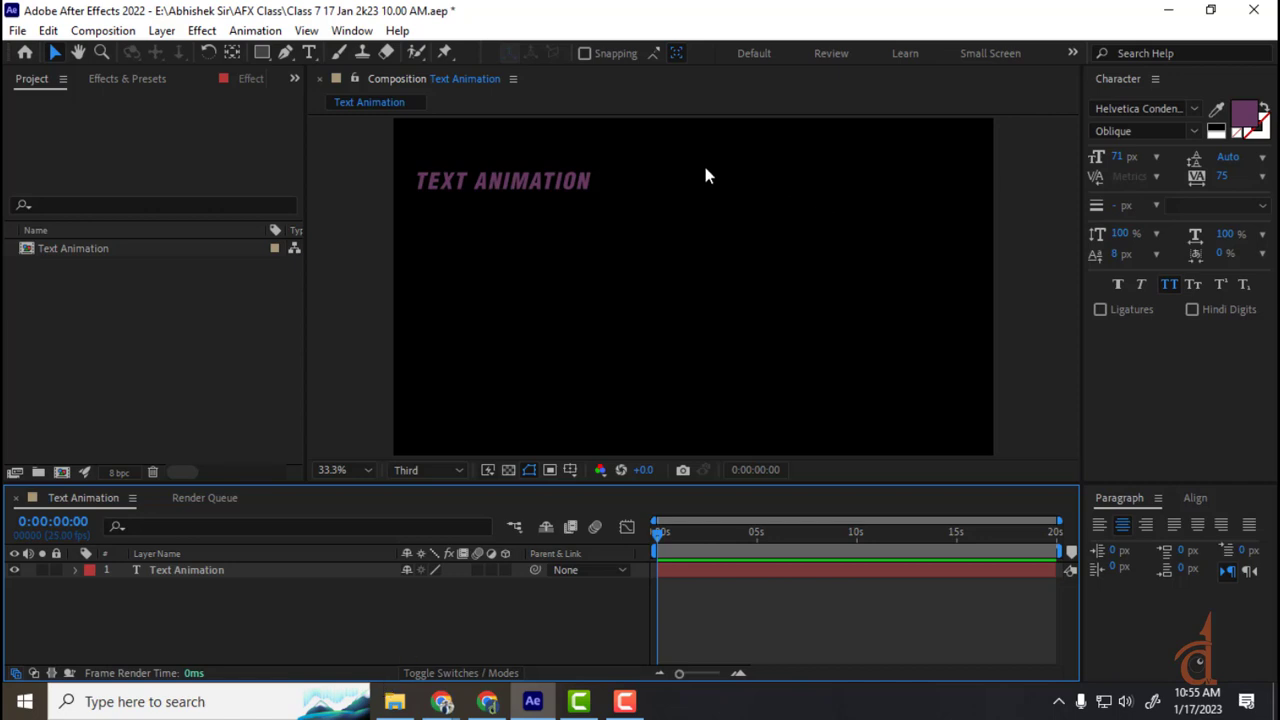
- Set the text's fill color to red FF0000, lower its saturation to 57% and apply it, leaving the layer deselected
left_click(575, 188)
left_click(1245, 118)
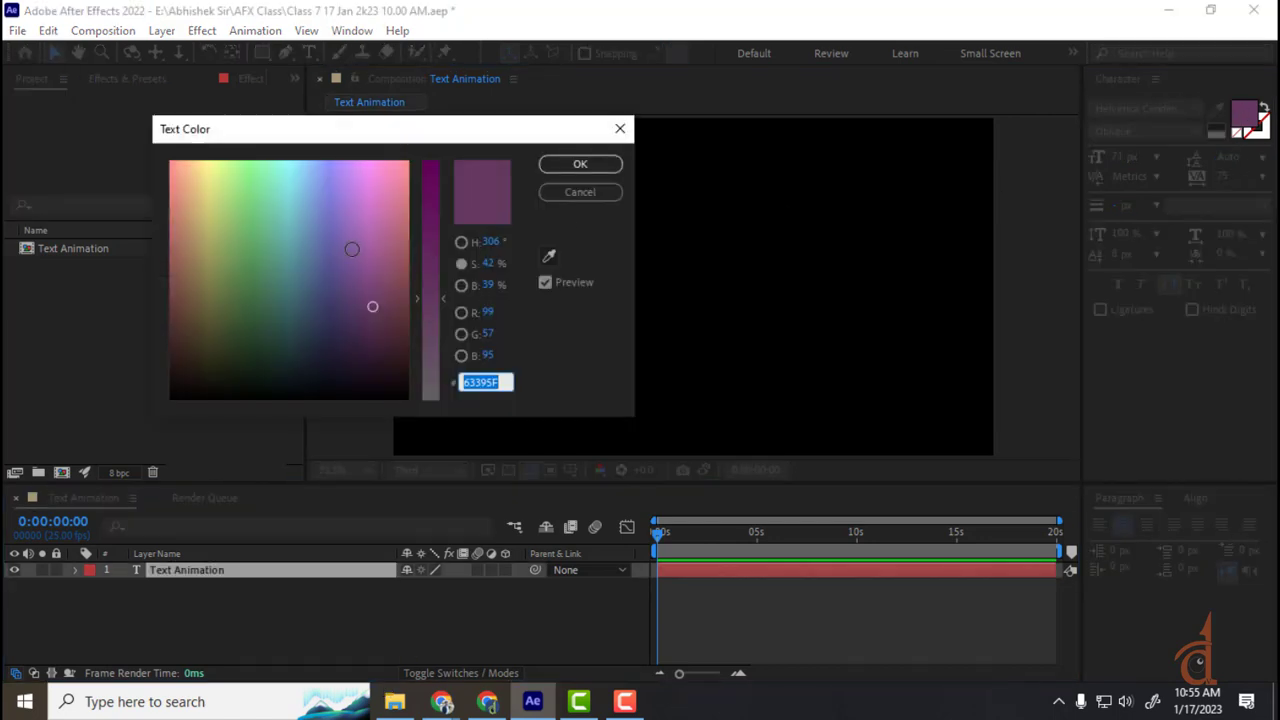
type("FF0000")
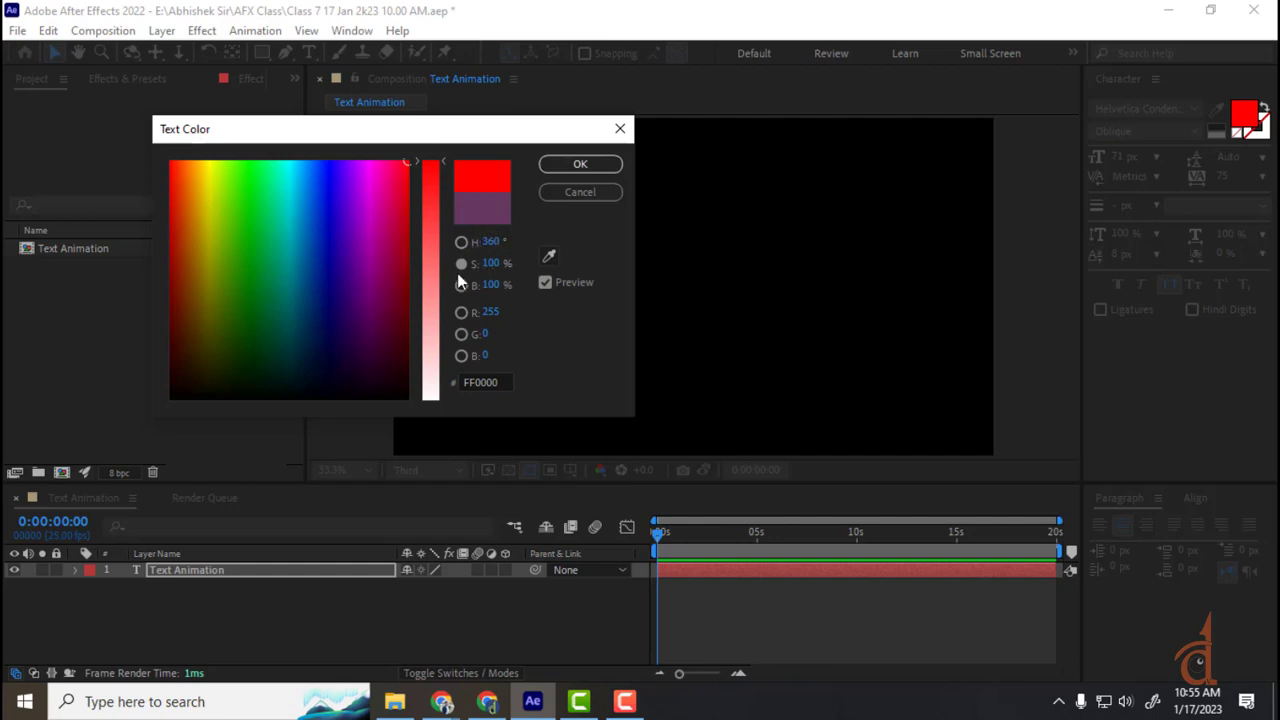
left_click_drag(422, 178, 430, 260)
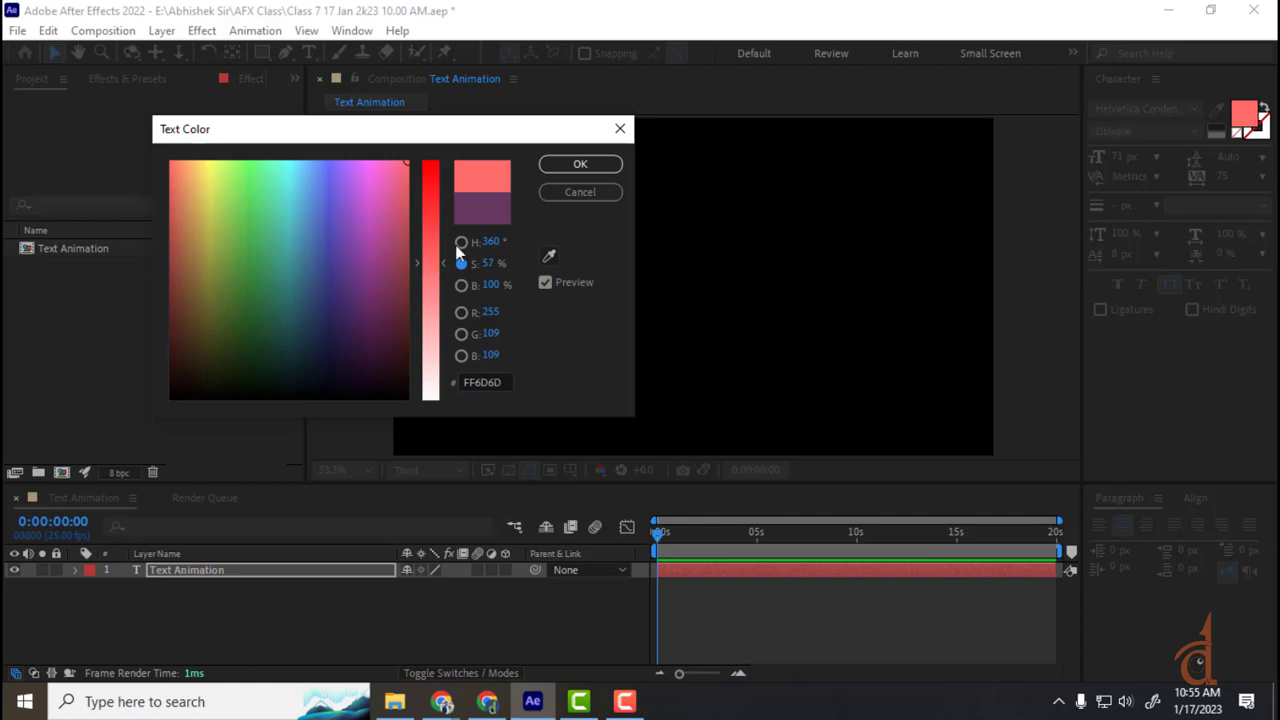
left_click(580, 163)
left_click(354, 620)
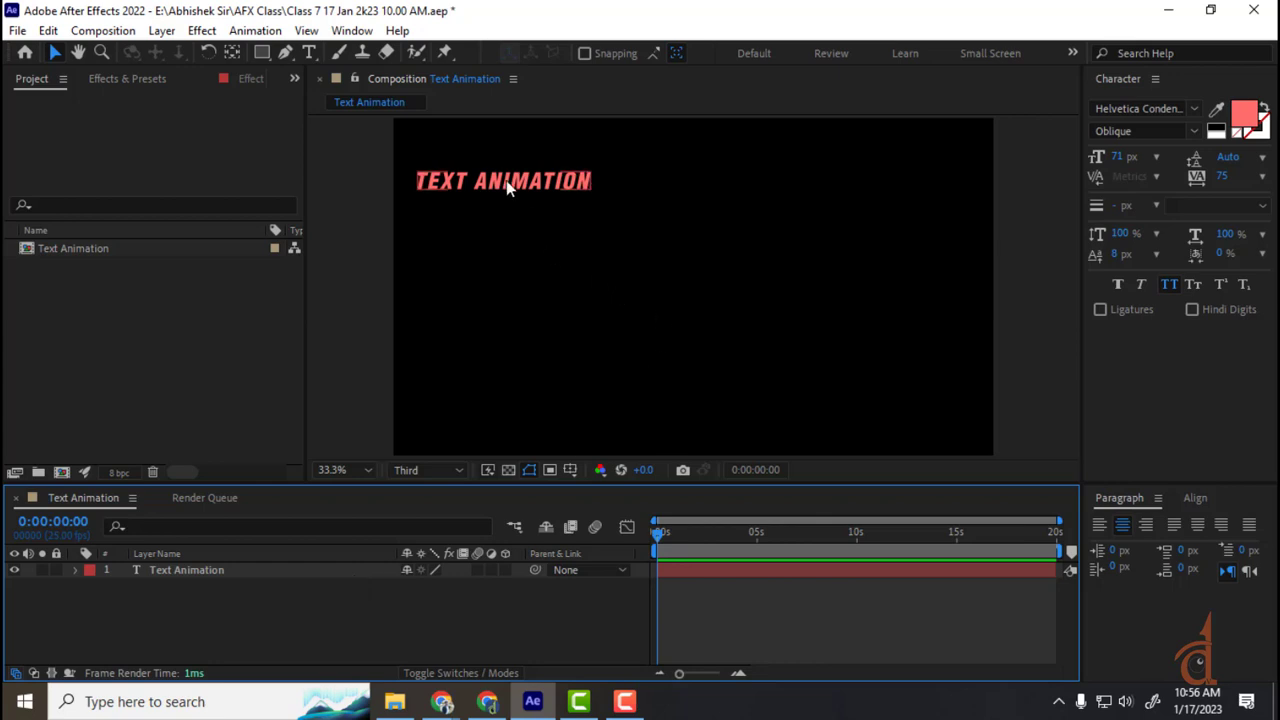
- Move the TEXT ANIMATION text to the upper middle of the frame, and from there to the lower-left area
left_click_drag(508, 186, 735, 254)
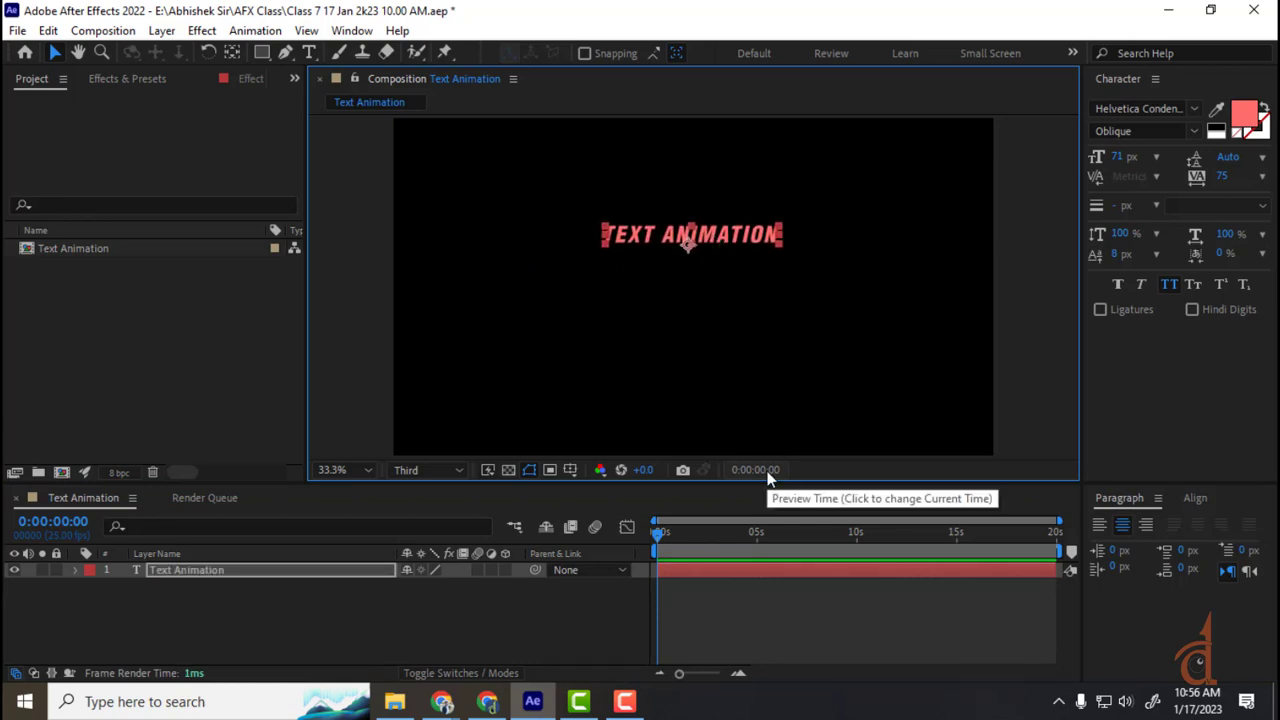
left_click_drag(719, 238, 512, 335)
left_click(699, 285)
left_click(698, 282)
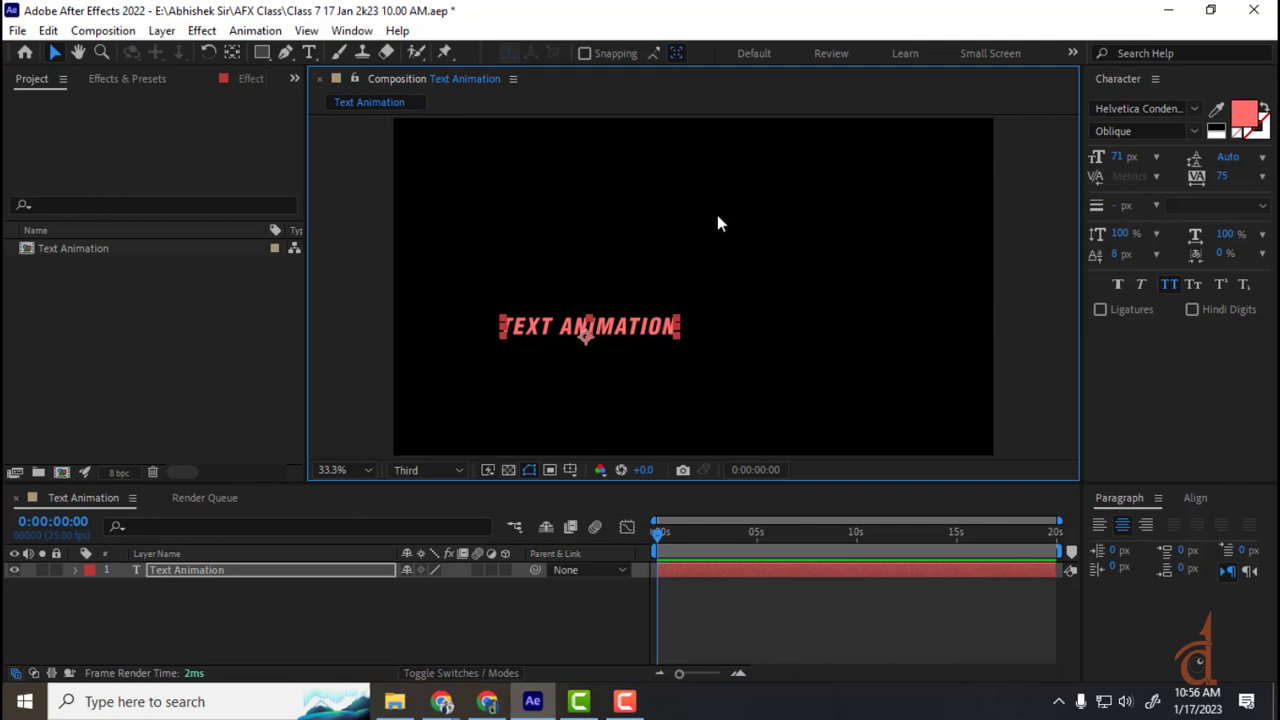
- Show the Title/Action Safe overlay, use it to move the text slightly below and left of the frame's center, and hide the overlay
left_click(570, 472)
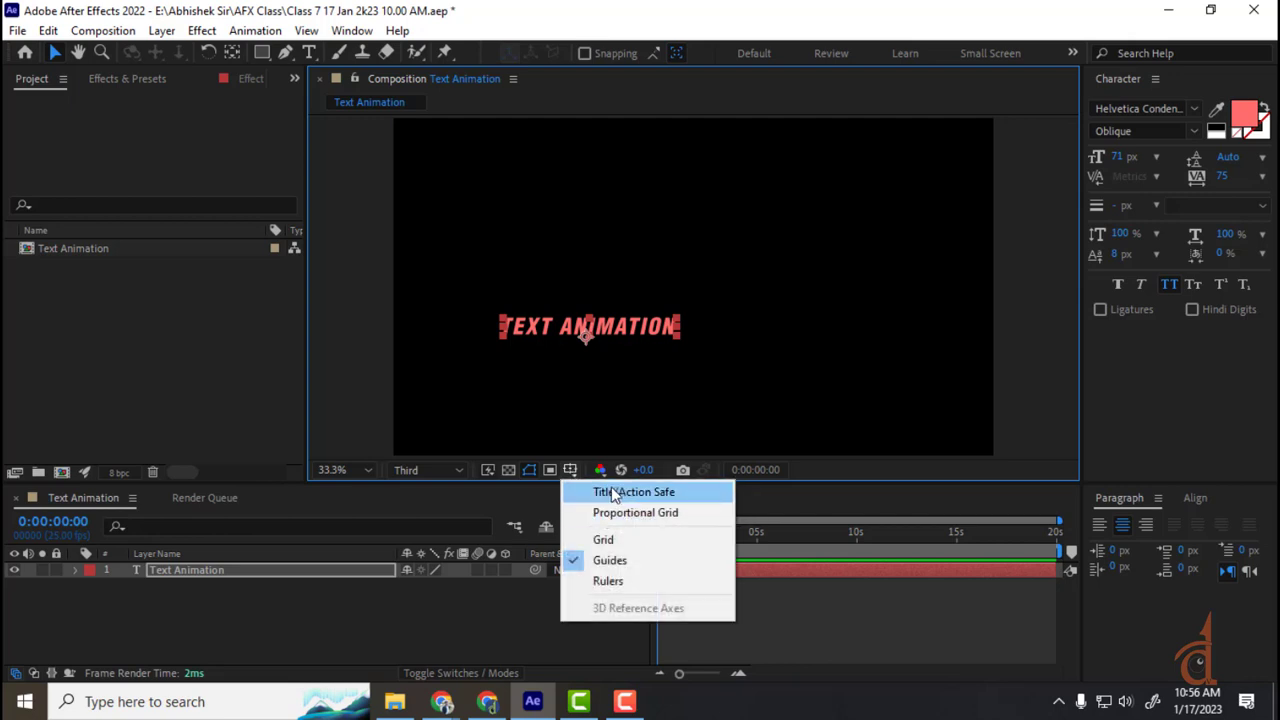
left_click(655, 492)
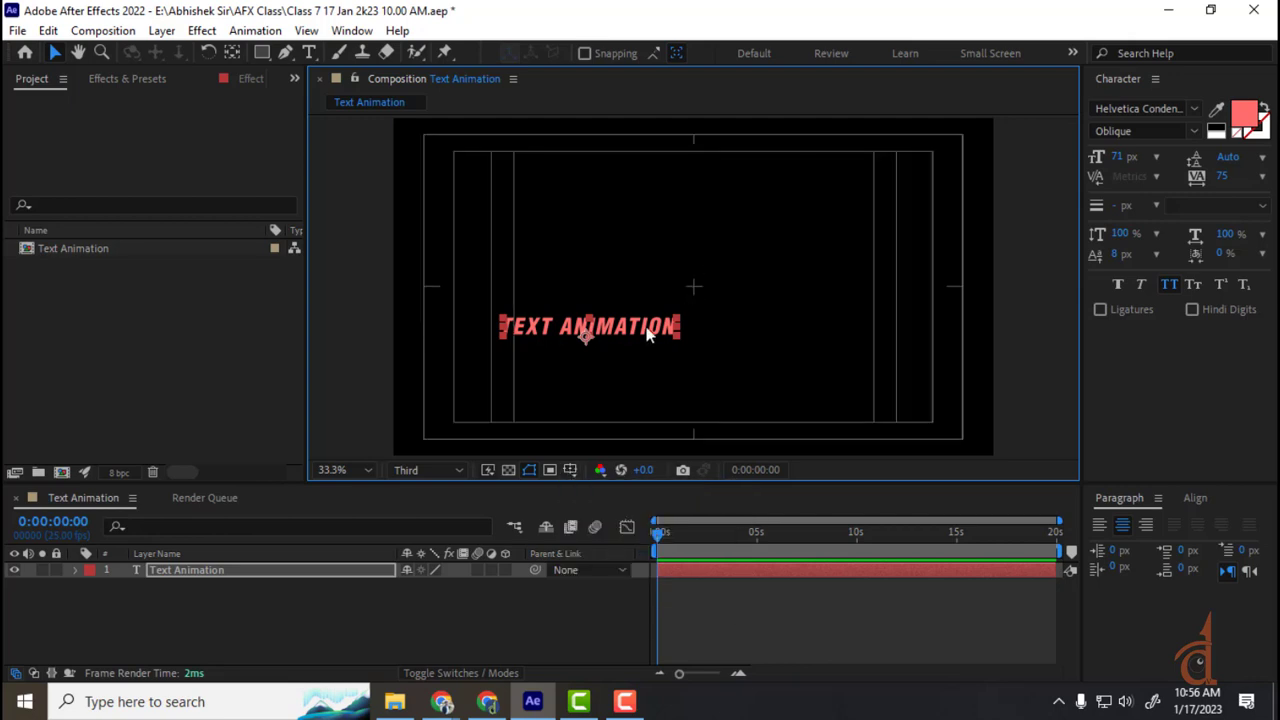
left_click_drag(645, 332, 697, 323)
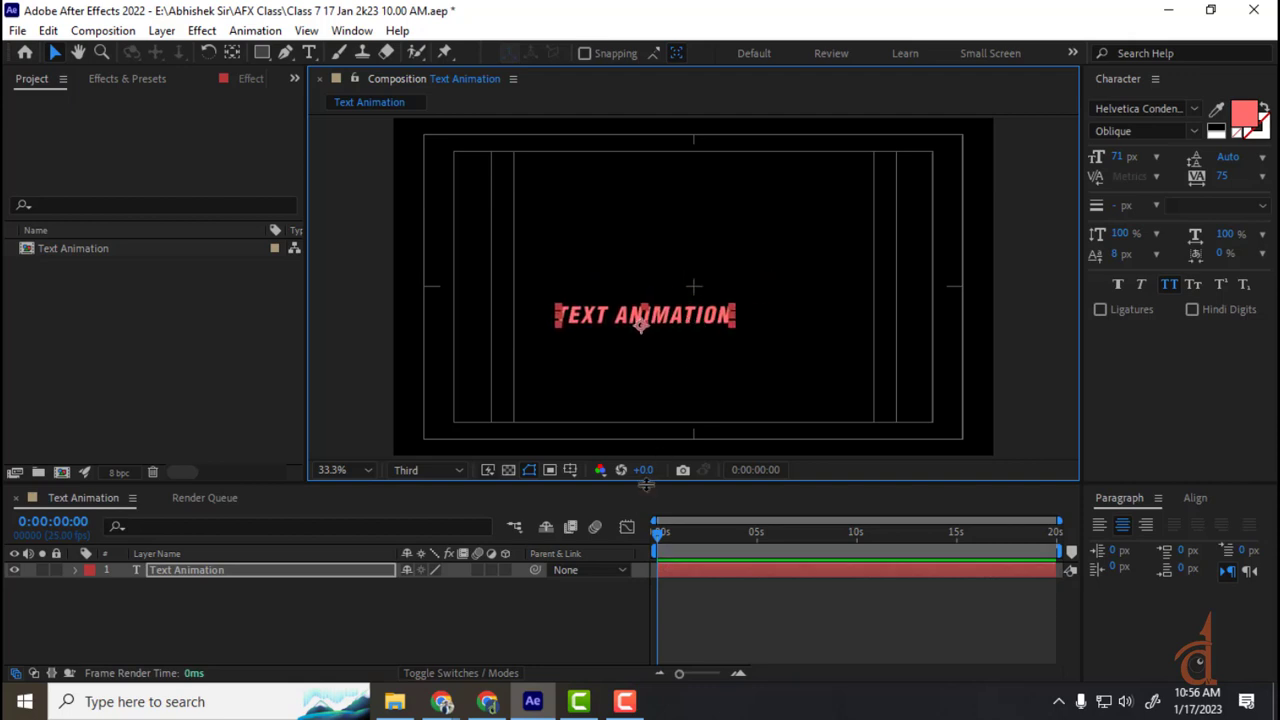
left_click(568, 471)
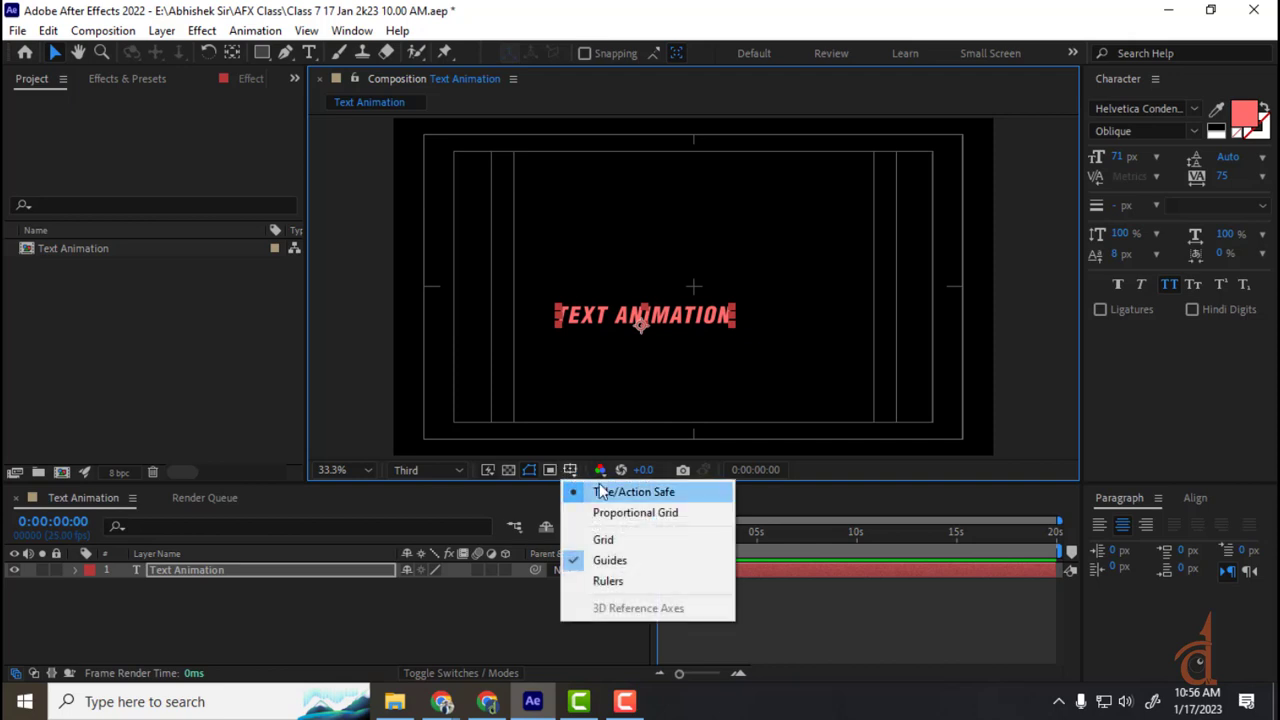
left_click(601, 491)
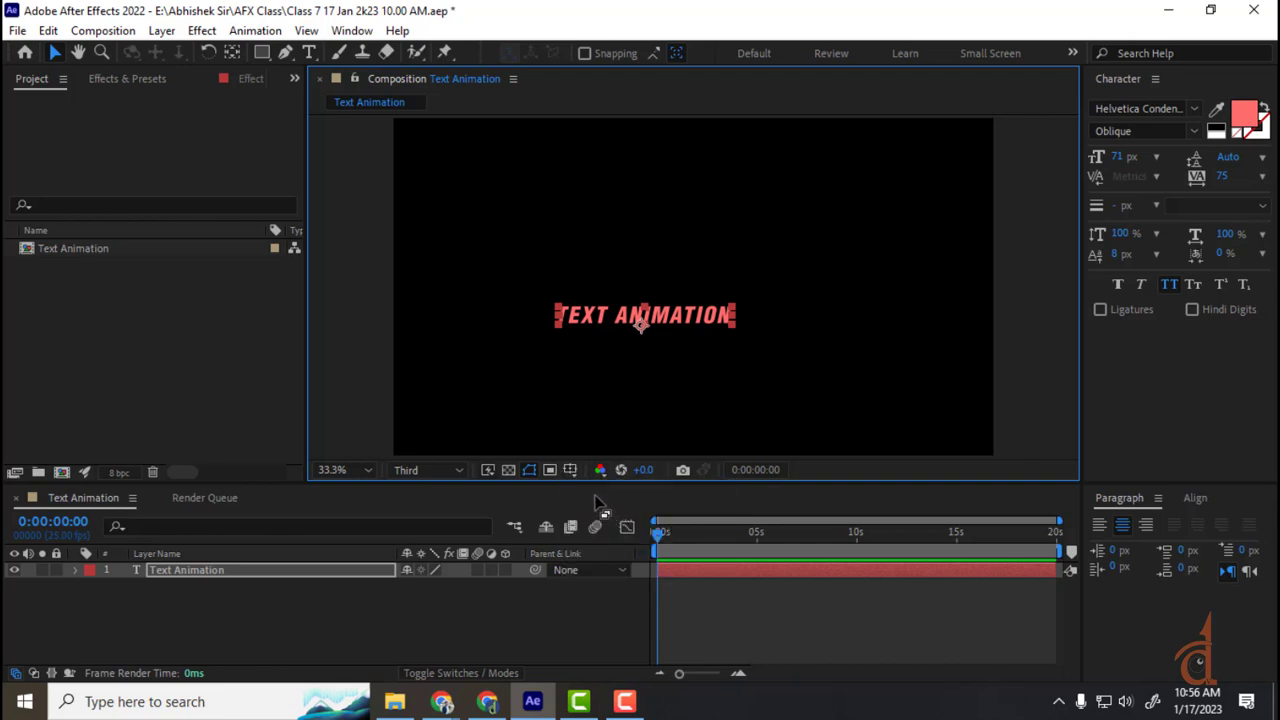
- Move the TEXT ANIMATION text into the lower-right corner of the composition and reselect its layer
left_click_drag(636, 318, 920, 441)
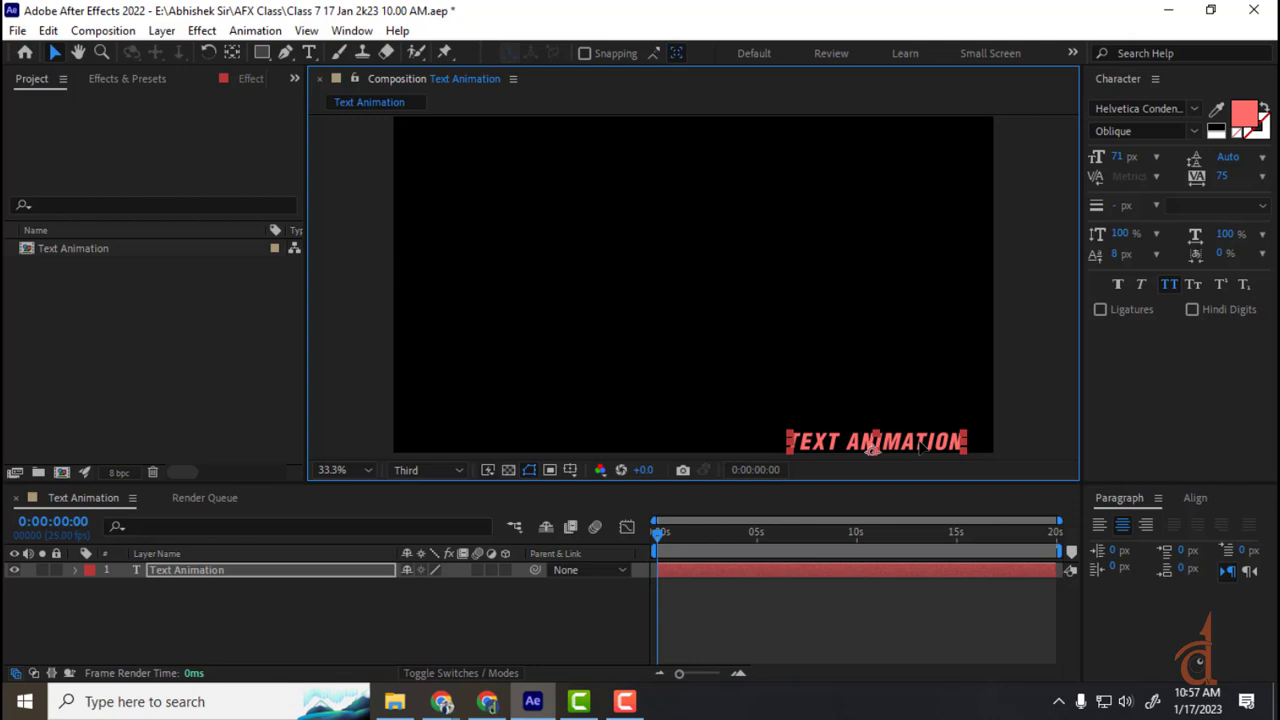
left_click(340, 598)
left_click(227, 571)
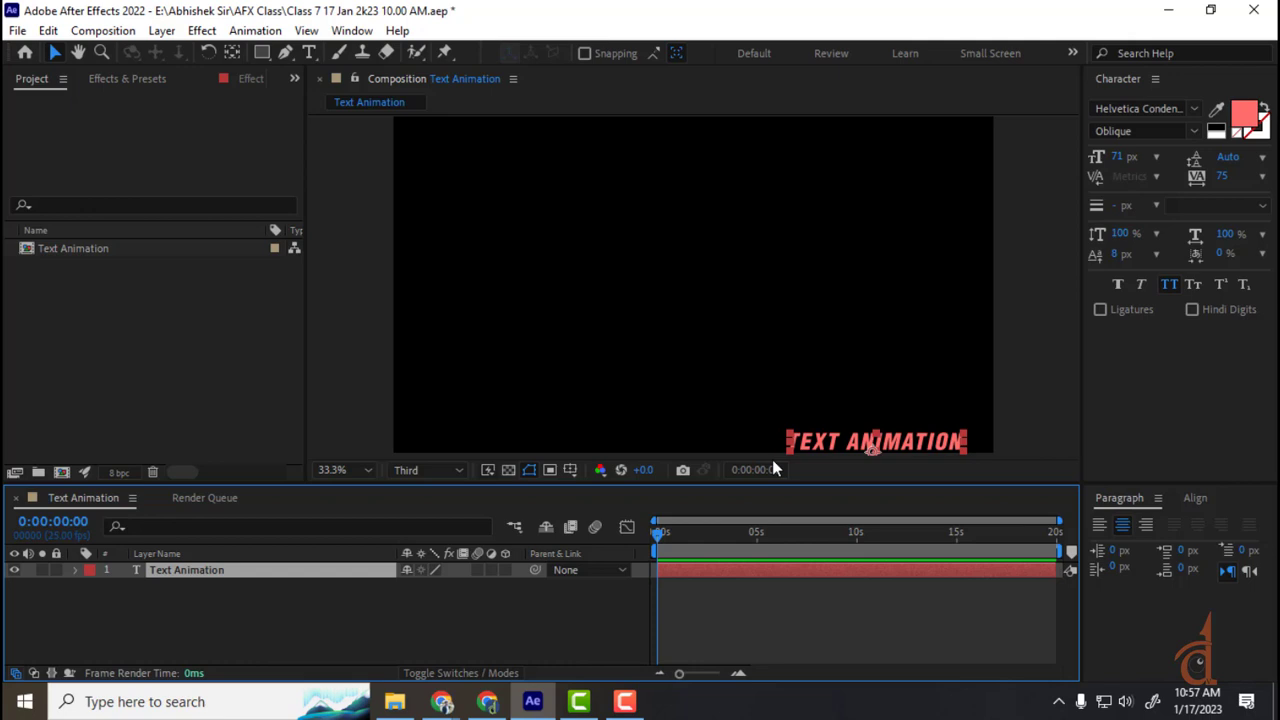
- Bring up the Align panel and close it
left_click(1201, 503)
left_click(1217, 498)
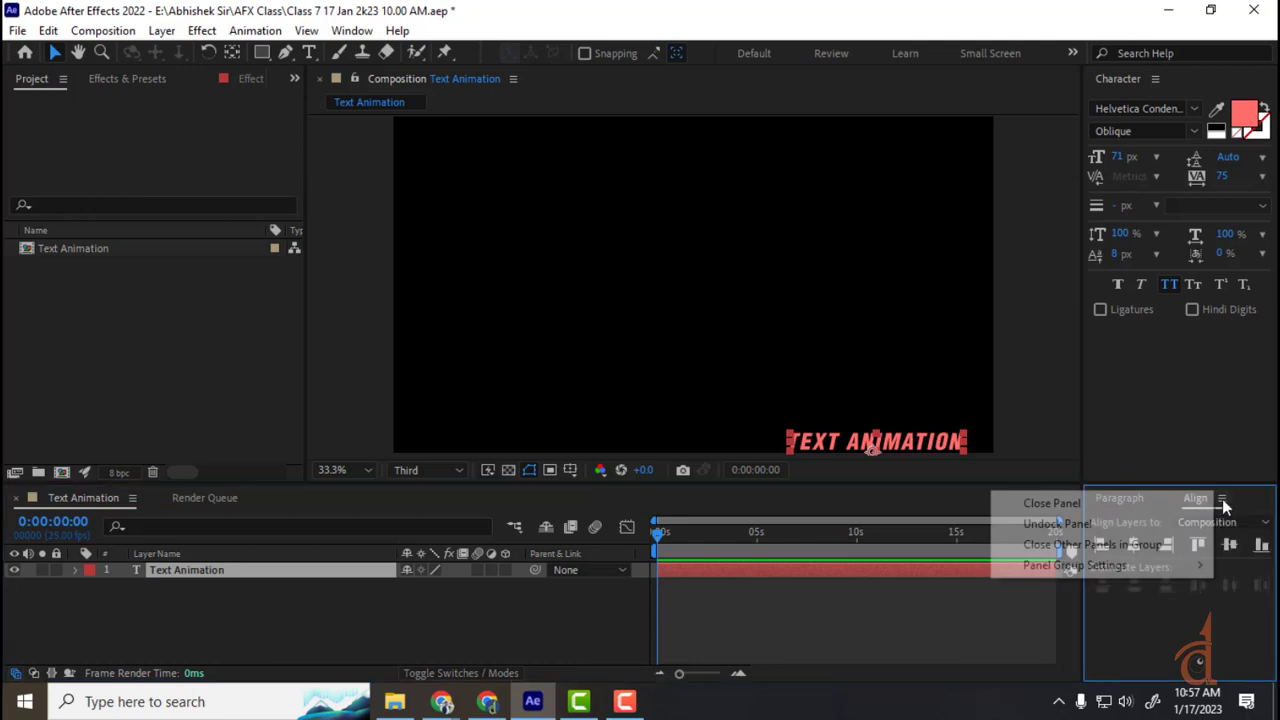
left_click(1073, 503)
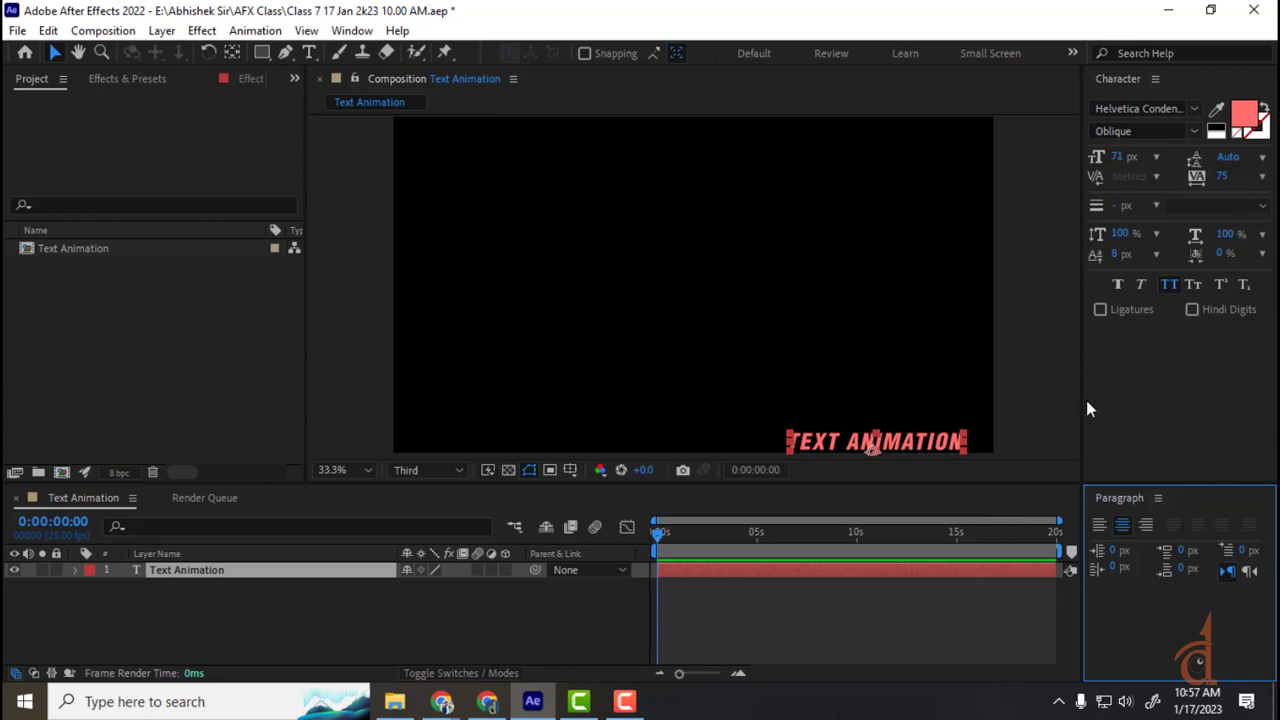
- Show the Align panel and align the text to the composition's left edge, horizontal center, and right edge in turn
left_click(349, 31)
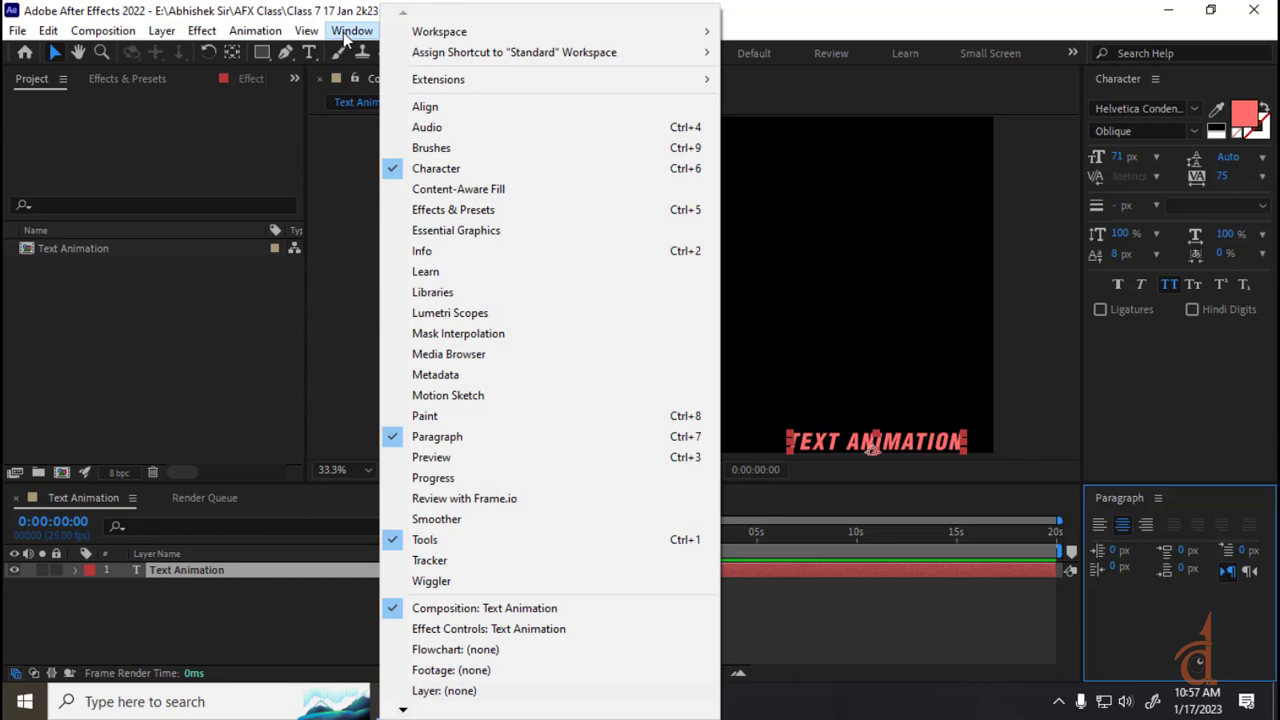
left_click(422, 108)
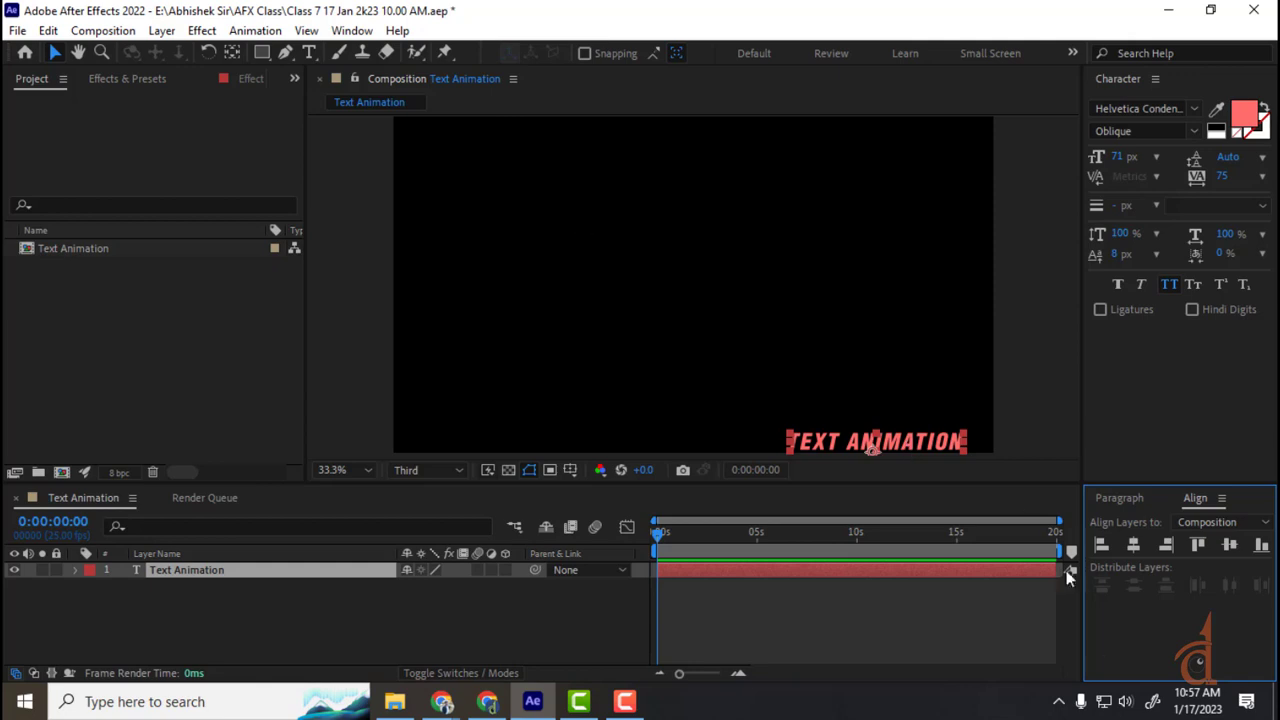
left_click(1103, 548)
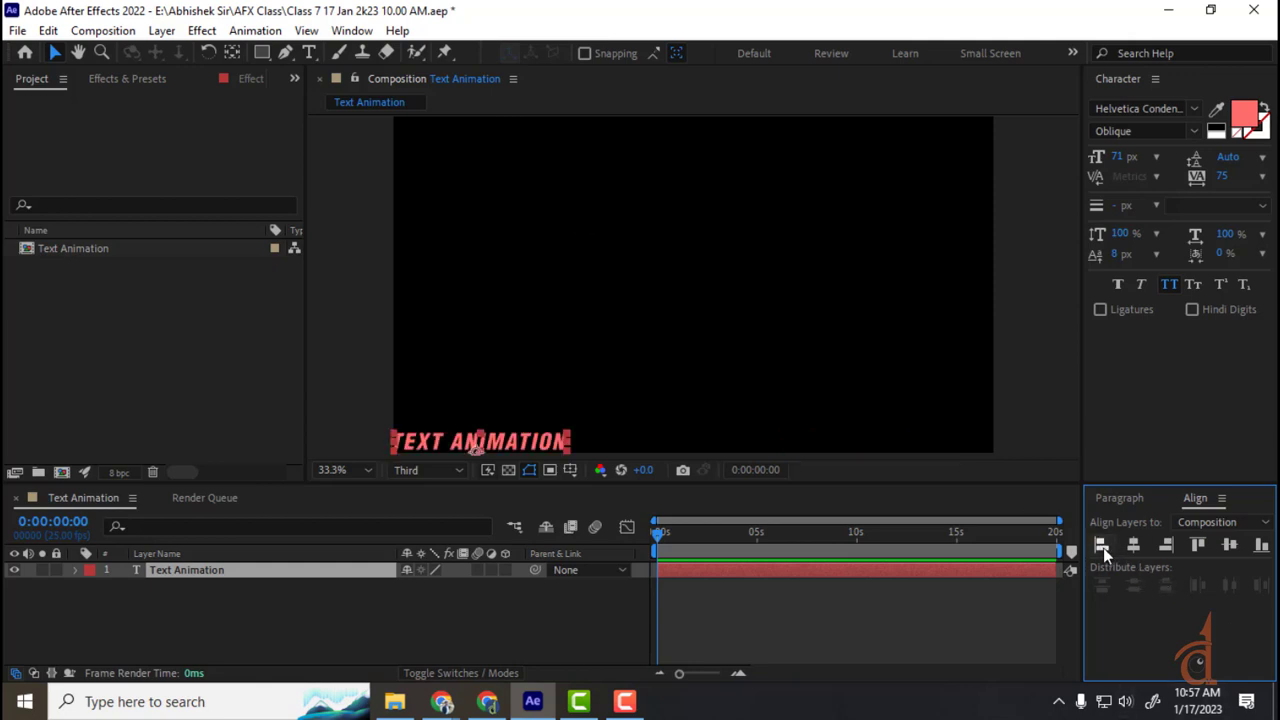
left_click(1134, 545)
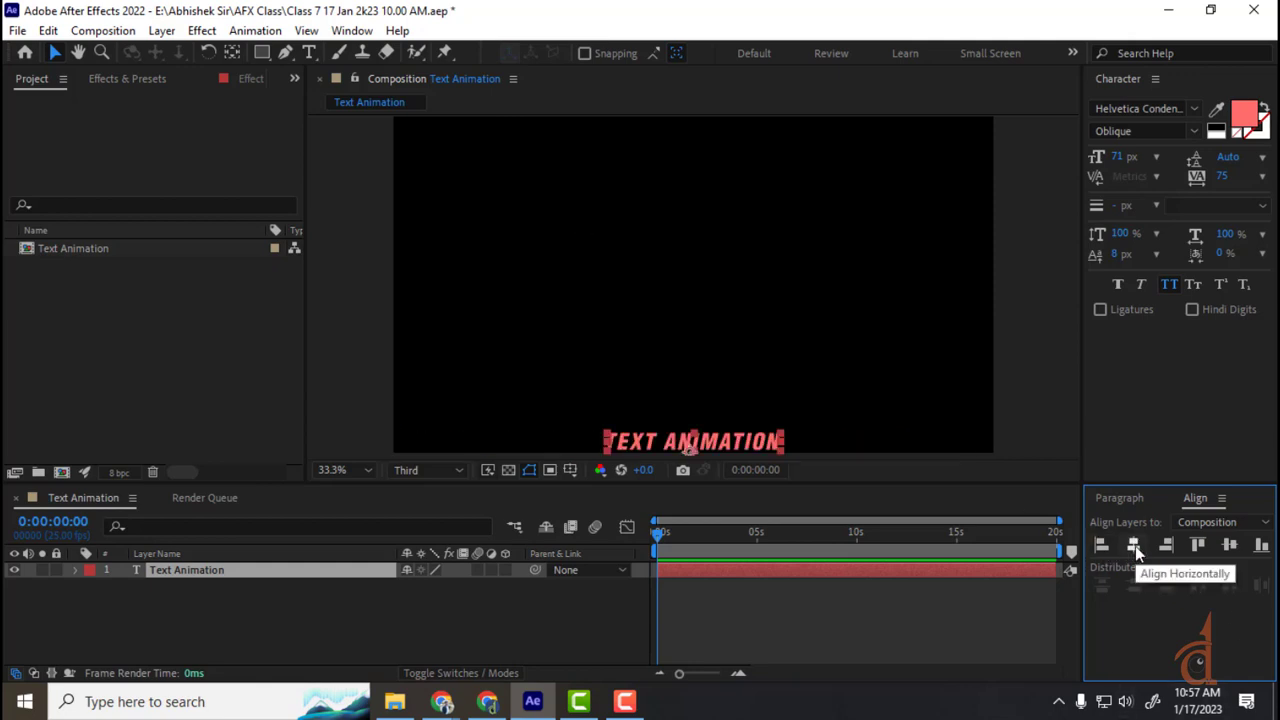
left_click(1166, 546)
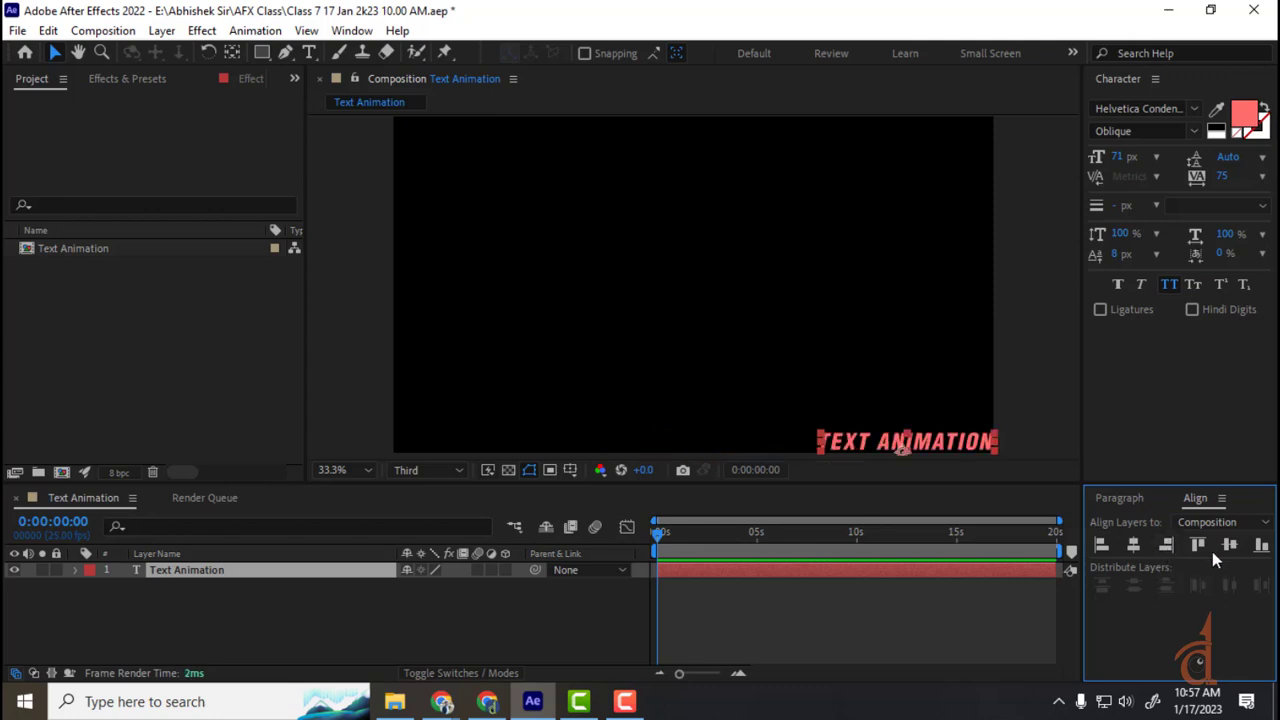
- Align the text to the composition's top, vertical center, and bottom, and center it both vertically and horizontally
left_click(1200, 545)
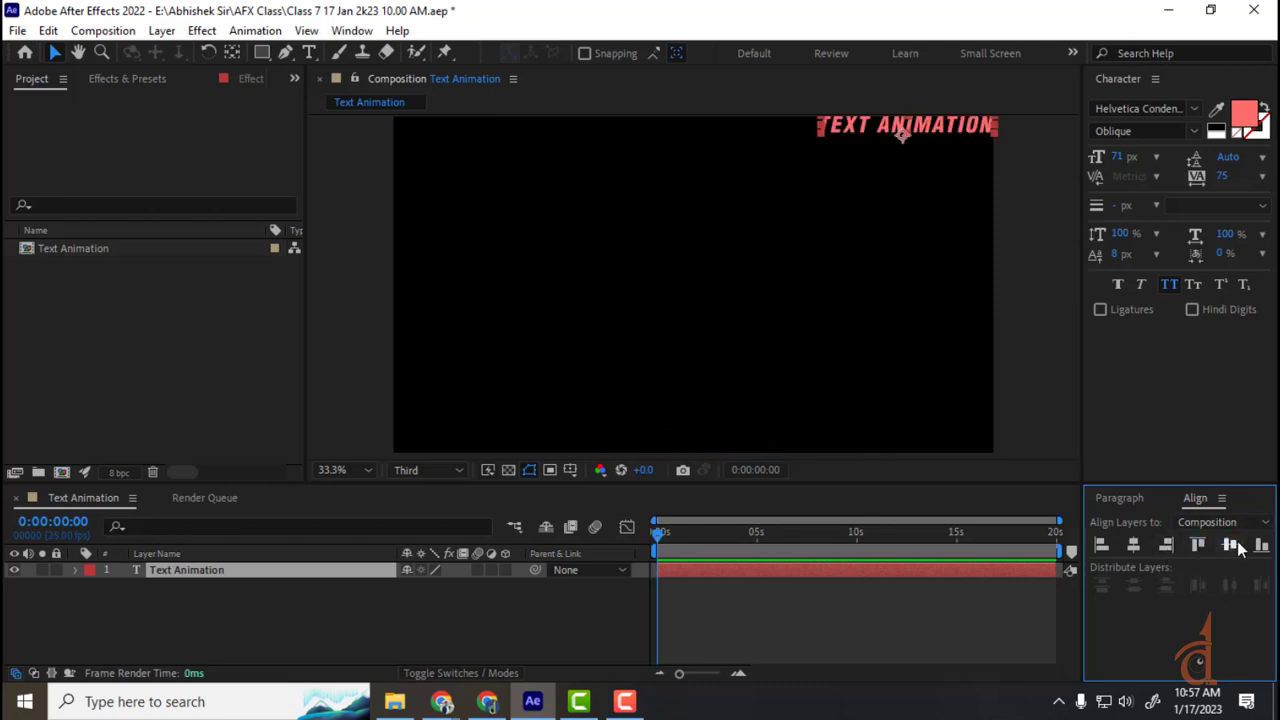
left_click(1231, 545)
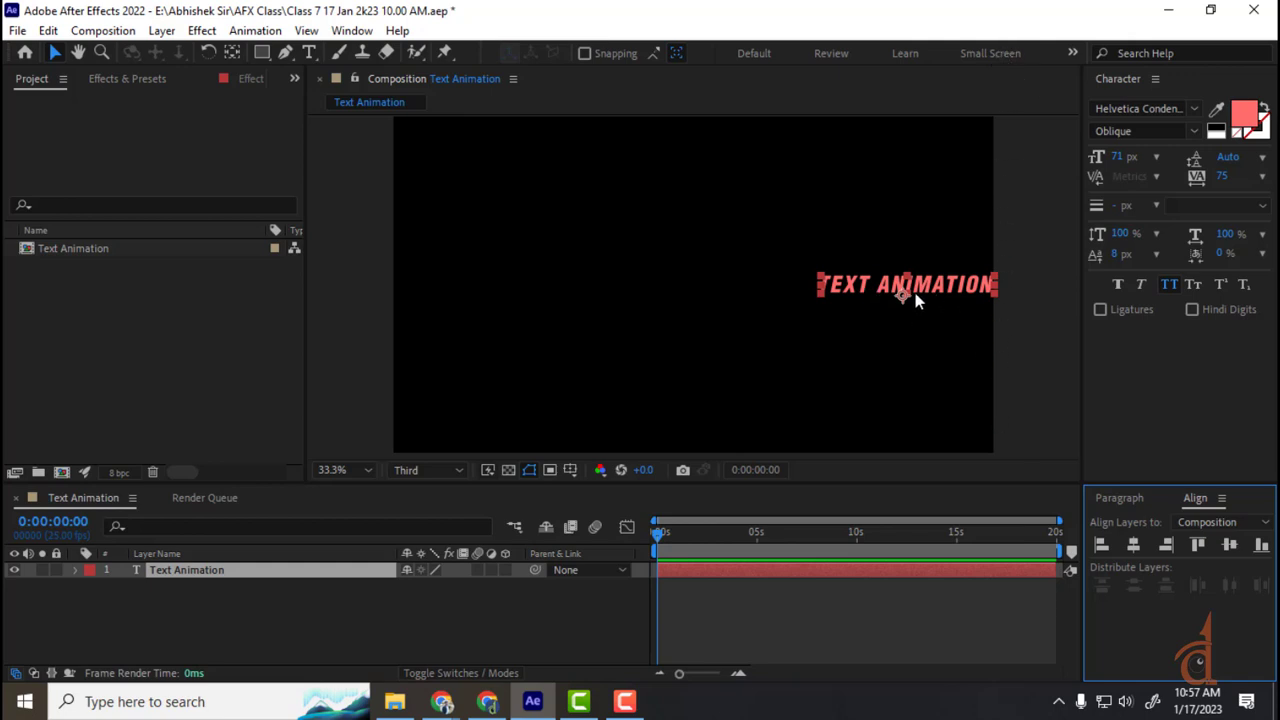
left_click(1262, 545)
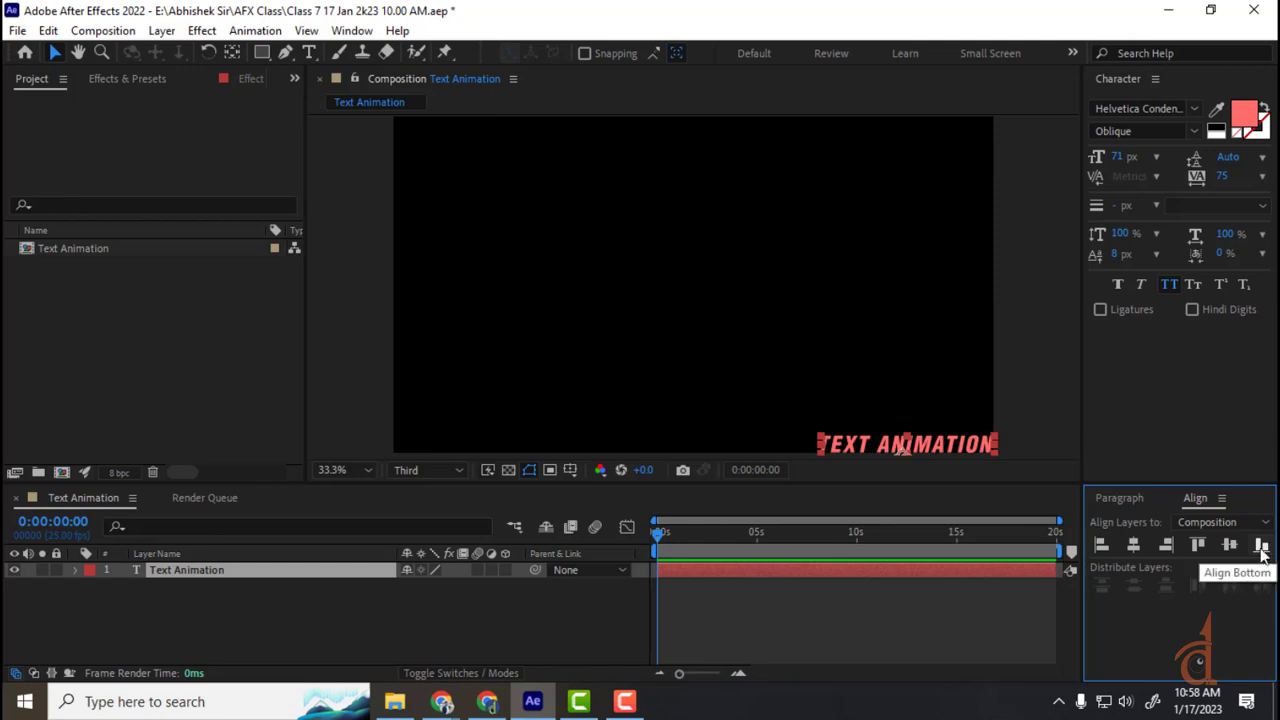
left_click(1230, 546)
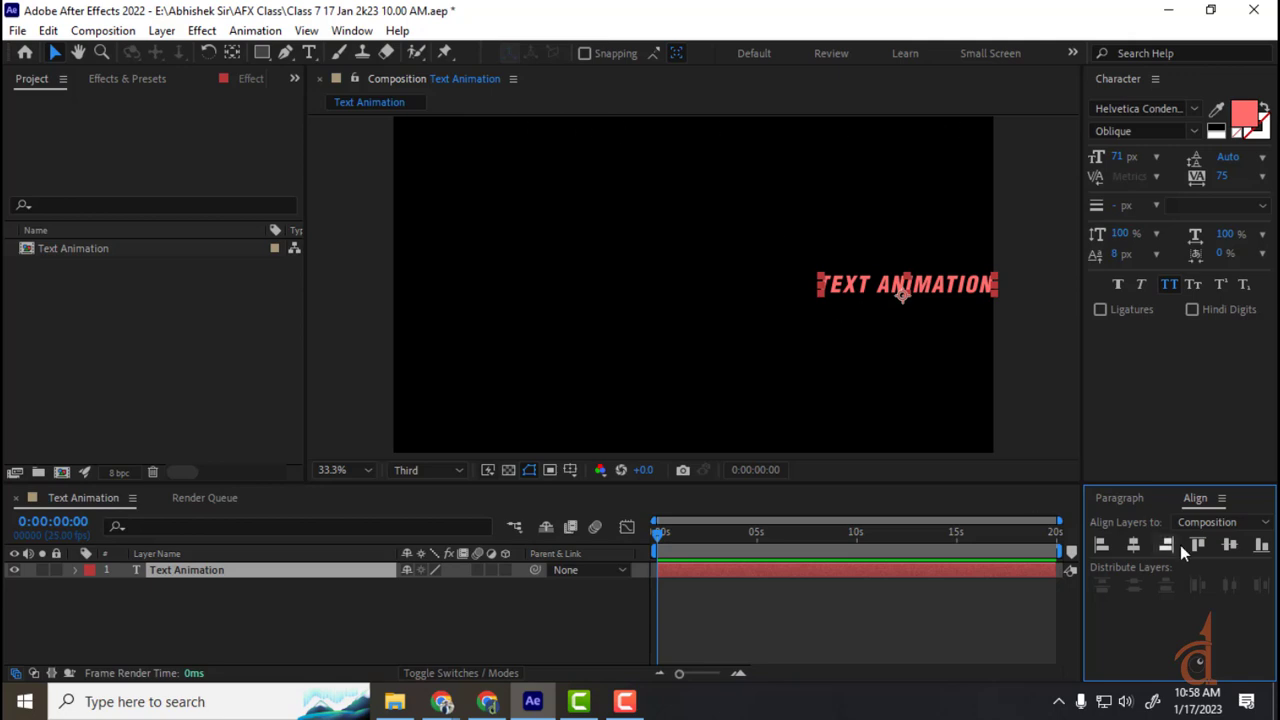
left_click(1137, 547)
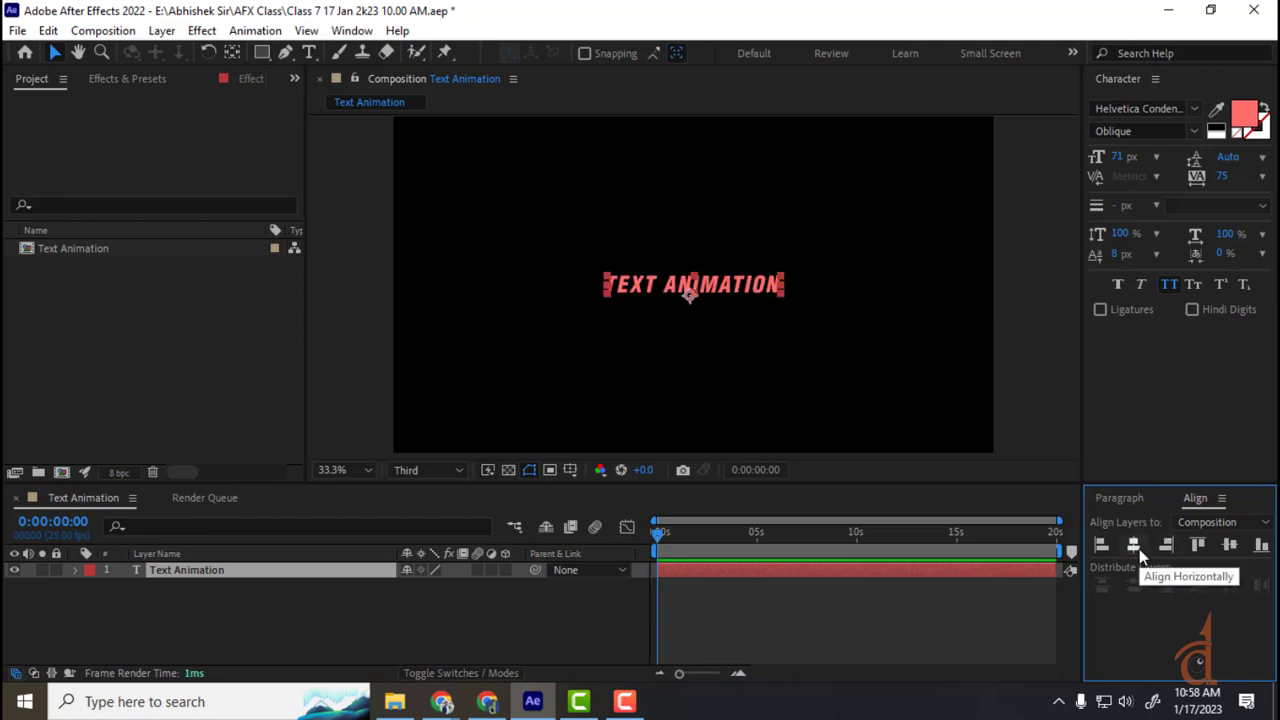
- Run through the horizontal and vertical alignments of the text again, ending with it centered in the composition both ways
left_click(1101, 546)
left_click(1134, 546)
left_click(1166, 546)
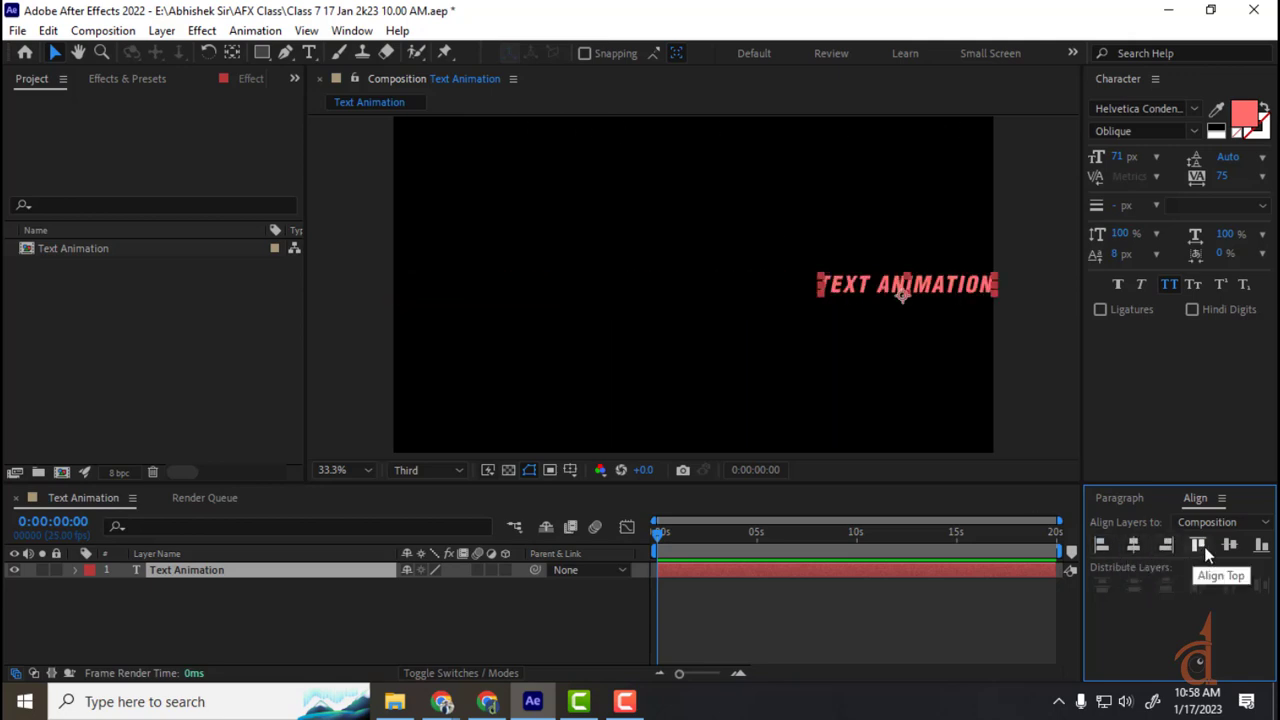
left_click(1203, 547)
left_click(1226, 545)
left_click(1261, 545)
left_click(1229, 545)
left_click(1197, 544)
left_click(1133, 546)
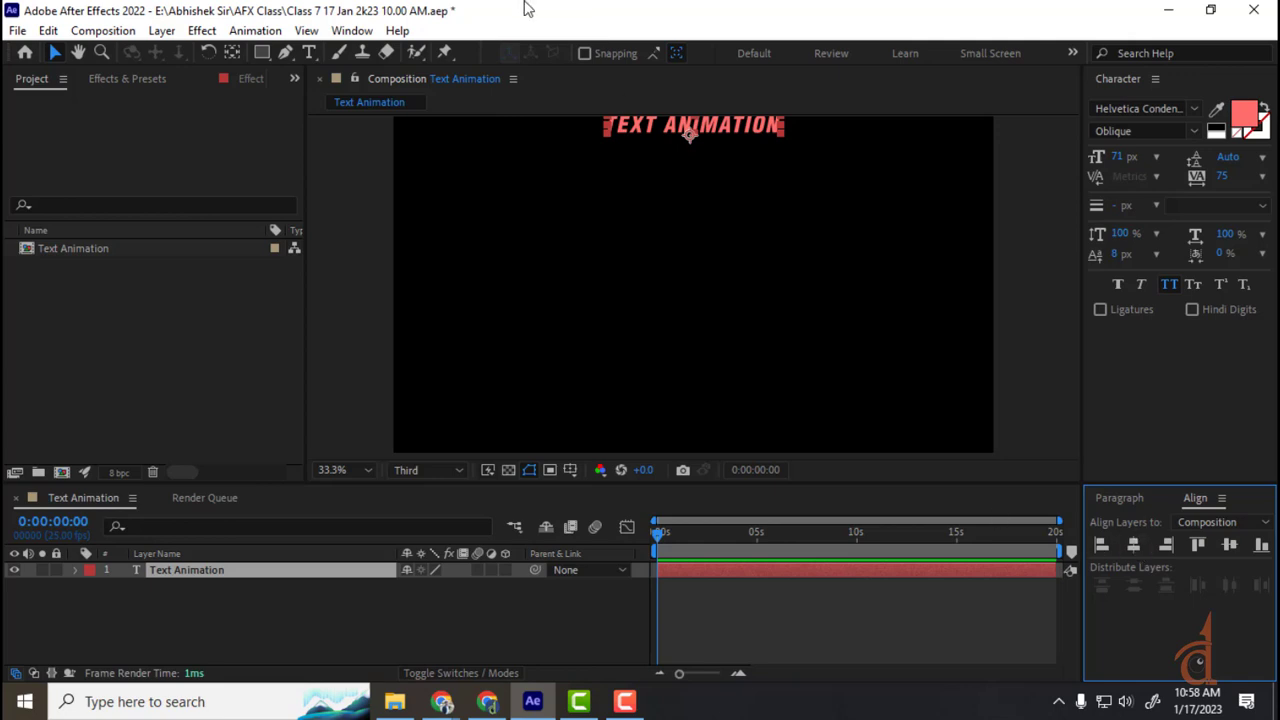
left_click(1229, 545)
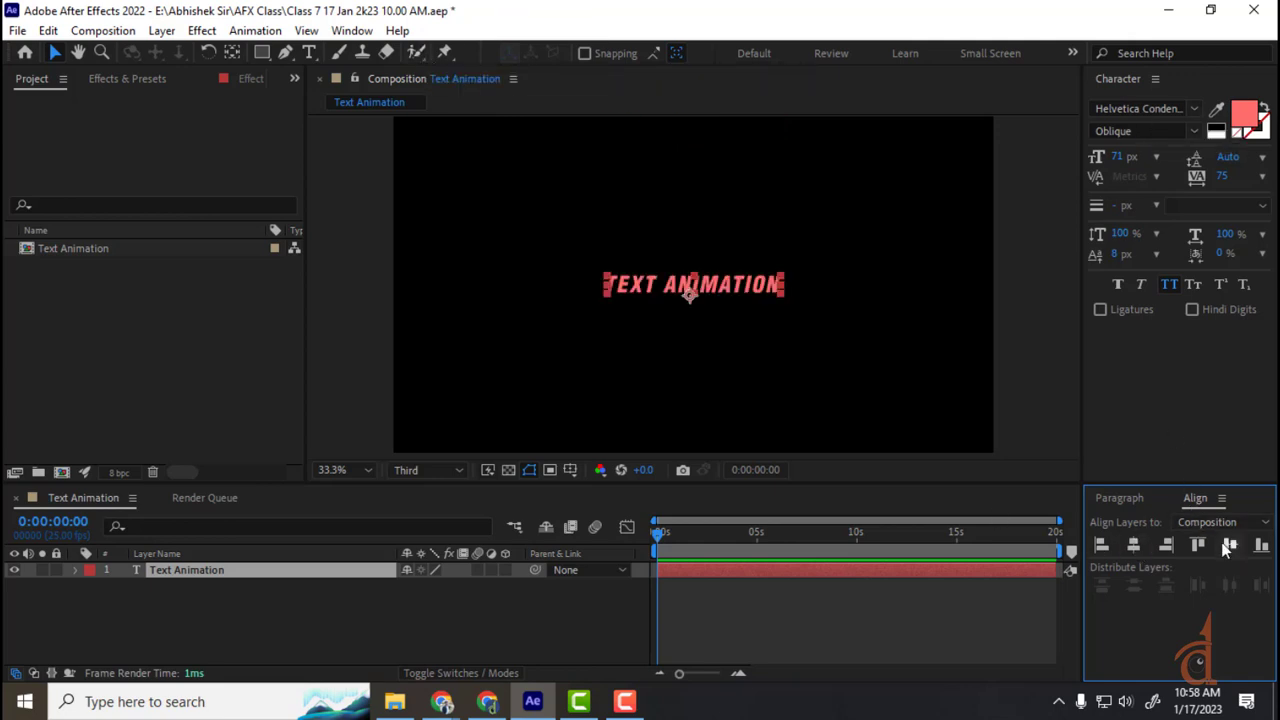
- Move the text to the upper-right area of the frame and center it horizontally in the composition
left_click_drag(749, 286, 889, 170)
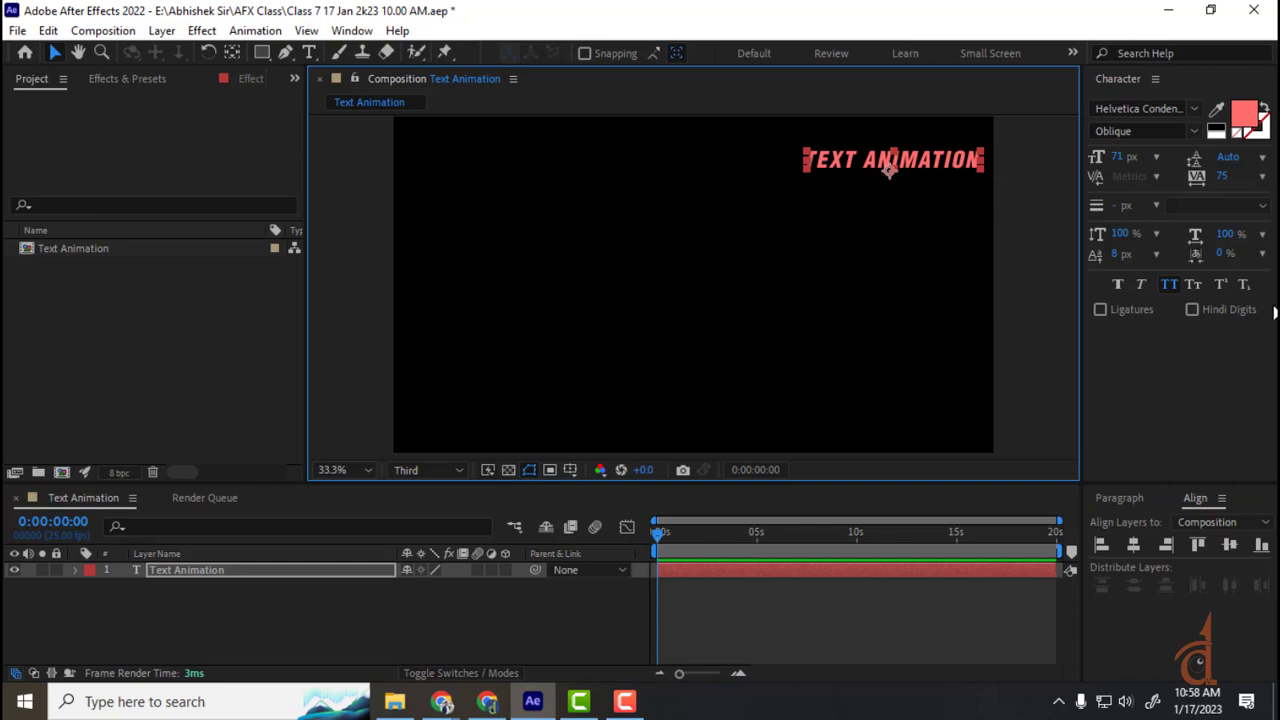
left_click(1133, 547)
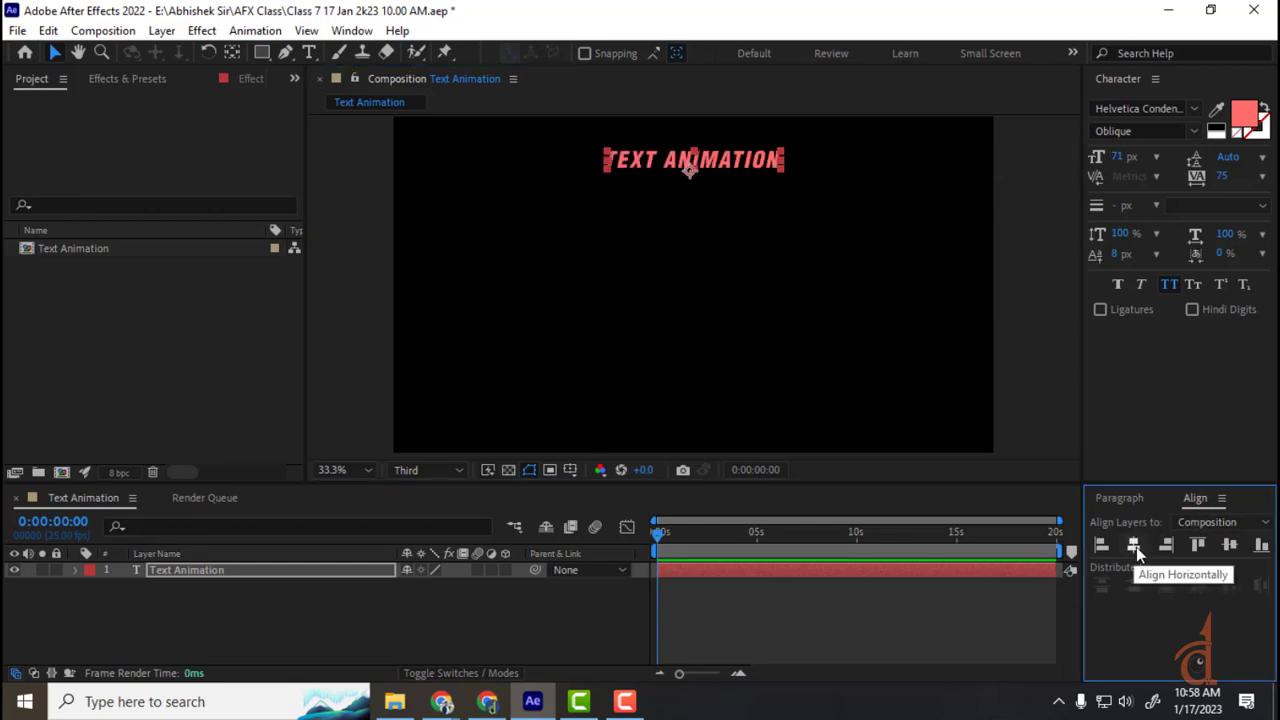
- Move the text down to slightly above the frame's middle, center it horizontally in the composition, and reselect its layer
left_click(697, 176)
left_click_drag(697, 176, 680, 271)
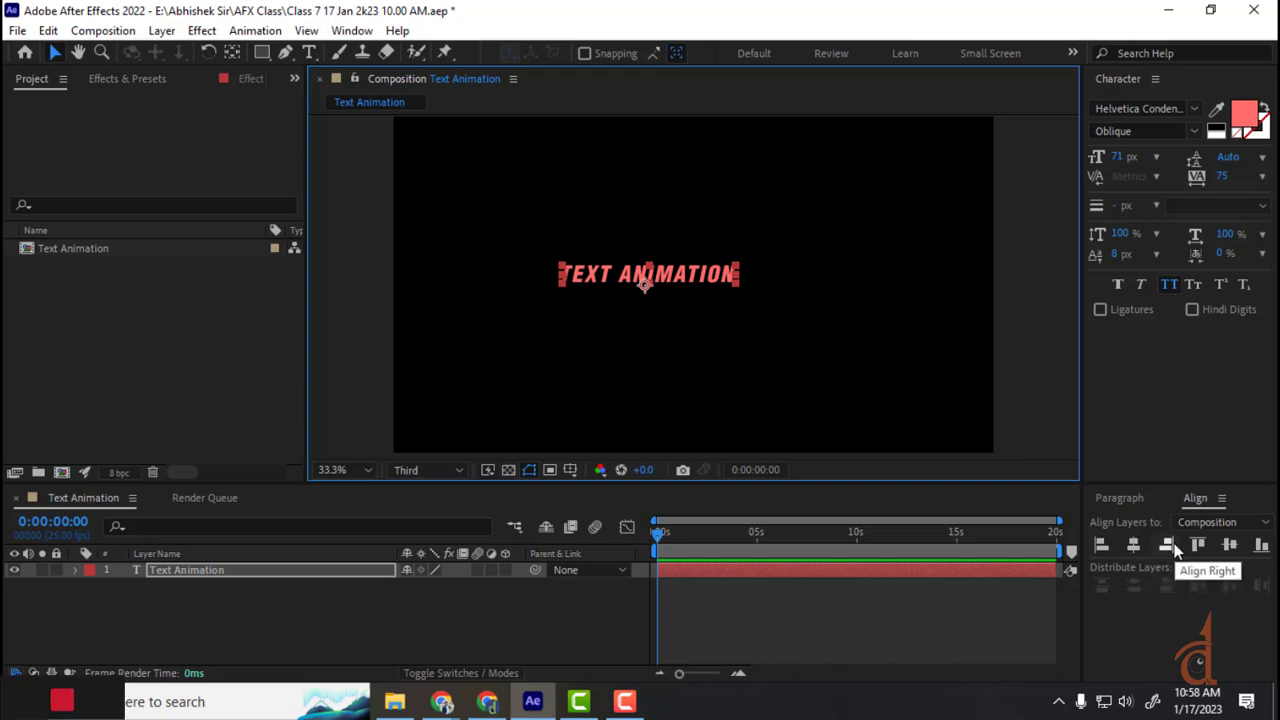
left_click(1230, 545)
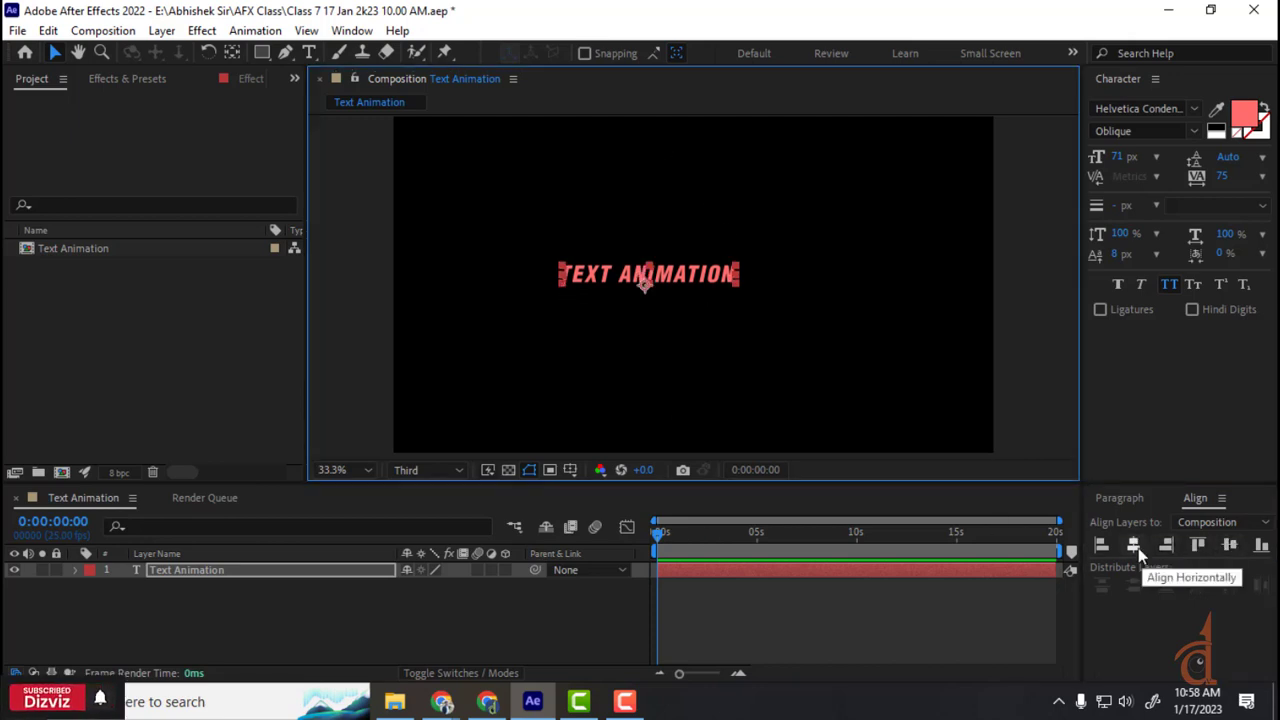
left_click(1134, 546)
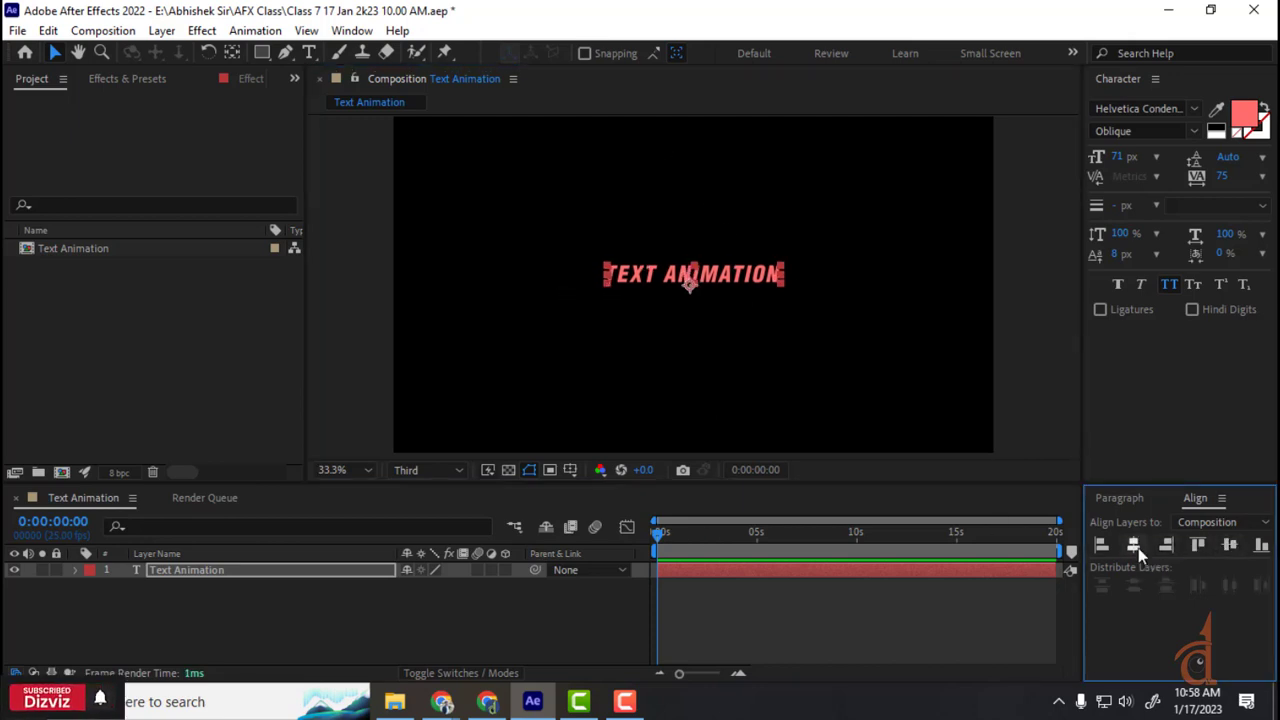
left_click(324, 609)
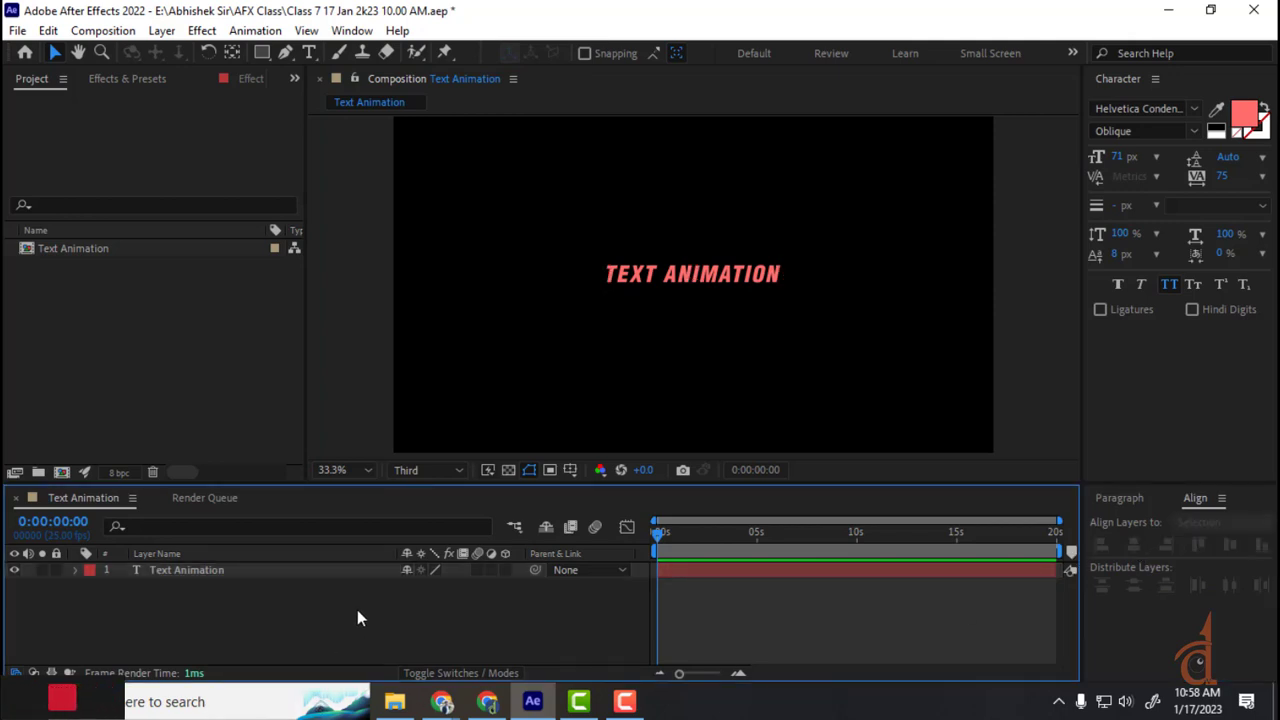
left_click(192, 569)
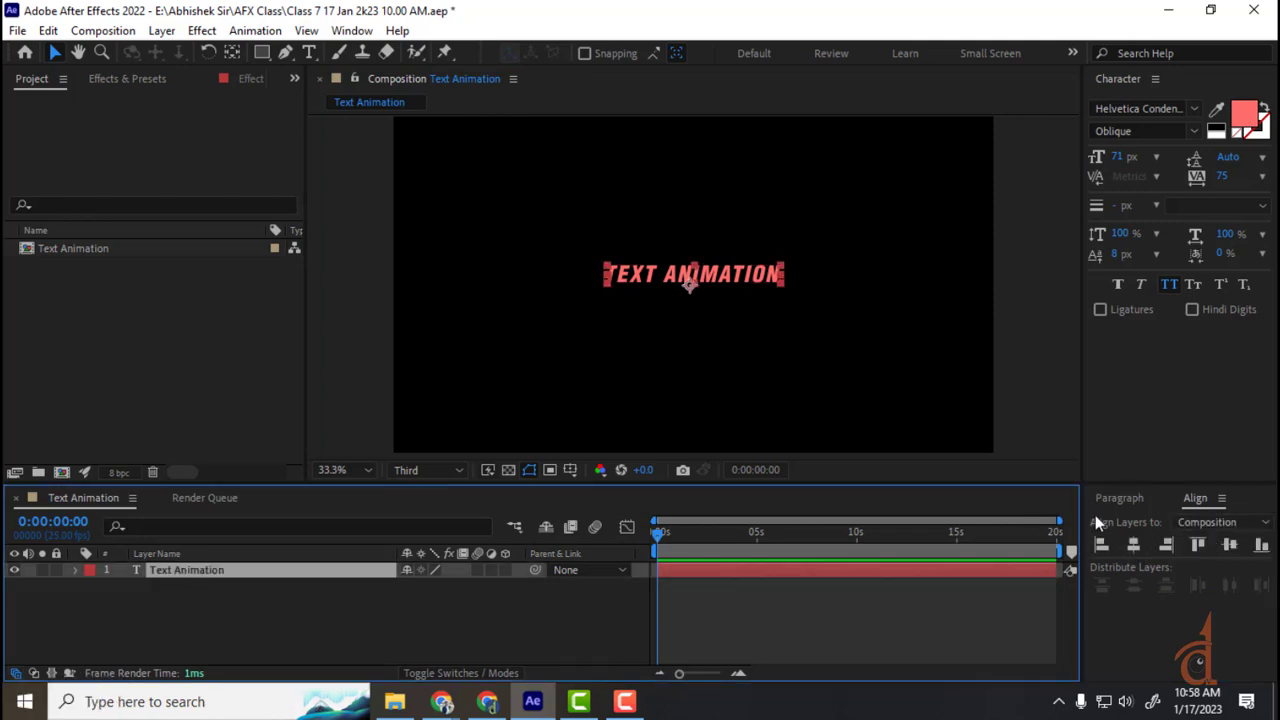
- Try duplicating the Text Animation layer twice, undoing each duplicate
left_click(240, 619)
left_click(194, 570)
key("ctrl+d")
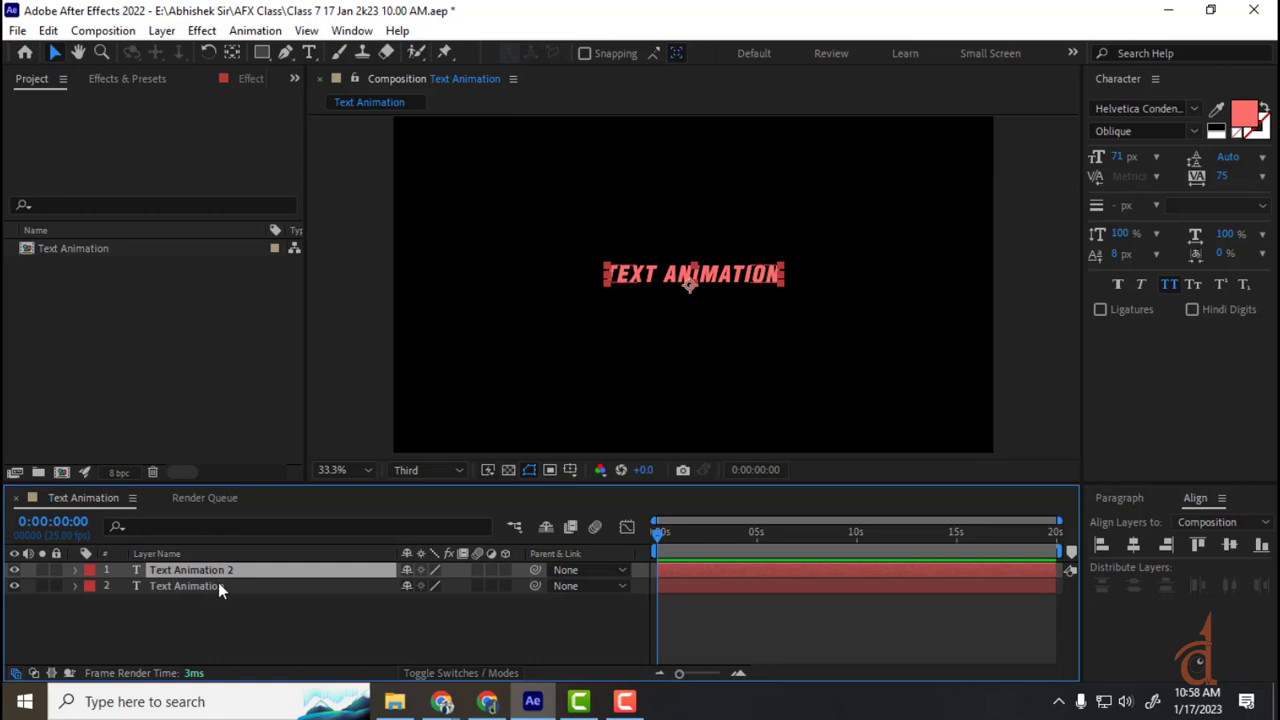
key("ctrl+z")
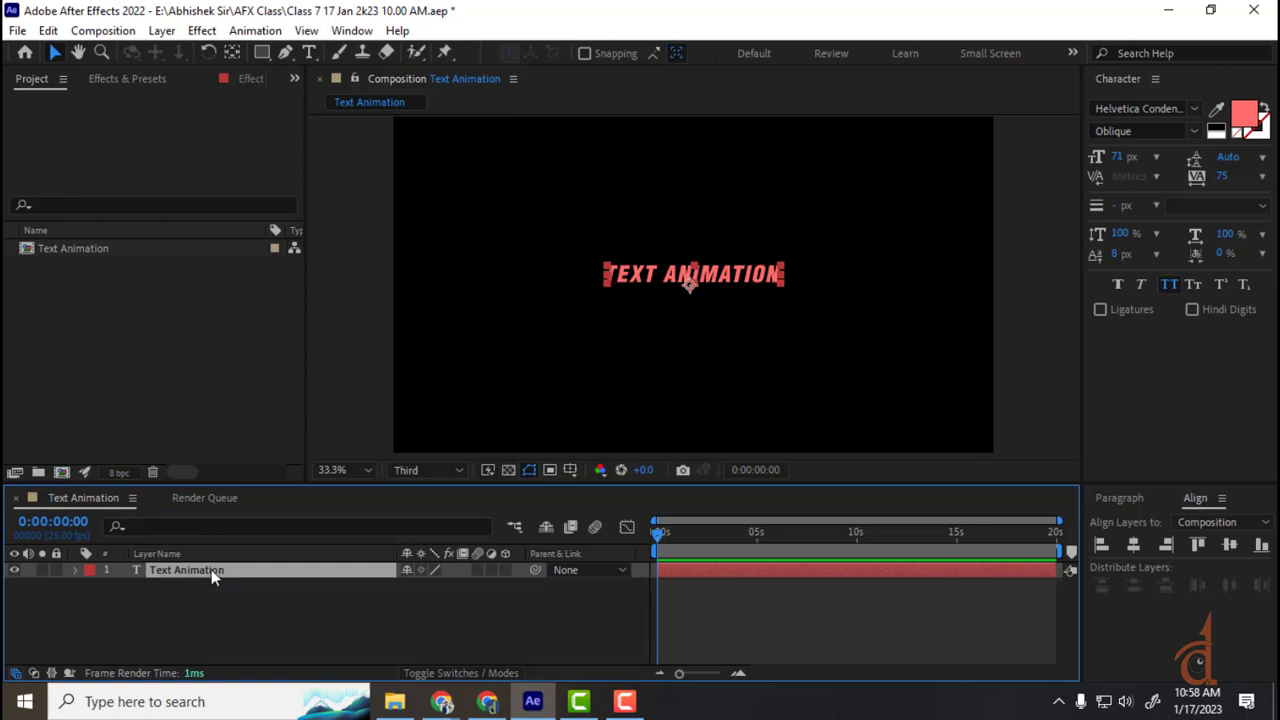
key("ctrl+d")
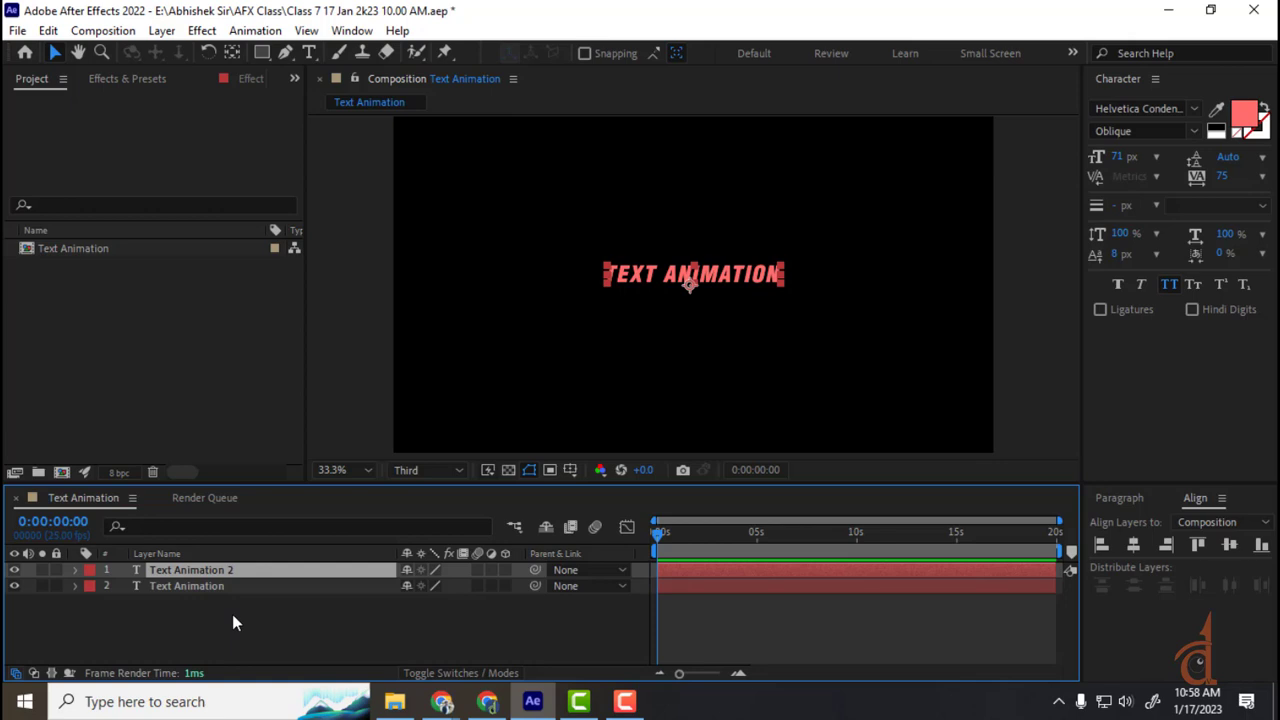
key("ctrl+z")
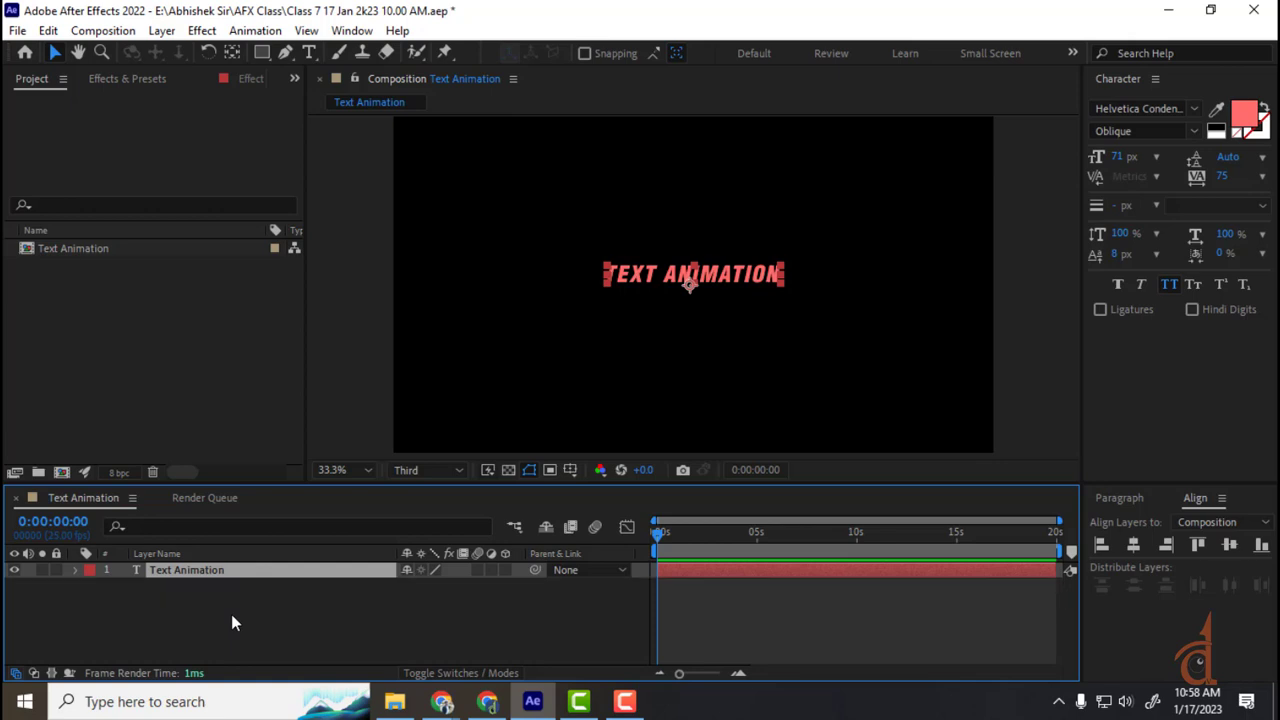
- Duplicate the Text Animation layer and move the copy directly below the original text in the composition
left_click(161, 31)
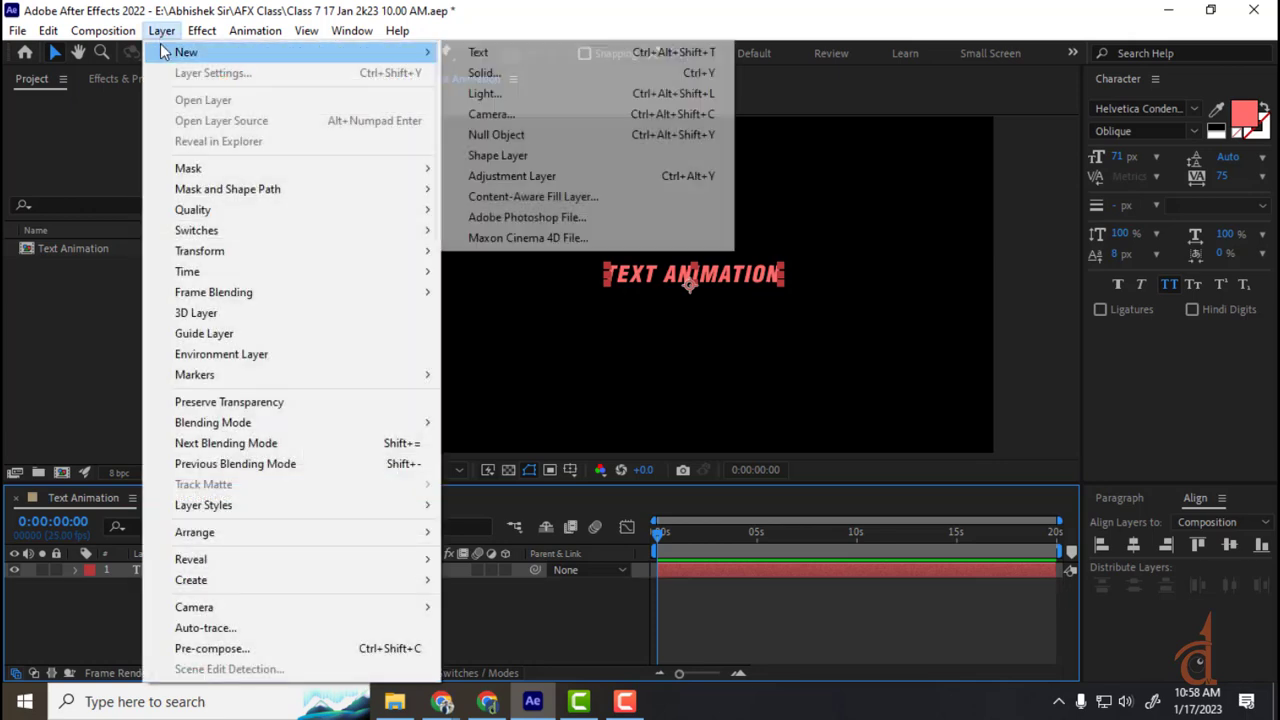
mouse_move(187, 507)
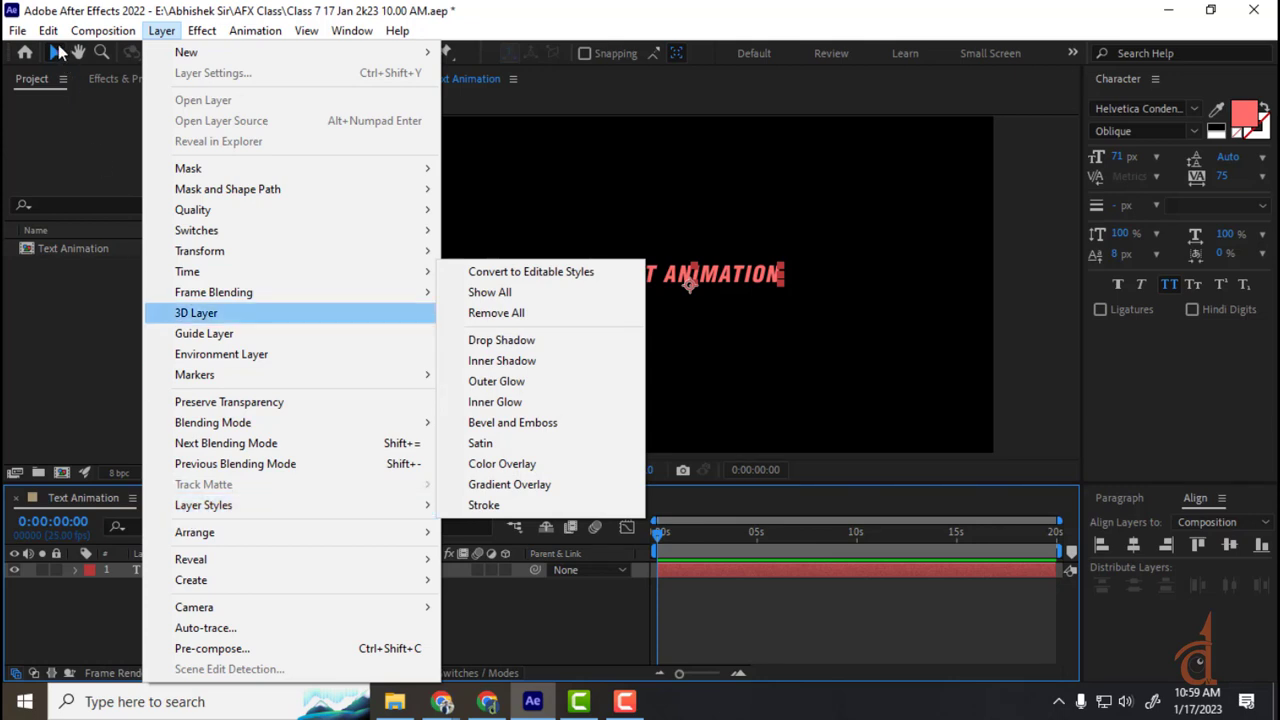
mouse_move(48, 32)
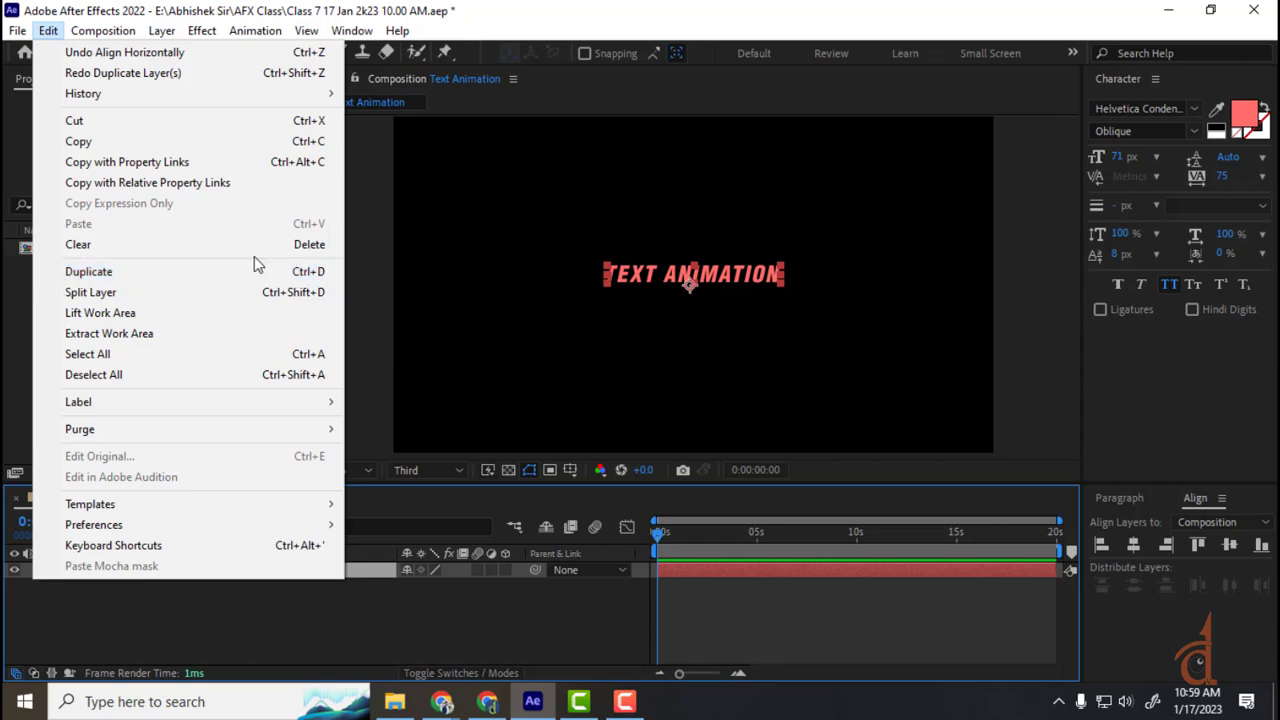
key("Escape")
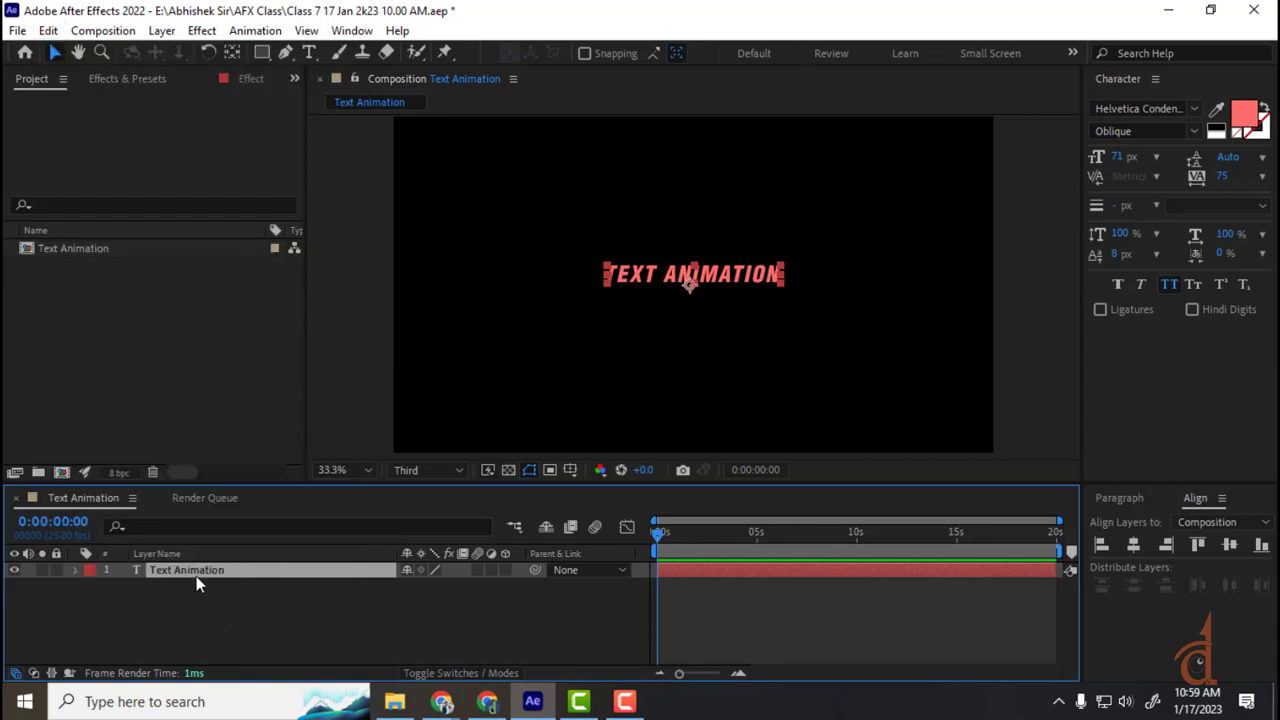
left_click(48, 30)
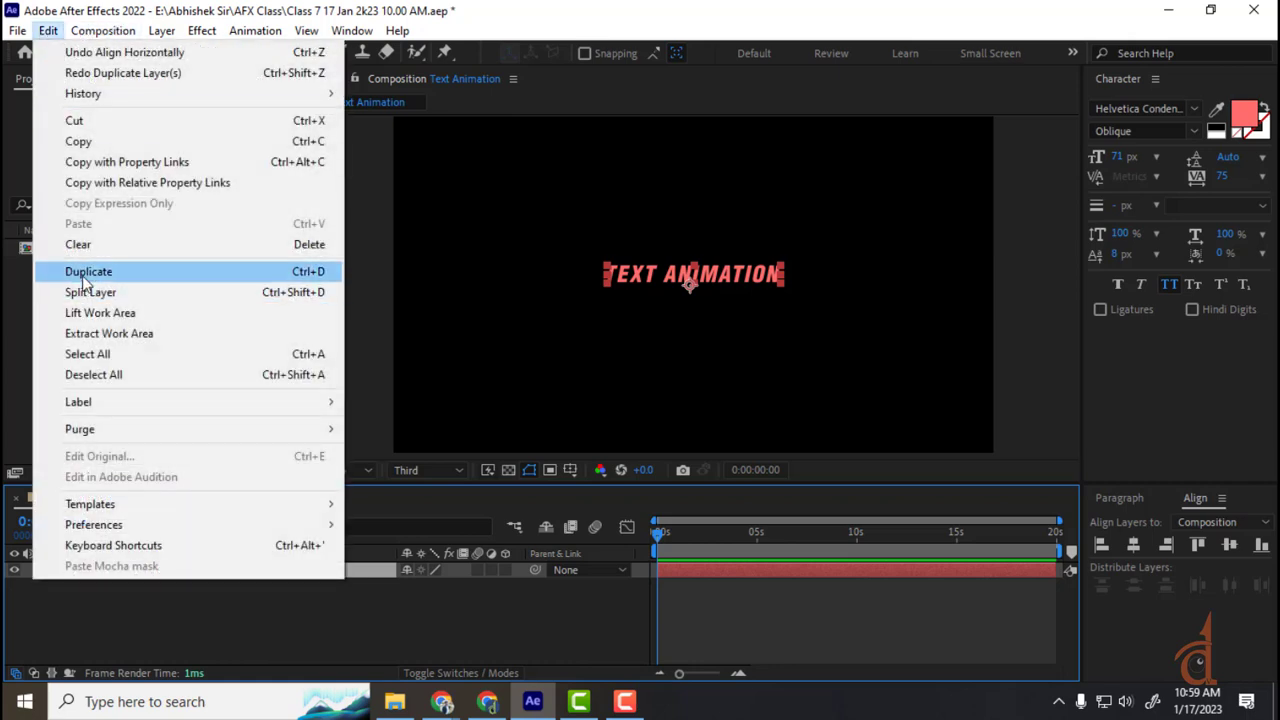
key("Escape")
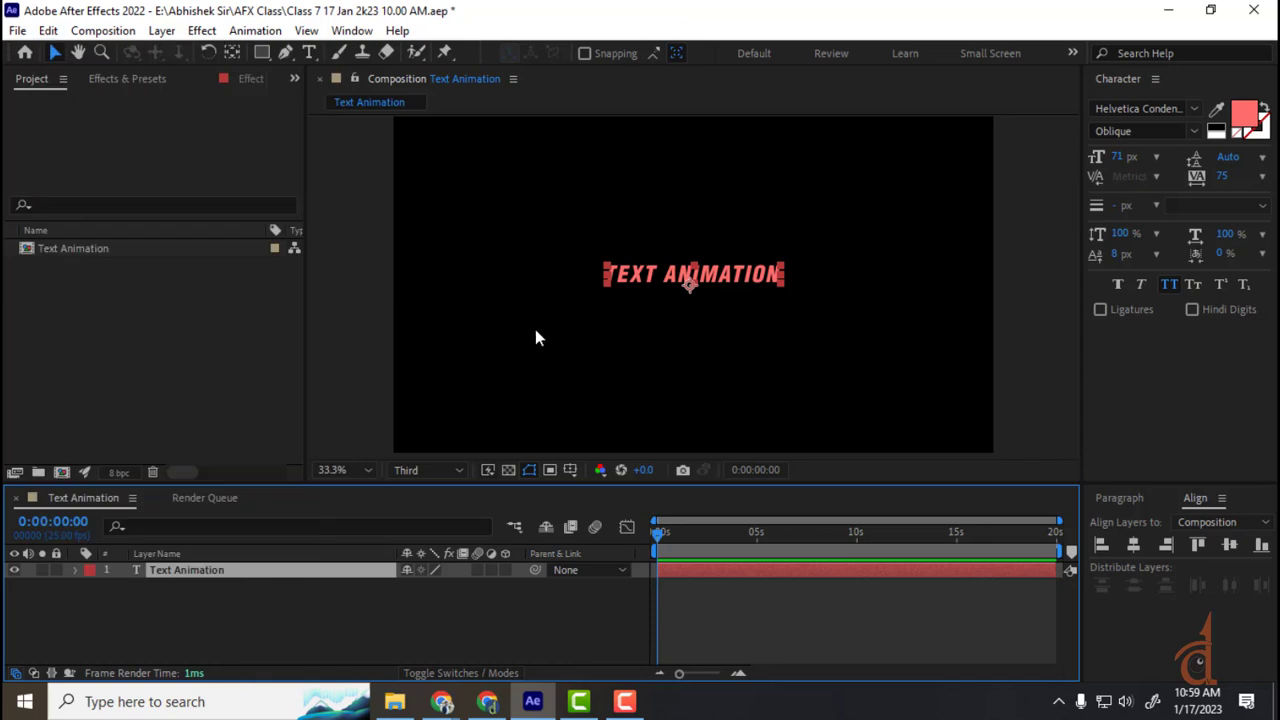
key("ctrl+d")
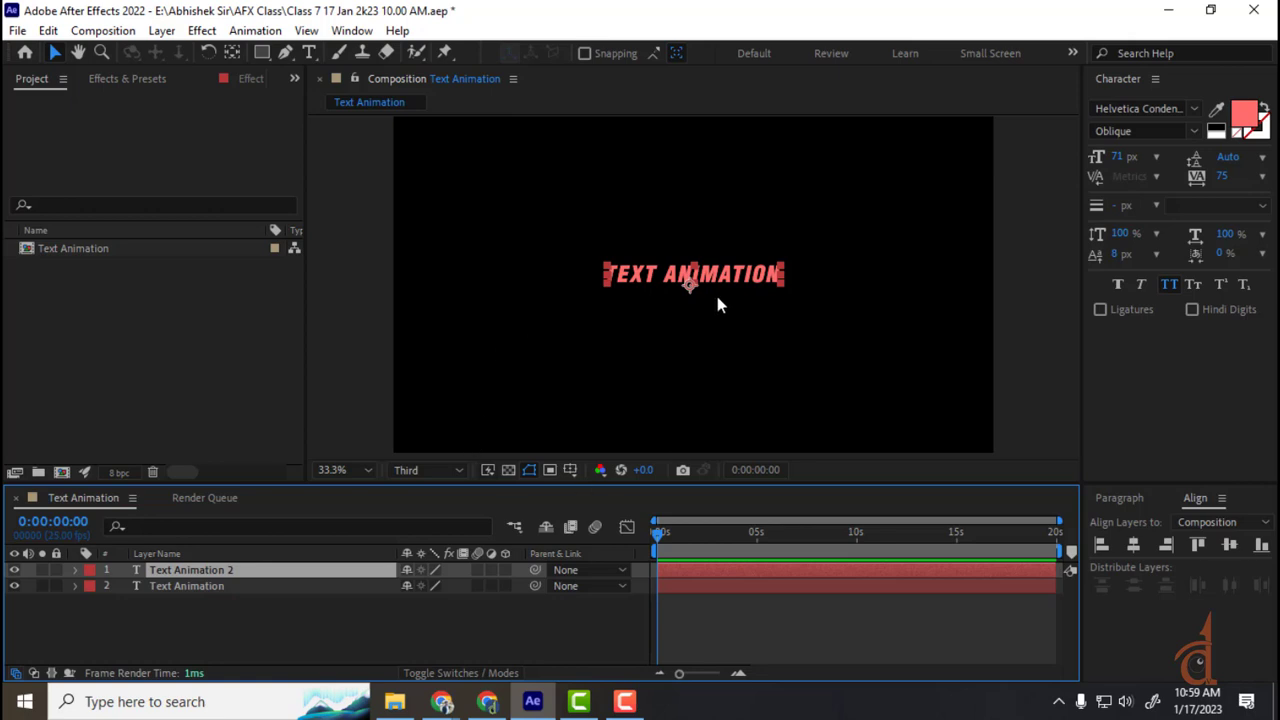
left_click_drag(717, 302, 717, 344)
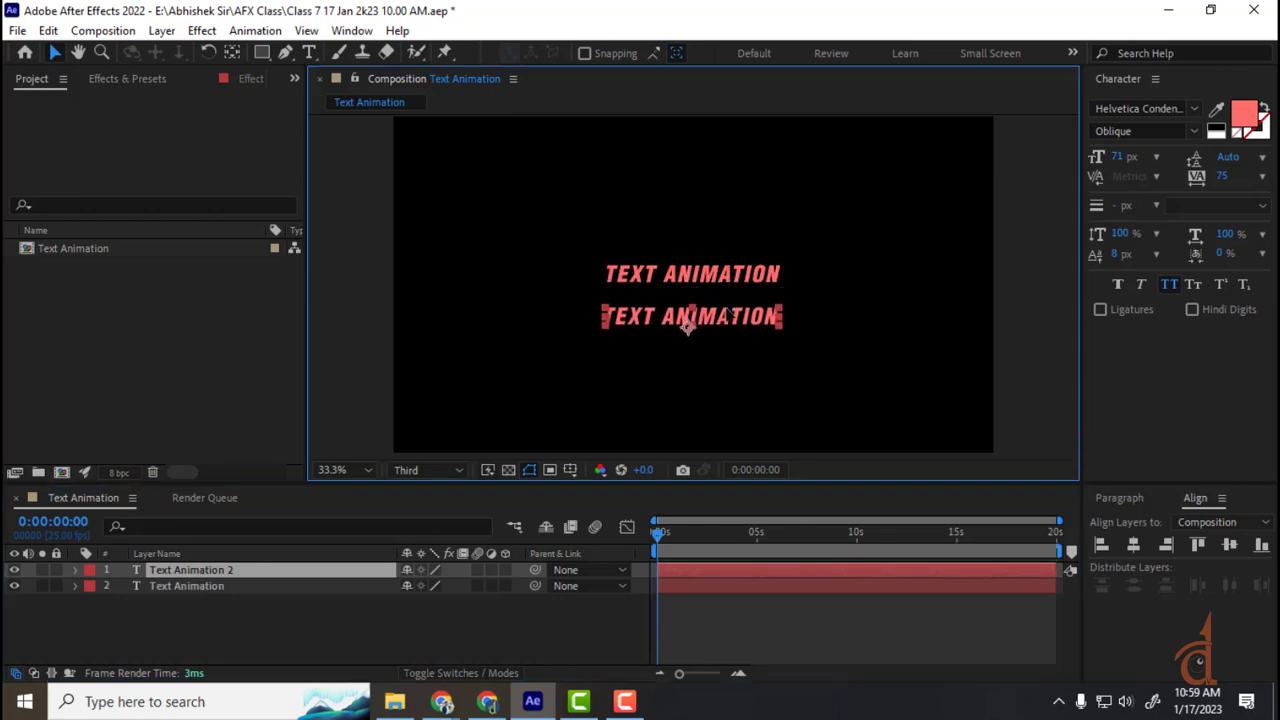
- Change the fill color of the lower TEXT ANIMATION copy to light green and select that text in the composition
left_click(1245, 115)
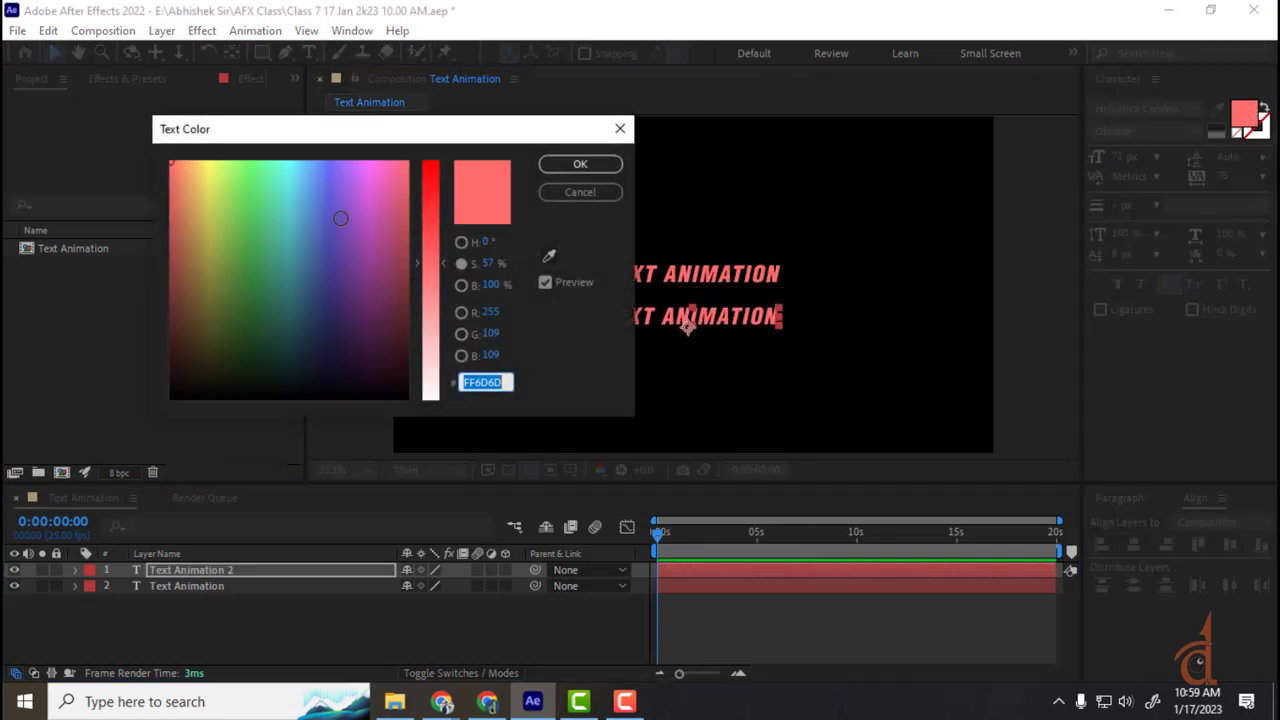
left_click_drag(340, 218, 243, 166)
left_click(578, 164)
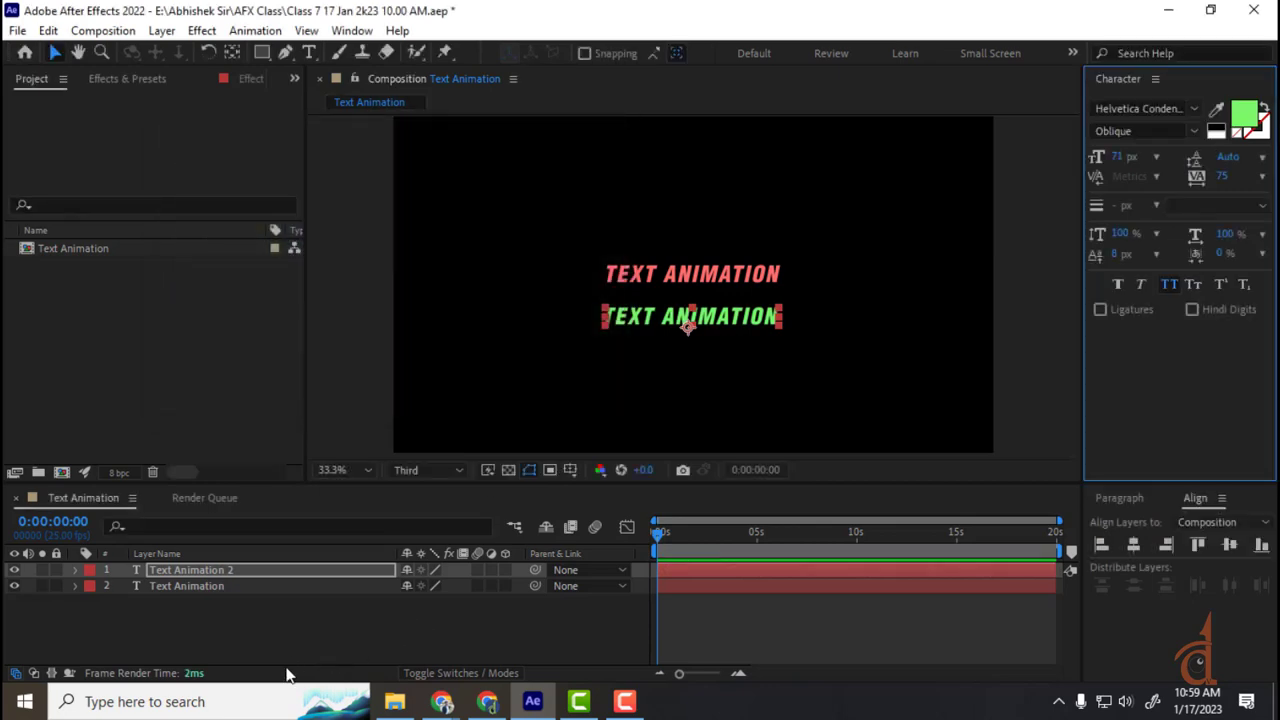
left_click(667, 323)
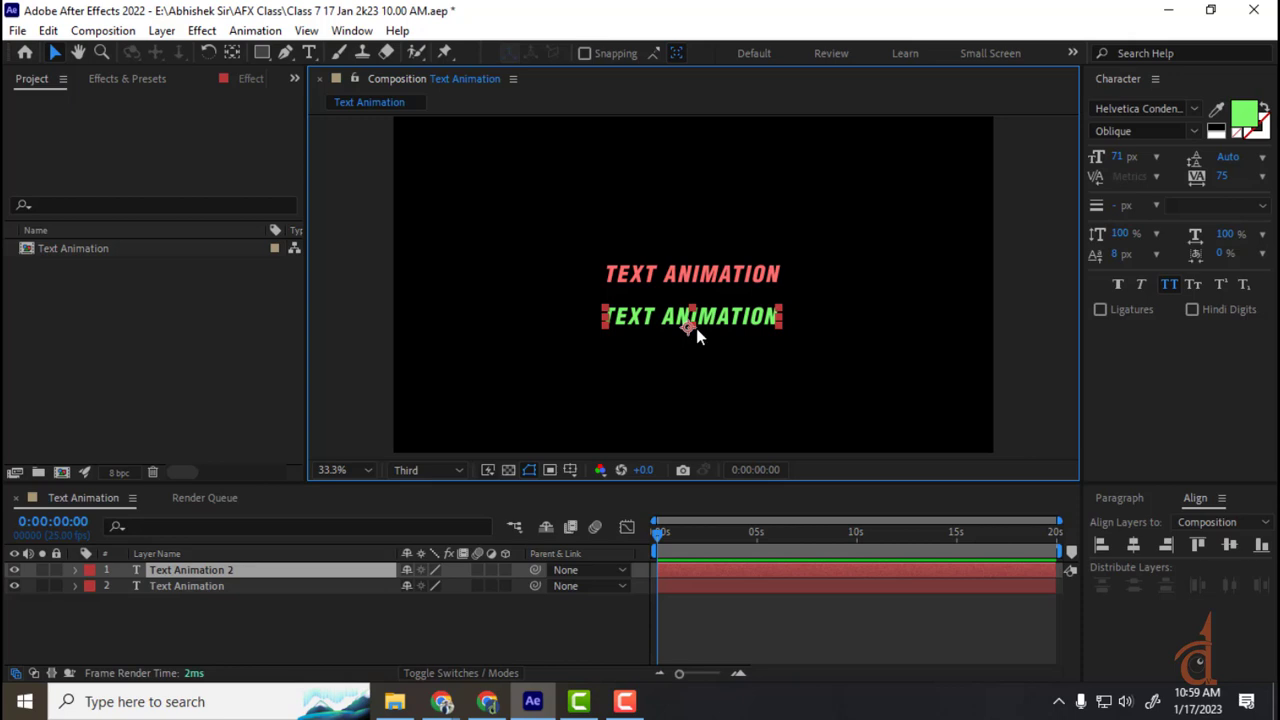
- Reveal the green text copy's Rotation property and move that text above the red TEXT ANIMATION text in the composition
key("r")
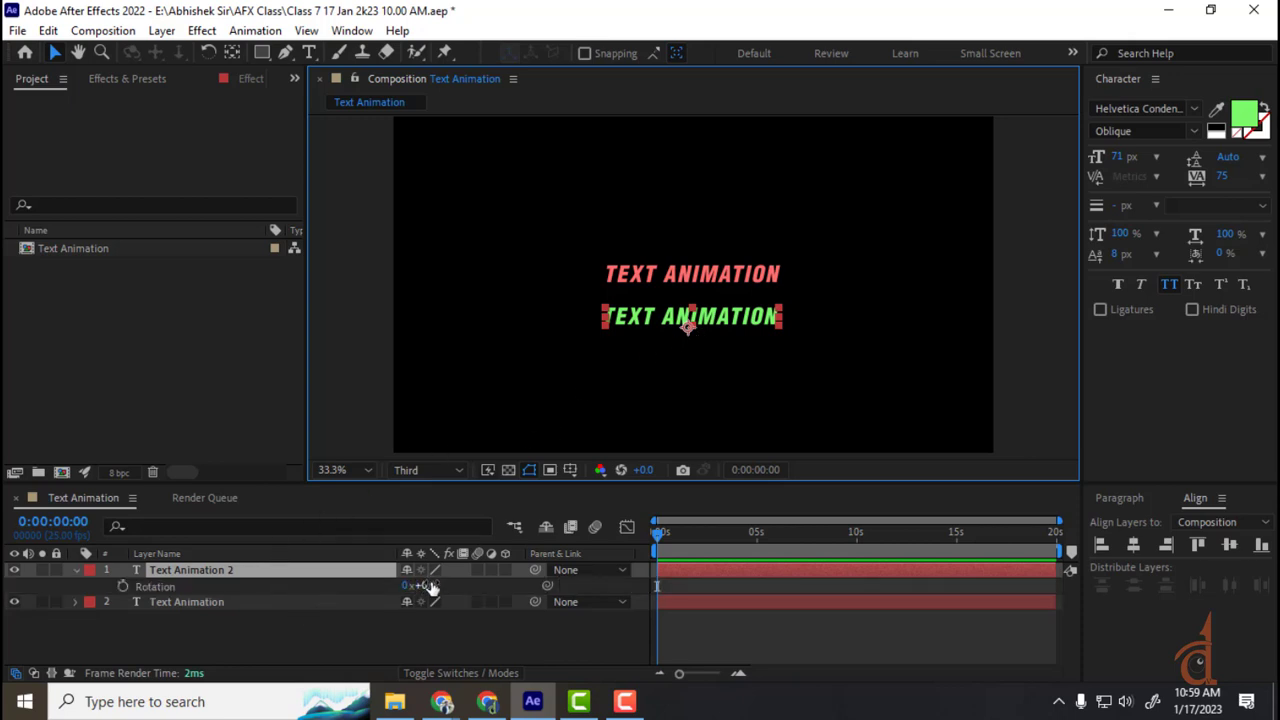
left_click_drag(420, 585, 517, 197)
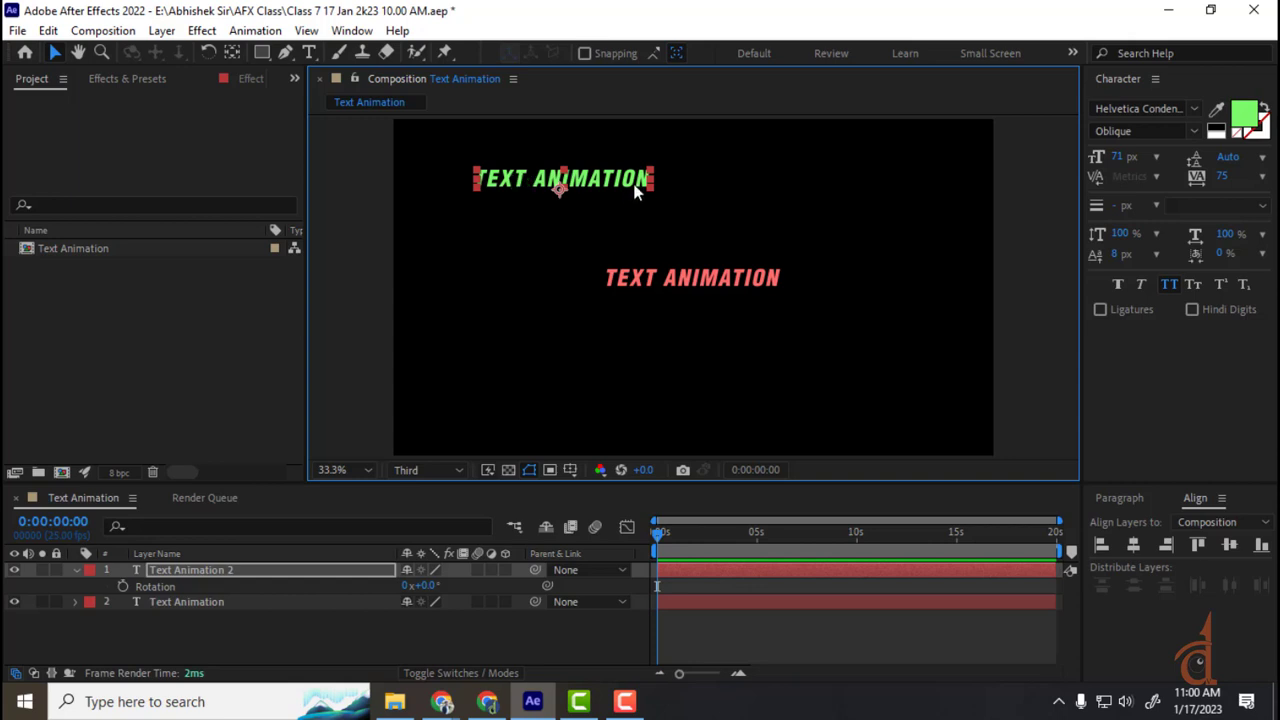
left_click(690, 280)
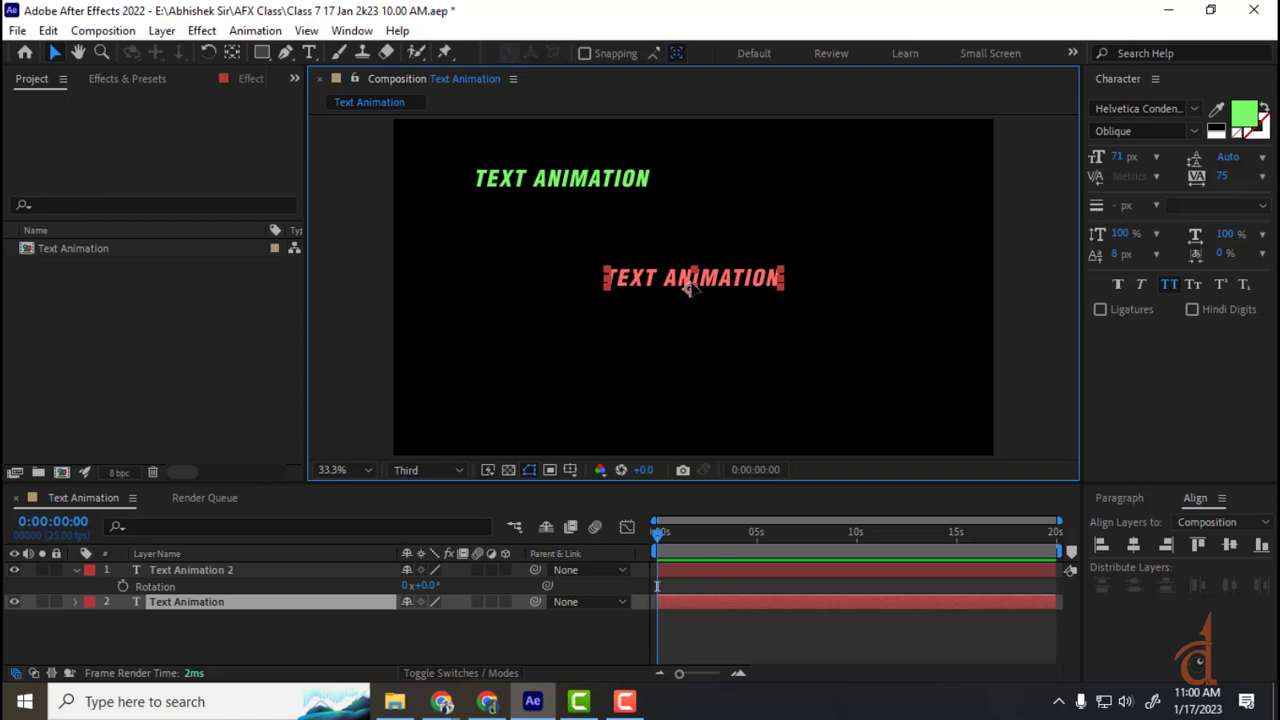
left_click(616, 180)
left_click_drag(616, 182, 710, 193)
- Replace the green copy's wording with "DIZVIZ Production" and return to the Selection tool
double_click(710, 193)
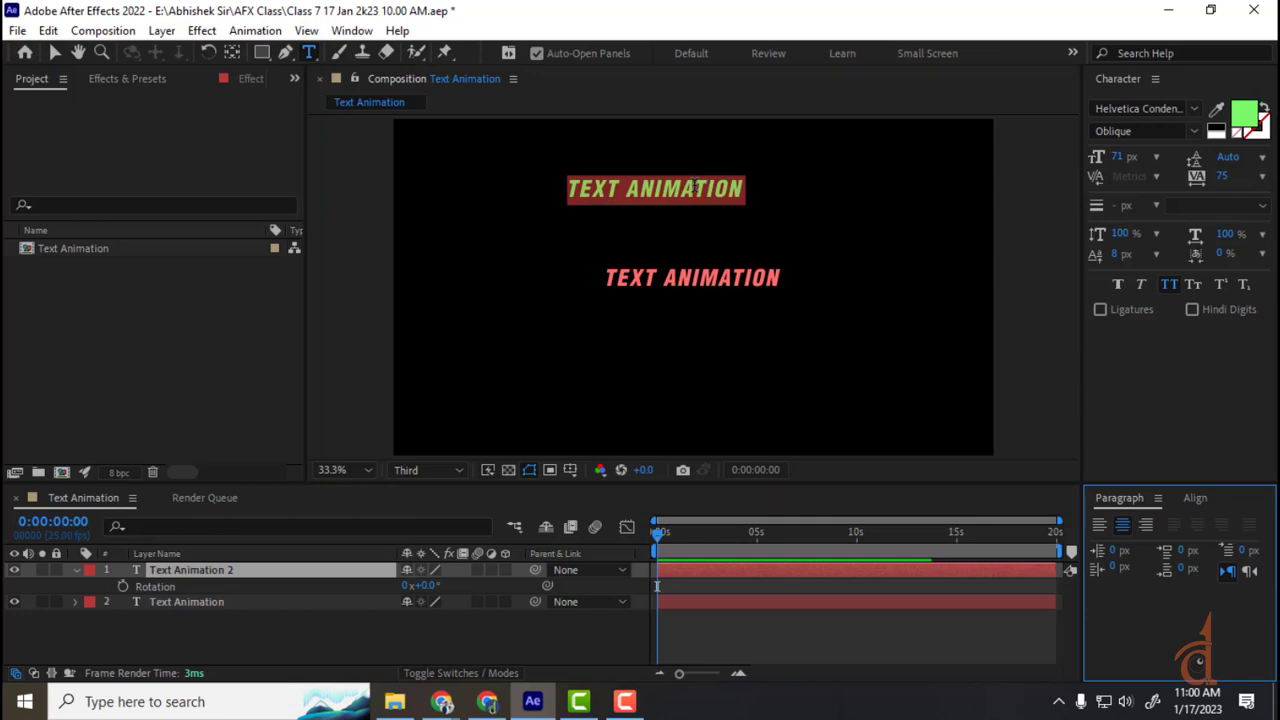
type("DIZVIZ")
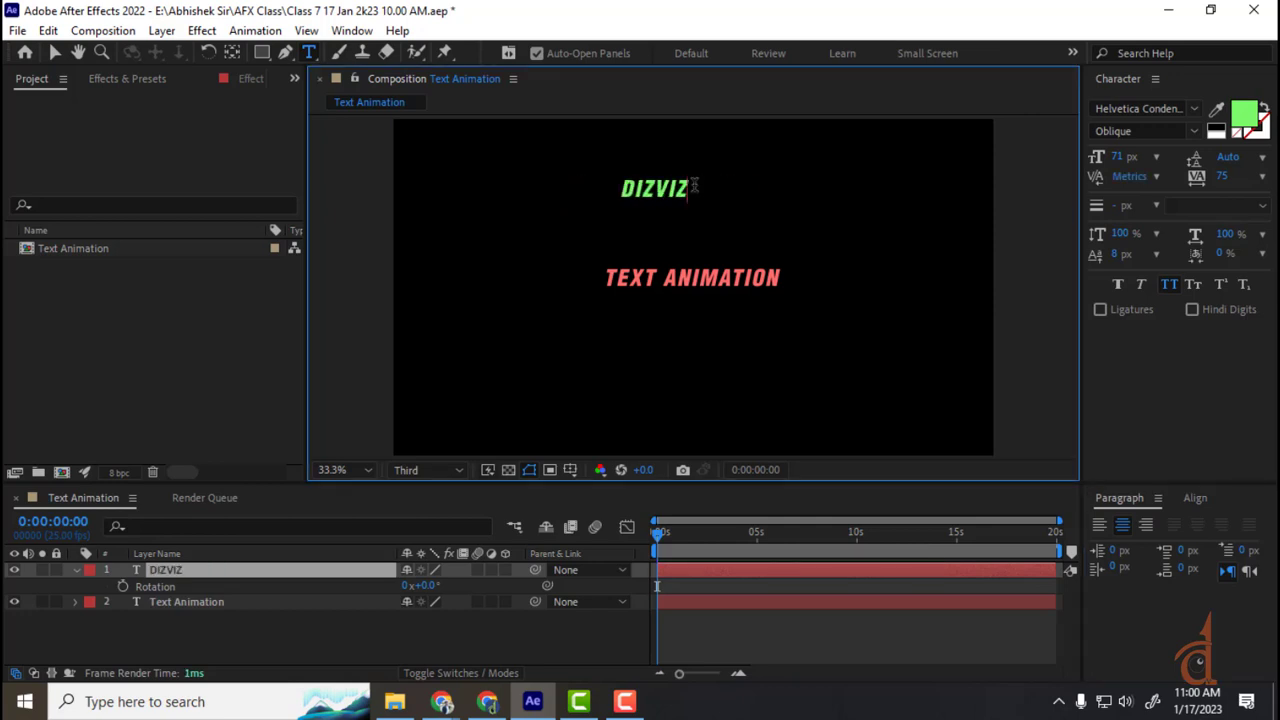
type(" Productio")
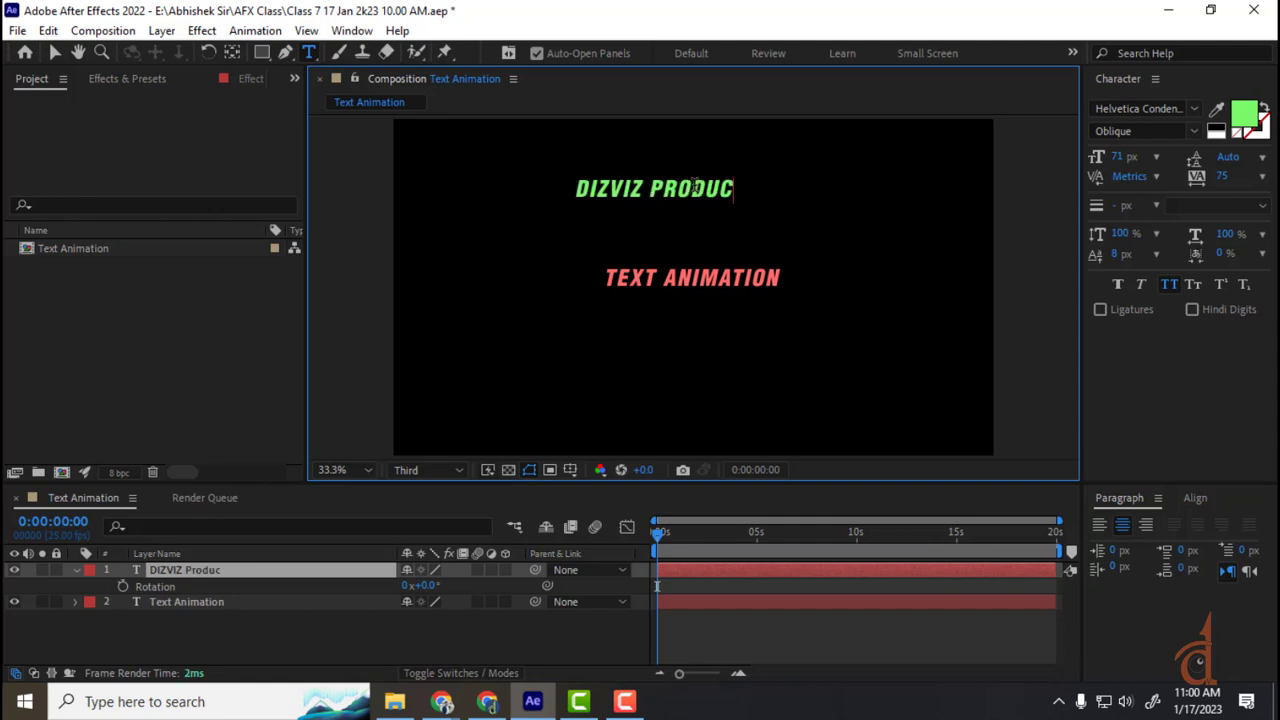
type("n")
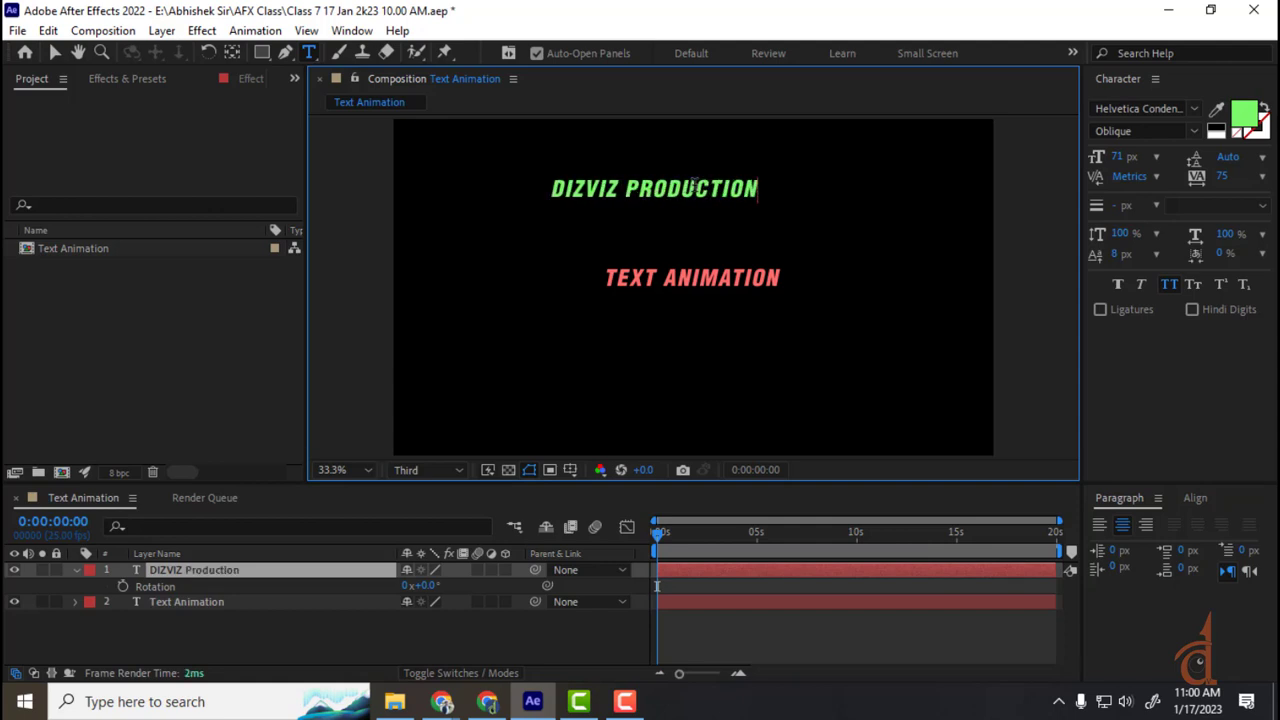
left_click(137, 633)
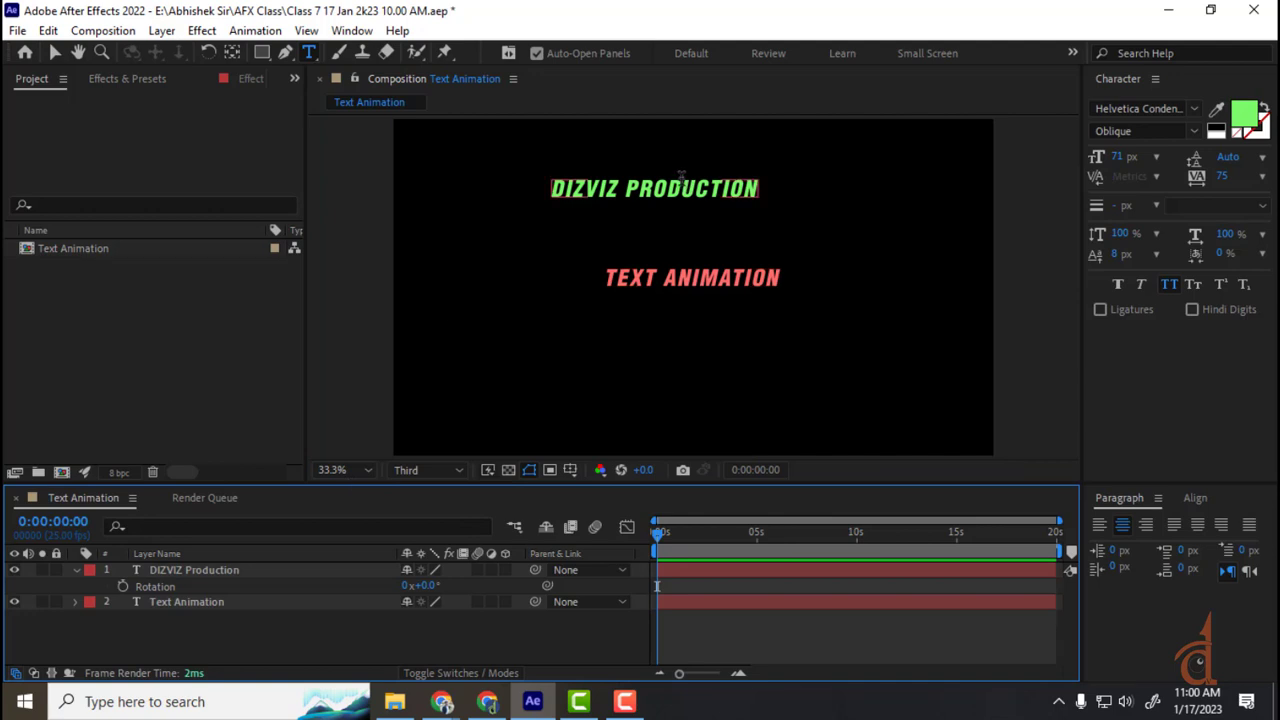
left_click(55, 52)
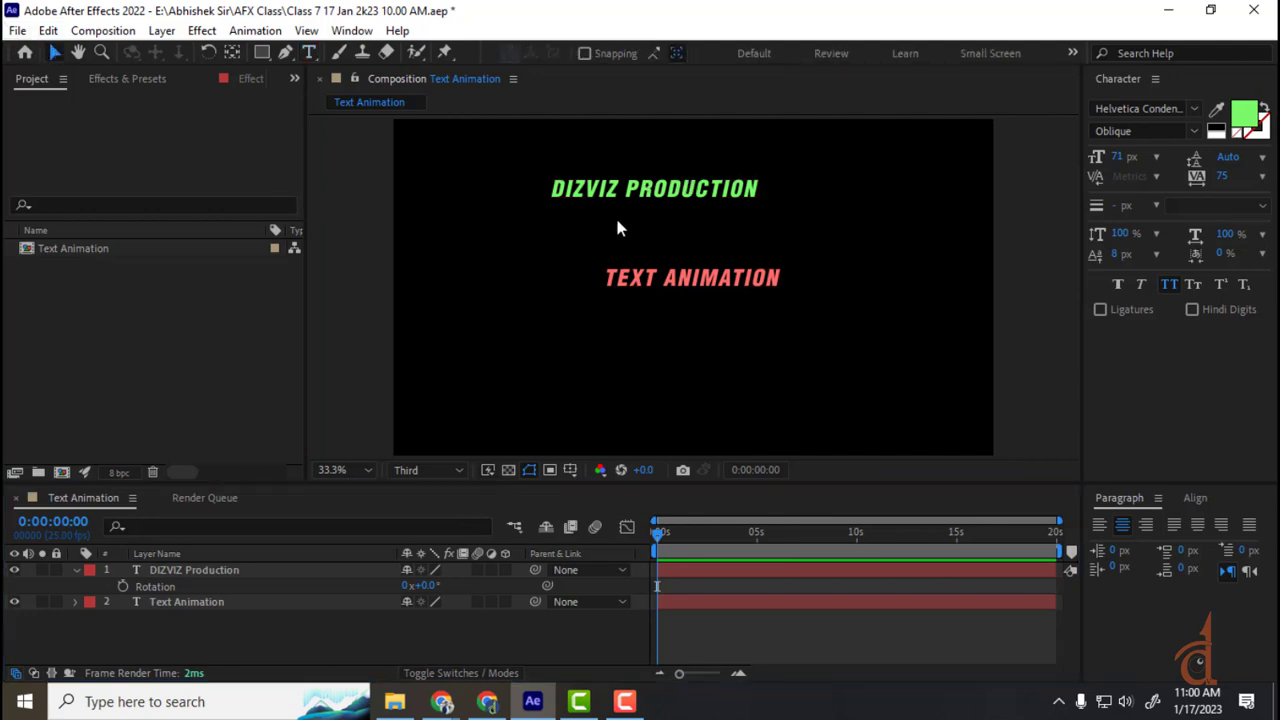
- Center the DIZVIZ PRODUCTION text horizontally in the composition, and try centering it vertically before undoing the vertical alignment
left_click(615, 198)
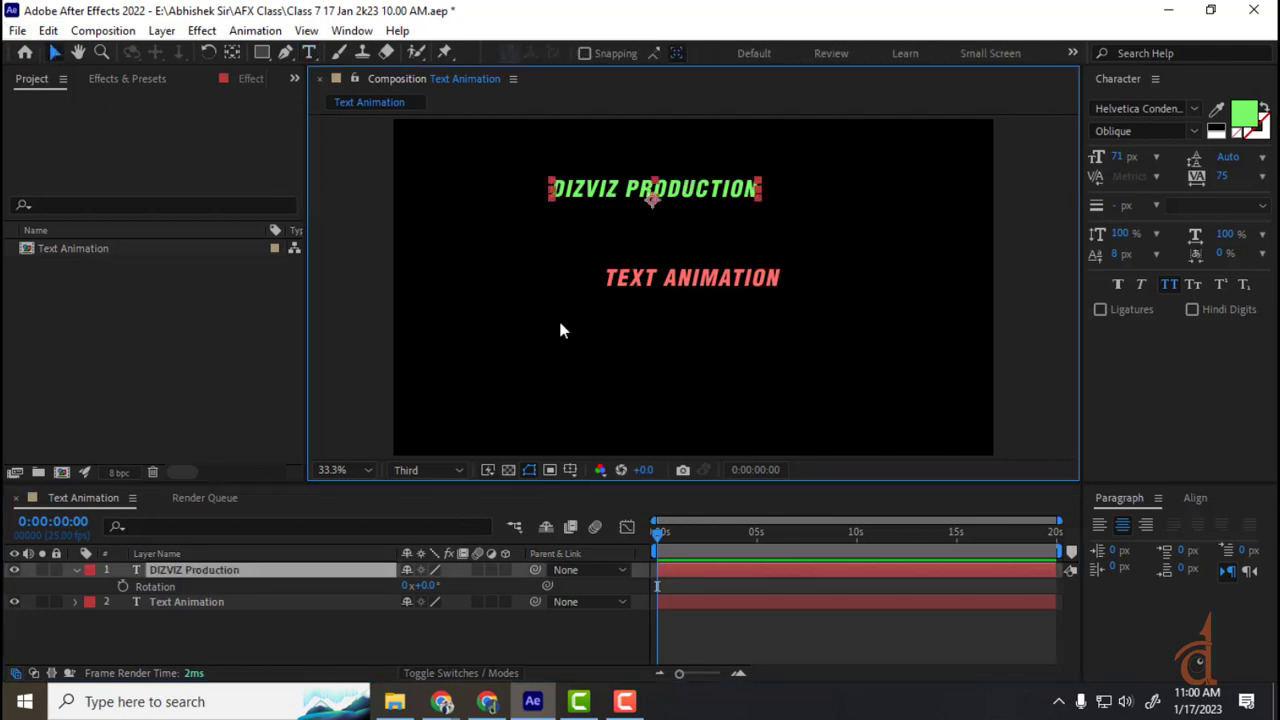
left_click(1194, 498)
left_click(1135, 548)
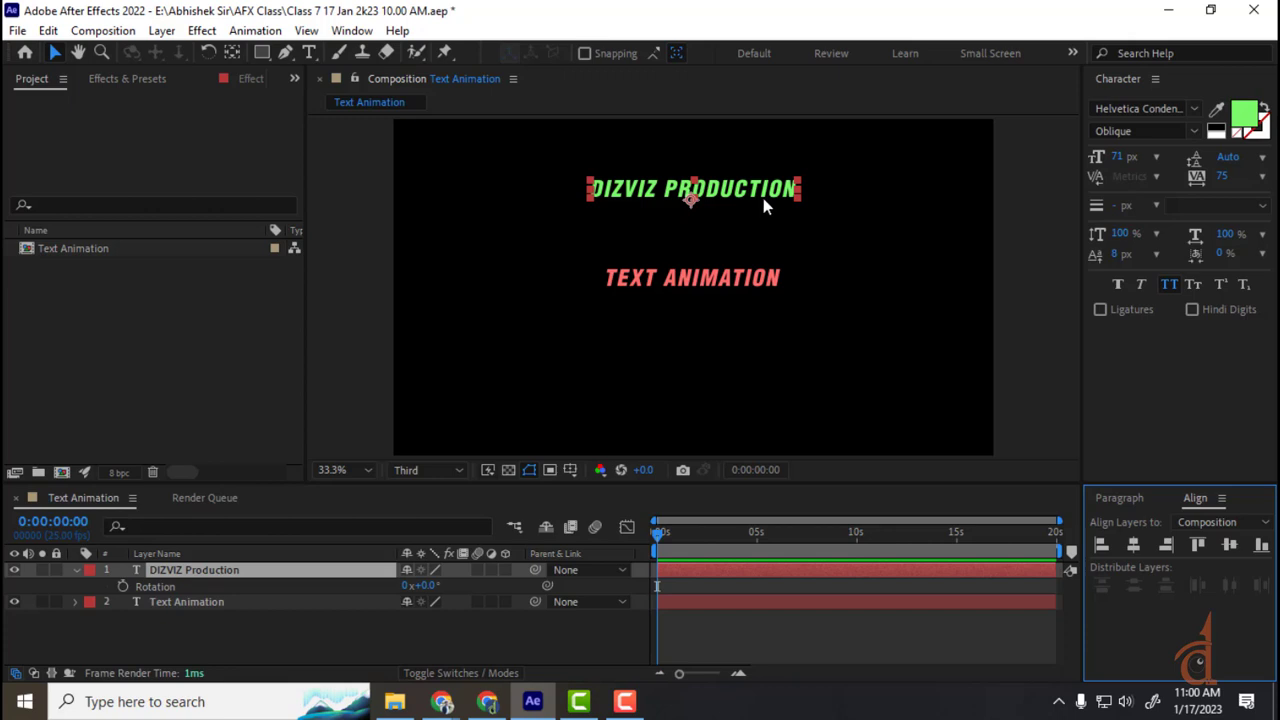
left_click(1232, 544)
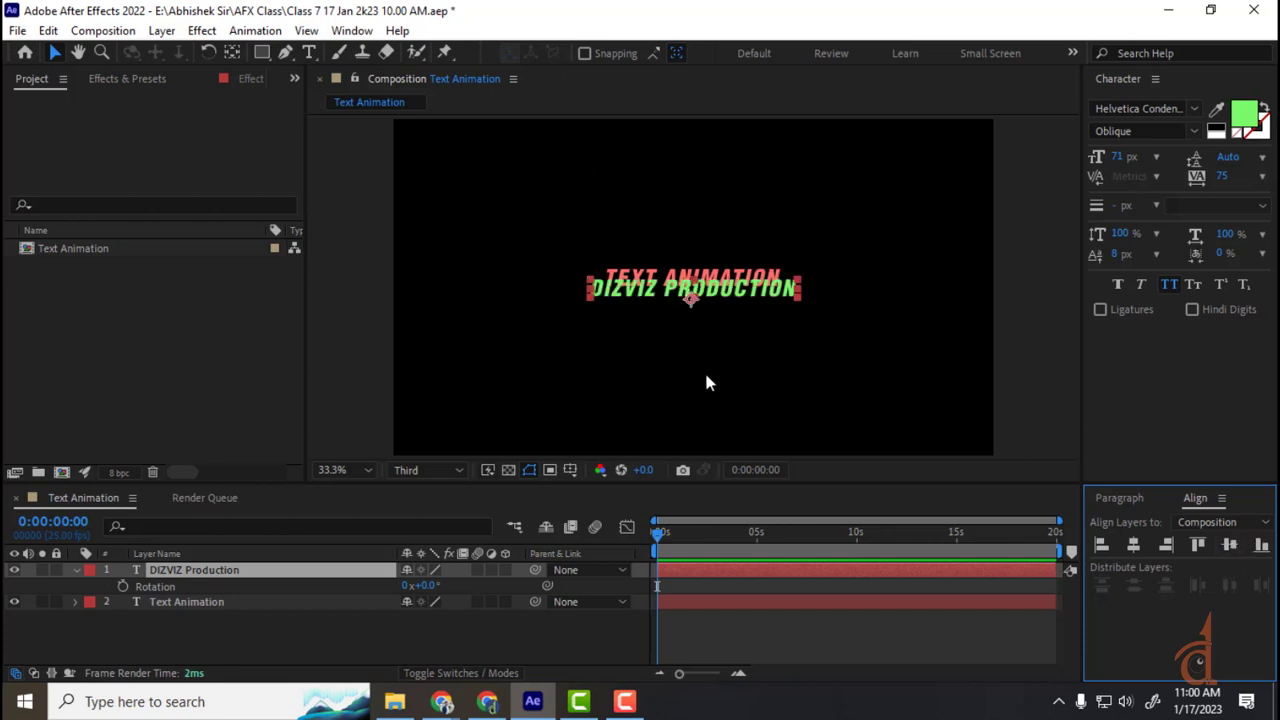
key("ctrl+z")
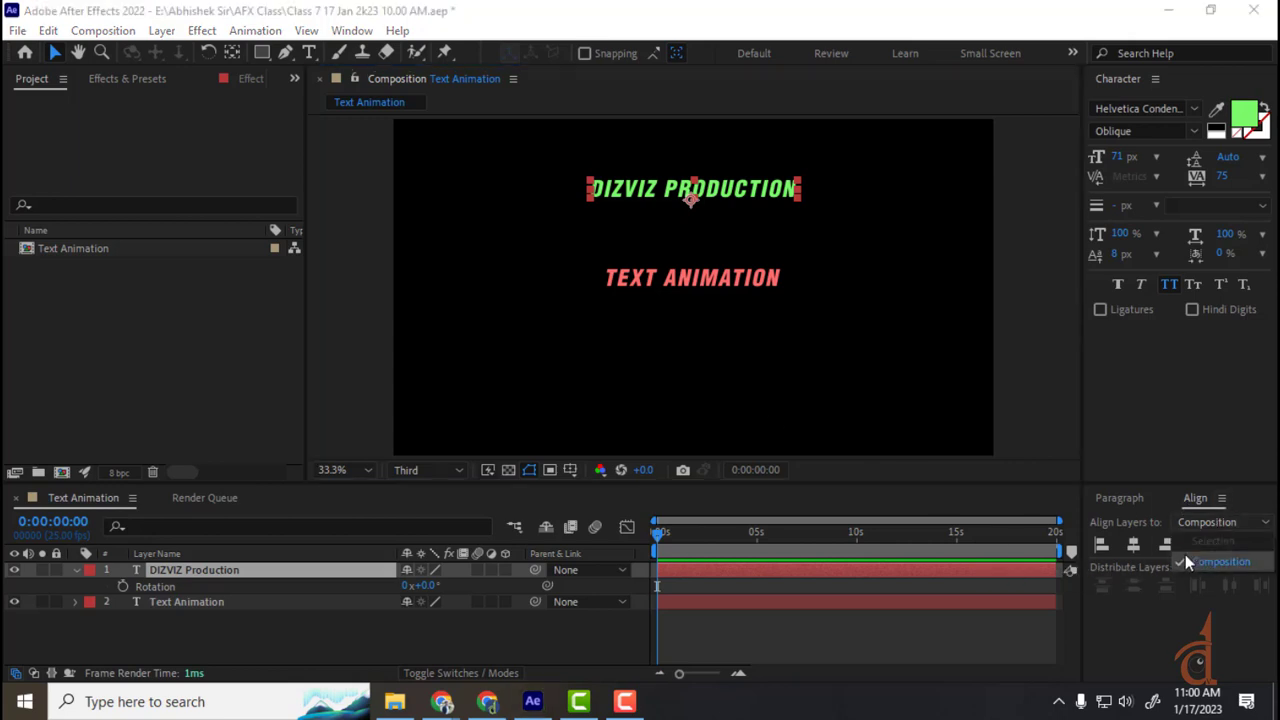
- Select both text layers and set their alignment reference to Selection instead of Composition
left_click(1215, 522)
left_click(1238, 560)
left_click(250, 603)
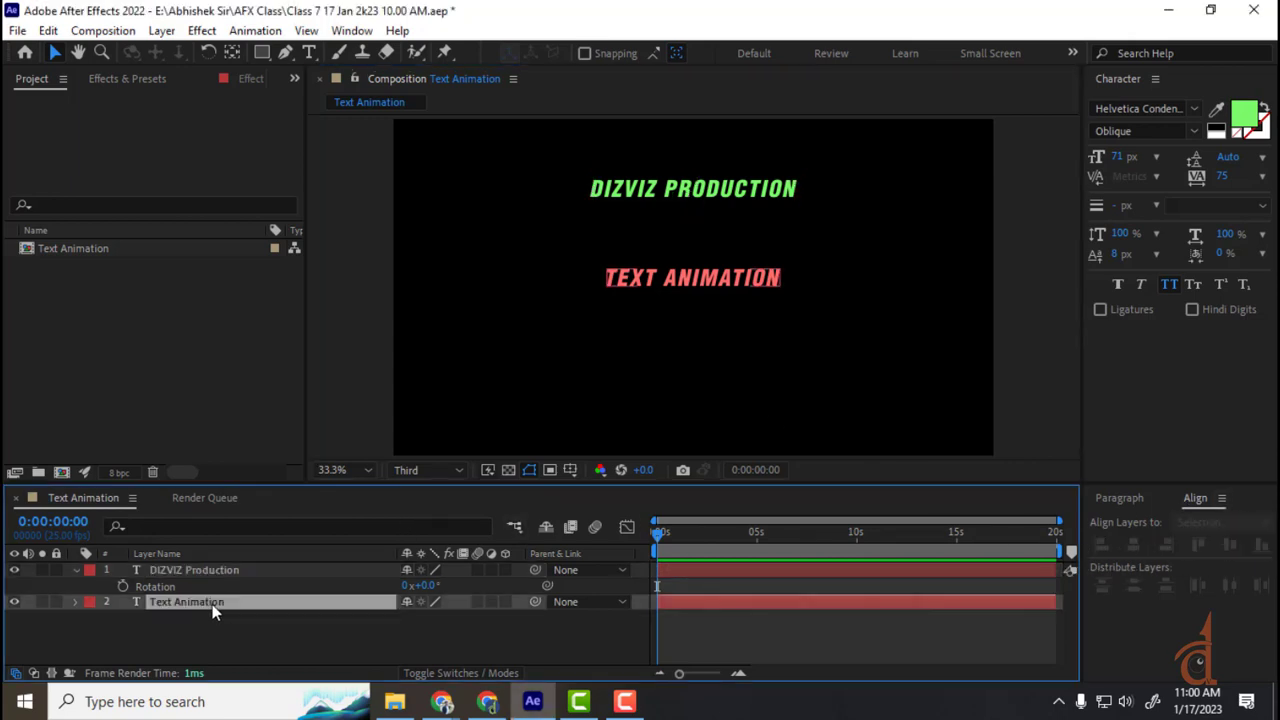
left_click(222, 573, "ctrl")
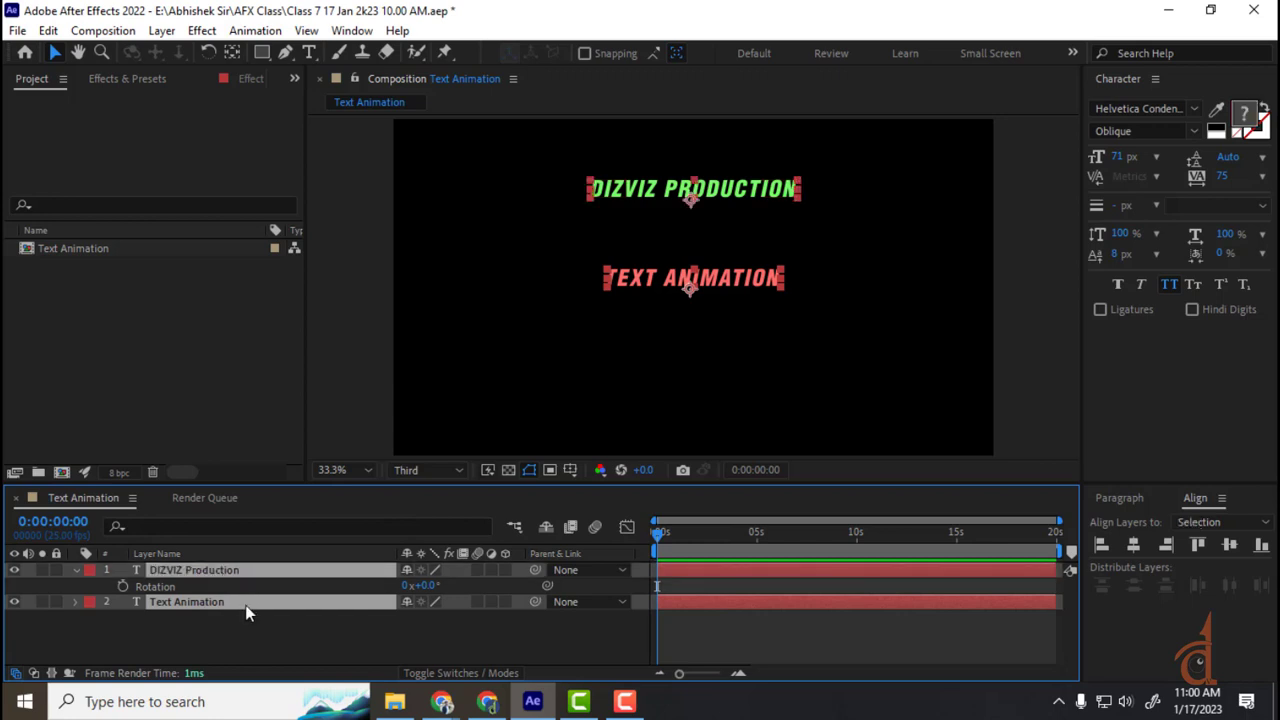
left_click(1212, 523)
left_click(1214, 541)
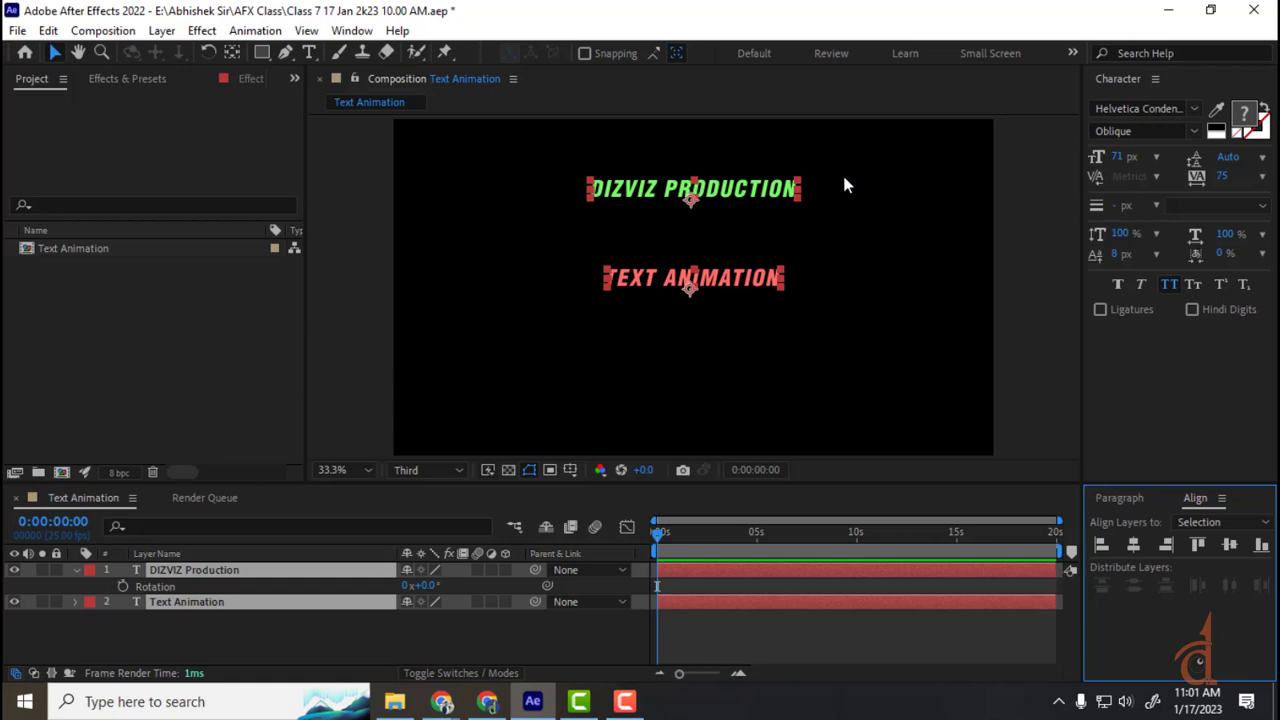
- Move DIZVIZ PRODUCTION to the frame's upper left and TEXT ANIMATION toward its right side, and select both layers
left_click(1030, 264)
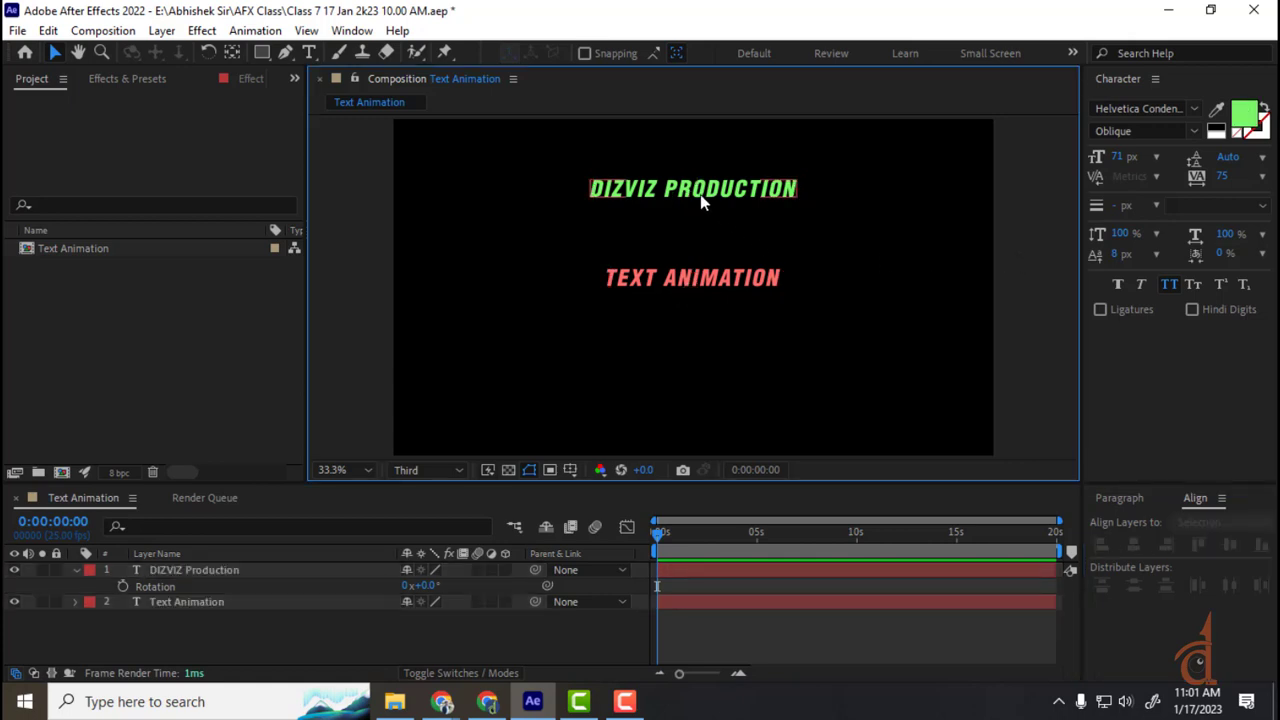
left_click_drag(700, 194, 558, 209)
left_click_drag(690, 280, 858, 293)
left_click(210, 570)
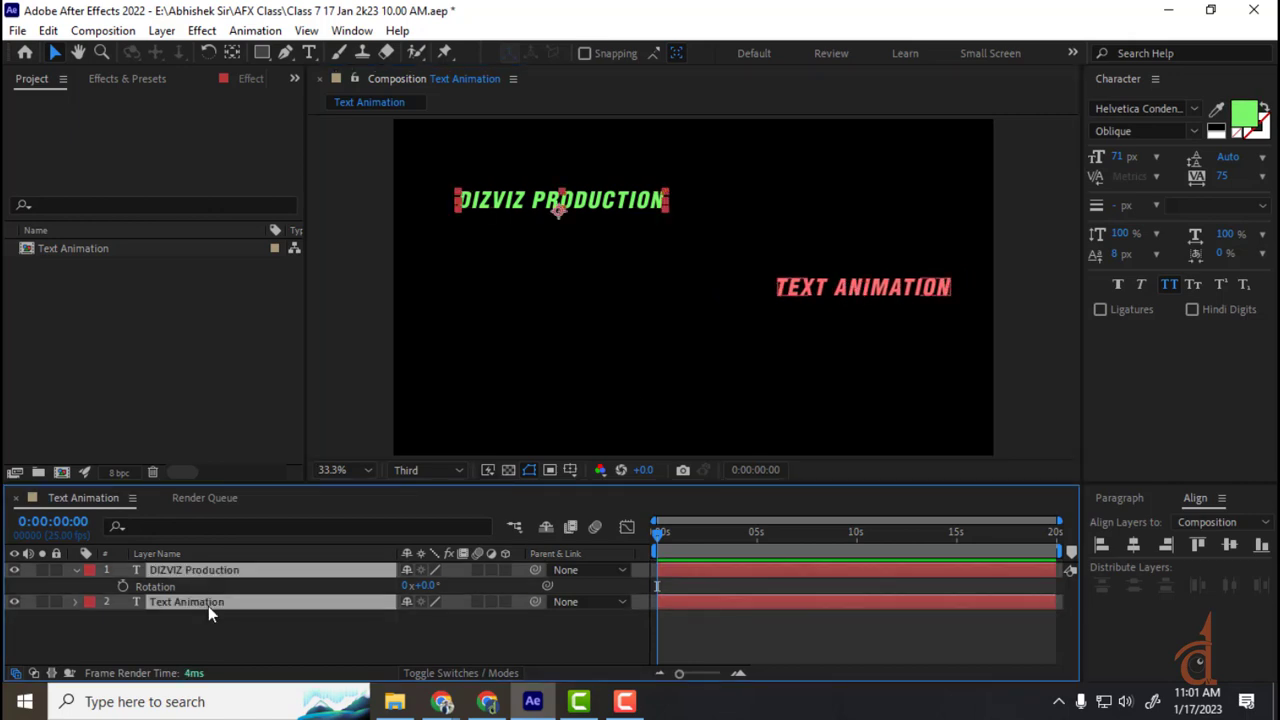
left_click(208, 603, "shift")
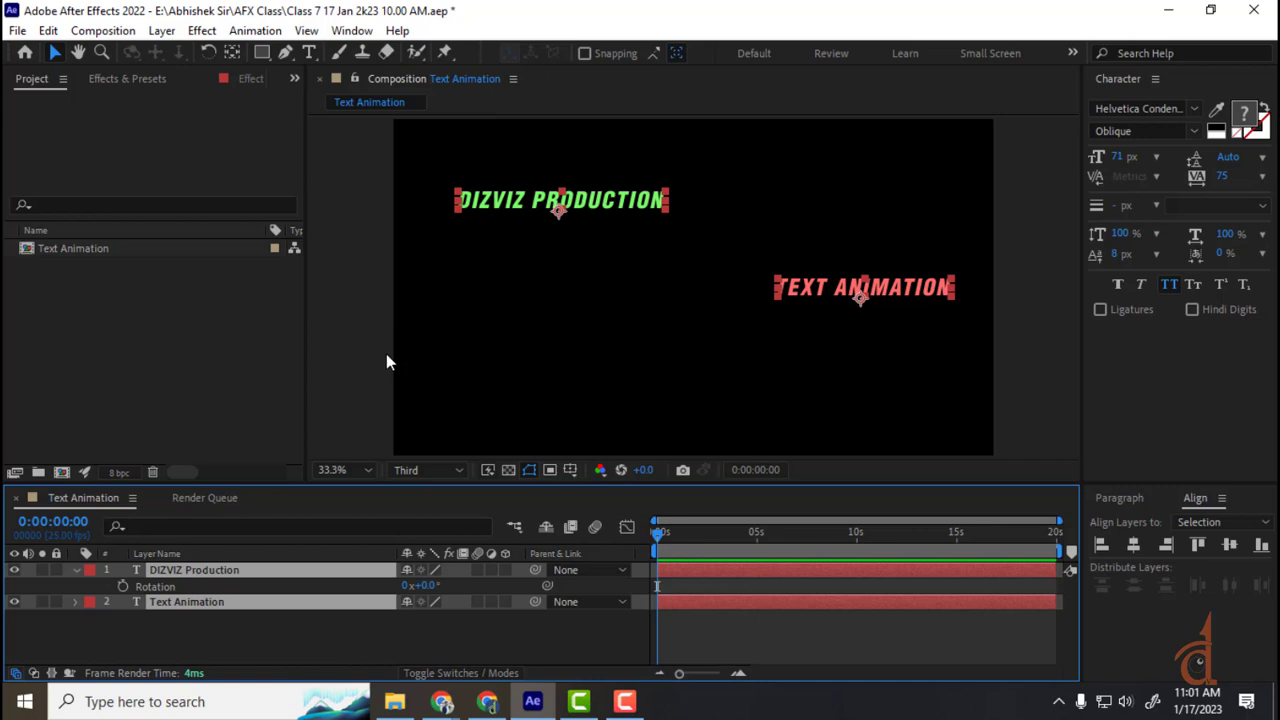
- Show the rulers and place guides along the two texts' combined outer edges, plus one vertical and one horizontal guide midway between them
key("ctrl+r")
left_click_drag(316, 337, 460, 335)
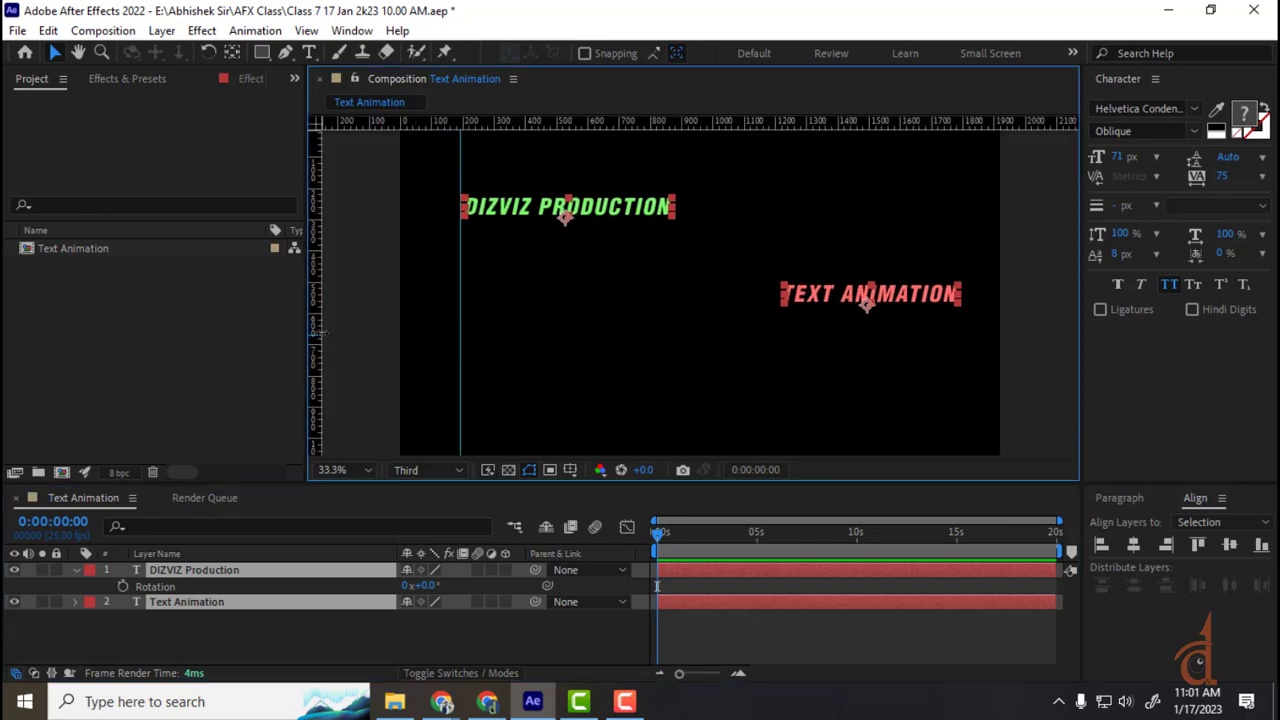
left_click_drag(318, 335, 957, 346)
left_click_drag(668, 122, 673, 195)
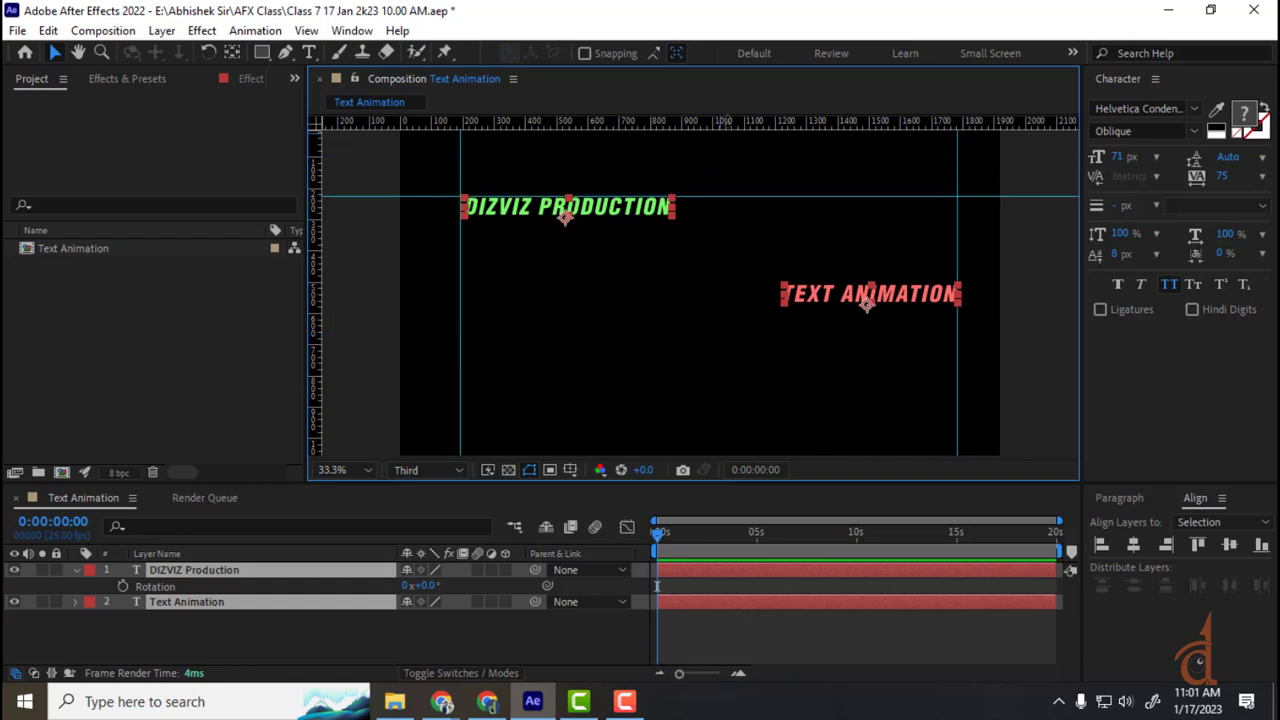
left_click_drag(725, 121, 742, 300)
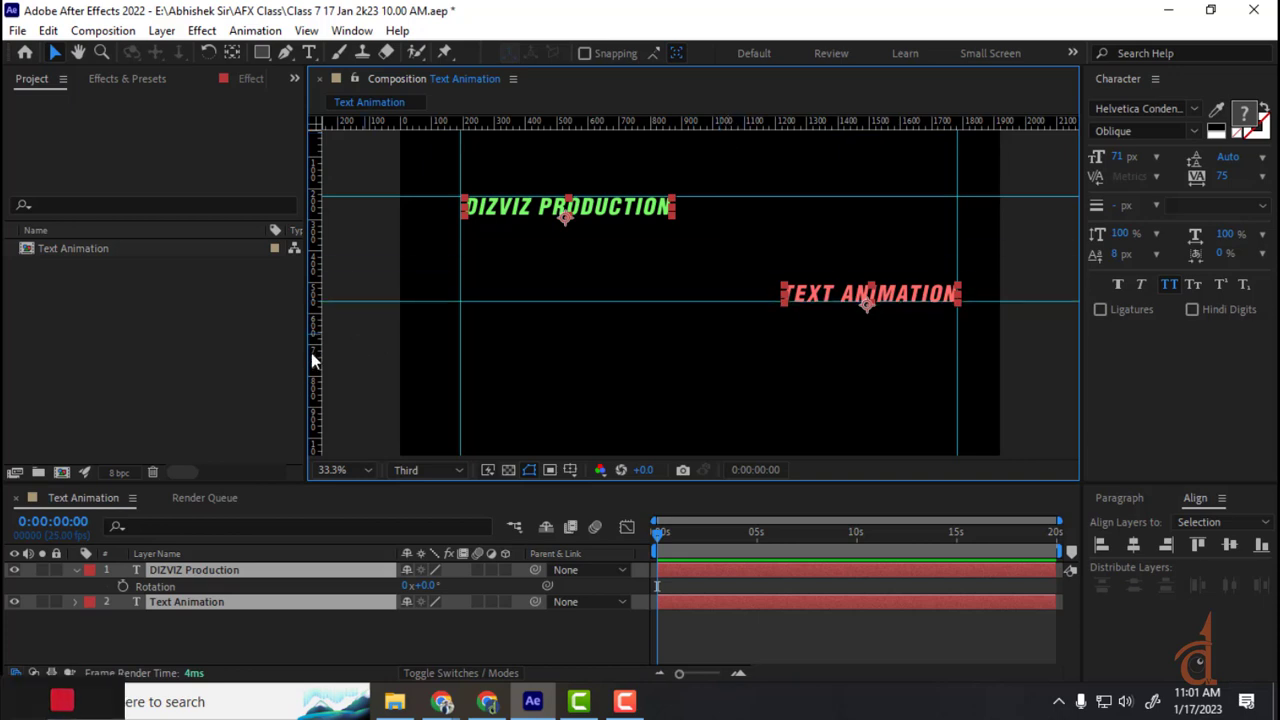
left_click_drag(316, 378, 709, 350)
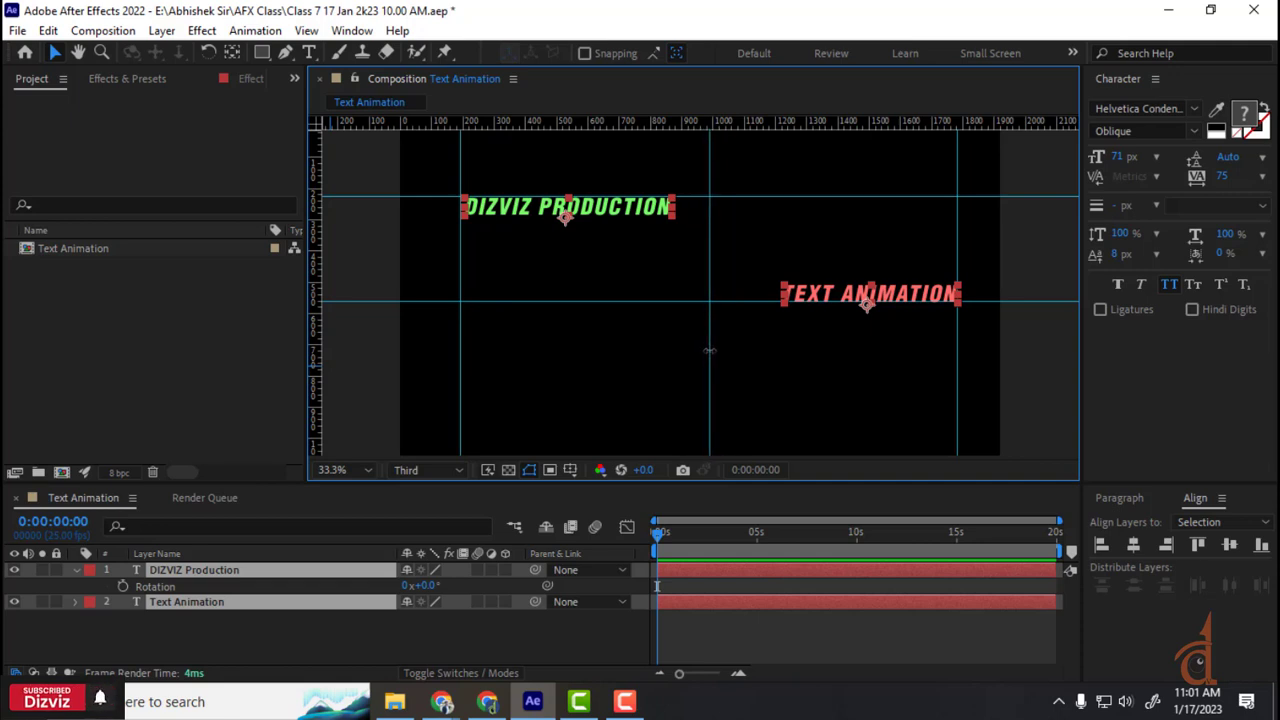
left_click_drag(750, 121, 753, 251)
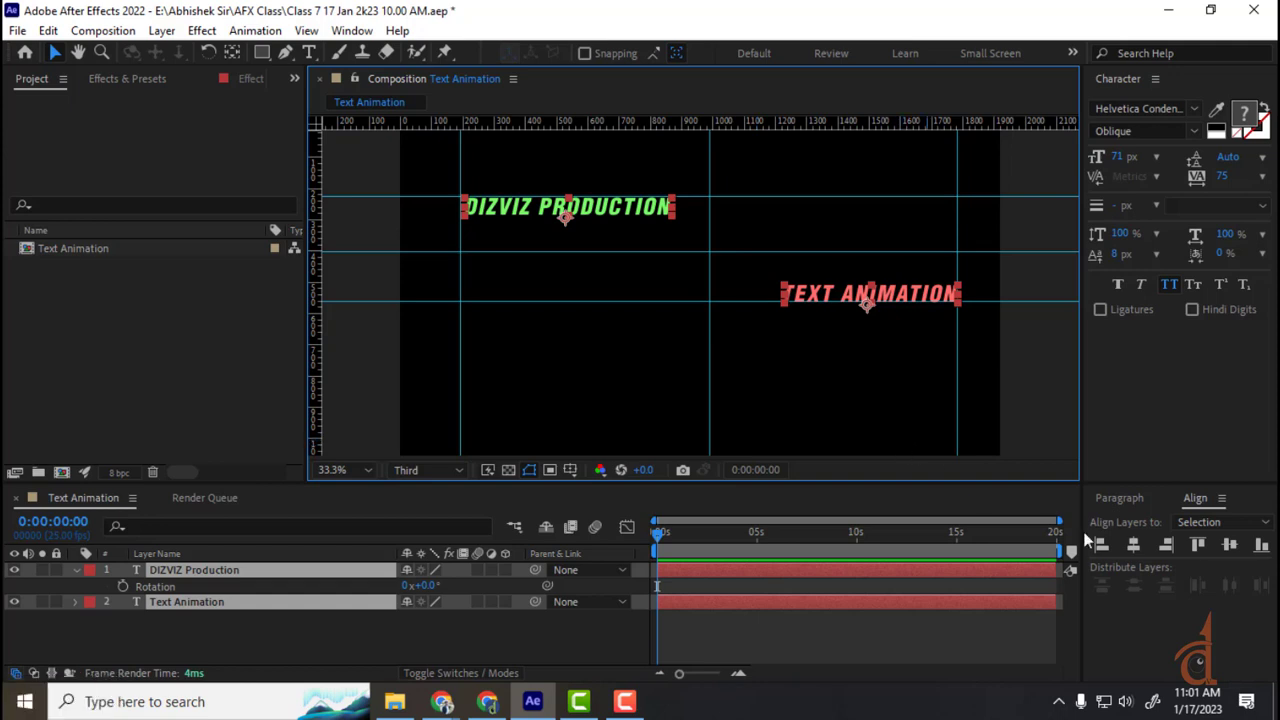
- Try centering the two selected texts horizontally and then vertically relative to each other, undoing each alignment
left_click(1135, 546)
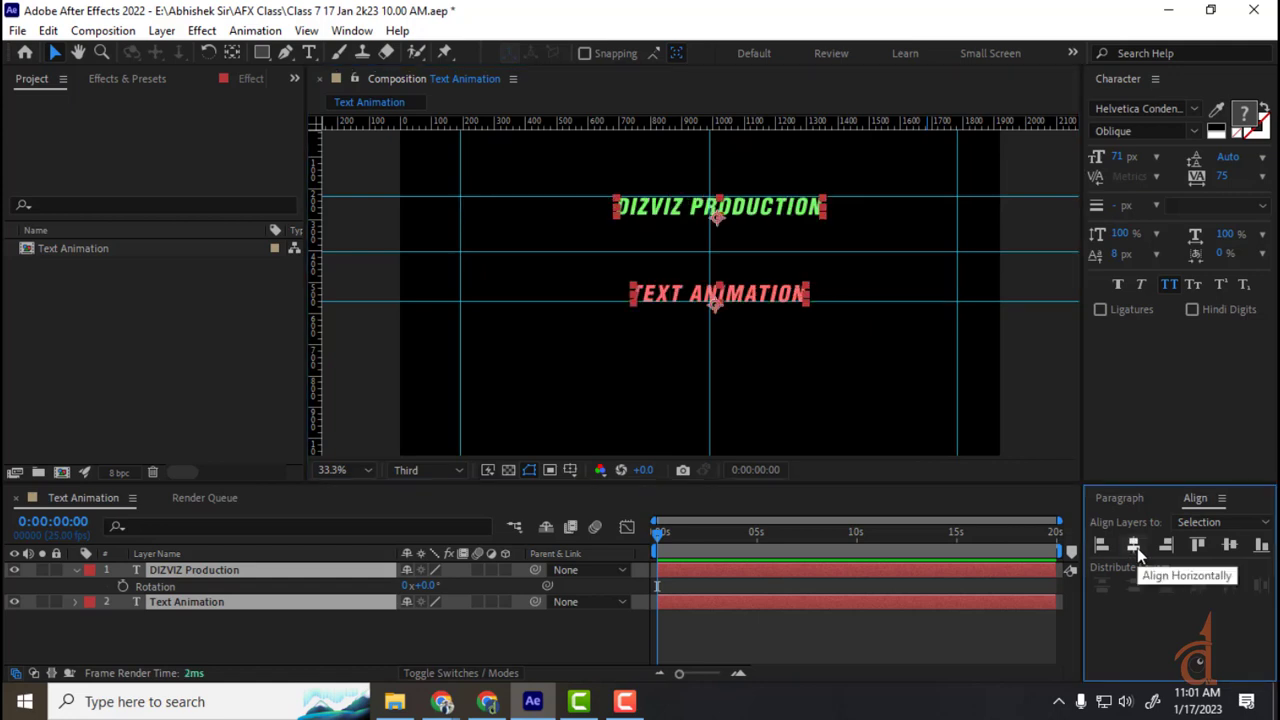
key("ctrl+z")
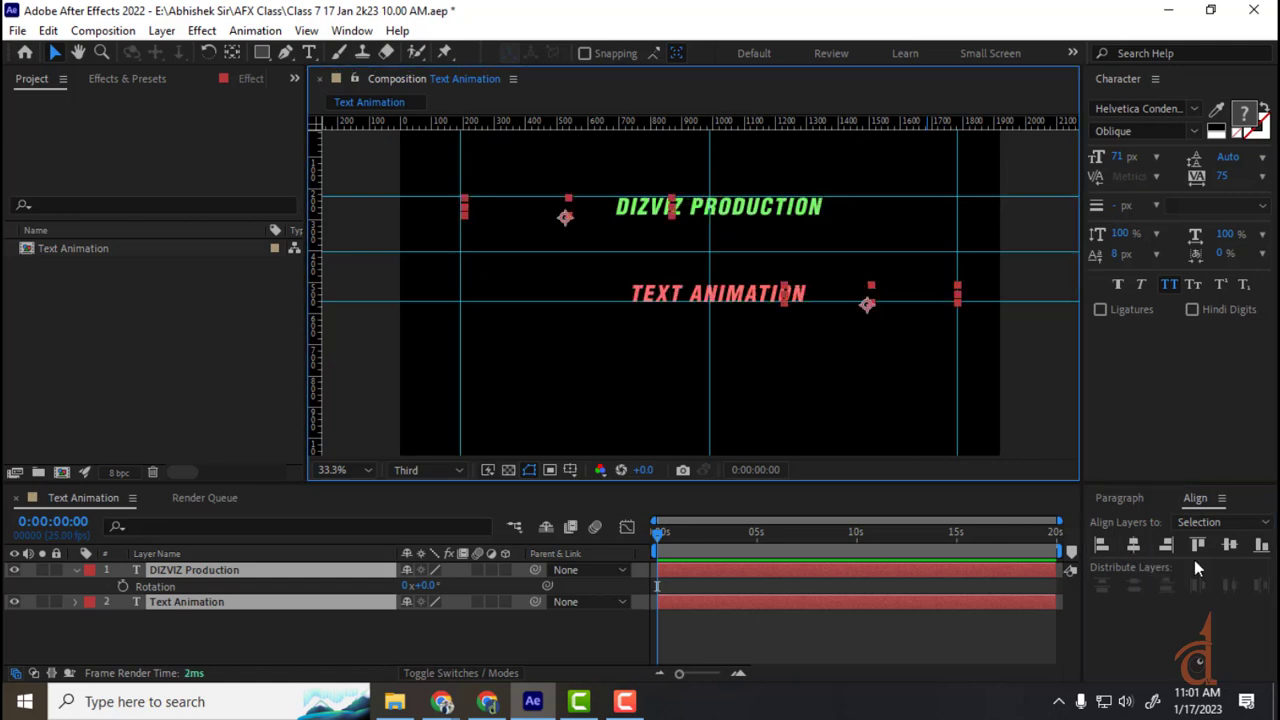
left_click(1232, 557)
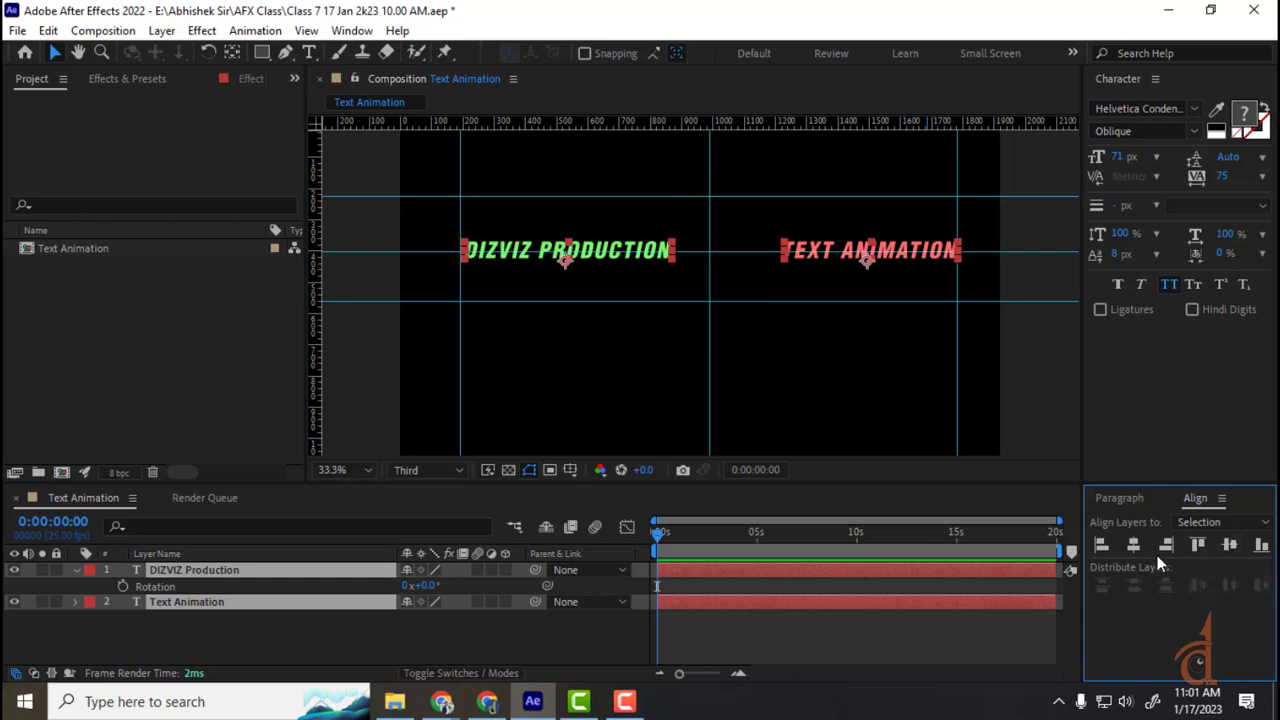
key("ctrl+z")
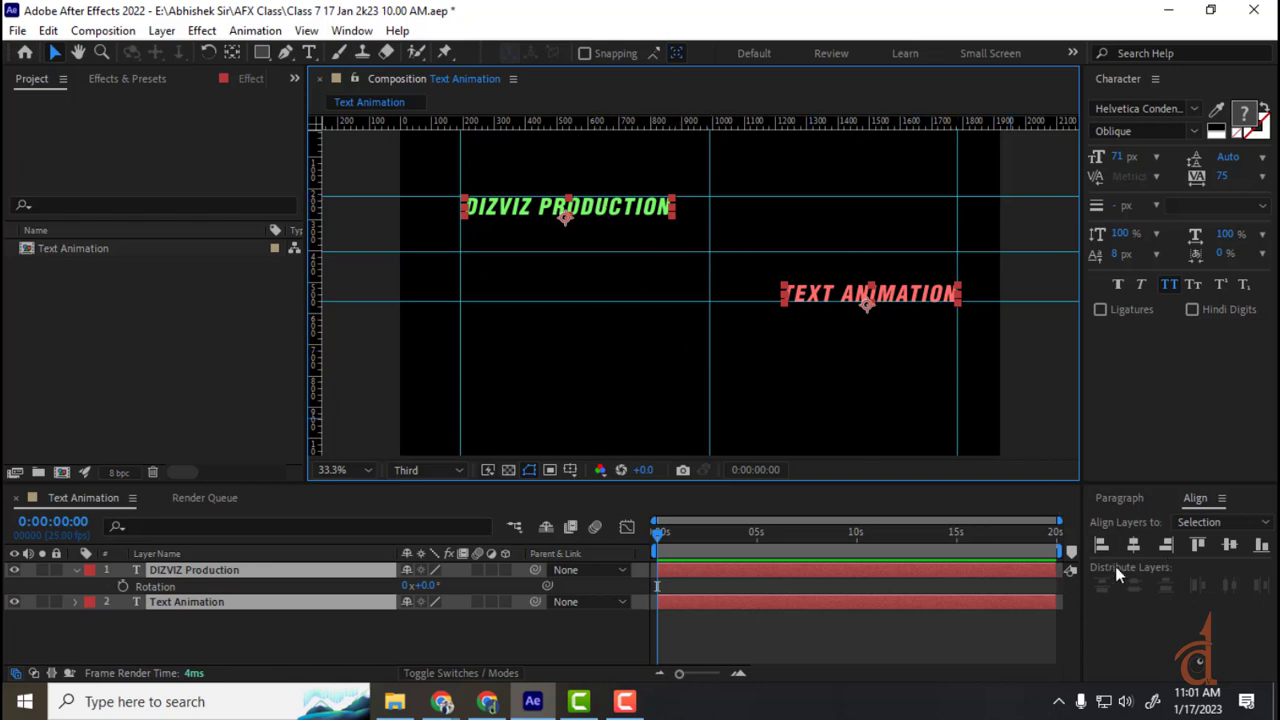
- Try aligning the two selected texts to their right edge and then to their left edge, undoing each alignment
left_click(1167, 545)
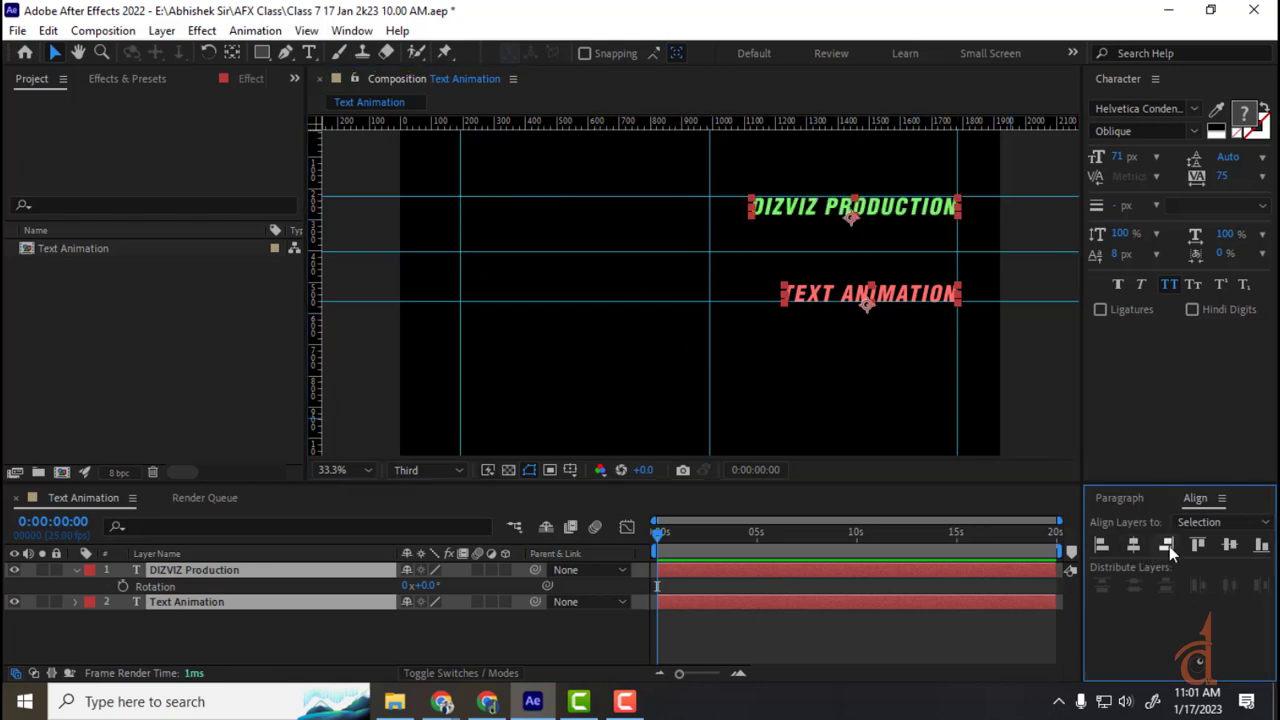
key("ctrl+z")
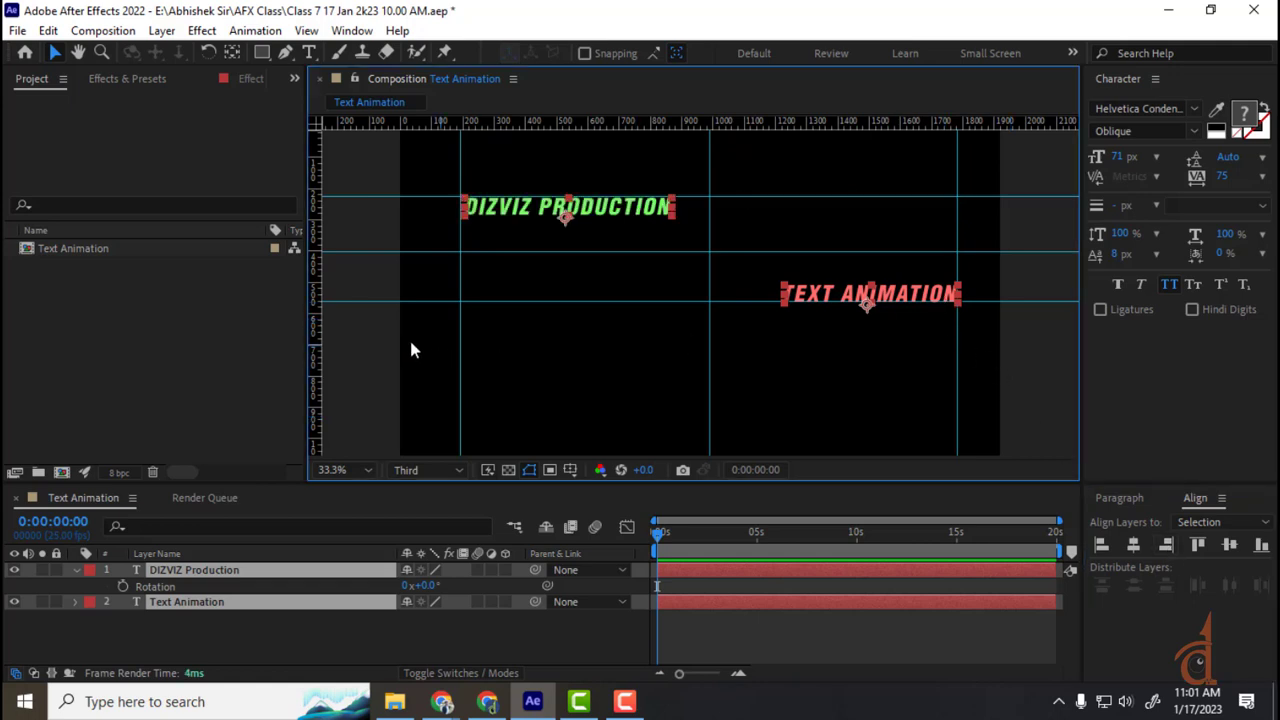
left_click(1104, 545)
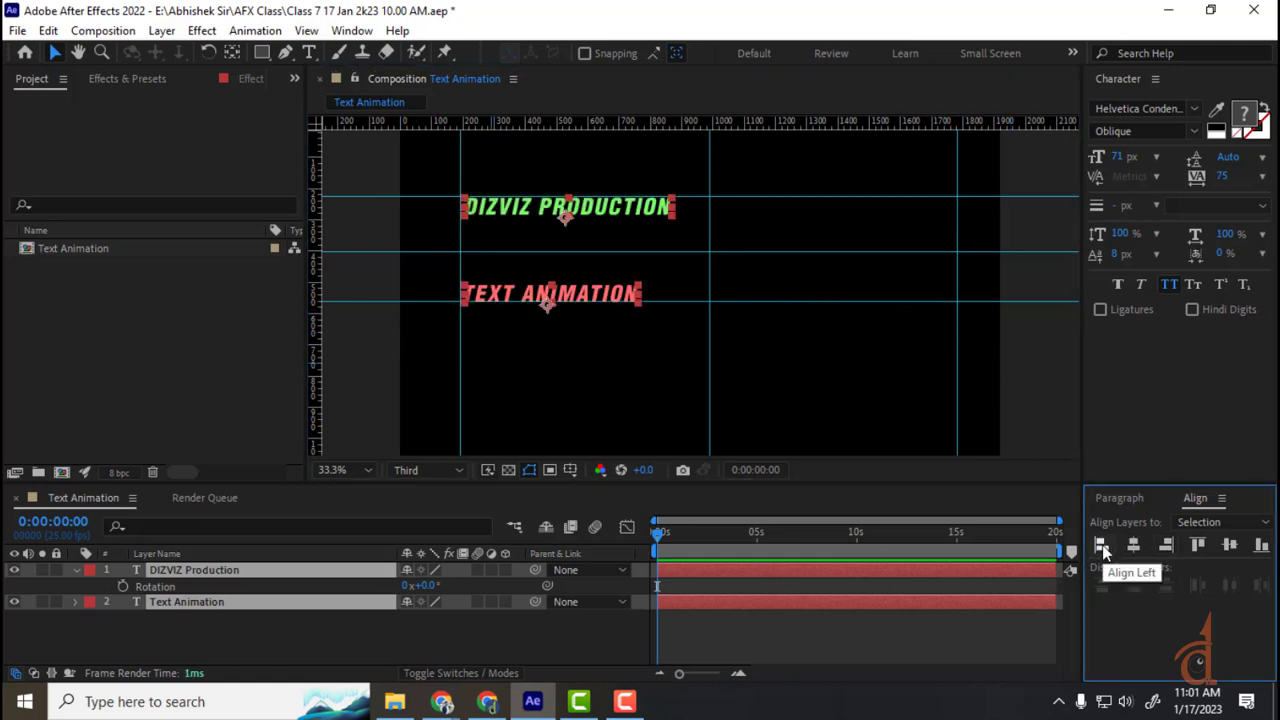
key("ctrl+z")
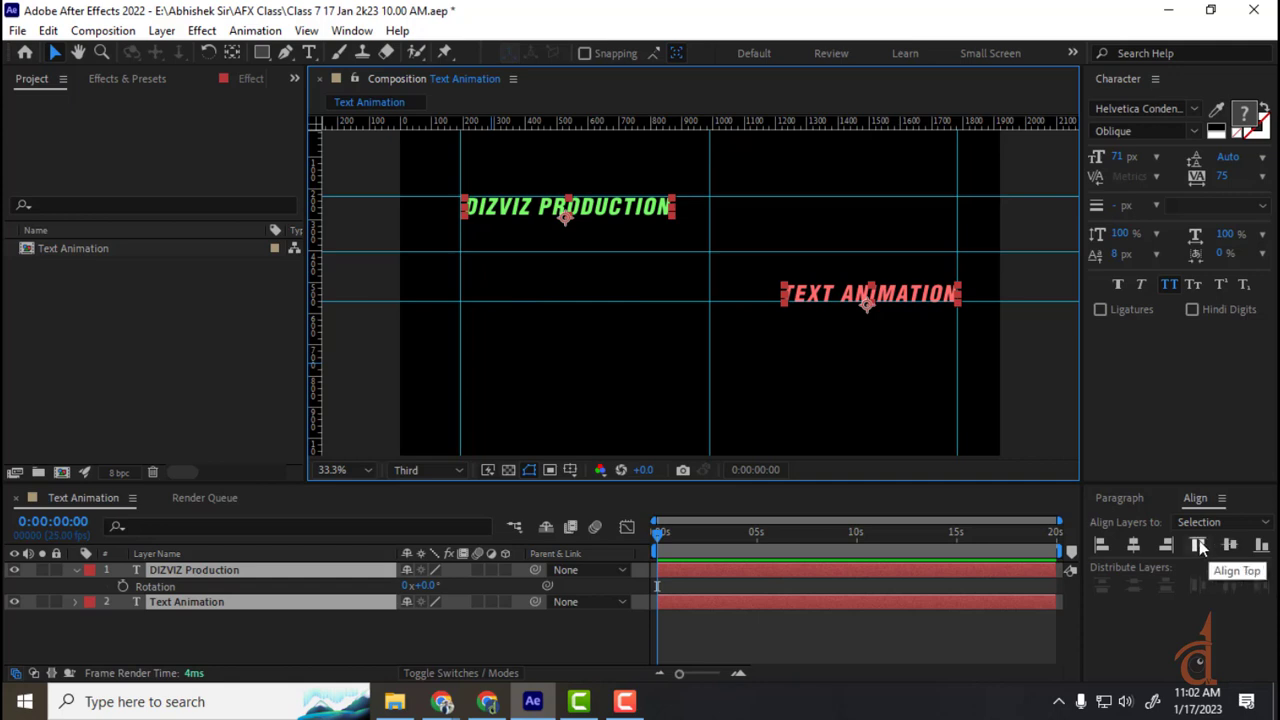
- Try a vertical alignment of the two selected texts and undo it, and align both texts to their bottom edge
left_click(1231, 546)
key("ctrl+z")
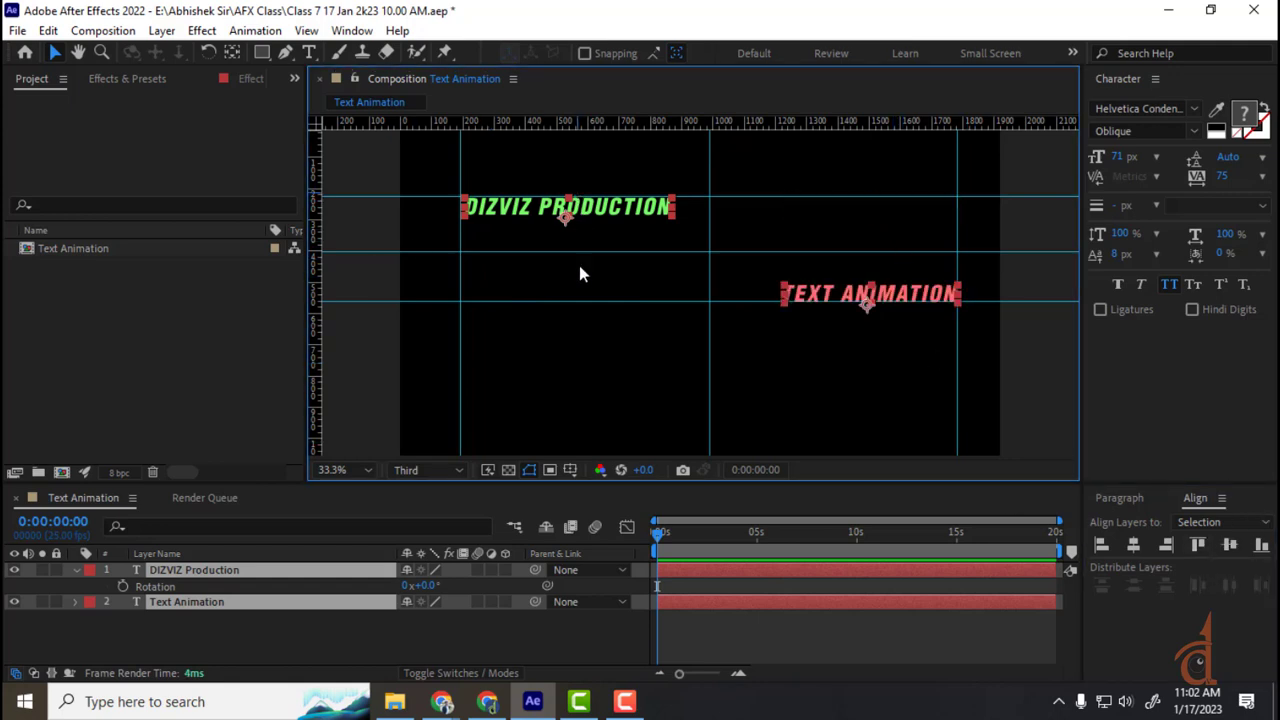
left_click(1258, 547)
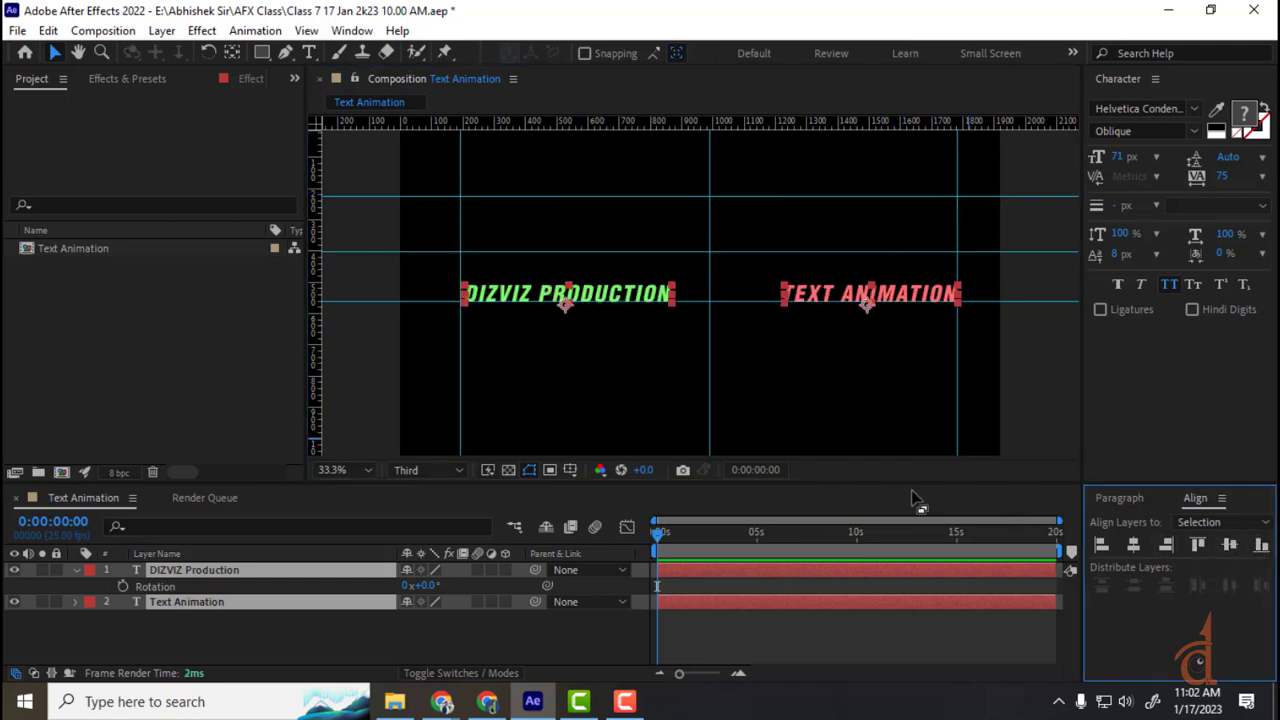
left_click(895, 463)
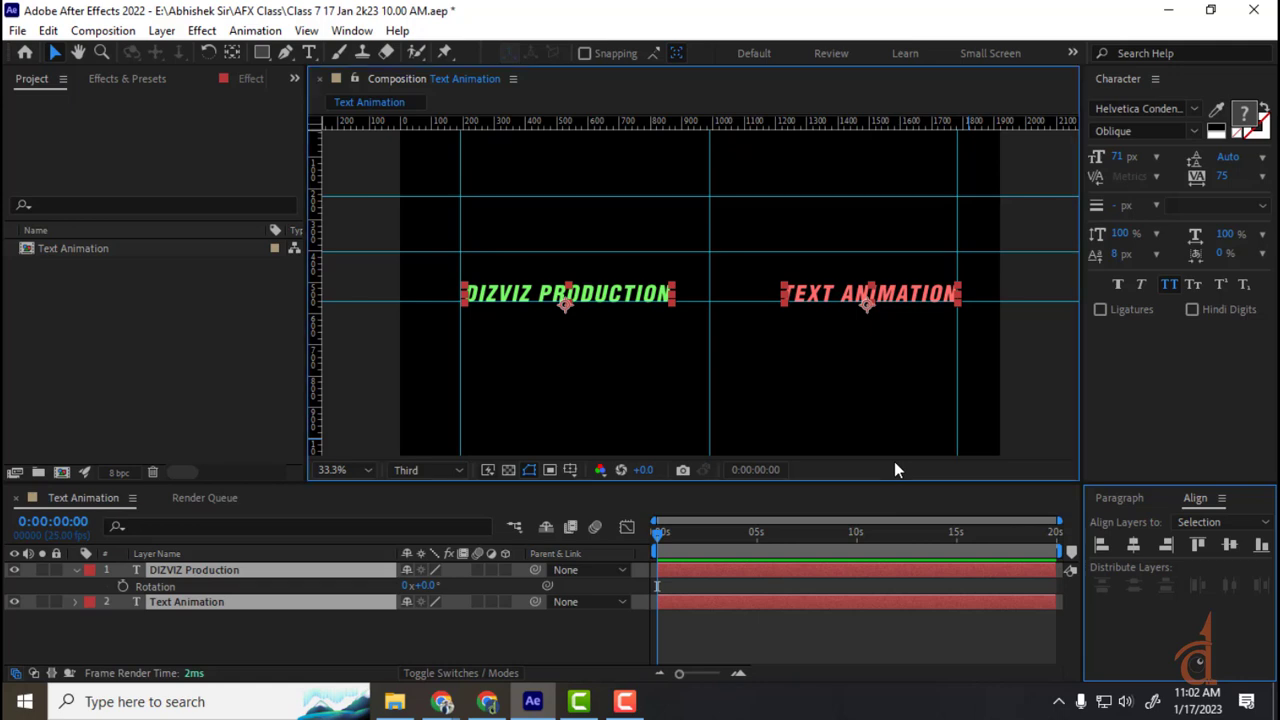
- Undo the bottom alignment of the two texts, then enlarge the composition view and hide its rulers
key("ctrl+z")
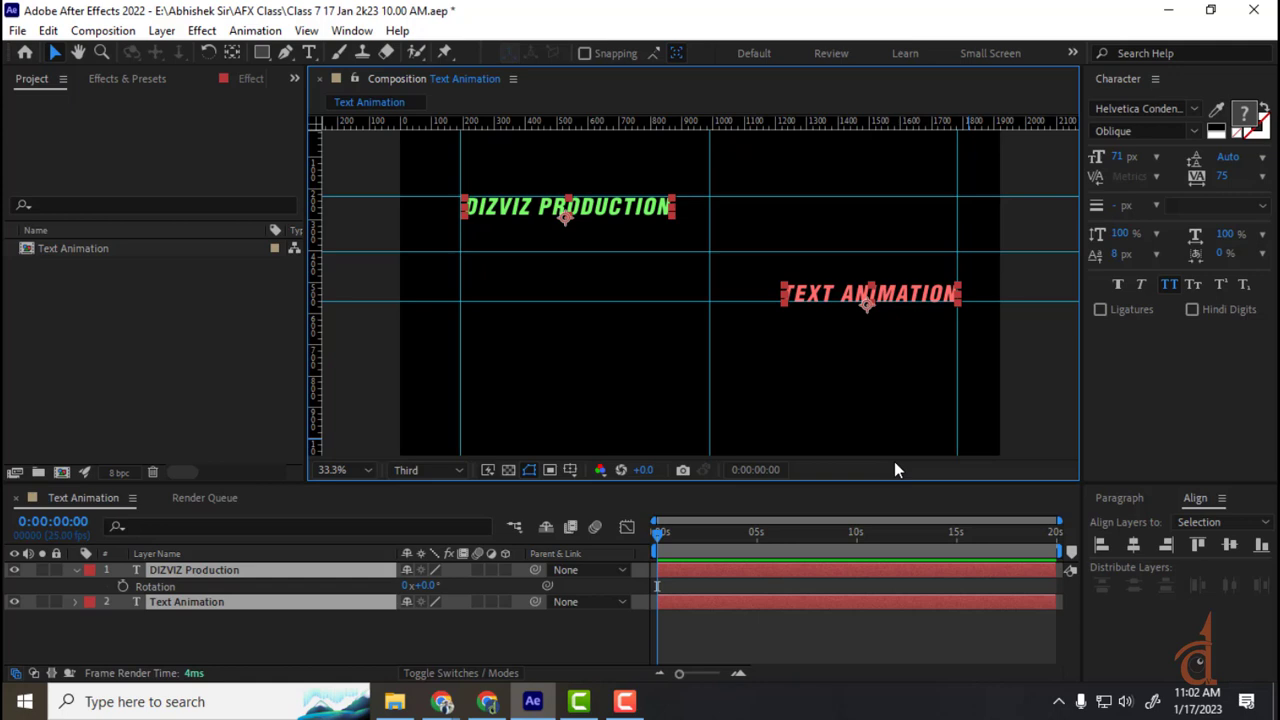
key("ctrl+r")
key("ctrl+r")
key("ctrl+r")
key("ctrl+r")
key("ctrl+r")
key("ctrl+r")
left_click_drag(473, 487, 474, 556)
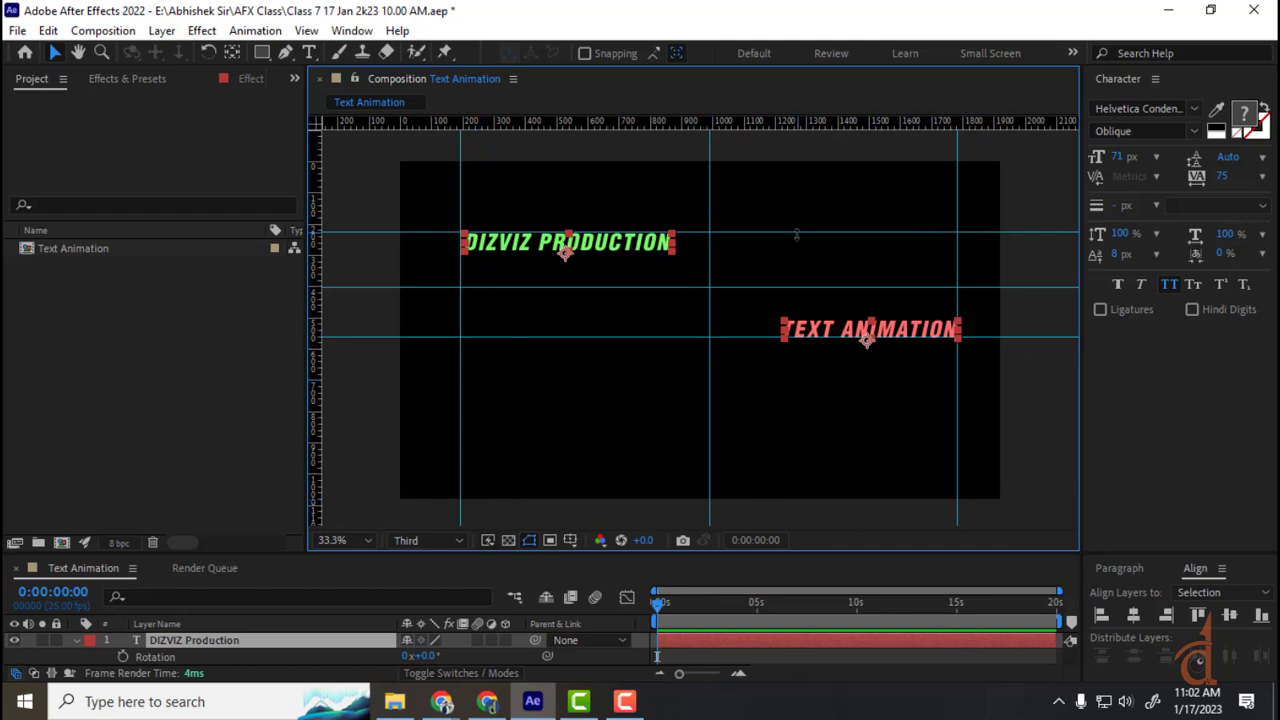
key("ctrl+r")
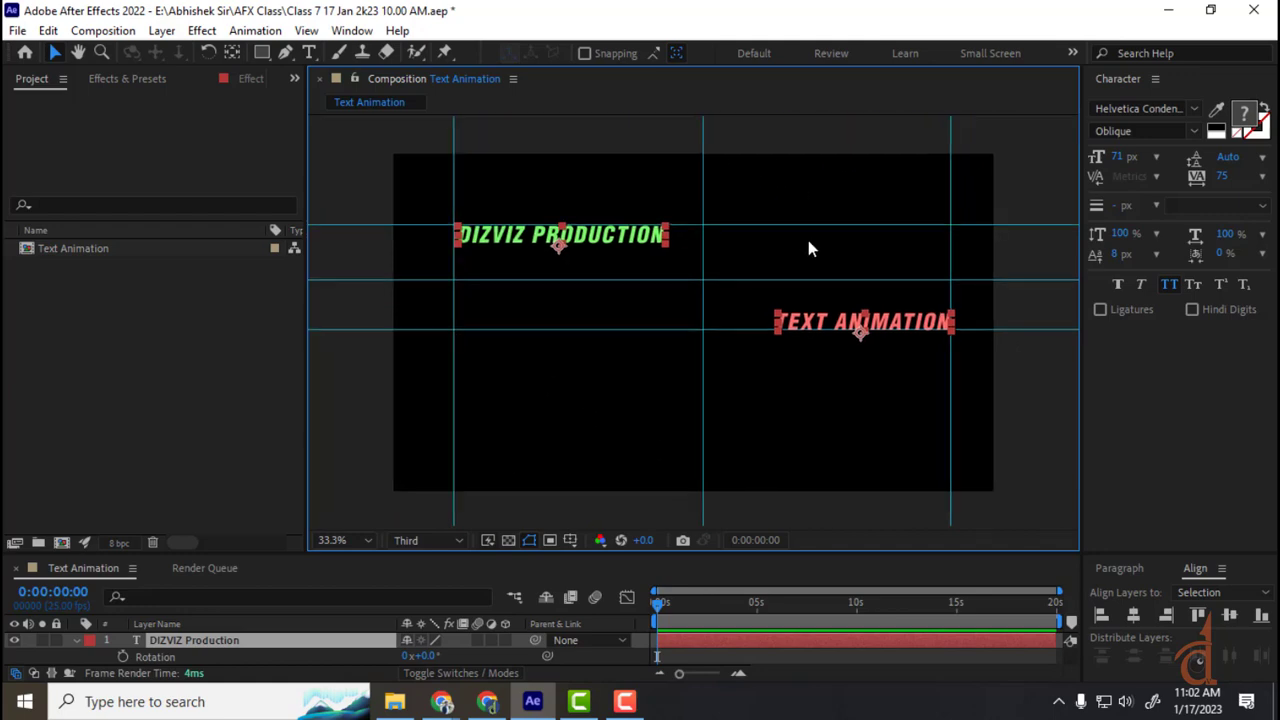
- Toggle the guides off and on several times, leaving them shown
left_click(308, 31)
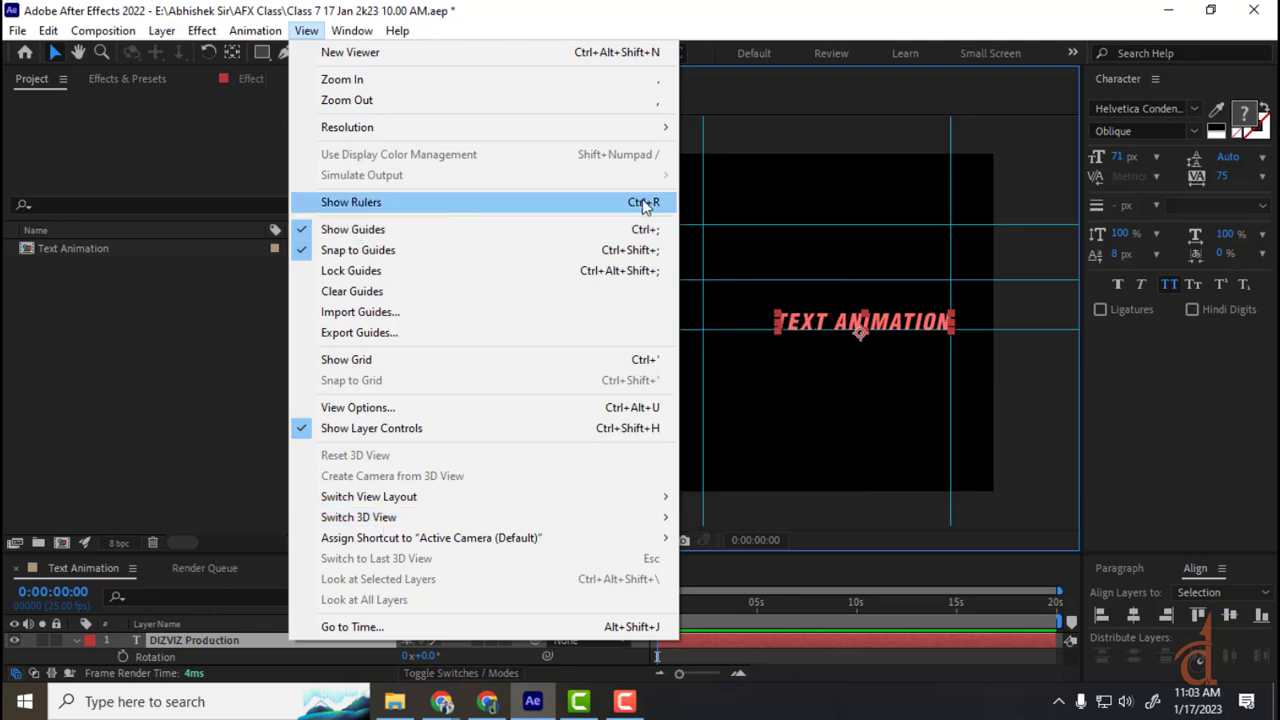
left_click(800, 10)
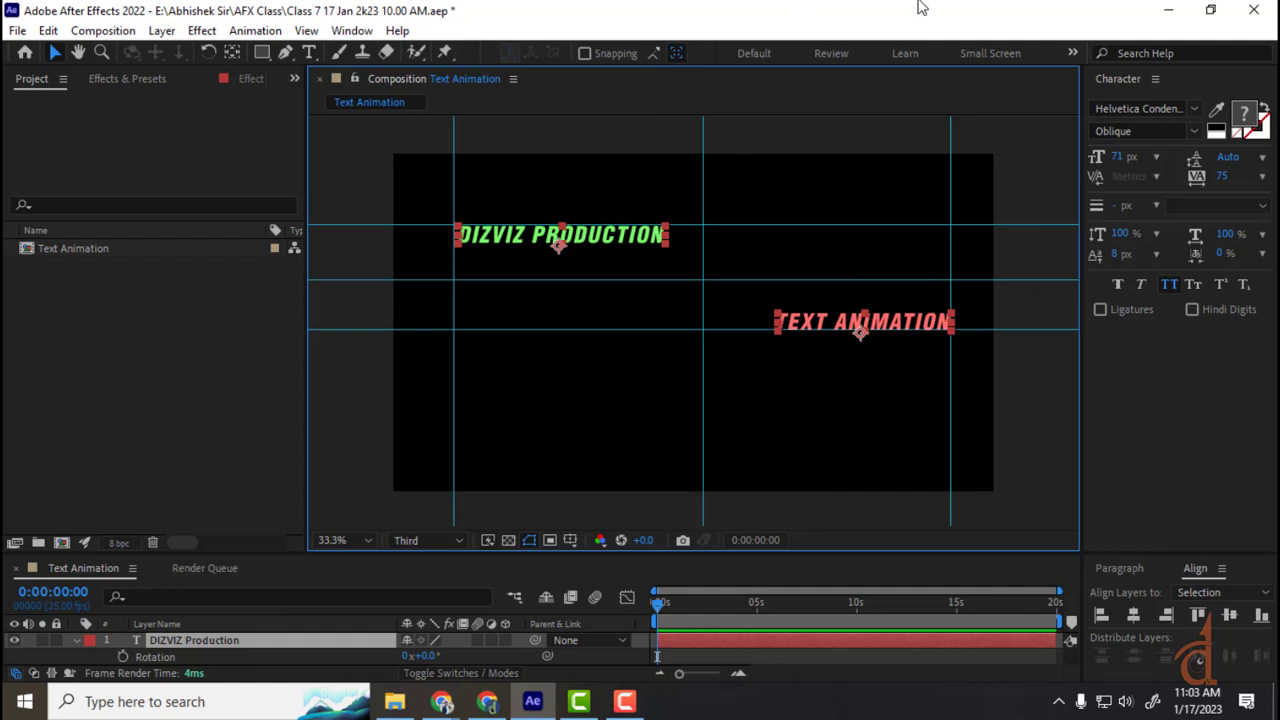
key("ctrl+semicolon")
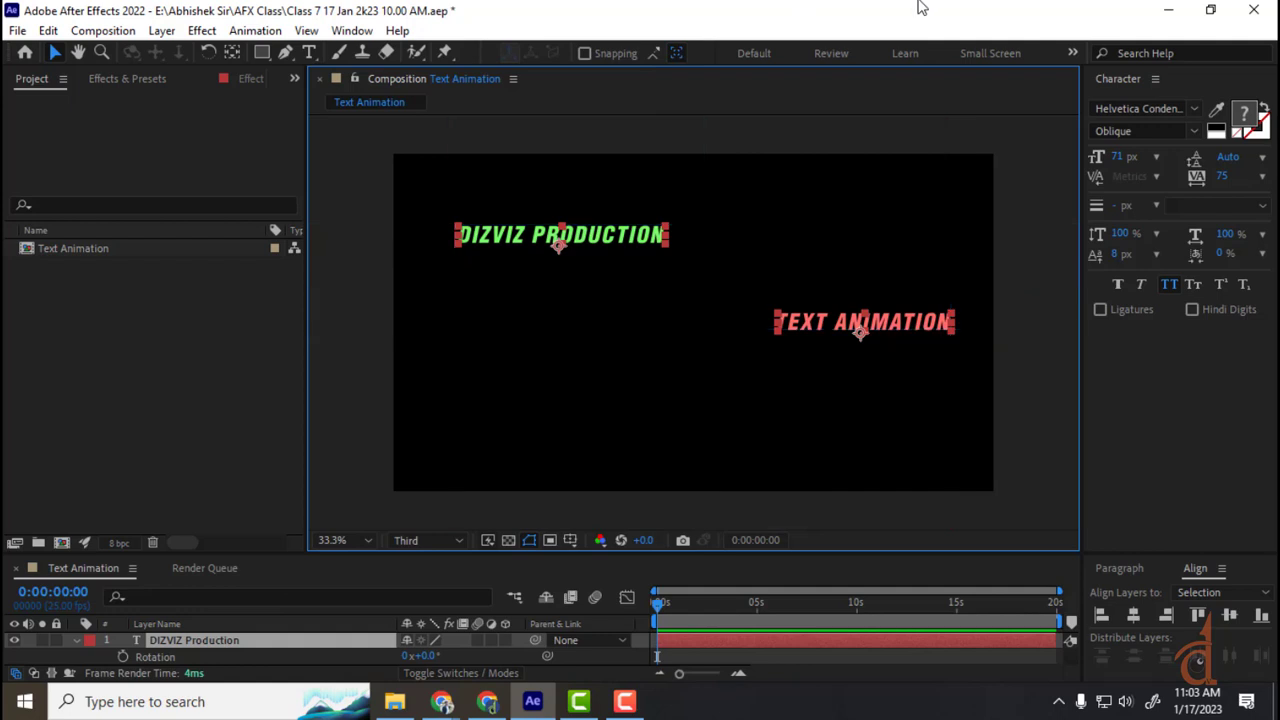
key("ctrl+semicolon")
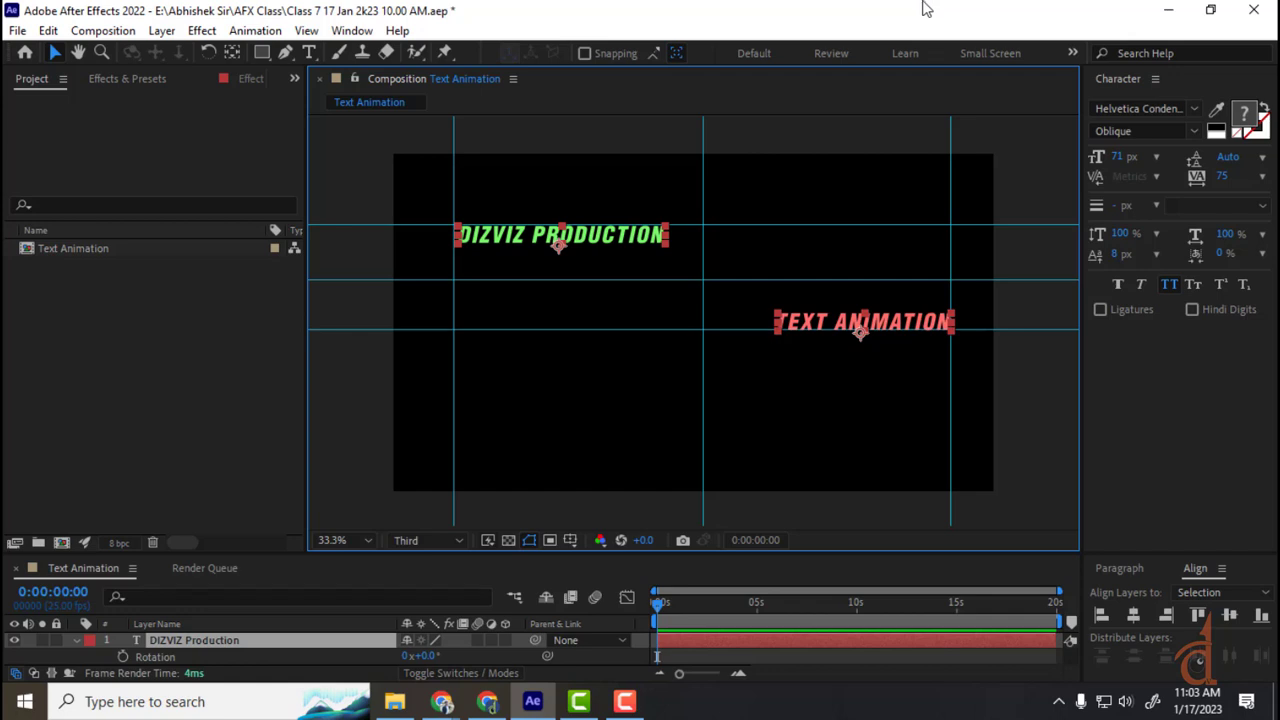
key("ctrl+semicolon")
key("ctrl+semicolon")
key("ctrl+semicolon")
key("ctrl+semicolon")
key("ctrl+semicolon")
key("ctrl+semicolon")
- Show the grid over the composition, remove the two middle guides, and hide the grid again
left_click(318, 31)
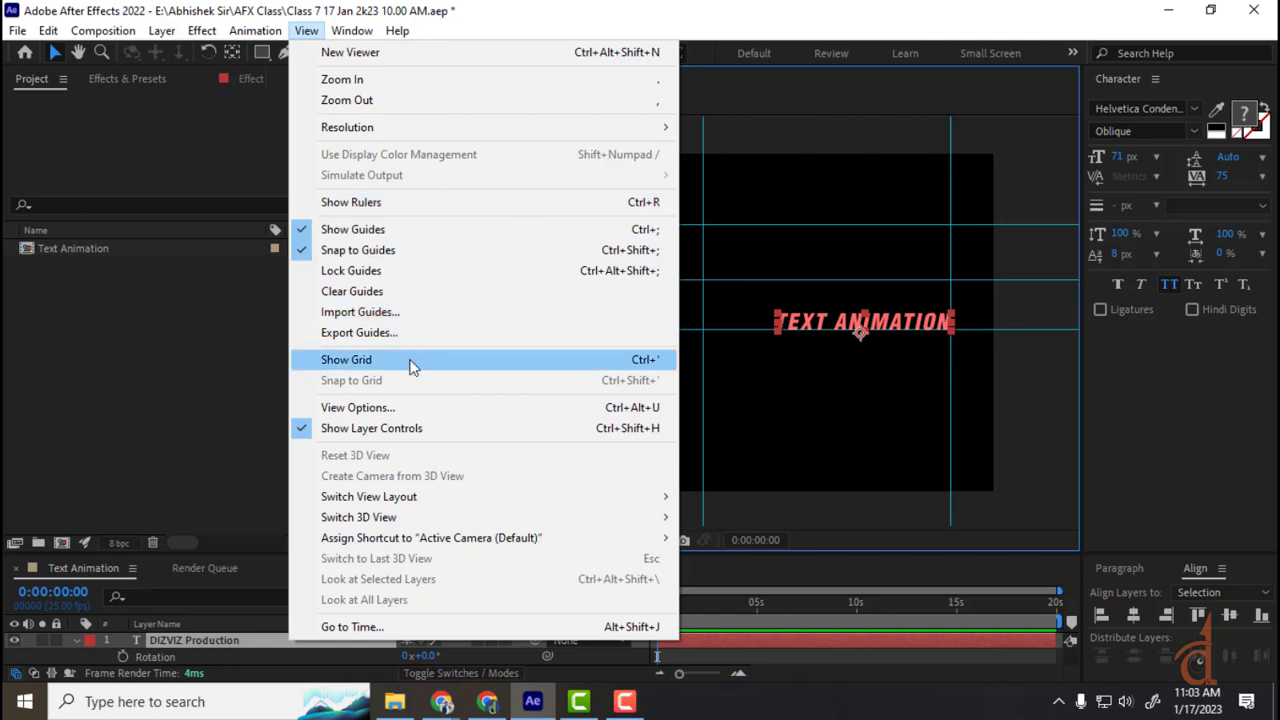
left_click(355, 360)
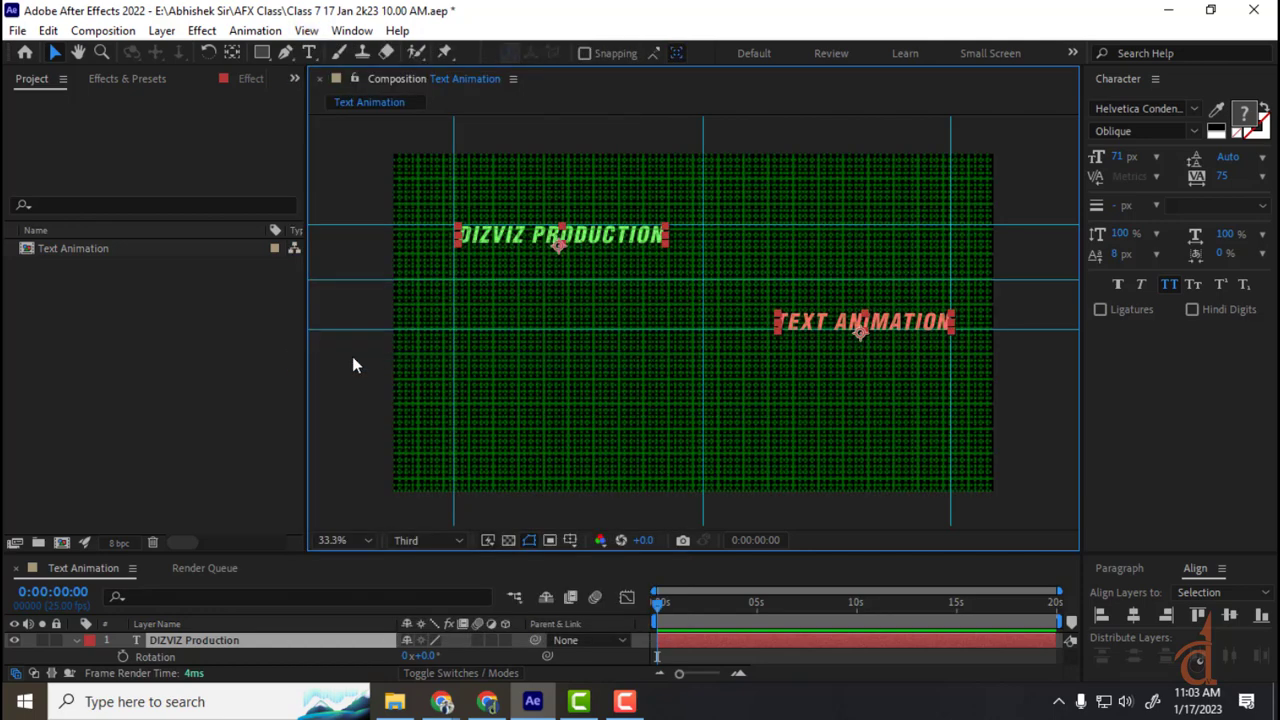
left_click(789, 145)
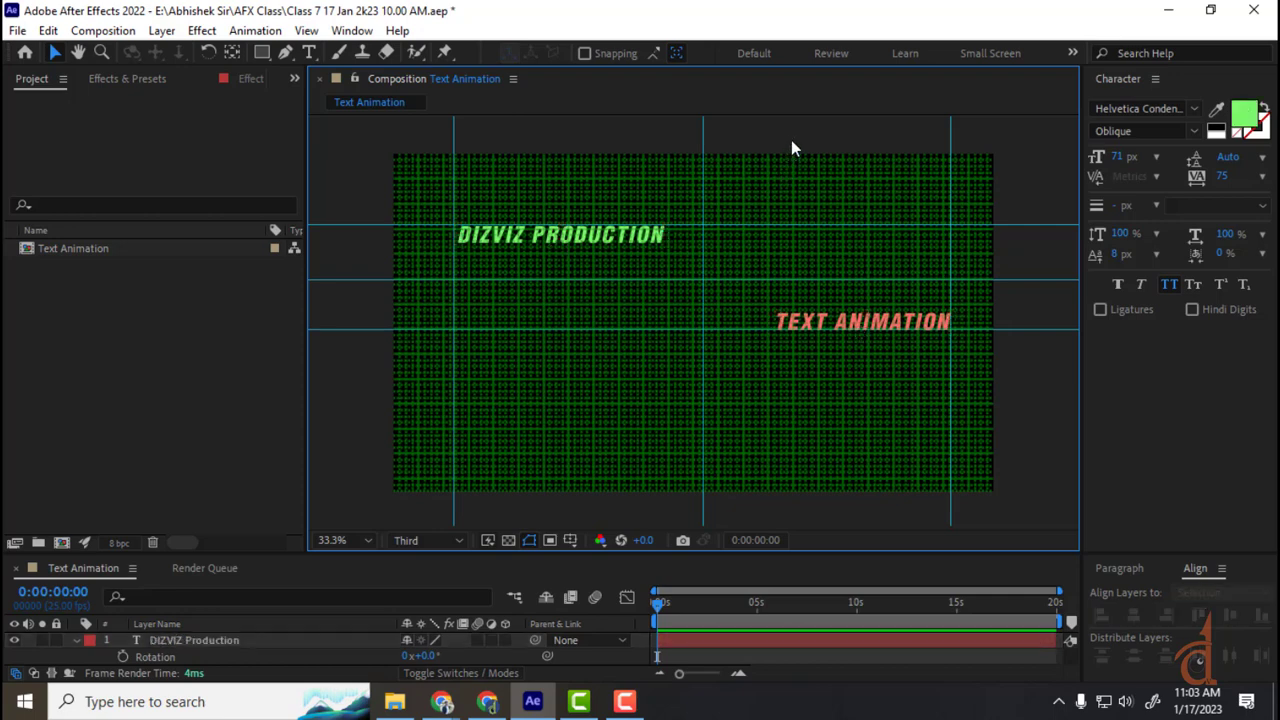
key("ctrl+a")
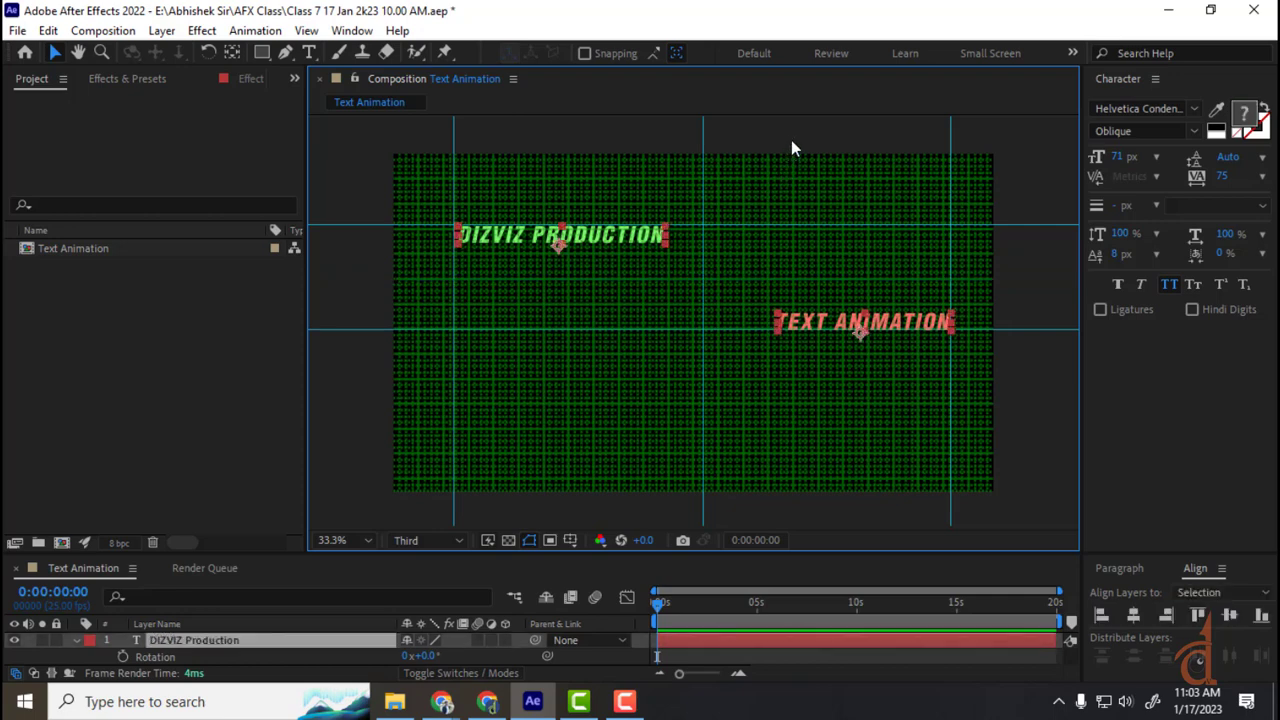
left_click(306, 30)
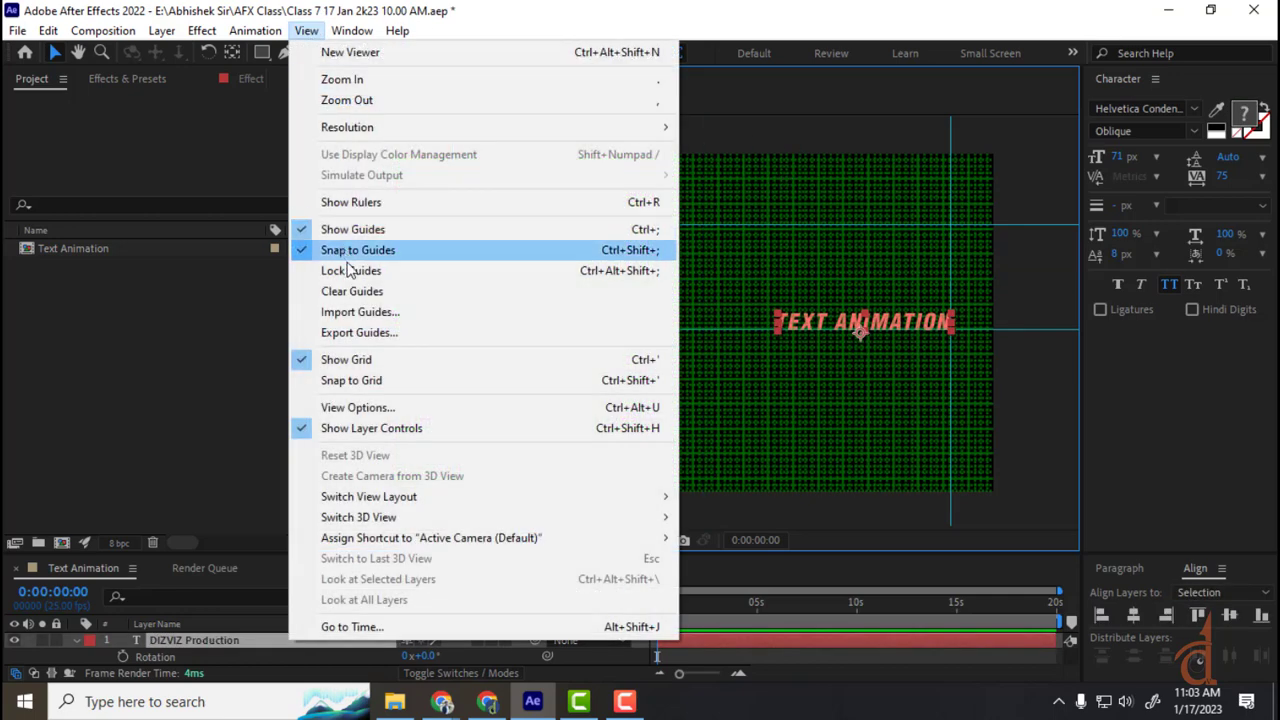
left_click(357, 366)
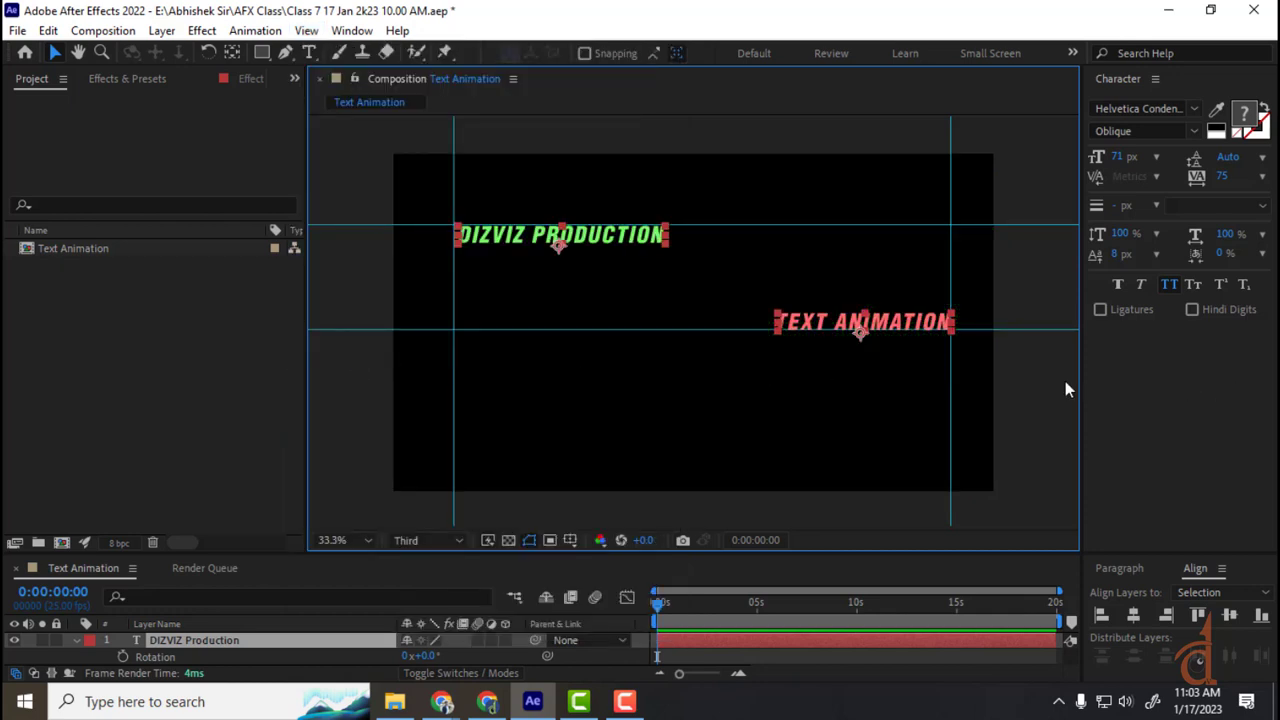
- Enlarge the timeline, move the DIZVIZ Production layer below Text Animation, and save the project
left_click(1005, 372)
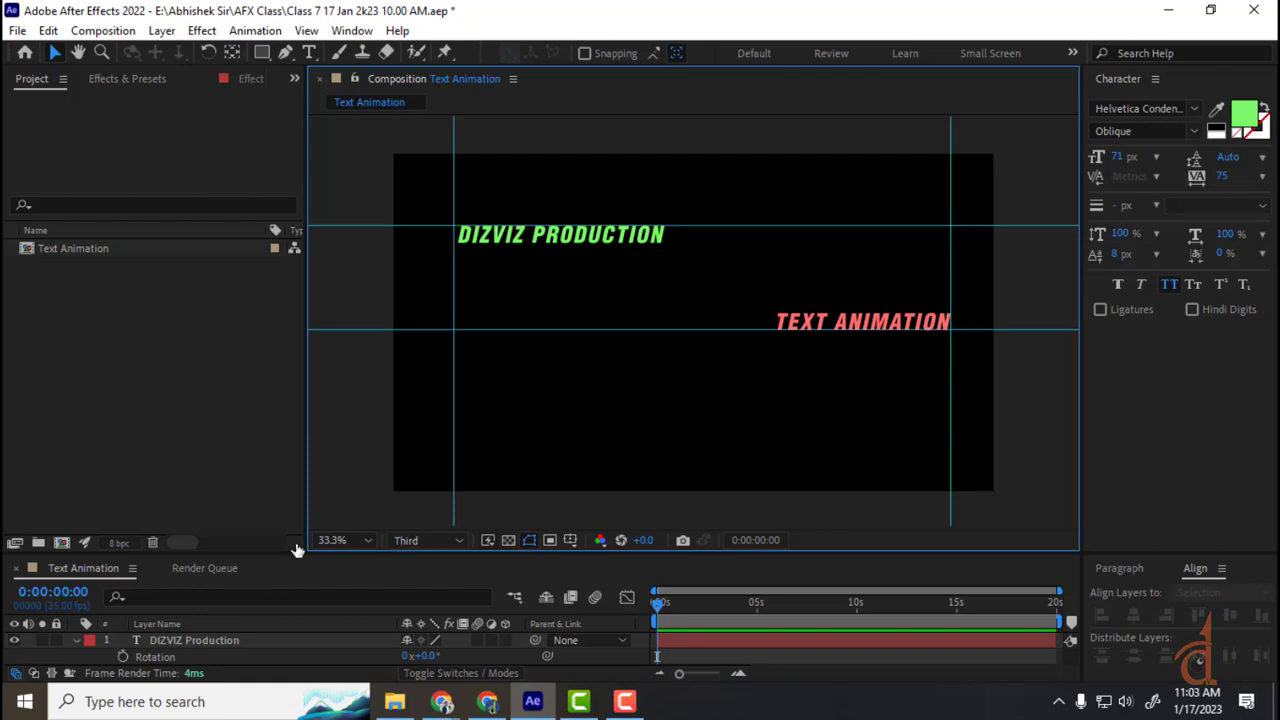
left_click_drag(294, 553, 294, 463)
left_click(309, 626)
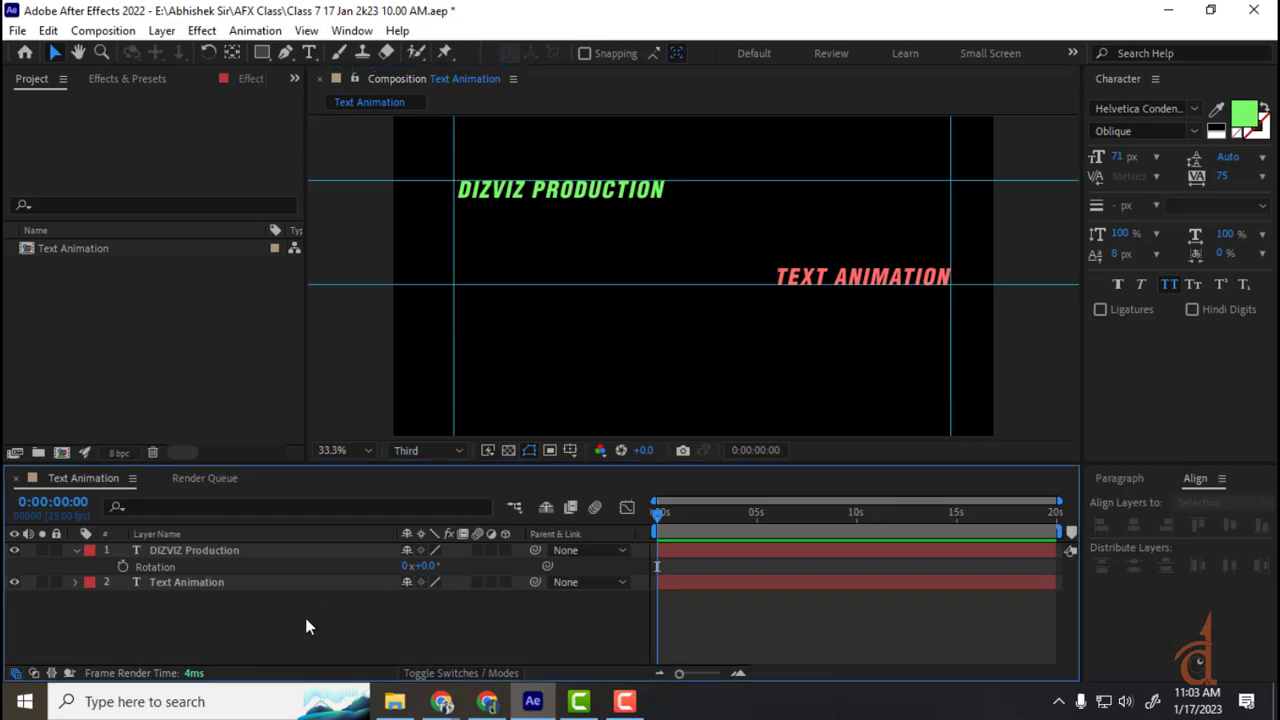
key("ctrl+s")
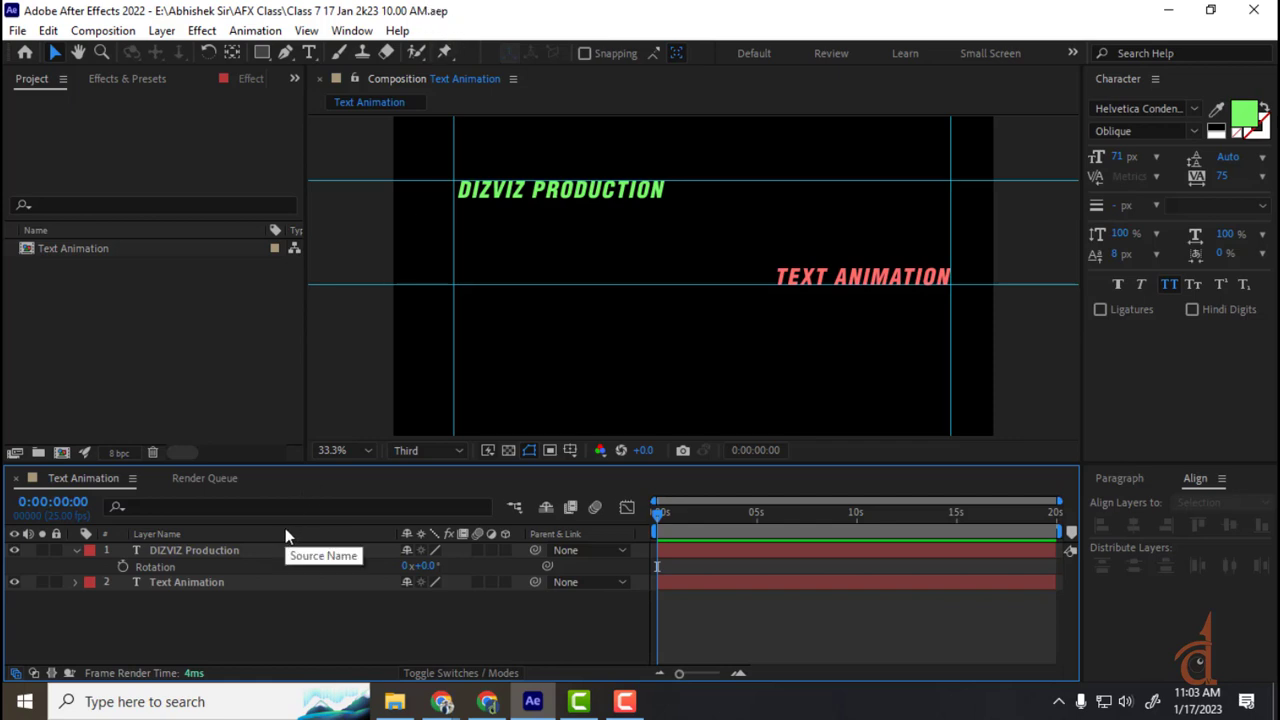
left_click_drag(211, 550, 207, 607)
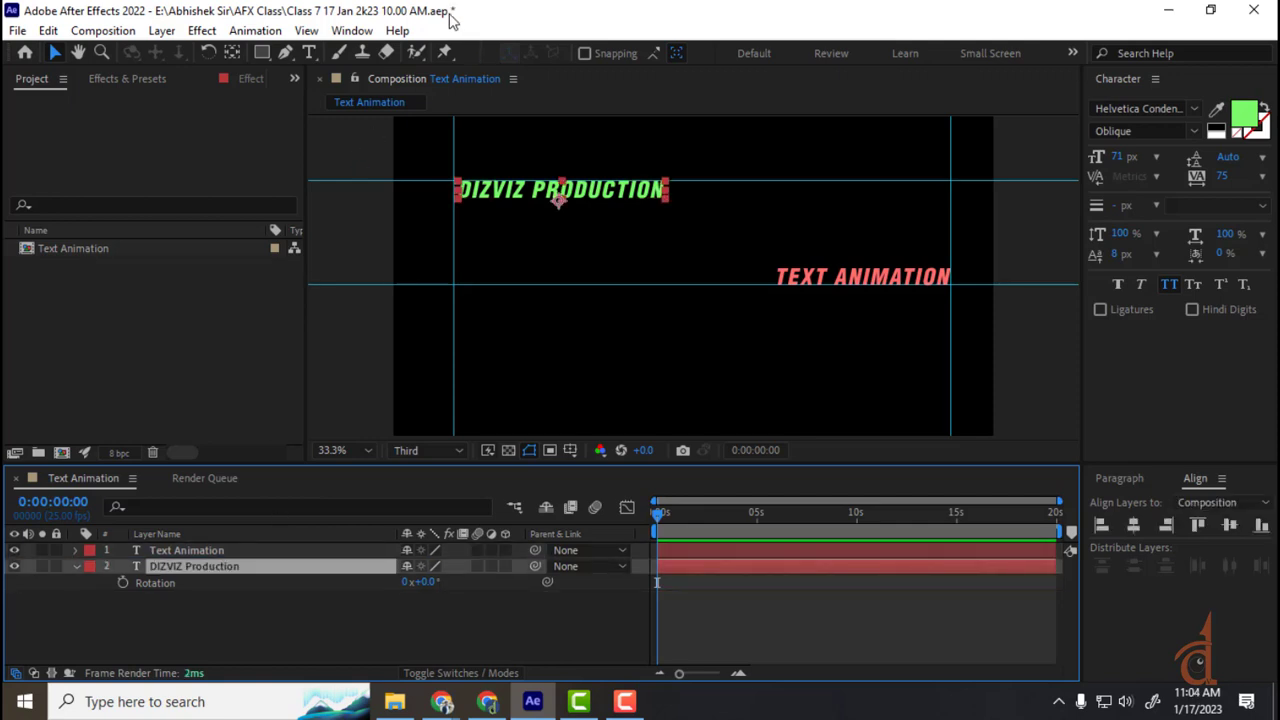
key("ctrl+s")
left_click(408, 618)
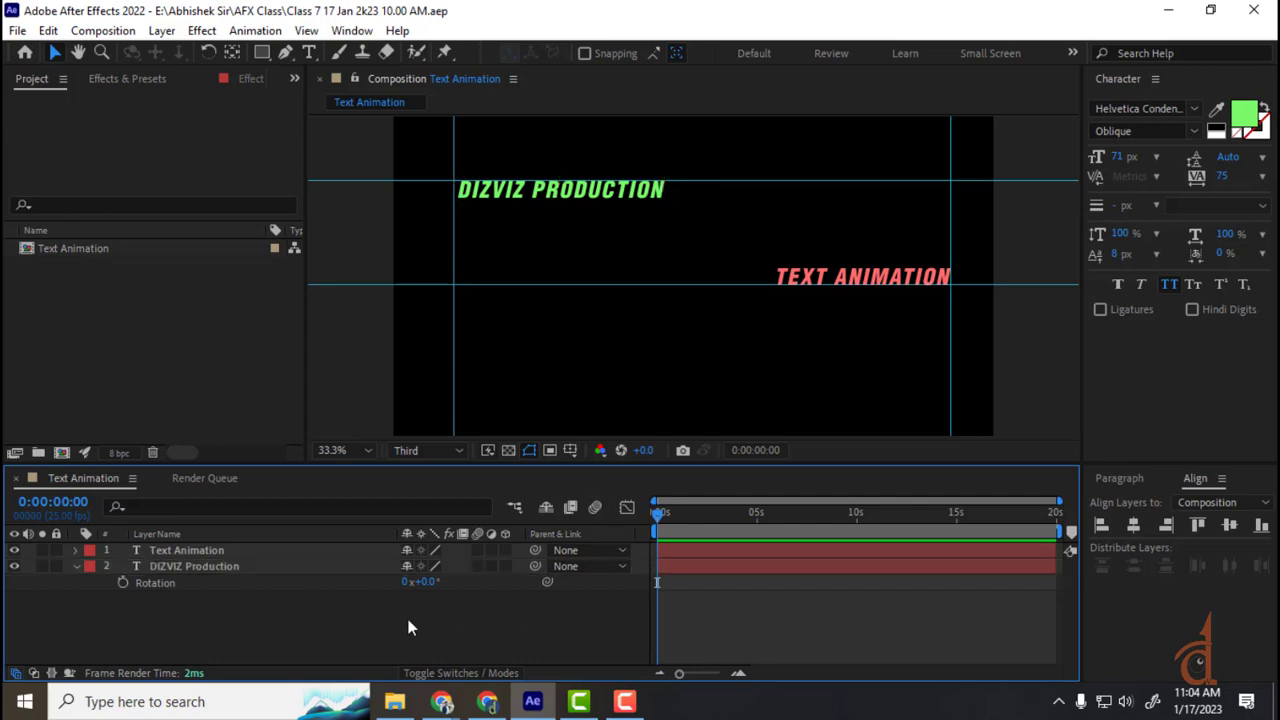
- Collapse the DIZVIZ Production layer's properties and show the paragraph settings for its text
left_click(76, 566)
left_click(551, 194)
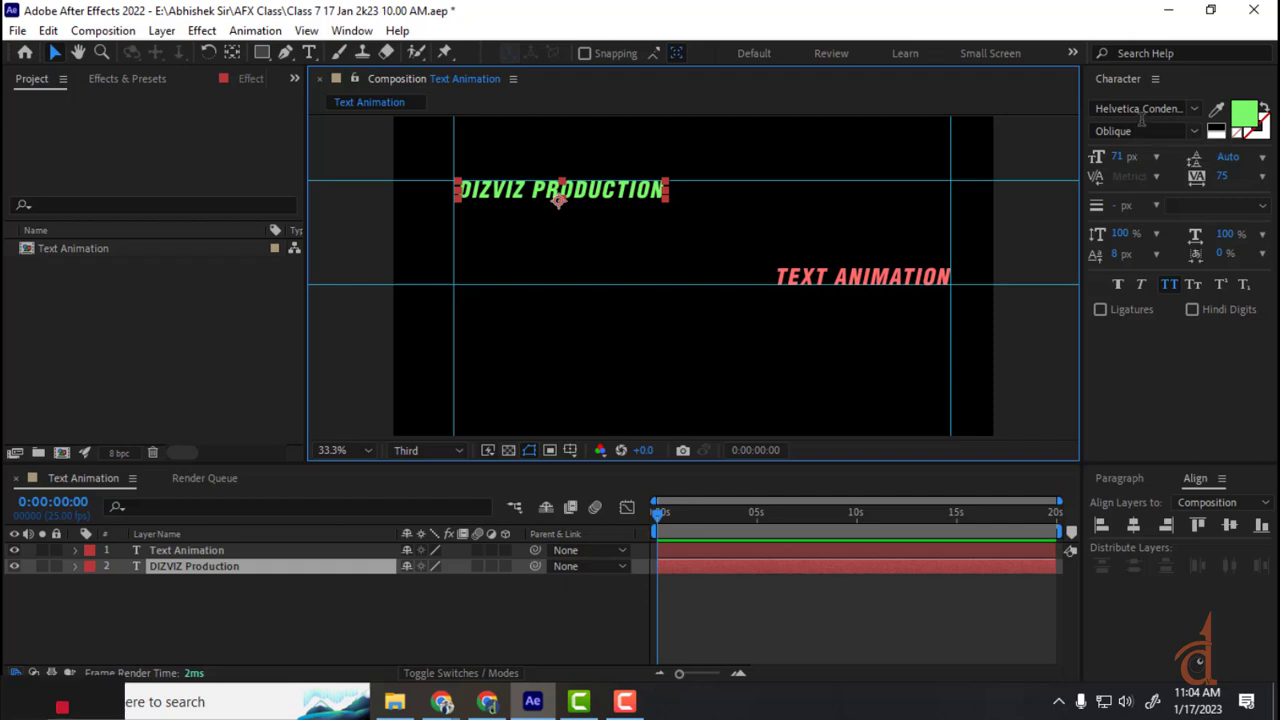
left_click(1124, 484)
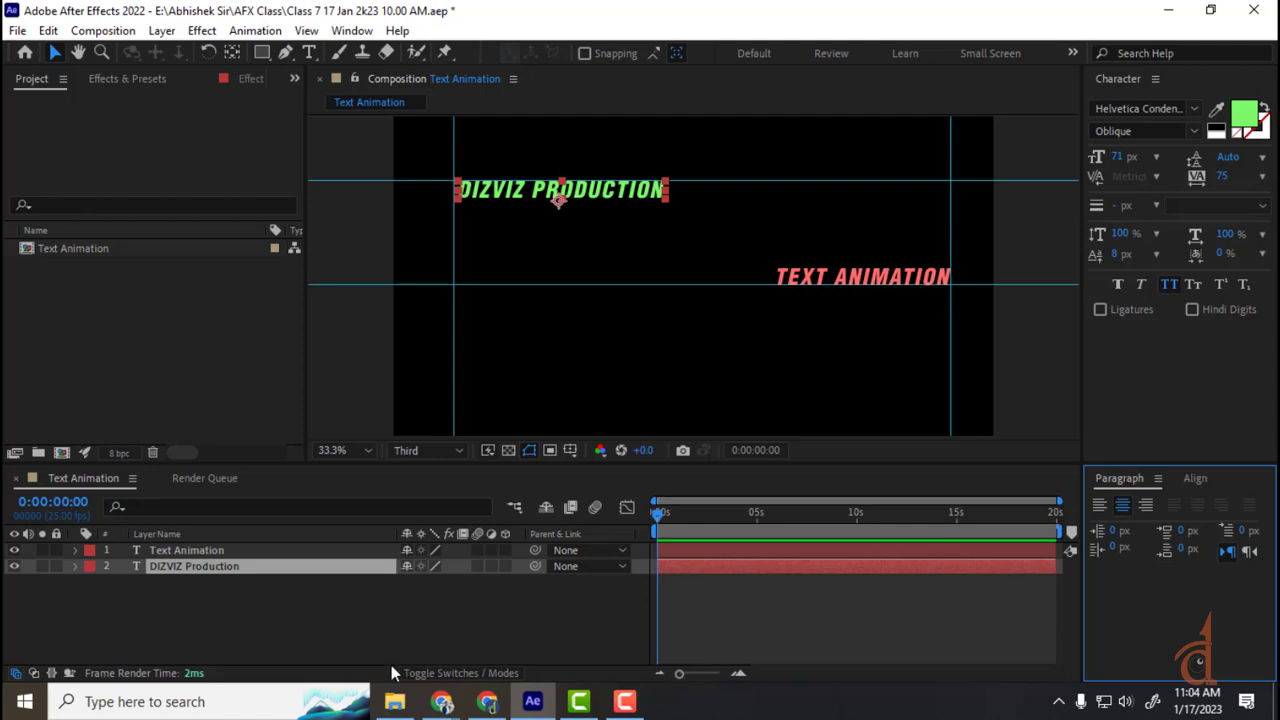
- Open Word and create a document from the modern chronological resume template
left_click(158, 704)
type("word")
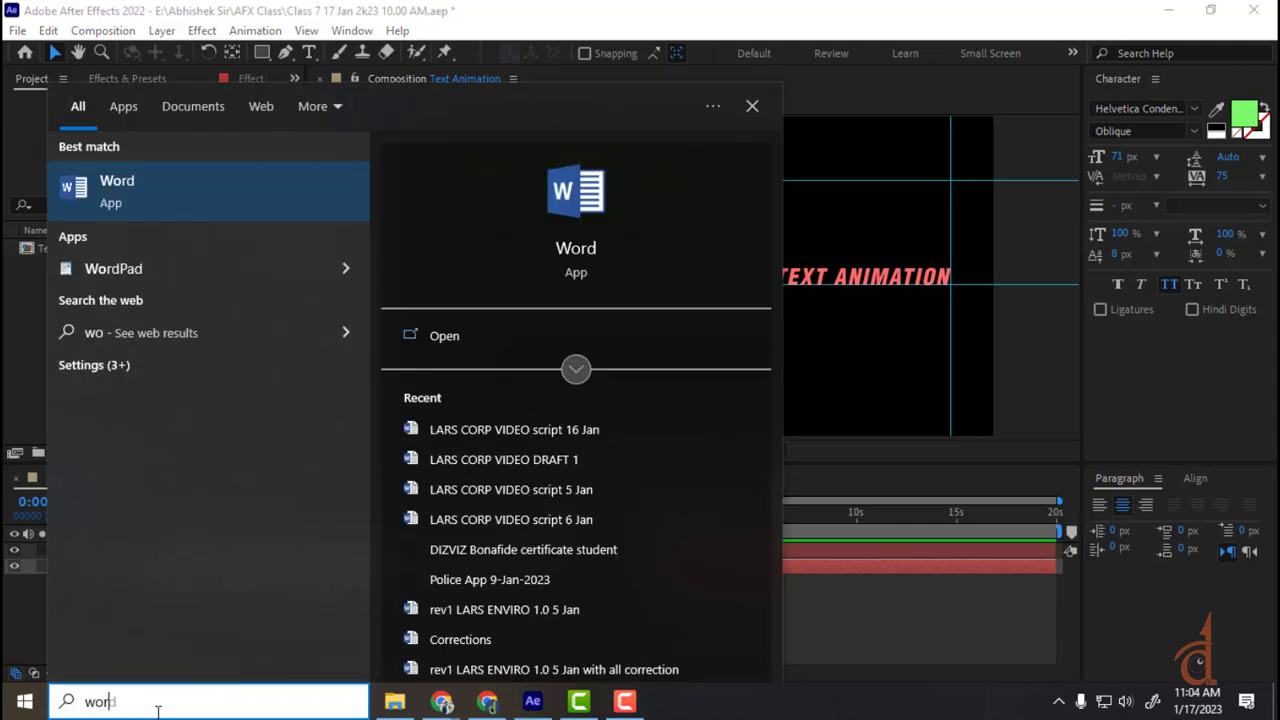
key("Return")
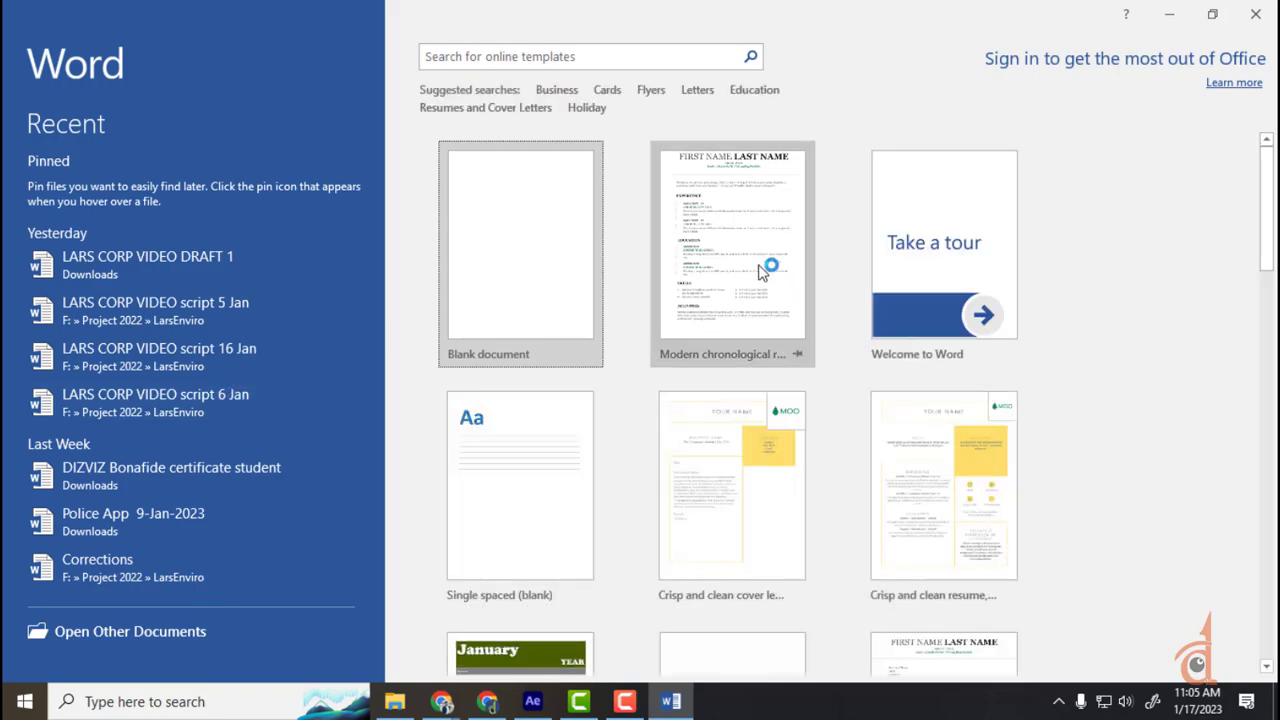
double_click(758, 258)
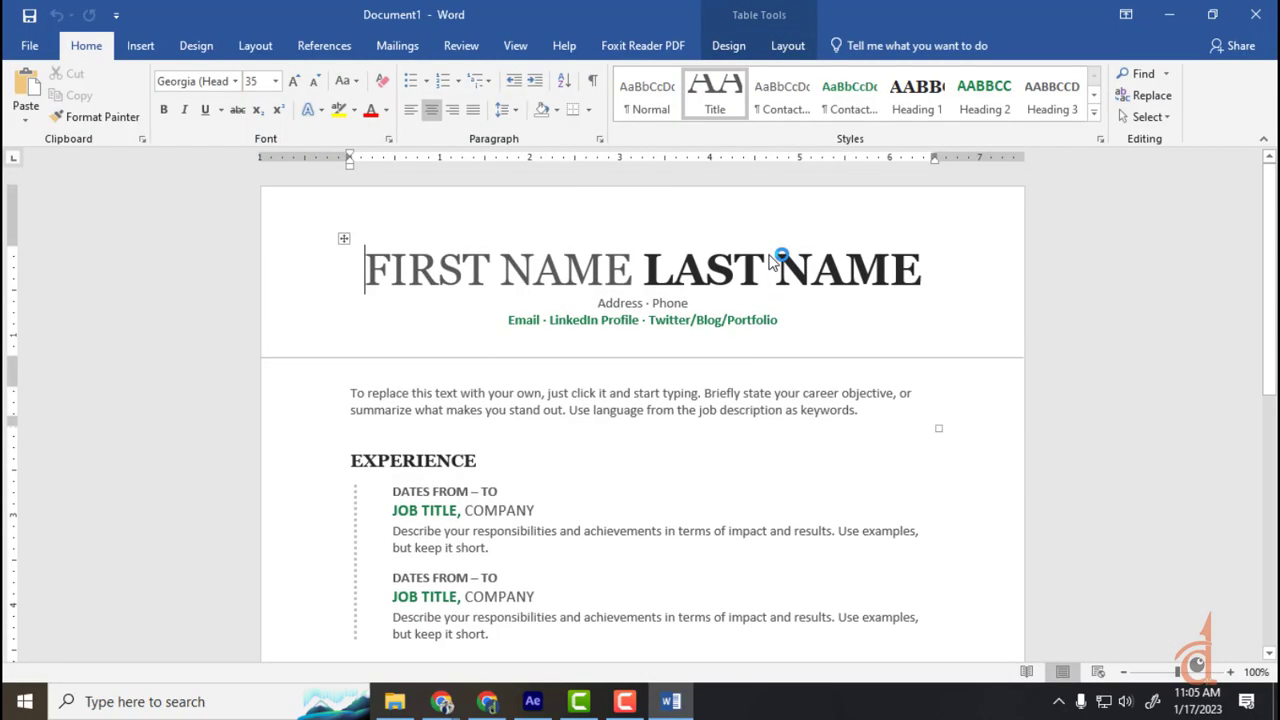
- Apply right, centre and justified alignment in turn to the resume's introductory paragraph, then return to After Effects
scroll(337, 323, "down", 3)
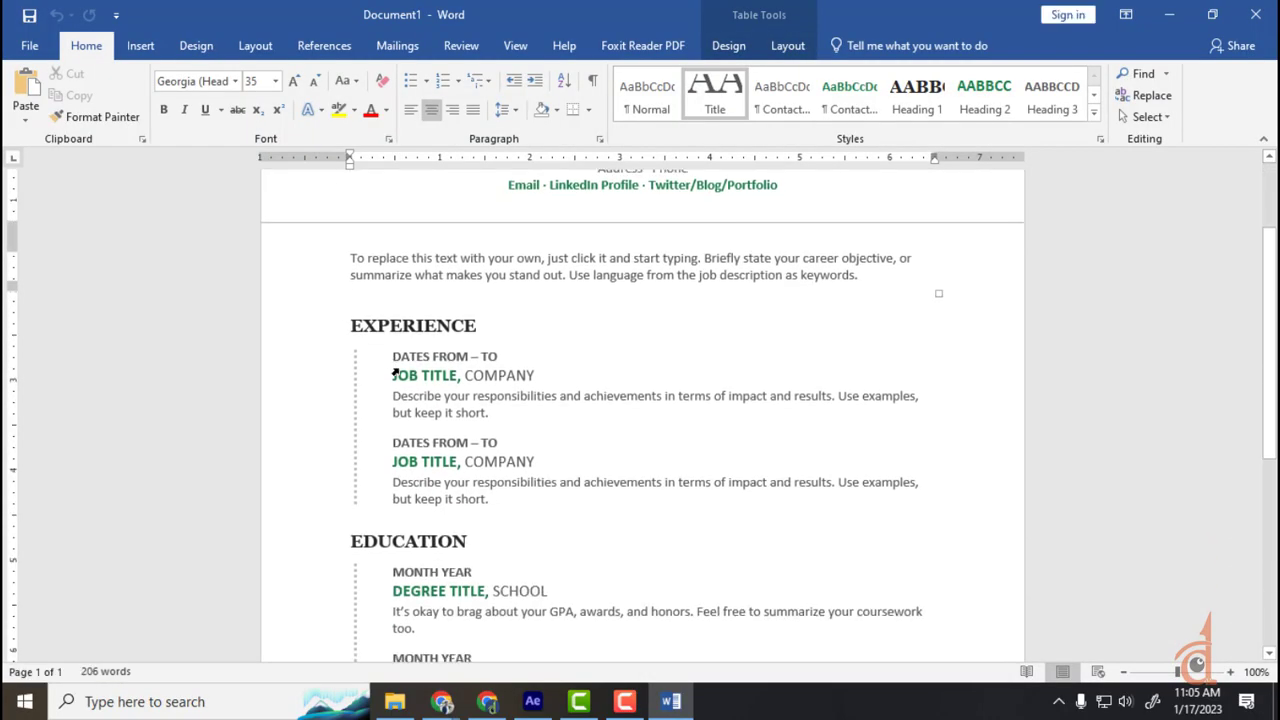
left_click(394, 374)
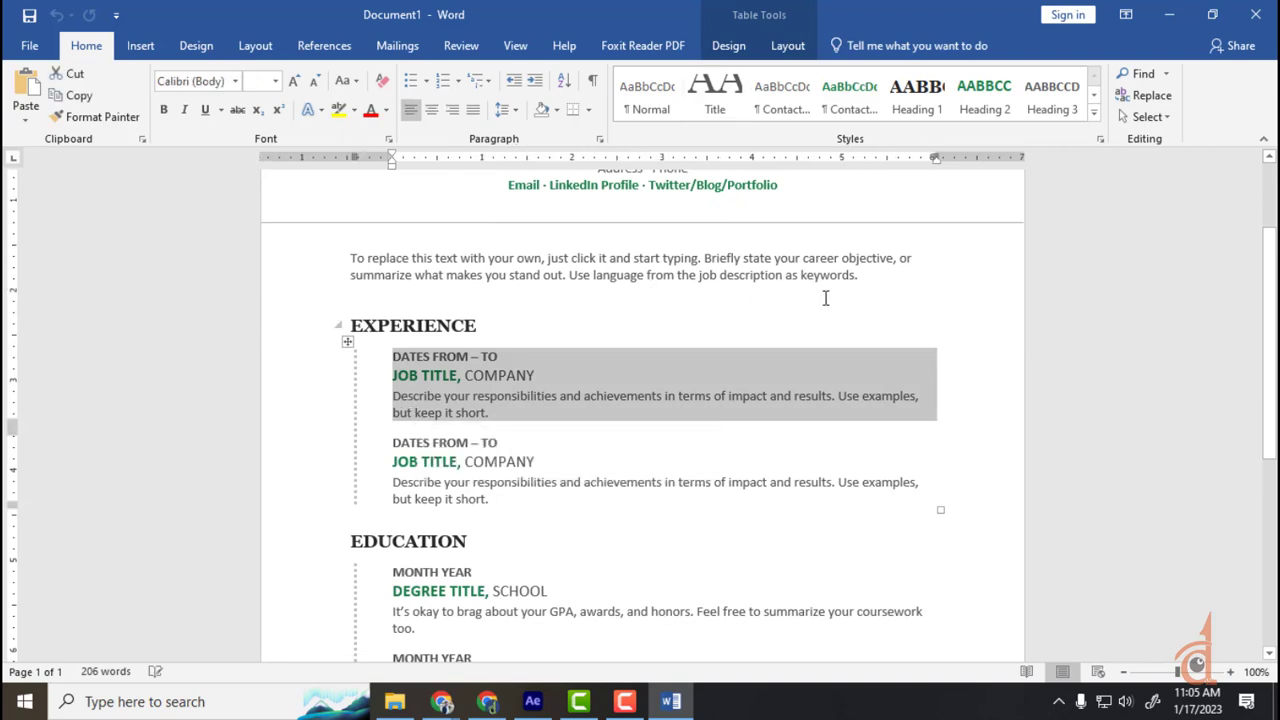
left_click(851, 277)
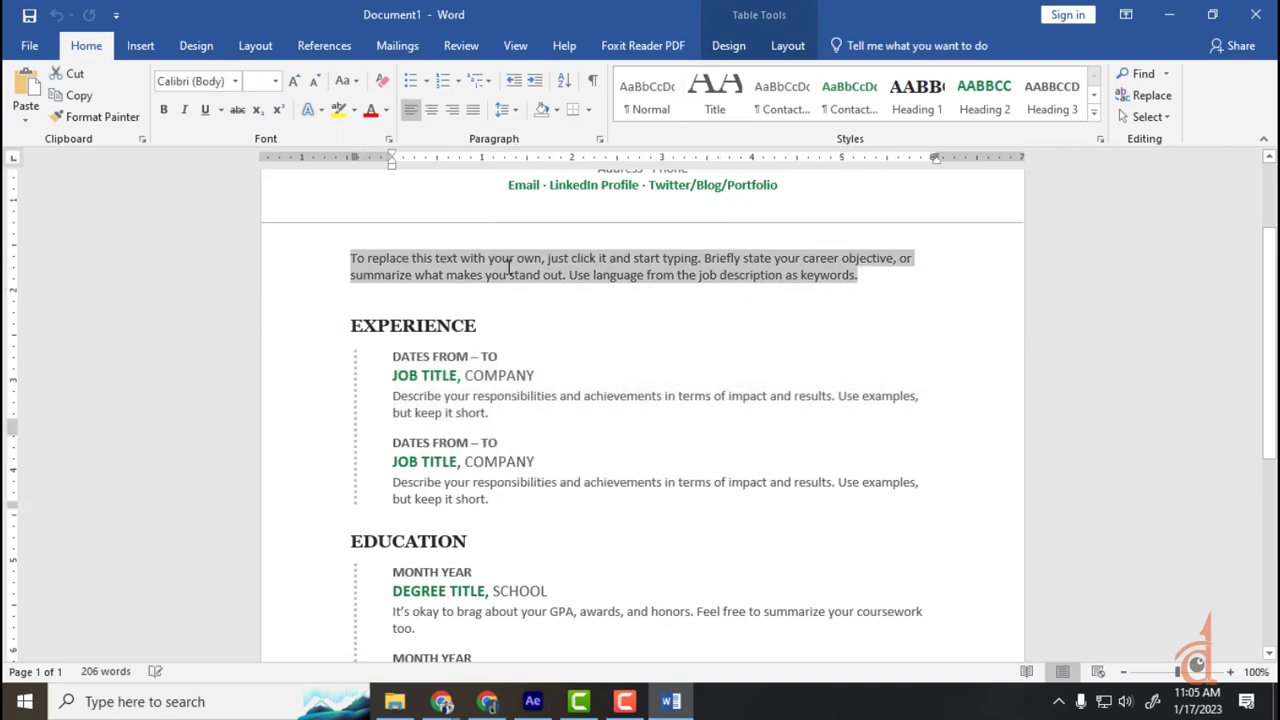
left_click(453, 113)
left_click(438, 110)
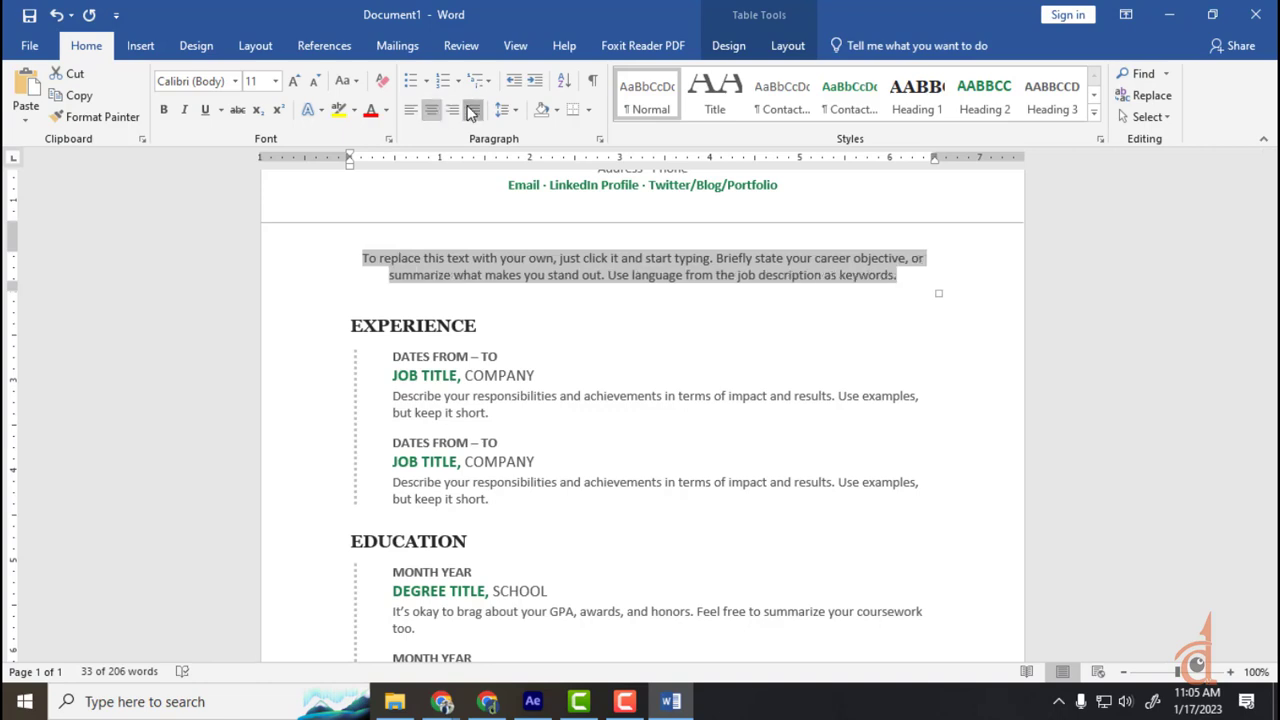
left_click(470, 111)
left_click(532, 701)
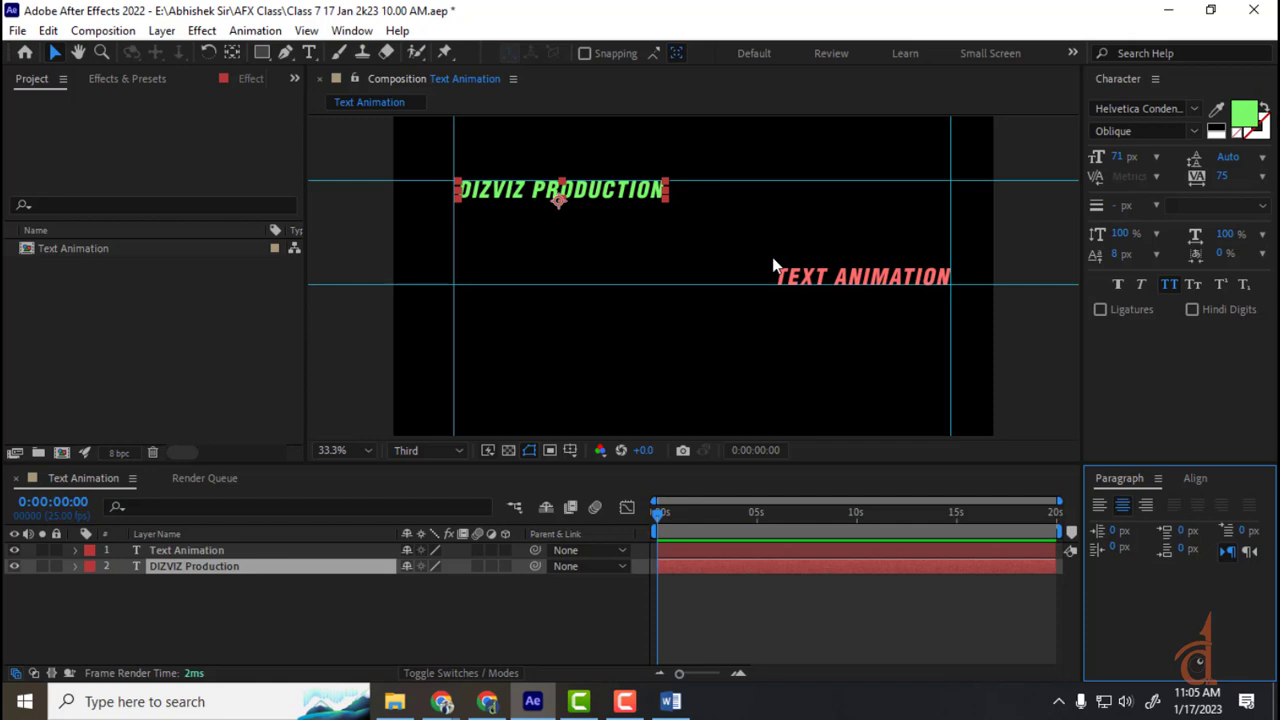
- Switch to Chrome and open youtube.com in the tab with the refrigerator ads search
mouse_move(441, 701)
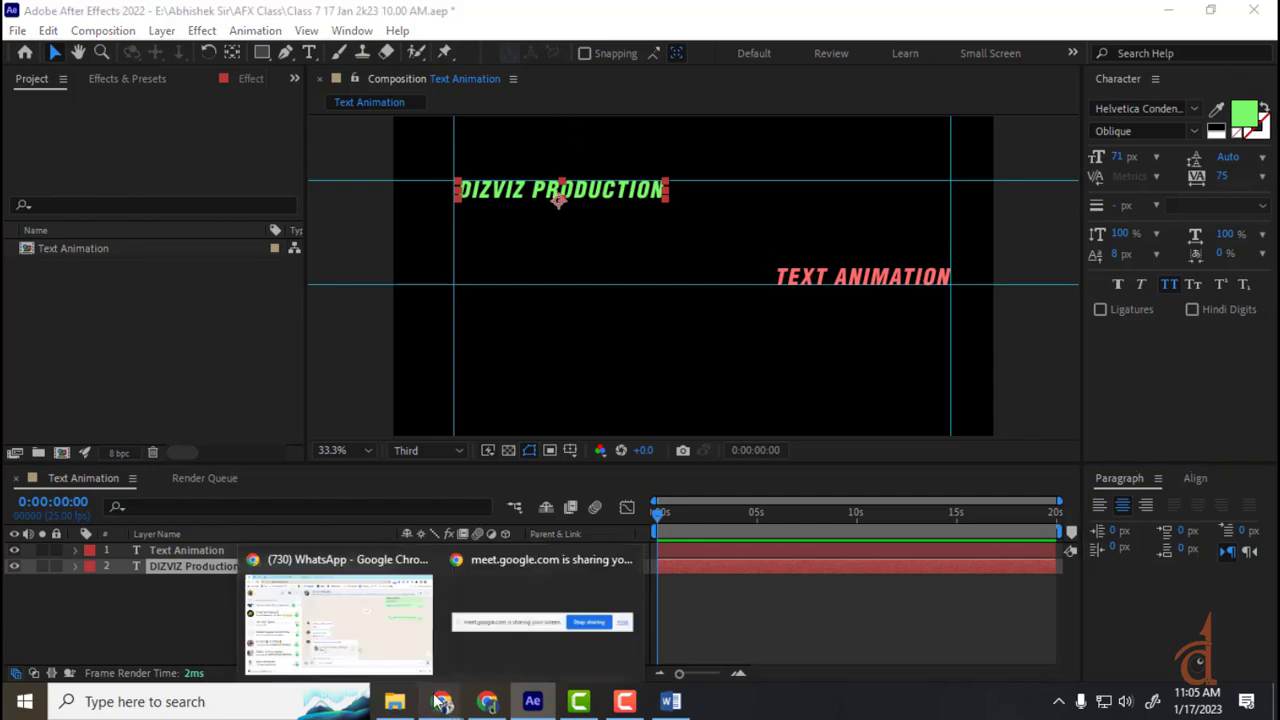
left_click(370, 633)
left_click(518, 16)
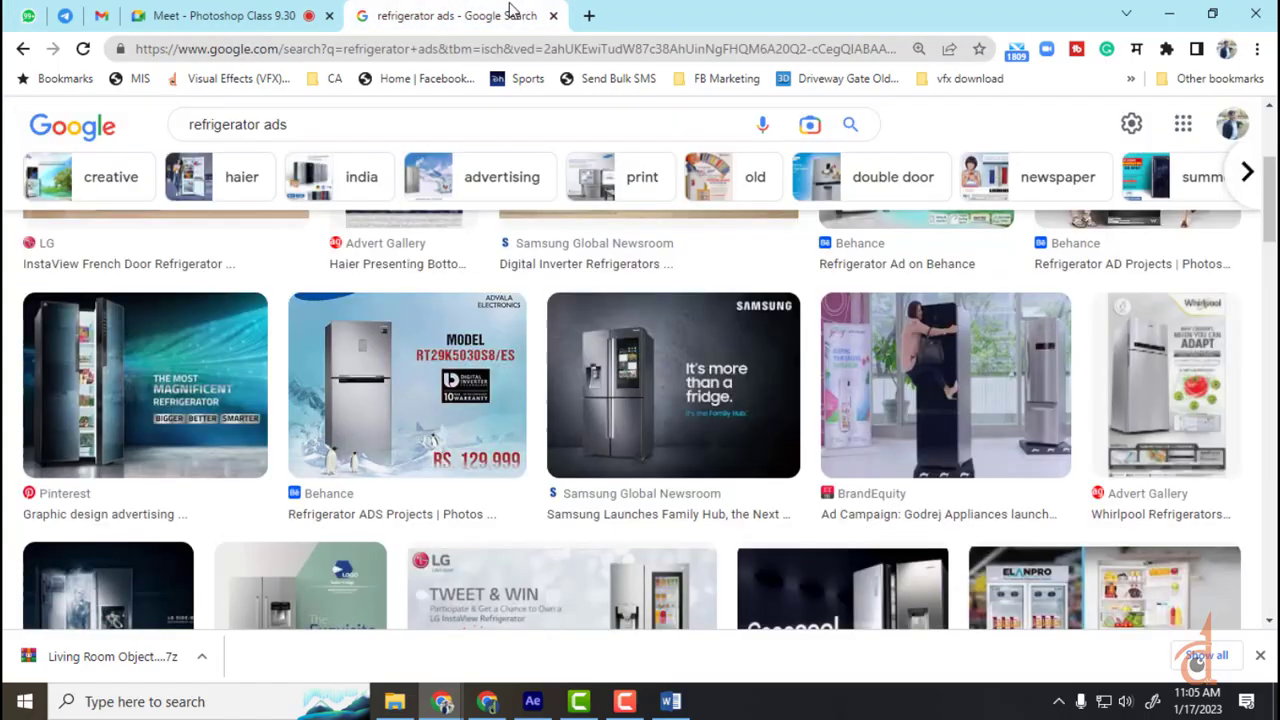
left_click(403, 50)
type("youtube.com")
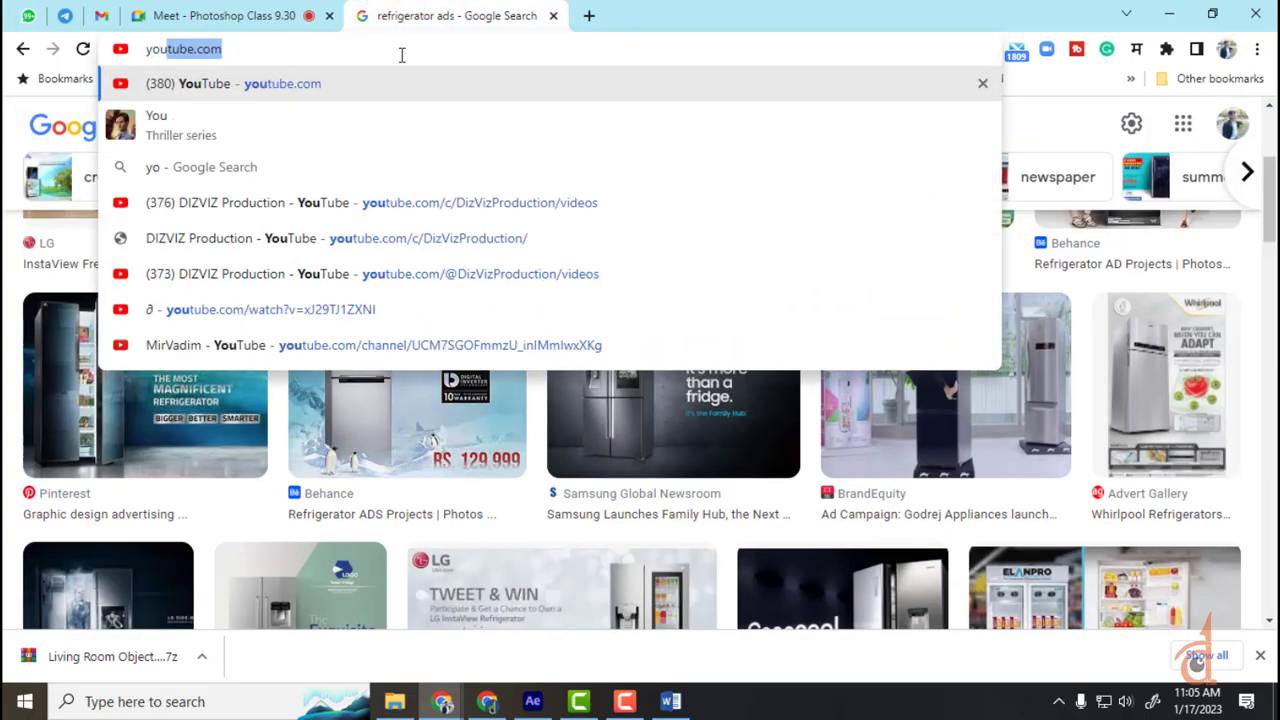
key("Return")
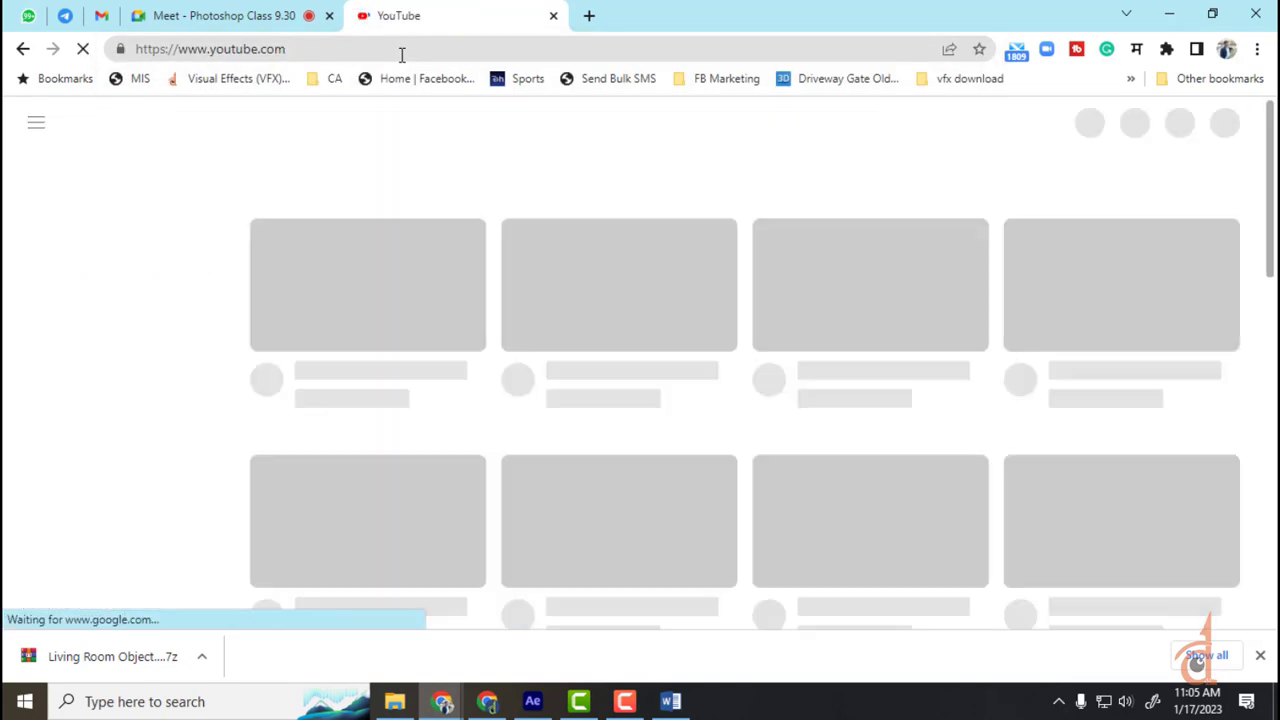
- Search YouTube for "shmoop"
left_click(459, 121)
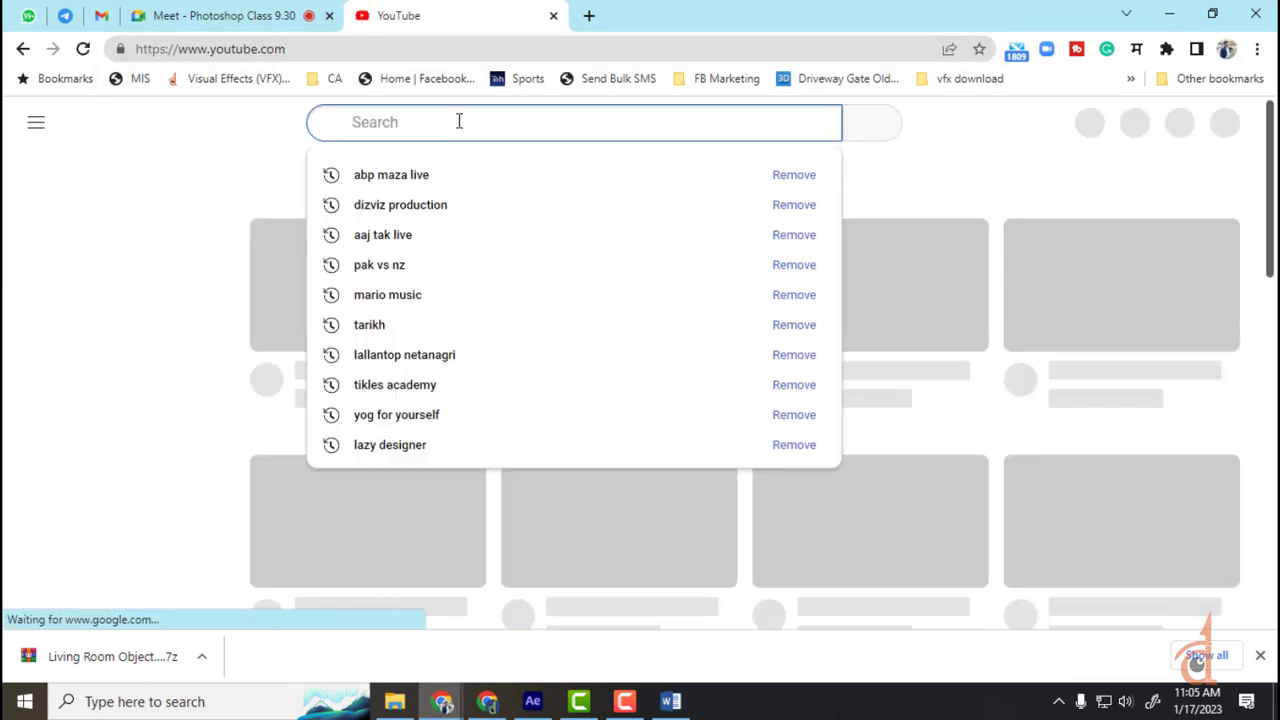
type("shmoop")
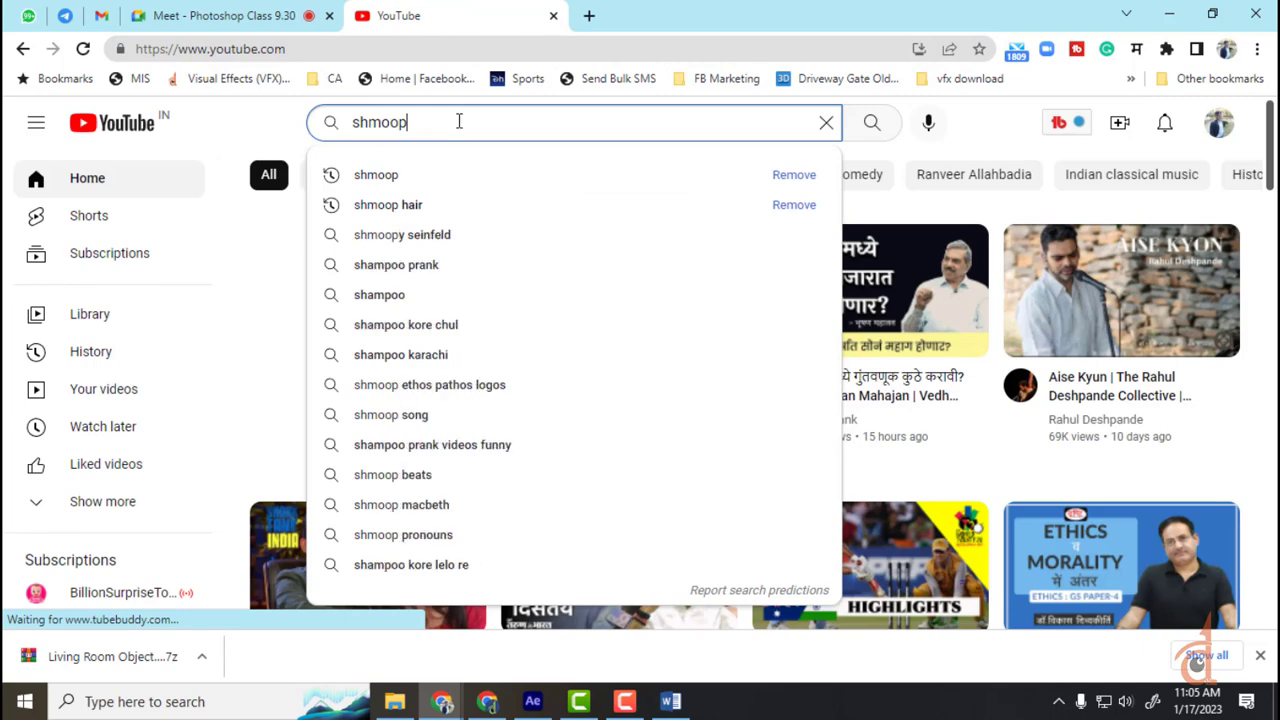
left_click(415, 178)
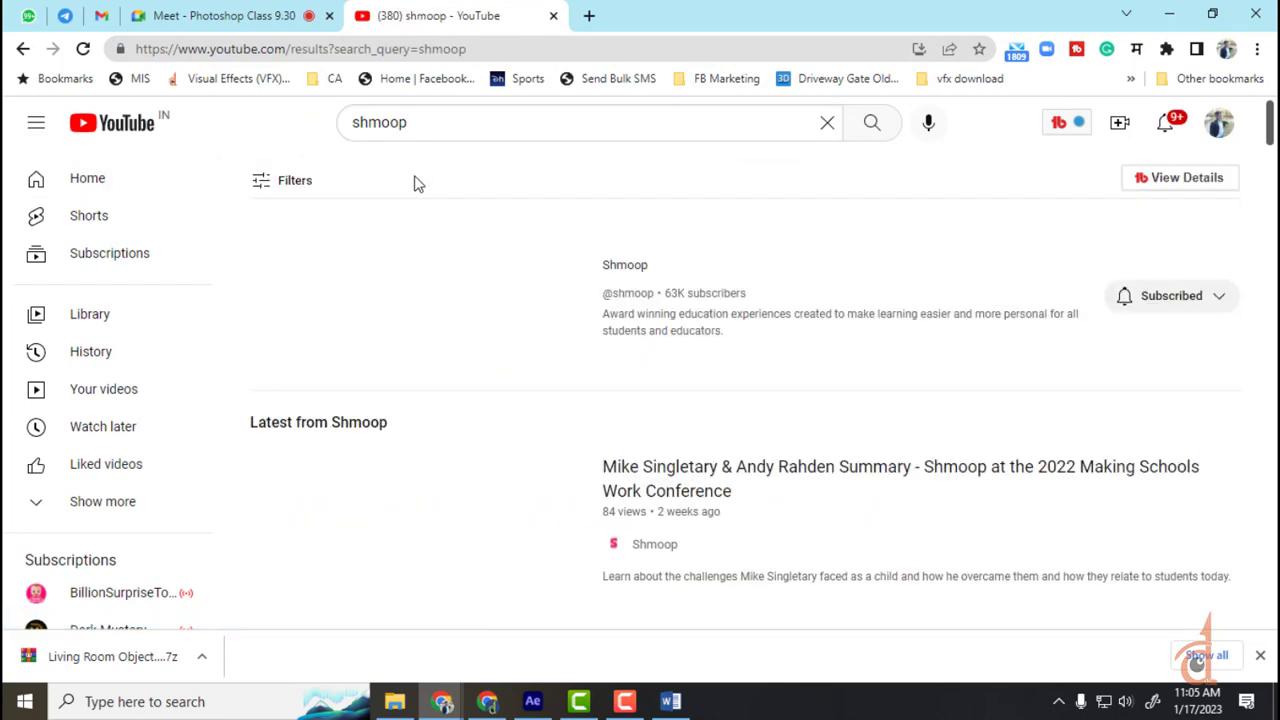
- Open the Shmoop channel's videos and look through the recently uploaded ones
left_click(564, 262)
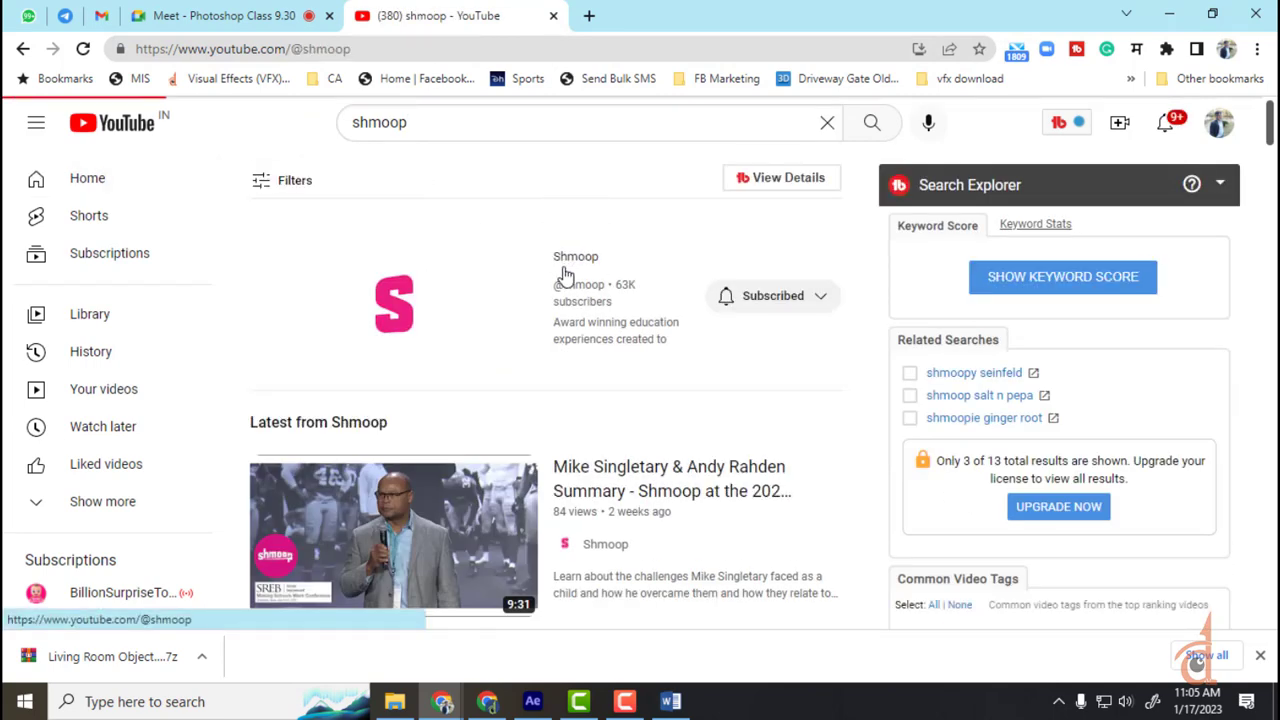
left_click(376, 436)
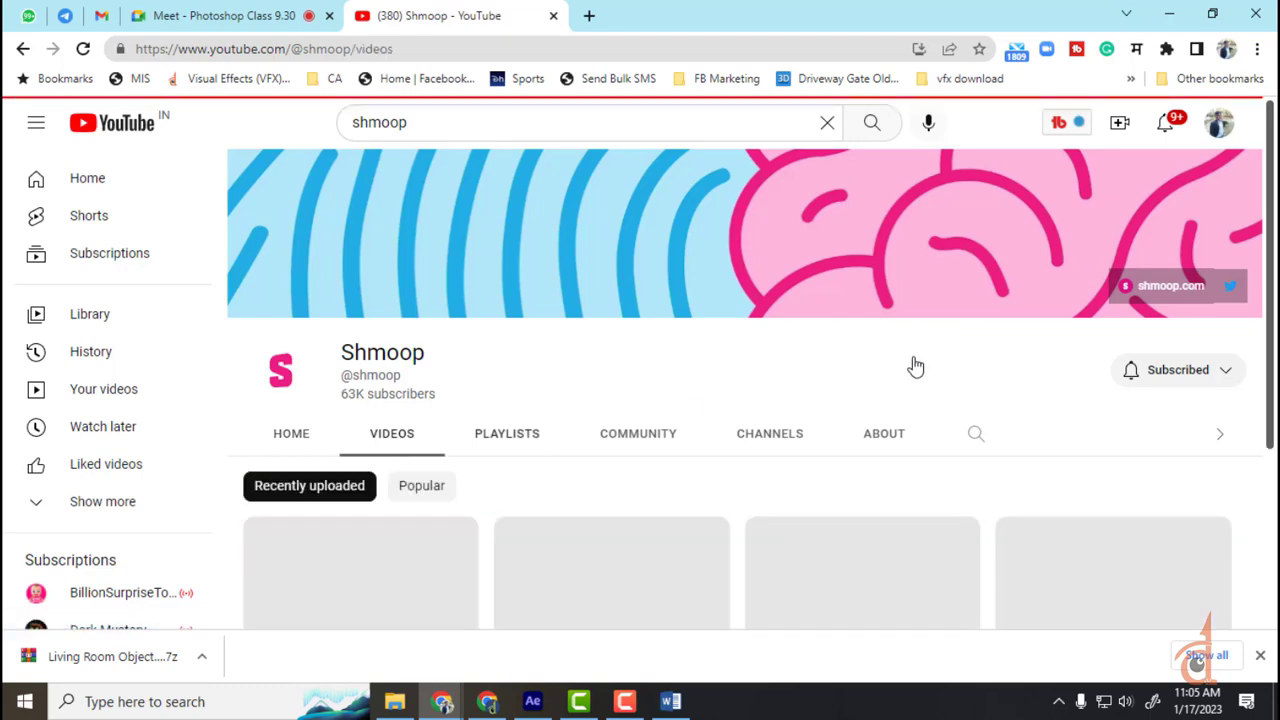
scroll(913, 358, "down", 3)
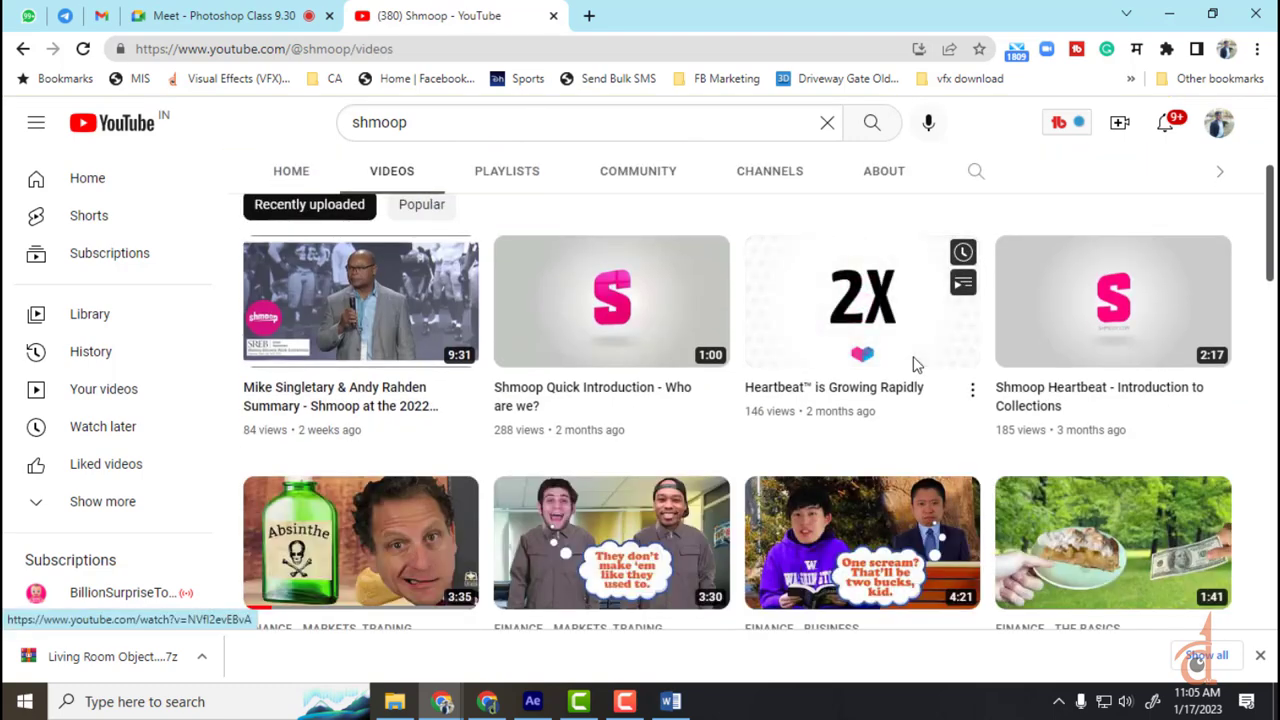
scroll(913, 365, "down", 3)
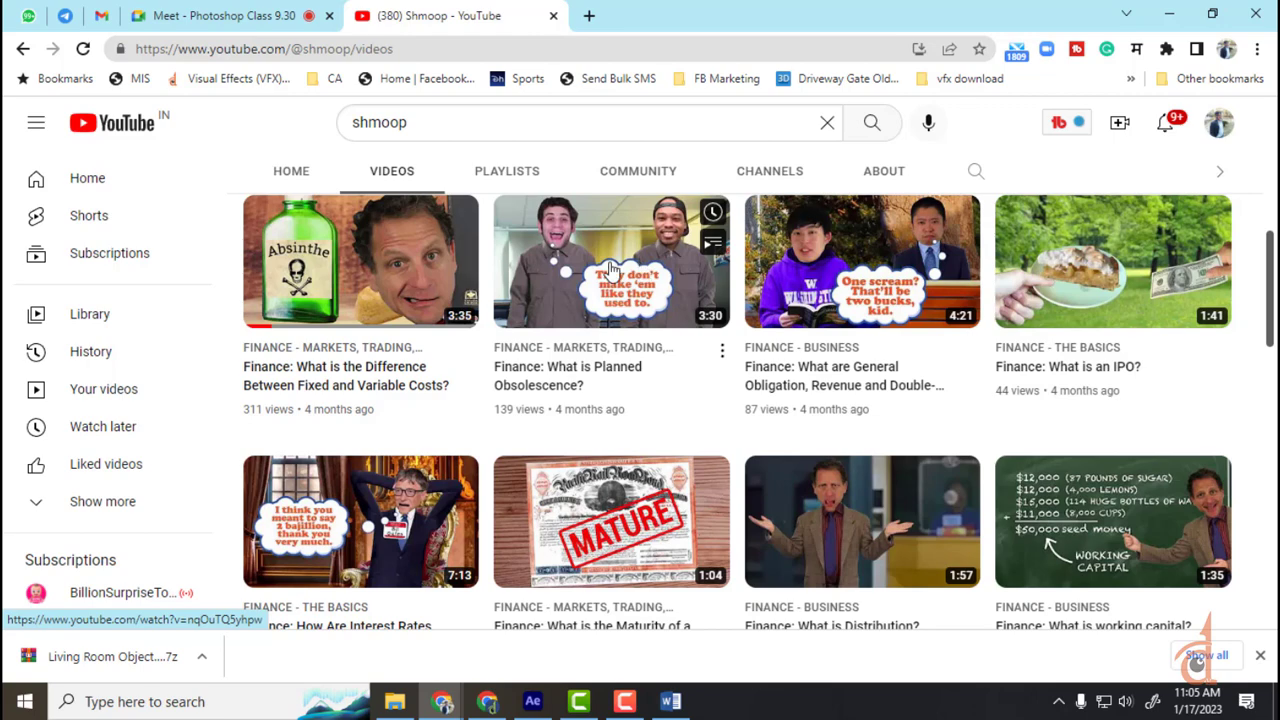
scroll(612, 270, "down", 4)
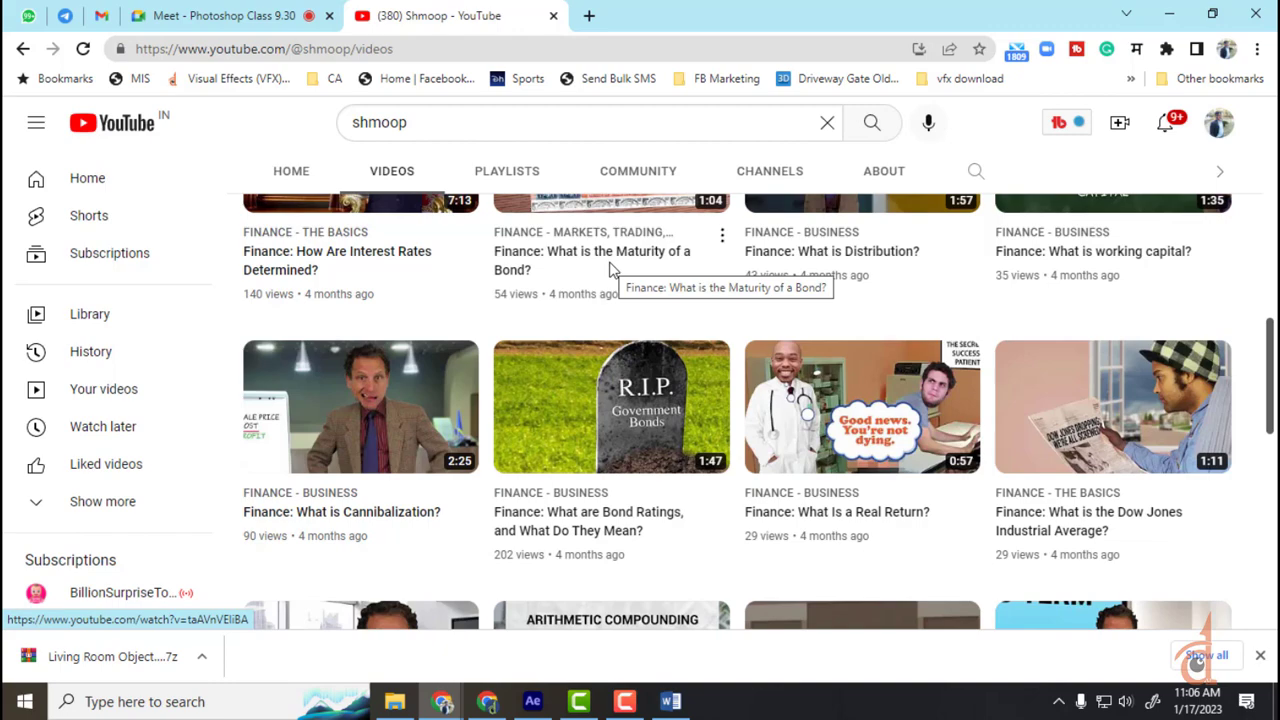
scroll(612, 270, "down", 3)
scroll(610, 271, "up", 1)
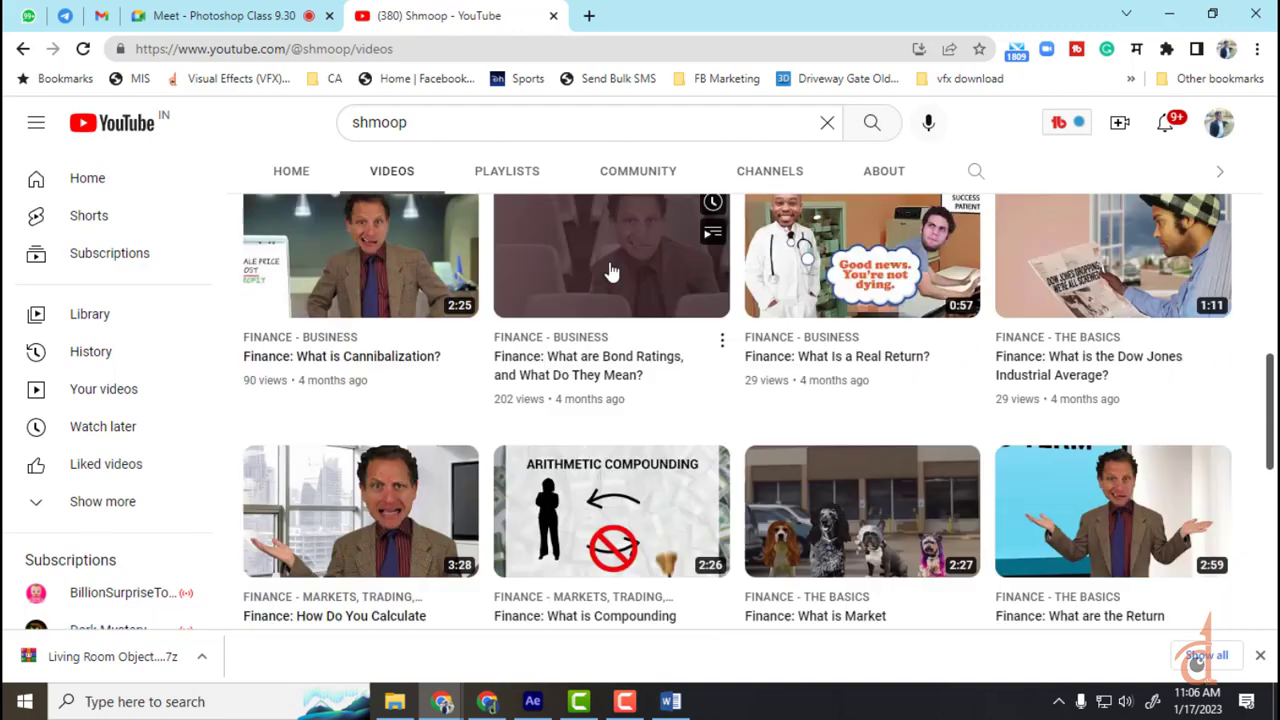
scroll(612, 270, "up", 2)
- Open the channel's playlists and browse the created playlists down to the end of the list, then back to Multiplication and Division
left_click(497, 174)
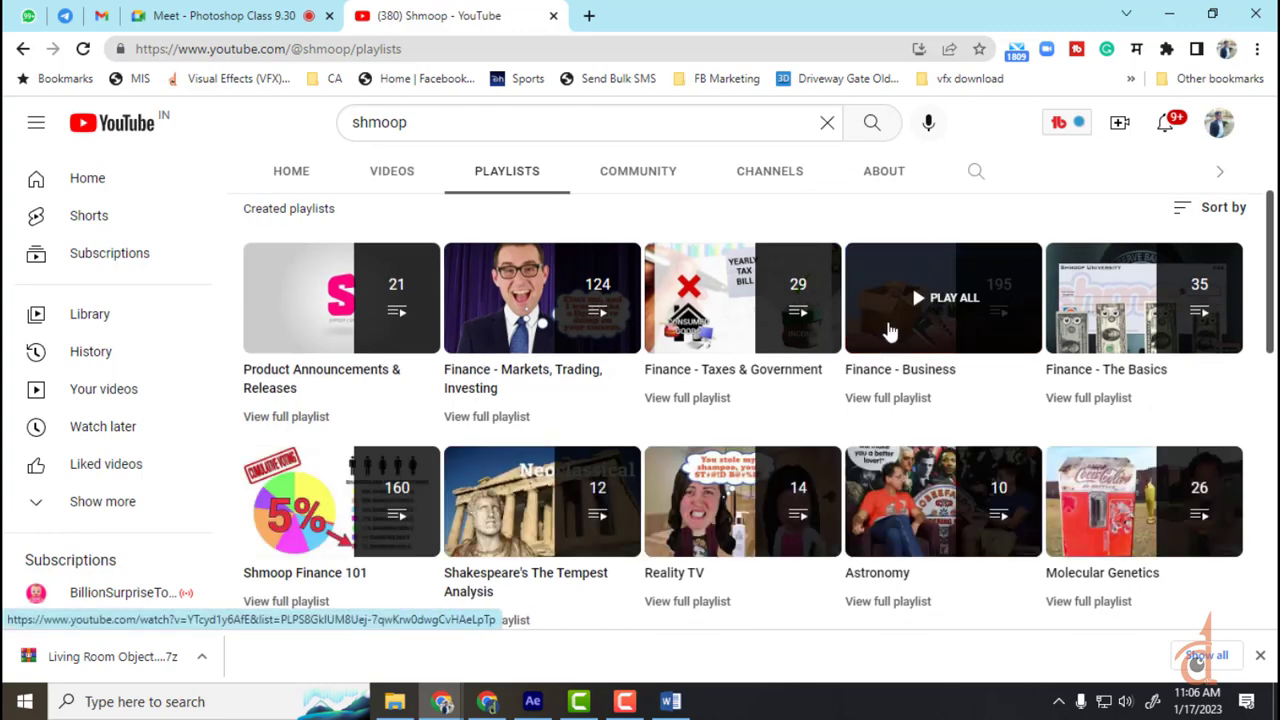
scroll(890, 332, "down", 2)
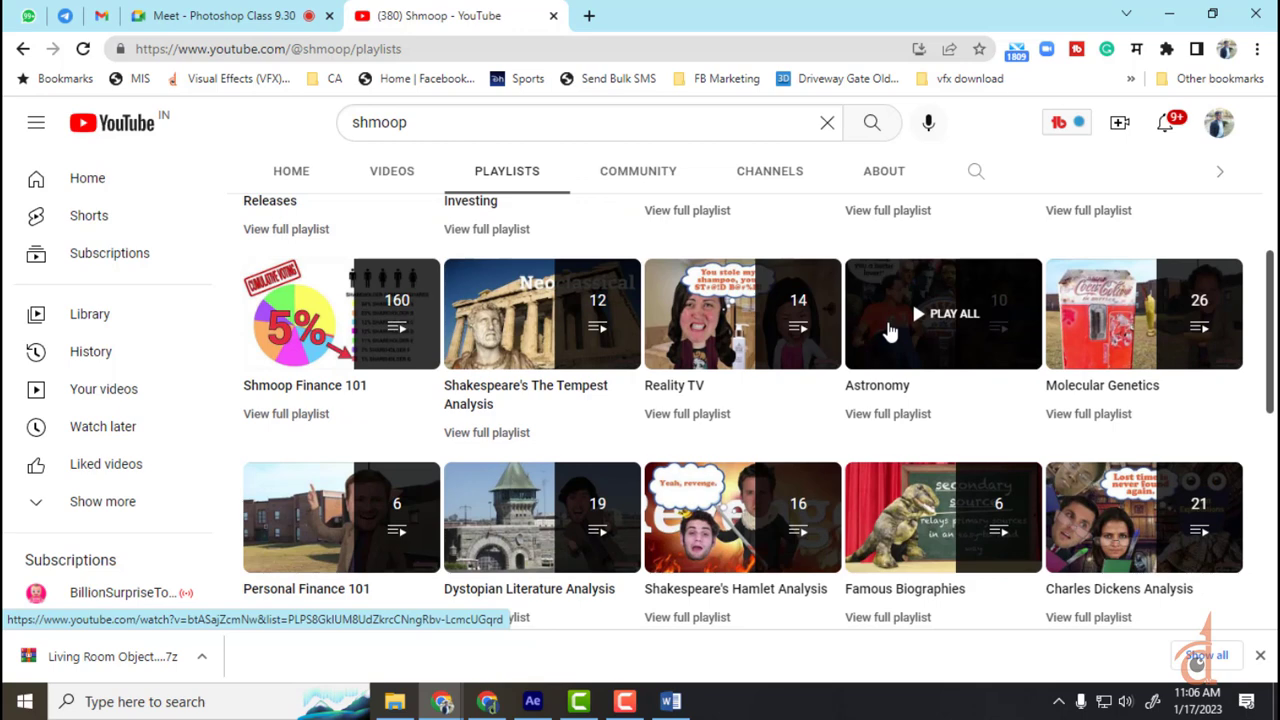
scroll(890, 332, "down", 1)
scroll(890, 332, "down", 2)
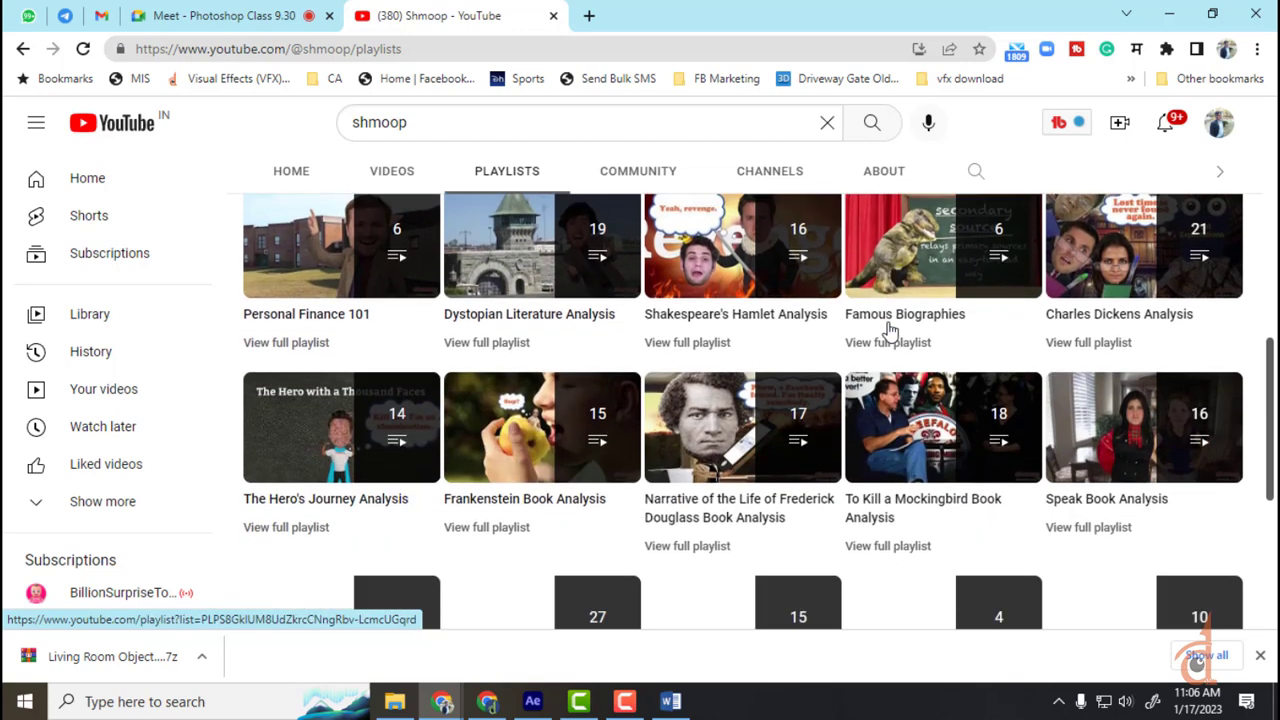
scroll(890, 332, "down", 2)
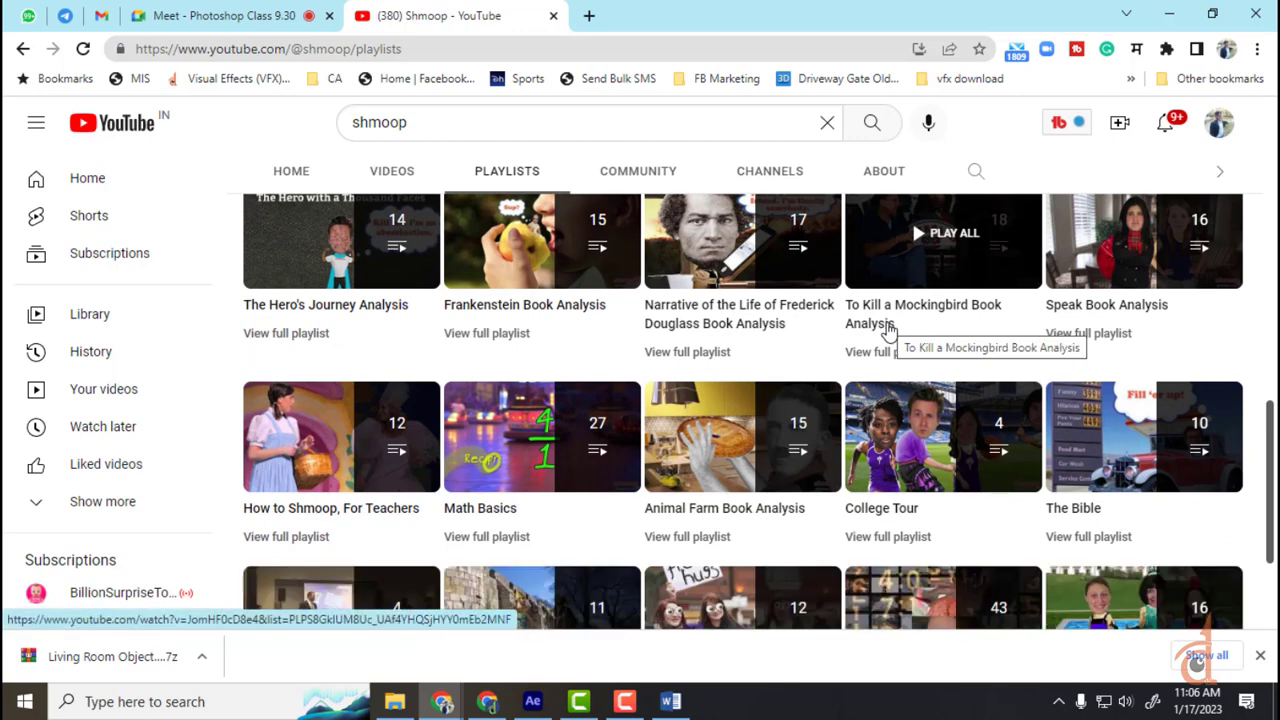
scroll(890, 332, "down", 2)
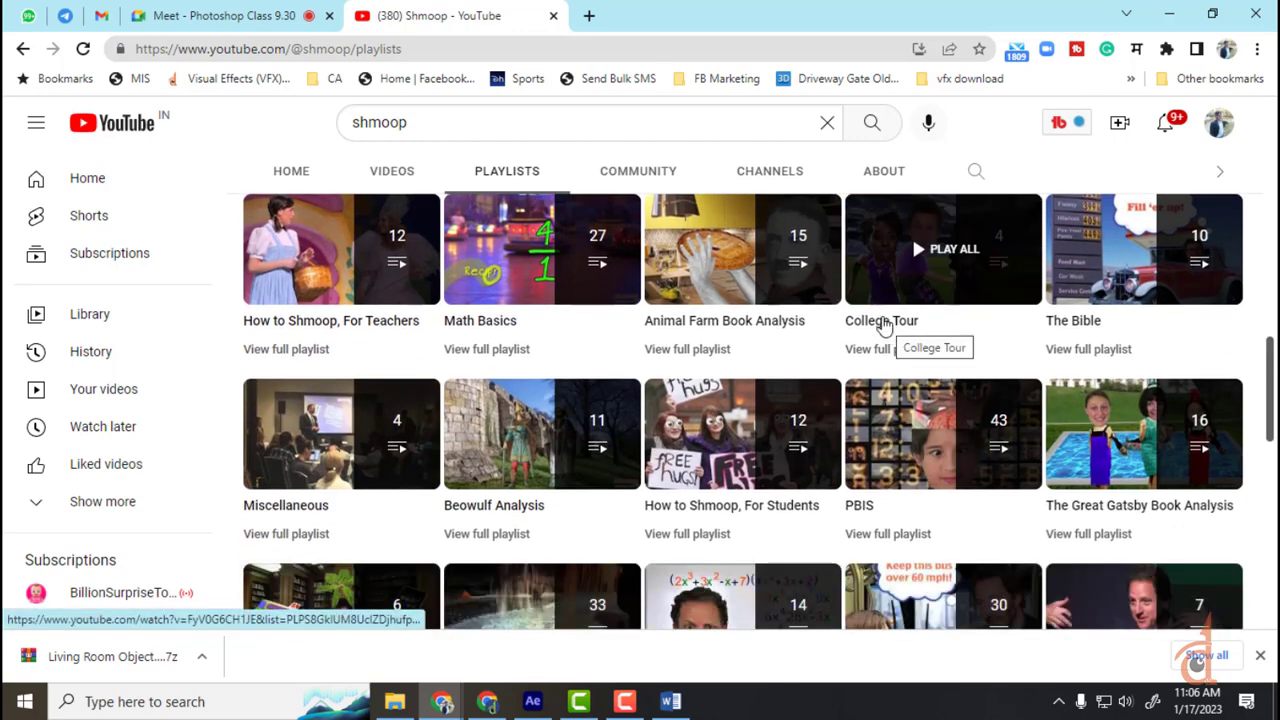
scroll(870, 318, "down", 1)
scroll(870, 318, "down", 2)
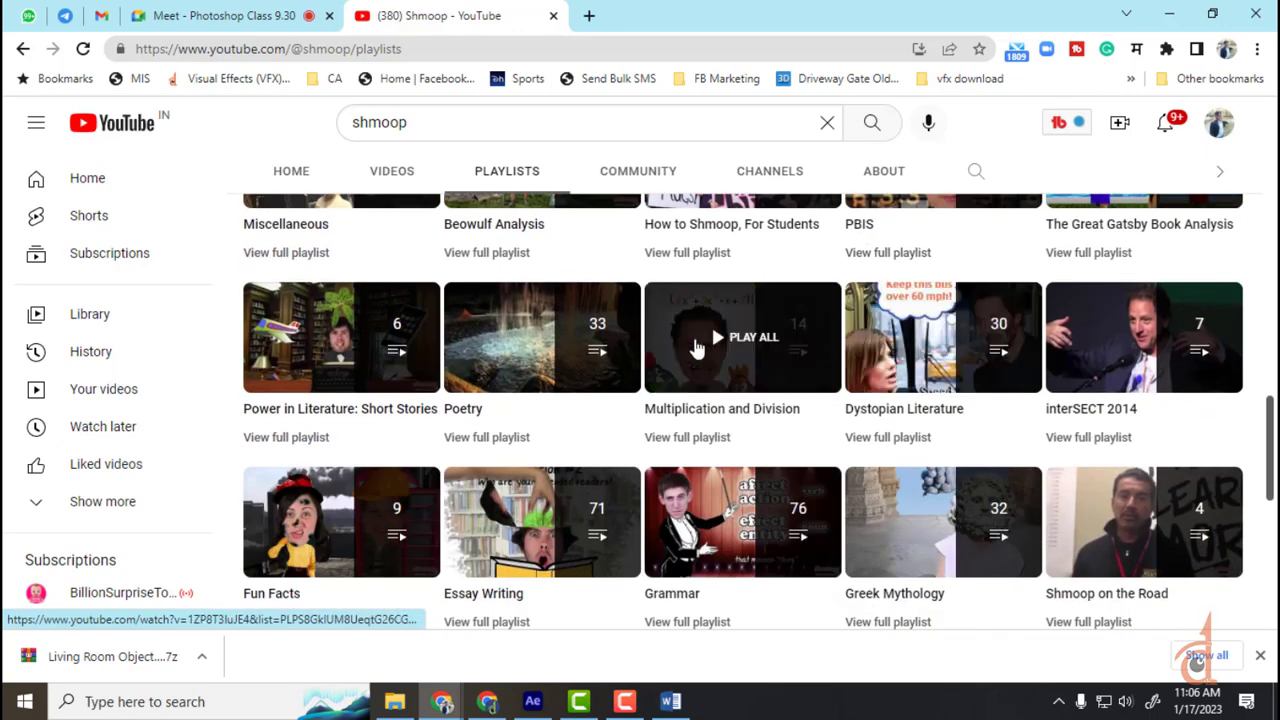
scroll(834, 294, "down", 2)
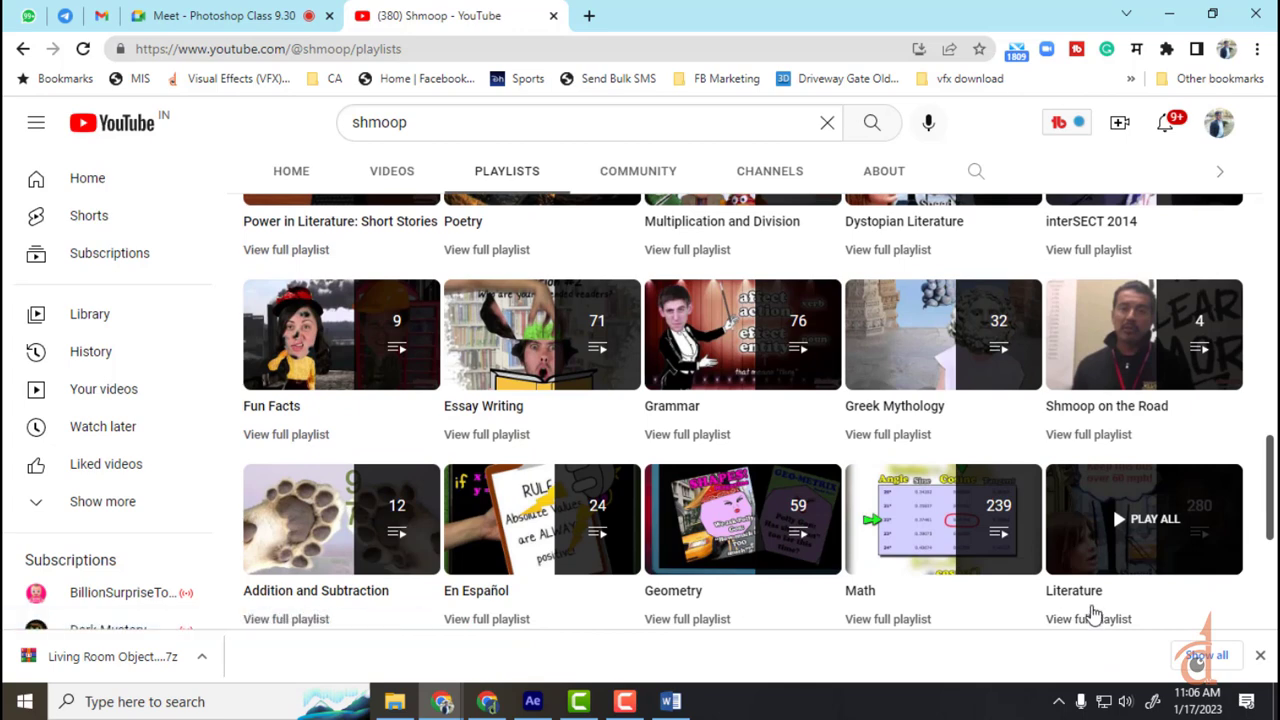
scroll(1093, 611, "down", 2)
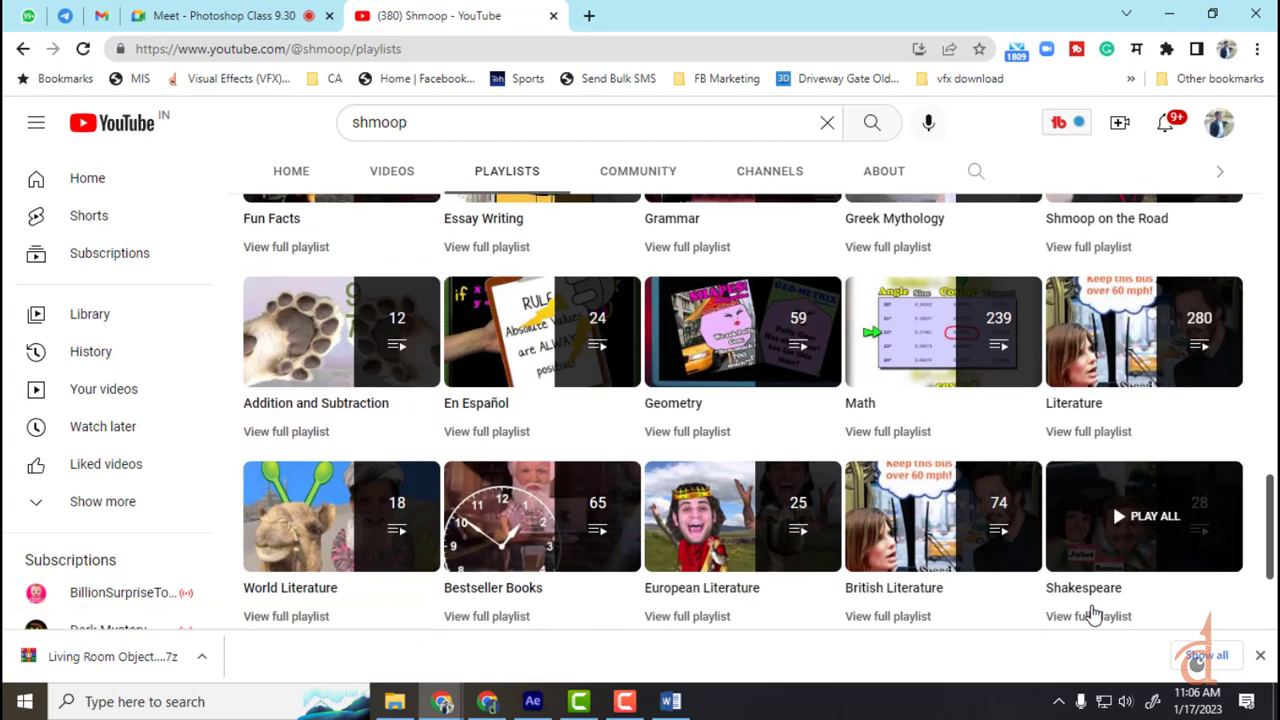
scroll(1092, 612, "down", 2)
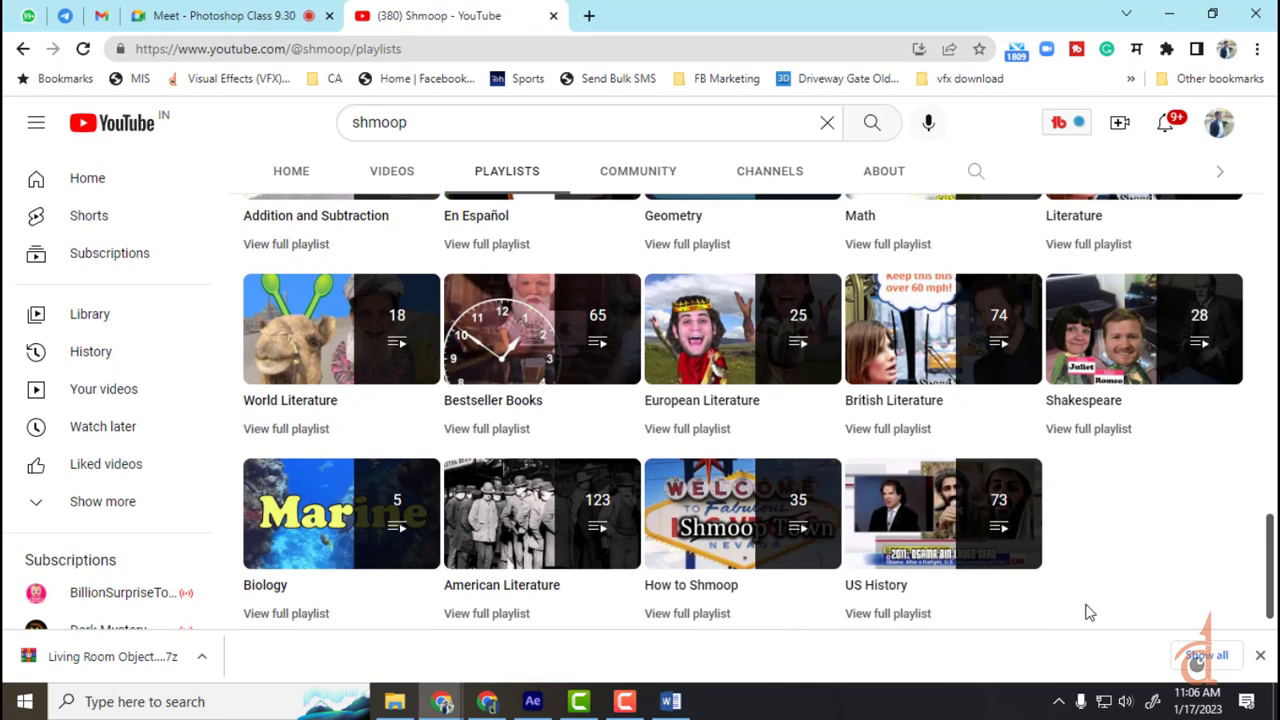
scroll(1090, 612, "up", 1)
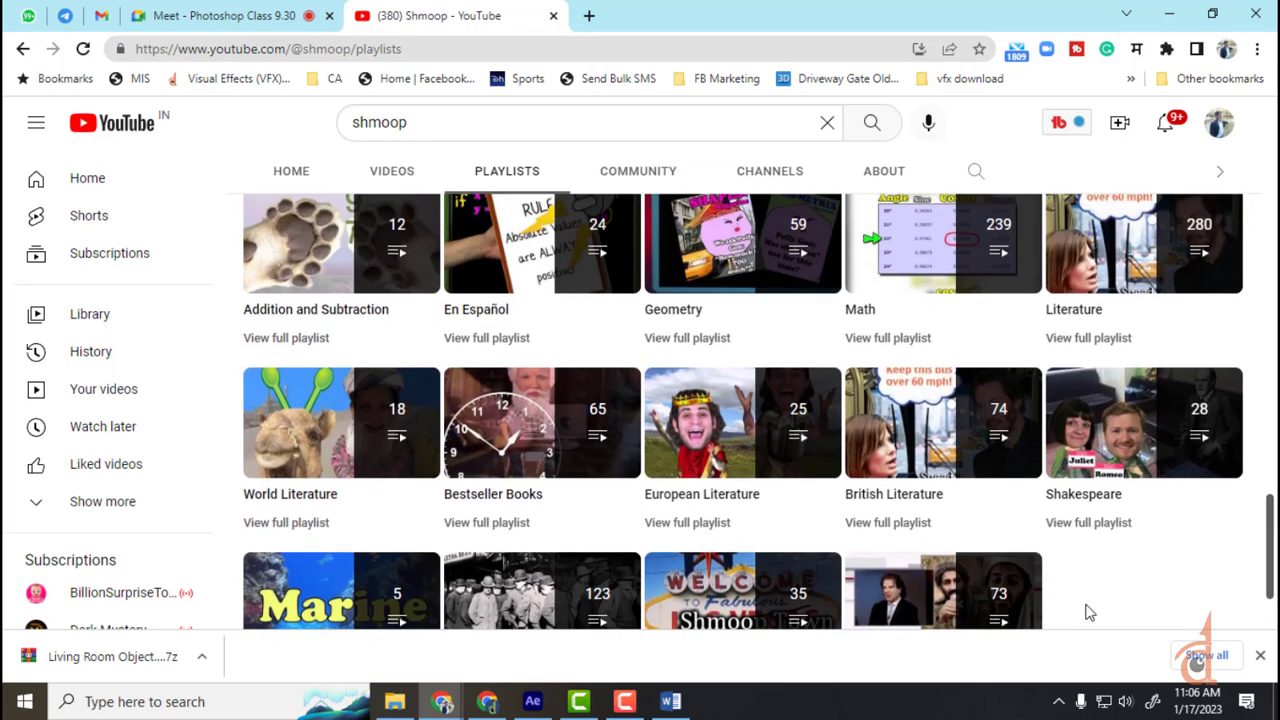
scroll(1090, 612, "down", 2)
scroll(1090, 612, "up", 2)
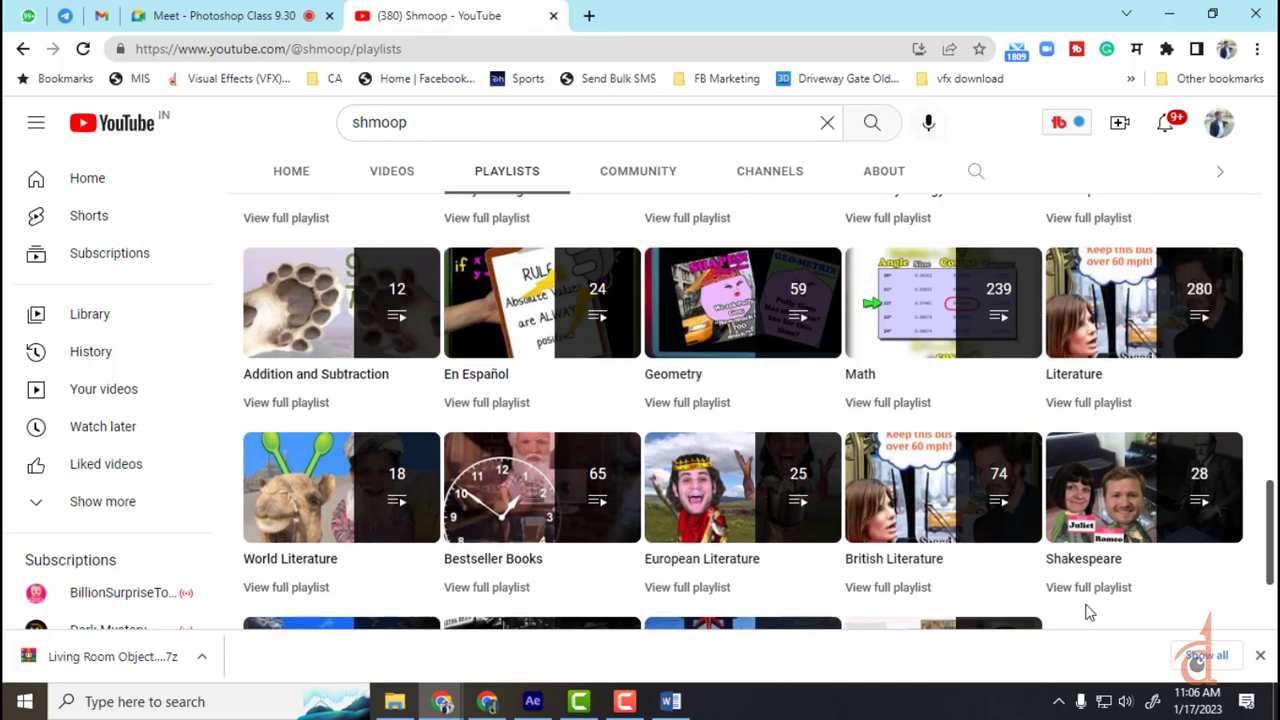
scroll(1090, 612, "up", 3)
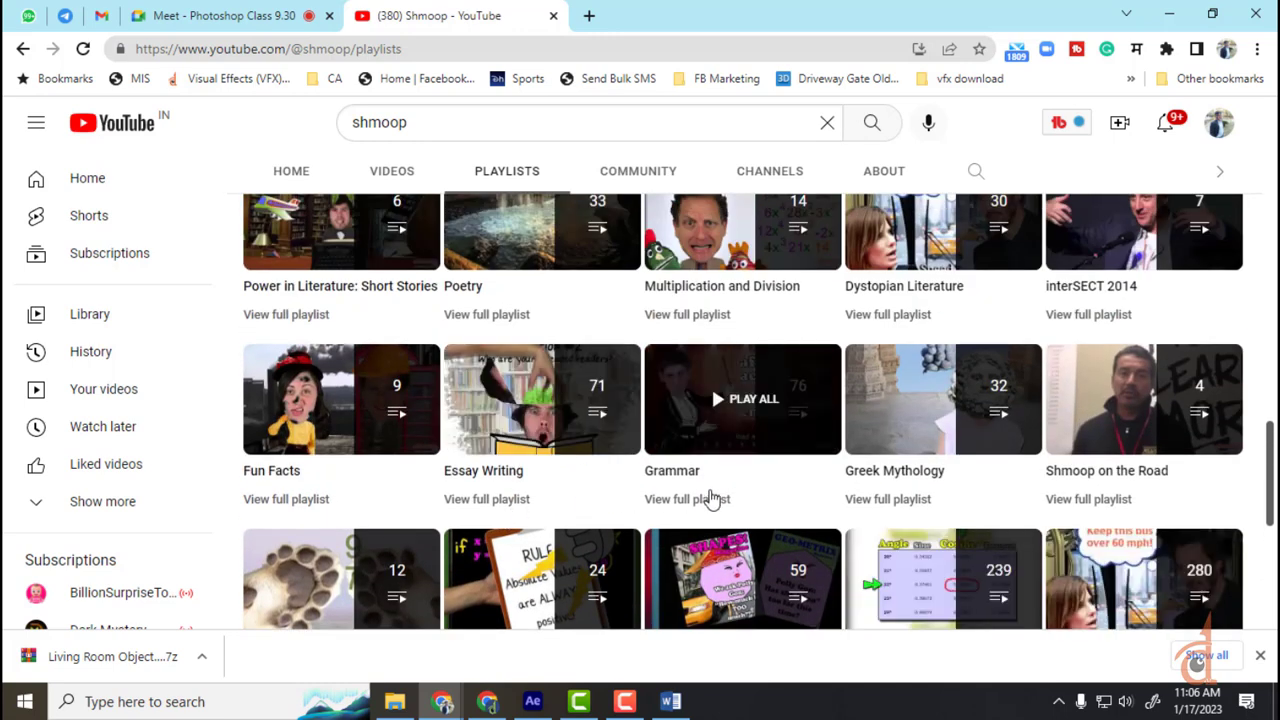
scroll(711, 498, "up", 1)
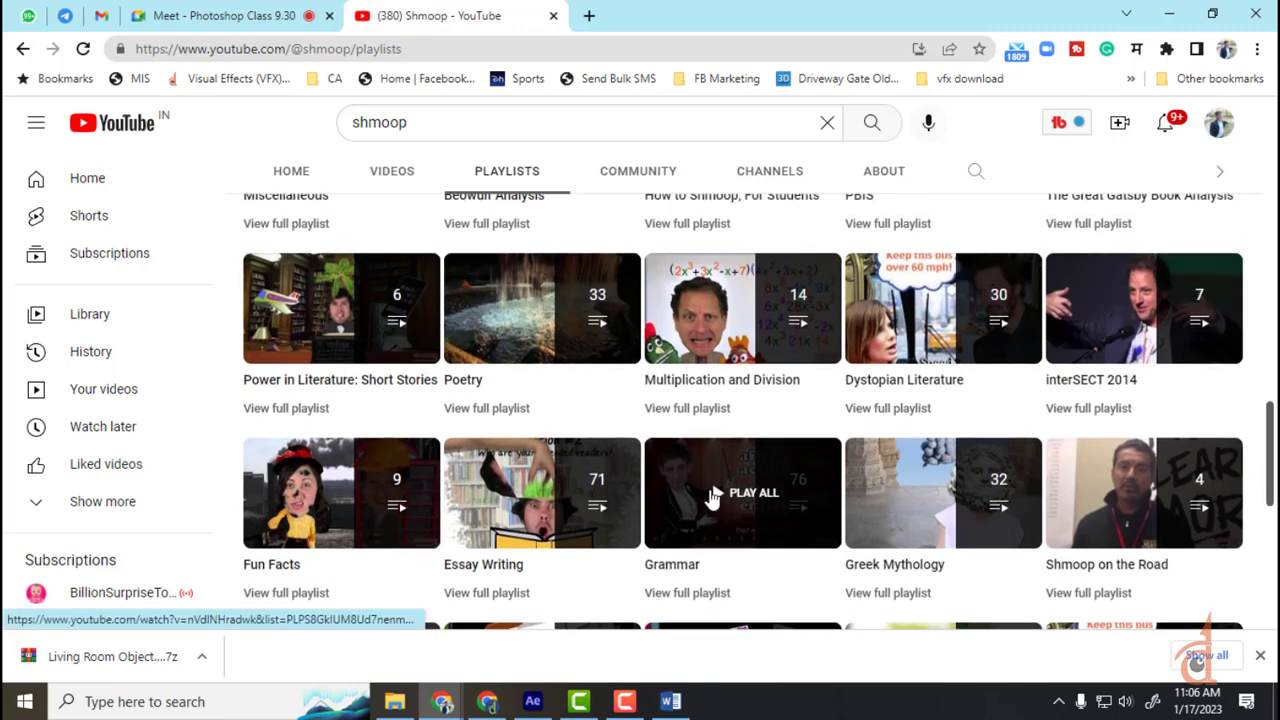
- Play the Multiplication and Division playlist in full screen at maximum player volume, pausing on the Multiplying Polynomials title scene
left_click(736, 343)
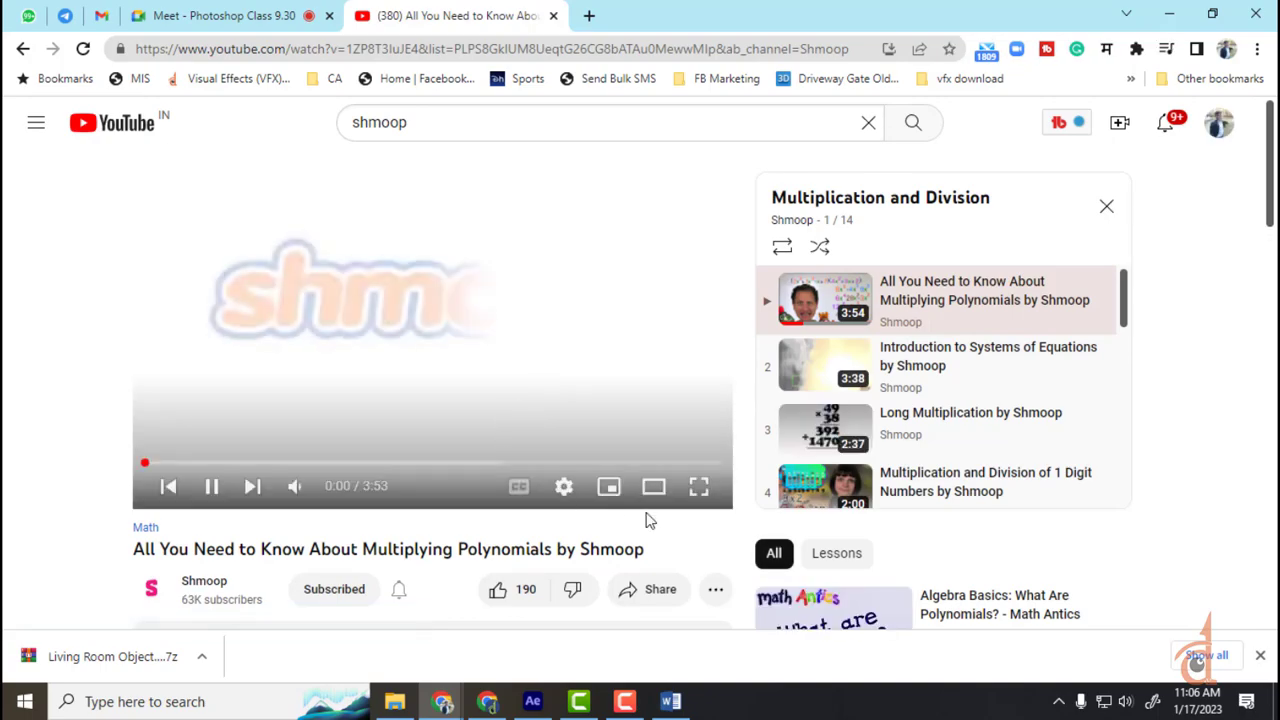
left_click(704, 494)
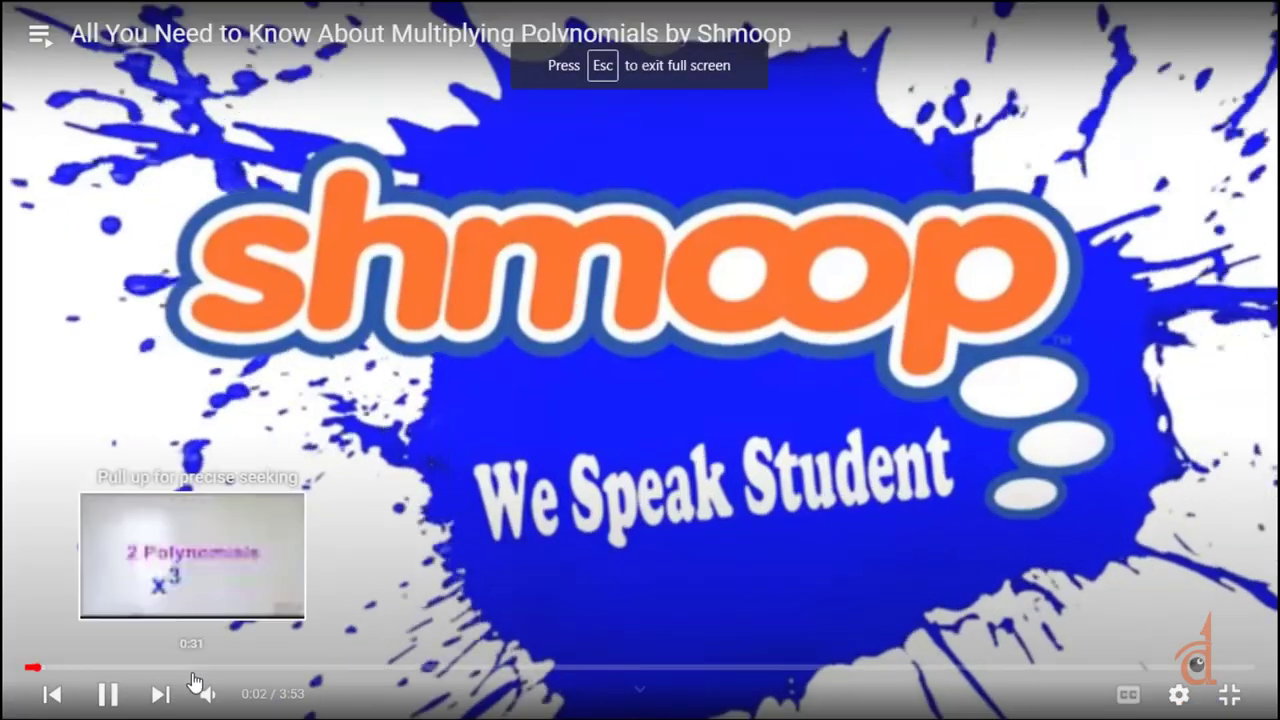
left_click(292, 694)
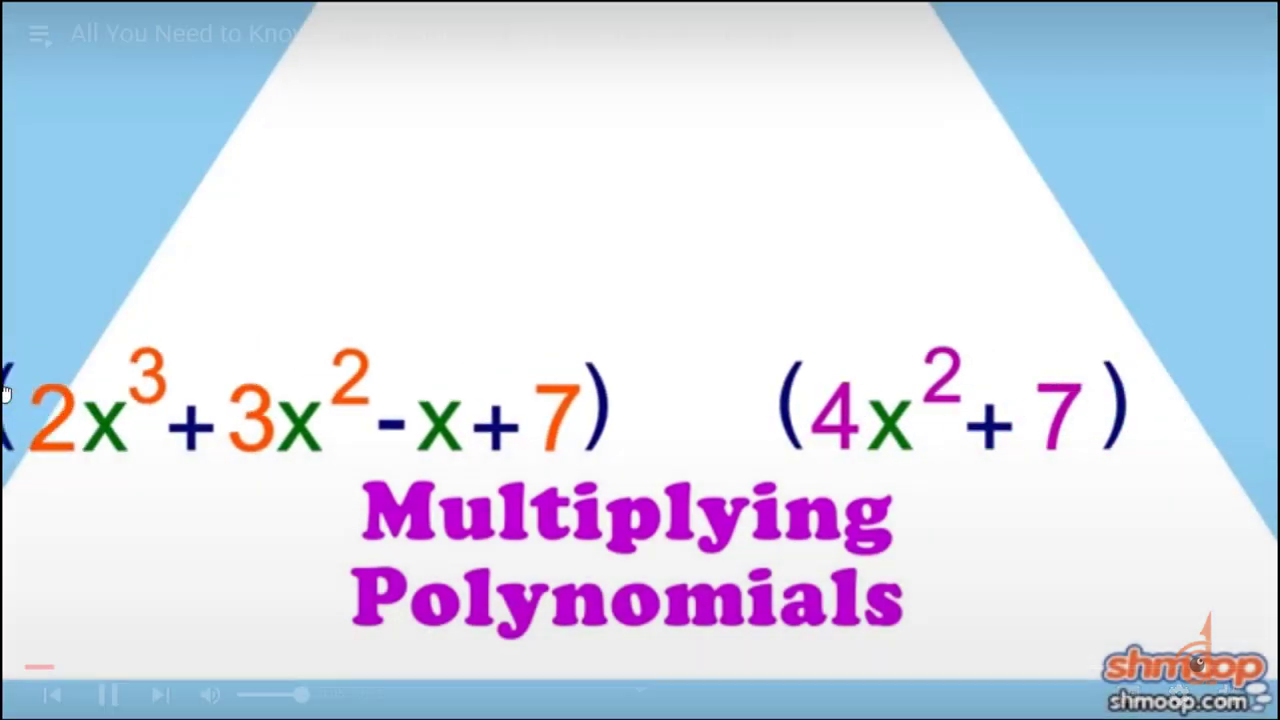
key("space")
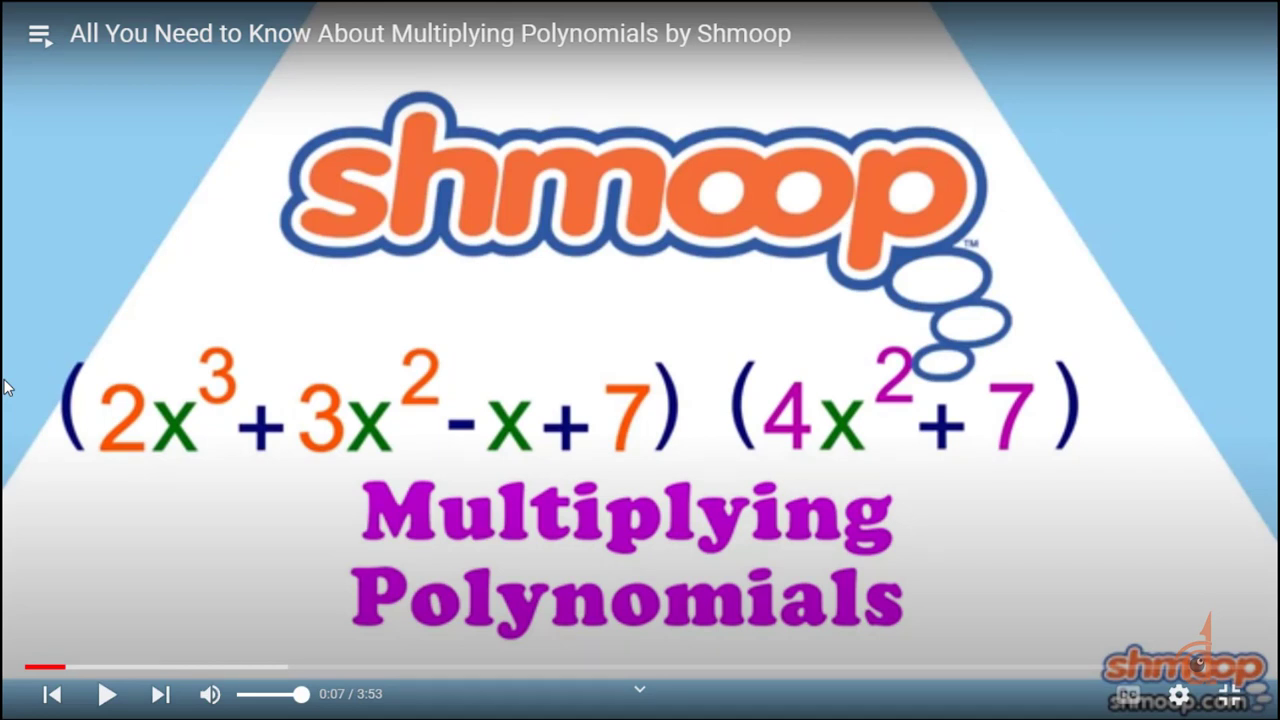
- Watch the polynomials video in sections, pausing on the puppet scenes and the numbered-terms scene to examine the text and character animation
key("space")
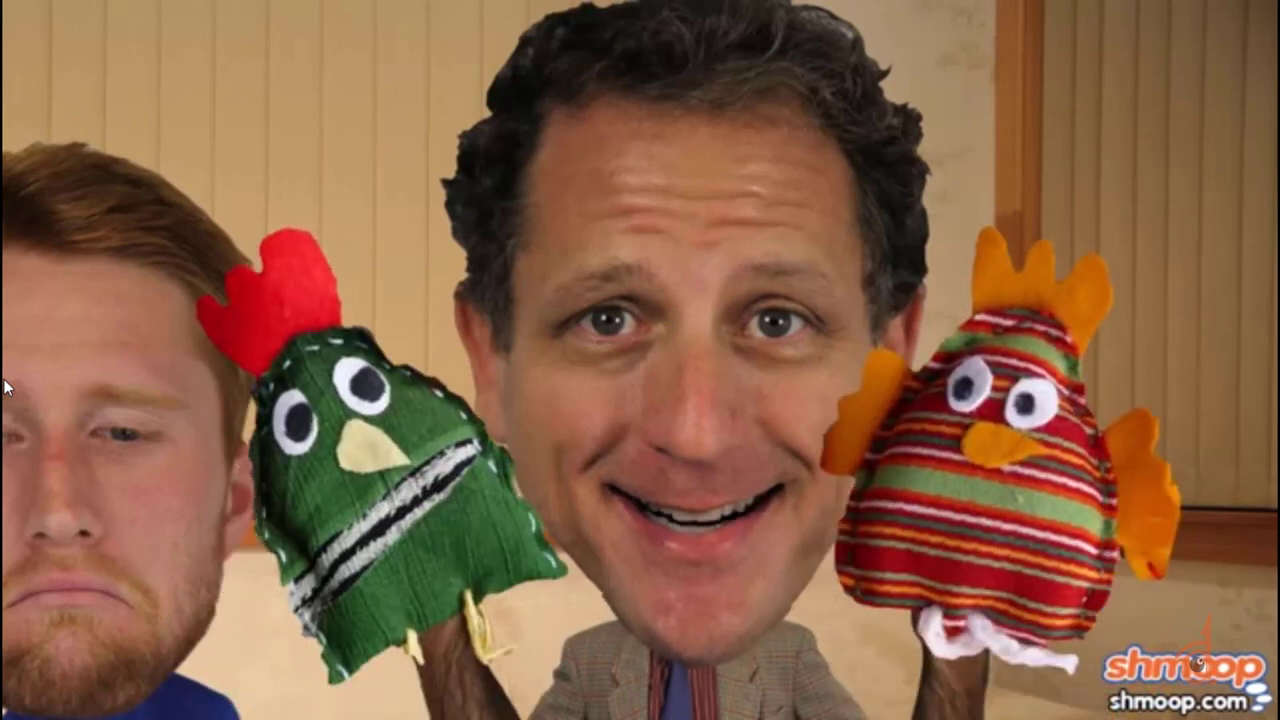
left_click(5, 388)
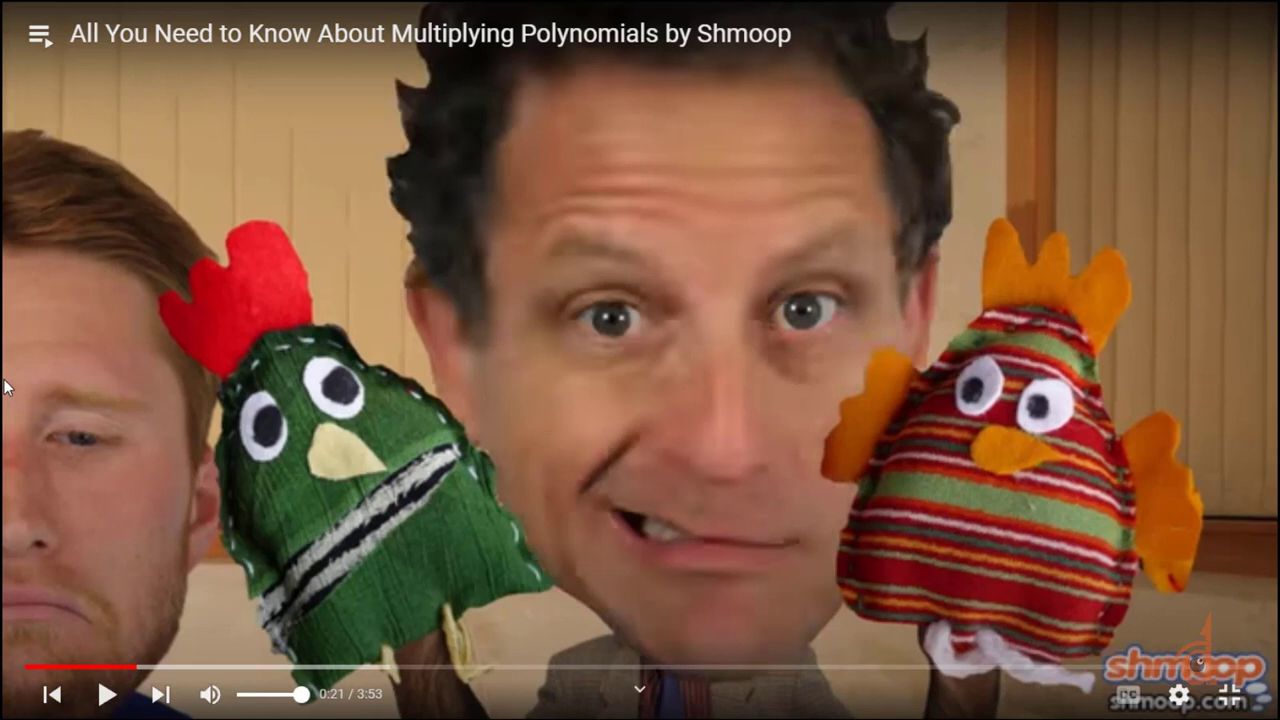
left_click(5, 388)
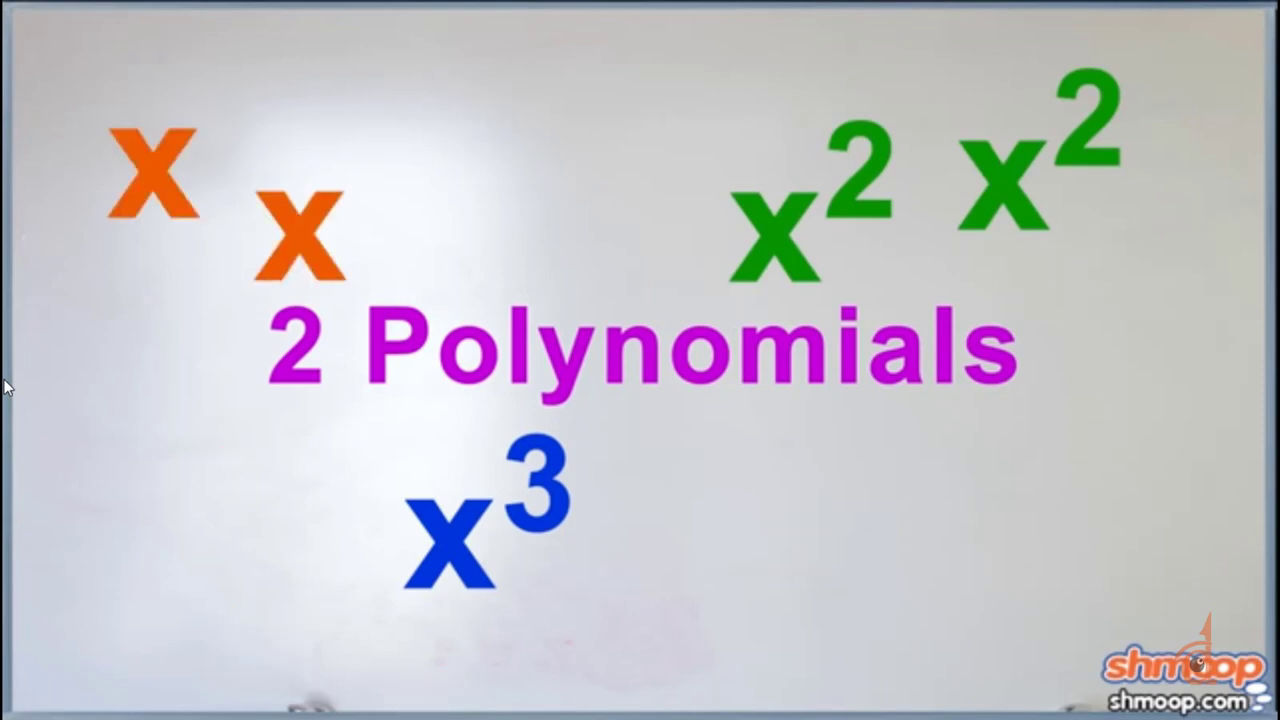
key("Up")
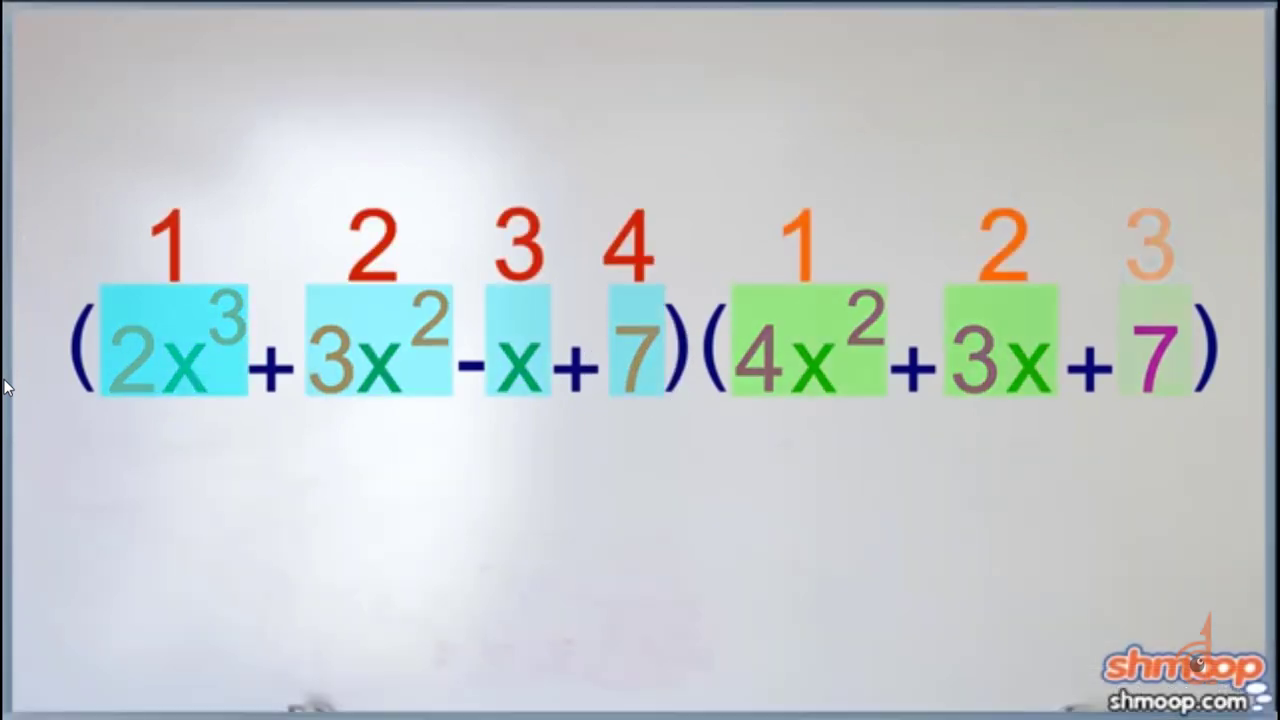
key("space")
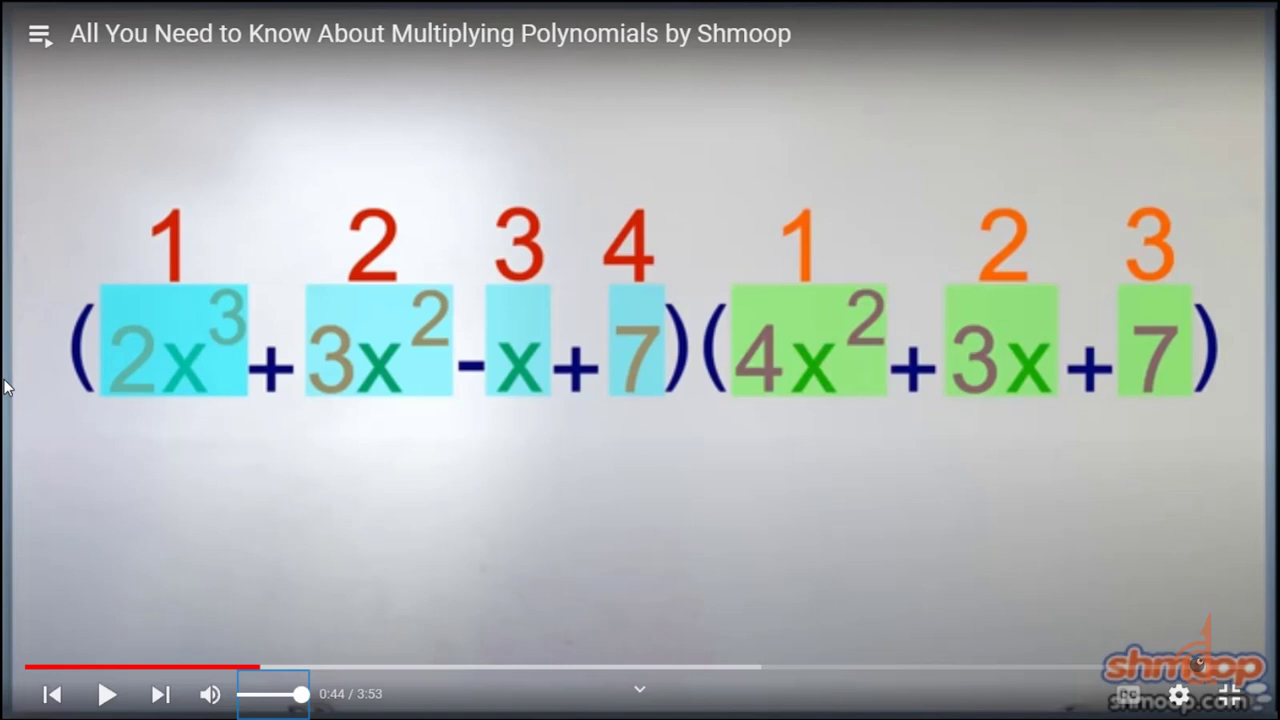
key("space")
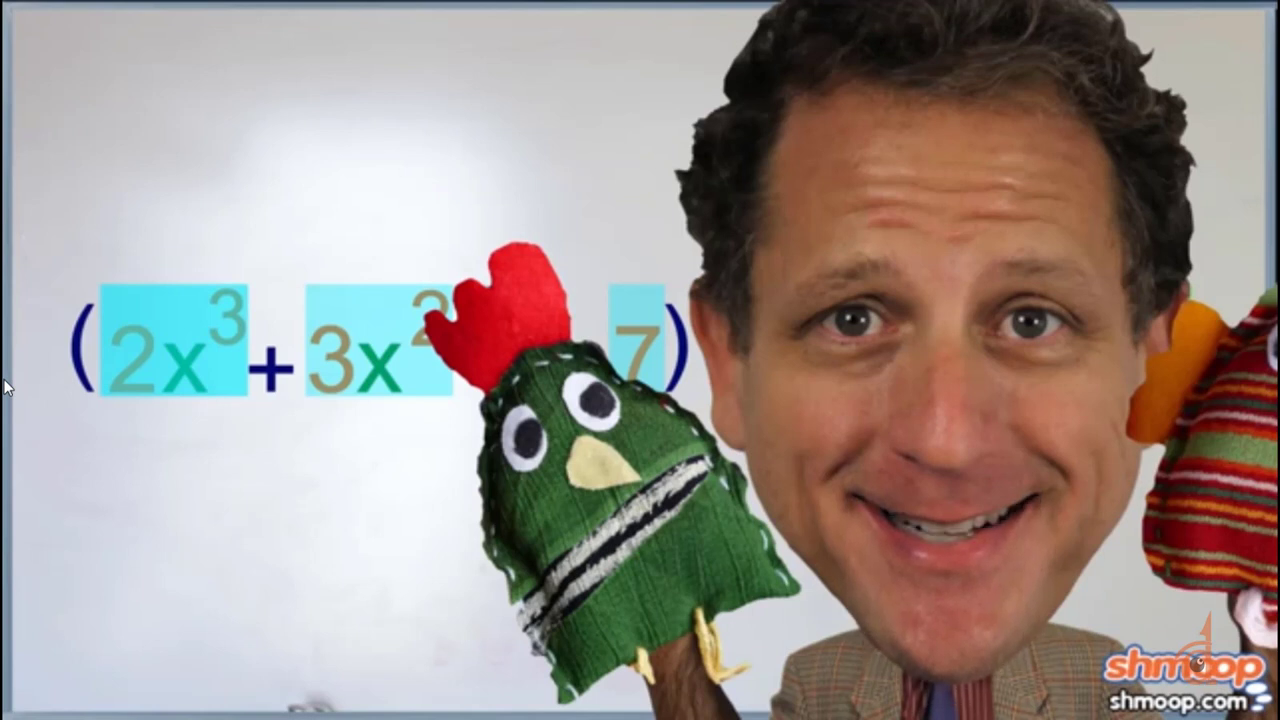
key("space")
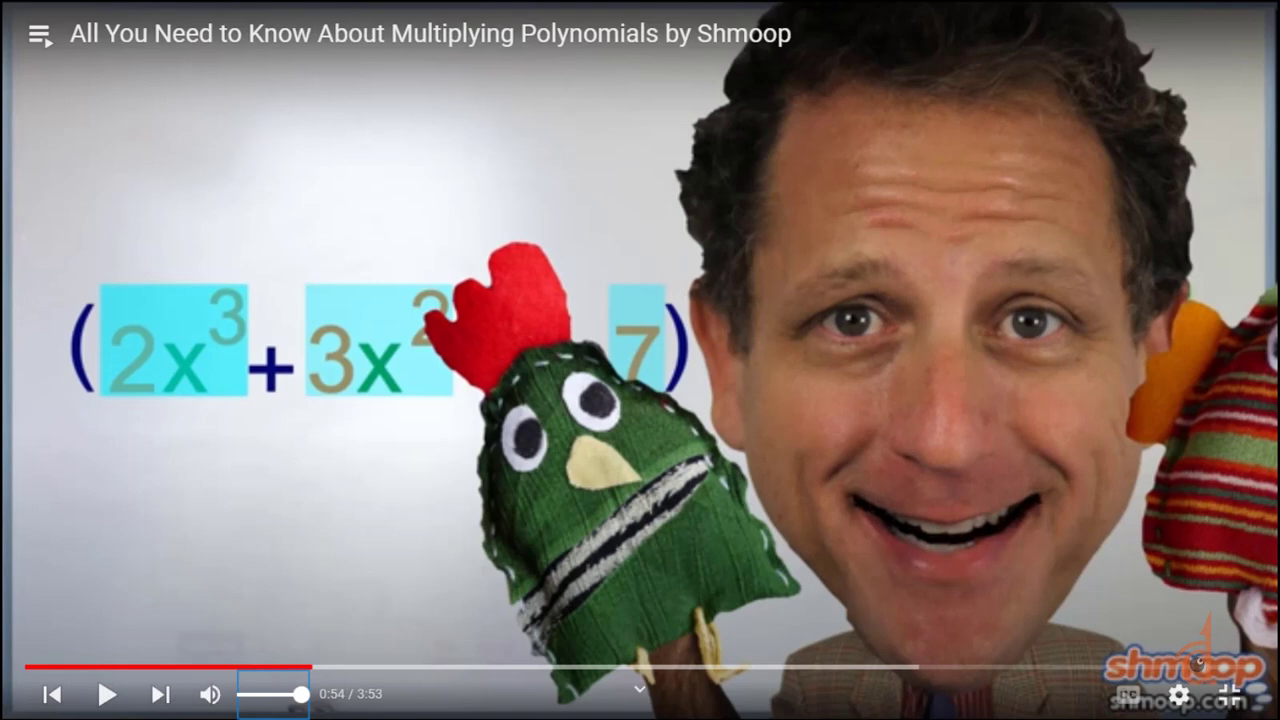
- Leave full screen and set the system volume to 54
left_click(1230, 694)
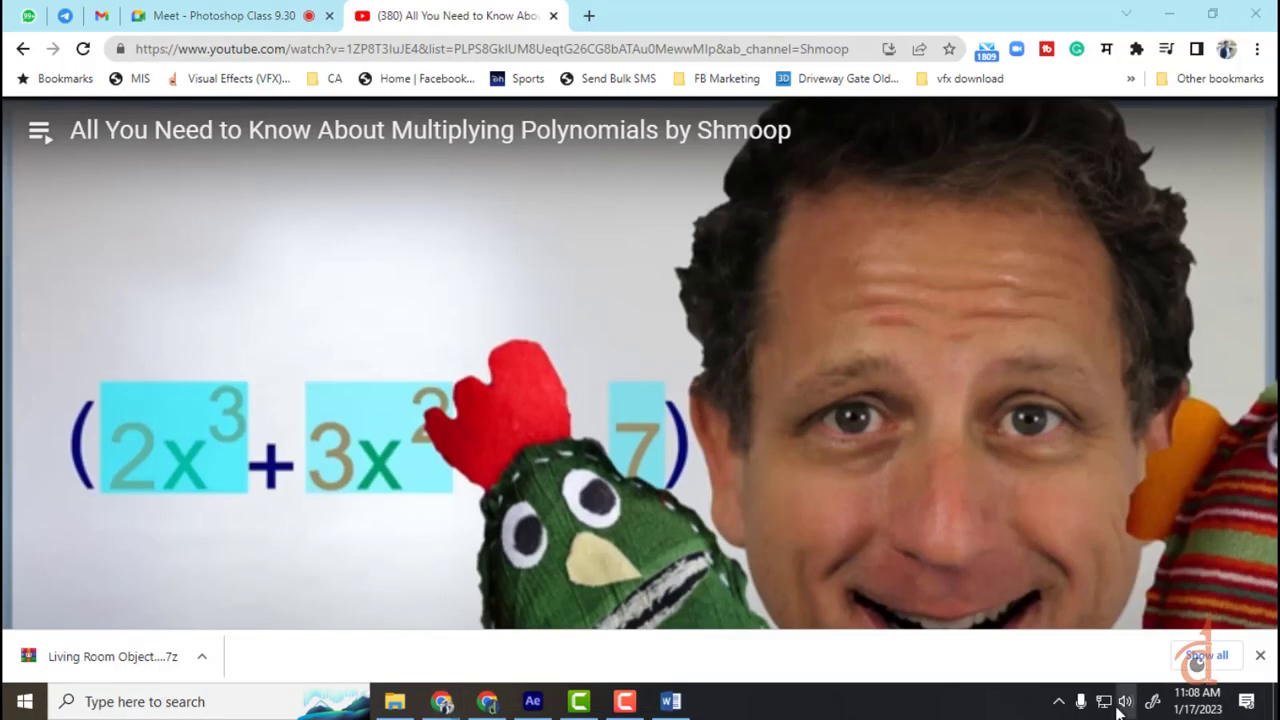
left_click(1125, 701)
left_click_drag(1083, 656, 1119, 660)
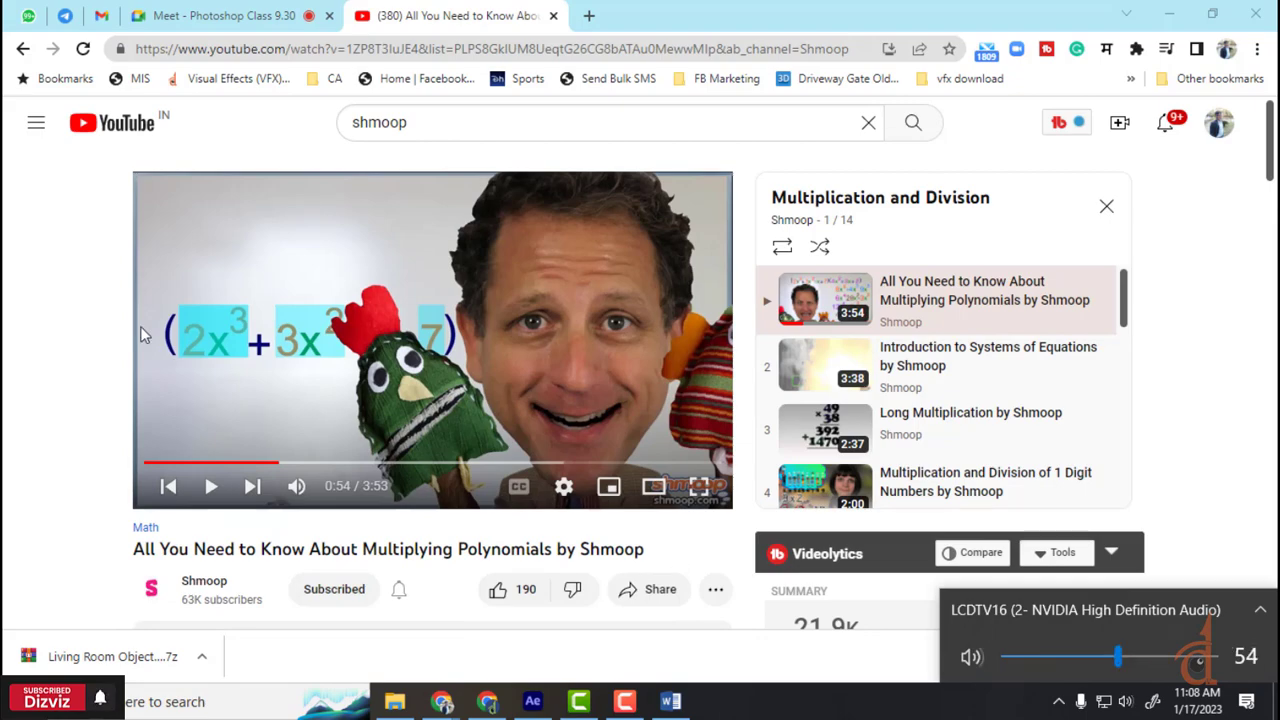
- Watch more of the video in full screen up to the exponent multiplication steps, then leave full screen and pause it
left_click(699, 486)
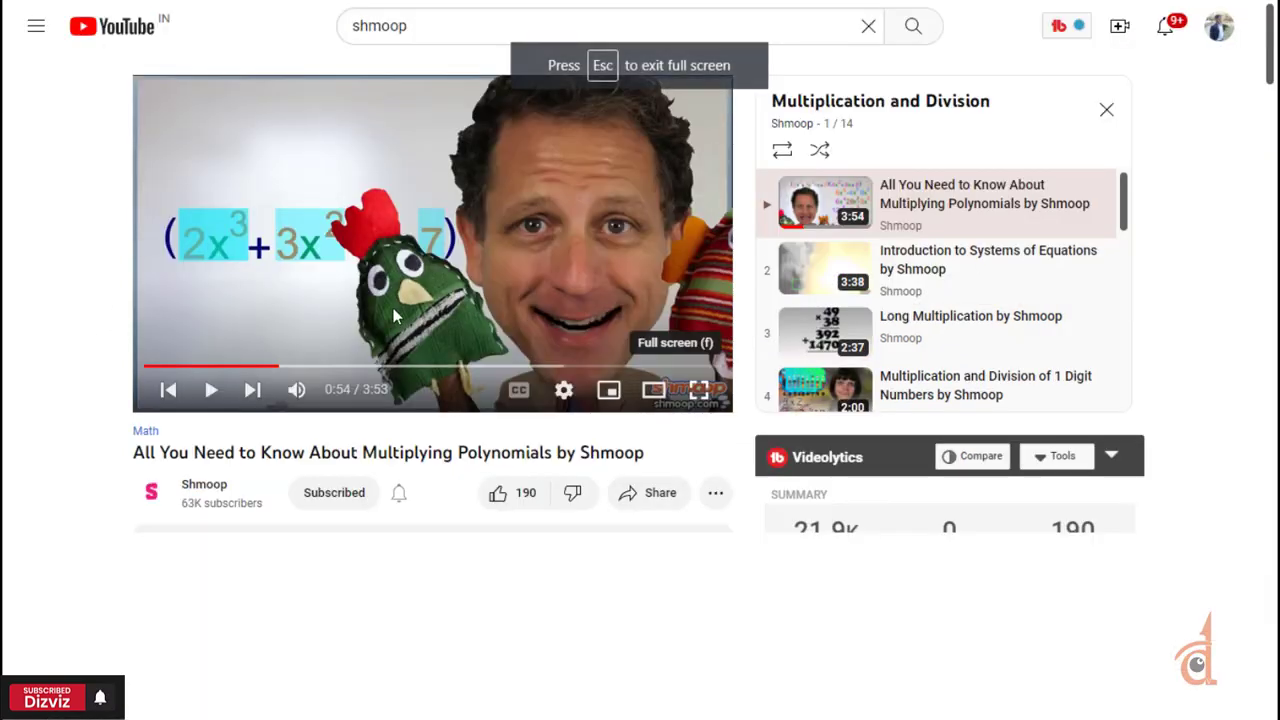
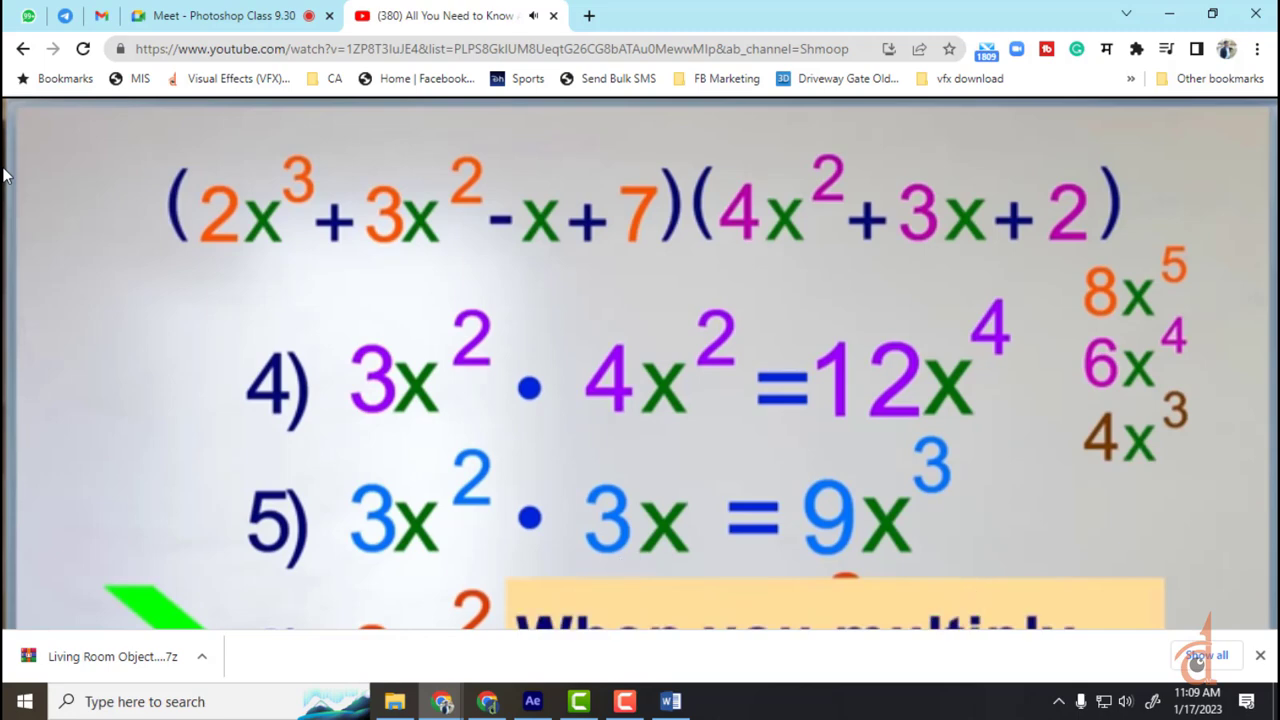
key("Escape")
key("space")
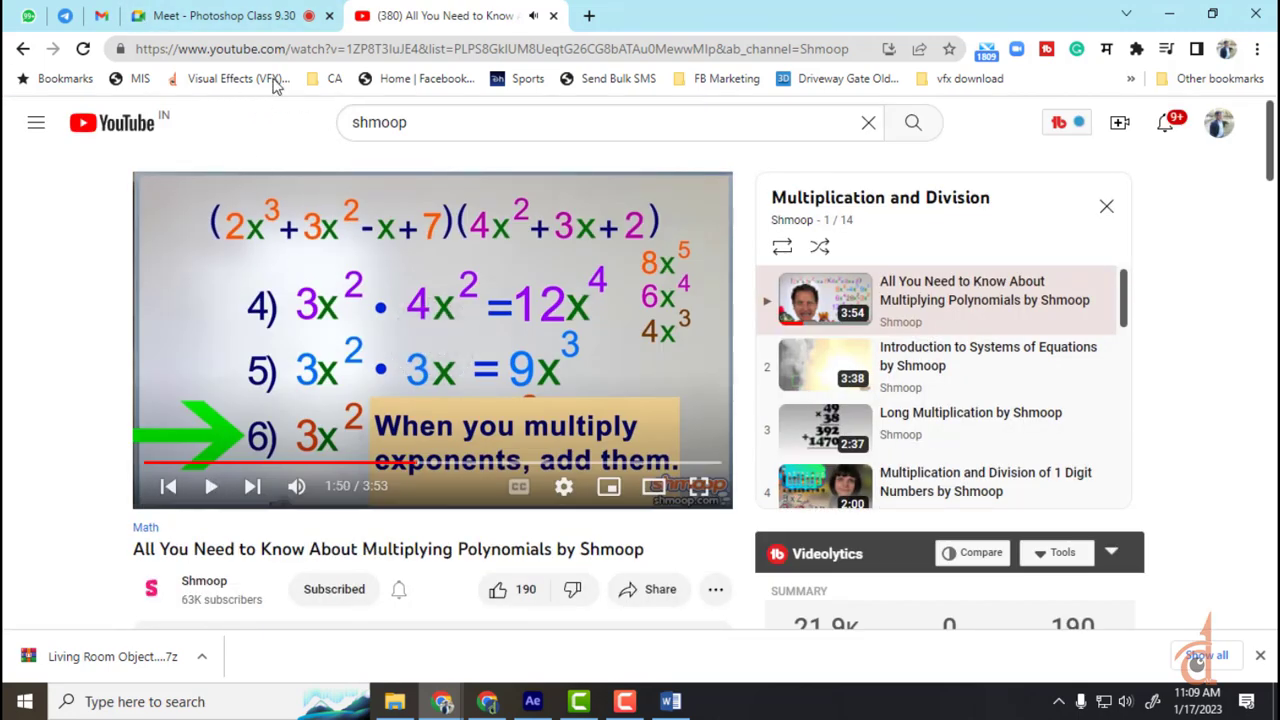
- Download the multiplying polynomials video as MP4 720 through savefrom.net by adding "ss" before youtube.com in its address, and dismiss the helper offer
left_click(218, 50)
left_click(211, 48)
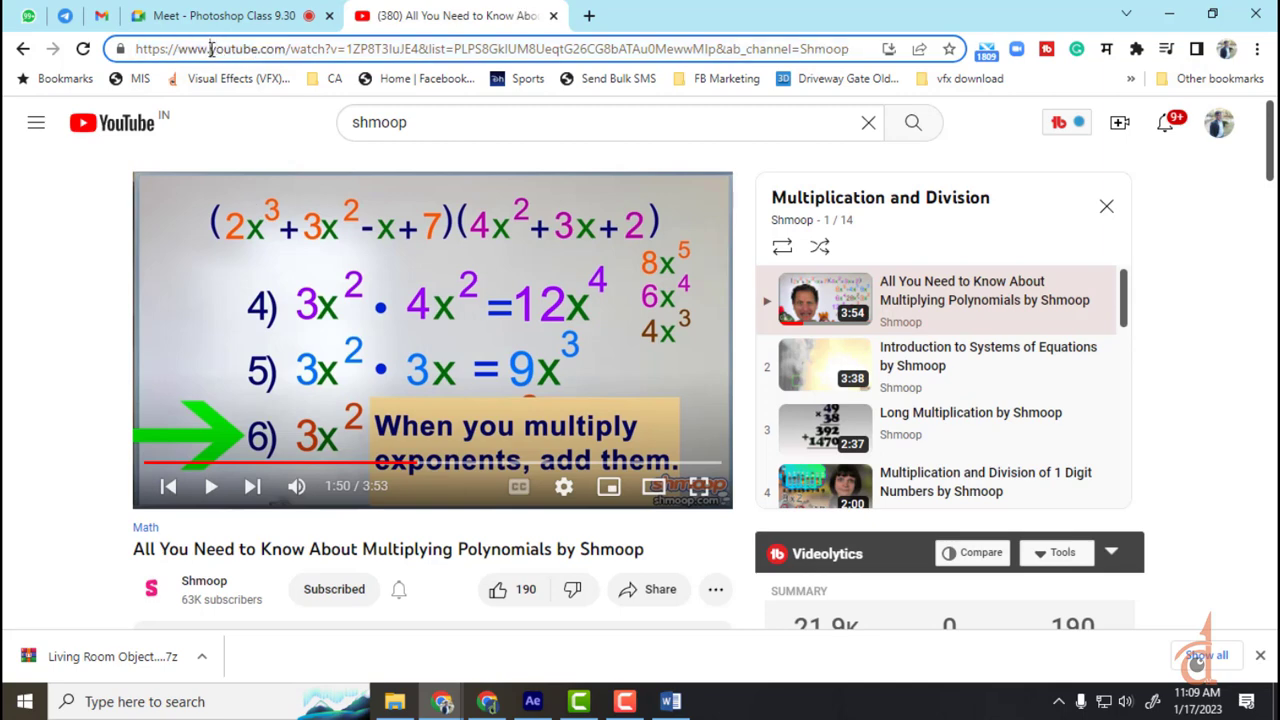
type("ss")
key("Return")
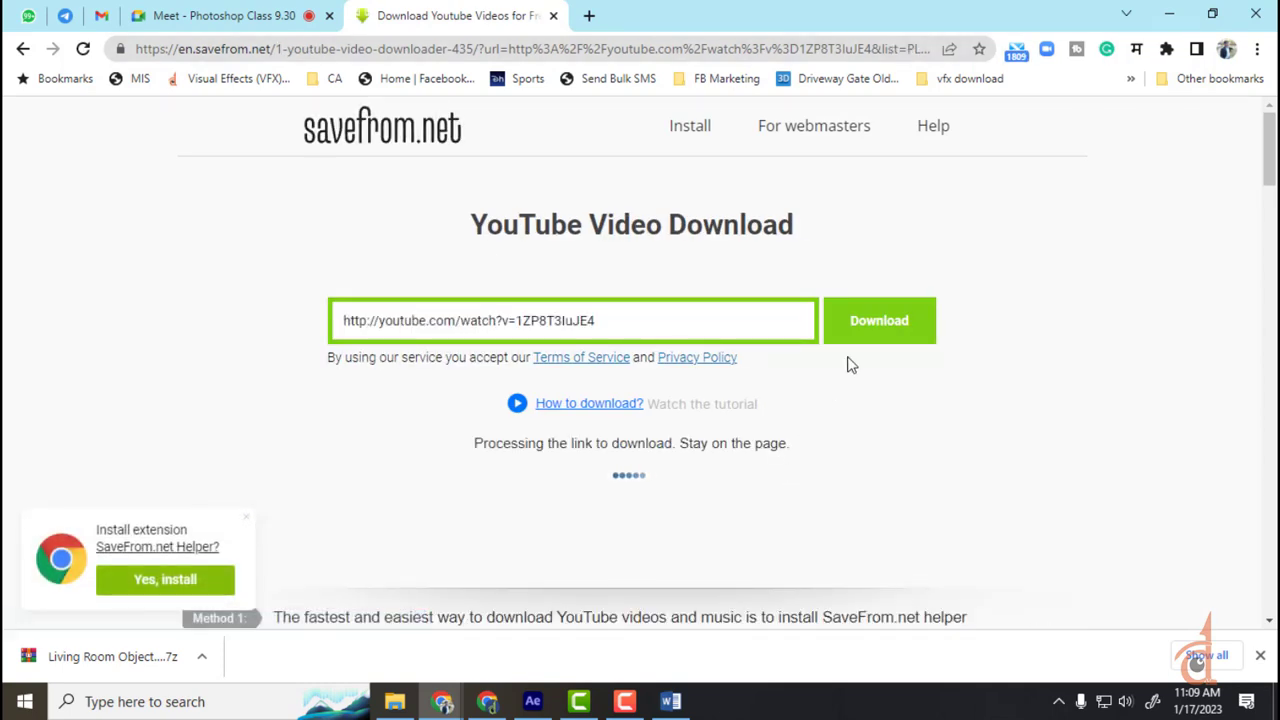
left_click(623, 545)
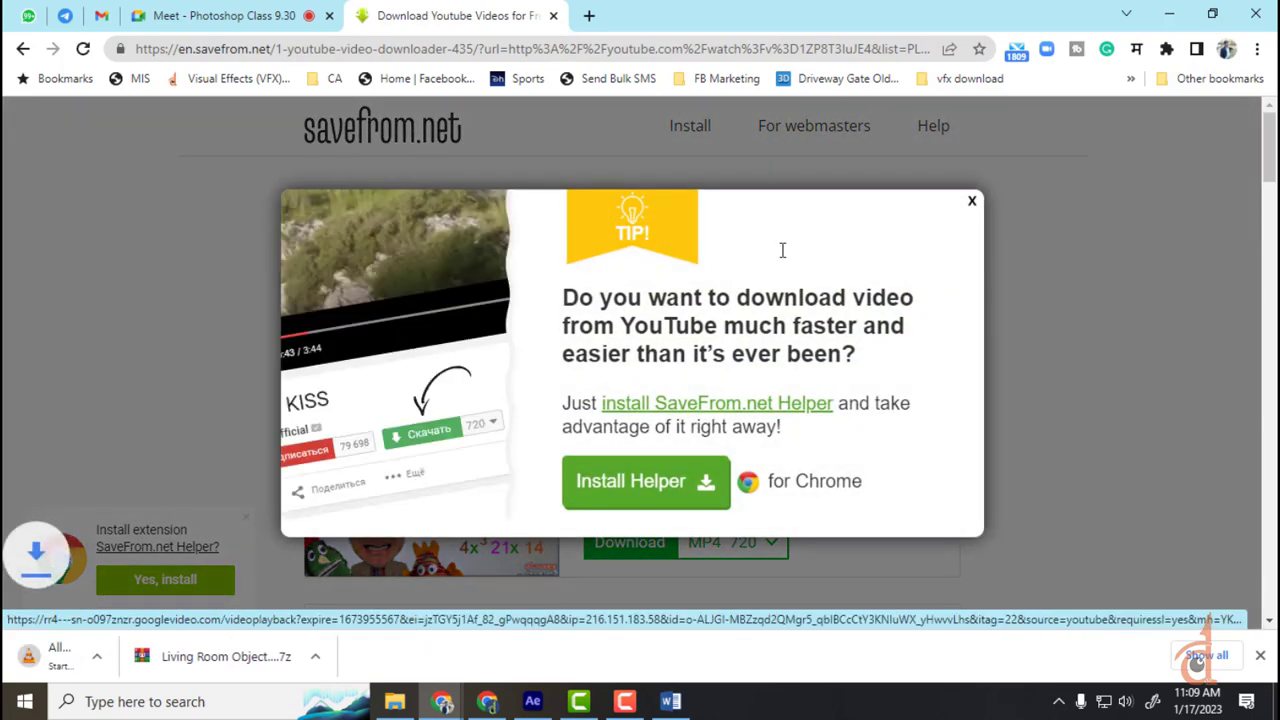
left_click(971, 200)
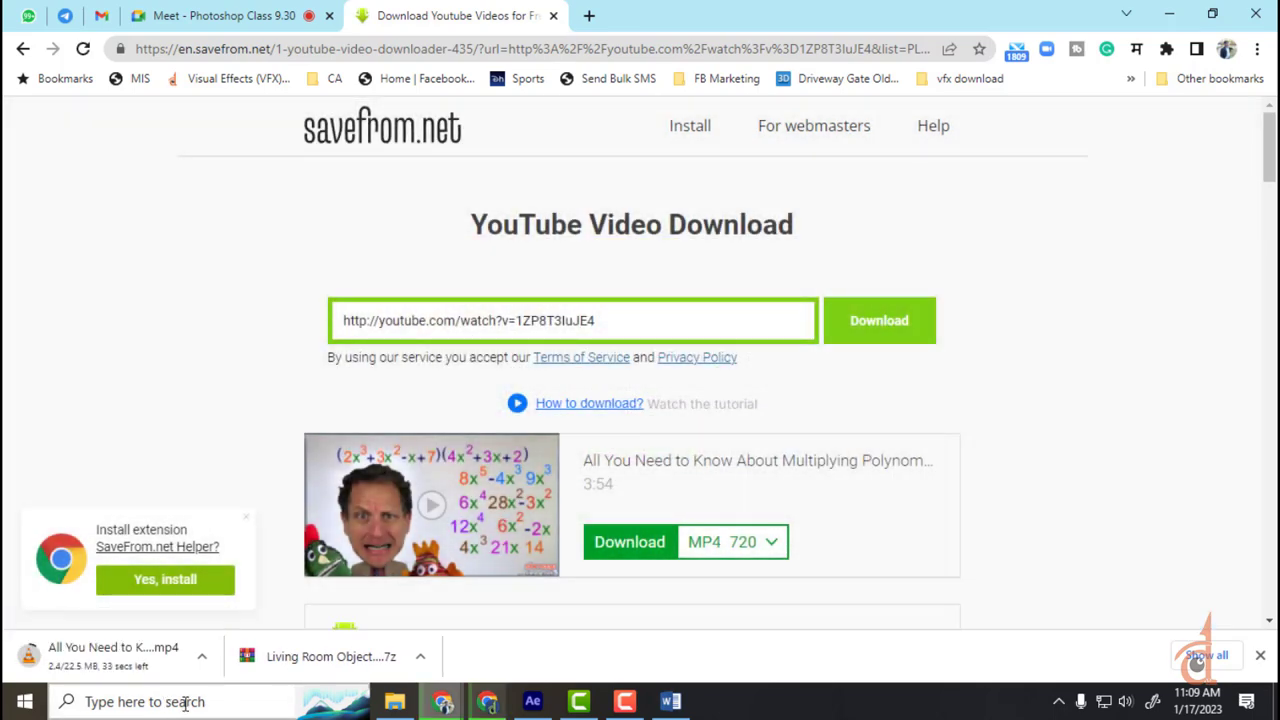
- Return to the polynomials video on YouTube and play the multiplication steps from the middle, pausing at step 9
left_click(22, 48)
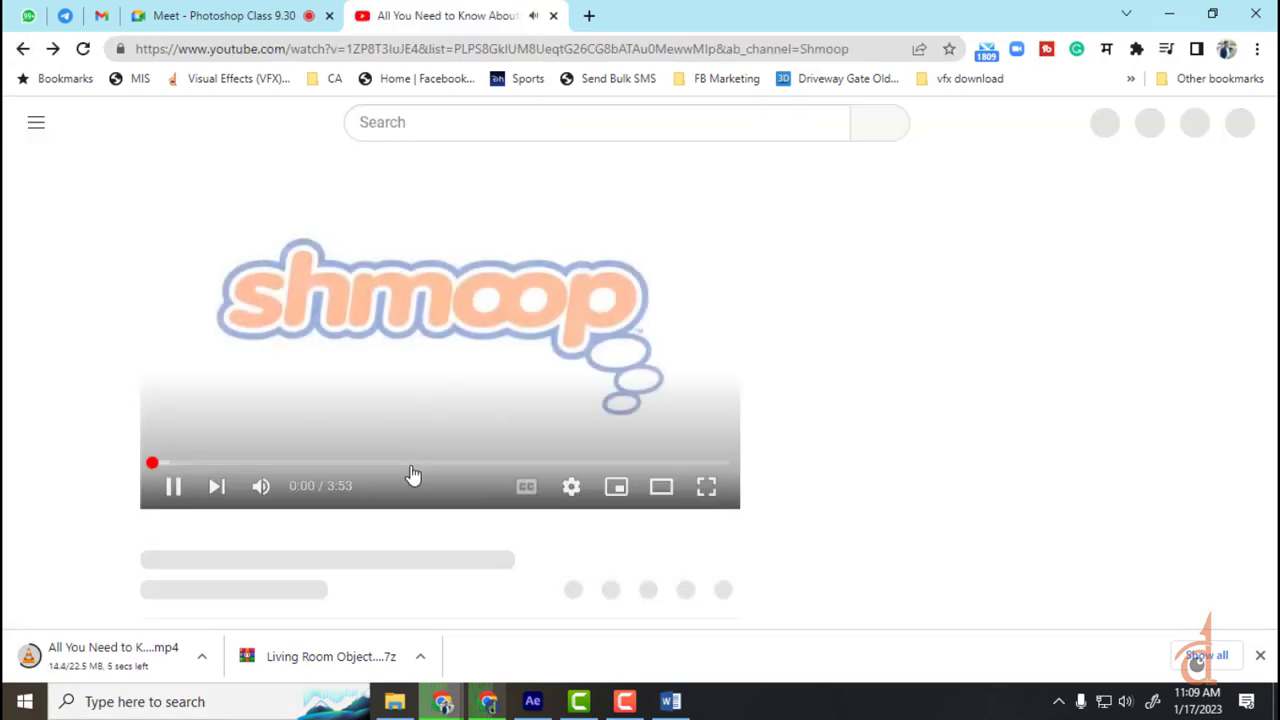
left_click(415, 462)
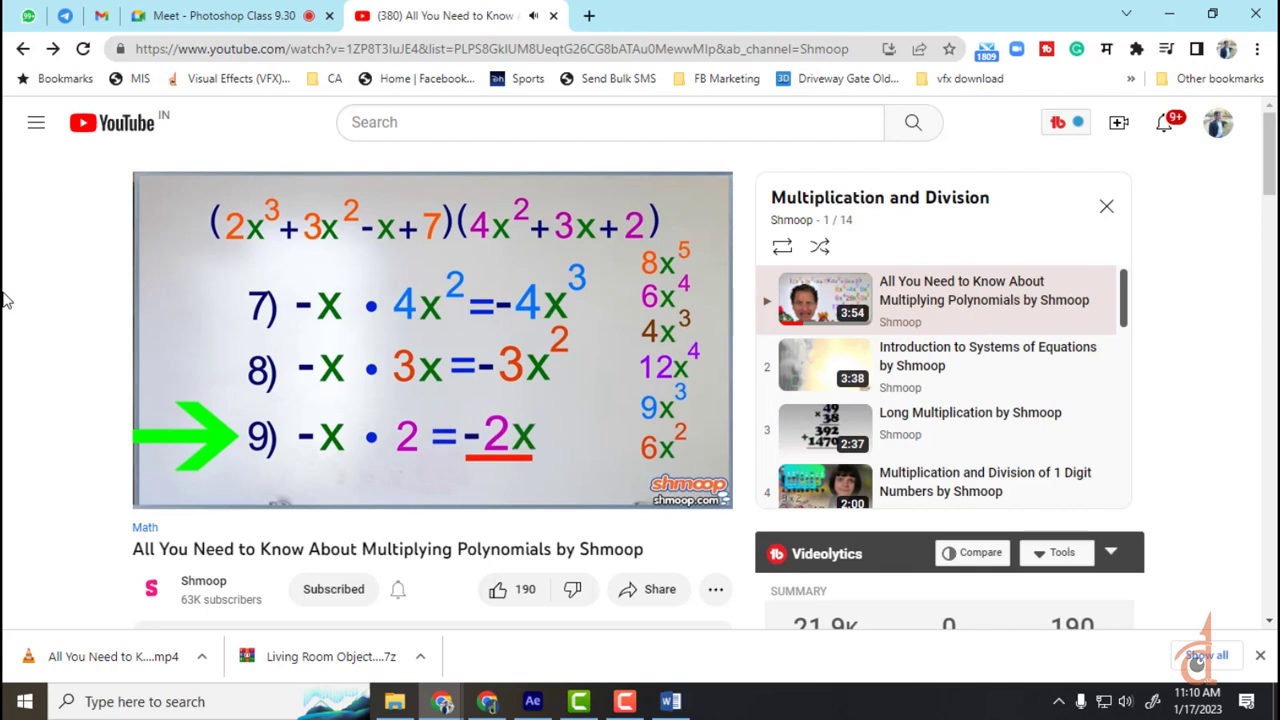
key("space")
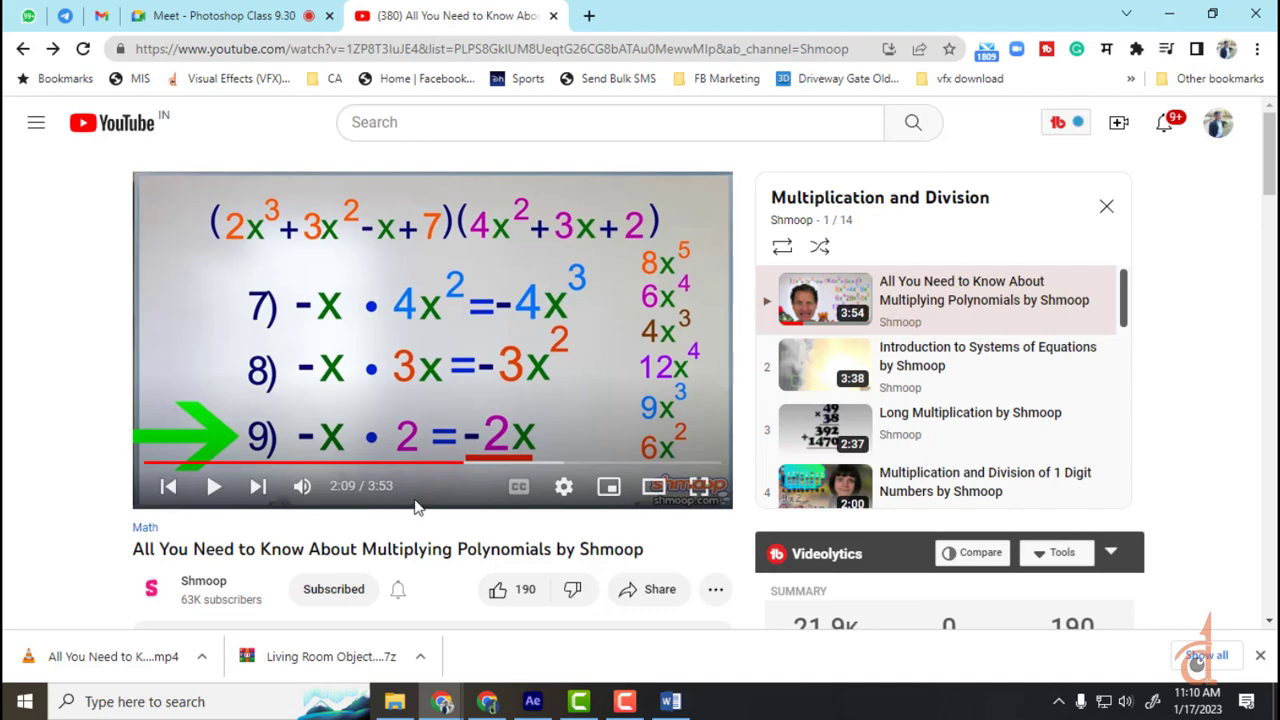
- Switch to After Effects and import All You Need to Know About Multiplying Polynomials by Shmoop from Downloads as footage
left_click(532, 701)
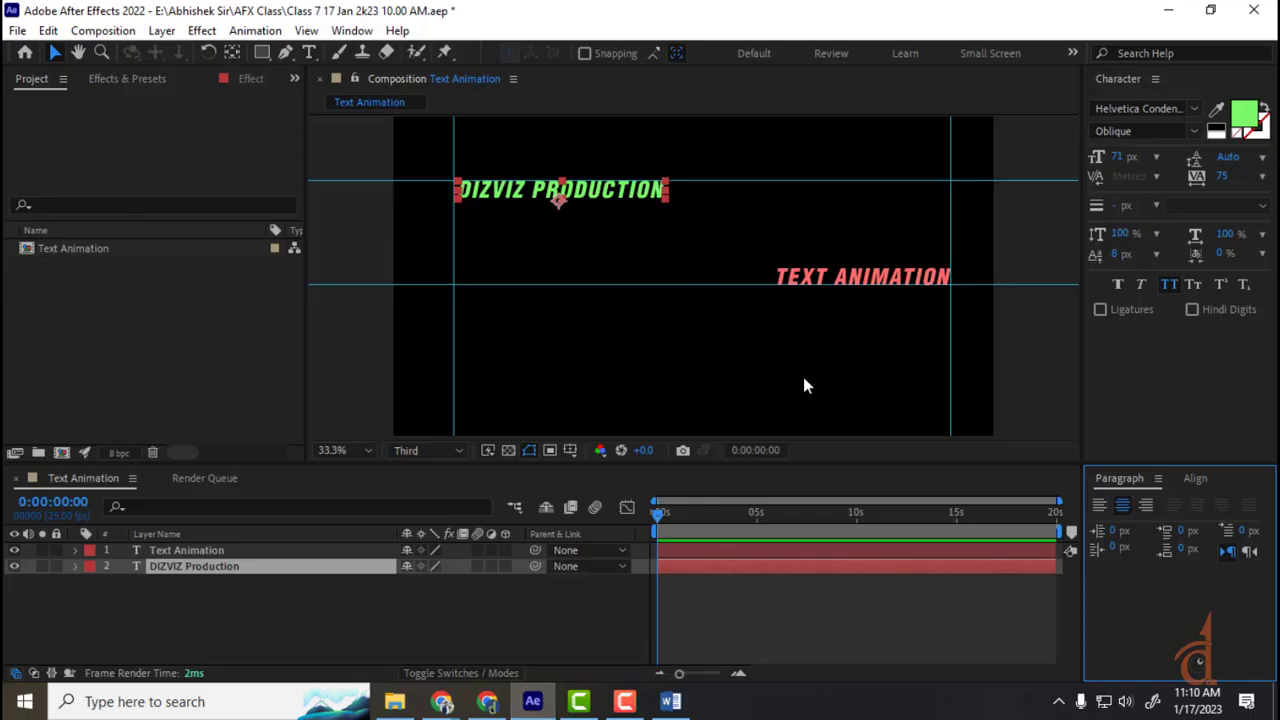
double_click(186, 368)
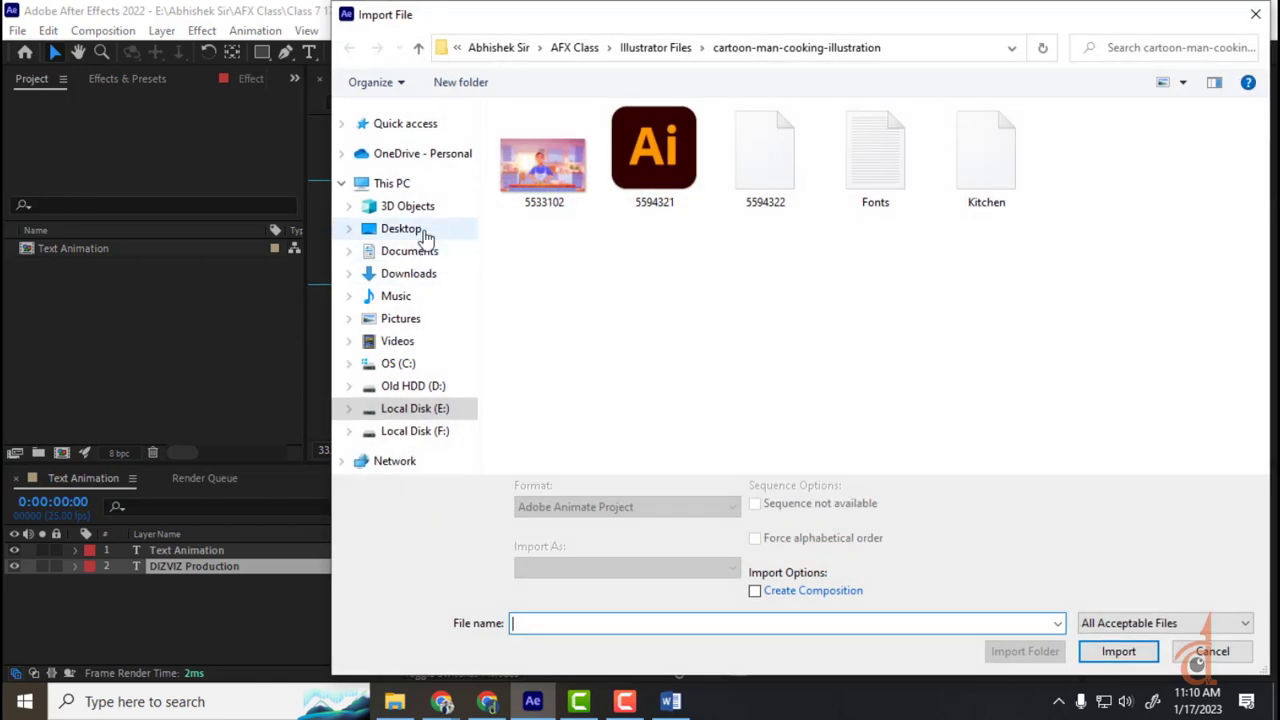
left_click(422, 278)
left_click(583, 170)
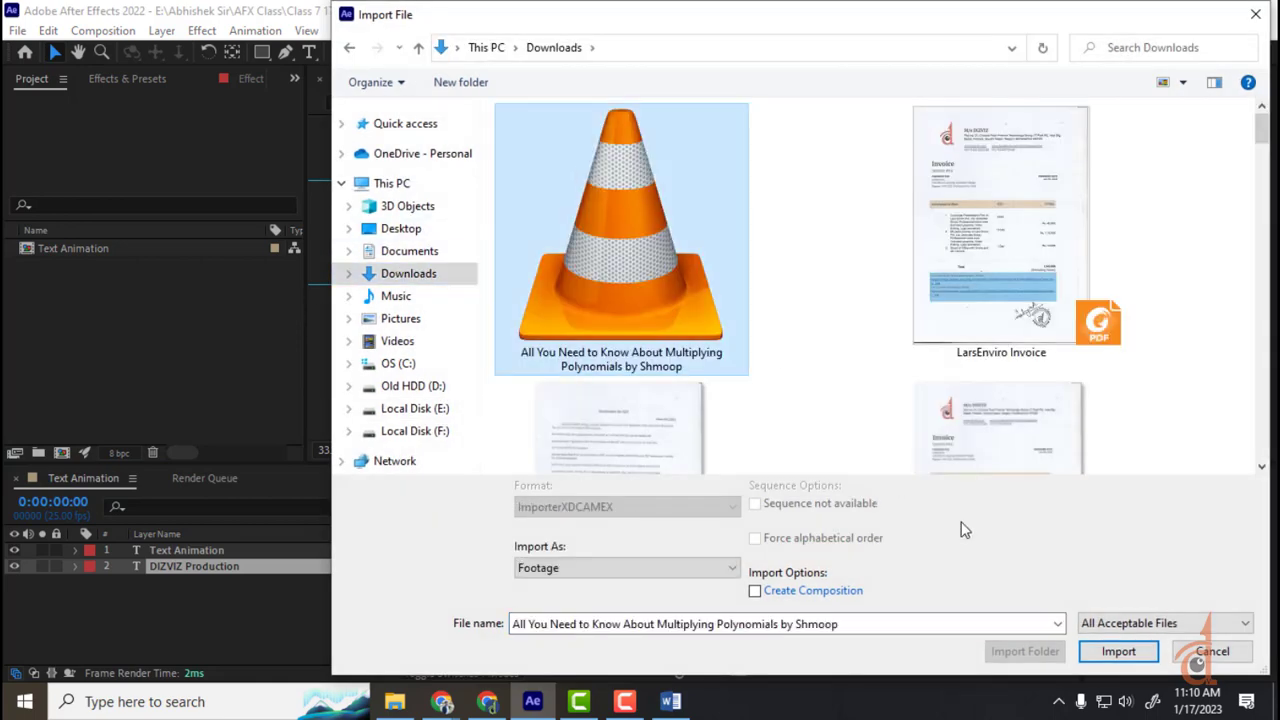
left_click(1119, 651)
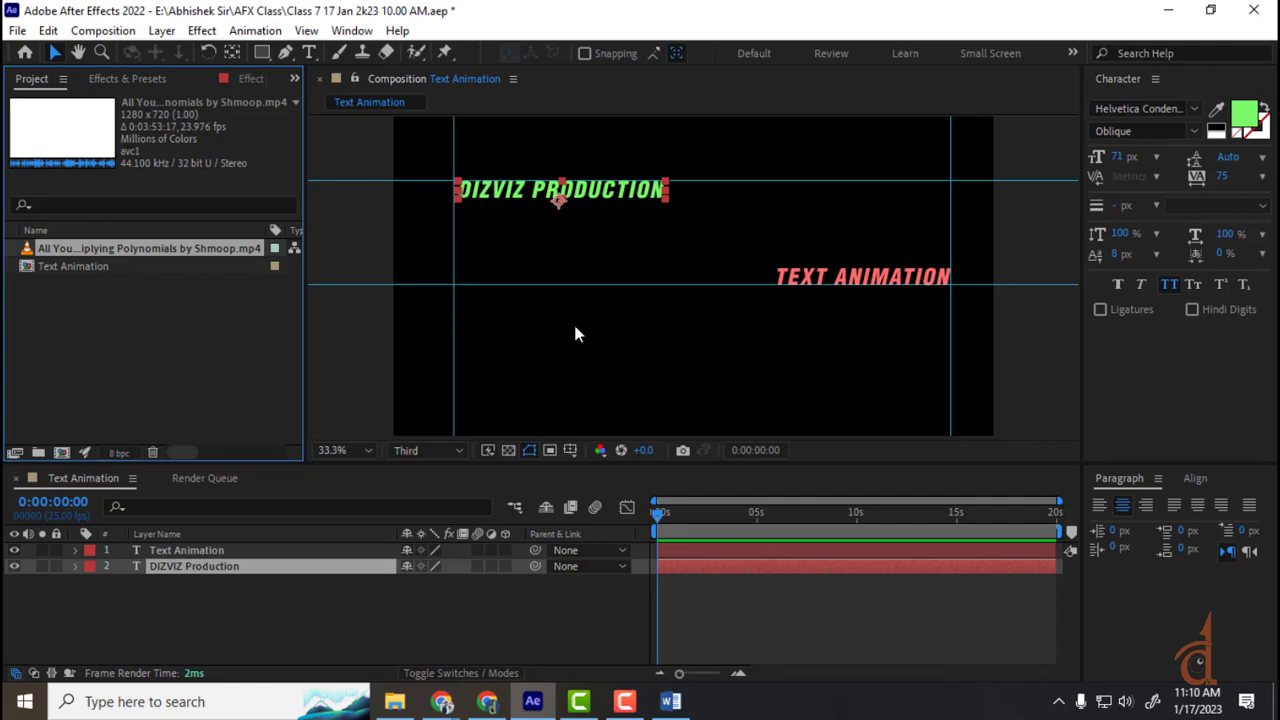
- Return the playhead to 0:00:00:00, deselect the DIZVIZ Production layer, and toggle the guides' visibility off and on
left_click(659, 513)
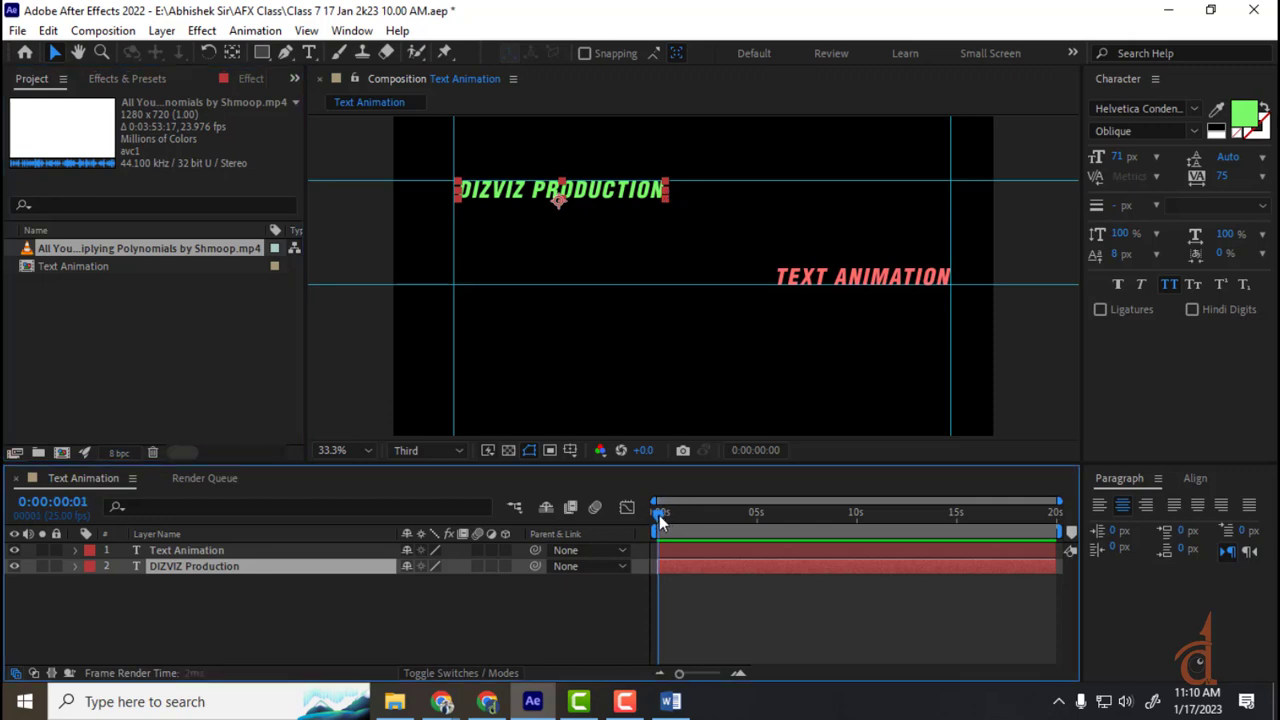
left_click_drag(659, 515, 601, 527)
left_click(546, 580)
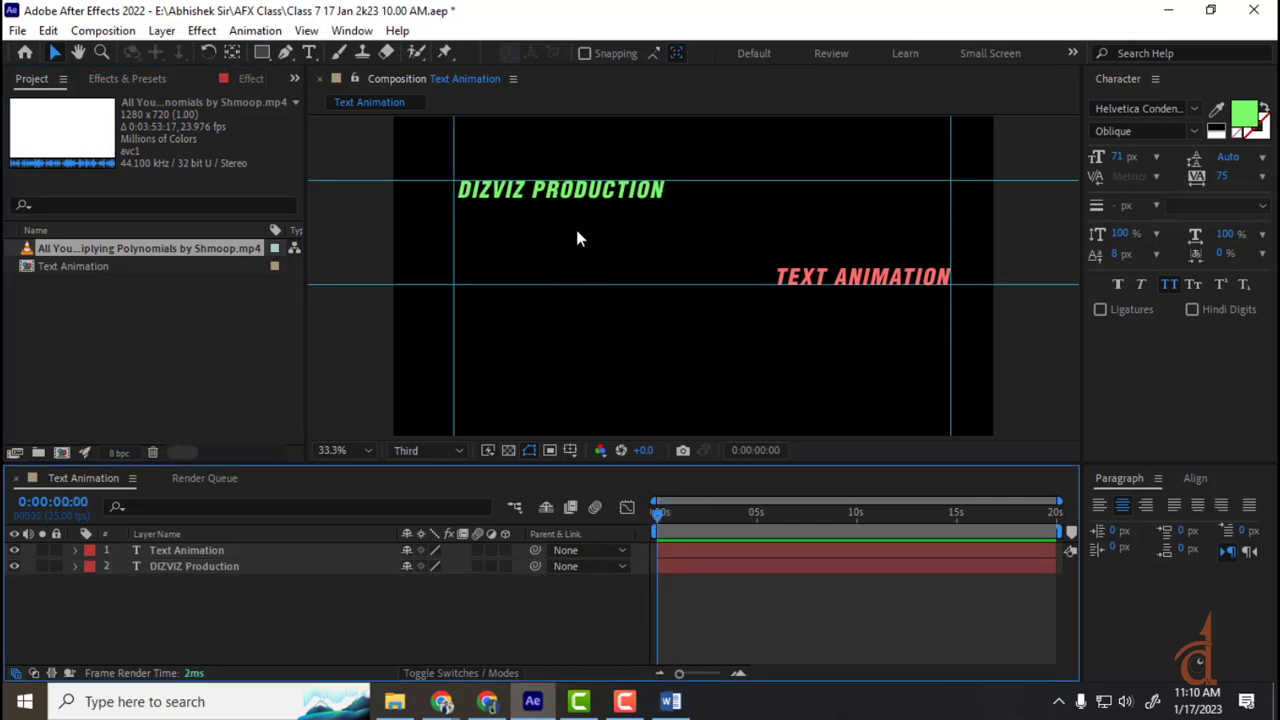
key("ctrl+semicolon")
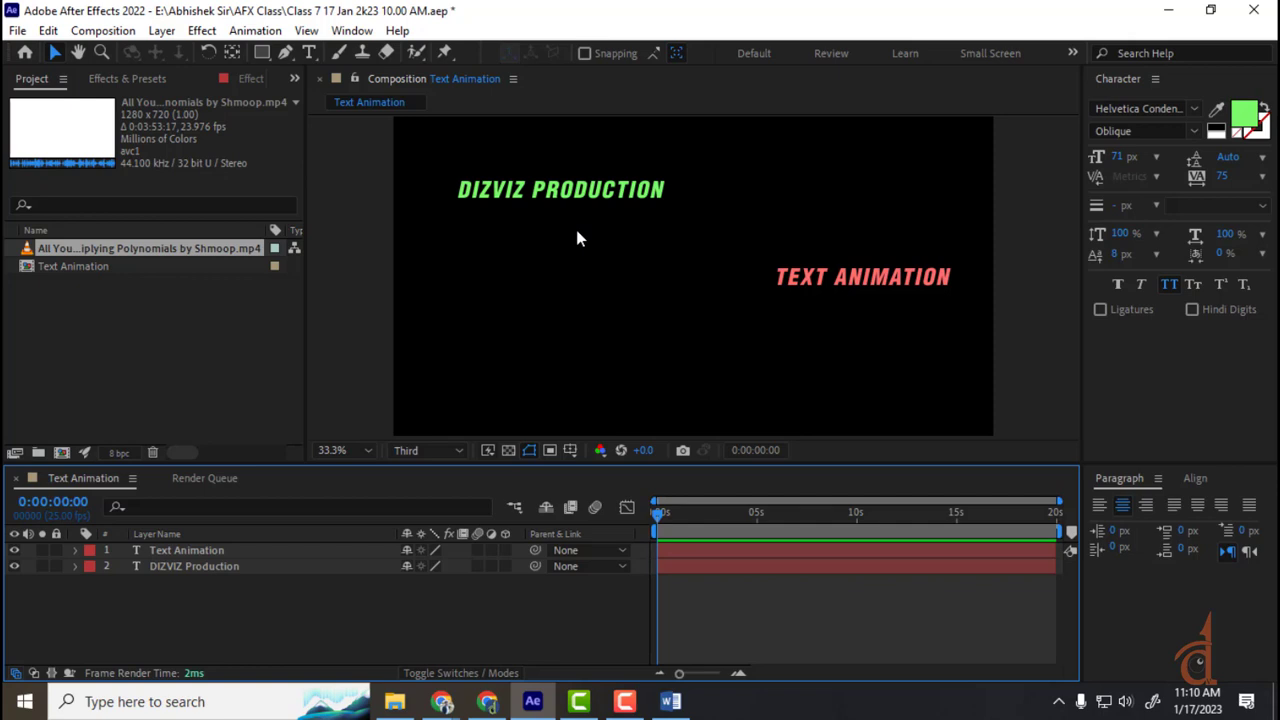
key("ctrl+semicolon")
key("ctrl+semicolon")
key("ctrl+semicolon")
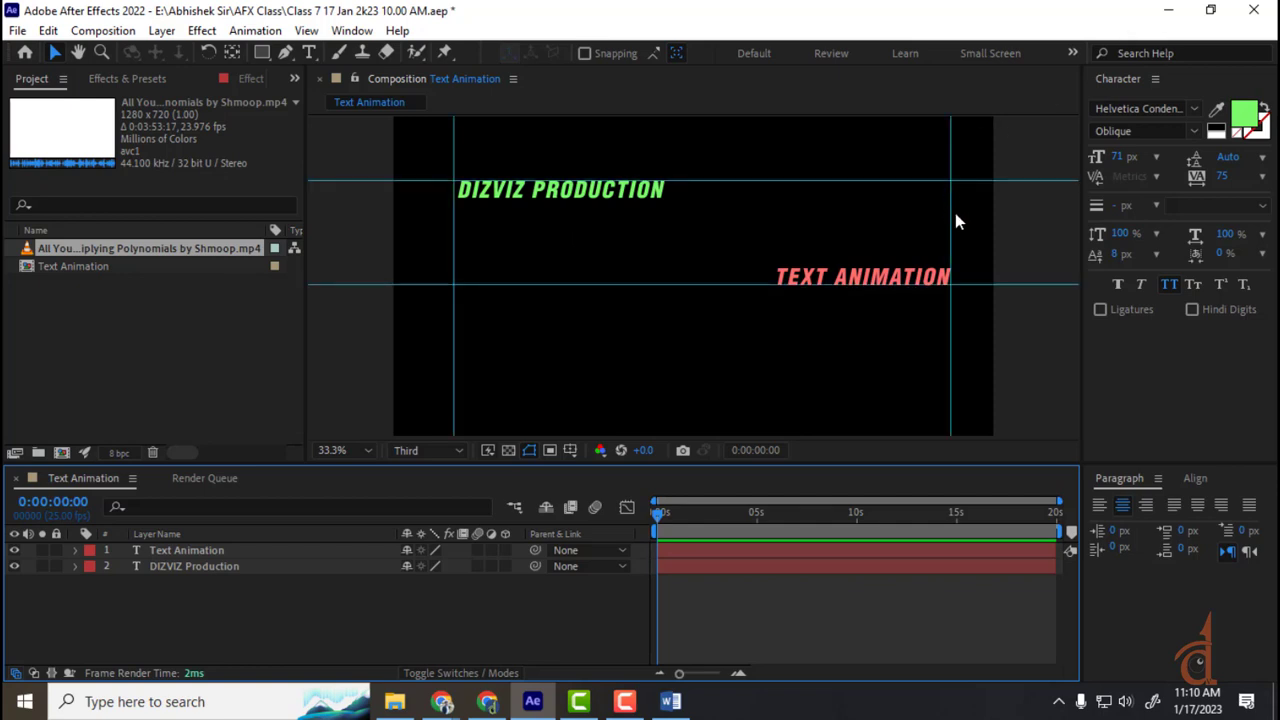
- Move the vertical guide at the end of TEXT ANIMATION inward over the text, and lock the guides
left_click_drag(952, 213, 885, 244)
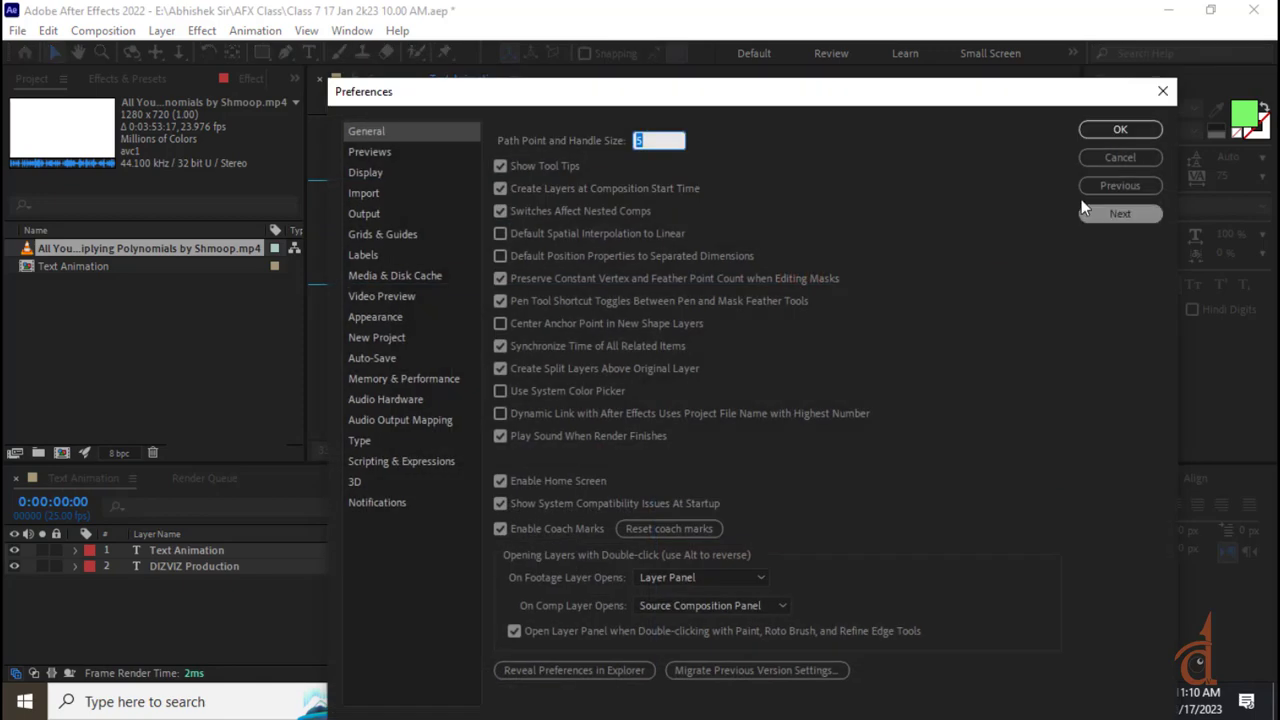
left_click(1125, 154)
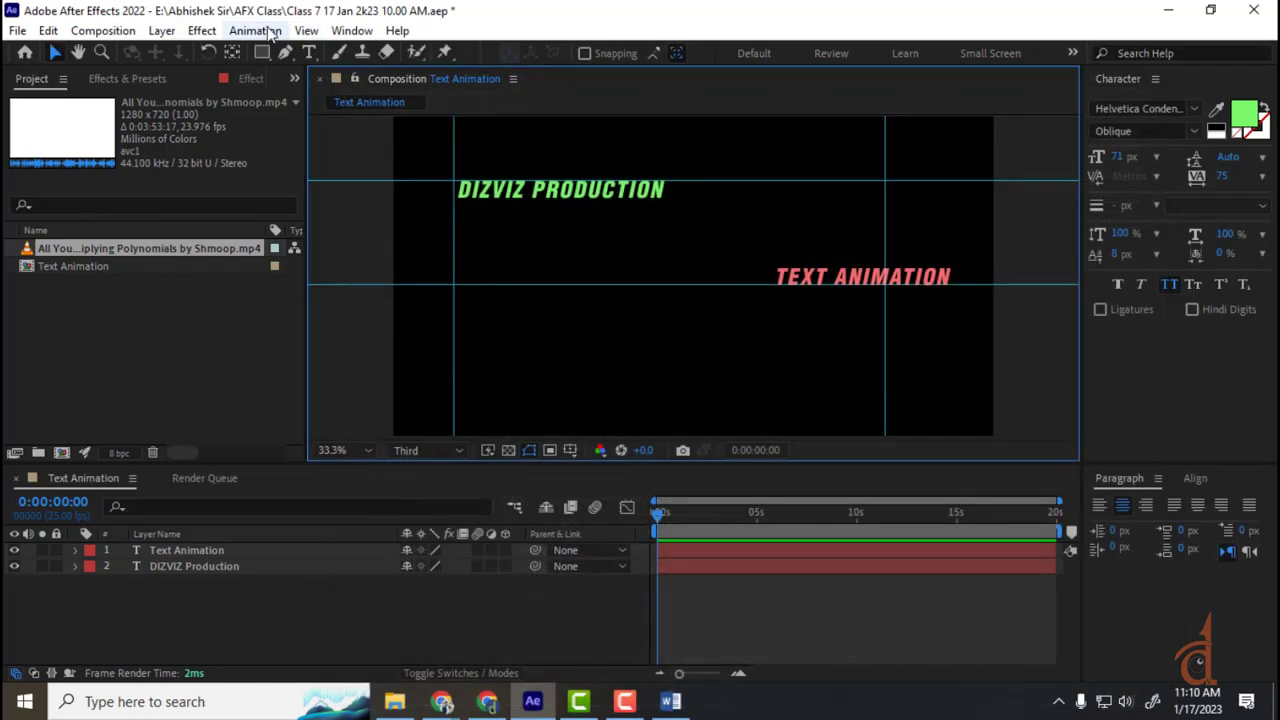
left_click(255, 30)
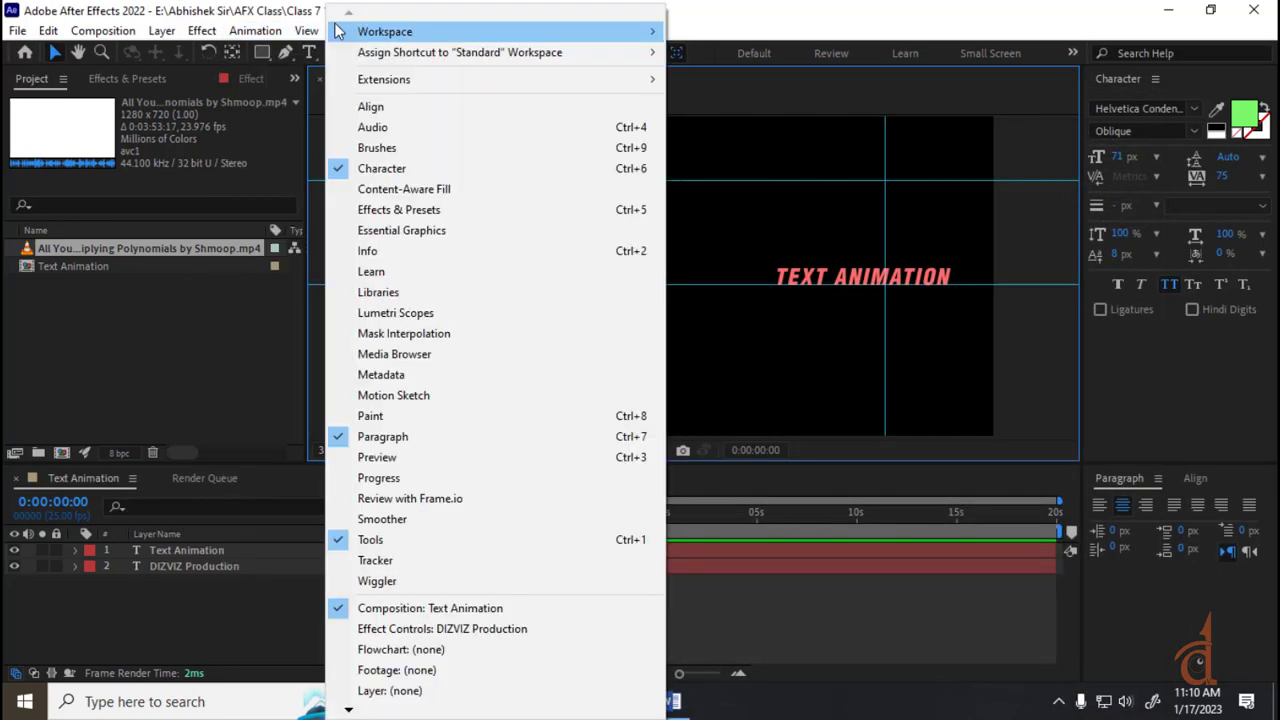
mouse_move(306, 30)
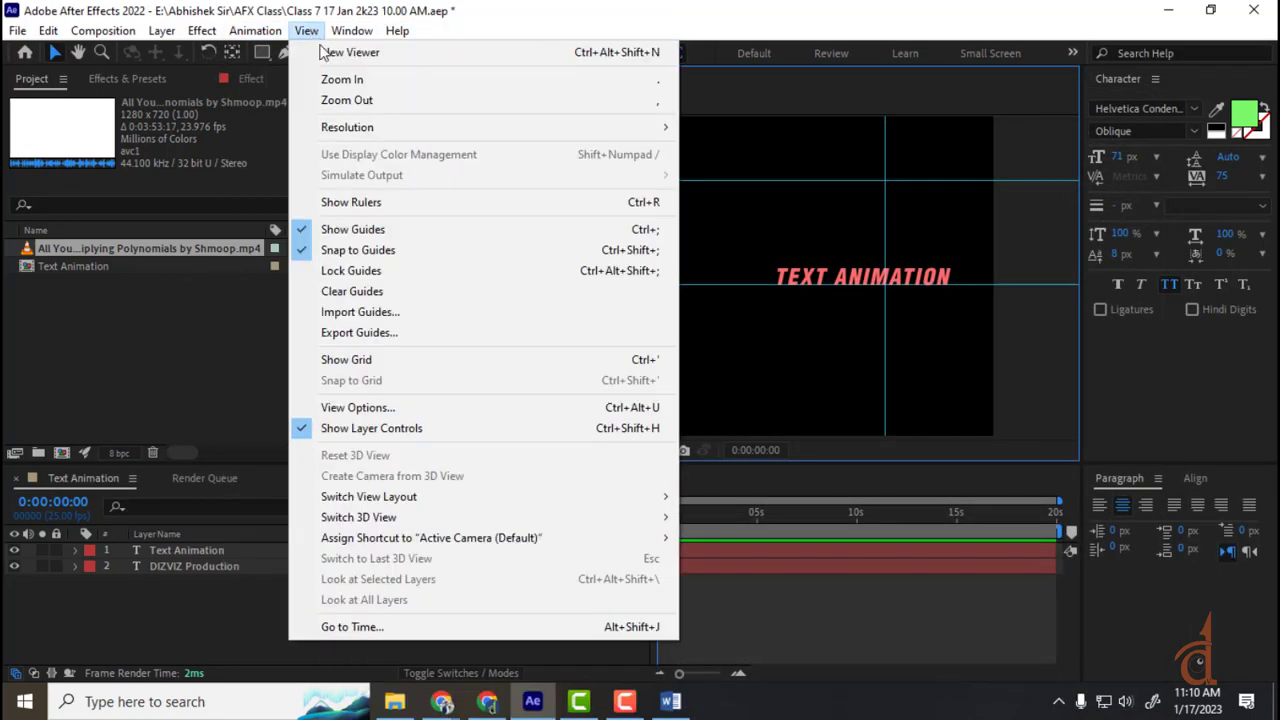
left_click(376, 280)
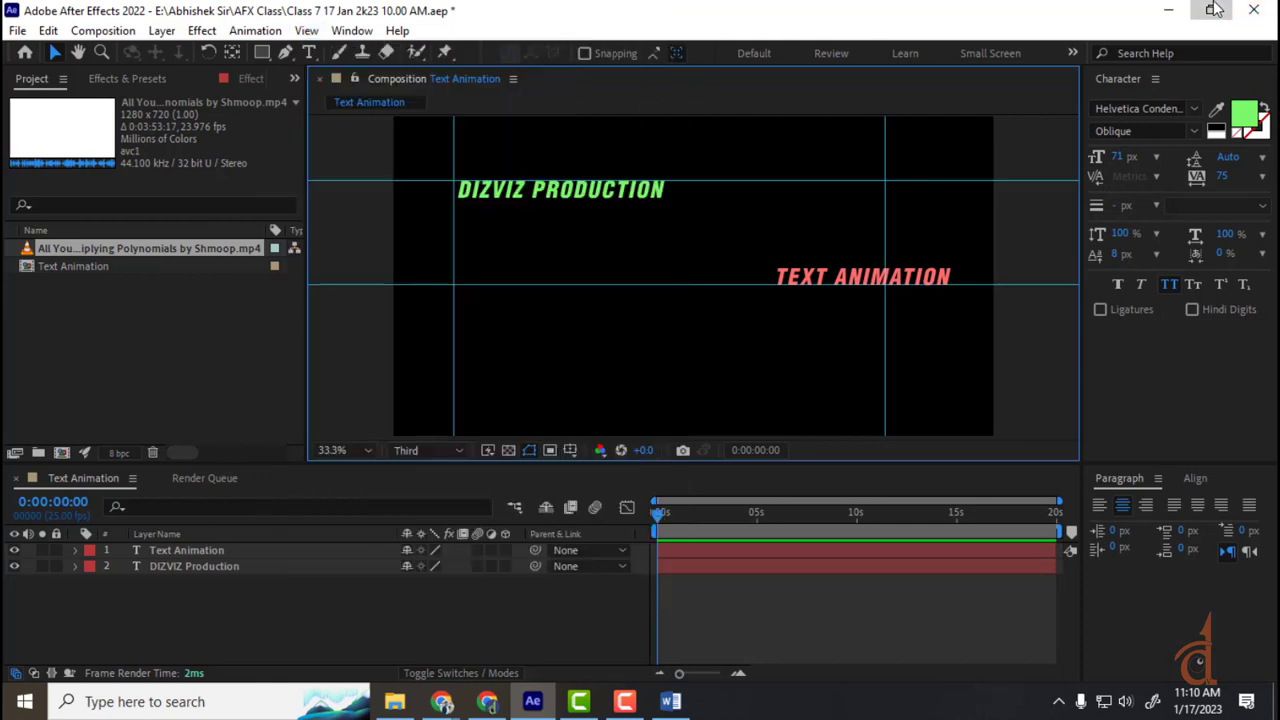
left_click(1210, 8)
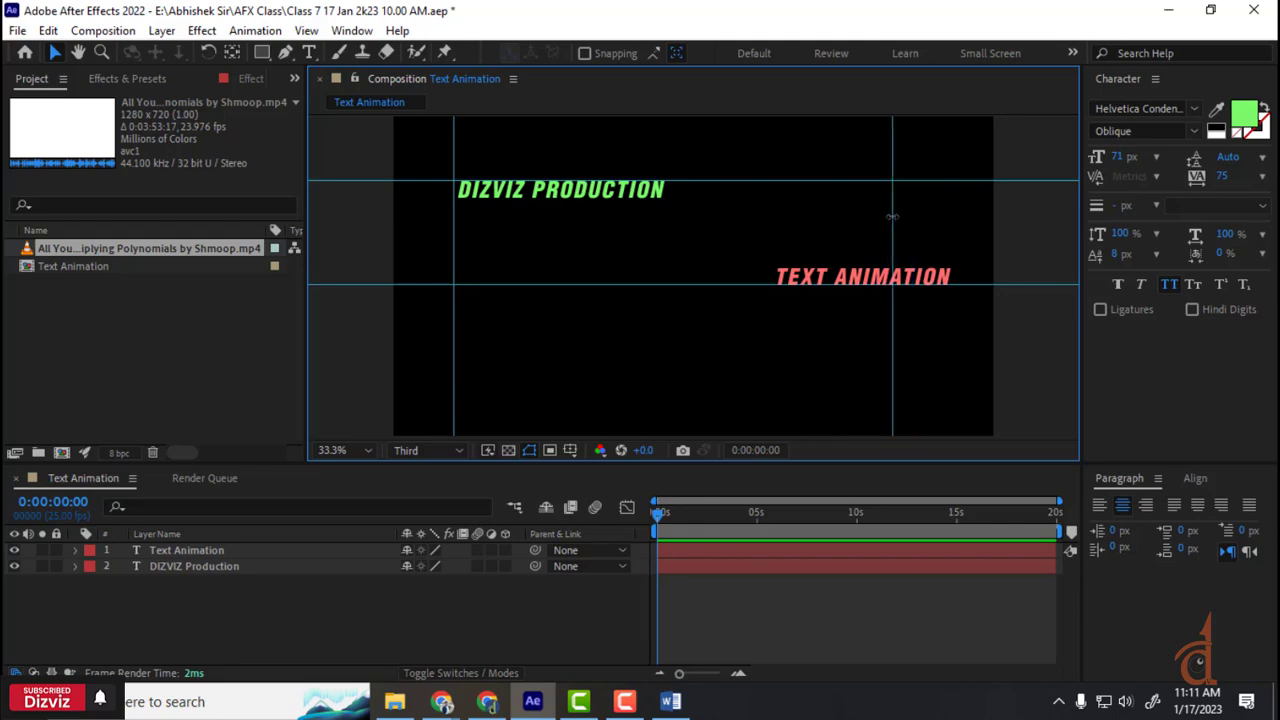
- Clear all guides from the Text Animation composition
left_click(284, 30)
mouse_move(306, 30)
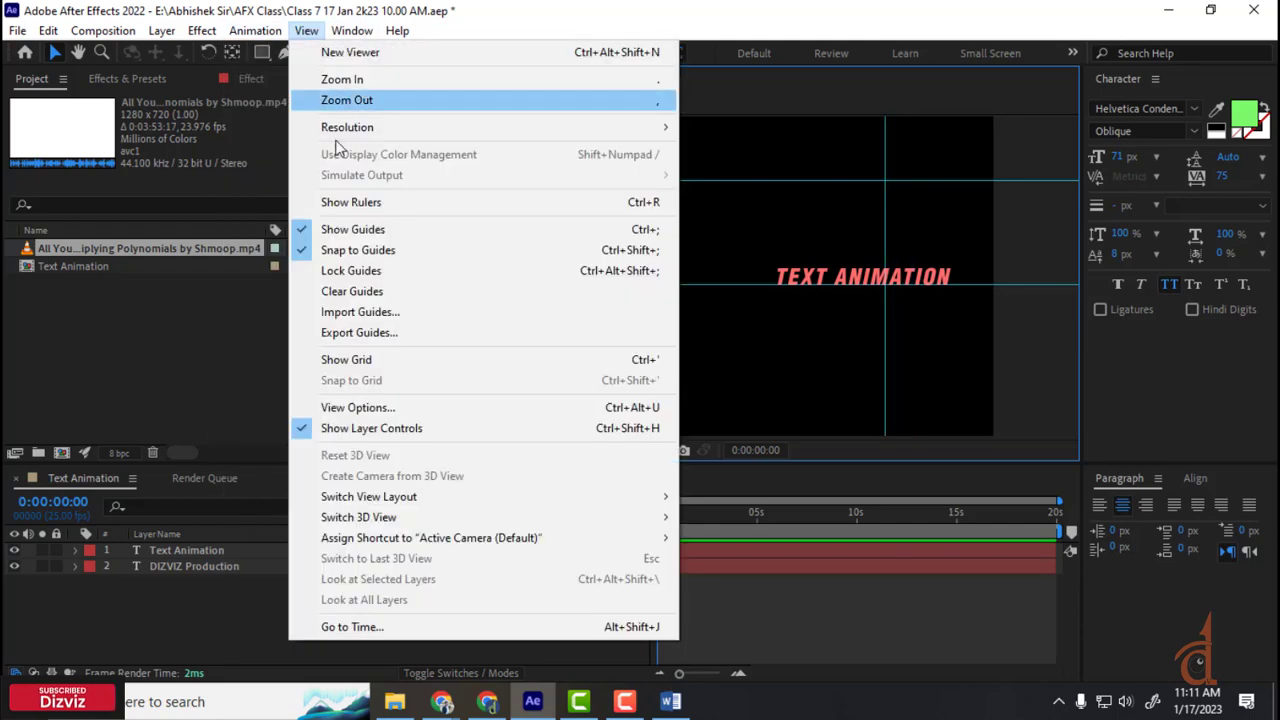
left_click(362, 291)
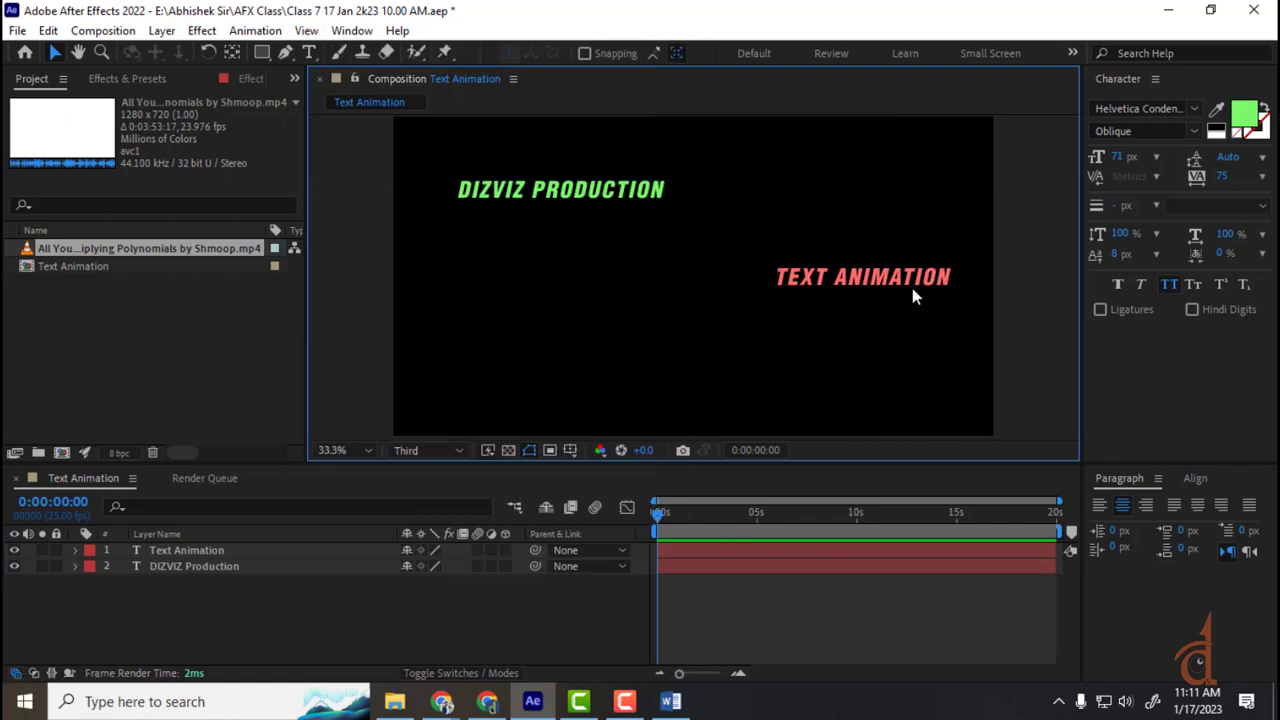
- Select the TEXT ANIMATION text, and switch the selection to the DIZVIZ PRODUCTION text
left_click(908, 287)
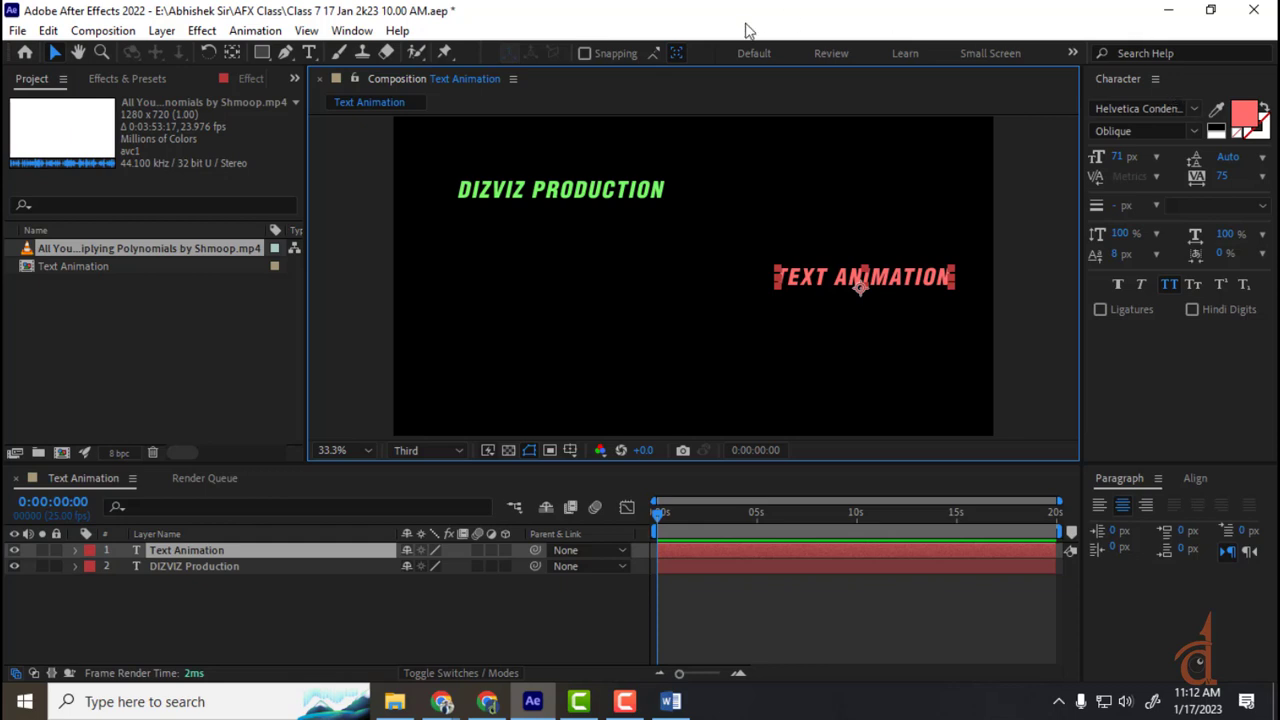
left_click(596, 204)
left_click(560, 195)
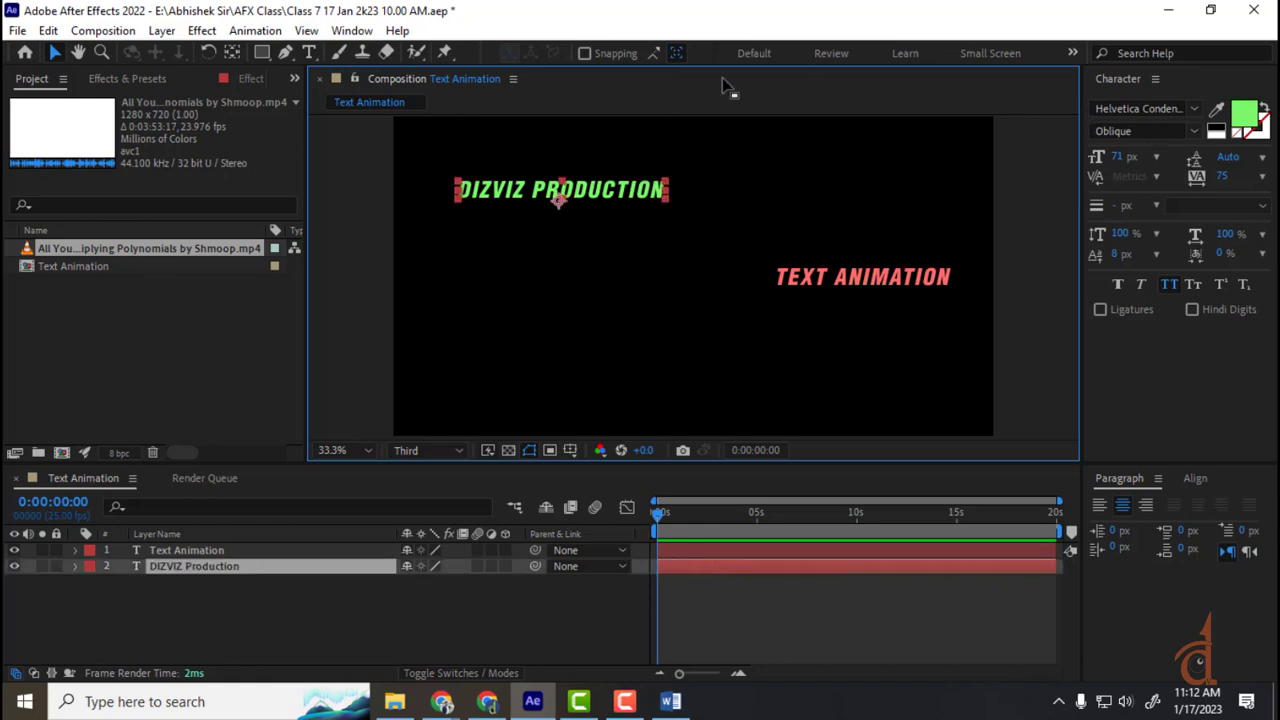
- Close the Character panel and restore it to the workspace
left_click(1155, 79)
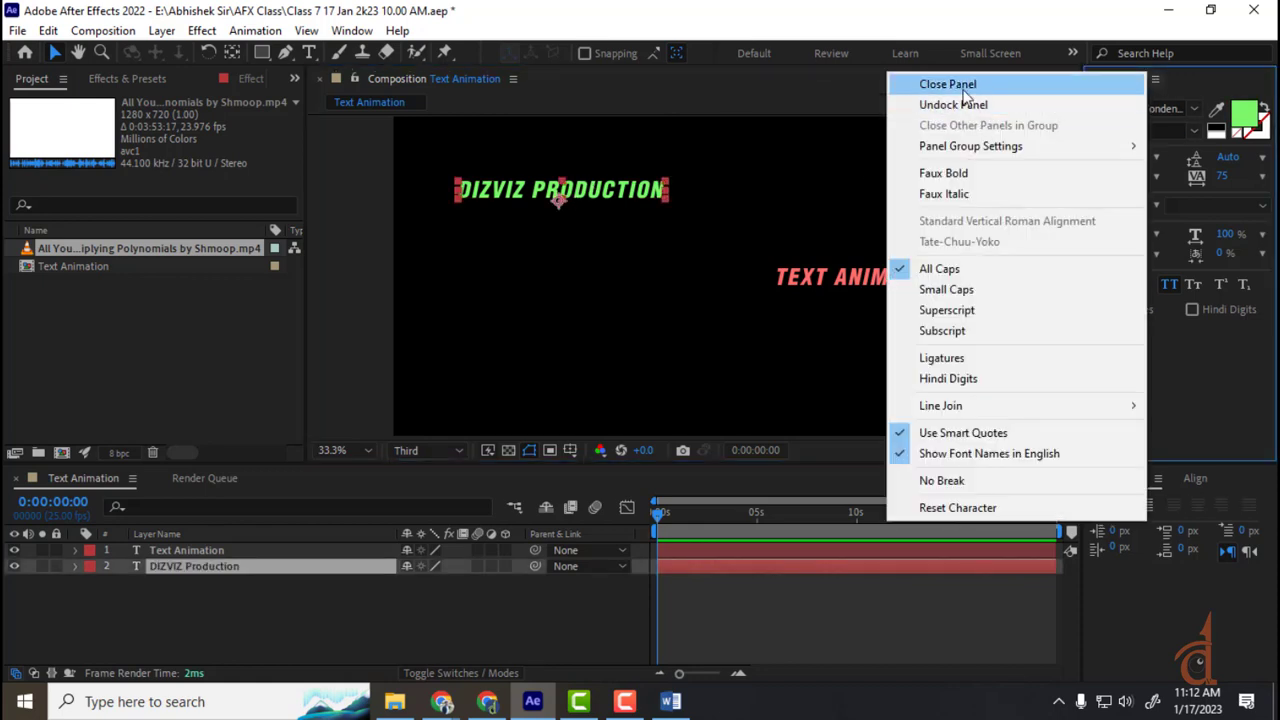
left_click(962, 86)
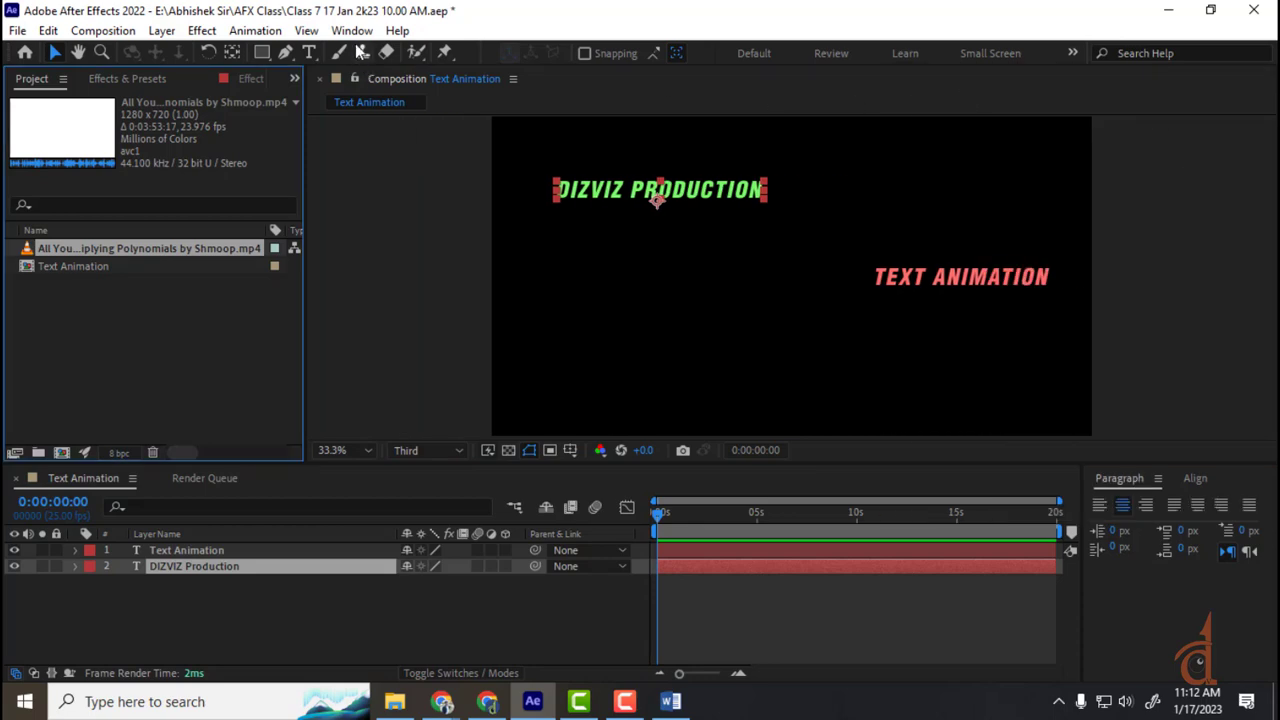
left_click(354, 32)
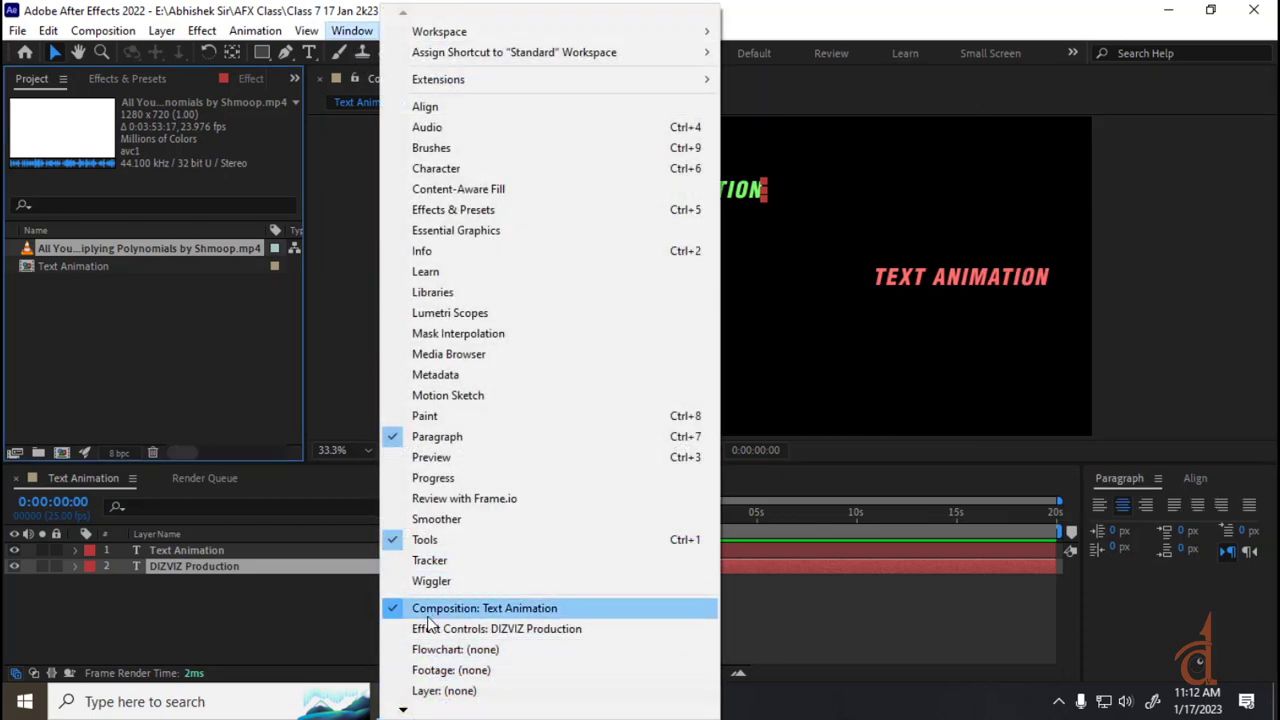
left_click(450, 168)
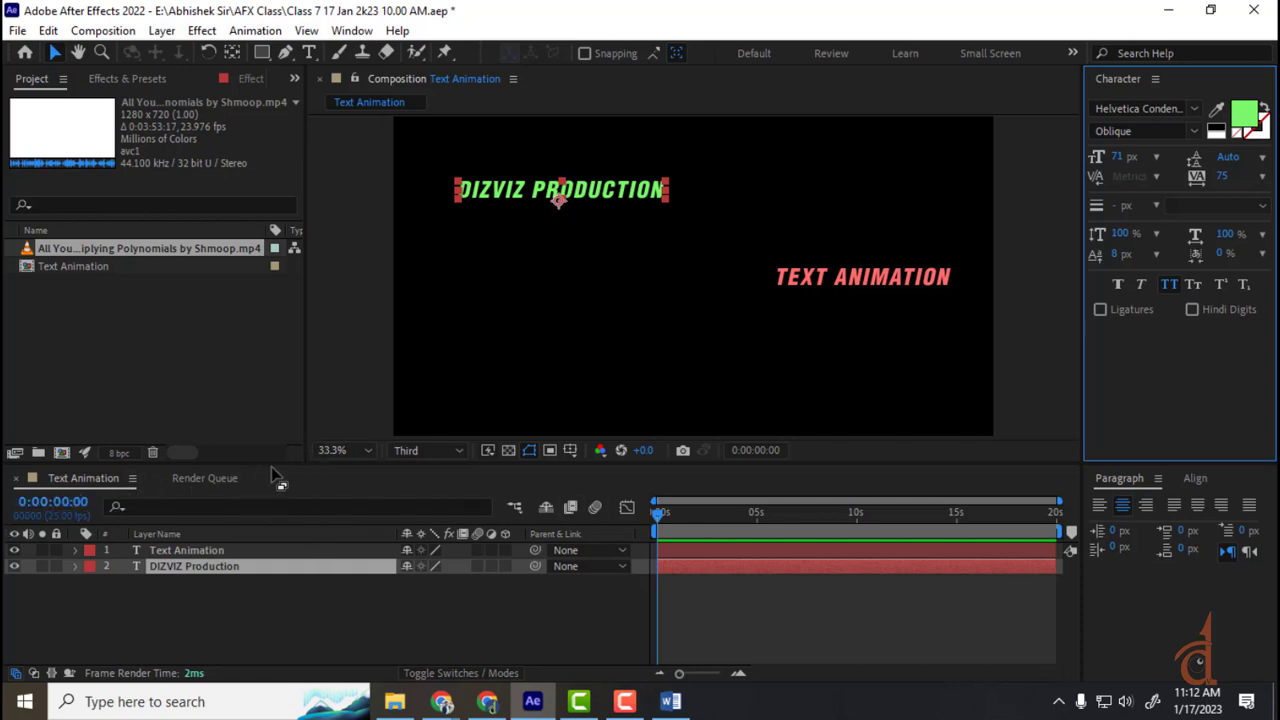
- Close the timeline and Render Queue panels, and reset the Standard workspace to its saved layout
left_click(16, 478)
left_click(16, 478)
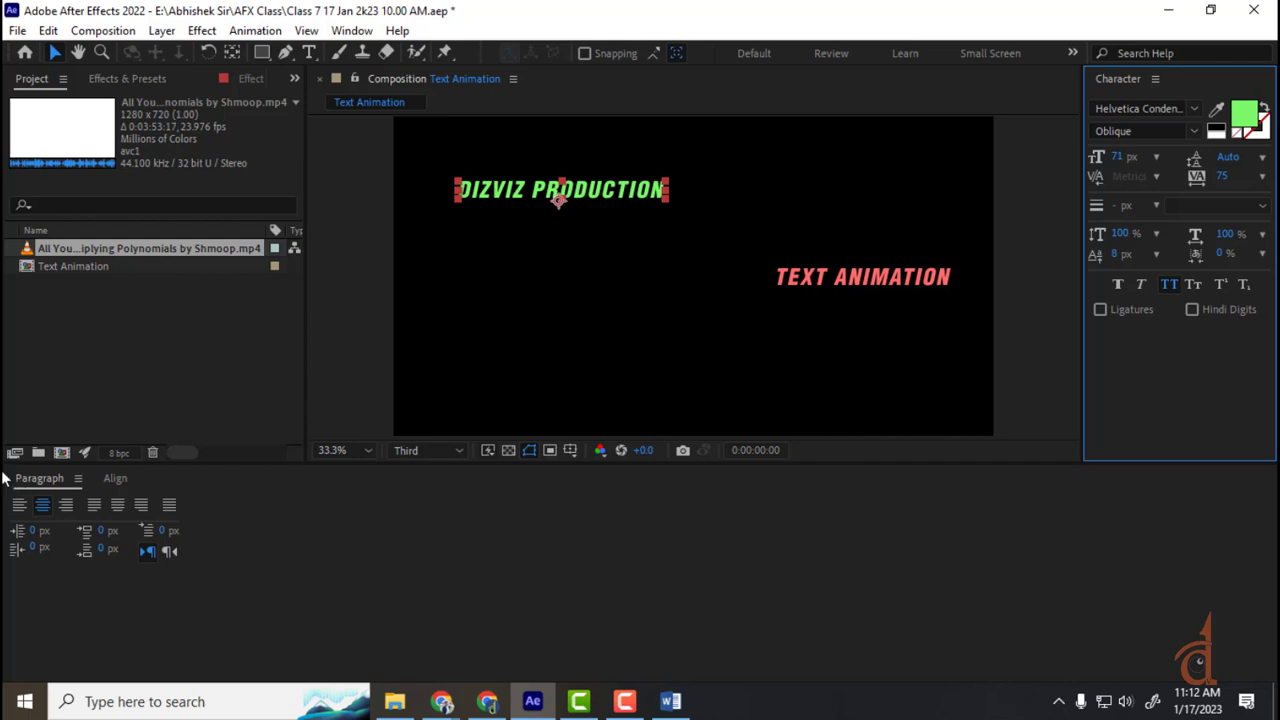
left_click(350, 31)
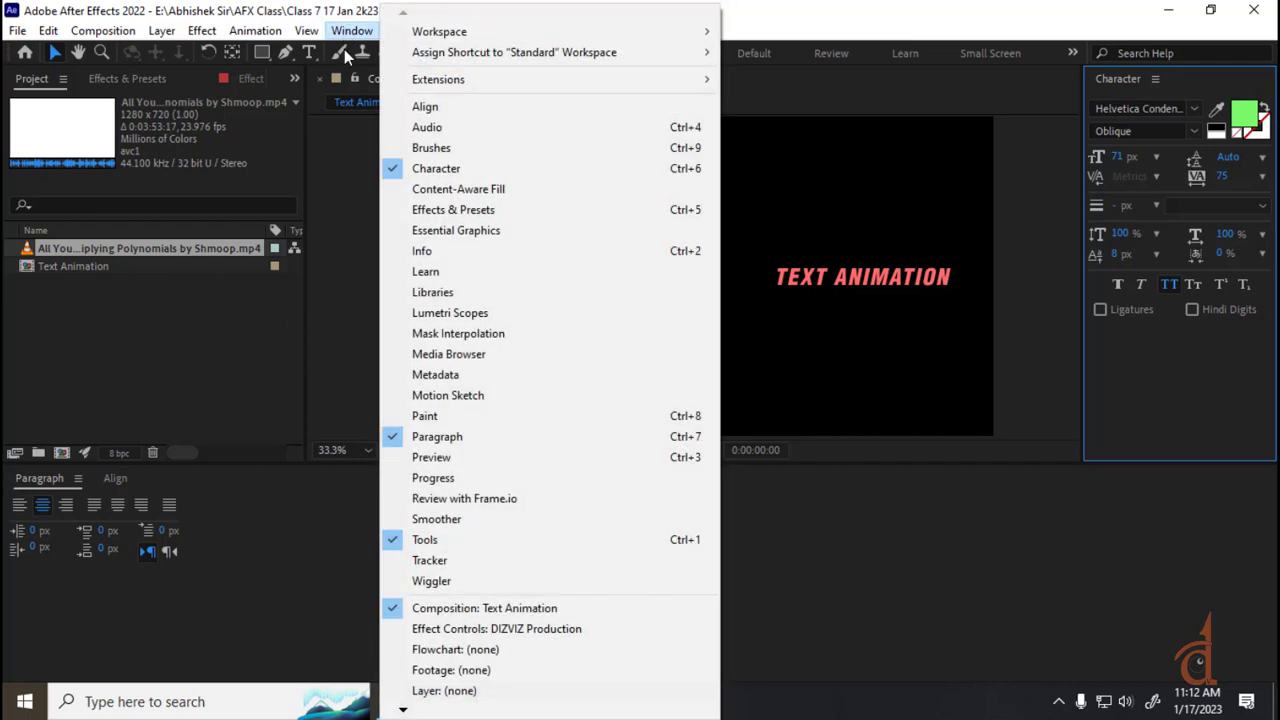
mouse_move(620, 31)
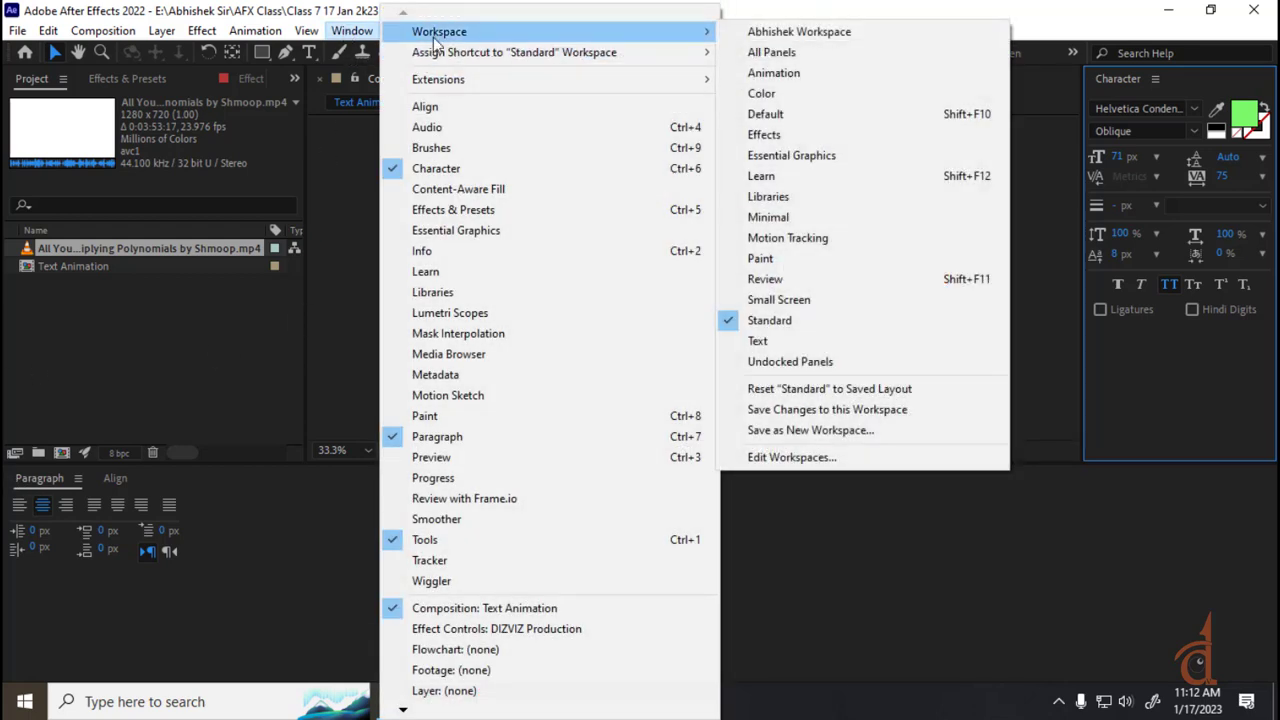
left_click(862, 393)
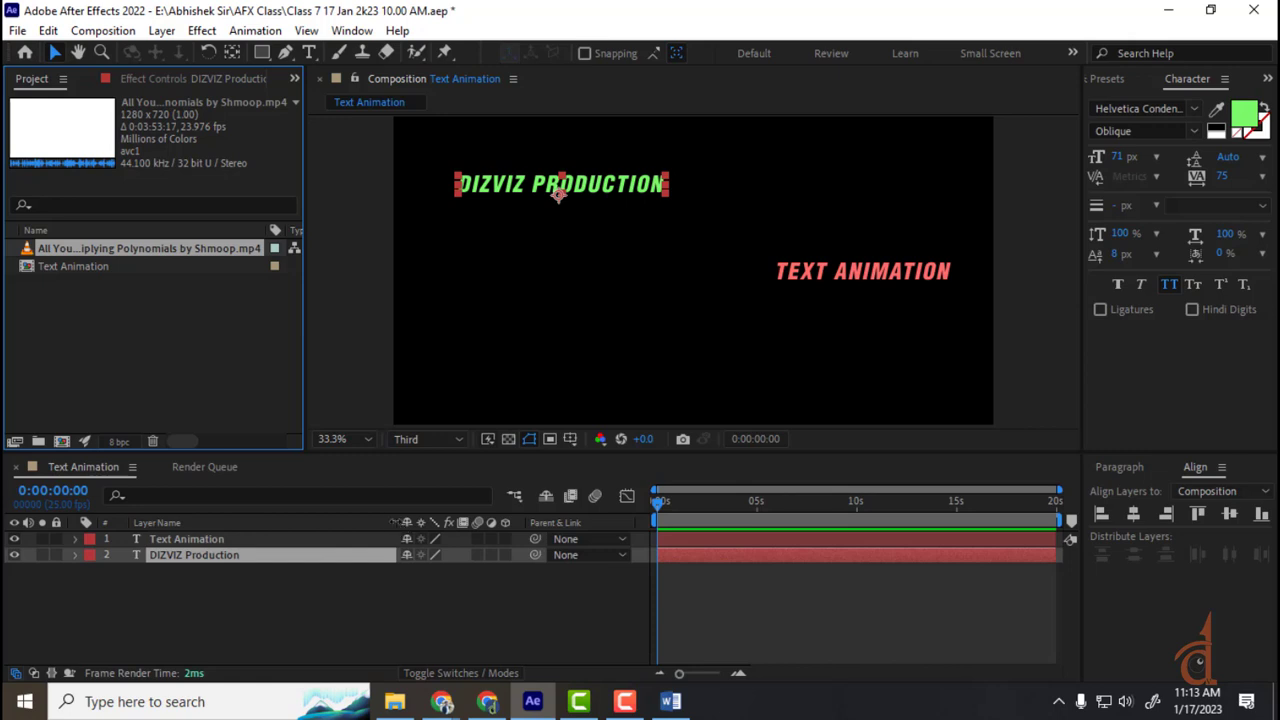
- Narrow the Layer Name column in the Text Animation timeline, keeping the playhead at the start
left_click_drag(396, 524, 350, 528)
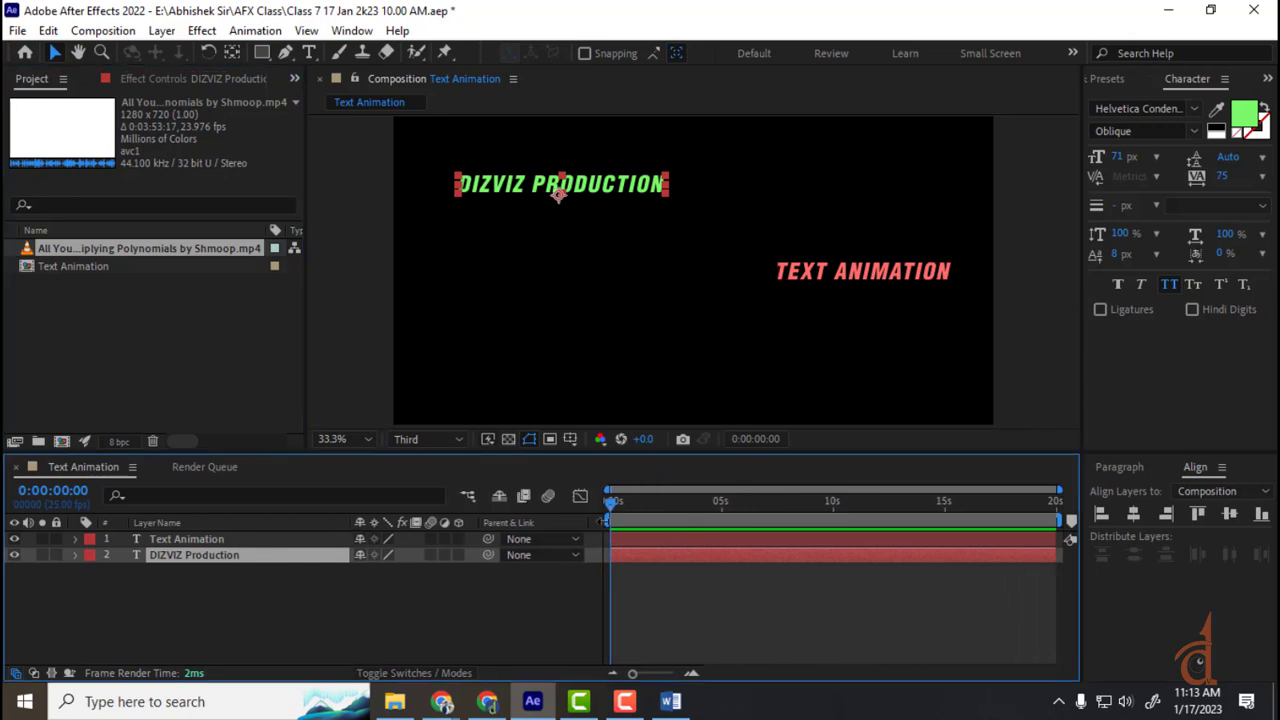
left_click_drag(616, 509, 415, 515)
- Set the DIZVIZ PRODUCTION text's font to Roboto Thin and list the family's available styles
left_click(1135, 108)
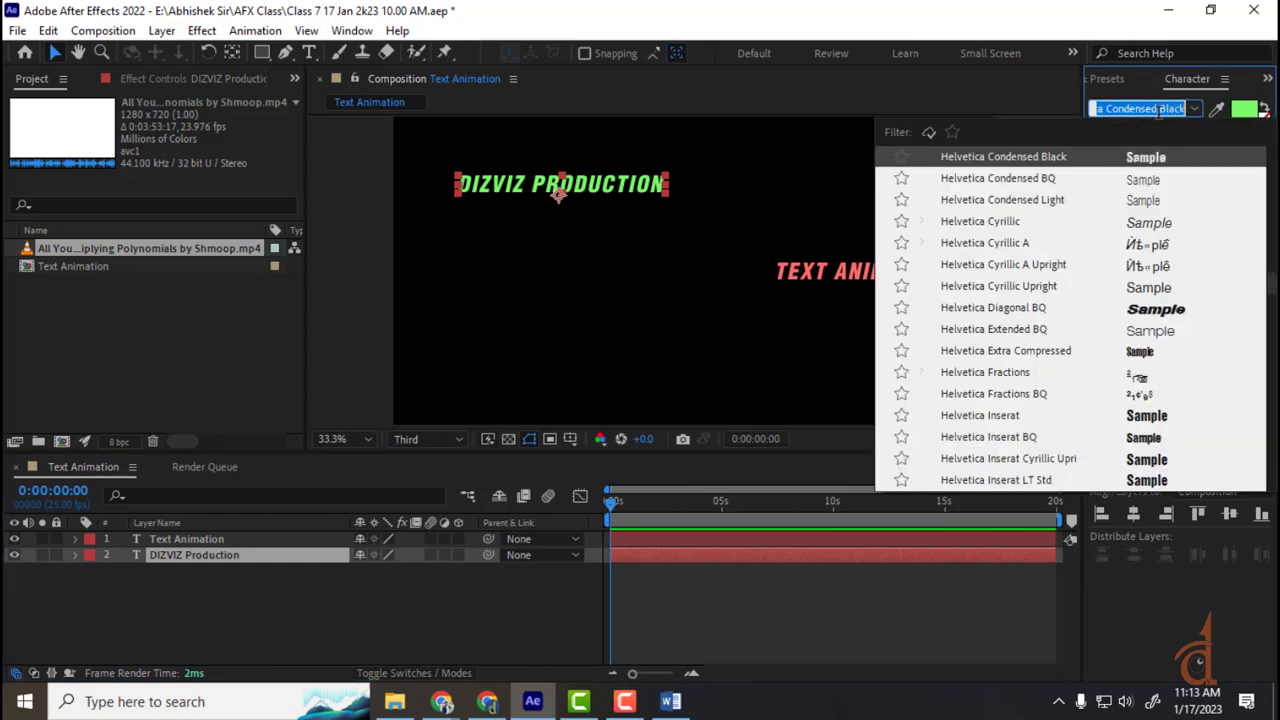
type("roboto")
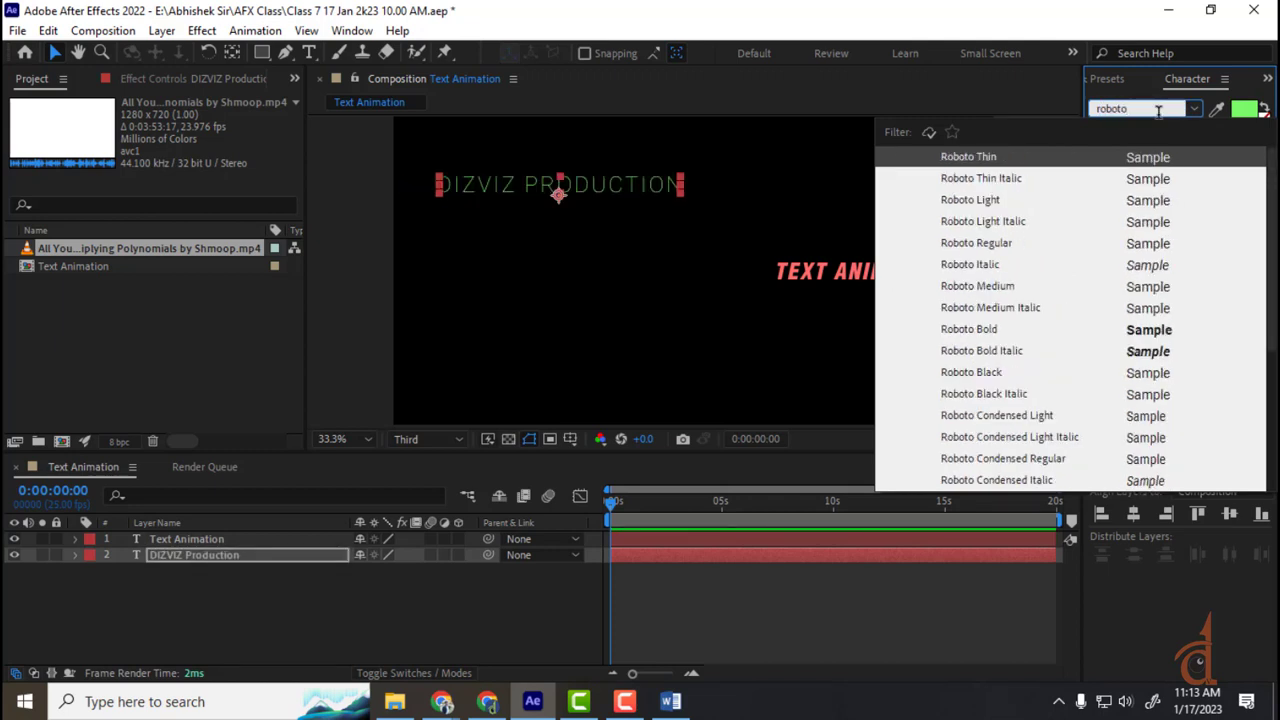
key("Return")
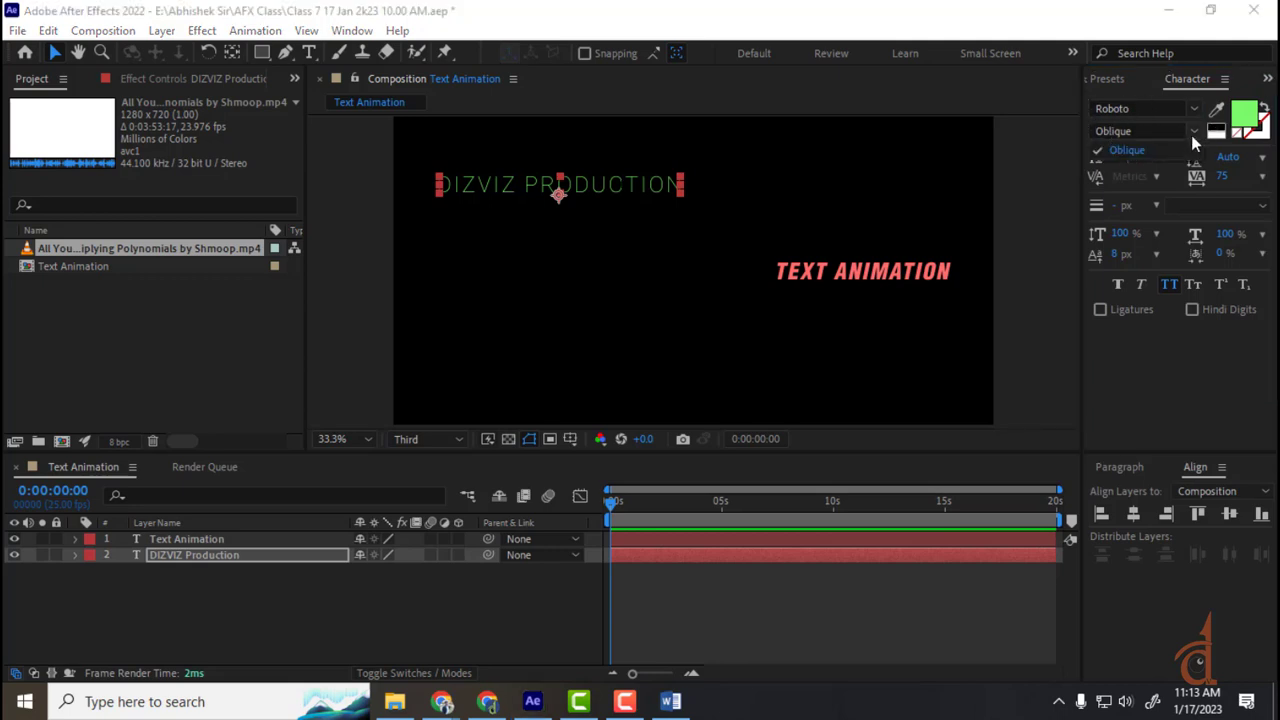
left_click(1139, 109)
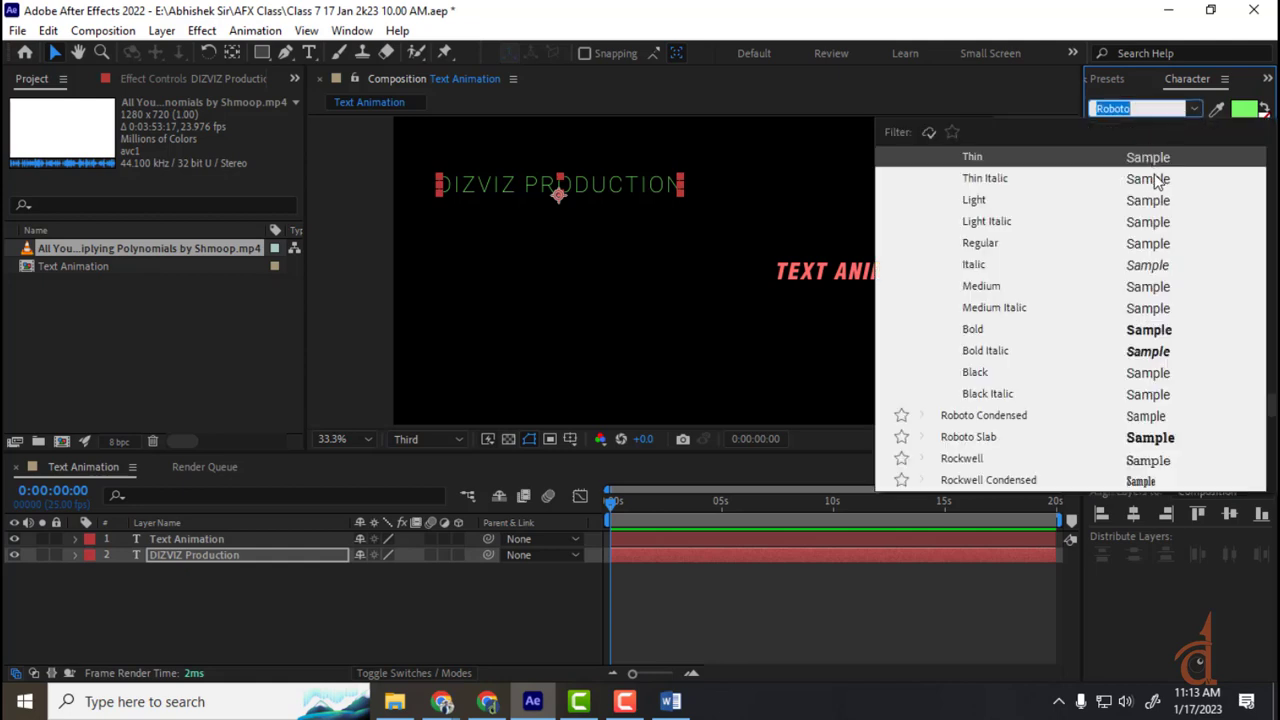
left_click(1042, 104)
left_click(1193, 133)
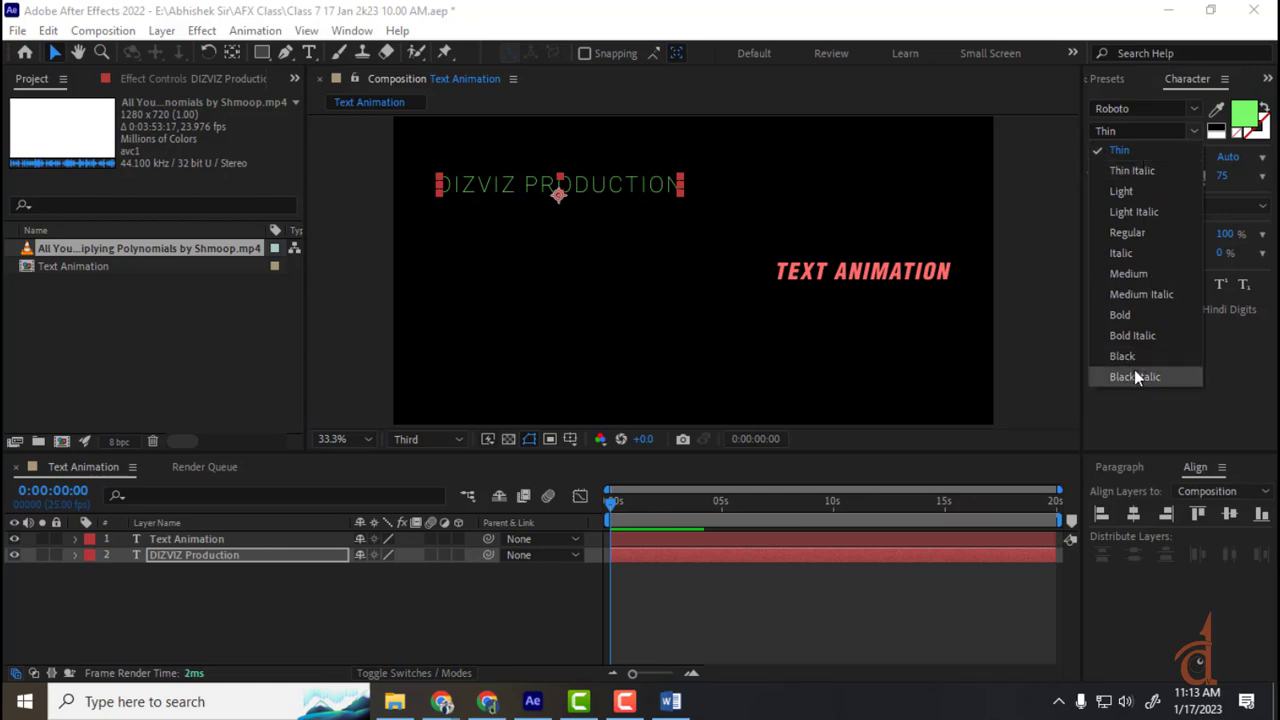
- Switch to Chrome and open the Google Fonts site, fonts.google.com, in a new tab
left_click(441, 701)
left_click(380, 630)
left_click(590, 22)
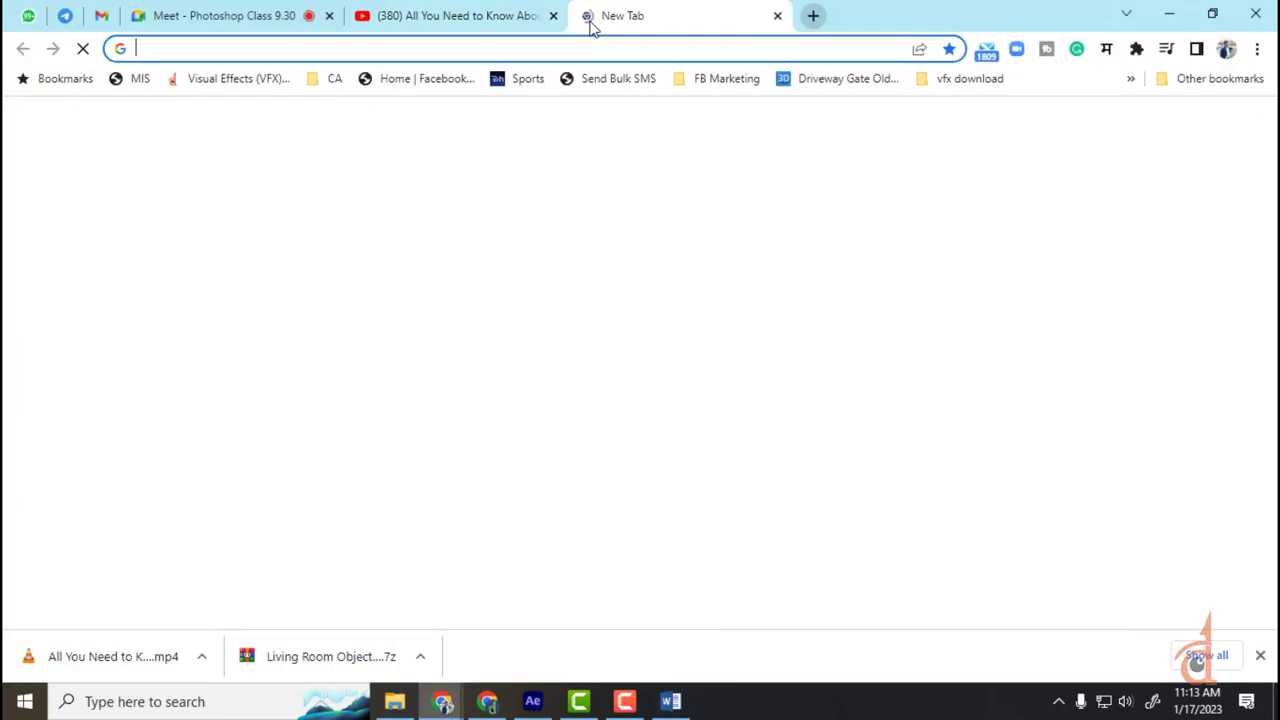
type("fonts")
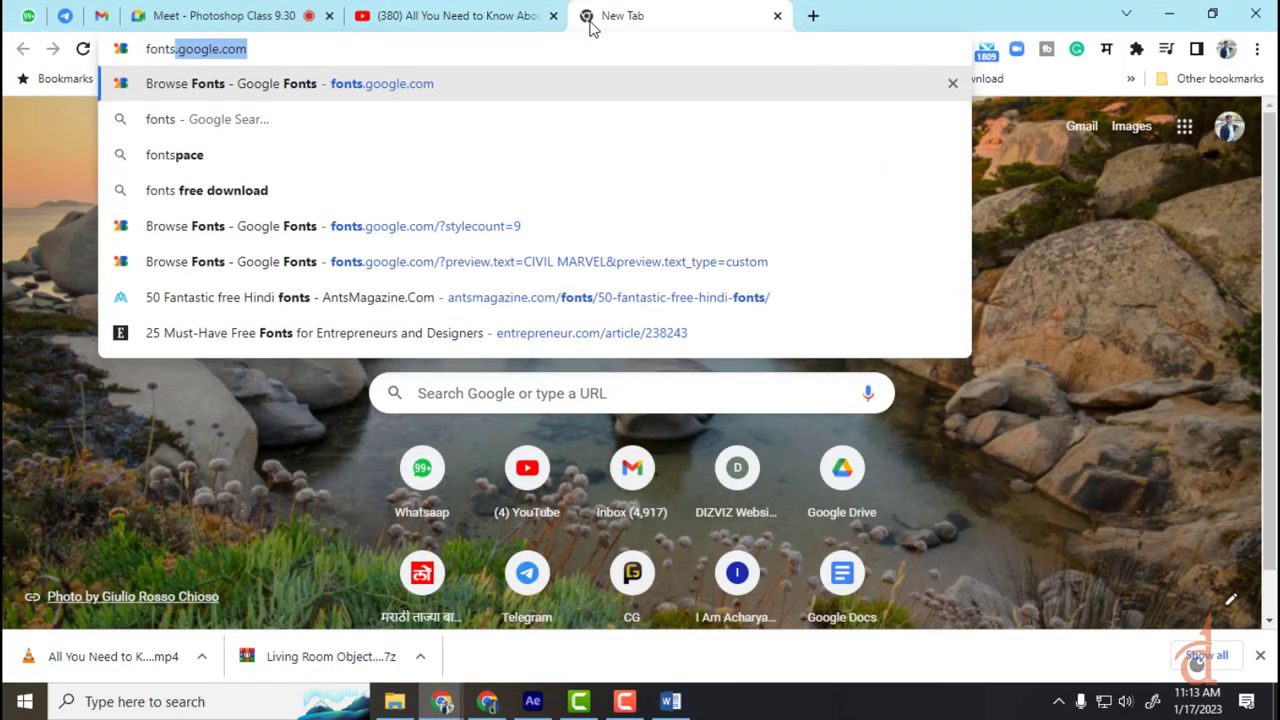
key("Return")
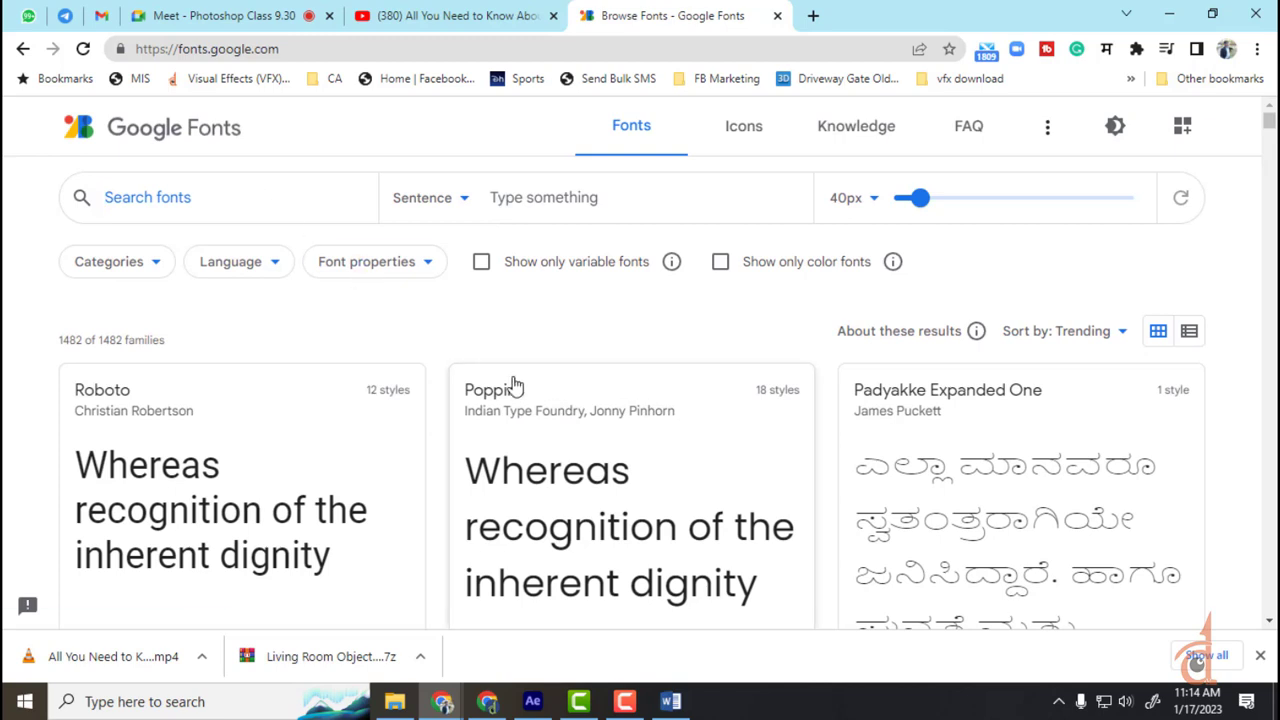
- Open the Sofia Sans family from the font catalogue and examine its styles from Thin to Medium
scroll(513, 385, "down", 1)
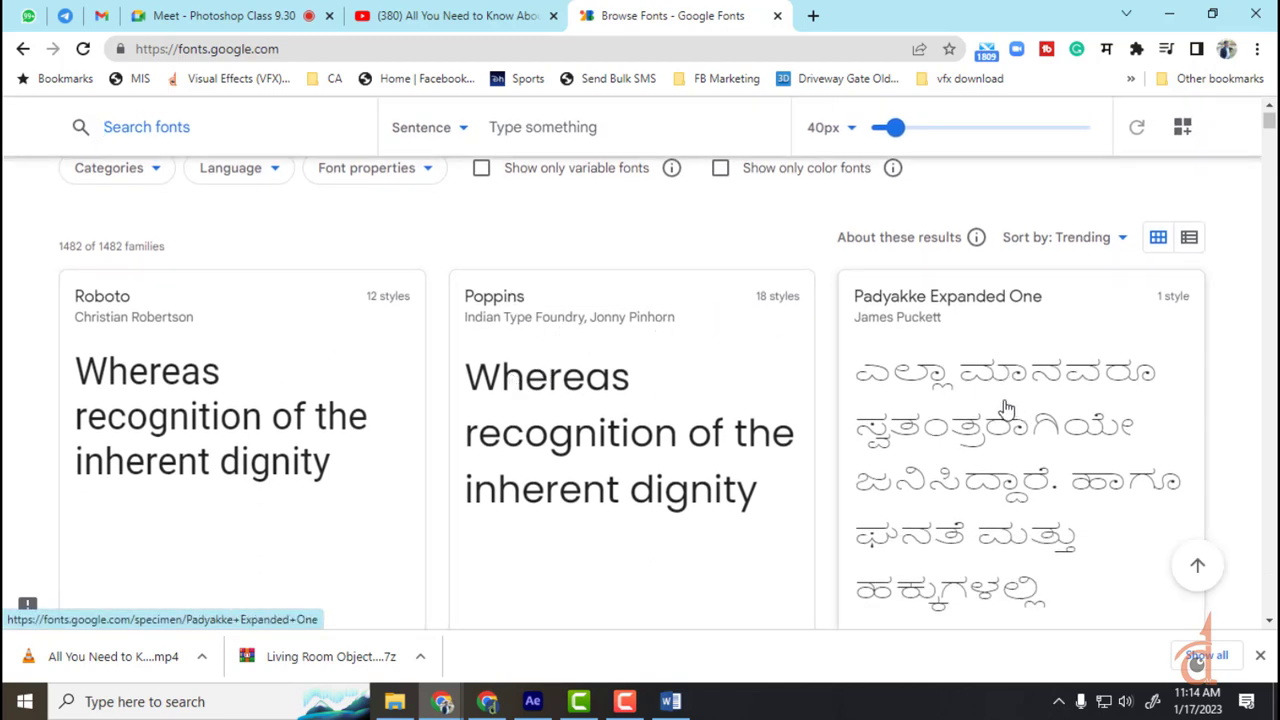
scroll(1005, 408, "down", 5)
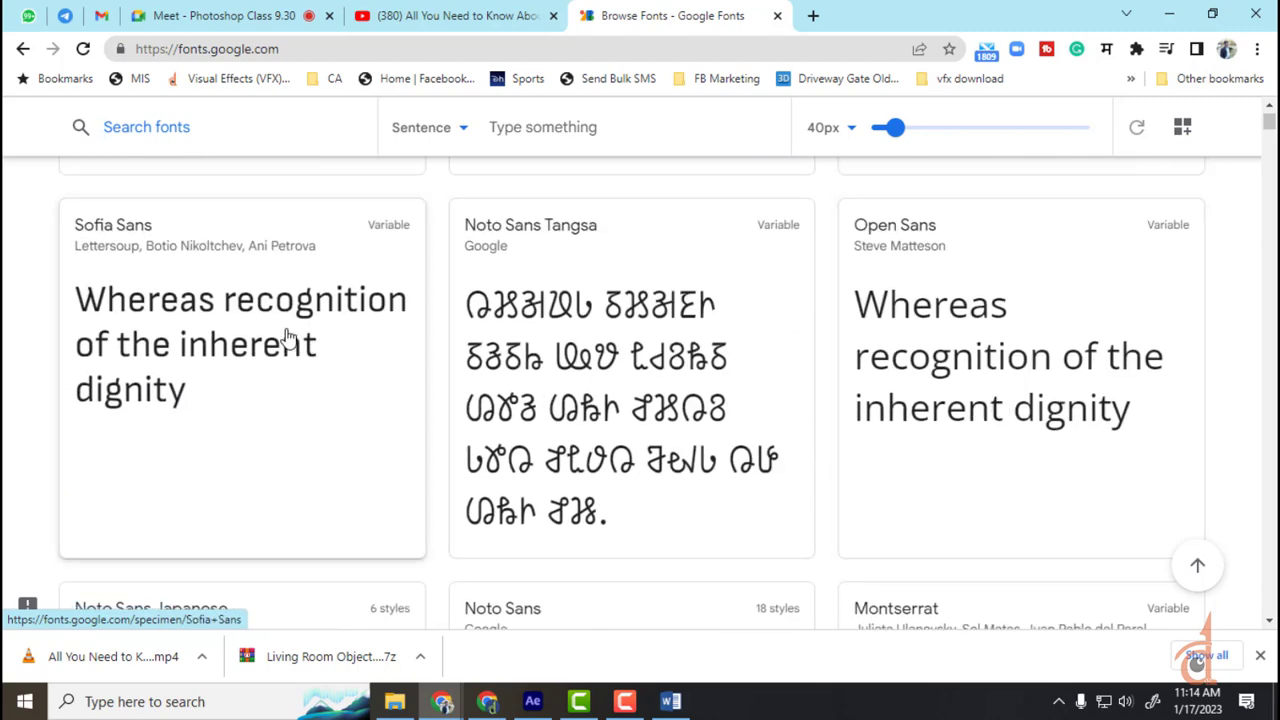
key("slash")
left_click(172, 330)
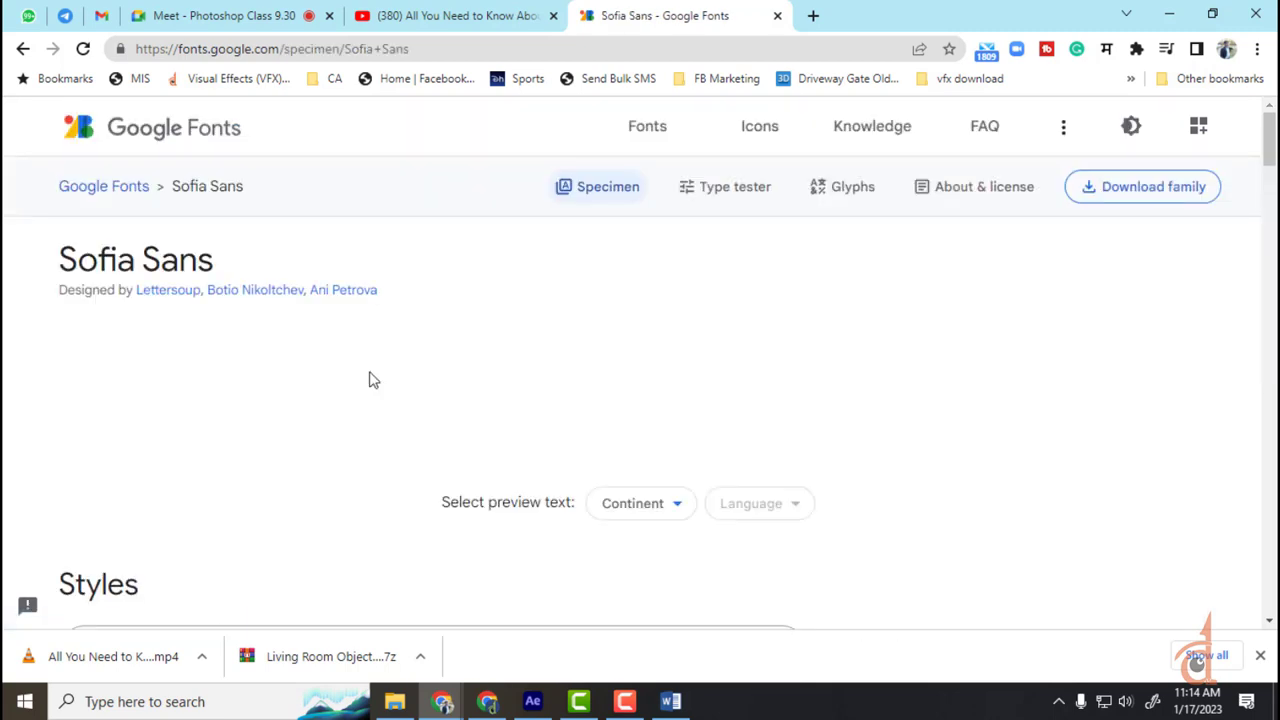
scroll(603, 410, "down", 4)
scroll(603, 410, "up", 1)
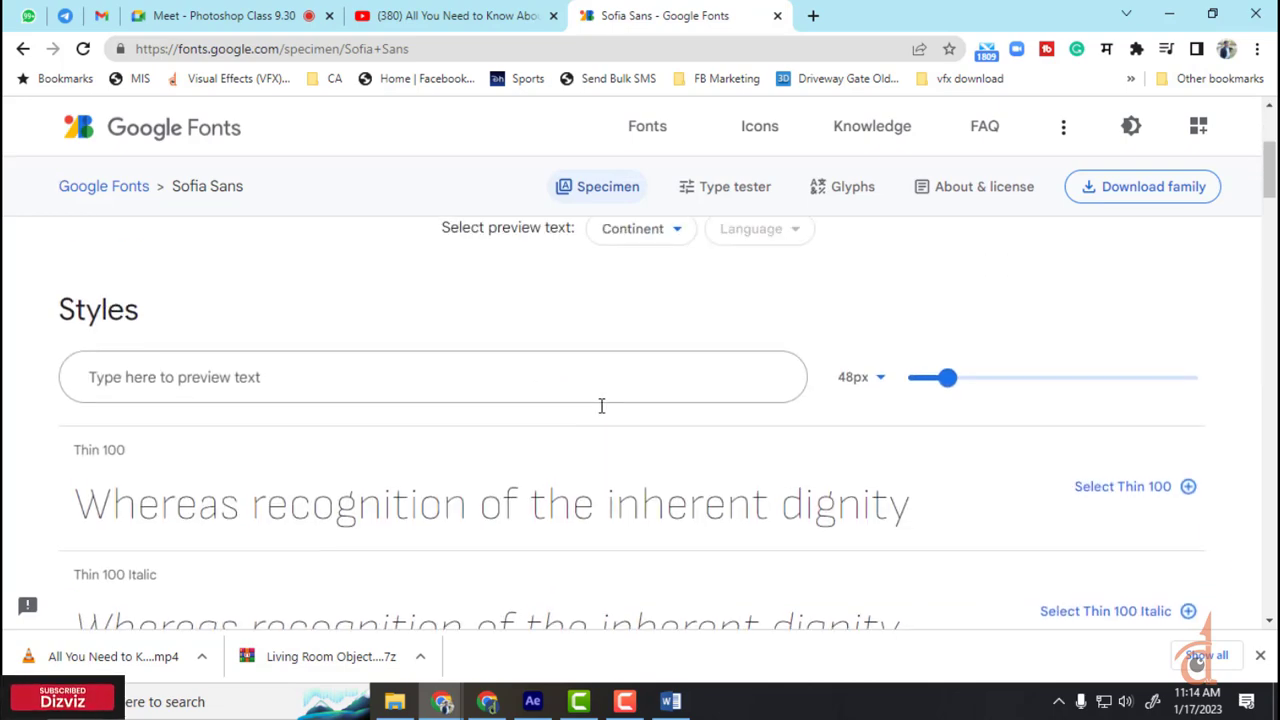
scroll(602, 407, "down", 2)
scroll(605, 410, "down", 3)
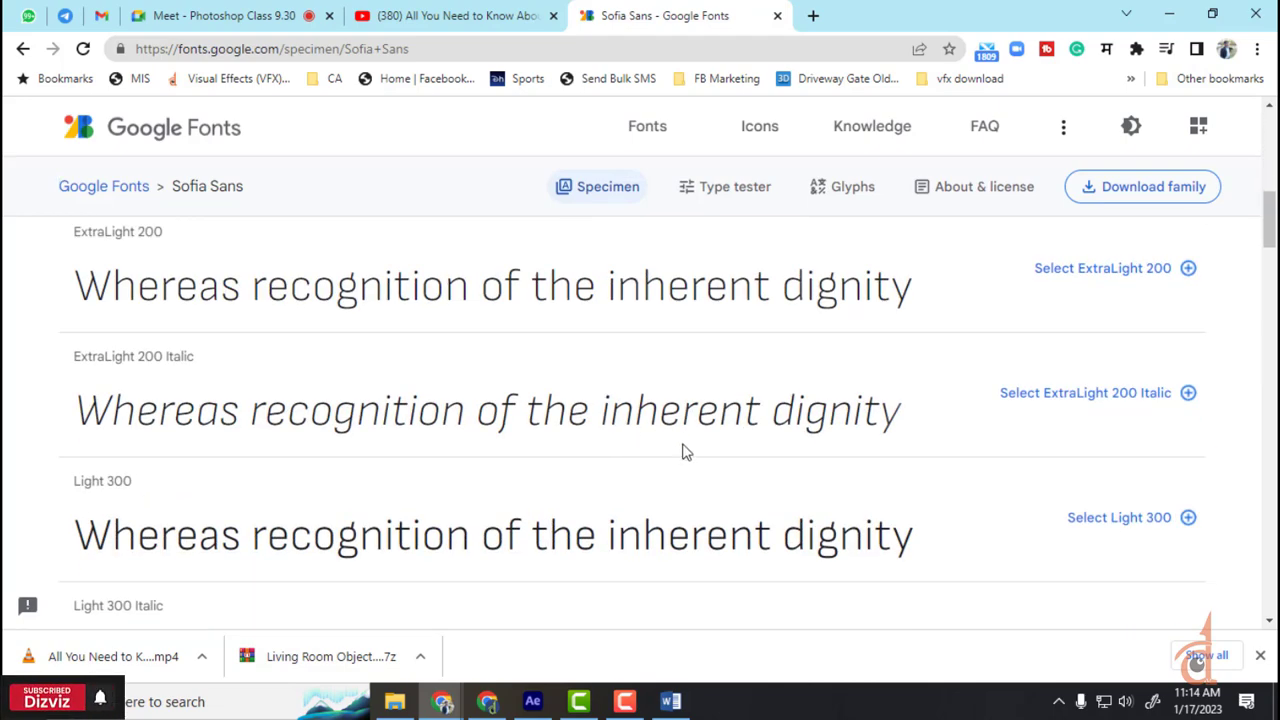
scroll(685, 450, "down", 2)
scroll(786, 451, "down", 3)
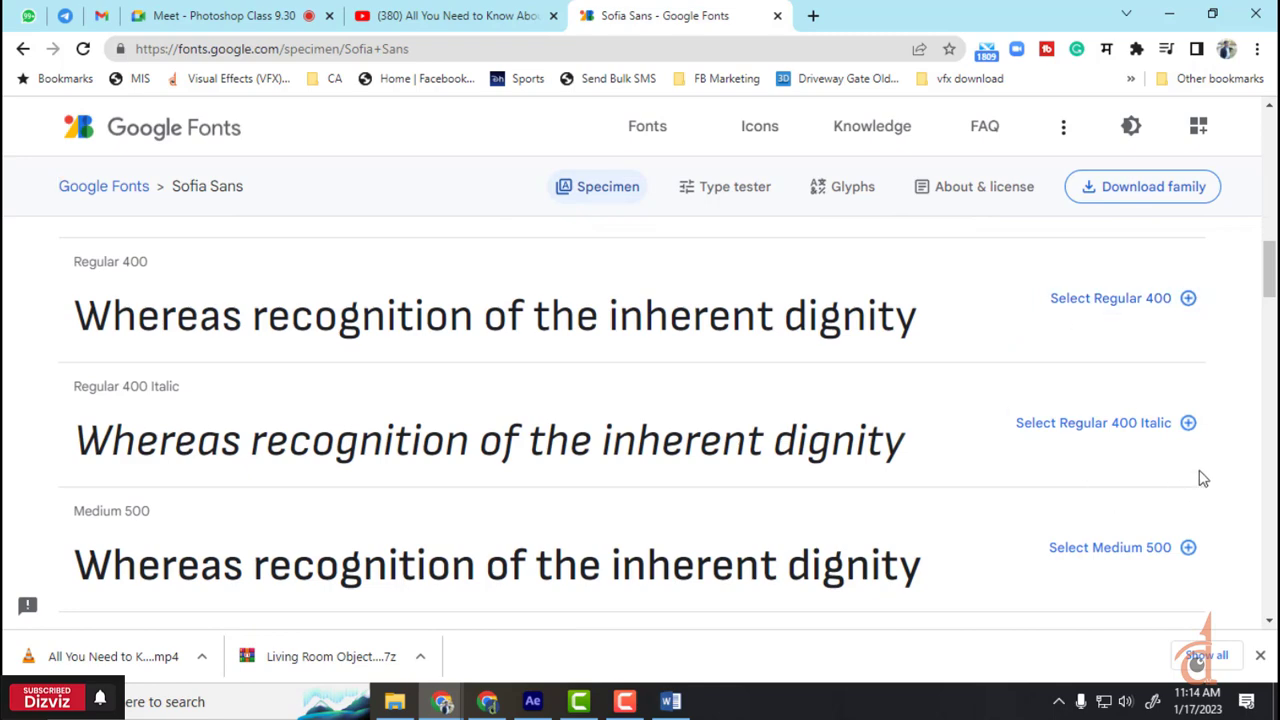
scroll(952, 443, "up", 1)
scroll(952, 443, "up", 12)
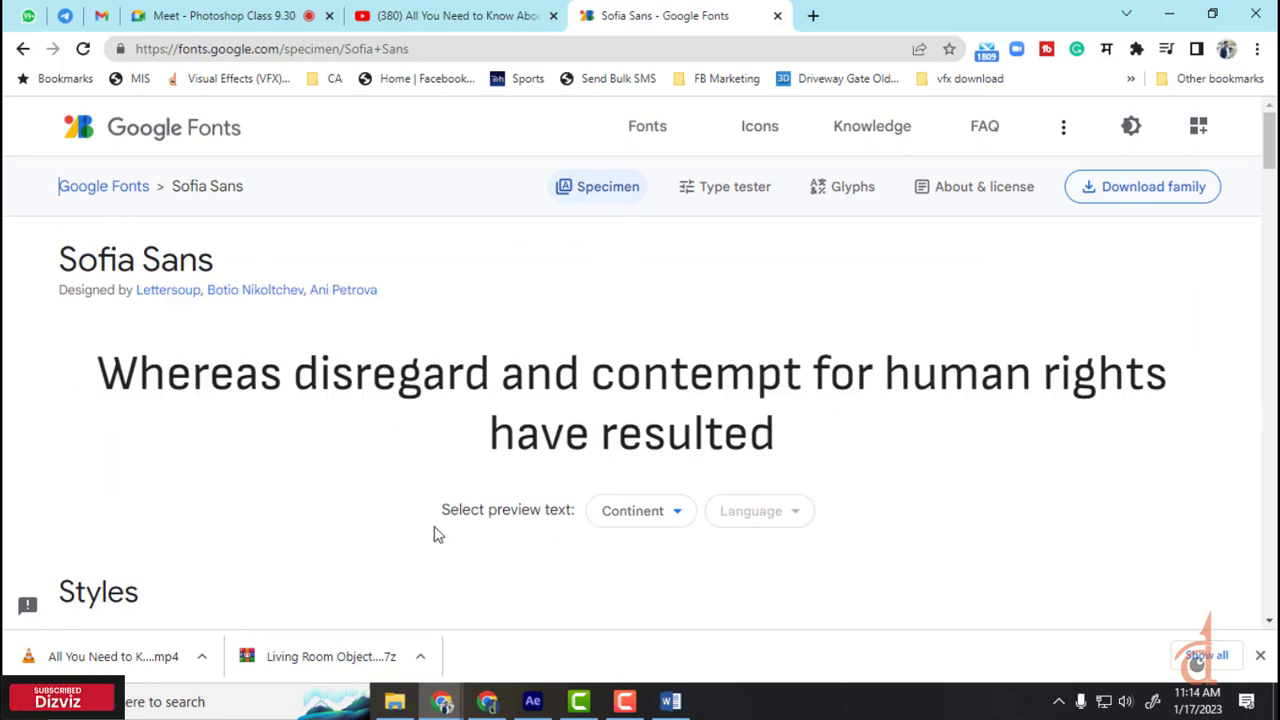
- Return to the Google Fonts catalogue and look through the other font families
left_click(22, 48)
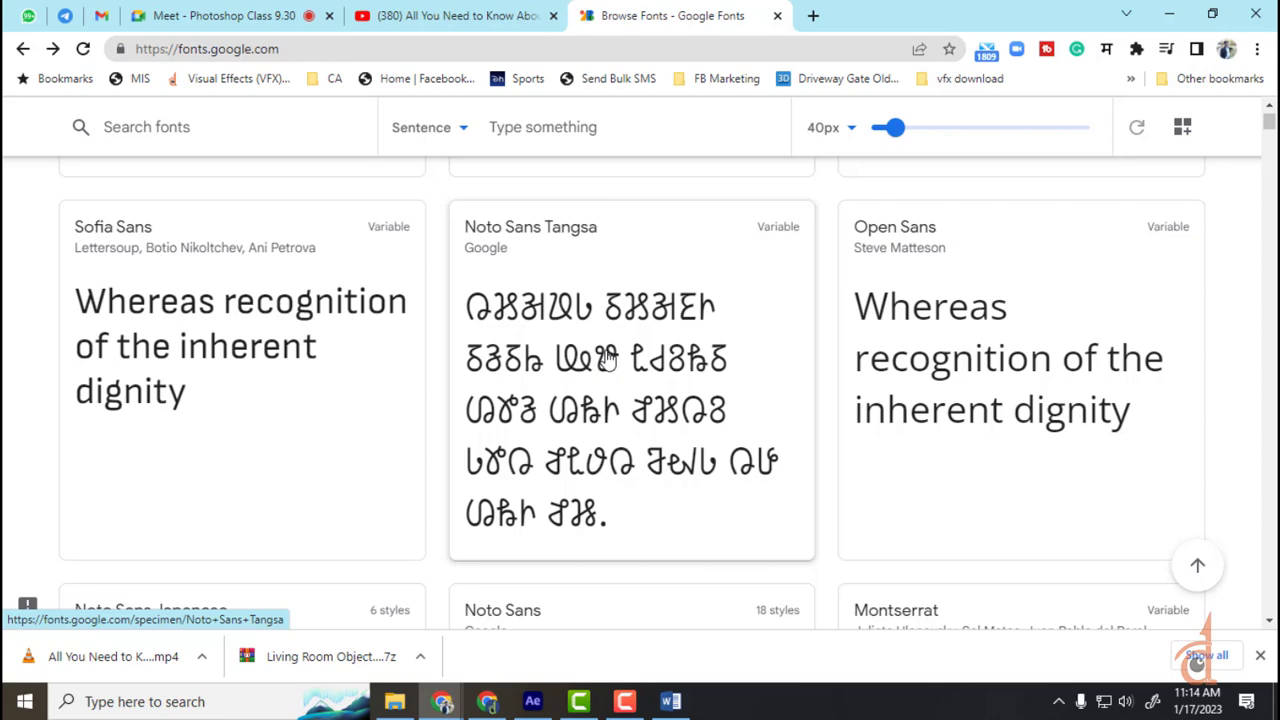
scroll(757, 423, "down", 10)
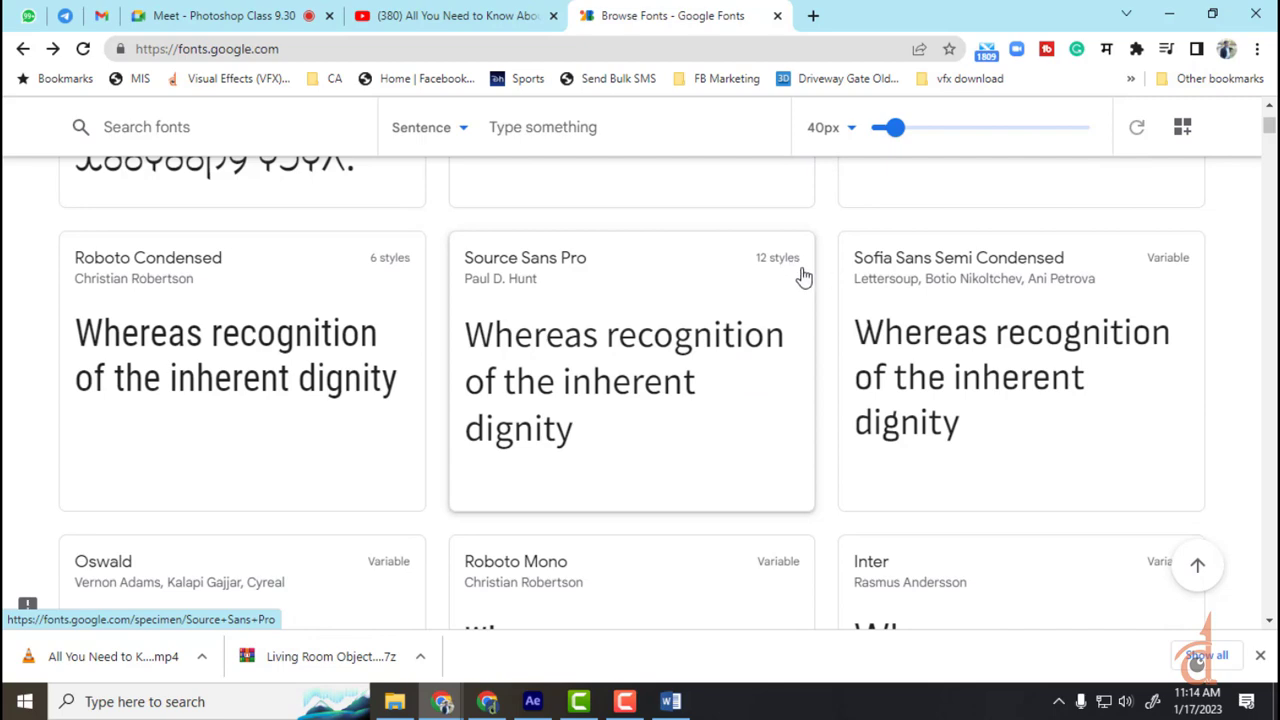
scroll(798, 270, "down", 3)
scroll(797, 325, "down", 2)
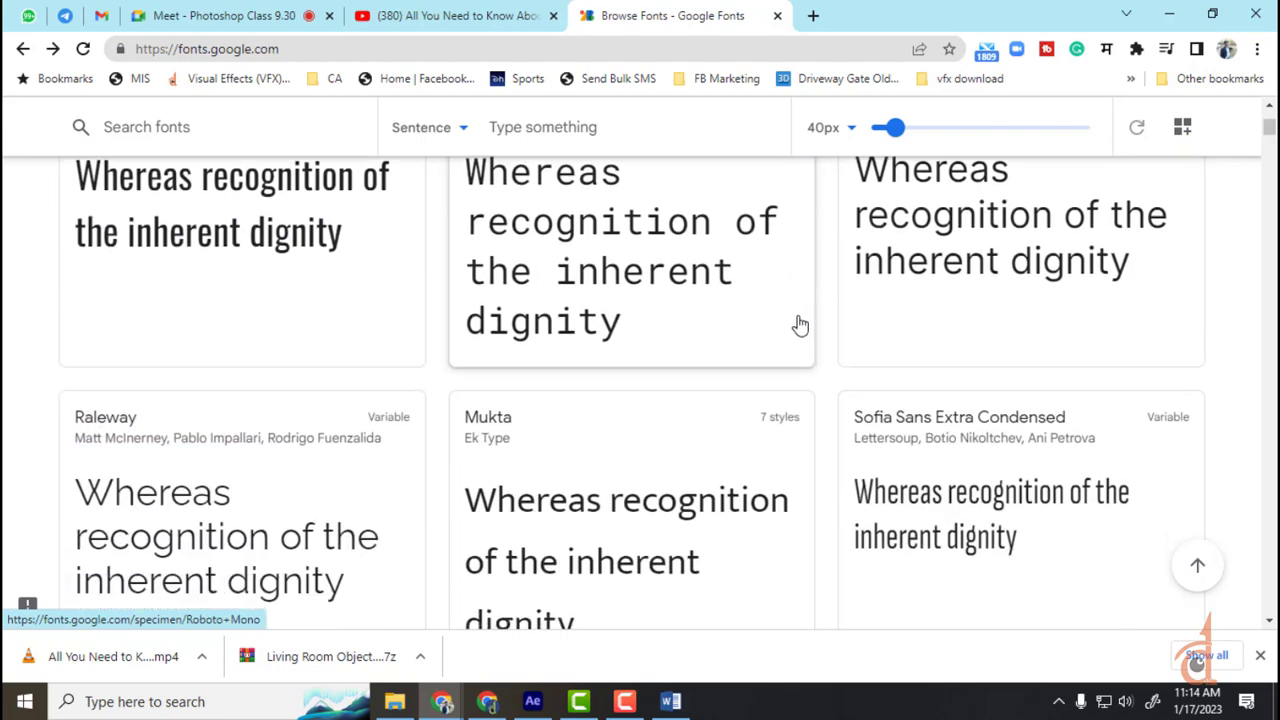
scroll(797, 323, "up", 2)
scroll(366, 354, "down", 12)
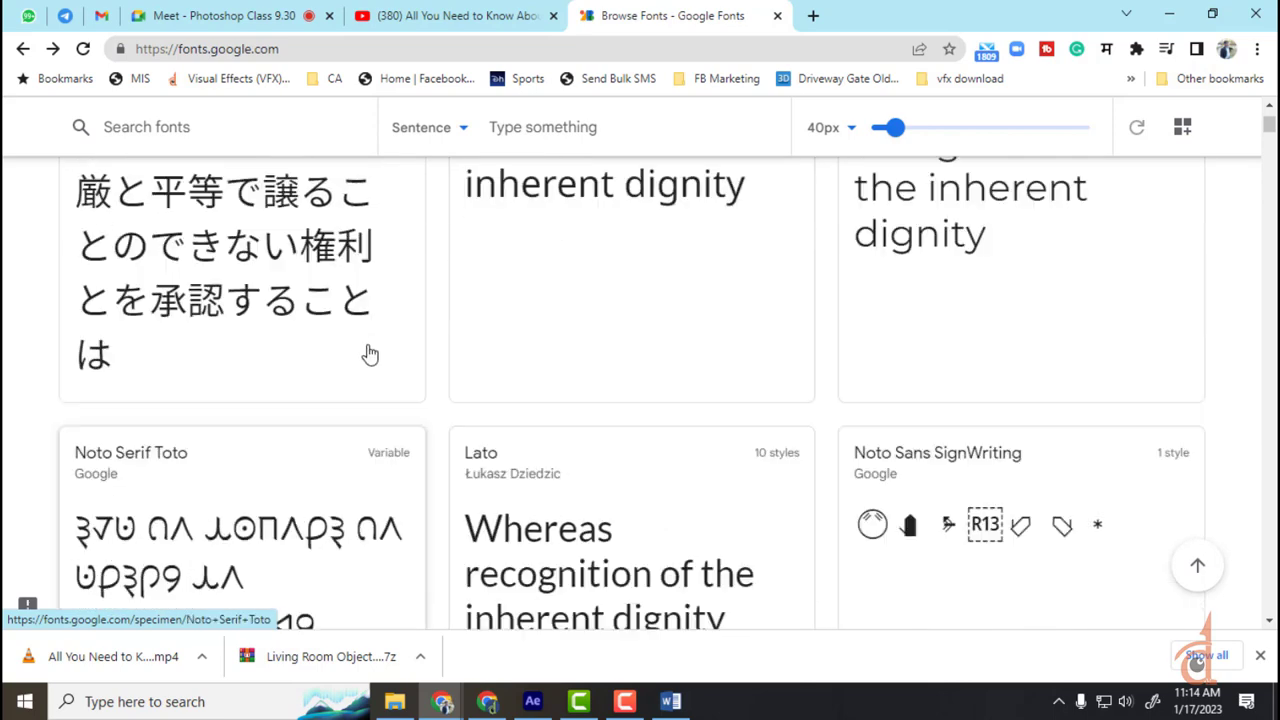
scroll(370, 353, "up", 3)
scroll(368, 354, "up", 10)
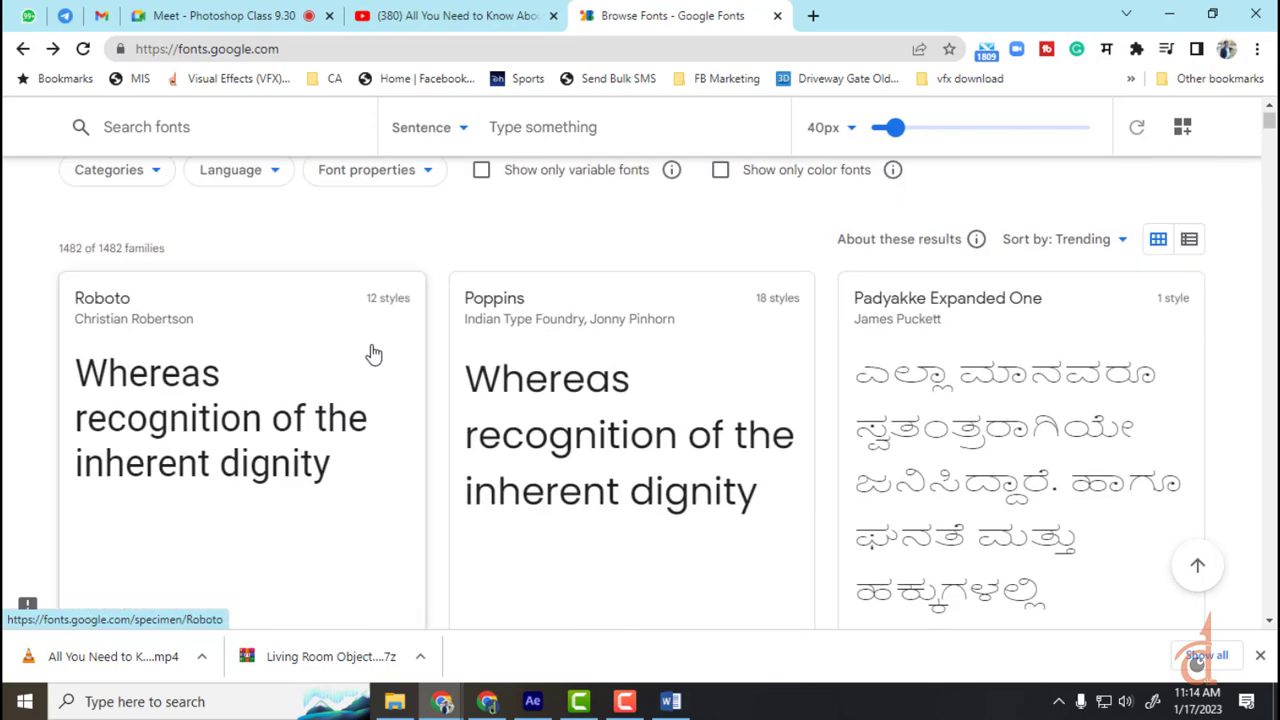
scroll(652, 364, "down", 10)
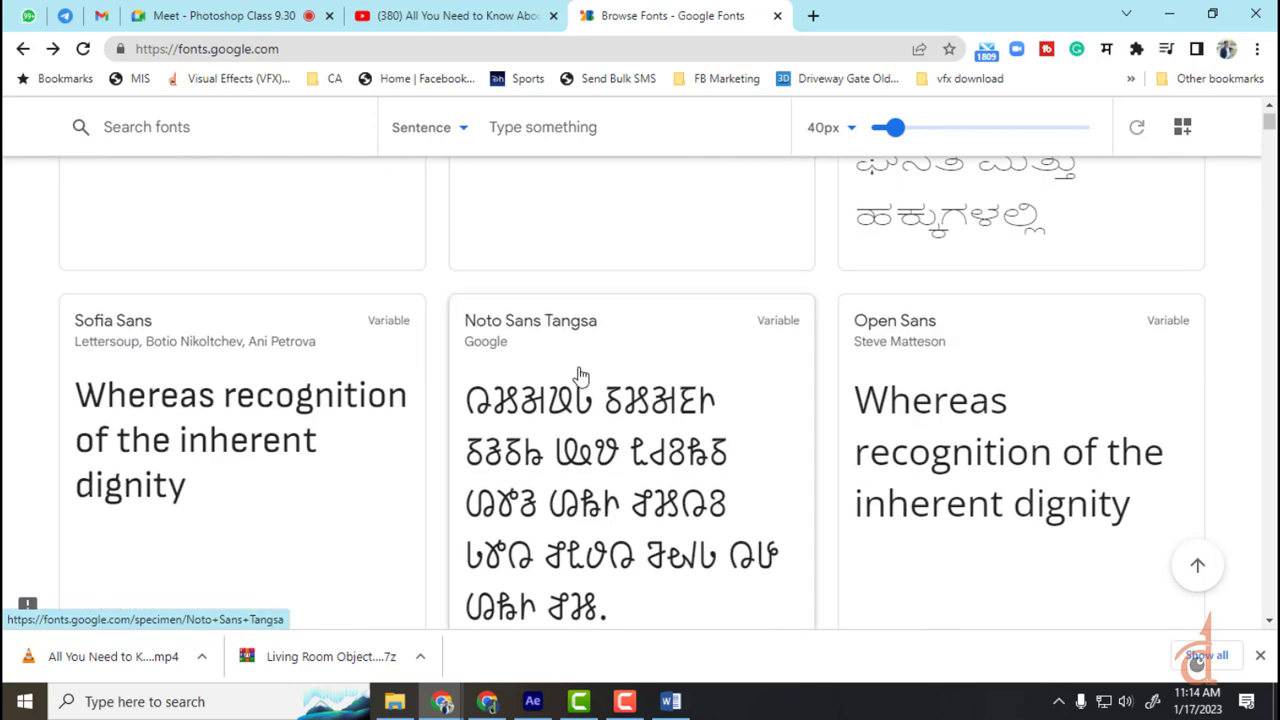
- Download the Sofia Sans family and show the downloaded Sofia_Sans.zip in its folder
left_click(120, 339)
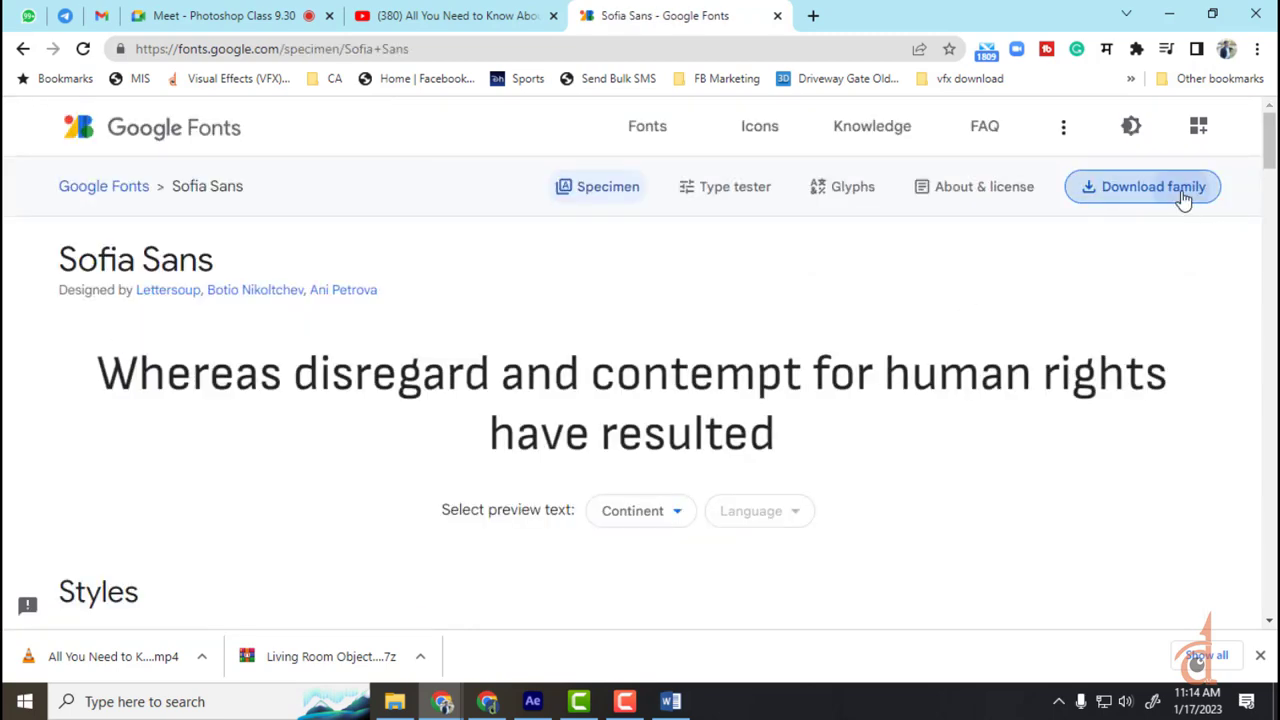
left_click(1177, 192)
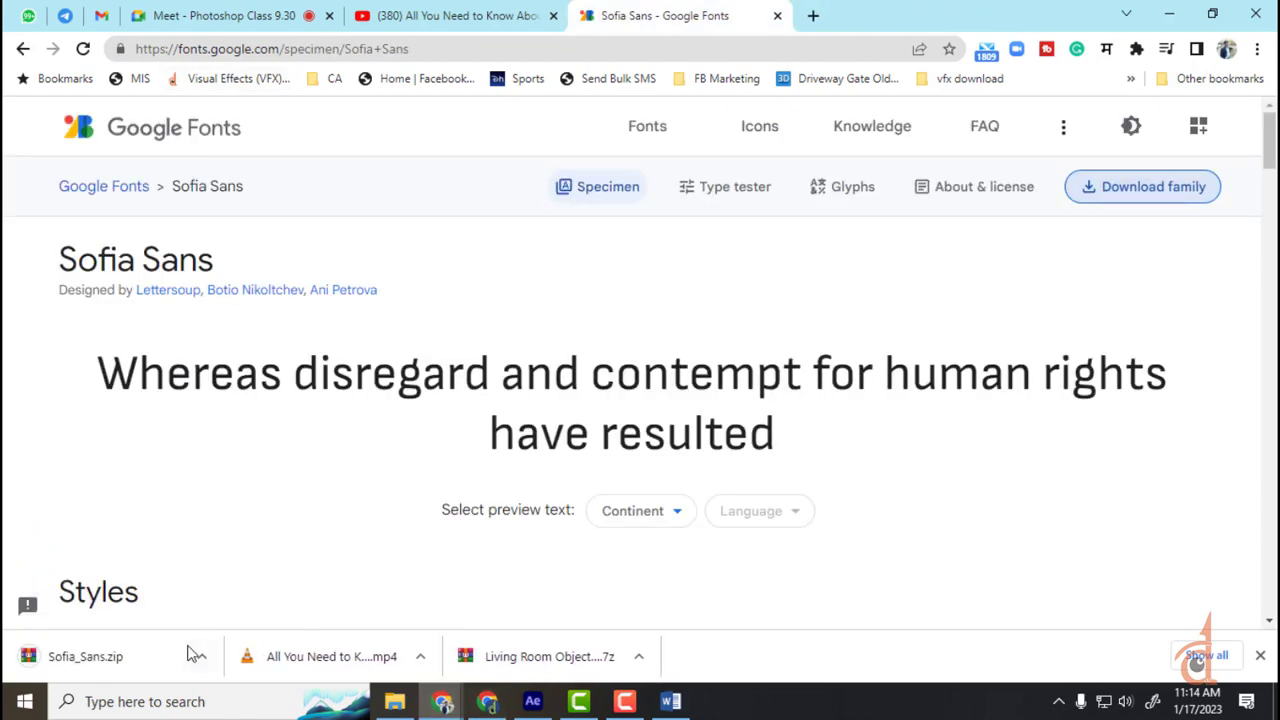
left_click(204, 664)
left_click(258, 594)
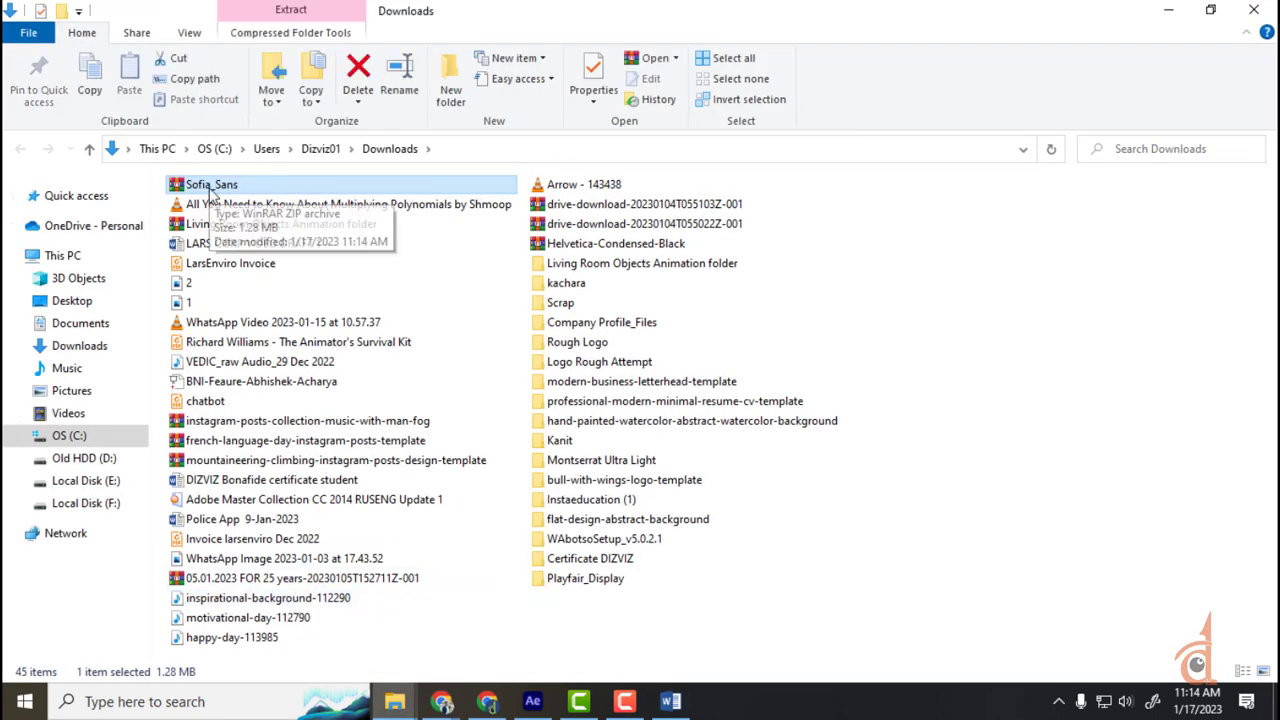
- Move the Sofia_Sans archive from Downloads into the Fonts folder on Local Disk (E:) using TeraCopy
left_click(92, 481)
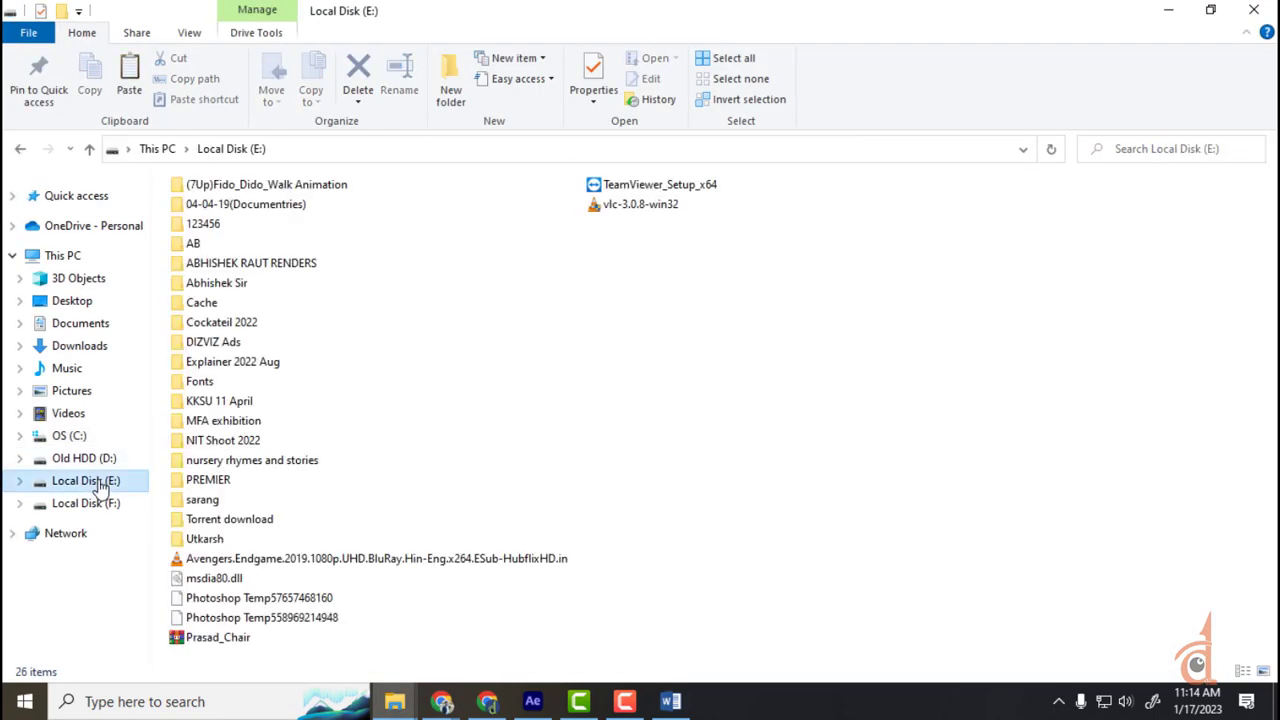
double_click(208, 384)
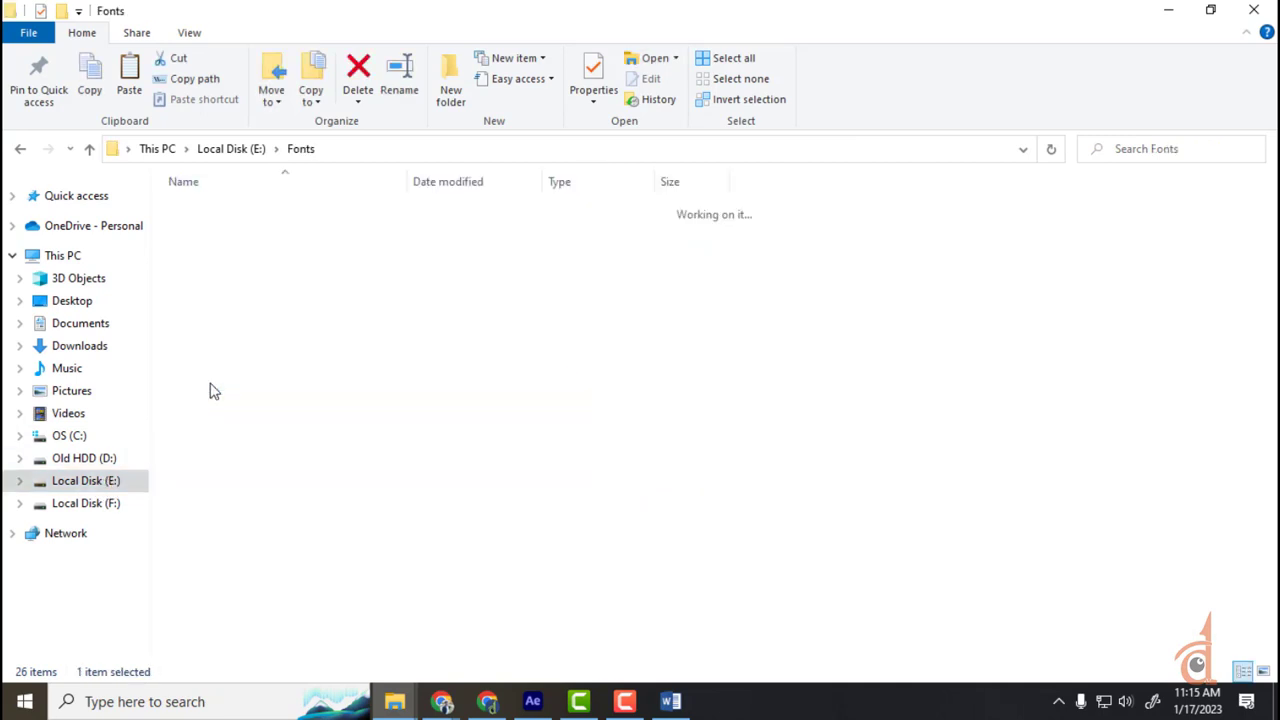
right_click(381, 370)
left_click(206, 498)
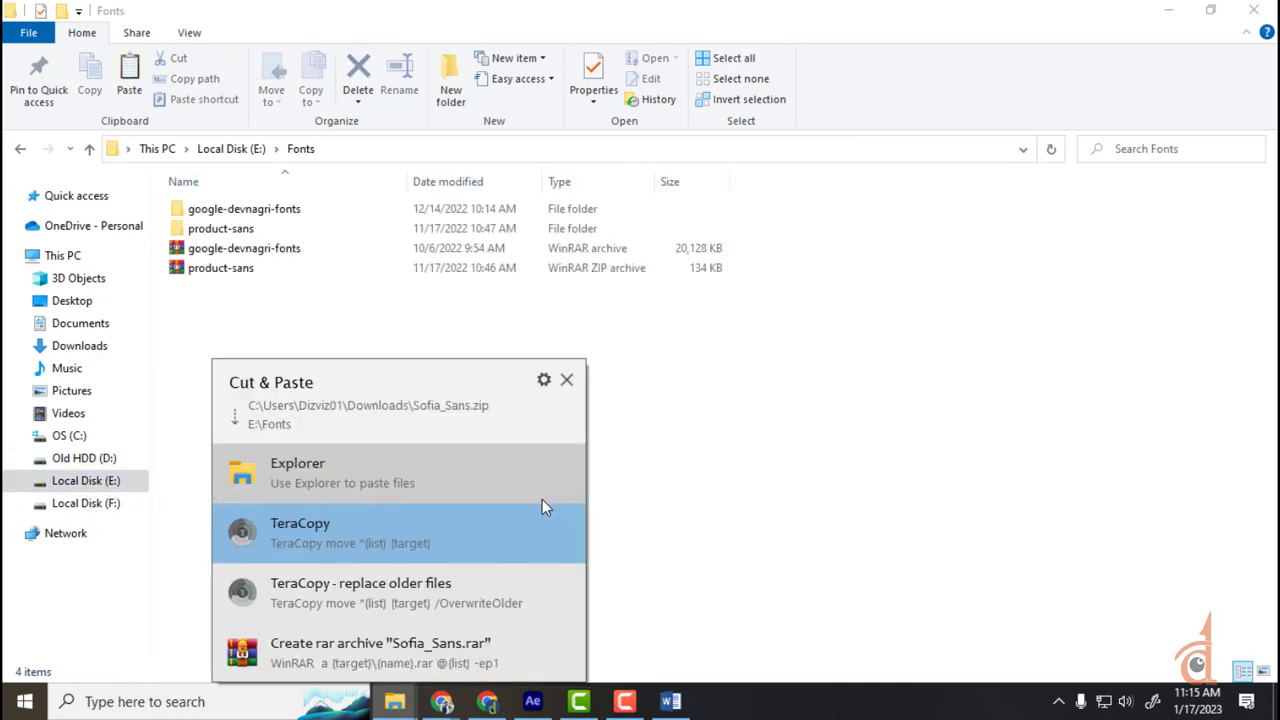
left_click(358, 552)
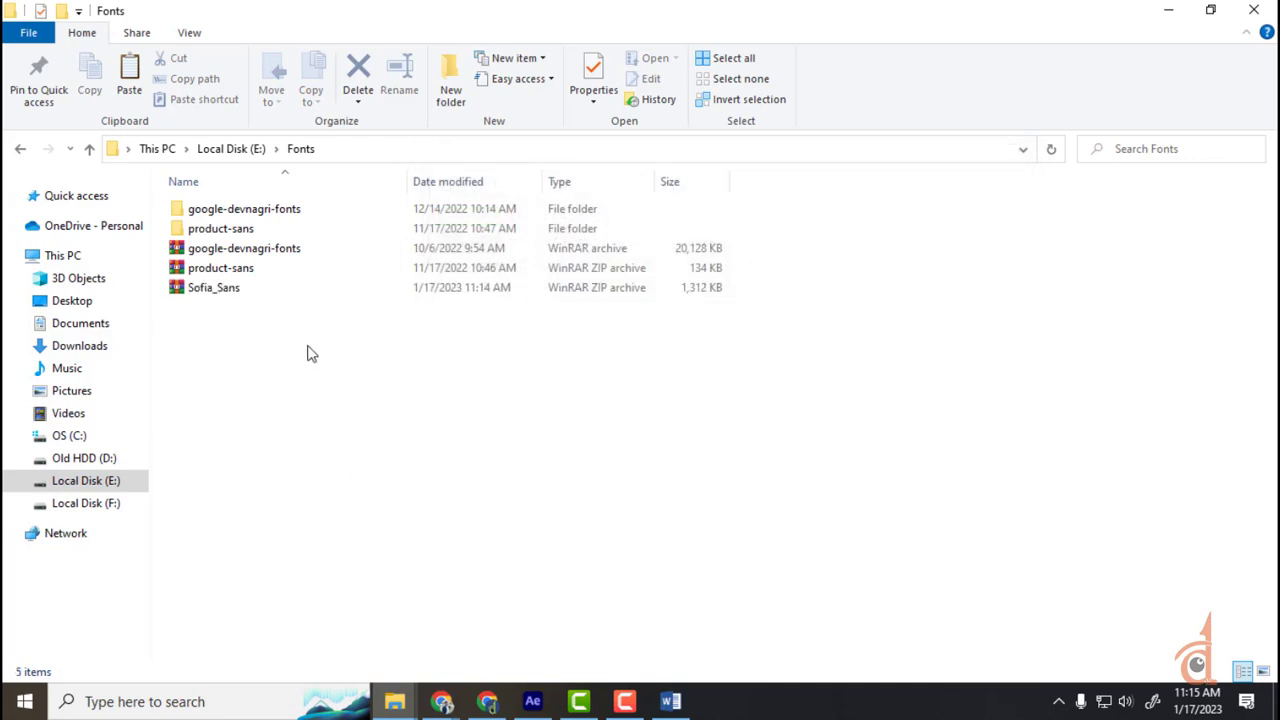
- Extract the Sofia_Sans archive to its own folder and open the static subfolder inside it
left_click(231, 290)
right_click(231, 290)
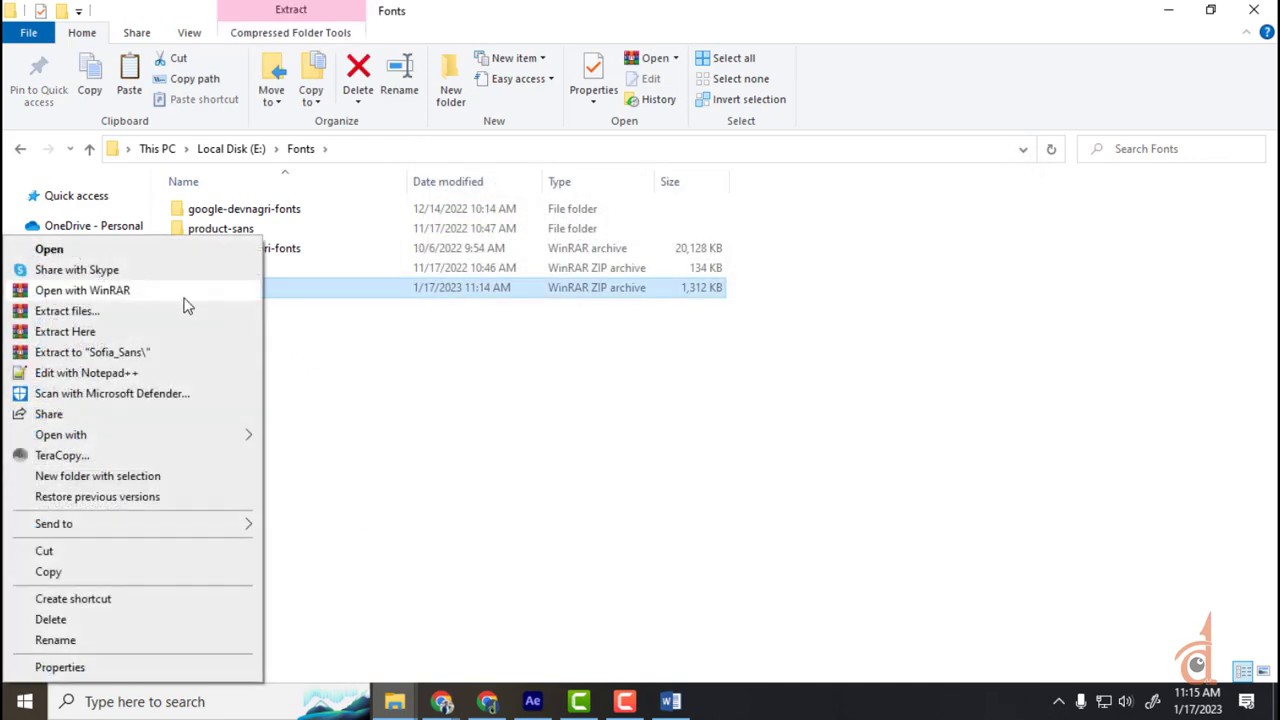
left_click(105, 354)
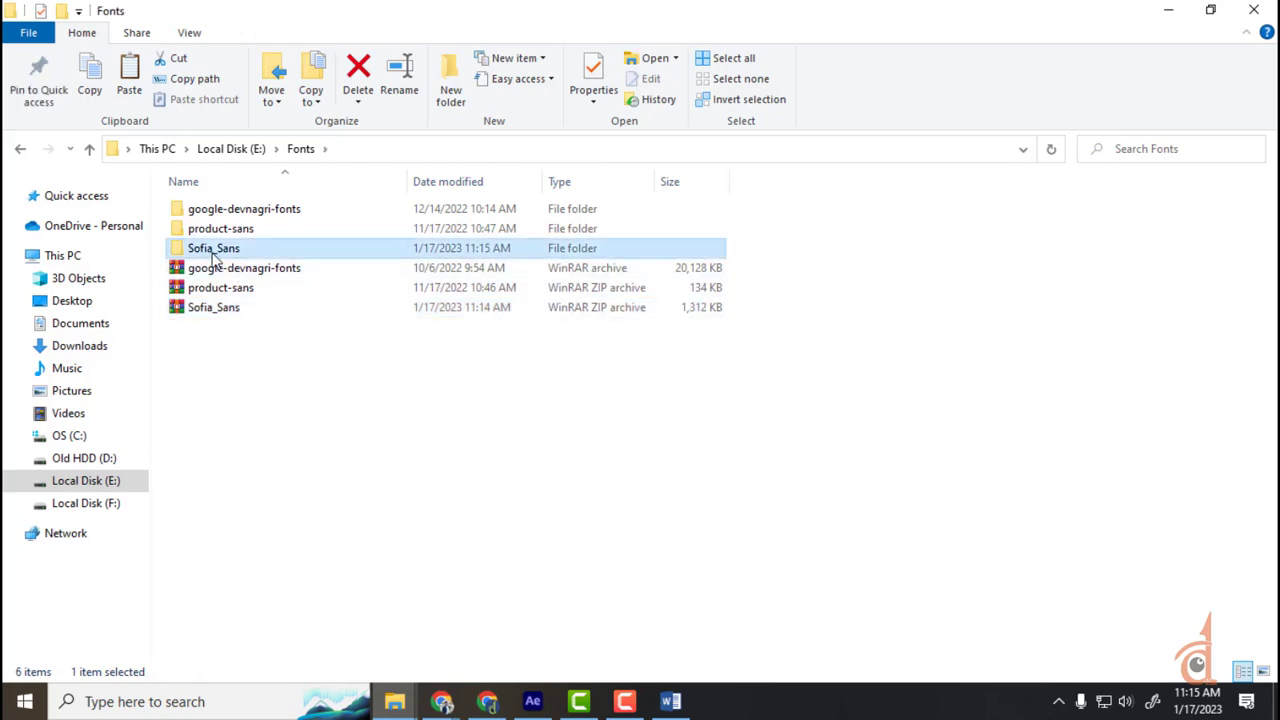
double_click(213, 250)
double_click(205, 214)
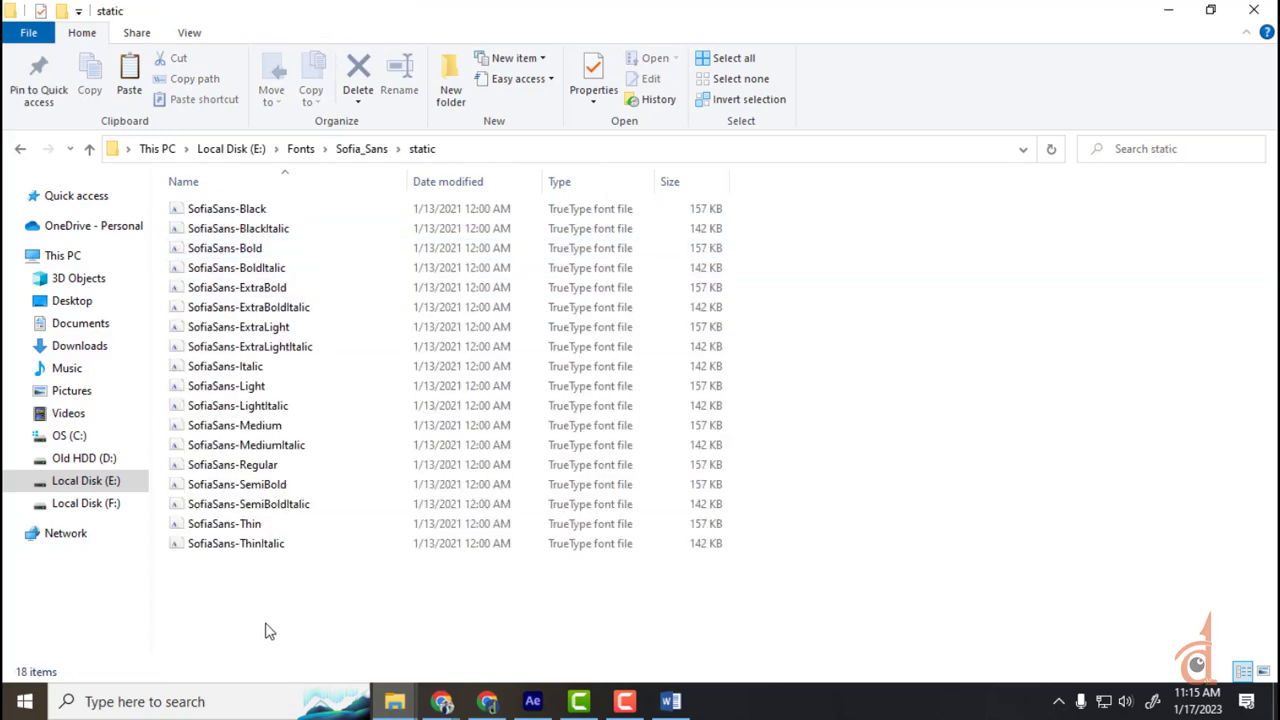
- Install all the SofiaSans font files in the static folder
left_click_drag(240, 634, 365, 165)
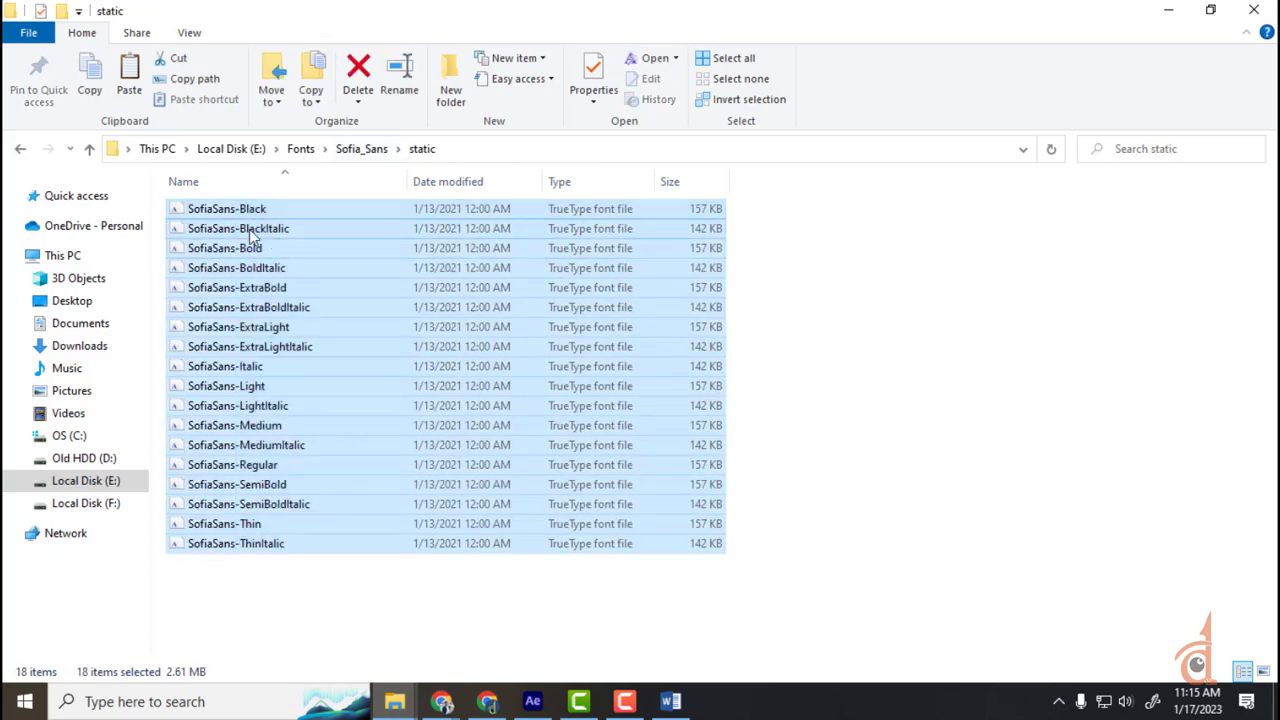
right_click(274, 236)
left_click(52, 244)
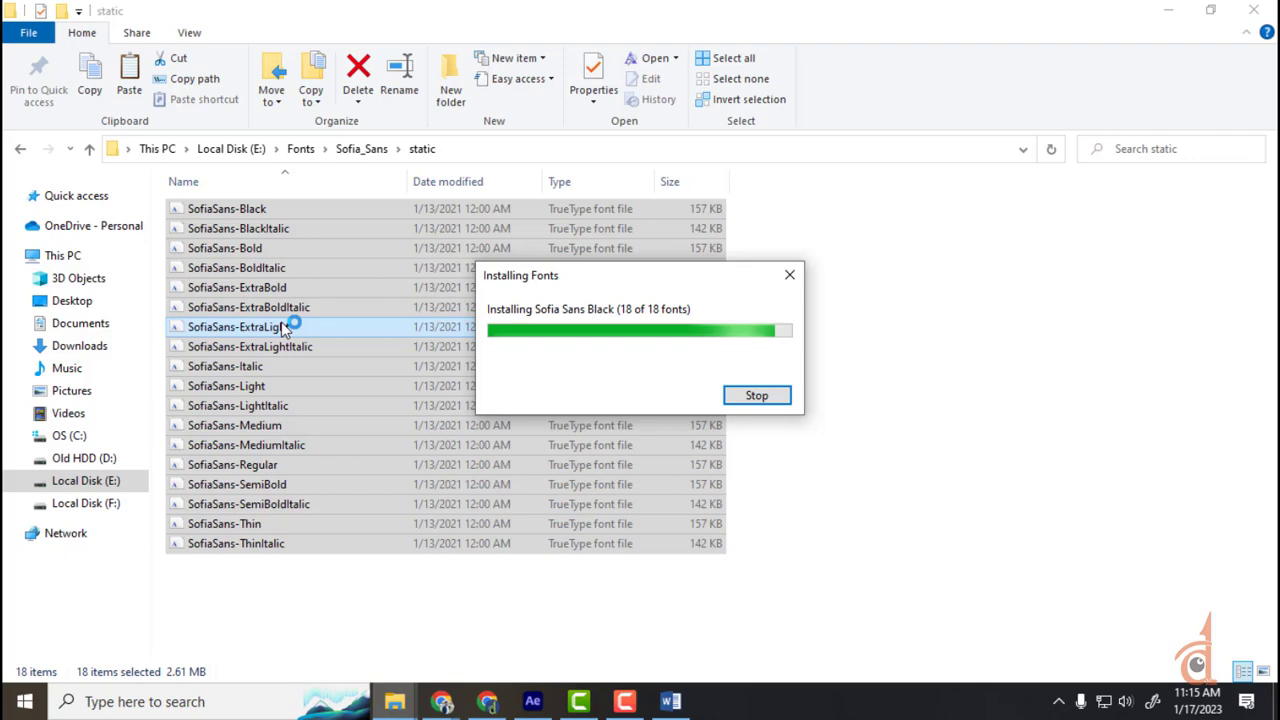
- Copy all the SofiaSans font files and browse the installed fonts in the Windows Fonts folder on OS (C:)
right_click(289, 328)
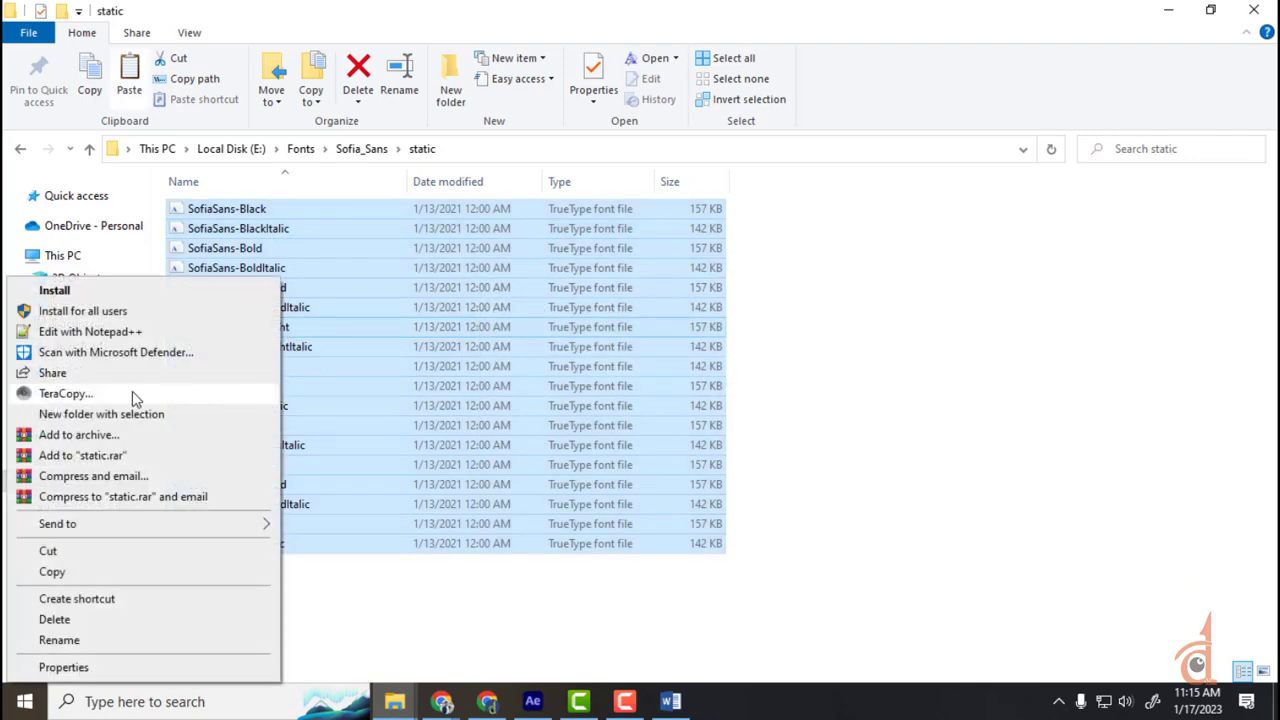
left_click(88, 573)
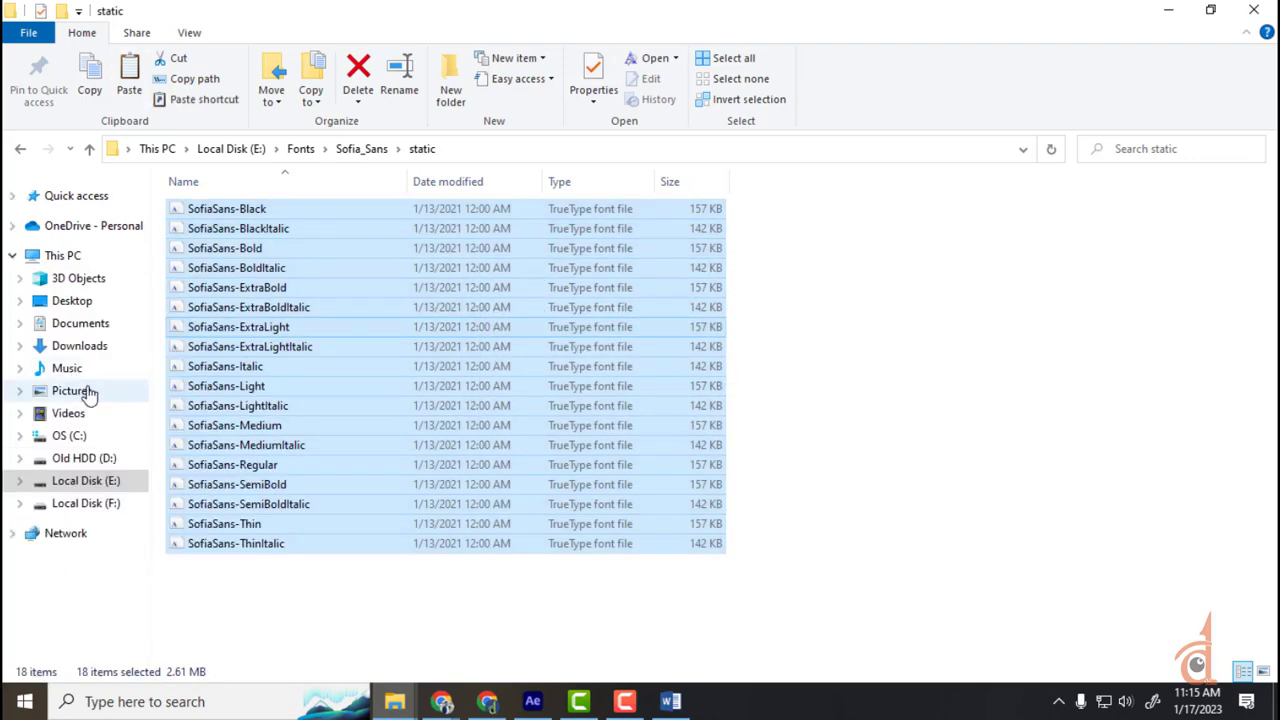
left_click(75, 440)
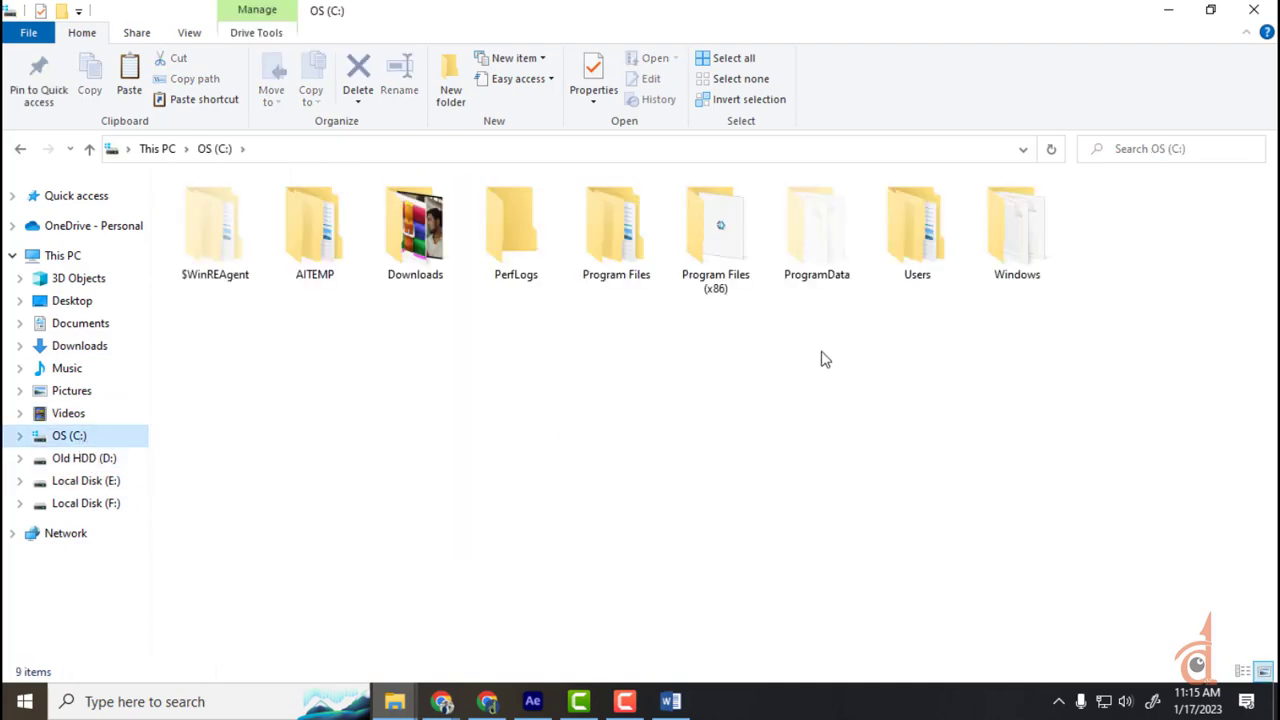
left_click(1040, 257)
double_click(1040, 257)
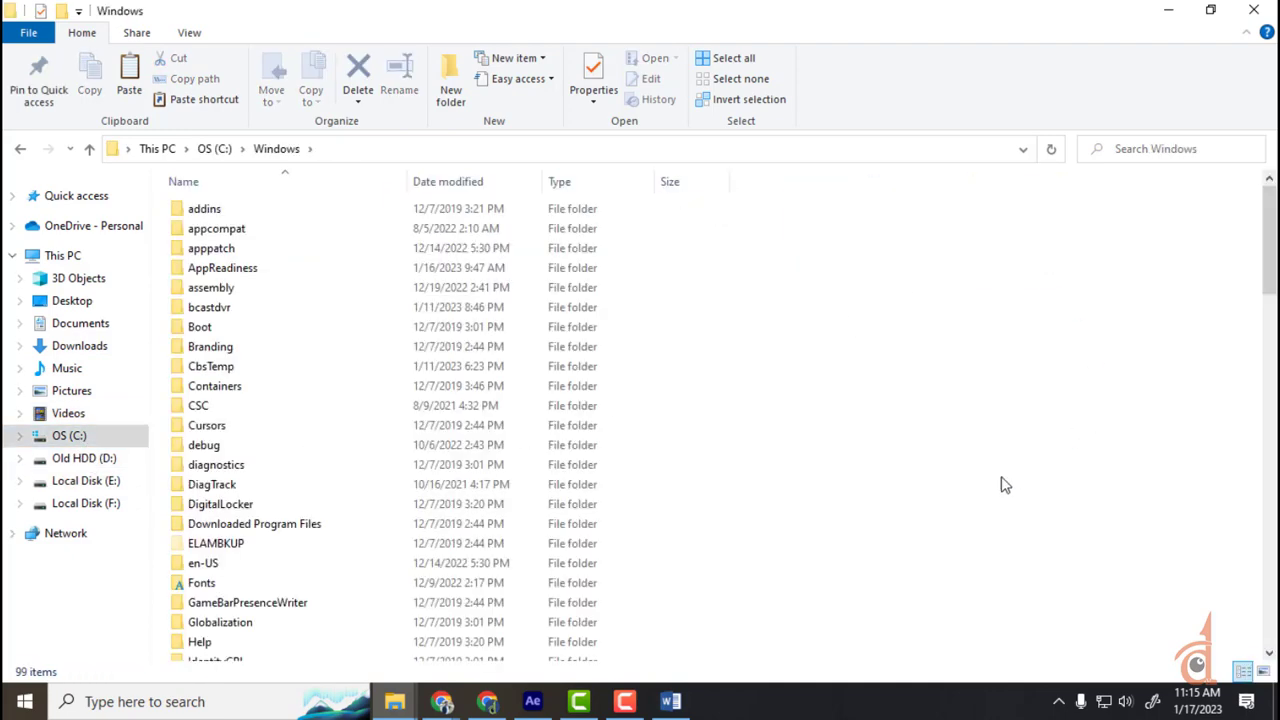
double_click(212, 581)
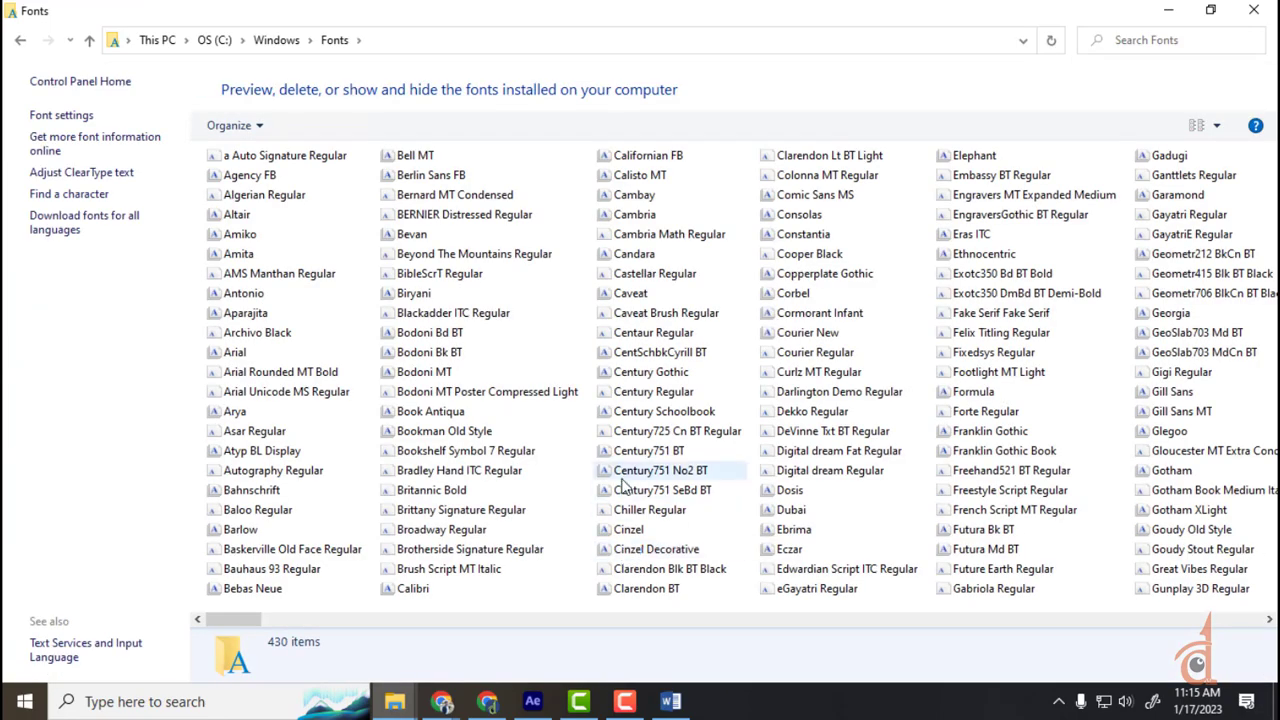
scroll(623, 480, "down", 10)
scroll(623, 485, "down", 5)
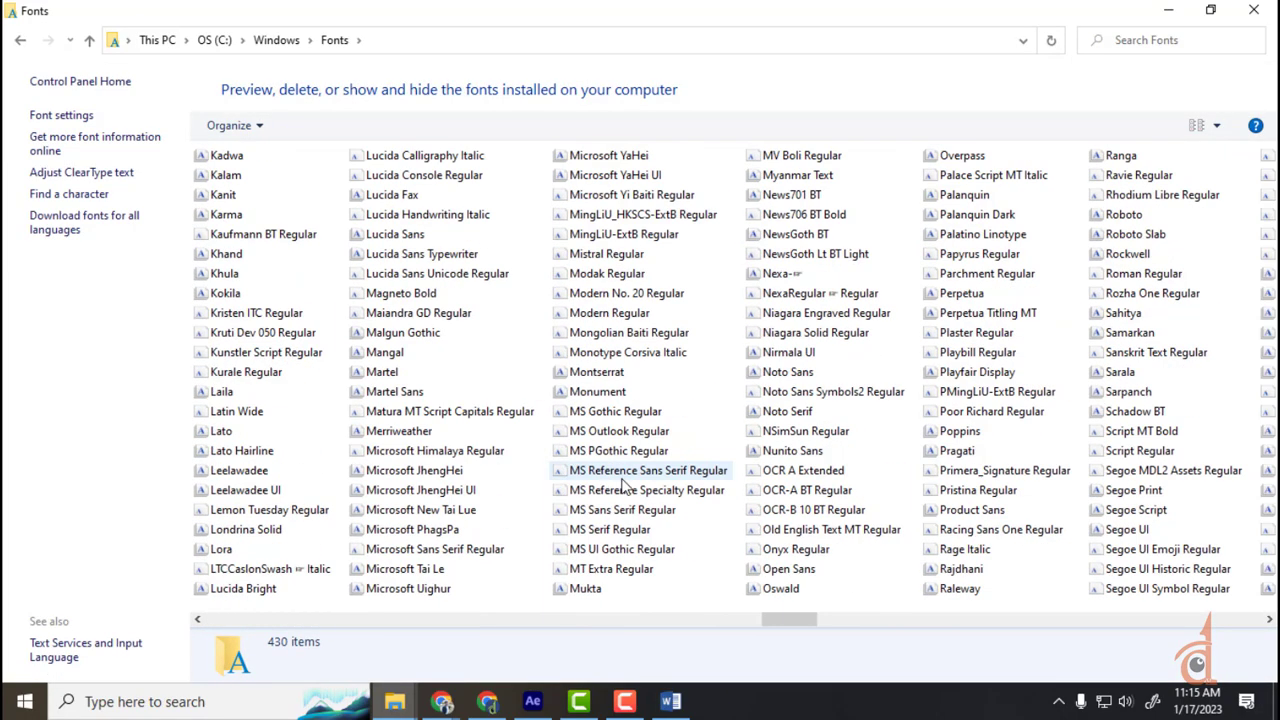
- Close the Fonts folder and switch to After Effects to open the font family list for the DIZVIZ Production text layer
left_click(1254, 10)
left_click(603, 208)
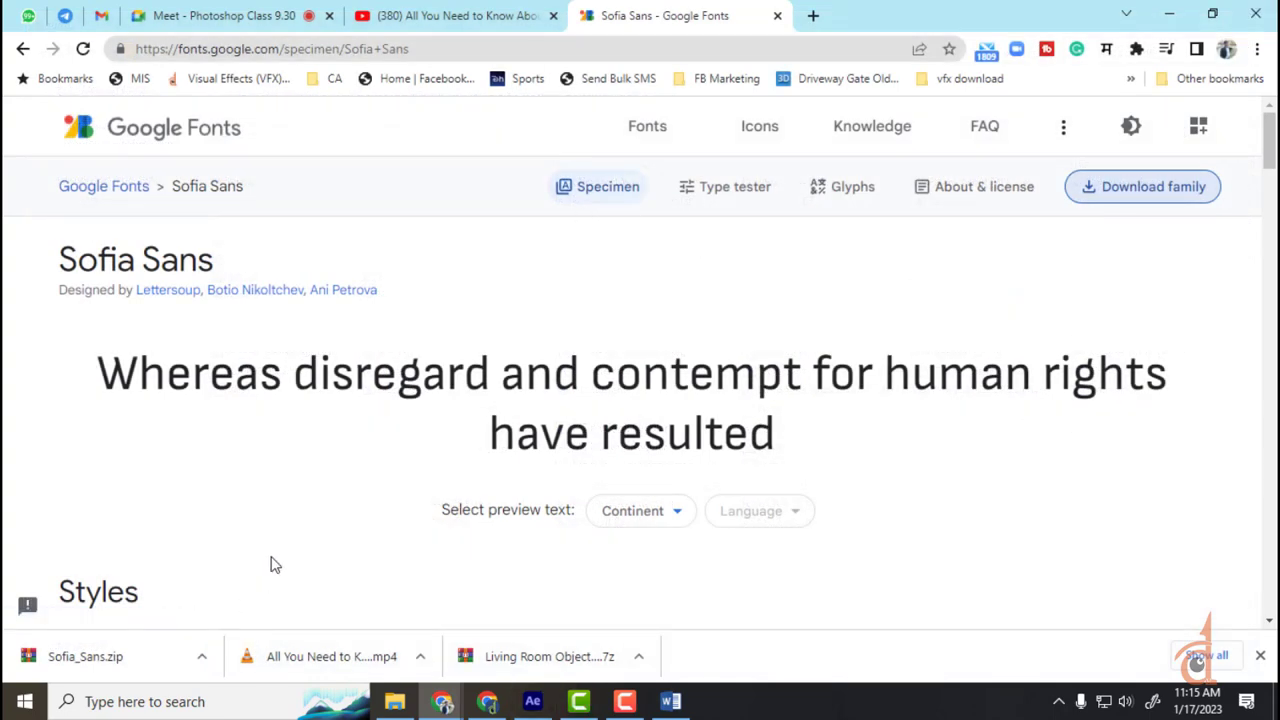
left_click(532, 701)
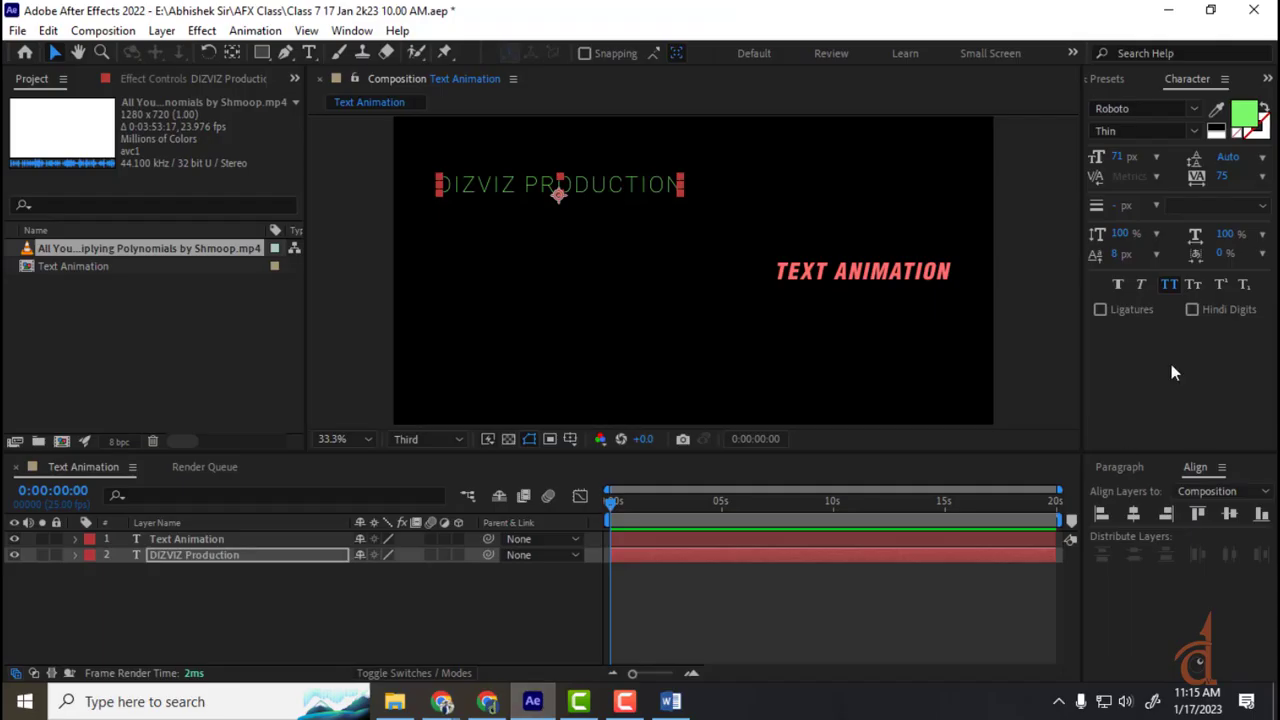
left_click(1141, 109)
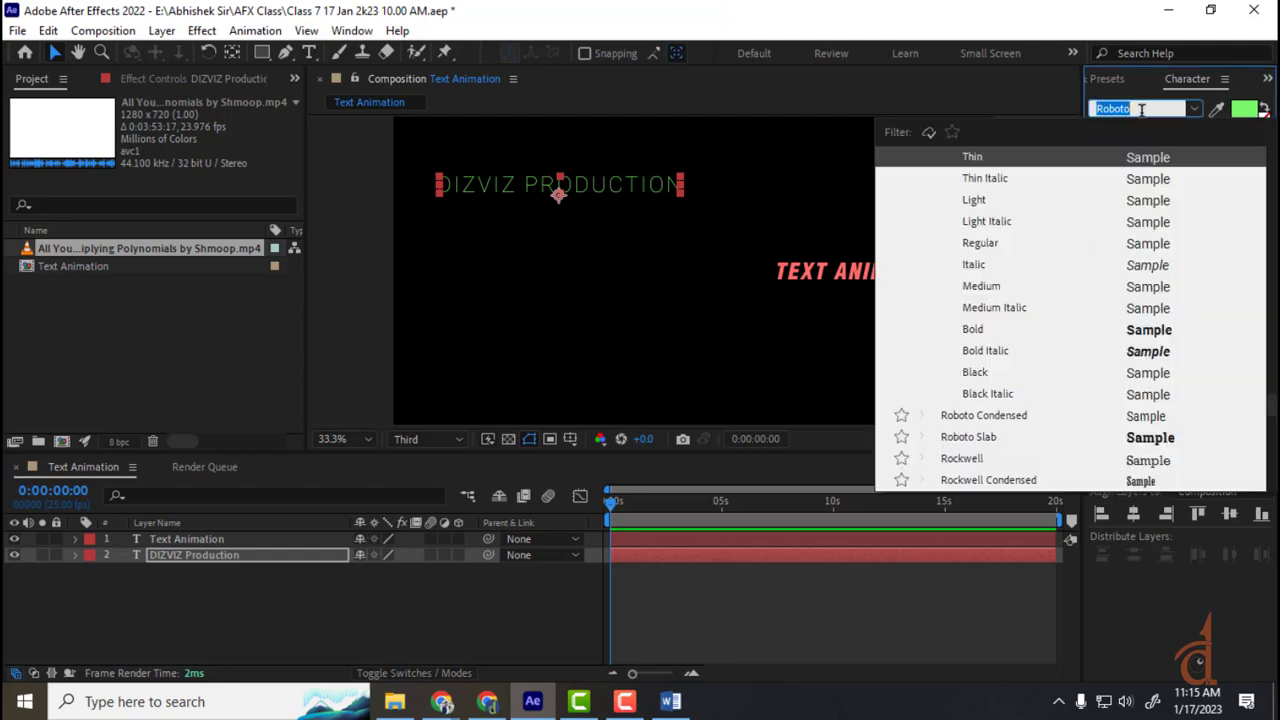
- Search the fonts for "sans" and apply Open Sans to the DIZVIZ PRODUCTION text layer
type("sofi")
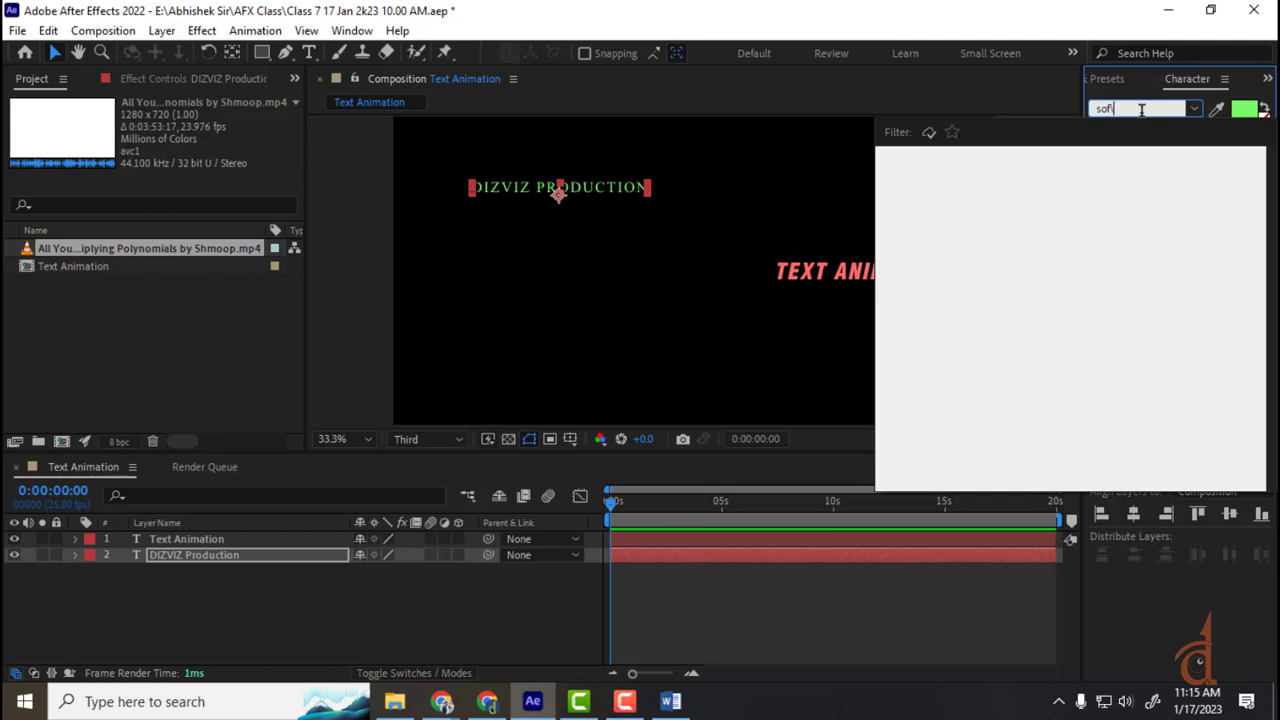
key("BackSpace")
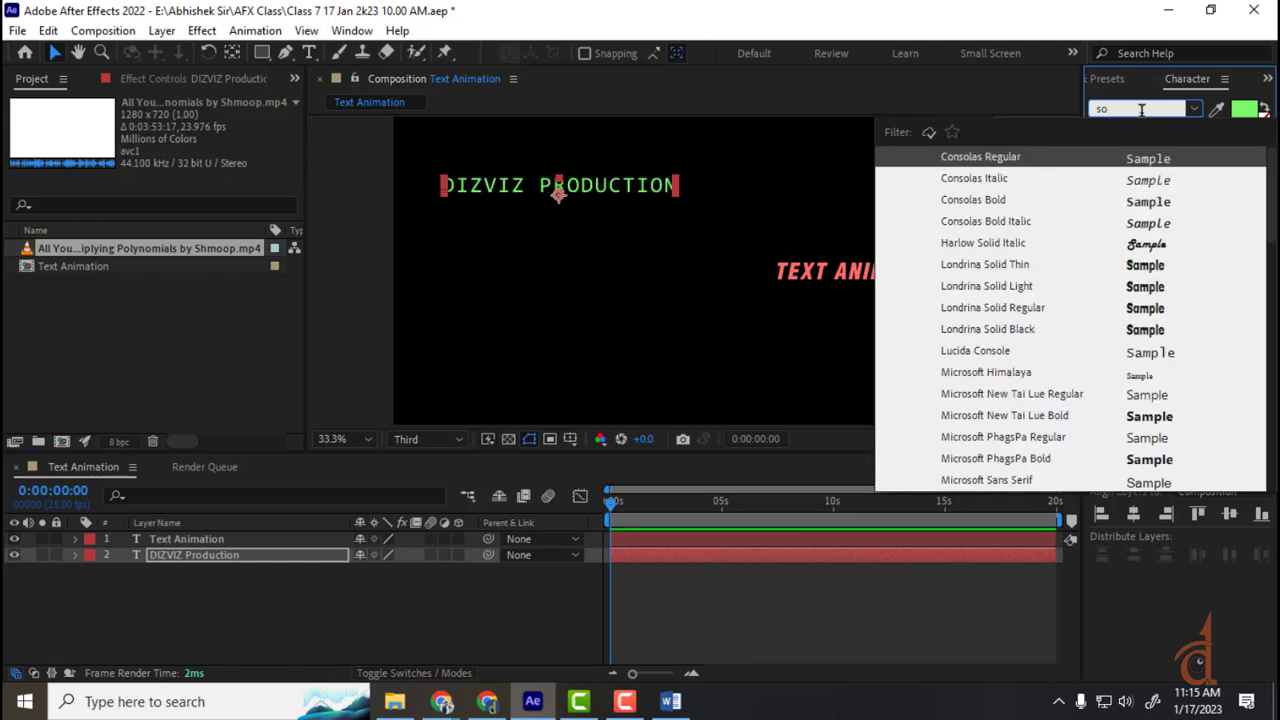
key("BackSpace")
type("ans")
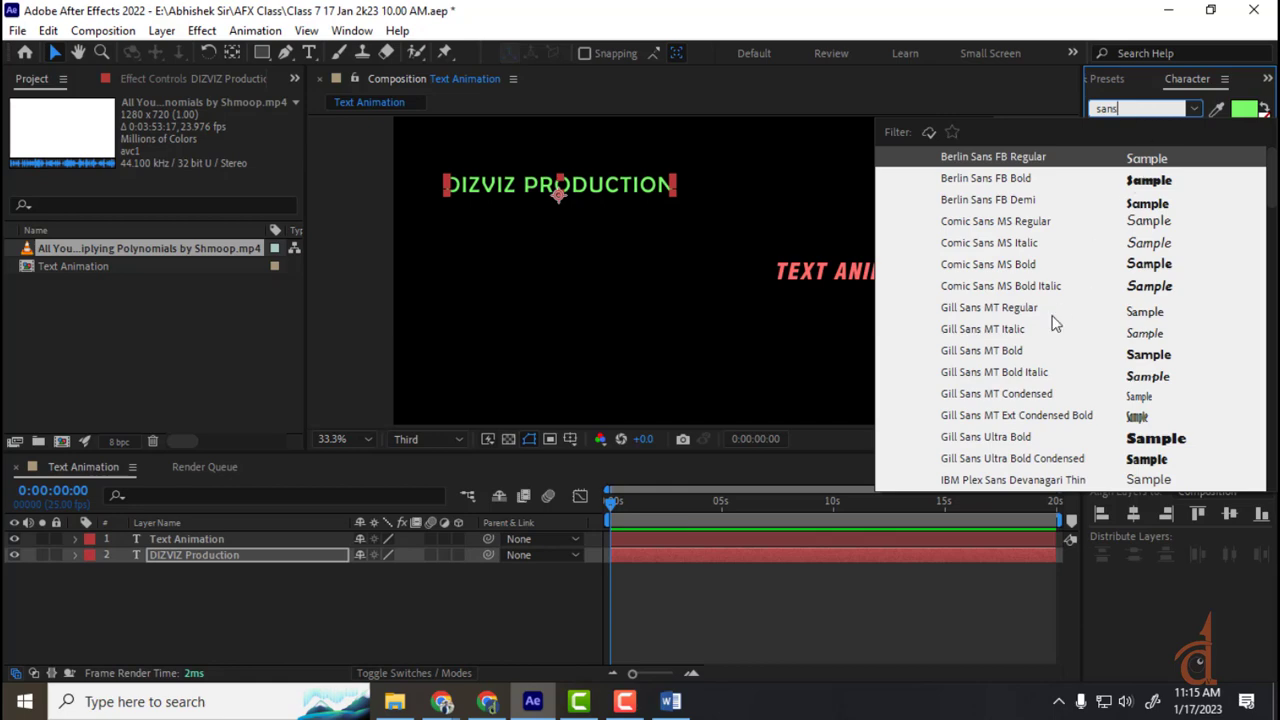
scroll(1052, 322, "down", 3)
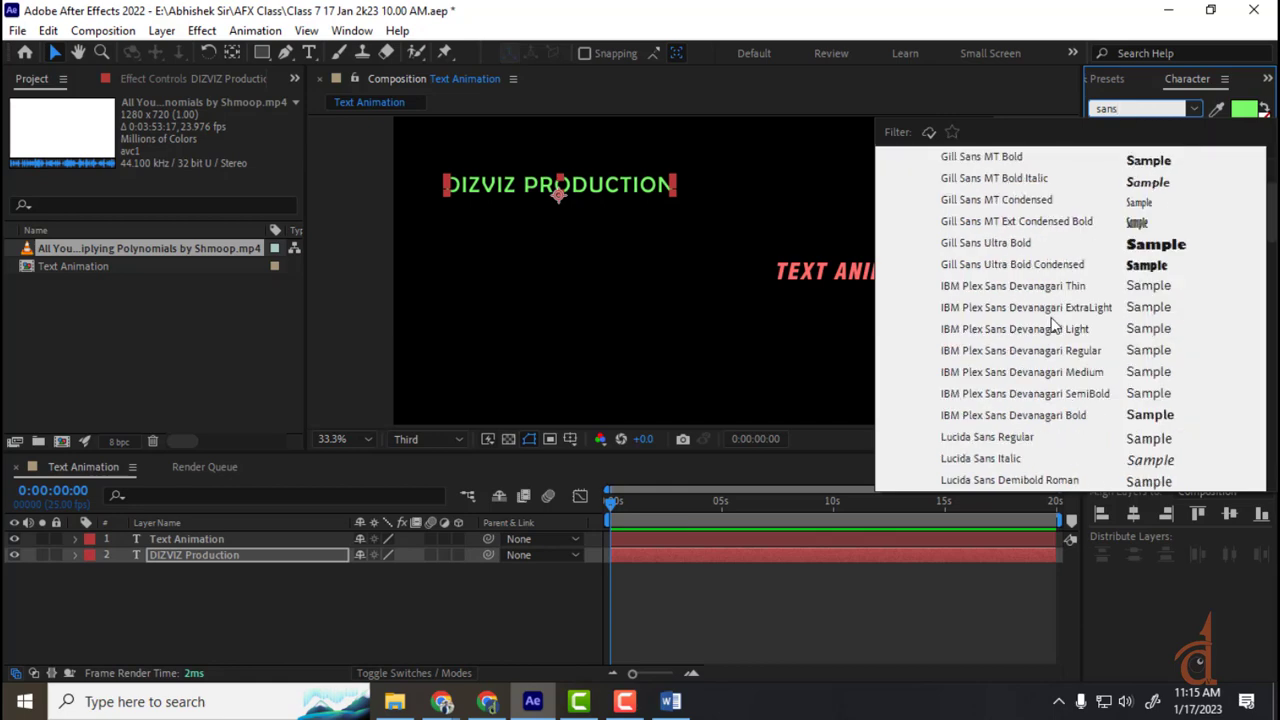
scroll(1052, 322, "down", 12)
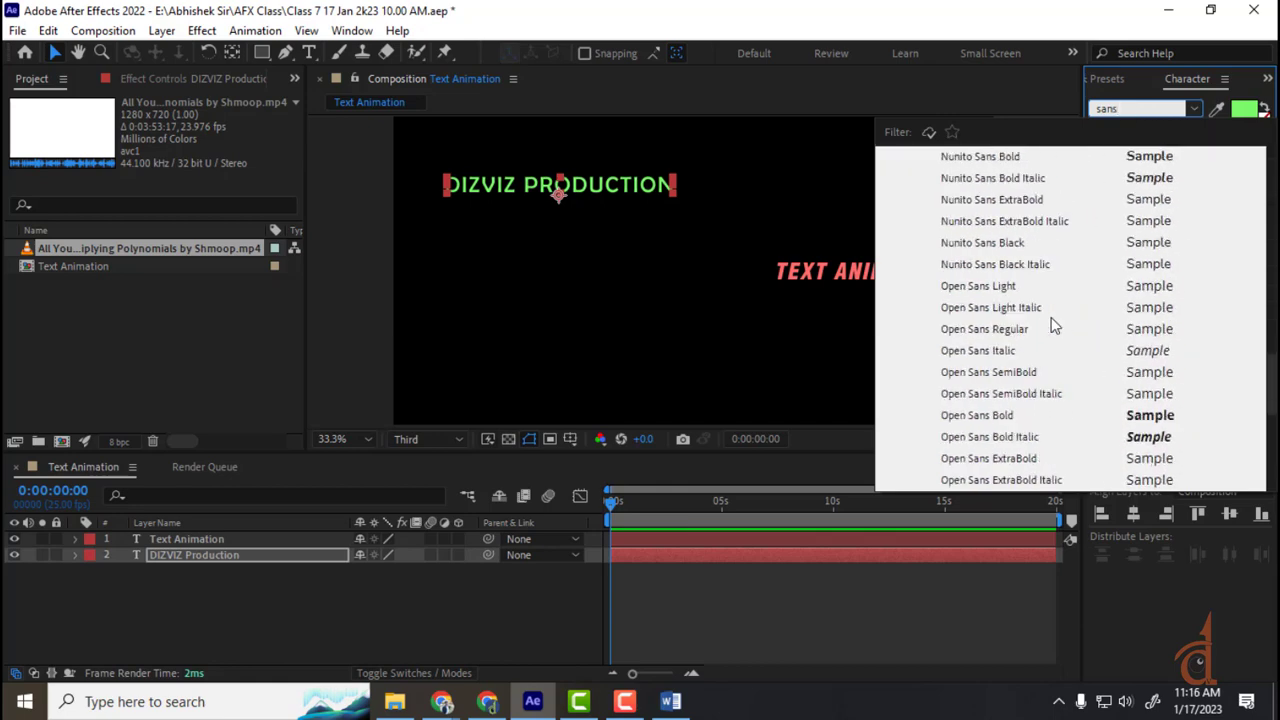
scroll(1052, 322, "down", 5)
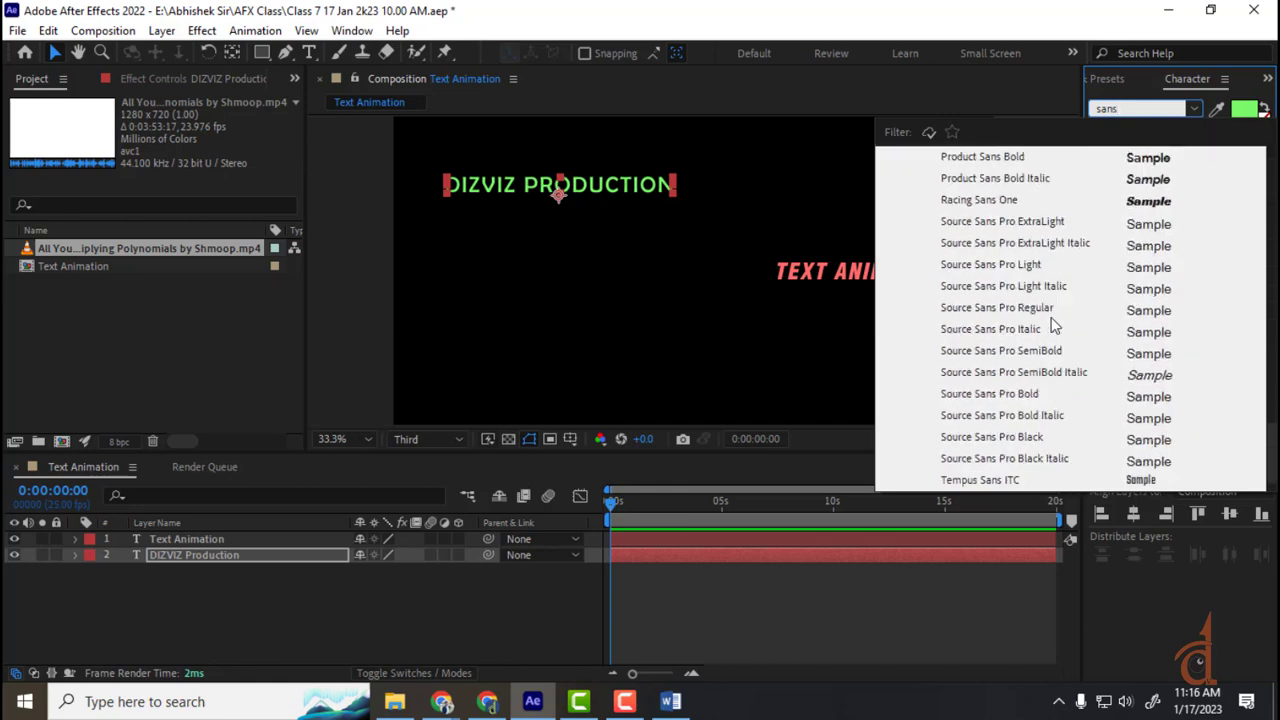
scroll(1052, 322, "up", 2)
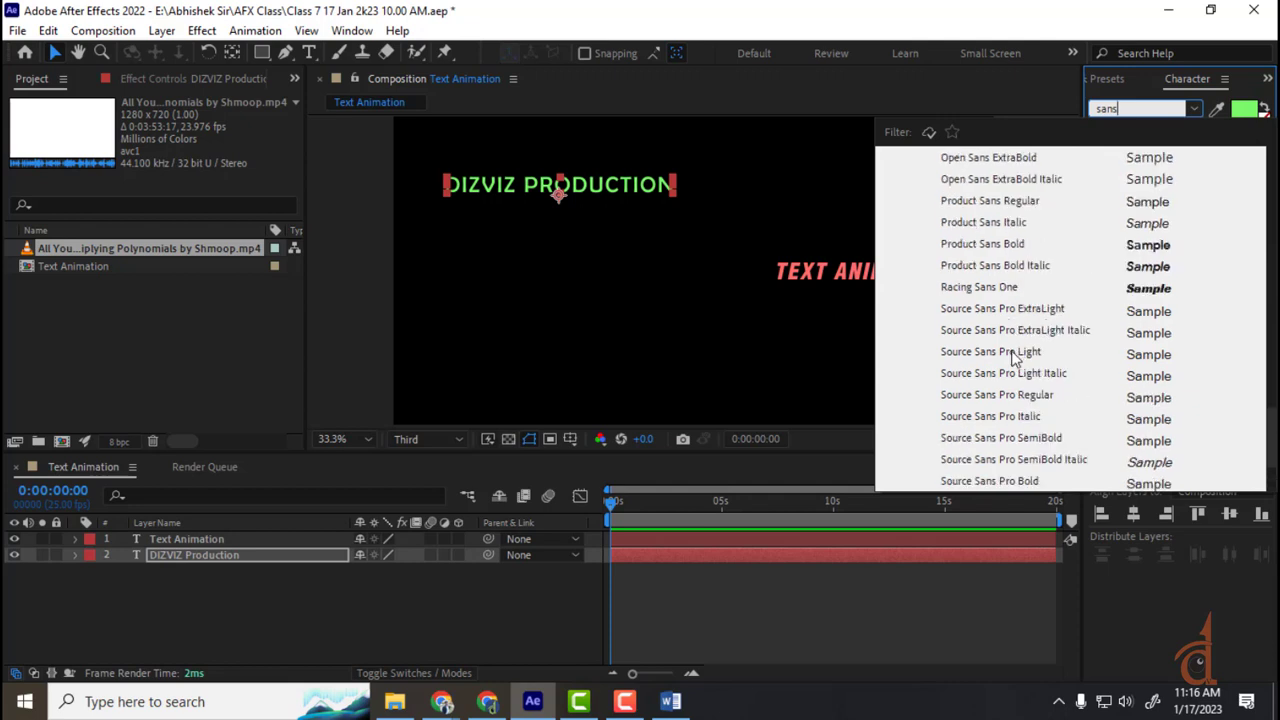
scroll(1015, 359, "down", 2)
scroll(1015, 359, "up", 12)
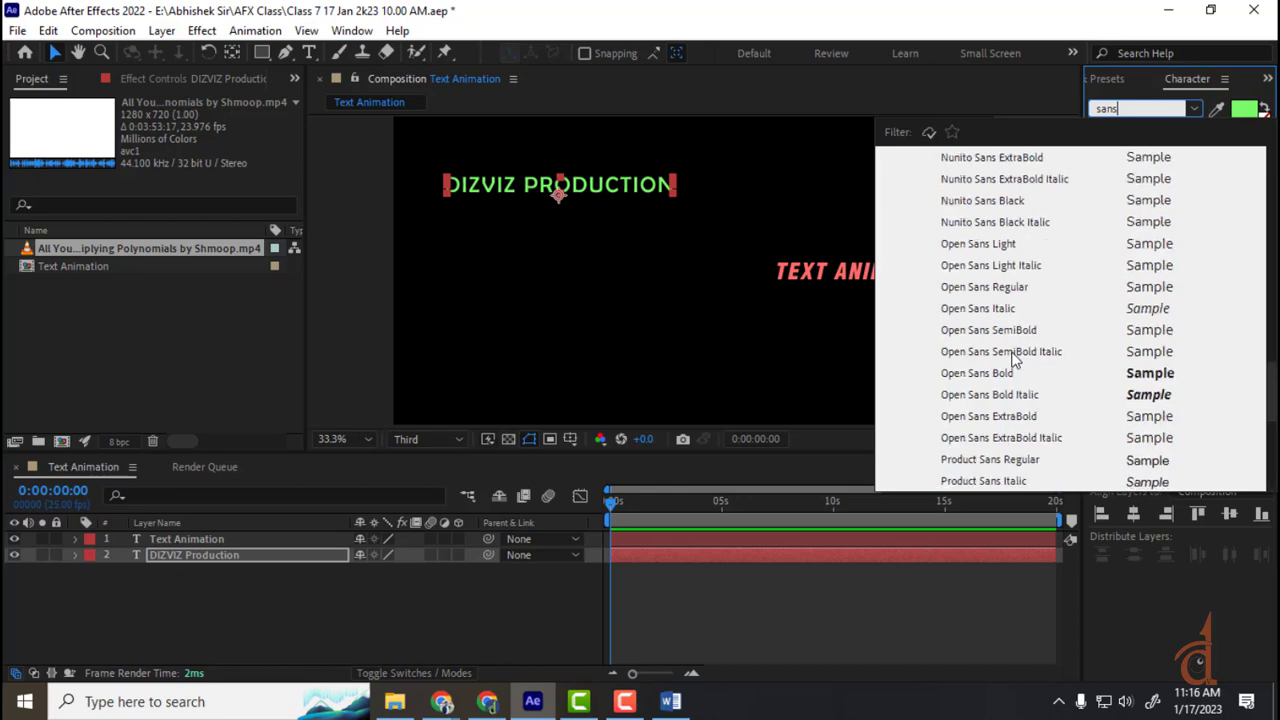
scroll(1015, 359, "up", 5)
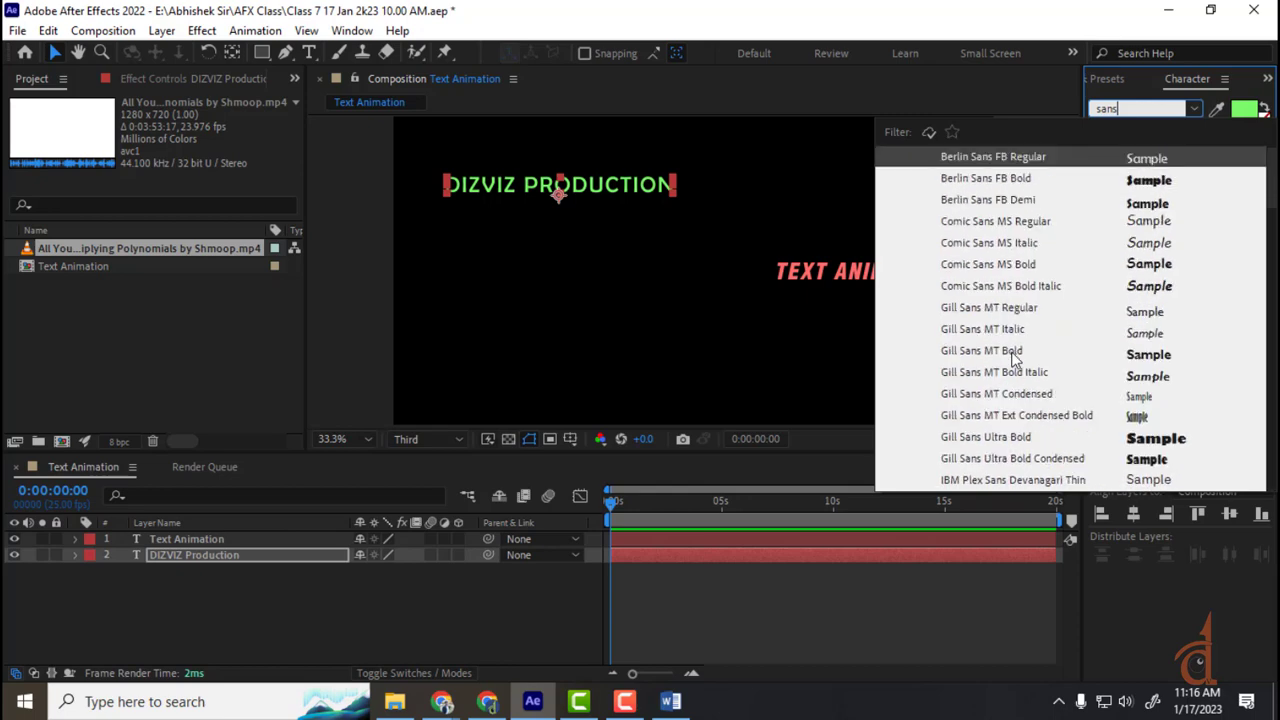
scroll(1015, 359, "down", 15)
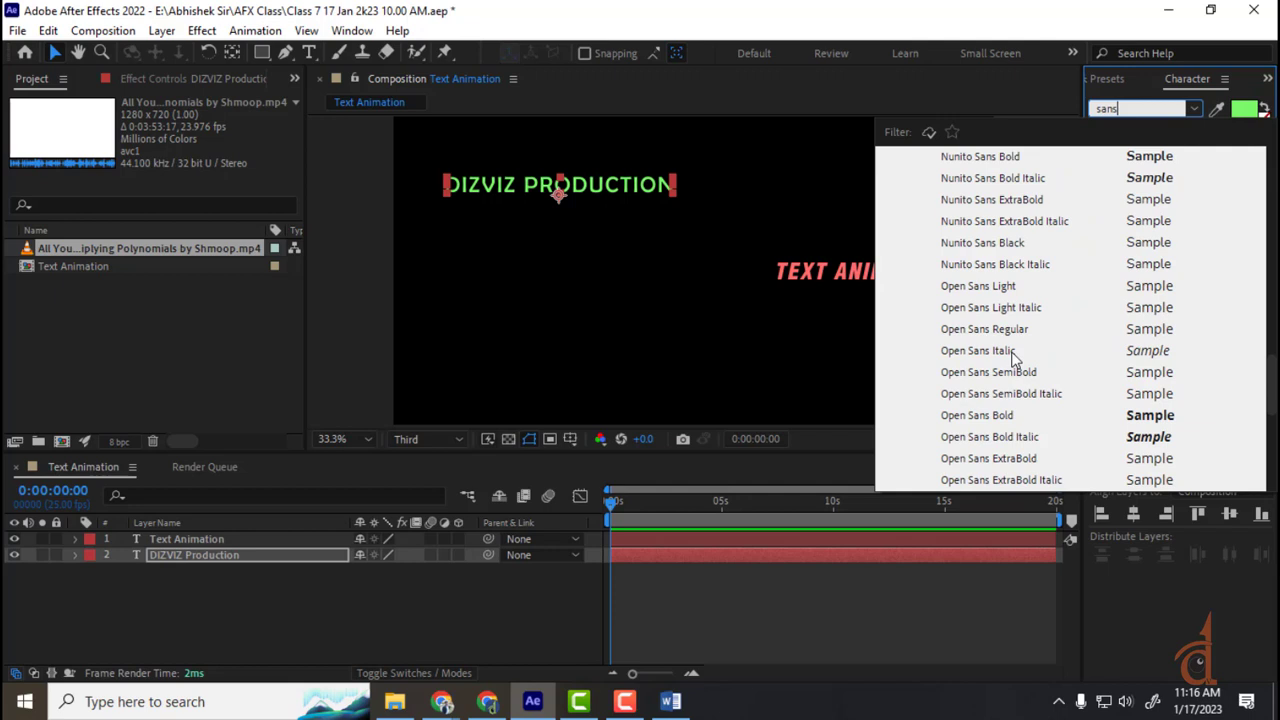
left_click(985, 284)
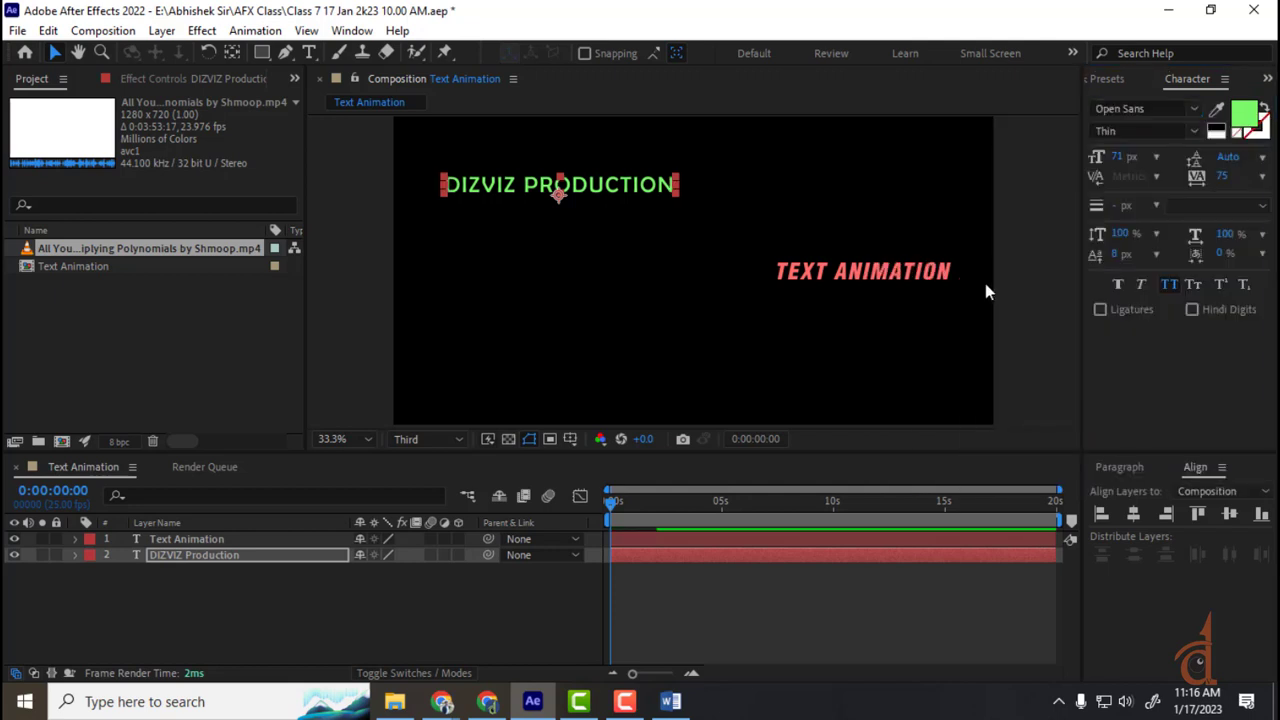
- Set the DIZVIZ PRODUCTION text's font style to Bold and deselect the layer
left_click(1193, 133)
left_click(1135, 275)
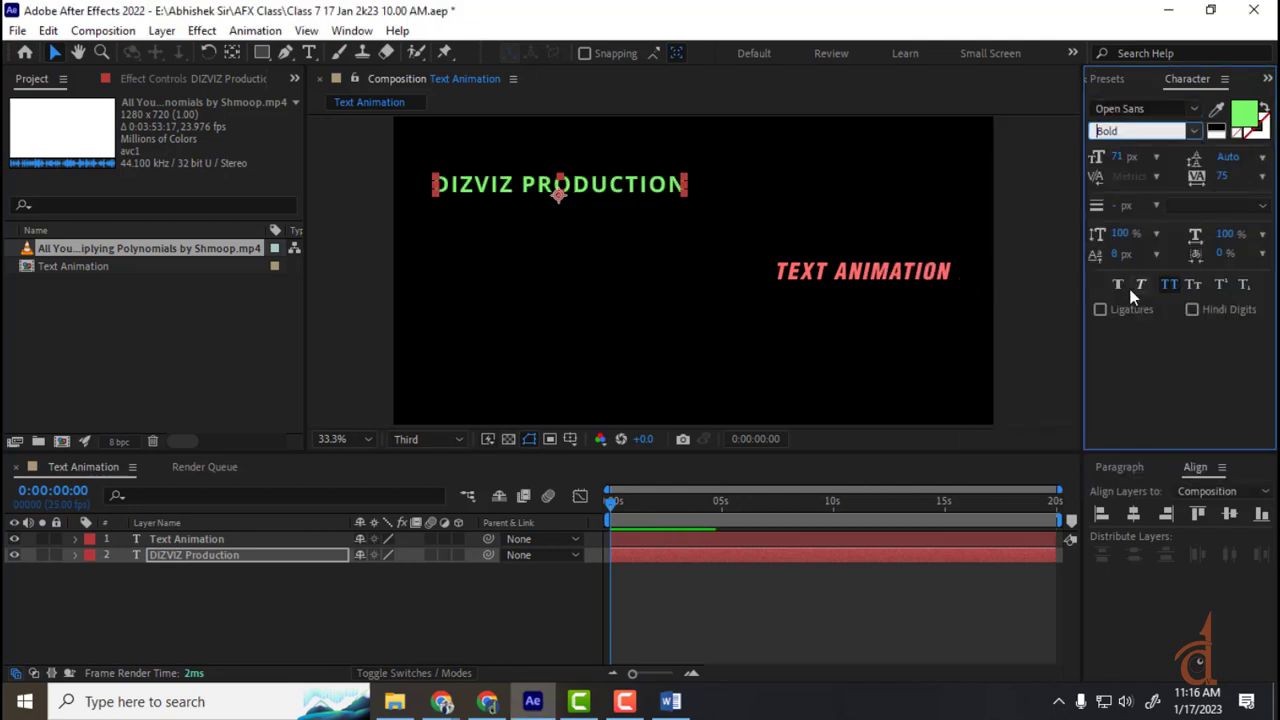
left_click(312, 597)
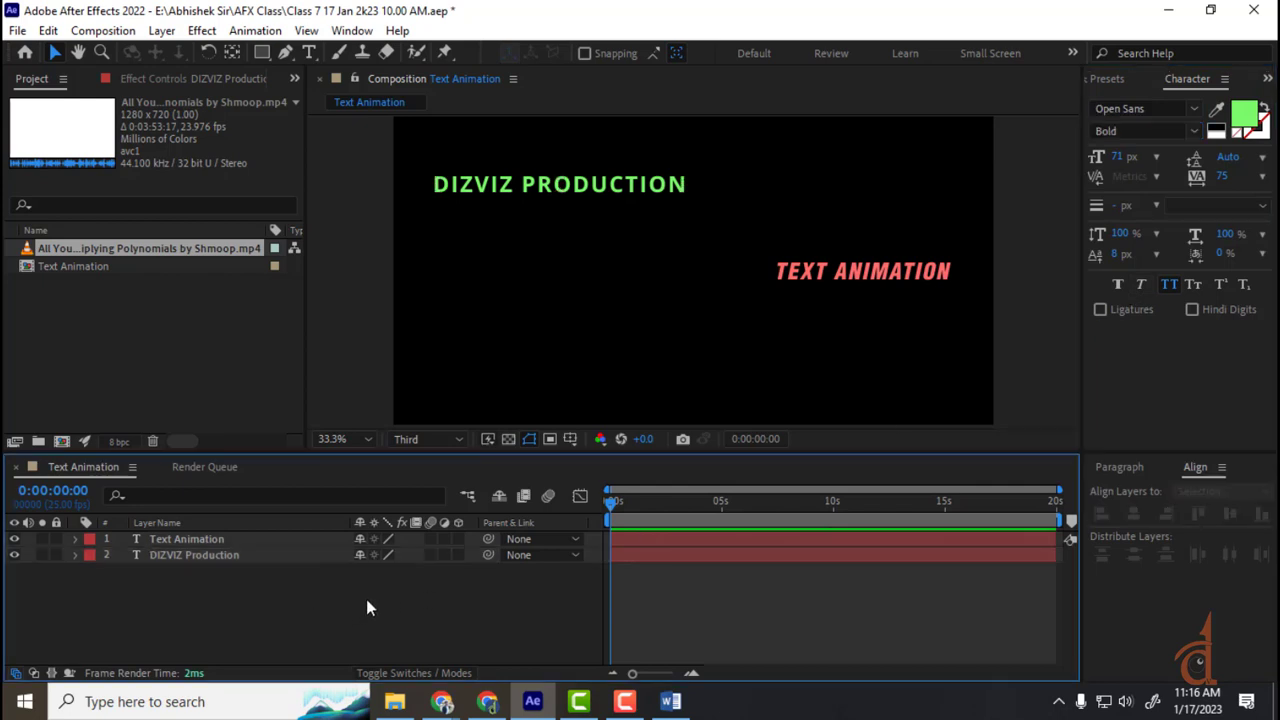
- Change the font of the TEXT ANIMATION layer to Oswald and deselect it
left_click(936, 271)
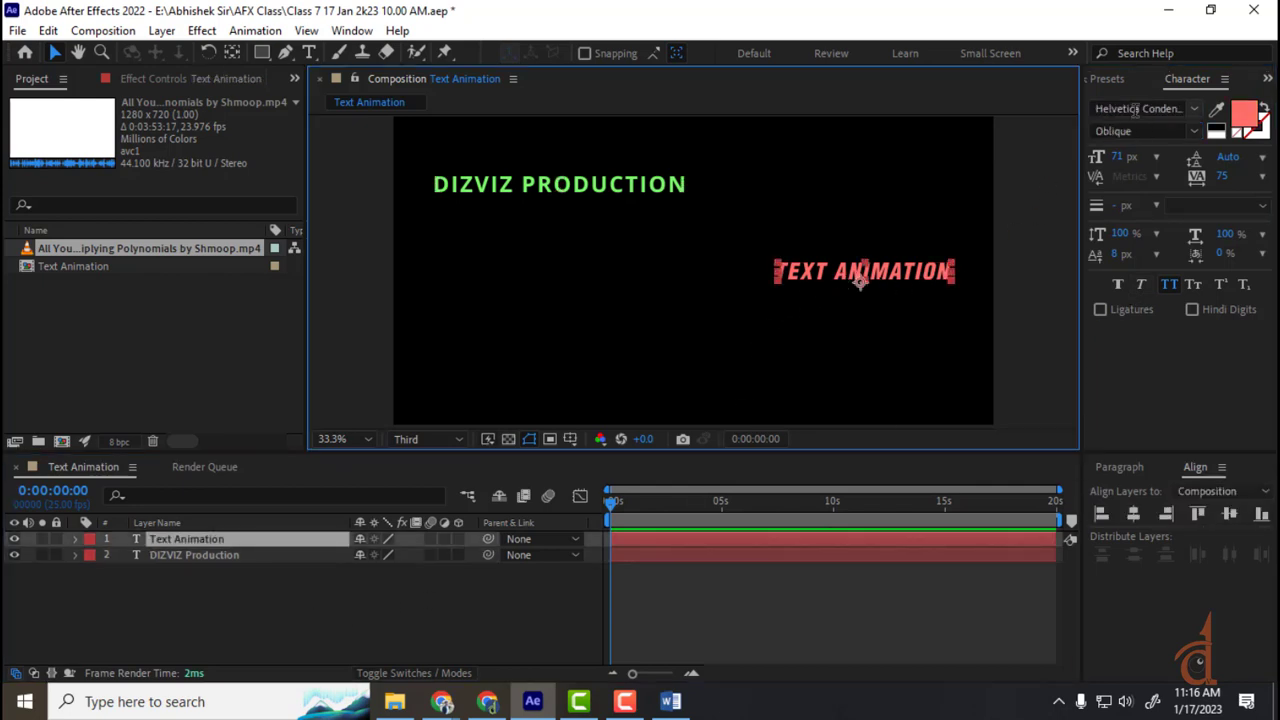
left_click(1136, 110)
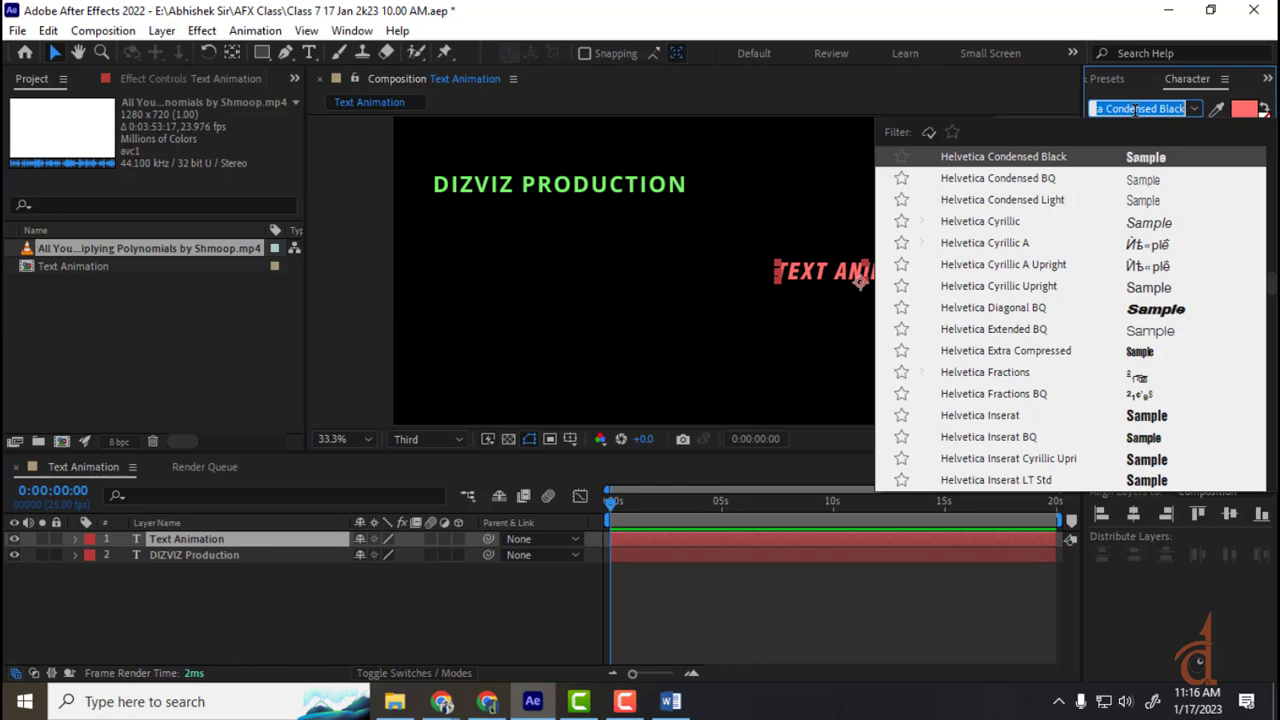
scroll(1040, 350, "down", 15)
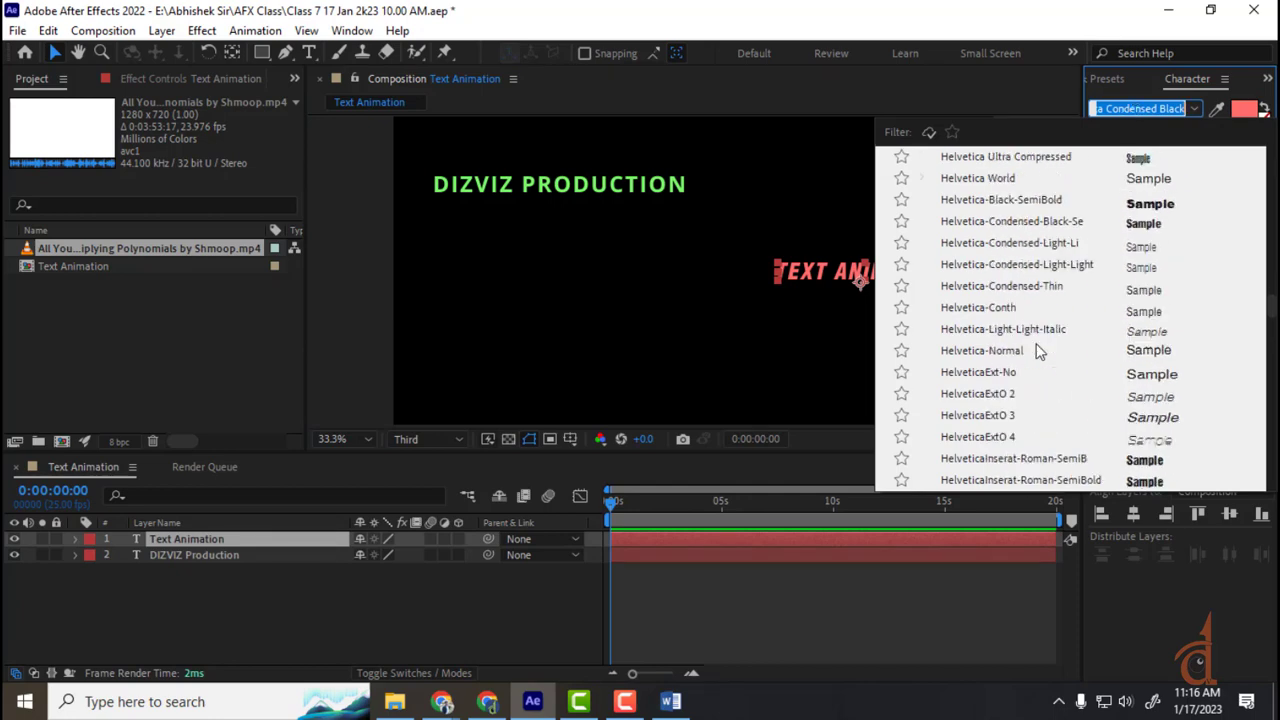
scroll(1040, 350, "down", 10)
scroll(1040, 350, "up", 3)
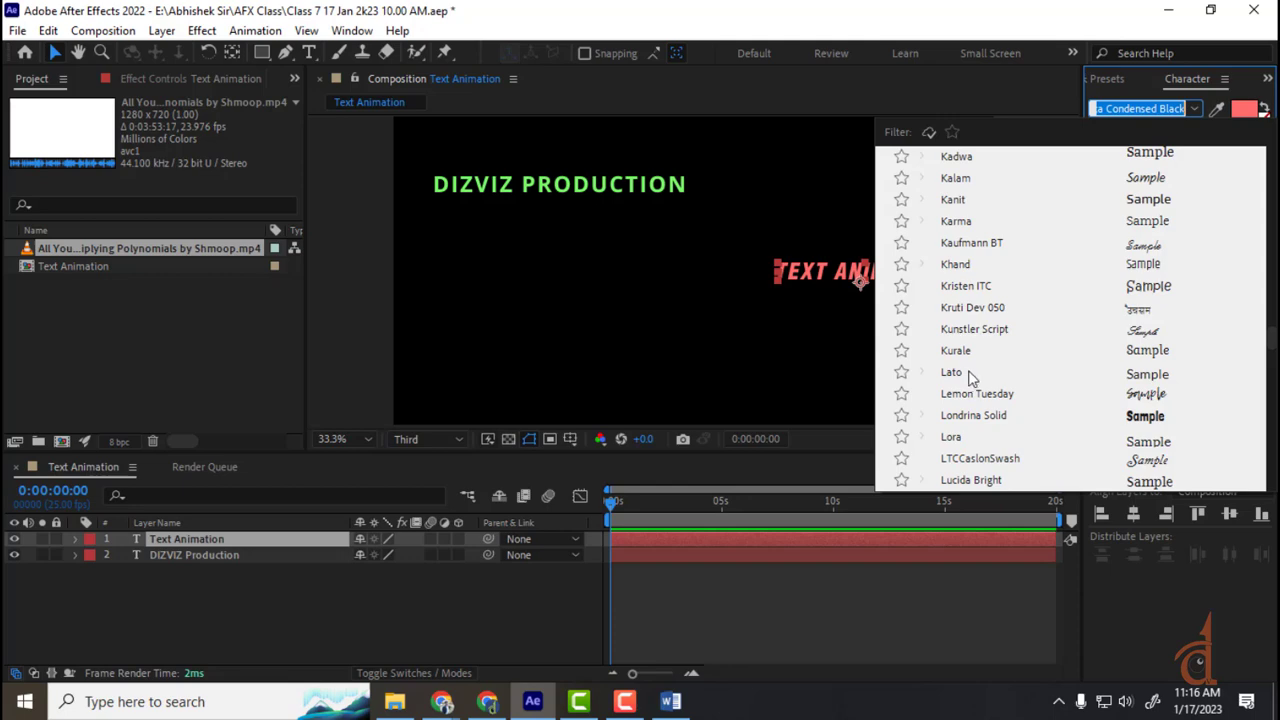
scroll(1000, 395, "down", 6)
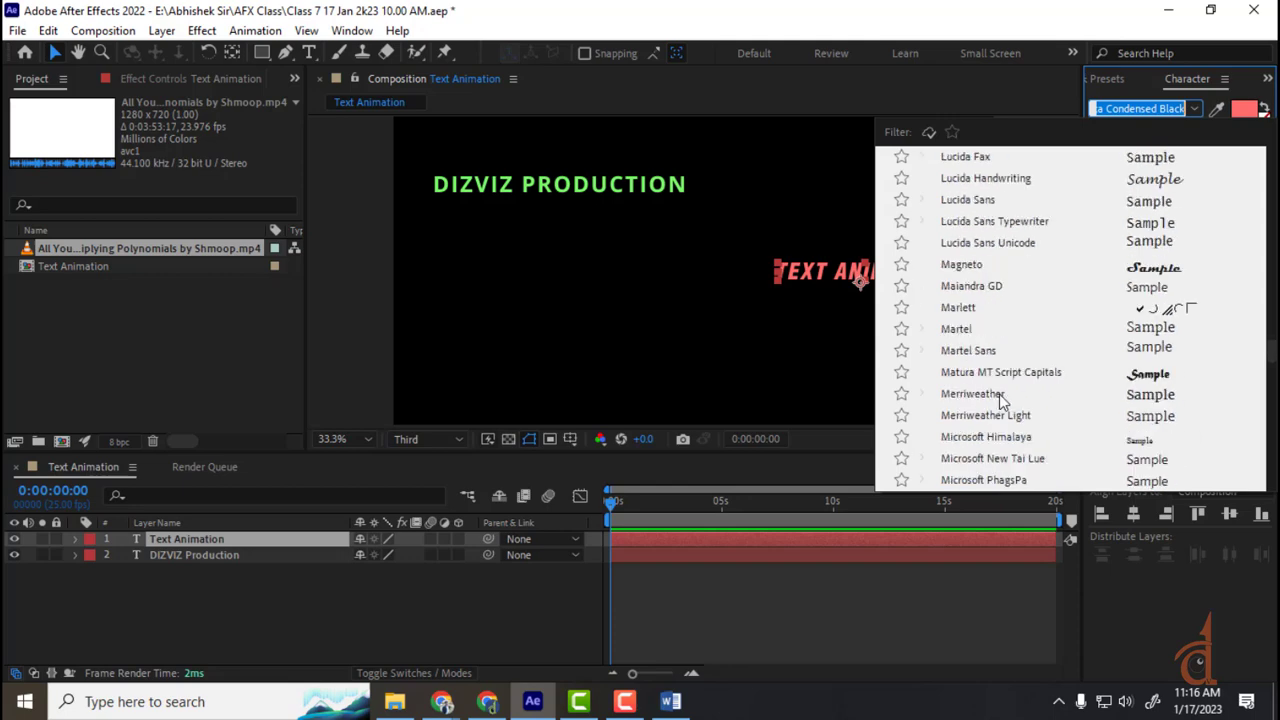
scroll(1000, 395, "down", 15)
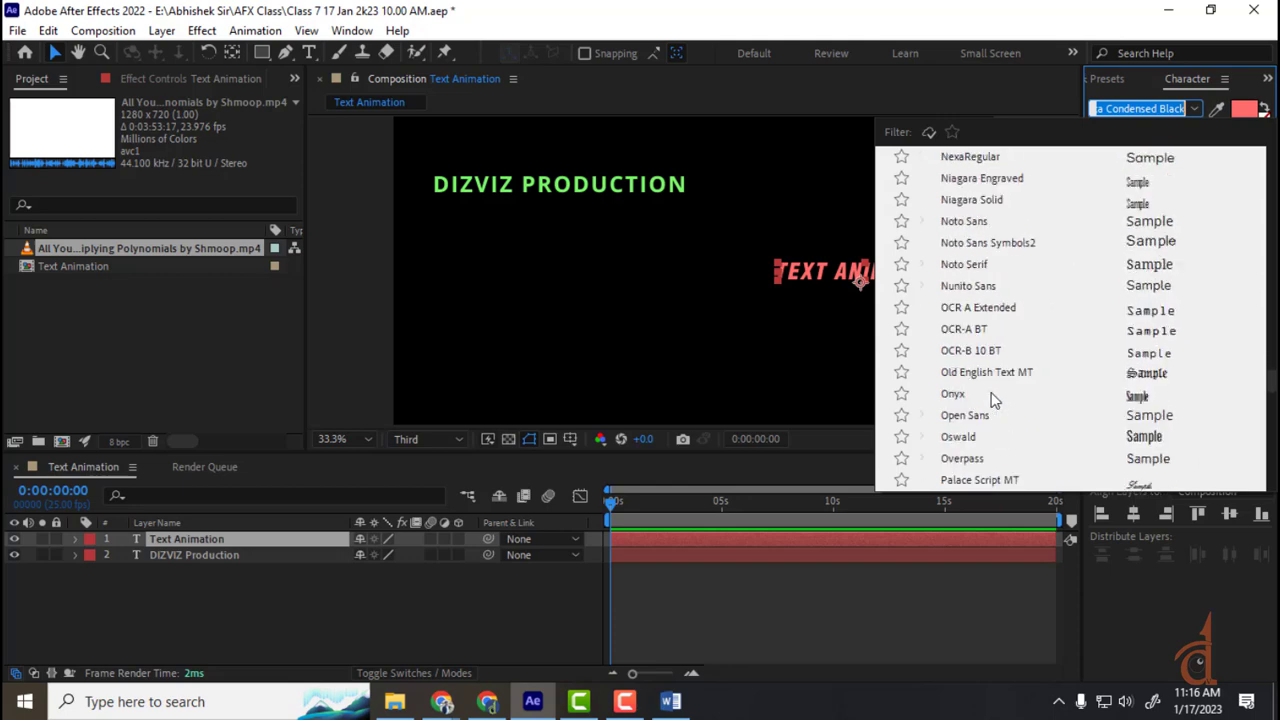
left_click(967, 243)
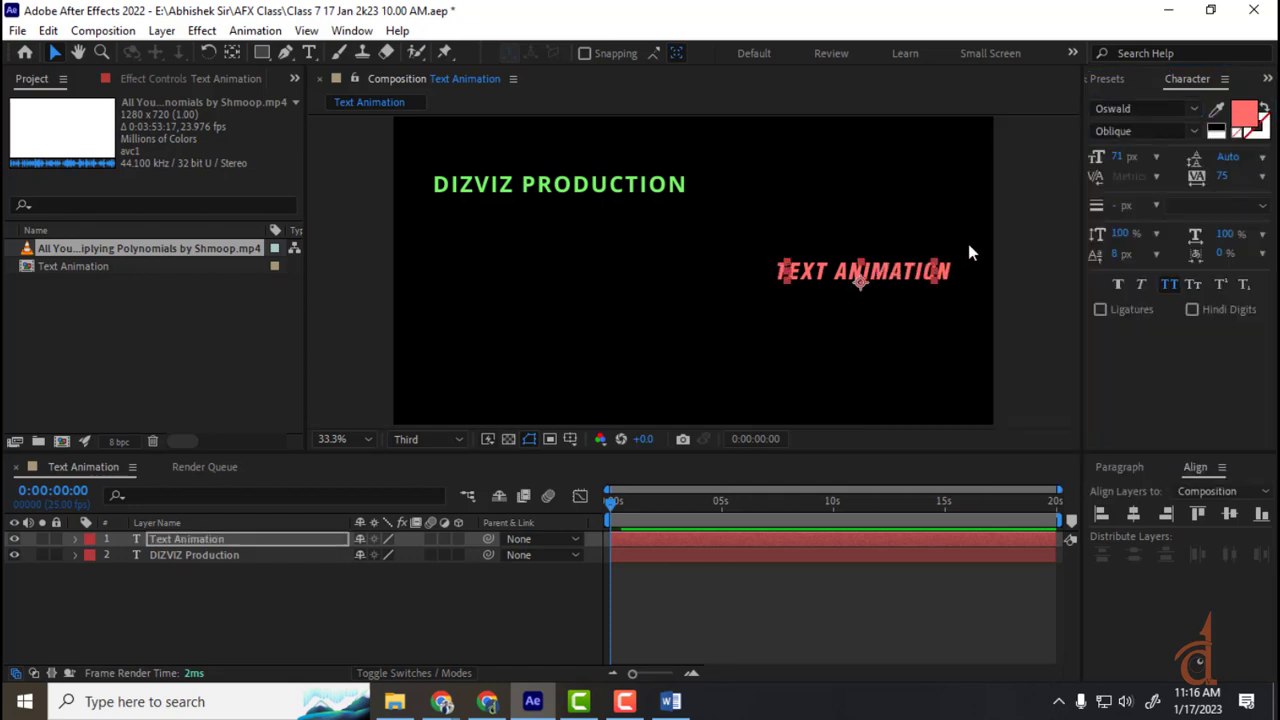
left_click(474, 624)
- Increase the font size of the DIZVIZ PRODUCTION text to 76 px
left_click(857, 271)
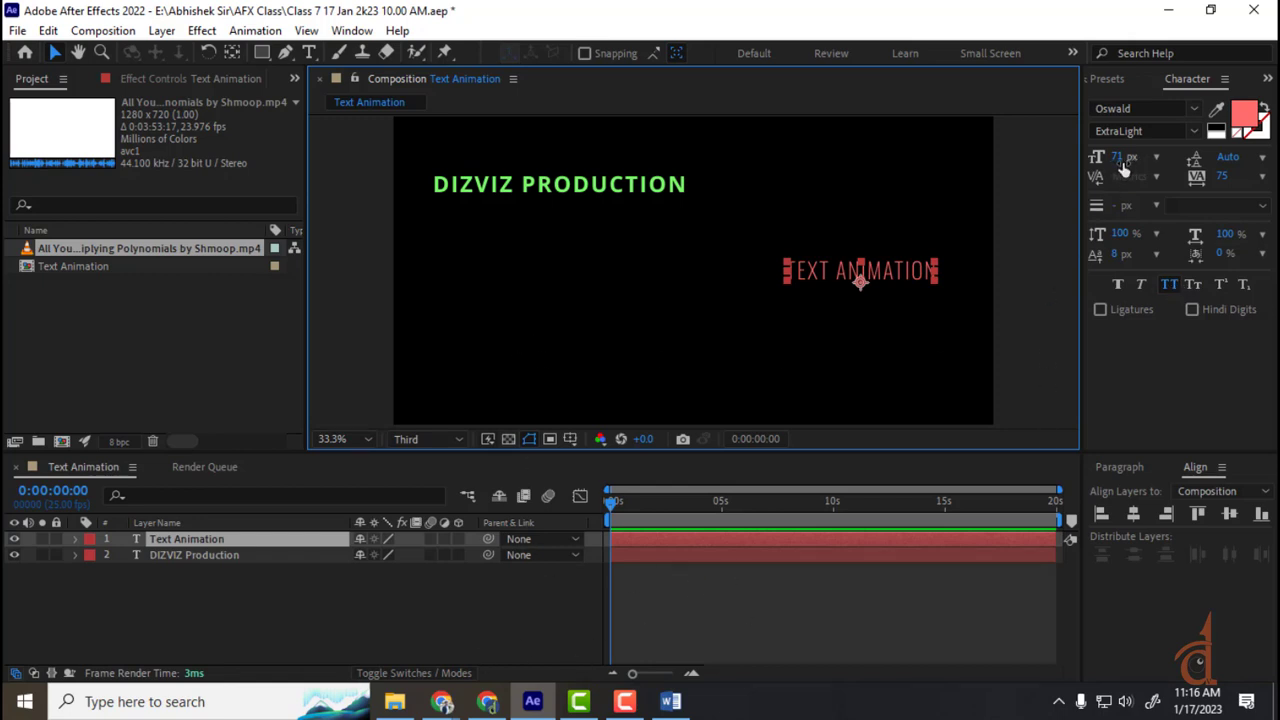
left_click(660, 186)
left_click_drag(1117, 158, 1144, 176)
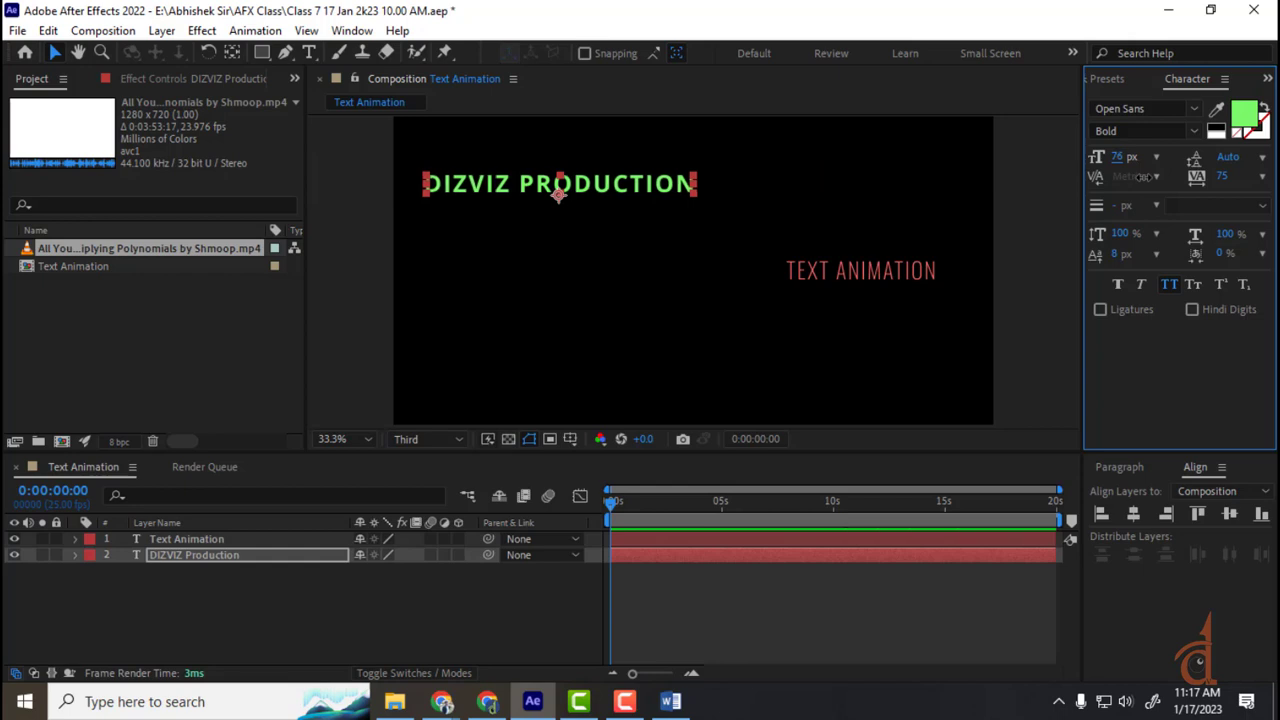
- Split the DIZVIZ PRODUCTION text into two lines, with PRODUCTION below DIZVIZ
double_click(648, 190)
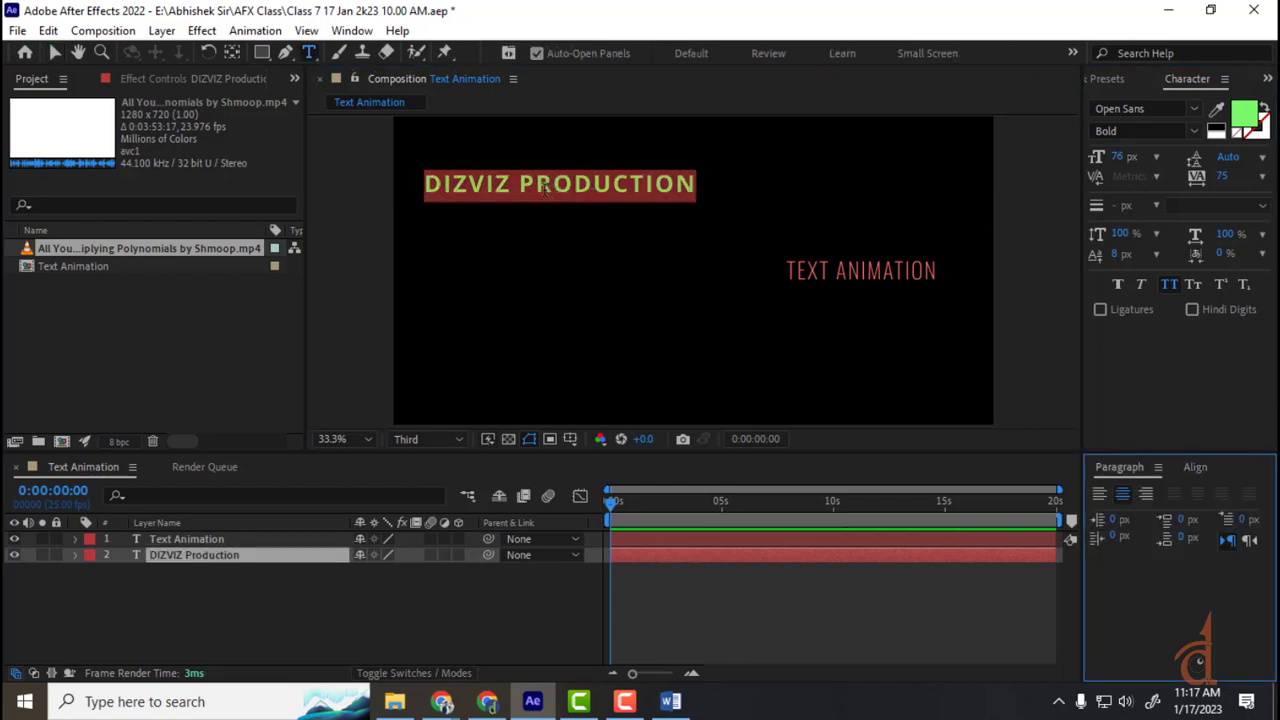
left_click(521, 188)
key("BackSpace")
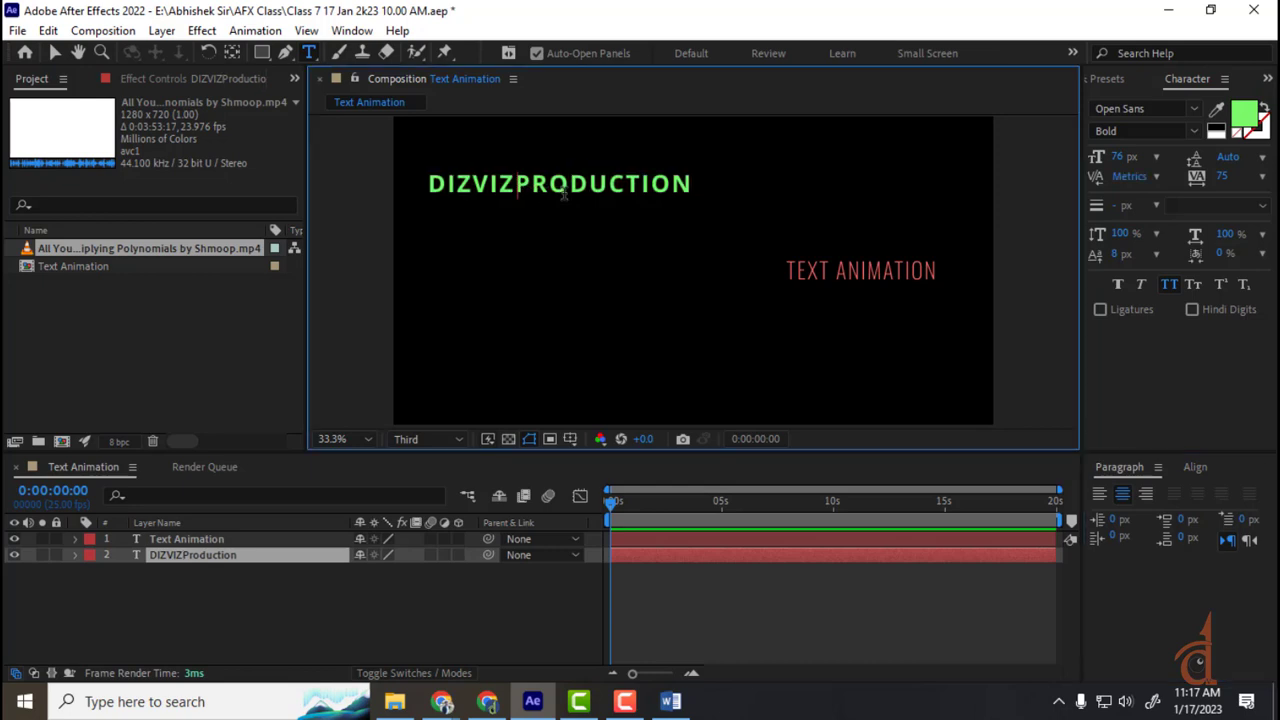
key("Return")
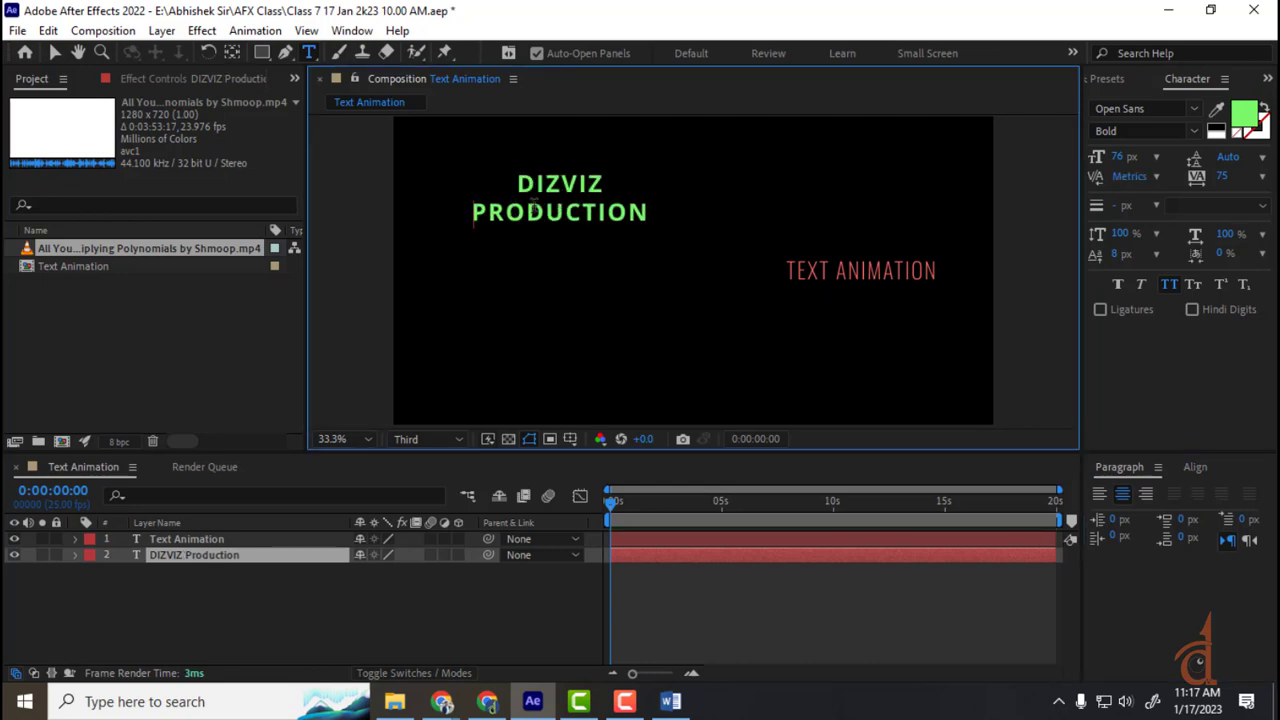
left_click(55, 53)
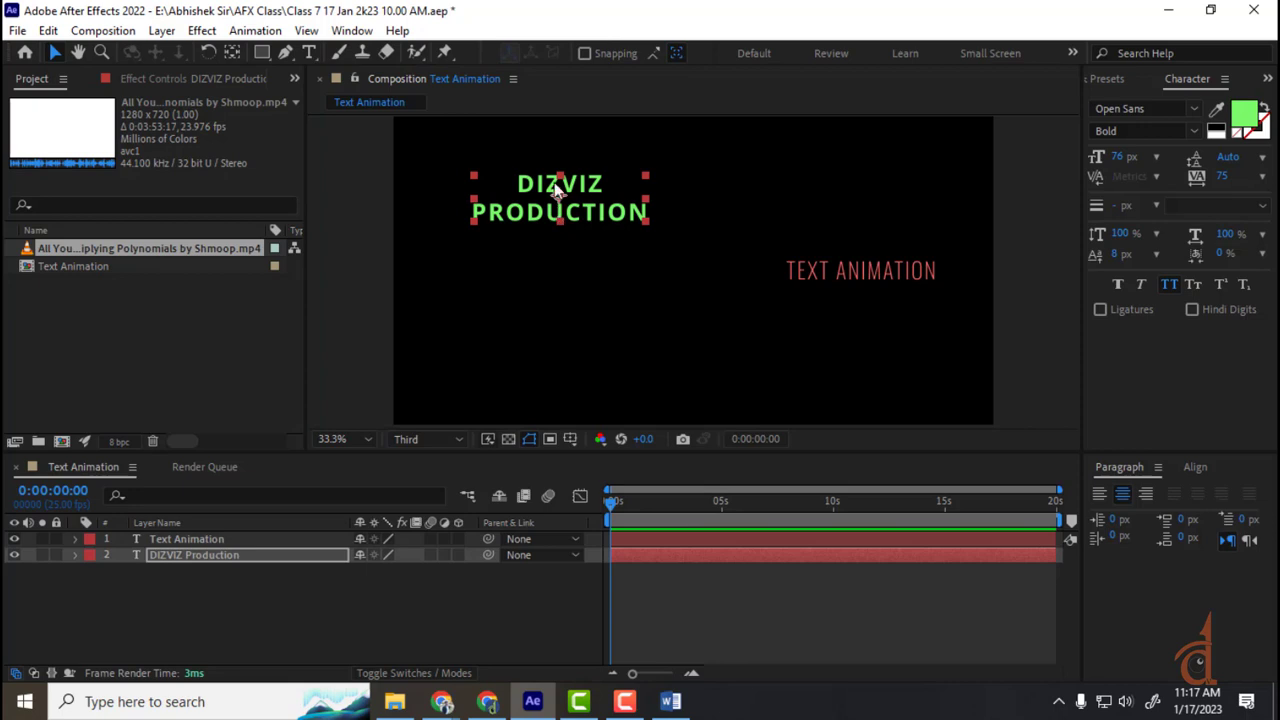
- Left-align the two-line DIZVIZ PRODUCTION text and move it to the composition's upper-left area
left_click(1101, 493)
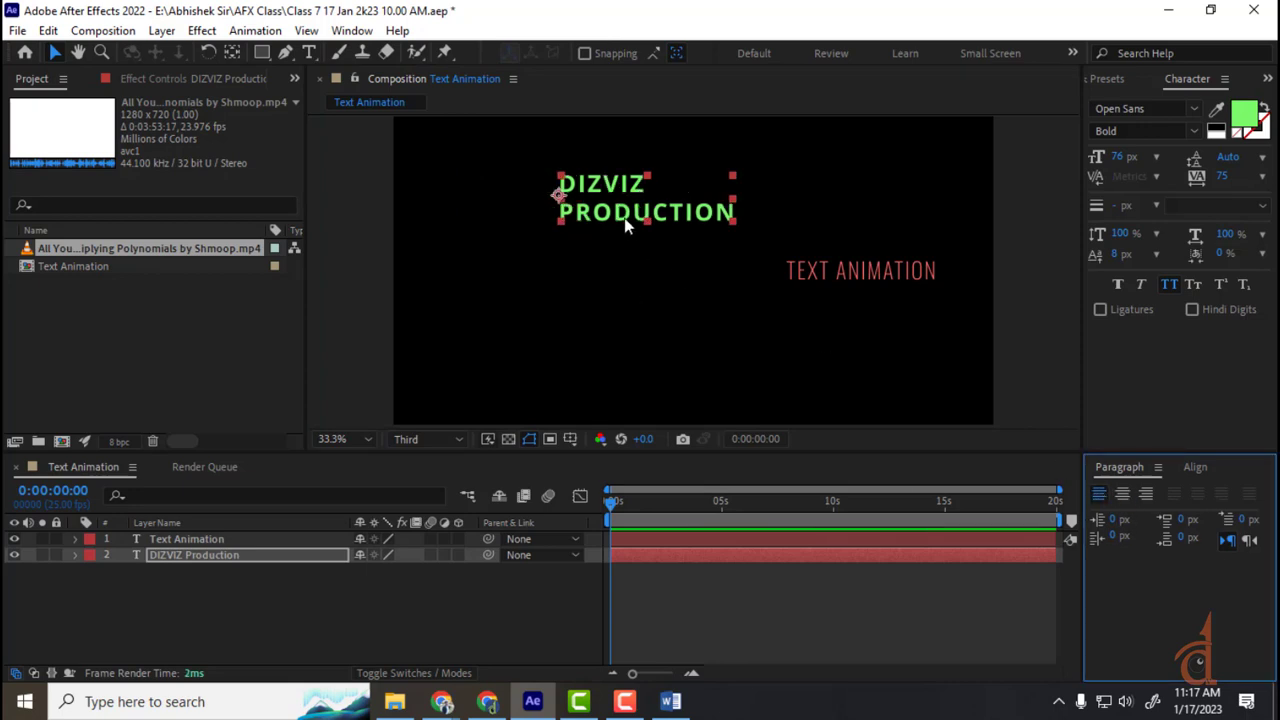
left_click_drag(625, 226, 480, 205)
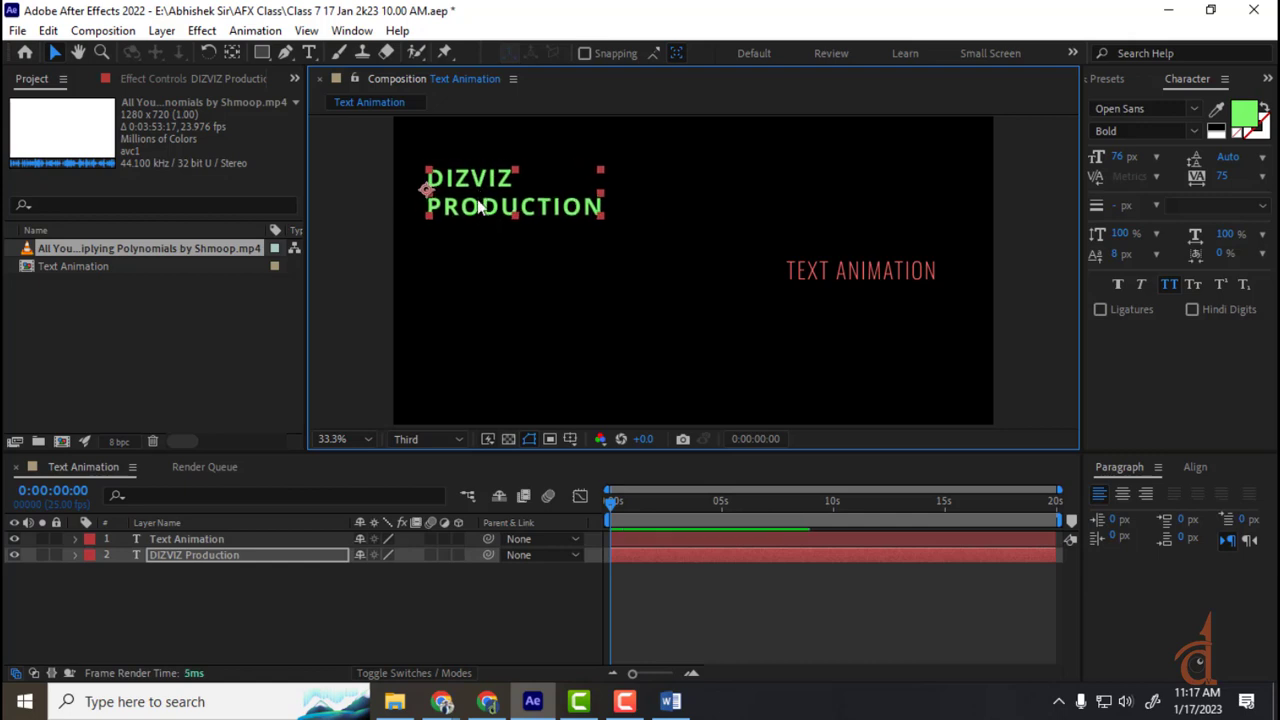
- Tighten the leading of the DIZVIZ PRODUCTION text and set it to 76 px
mouse_move(1236, 165)
left_mouse_down()
mouse_move(1208, 164)
mouse_move(1226, 161)
left_mouse_up()
left_click(1226, 161)
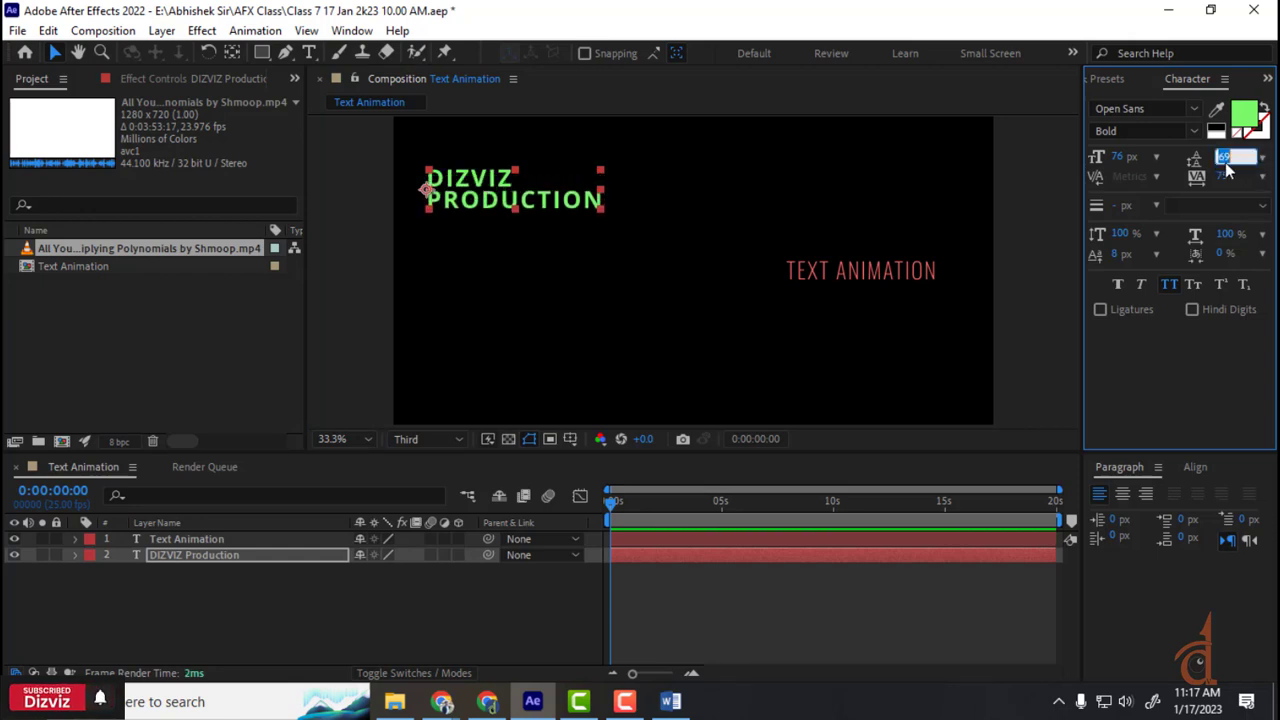
type("76")
key("Return")
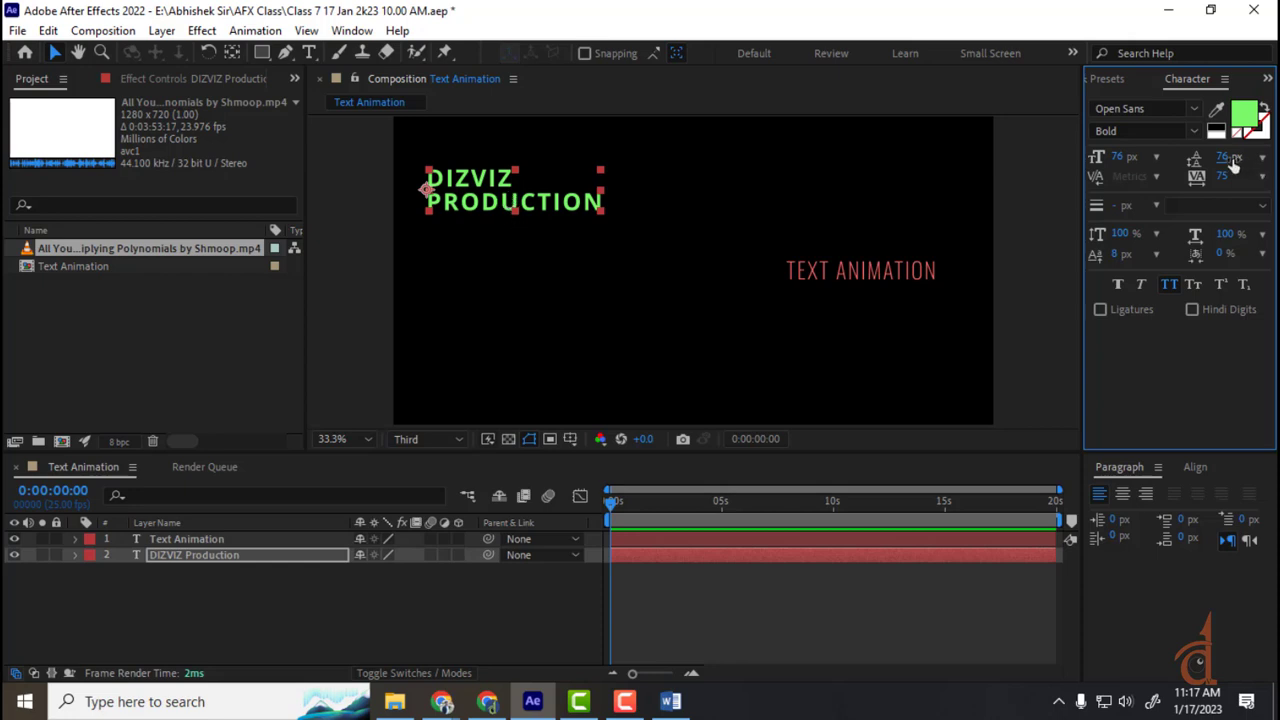
- Try a much wider line spacing on the DIZVIZ PRODUCTION text and reset its leading to Auto
left_click_drag(1224, 160, 1238, 163)
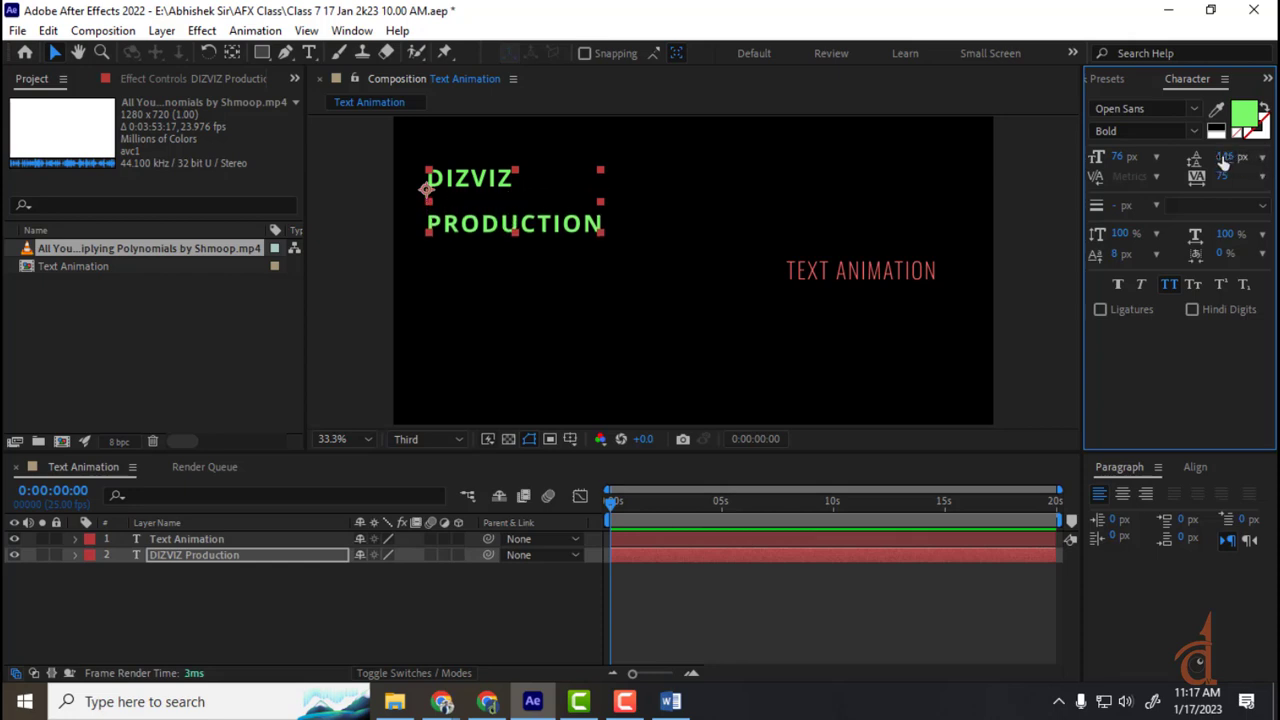
left_click(1261, 157)
left_click(1192, 178)
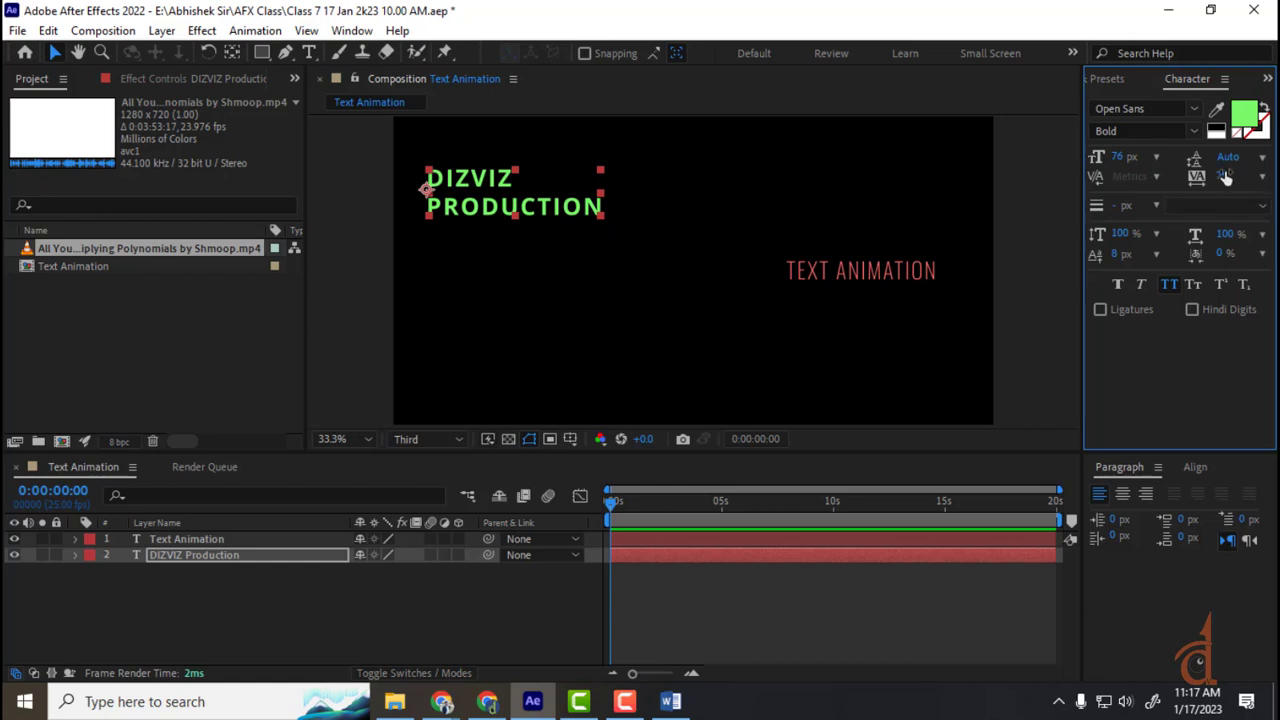
- Try several wider tracking values on the DIZVIZ PRODUCTION text, set its tracking to 200 and deselect the layer
left_click_drag(1225, 177, 1265, 177)
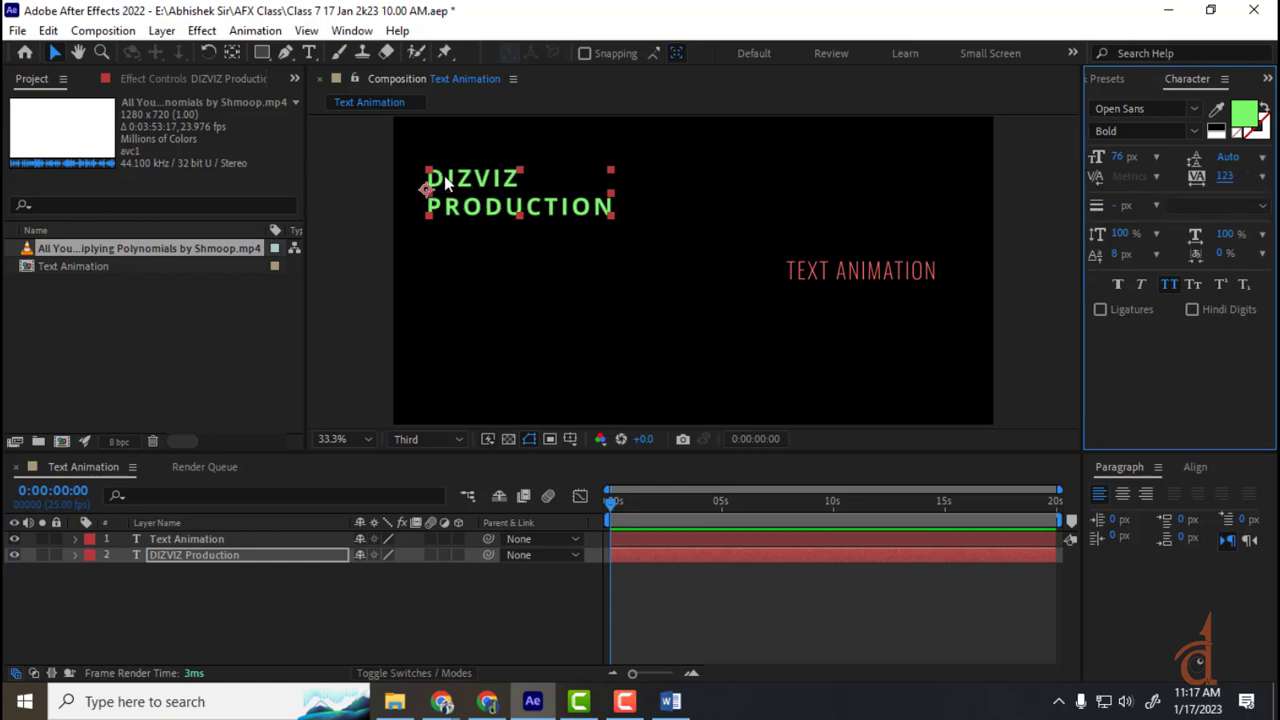
left_click_drag(1224, 179, 1239, 177)
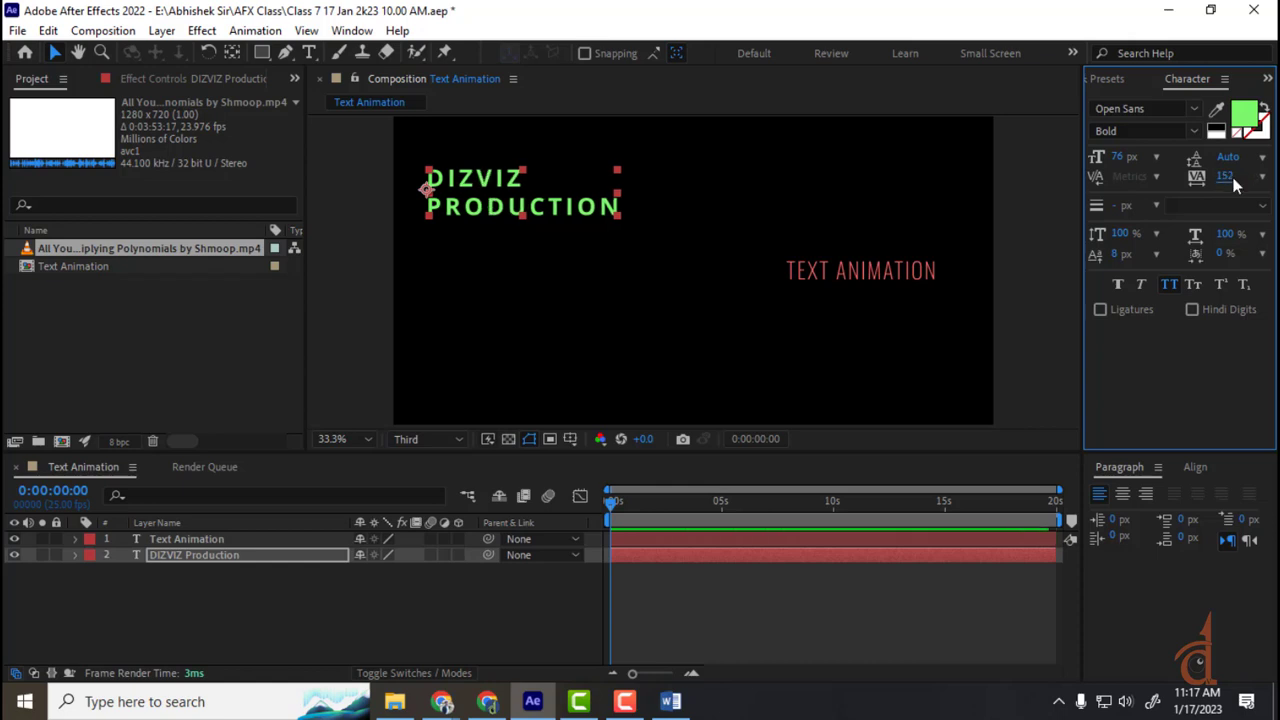
left_click(1222, 177)
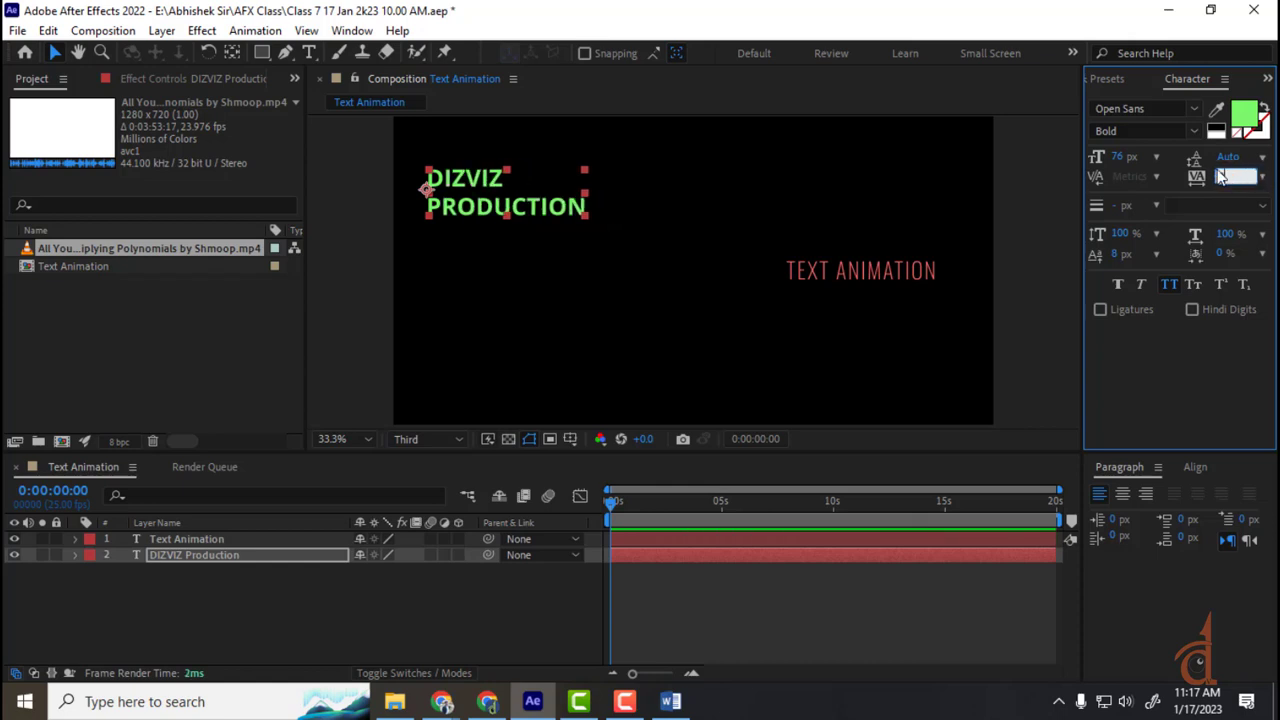
key("Return")
left_click(1220, 177)
type("300")
key("Return")
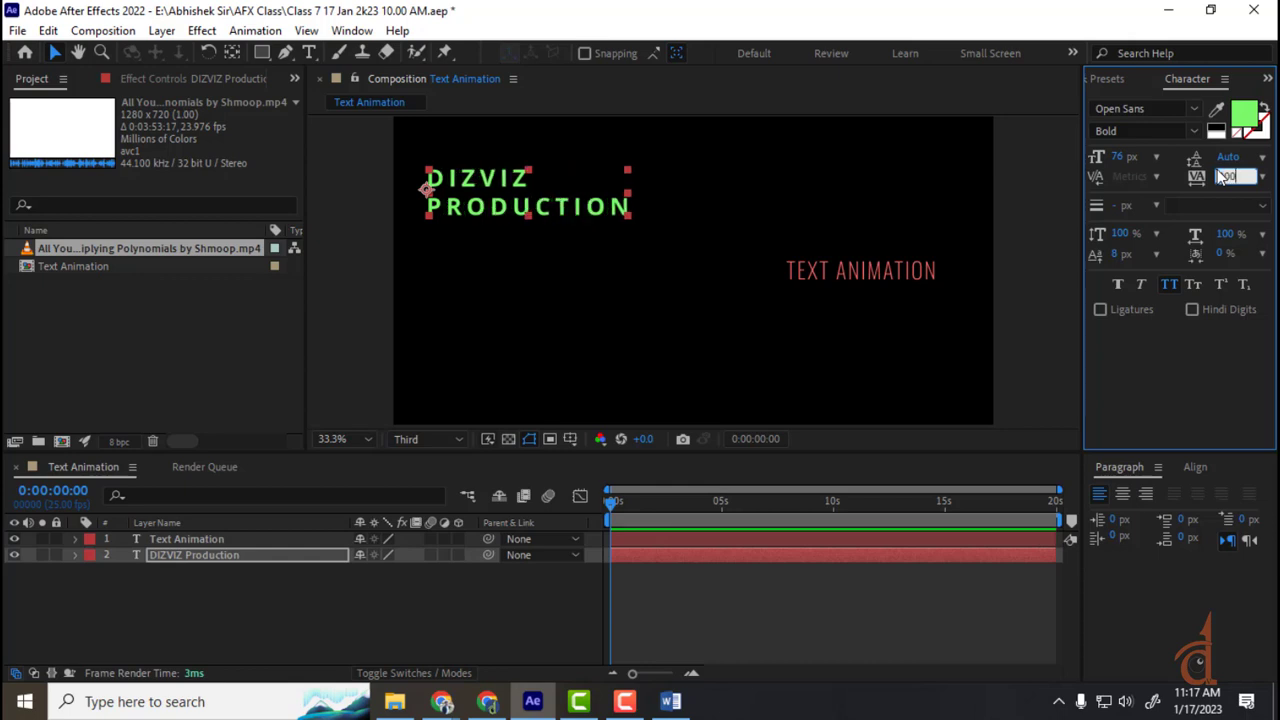
left_click(362, 590)
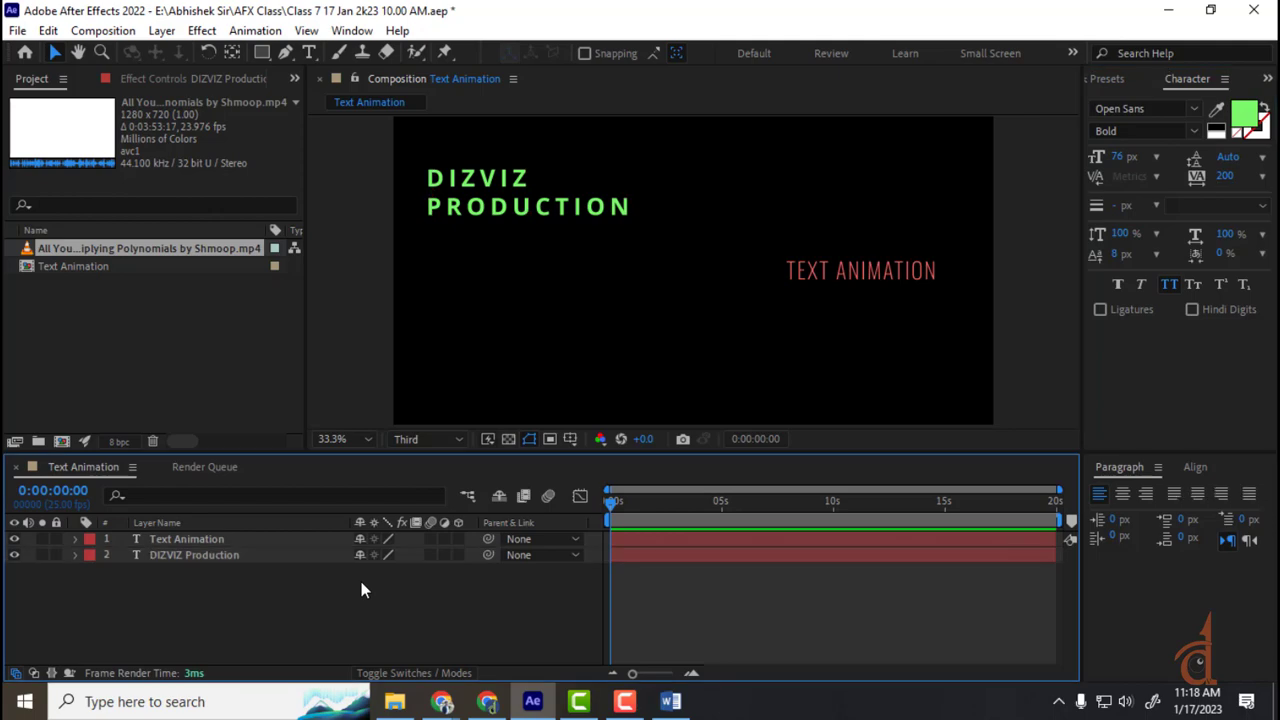
- Switch to Chrome, search YouTube for "inception trailer" and open the Inception (2010) Official Trailer #1 video
left_click(441, 701)
left_click(616, 50)
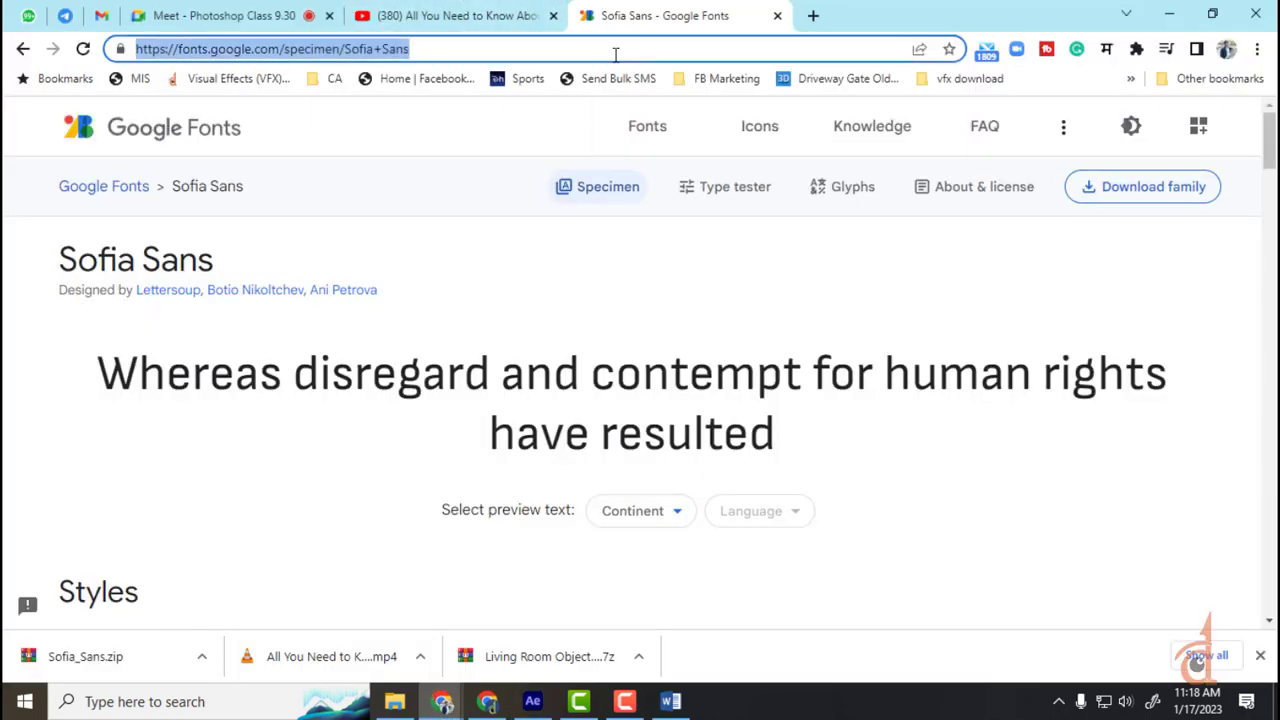
left_click(445, 16)
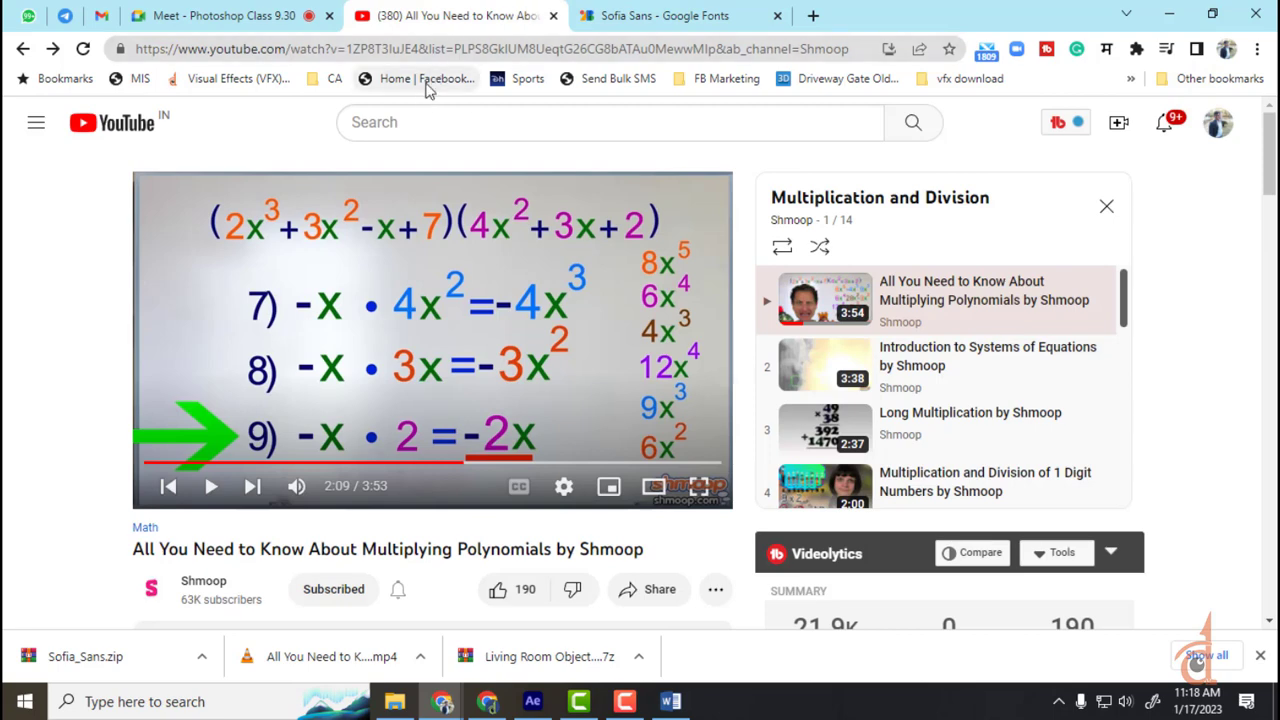
left_click(410, 121)
type("incept")
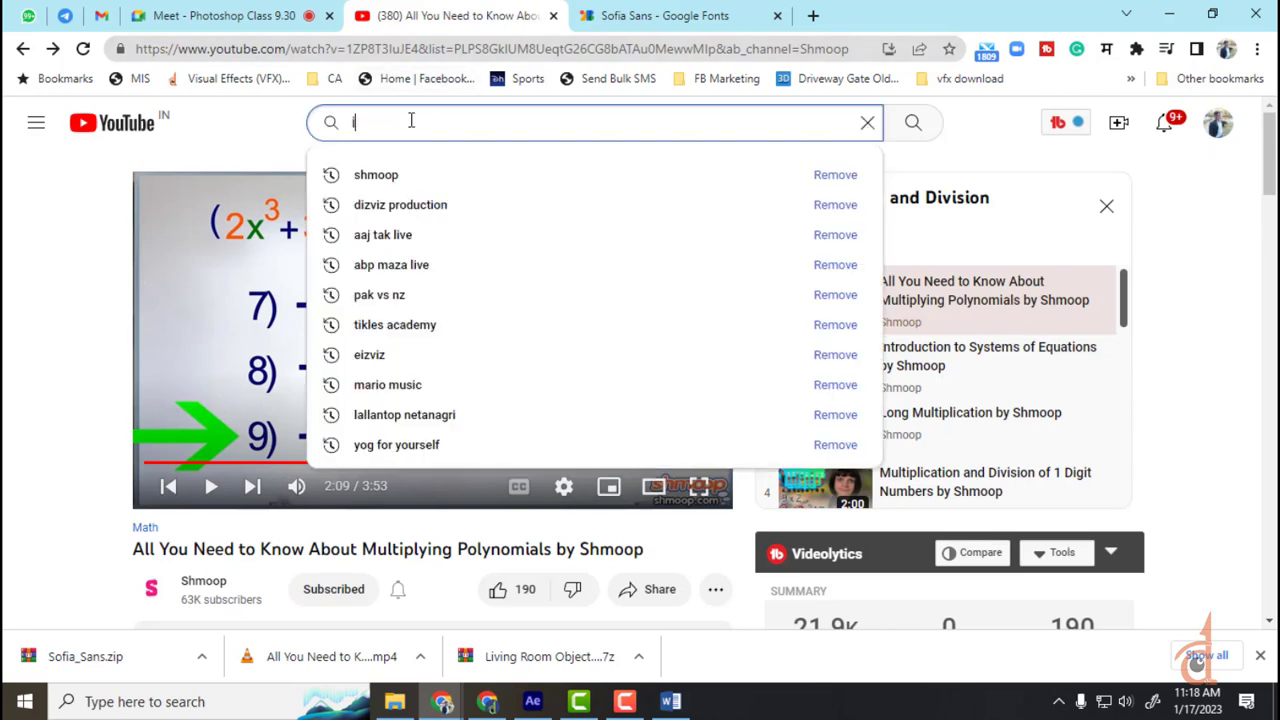
type("ion")
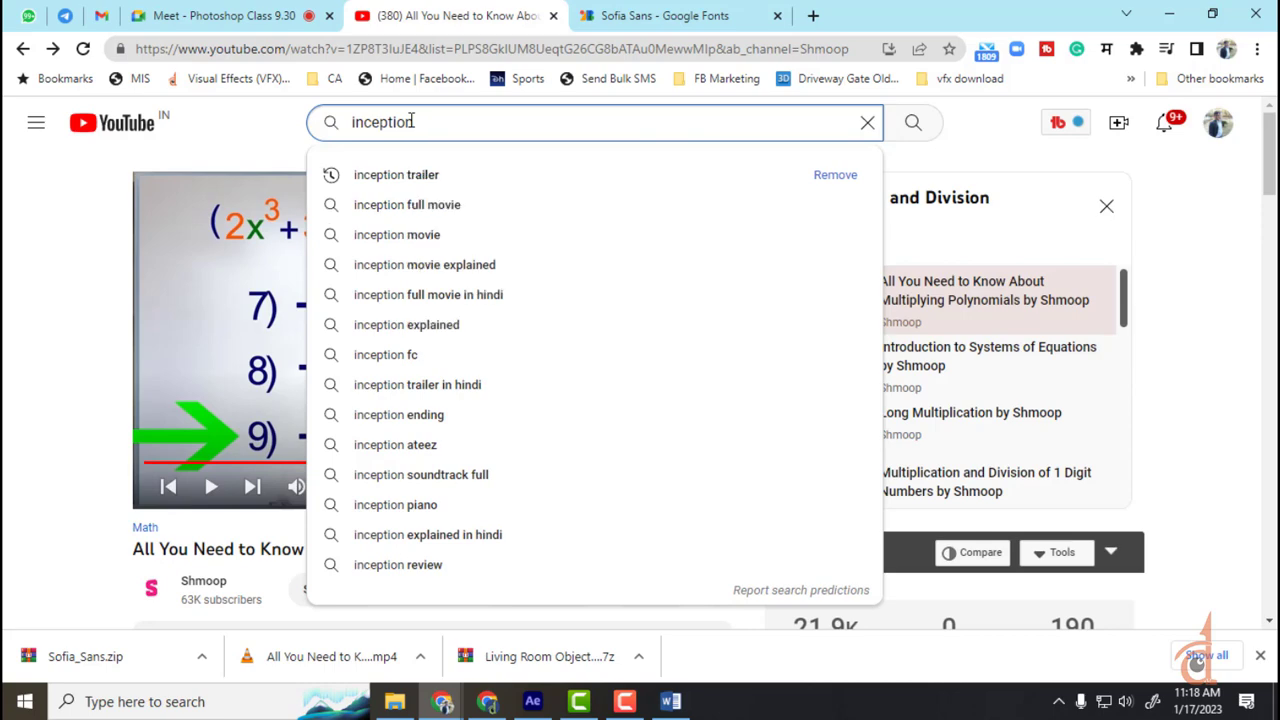
key("Down")
key("Return")
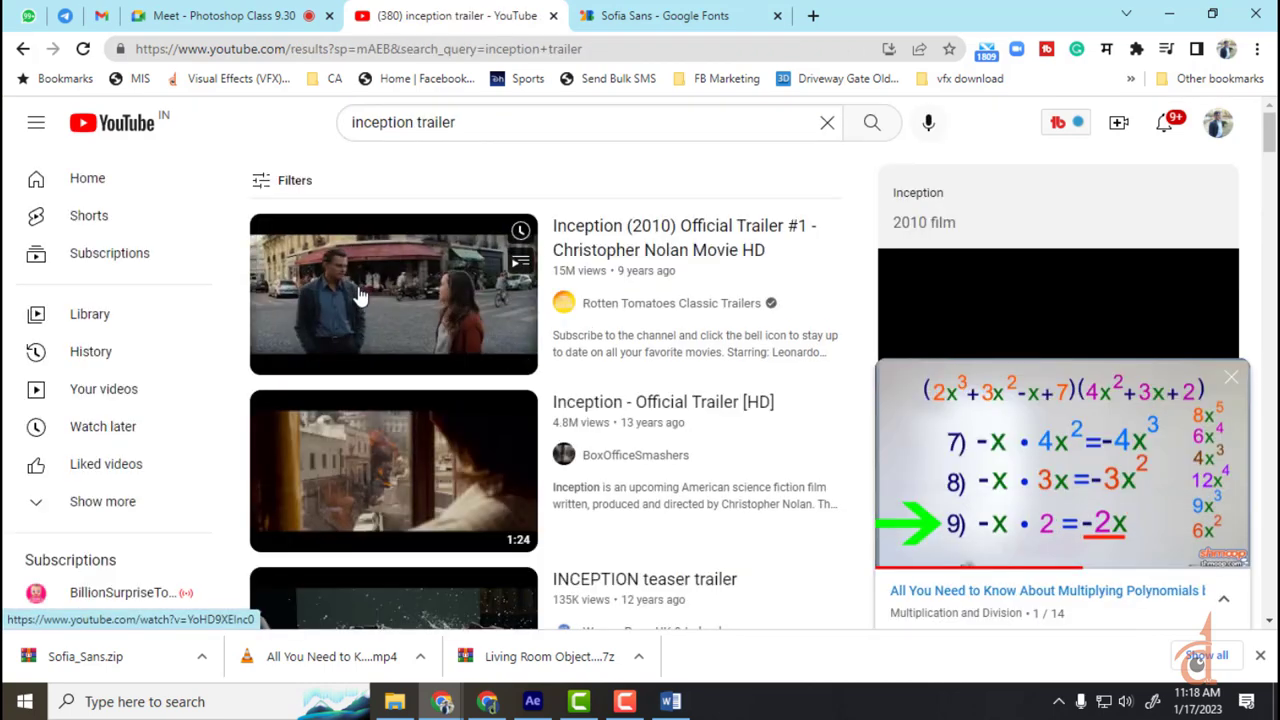
left_click(360, 295)
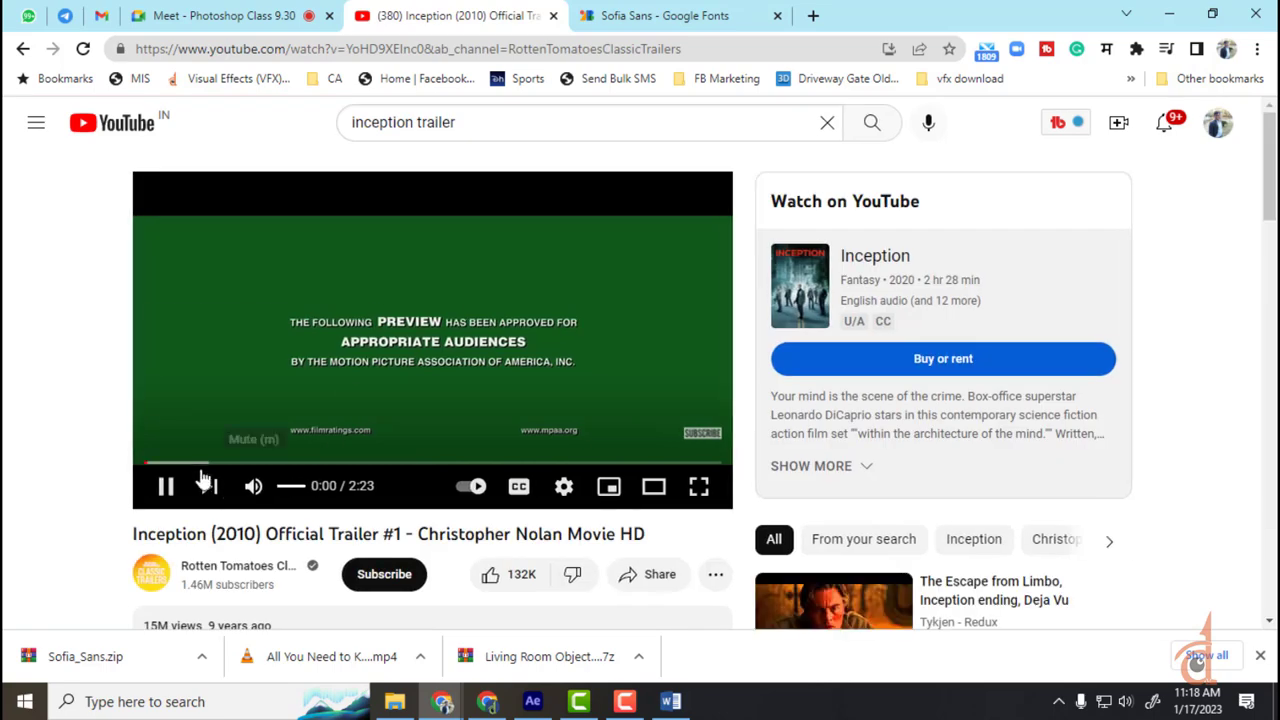
- Play the trailer full screen around its "From Christopher Nolan" title, examine how the letter spacing animates, and exit full screen
left_click(195, 463)
left_click(698, 486)
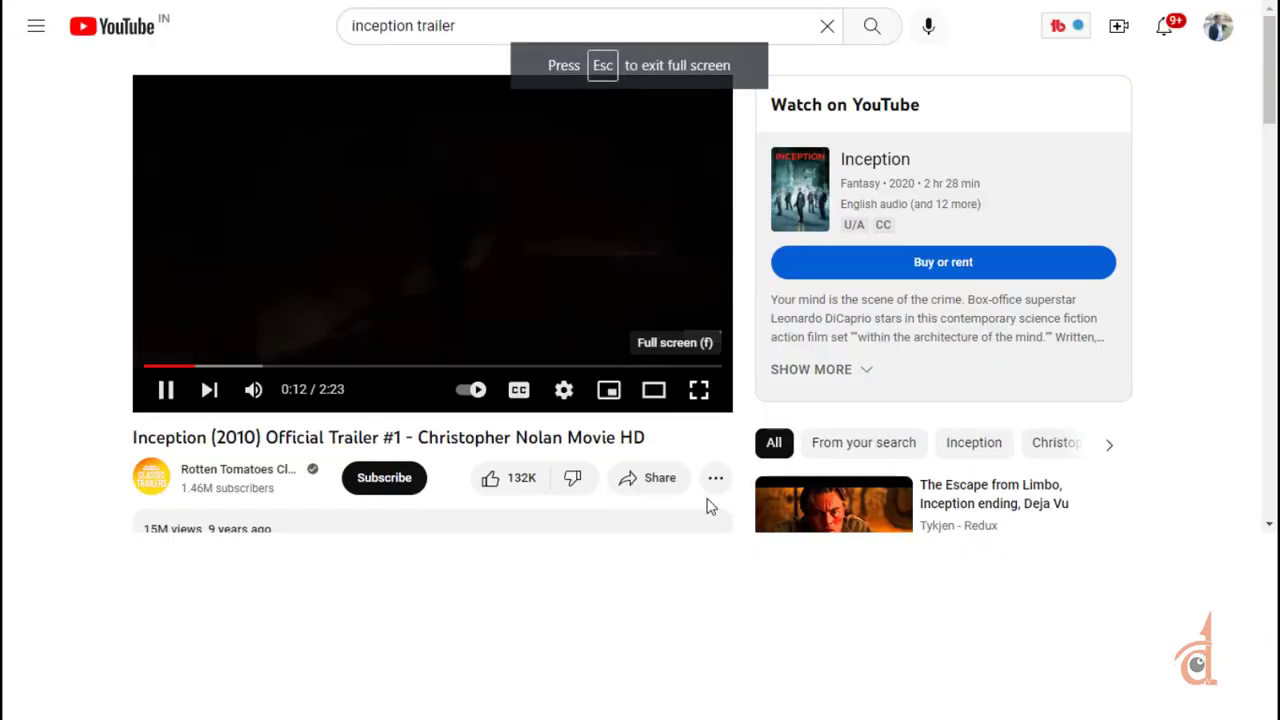
key("Right")
key("Right")
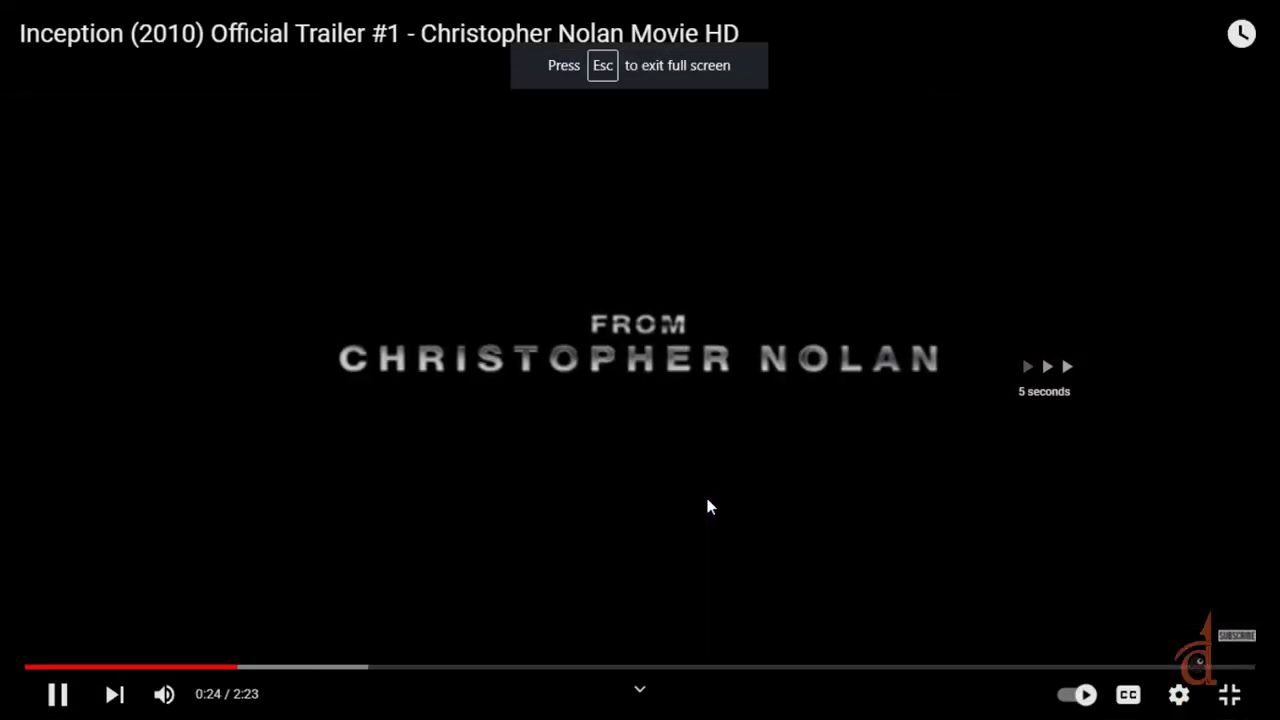
key("space")
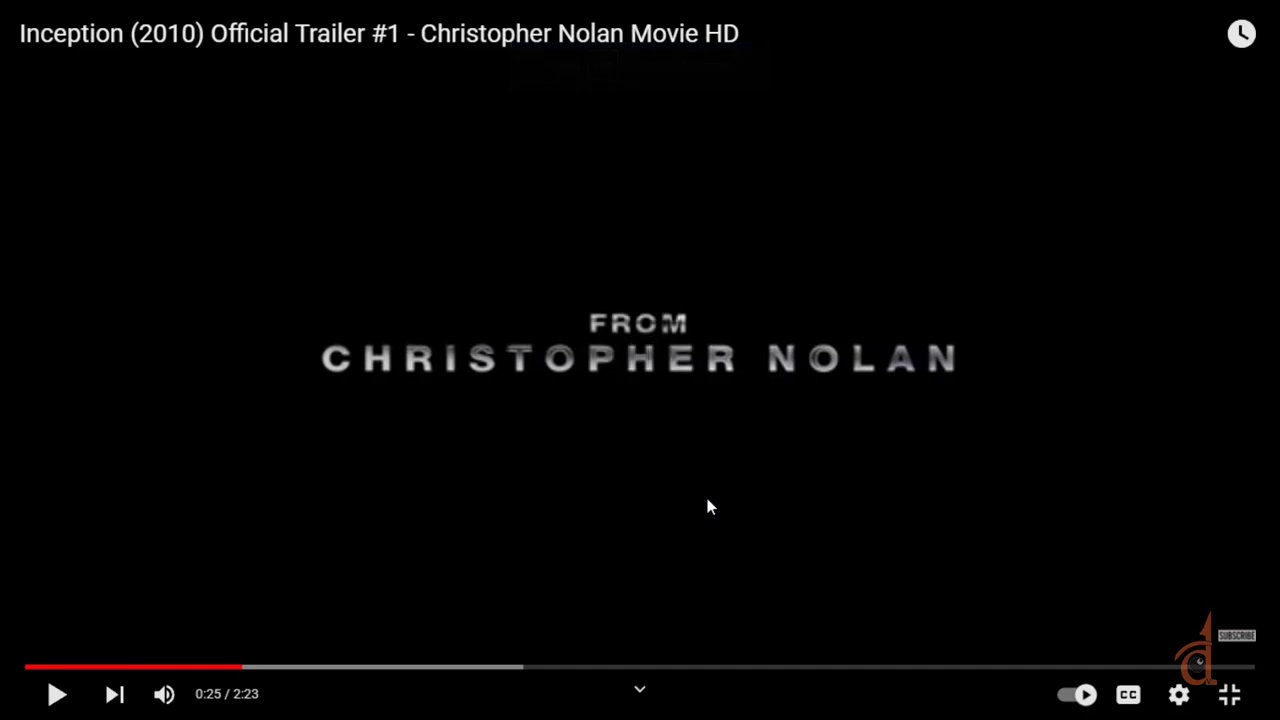
key("Left")
key("space")
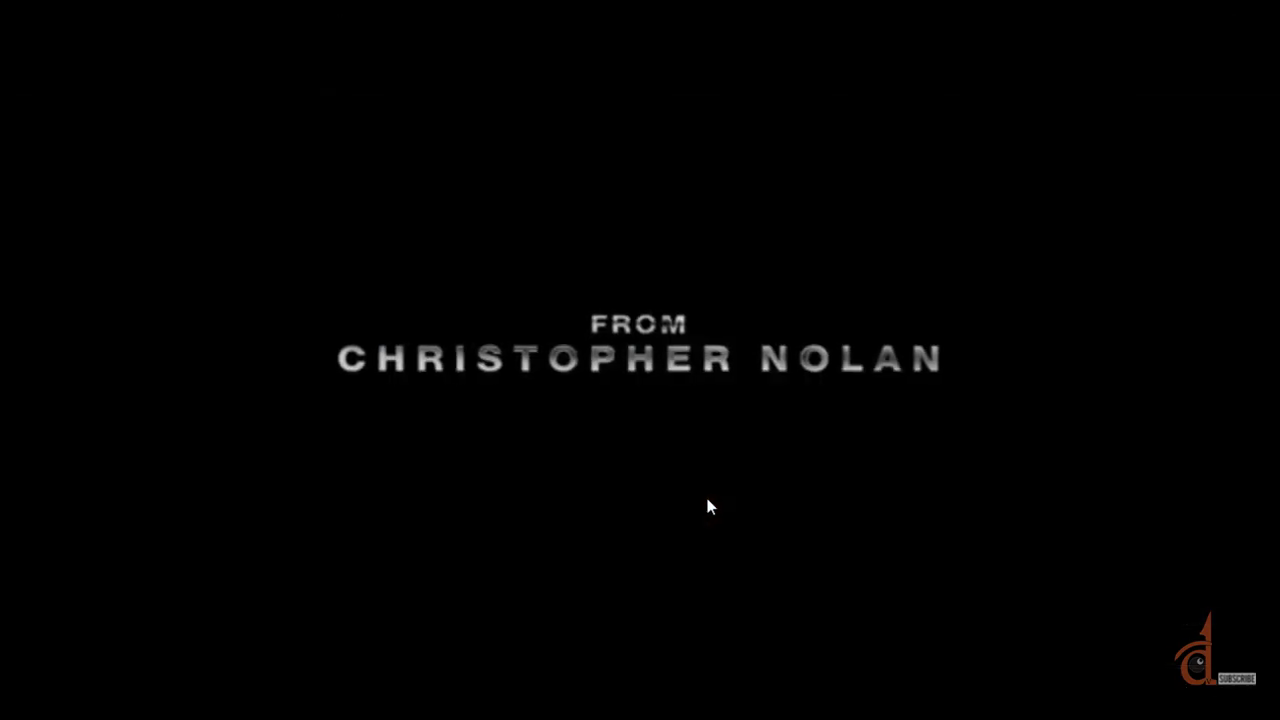
key("space")
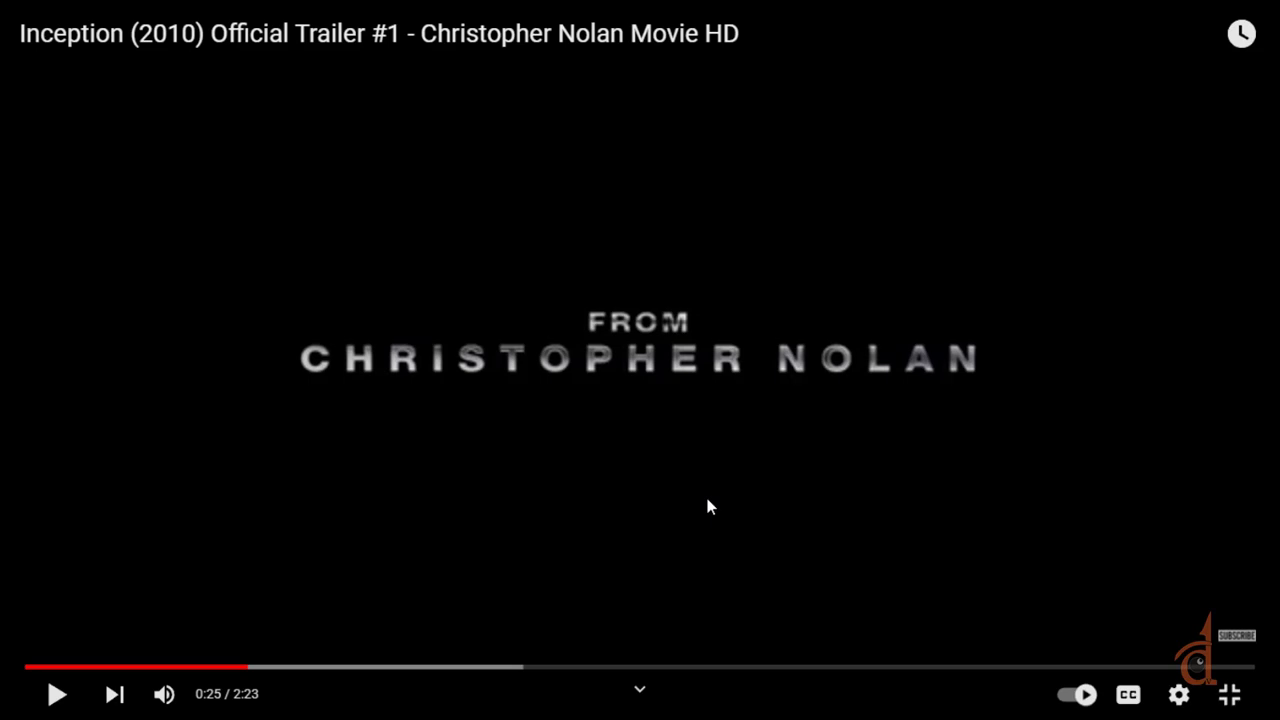
key("space")
key("space")
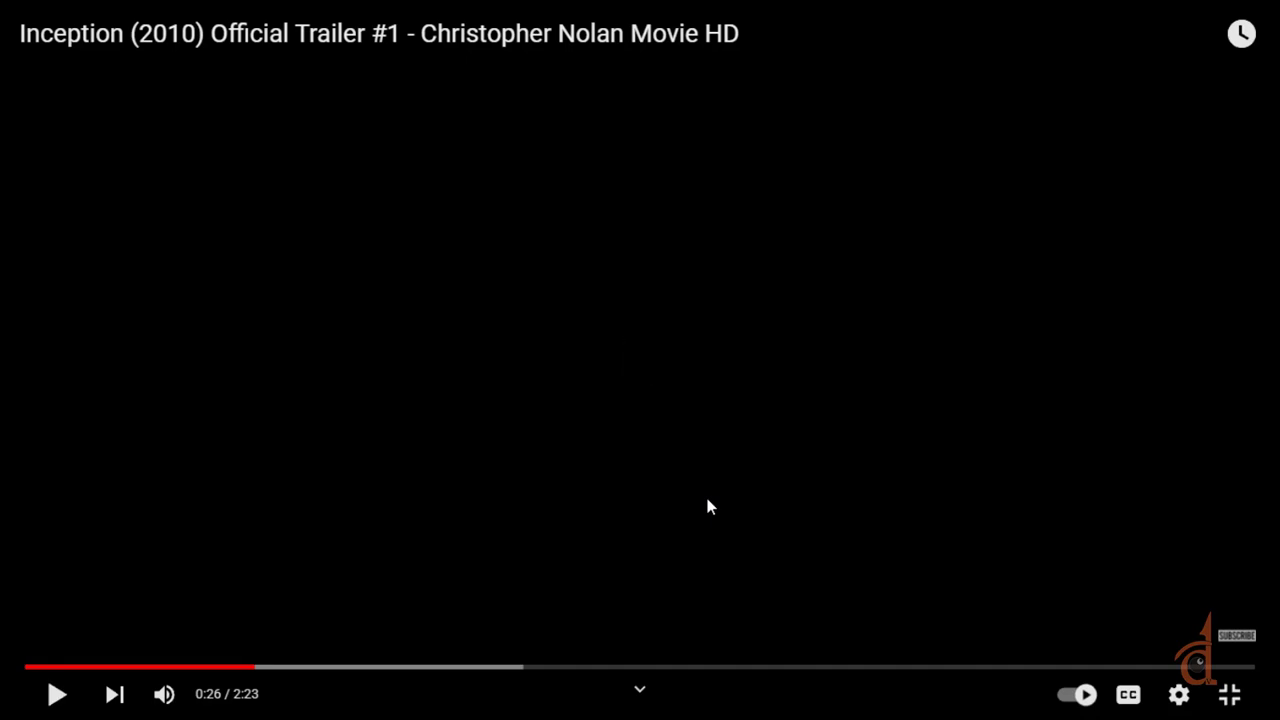
key("space")
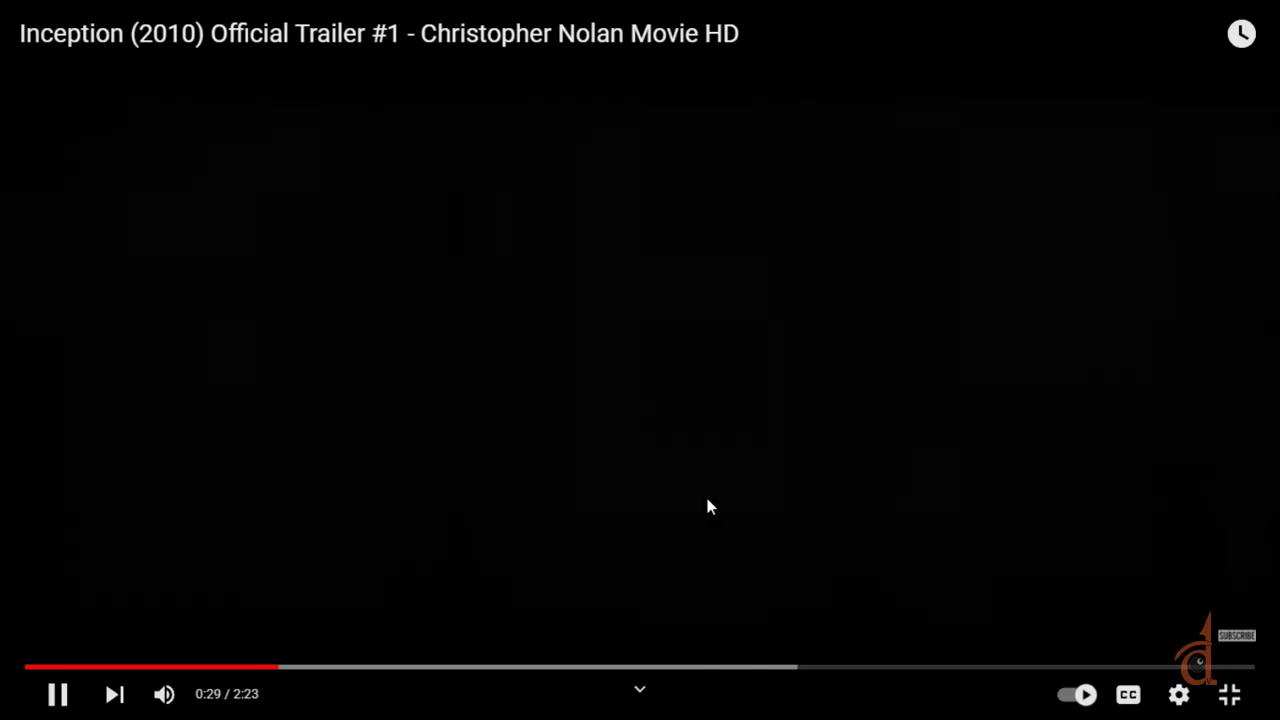
key("space")
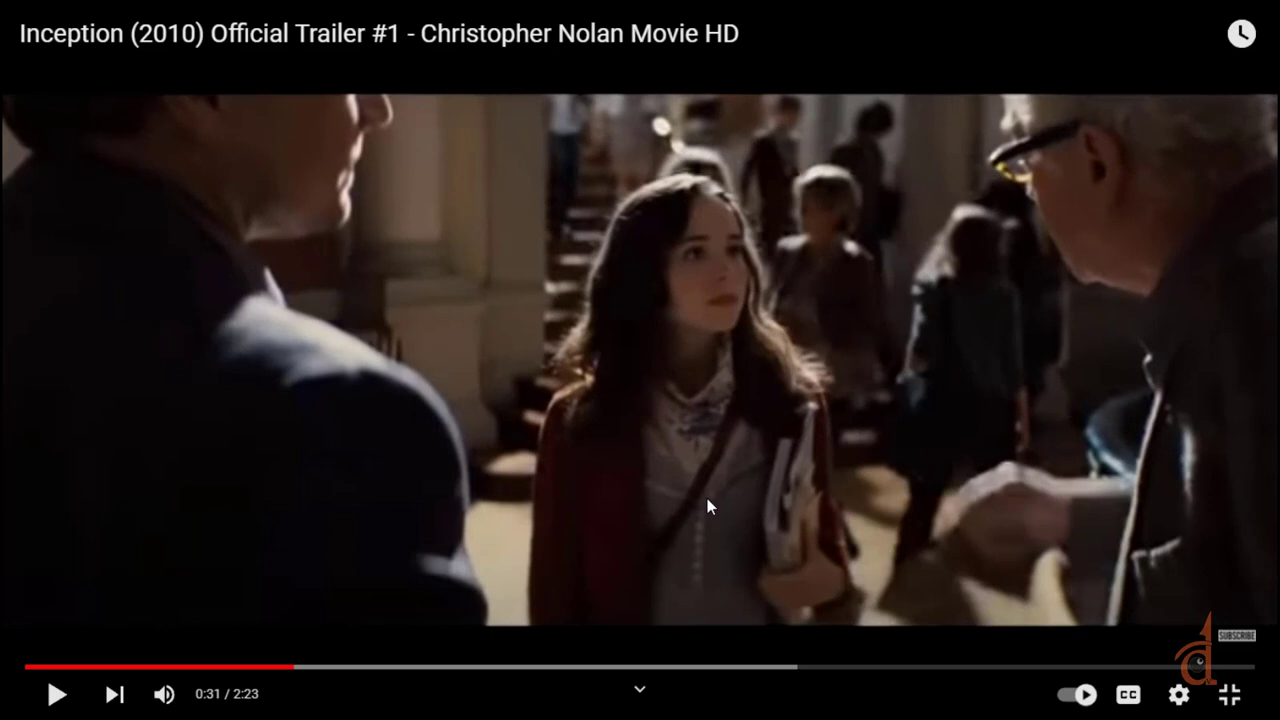
key("Escape")
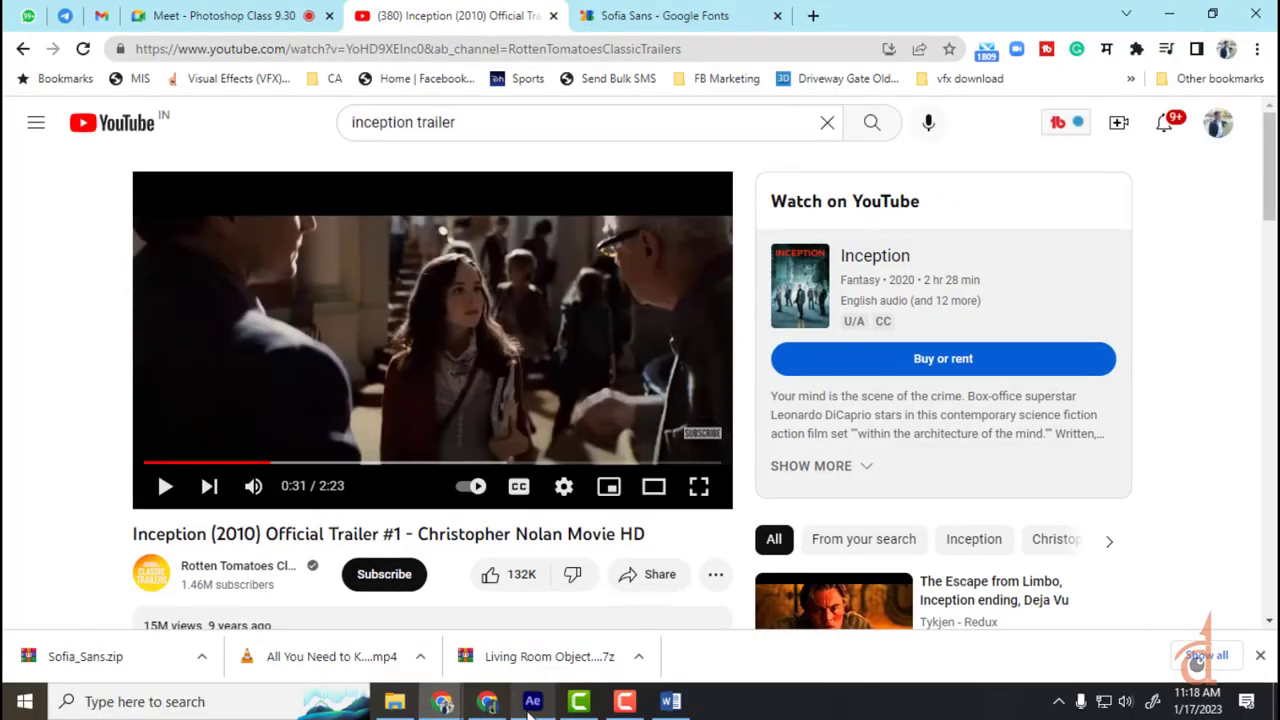
- Return to After Effects and widen the tracking of the DIZVIZ PRODUCTION text to 262
left_click(531, 704)
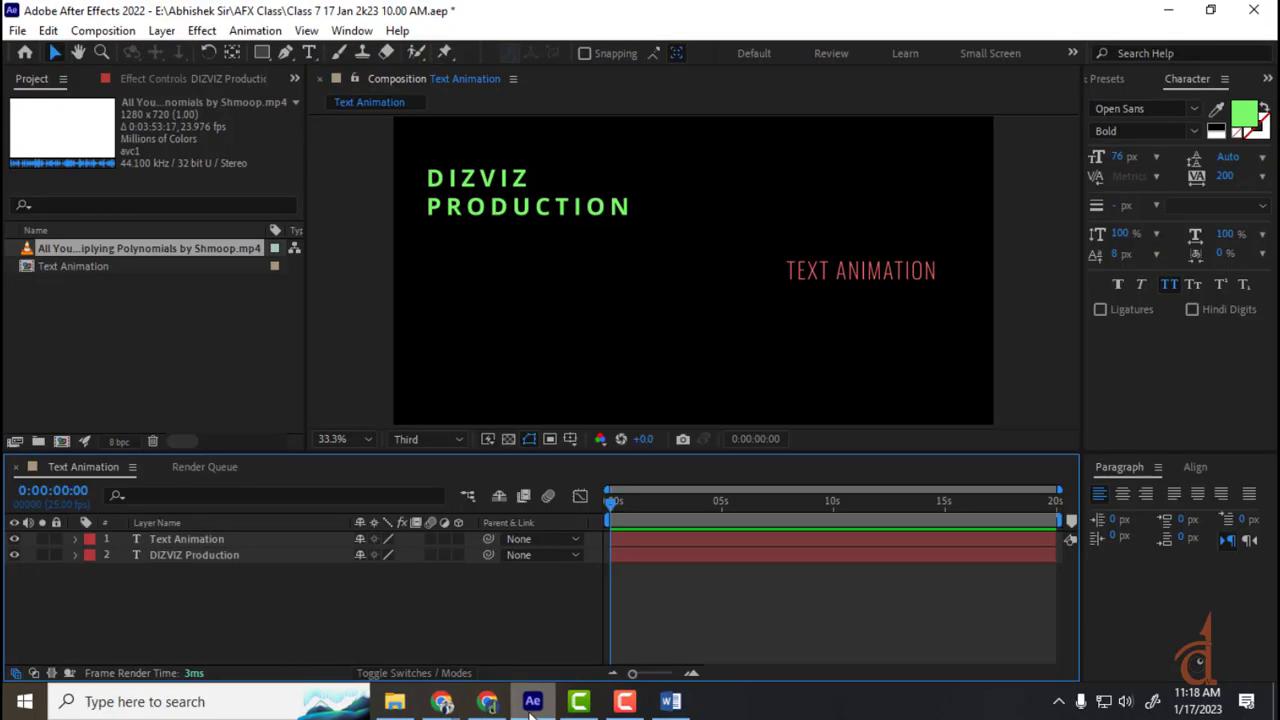
left_click_drag(1225, 176, 1271, 170)
left_click(530, 196)
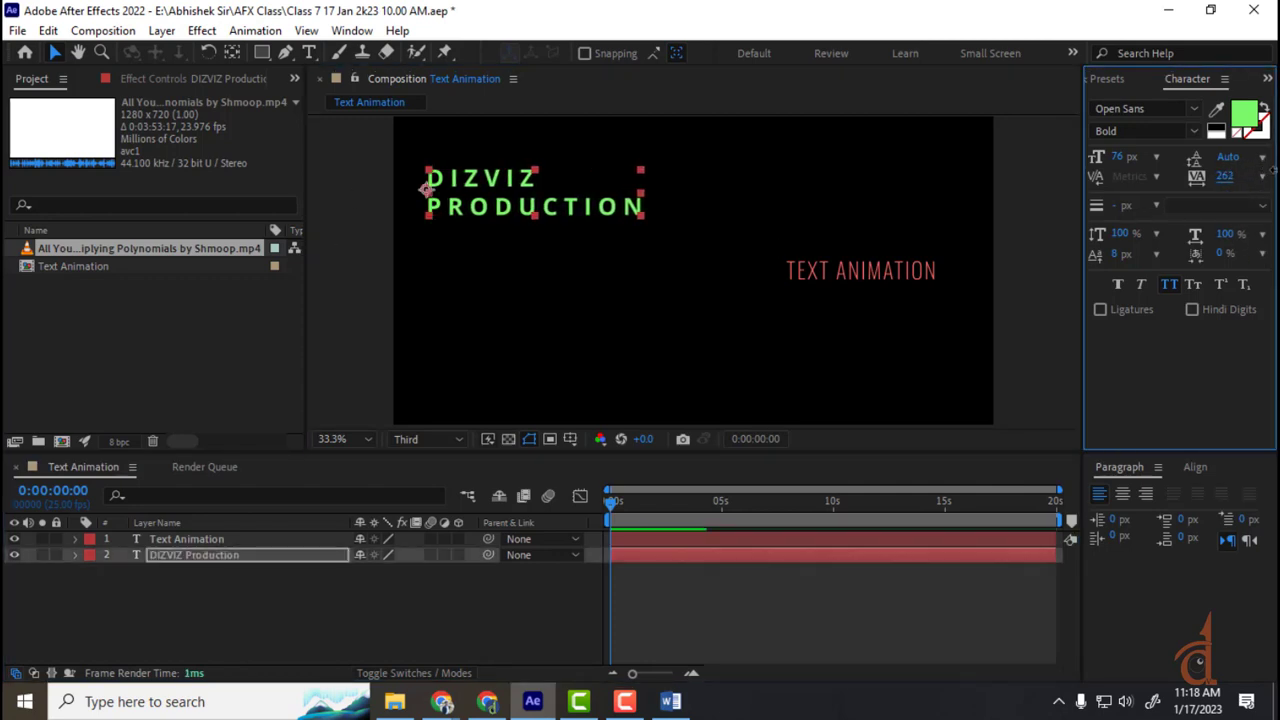
- Center-align the DIZVIZ PRODUCTION text and move it to the composition's upper middle area
left_click(1122, 494)
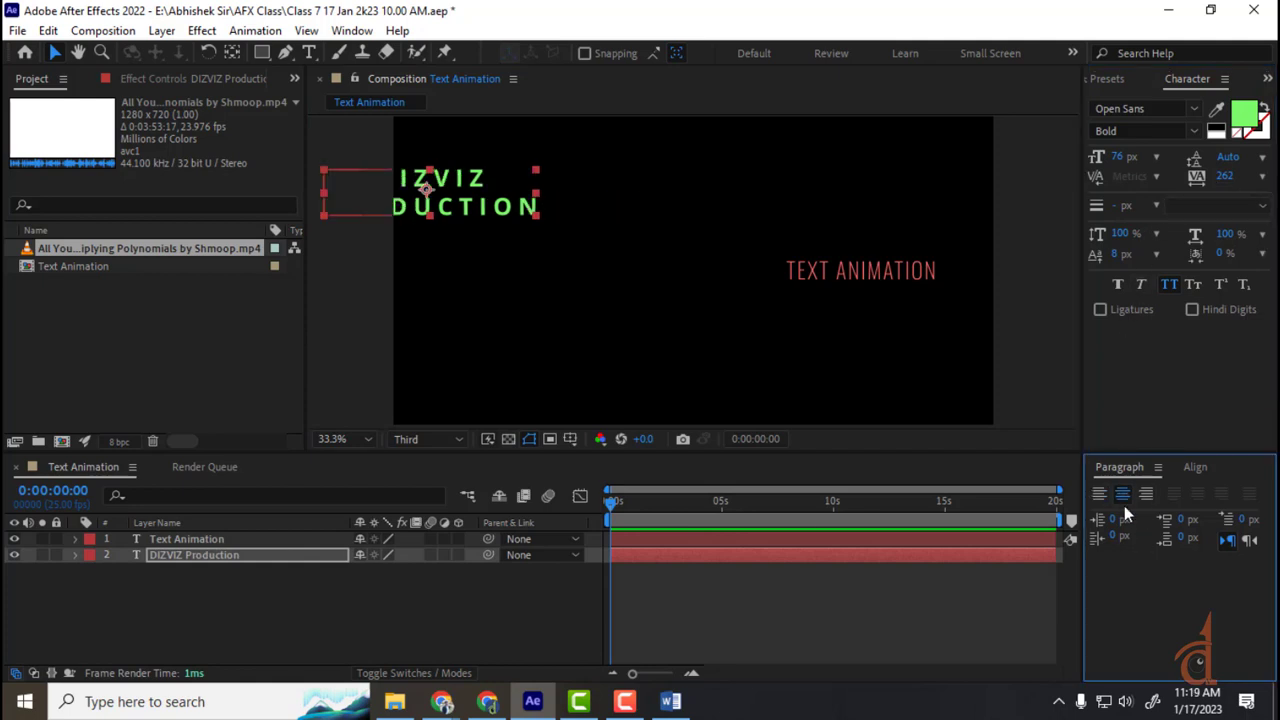
left_click_drag(488, 210, 718, 210)
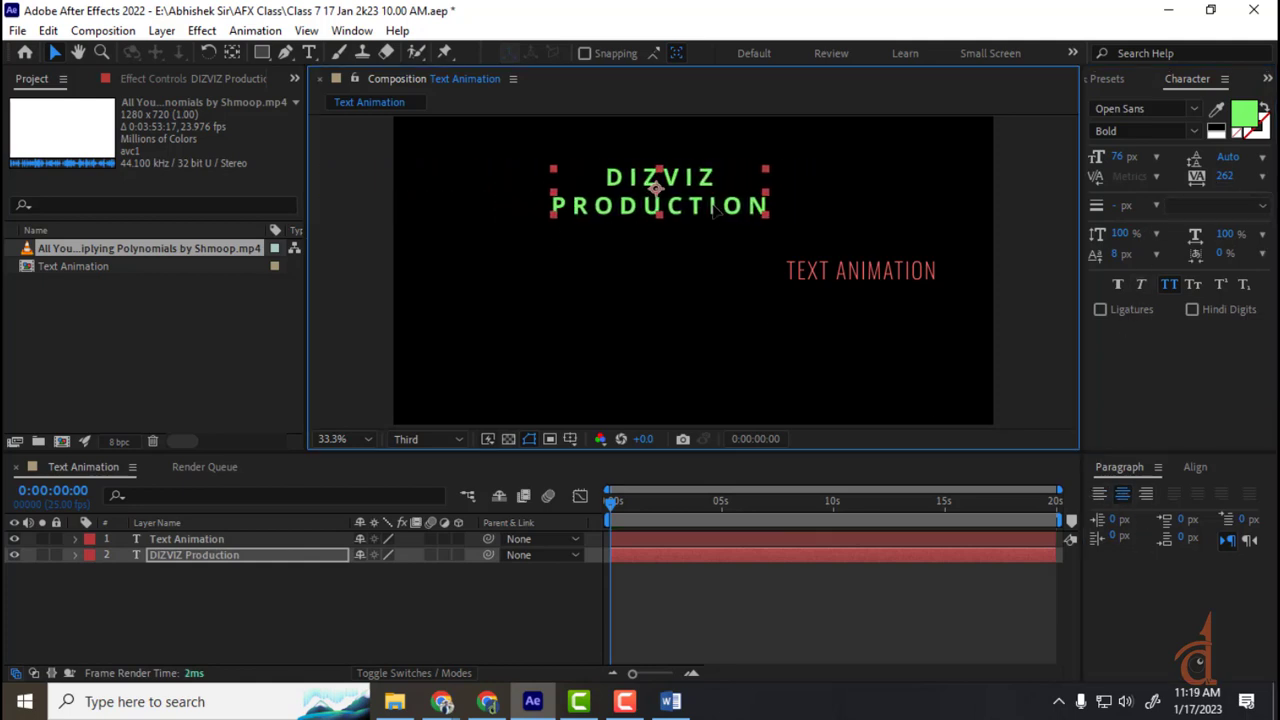
- Reset the tracking of the centered DIZVIZ PRODUCTION text to 0 and widen it to 137
mouse_move(1224, 176)
left_mouse_down()
mouse_move(1270, 172)
mouse_move(1234, 176)
left_mouse_up()
left_click(1230, 176)
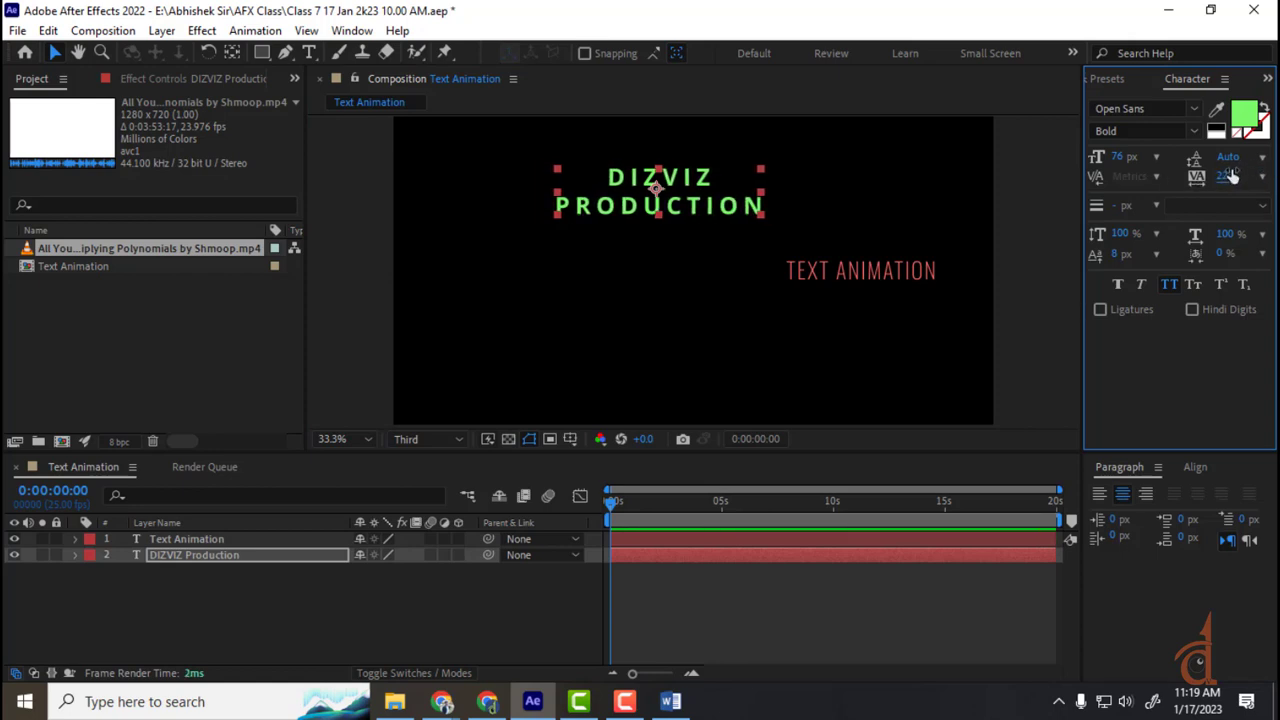
type("0")
key("Return")
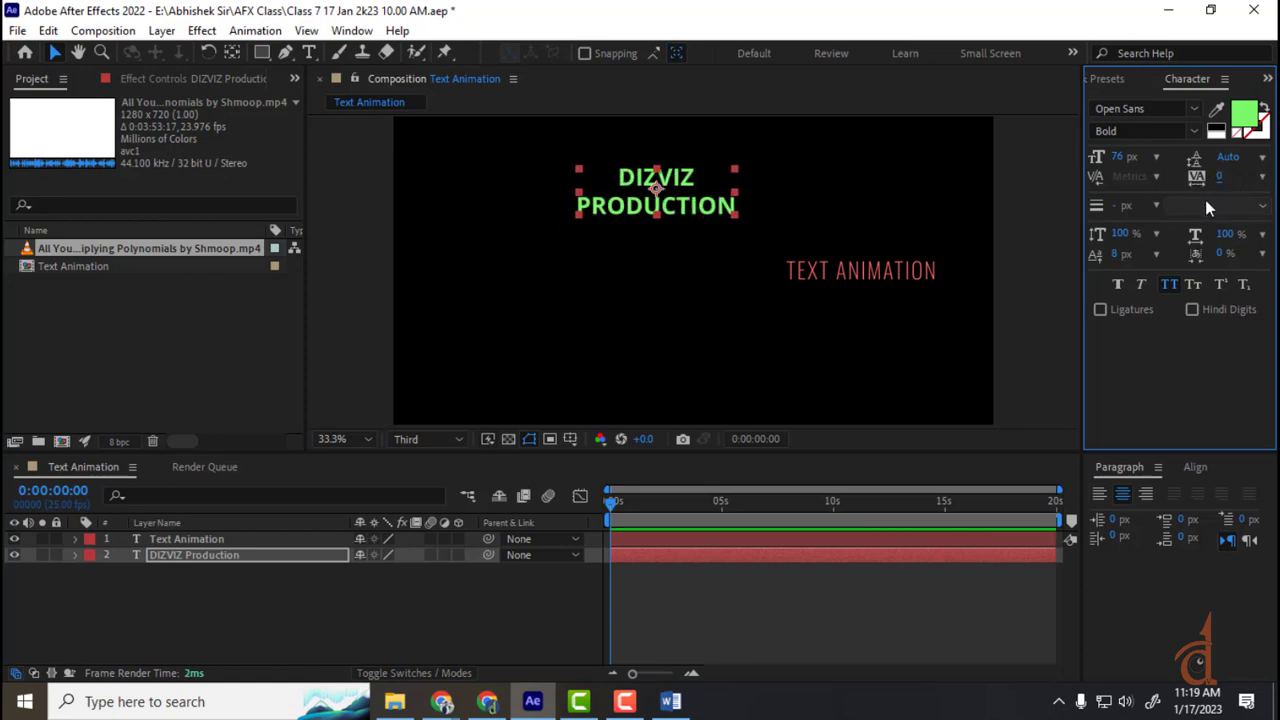
left_click_drag(1220, 178, 1228, 178)
left_click_drag(1225, 178, 1256, 178)
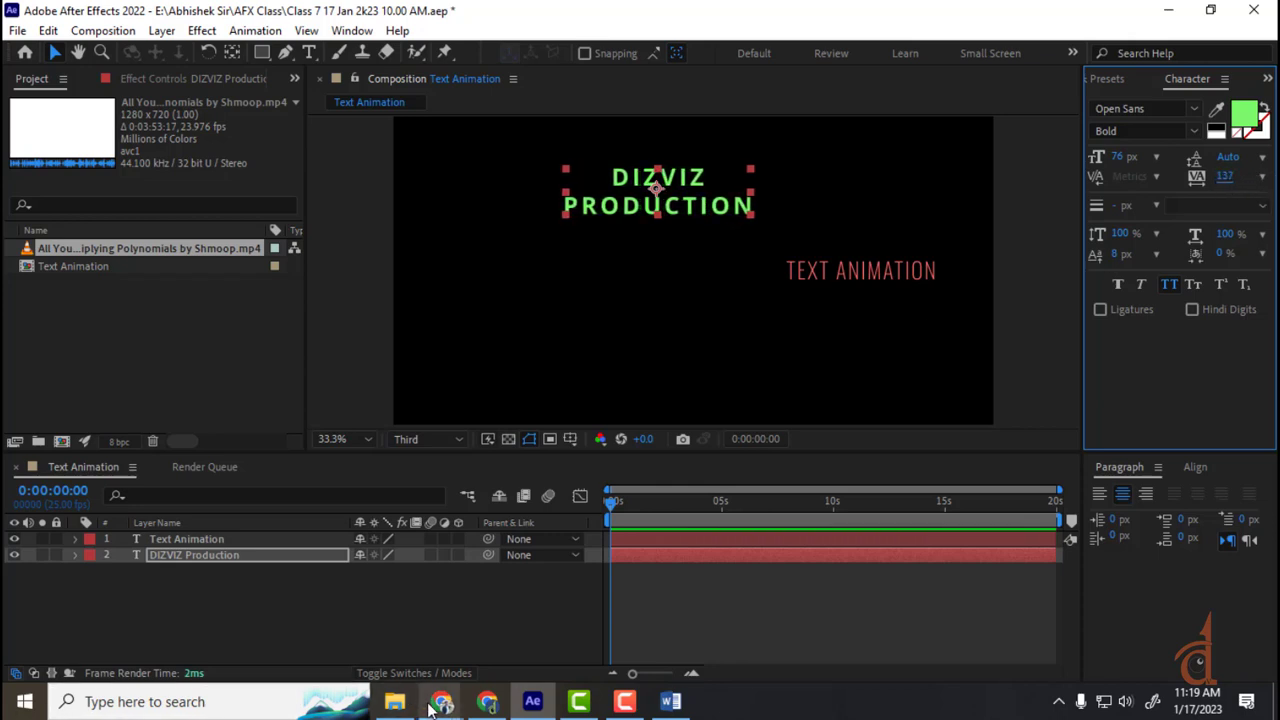
mouse_move(437, 703)
mouse_move(480, 686)
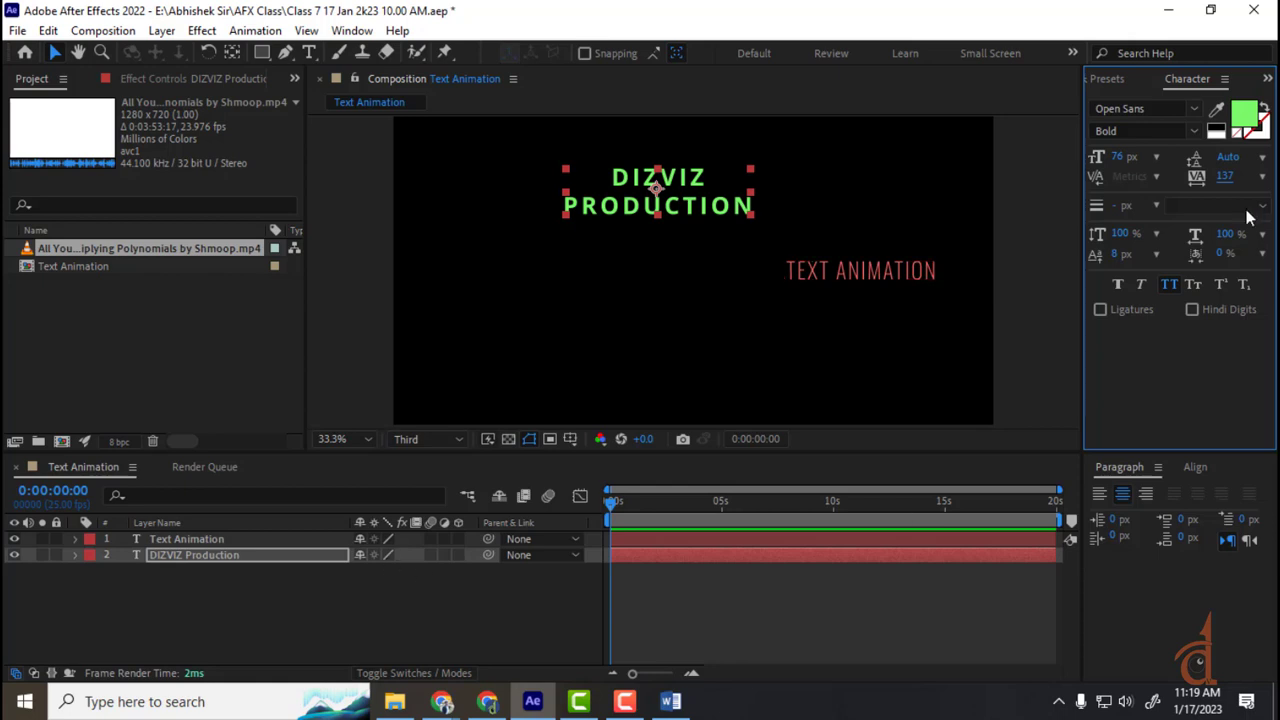
- Try a horizontal scale of about 155% and a vertical scale of about 181% on the DIZVIZ PRODUCTION text, undoing each change
left_click_drag(1103, 229, 1224, 253)
key("ctrl+z")
key("ctrl+z")
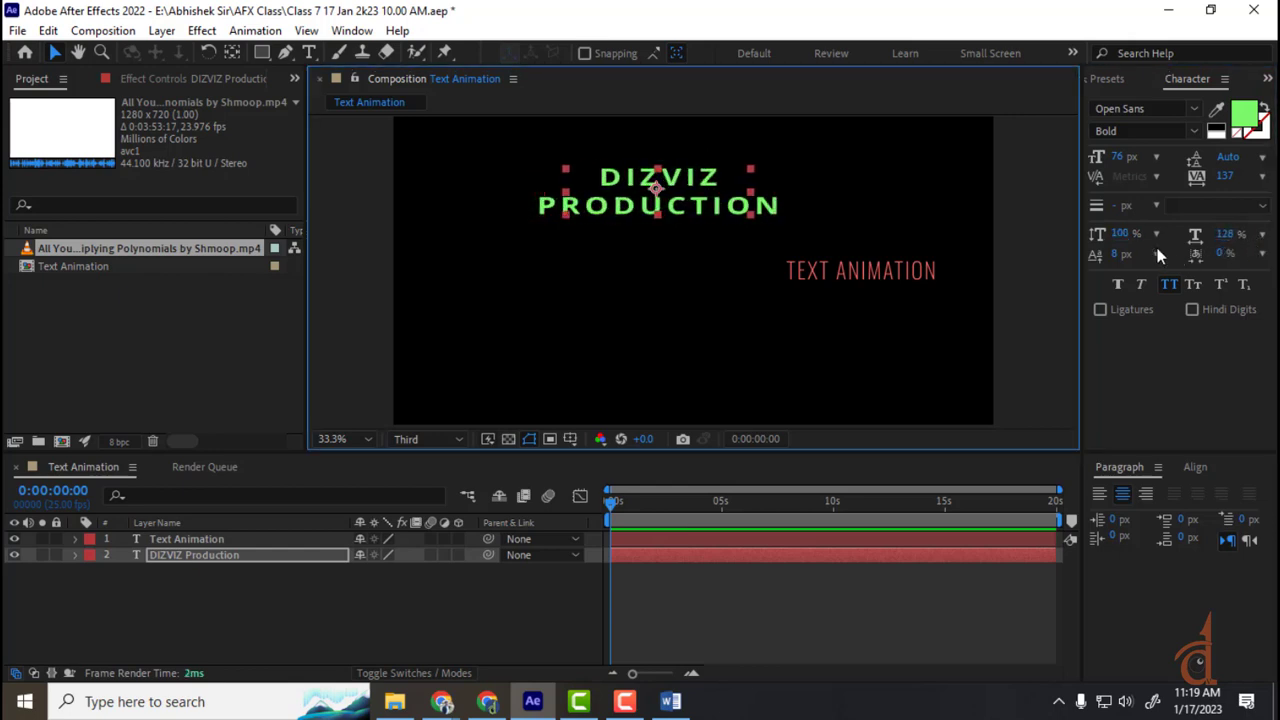
key("ctrl+z")
left_click_drag(1120, 234, 1246, 254)
key("ctrl+z")
key("ctrl+z")
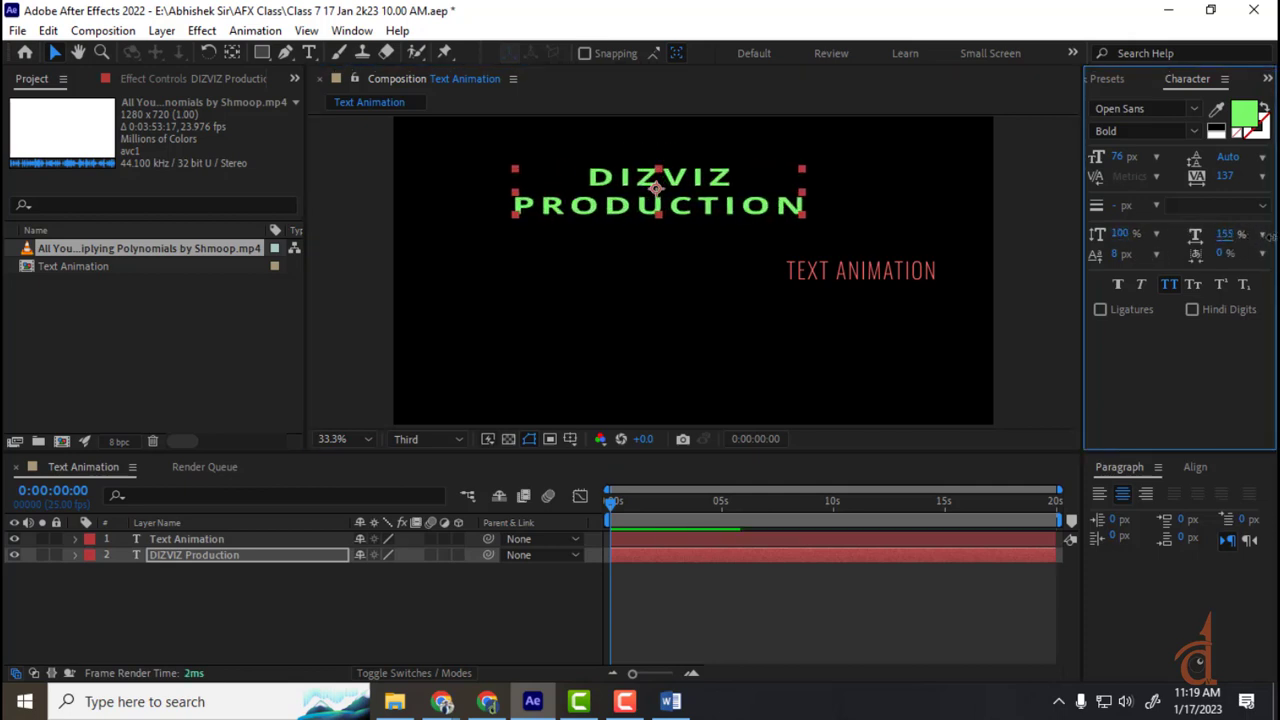
left_click_drag(1125, 242, 1203, 248)
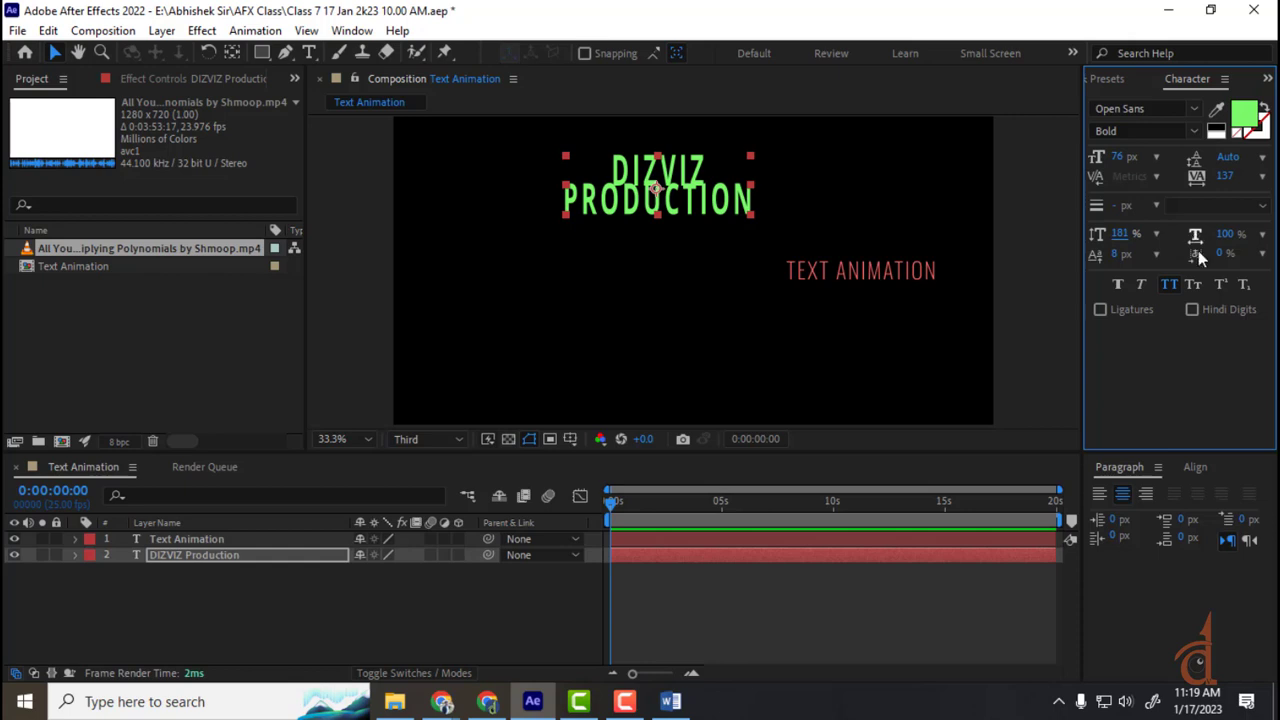
key("ctrl+z")
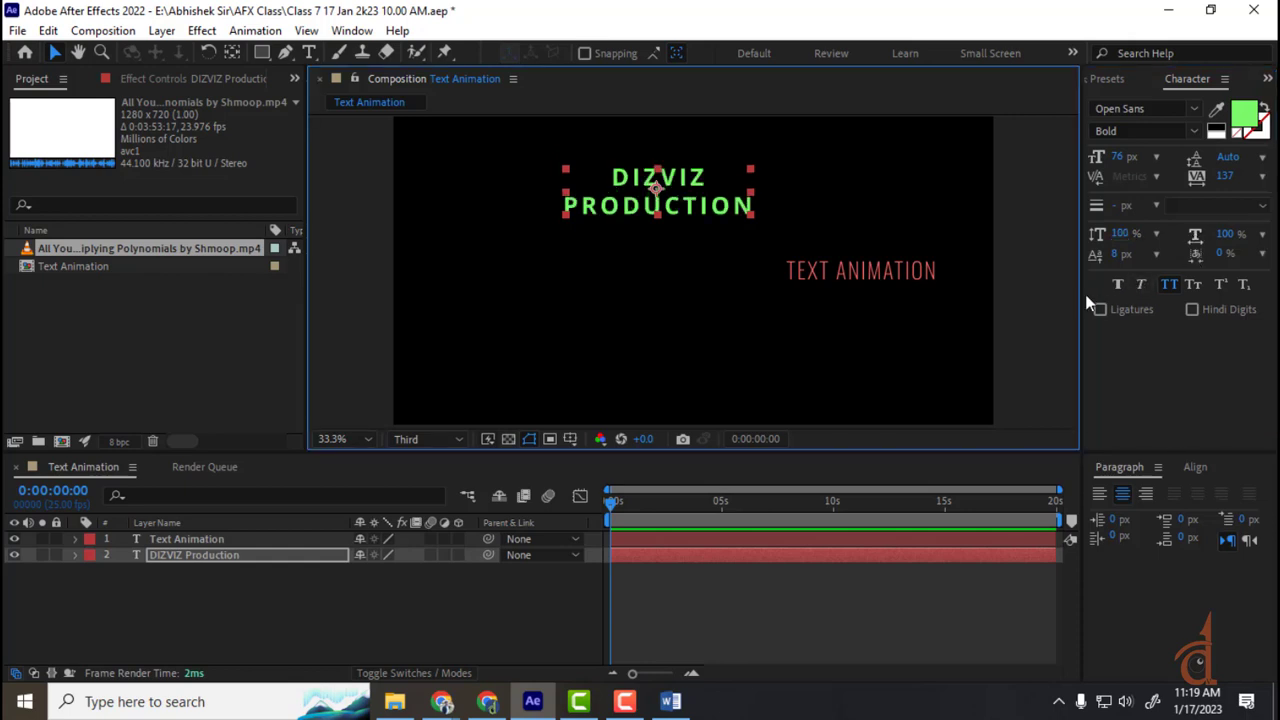
- Give the DIZVIZ PRODUCTION text a 1 px white stroke, trying Fill Over Stroke and settling on Stroke Over Fill
left_click(1261, 205)
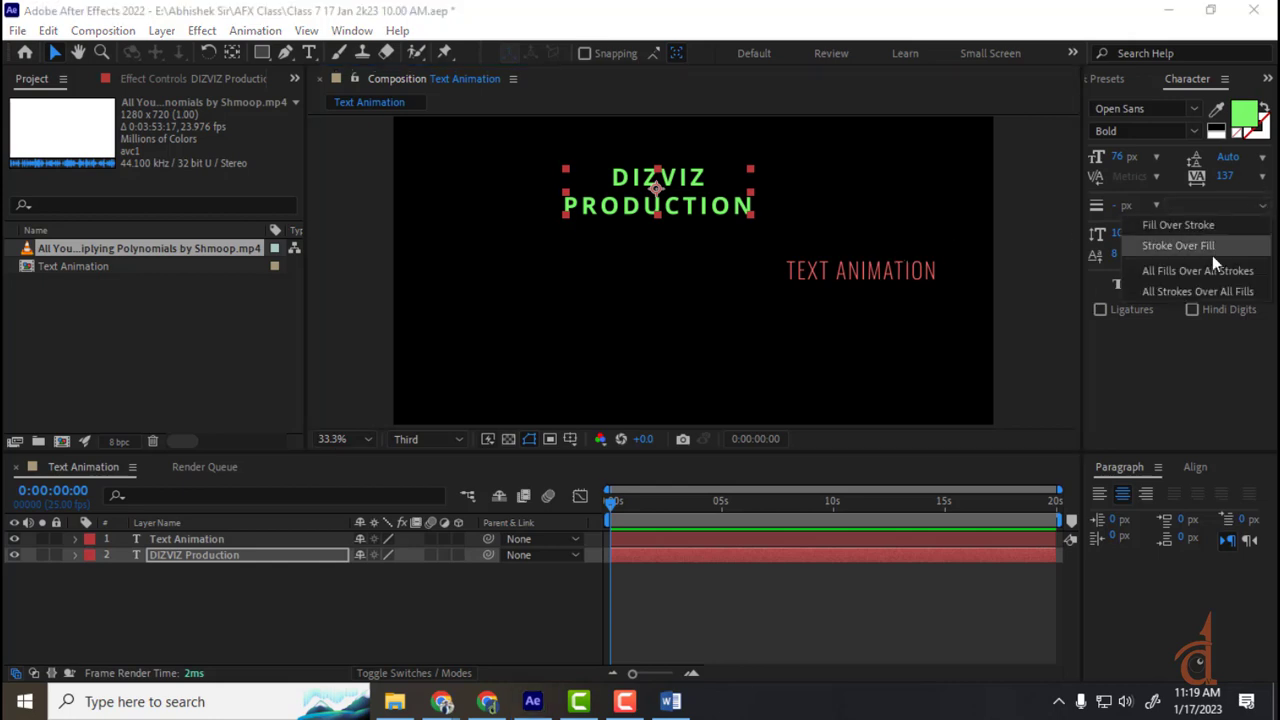
left_click(1180, 227)
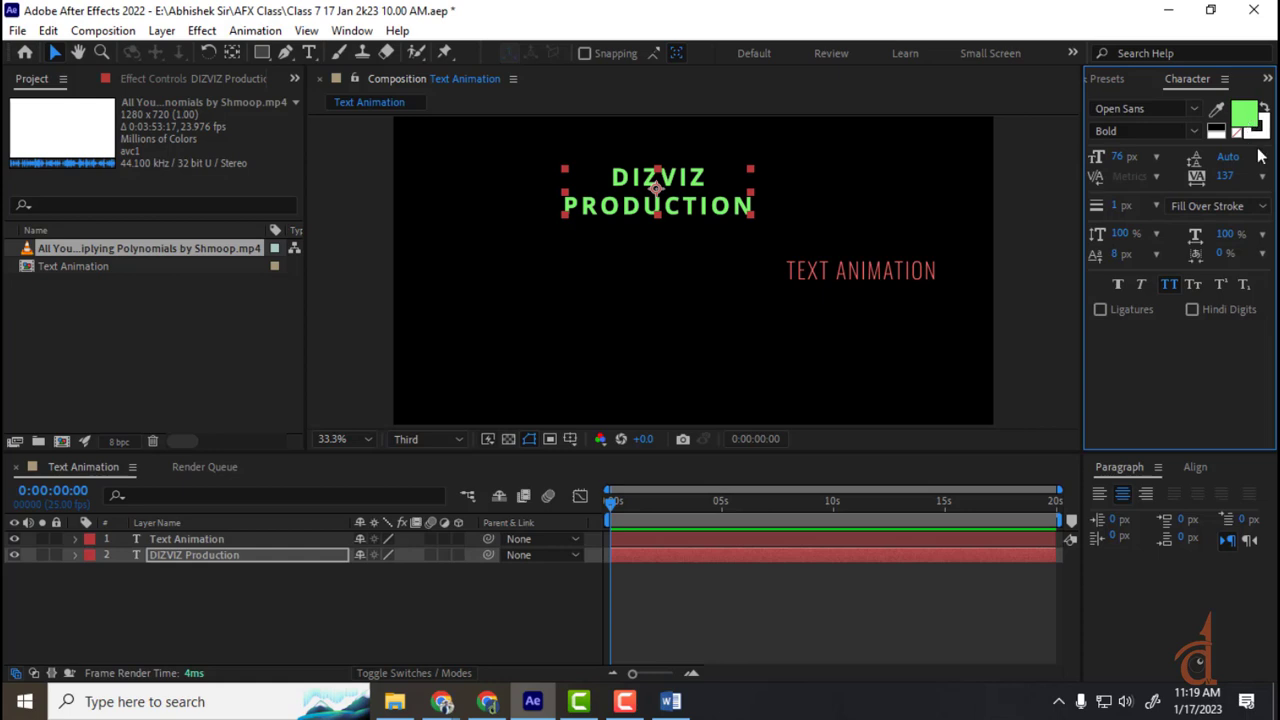
left_click(1232, 210)
left_click(1208, 247)
scroll(655, 189, "up", 2)
scroll(655, 189, "down", 1)
scroll(655, 189, "up", 1)
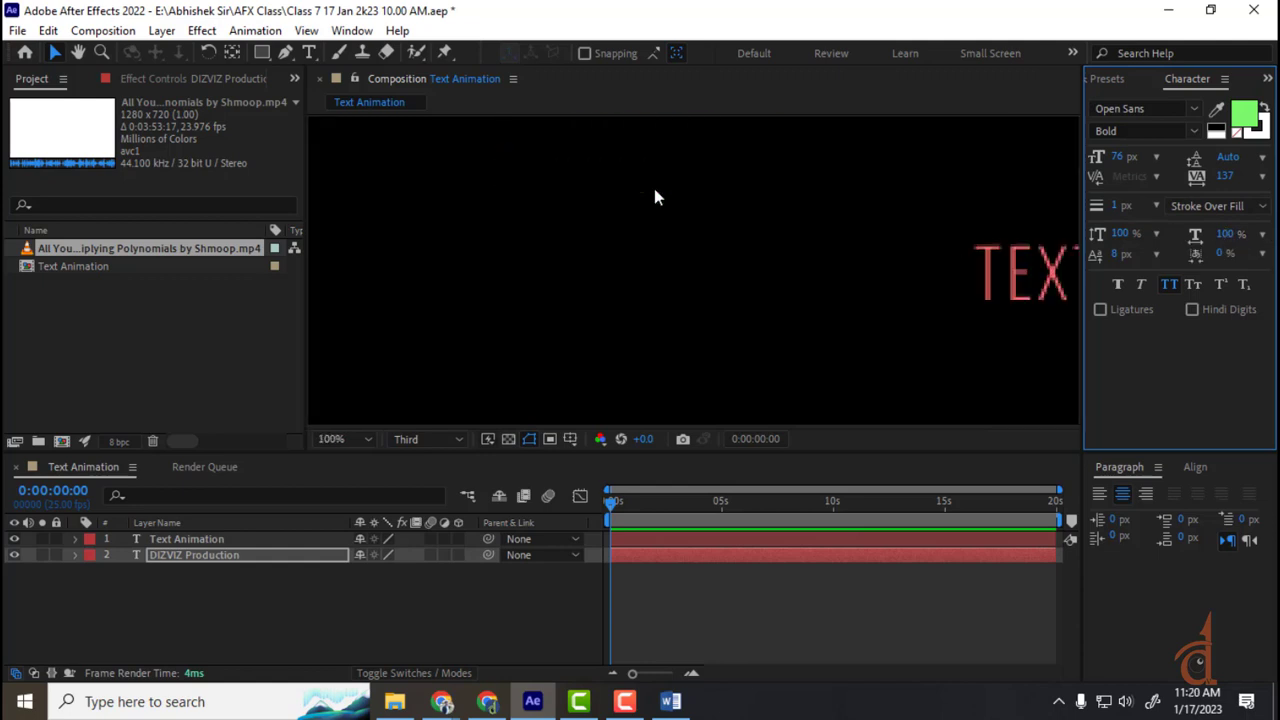
- Change the stroke color of the DIZVIZ PRODUCTION text to red FA0000
scroll(654, 188, "down", 1)
left_click(1255, 125)
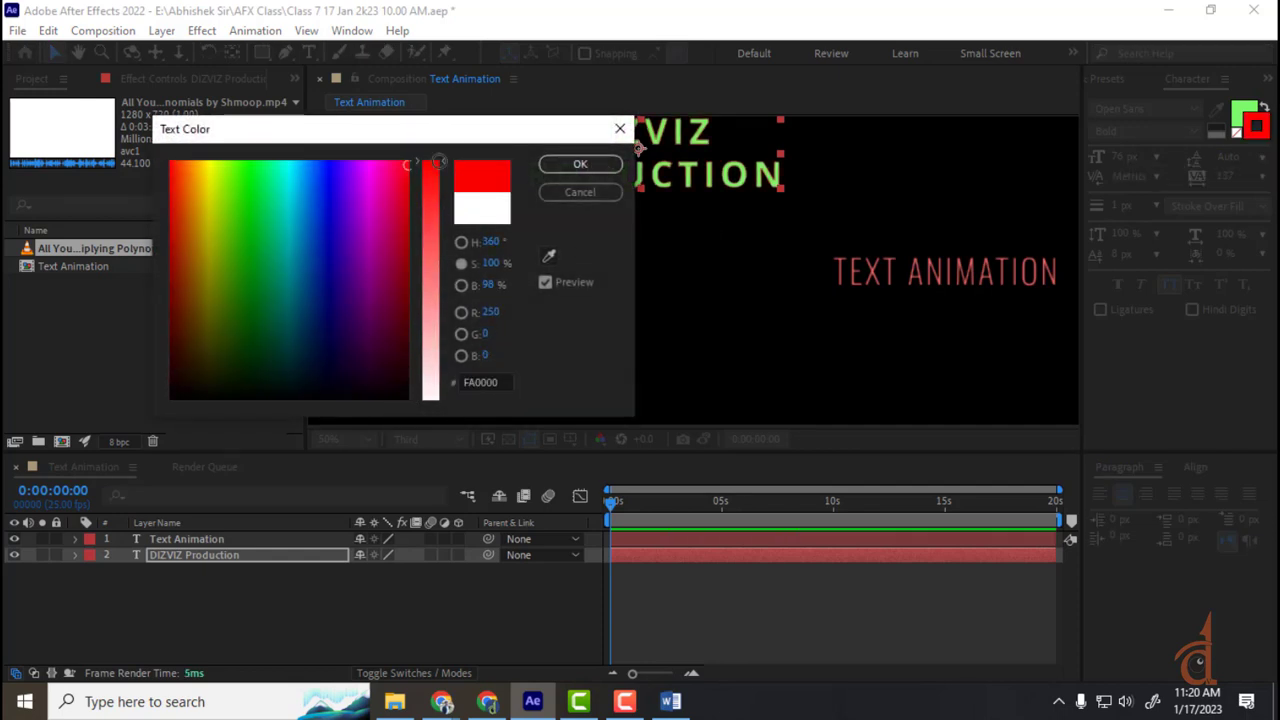
left_click(578, 165)
scroll(724, 153, "up", 1)
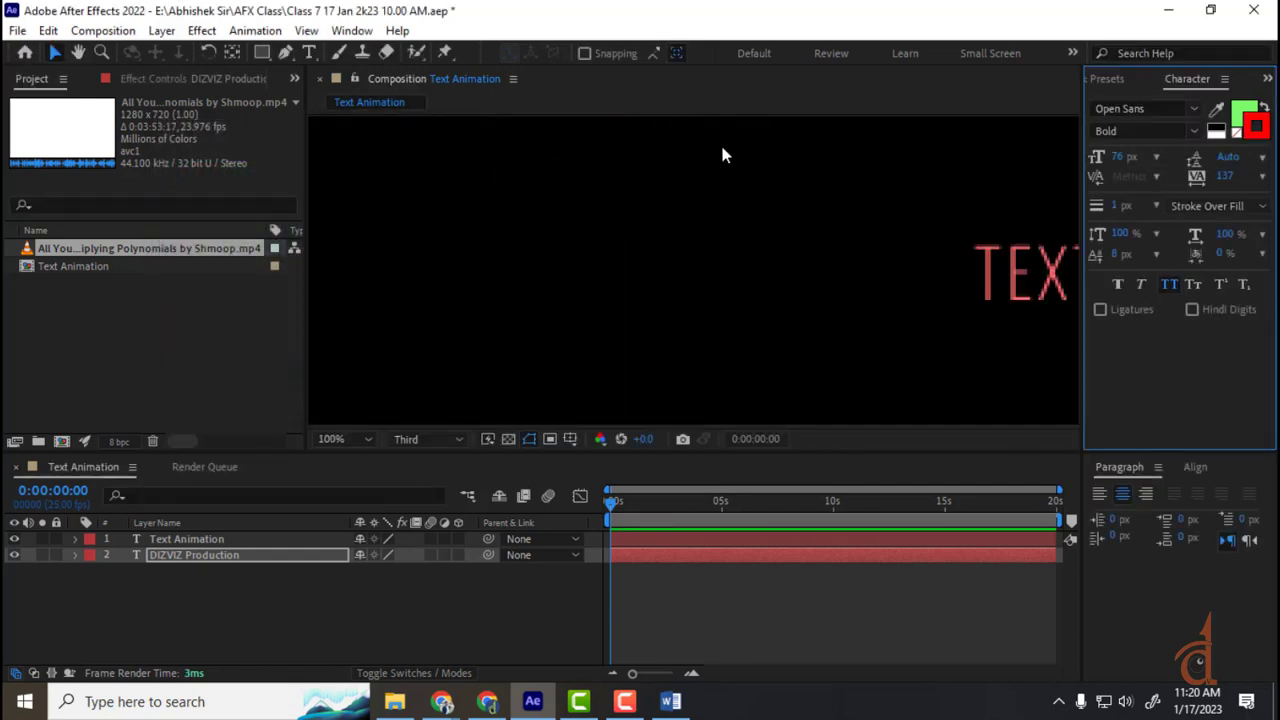
left_click_drag(711, 163, 800, 337)
key("v")
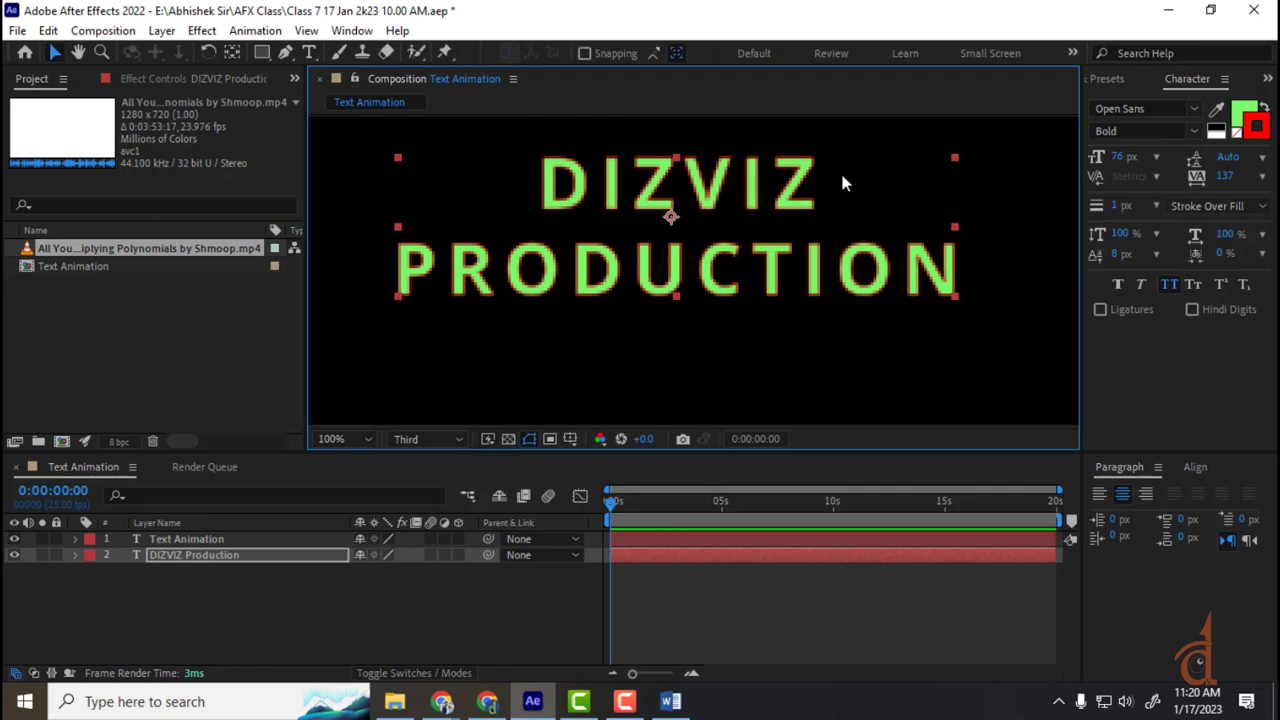
- Set the DIZVIZ PRODUCTION text to Fill Over Stroke and widen its red stroke to 20 px
left_click(1214, 205)
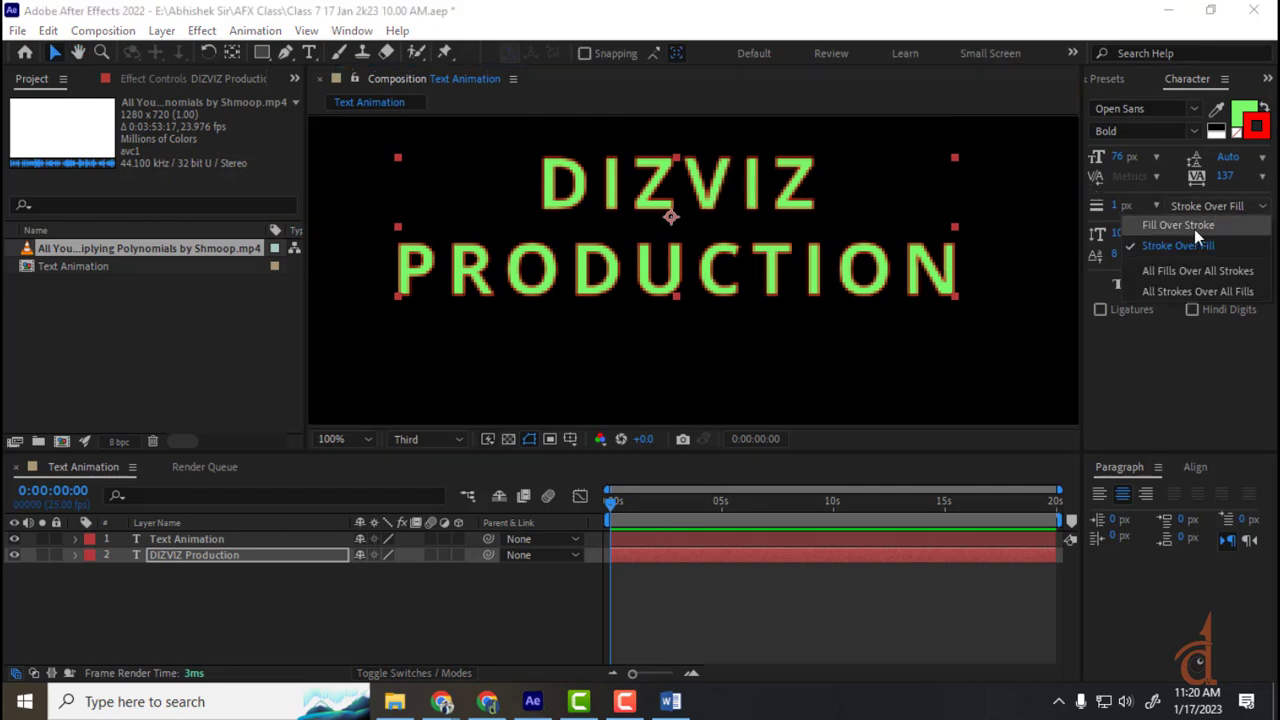
left_click(1191, 226)
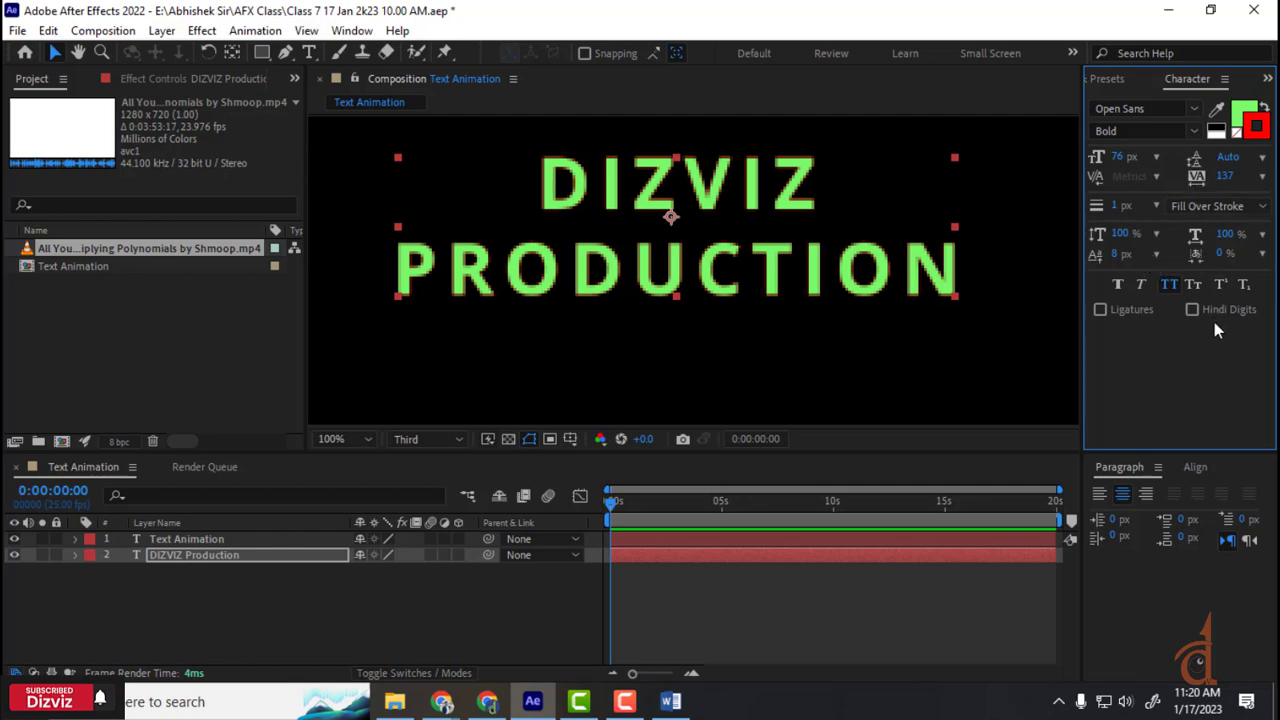
left_click_drag(1117, 254, 1143, 263)
key("ctrl+z")
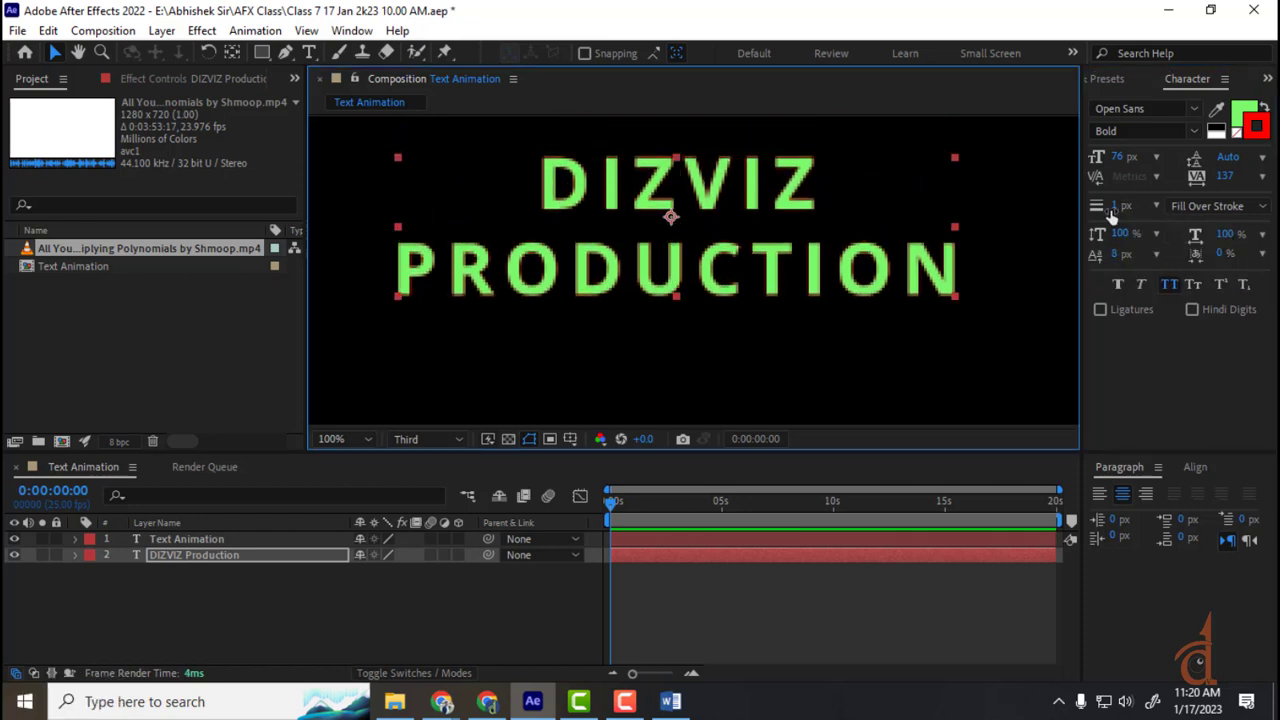
left_click_drag(1115, 206, 1135, 206)
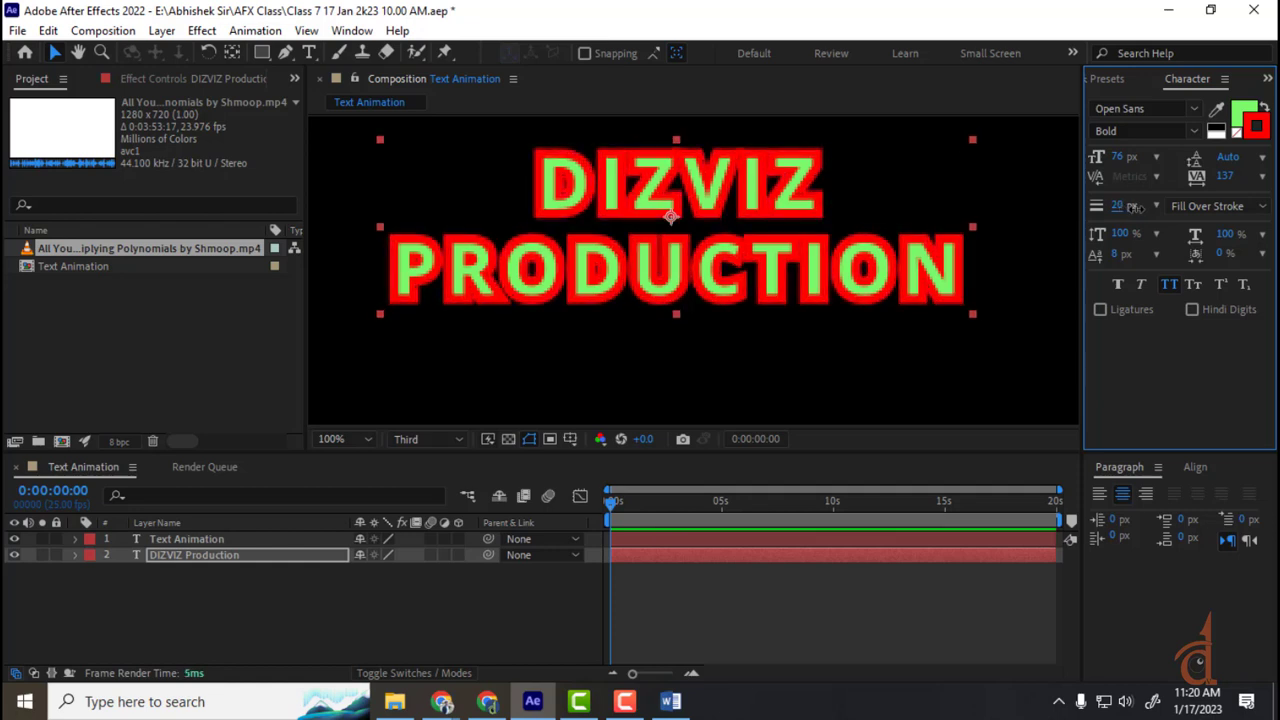
- Compare Stroke Over Fill and All Fills Over All Strokes on the 20 px stroke, returning to Fill Over Stroke
left_click(1198, 208)
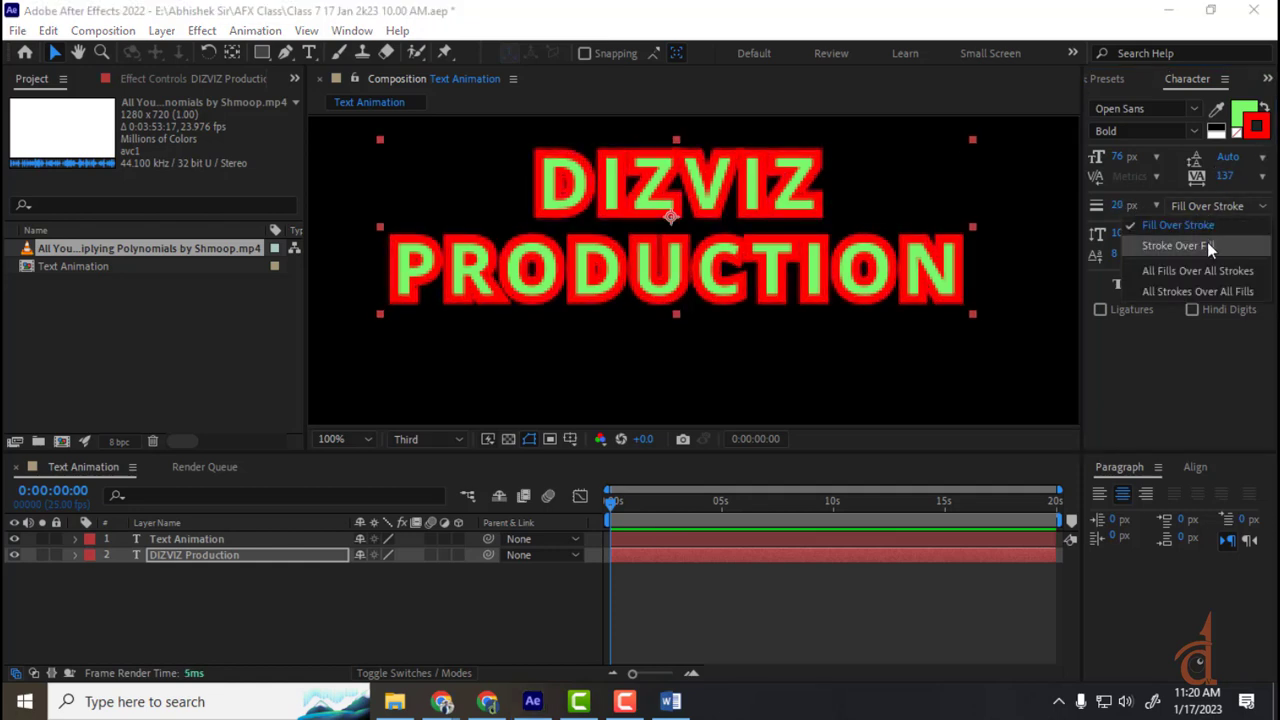
left_click(1207, 244)
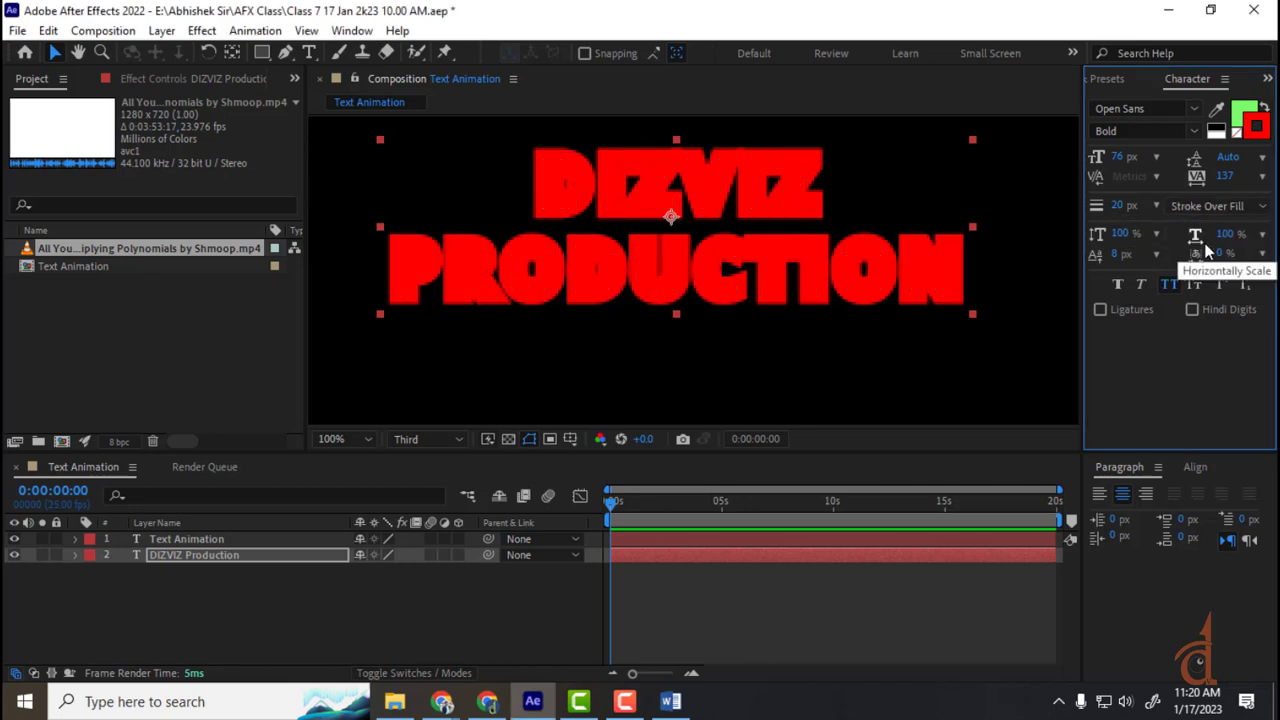
left_click(1209, 205)
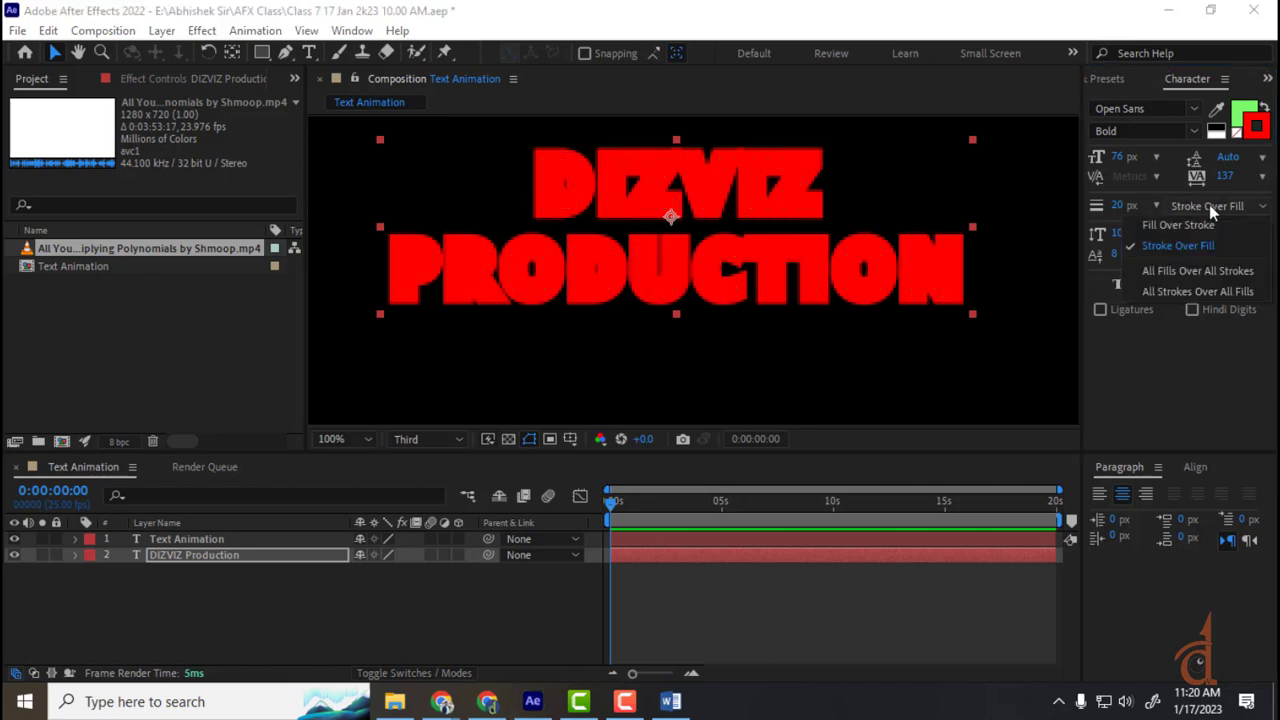
left_click(1196, 221)
left_click(1213, 205)
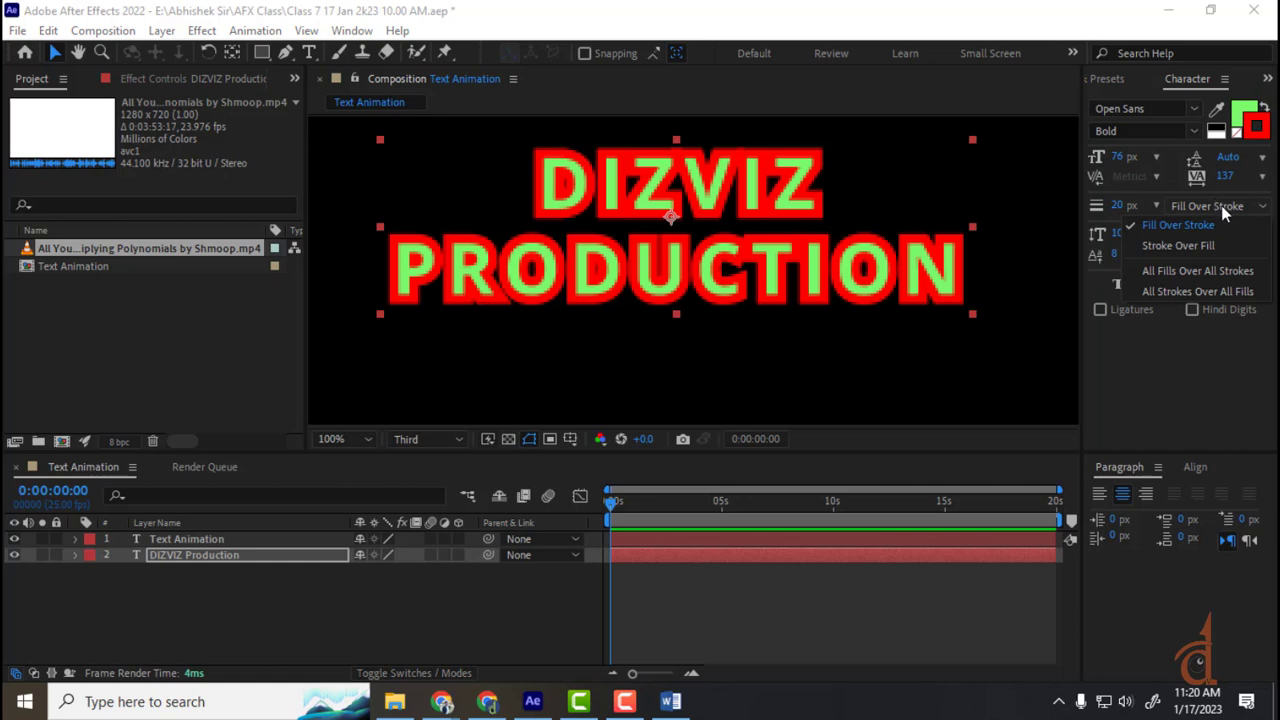
left_click(1205, 272)
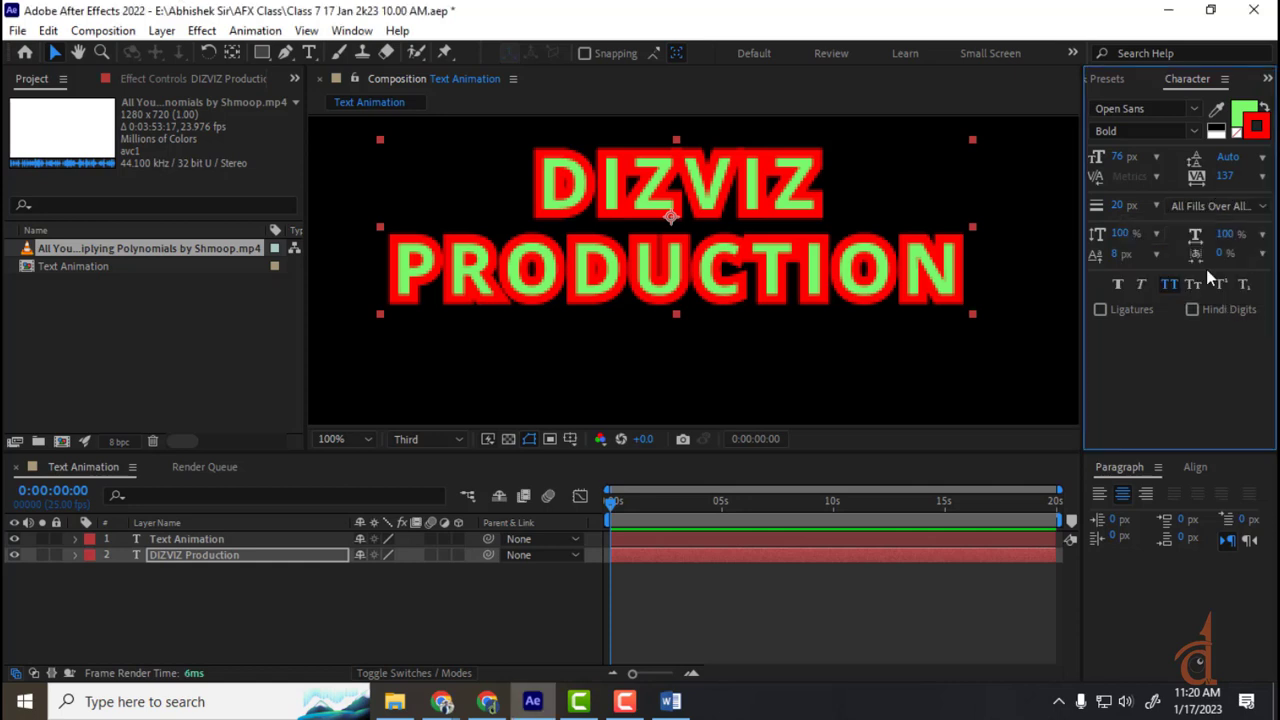
left_click(1186, 207)
left_click(1177, 222)
- Remove the stroke from the DIZVIZ PRODUCTION text and deselect the layer
left_click(1241, 134)
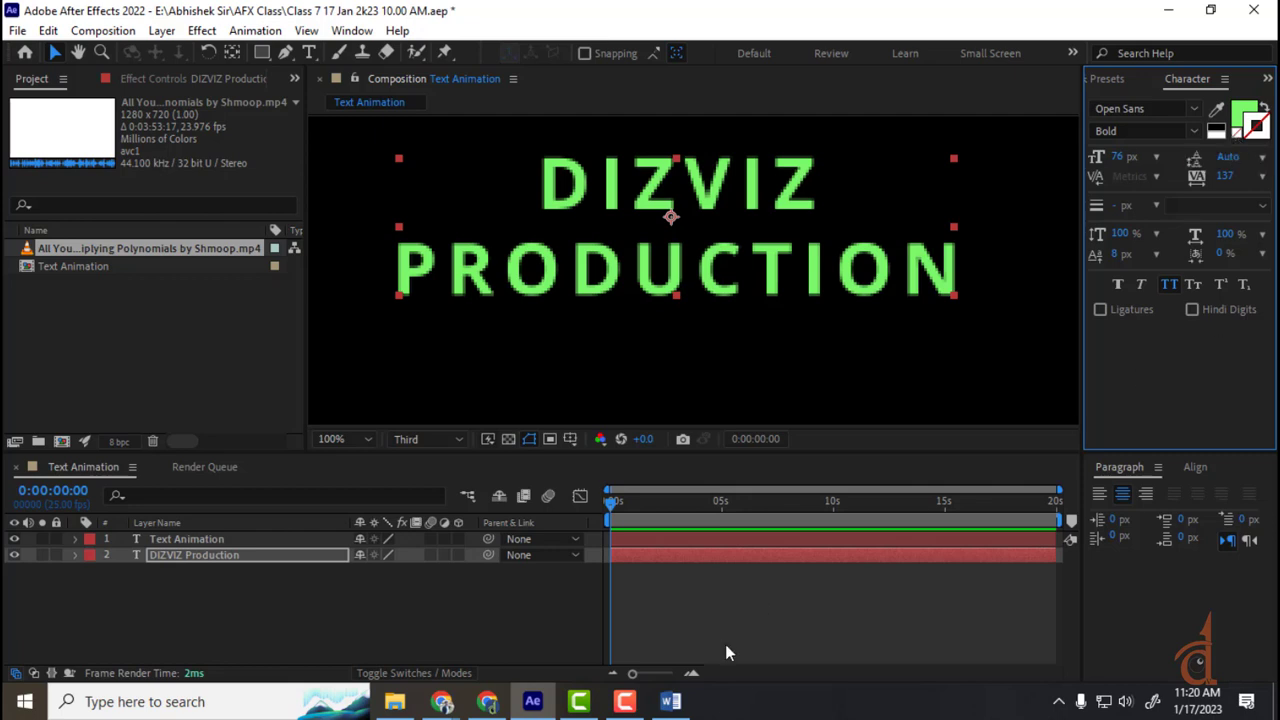
left_click(347, 602)
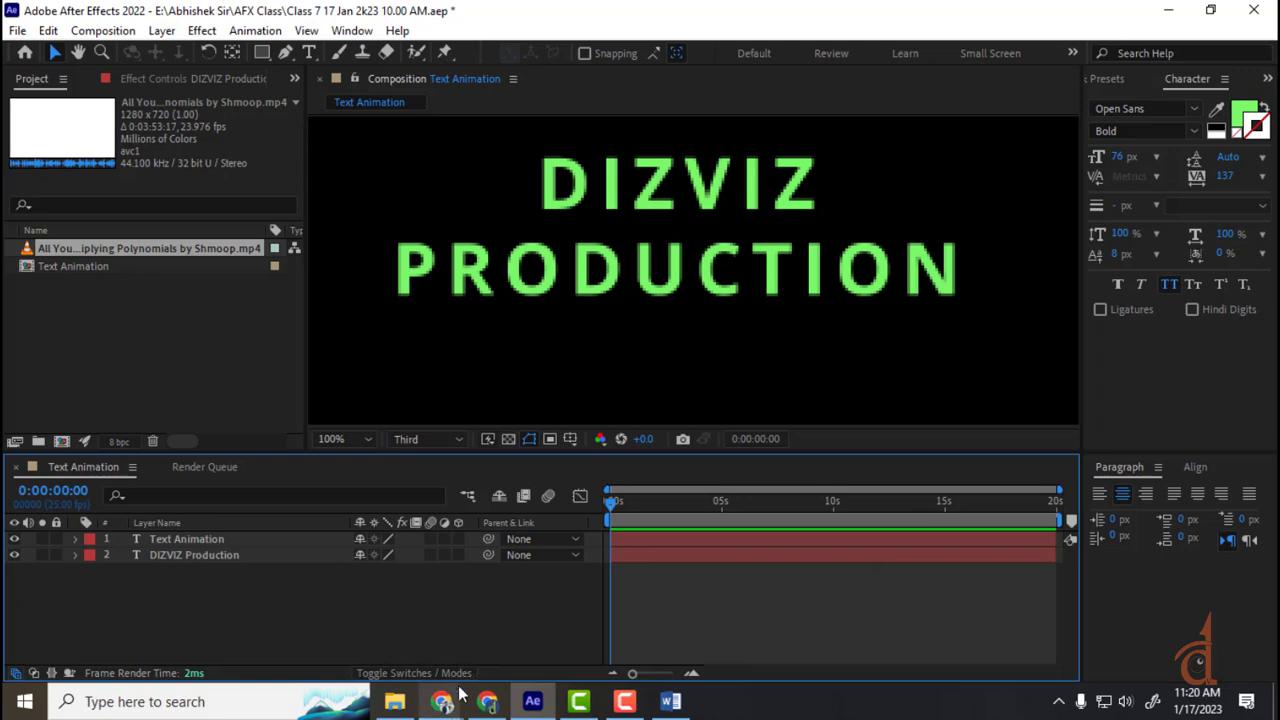
- Switch to WhatsApp in Chrome, search for the hospital client's chat and download the 43 MB MP4 video shared there
mouse_move(459, 690)
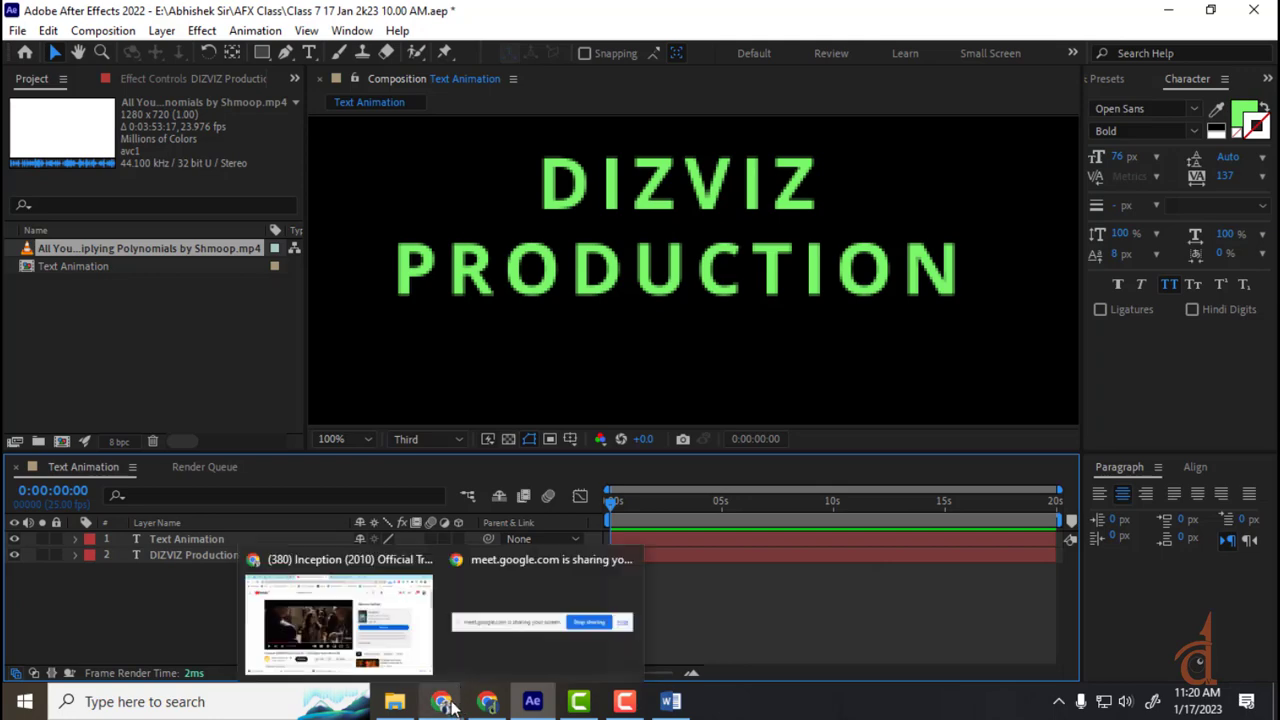
left_click(338, 620)
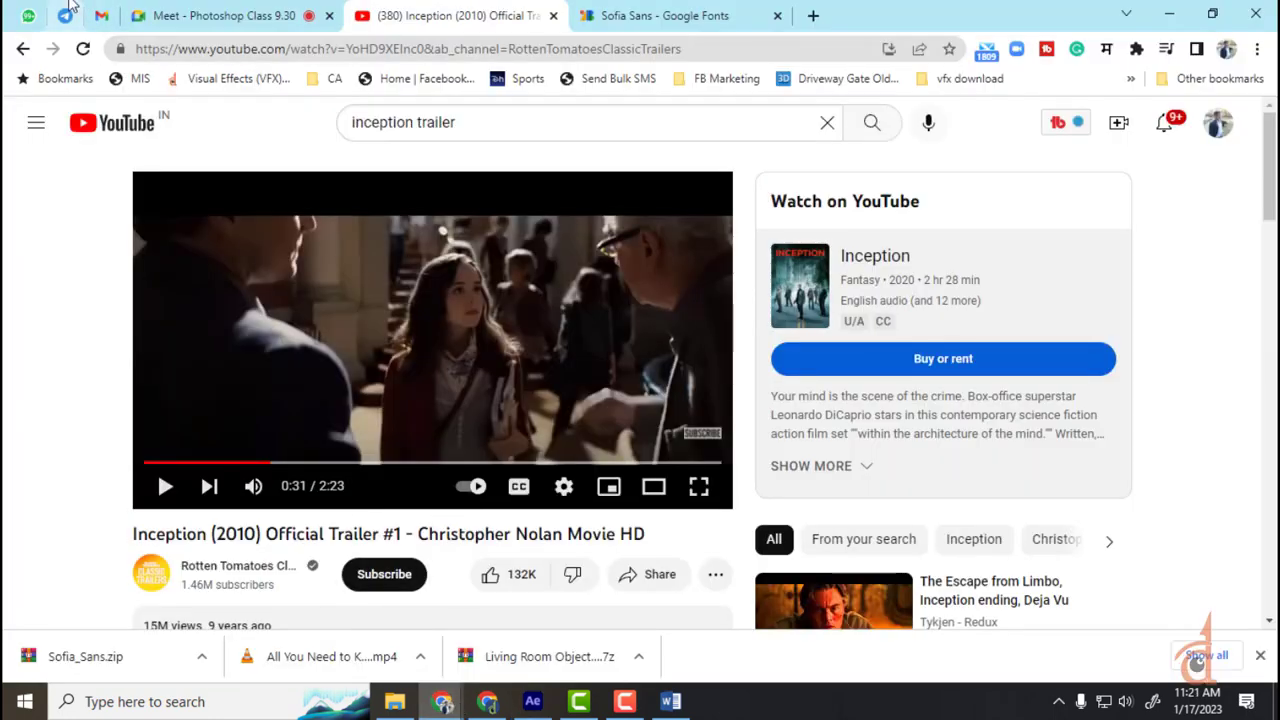
left_click(30, 12)
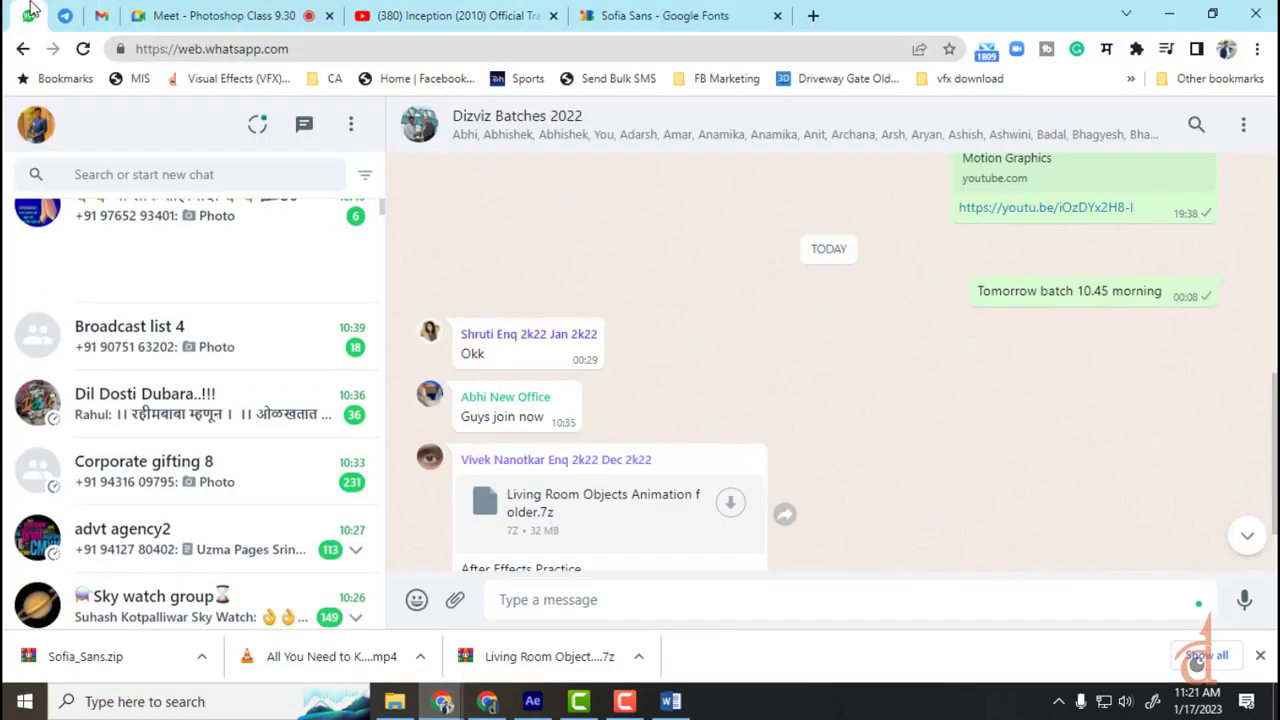
left_click(109, 172)
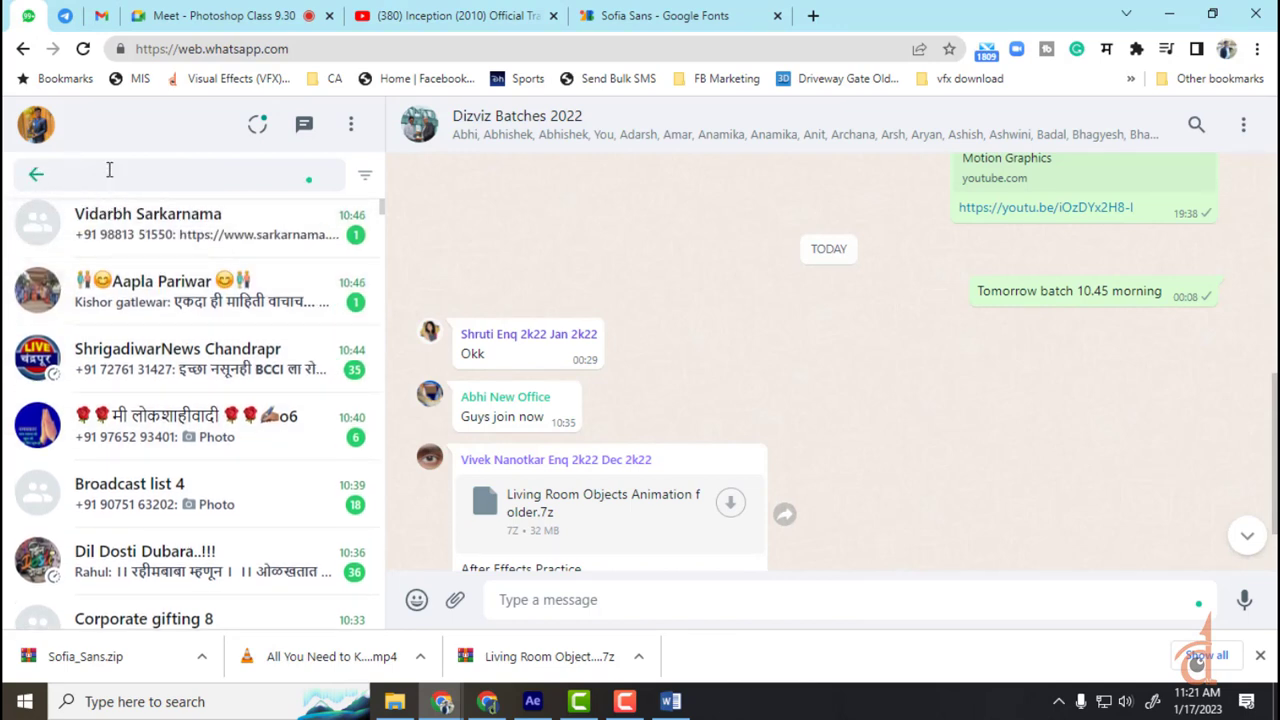
type("mura")
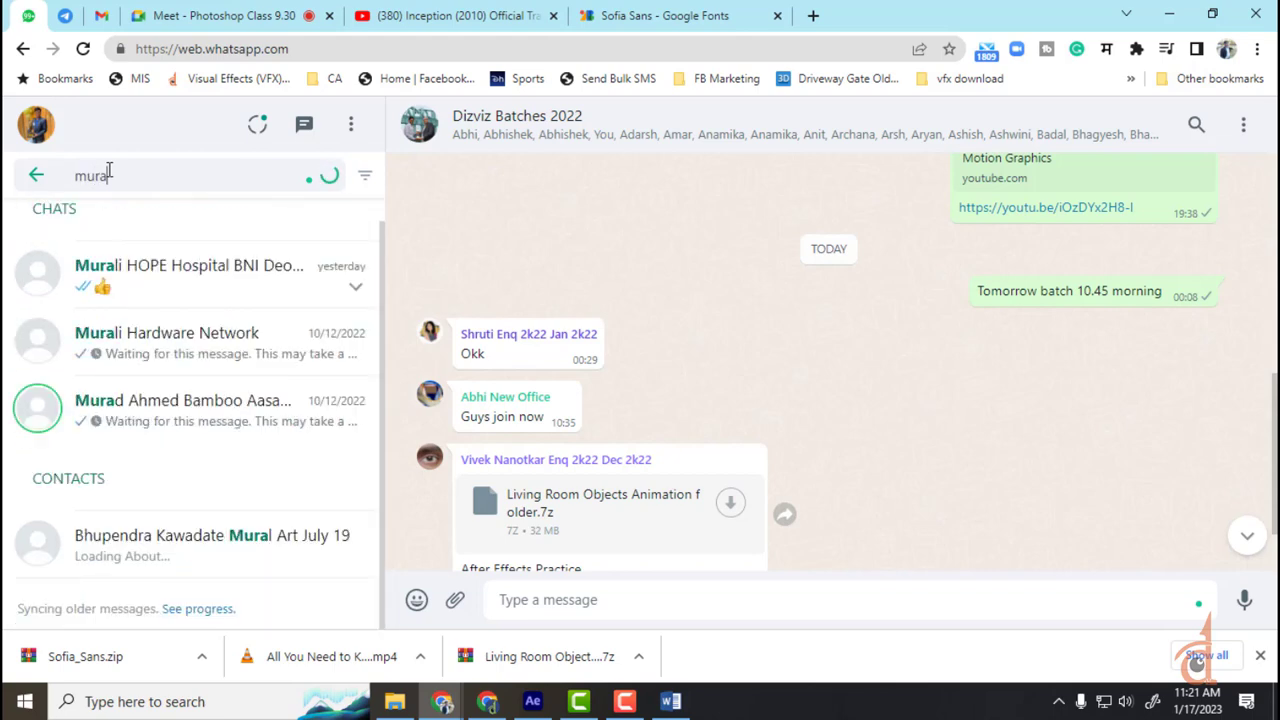
left_click(311, 308)
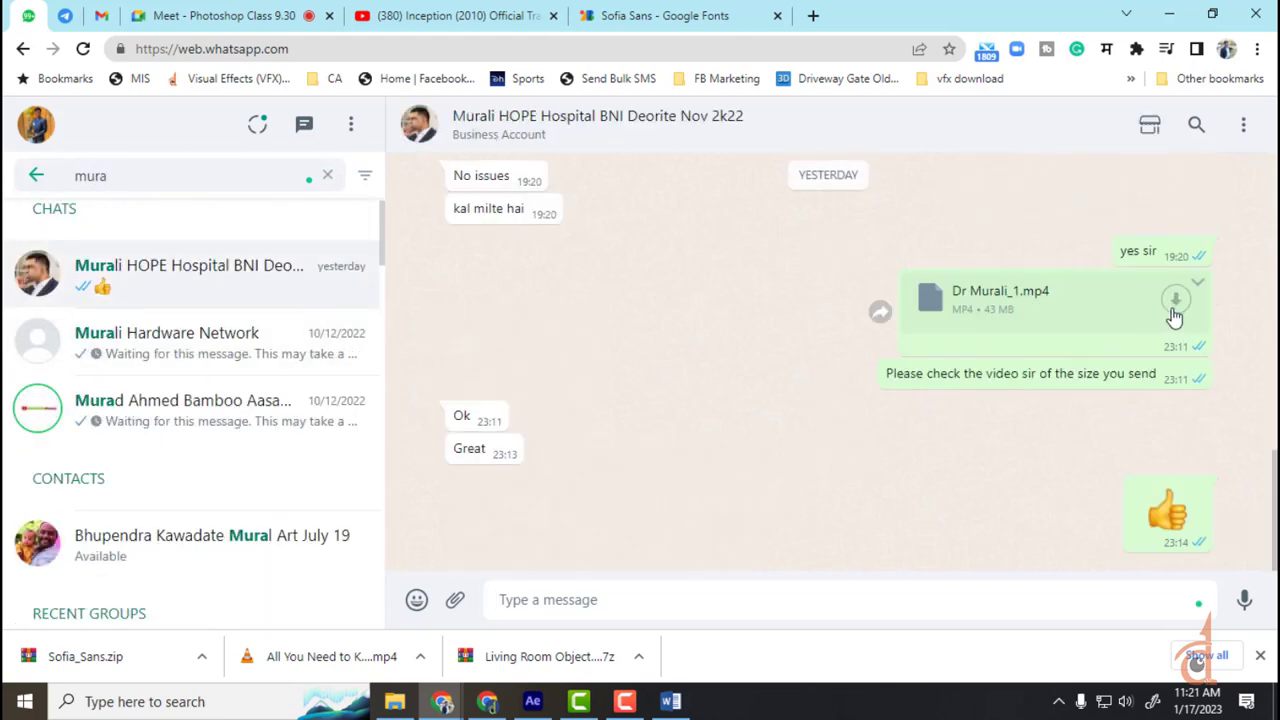
left_click(1175, 299)
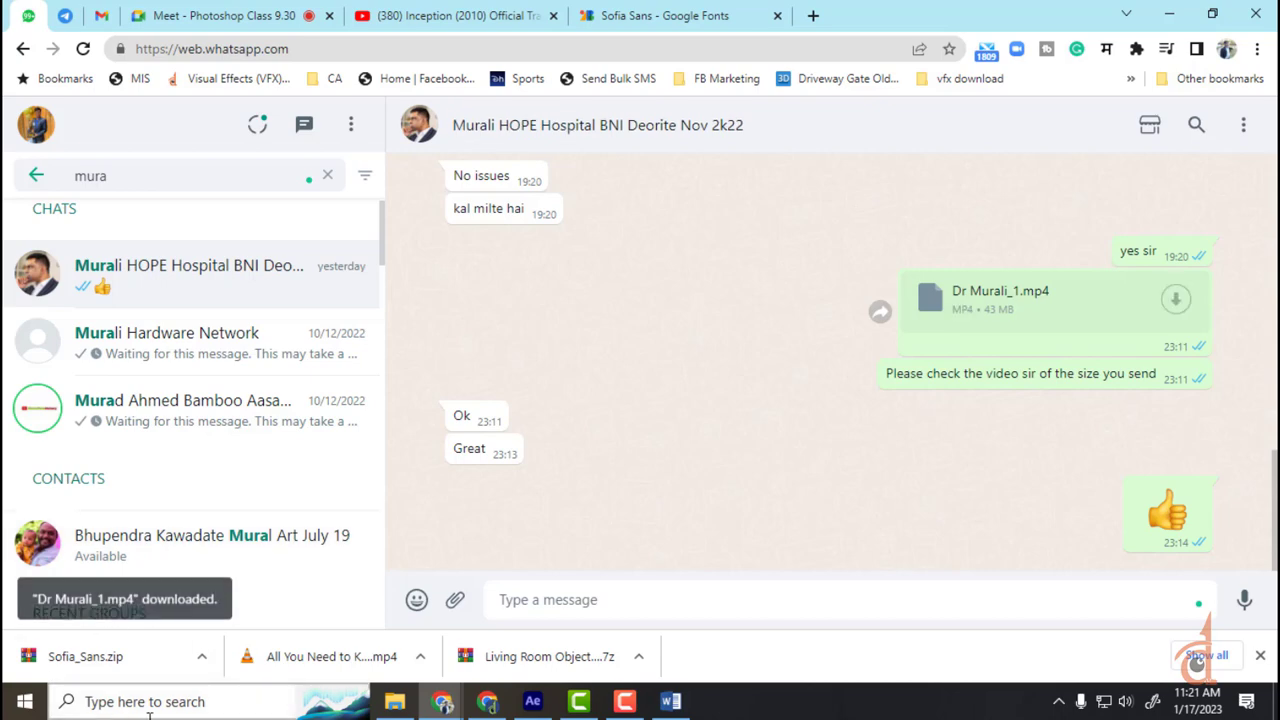
- Play the downloaded client video full screen in VLC with the volume lowered, and close the player
left_click(114, 670)
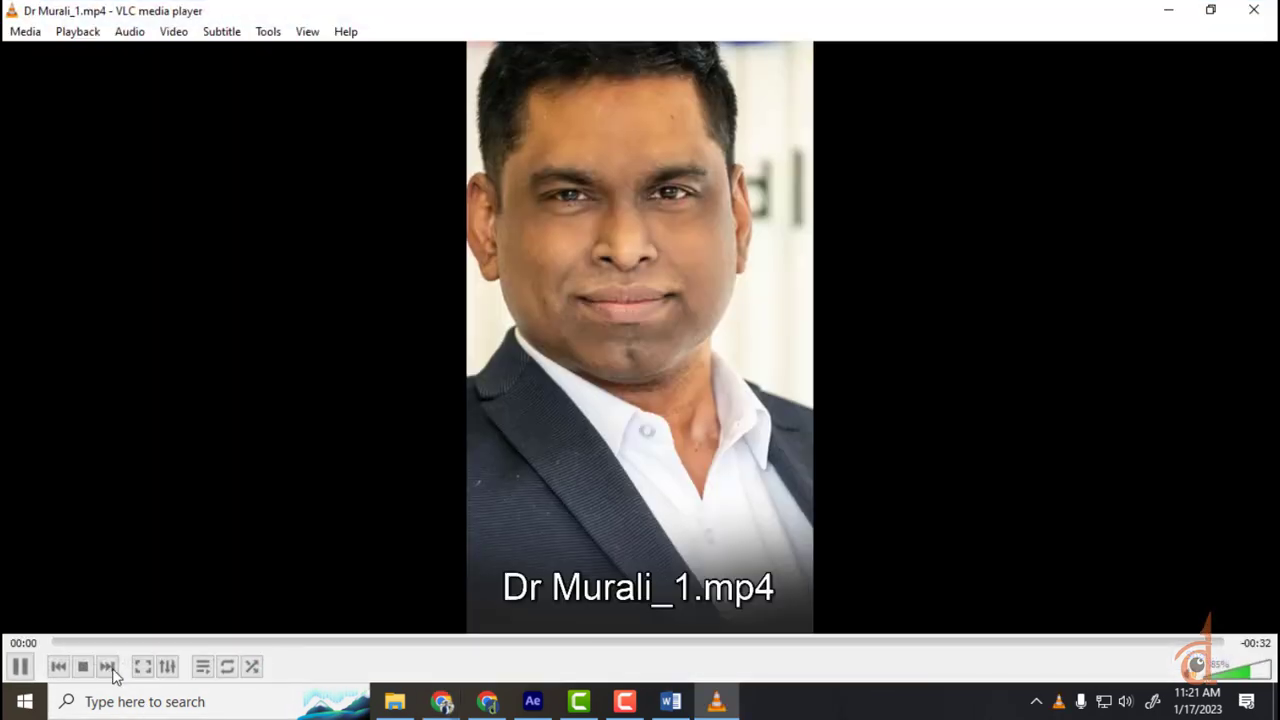
double_click(1262, 435)
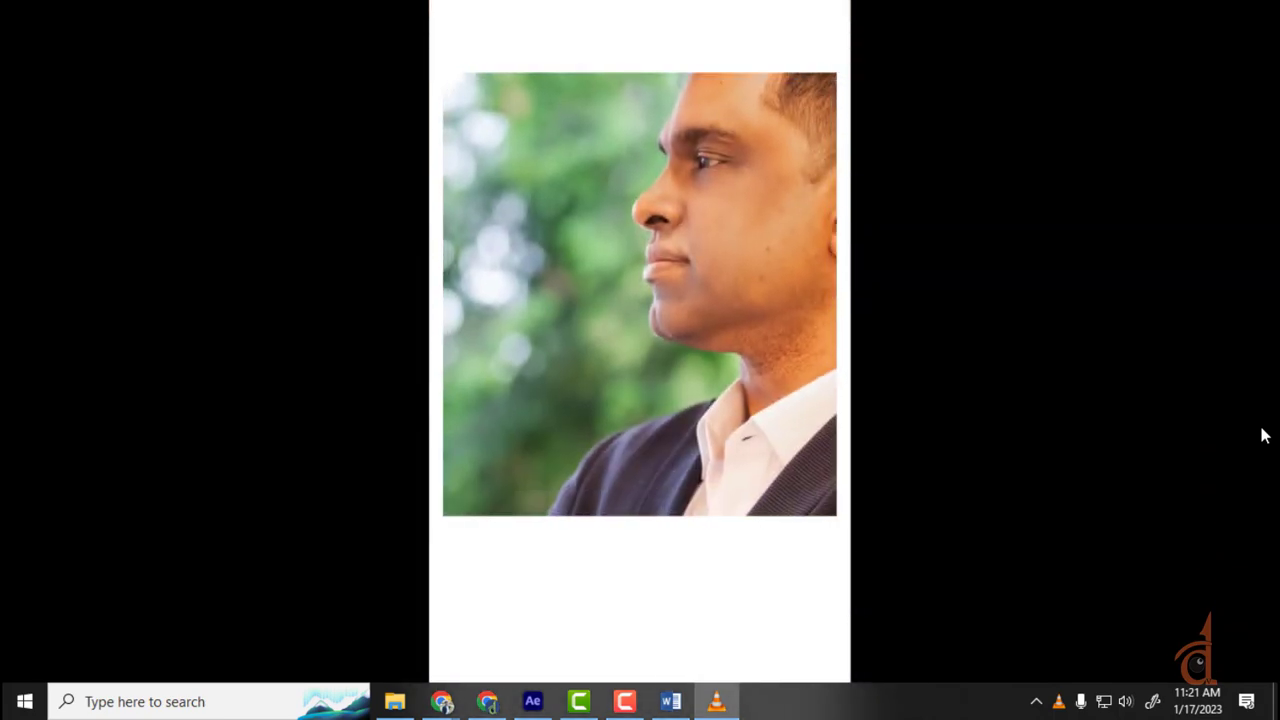
scroll(1262, 435, "up", 2)
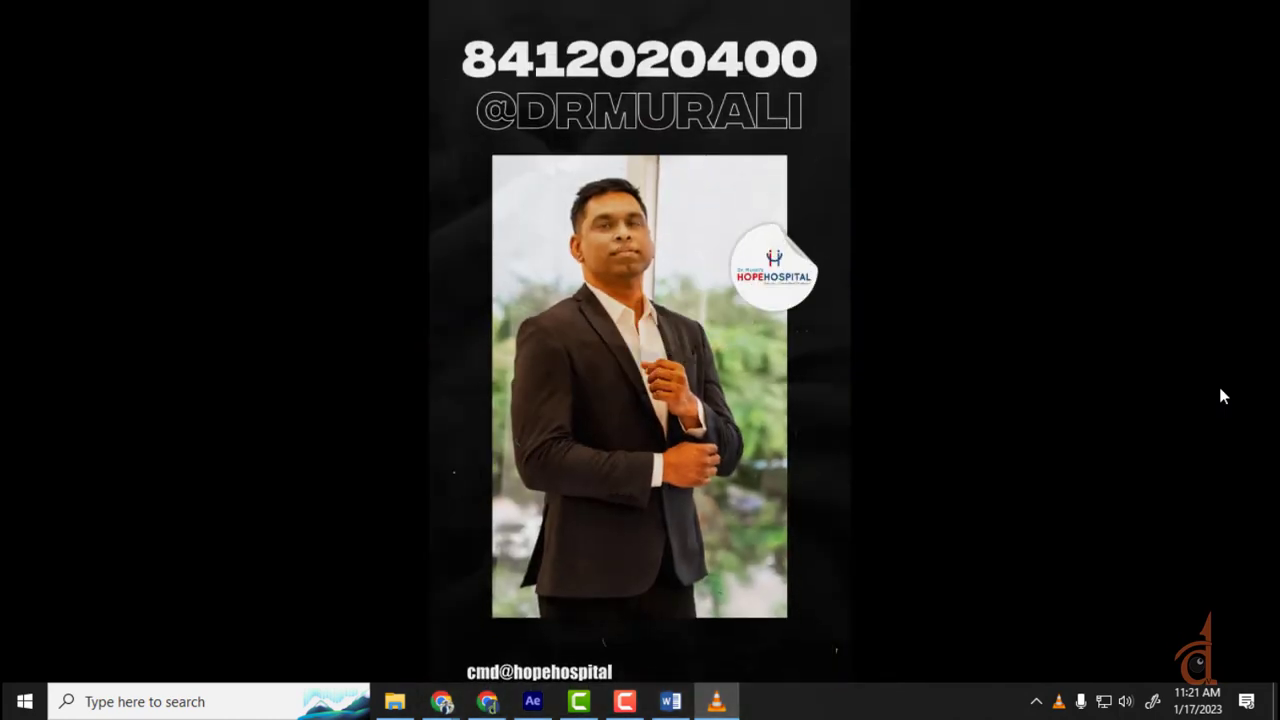
scroll(1140, 364, "down", 5)
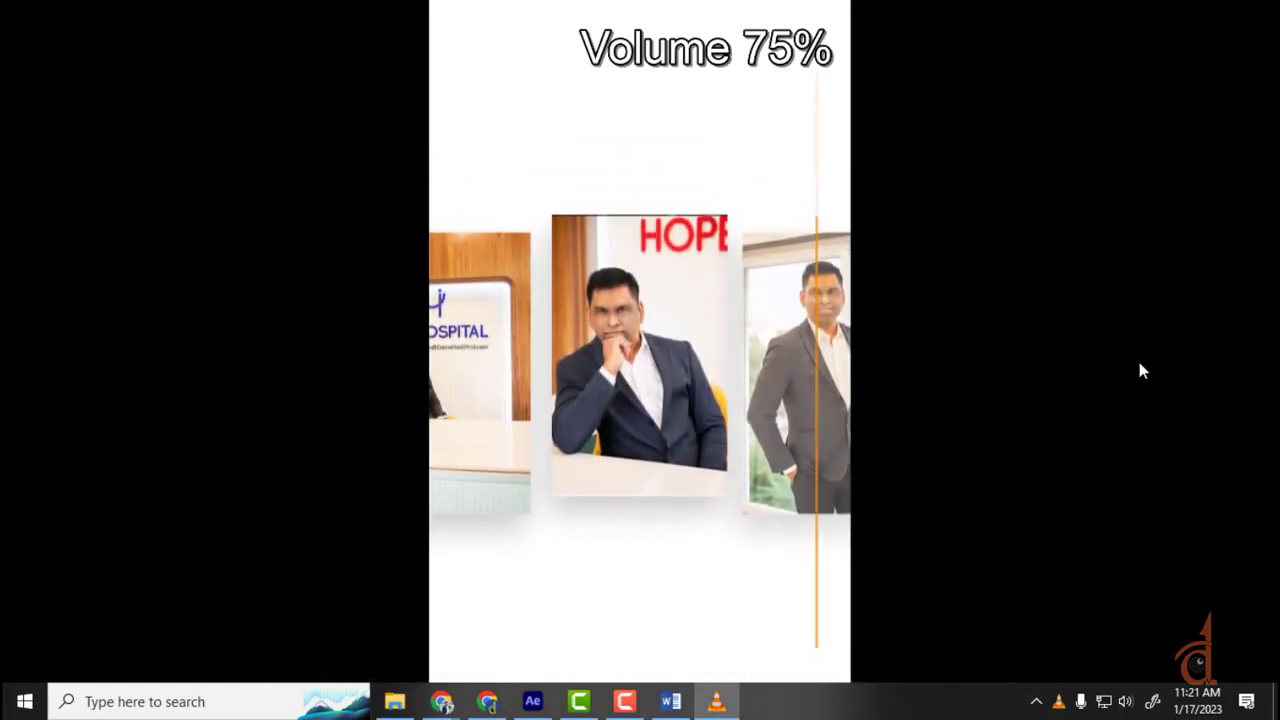
scroll(1140, 364, "down", 2)
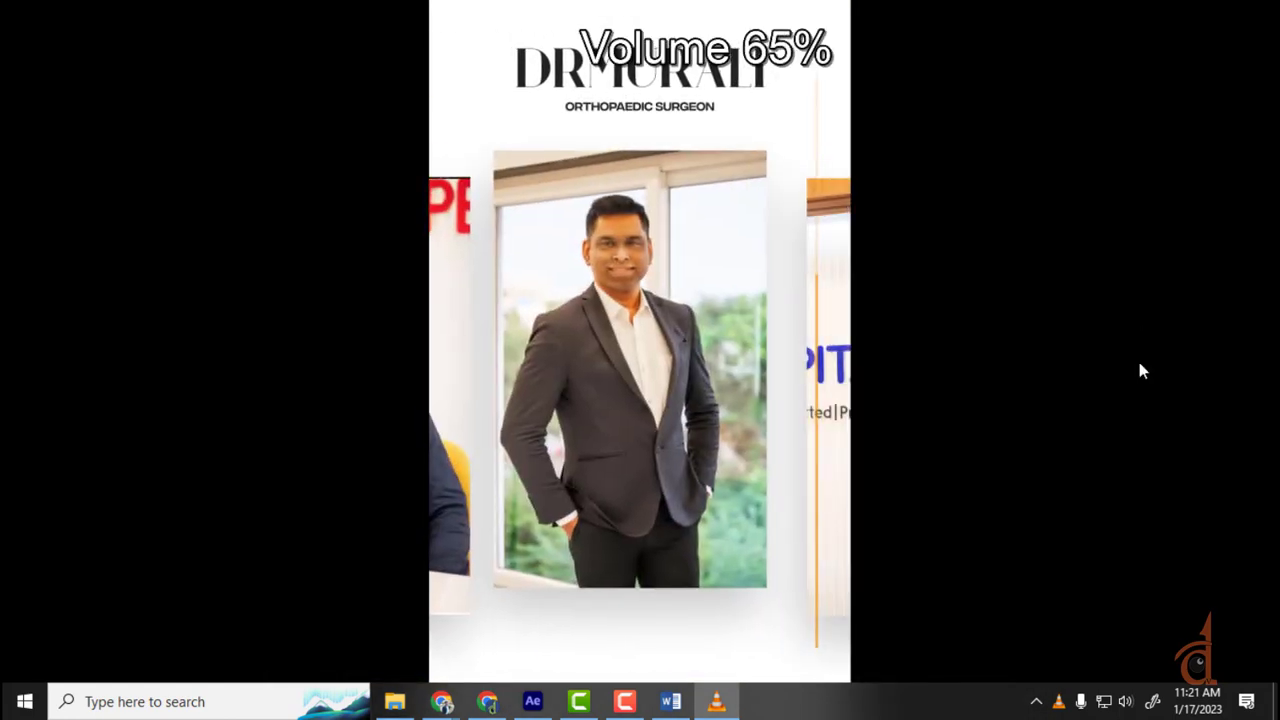
scroll(1140, 364, "down", 1)
scroll(1140, 364, "down", 1)
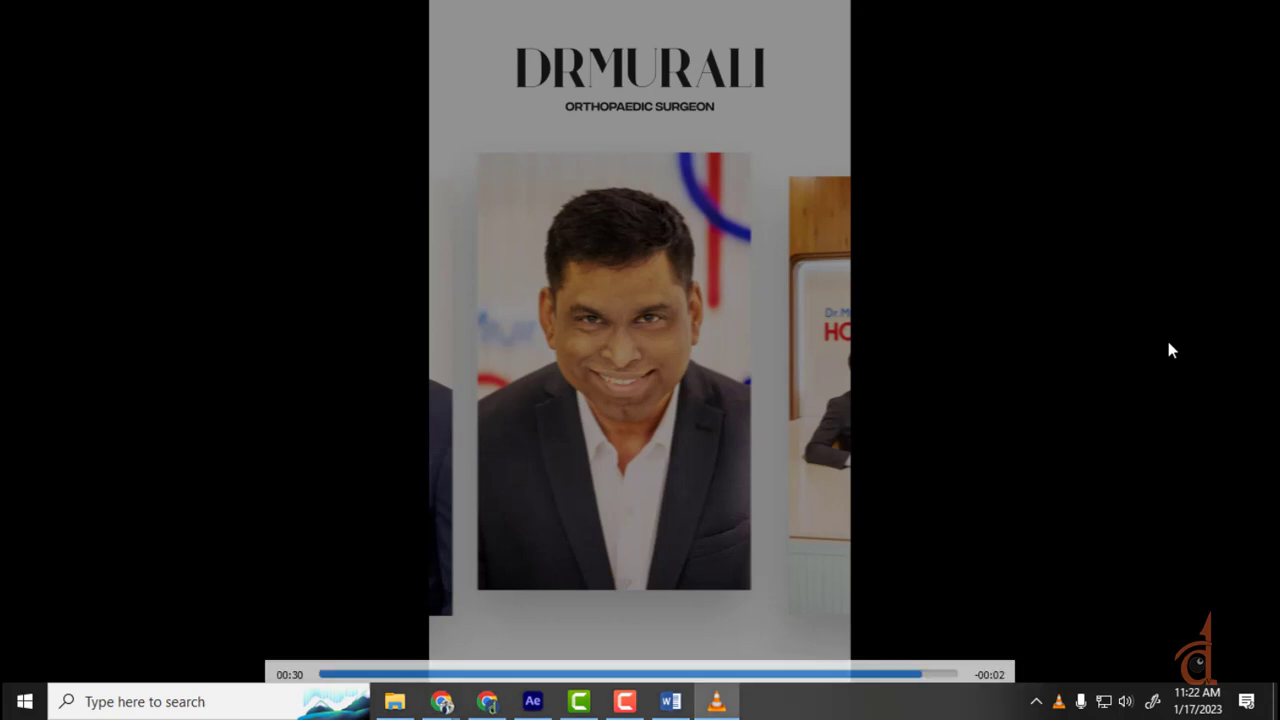
double_click(917, 270)
left_click(1250, 12)
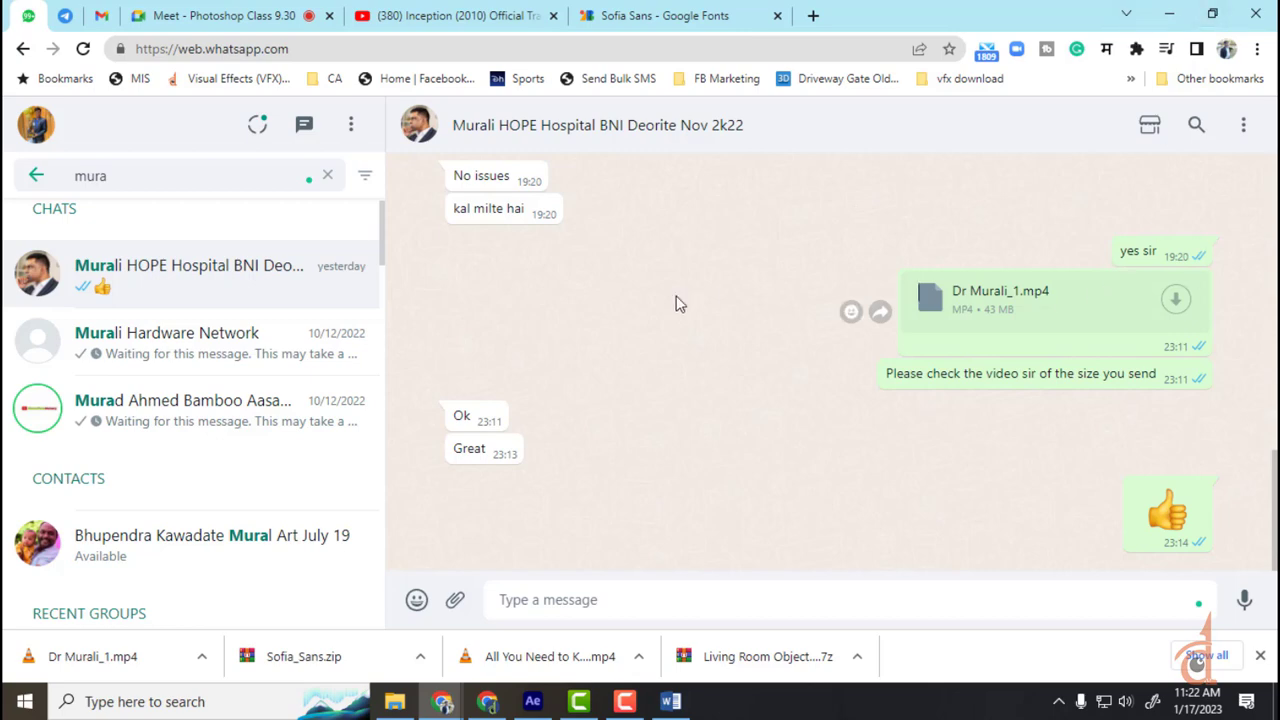
- Find the client's earlier clip of the wall-mounted monitor in the chat and play it
scroll(690, 320, "up", 6)
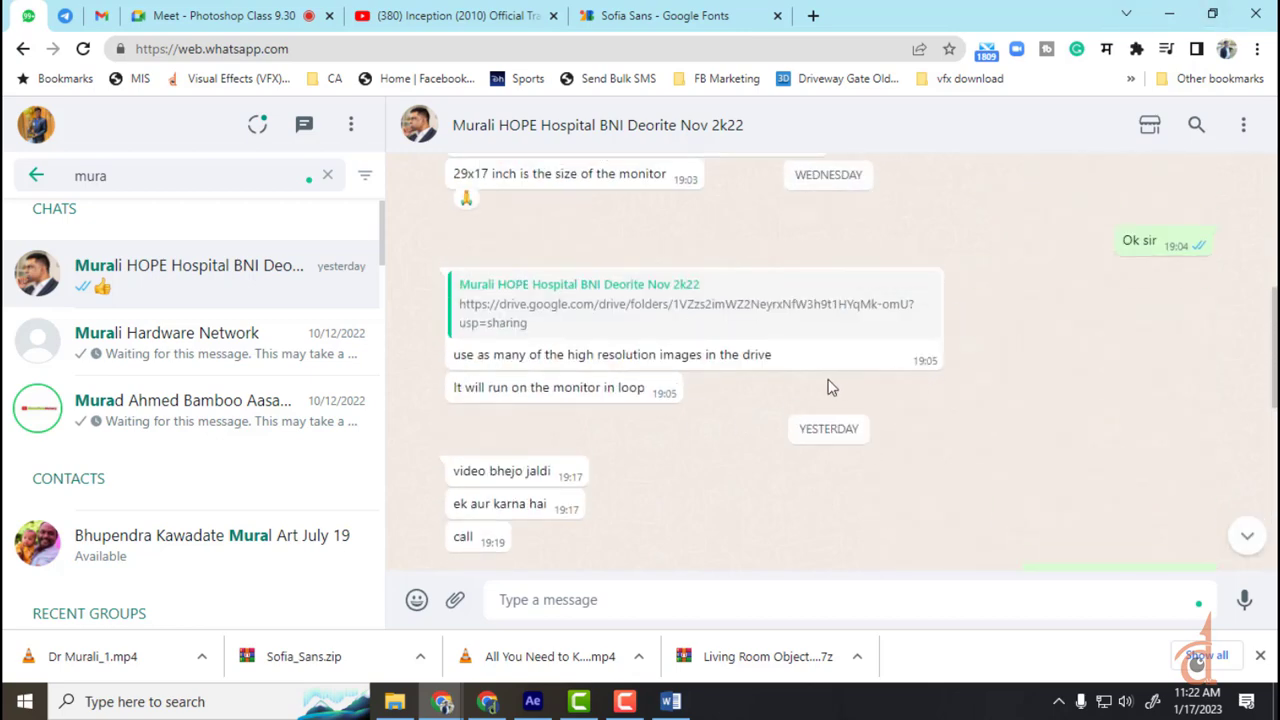
scroll(836, 386, "up", 5)
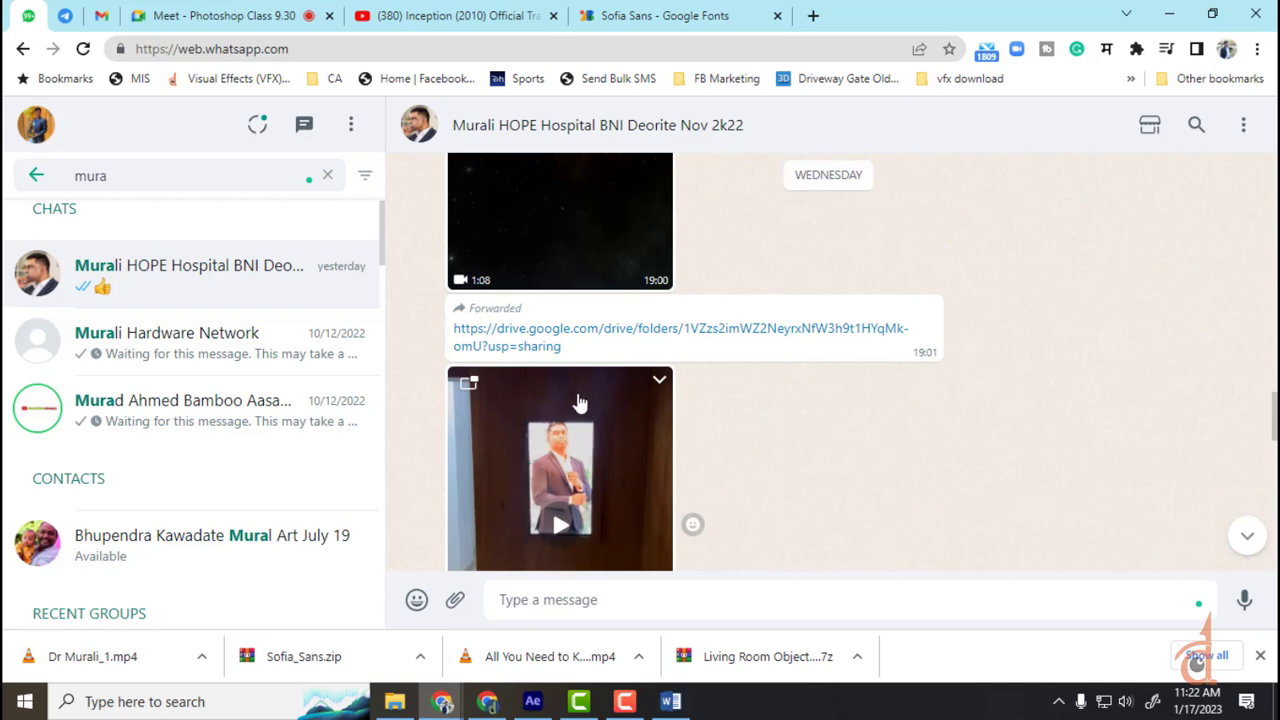
scroll(556, 319, "down", 1)
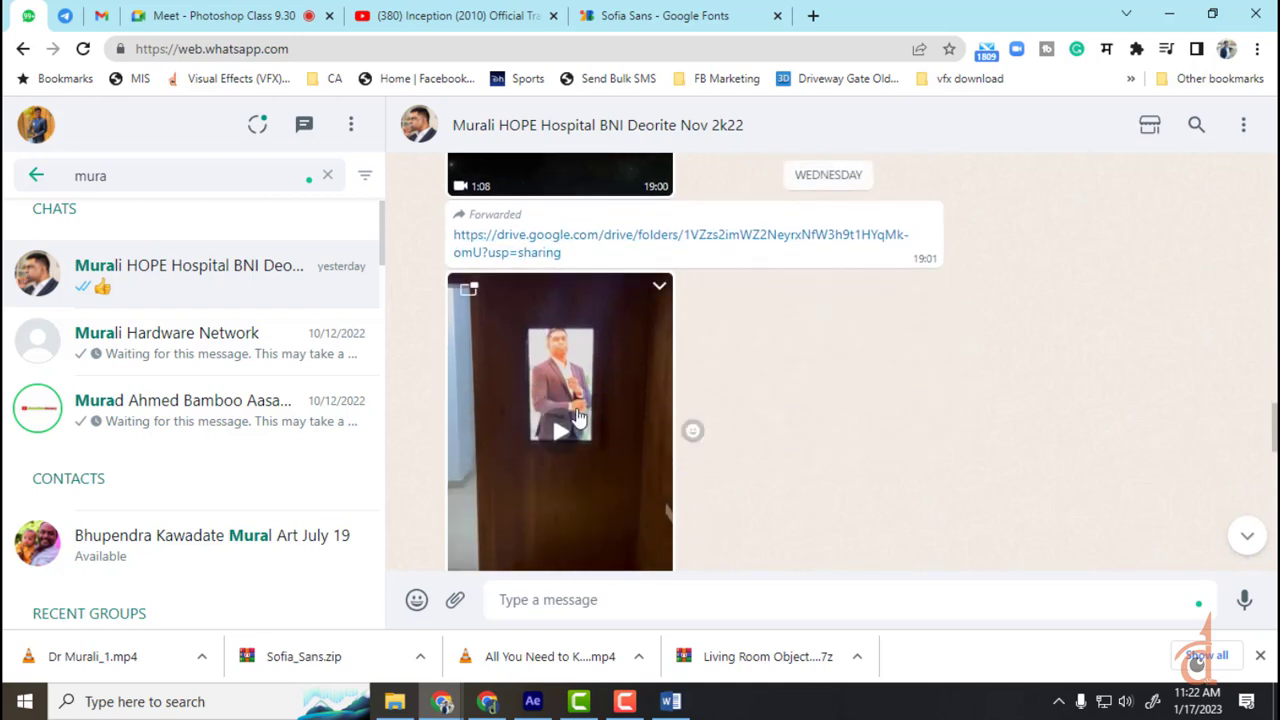
left_click(553, 428)
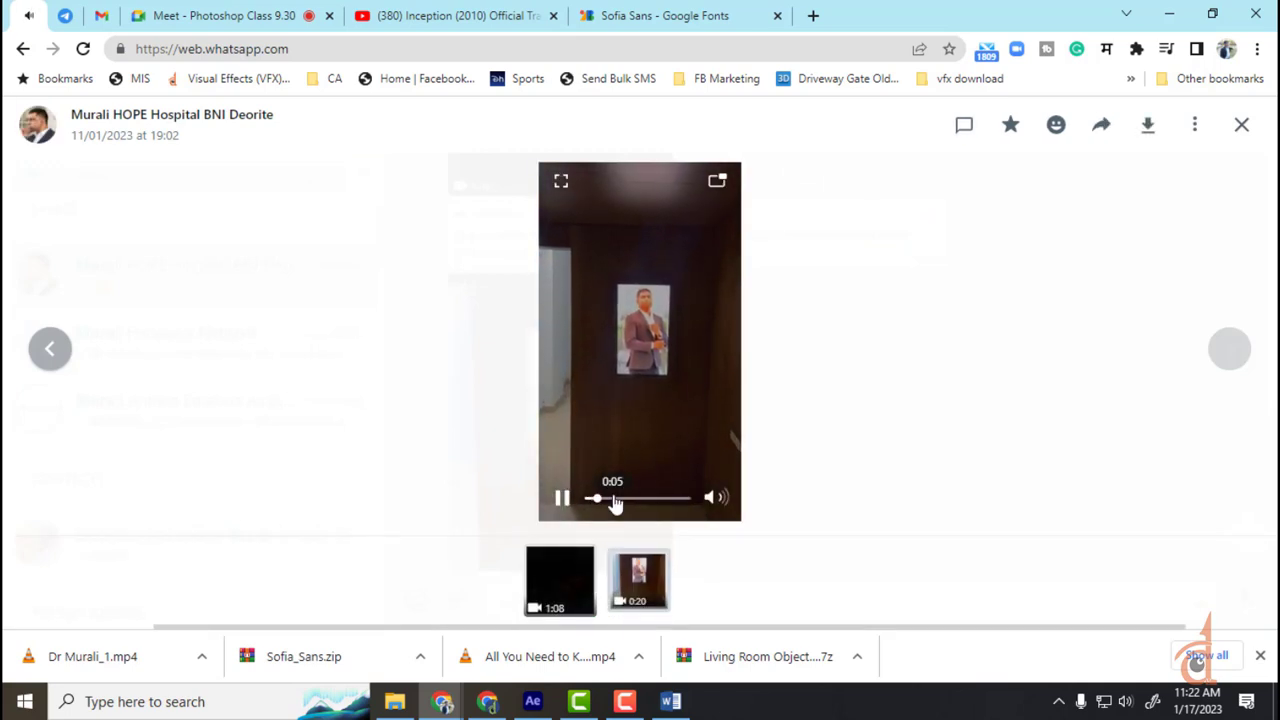
left_click(1063, 397)
scroll(1013, 403, "down", 5)
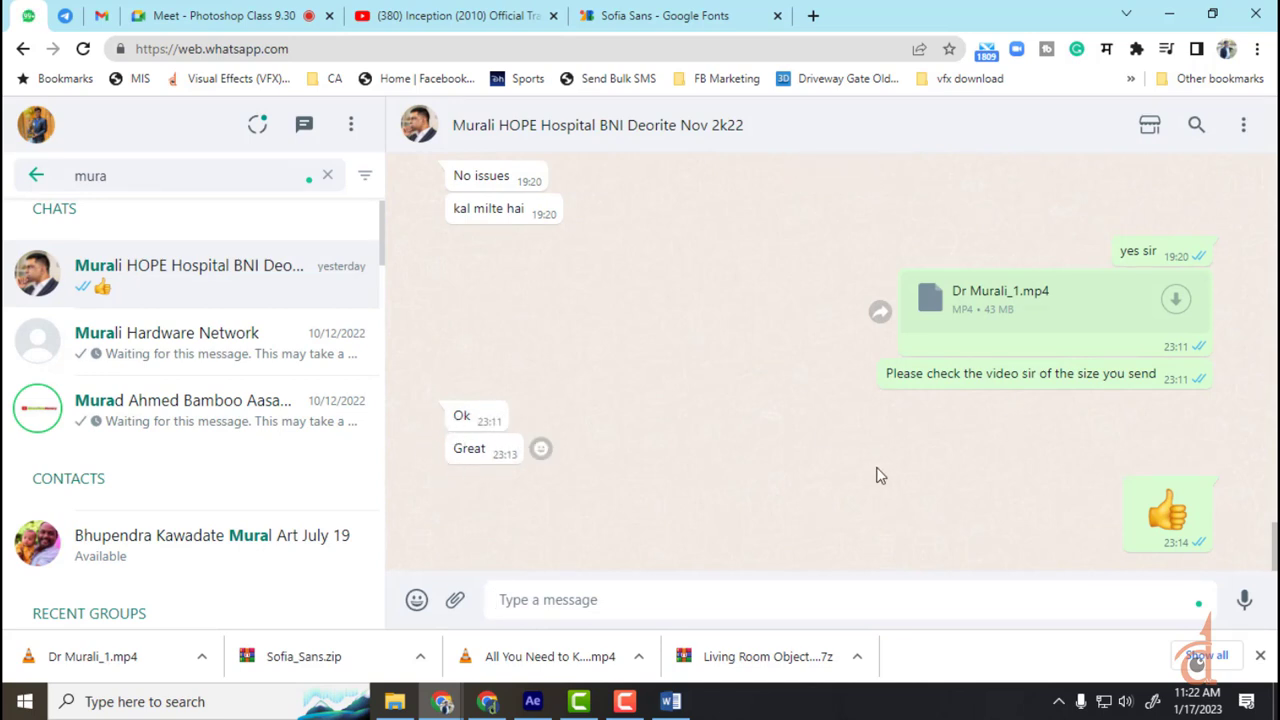
- Close the Sofia Sans page of Google Fonts
left_click(621, 9)
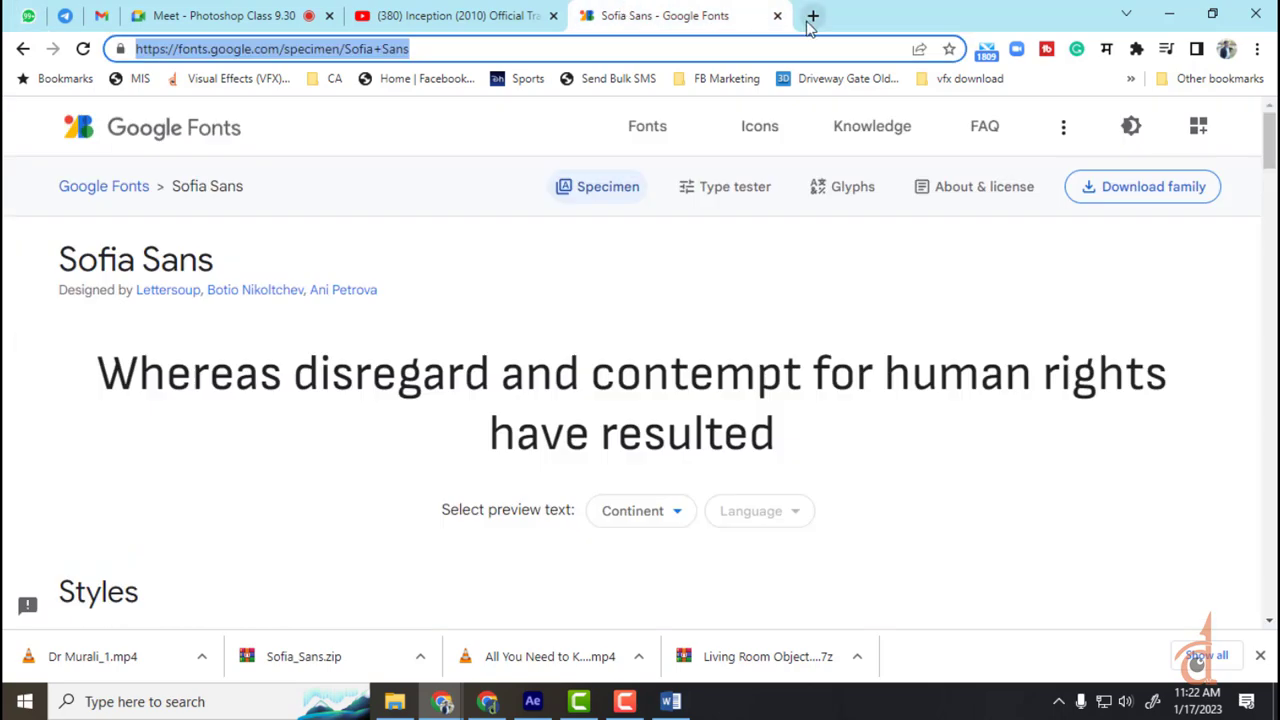
left_click(777, 15)
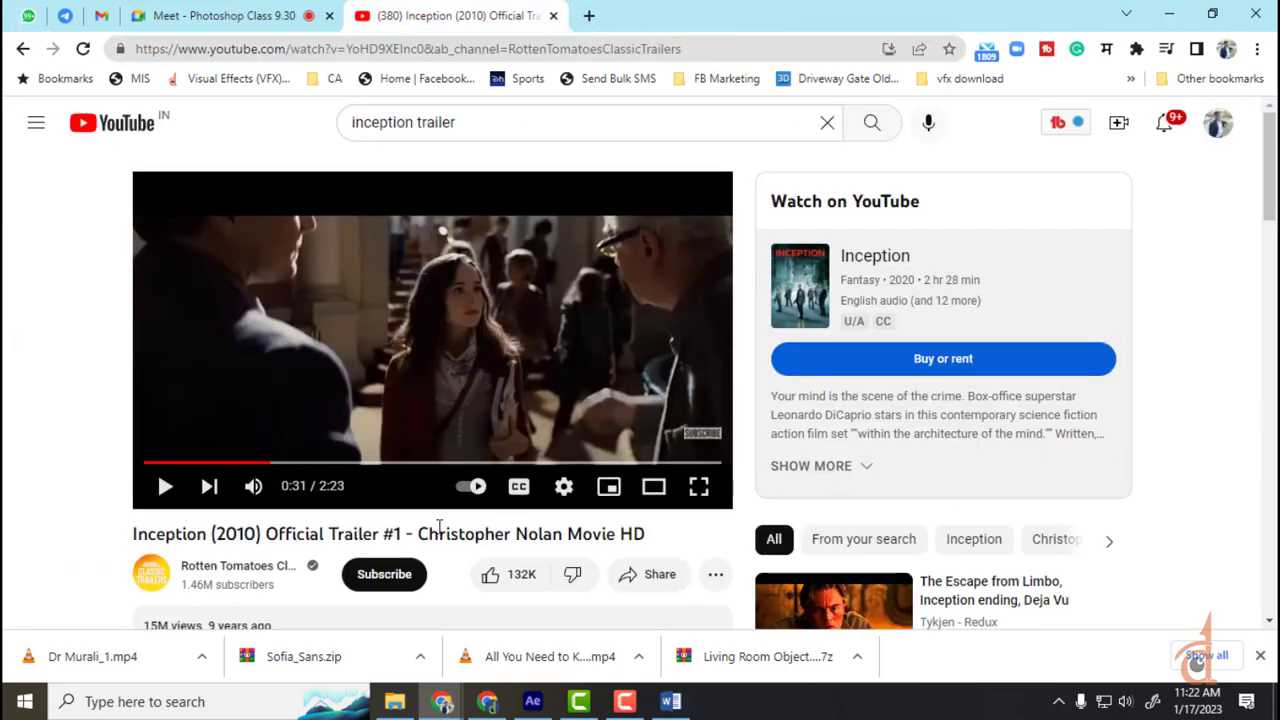
- Check the Inception trailer briefly, switch to After Effects and turn off All Caps on the DIZVIZ Production text layer
left_click(436, 287)
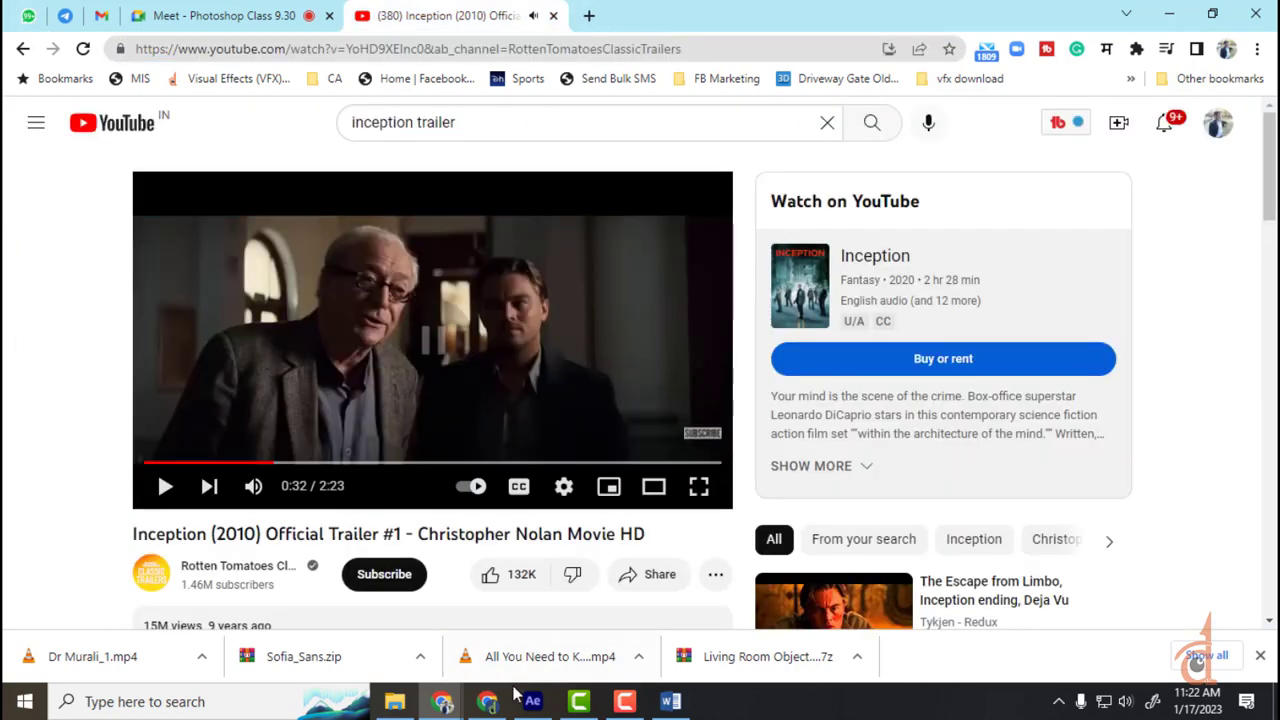
left_click(532, 701)
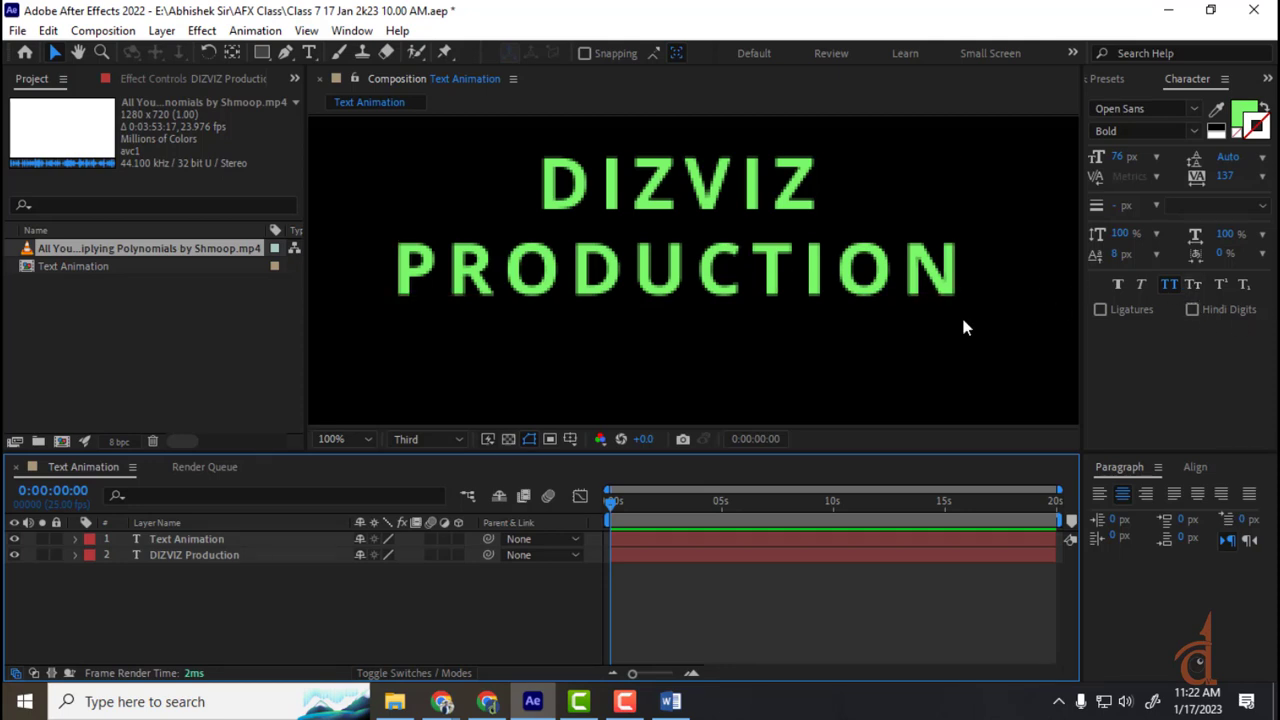
left_click(701, 212)
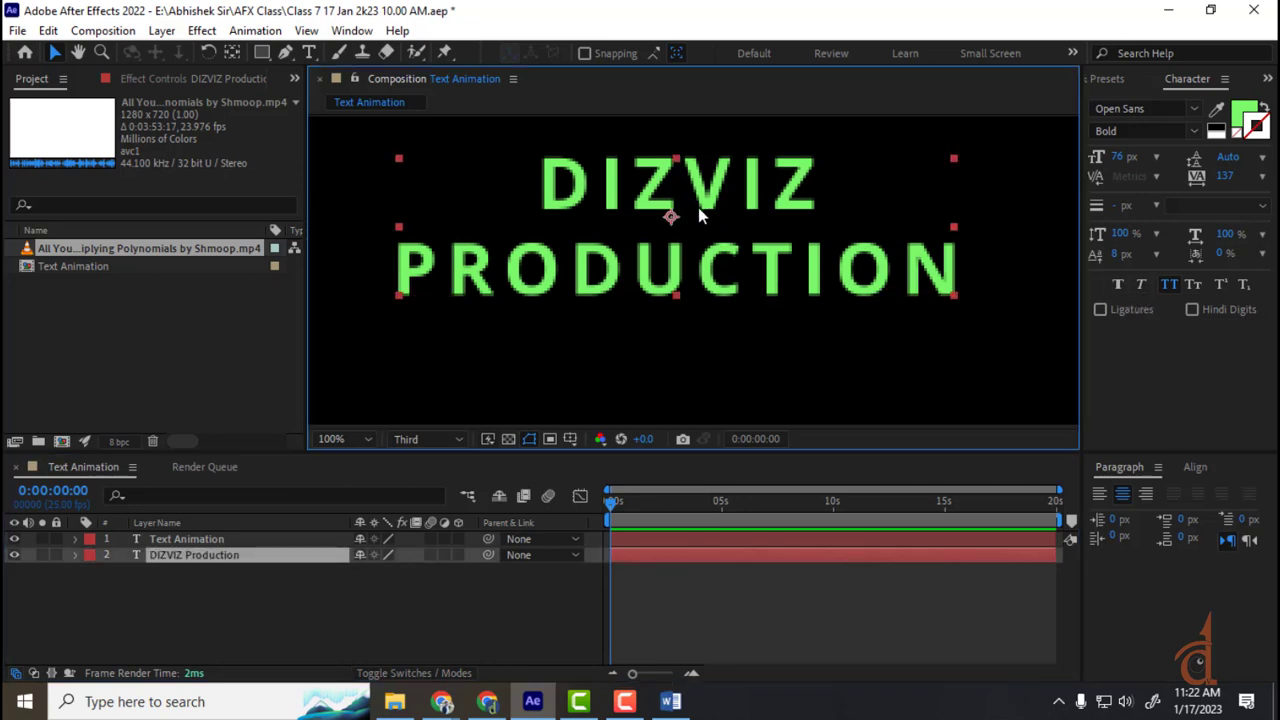
left_click(1161, 285)
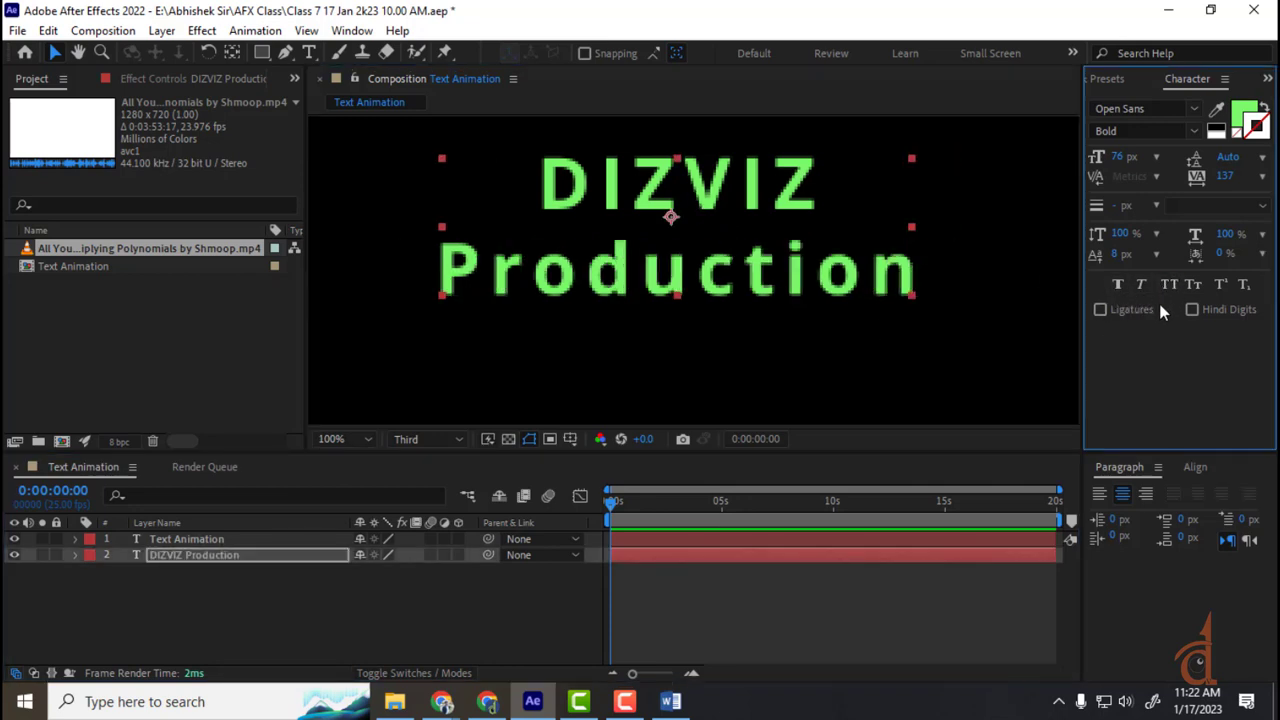
left_click(1169, 285)
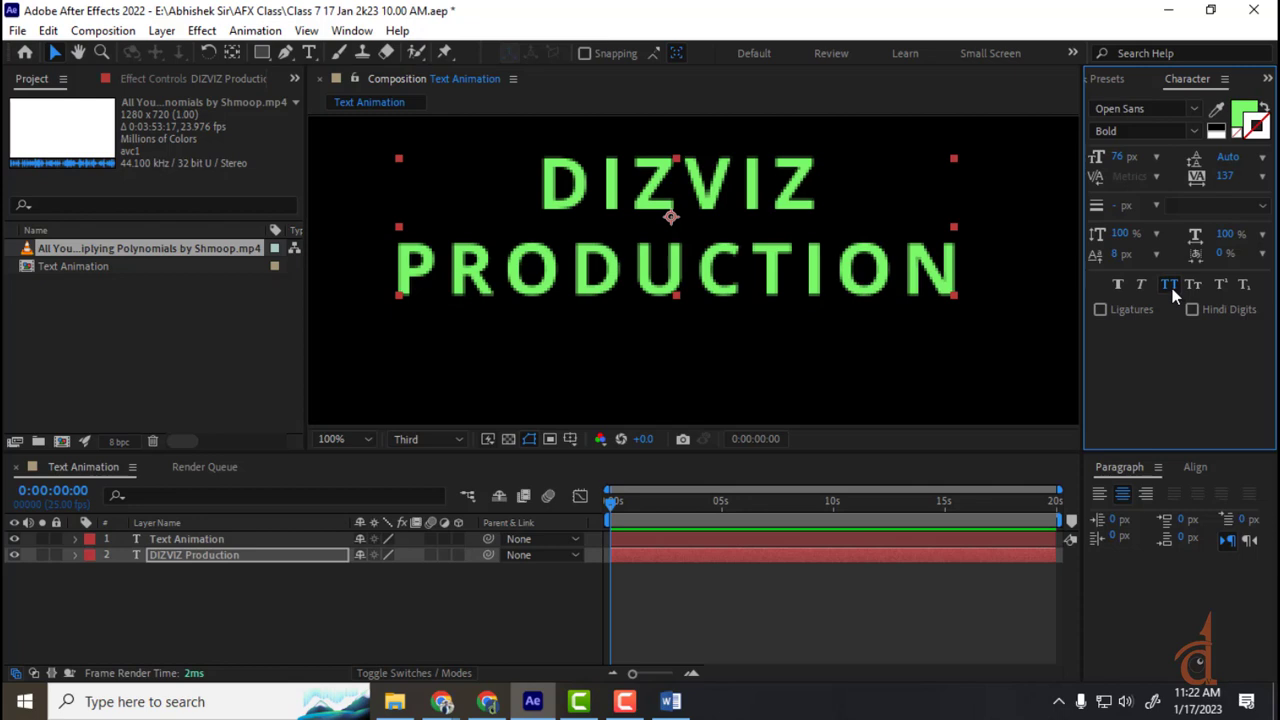
left_click(1170, 286)
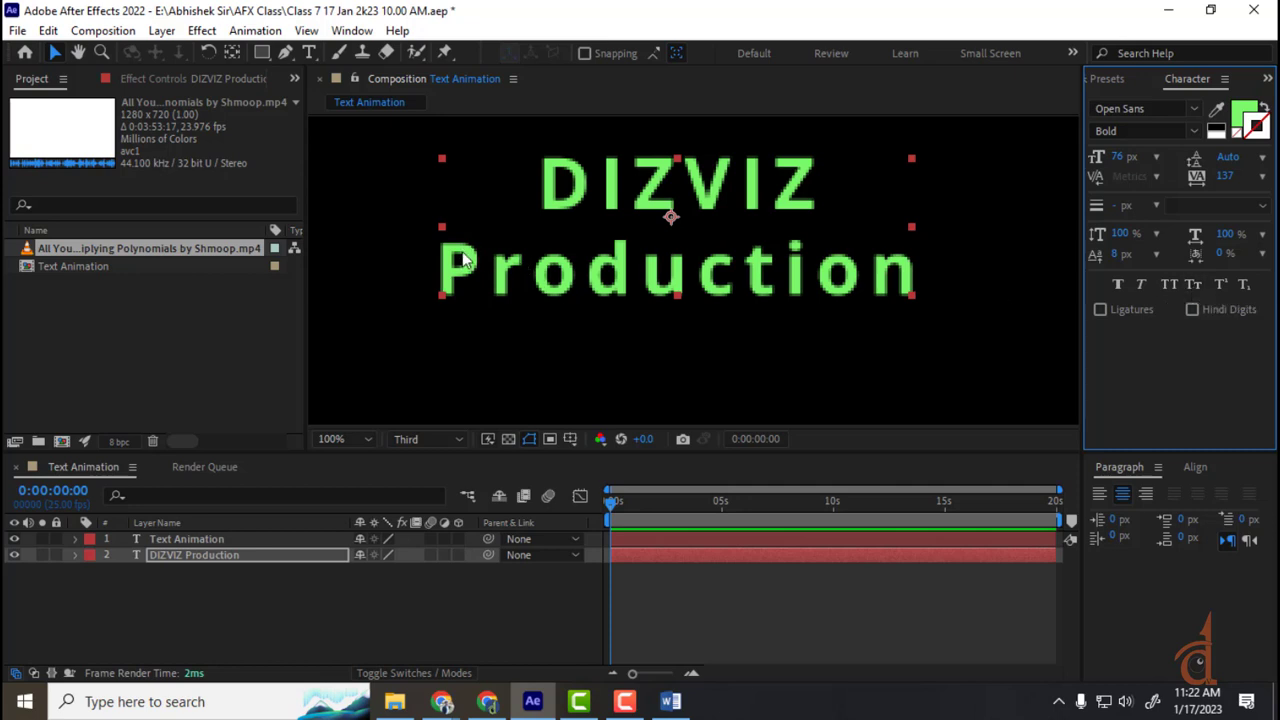
- Try Small Caps on the DIZVIZ Production text and turn it back off
left_click(1194, 286)
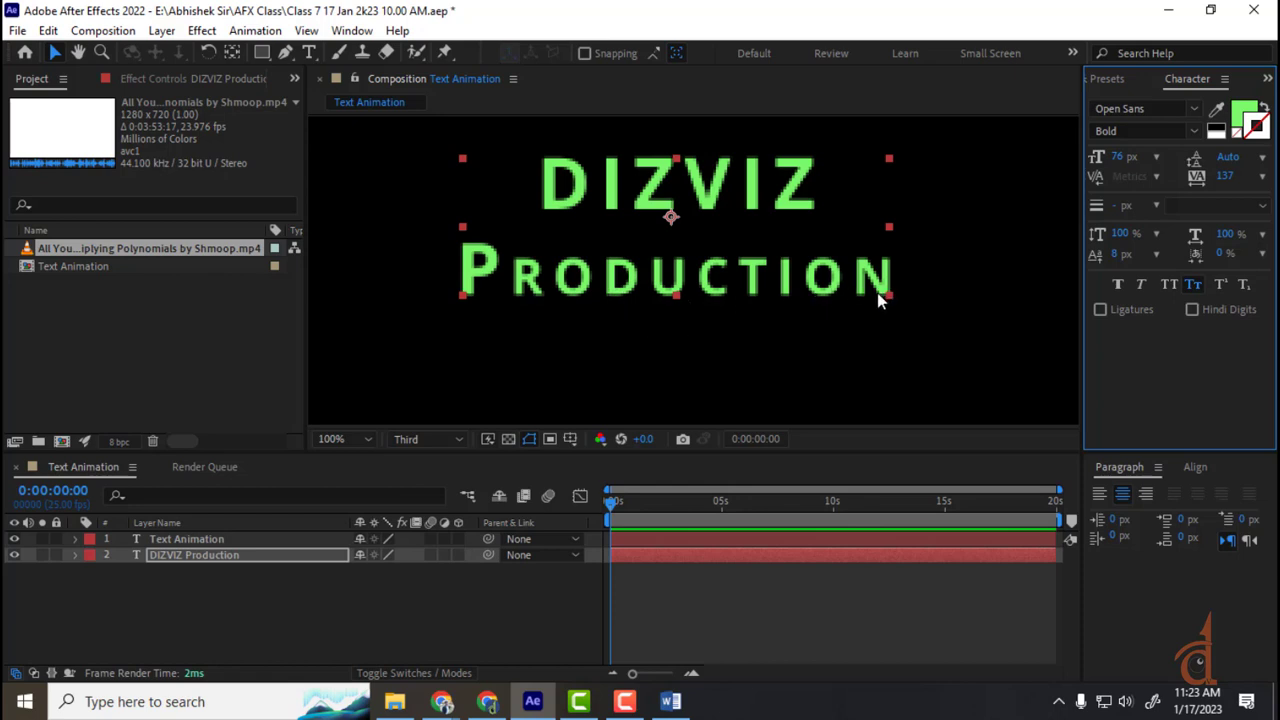
left_click(1194, 285)
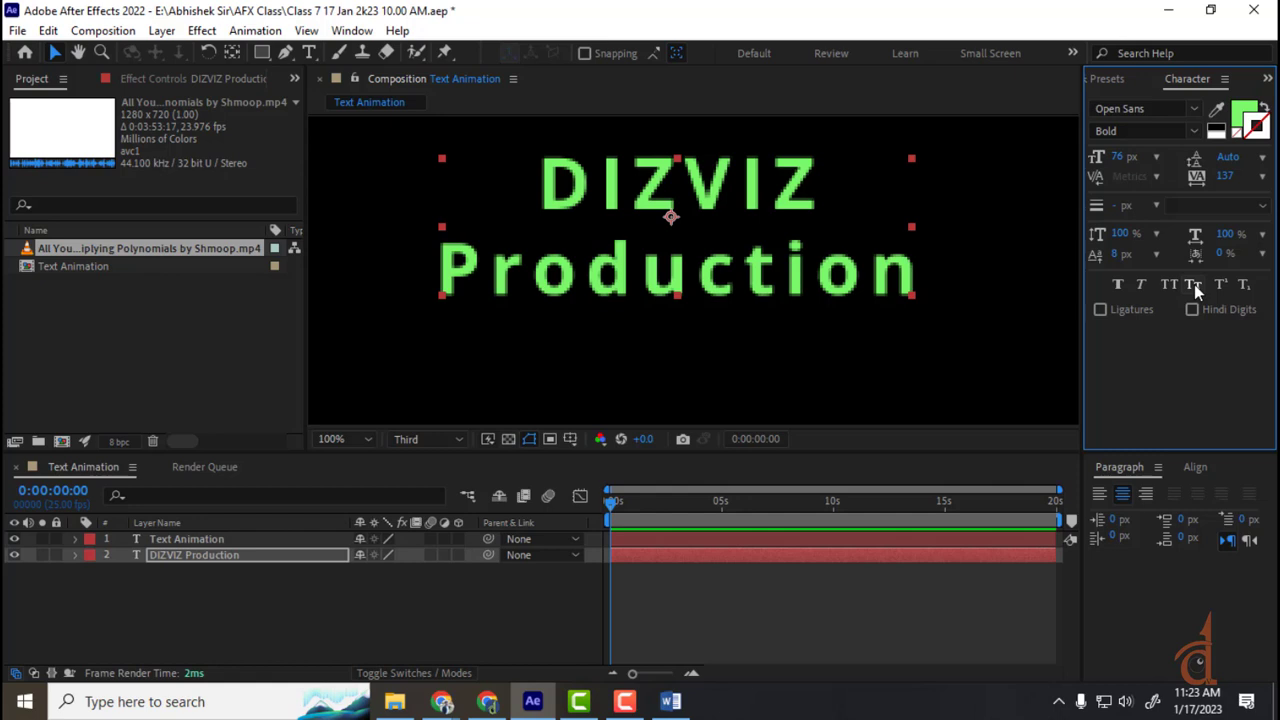
key("comma")
key("comma")
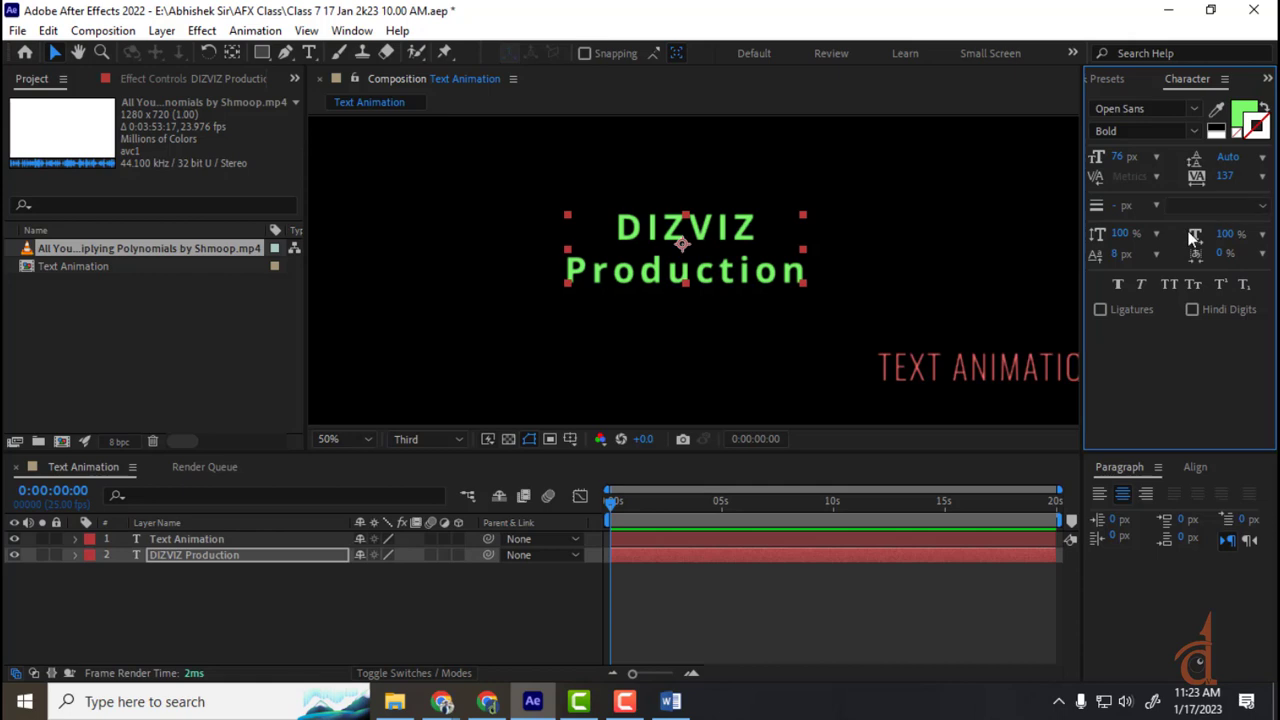
key("period")
key("period")
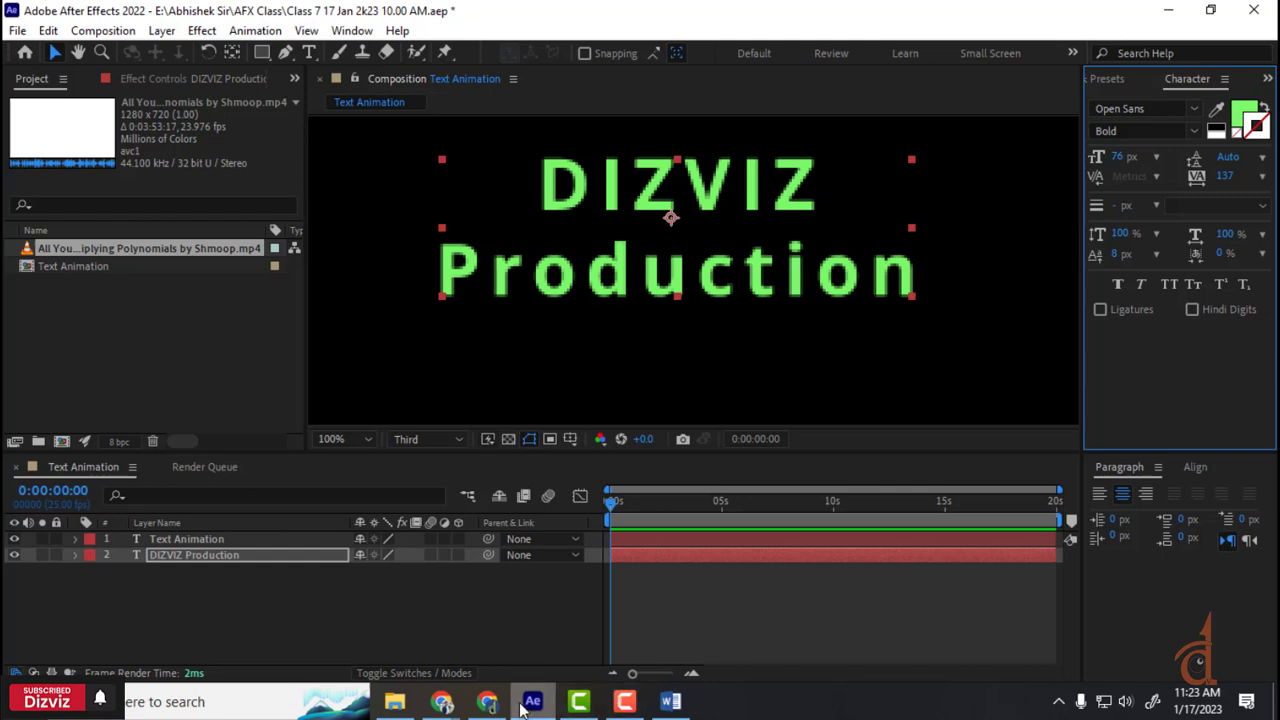
- Play the Multiplying Polynomials by Shmoop video from the Downloads folder in VLC and pause it at 00:54, where the 2x³ expression is shown
left_click(397, 702)
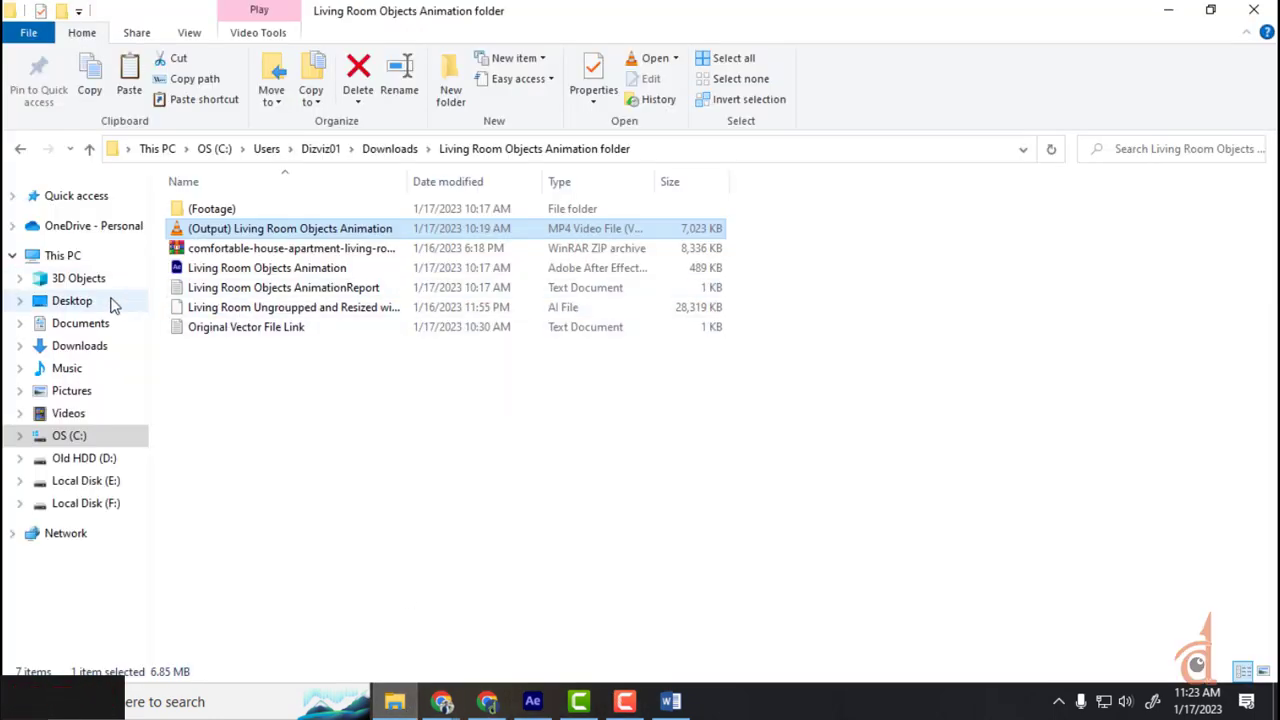
left_click(80, 346)
scroll(400, 400, "down", 8)
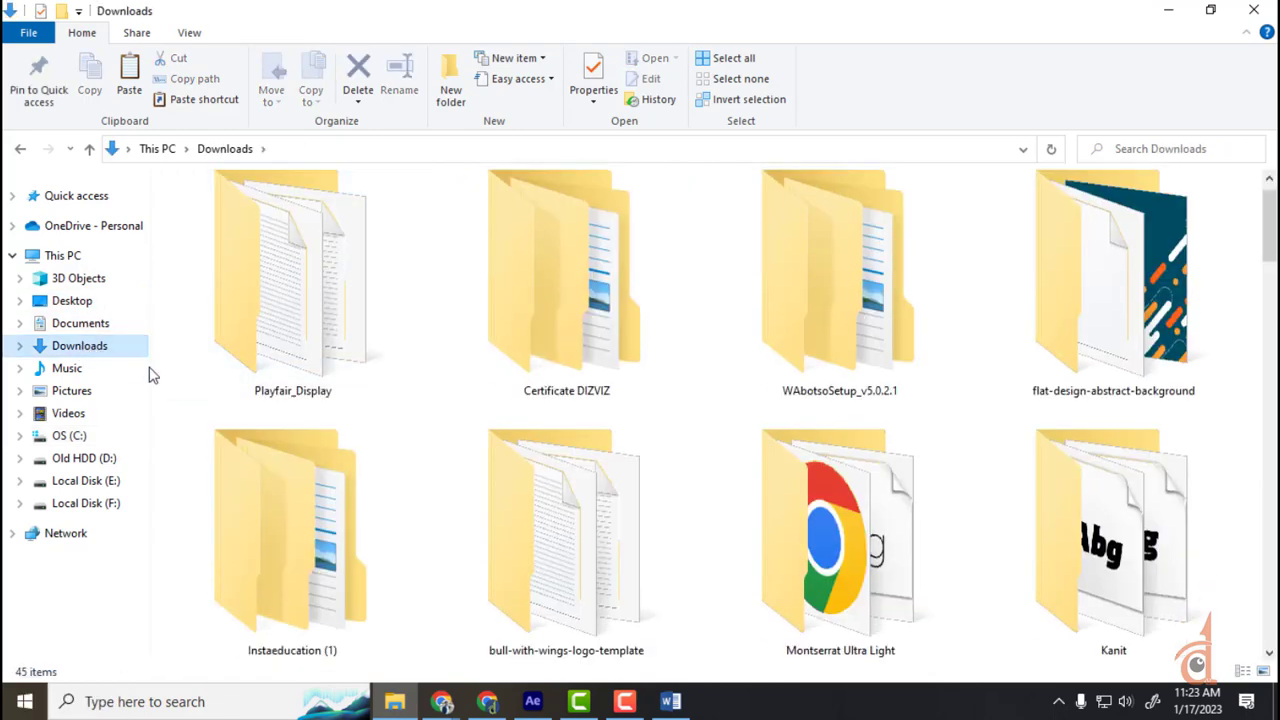
scroll(398, 409, "down", 5)
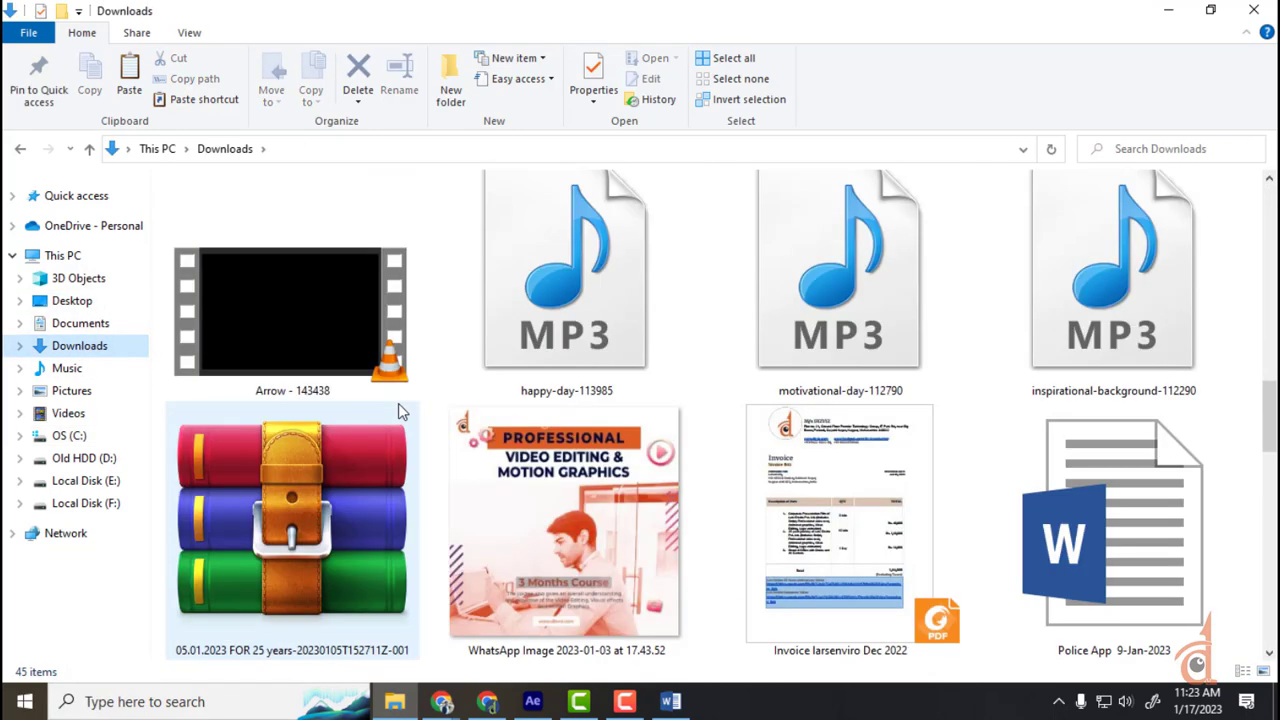
scroll(398, 405, "down", 3)
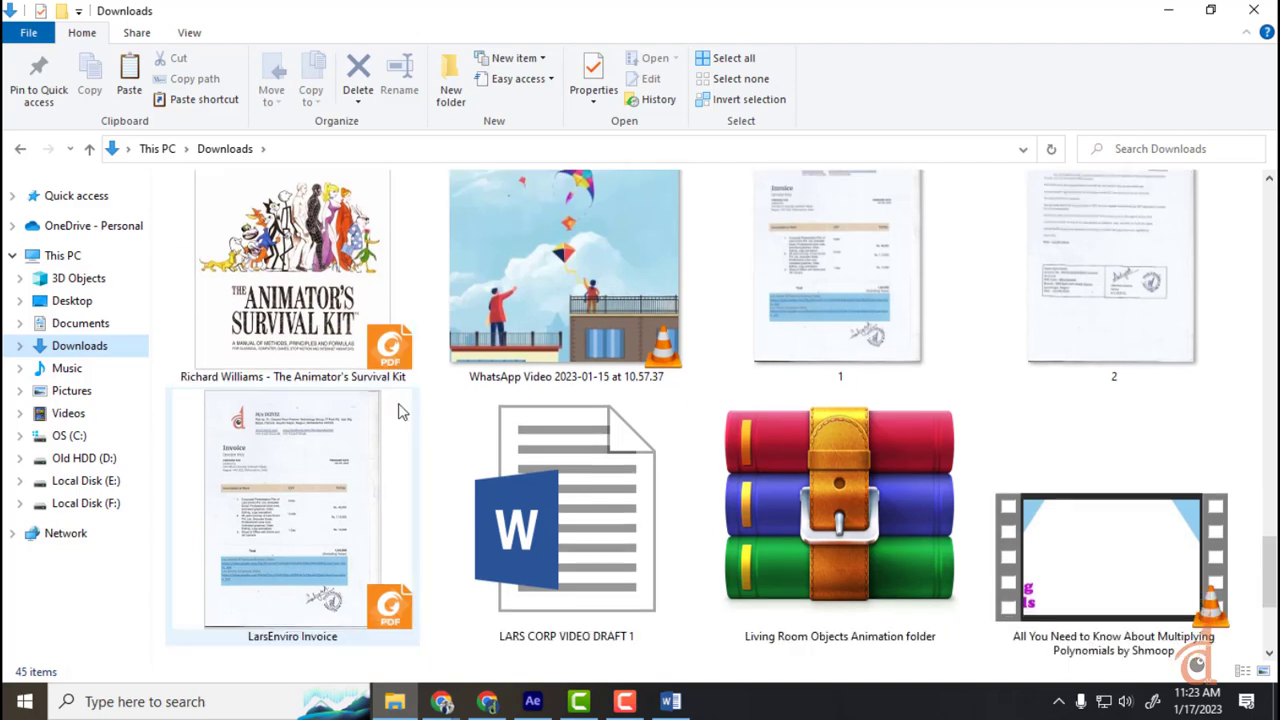
scroll(398, 411, "down", 2)
double_click(1160, 333)
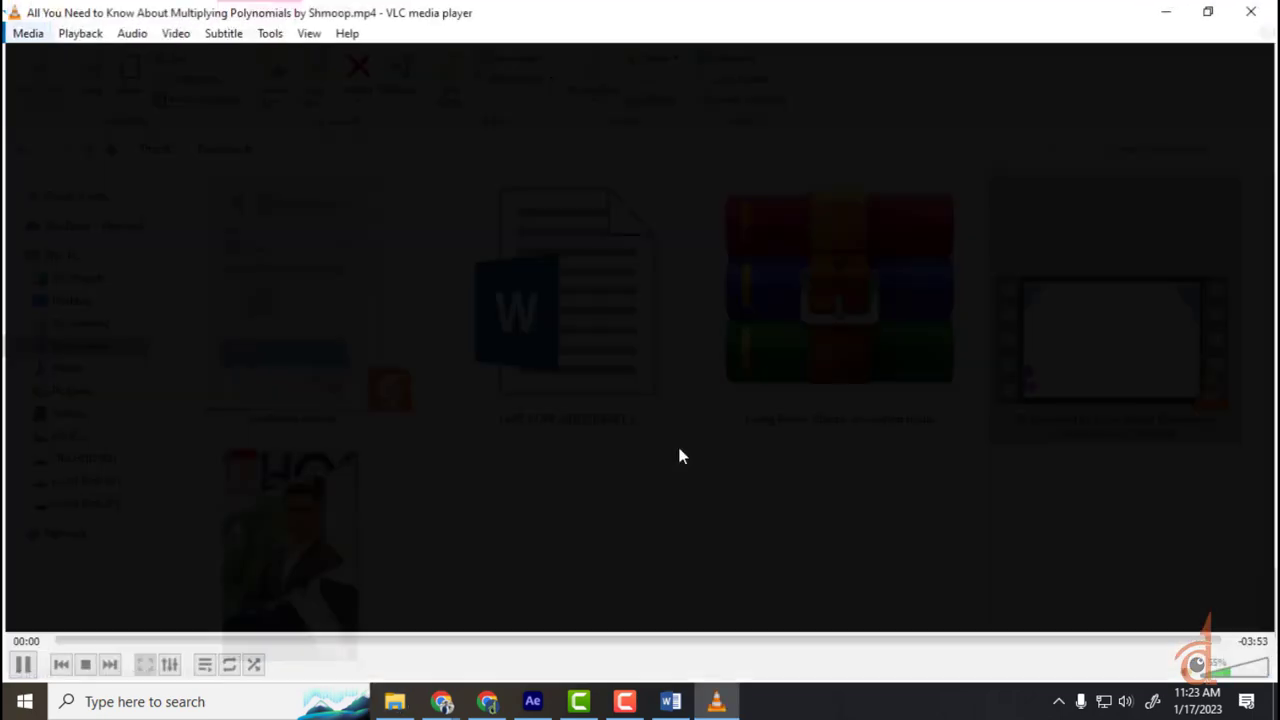
left_click_drag(121, 645, 305, 652)
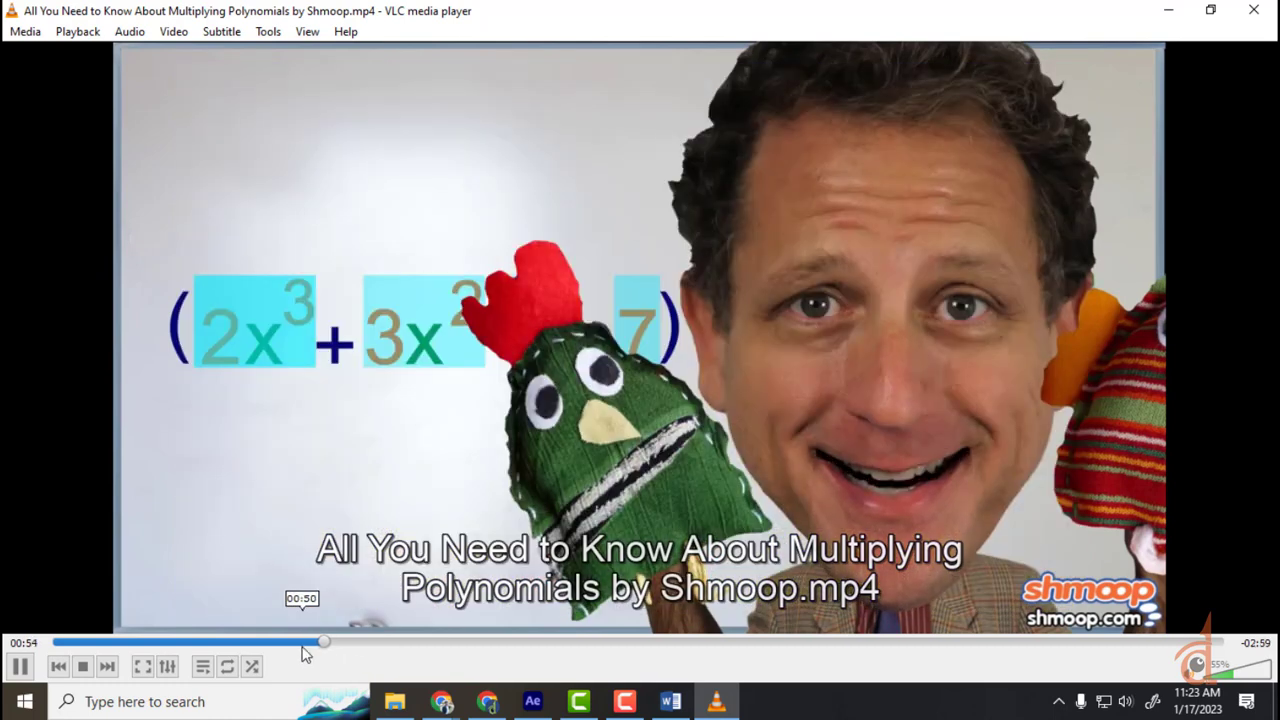
key("space")
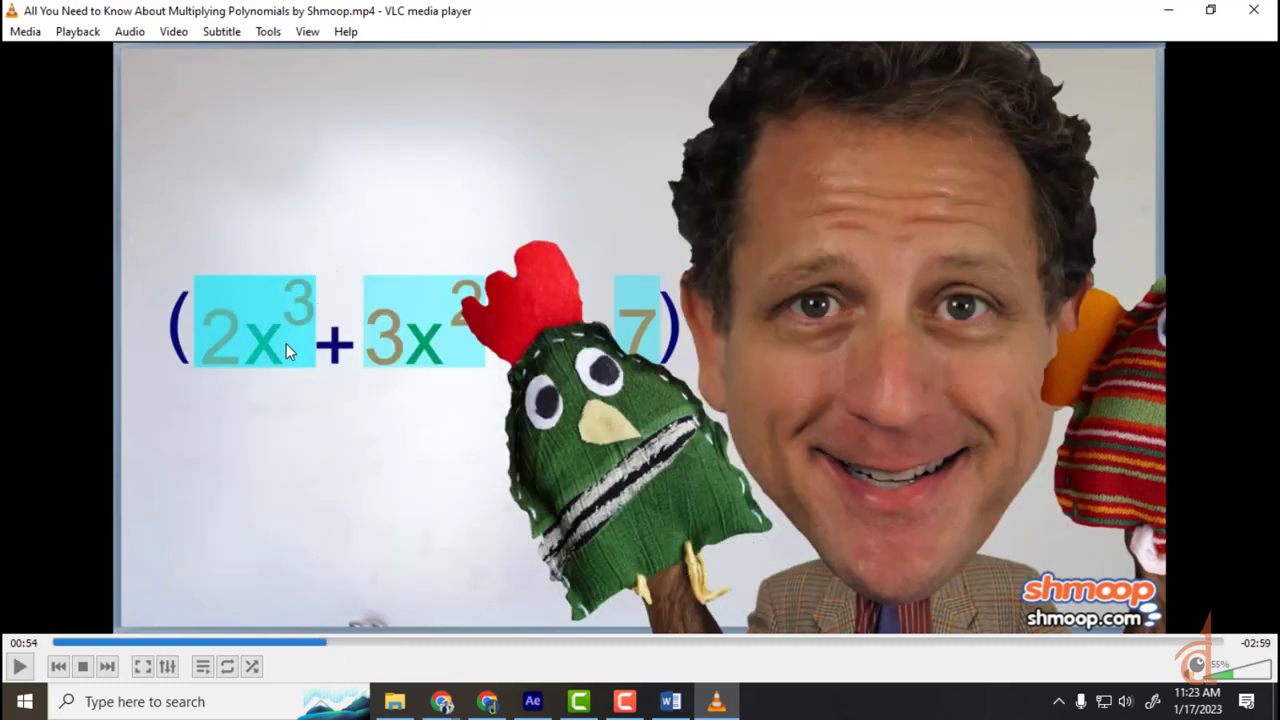
- Switch back to After Effects and replace the text of the DIZVIZ Production layer with "2x"
left_click(546, 710)
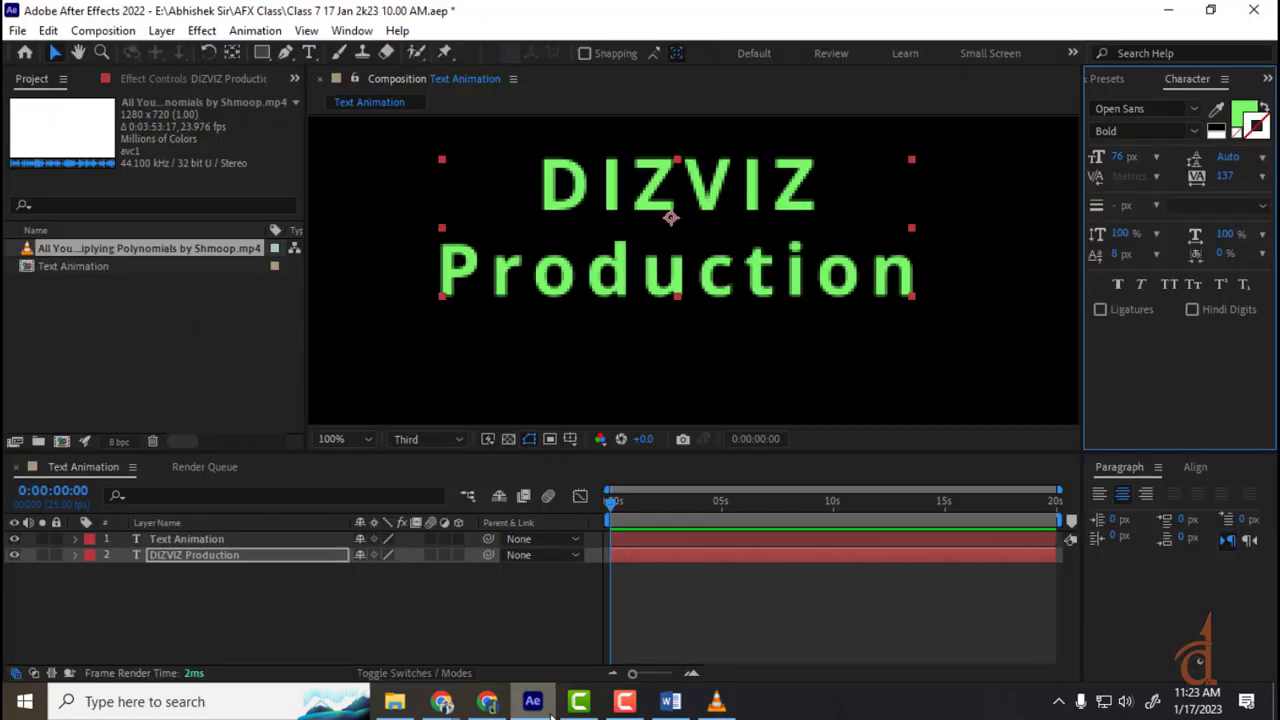
left_click(238, 608)
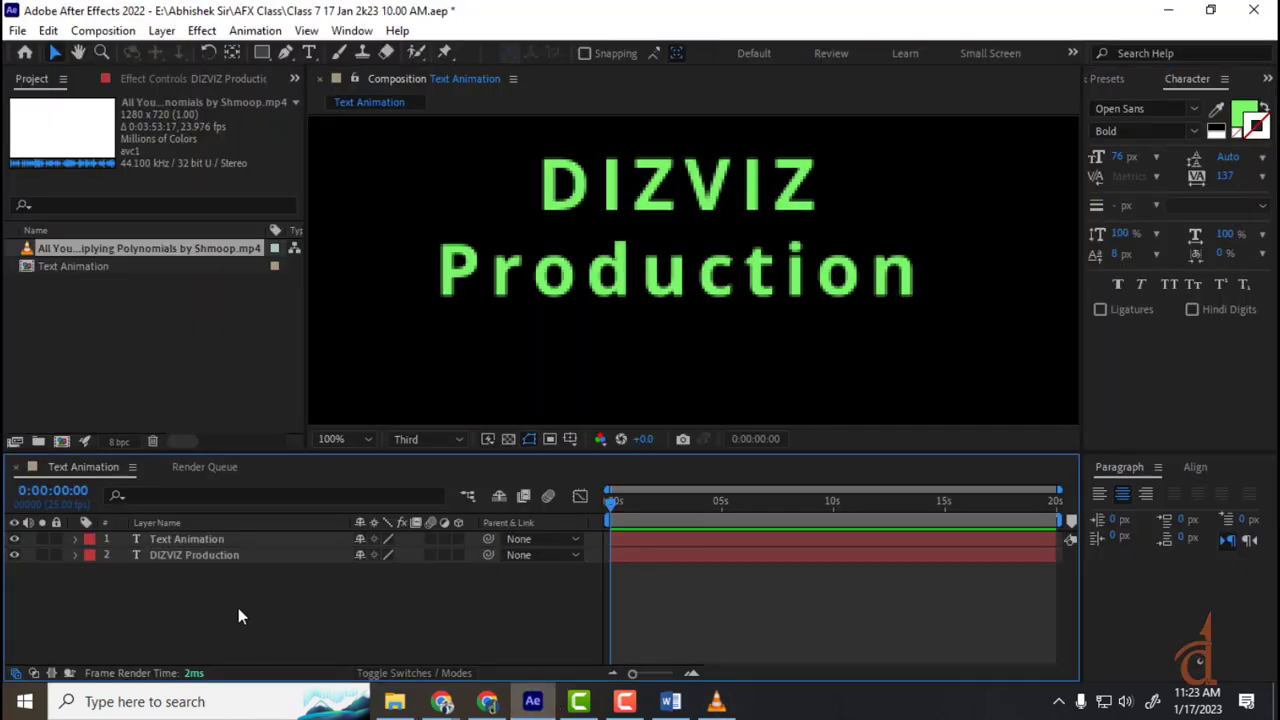
left_click(191, 555)
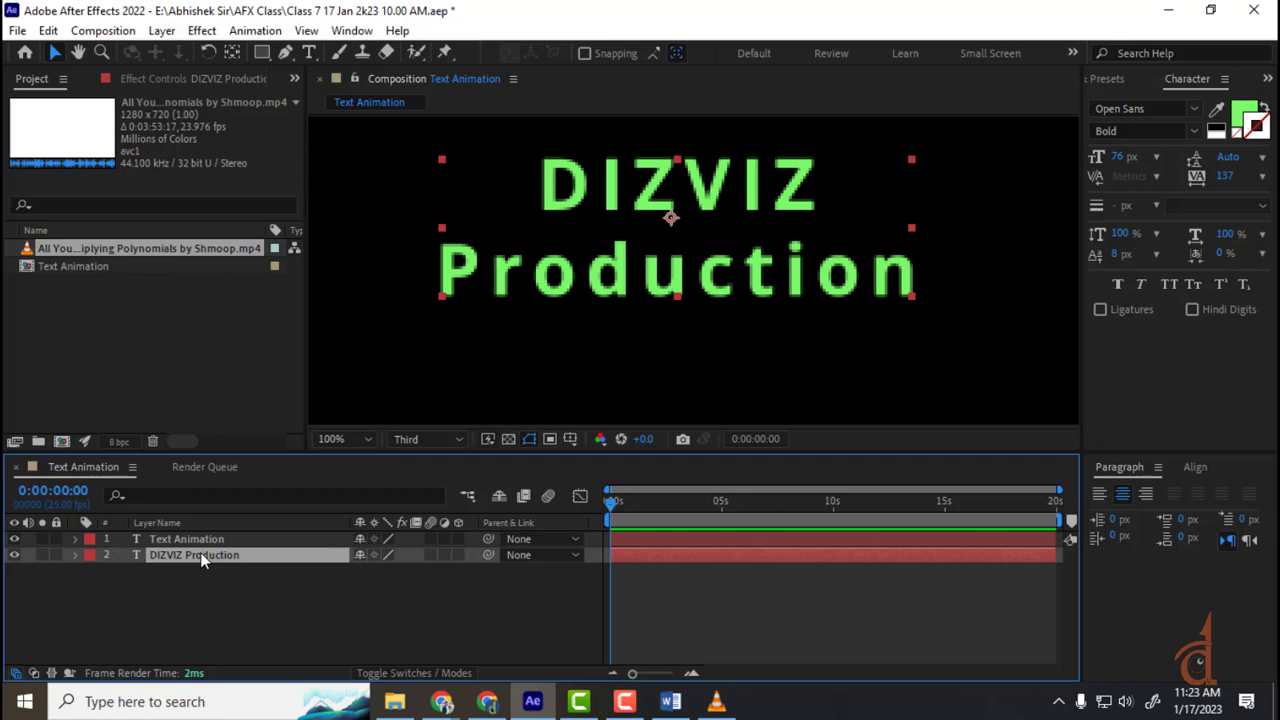
double_click(200, 555)
type("2")
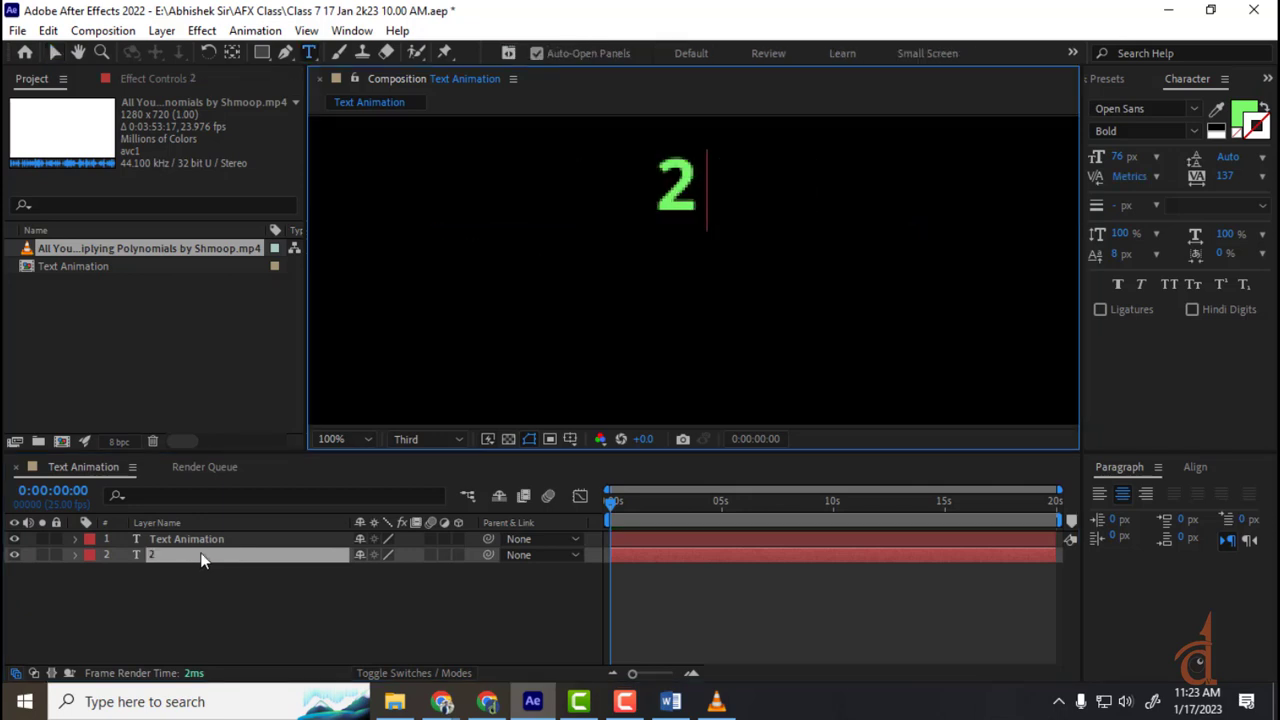
type("x")
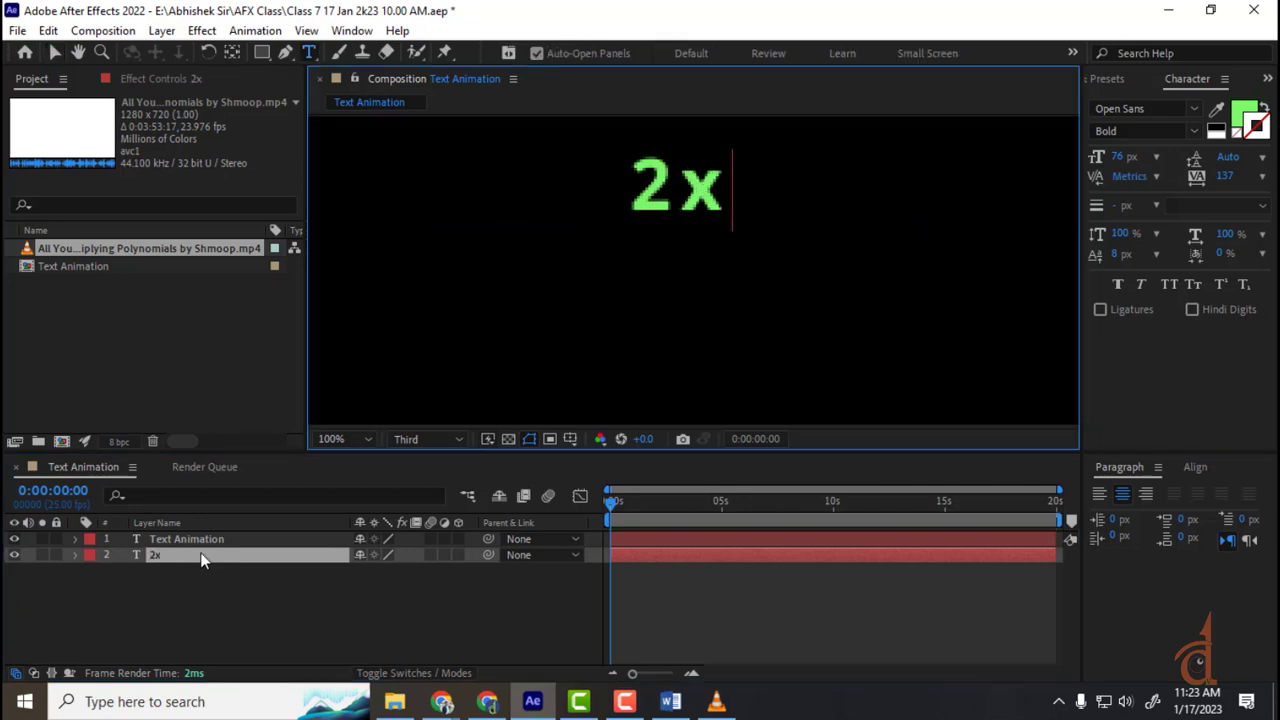
left_click(185, 613)
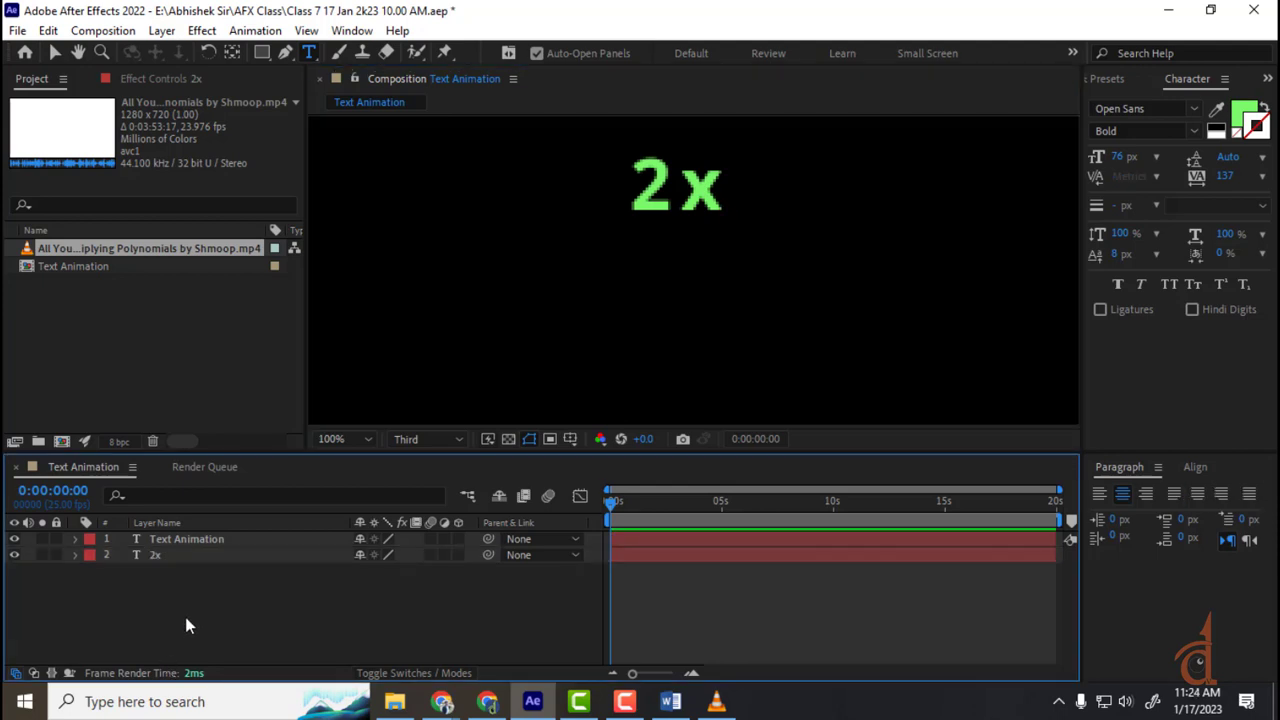
- Duplicate the 2x text layer and change the copy's text to "3"
left_click(158, 558)
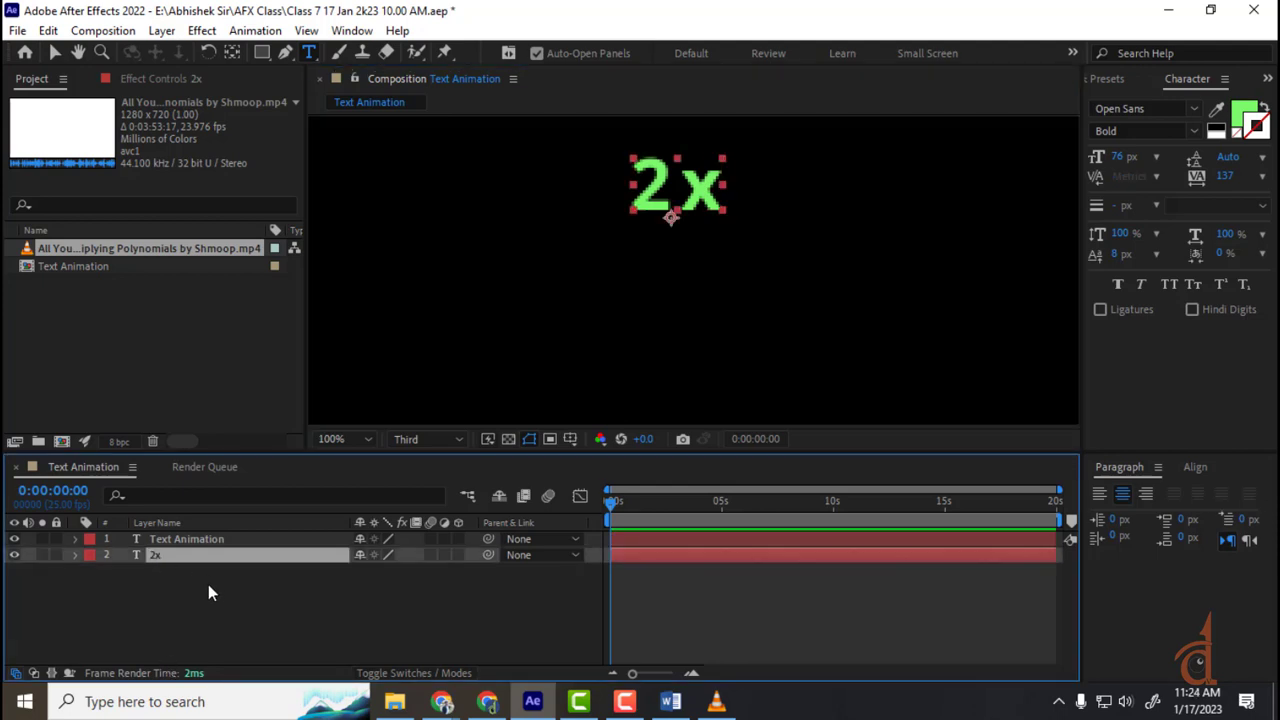
key("ctrl+d")
double_click(165, 556)
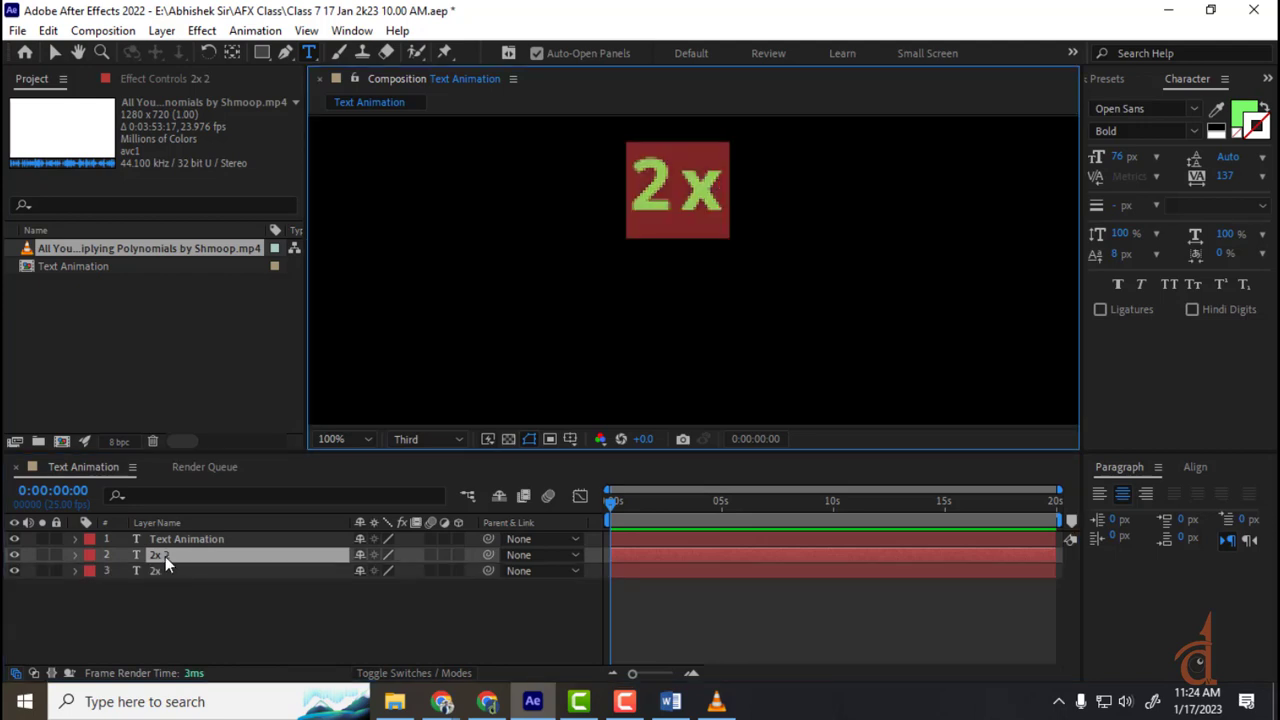
type("3")
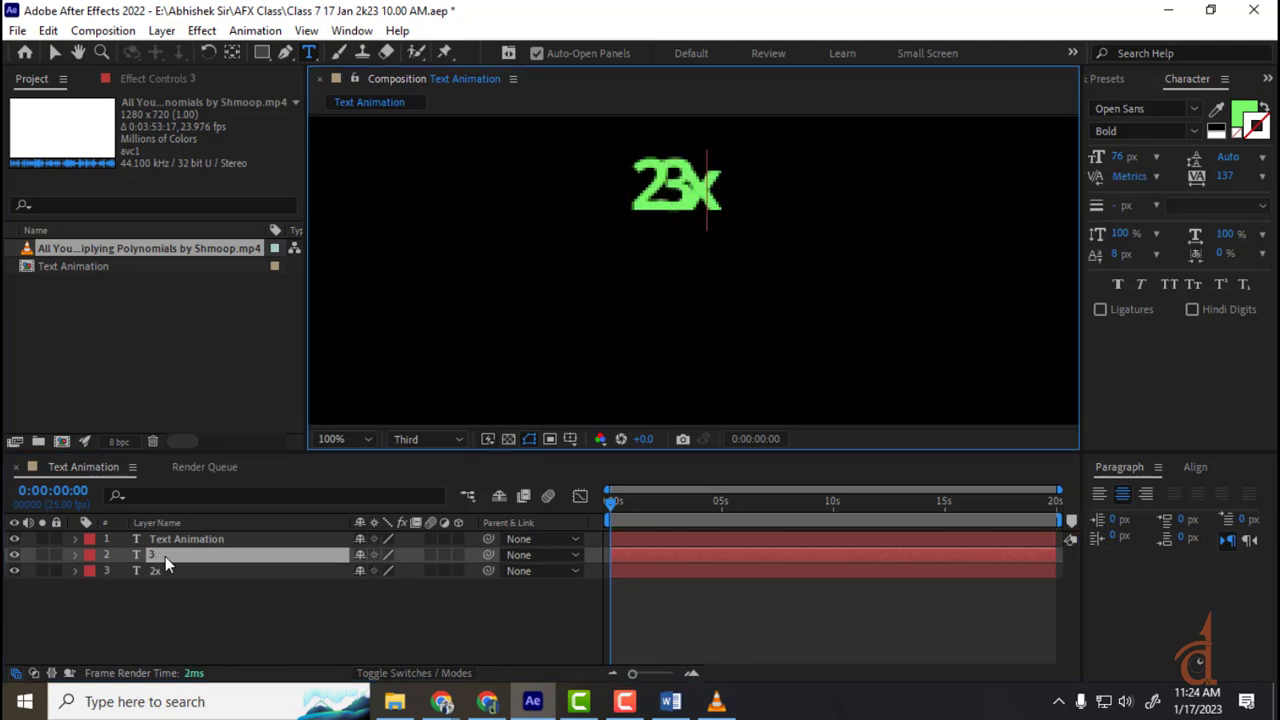
- Move the 3 layer to the upper right of the x as an exponent and set its font size to 56 px
left_click(55, 52)
left_click_drag(677, 197, 746, 152)
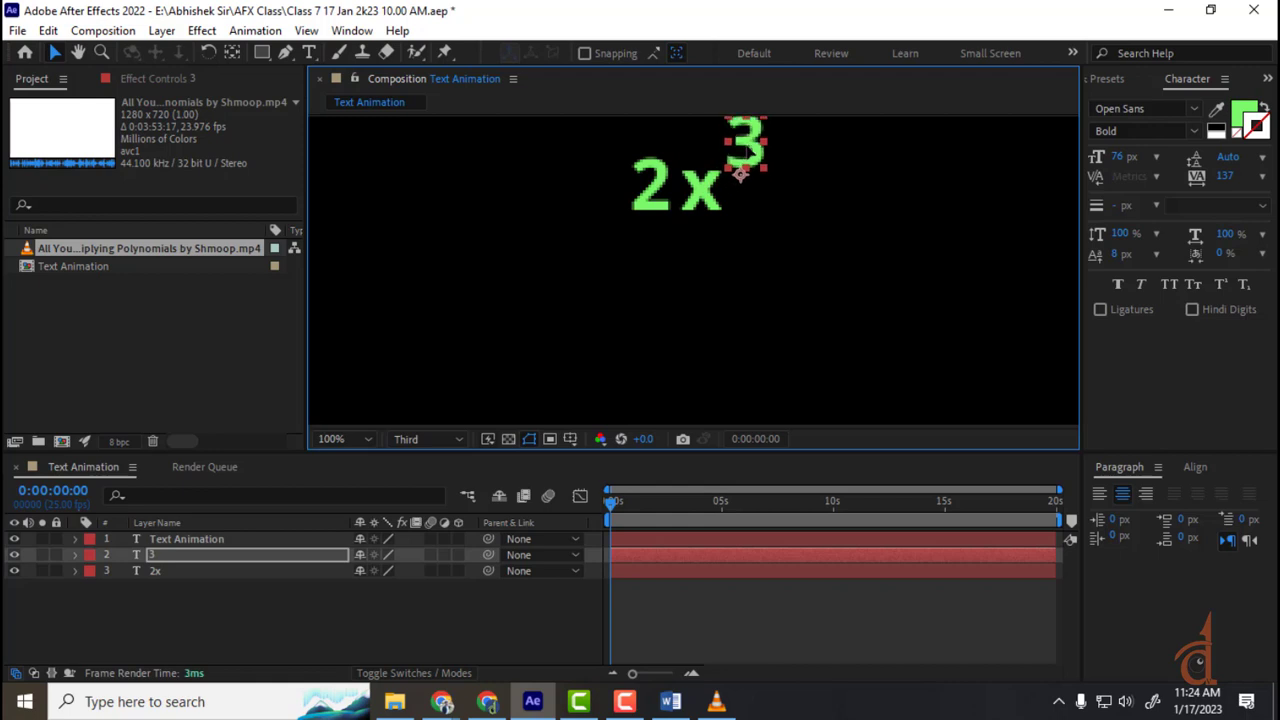
left_click_drag(756, 210, 752, 262)
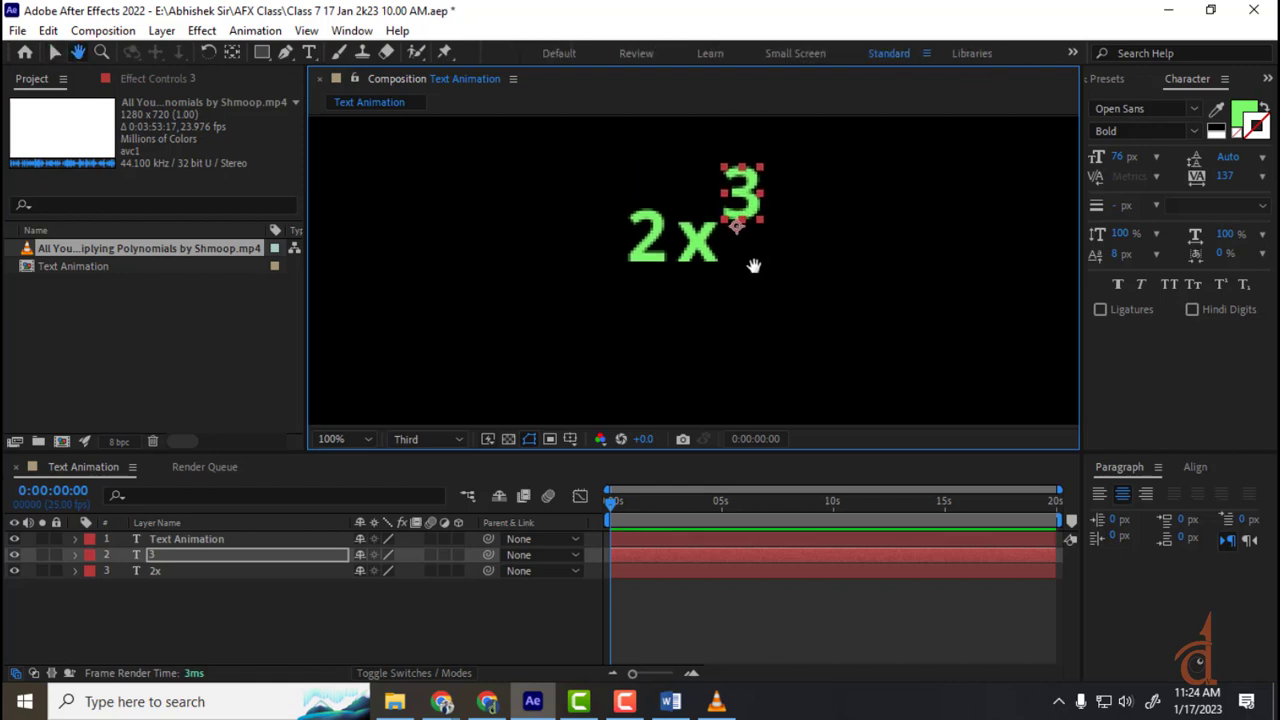
left_click_drag(1124, 158, 1102, 165)
- Delete the separate text layer that holds the exponent 3
left_click(359, 623)
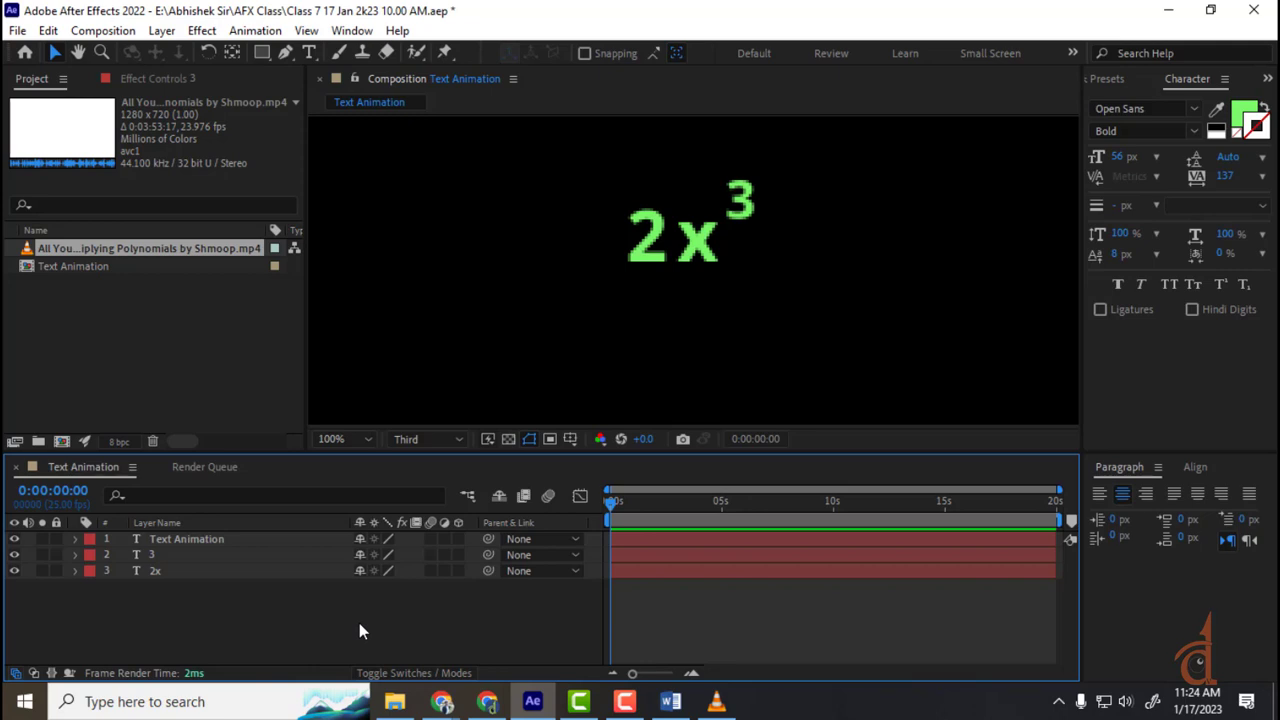
left_click(752, 198)
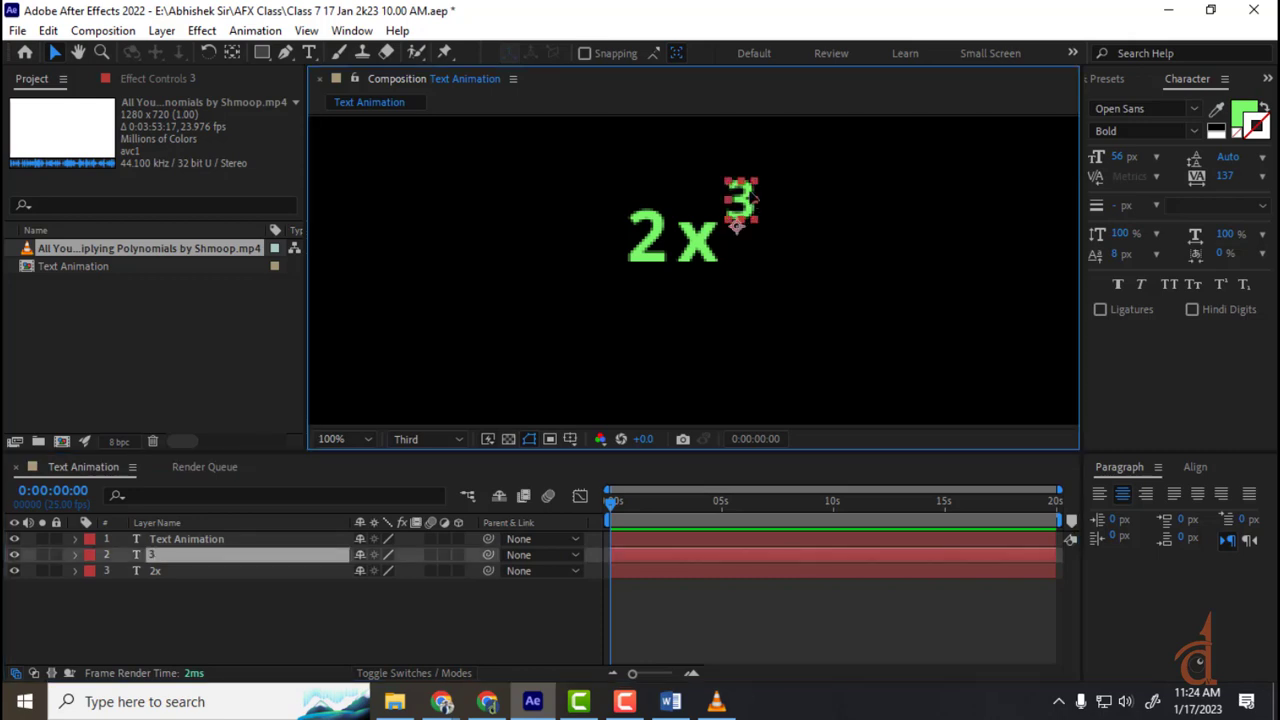
key("Delete")
- Append 3 to the 2x text and format only that digit as superscript
left_click(710, 230)
double_click(713, 241)
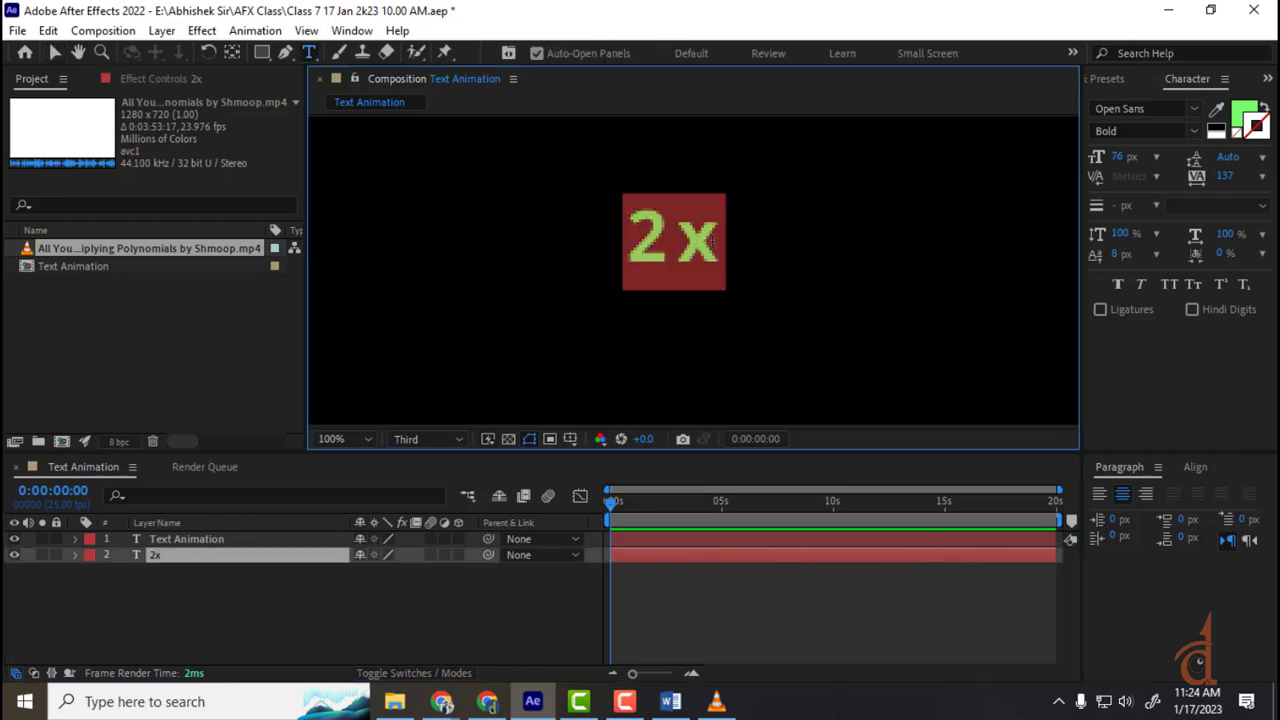
left_click(732, 242)
type("3")
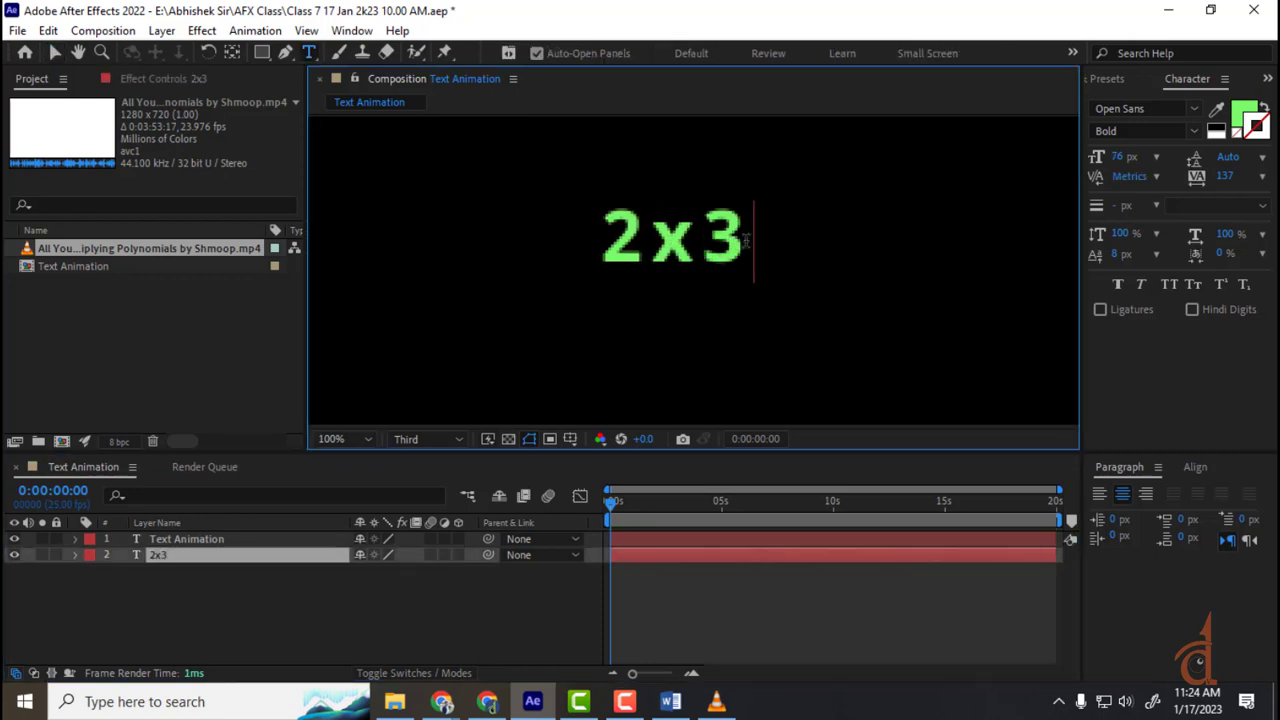
left_click_drag(754, 240, 712, 249)
left_click(1222, 284)
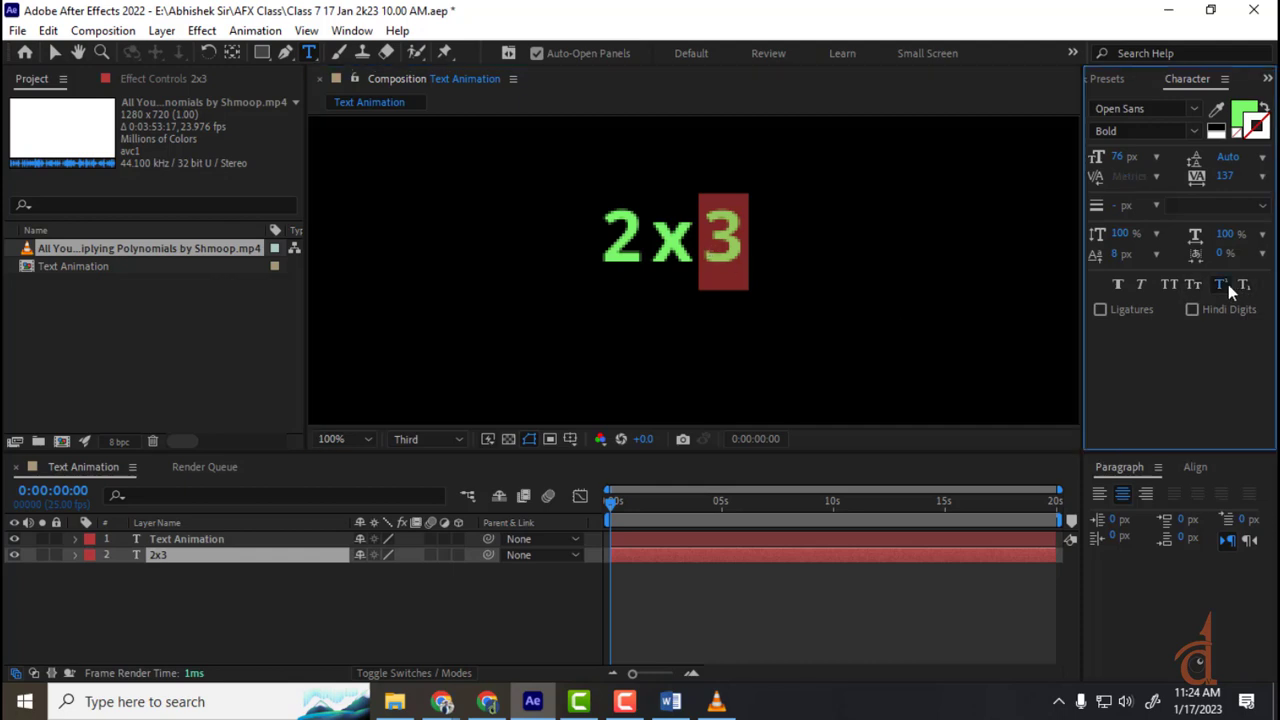
left_click(55, 52)
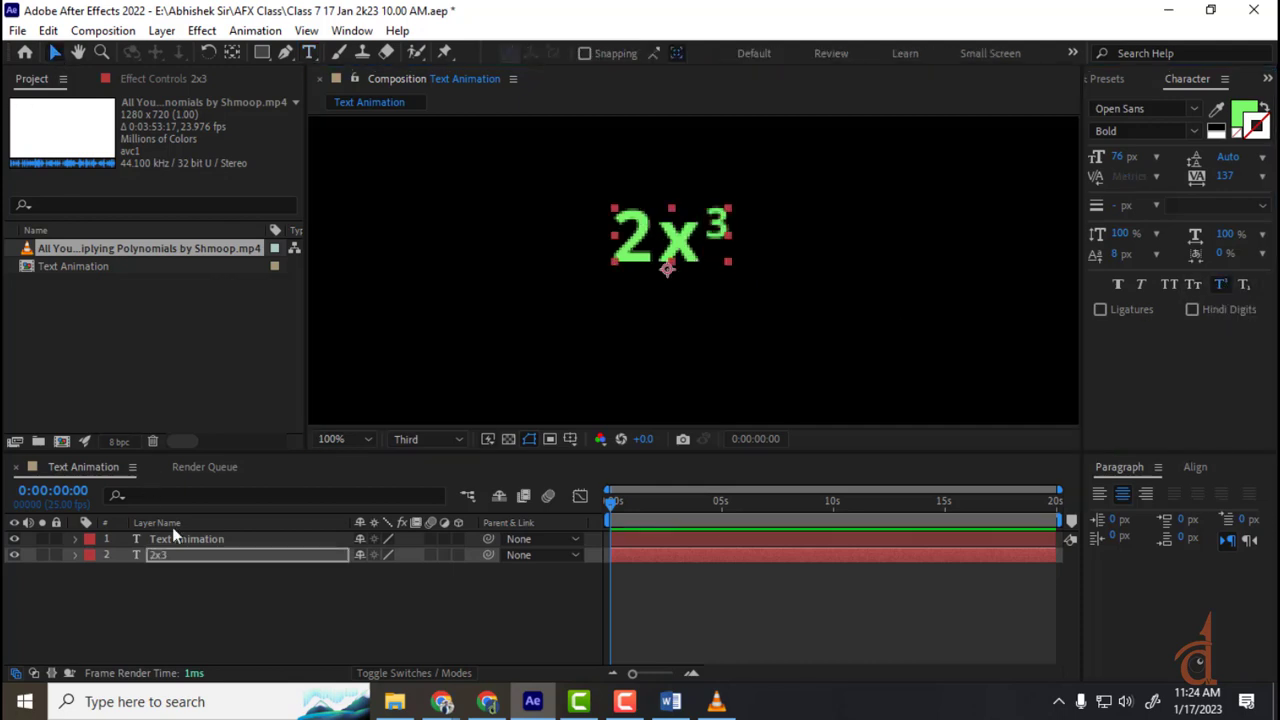
left_click(270, 605)
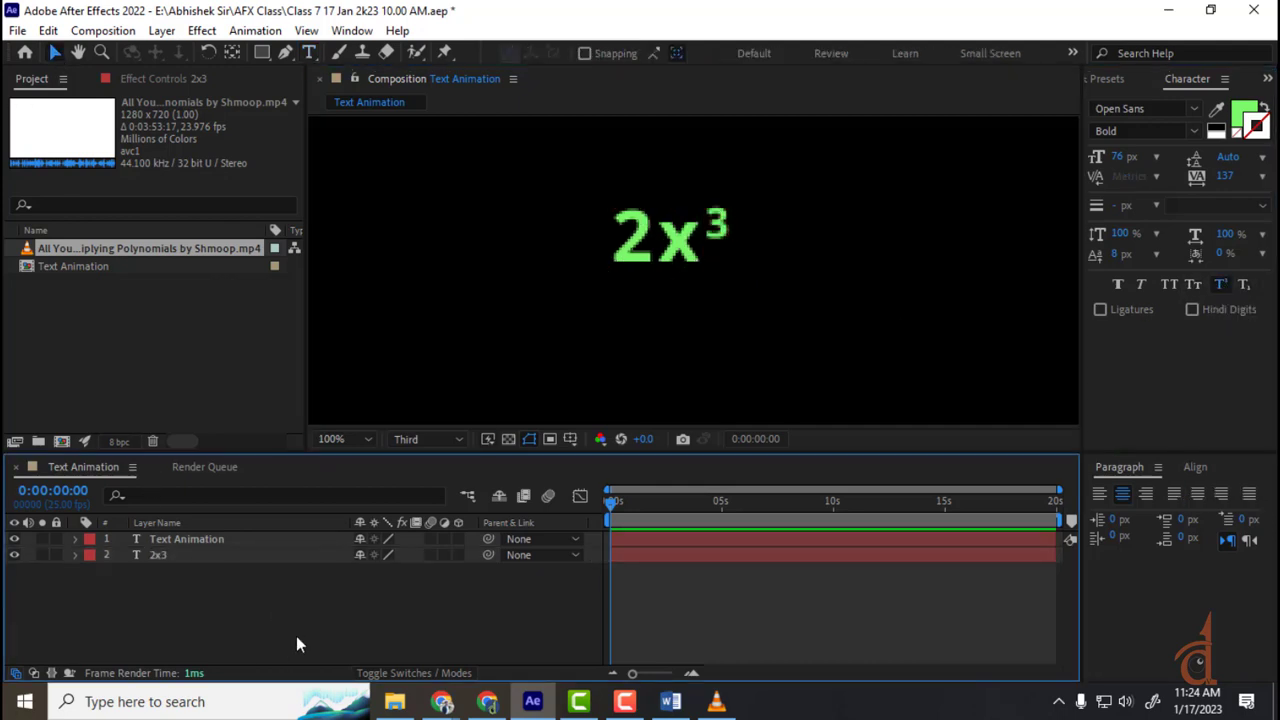
- Switch the exponent 3 in the 2x3 text to subscript and return it to superscript
double_click(683, 255)
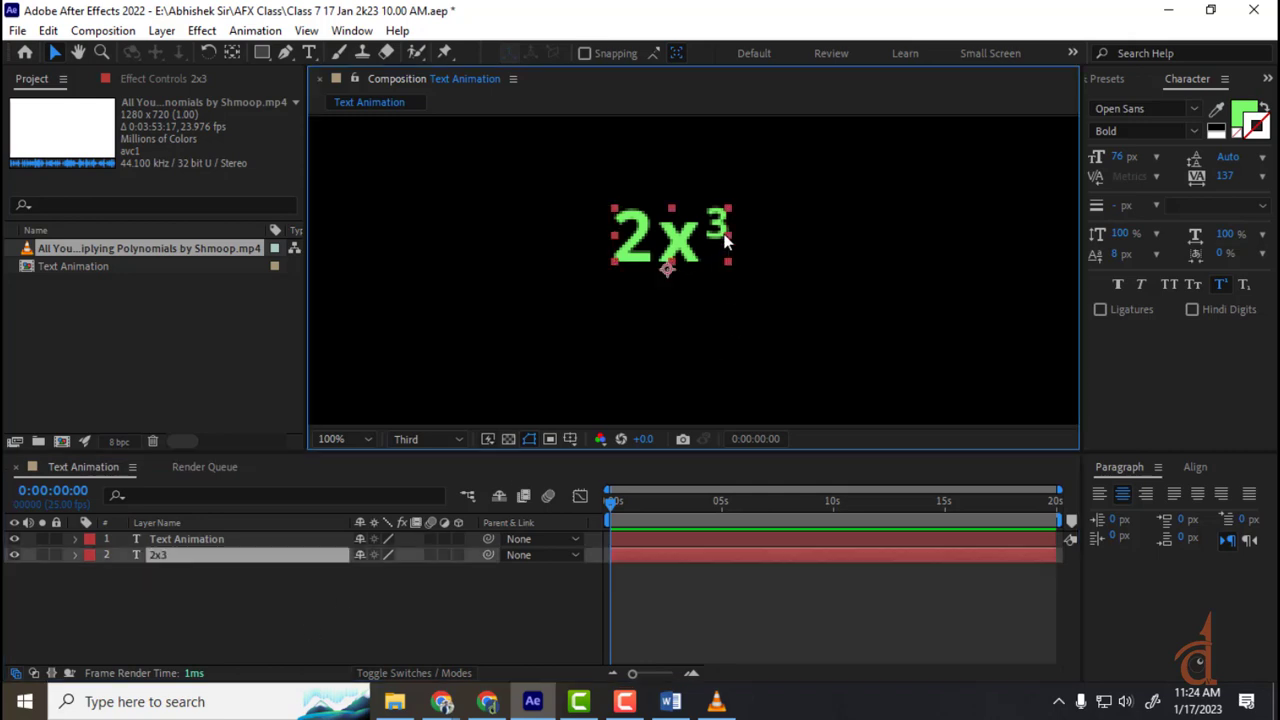
left_click(728, 215)
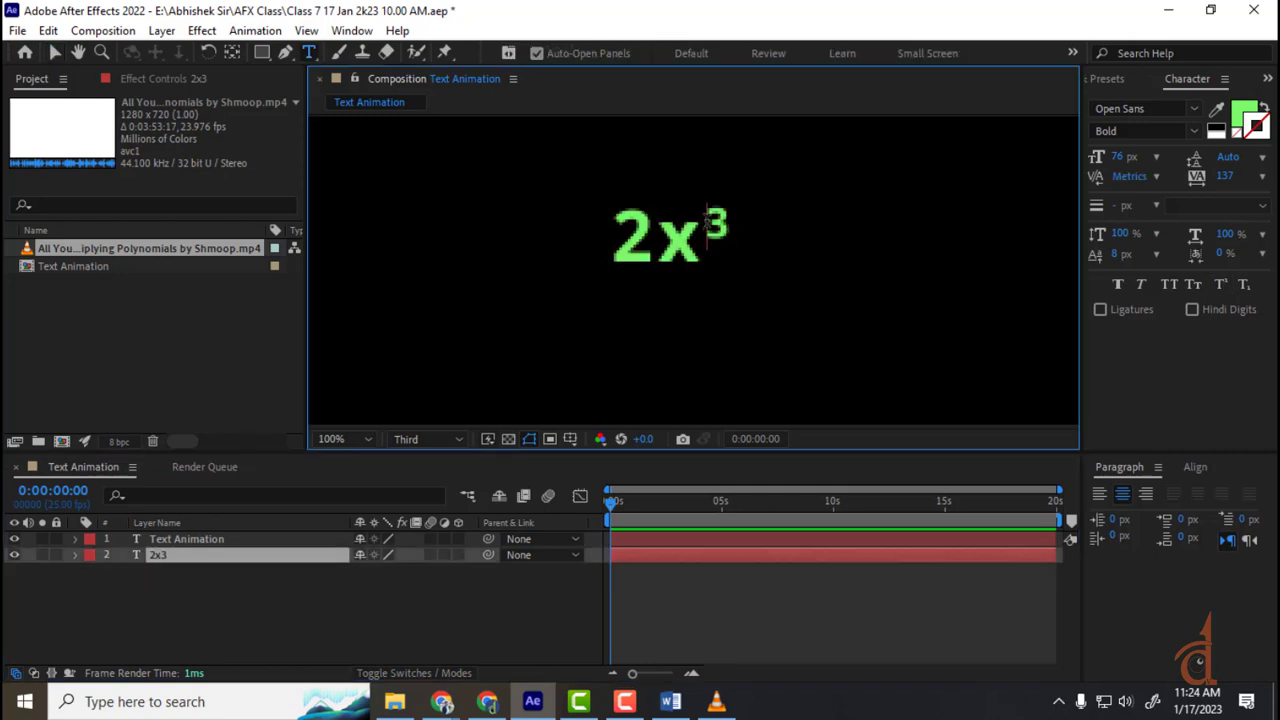
left_click_drag(728, 215, 703, 216)
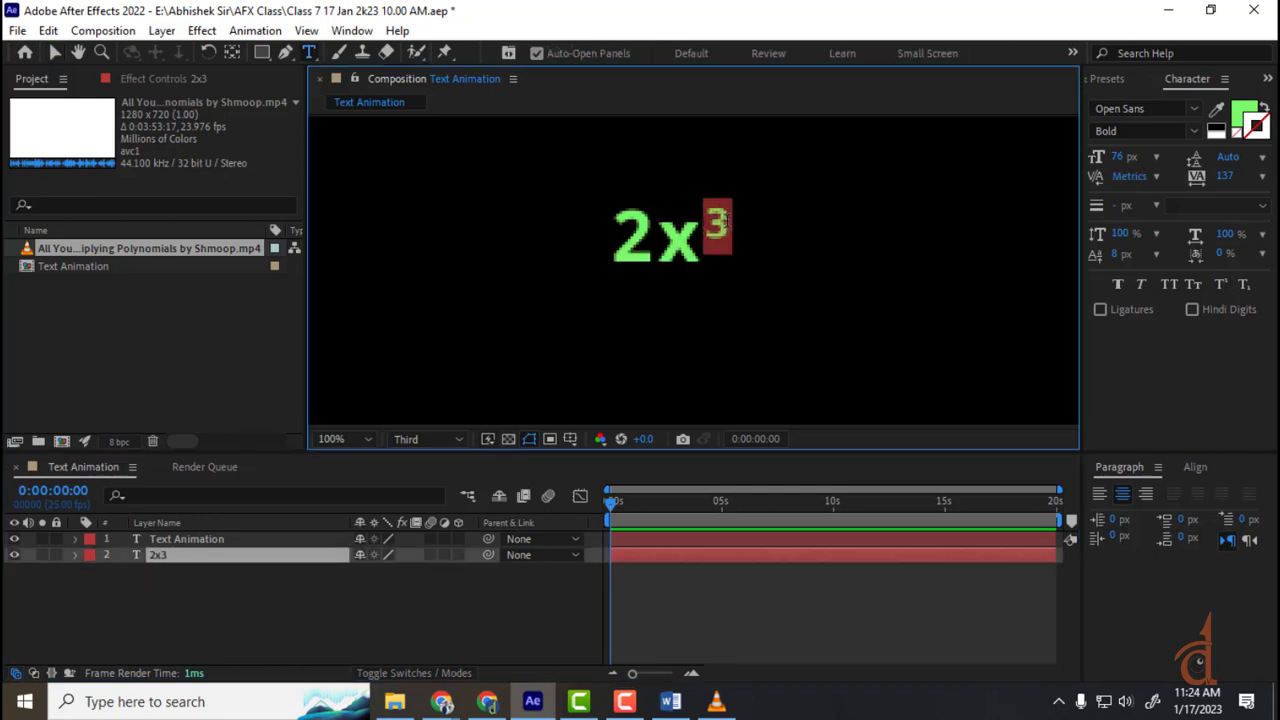
left_click(1244, 285)
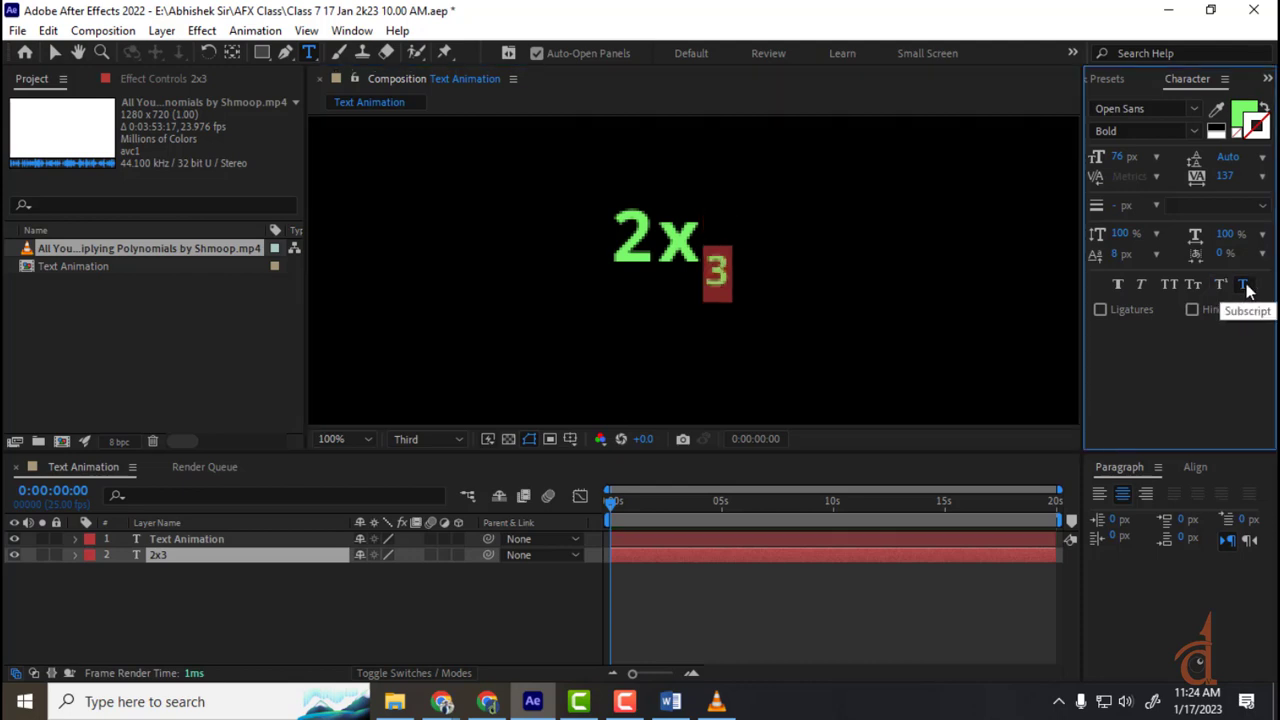
left_click(1222, 285)
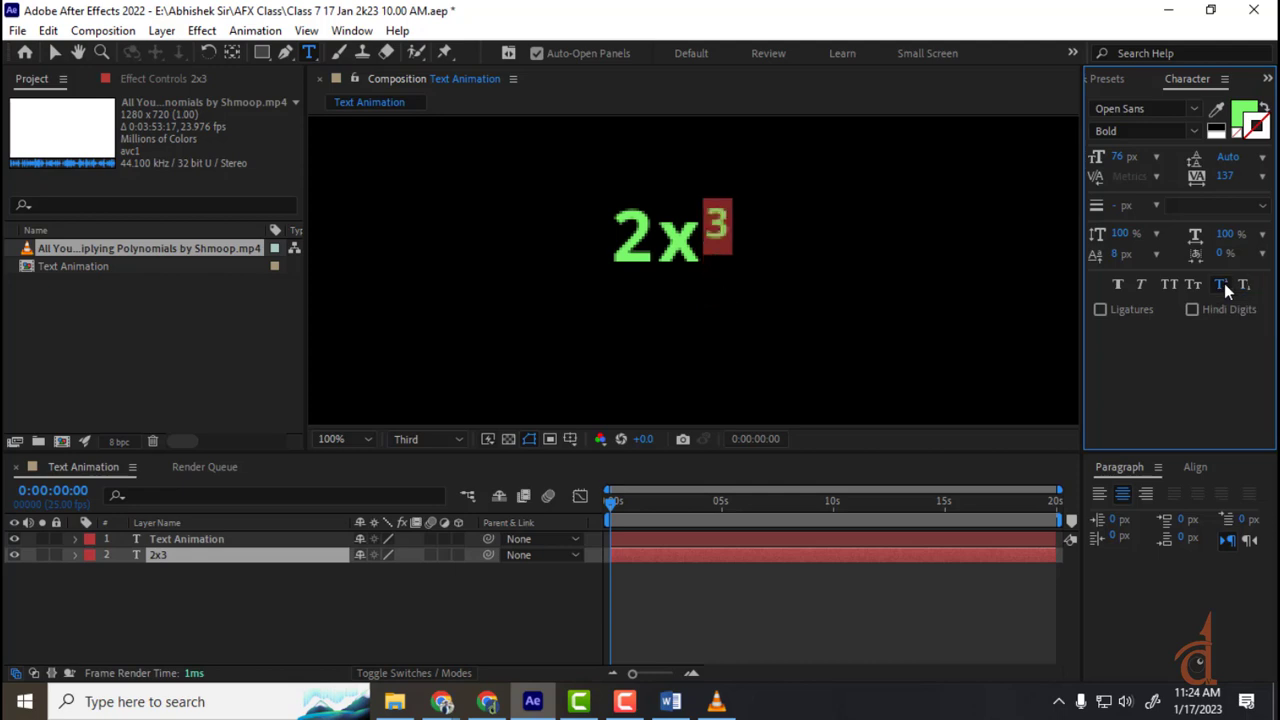
- Try replacing the x in the 2x3 text with a capital X, and undo the replacement
left_click(700, 238)
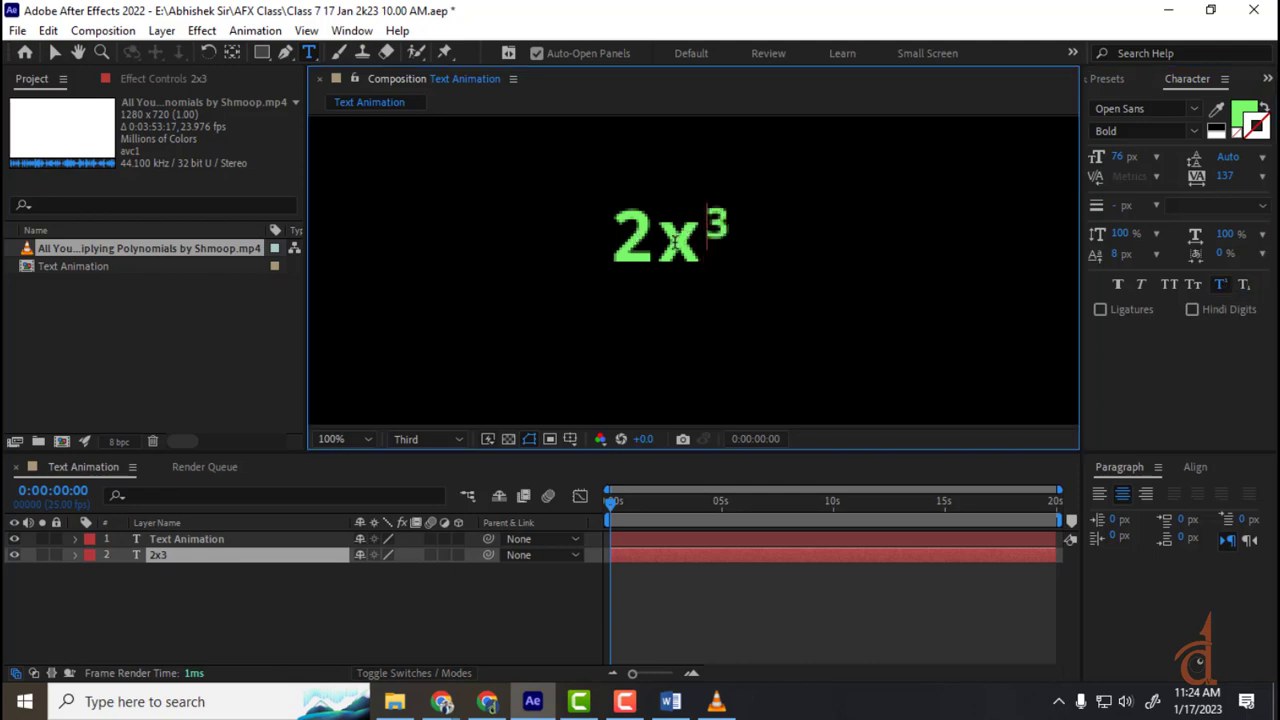
left_click_drag(702, 238, 670, 243)
type("X")
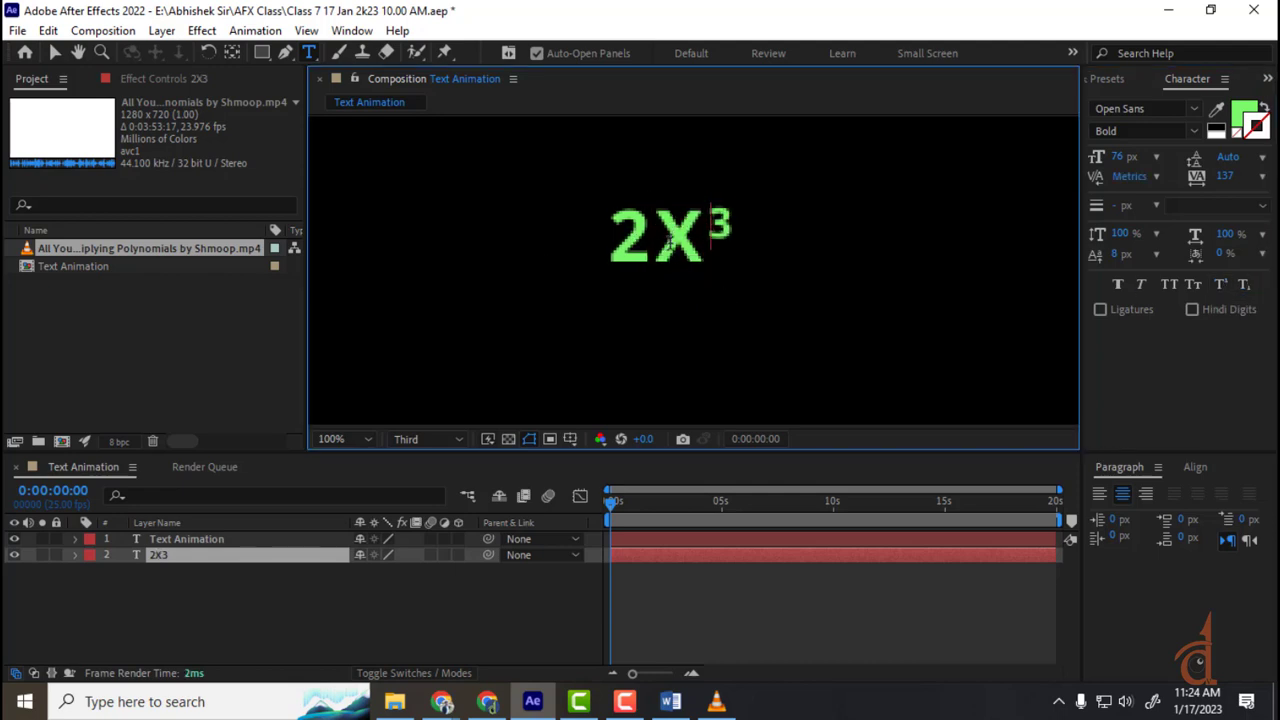
left_click(56, 51)
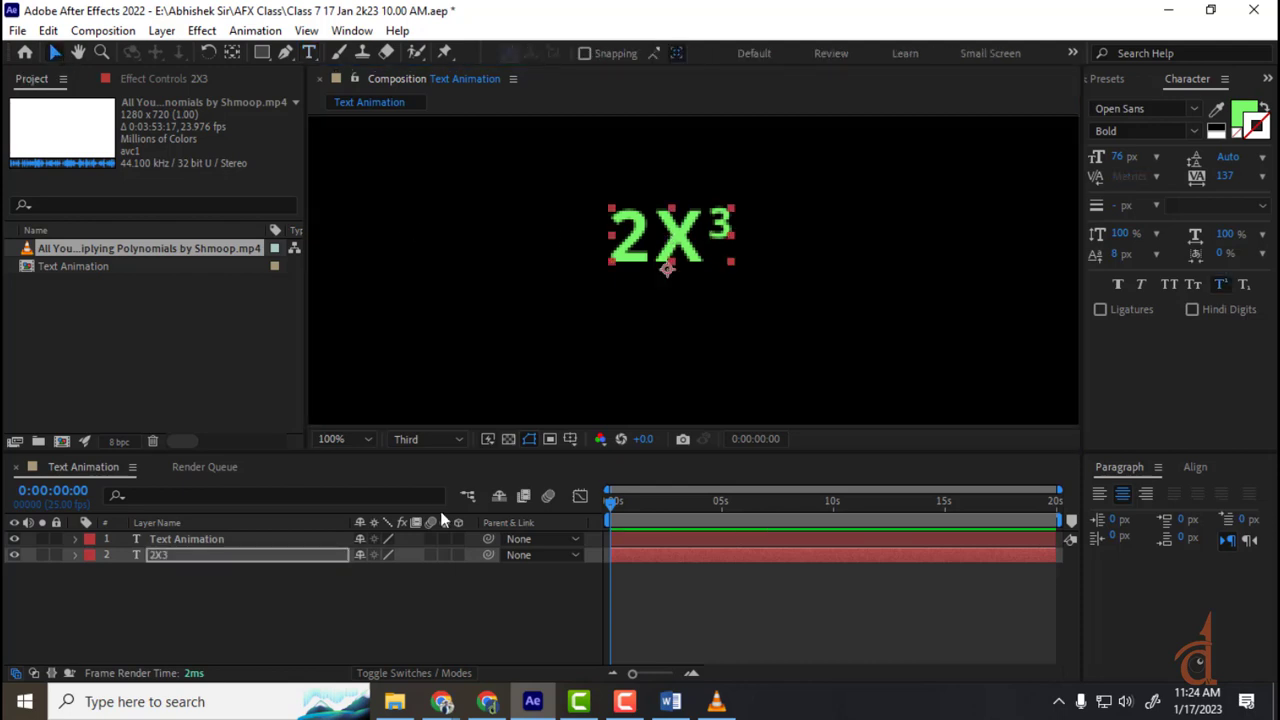
left_click(471, 594)
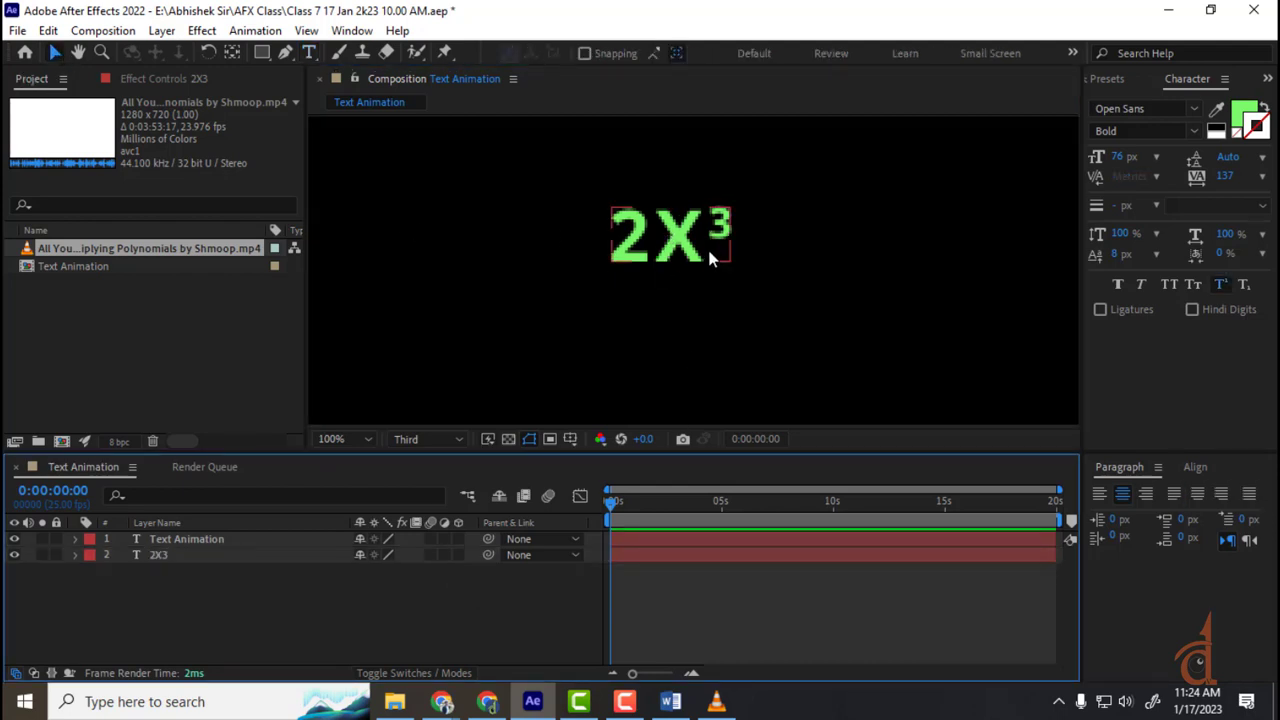
key("ctrl+z")
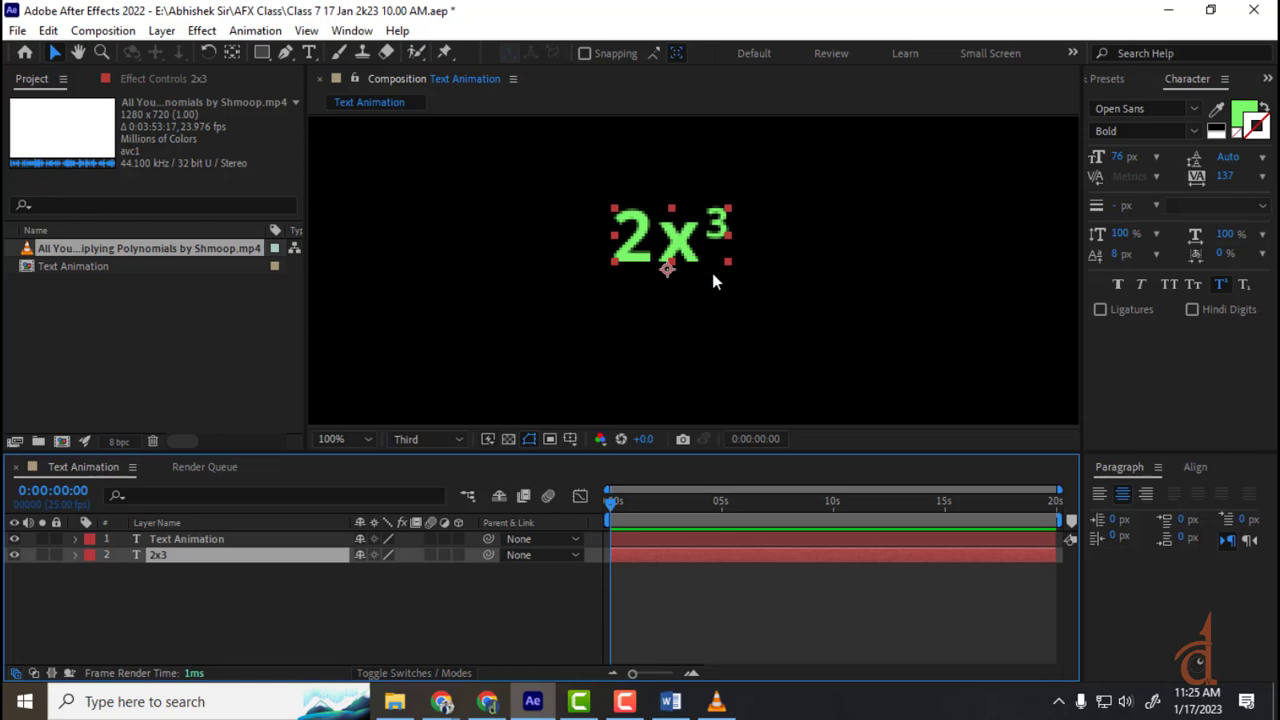
- Try moving the 2x3 text layer toward the left side of the frame, and undo the move
left_click_drag(663, 263, 493, 264)
key("ctrl+z")
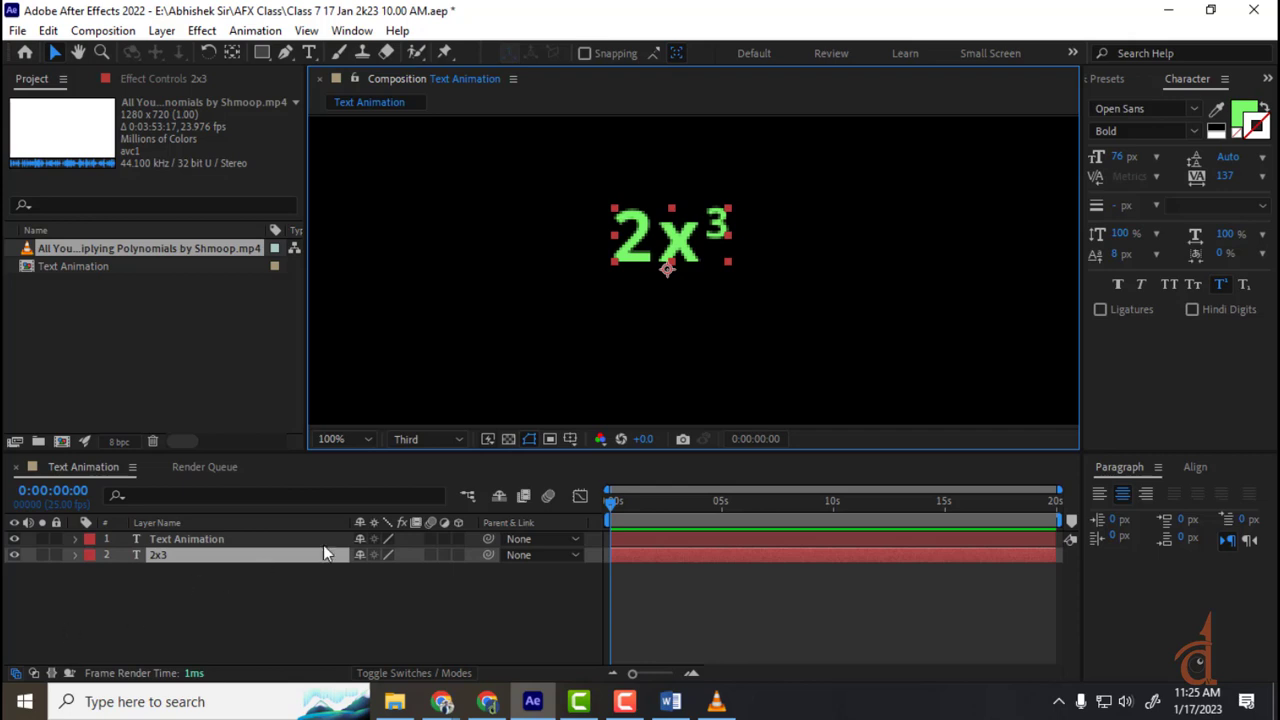
- Try deleting the exponent 3 and the x from the text, and undo the deletions
double_click(702, 226)
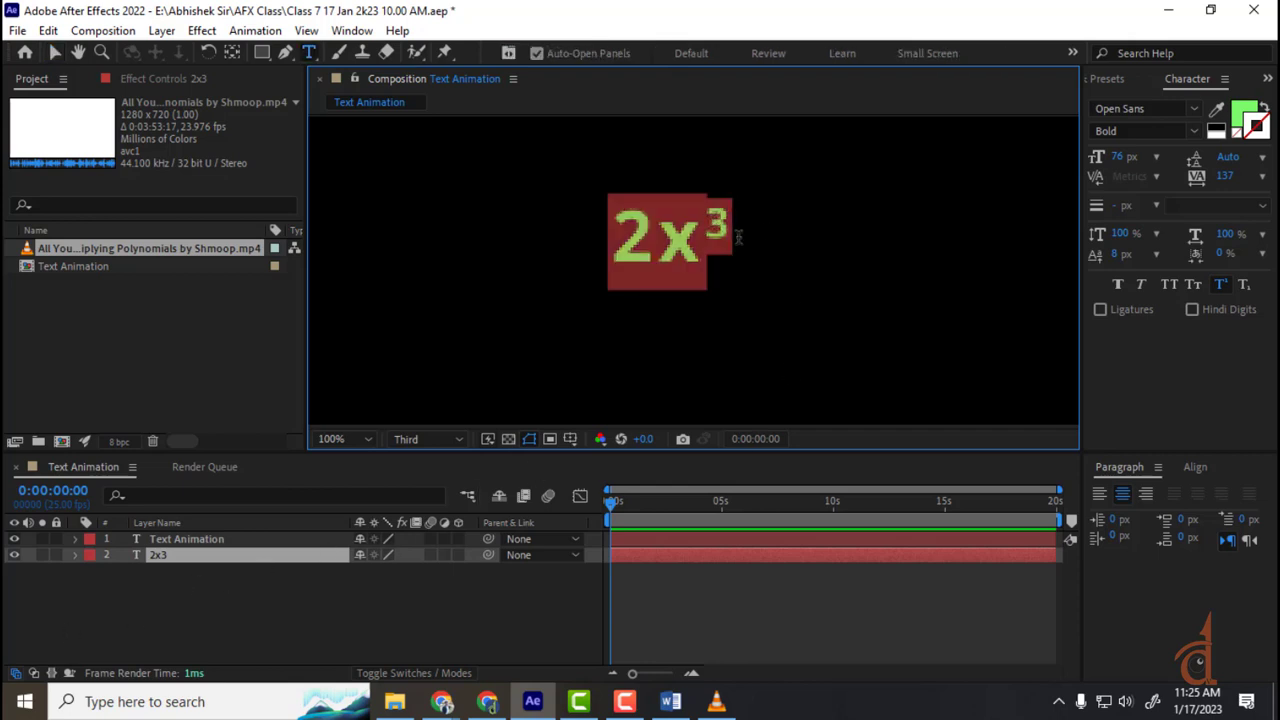
left_click(737, 235)
key("BackSpace")
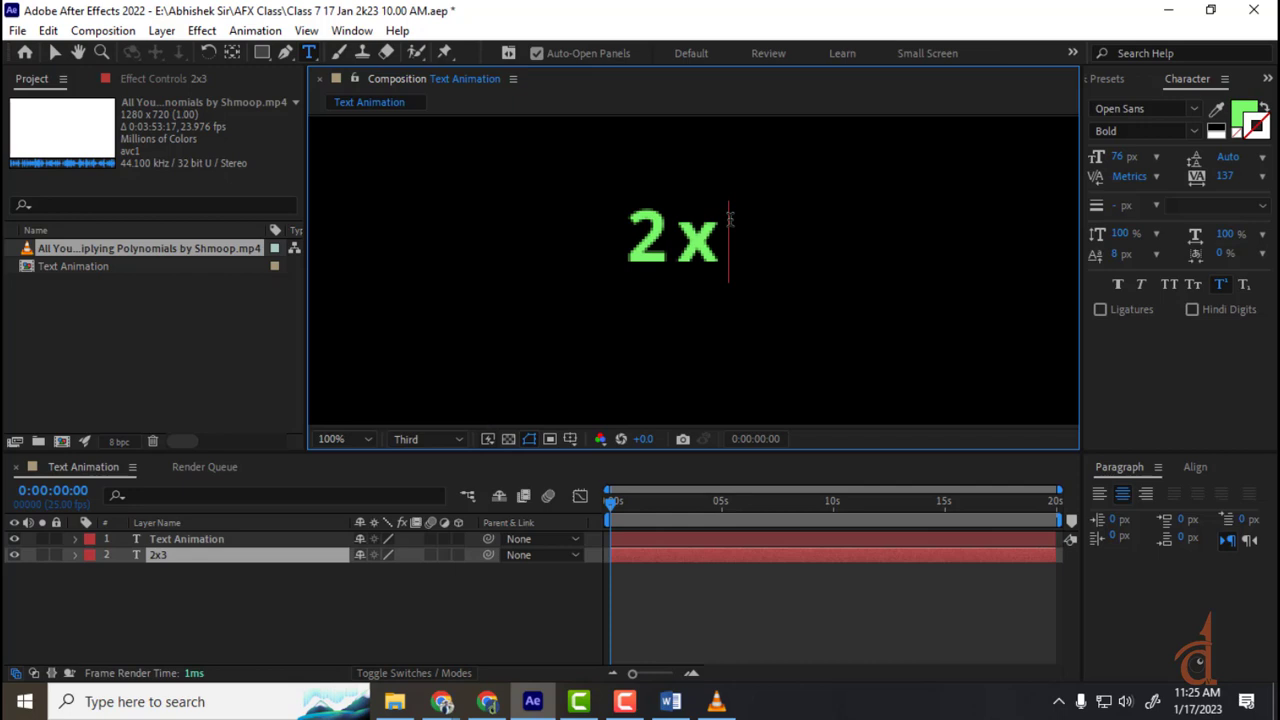
key("BackSpace")
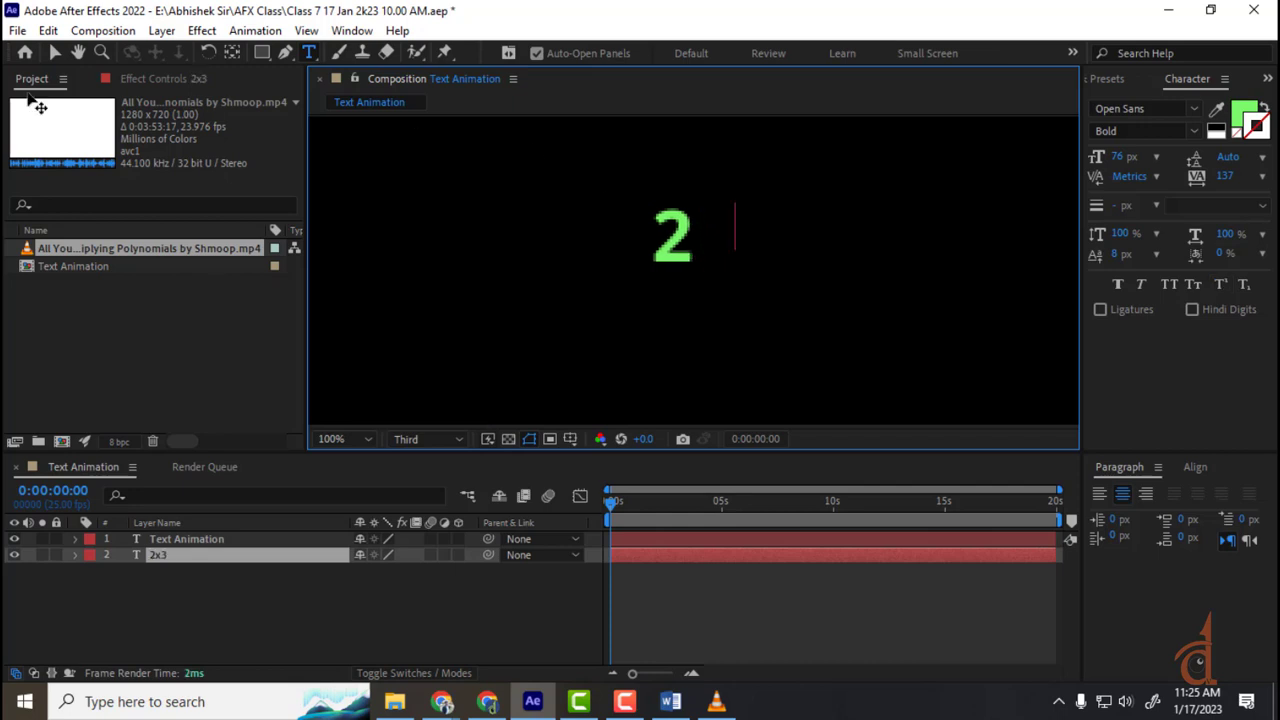
key("ctrl+z")
left_click(55, 52)
left_click(162, 560)
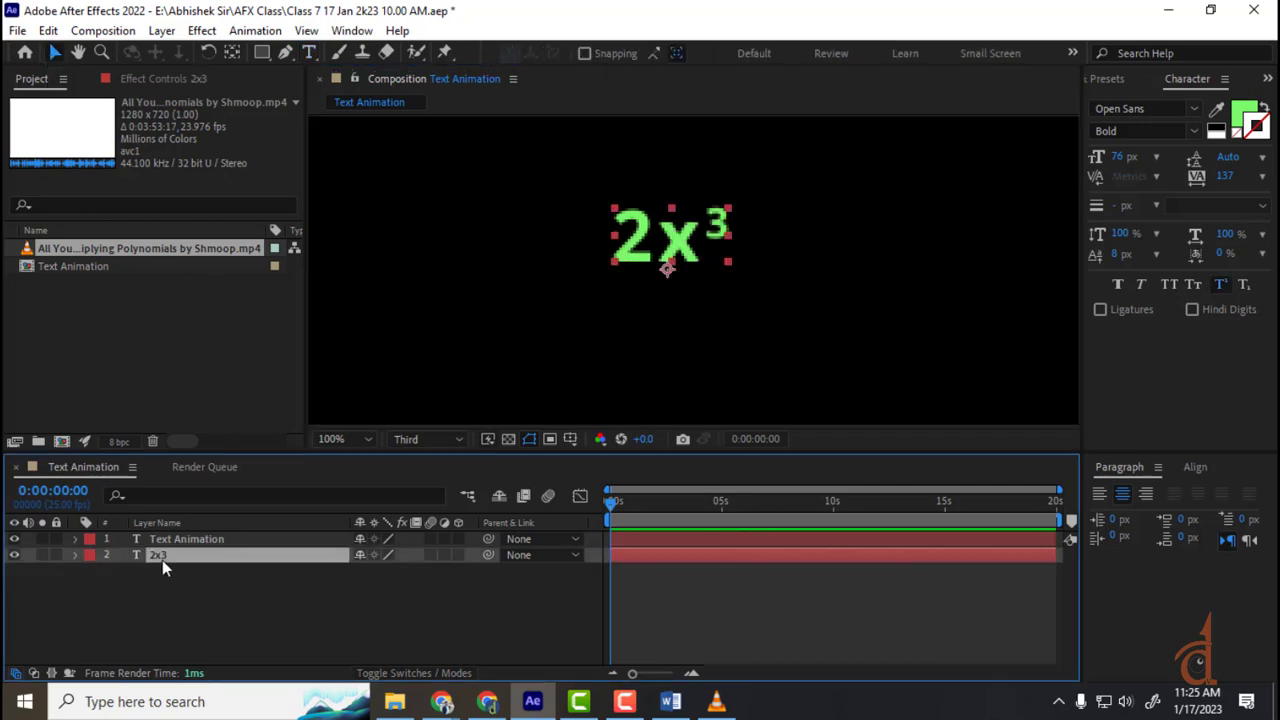
- Delete the superscript 3 from the 2x3 text so the layer reads 2x
double_click(725, 242)
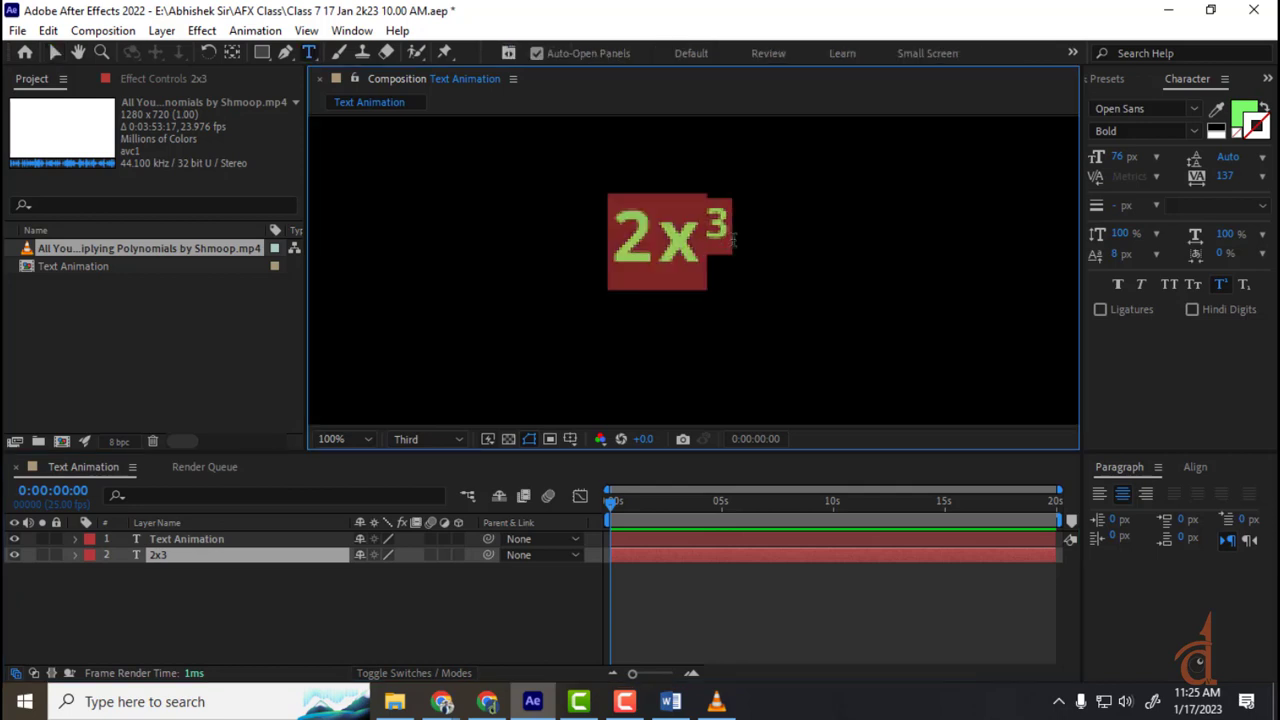
left_click(733, 237)
key("BackSpace")
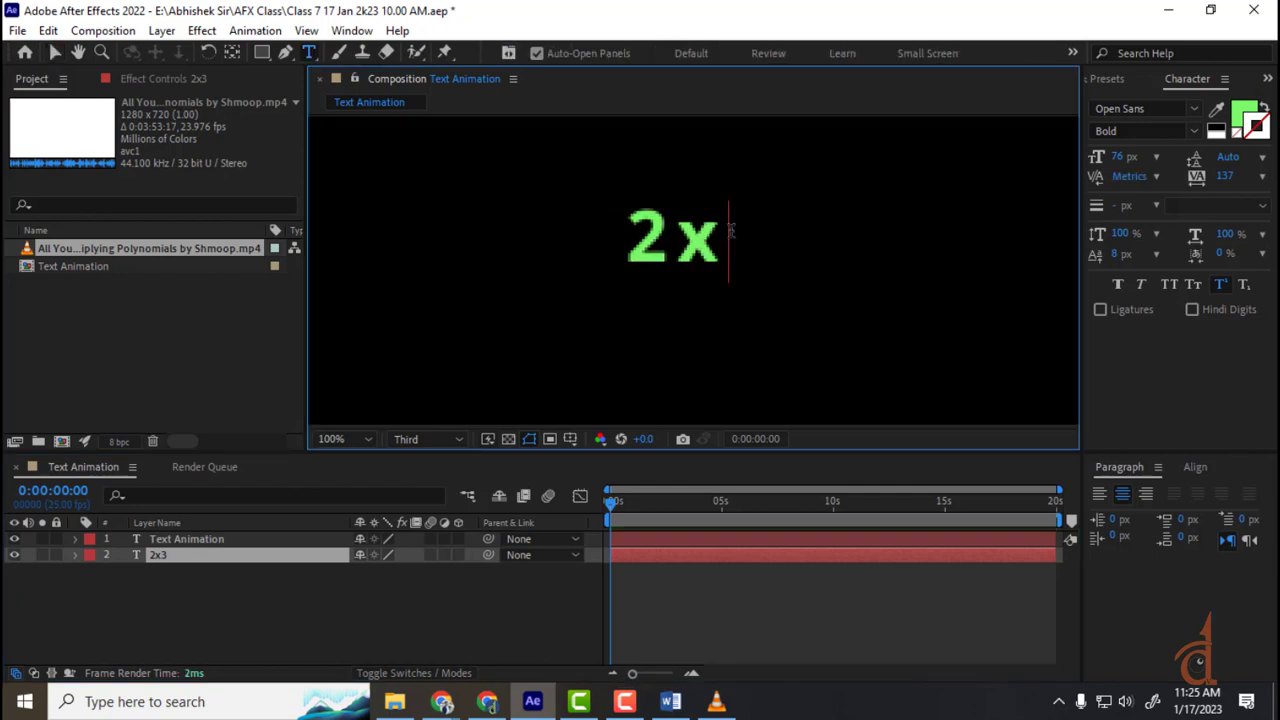
left_click(235, 567)
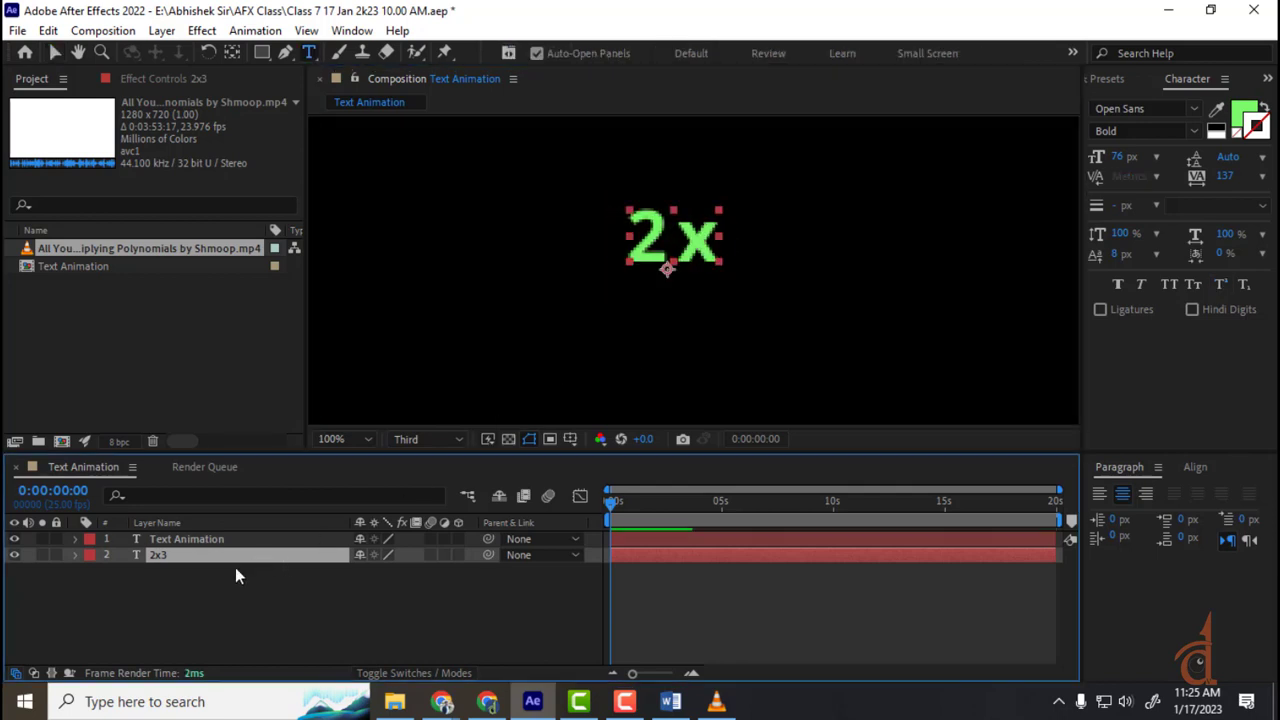
- Duplicate the 2x text layer and replace the copy's text with "3"
left_click(175, 559)
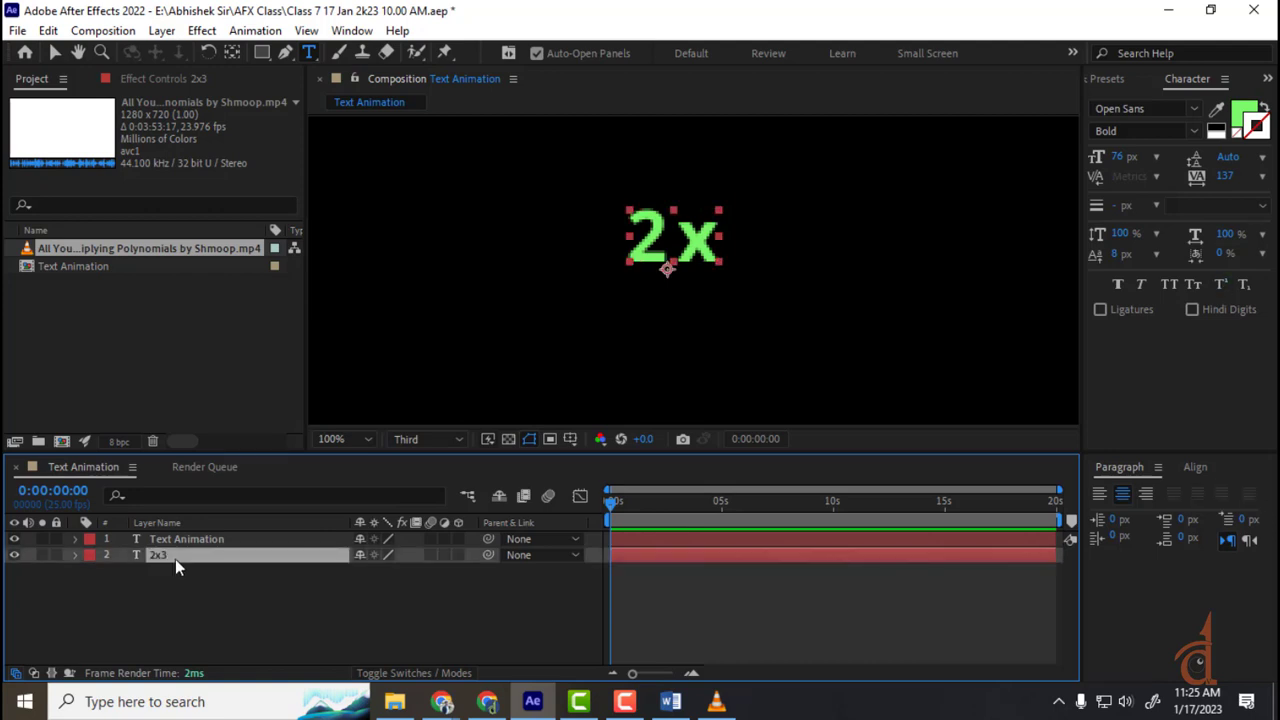
key("ctrl+d")
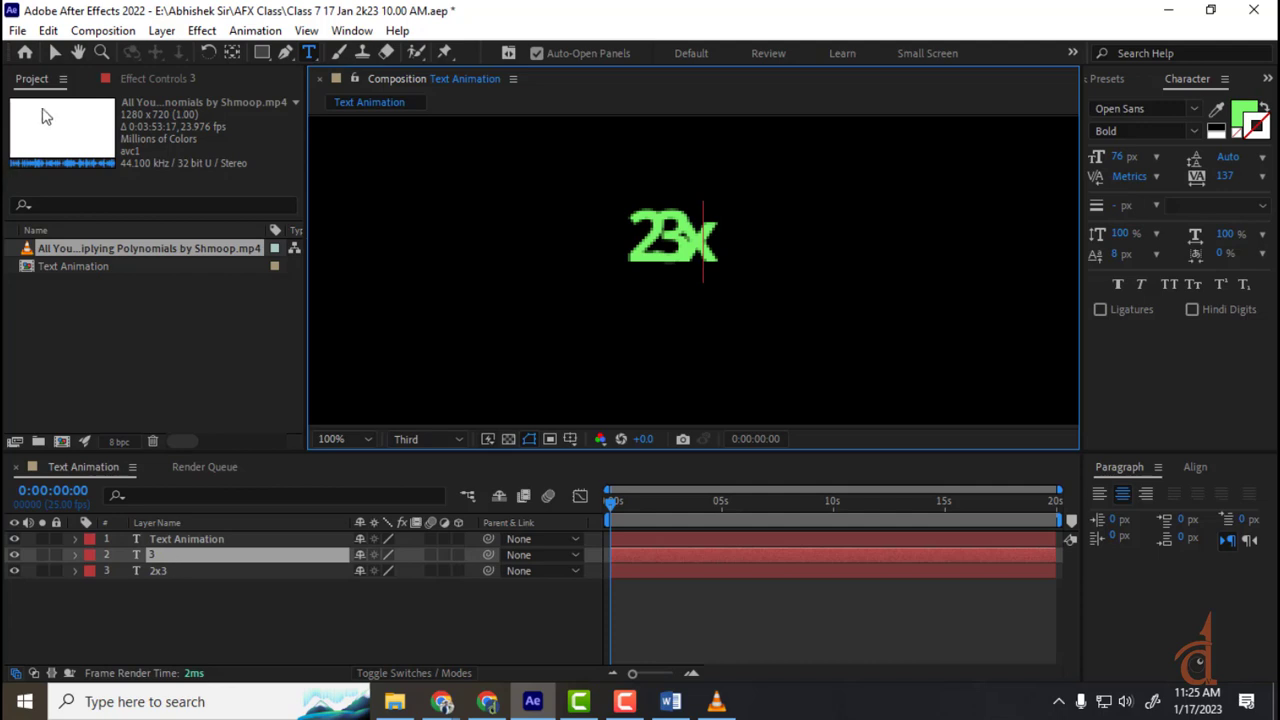
left_click(55, 52)
key("Return")
type("3")
- Move the 3 layer to the upper right of the x and set its font size to 57 px
left_click_drag(668, 222, 736, 179)
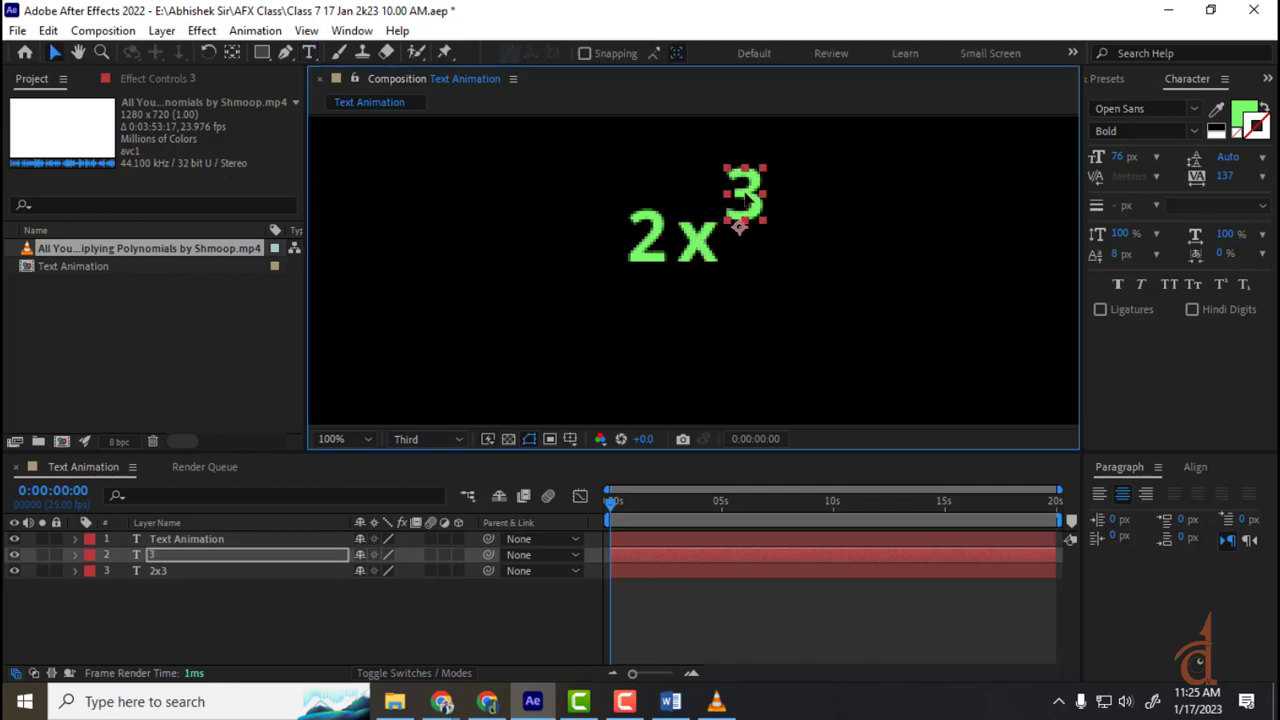
left_click_drag(1118, 158, 975, 266)
left_click(400, 616)
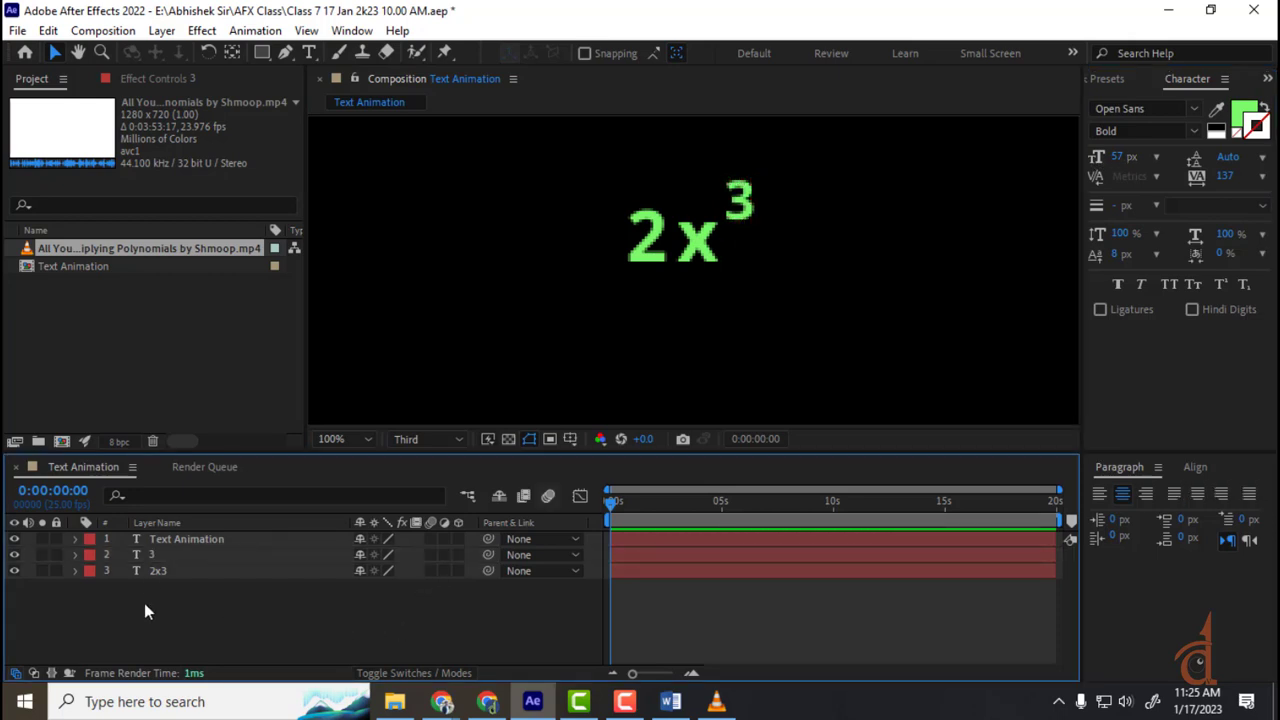
- Select the 3 and 2x text layers together and move the whole expression to the right side of the frame
left_click_drag(144, 603, 164, 554)
left_click(696, 258)
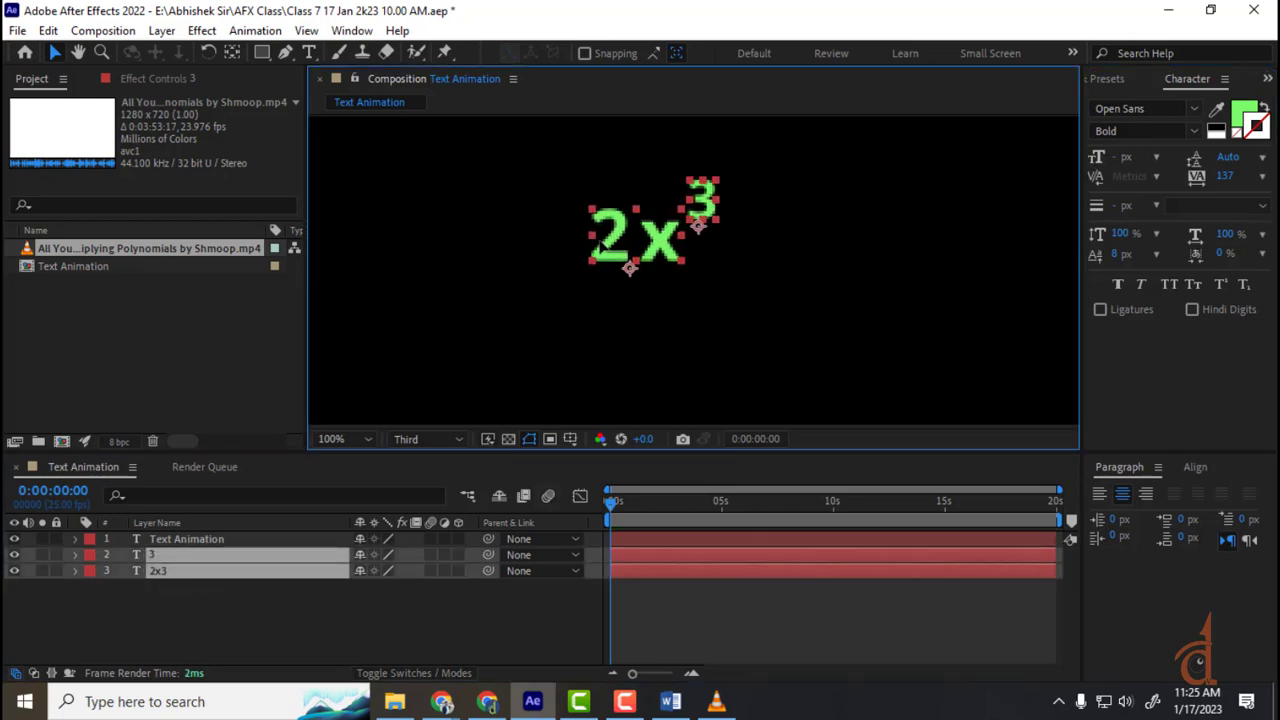
left_click_drag(138, 620, 172, 550)
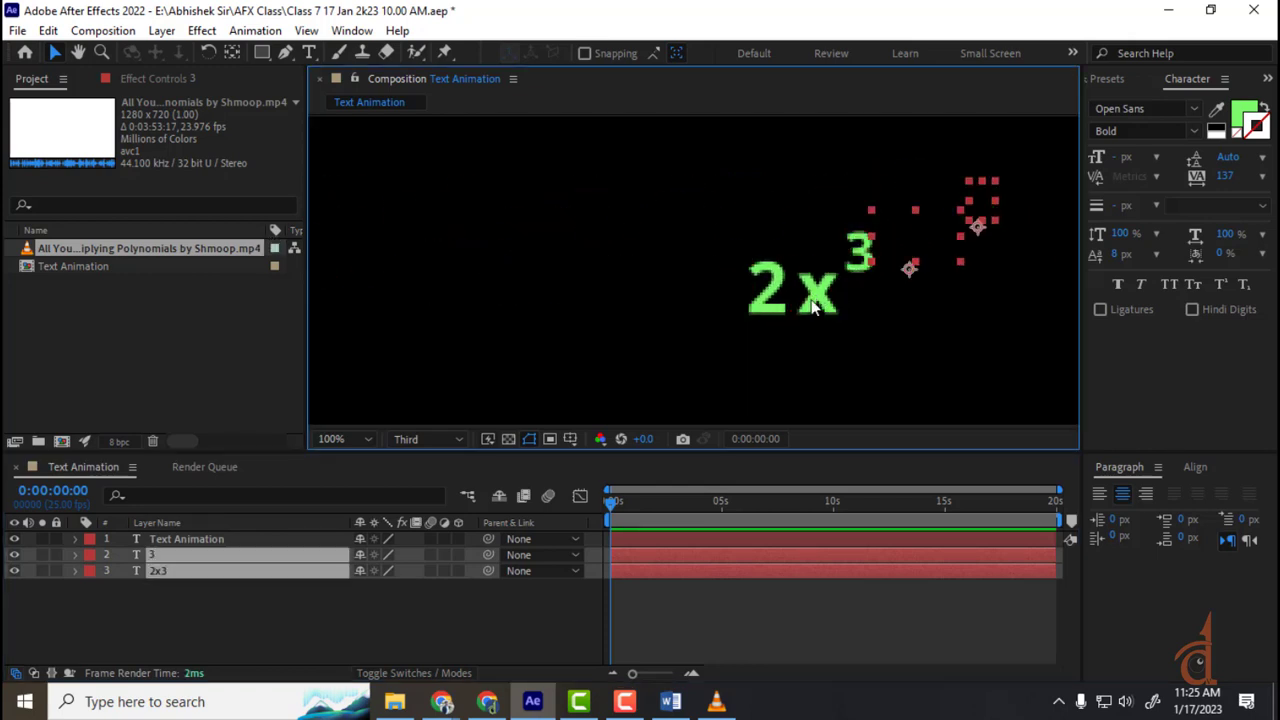
left_click(320, 657)
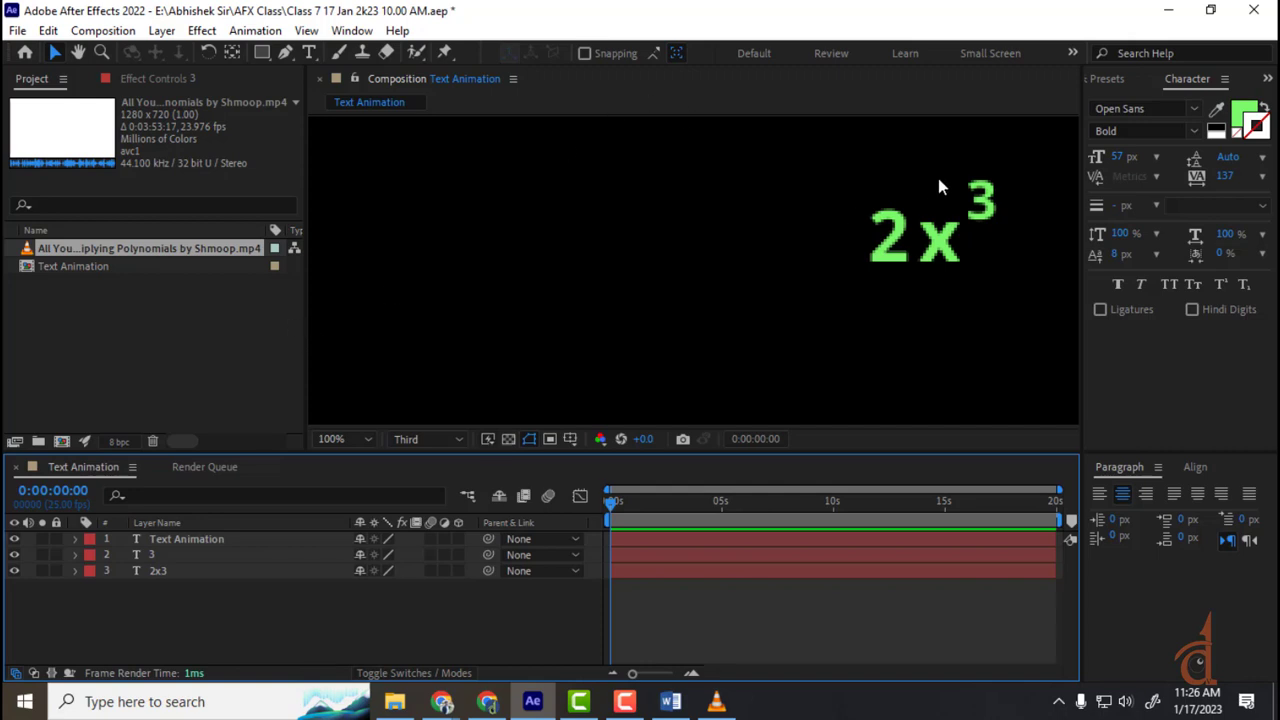
- Select the 3 and 2x layers in turn, and hide and restore the timeline's Parent & Link column
left_click(979, 198)
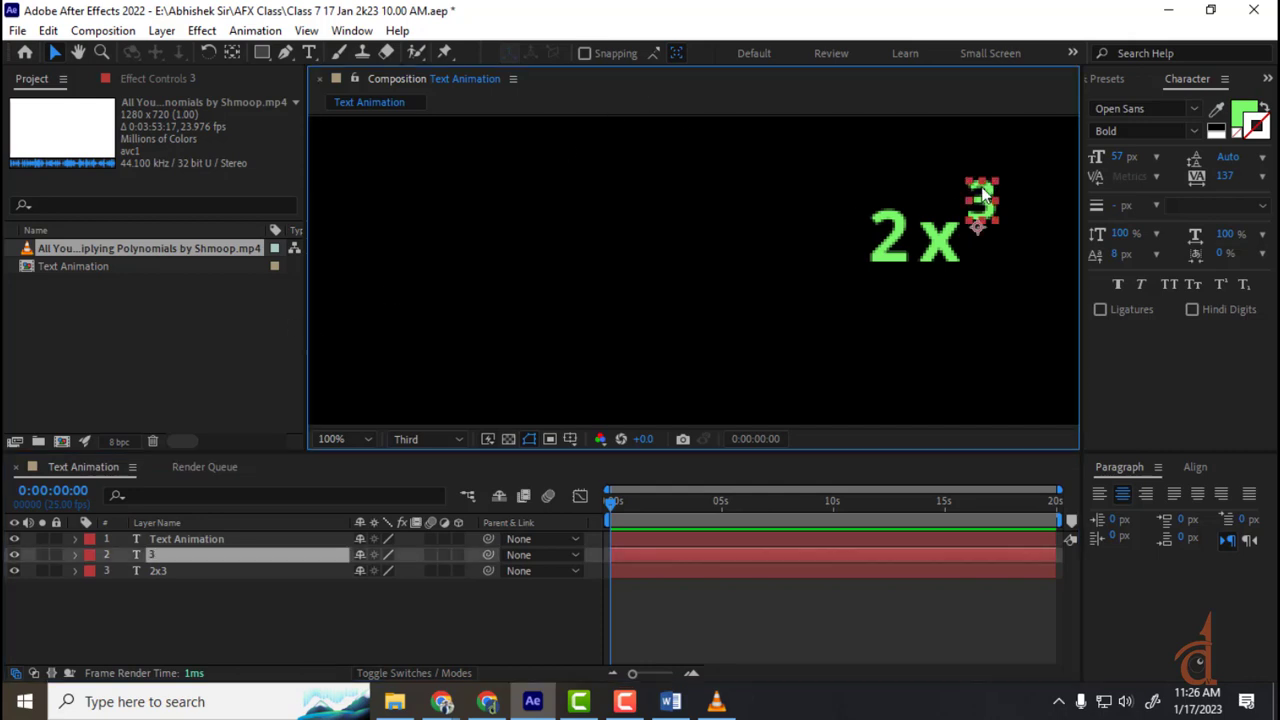
left_click(944, 256)
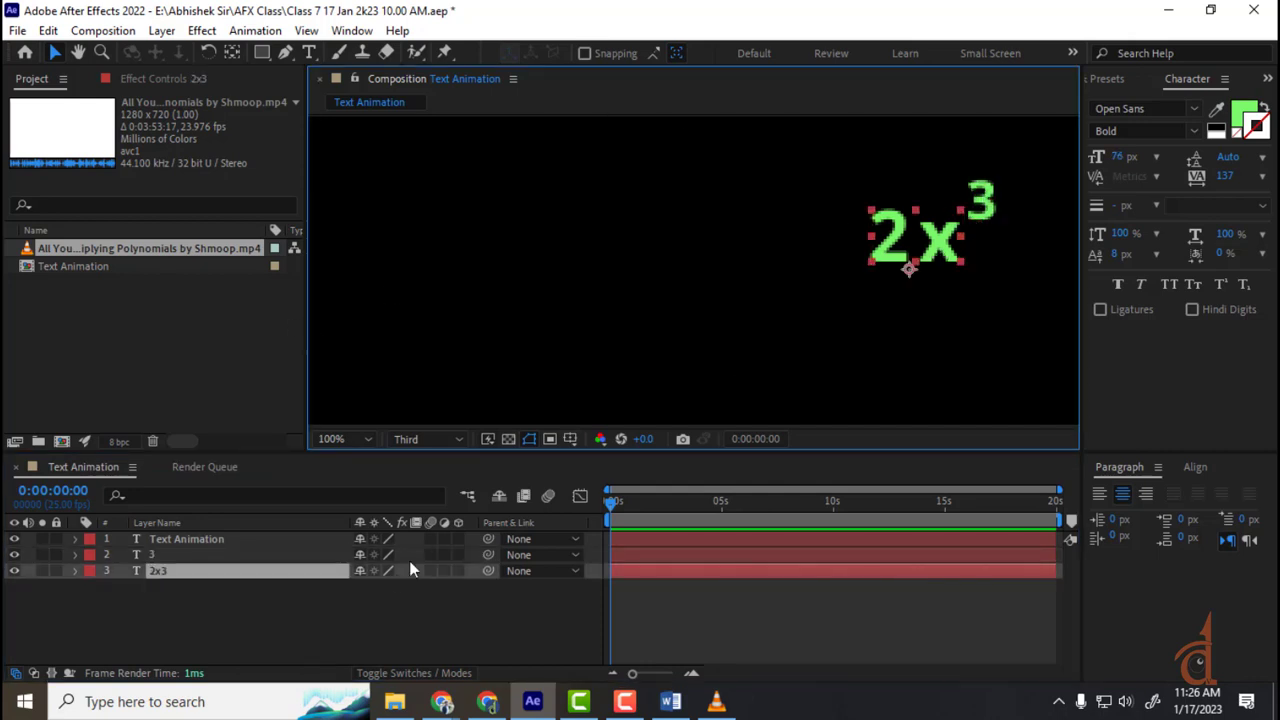
right_click(514, 526)
left_click(569, 535)
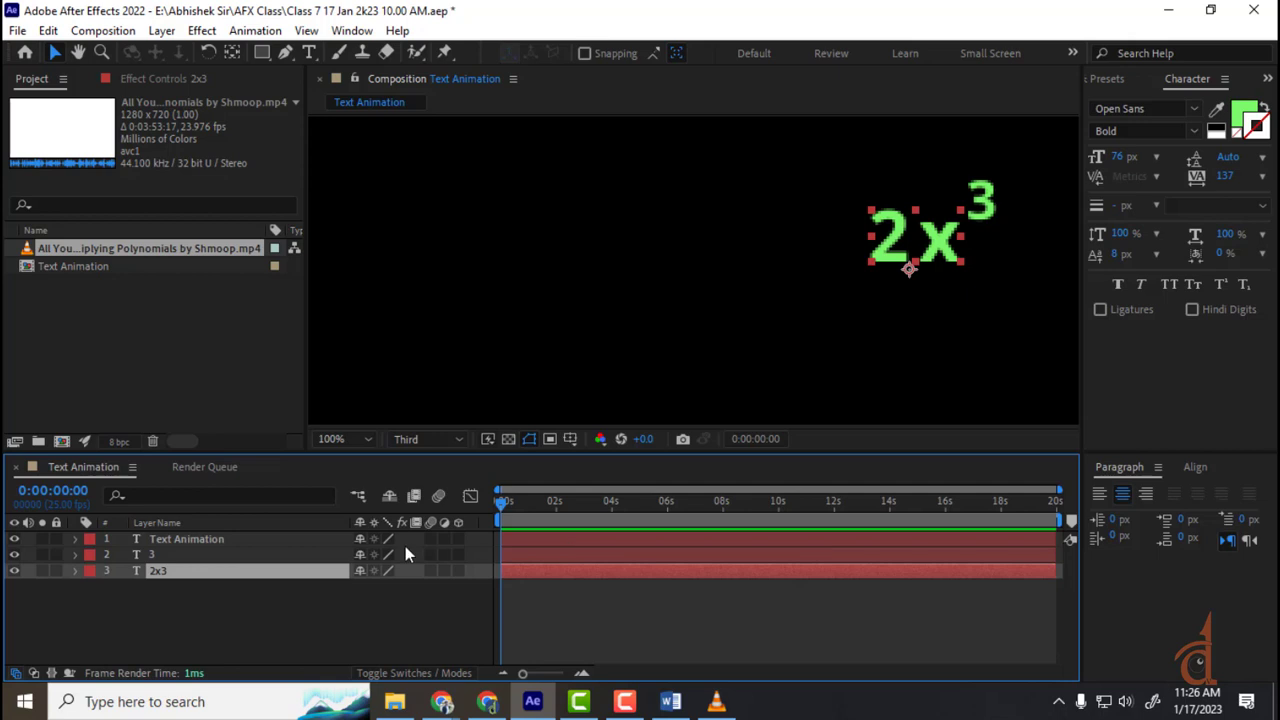
right_click(308, 527)
mouse_move(375, 587)
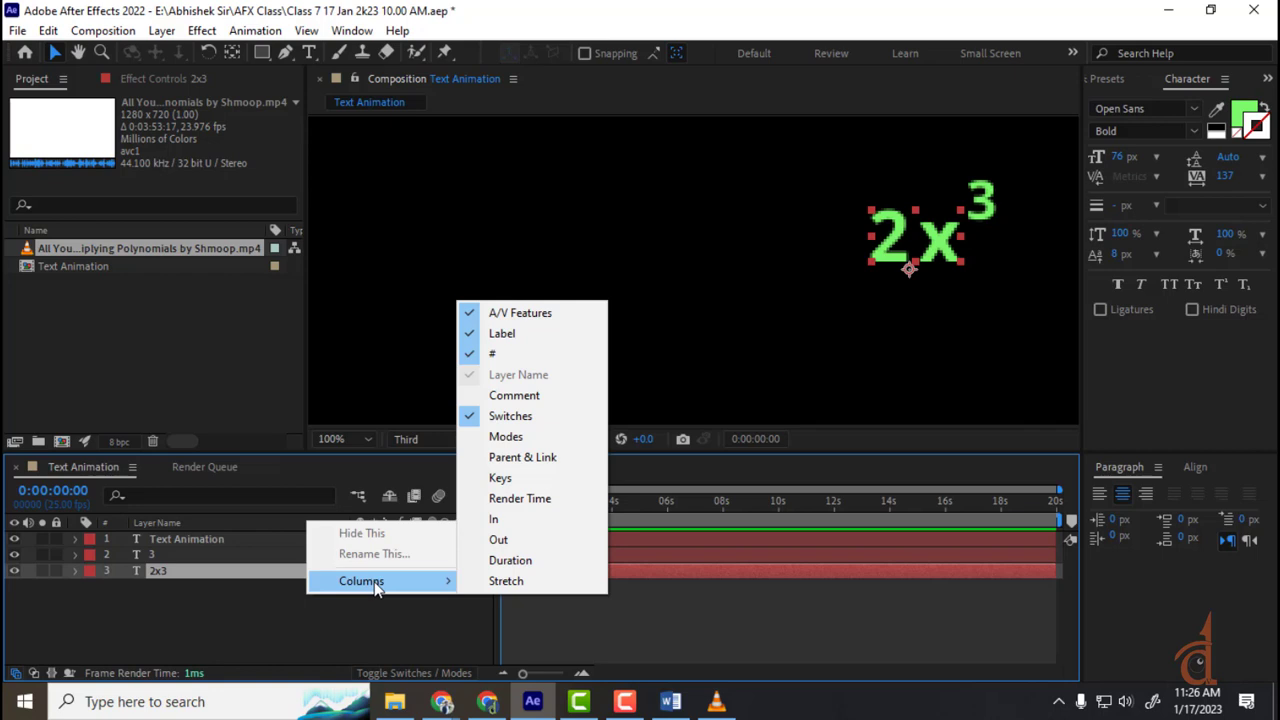
left_click(514, 457)
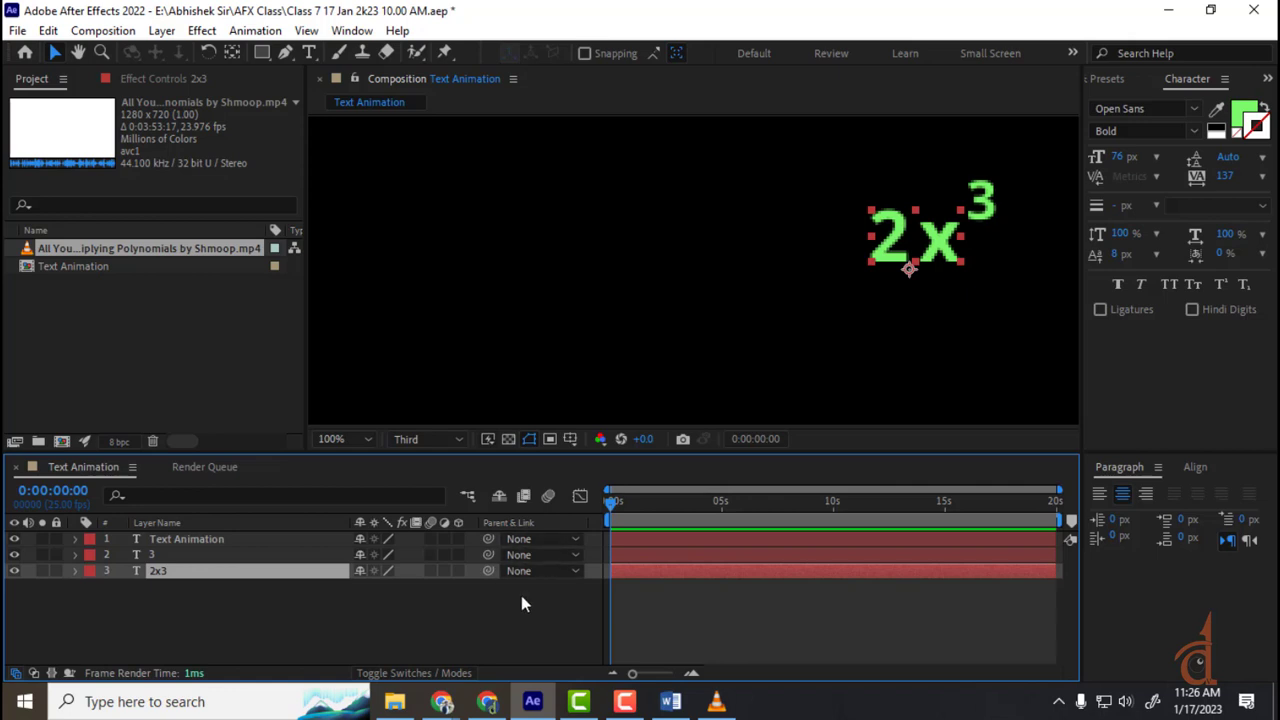
- Show the Modes and Keys columns in the timeline
right_click(540, 517)
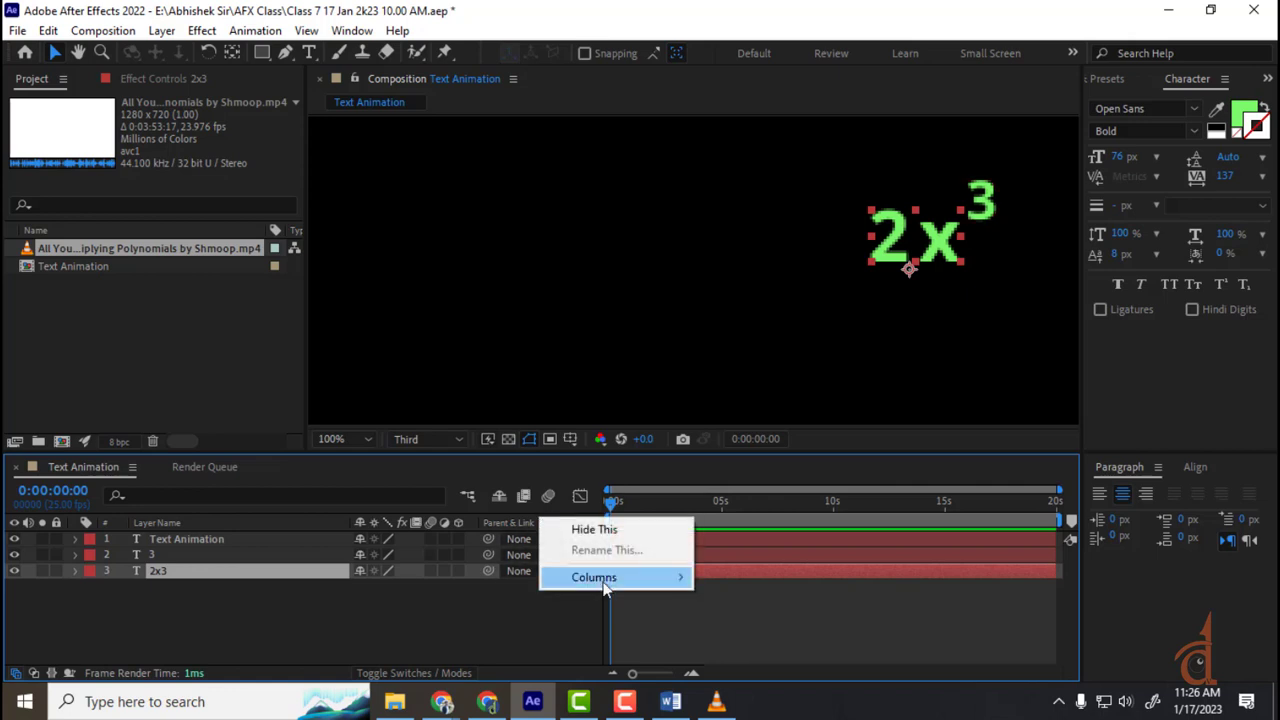
mouse_move(604, 588)
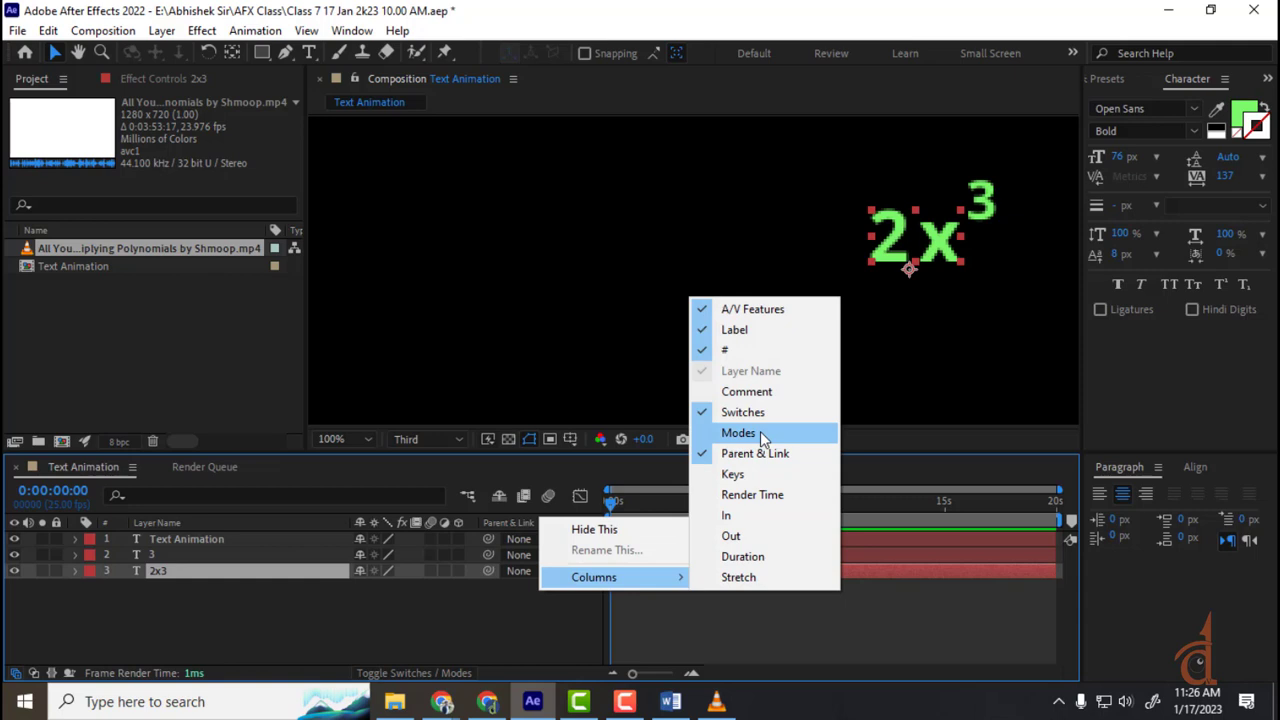
left_click(763, 437)
right_click(709, 521)
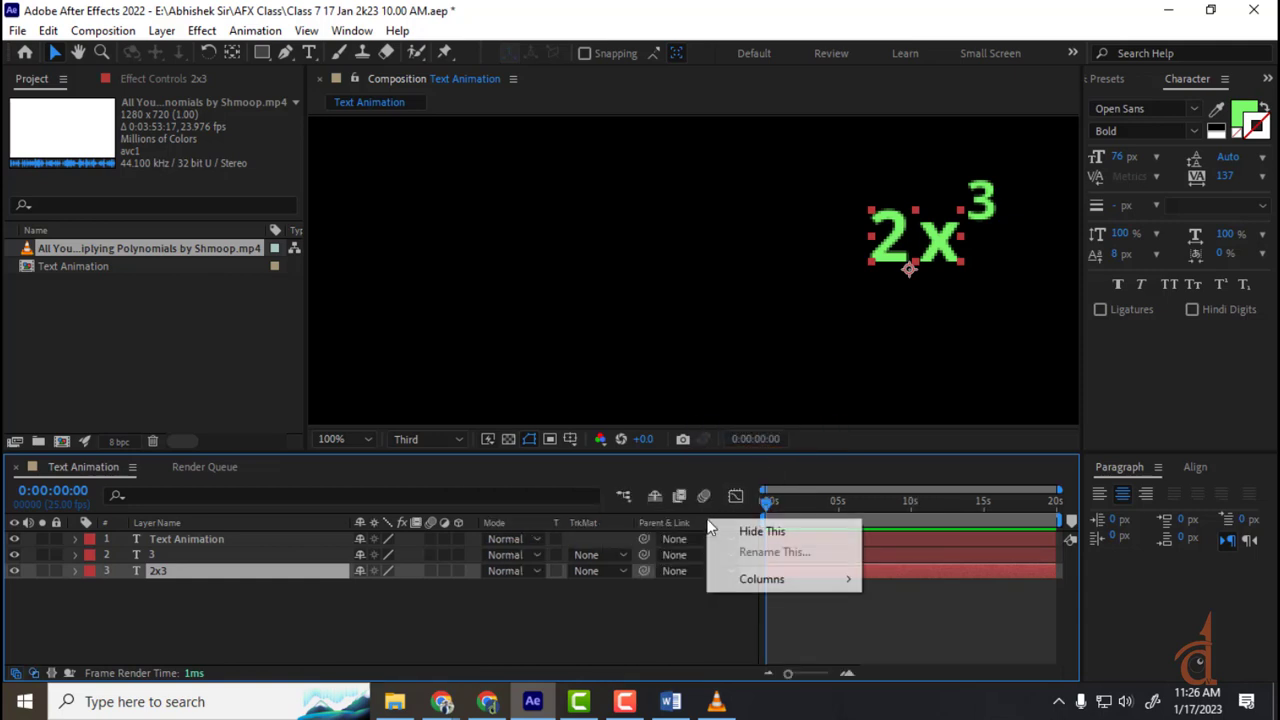
mouse_move(776, 588)
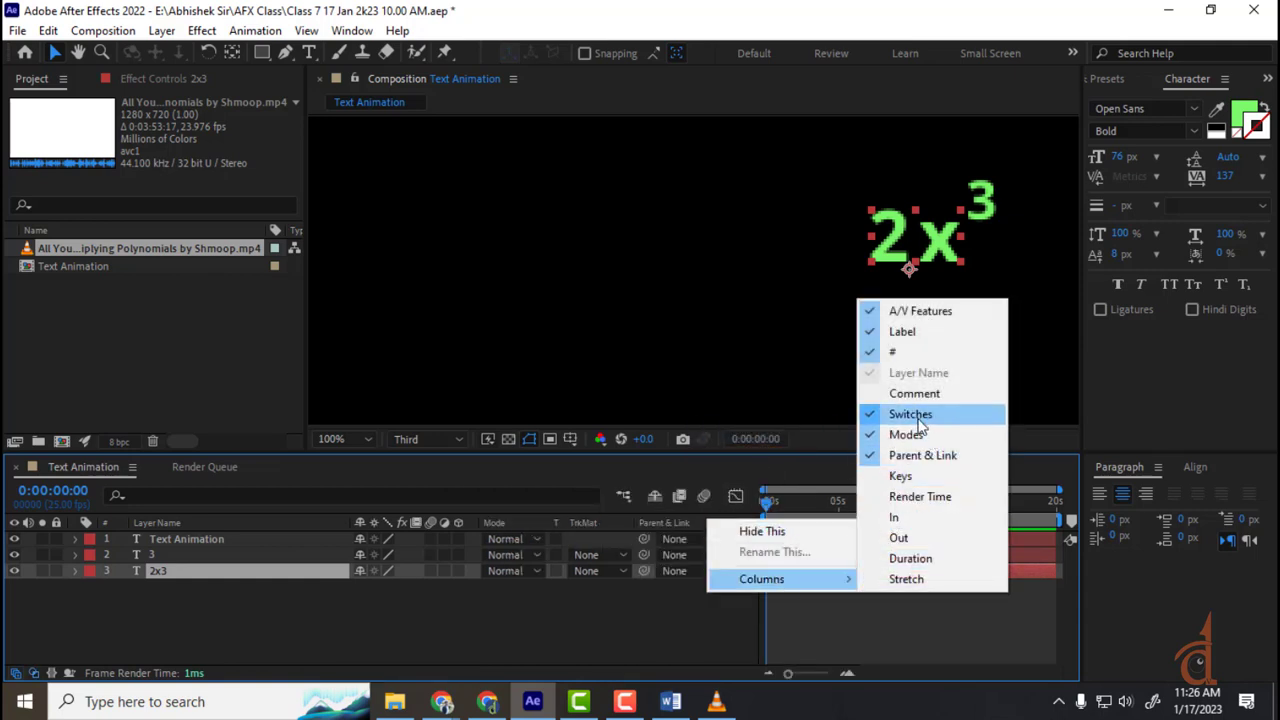
left_click(918, 478)
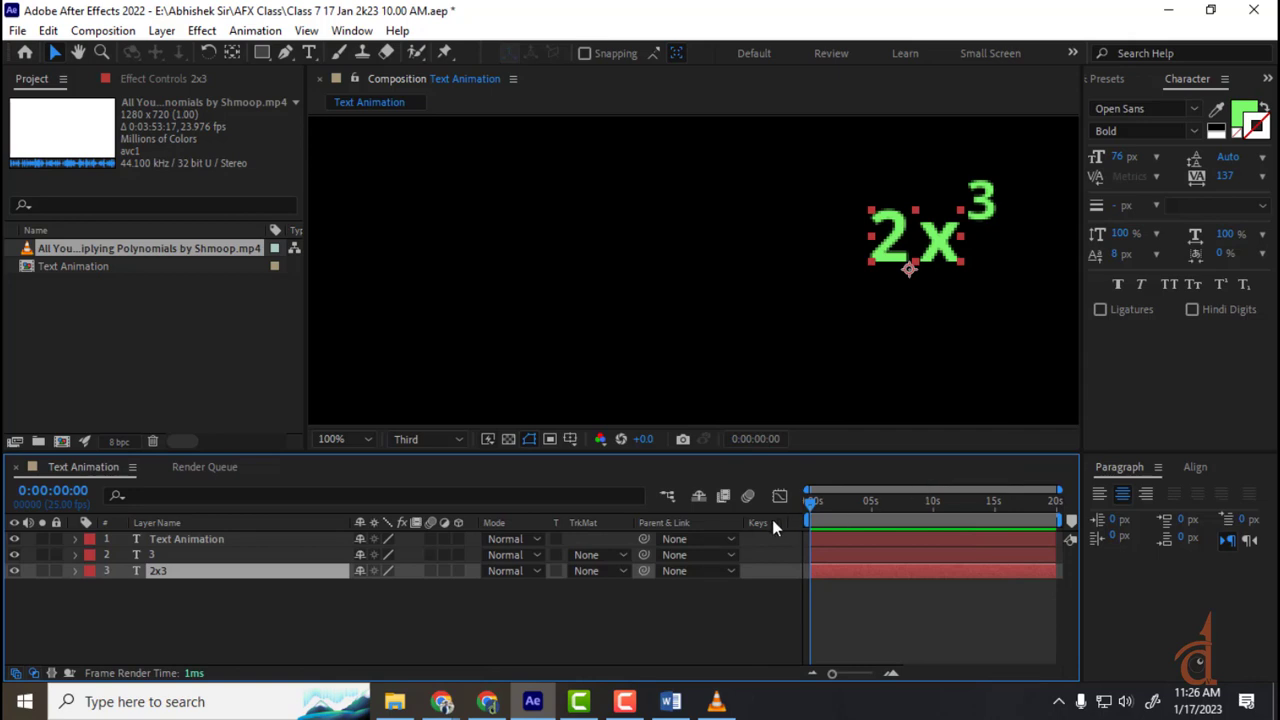
- Hide the timeline's Keys and Modes columns and deselect all layers
right_click(772, 521)
left_click(804, 535)
right_click(695, 524)
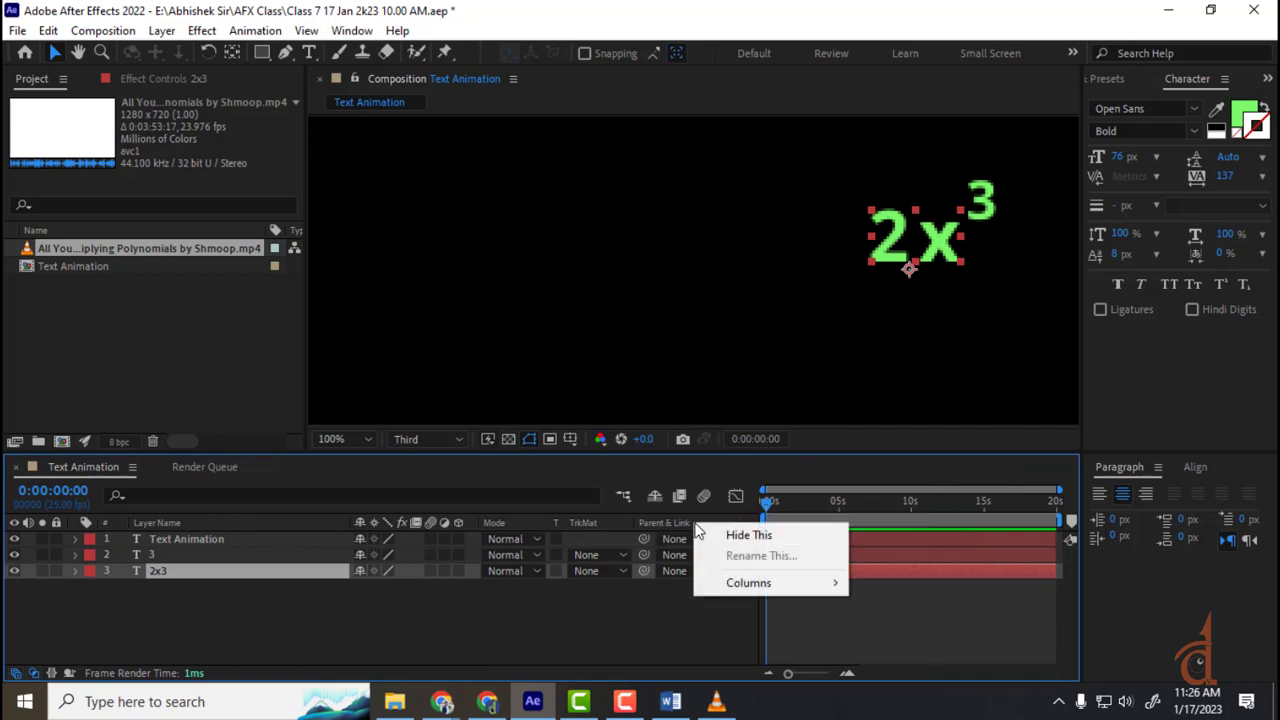
right_click(547, 524)
right_click(547, 524)
left_click(578, 536)
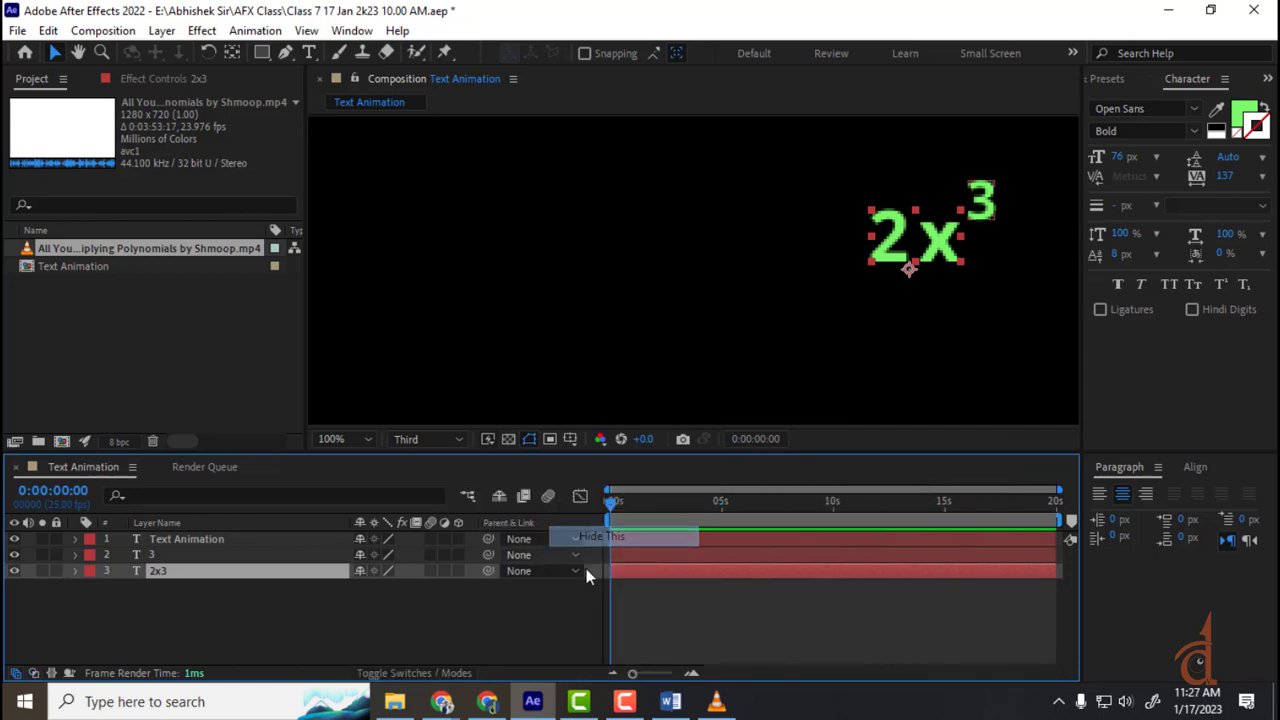
left_click(525, 639)
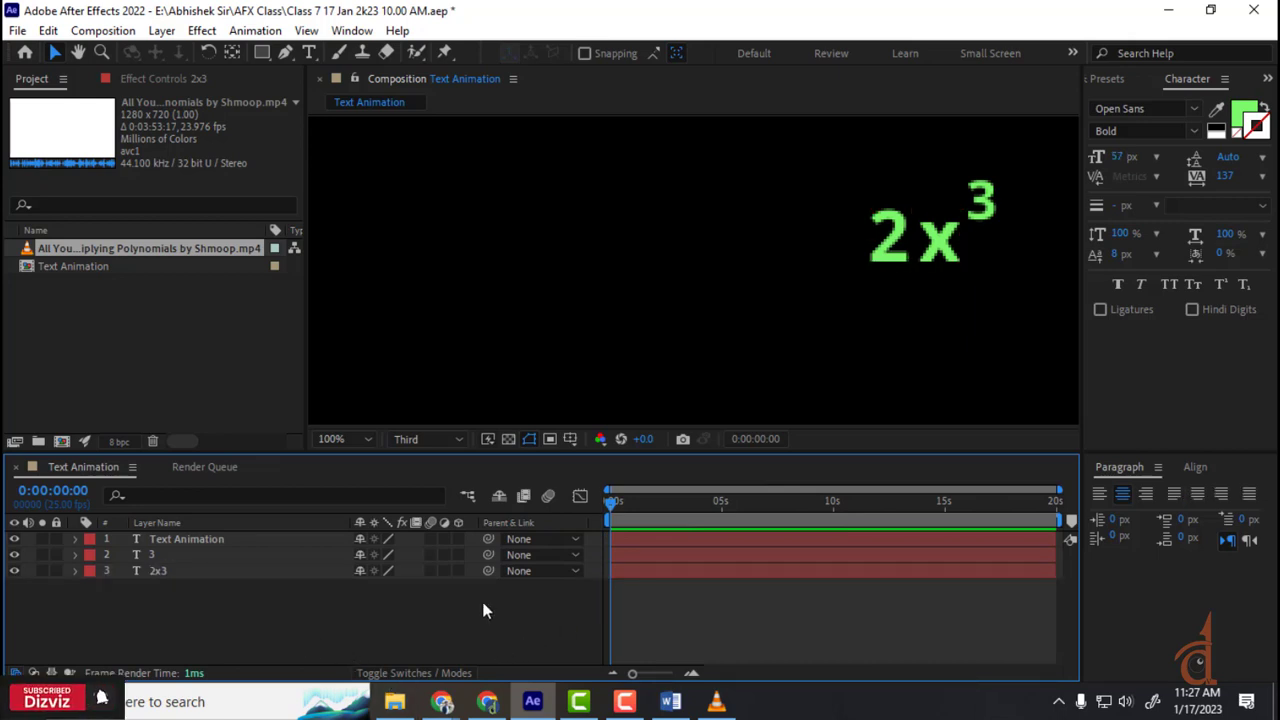
- Select the 3 and 2x3 layers in turn, and set 2x3 as the parent of the 3 layer
left_click(165, 555)
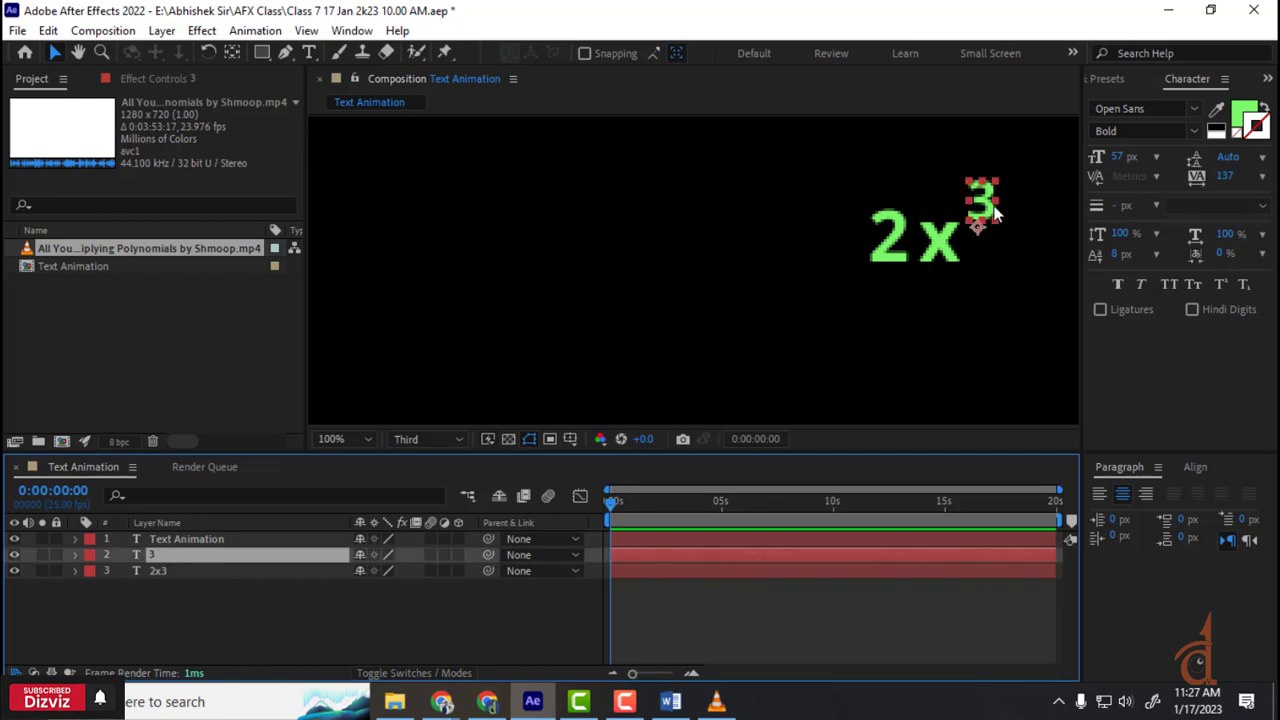
left_click(164, 576)
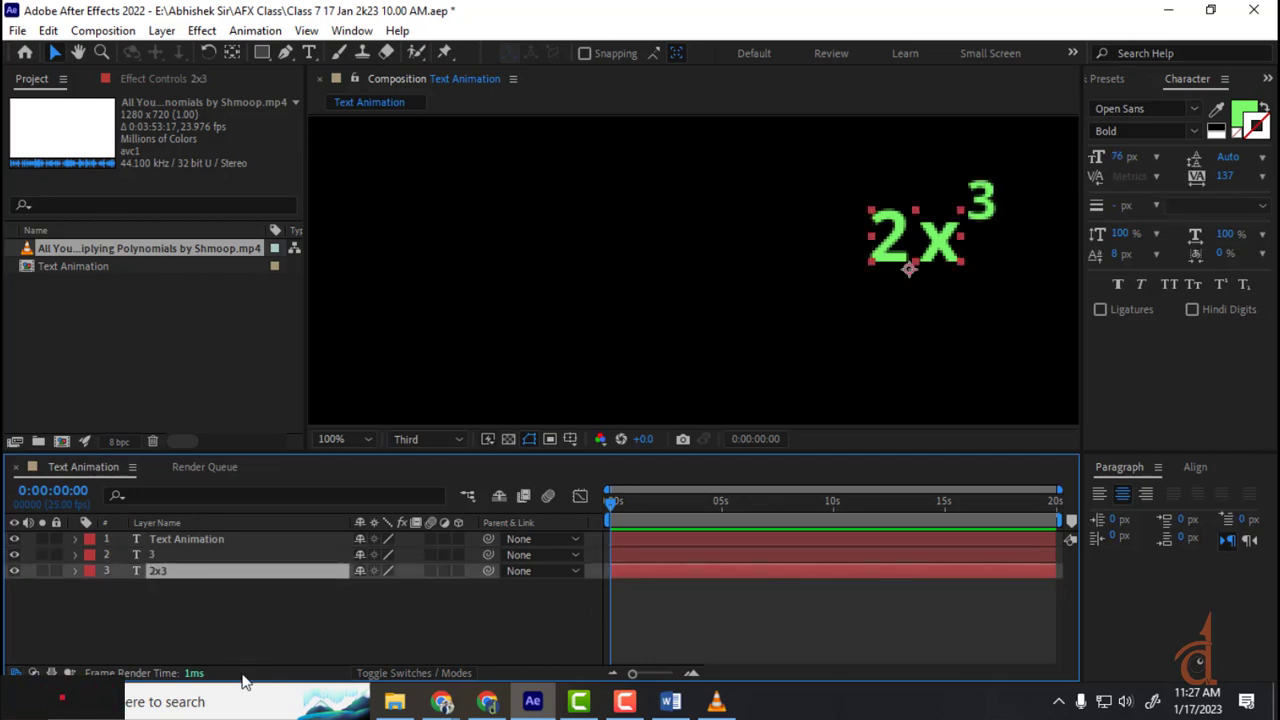
left_click(152, 555)
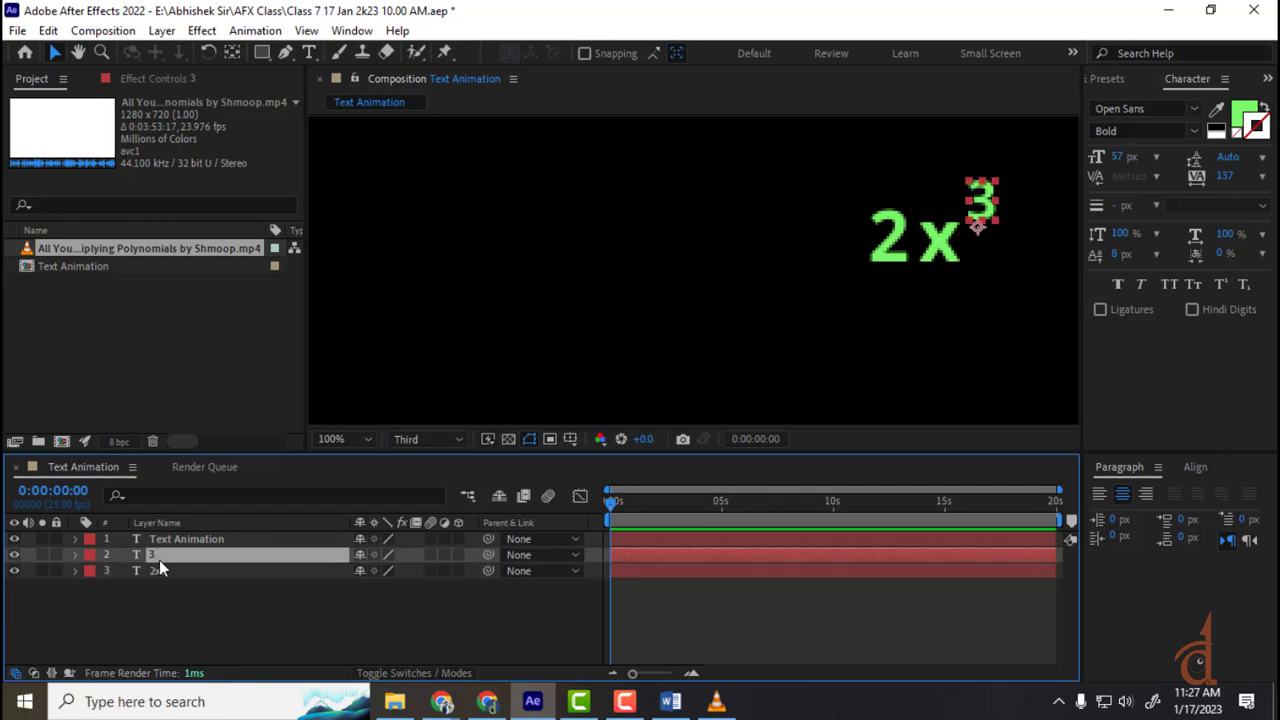
left_click(159, 576)
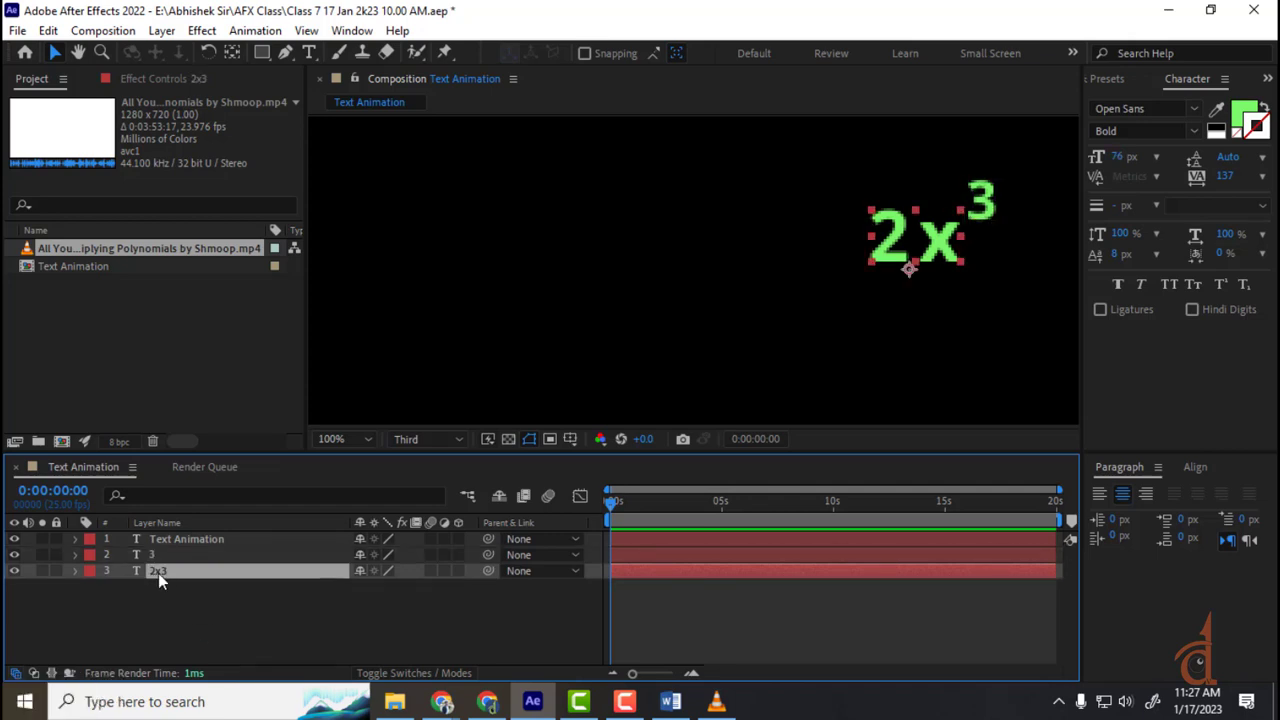
left_click(154, 553)
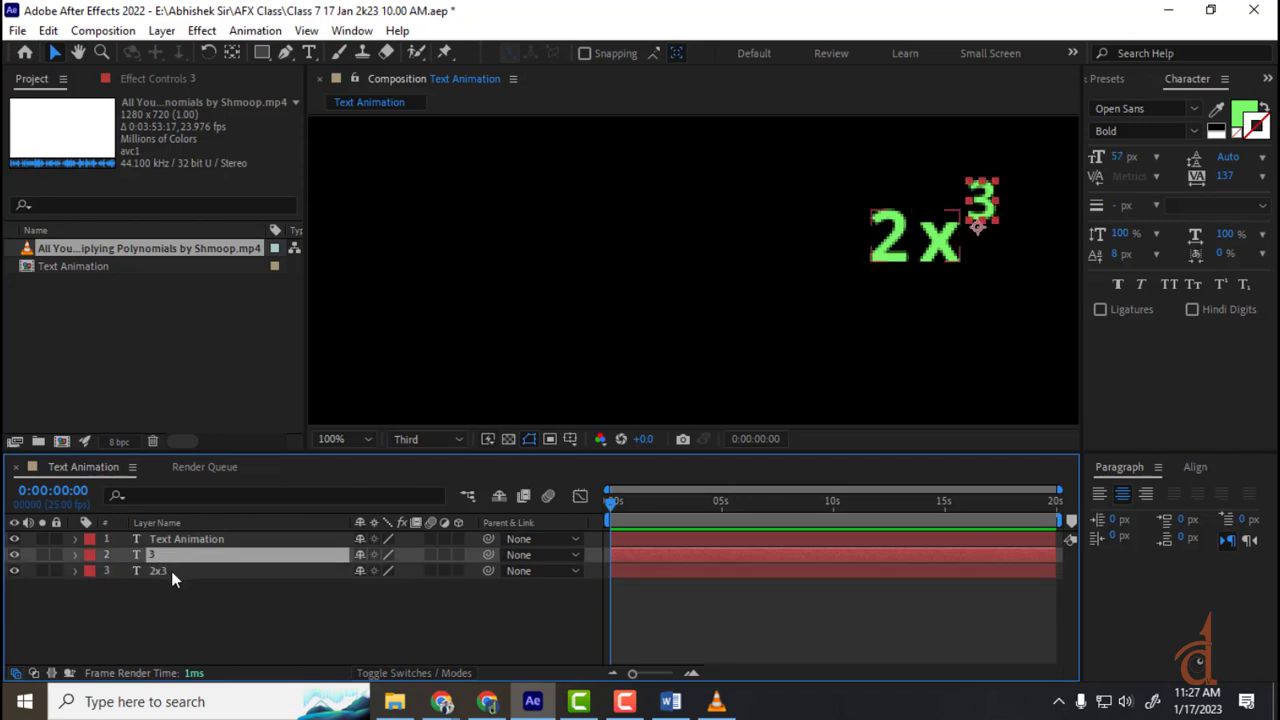
left_click(520, 555)
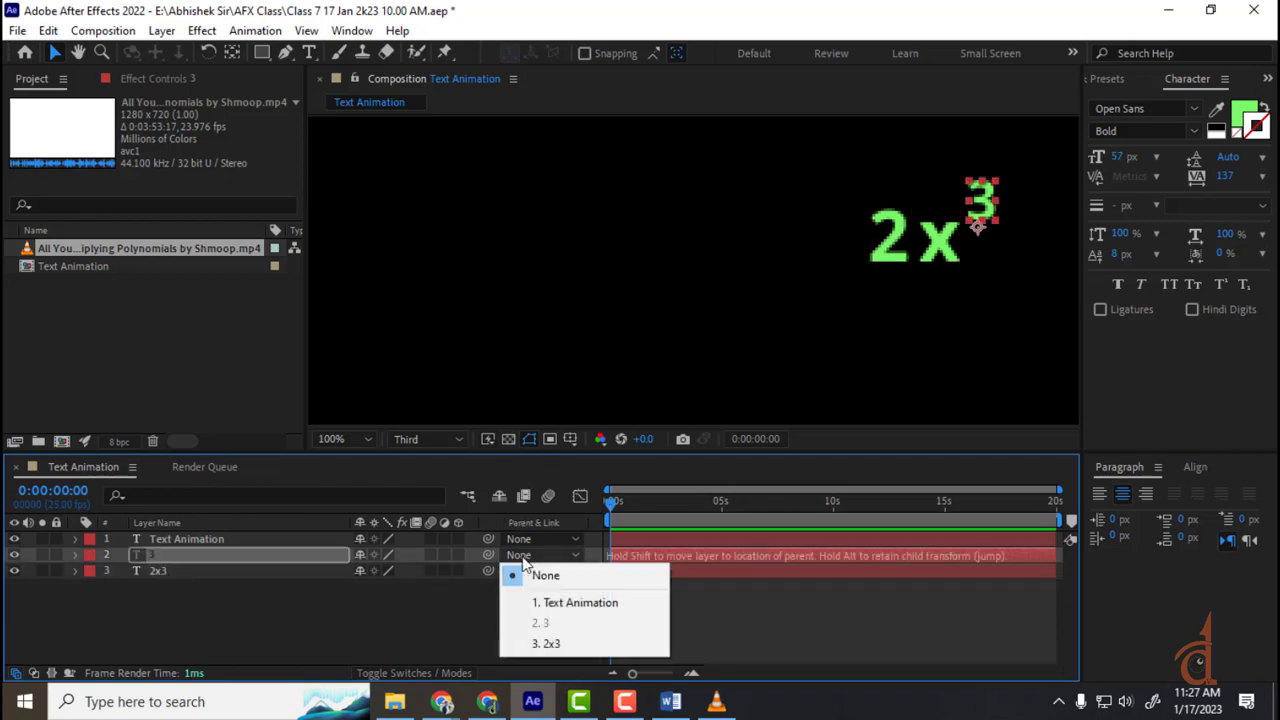
left_click(560, 645)
left_click(423, 640)
- Test the parent link by moving the 2x3 layer to the left side of the frame, and undo the moves
left_click(291, 569)
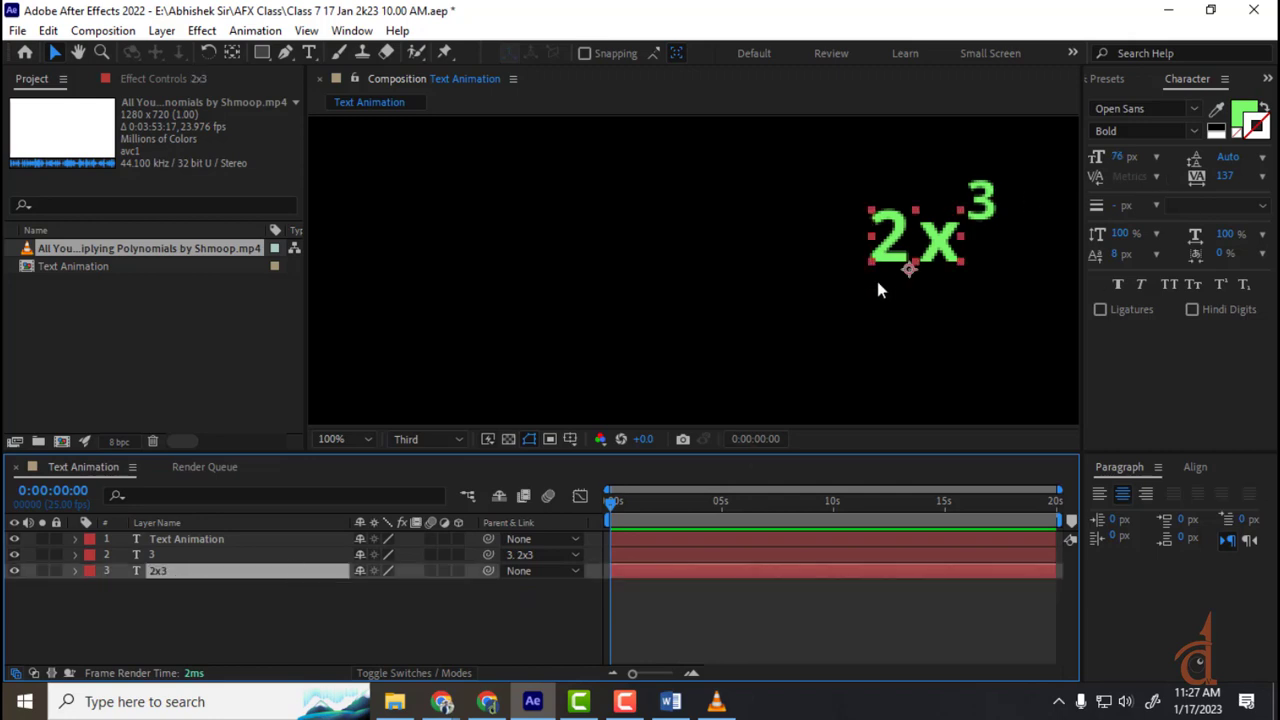
left_click_drag(877, 286, 672, 278)
key("ctrl+z")
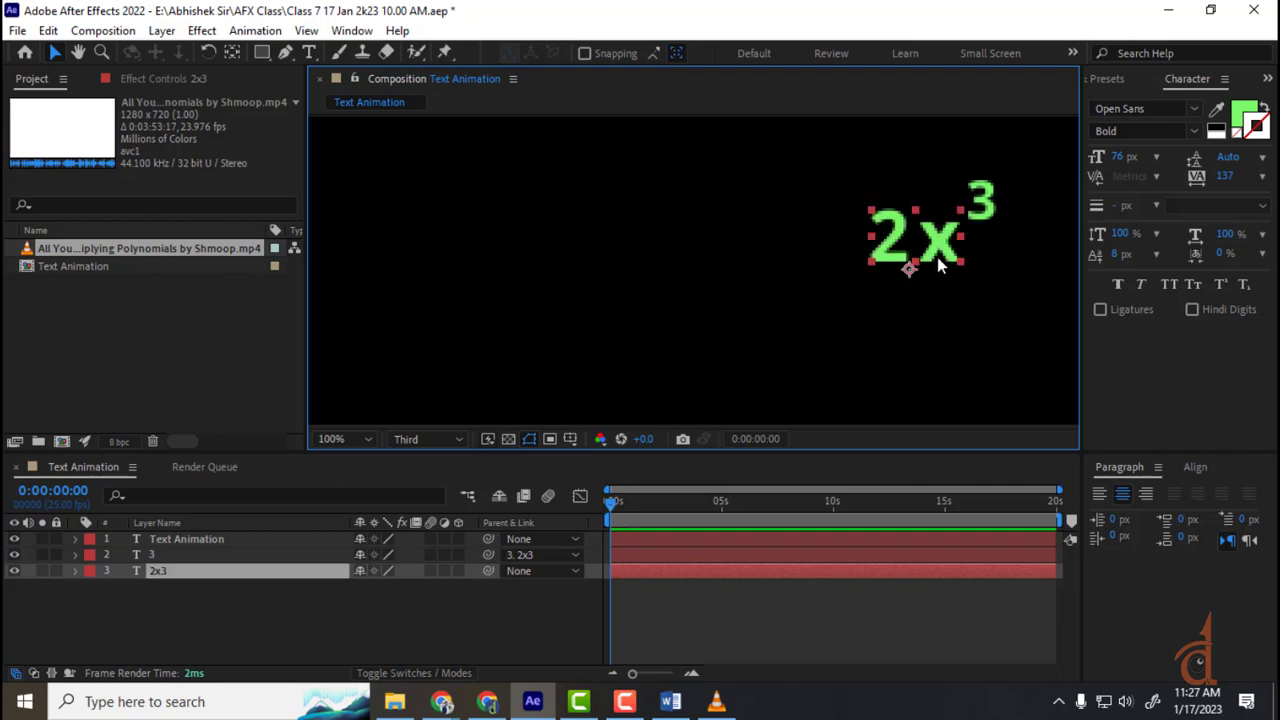
left_click_drag(940, 264, 528, 212)
key("Return")
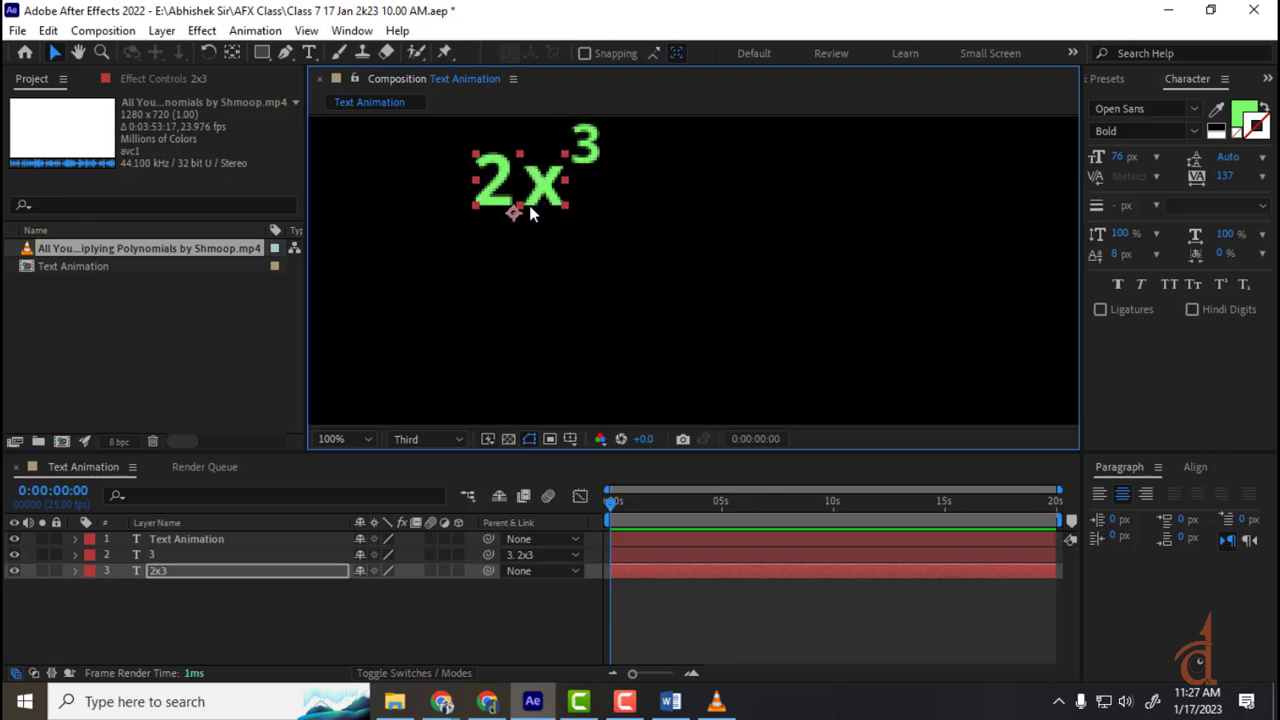
key("Escape")
key("ctrl+z")
key("ctrl+z")
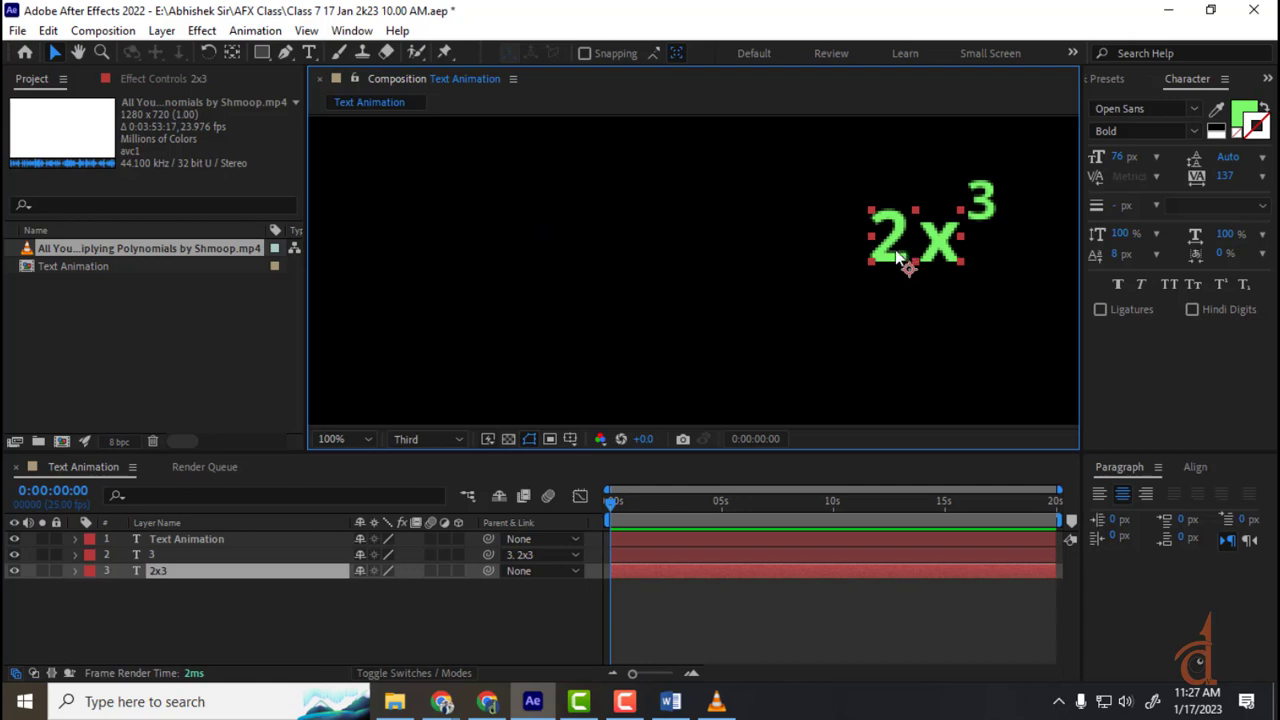
- Try moving the parent 2x3 layer left and the child 3 layer away on its own, and undo the moves
left_click_drag(897, 257, 509, 266)
key("Return")
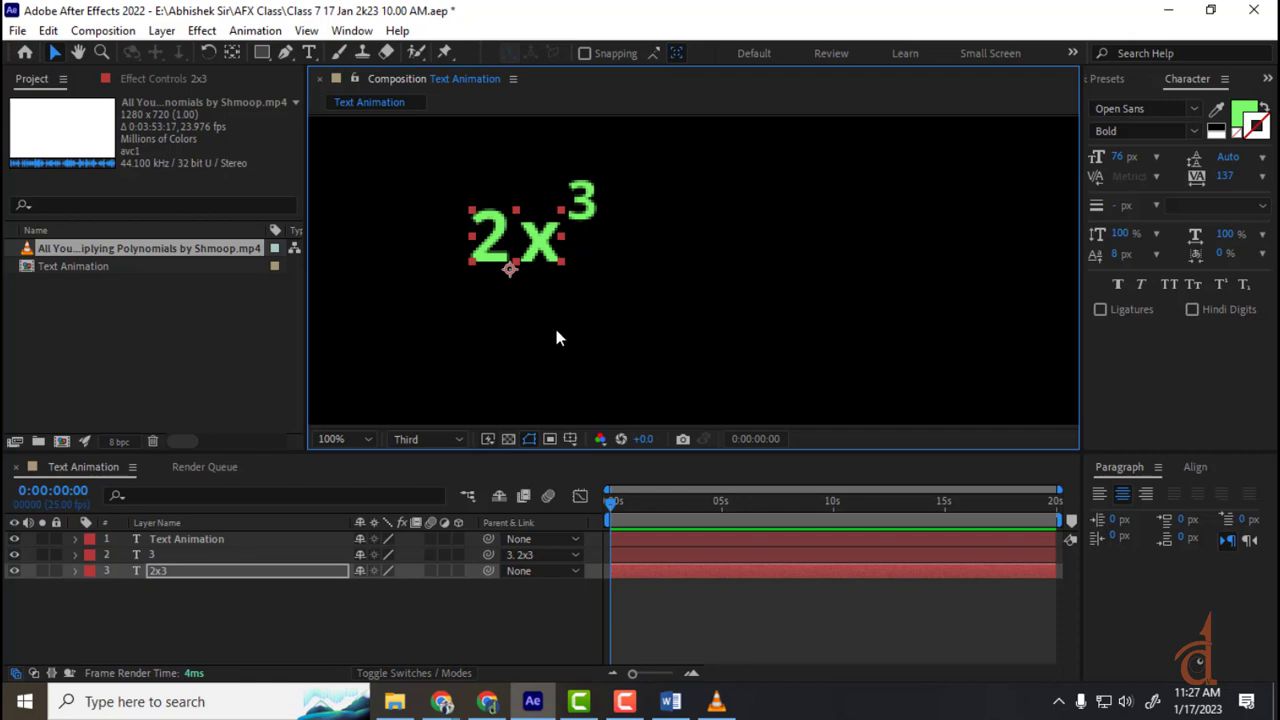
left_click_drag(583, 200, 1070, 168)
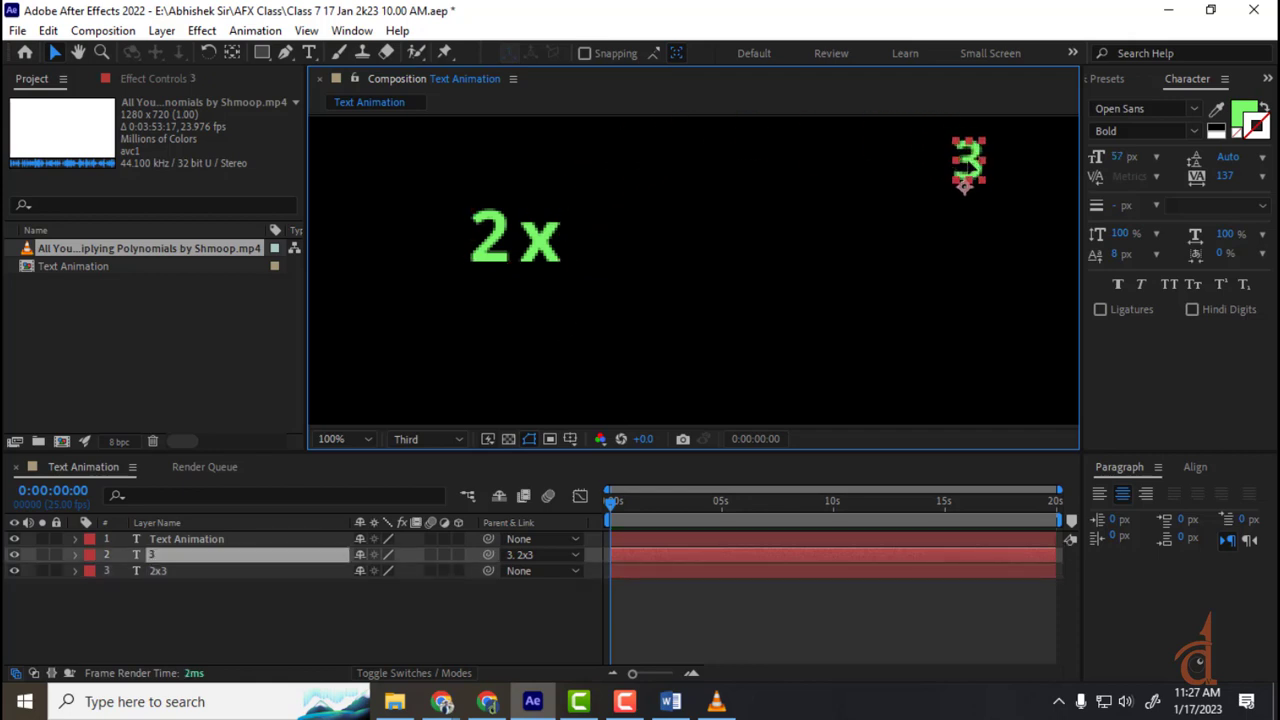
left_click(301, 614)
left_click(492, 256)
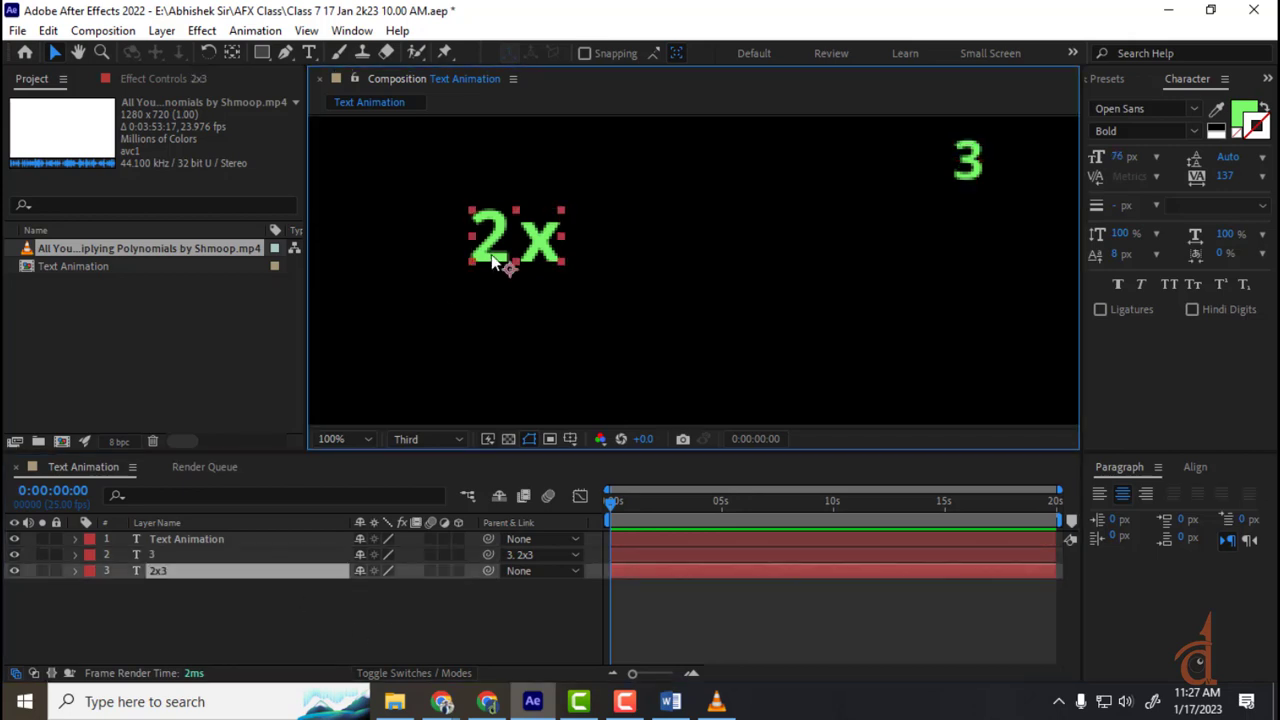
left_click_drag(493, 260, 362, 300)
key("ctrl+z")
key("ctrl+z")
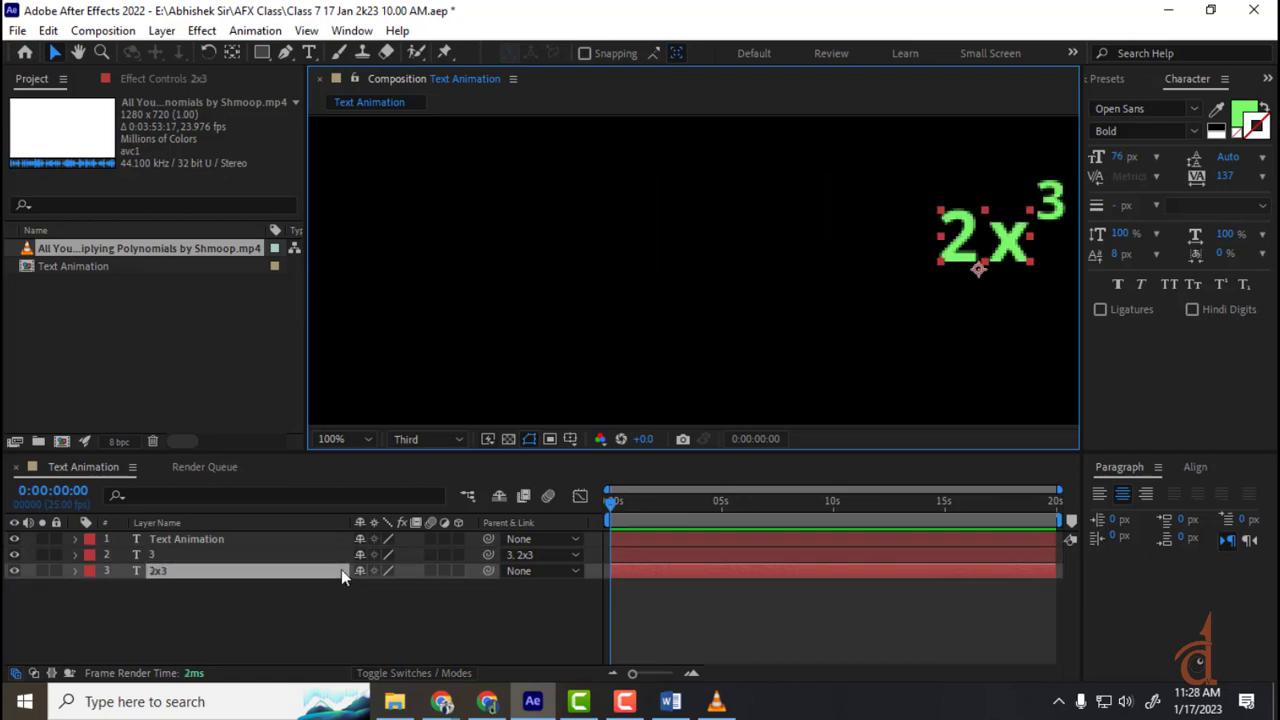
- Remove the 3 layer's parent link by setting its parent to None
left_click(205, 558)
left_click(164, 556)
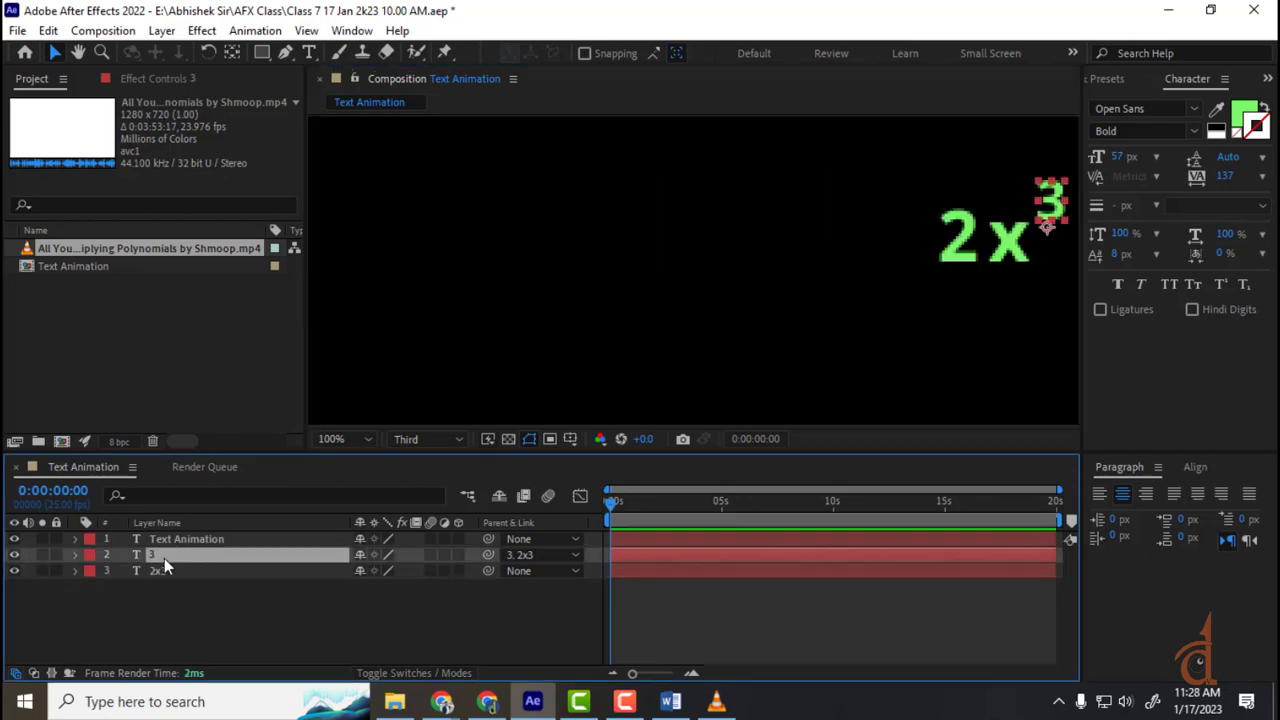
left_click(542, 556)
left_click(551, 579)
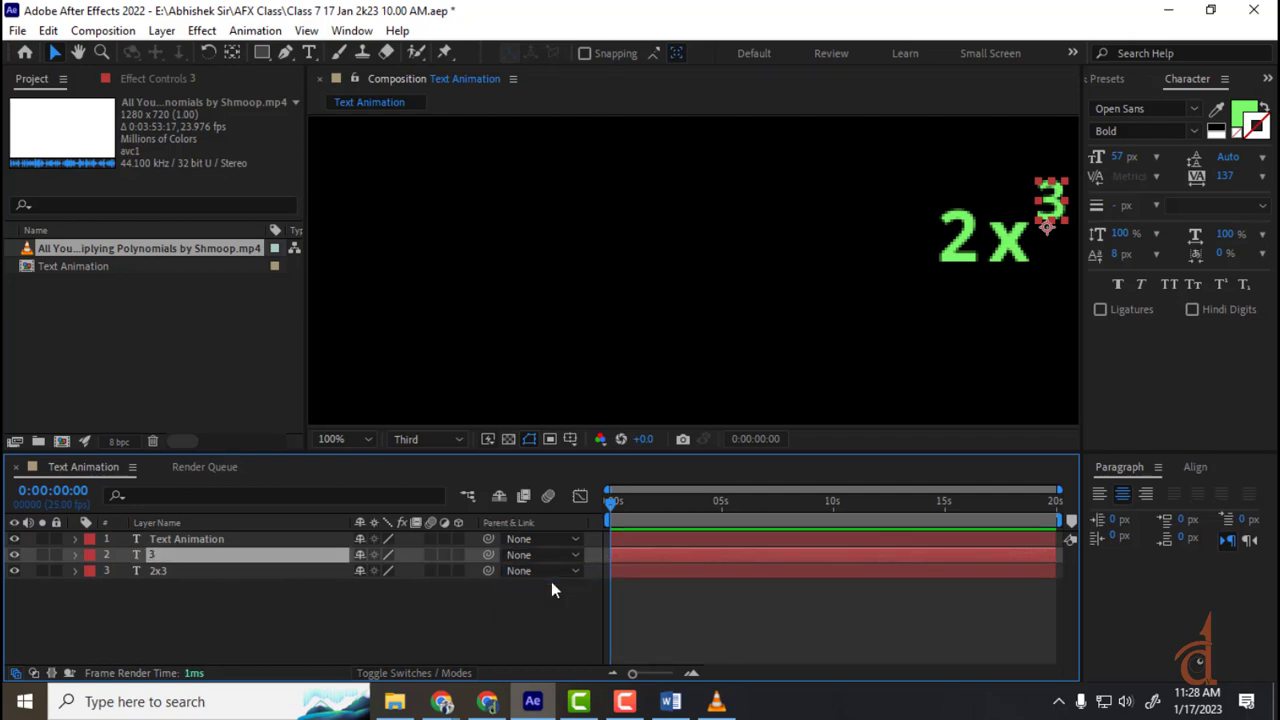
left_click(542, 606)
left_click(533, 555)
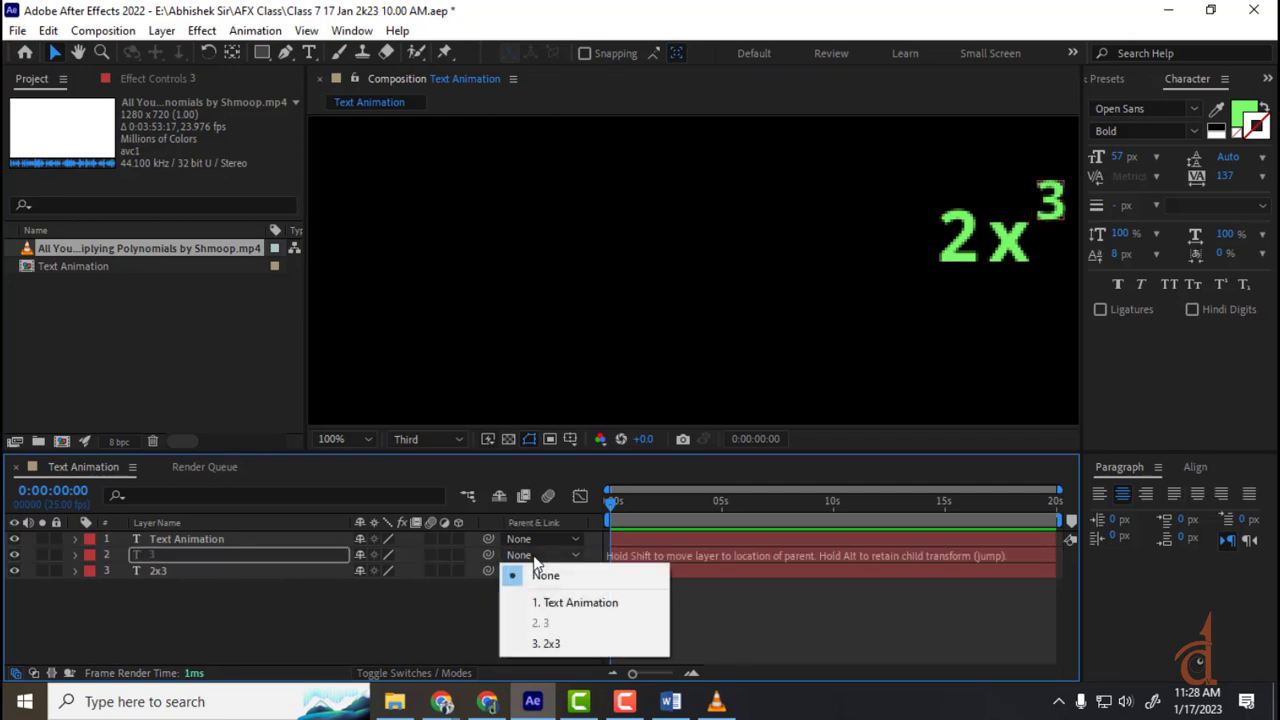
left_click(442, 594)
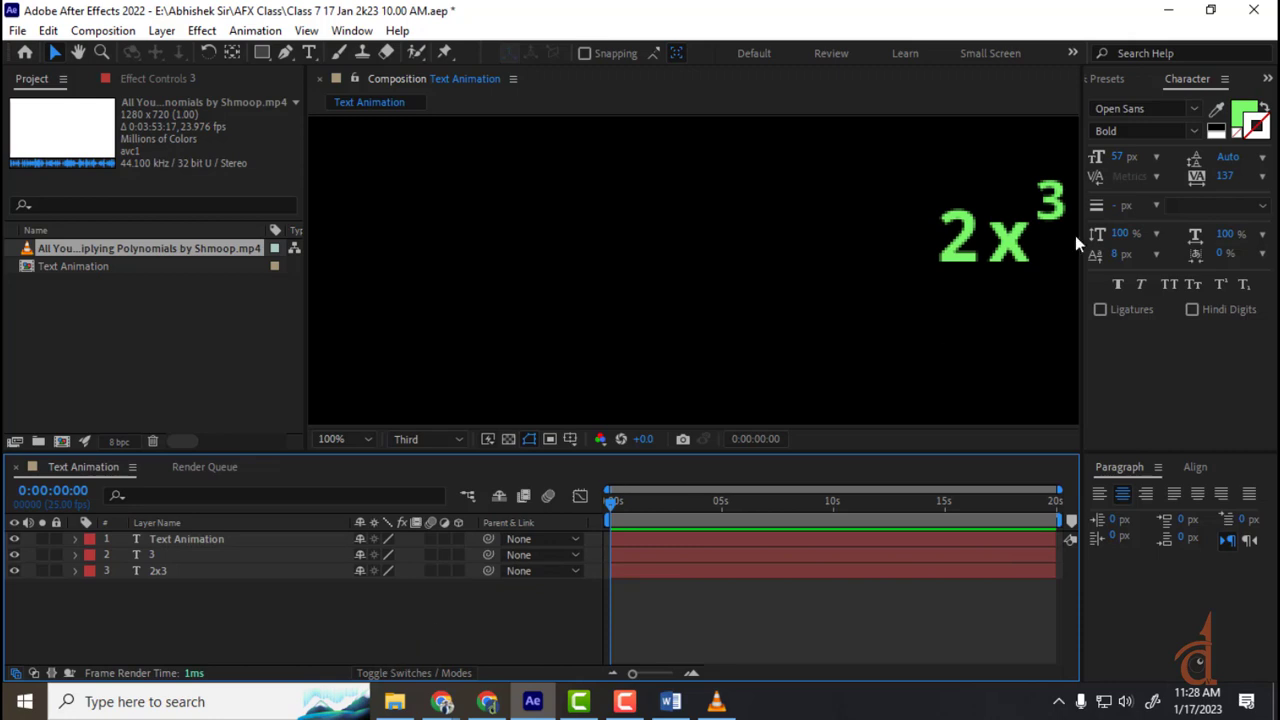
- Use the parent pick whip to link the 3 layer to 2x3, and switch its parent to the Text Animation layer
left_click(986, 244)
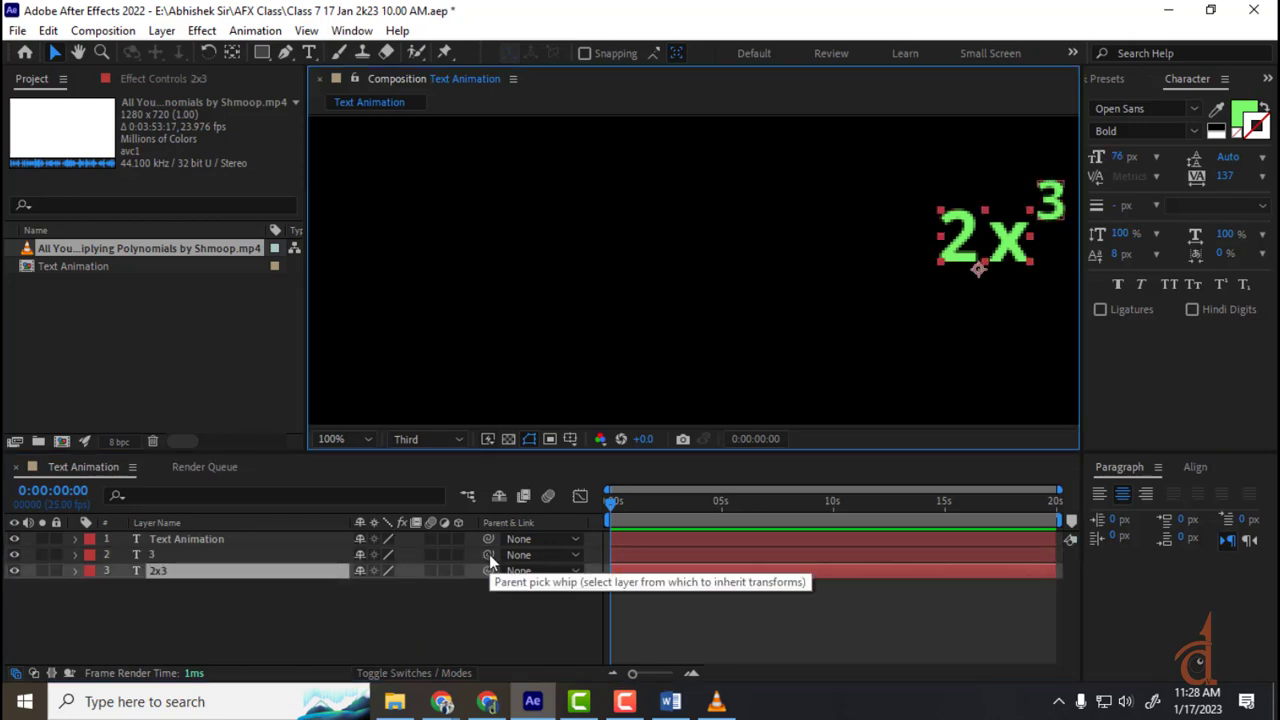
left_click_drag(489, 554, 152, 572)
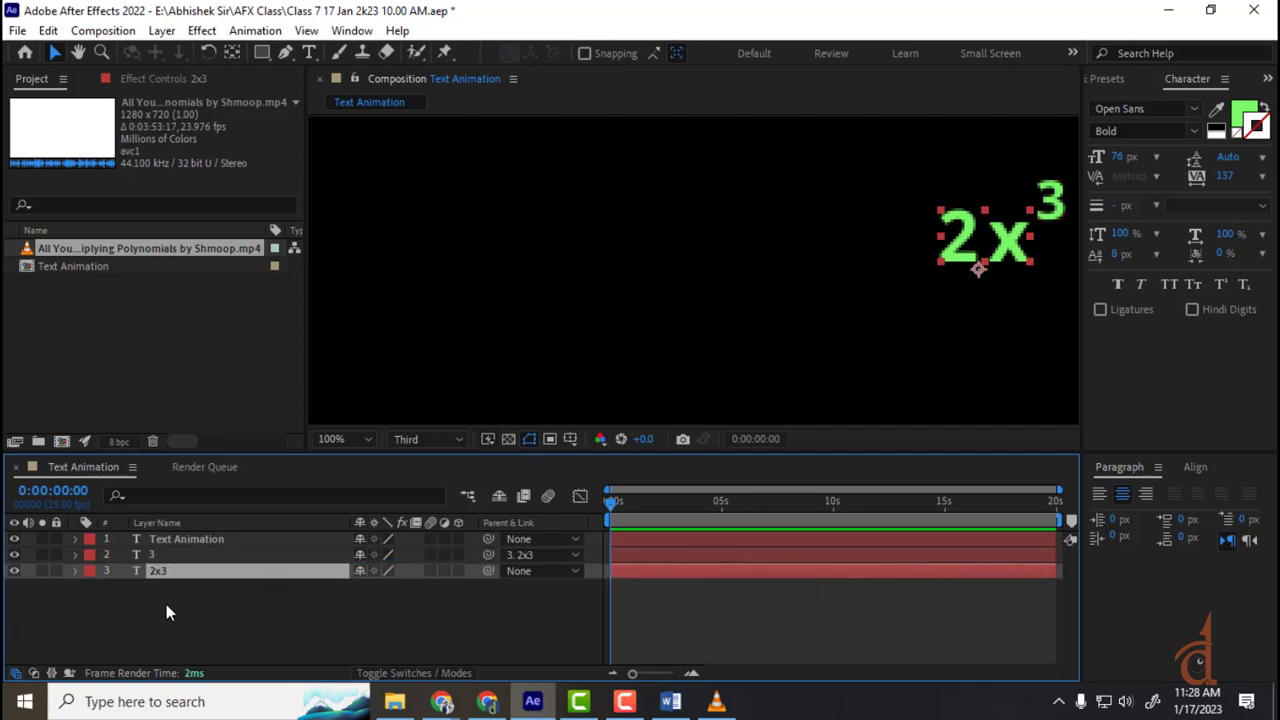
left_click(489, 555, "ctrl")
left_click_drag(488, 555, 175, 537)
scroll(907, 287, "down", 4)
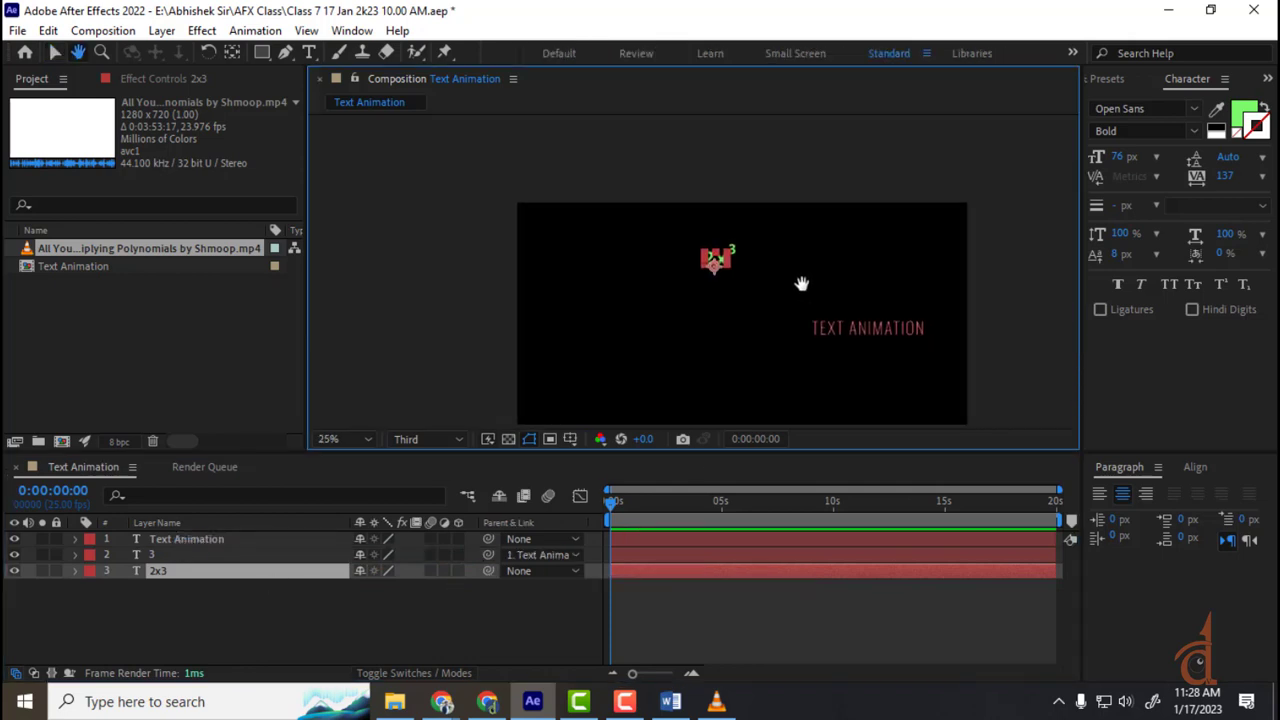
left_click(805, 315)
mouse_move(805, 313)
left_mouse_down()
mouse_move(843, 363)
mouse_move(743, 322)
mouse_move(820, 323)
mouse_move(756, 282)
mouse_move(816, 292)
left_mouse_up()
left_click(975, 305)
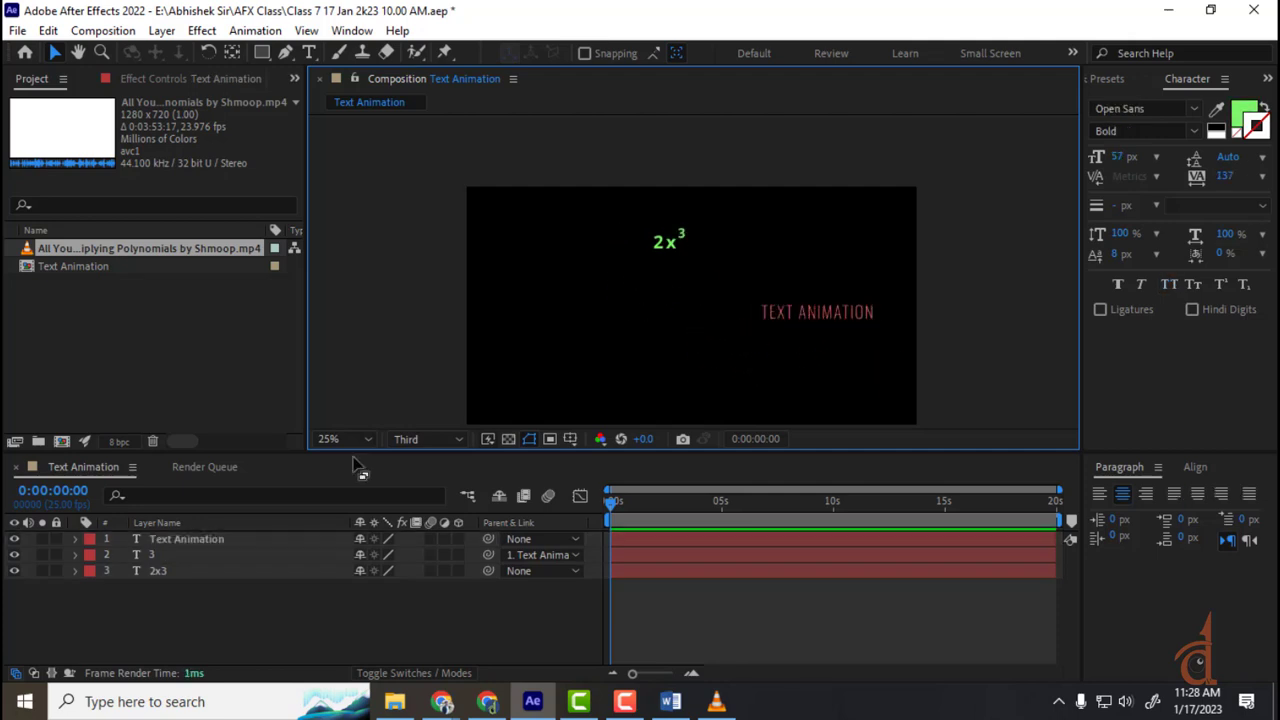
- Reset the 3 layer's parent to None and link it to the 2x3 layer with the pick whip
left_click(540, 555)
left_click(546, 575)
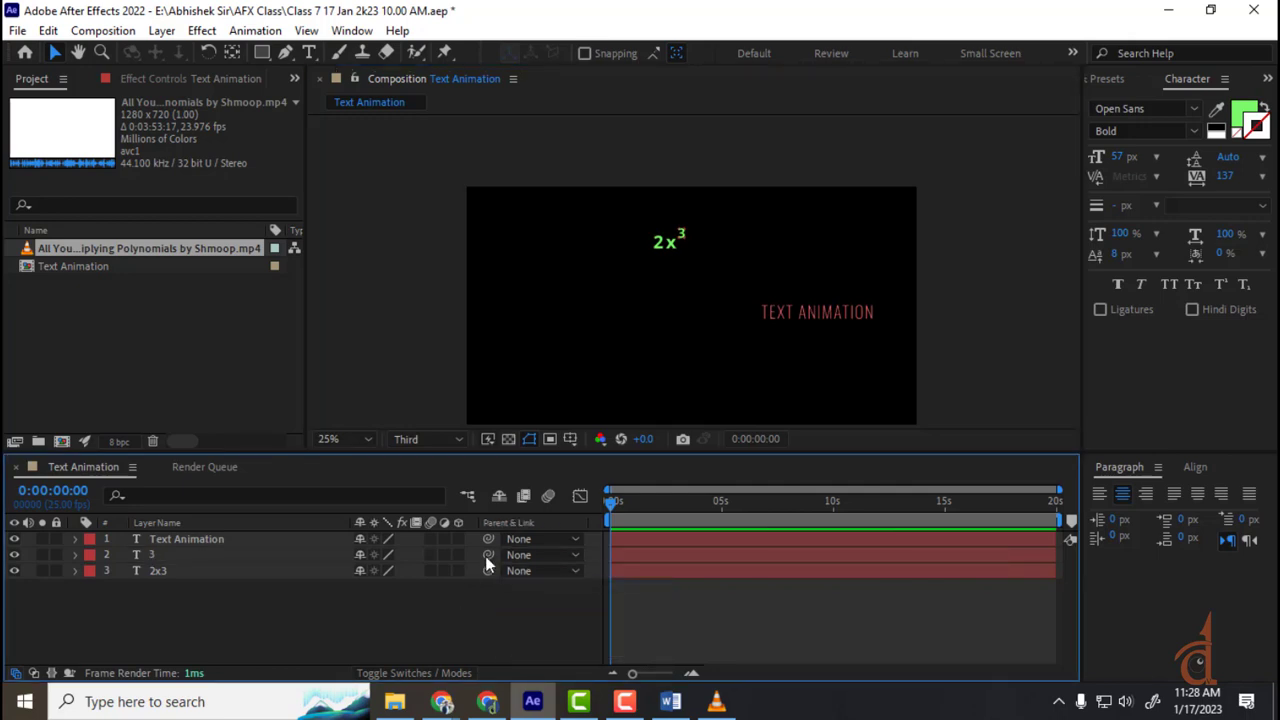
left_click_drag(488, 555, 152, 572)
- Test the new link by resizing and moving the 2x3 layer, and undo the changes
left_click(160, 572)
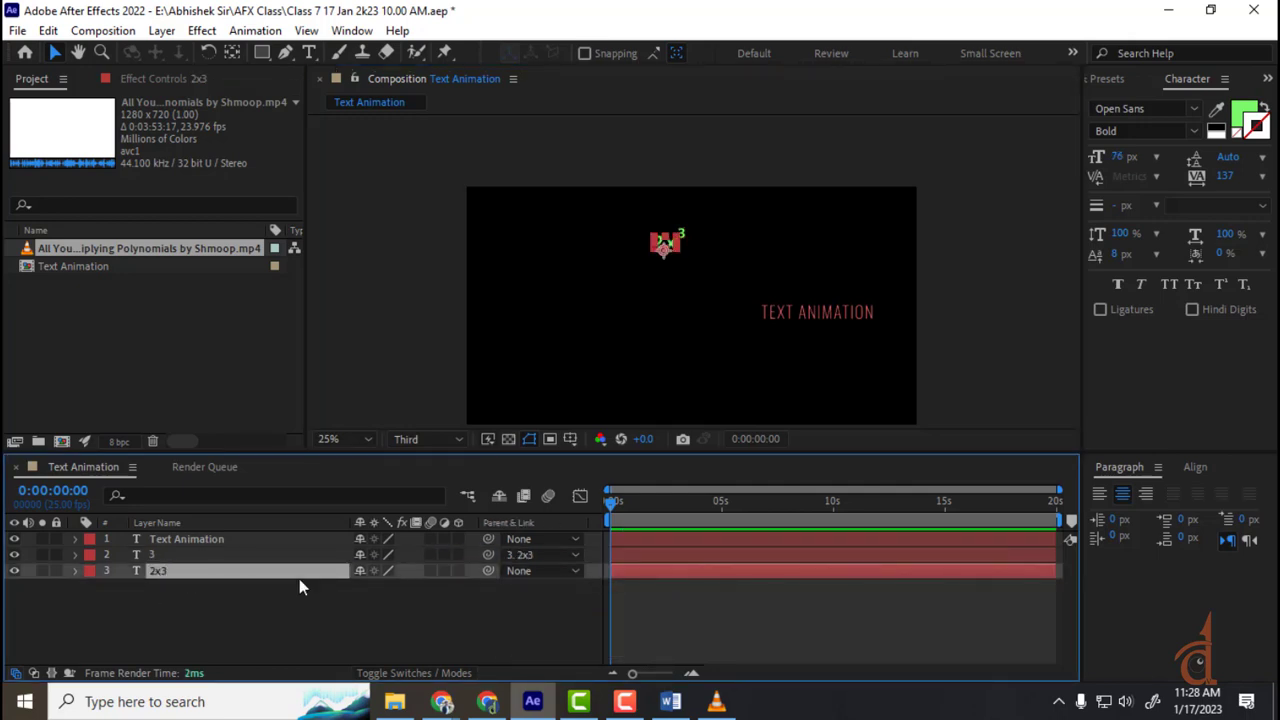
left_click(665, 243)
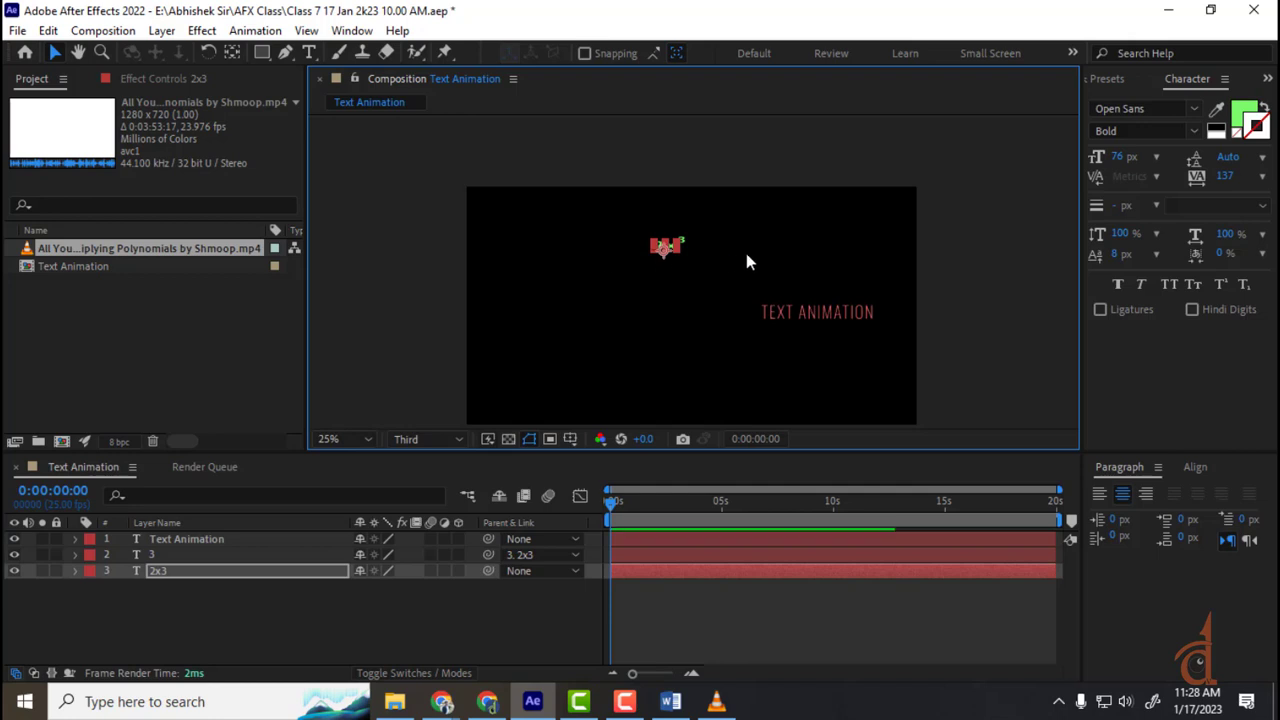
key("period")
left_click_drag(655, 225, 531, 211)
key("ctrl+z")
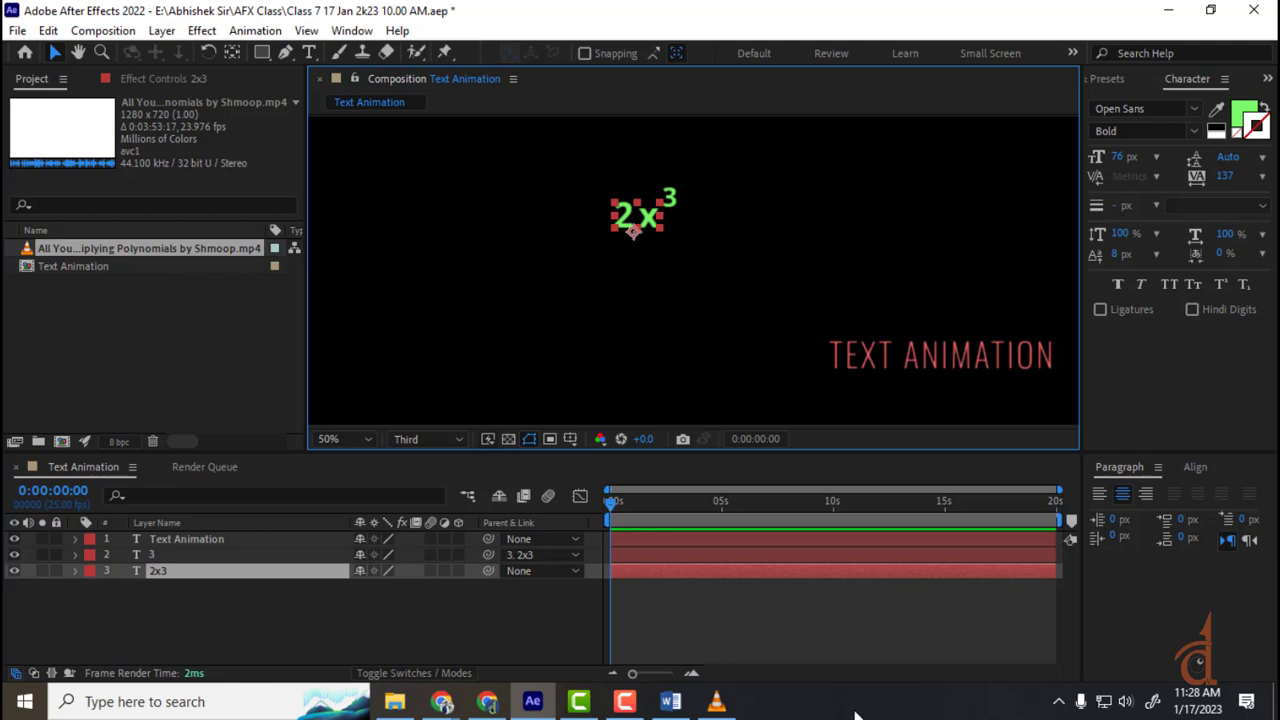
- Switch to VLC media player, raise the volume to 105%, and play the polynomials video up to 01:05 to examine how 2x³ moves
left_click(716, 701)
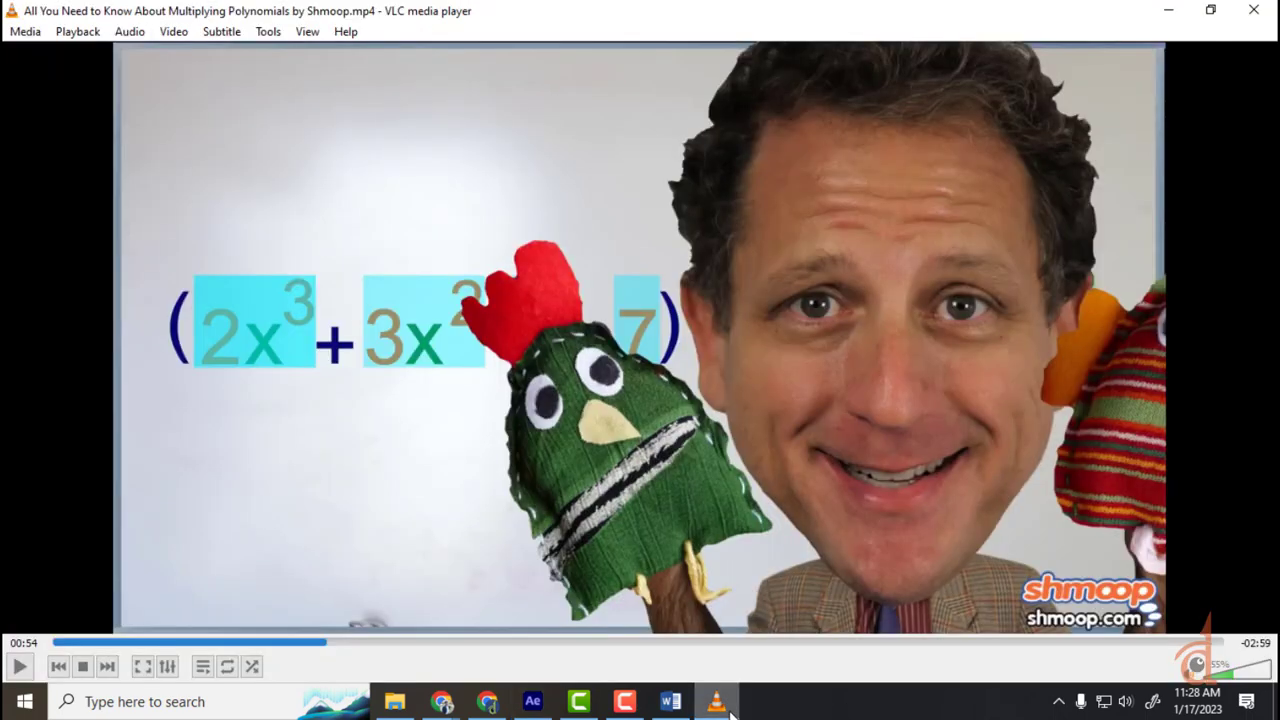
left_click(558, 320)
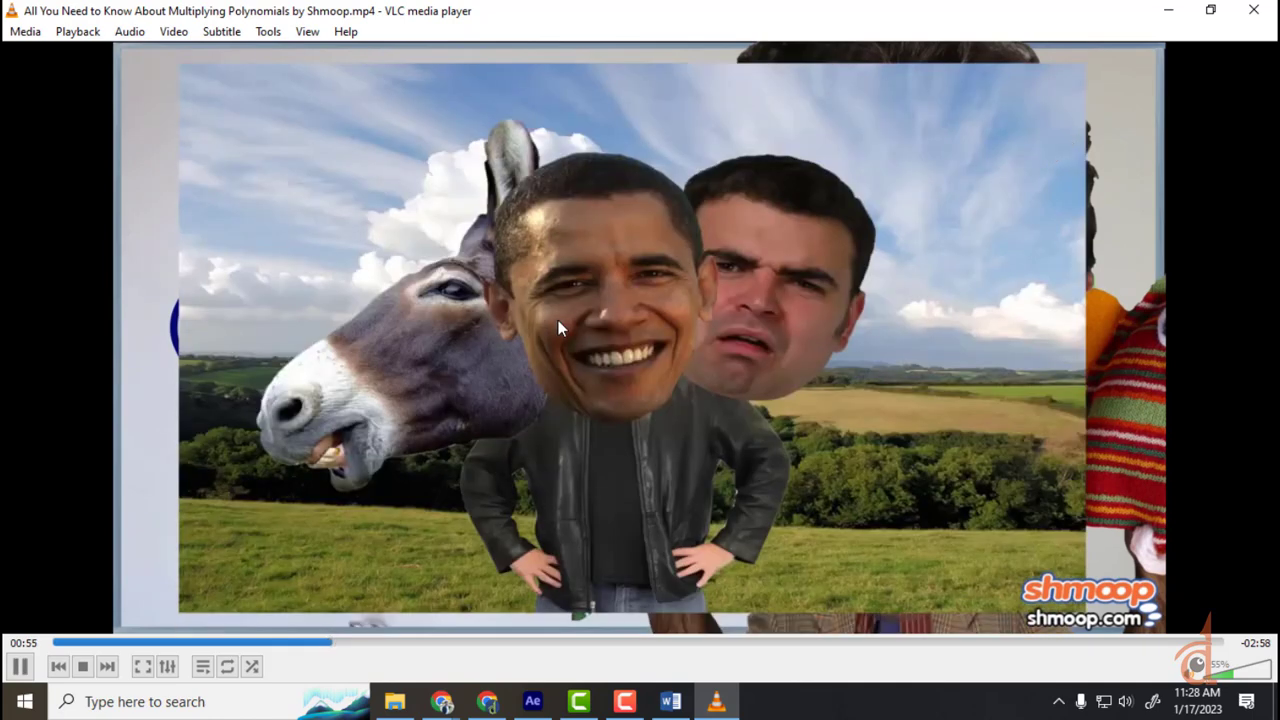
scroll(558, 320, "up", 9)
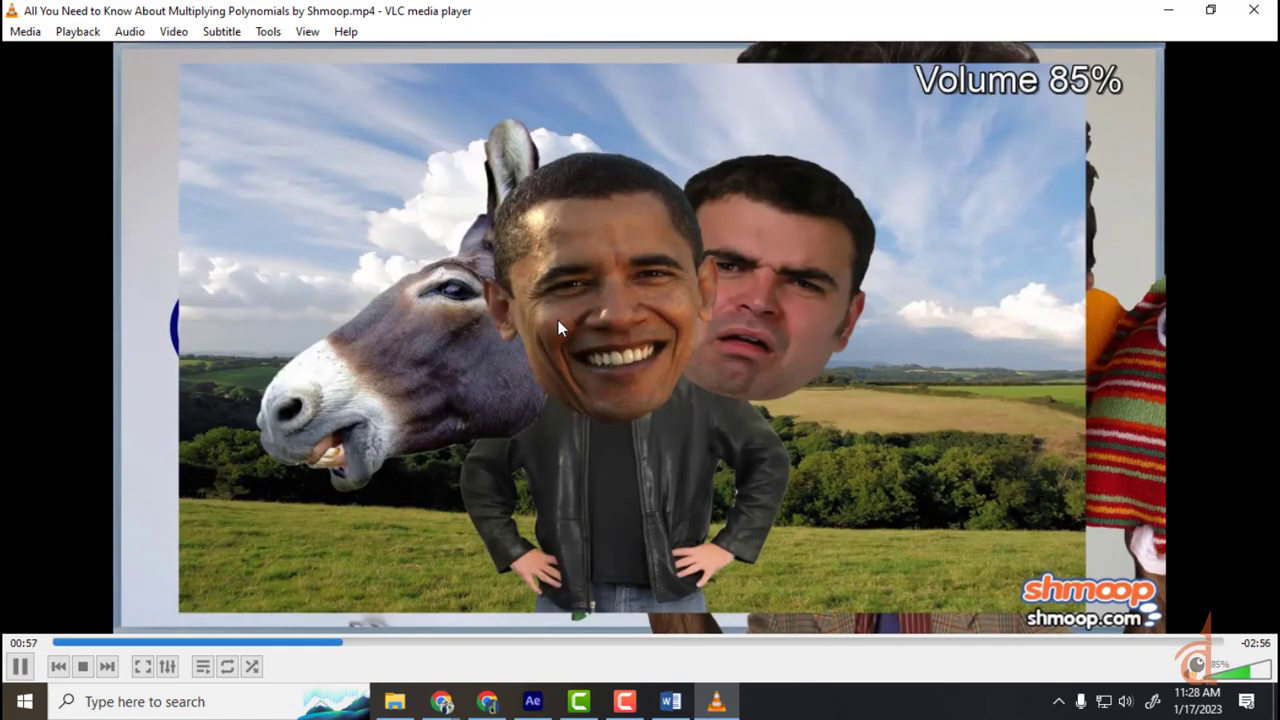
scroll(558, 320, "up", 1)
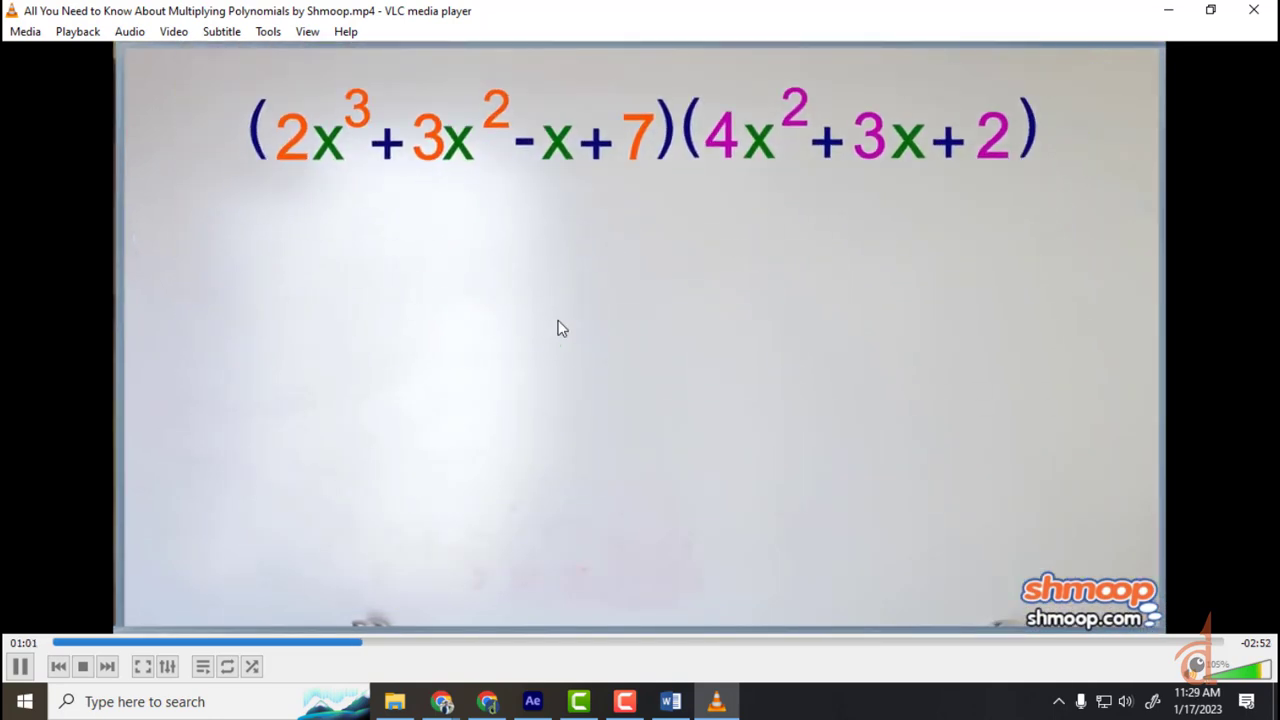
left_click(558, 322)
left_click(558, 328)
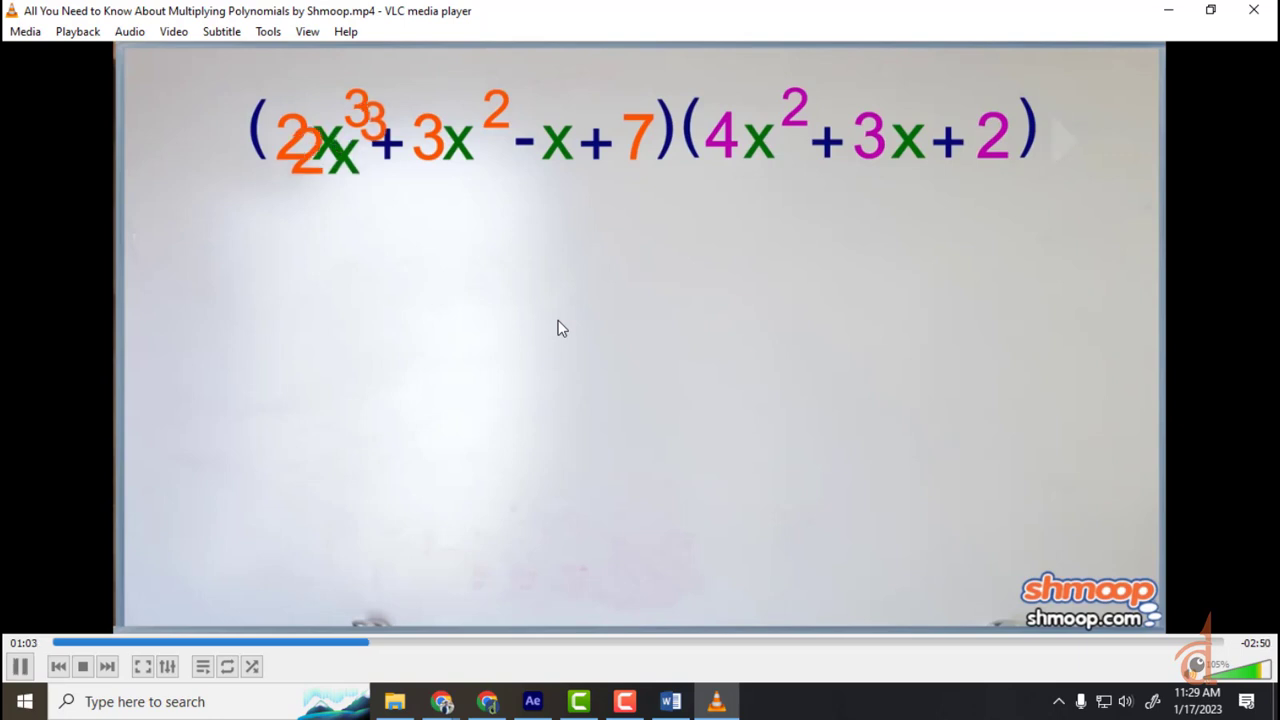
left_click(558, 328)
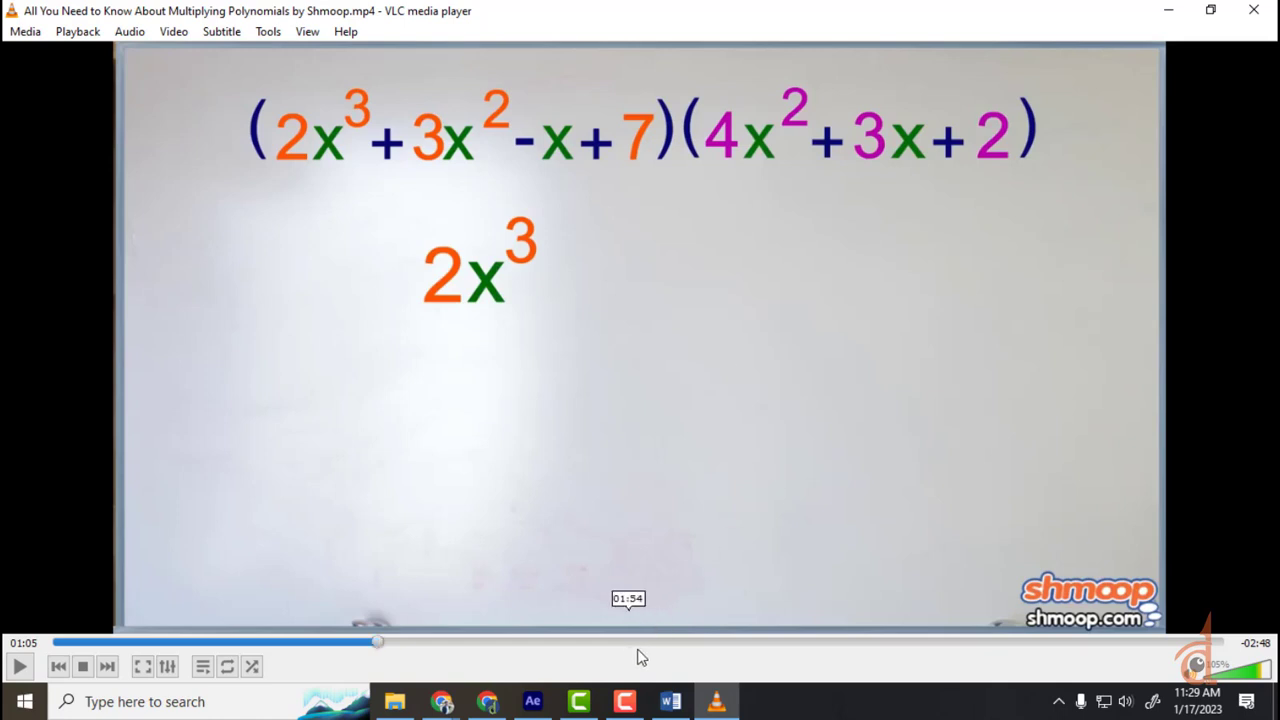
- Close the open Word window while keeping the paused polynomials video on screen
mouse_move(670, 700)
right_click(672, 700)
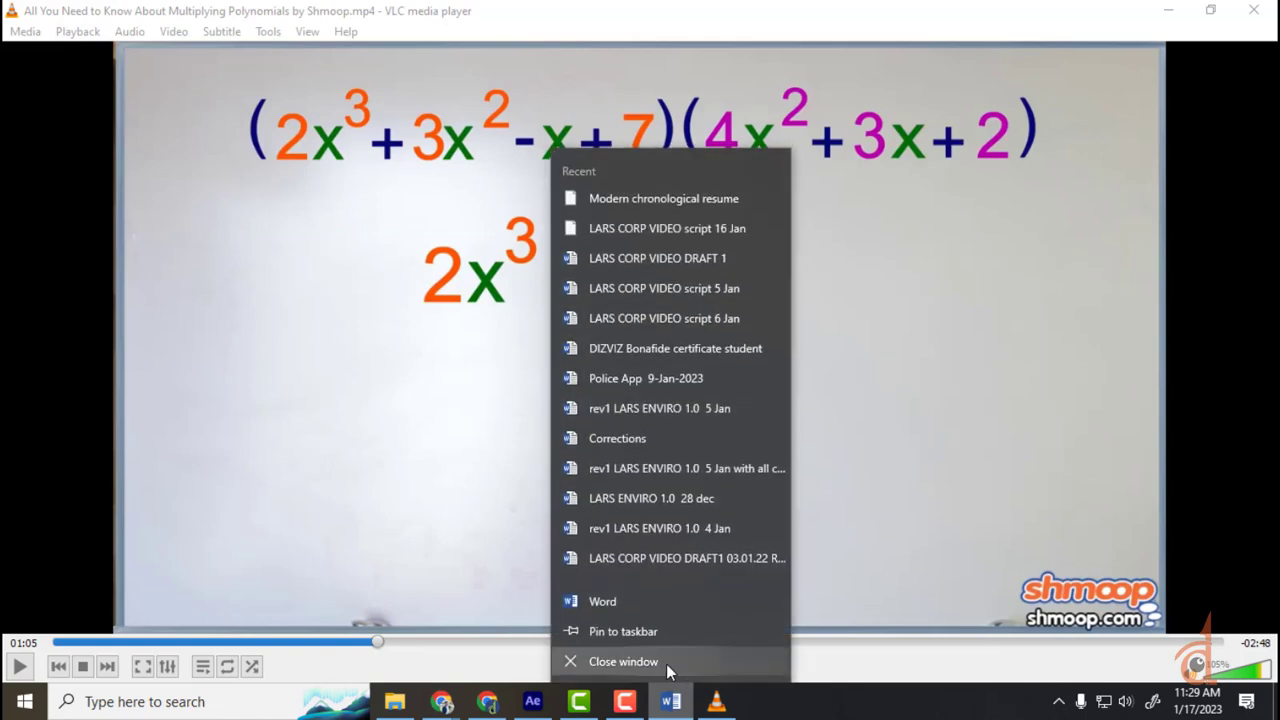
left_click(666, 664)
left_click(634, 386)
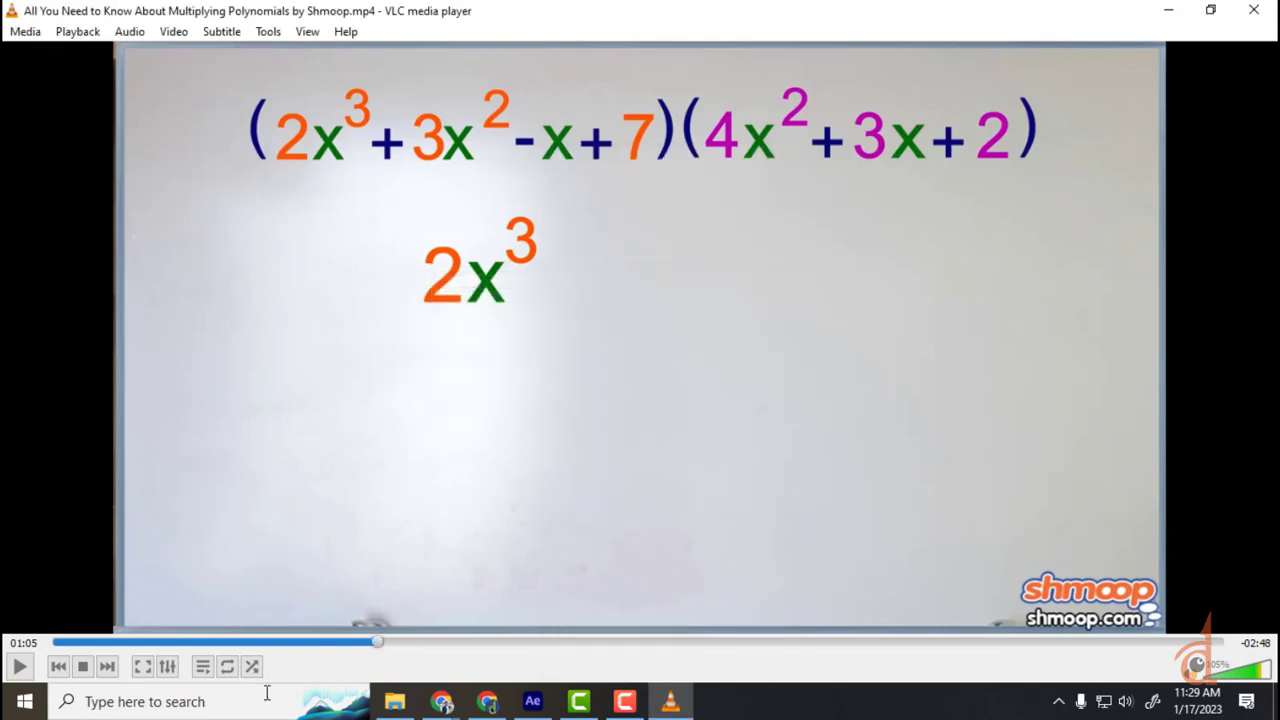
- Open Notepad and move its window below the polynomial expression in the video
left_click(262, 696)
type("note")
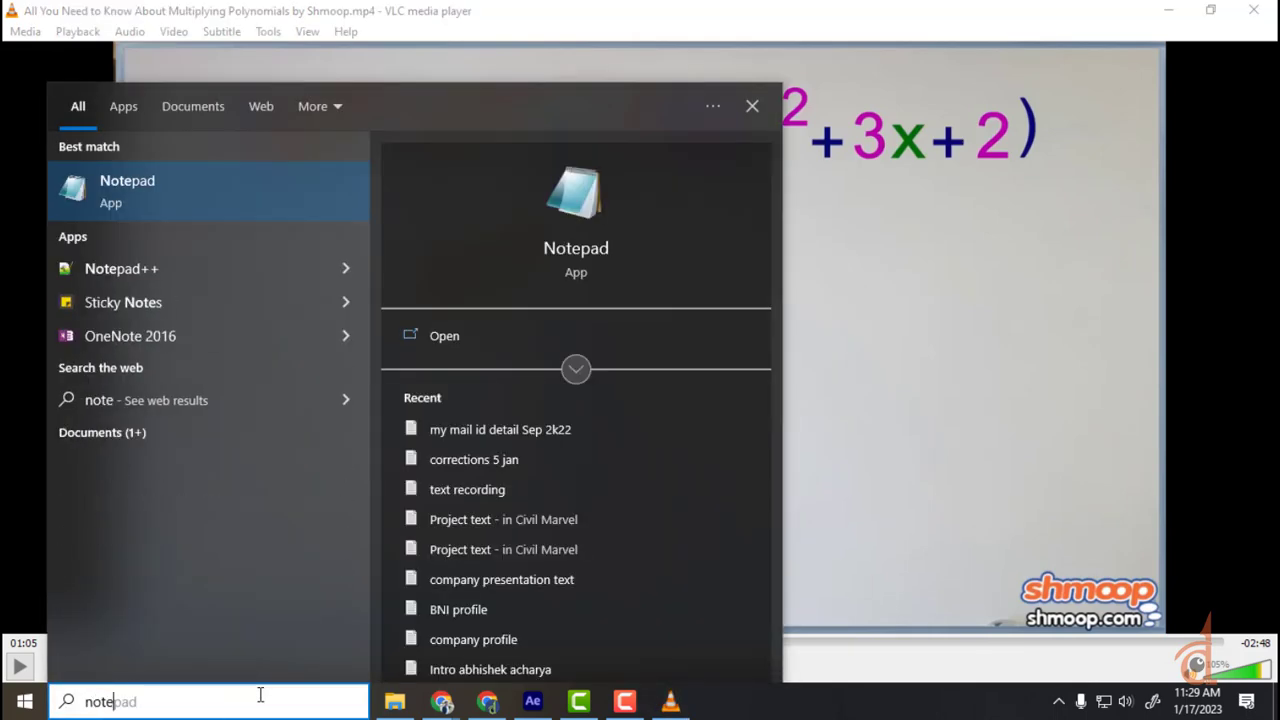
key("Return")
left_click_drag(908, 86, 582, 416)
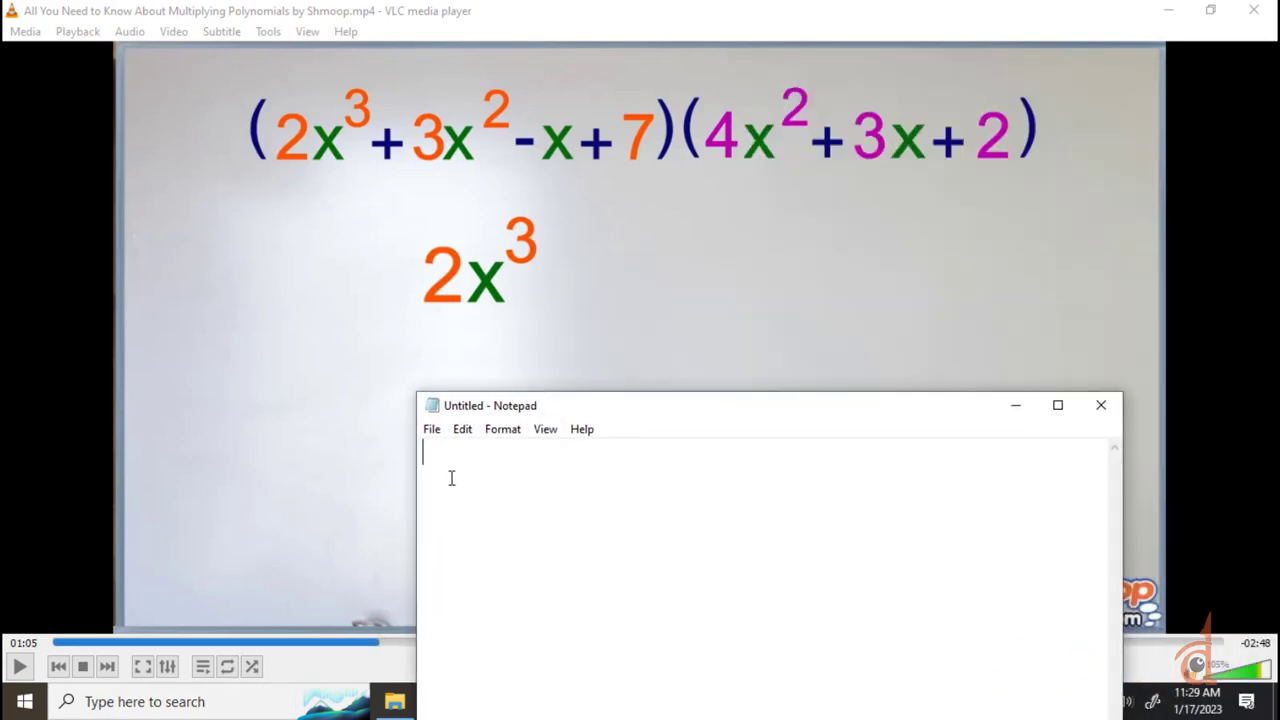
- Write the expression (2x3+3x2-x+7)(4x2+3x+2) in the blank note and copy it
type("(2x3+3")
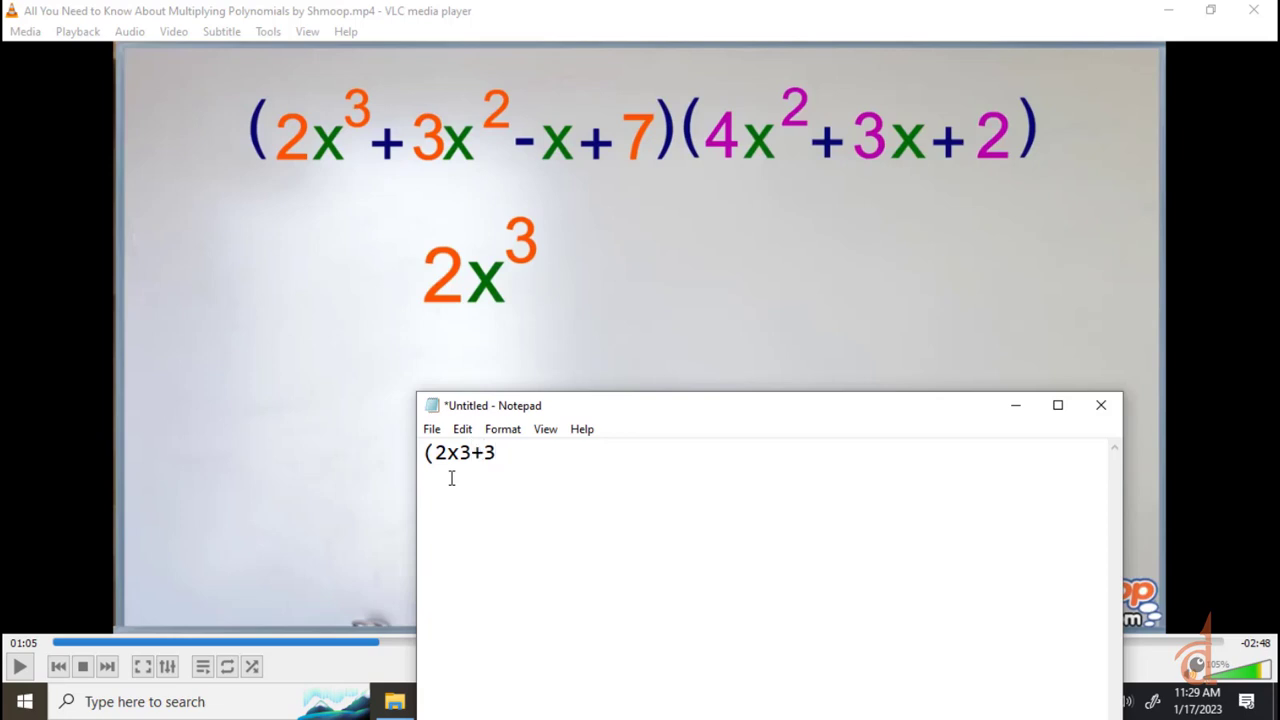
type("x2-x+7)")
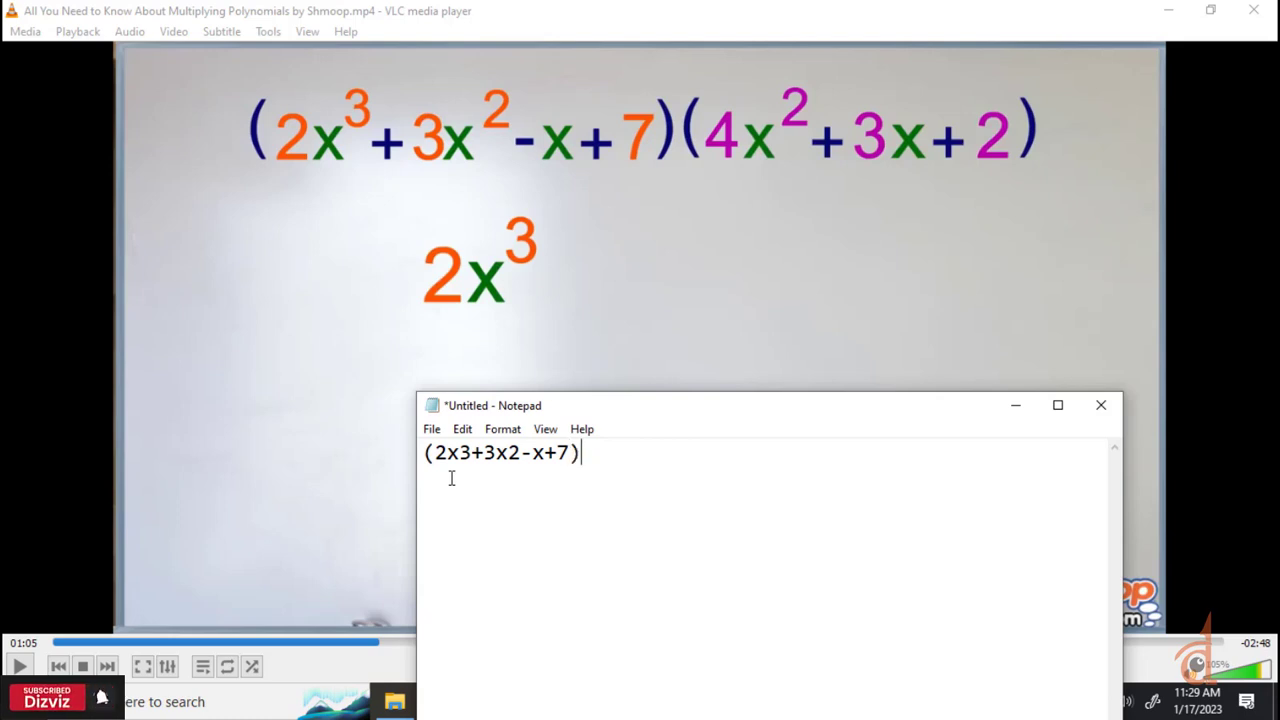
type("(4x2+3")
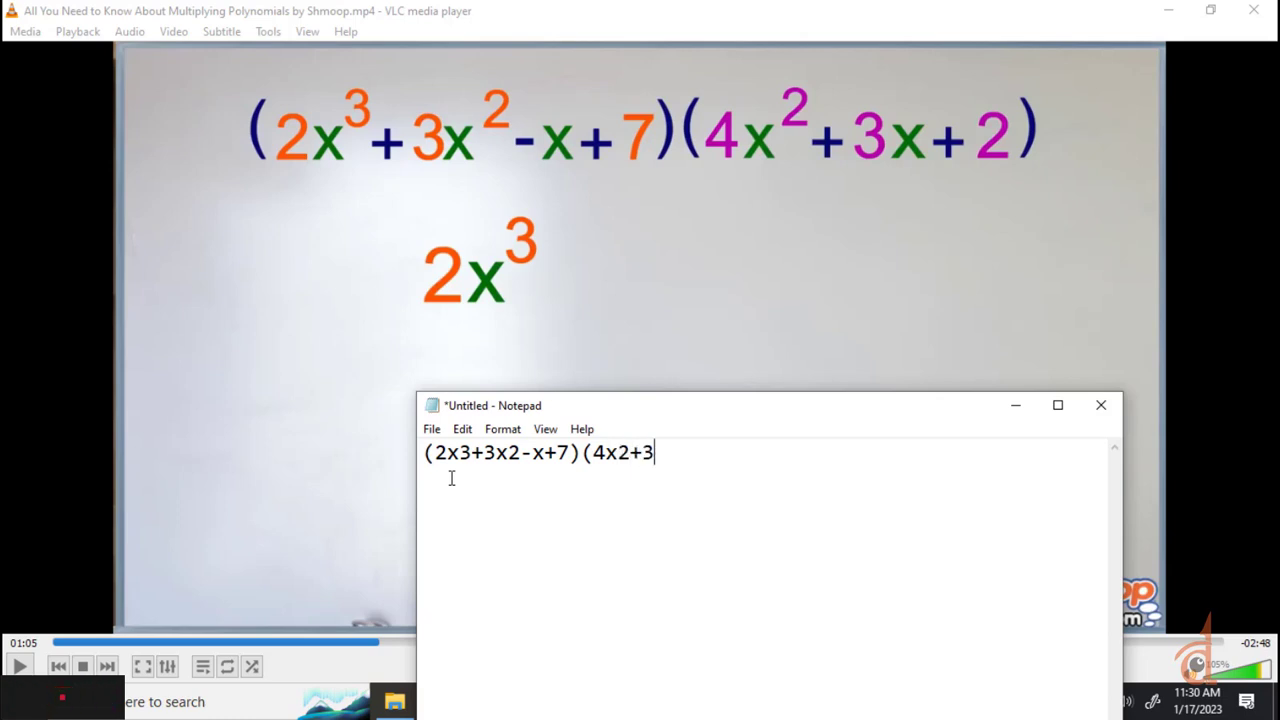
type("x")
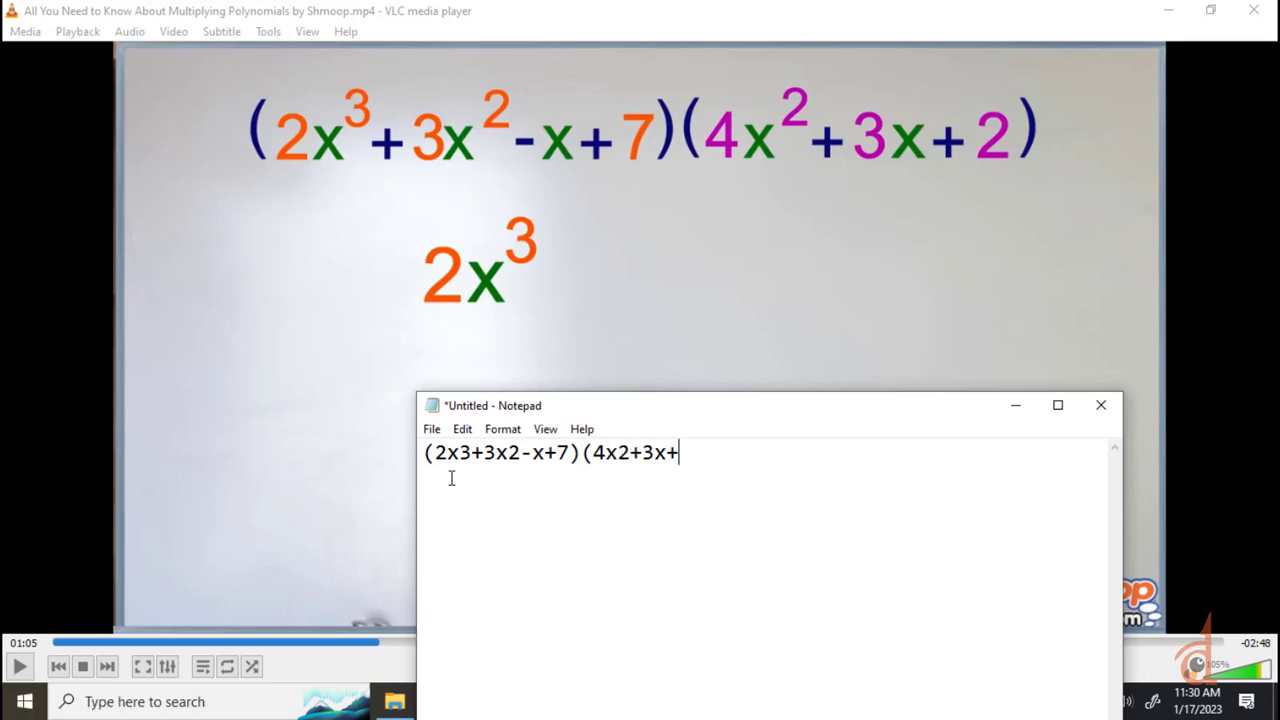
type("+2)")
left_click_drag(749, 450, 366, 458)
key("ctrl+c")
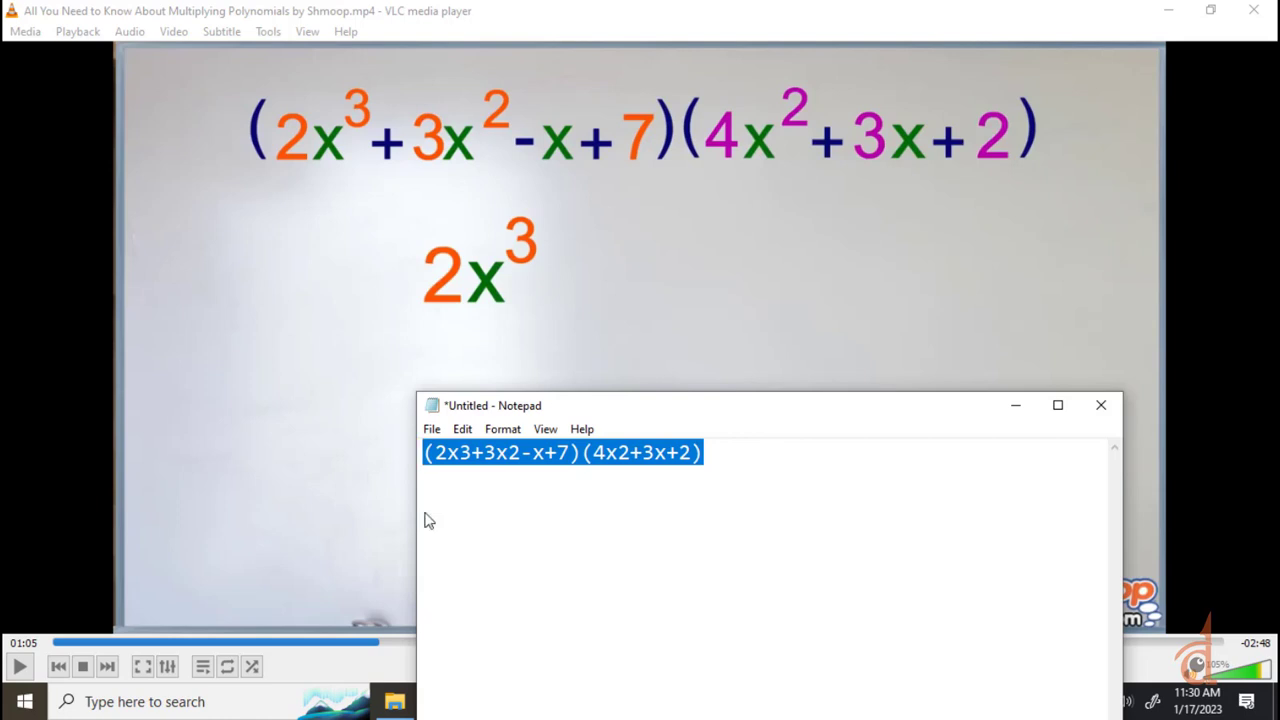
- Switch to After Effects and delete the Text Animation and 3 layers from the composition
left_click(380, 645)
key("super")
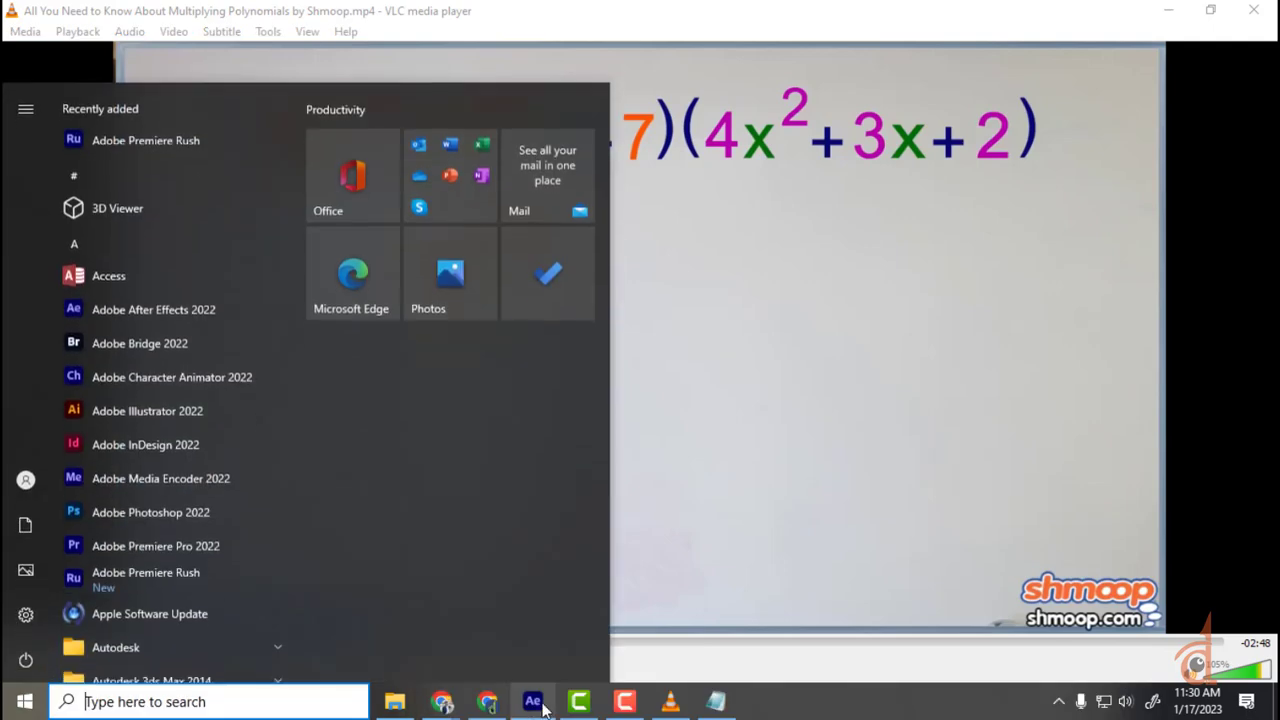
left_click(535, 708)
left_click(362, 628)
left_click(172, 540)
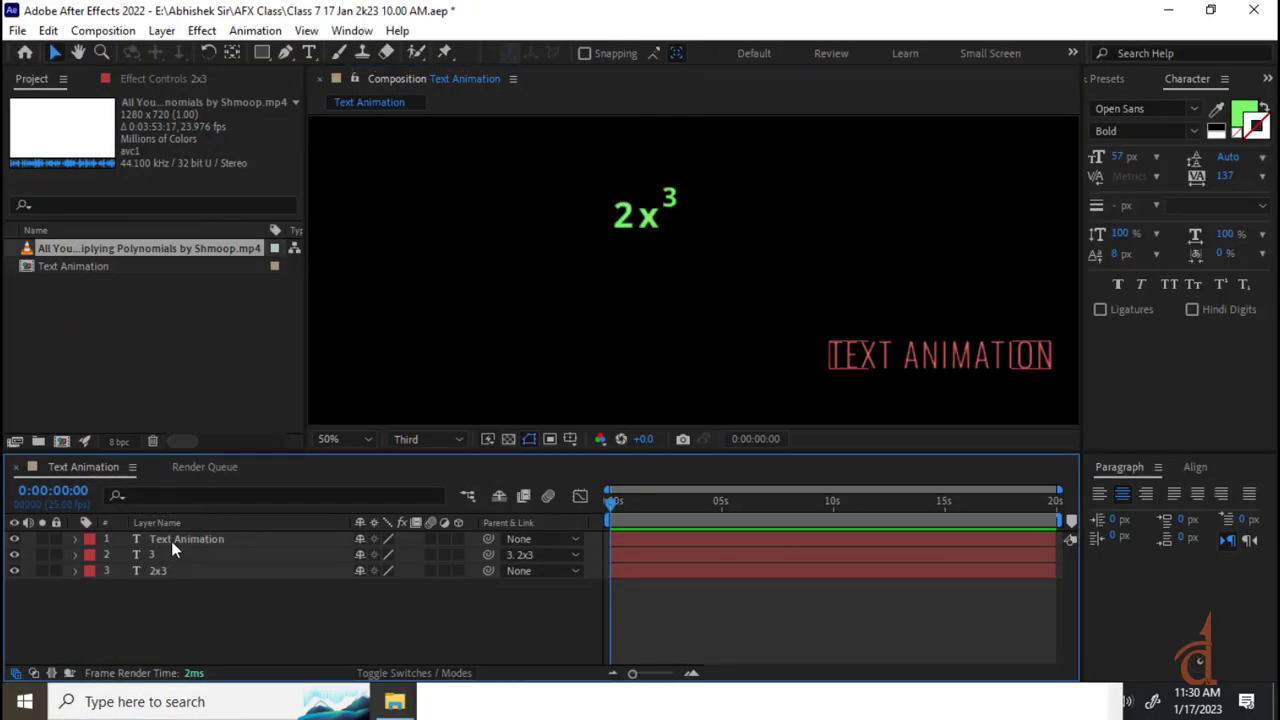
key("Delete")
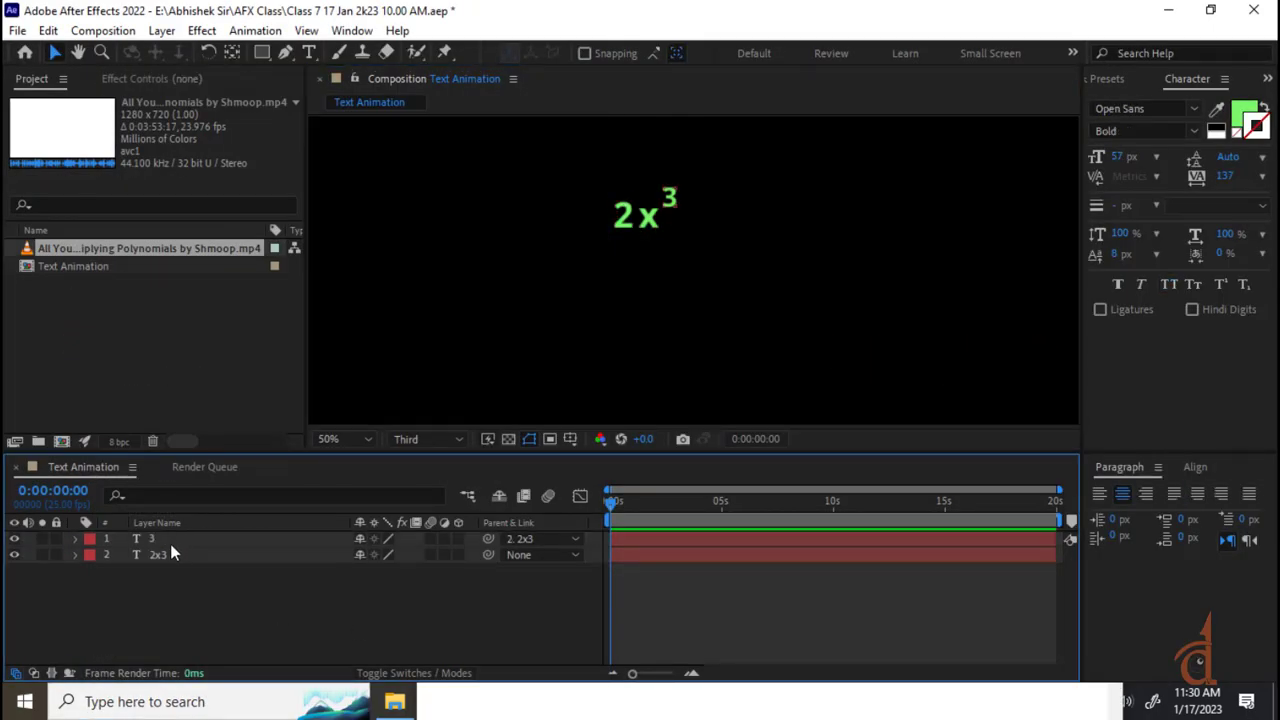
left_click(152, 538)
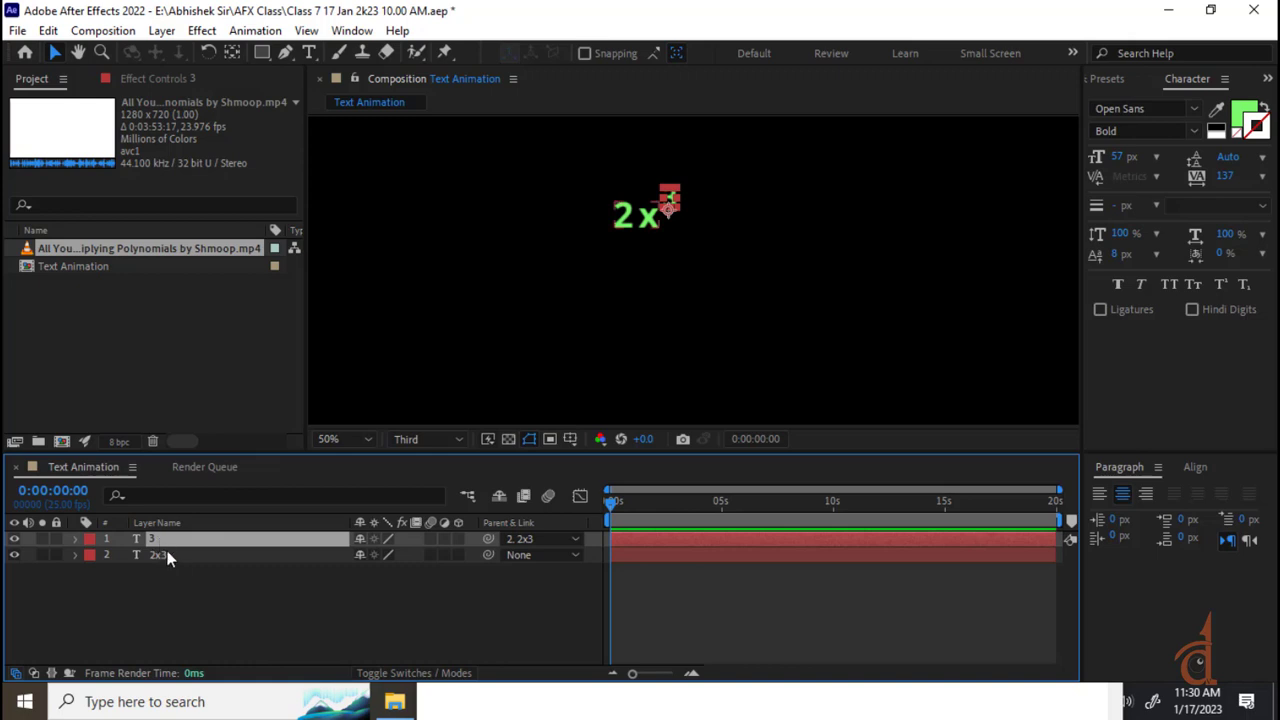
key("Delete")
- Replace the text of the remaining 2x3 layer with the copied expression (2x3+3x2-x+7)(4x2+3x+2)
left_click(164, 538)
double_click(164, 538)
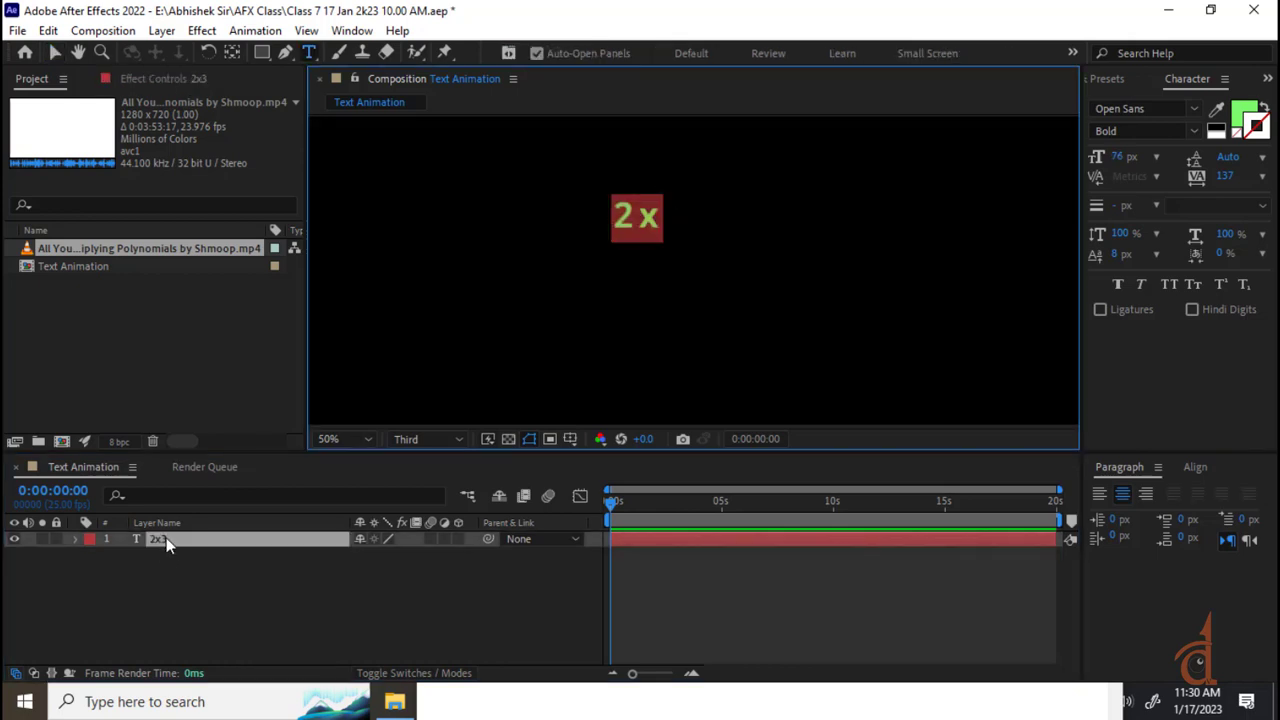
key("ctrl+v")
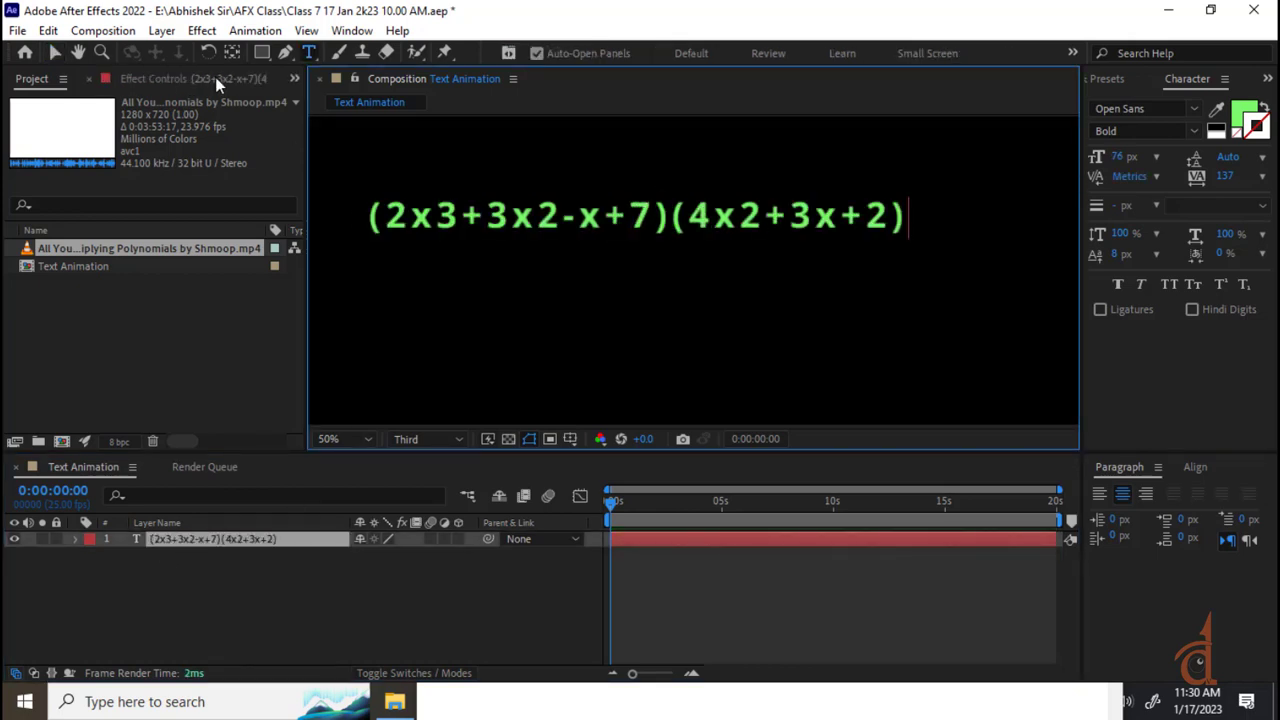
left_click(56, 52)
- Format the exponent 3 of 2x3 and the exponent 2 of 3x2 in the first bracket as superscript
double_click(439, 222)
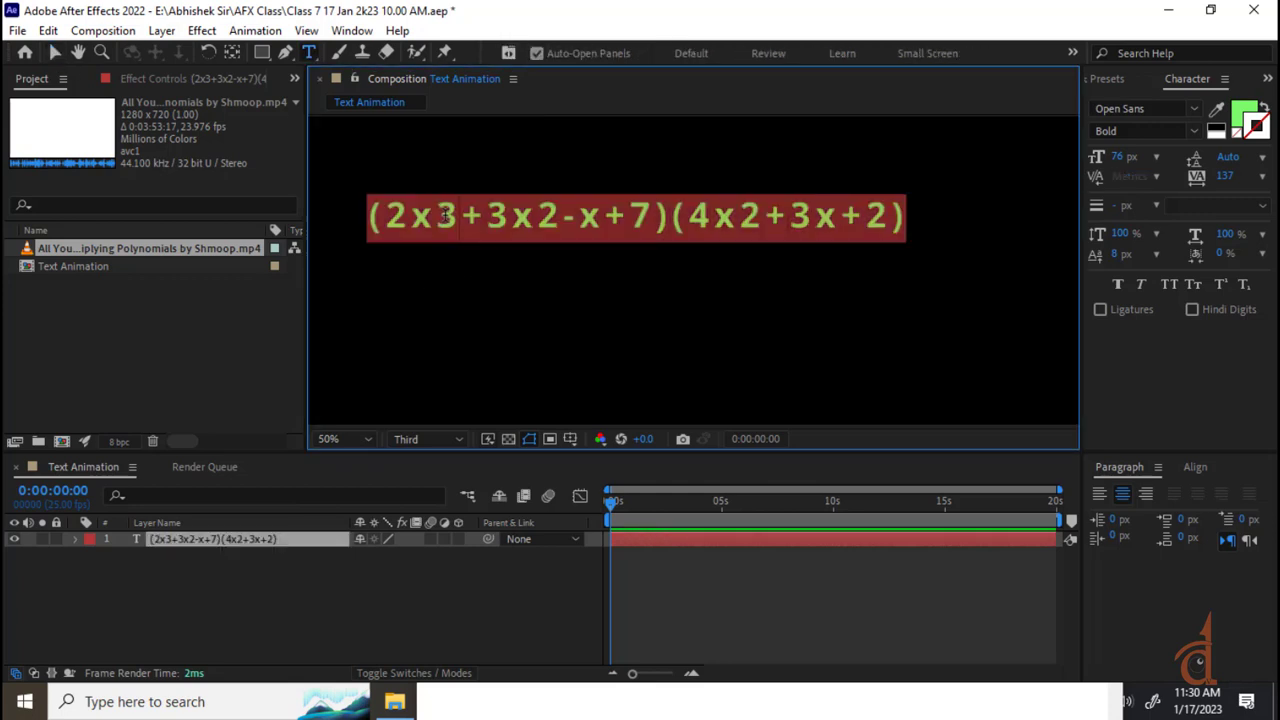
left_click(445, 216)
left_click_drag(460, 216, 443, 216)
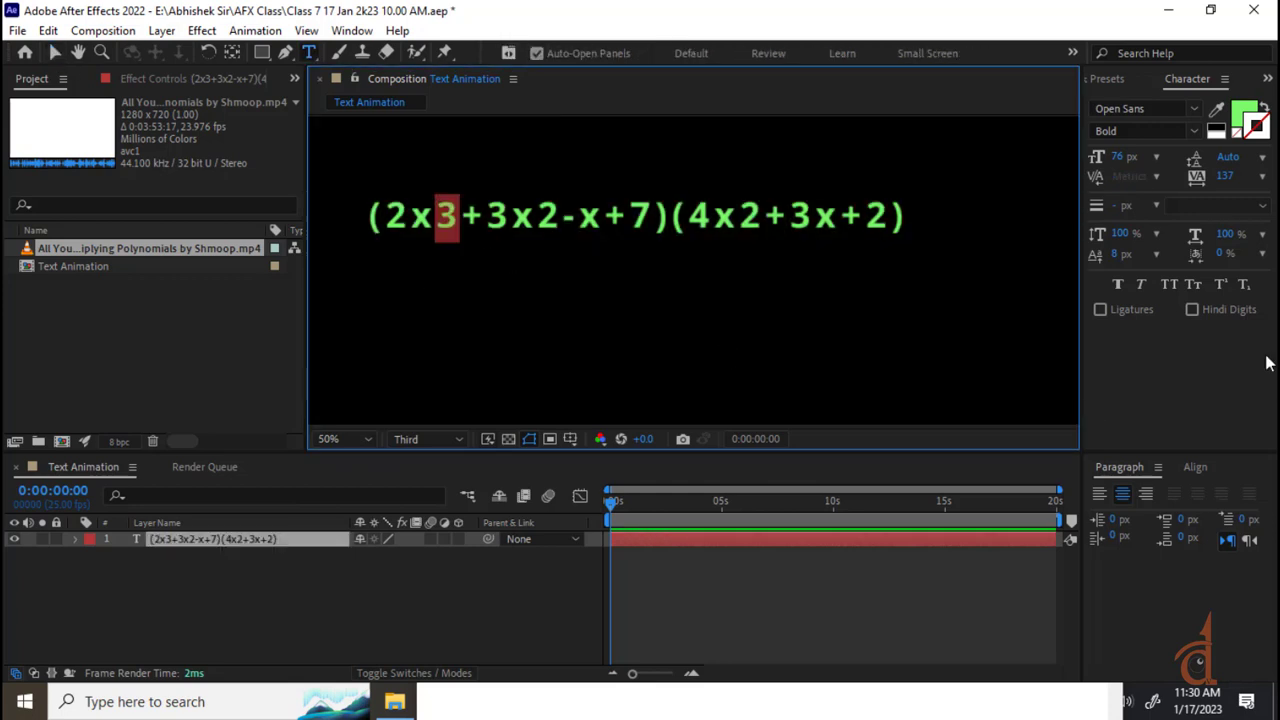
left_click(1221, 287)
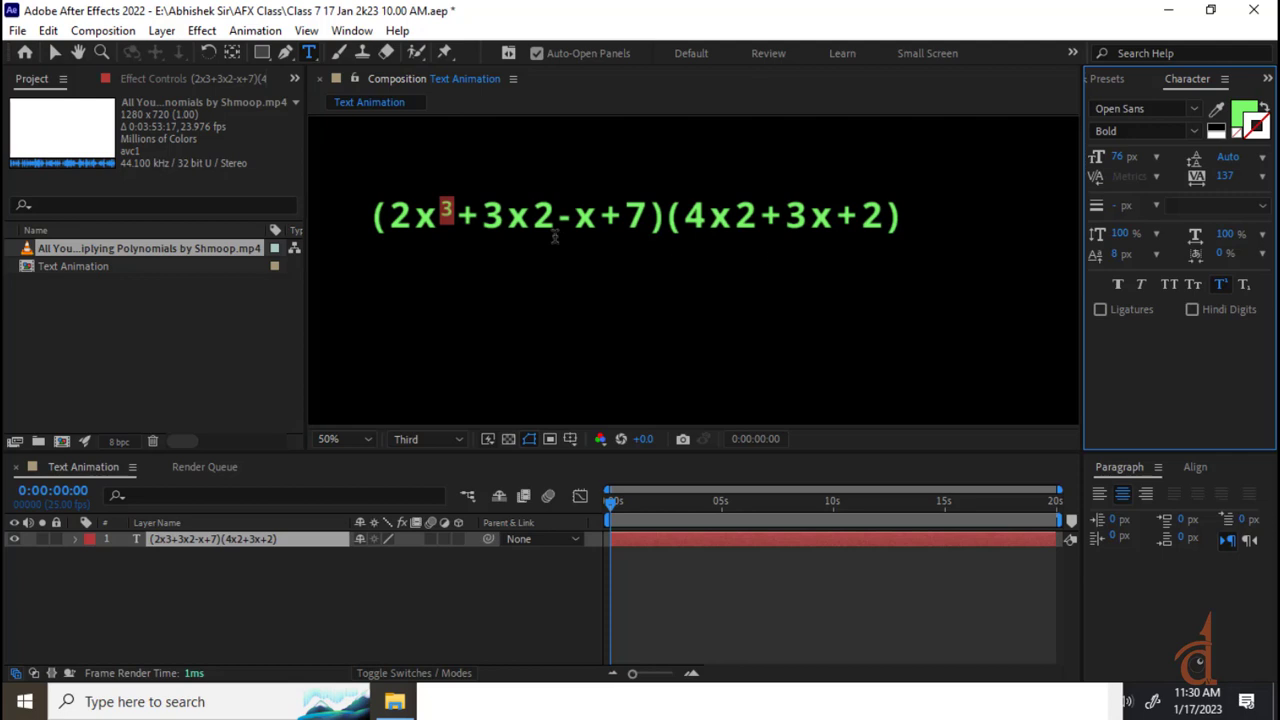
left_click_drag(556, 216, 530, 216)
left_click(1215, 284)
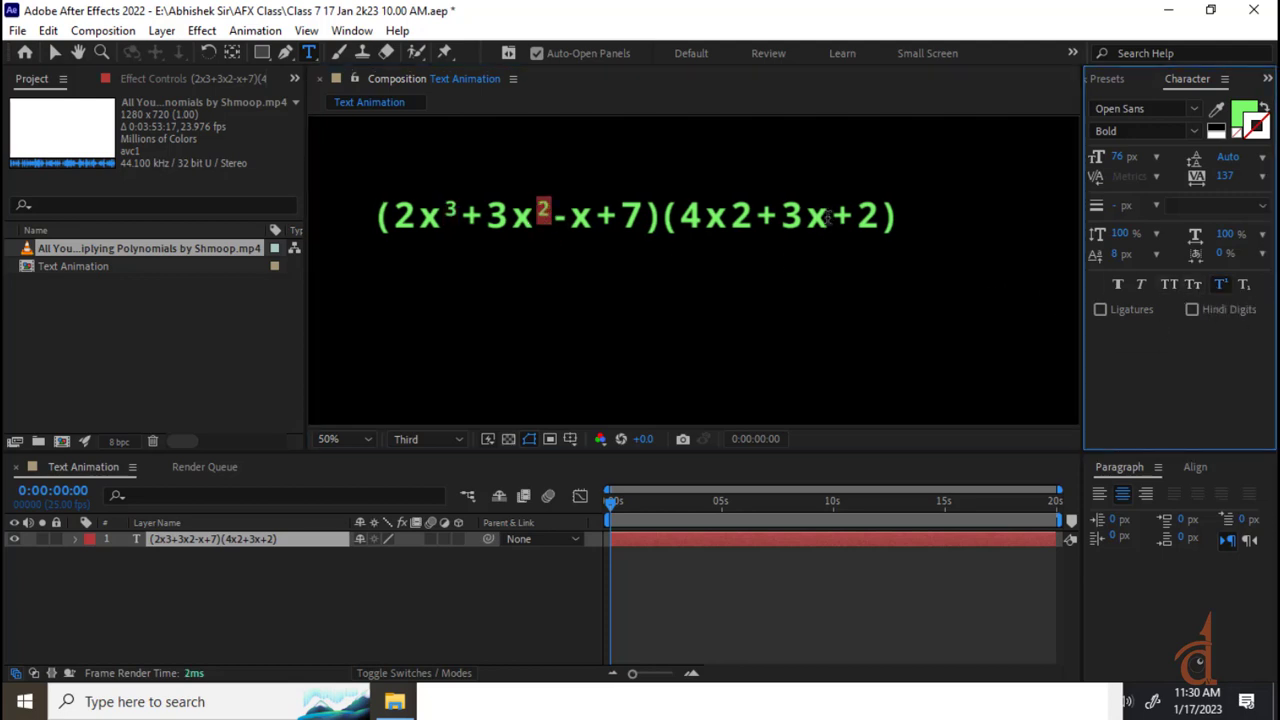
- Format the x of 3x and the exponent 2 of 4x2 in the second bracket as superscript
left_click_drag(829, 216, 806, 216)
left_click(1226, 285)
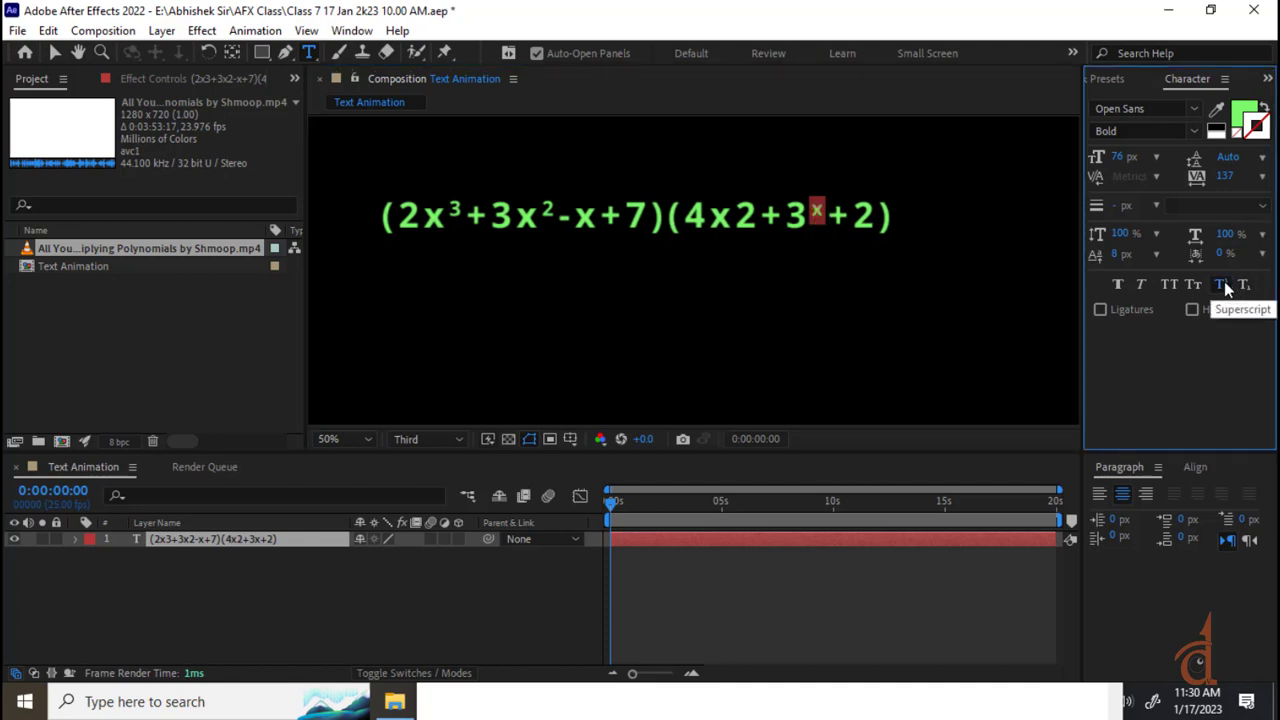
left_click_drag(758, 216, 741, 216)
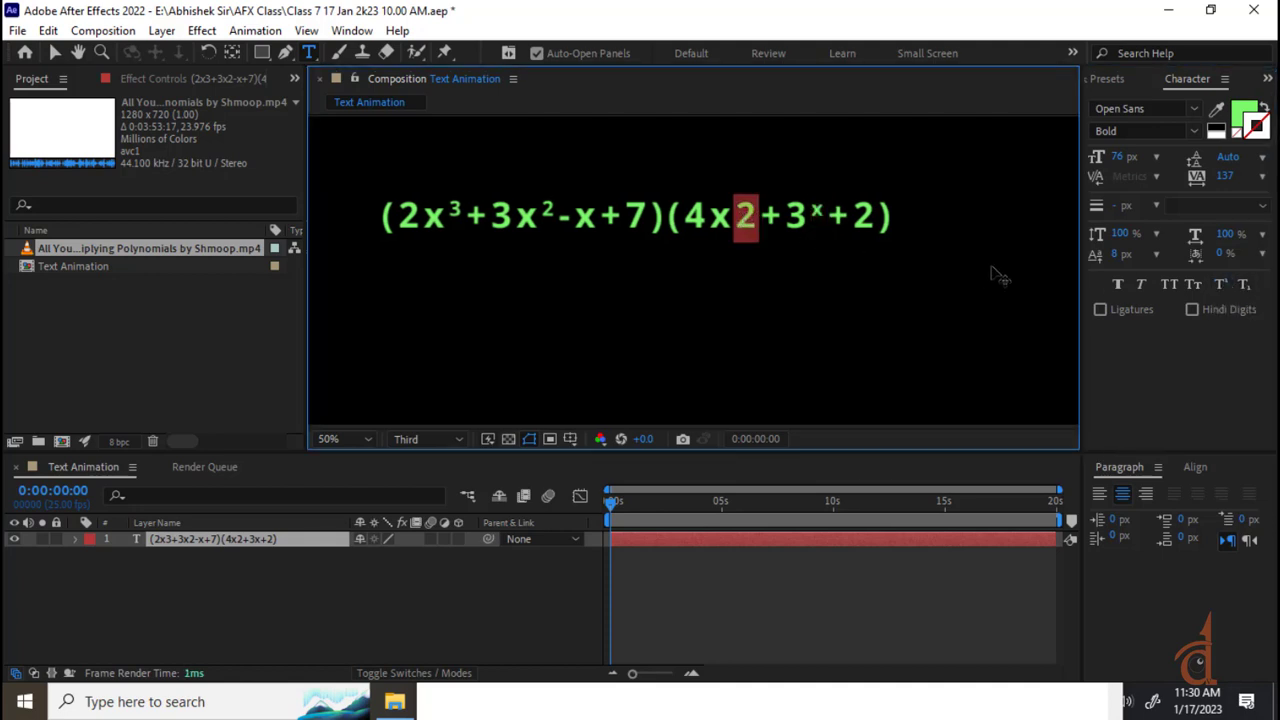
left_click(1219, 284)
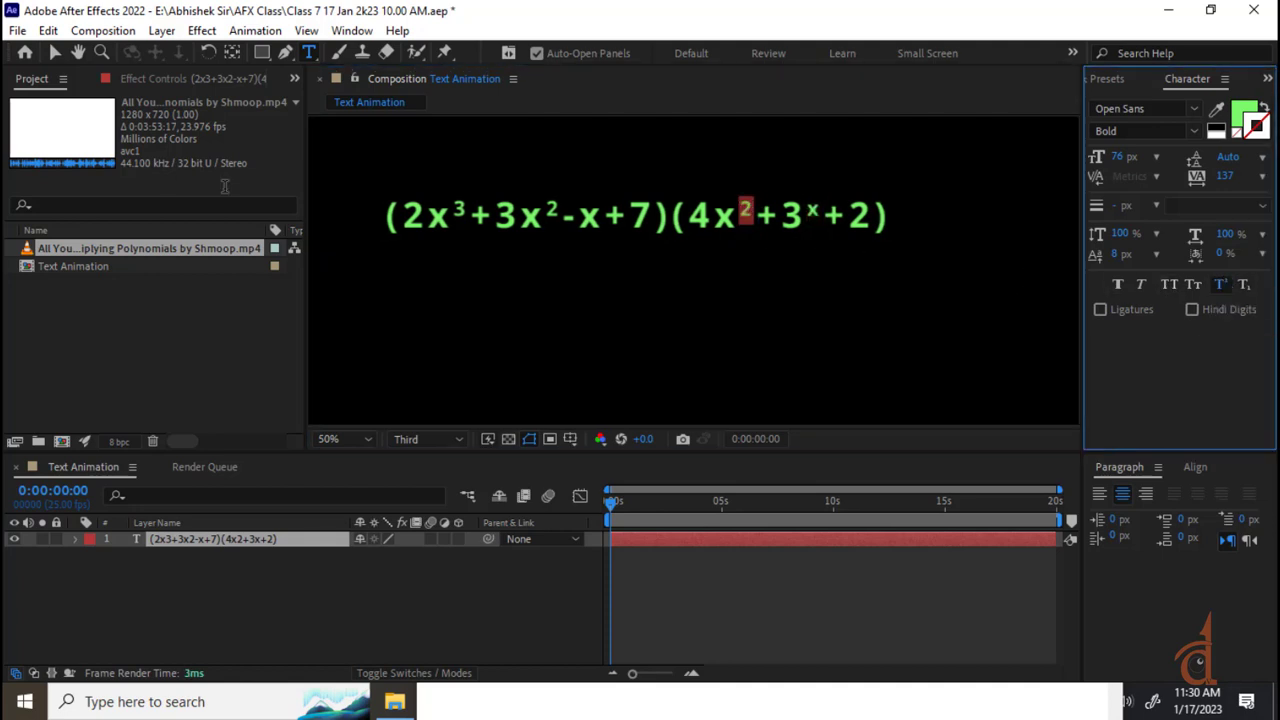
left_click(55, 52)
- Change the font of the whole expression layer to Poppins Medium
left_click(562, 232)
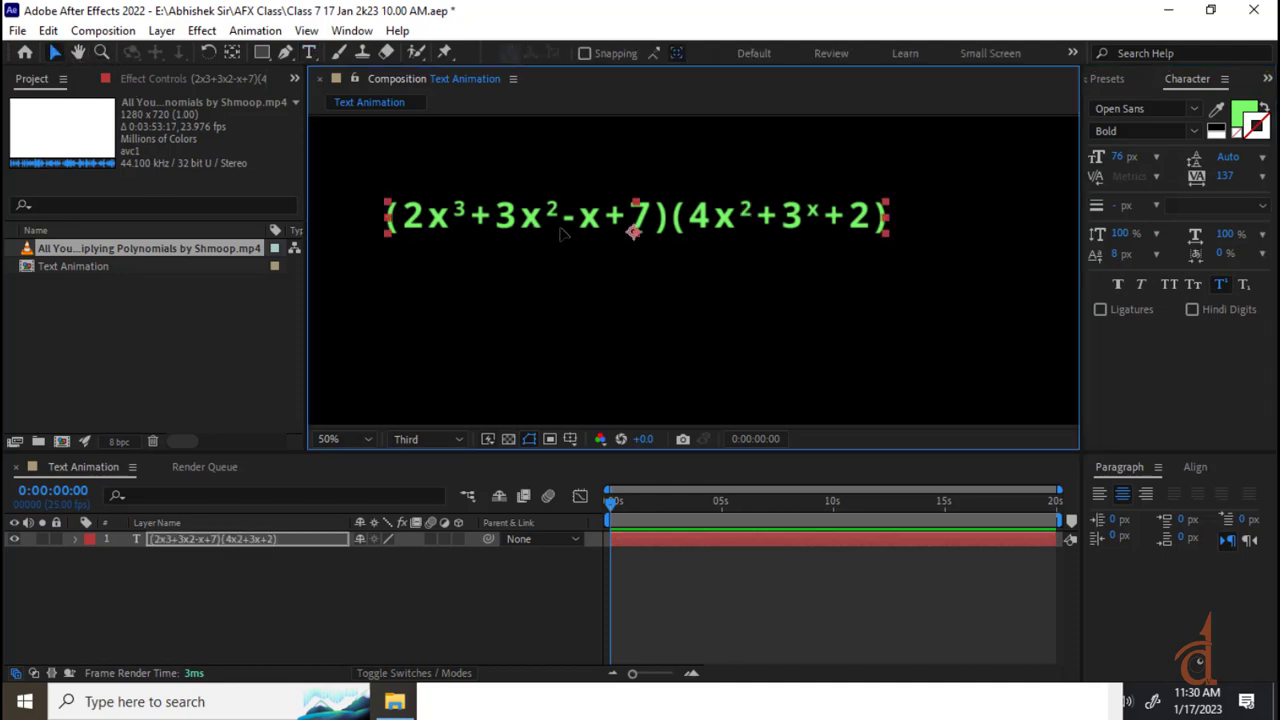
left_click(1172, 107)
type("pop")
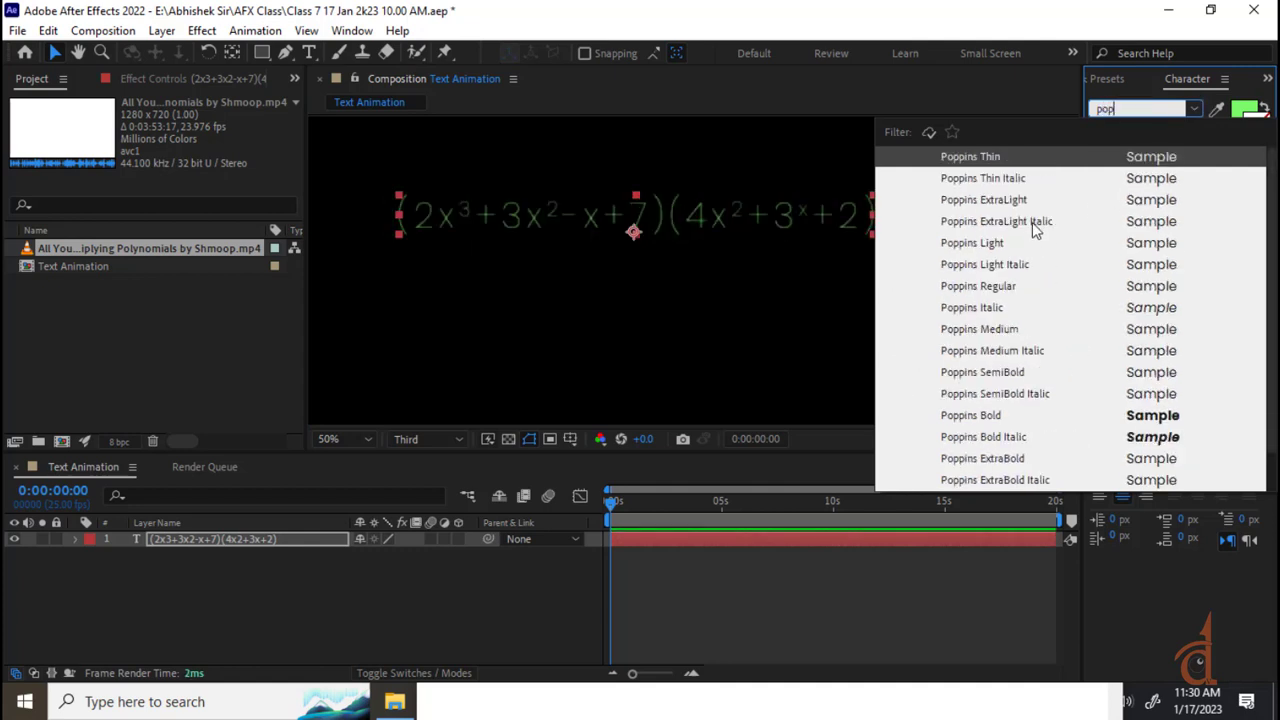
left_click(1003, 329)
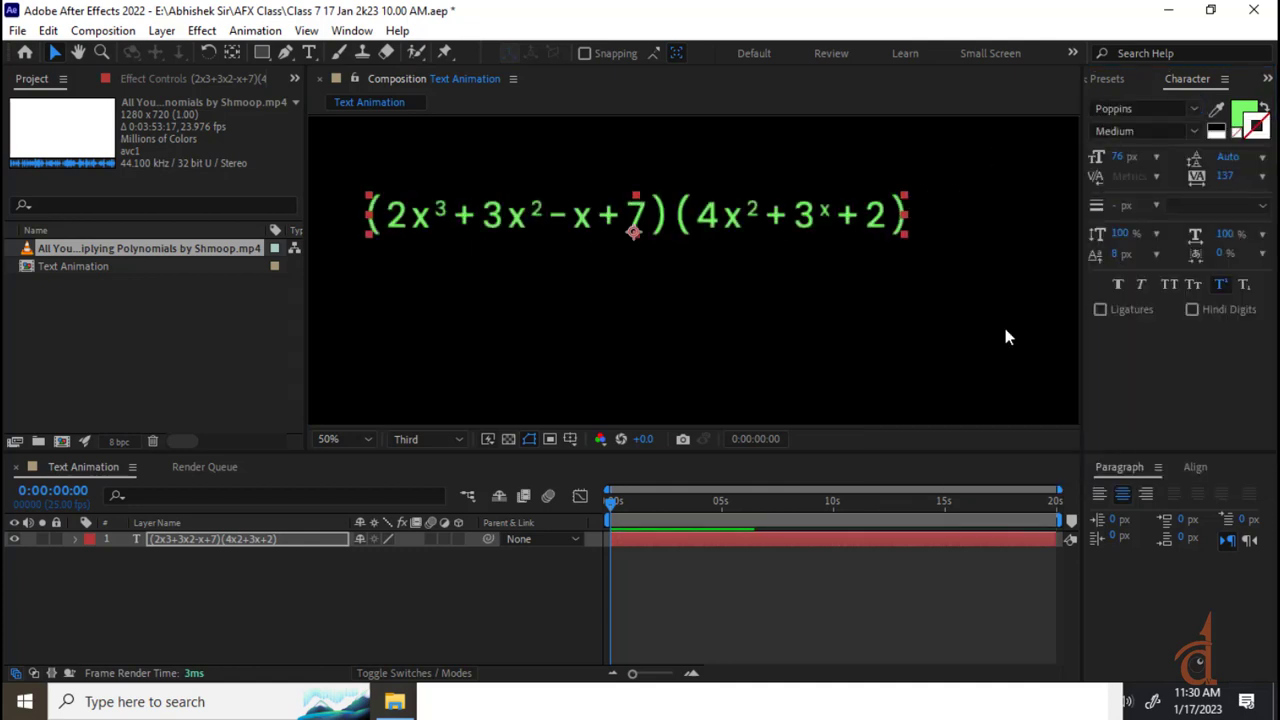
- Align the expression layer to the composition's horizontal center and top edge
scroll(781, 268, "down", 1)
left_click_drag(783, 275, 755, 287)
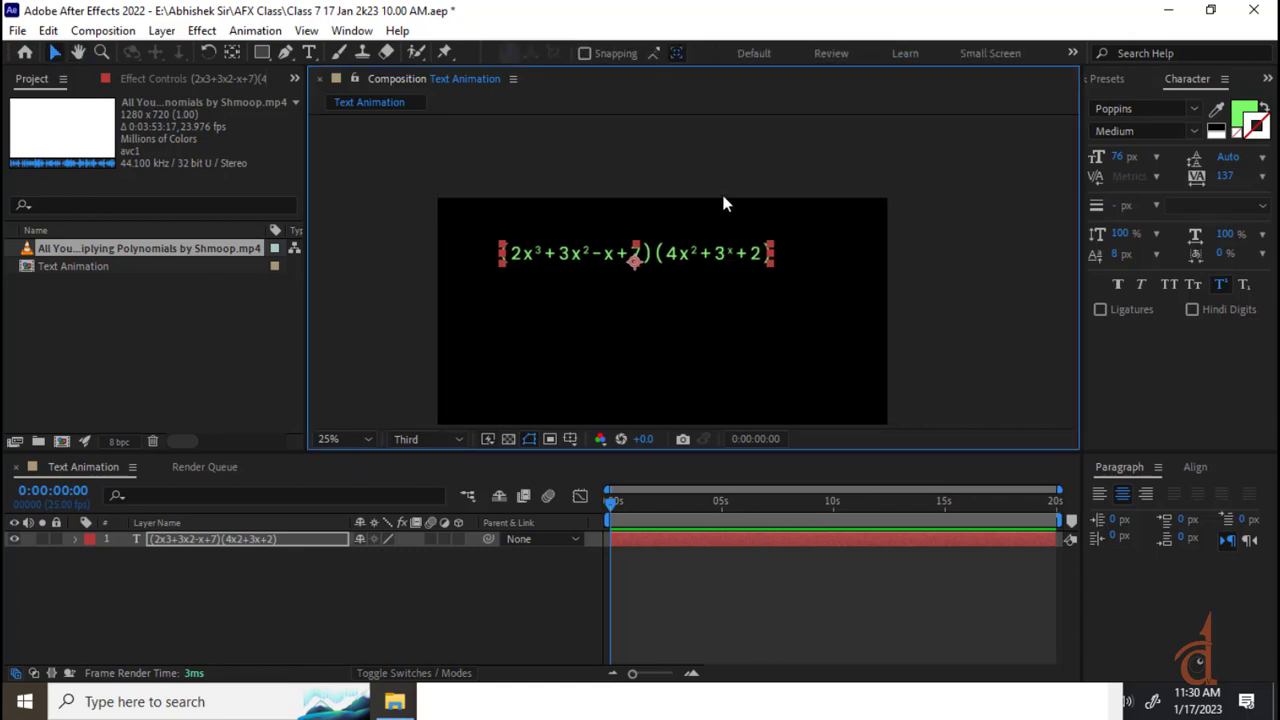
left_click(1195, 467)
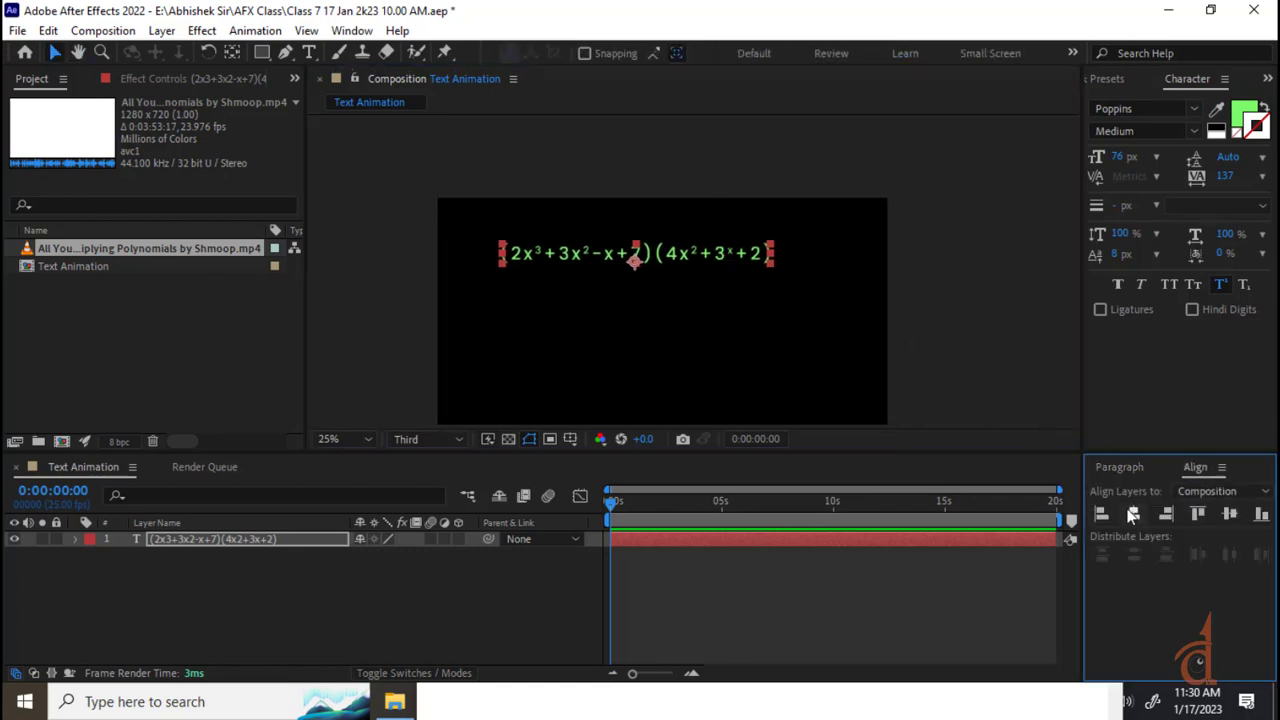
left_click(1133, 514)
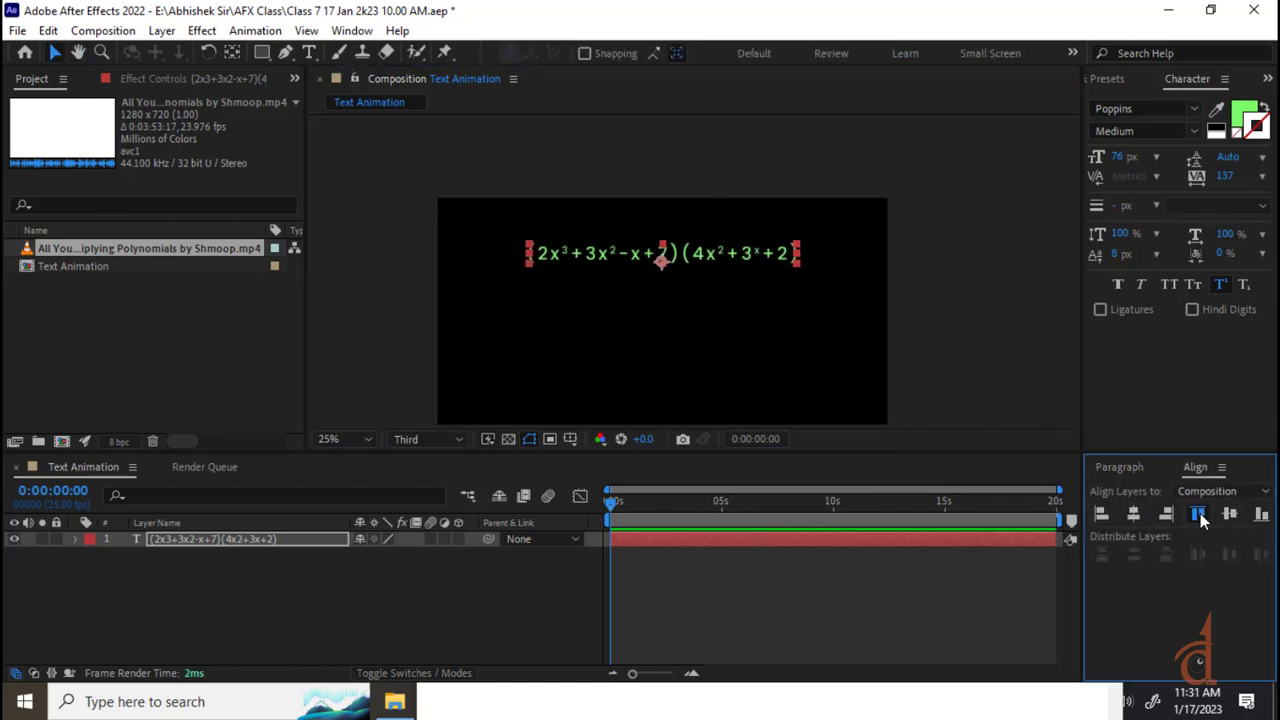
left_click(1200, 513)
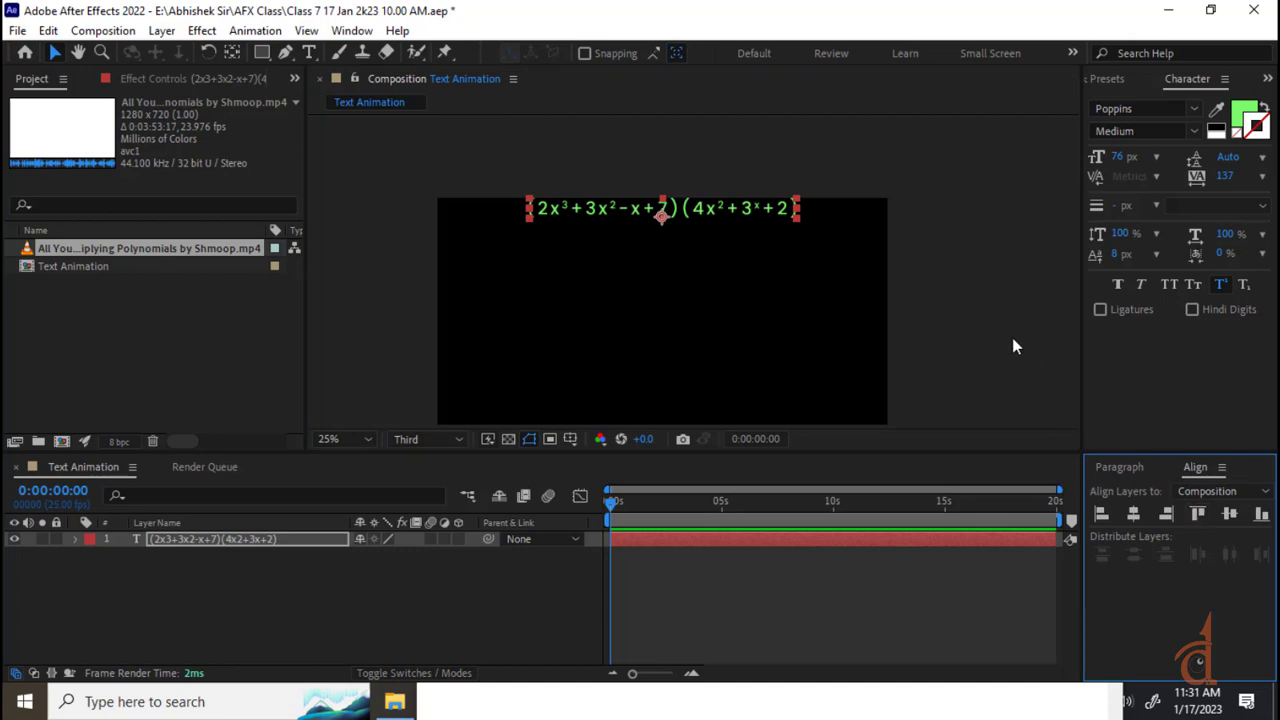
- Nudge the expression layer straight down to leave a small gap below the composition's top edge
key("space")
left_click_drag(1012, 337, 1015, 272)
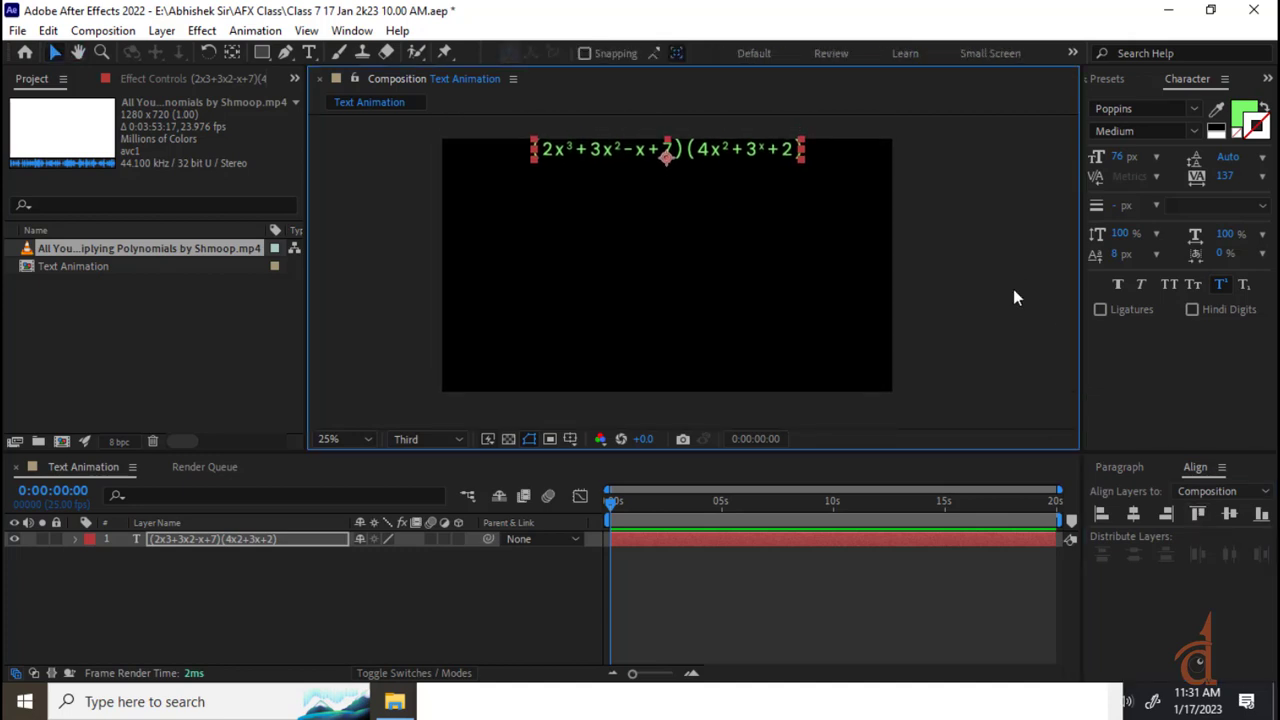
key("shift+Down")
key("shift+Down")
key("shift+Down")
key("shift+Down")
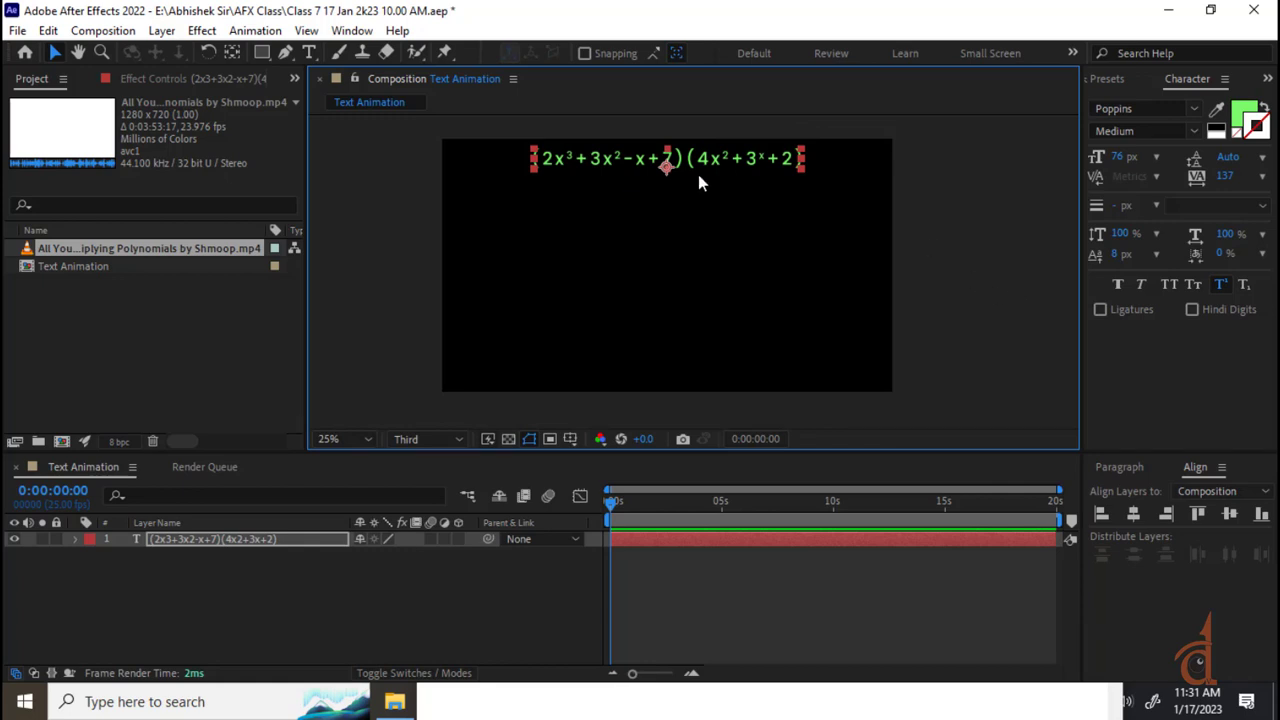
key("shift+Down")
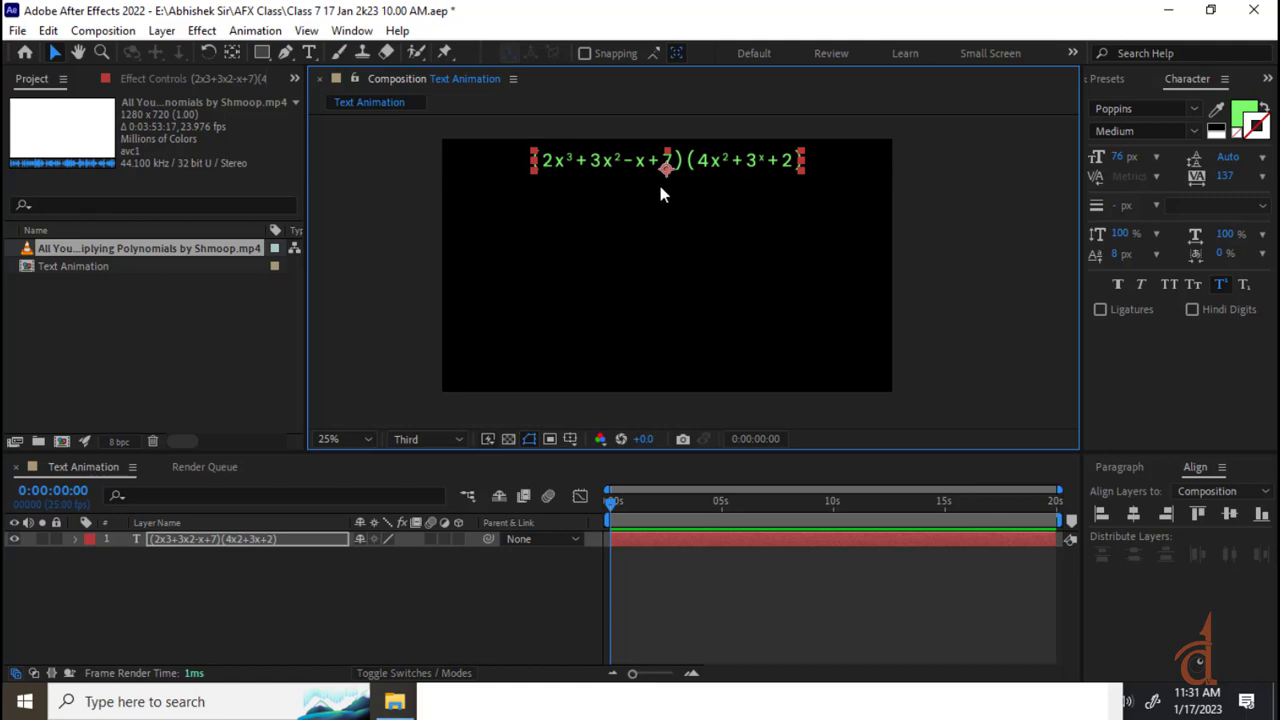
- Examine the colouring of the coefficients in the reference video in VLC media player, then return to After Effects
left_click(435, 592)
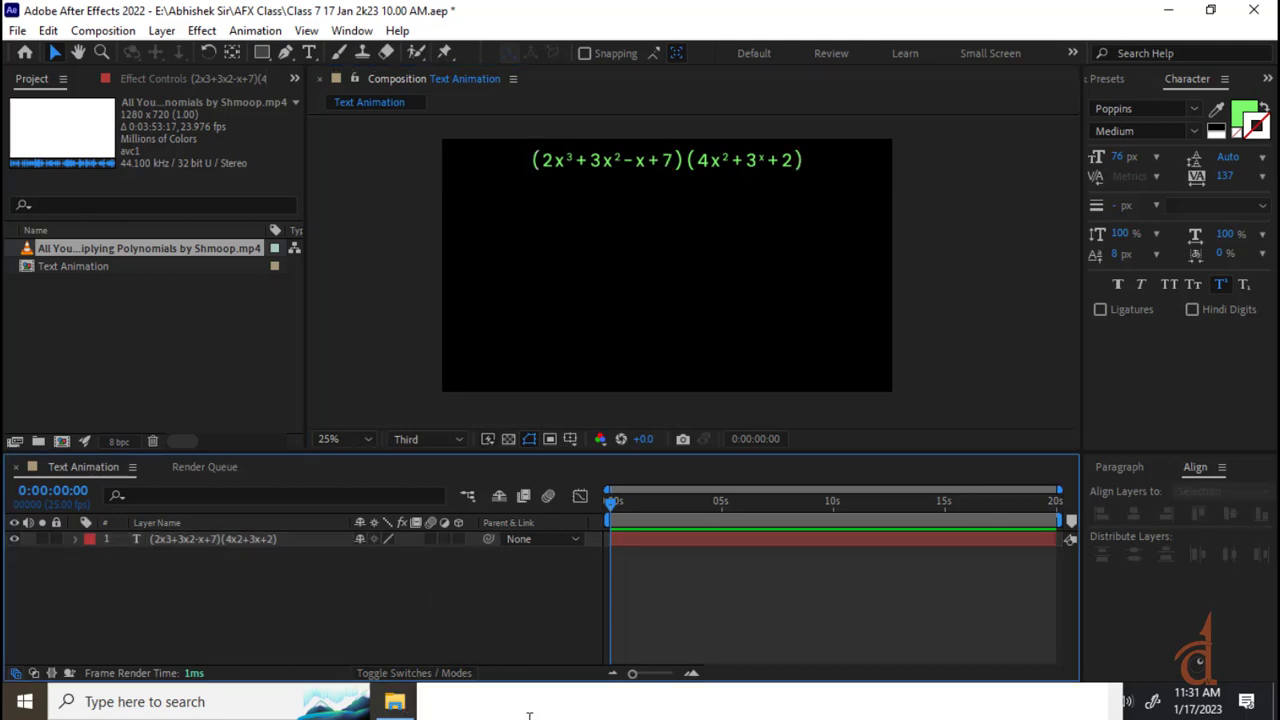
key("super")
left_click(632, 706)
left_click(630, 709)
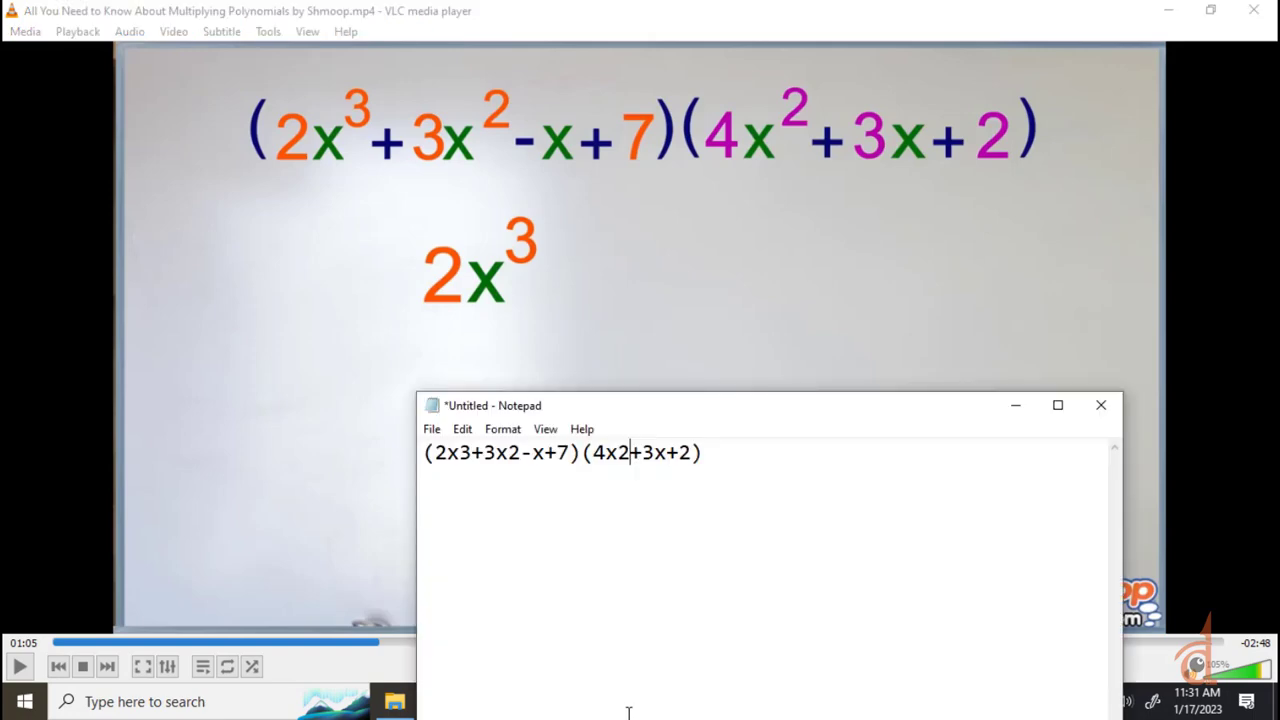
key("super")
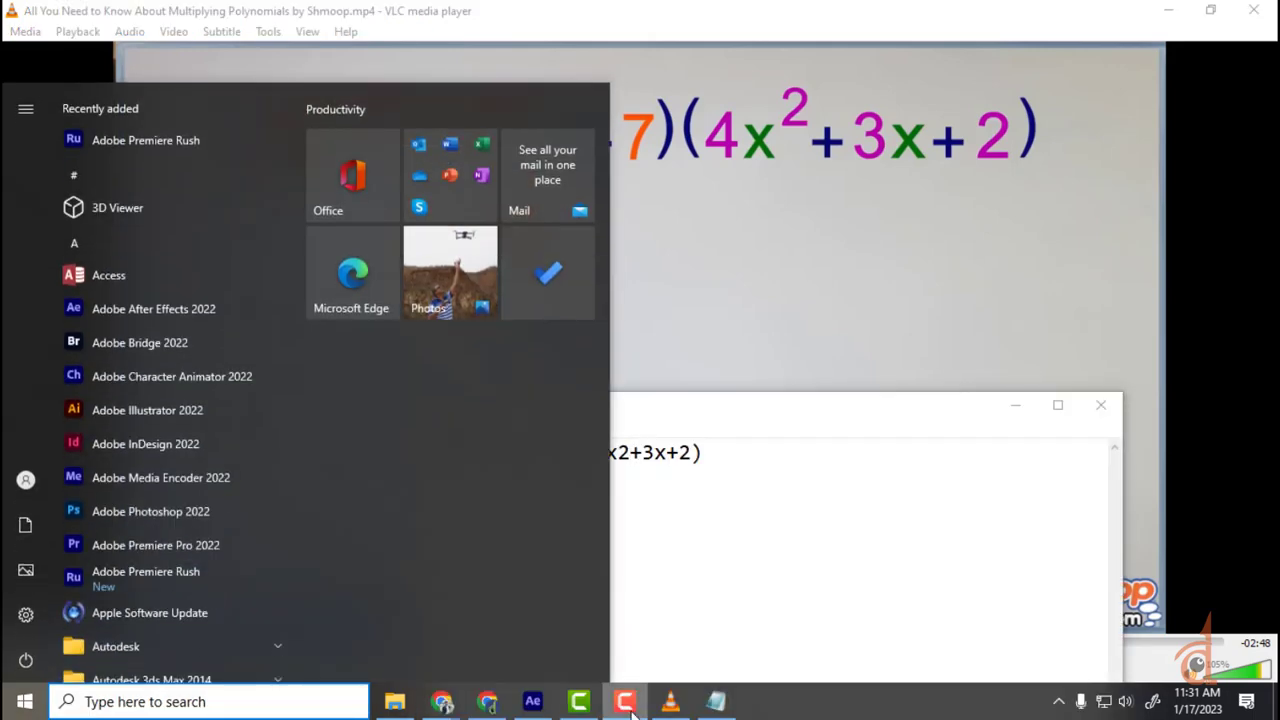
left_click(764, 358)
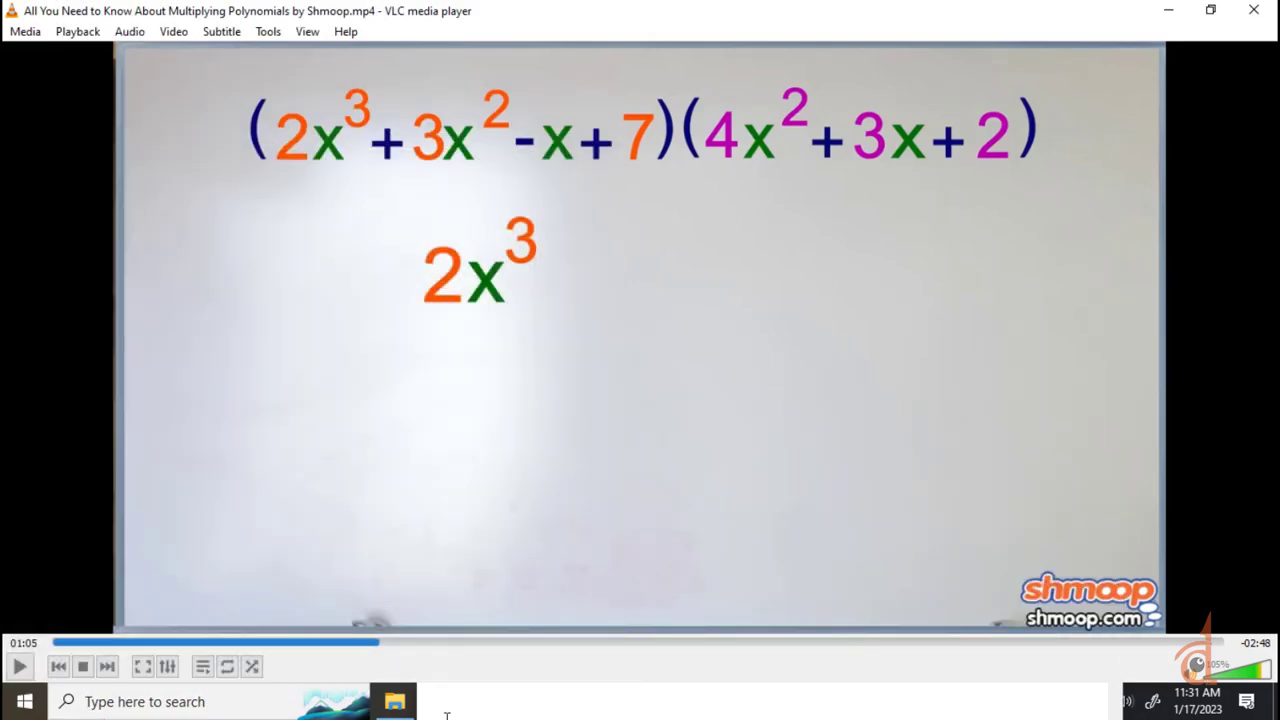
key("super")
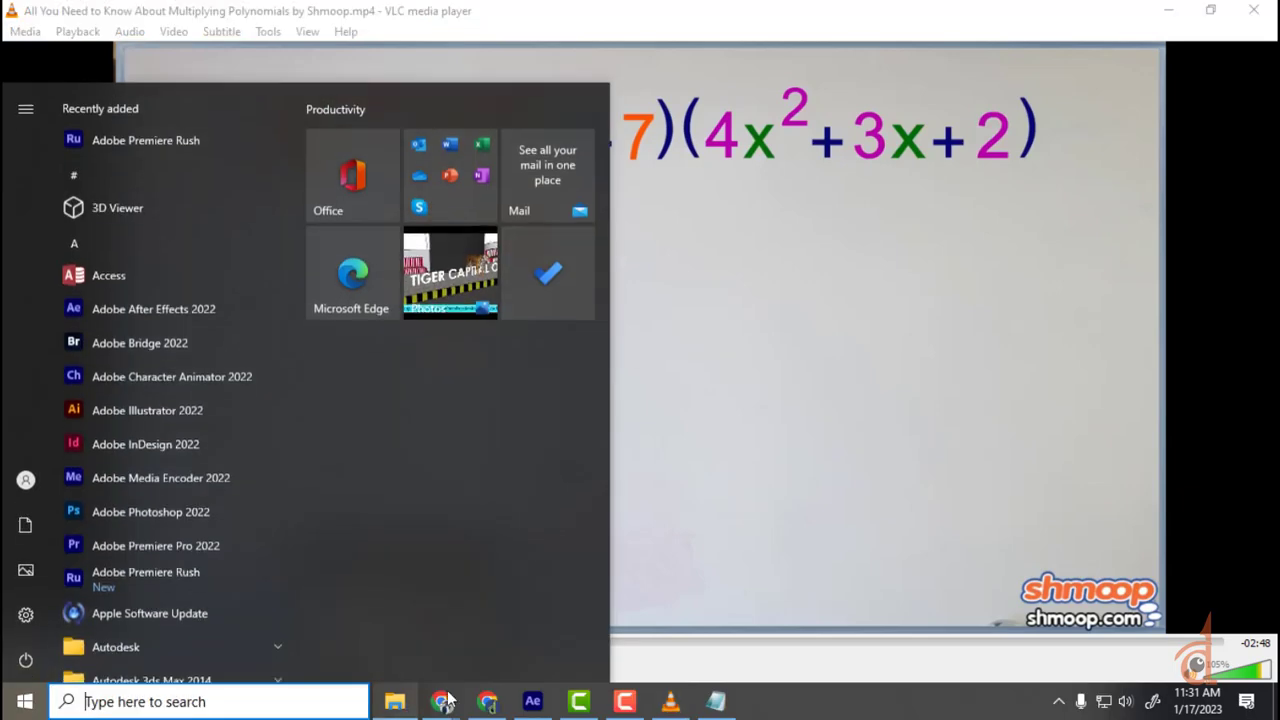
left_click(532, 701)
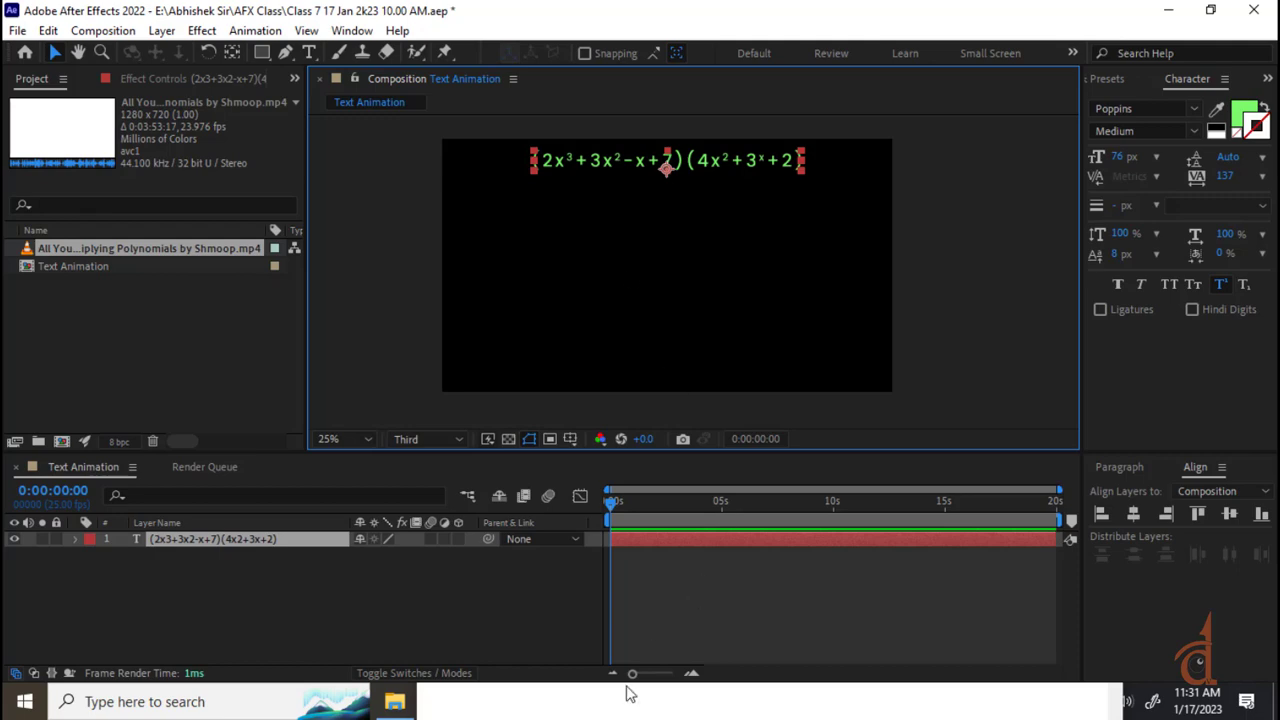
key("super")
left_click(670, 702)
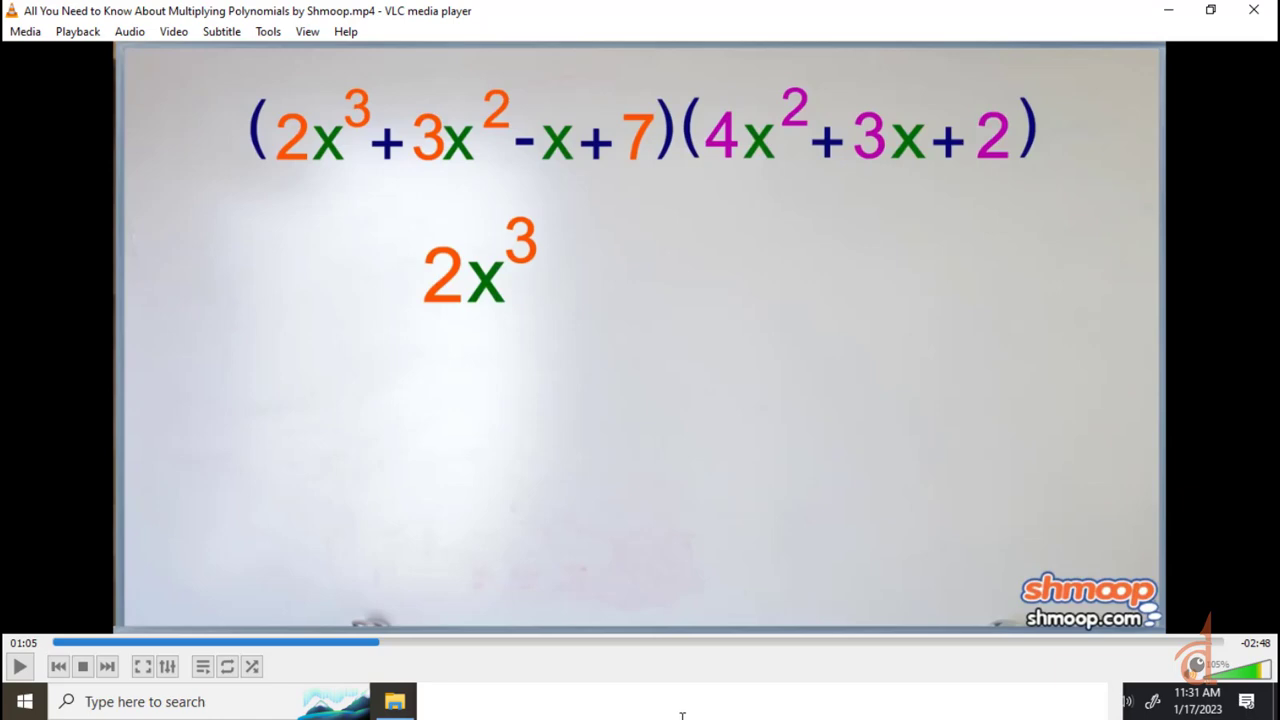
key("super")
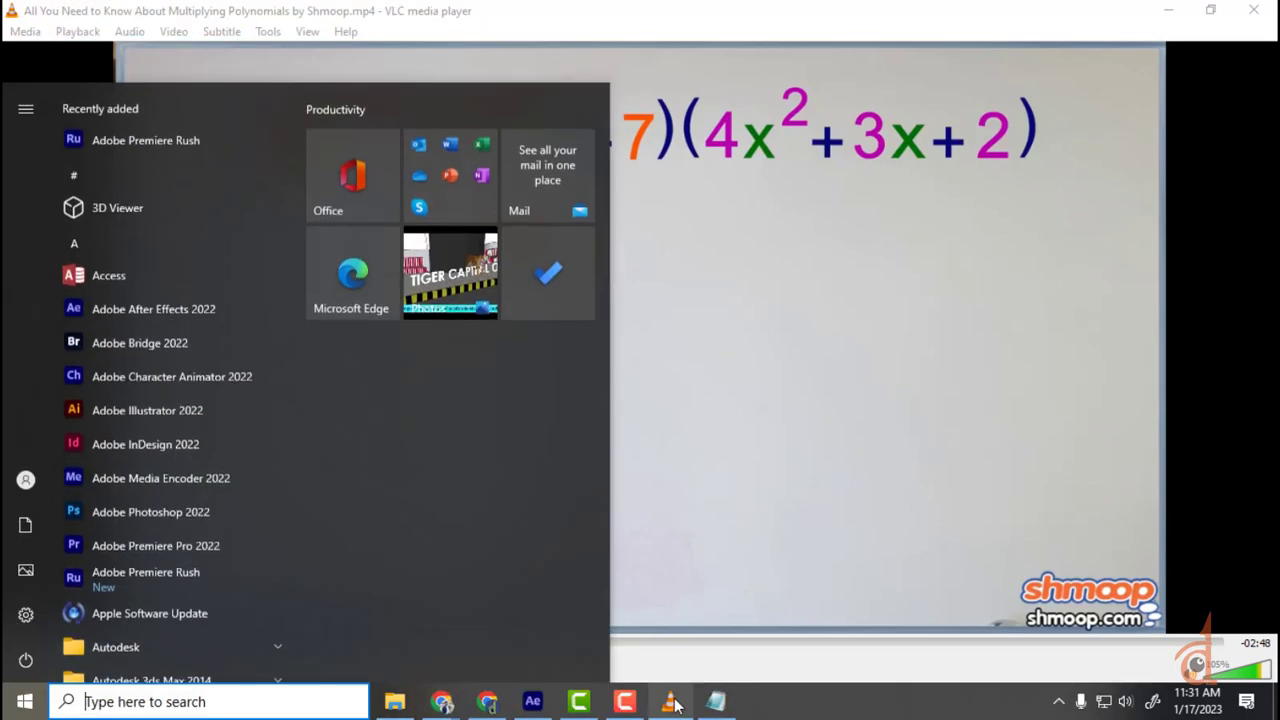
left_click(538, 704)
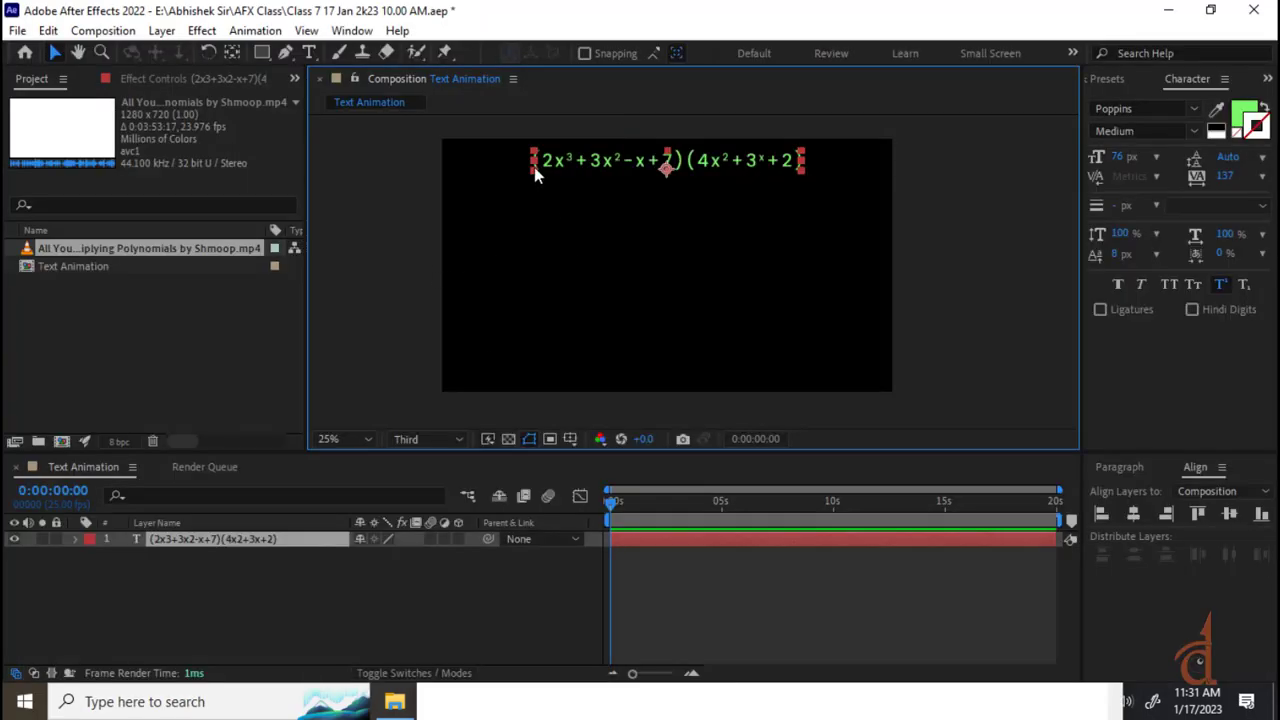
- Change the fill colour of the coefficient 2 at the start of the first bracket to orange
left_click_drag(549, 177, 595, 258)
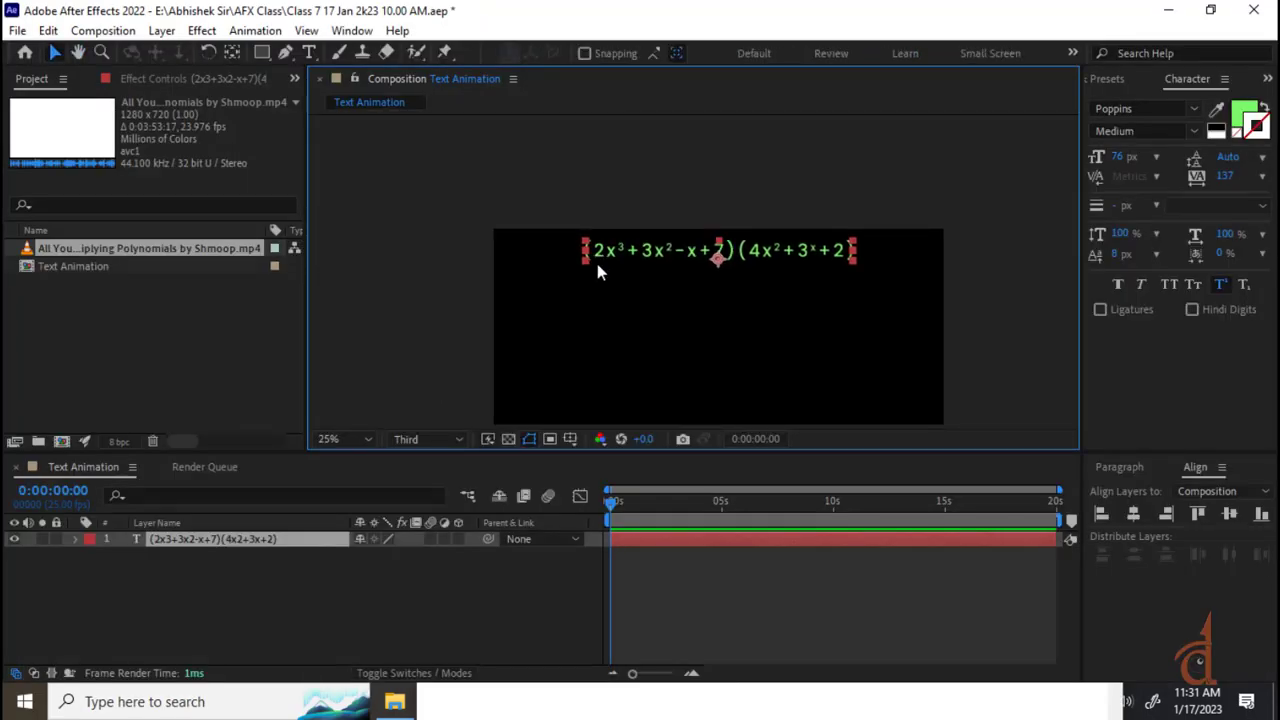
key("period")
key("period")
double_click(510, 232)
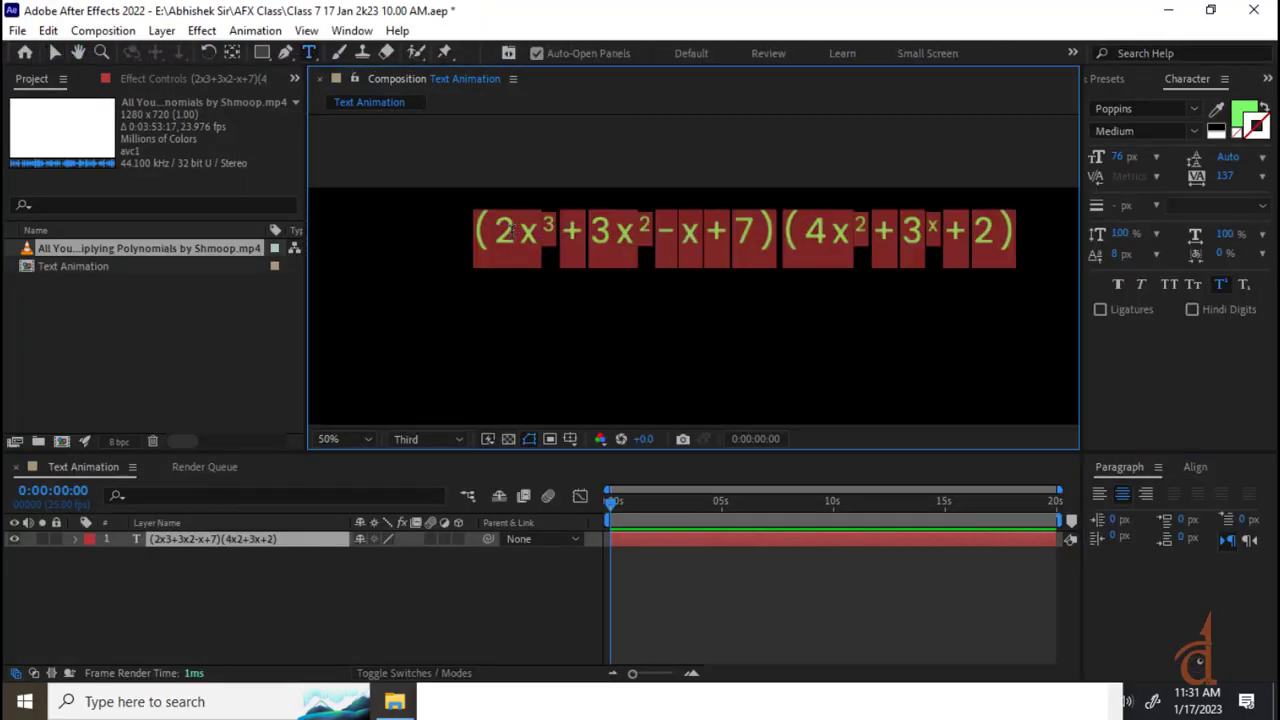
left_click(512, 232)
left_click_drag(494, 232, 517, 232)
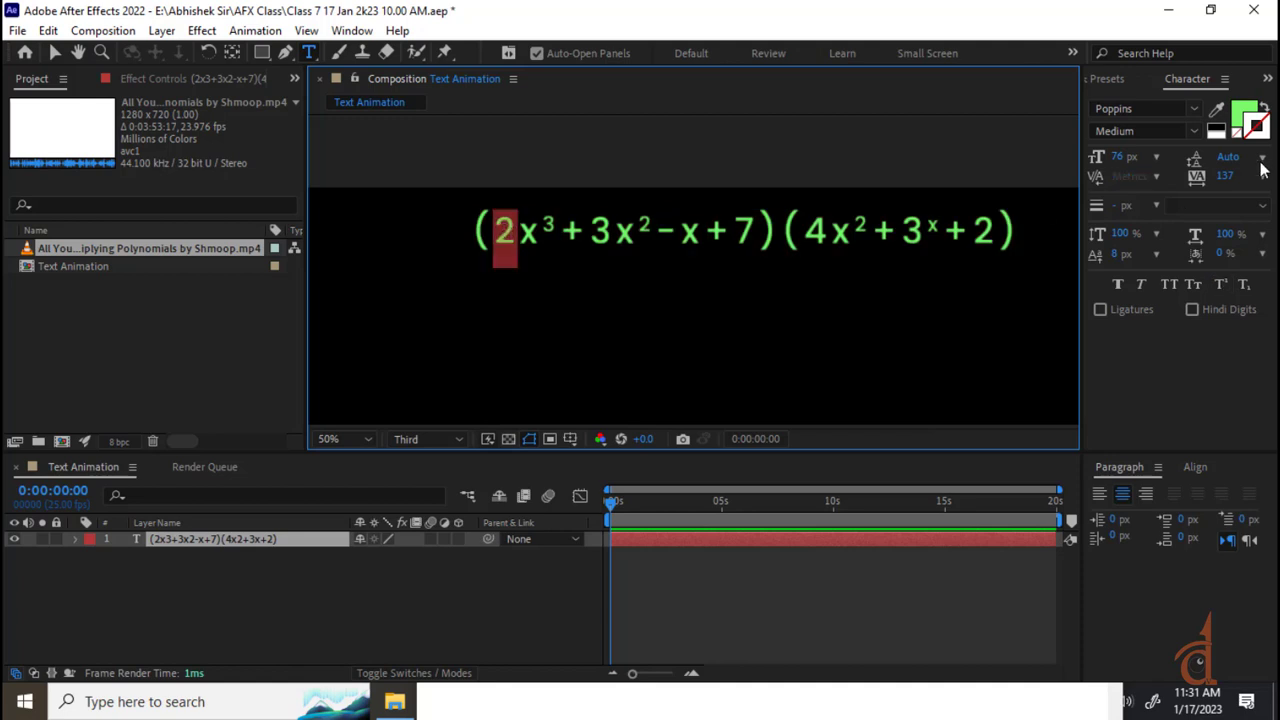
left_click(1246, 116)
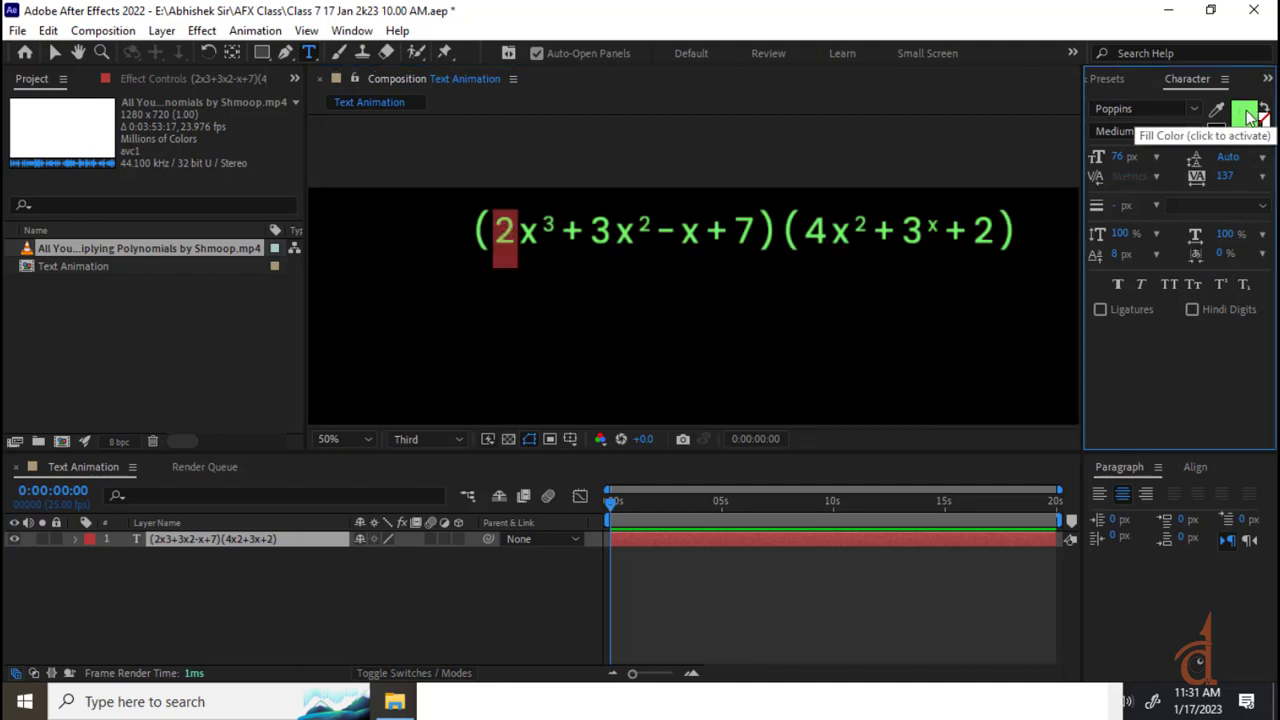
left_click(1248, 118)
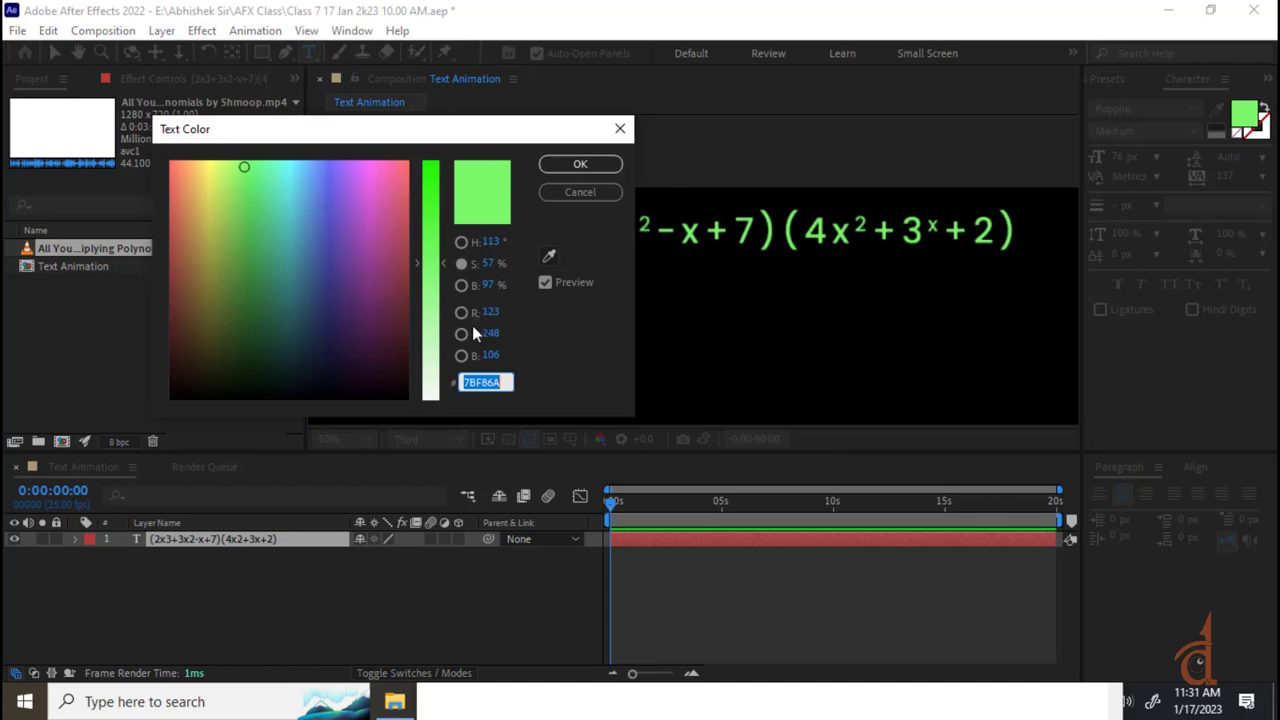
left_click(462, 243)
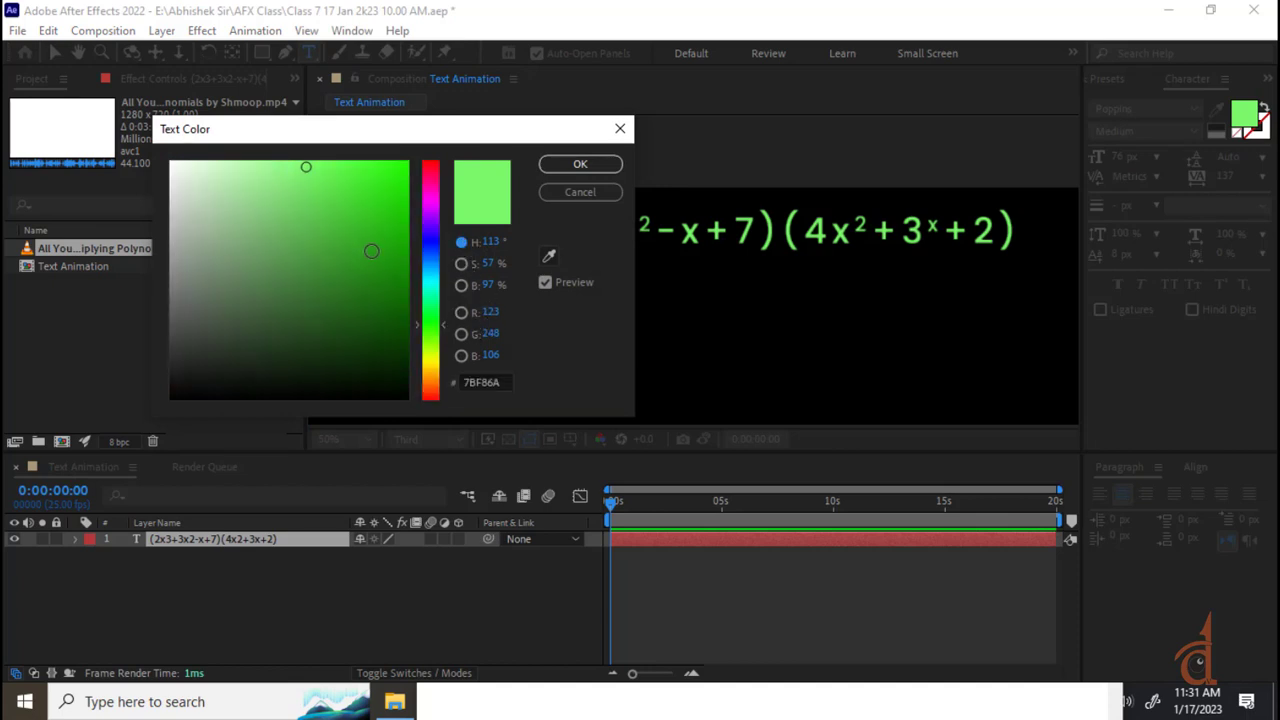
left_click_drag(432, 355, 434, 388)
left_click(375, 164)
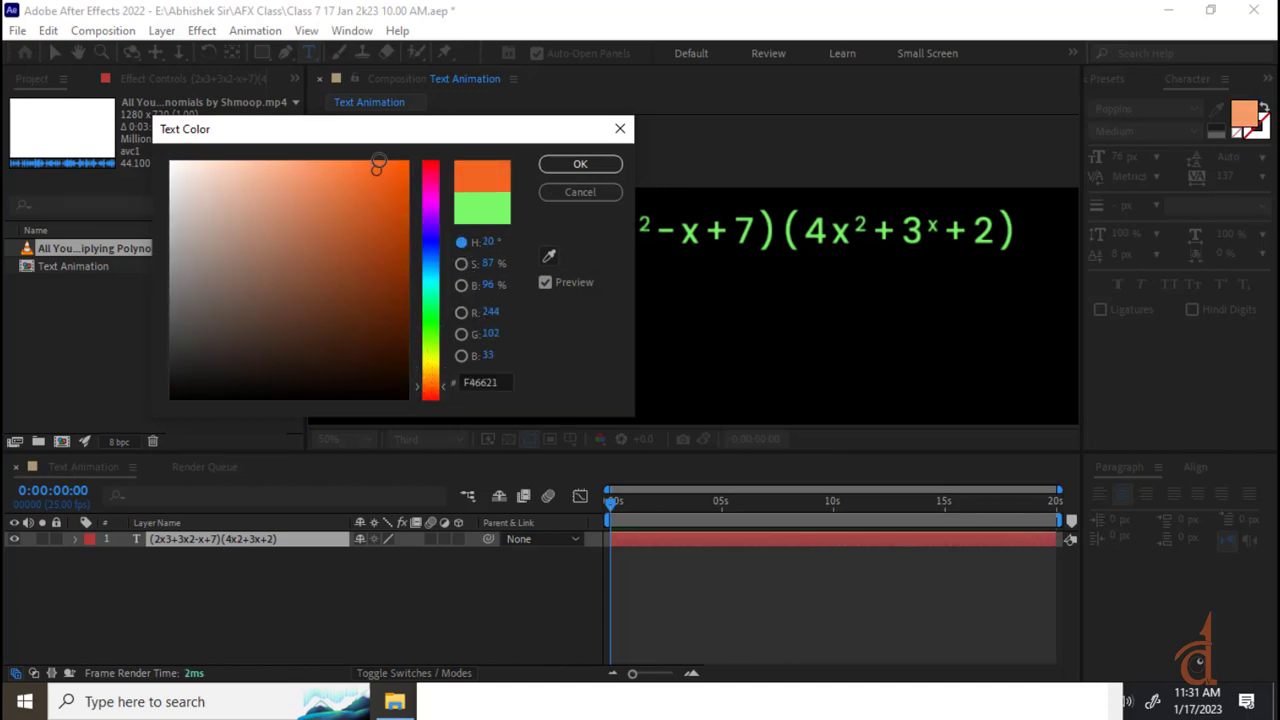
left_click(580, 164)
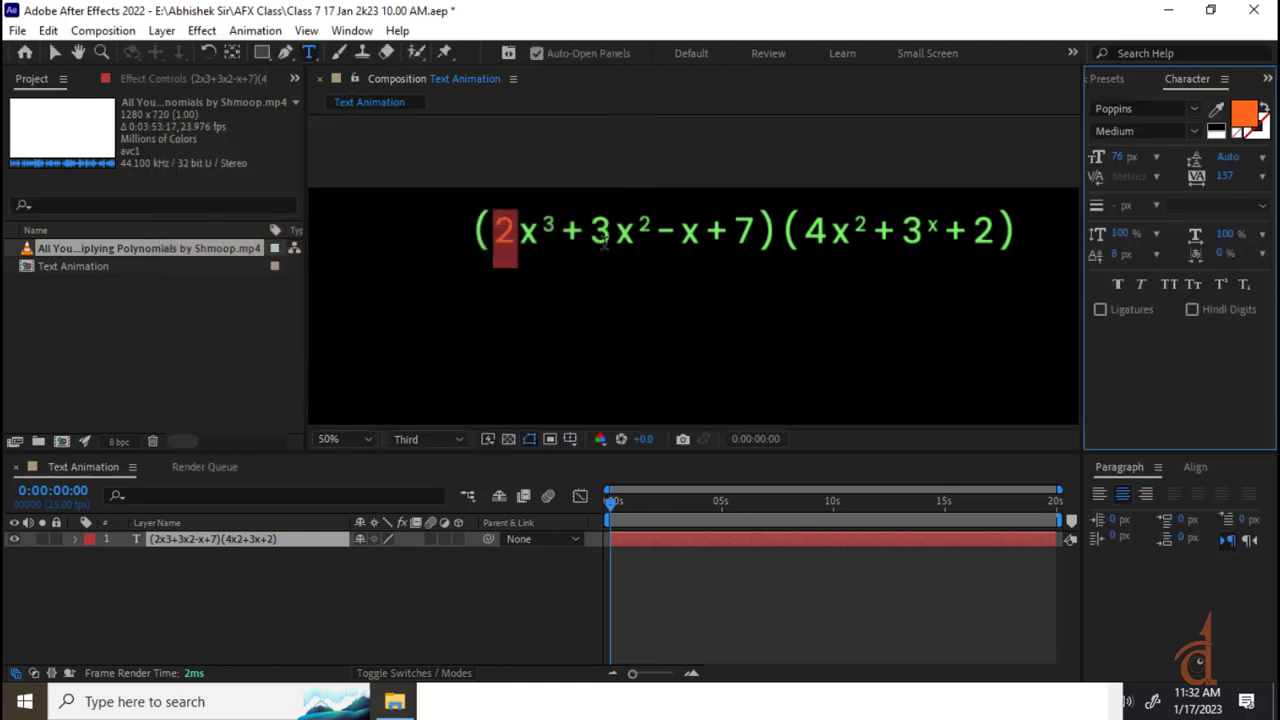
- Recolour the coefficient 3 and the constant 7 in the first bracket by sampling the orange of the leading 2
left_click_drag(588, 232, 612, 232)
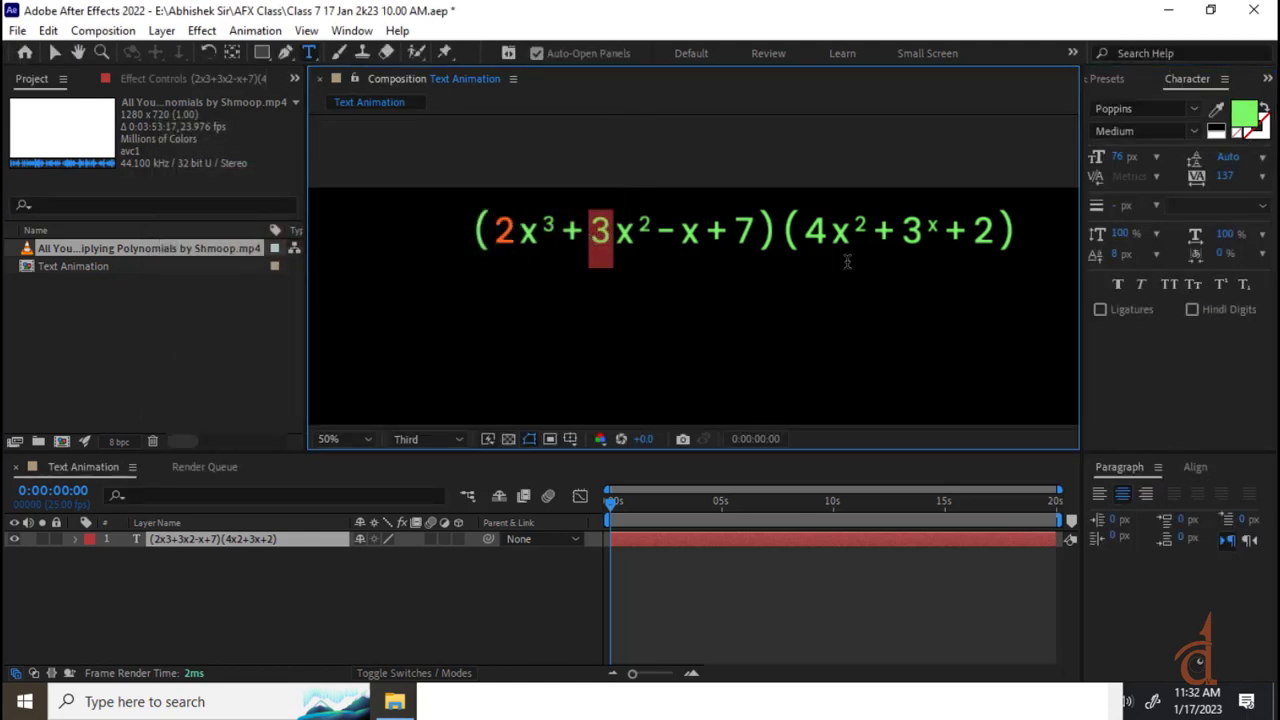
left_click(1216, 108)
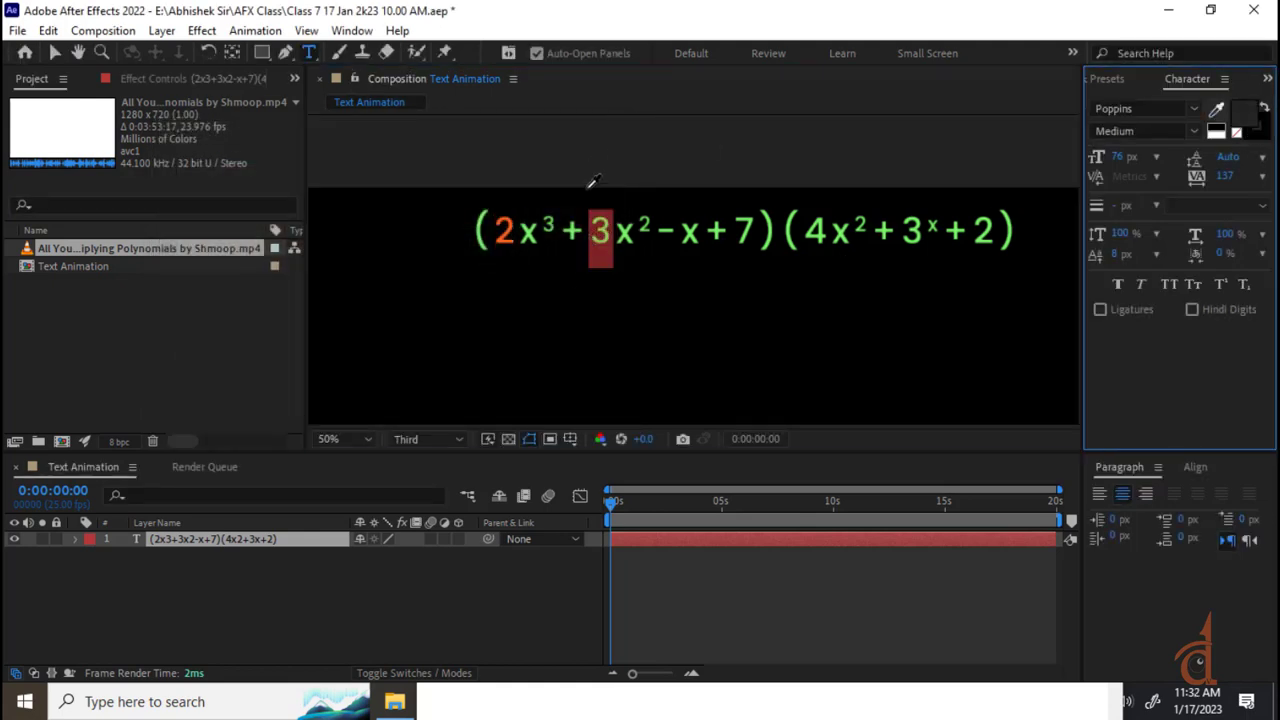
left_click(510, 212)
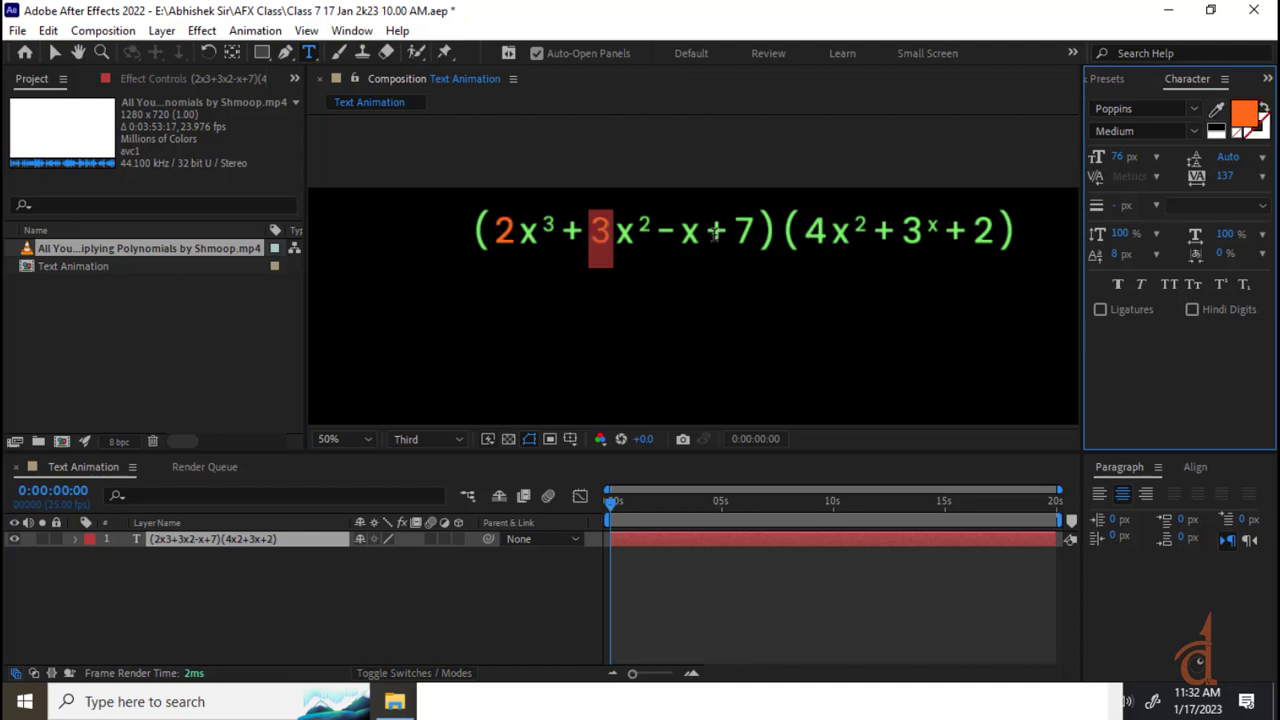
left_click_drag(761, 228, 743, 232)
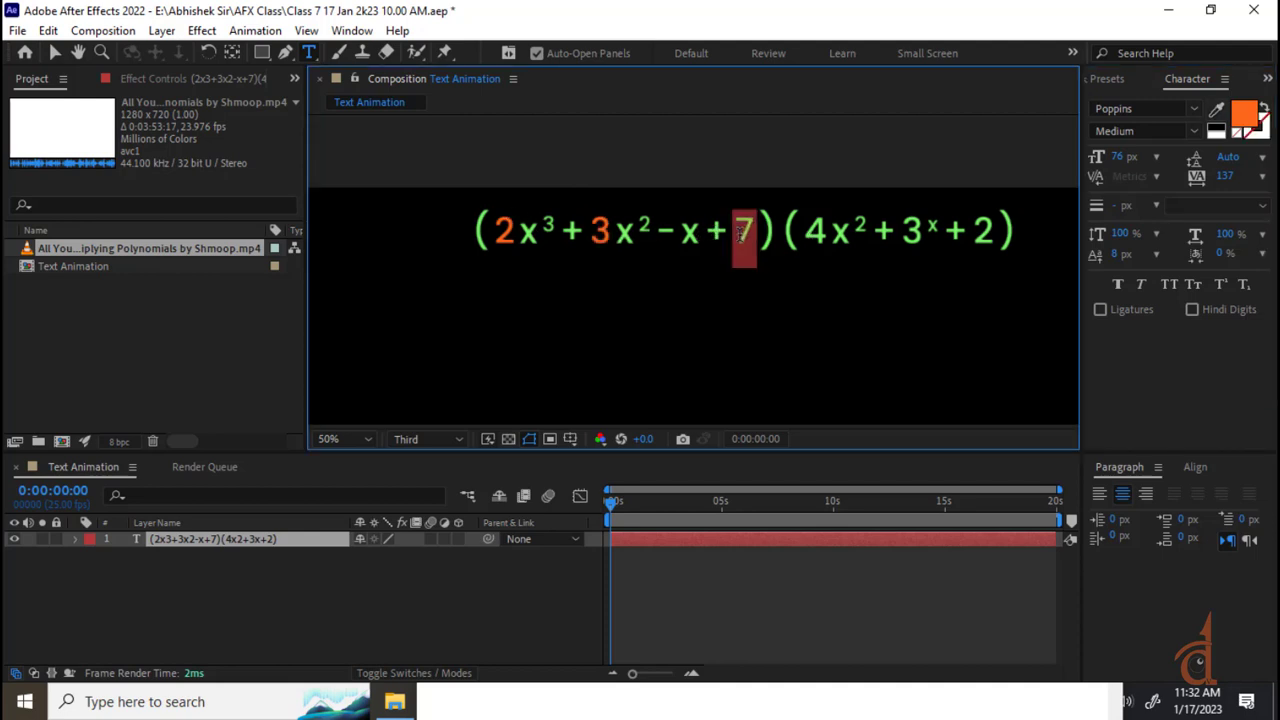
left_click(1216, 108)
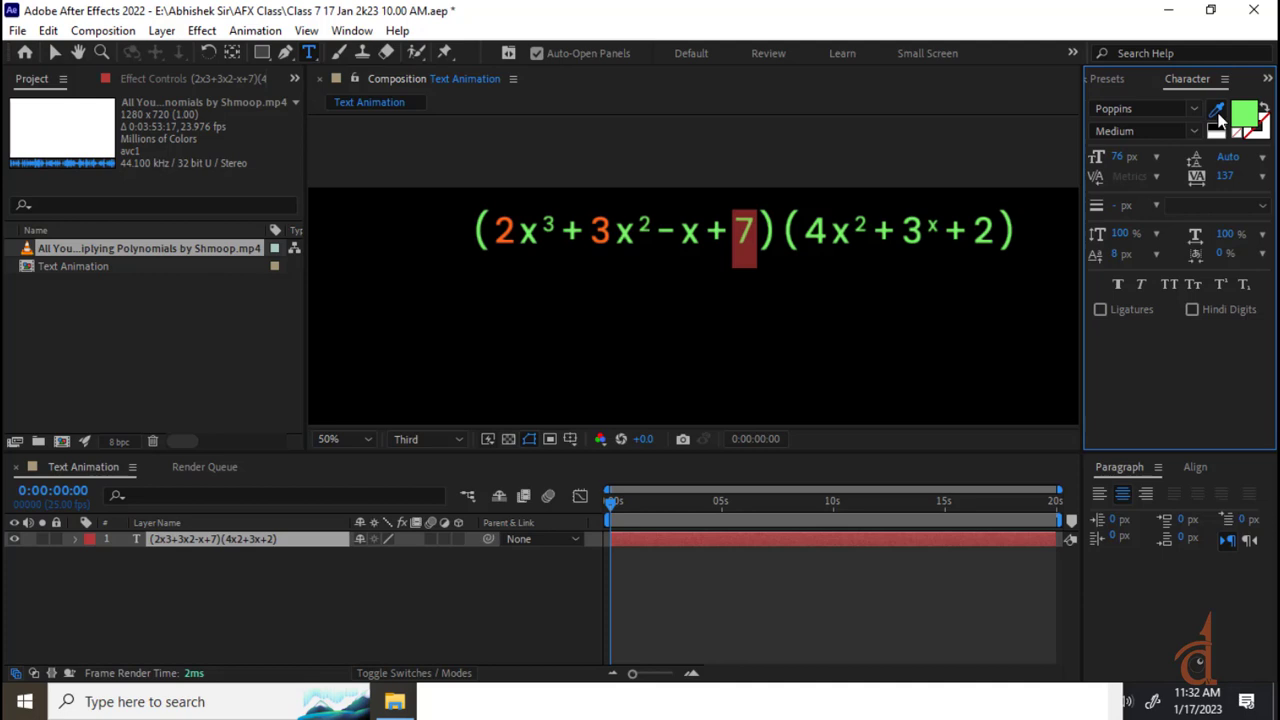
left_click(510, 222)
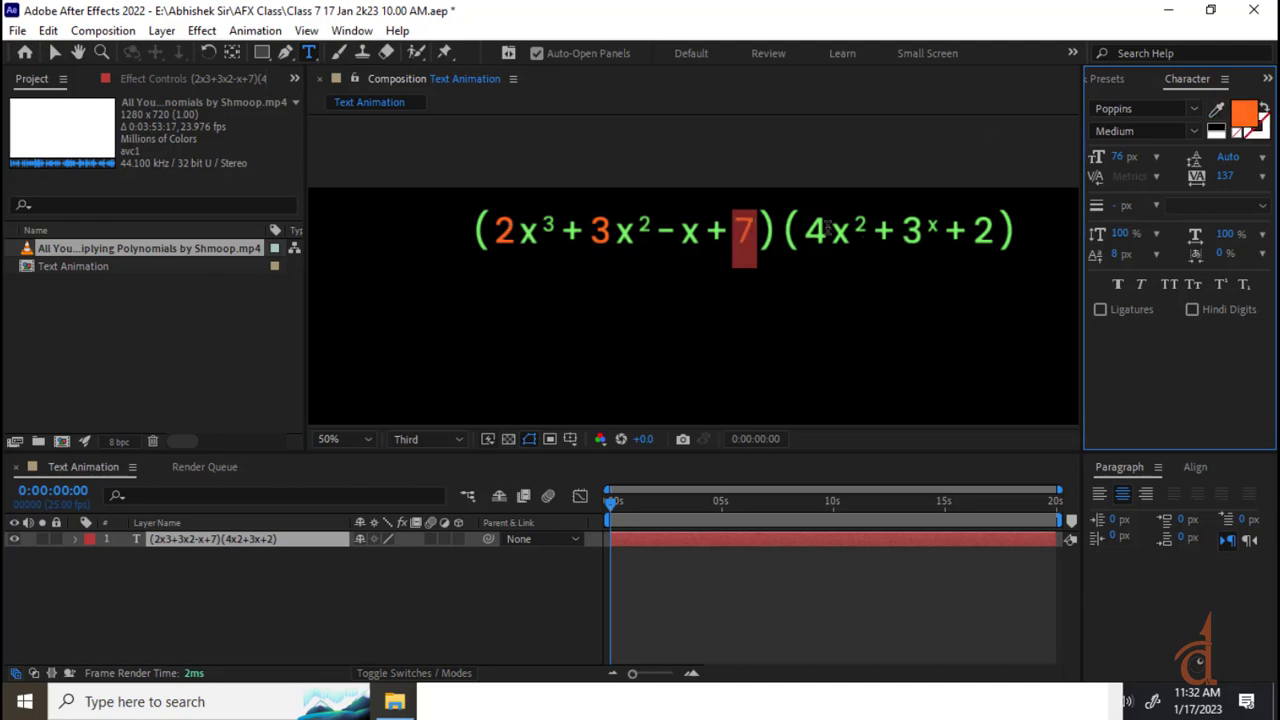
- Recolour the coefficients 4 and 3 and the constant 2 in the second bracket by sampling the orange of the leading 2
left_click_drag(830, 228, 814, 231)
left_click(1216, 108)
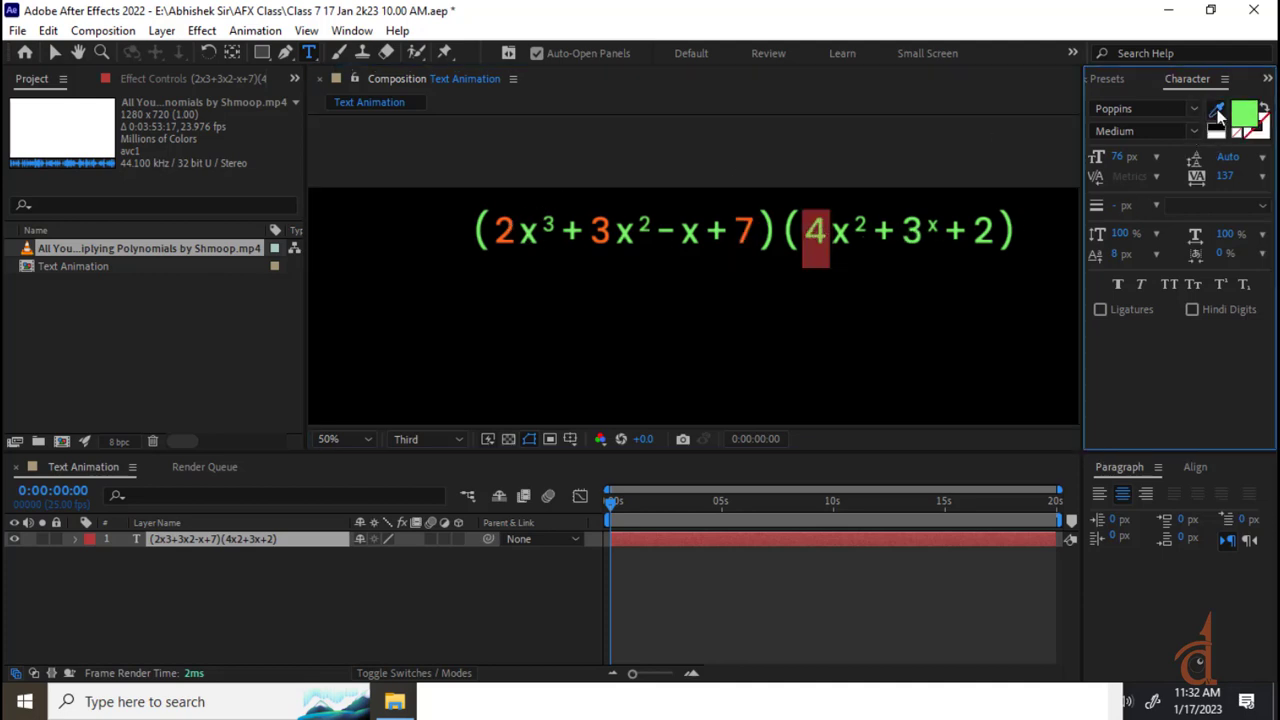
left_click(503, 218)
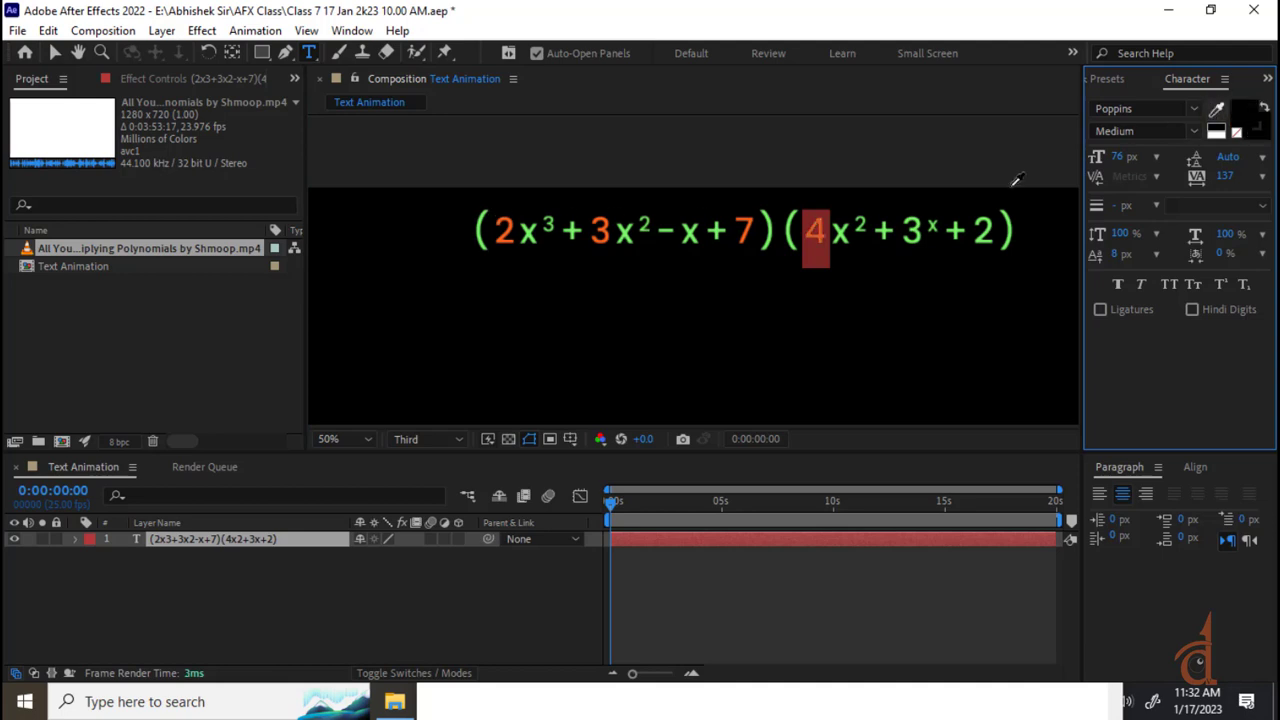
left_click(502, 220)
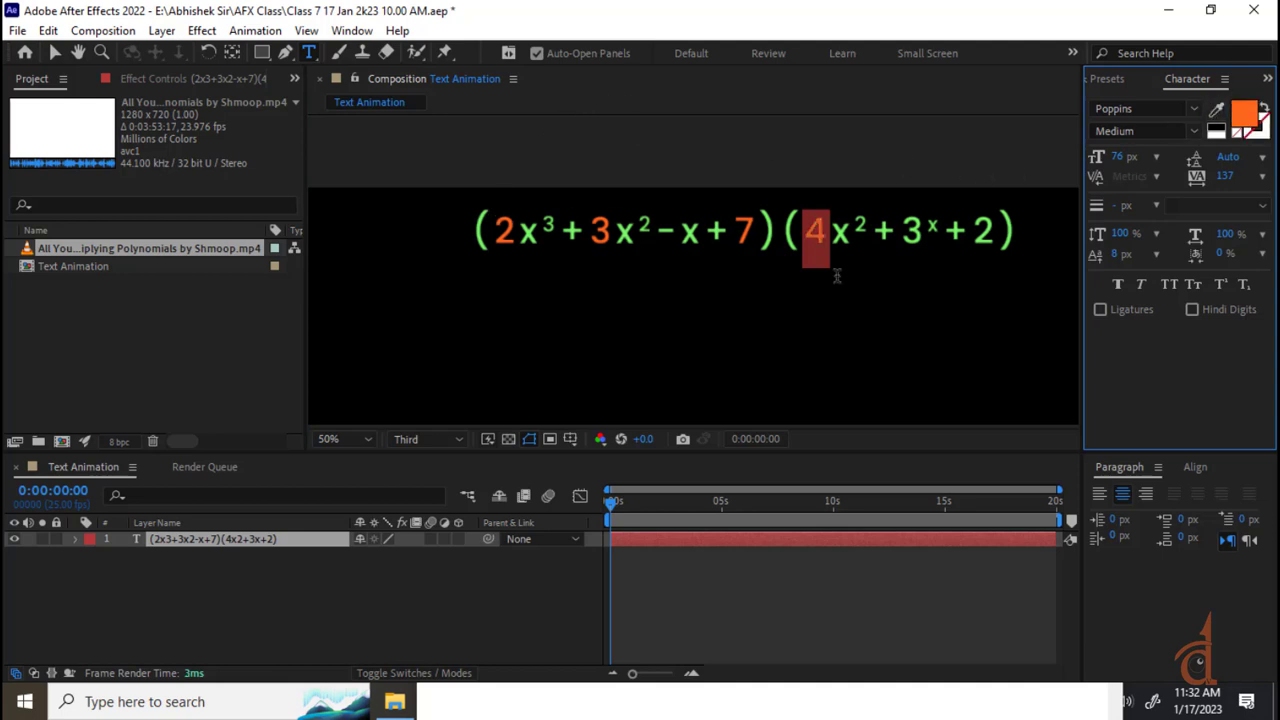
left_click_drag(924, 240, 900, 240)
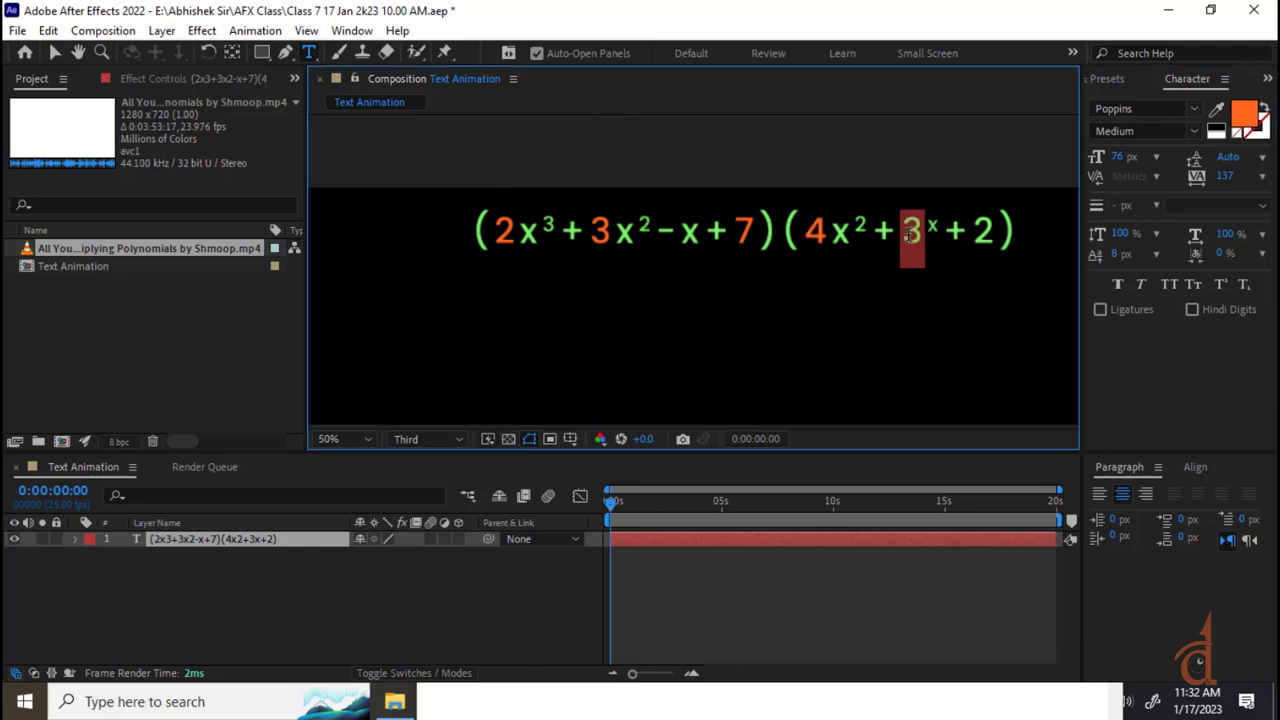
left_click(1215, 111)
left_click(505, 220)
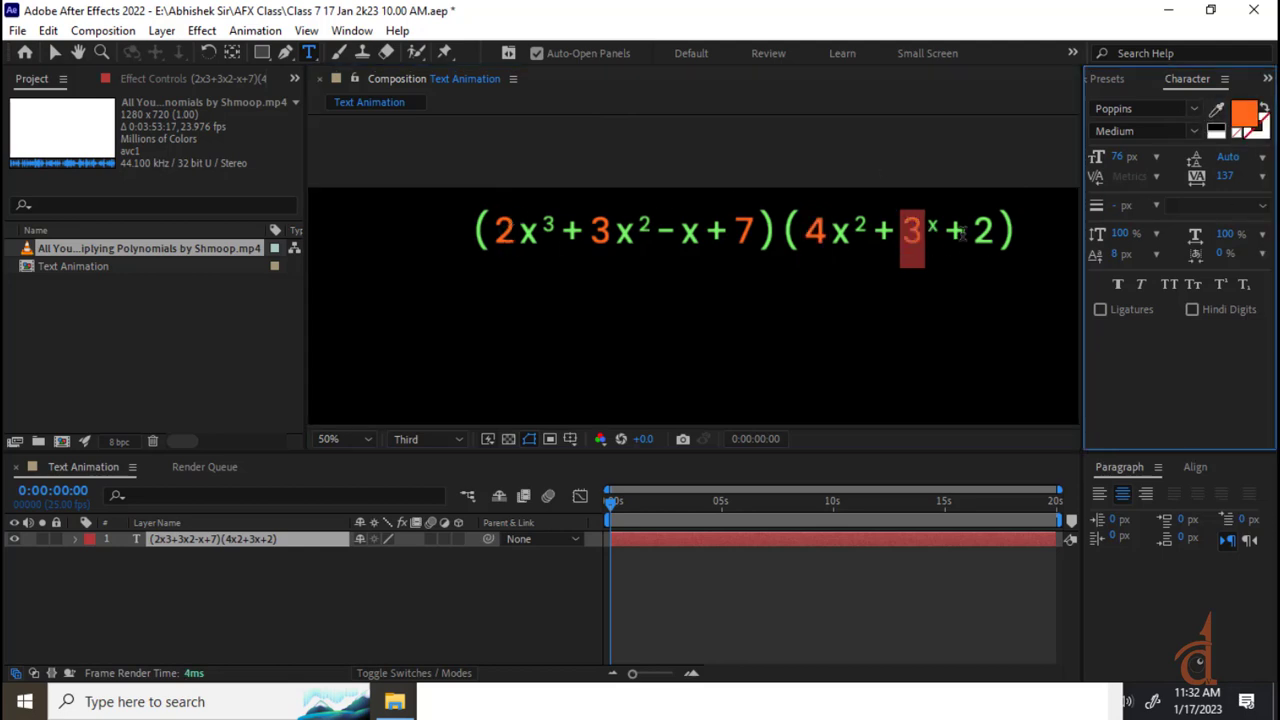
left_click_drag(996, 236, 972, 236)
left_click(1216, 109)
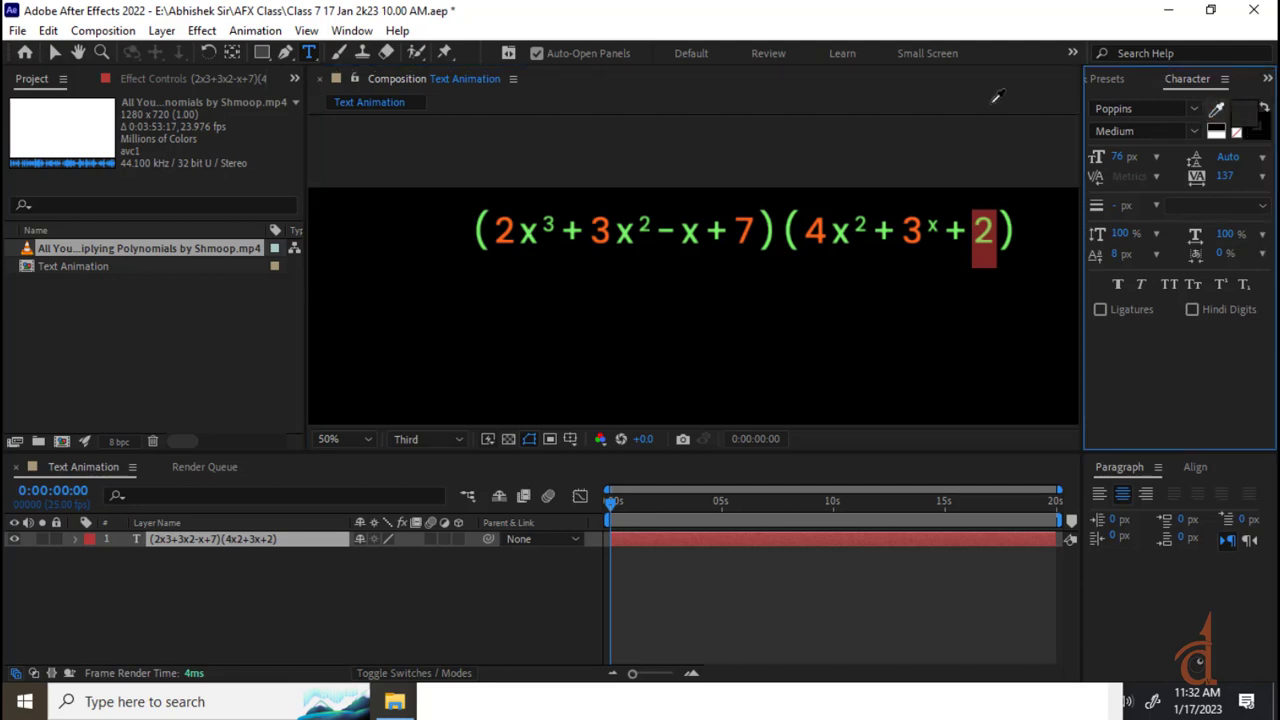
left_click(509, 214)
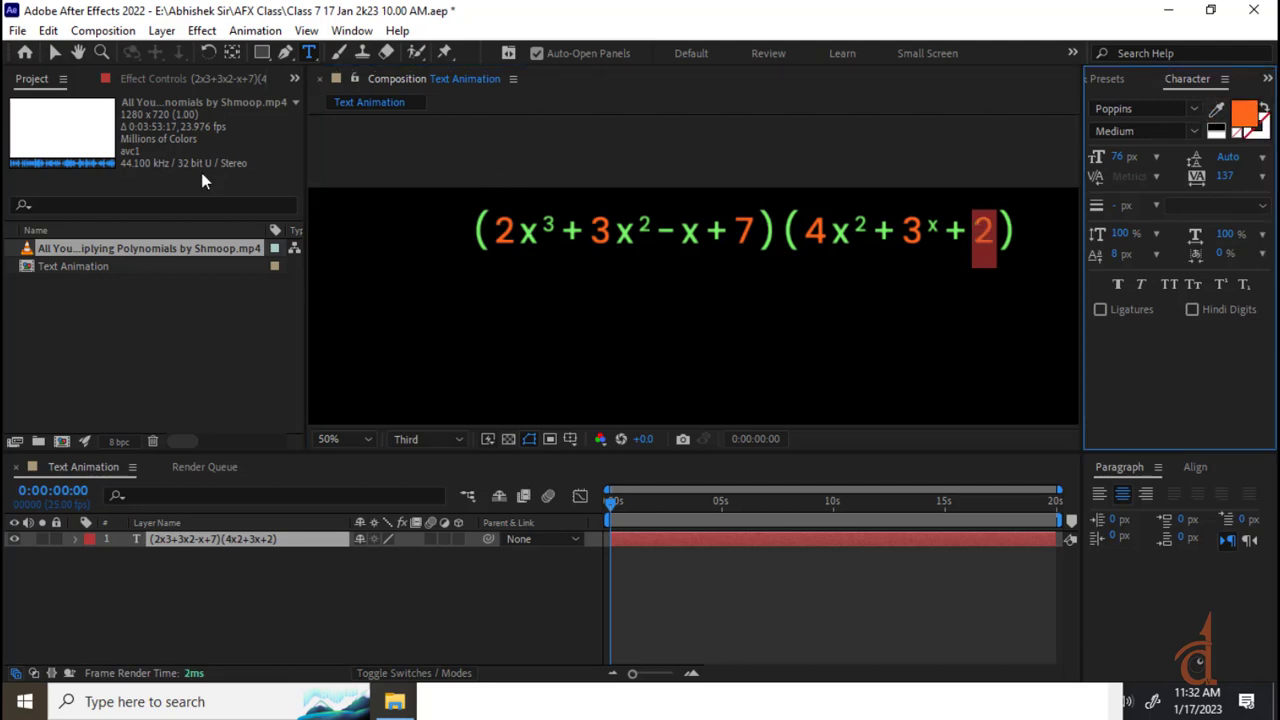
- Finish the text editing and duplicate the expression text layer
left_click(55, 53)
left_click(218, 595)
left_click(213, 539)
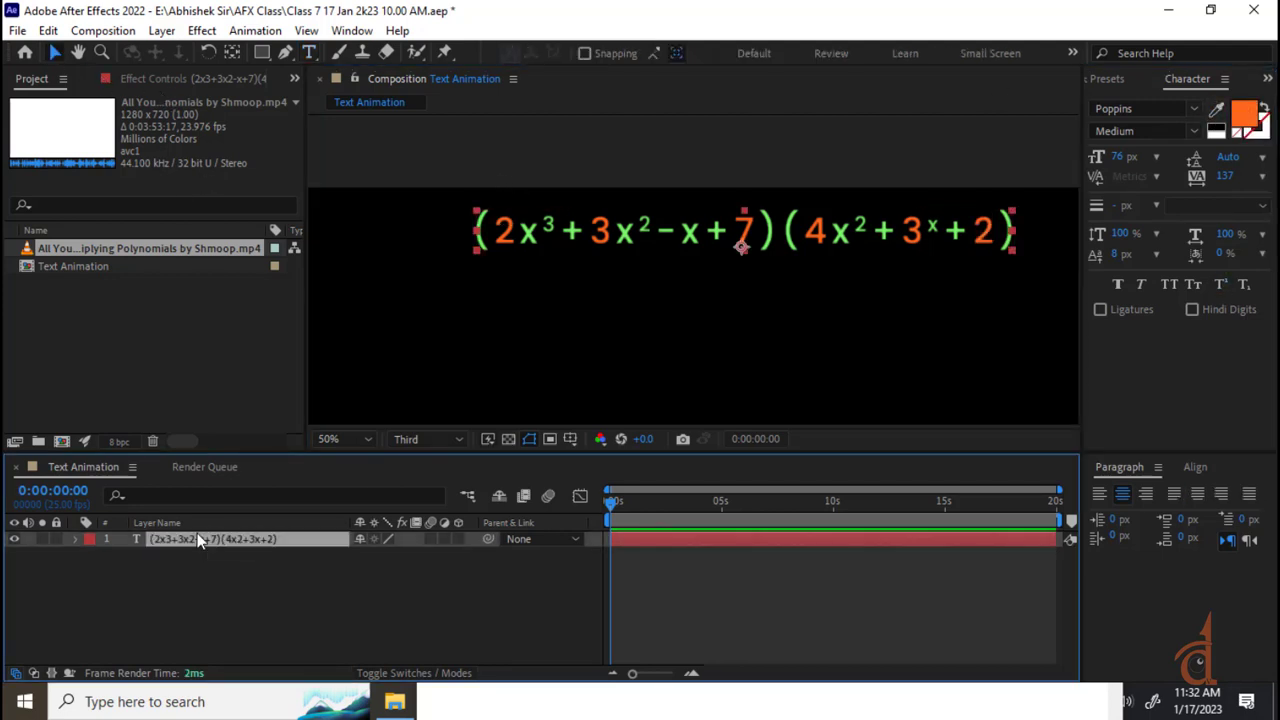
key("h")
left_click_drag(829, 338, 815, 300)
key("v")
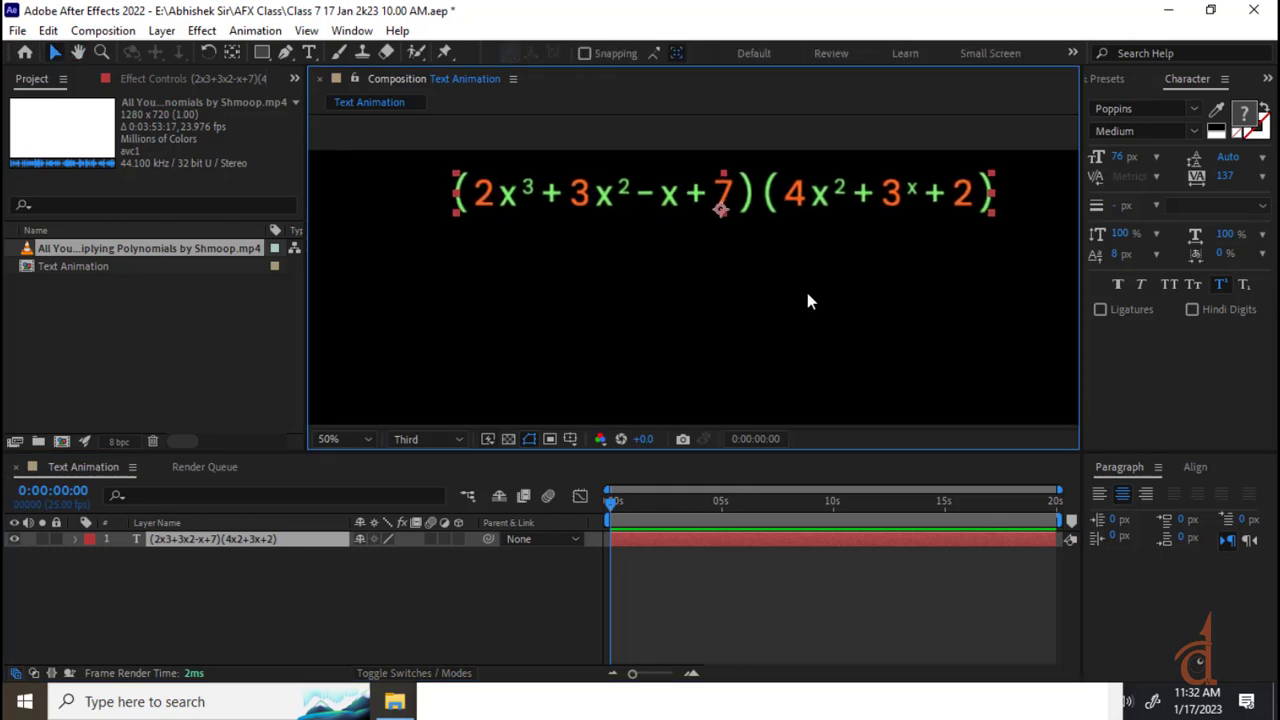
left_click(378, 583)
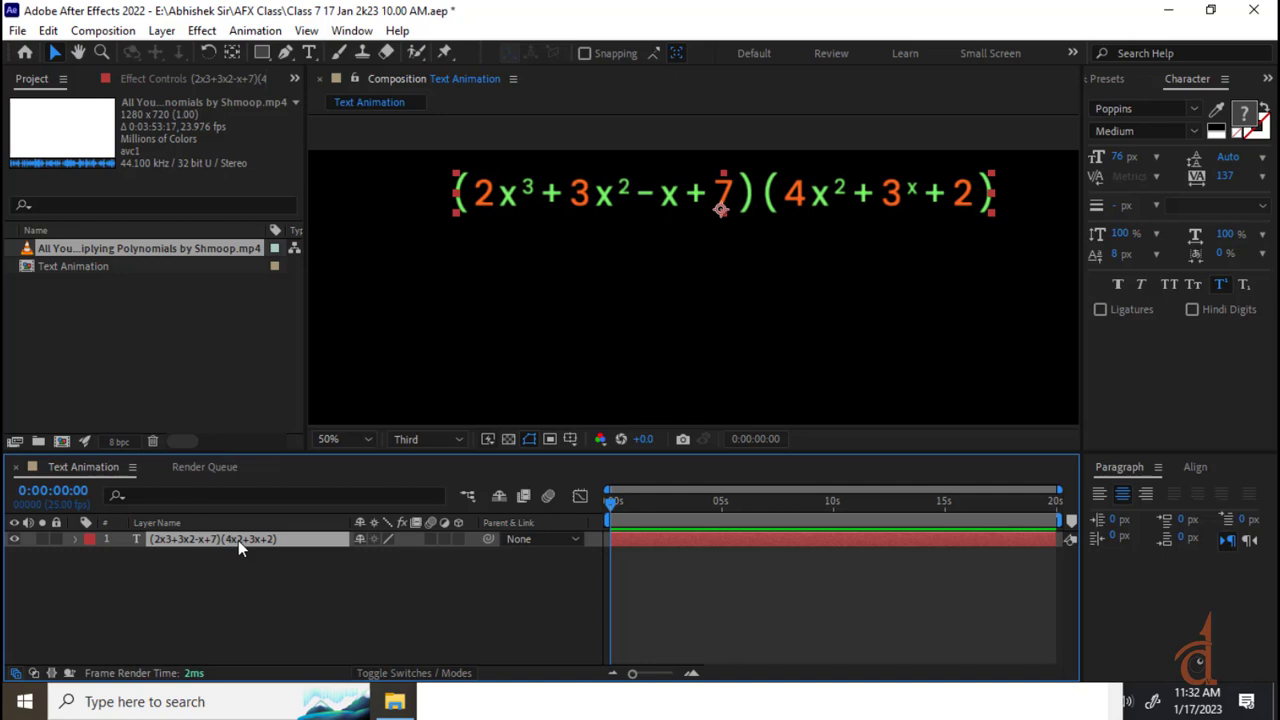
key("ctrl+d")
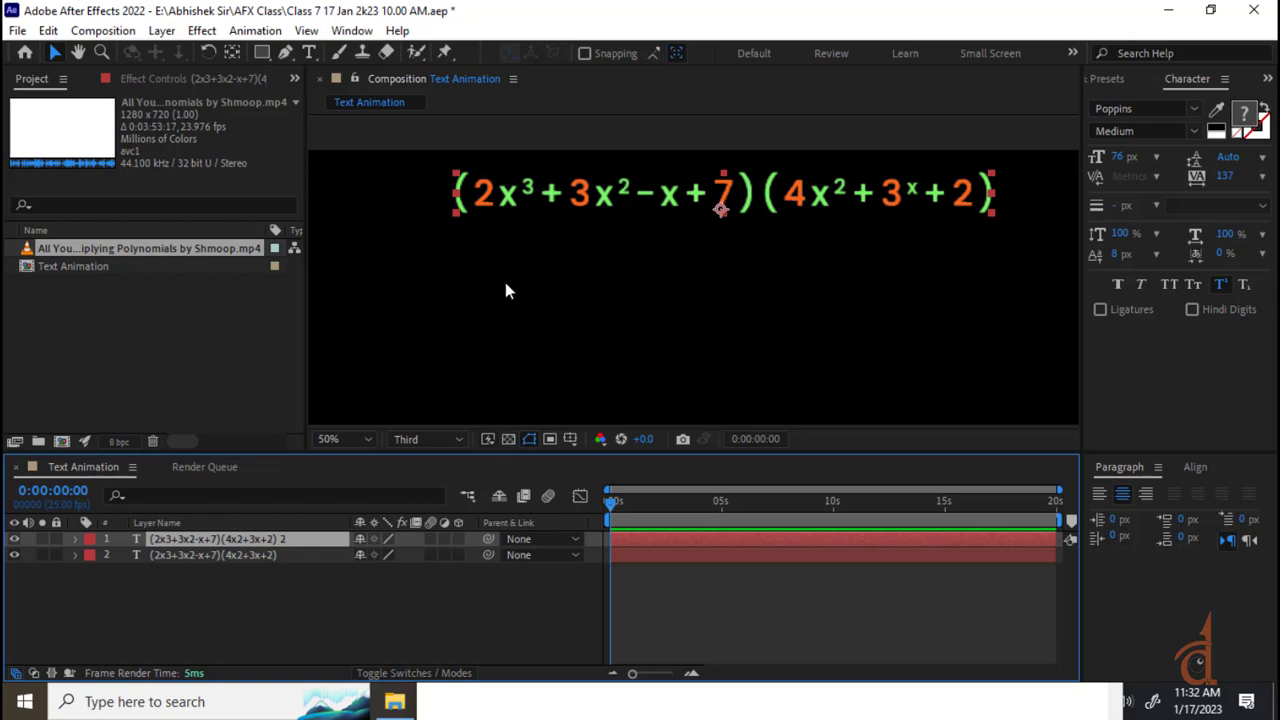
double_click(510, 205)
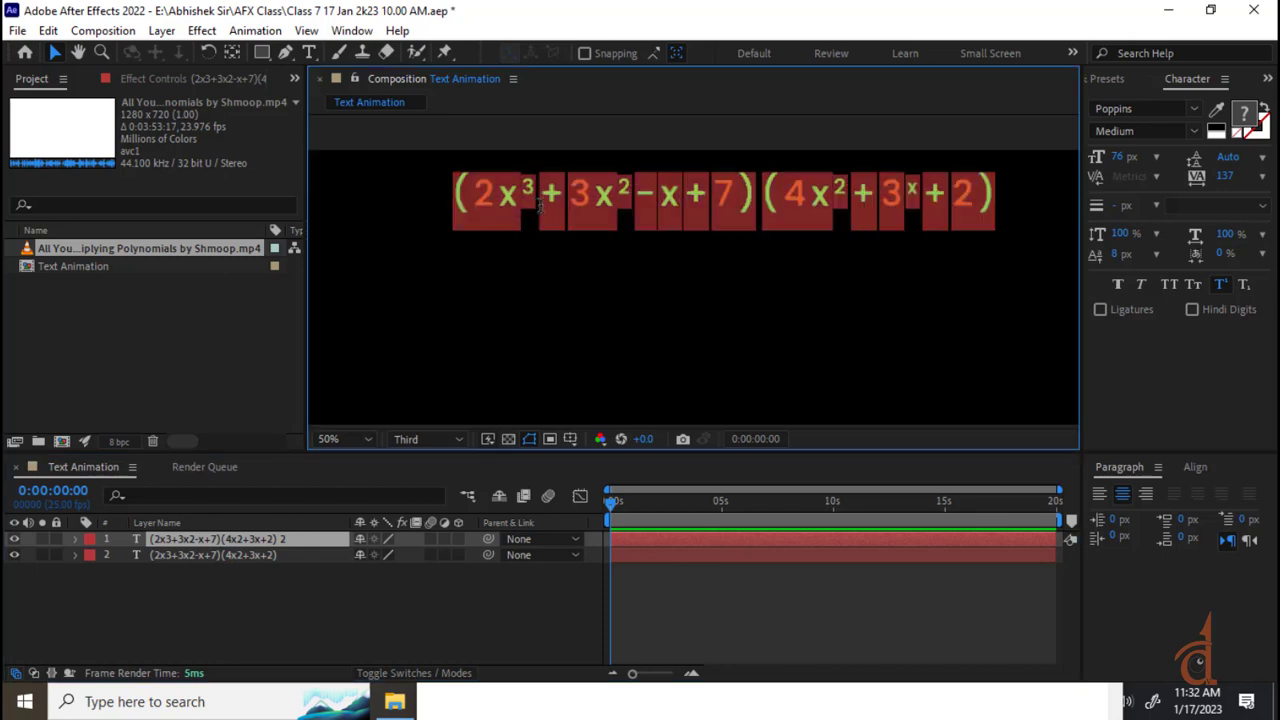
left_click(543, 197)
left_click_drag(543, 197, 1052, 195)
key("ctrl+x")
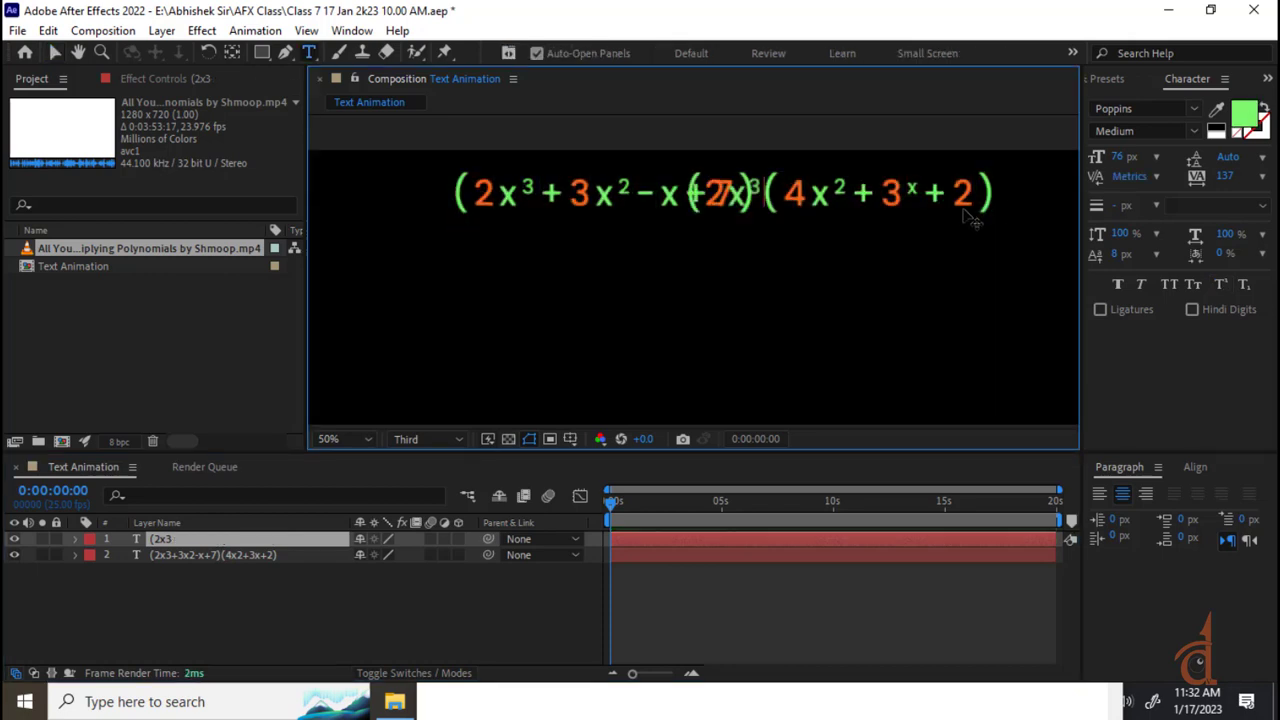
left_click(55, 52)
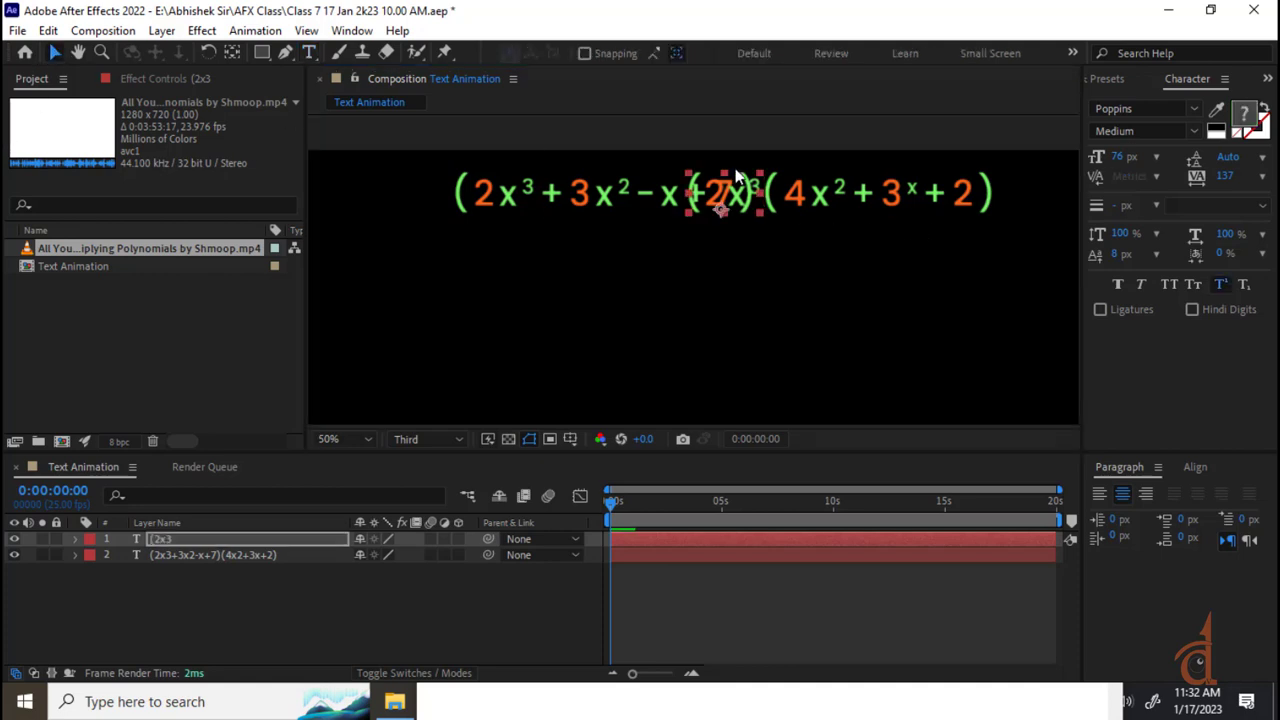
left_click_drag(728, 205, 549, 262)
double_click(545, 260)
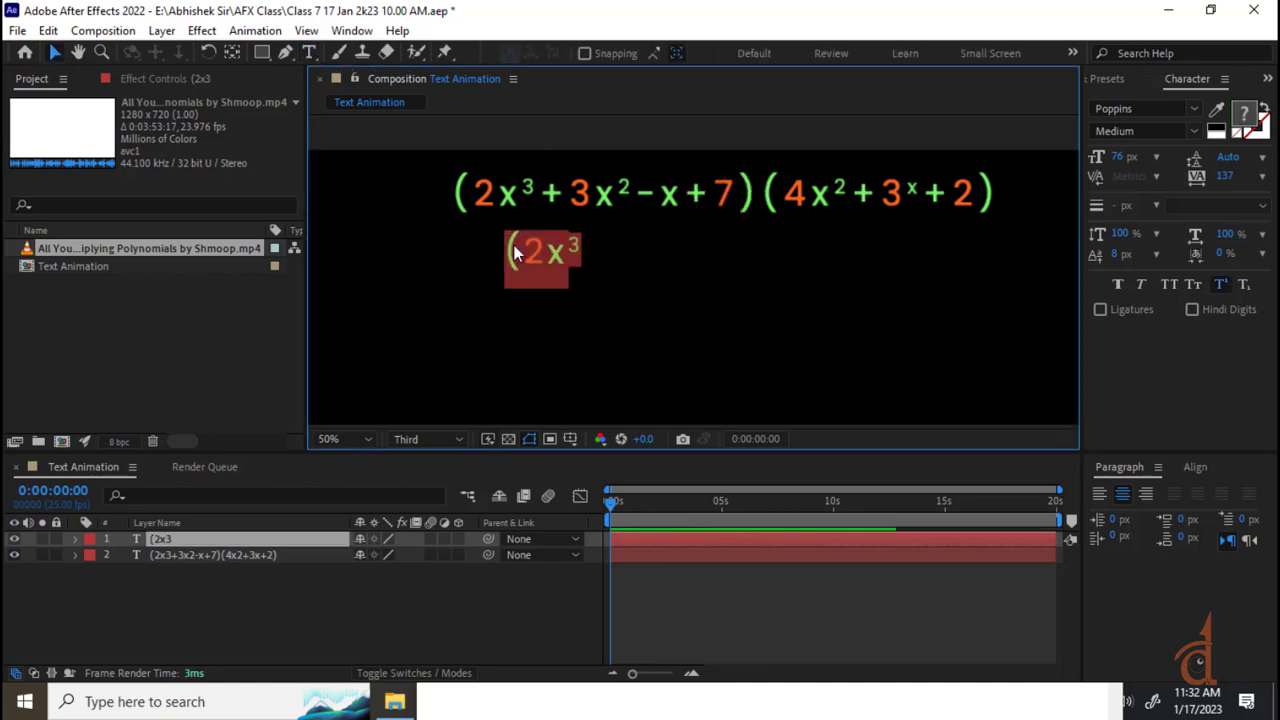
left_click(526, 255)
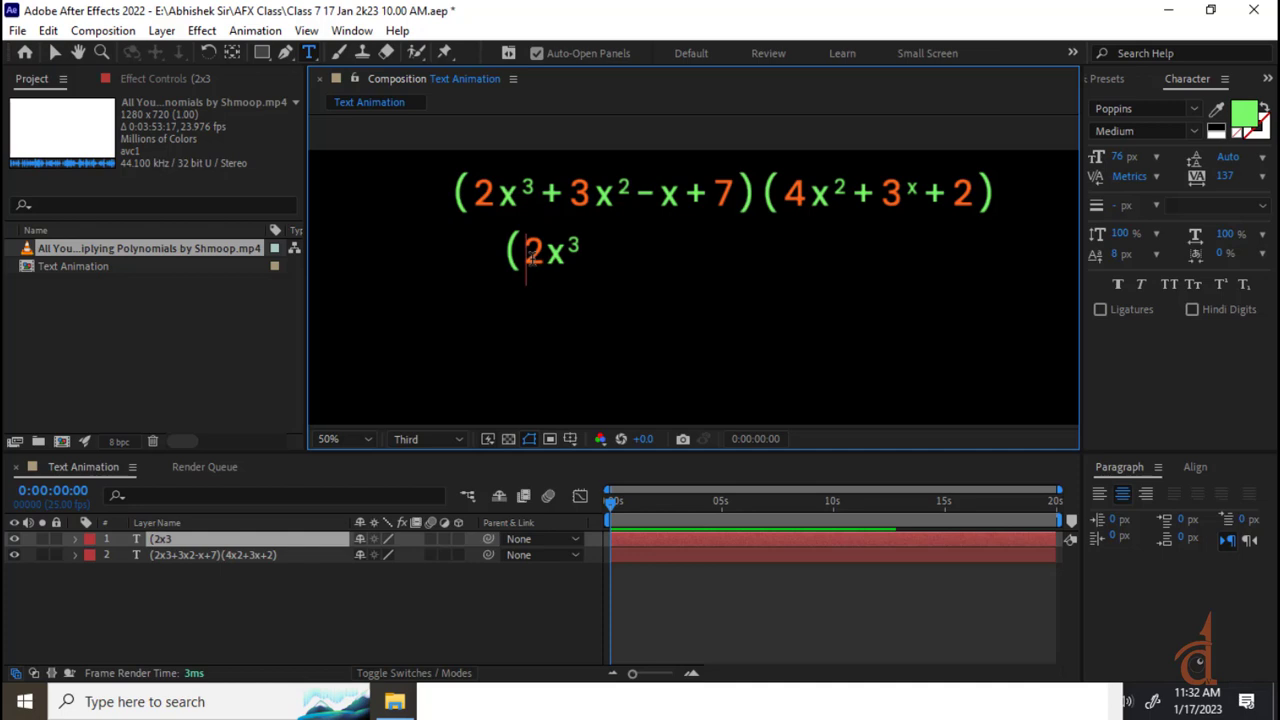
key("BackSpace")
left_click(55, 52)
scroll(586, 263, "up", 2)
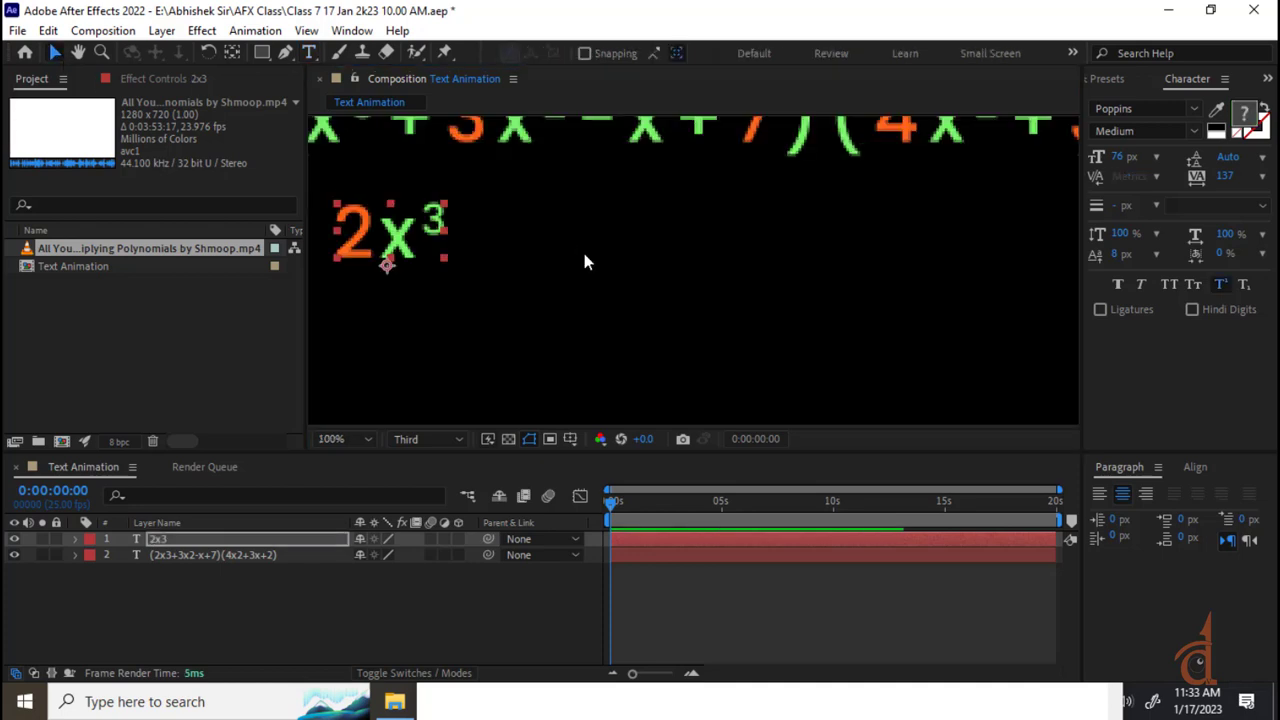
scroll(614, 346, "up", 2)
scroll(543, 375, "left", 2)
mouse_move(542, 375)
left_mouse_down()
mouse_move(457, 285)
mouse_move(459, 262)
mouse_move(447, 325)
mouse_move(455, 256)
mouse_move(537, 378)
left_mouse_up()
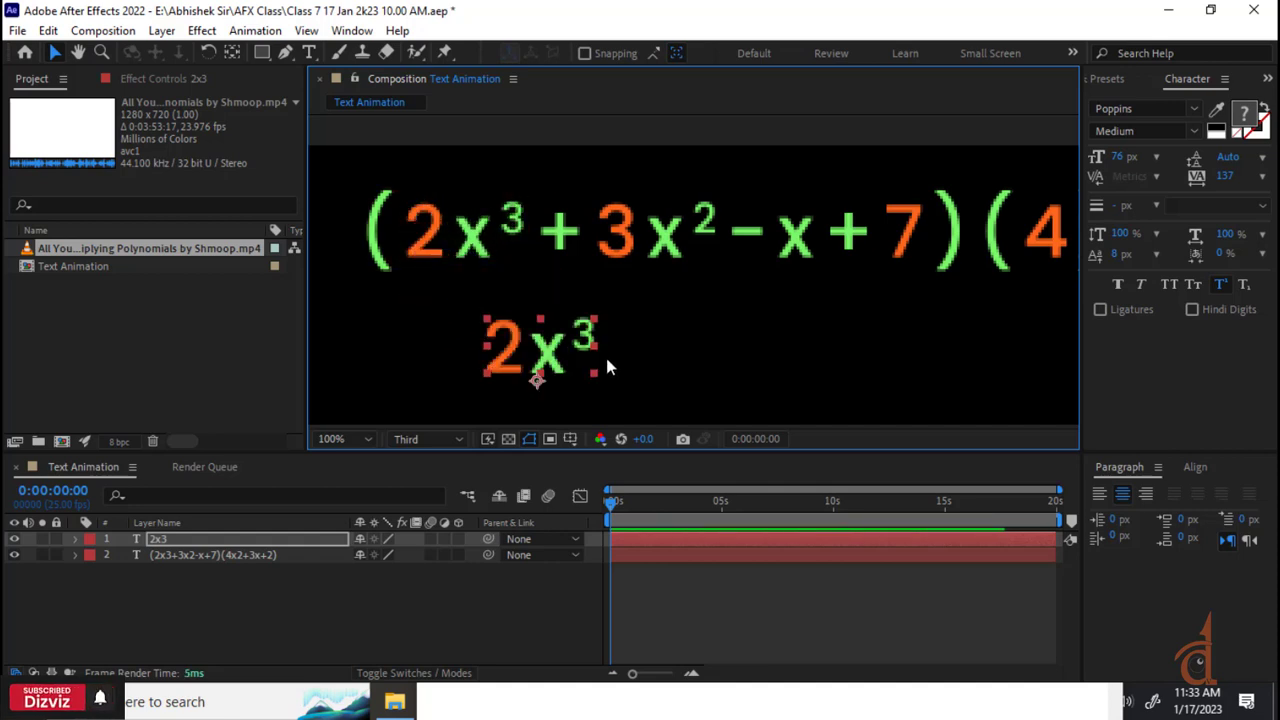
key("Delete")
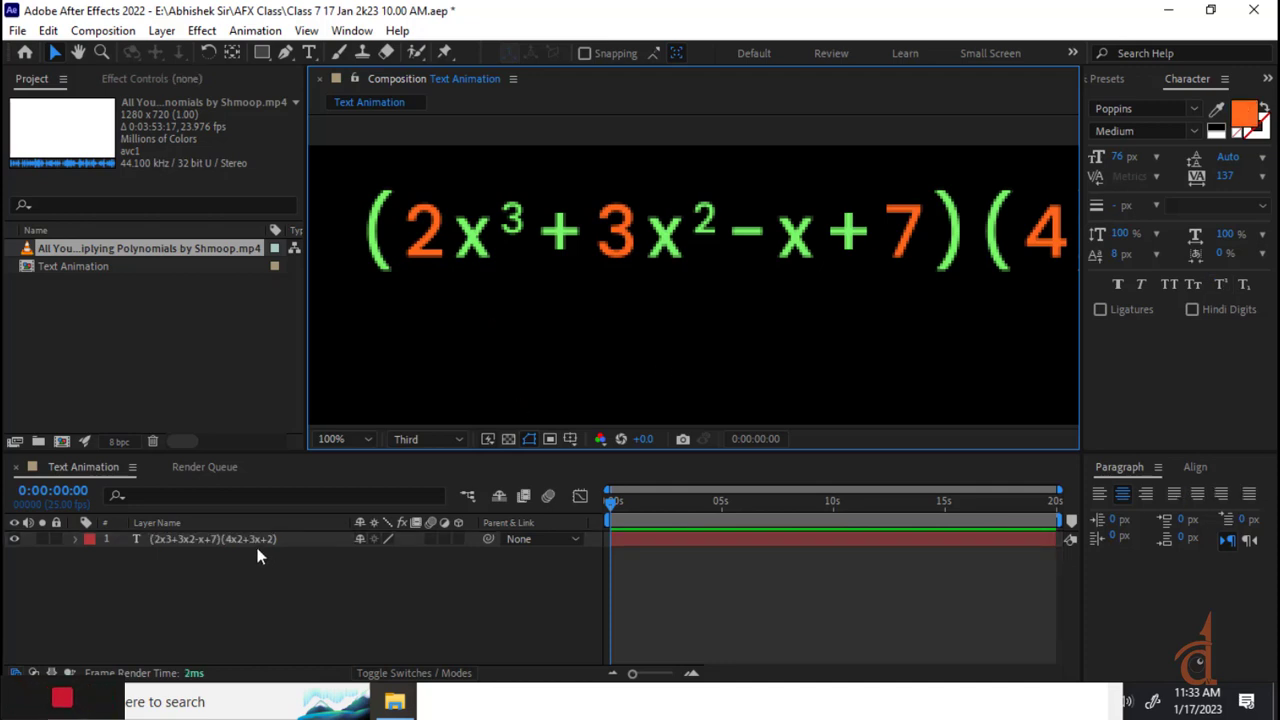
- Duplicate the full expression text layer and place the copy directly below the original
left_click(253, 544)
key("ctrl+d")
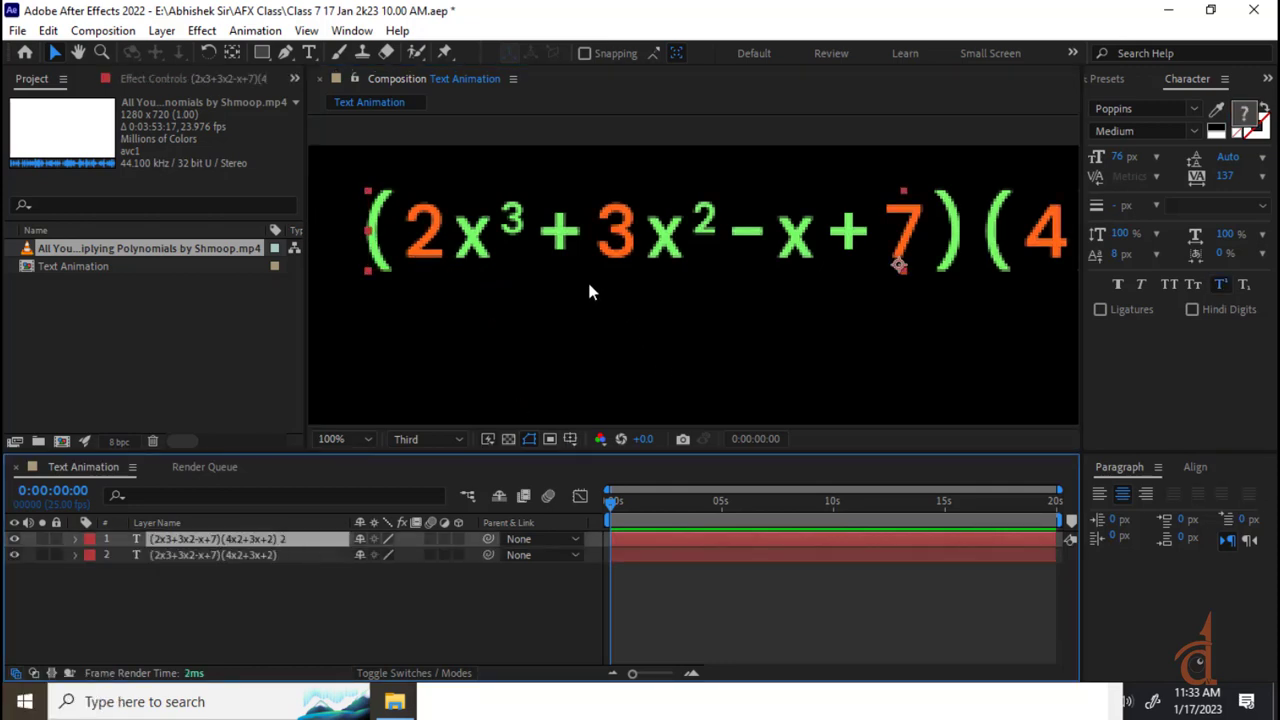
key("comma")
left_click_drag(565, 260, 566, 328)
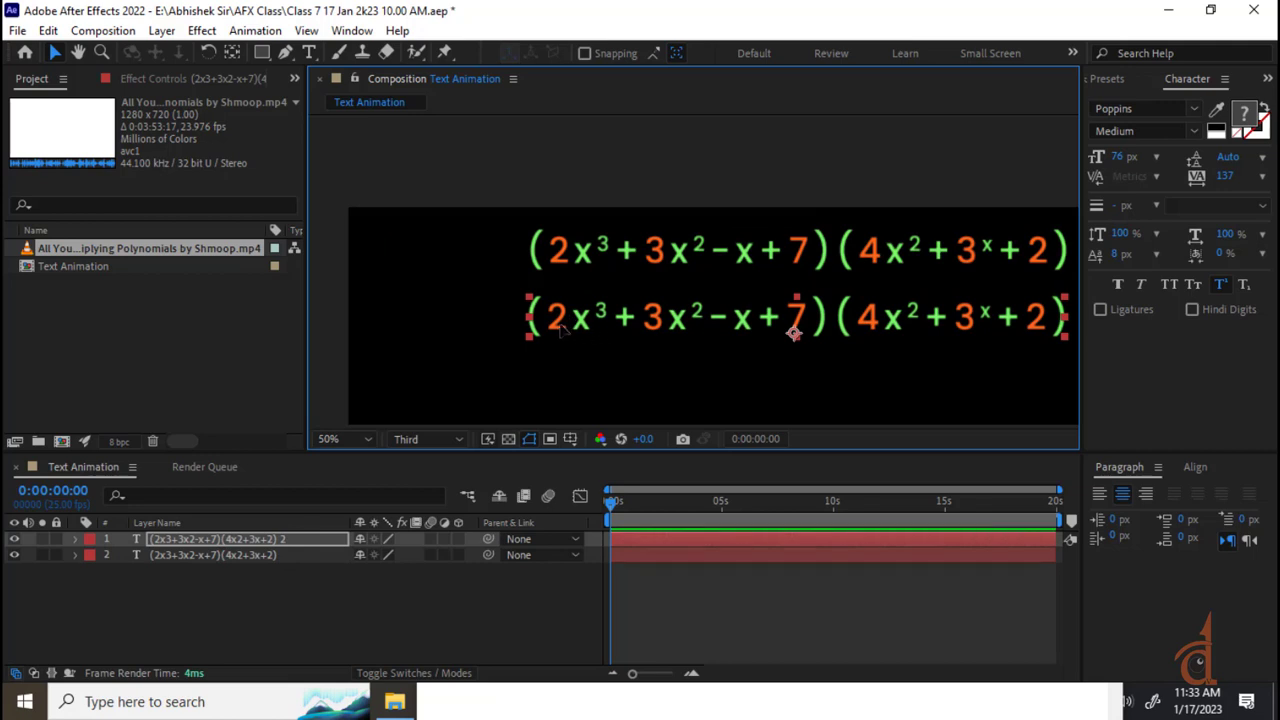
- Trim the lower copy to 2x³ and move it to the left, just outside the original expression's left edge
double_click(545, 320)
left_click(552, 319)
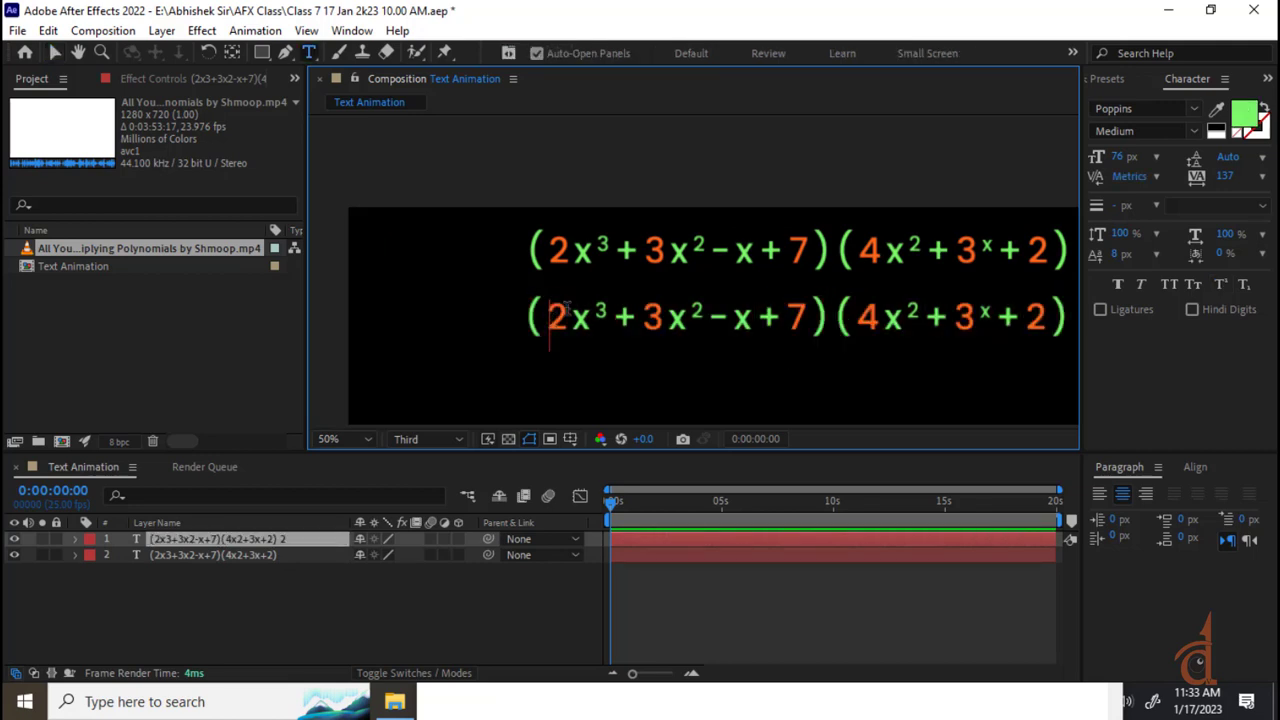
key("BackSpace")
left_click_drag(588, 314, 1124, 343)
key("BackSpace")
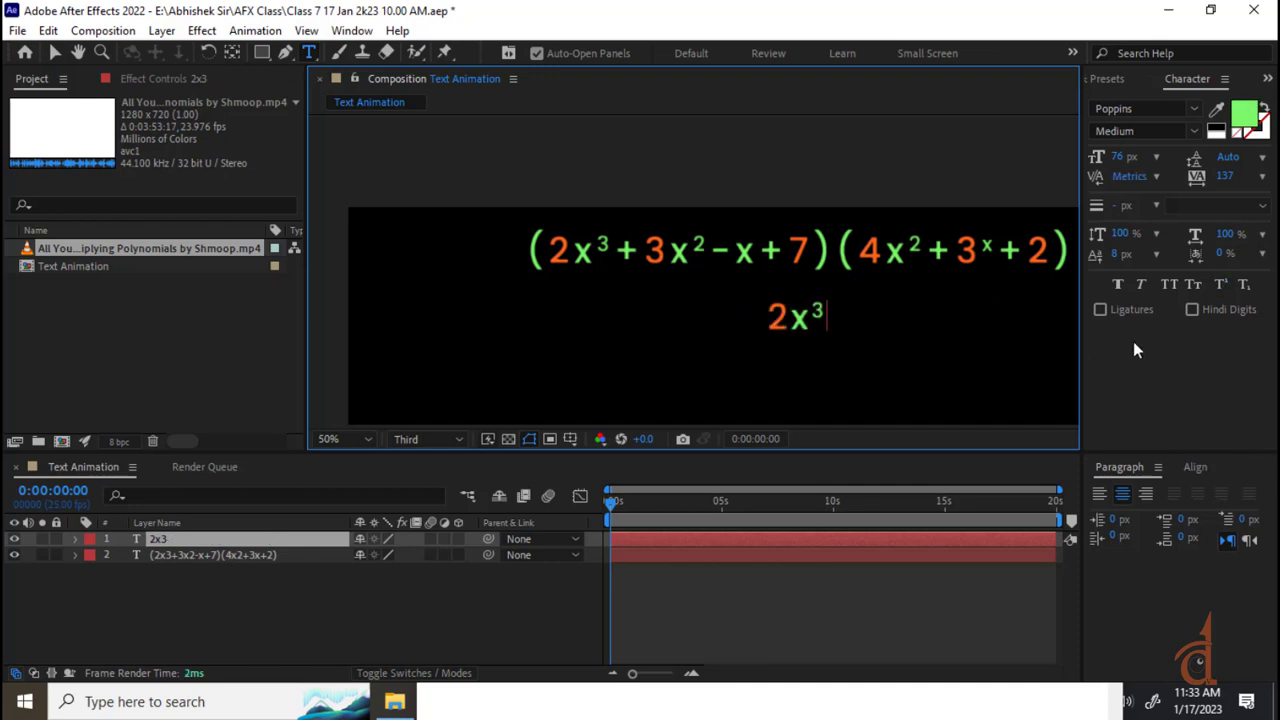
left_click(55, 52)
left_click_drag(800, 328, 490, 330)
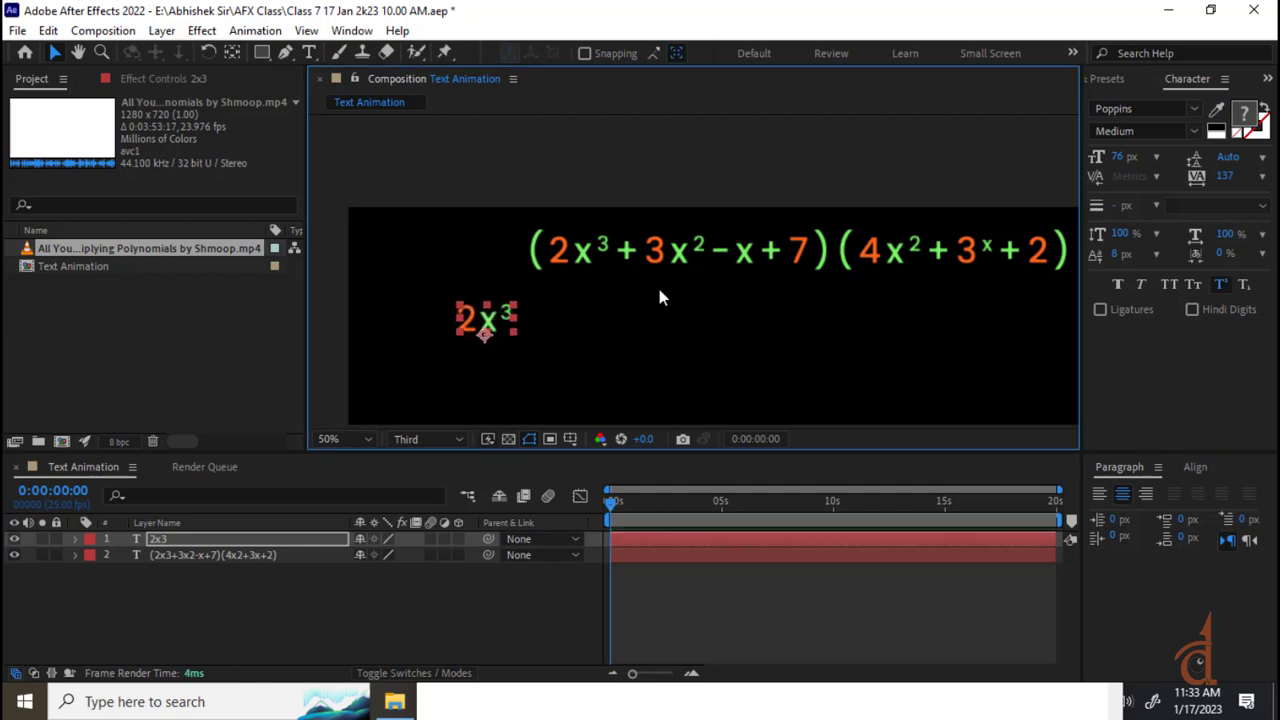
- Duplicate the full expression layer and delete everything in the copy except its first plus sign
left_click(655, 283)
key("ctrl+d")
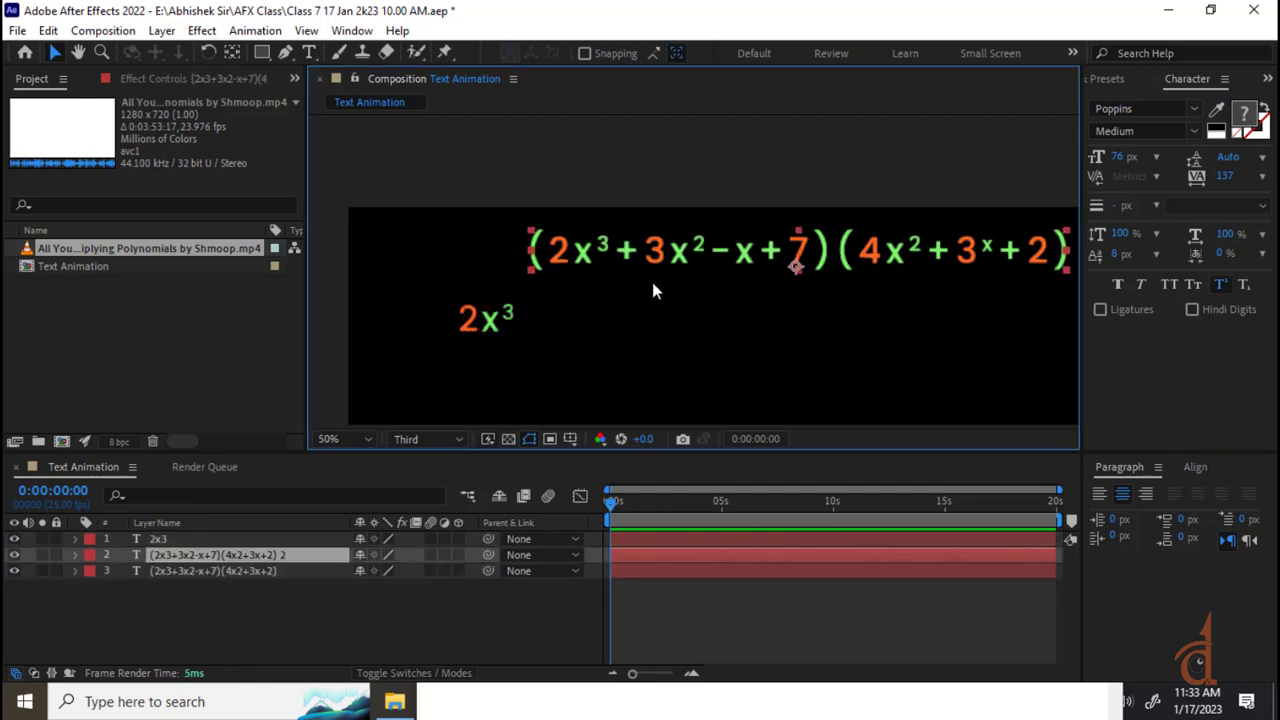
double_click(635, 262)
left_click_drag(612, 245, 407, 248)
key("BackSpace")
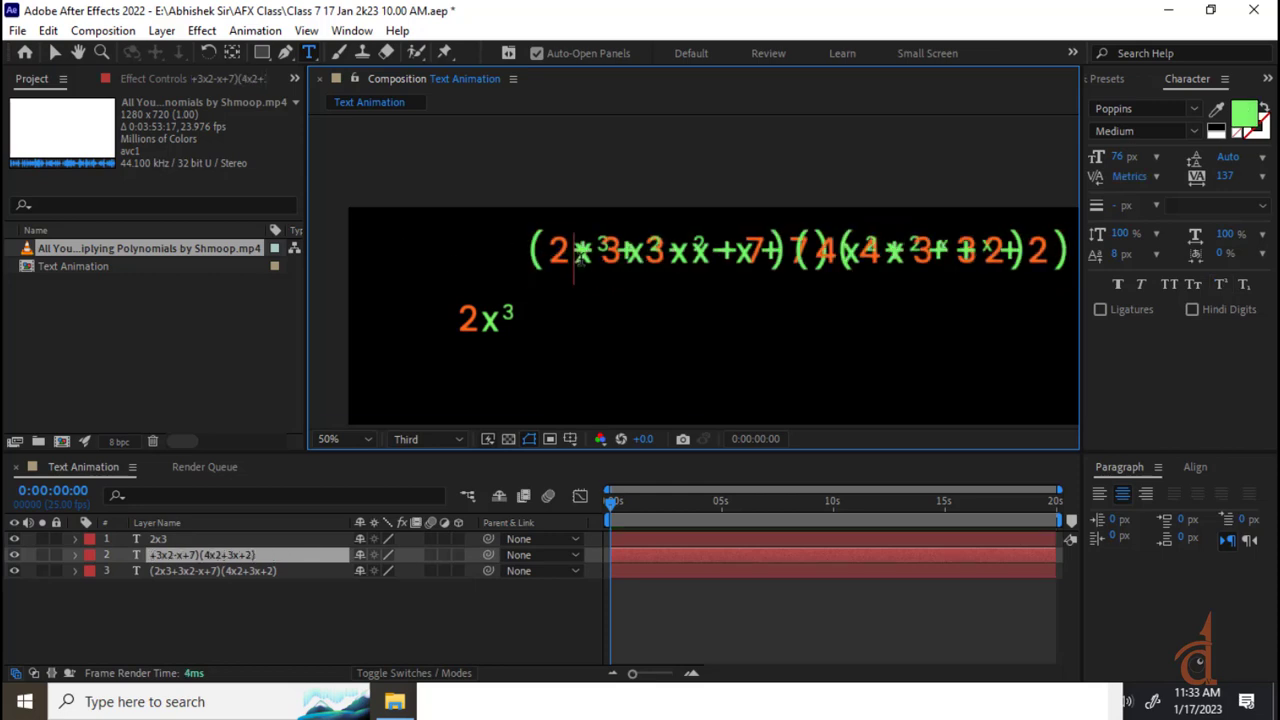
left_click_drag(600, 252, 1165, 272)
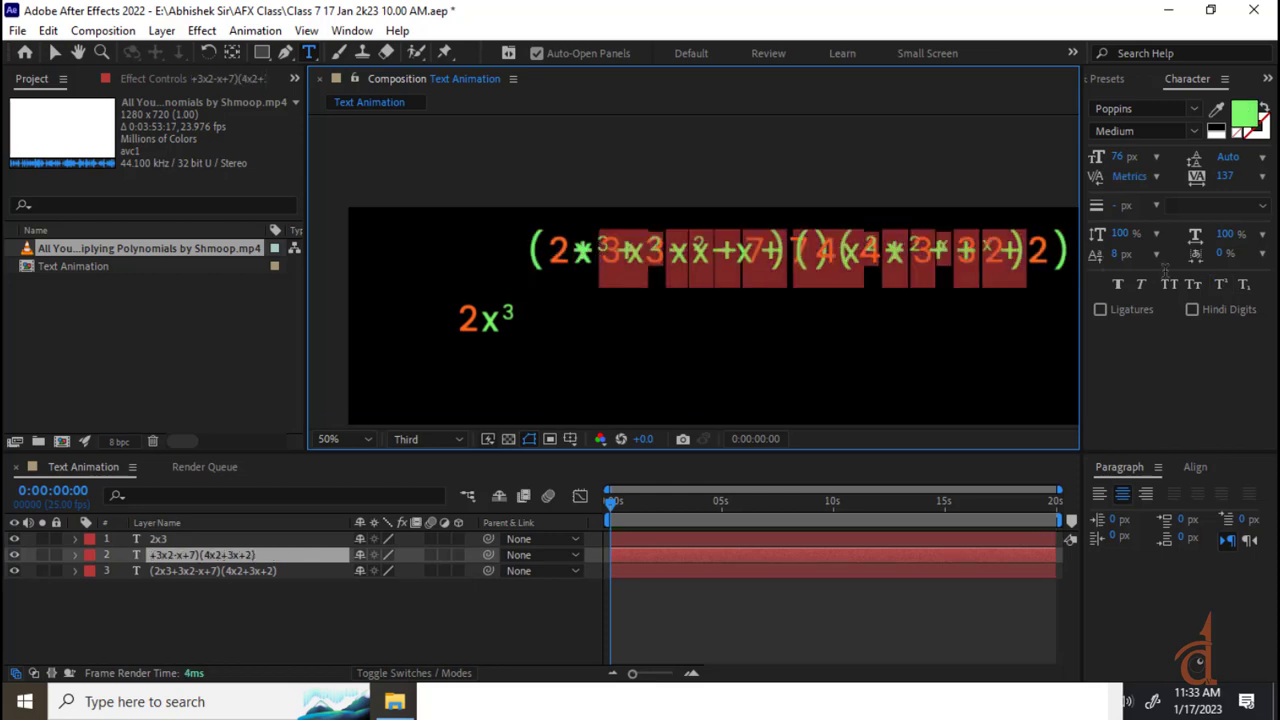
key("BackSpace")
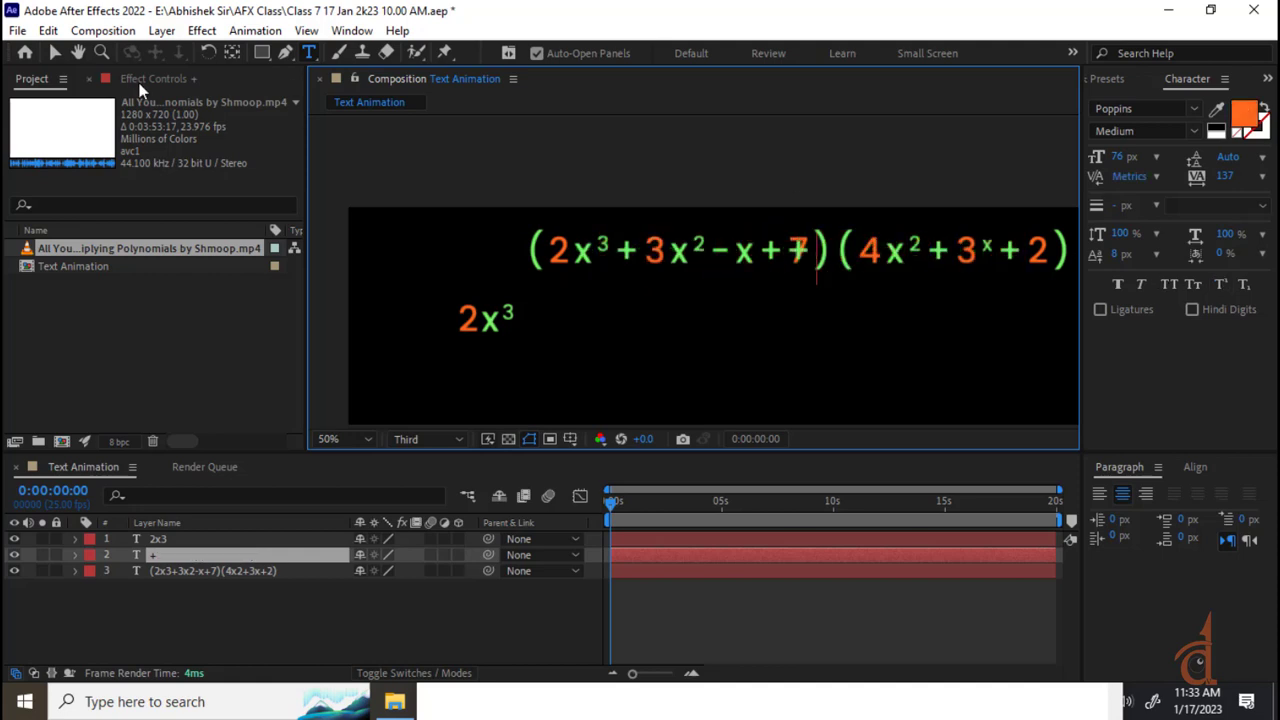
- Place the separate plus sign on the lower row, to the right of 2x³
left_click(52, 52)
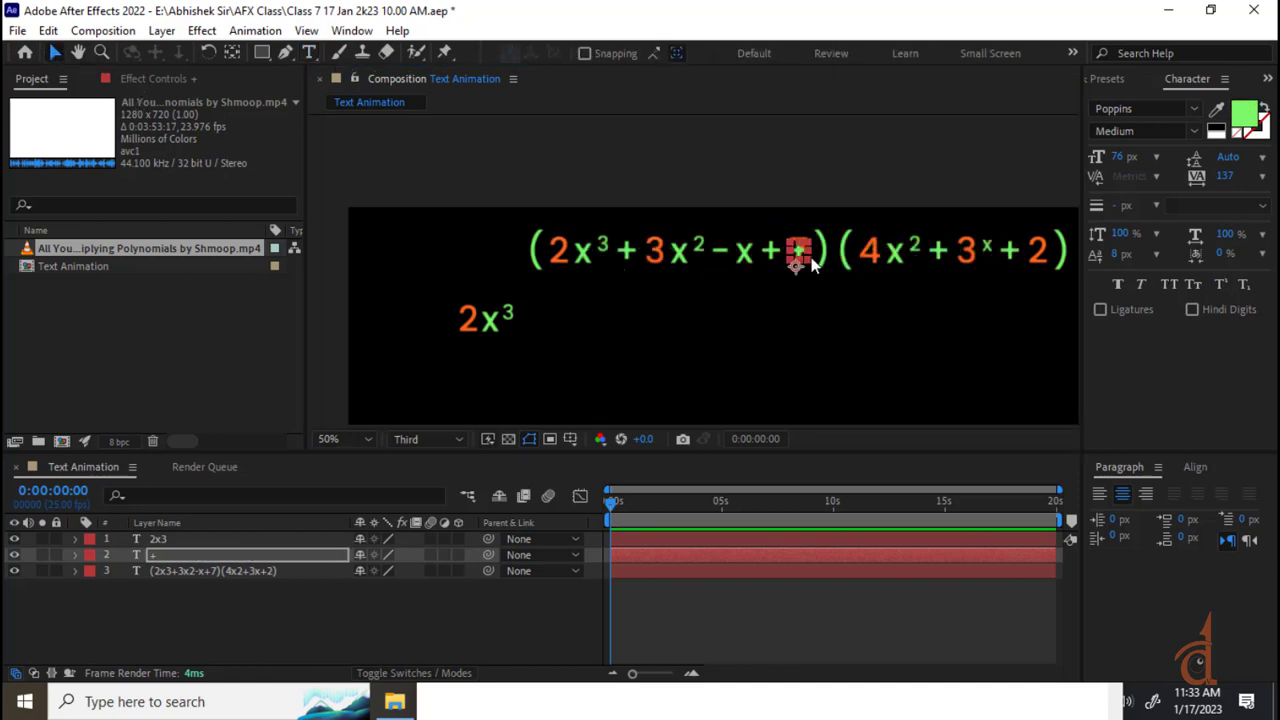
left_click_drag(802, 252, 553, 320)
left_click(608, 339)
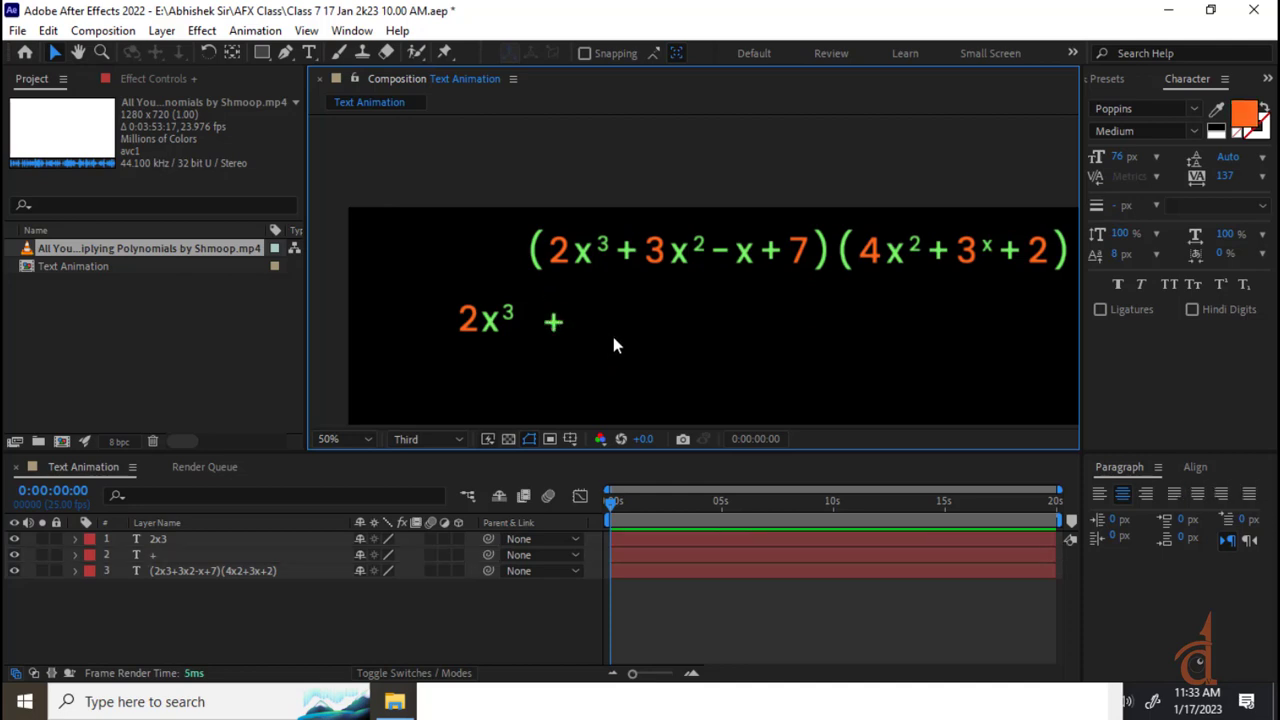
- Duplicate the full expression, remove the leading (2x³+ from the copy, and move it below the original
left_click(640, 255)
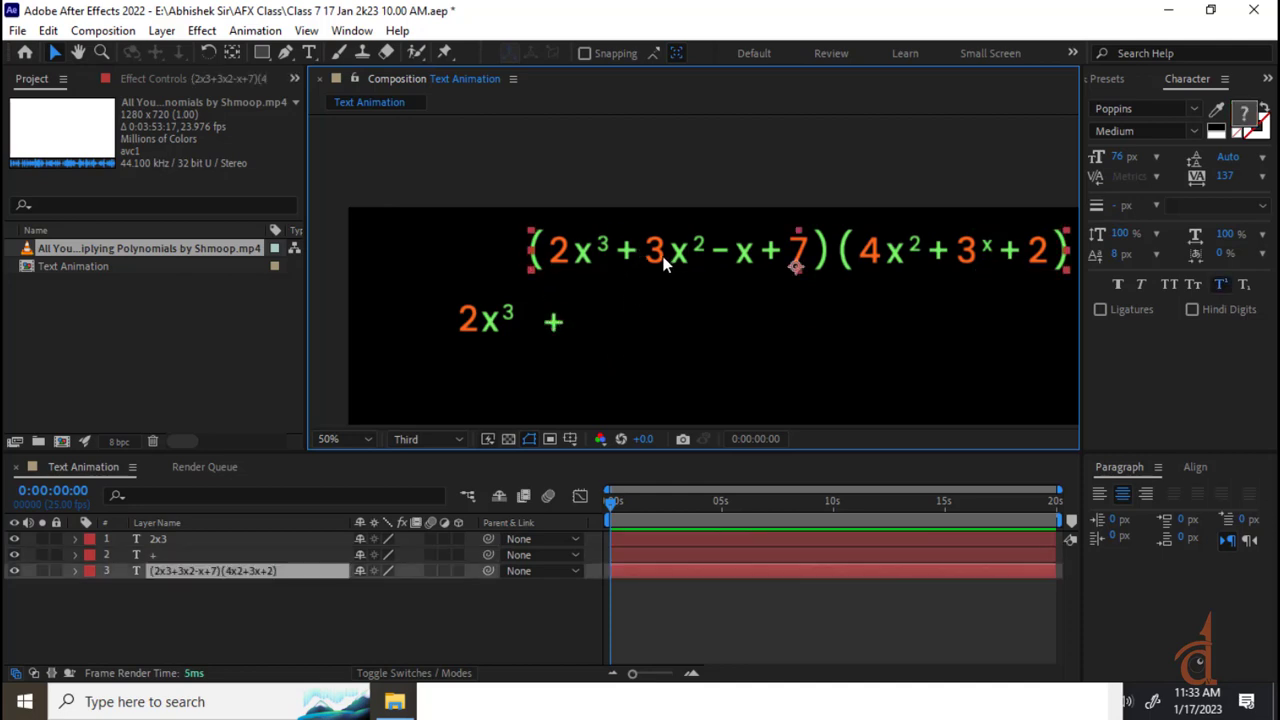
key("ctrl+d")
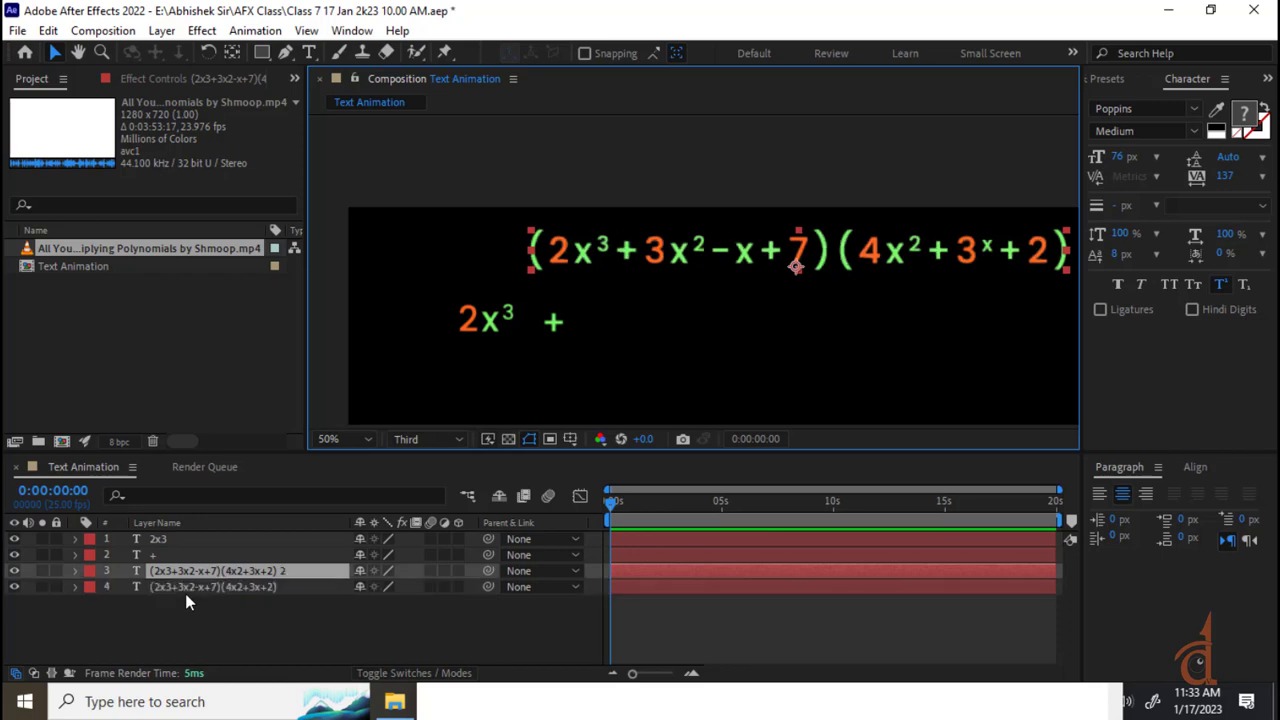
double_click(666, 256)
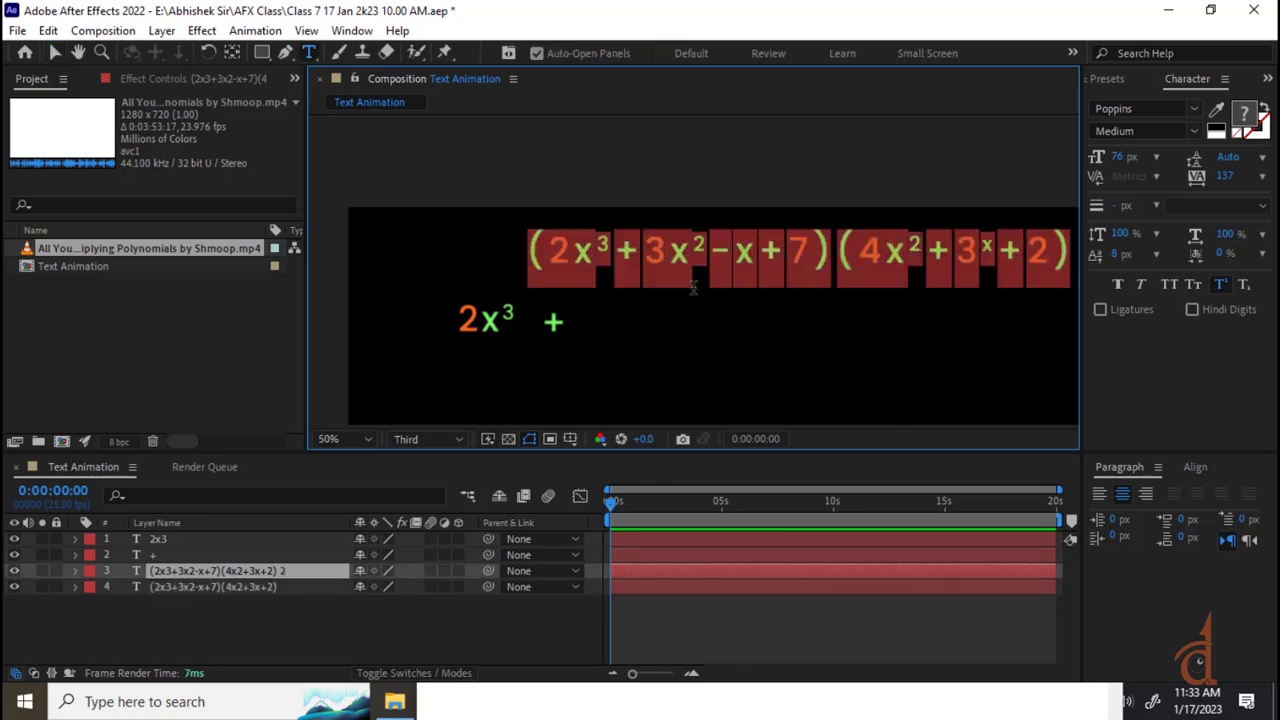
left_click_drag(636, 254, 448, 256)
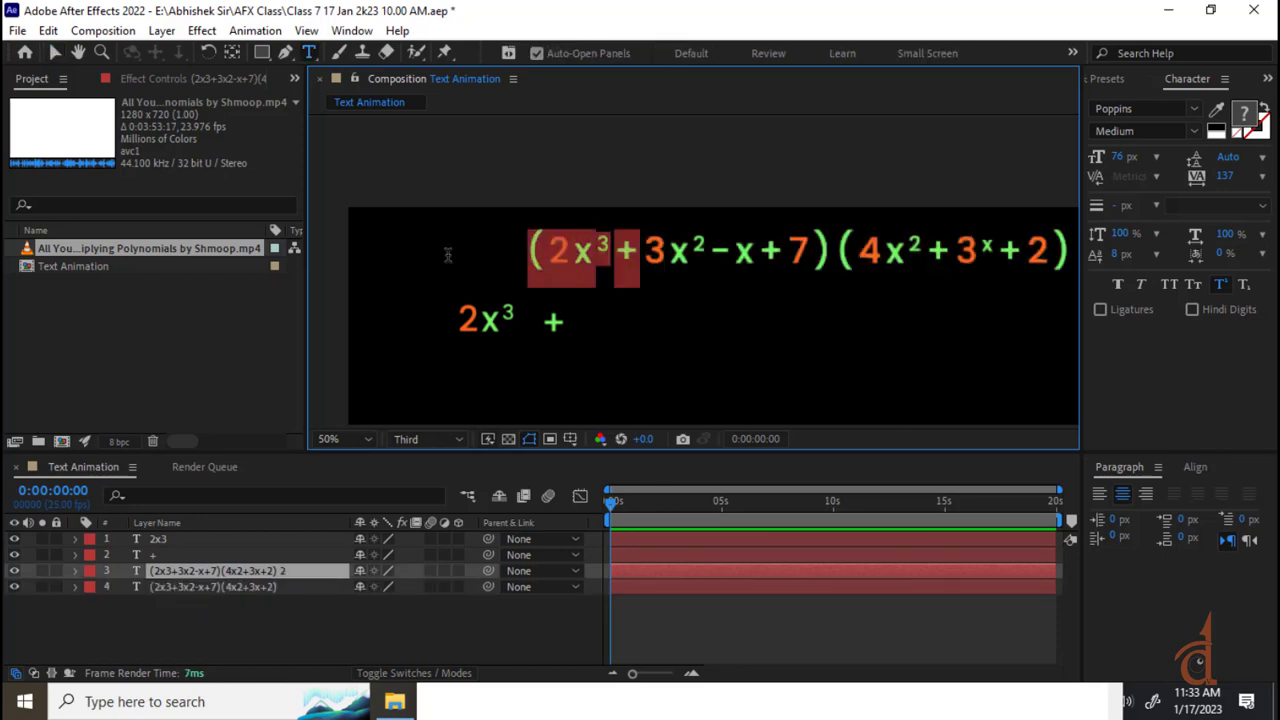
key("BackSpace")
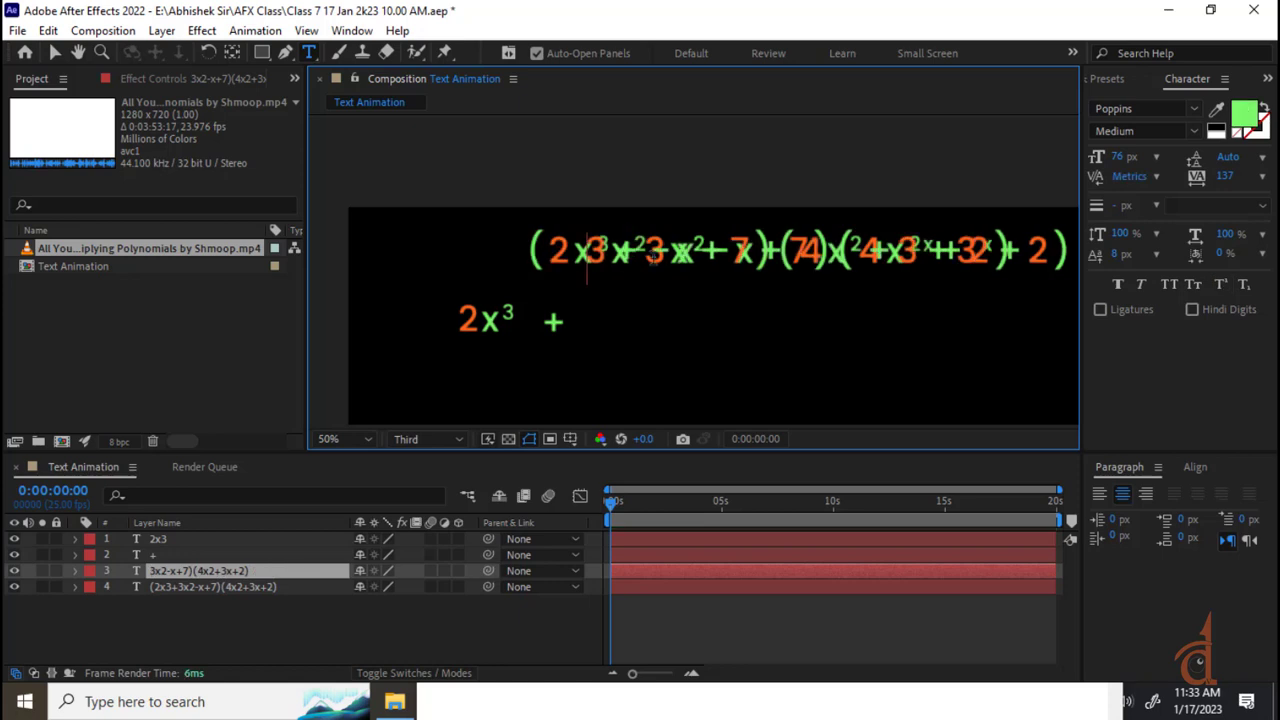
left_click(56, 53)
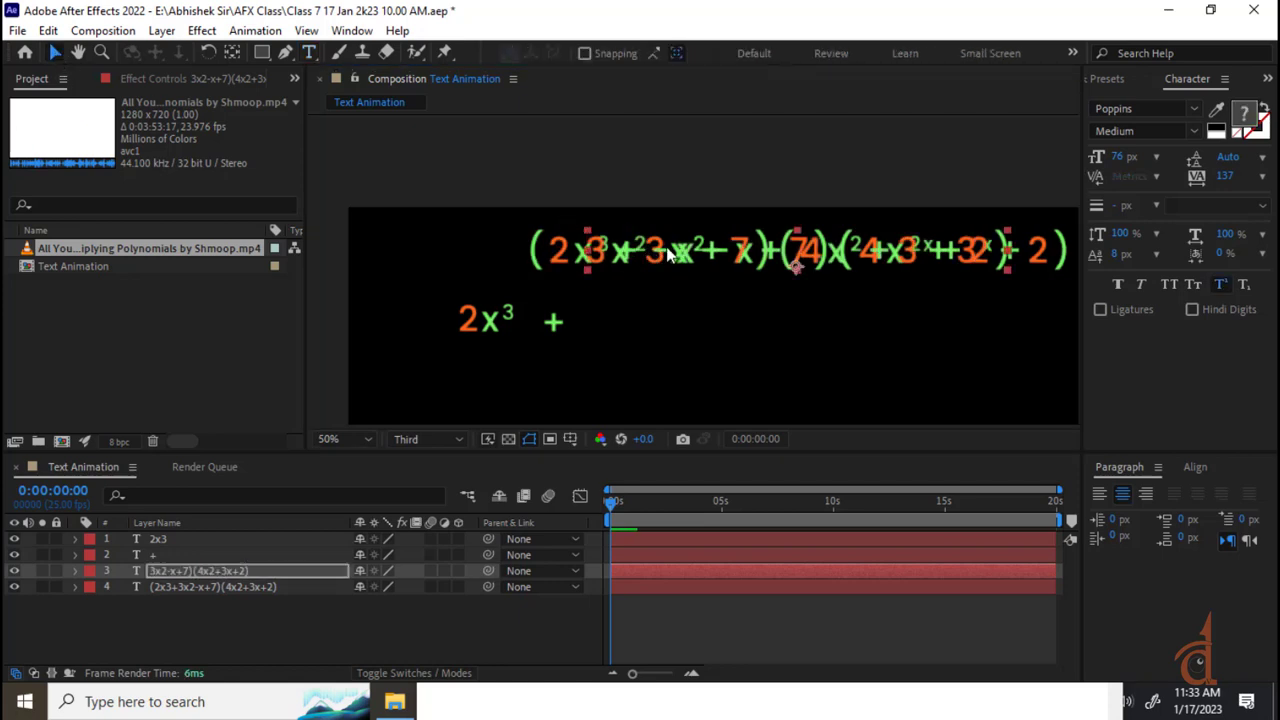
left_click_drag(648, 247, 658, 352)
- Trim the lowered copy to 3x² and place it right after the plus sign beside 2x³
double_click(675, 357)
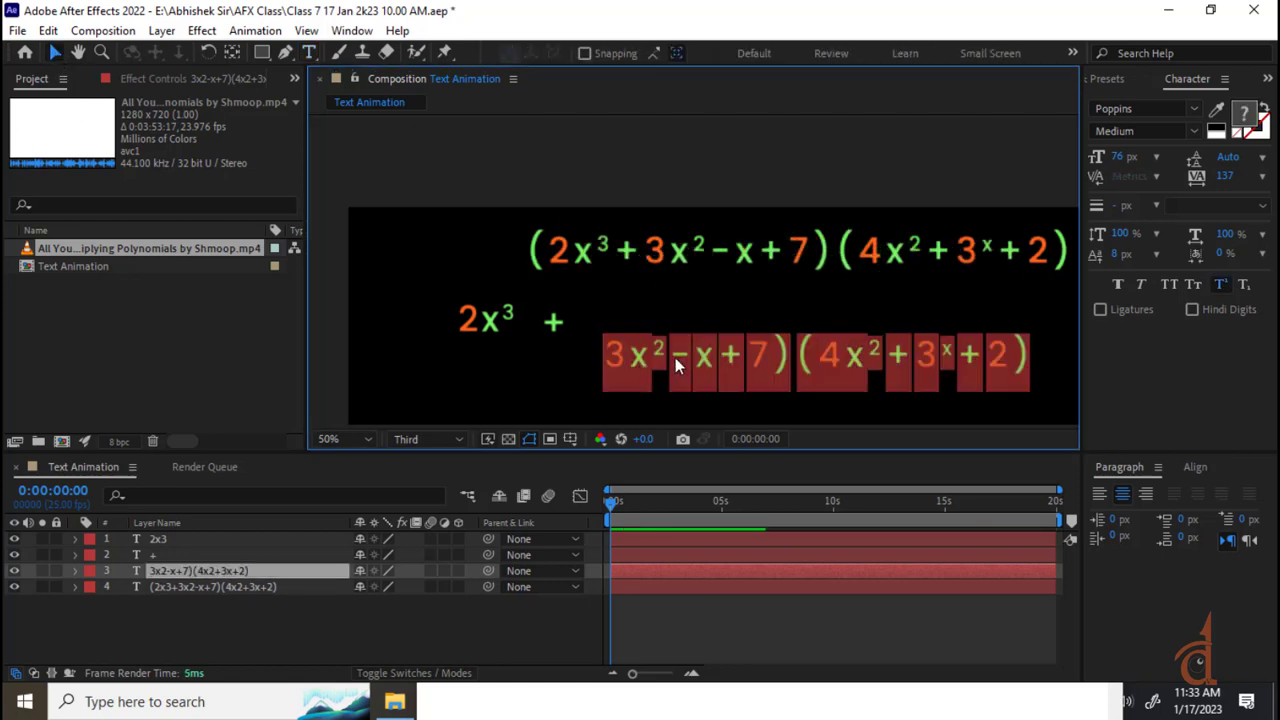
left_click(674, 357)
left_click_drag(668, 362, 1050, 362)
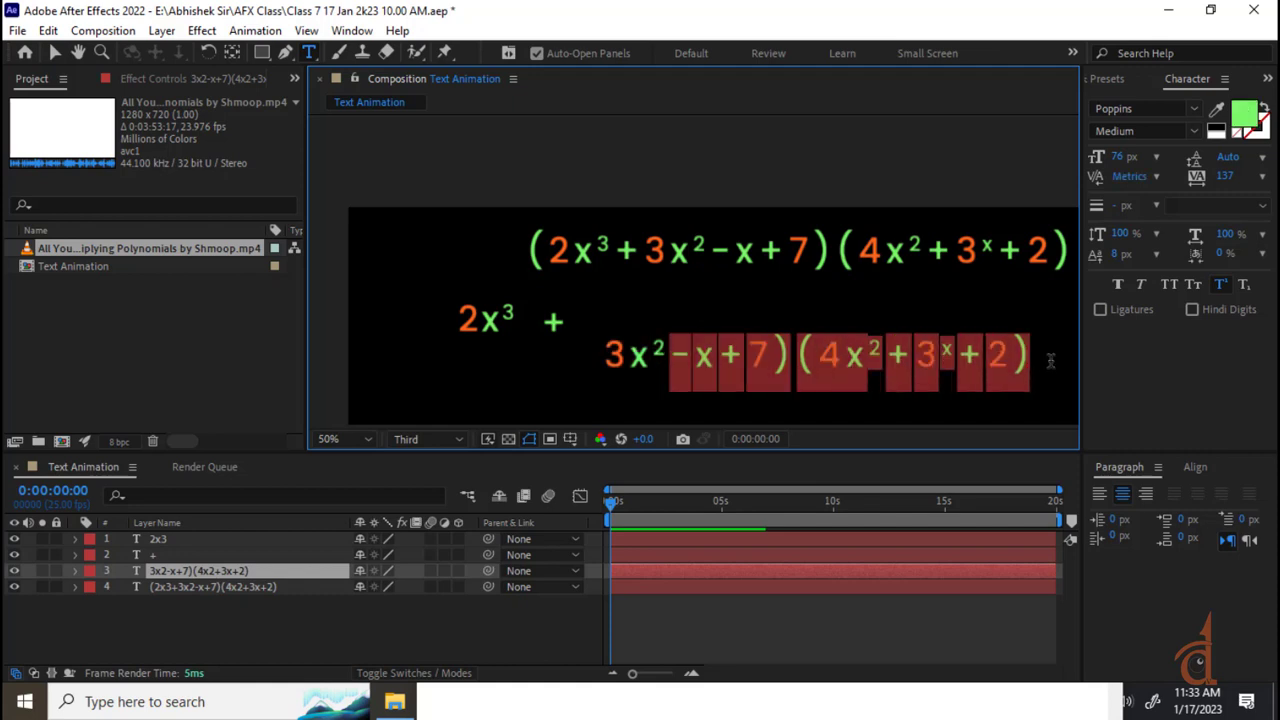
key("BackSpace")
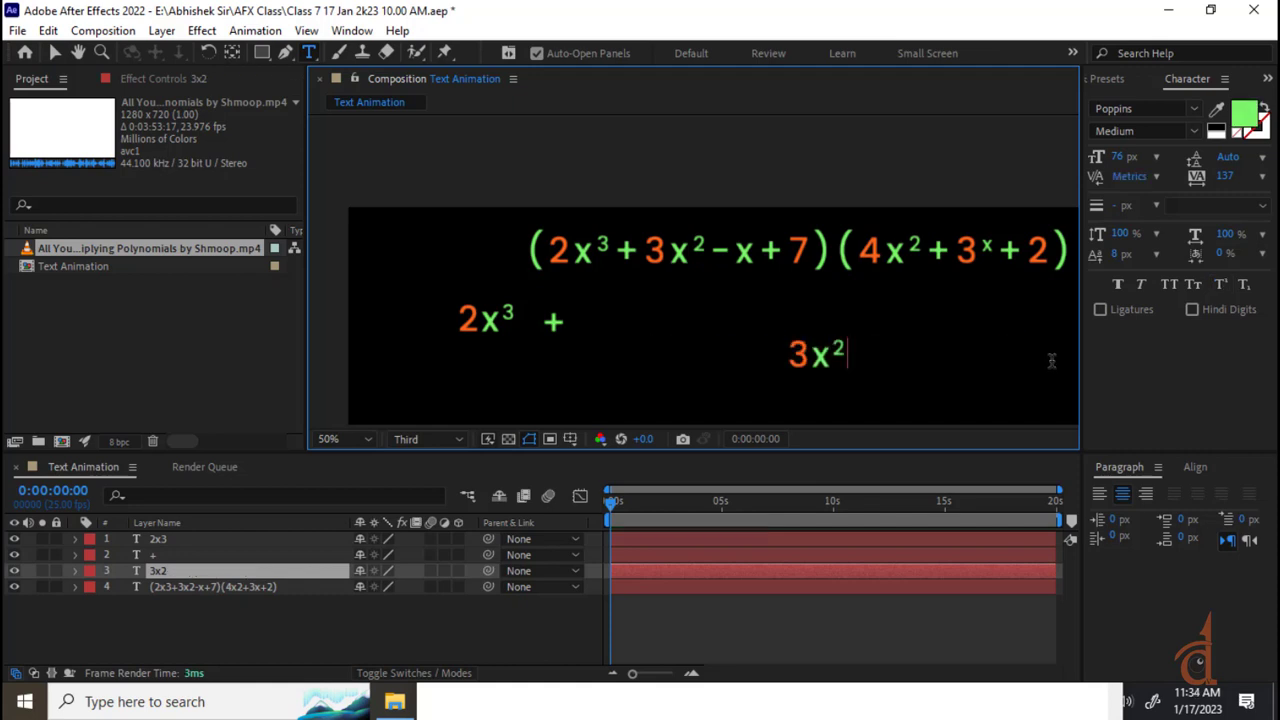
left_click(55, 52)
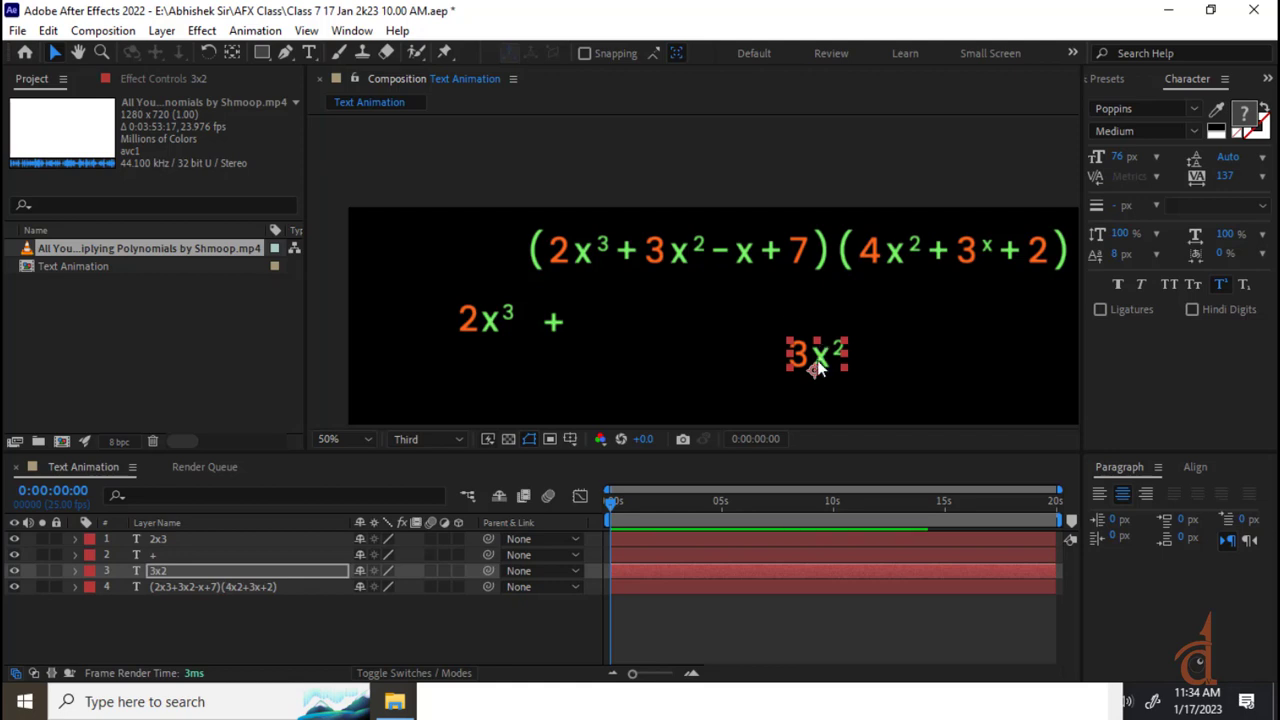
left_click_drag(815, 368, 613, 340)
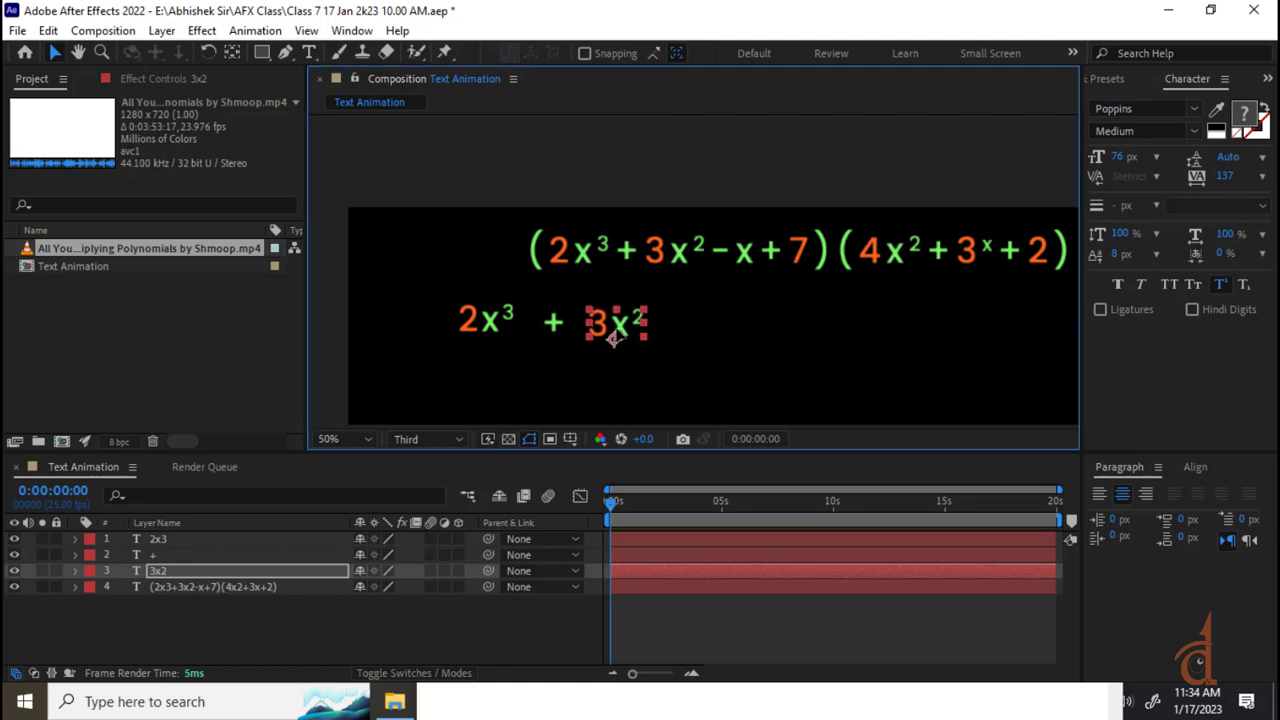
left_click(764, 261)
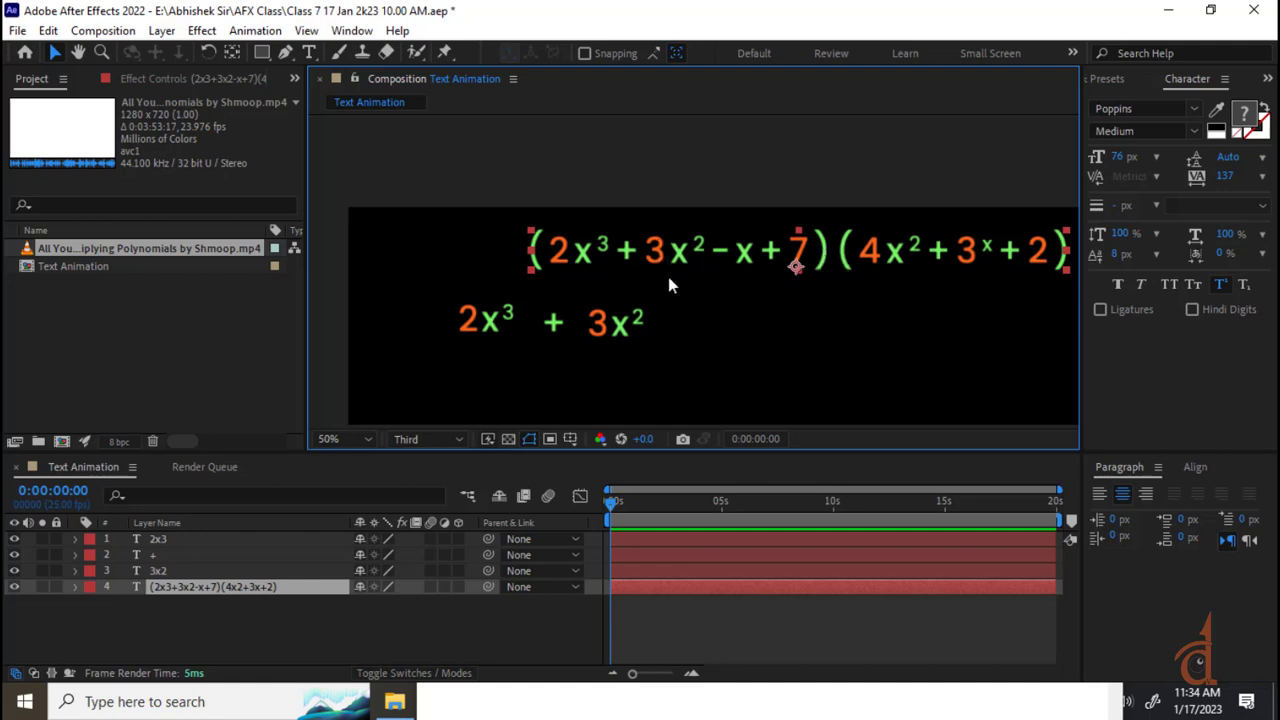
left_click(925, 716)
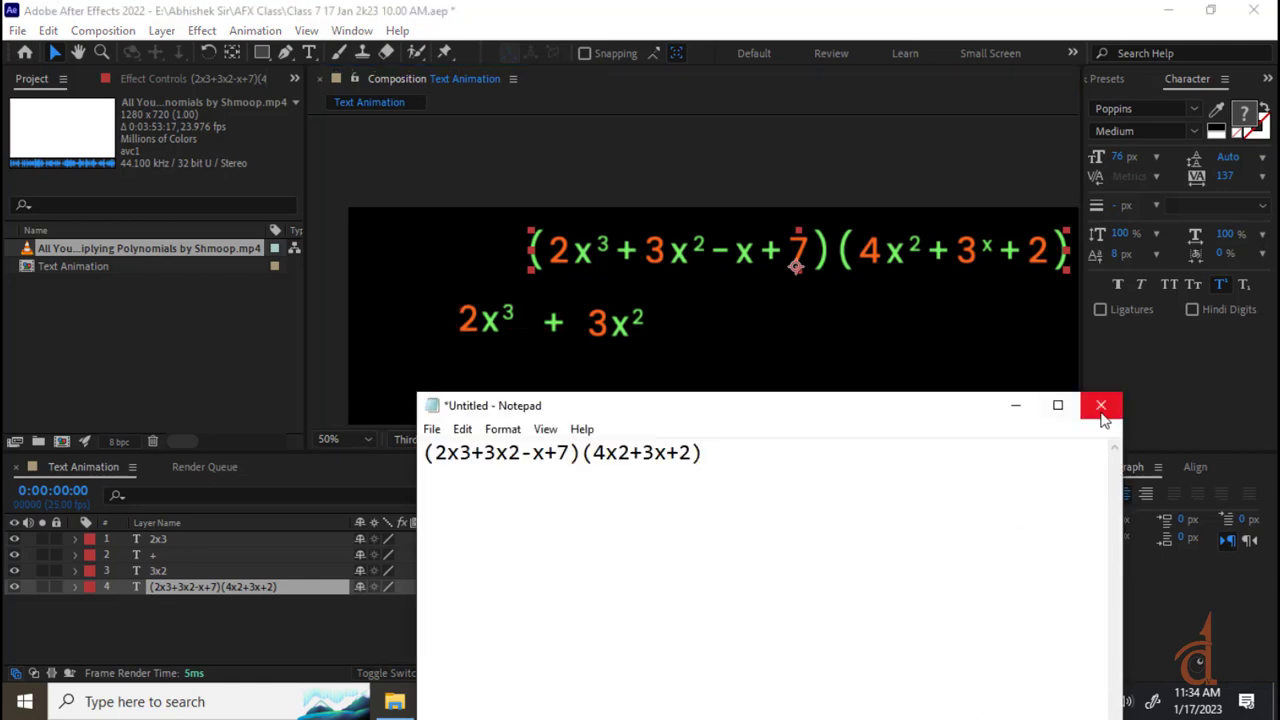
left_click(656, 317)
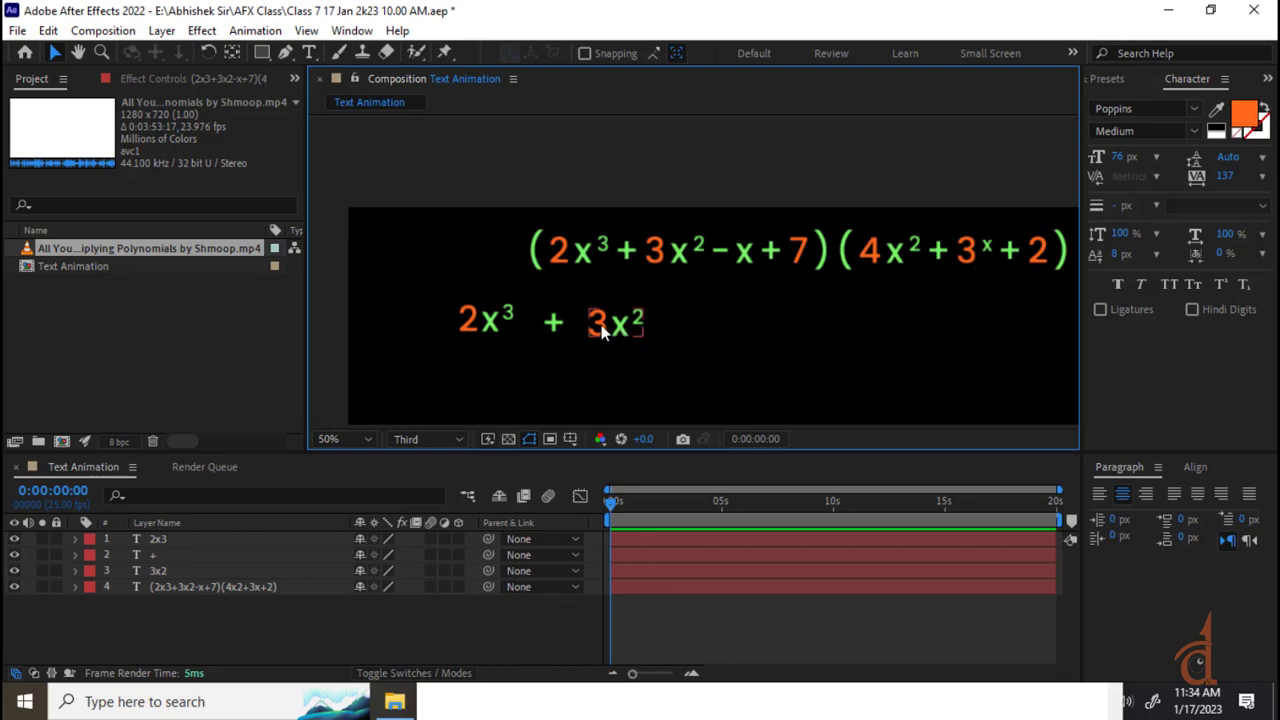
- Shift the 3x² term left onto the plus sign and place a duplicate of it further right
left_click_drag(614, 328, 579, 333)
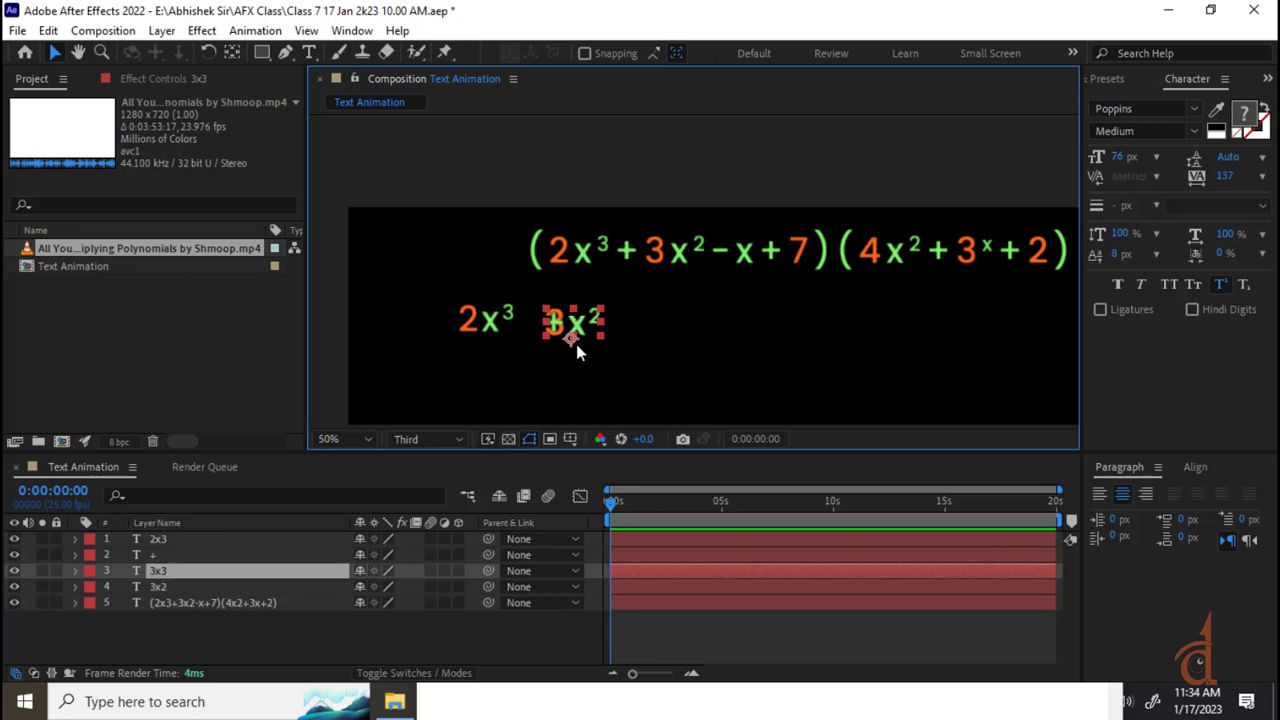
key("ctrl+d")
left_click_drag(576, 344, 697, 340)
- Change the right-hand 3x² copy to -x by replacing its coefficient and deleting the superscript 2
double_click(697, 340)
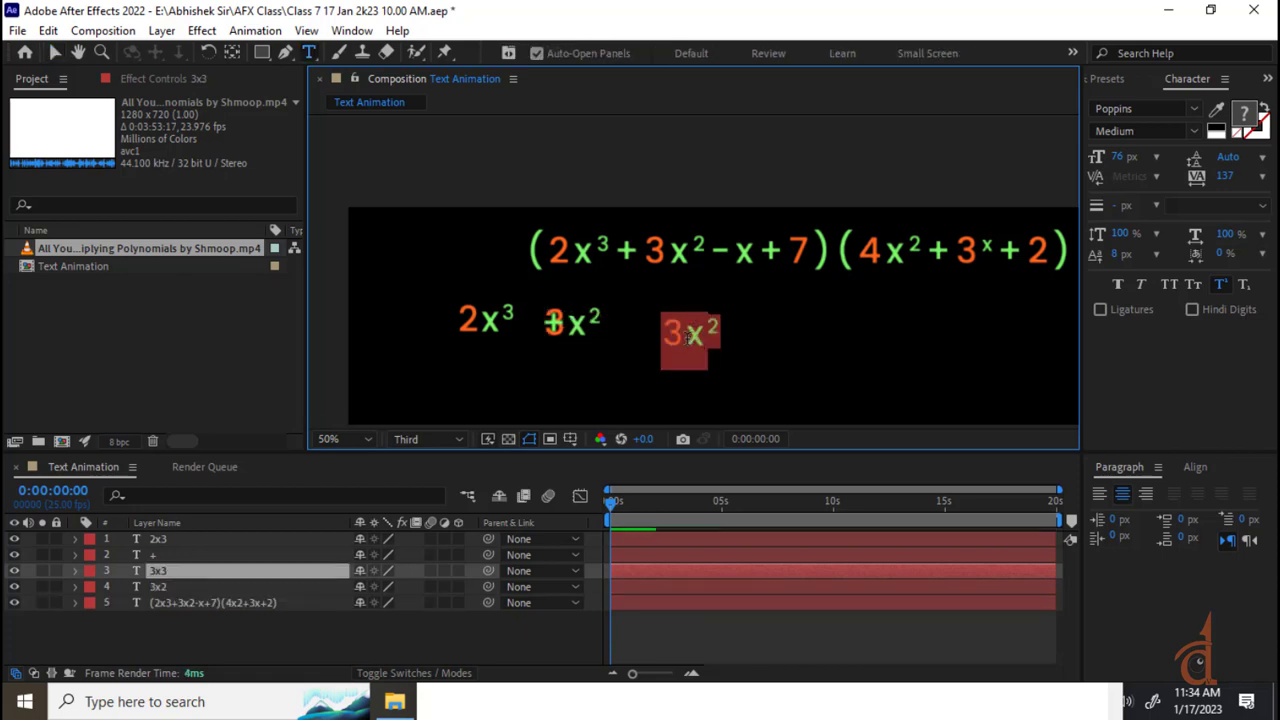
left_click(689, 336)
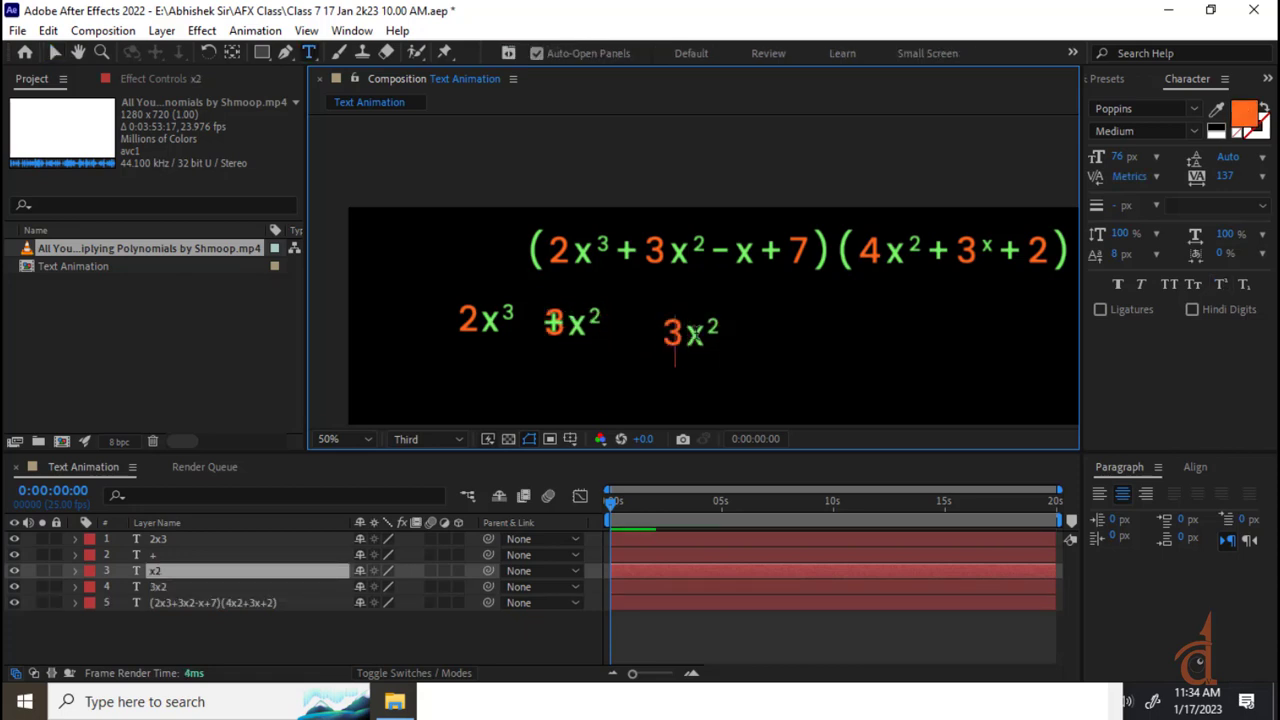
key("BackSpace")
type("-")
left_click_drag(704, 328, 733, 328)
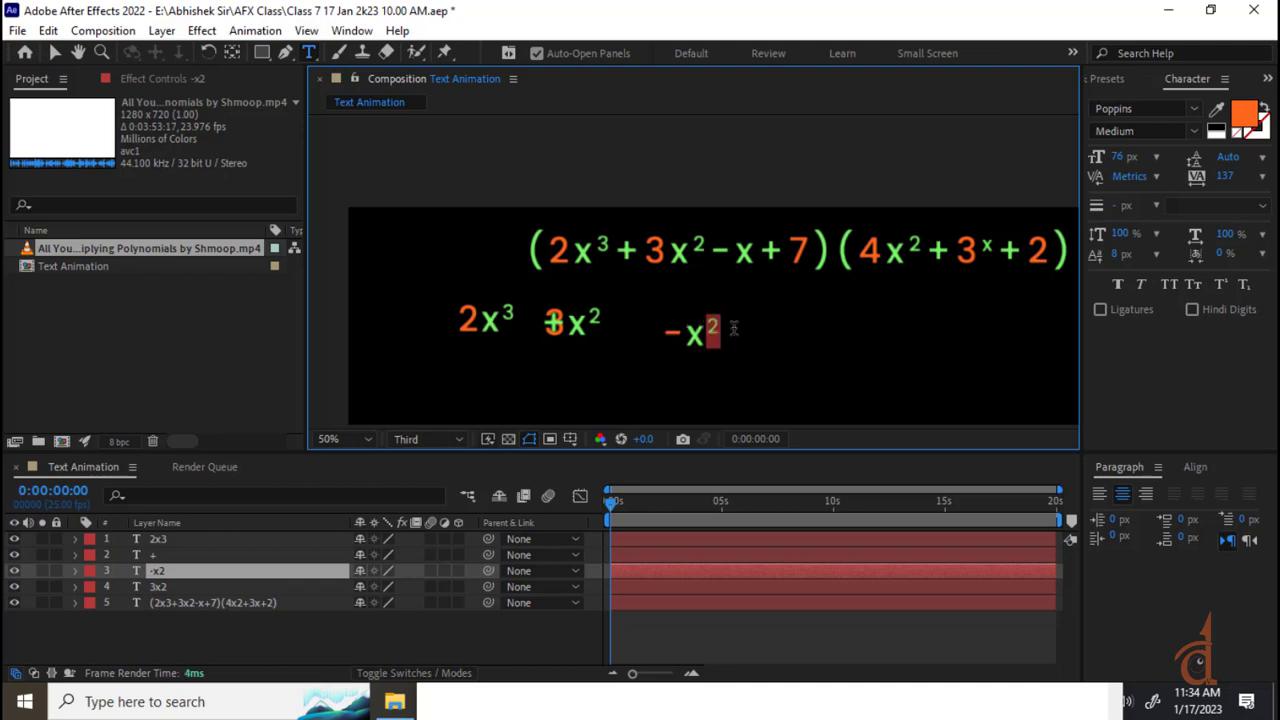
key("BackSpace")
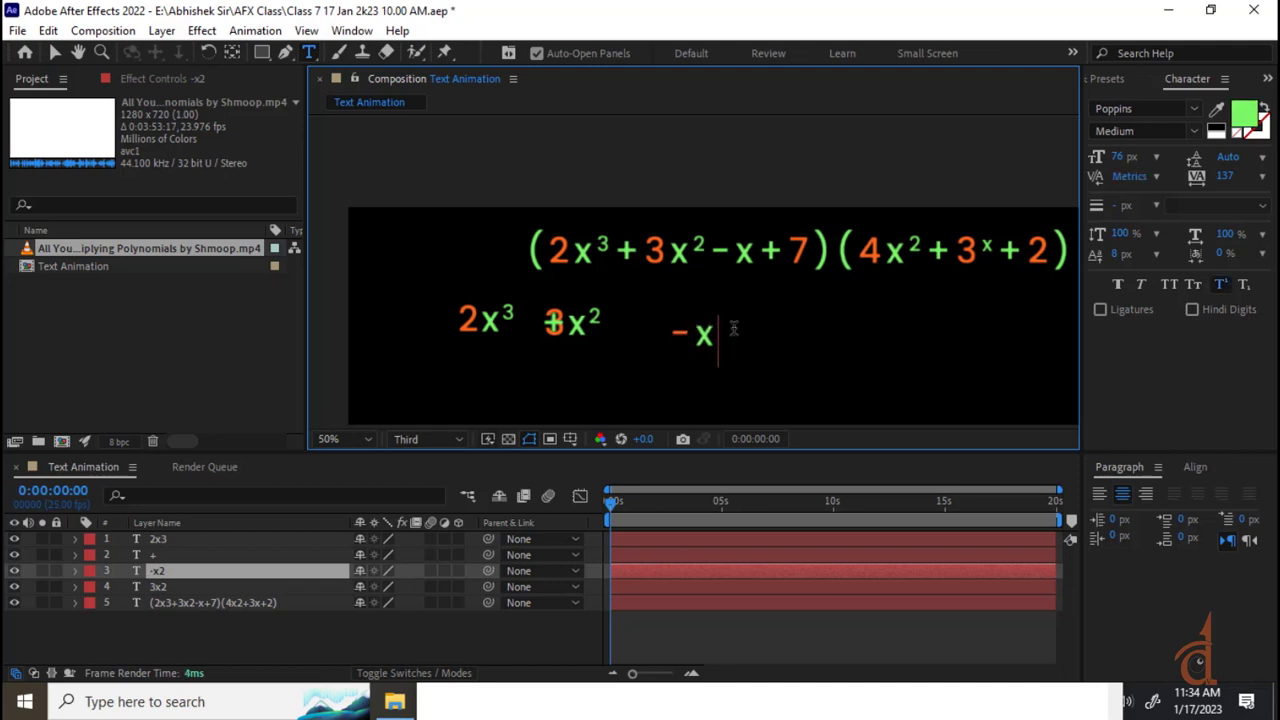
- Duplicate the −x text layer and place the copy just to the right of the original
left_click(55, 52)
key("ctrl+d")
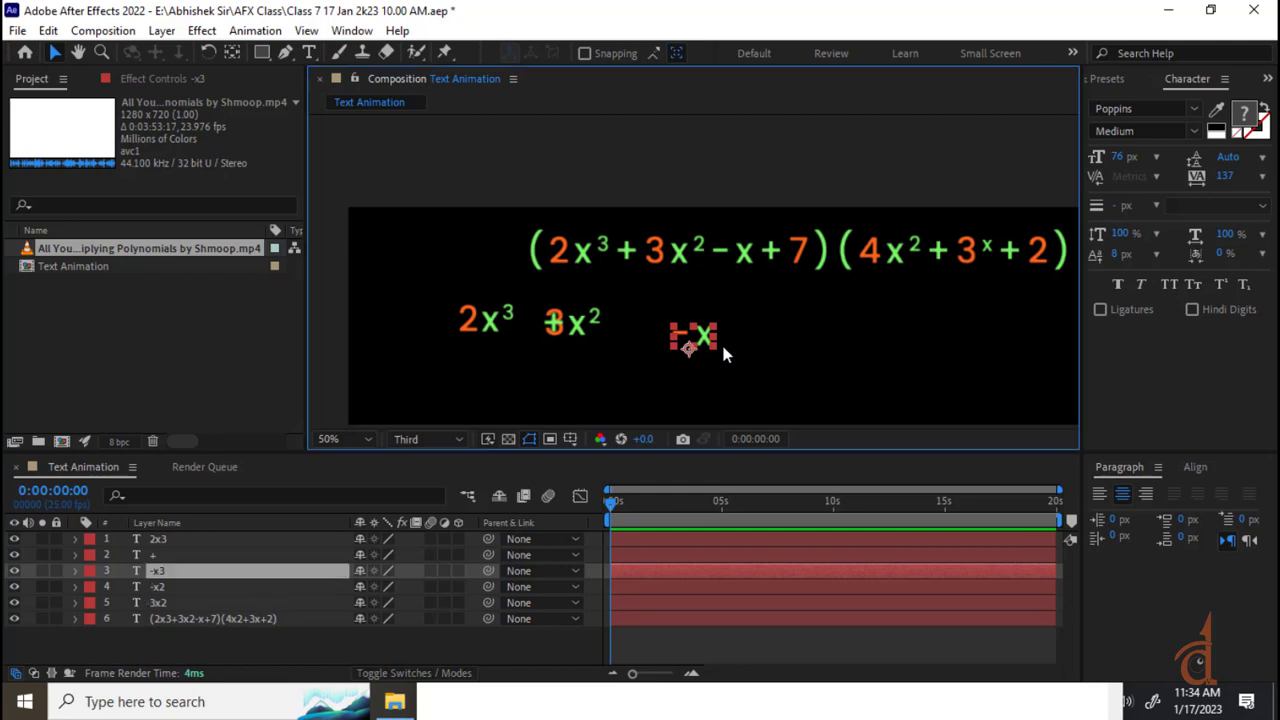
left_click_drag(725, 353, 787, 352)
- Replace the text of the copied −x with a single green + sign
double_click(766, 332)
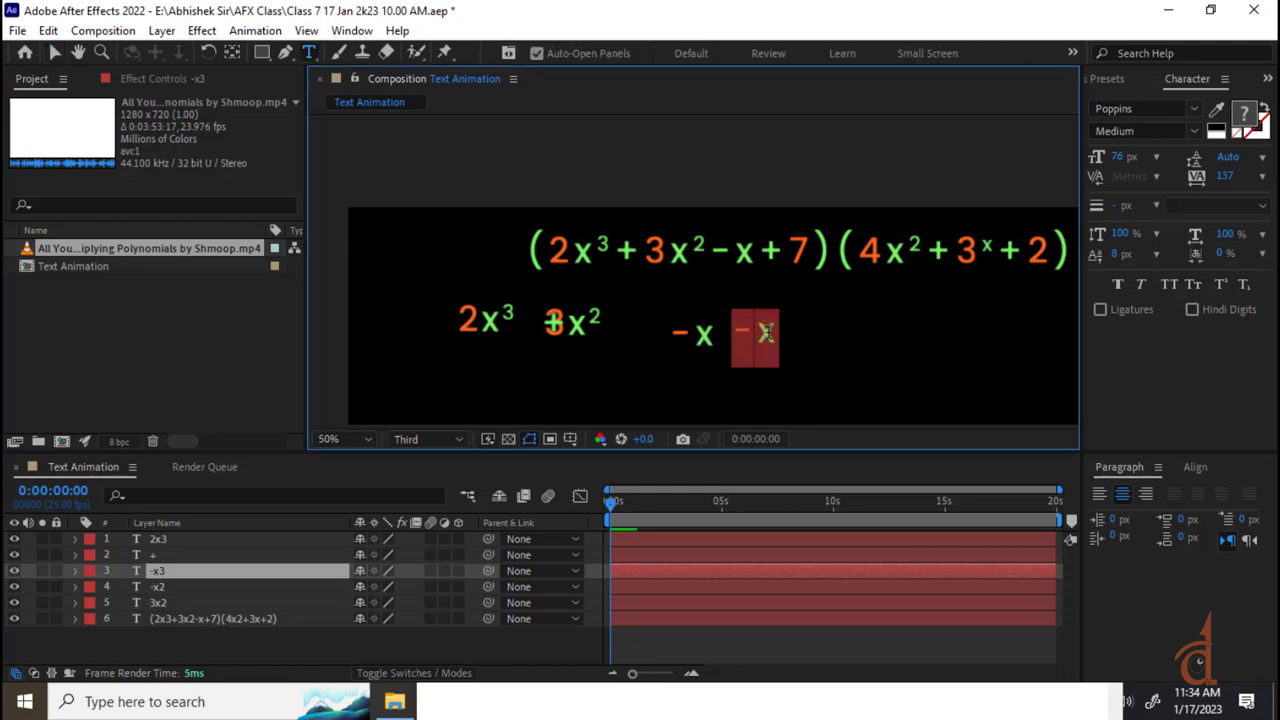
type("+2")
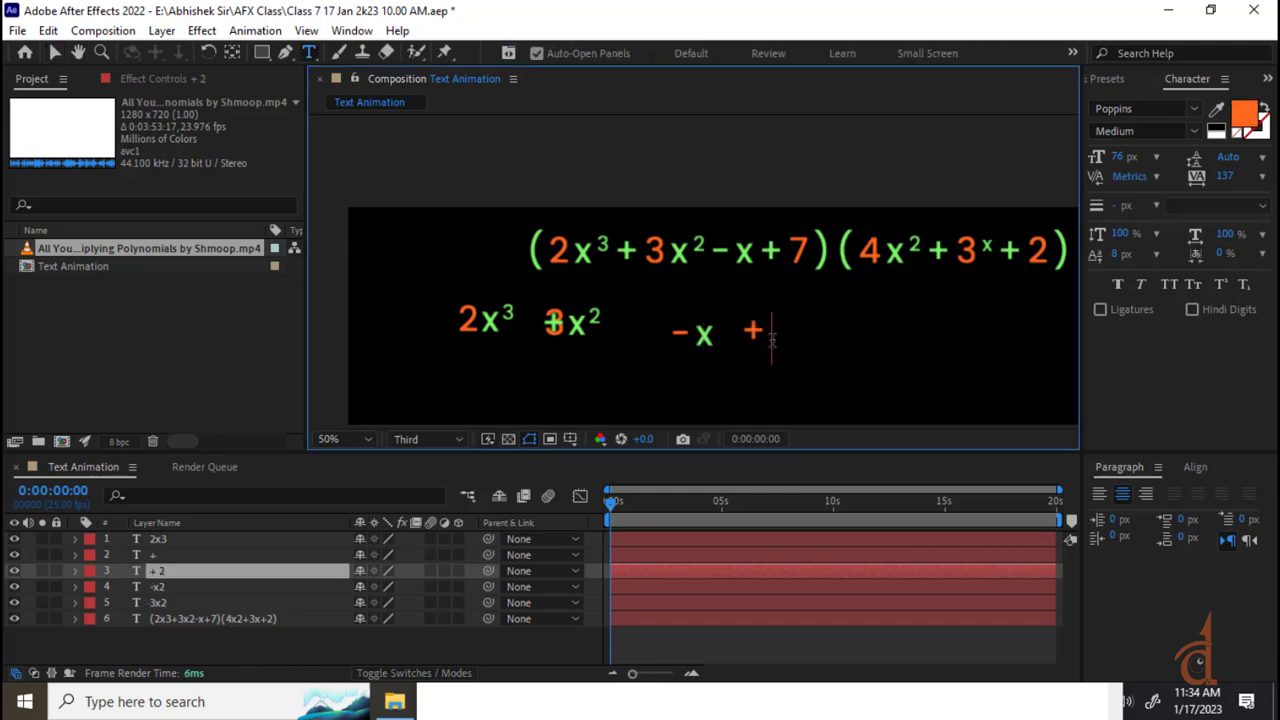
key("ctrl+z")
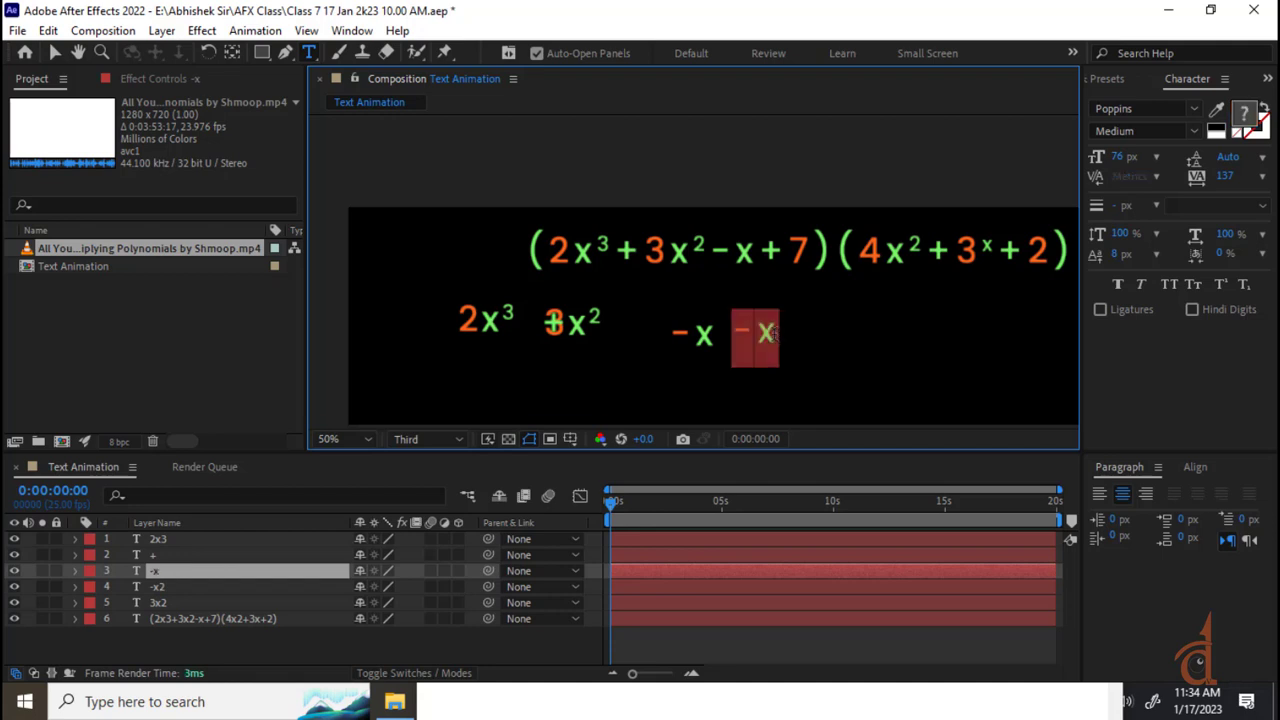
left_click(795, 338)
key("BackSpace")
type("+")
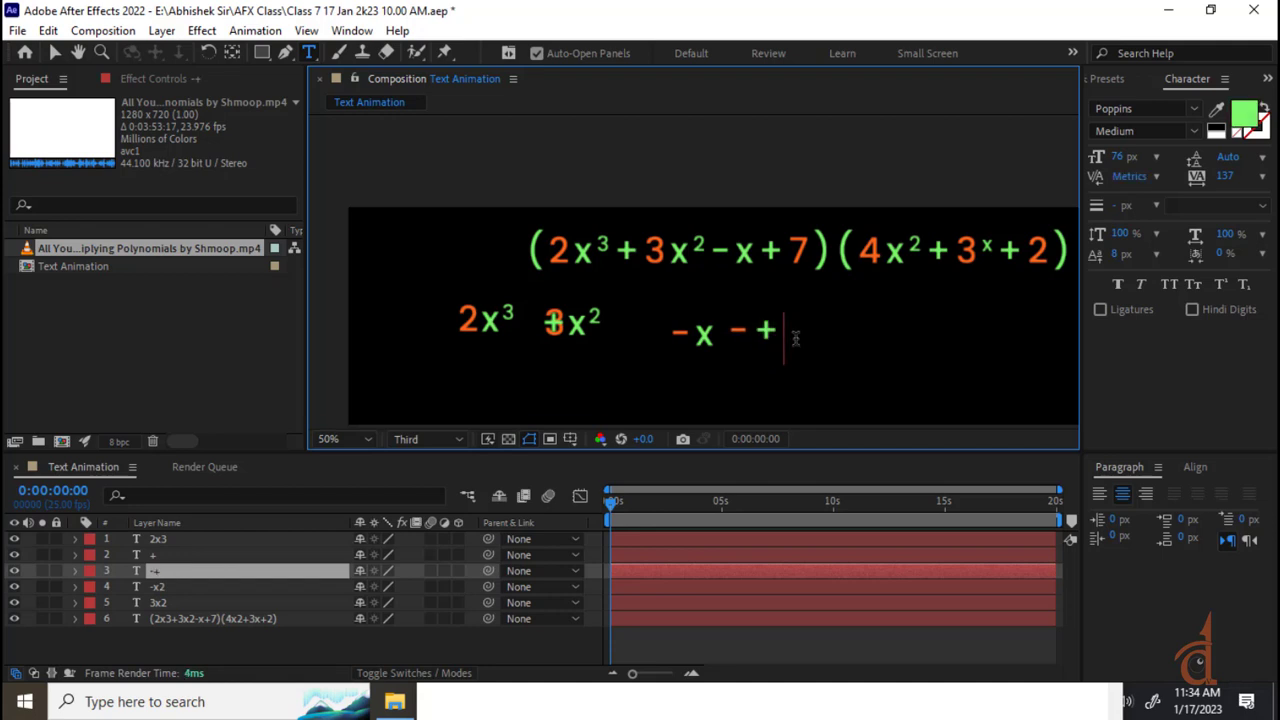
left_click_drag(758, 335, 718, 340)
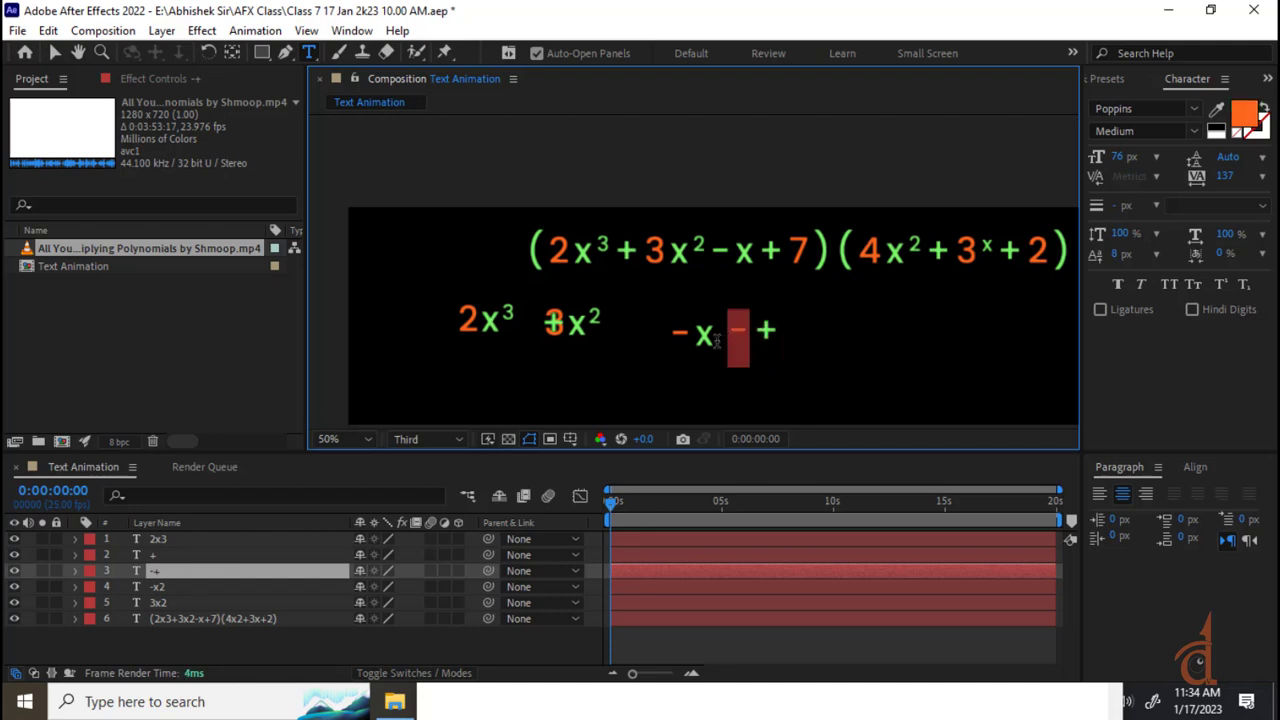
key("BackSpace")
left_click(55, 52)
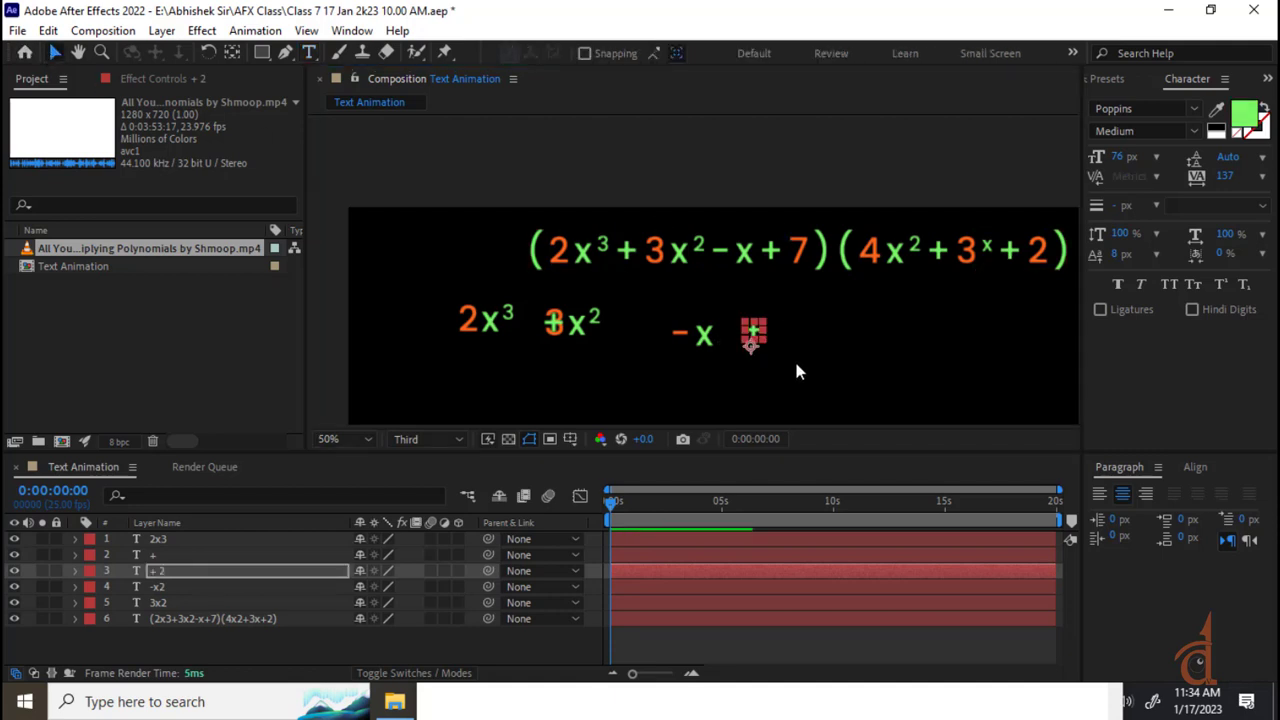
- Duplicate the −x text layer again and place the copy to the right of the new green + sign
left_click(686, 343)
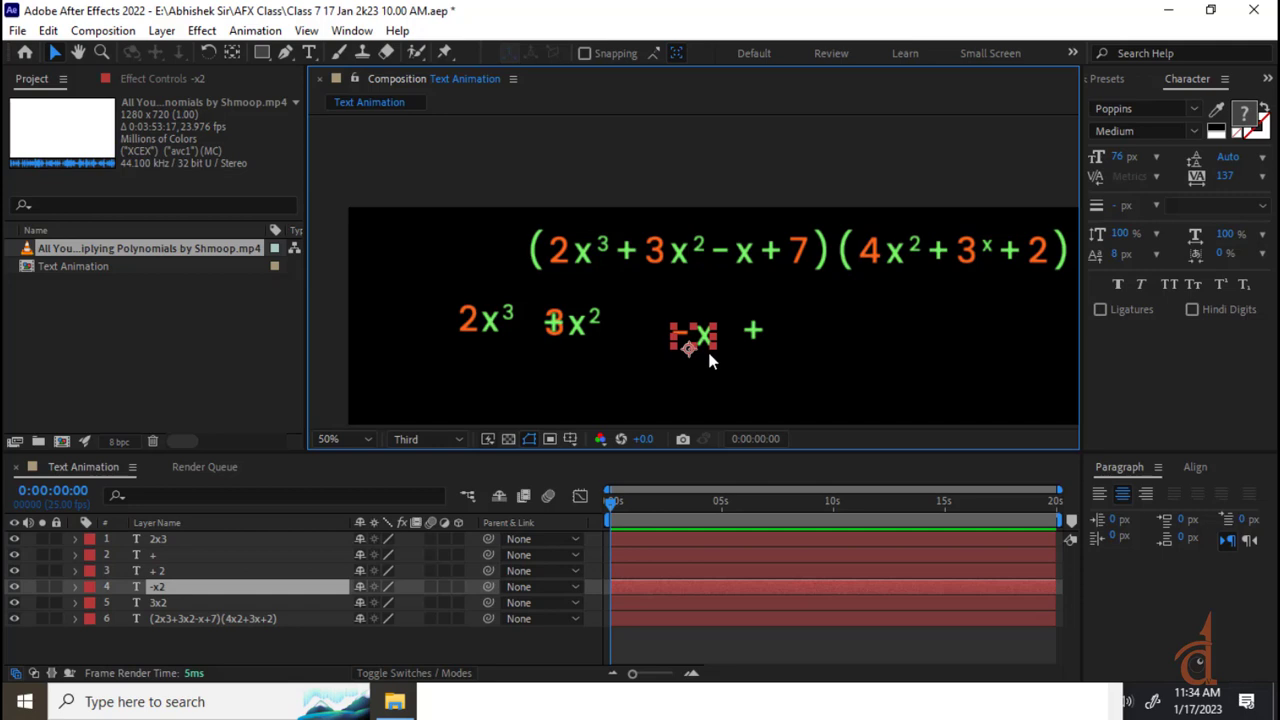
key("ctrl+d")
left_click_drag(718, 343, 819, 331)
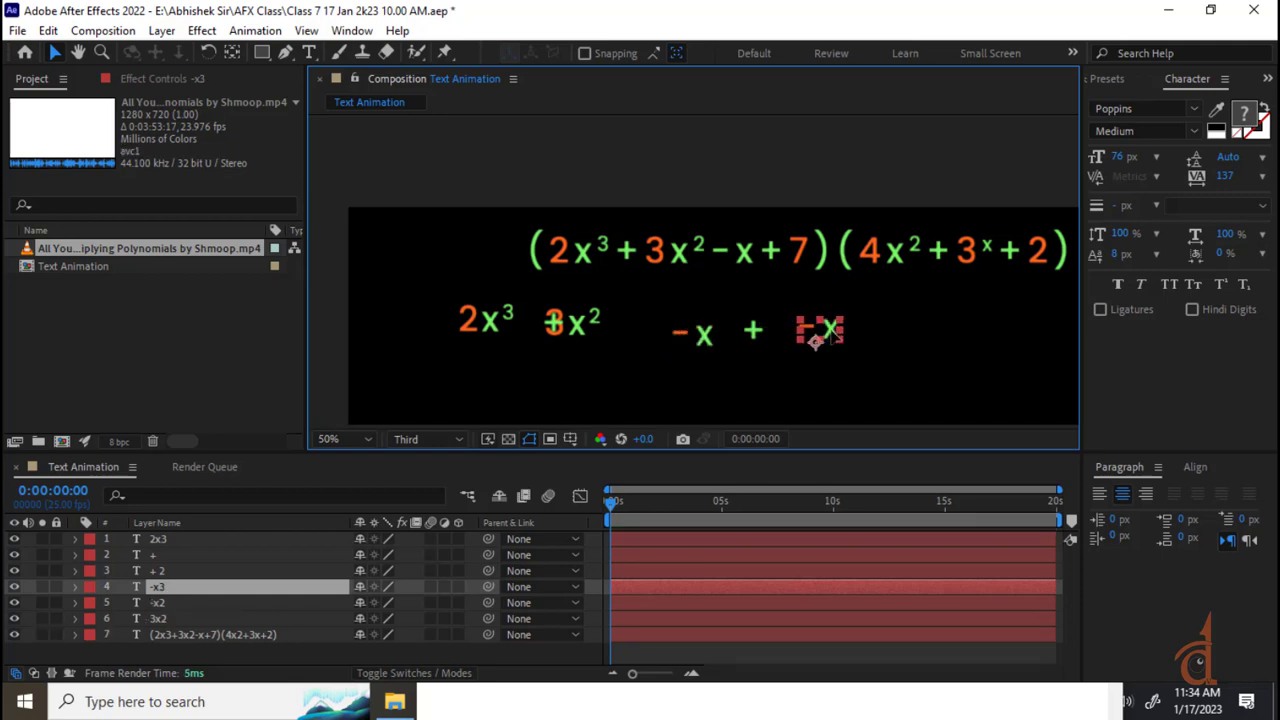
- Change the text of this second −x copy to an orange 7
double_click(819, 329)
key("Left")
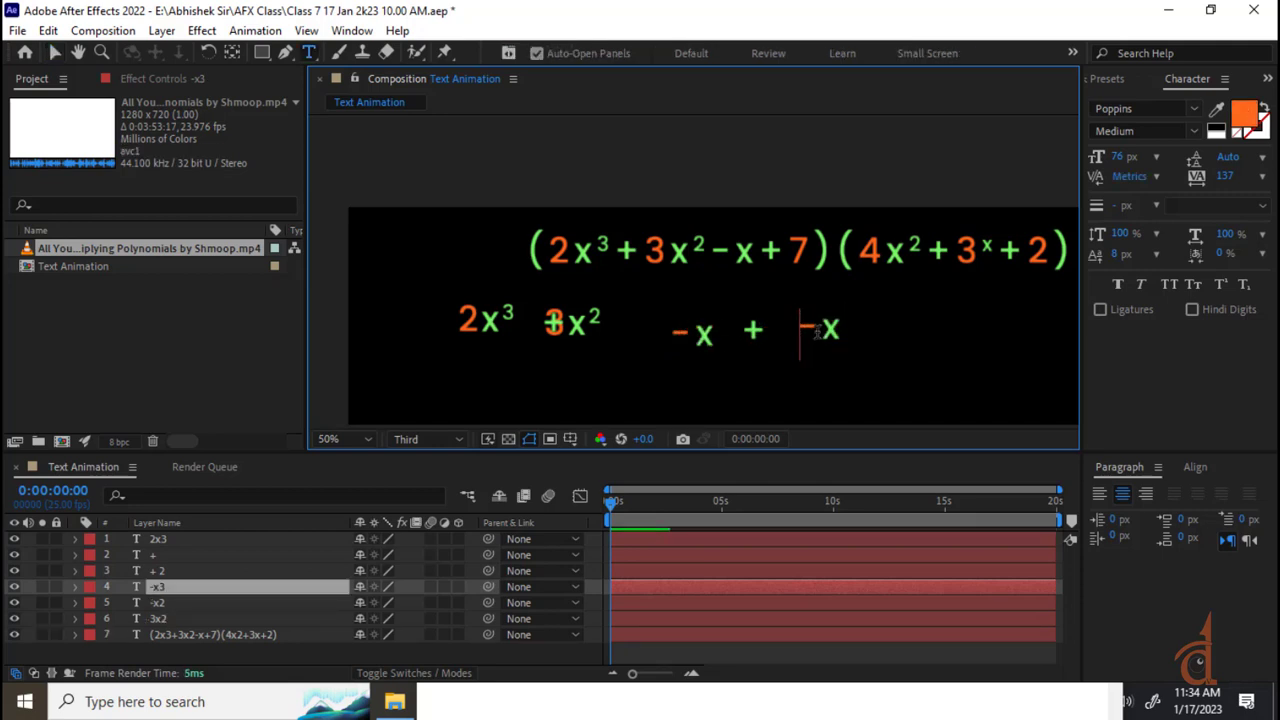
key("Right")
key("BackSpace")
type("8")
key("BackSpace")
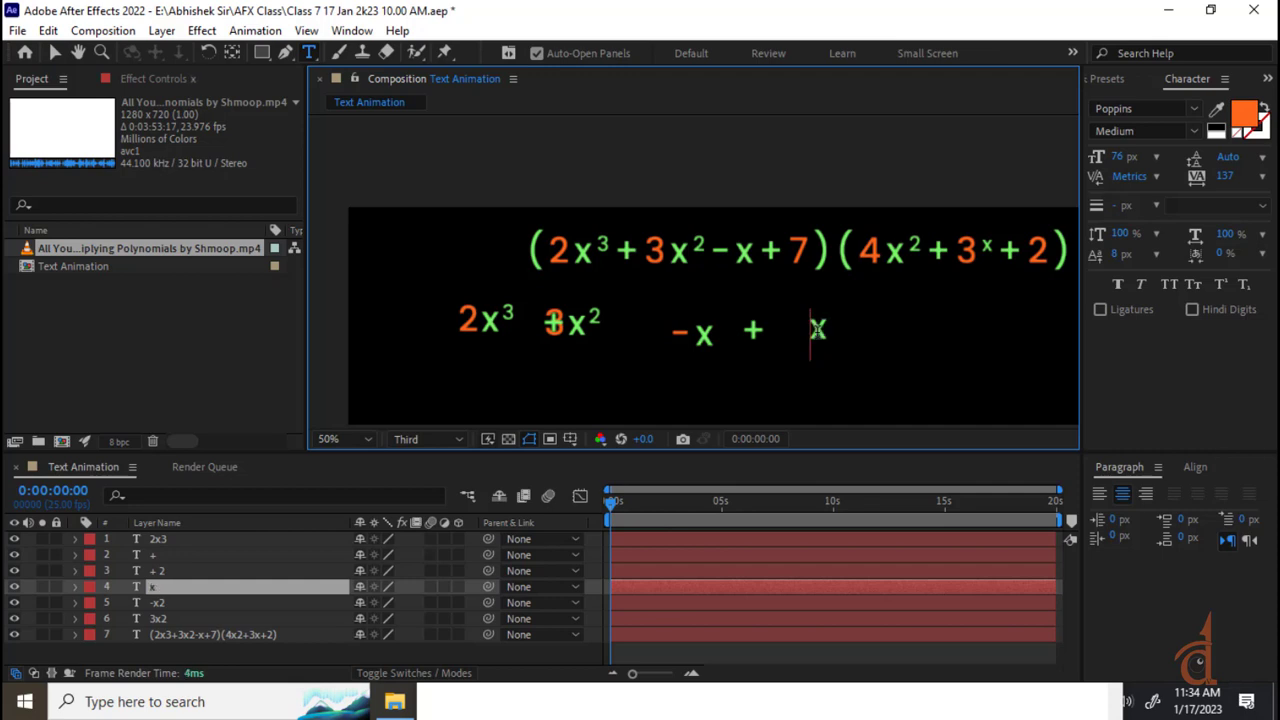
type("7")
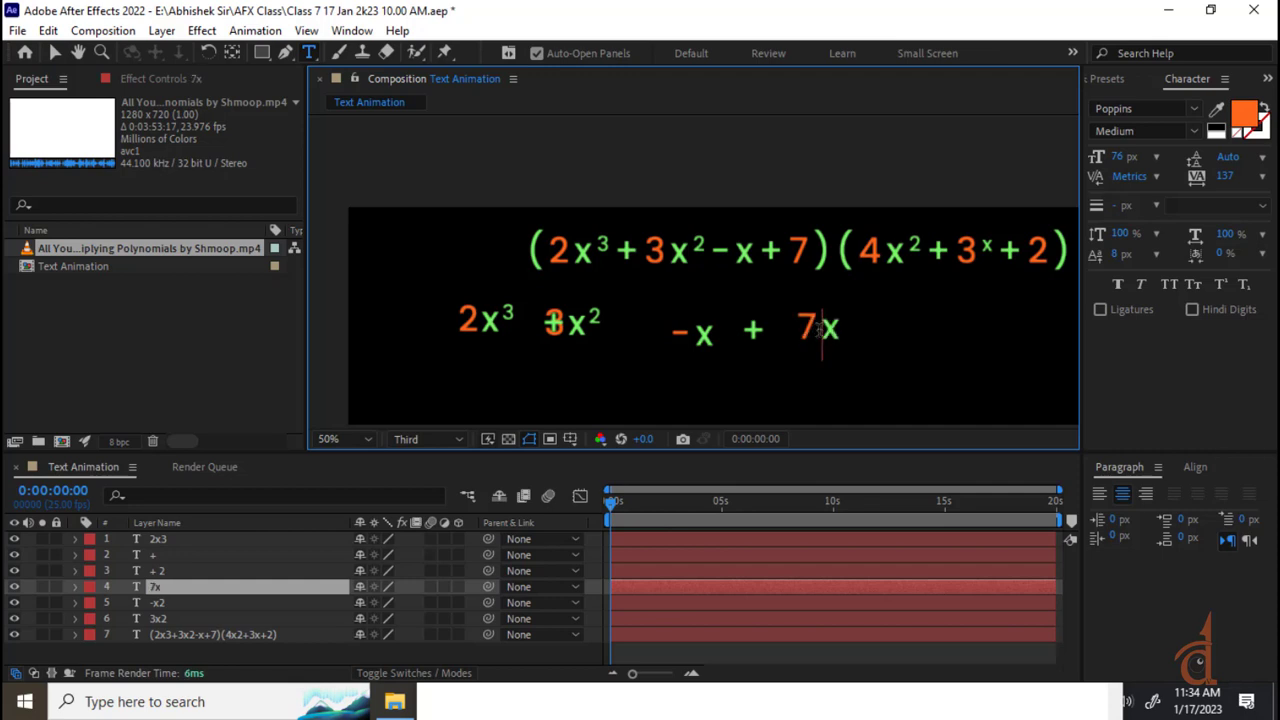
left_click_drag(818, 330, 862, 331)
key("BackSpace")
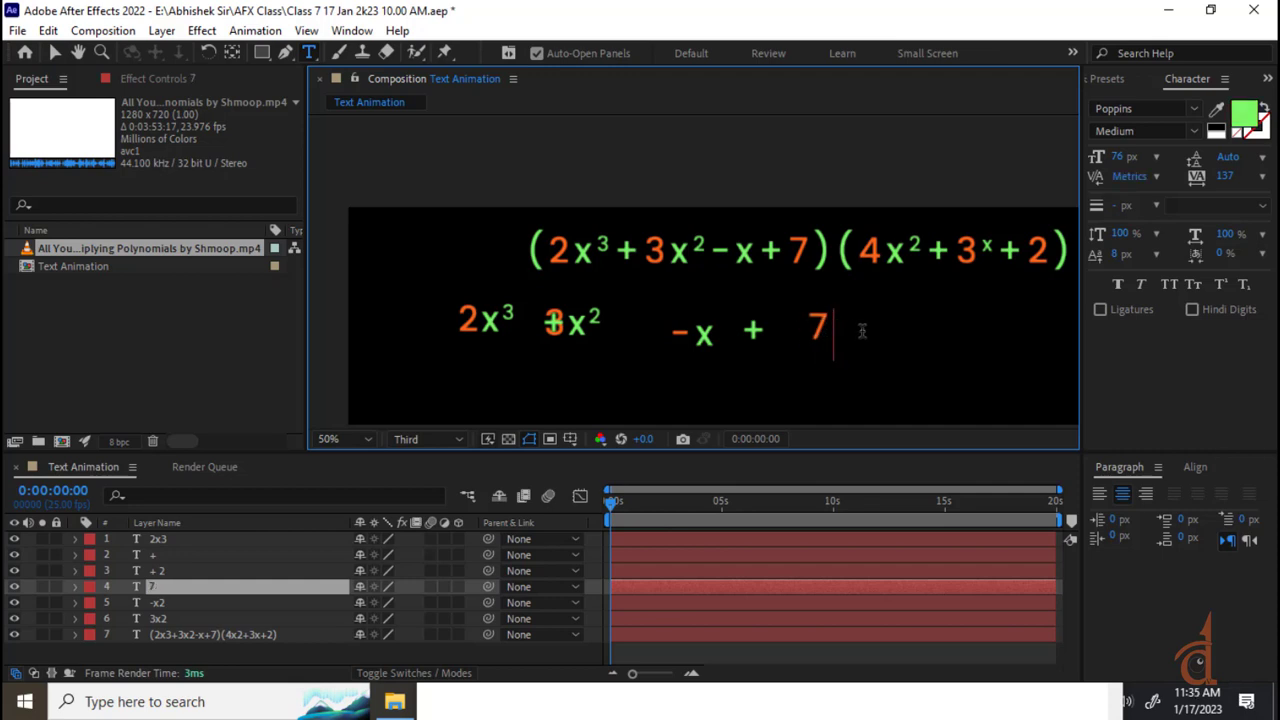
left_click(55, 52)
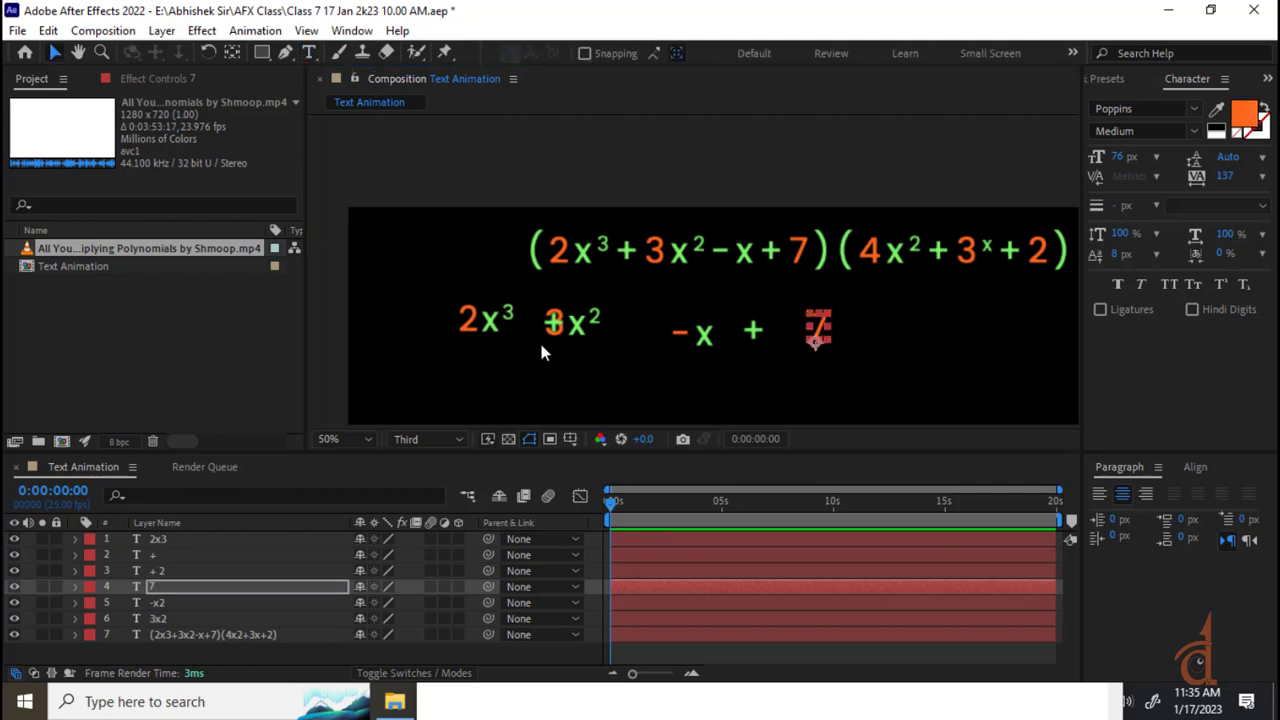
- Move the green + between the 2x³ and 3x² terms, and align all six term layers by their top edges
left_click_drag(541, 352, 520, 288)
left_click(568, 316)
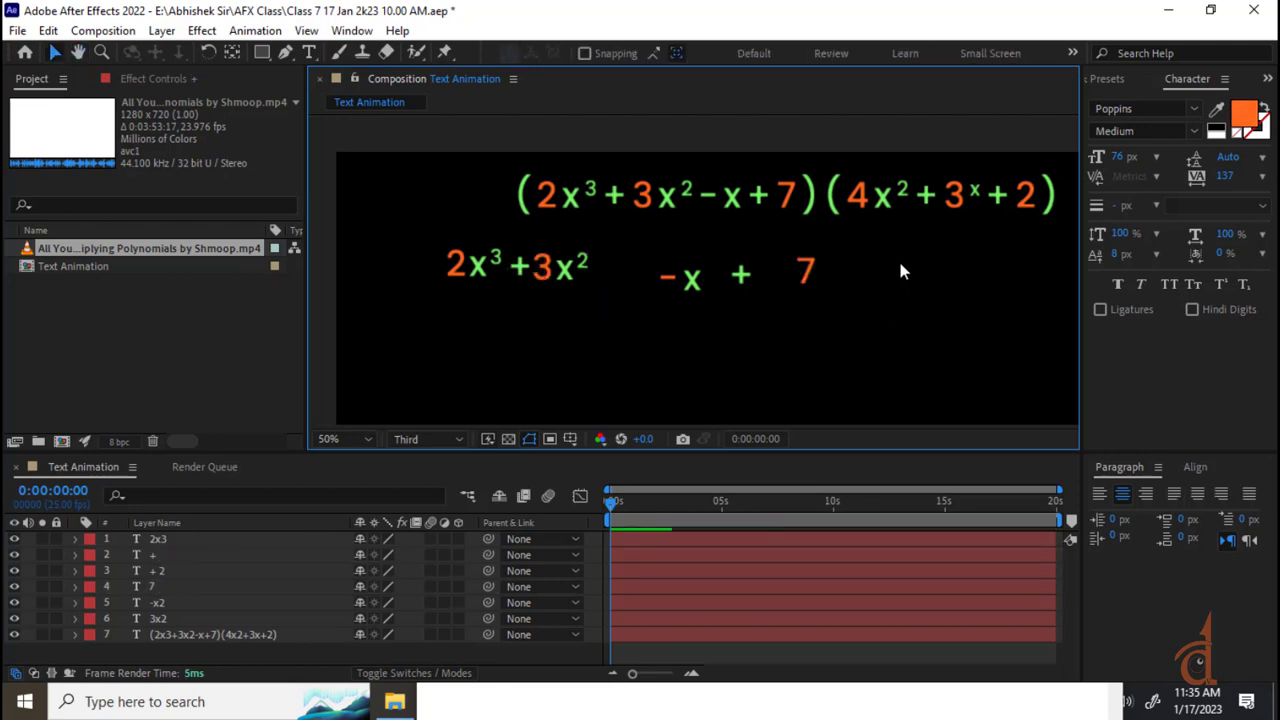
left_click_drag(898, 256, 331, 405)
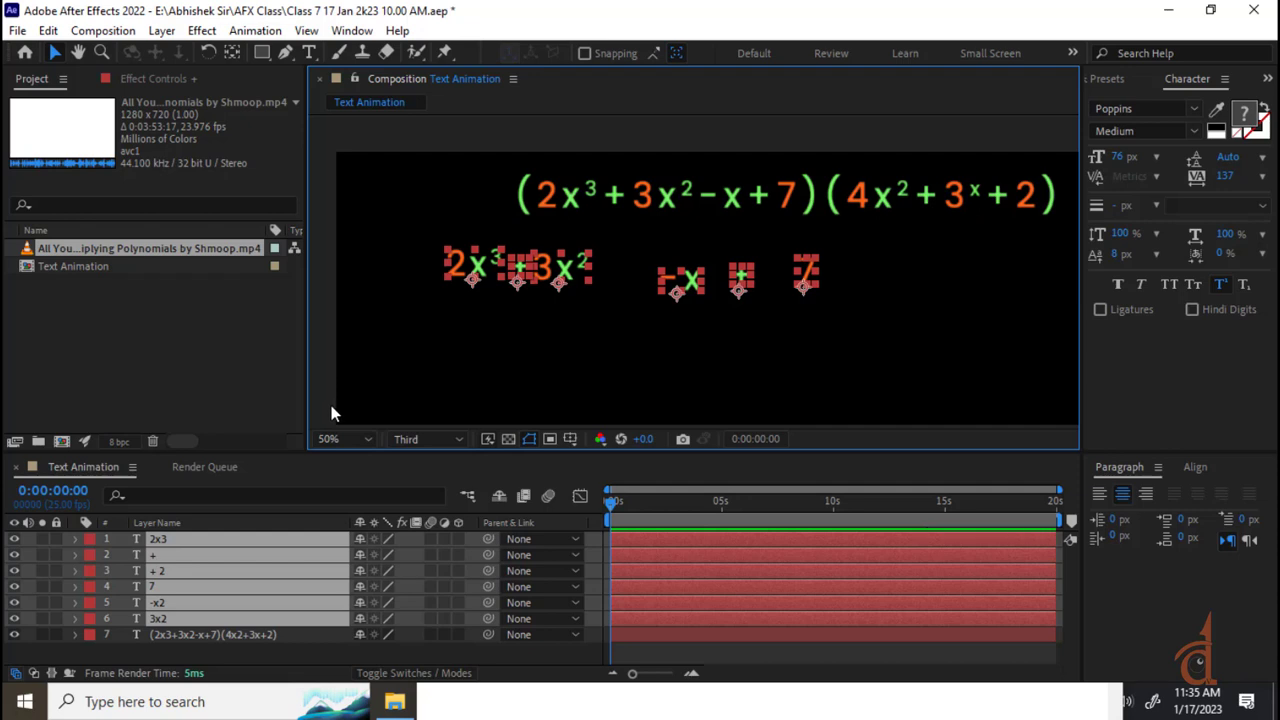
left_click(1195, 467)
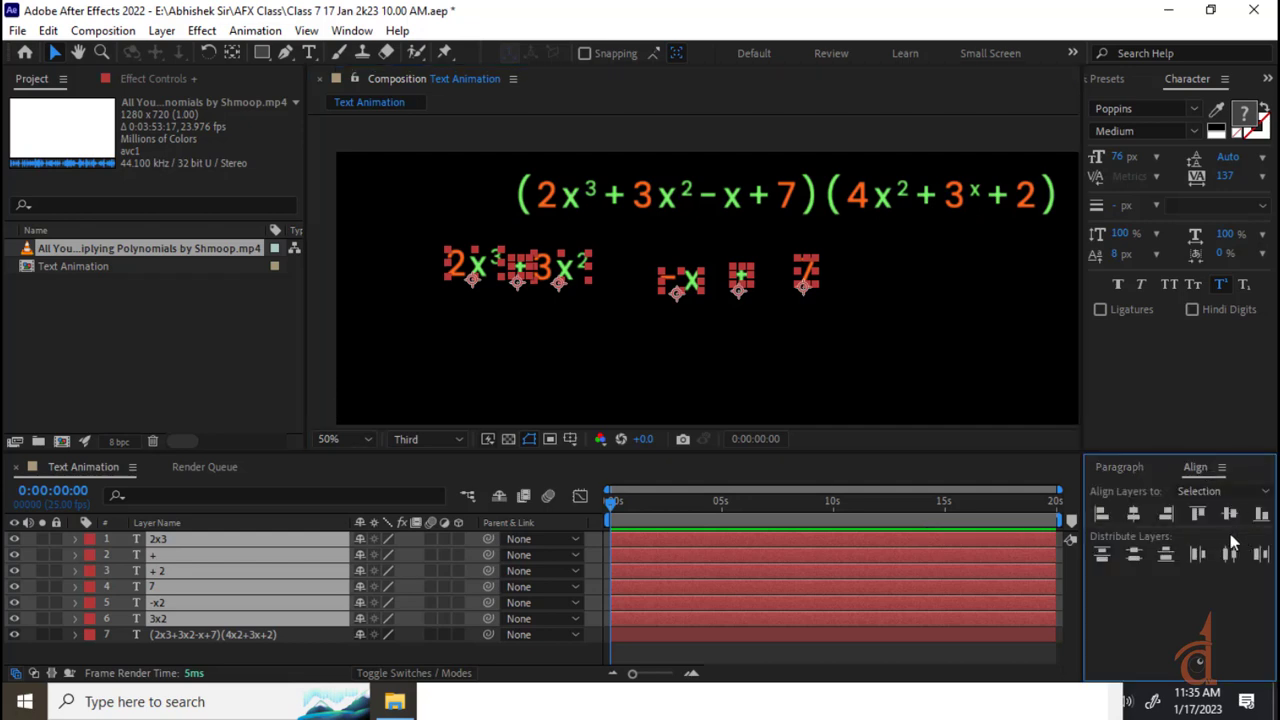
left_click(1197, 513)
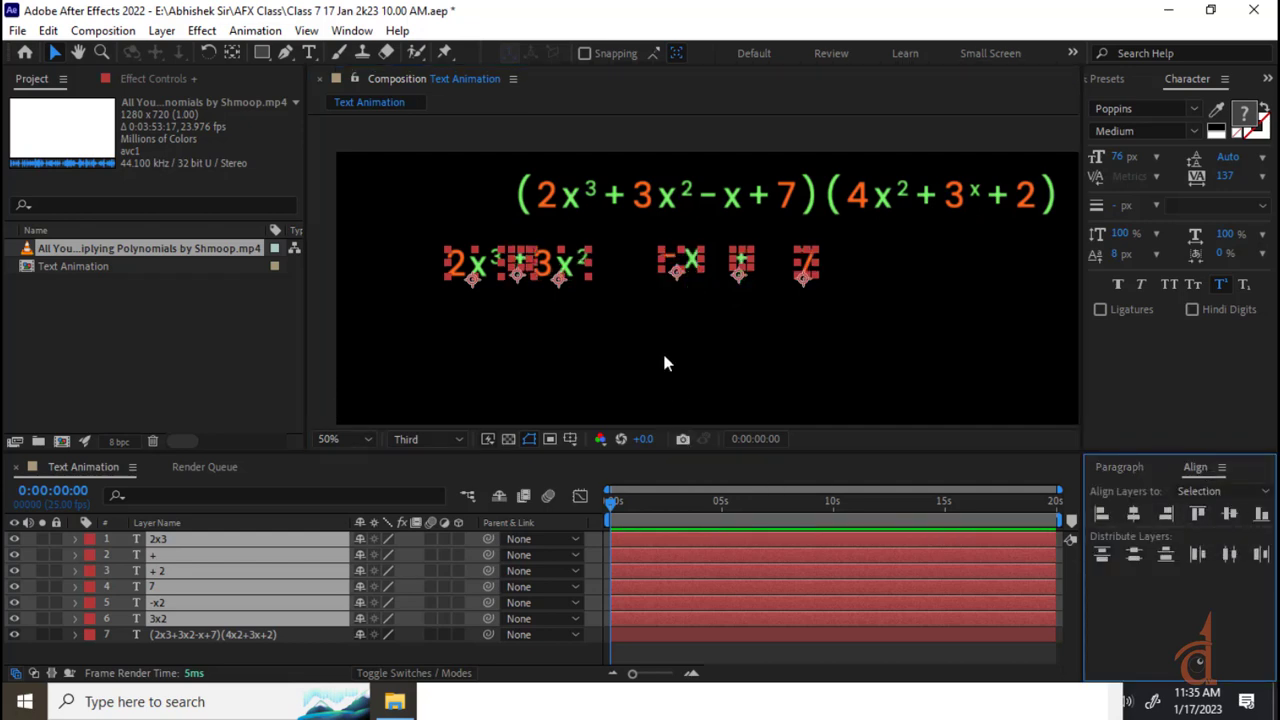
left_click(666, 360)
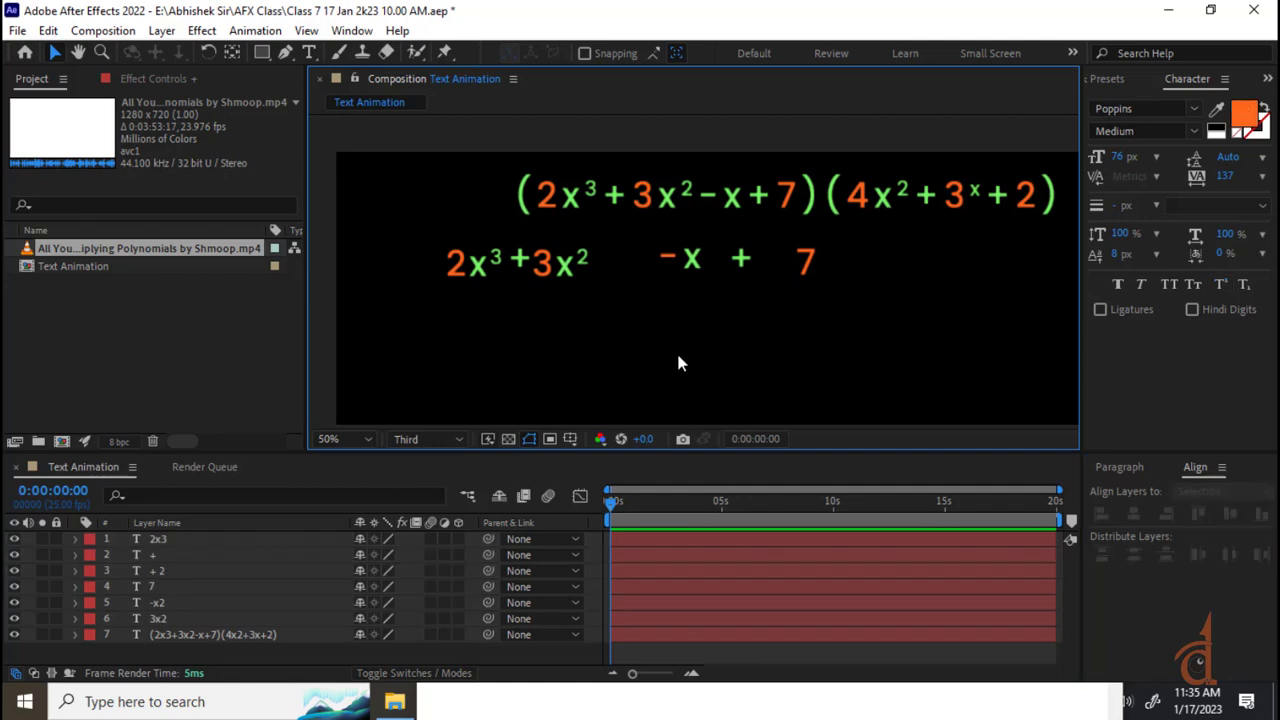
- Position the separate 7 and the + before it exactly over their counterparts in the first bracket of the equation
scroll(800, 262, "up", 3)
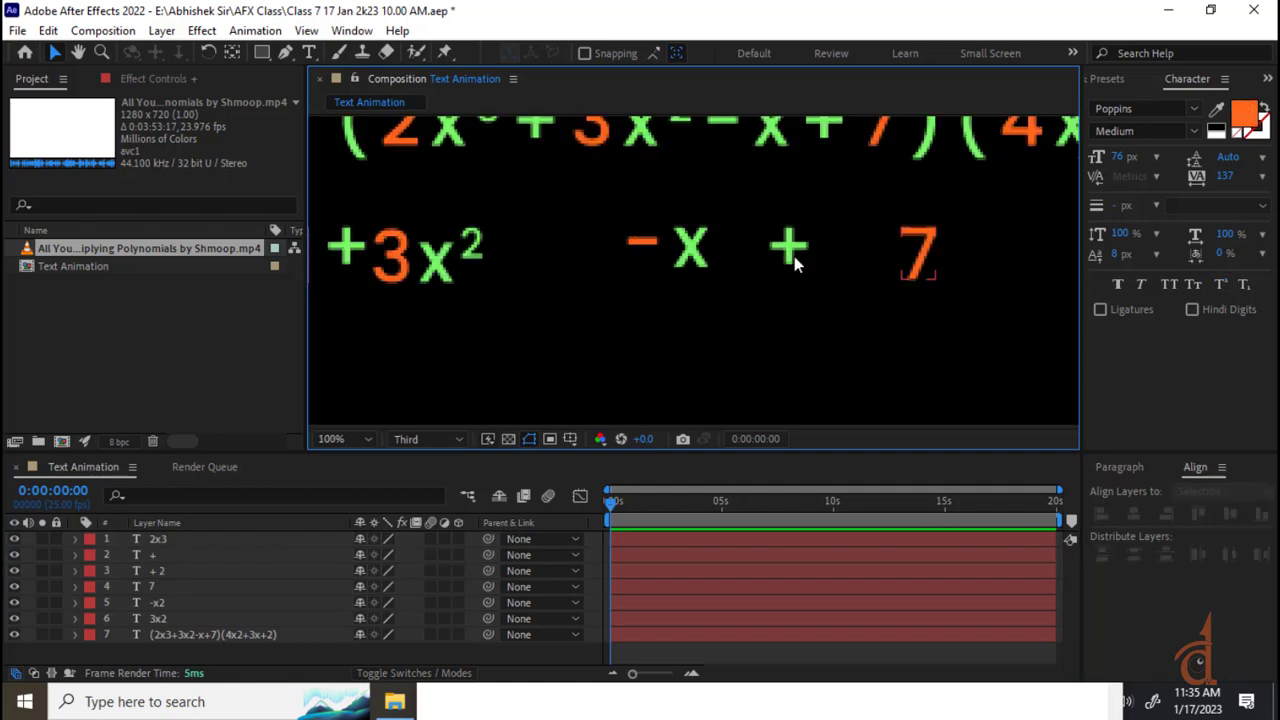
left_click(920, 322)
left_click_drag(925, 330, 906, 232)
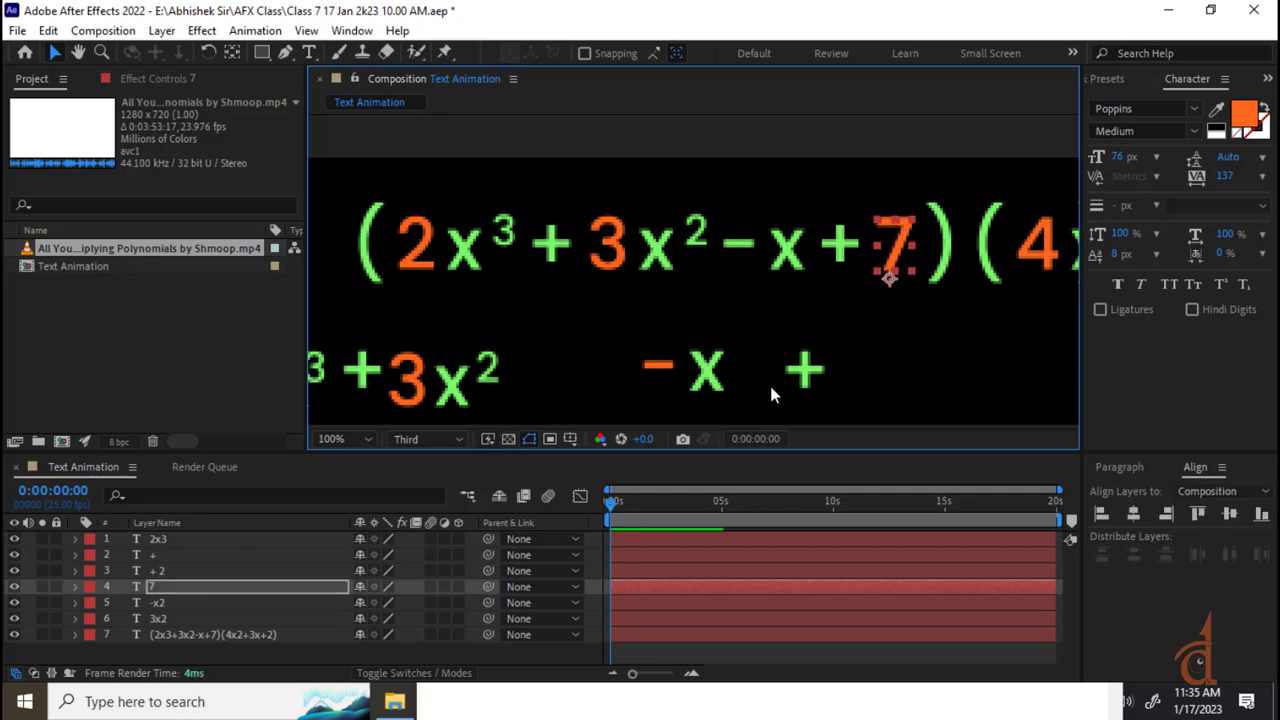
left_click_drag(805, 372, 836, 247)
- Make the minus sign of the separate −x text green and place −x over its counterpart in the first bracket
left_click_drag(700, 372, 770, 252)
left_click_drag(770, 318, 762, 325)
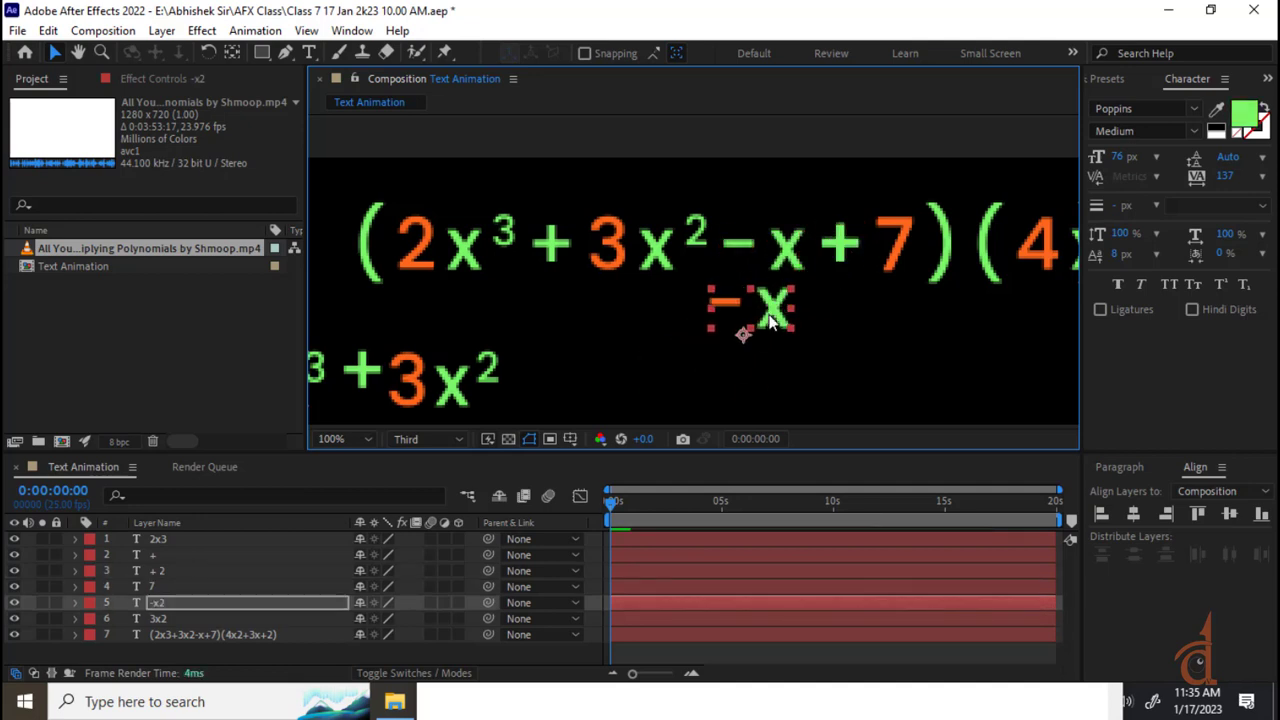
left_click(1245, 114)
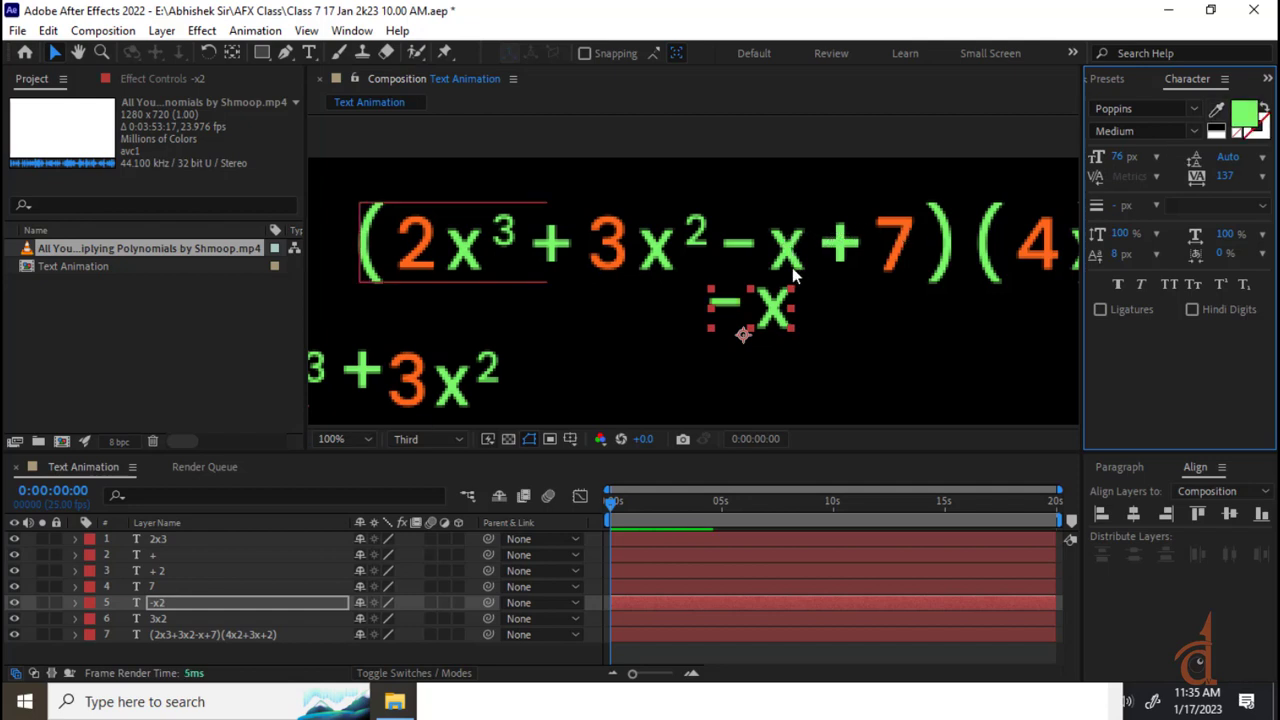
left_click_drag(772, 313, 874, 284)
- Position the separate 3x², + and 2x³ texts over their matching terms in the equation's first bracket
left_click_drag(585, 400, 752, 286)
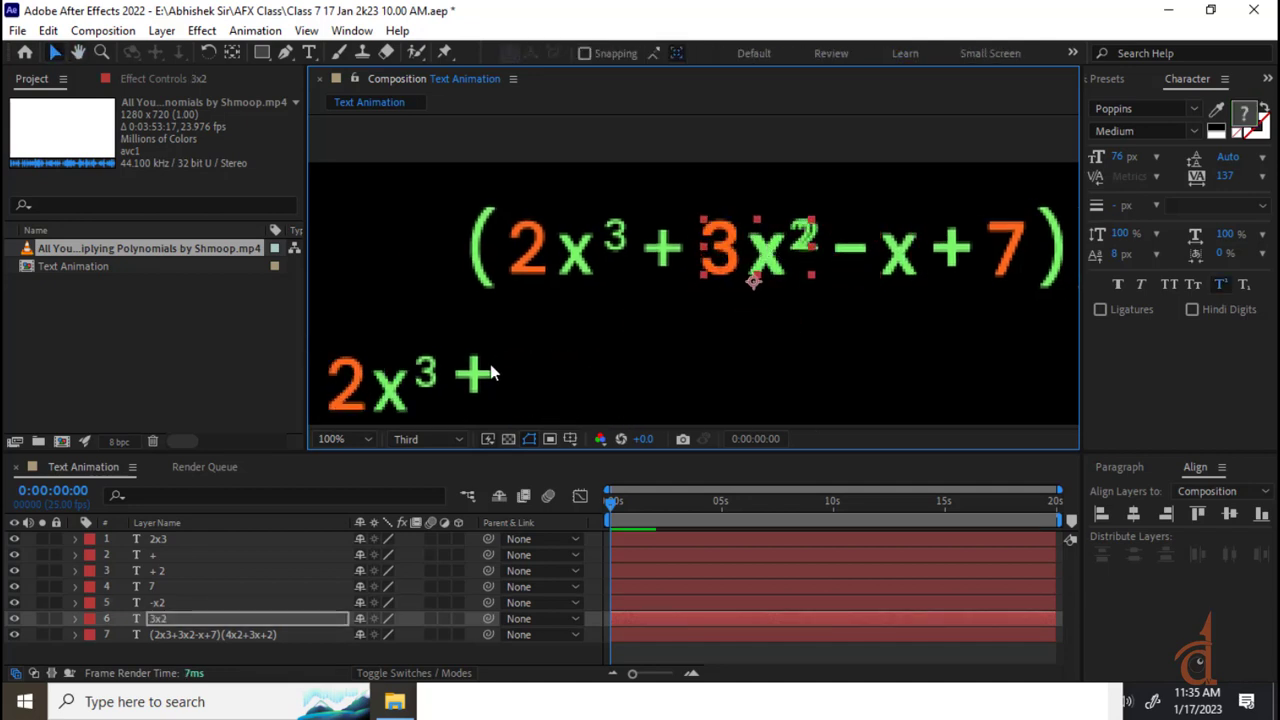
left_click_drag(490, 368, 660, 250)
left_click_drag(410, 380, 583, 244)
key("comma")
left_click_drag(751, 344, 623, 289)
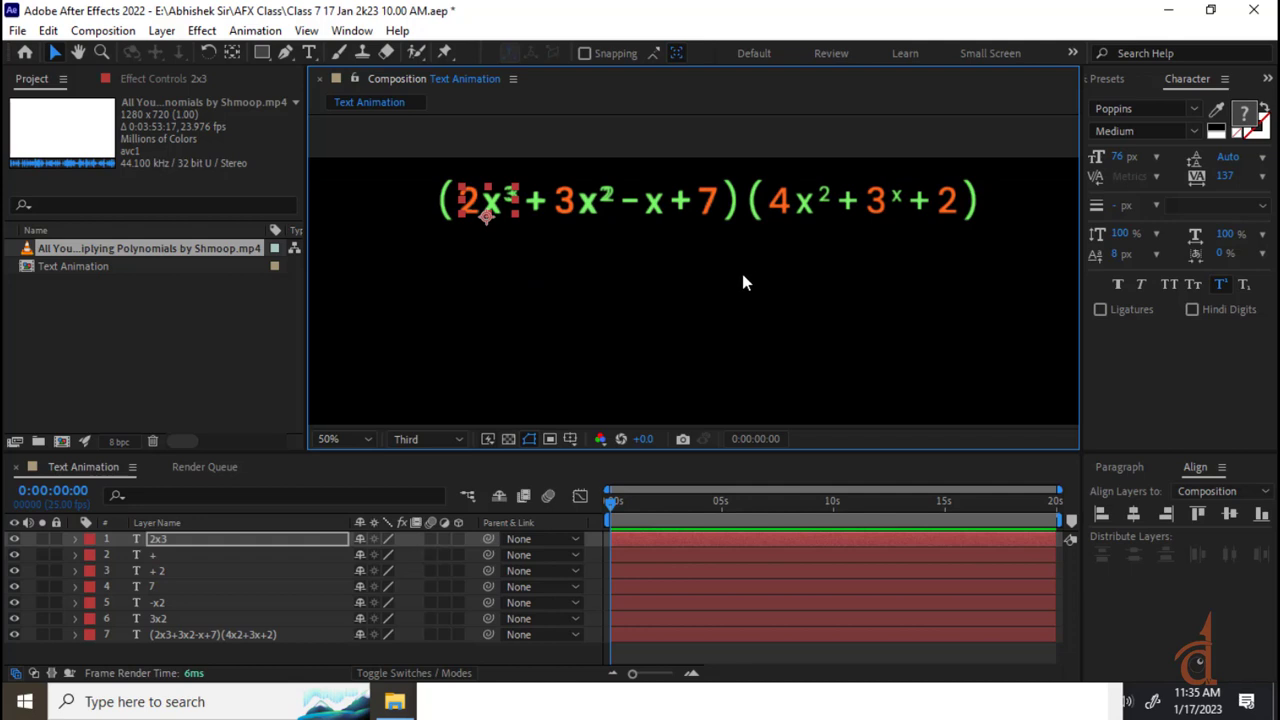
- Duplicate the six separate term layers, from 2x3 through 3x2, leaving out the full-equation layer
left_click(157, 619)
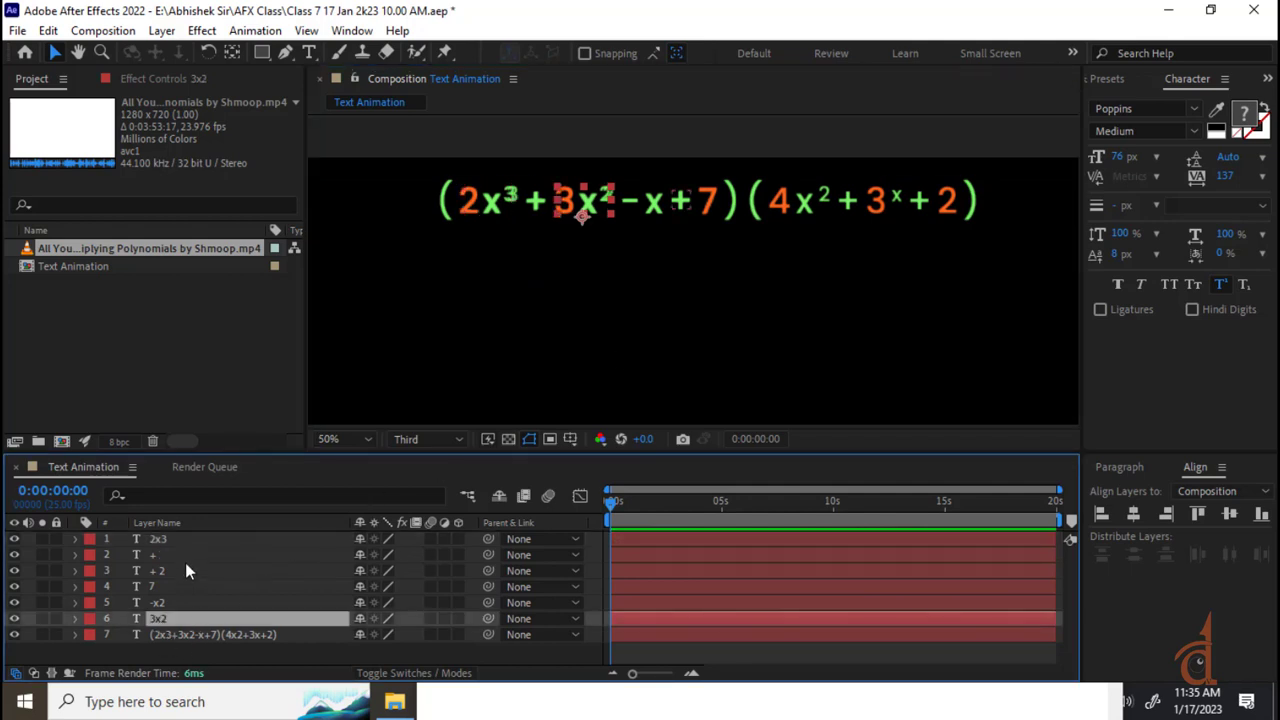
left_click(168, 538, "shift")
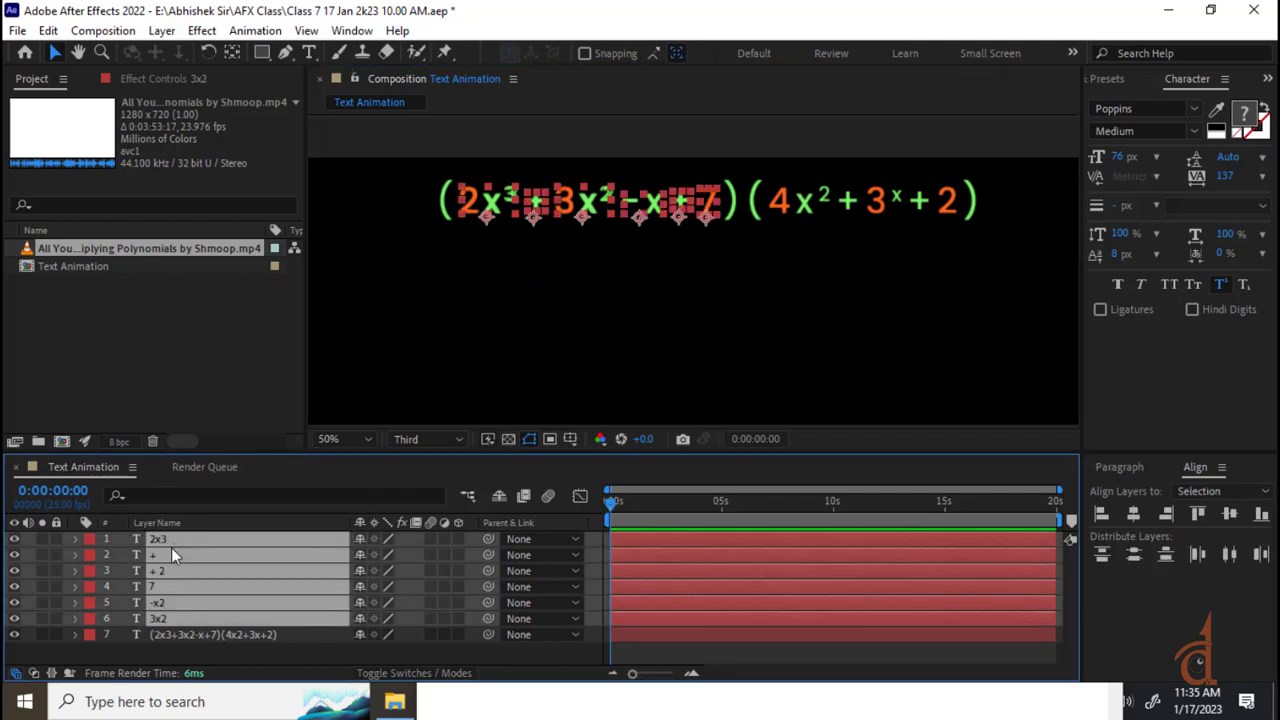
key("ctrl+d")
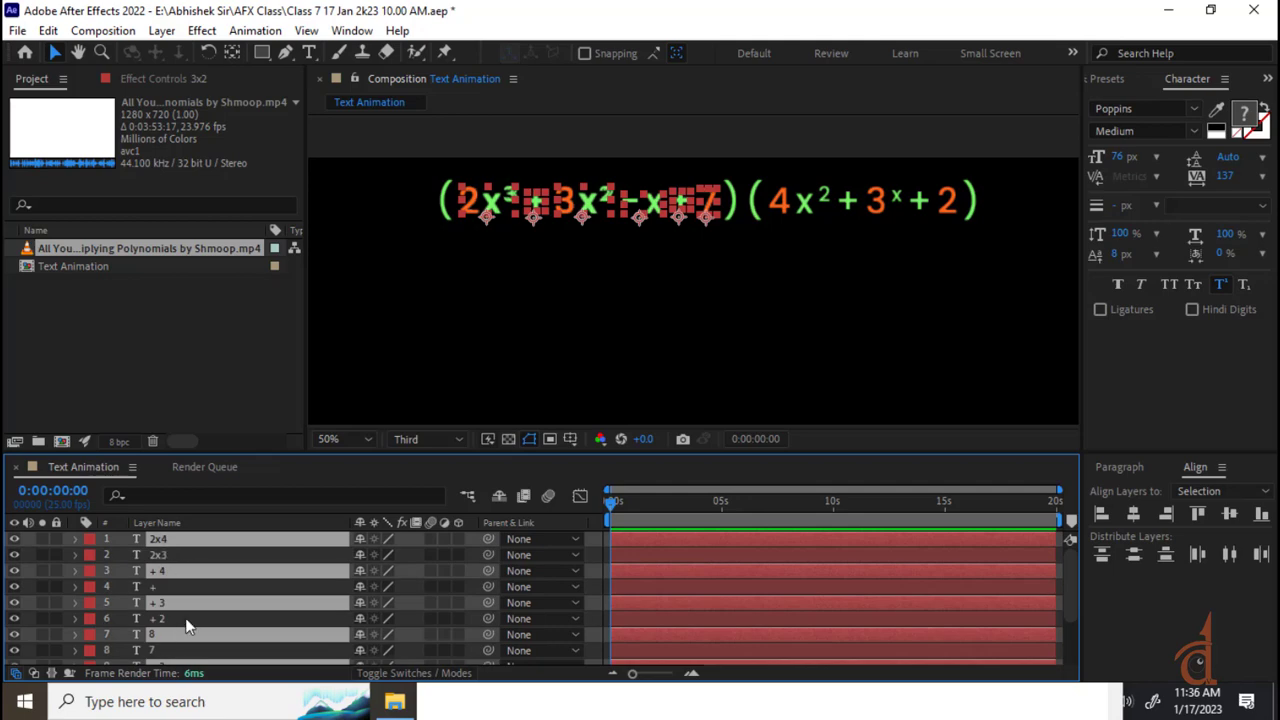
- Move the six duplicated layers to the top of the layer stack and shift them to start at about 2.5 s
scroll(182, 617, "down", 3)
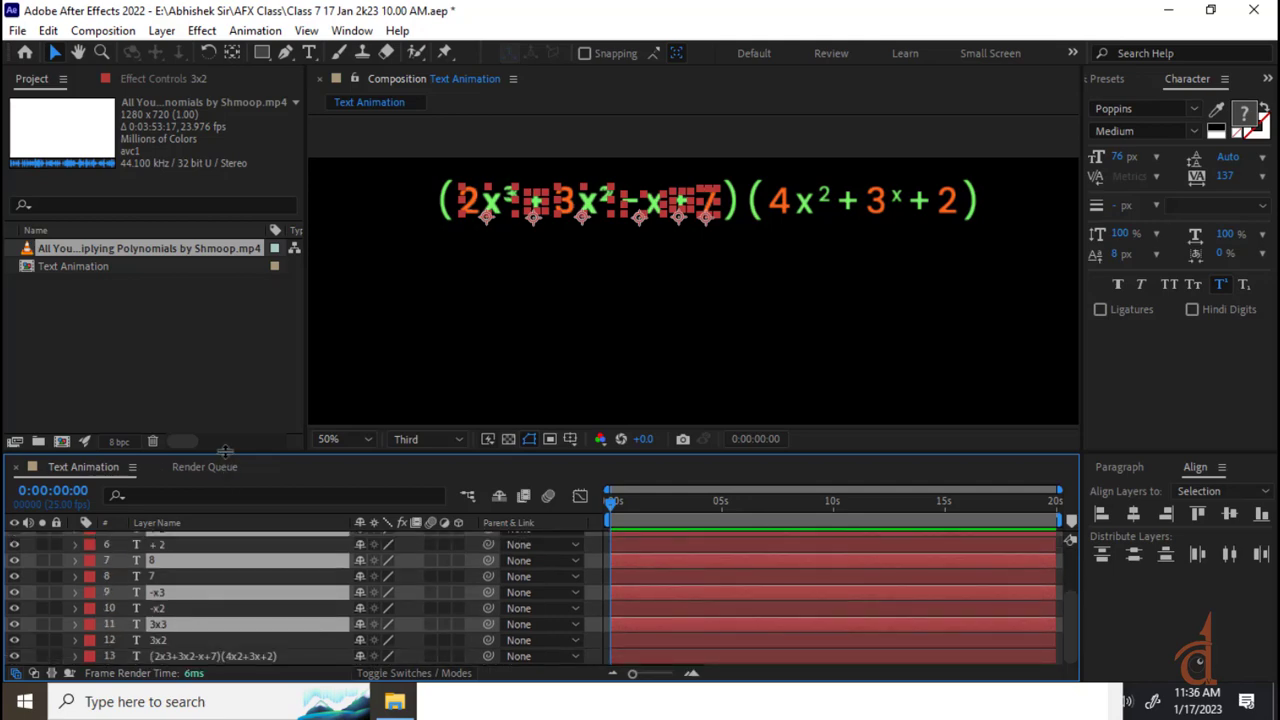
left_click_drag(223, 458, 215, 236)
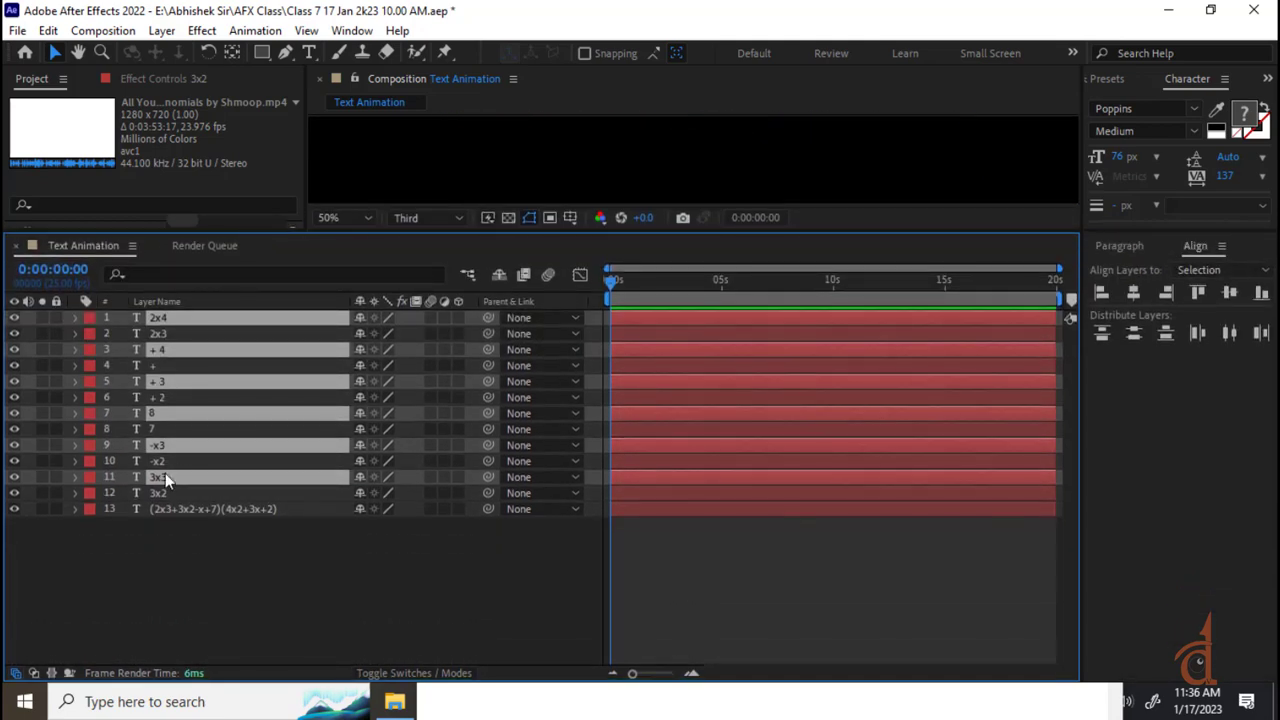
left_click_drag(165, 478, 176, 332)
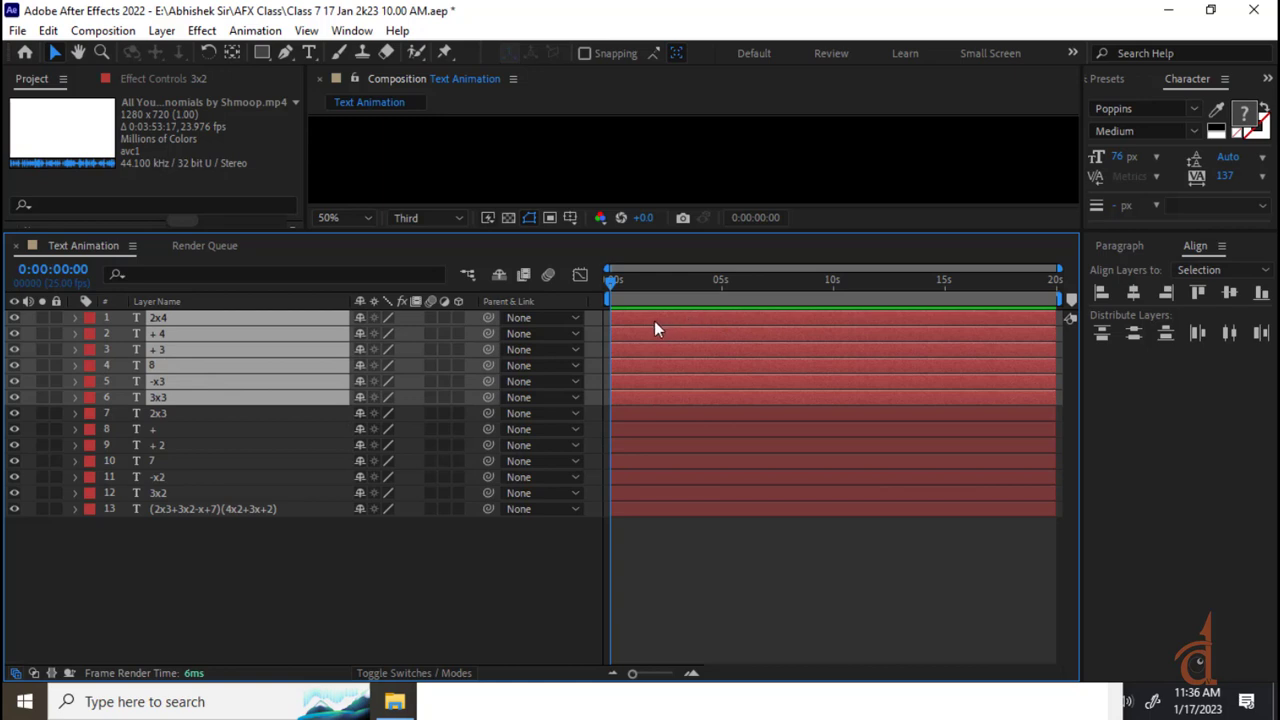
left_click_drag(654, 321, 710, 321)
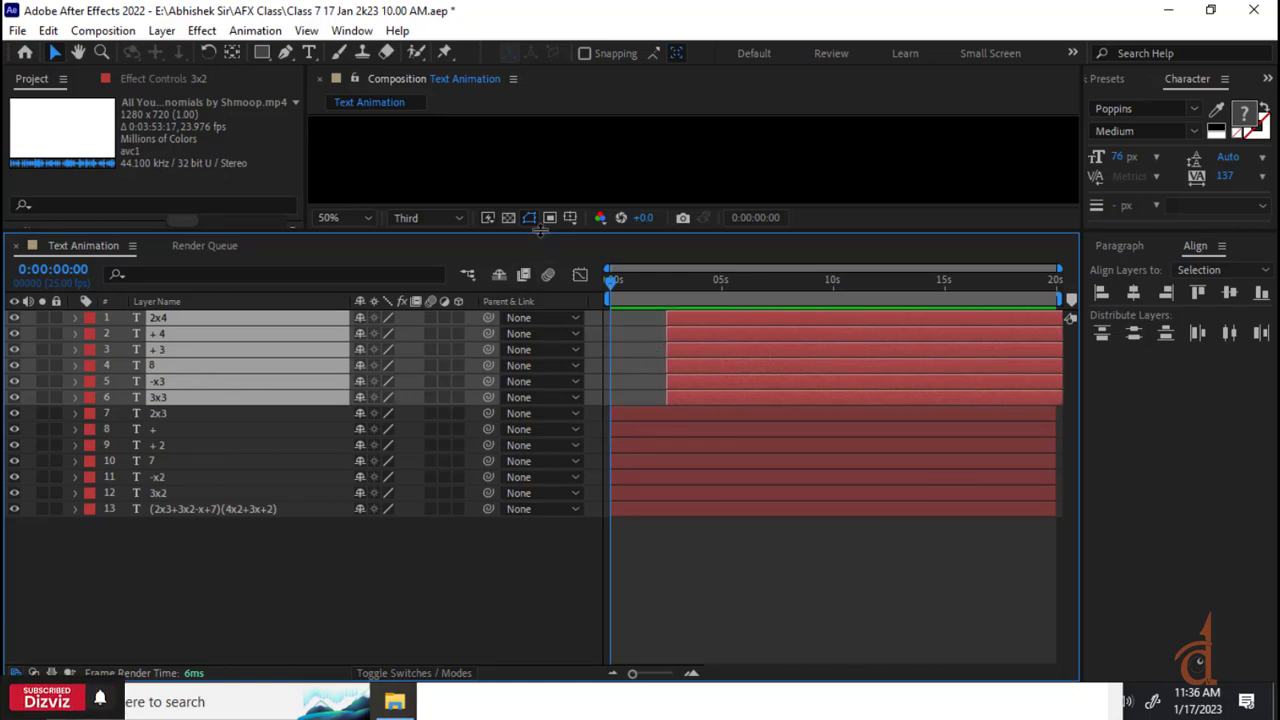
- Lock the six original term layers and the full-equation layer, layers 7 to 13
left_click_drag(540, 229, 540, 268)
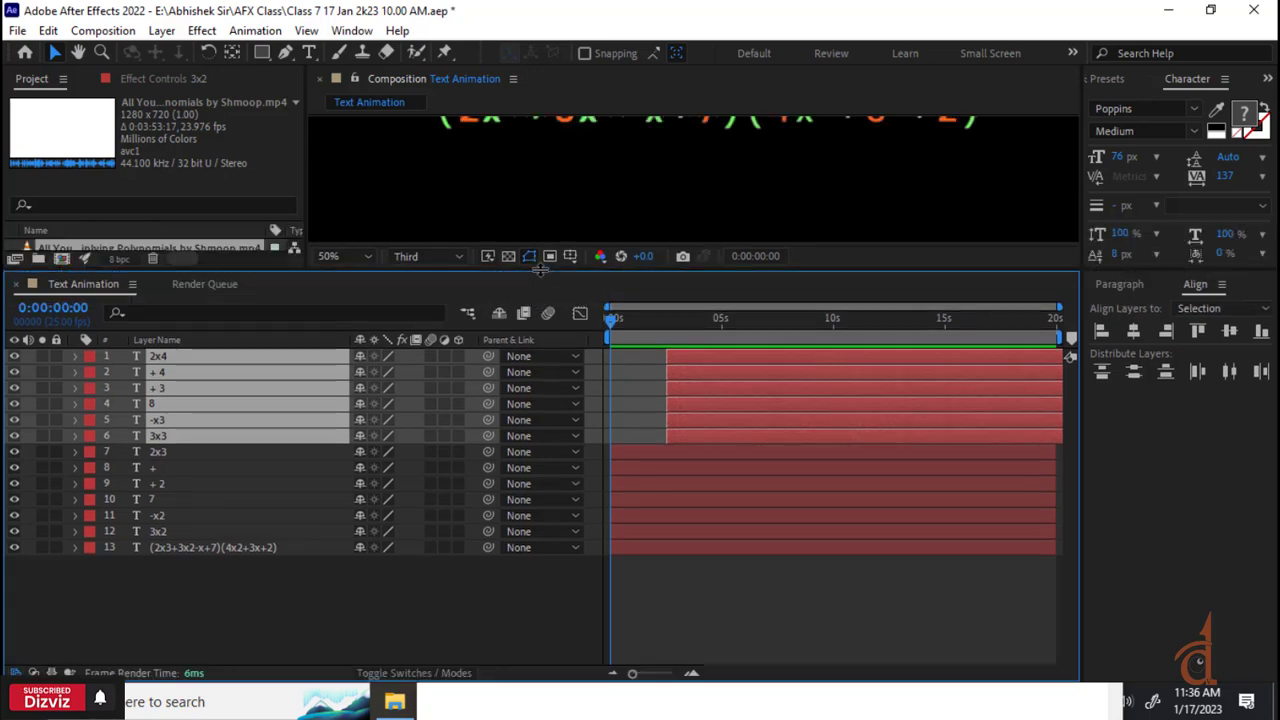
left_click(41, 451)
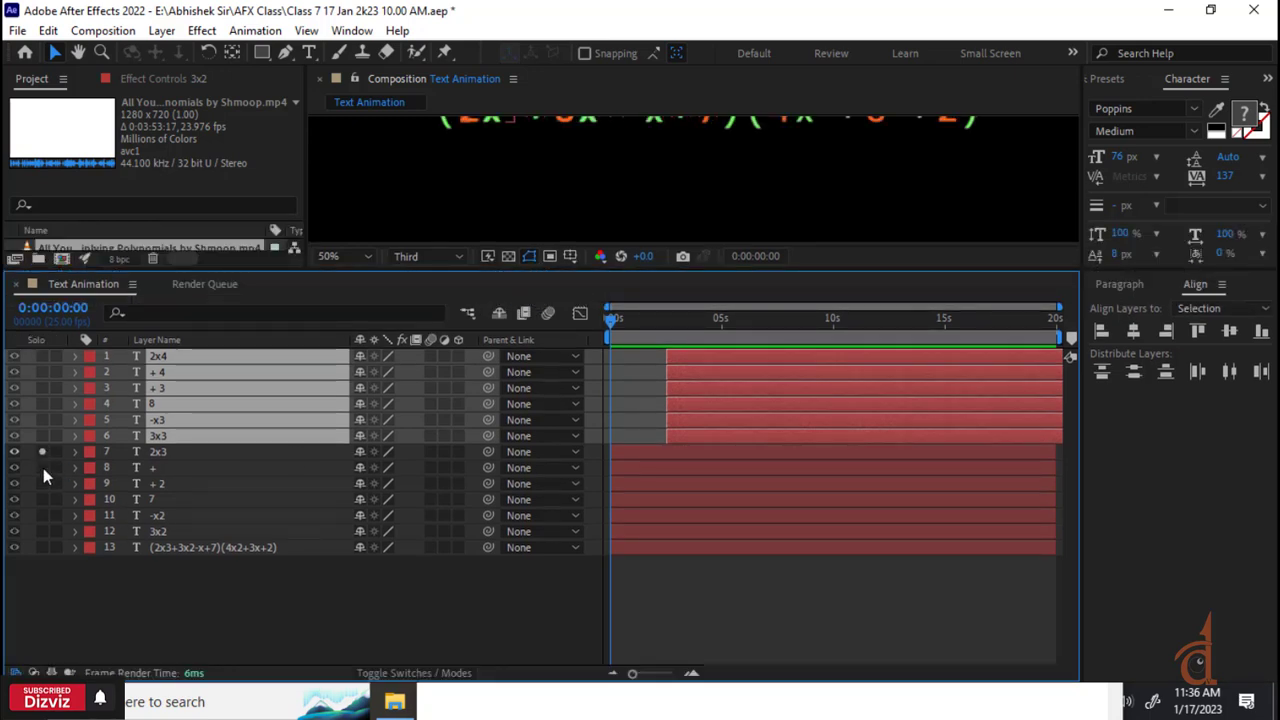
left_click_drag(46, 516, 59, 555)
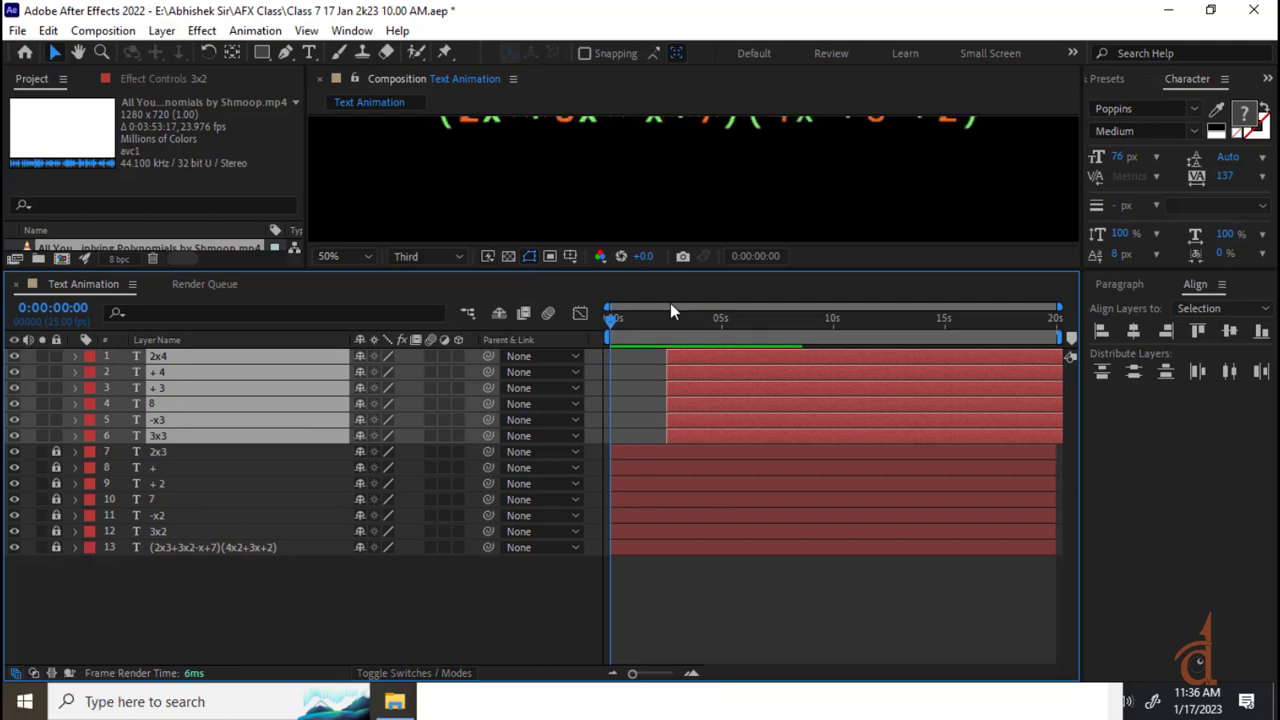
- Set the current time to 0:00:03:21, where the six duplicated layers are already visible
left_click_drag(699, 268, 650, 490)
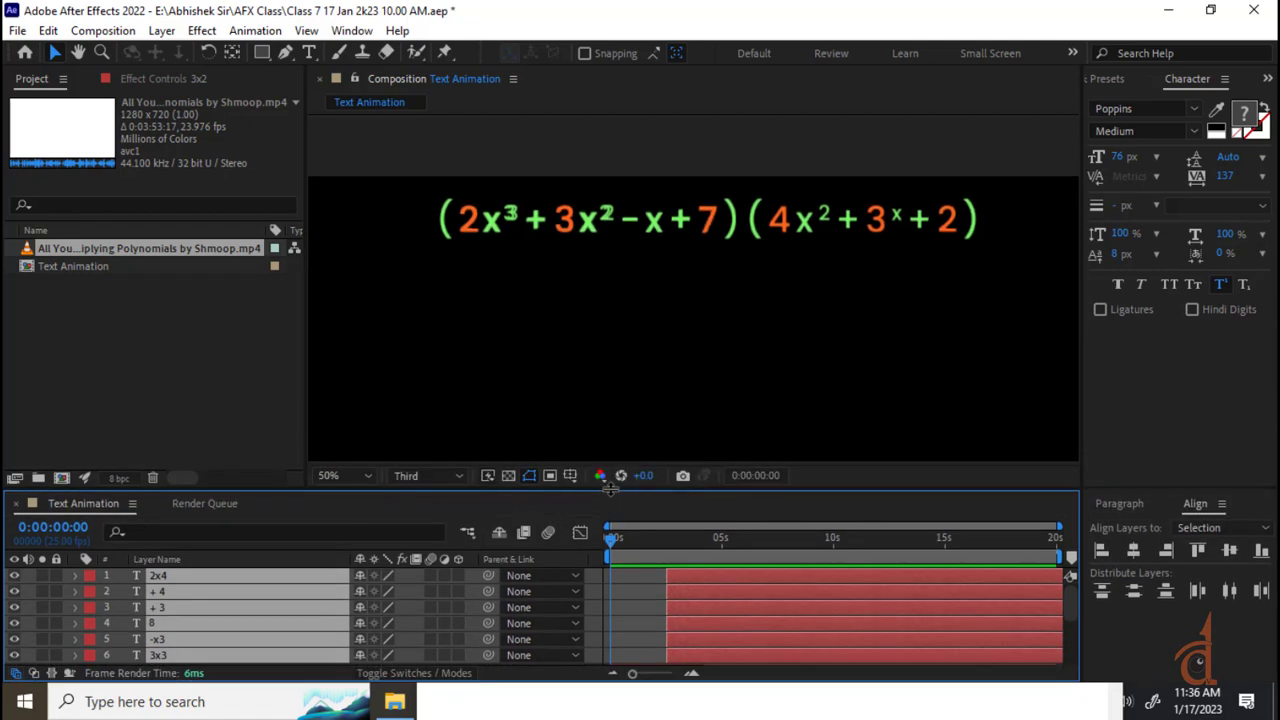
left_click(598, 245)
left_click_drag(497, 243, 720, 264)
left_click(152, 576)
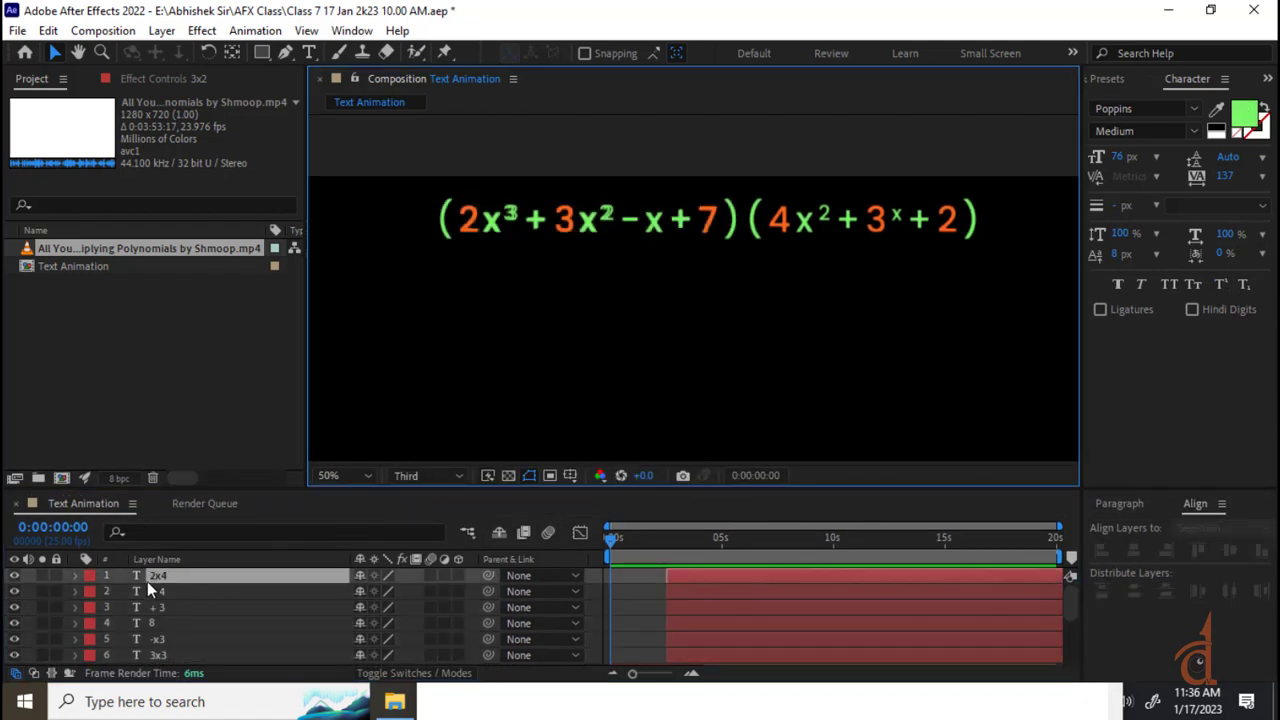
left_click(712, 325)
key("comma")
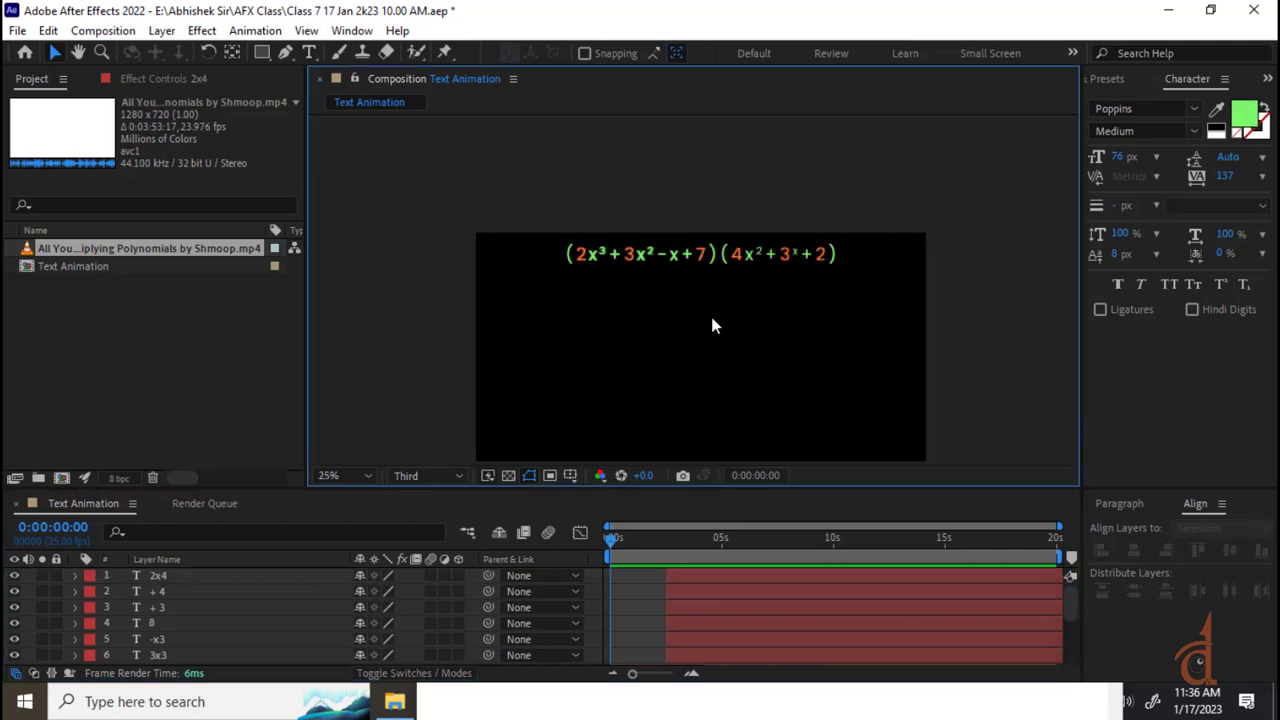
left_click_drag(235, 487, 245, 390)
left_click(168, 480)
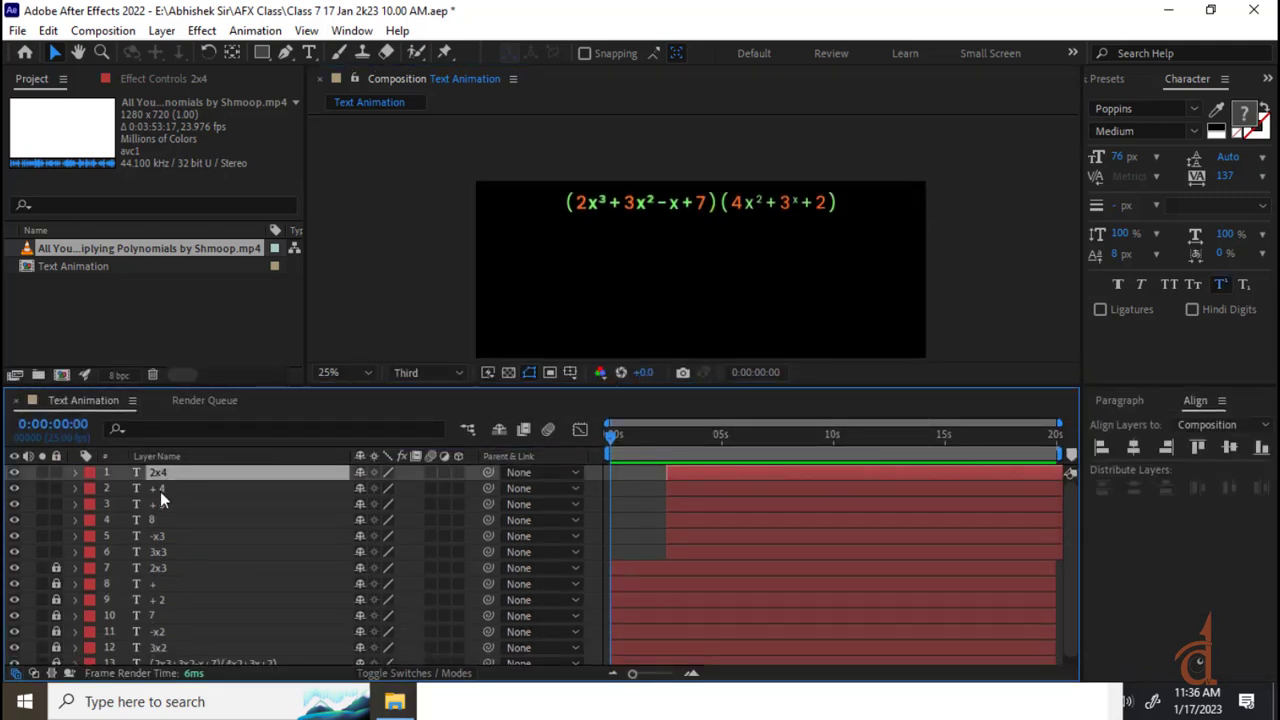
left_click(160, 491)
left_click(695, 439)
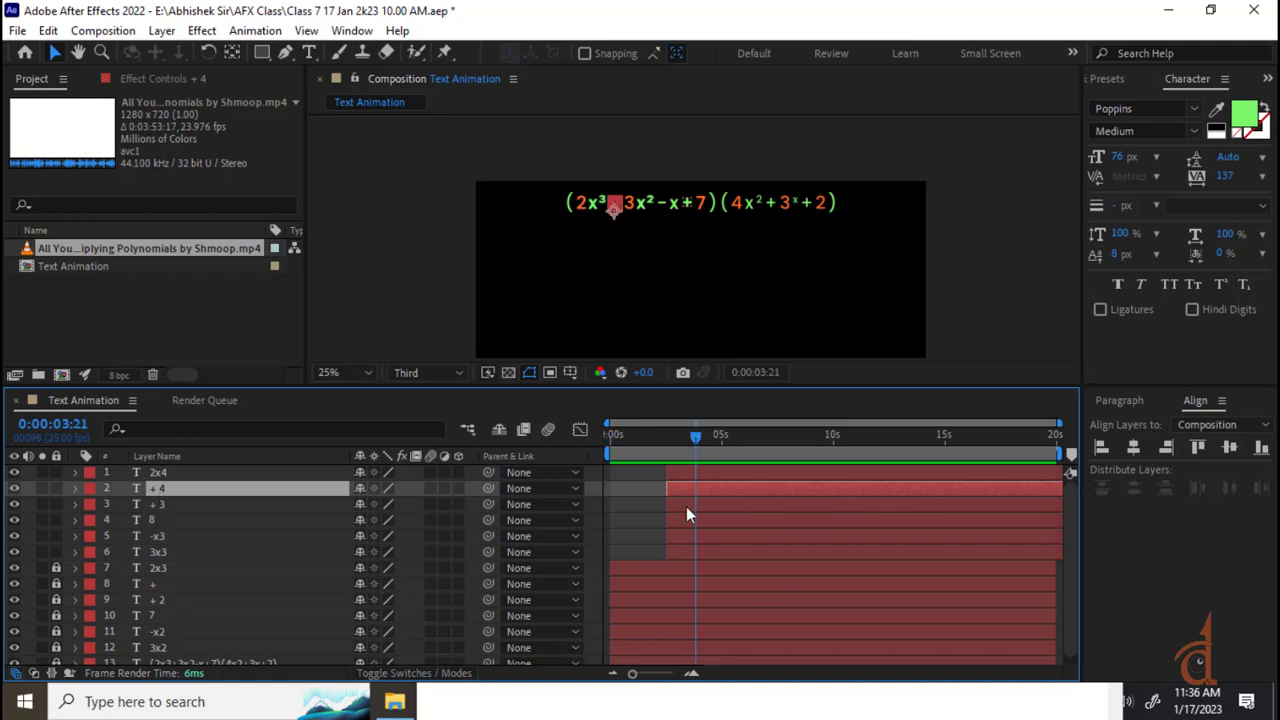
- Move the duplicated 2x³ text below the equation and change it to 4x²
key("period")
left_click_drag(671, 246, 657, 329)
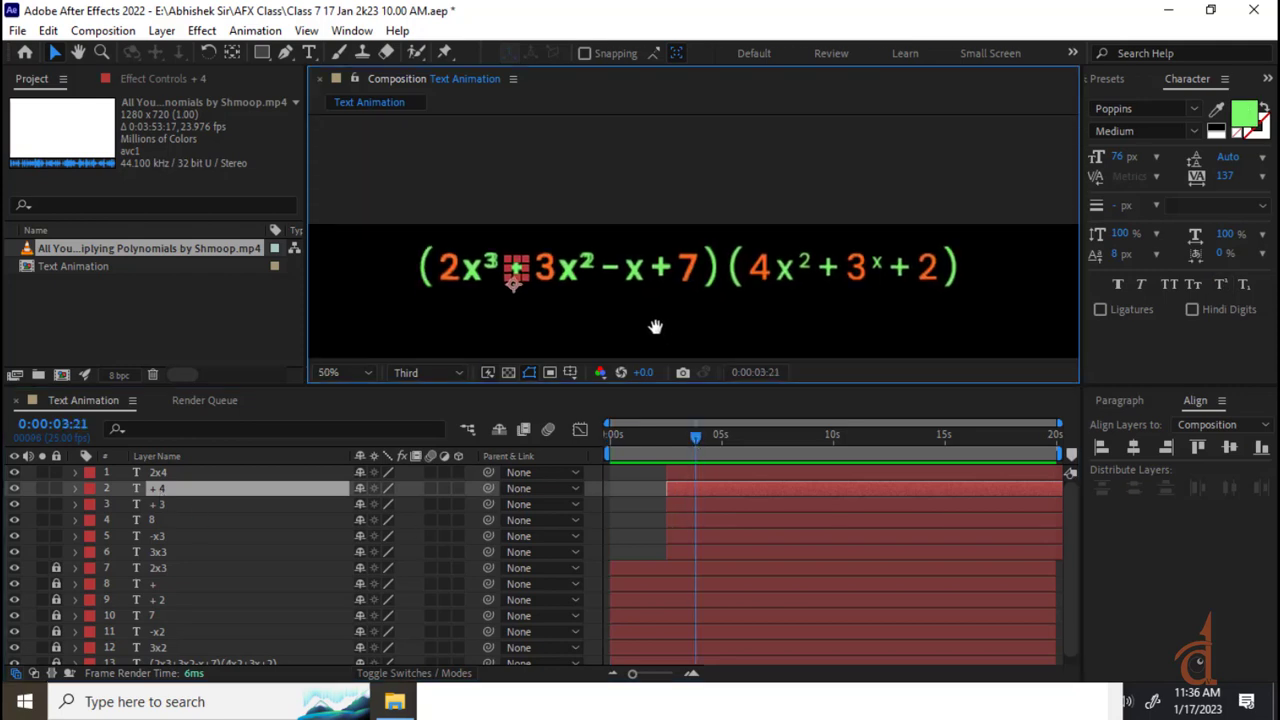
left_click_drag(475, 290, 510, 347)
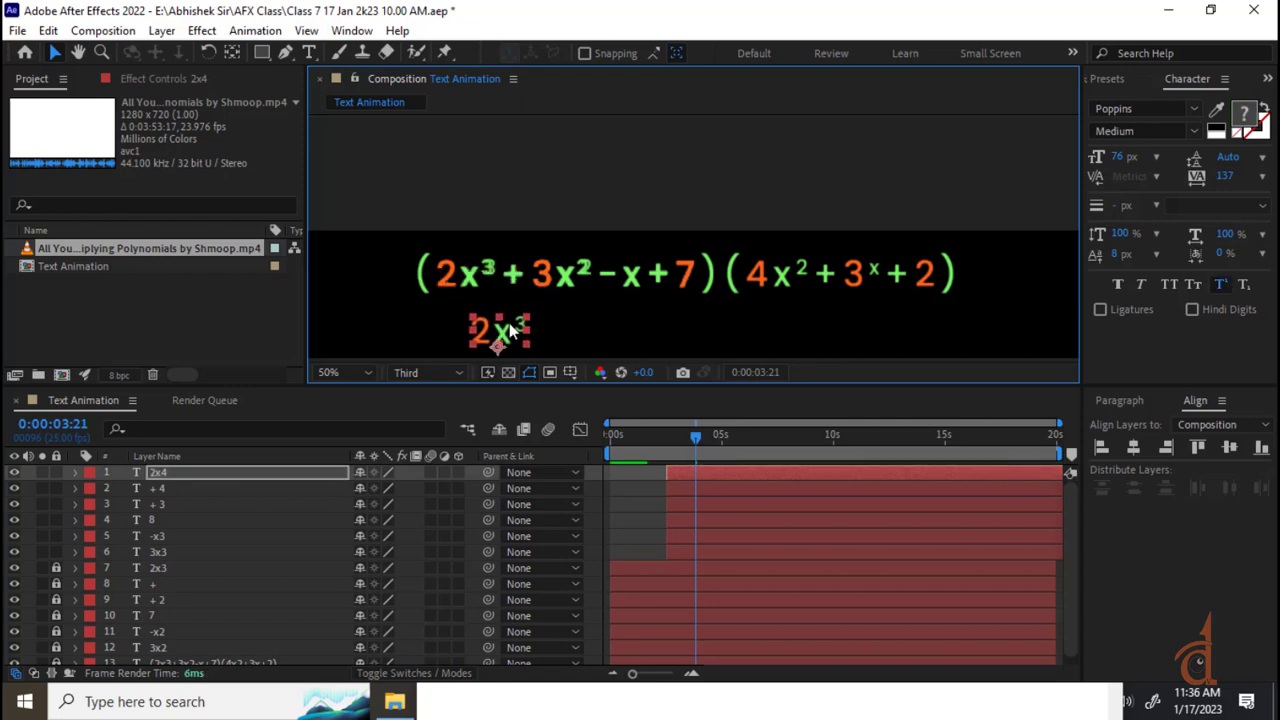
double_click(472, 333)
left_click(474, 340)
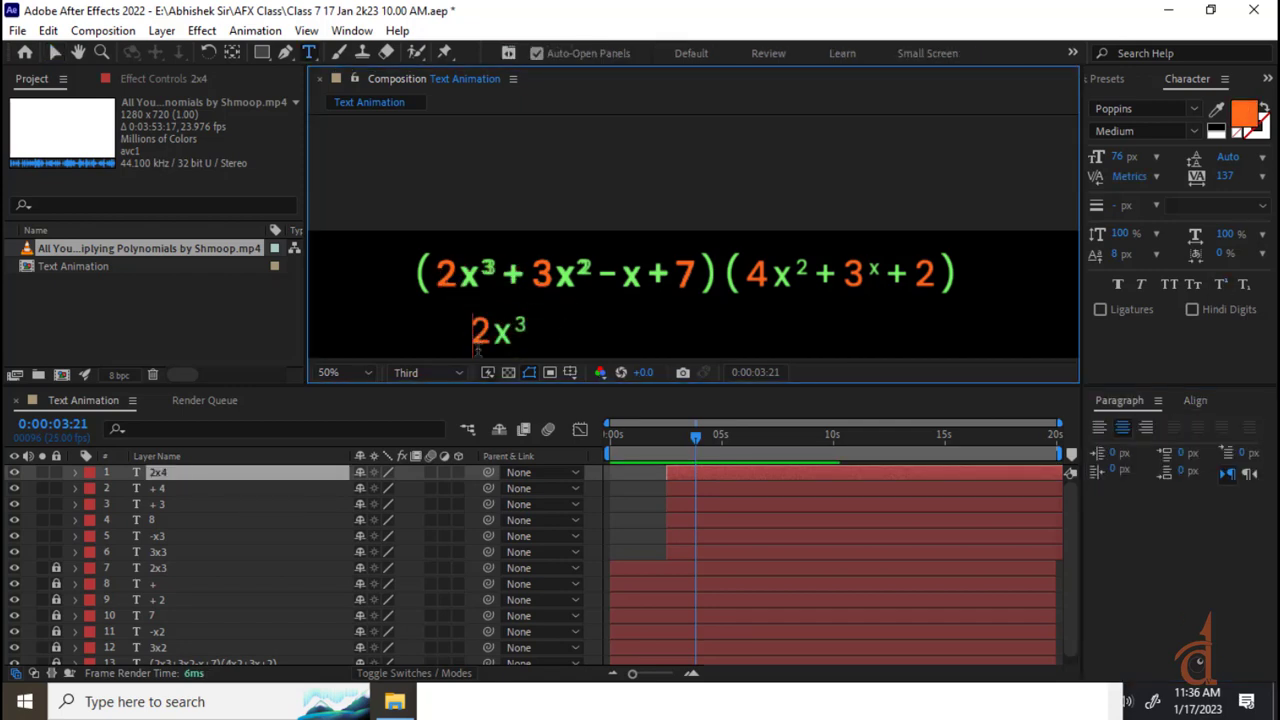
key("Delete")
type("4")
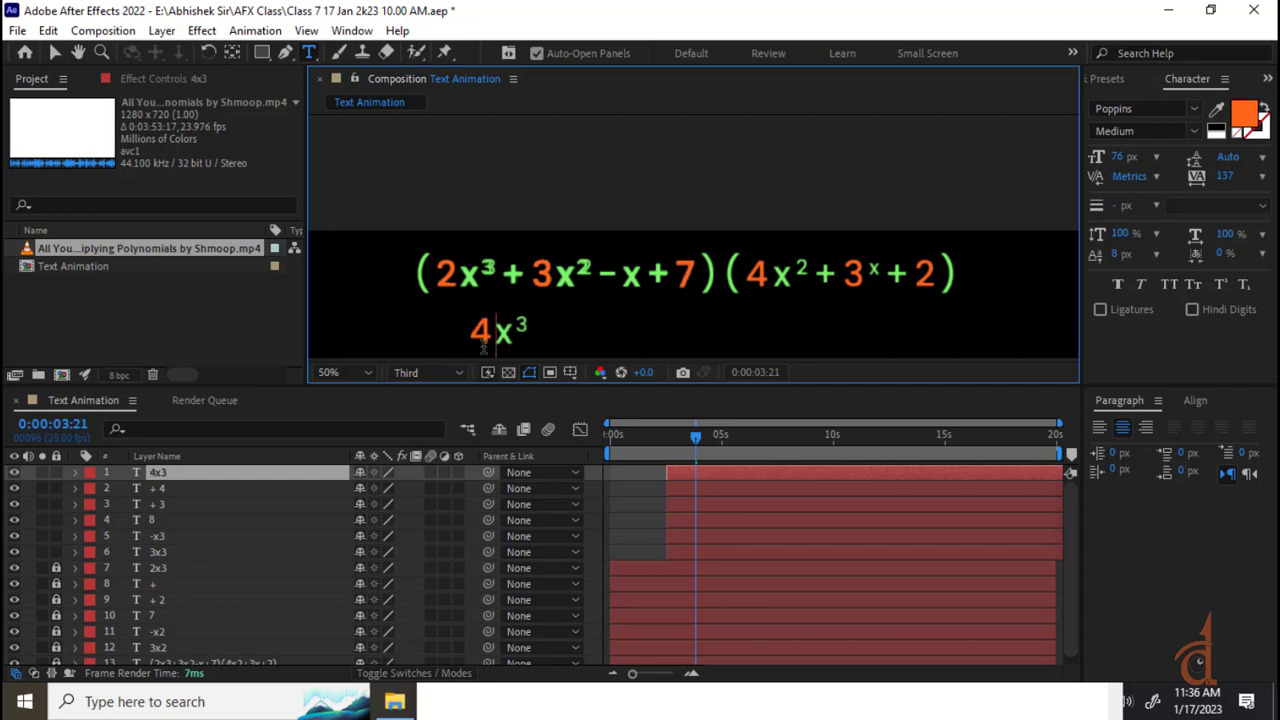
left_click(535, 325)
key("BackSpace")
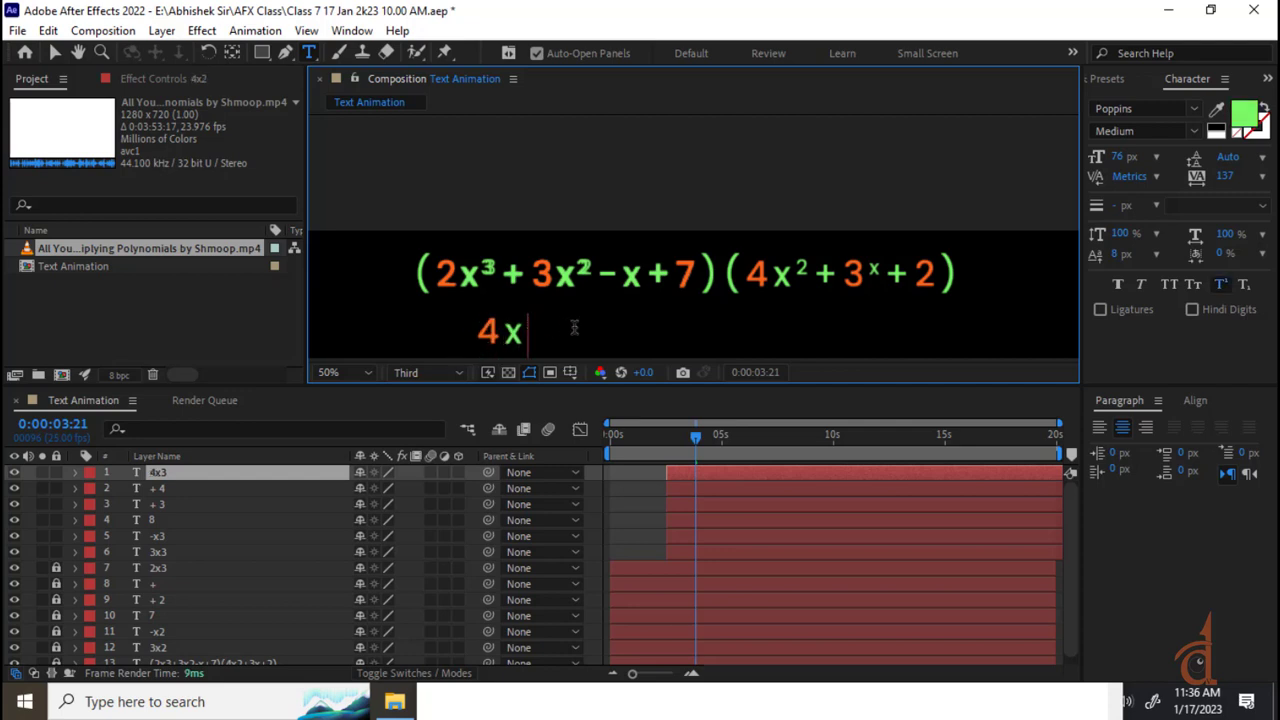
type("2")
left_click(54, 57)
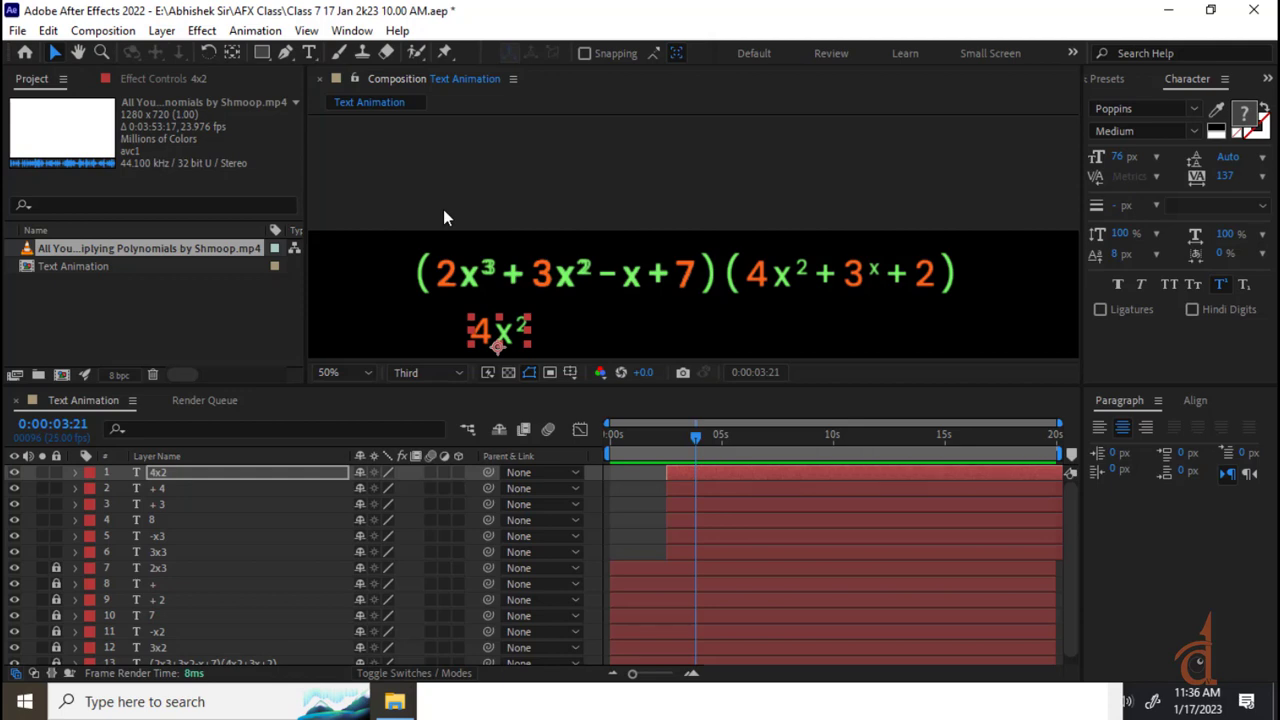
- Place the 4x² text over its term in the second bracket and a duplicated + over that bracket's first plus sign
left_click_drag(506, 344, 774, 290)
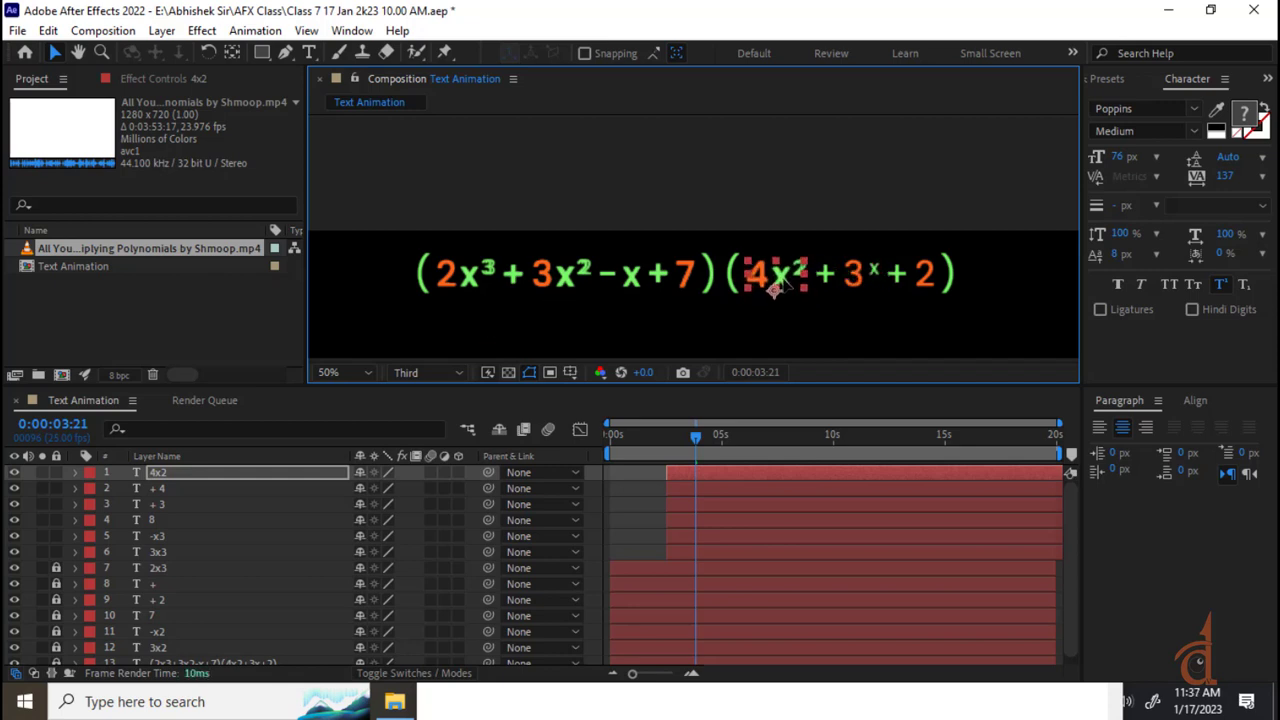
left_click(522, 284)
left_click_drag(525, 285, 823, 279)
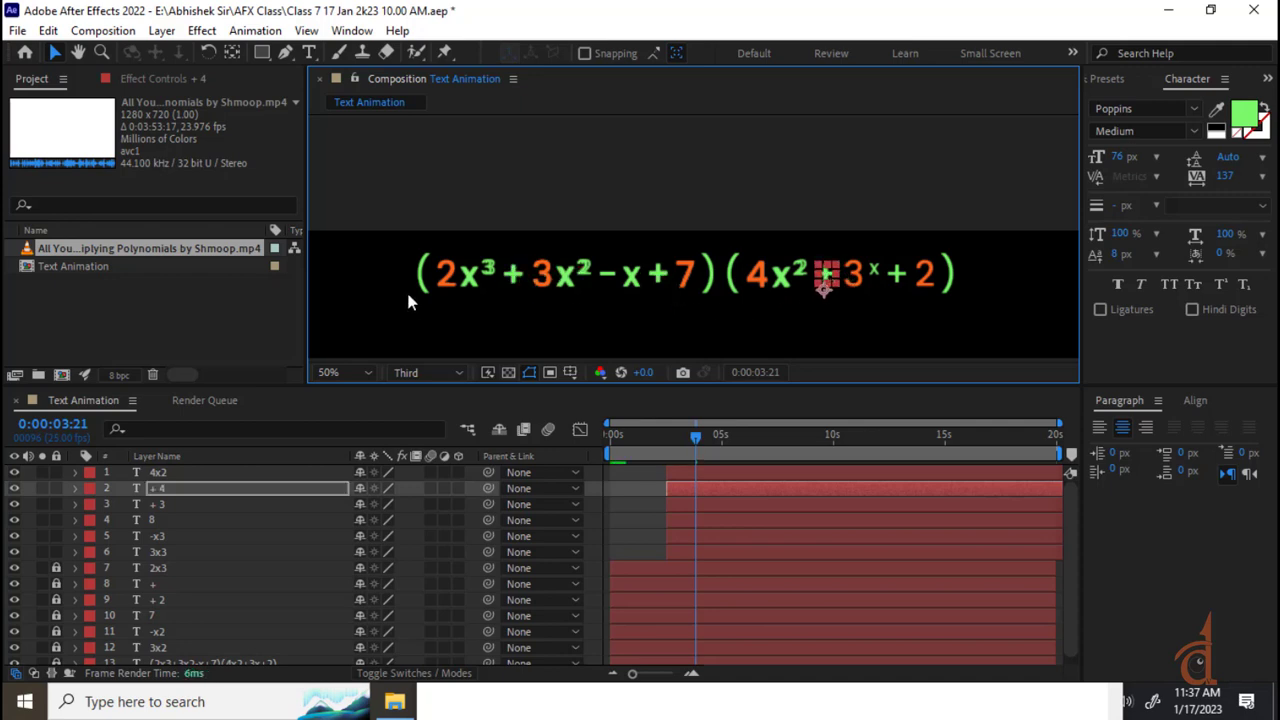
- Move the duplicated 3x² text below the second bracket and remove its exponent so it reads 3x
left_click(540, 278)
left_click_drag(555, 285, 882, 318)
key("ctrl+t")
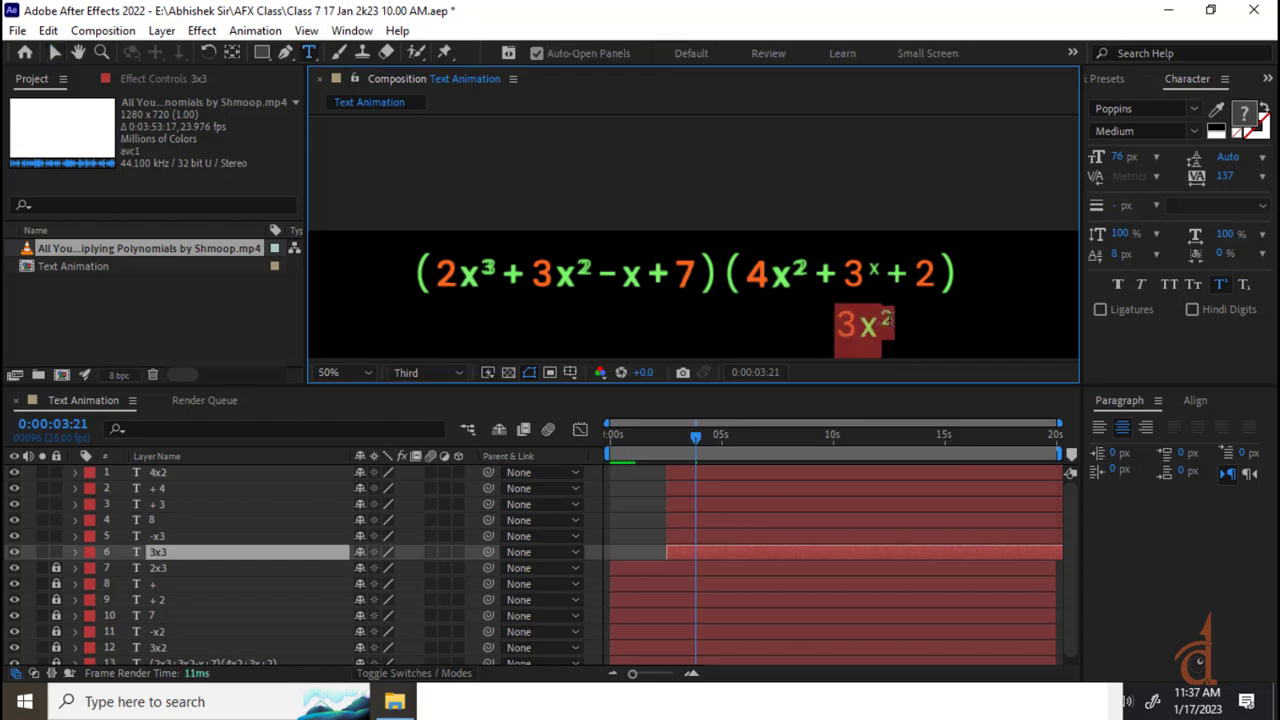
left_click(892, 320)
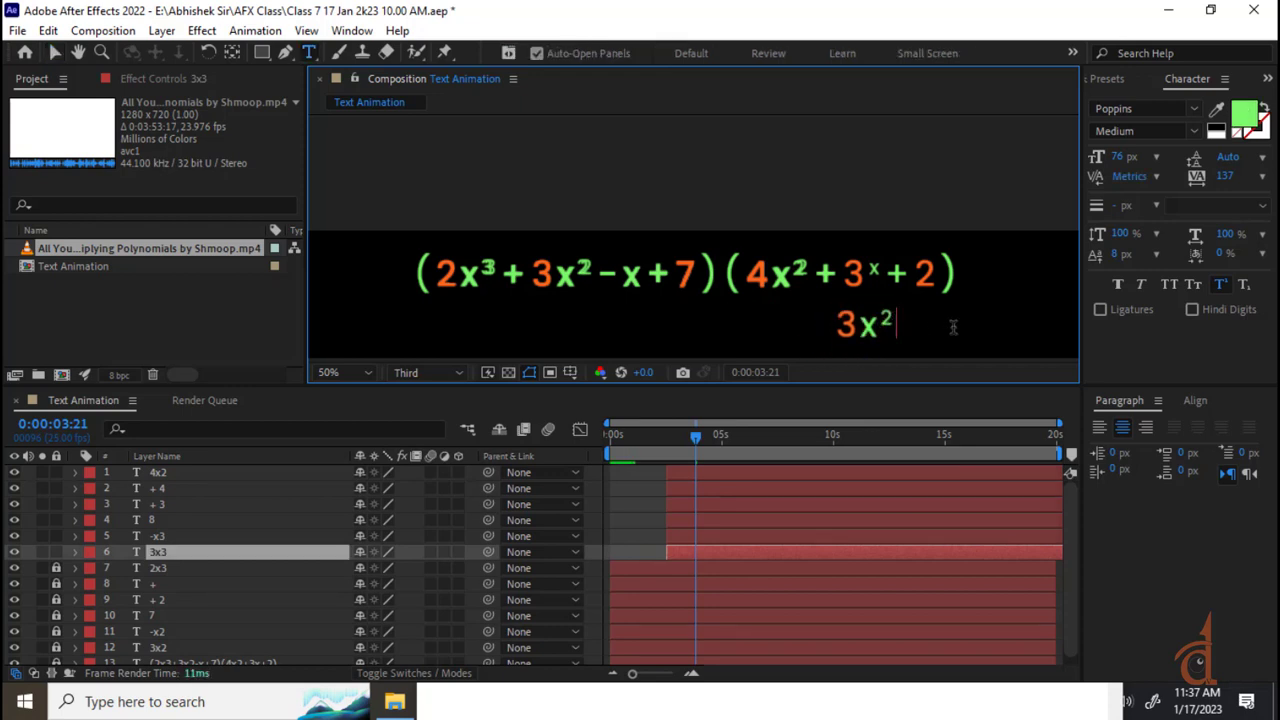
key("BackSpace")
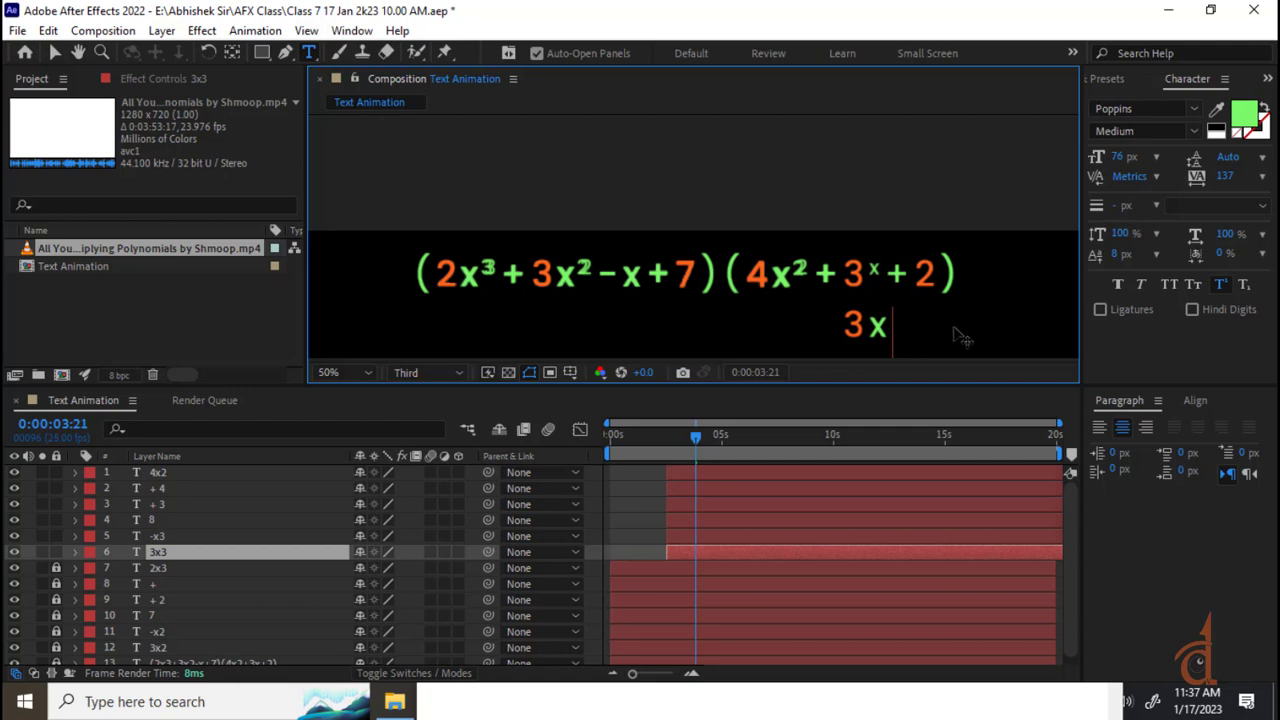
key("shift+Left")
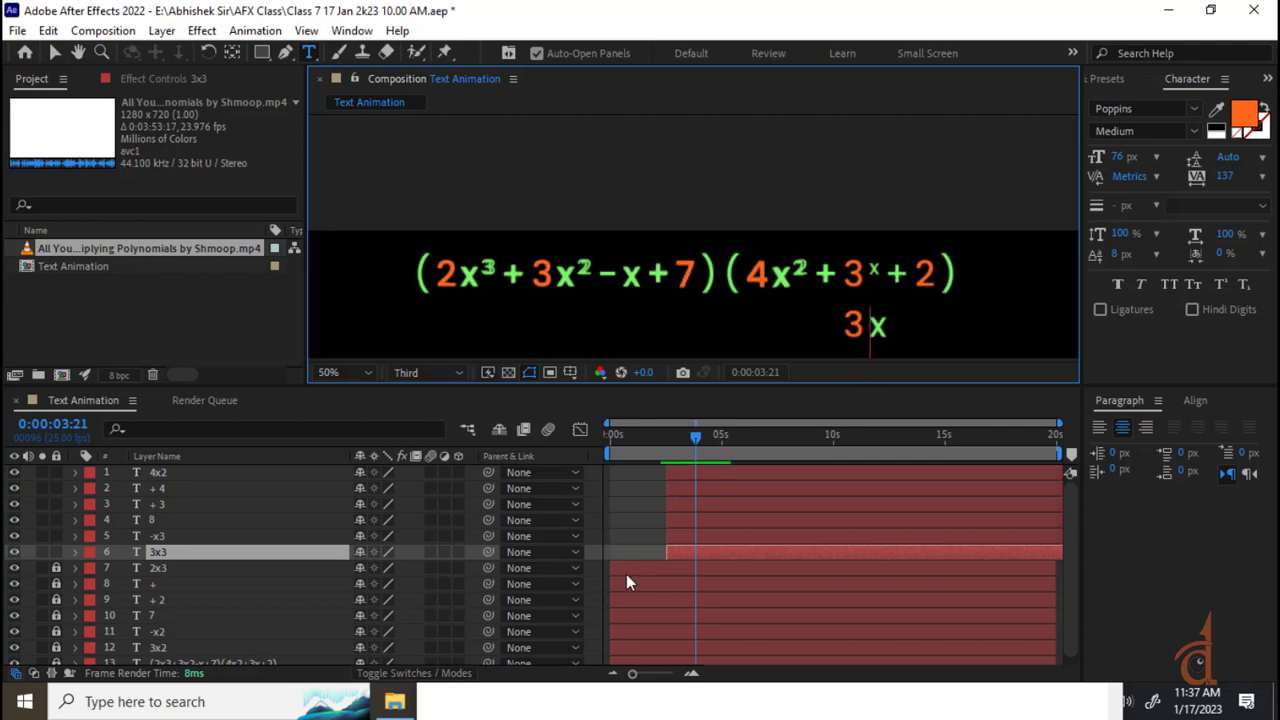
left_click(55, 52)
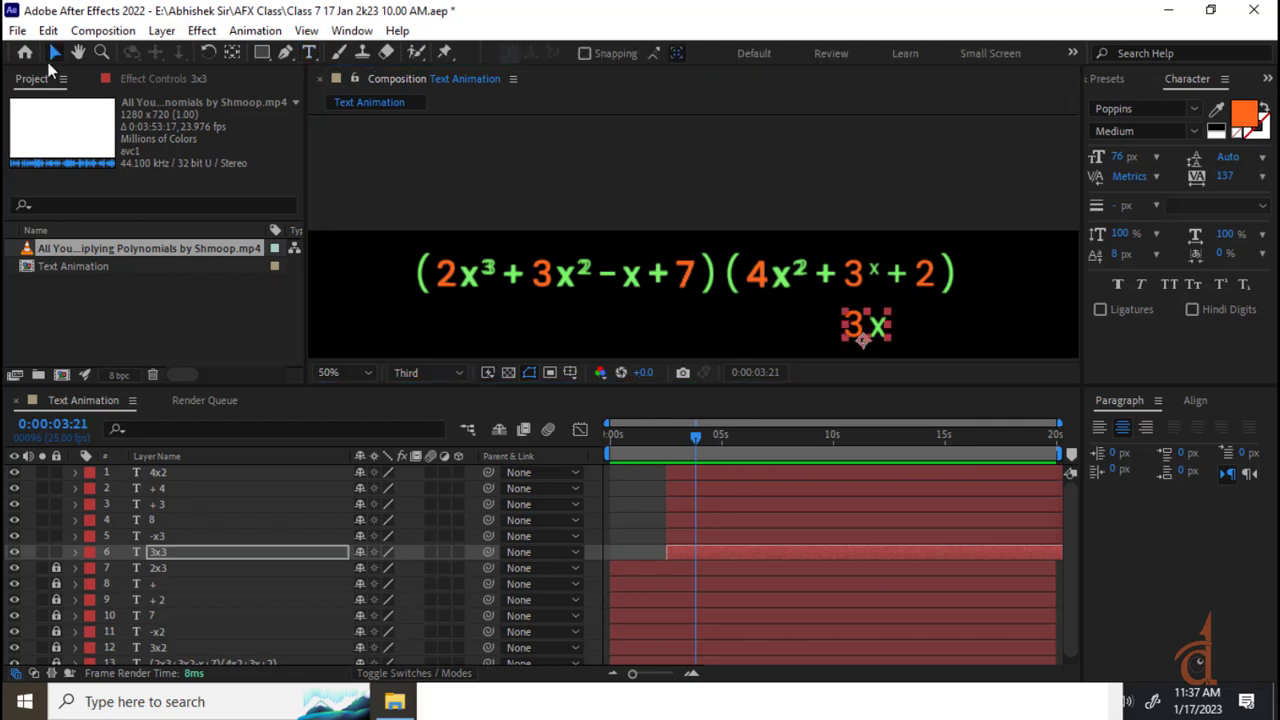
left_click(873, 335)
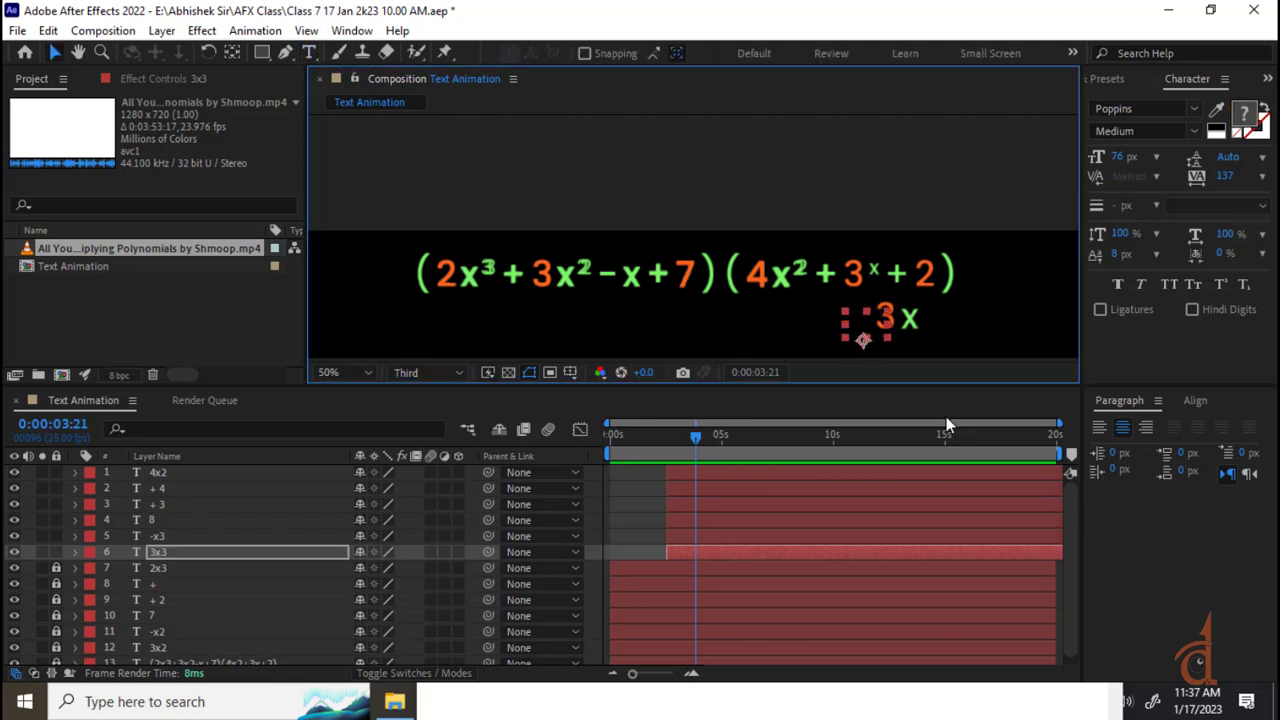
left_click(868, 278)
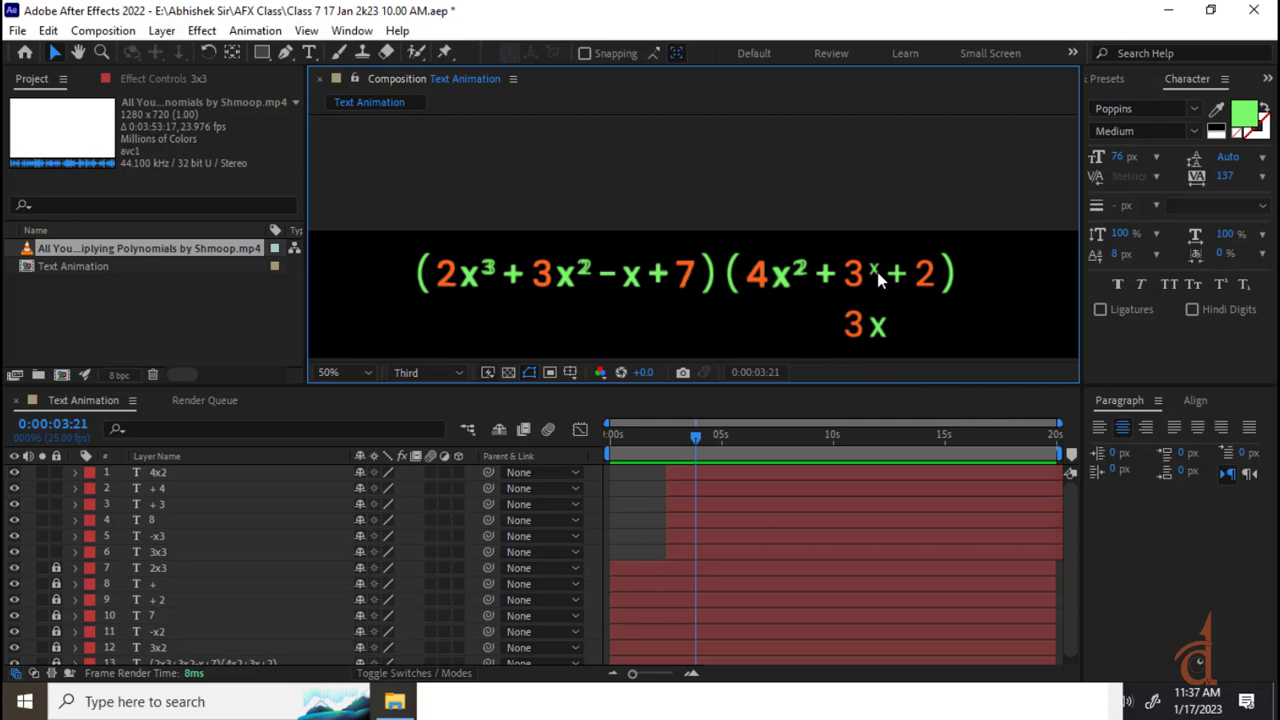
left_click(862, 323)
- Change the duplicated 7 to 2 and place it over the 2 in the second bracket
left_click_drag(700, 283, 700, 343)
key("Return")
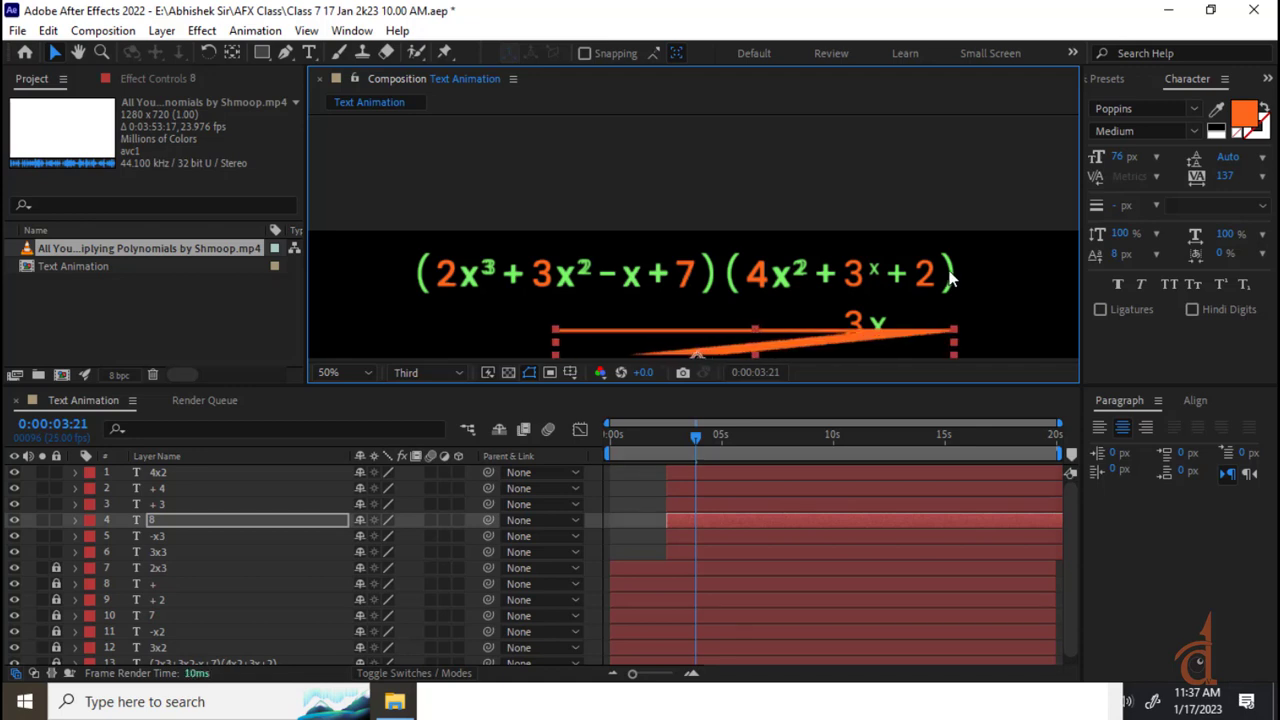
left_click_drag(706, 352, 924, 280)
scroll(924, 280, "up", 2)
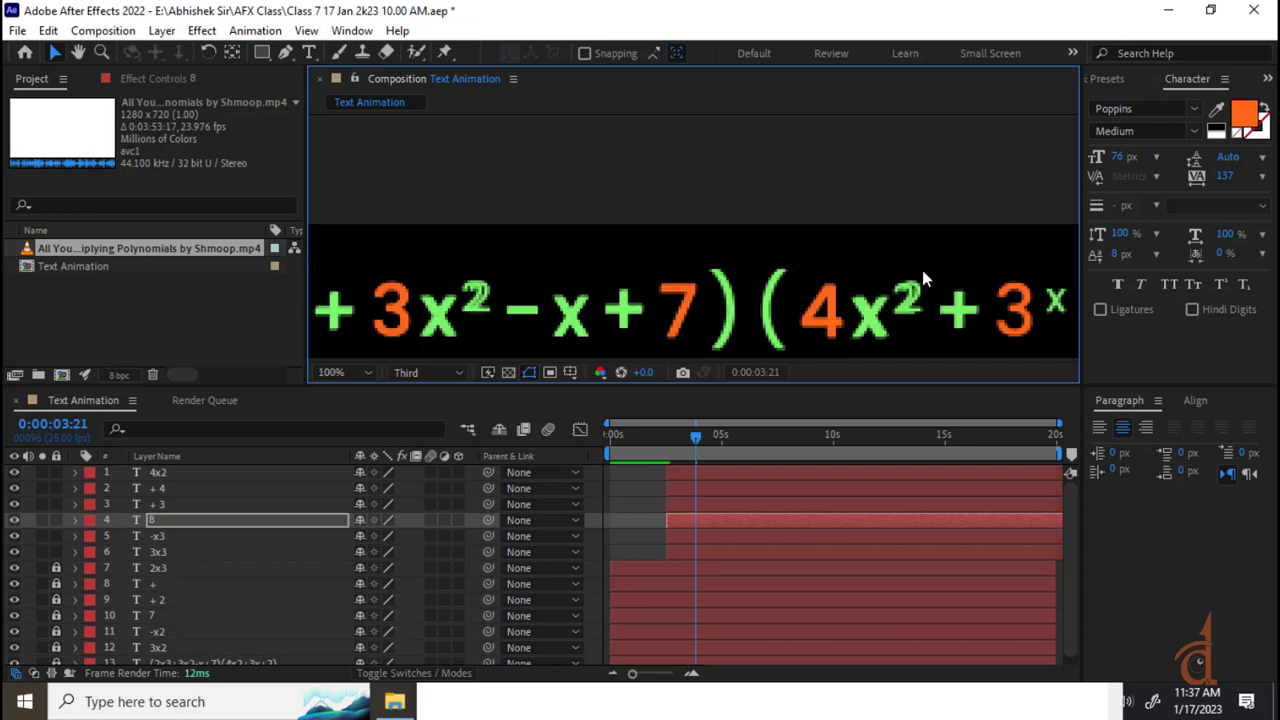
scroll(1038, 319, "up", 1)
scroll(728, 277, "down", 2)
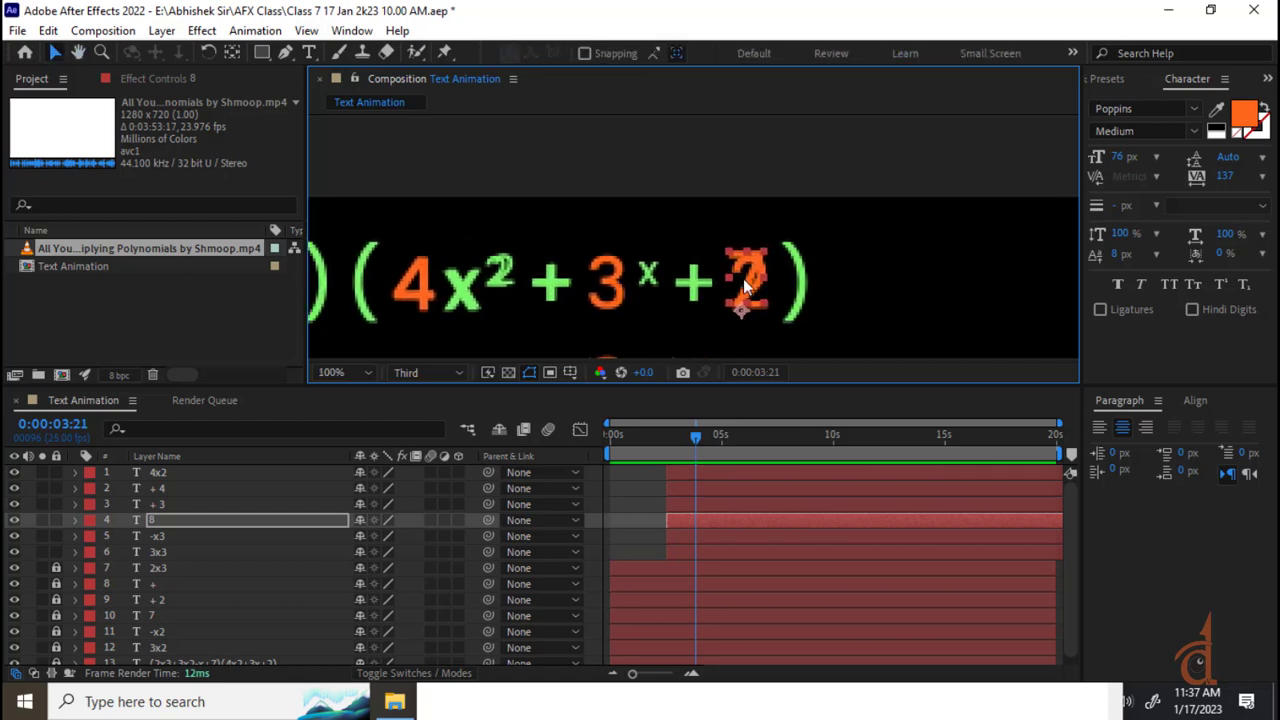
left_click_drag(728, 277, 822, 262)
double_click(822, 262)
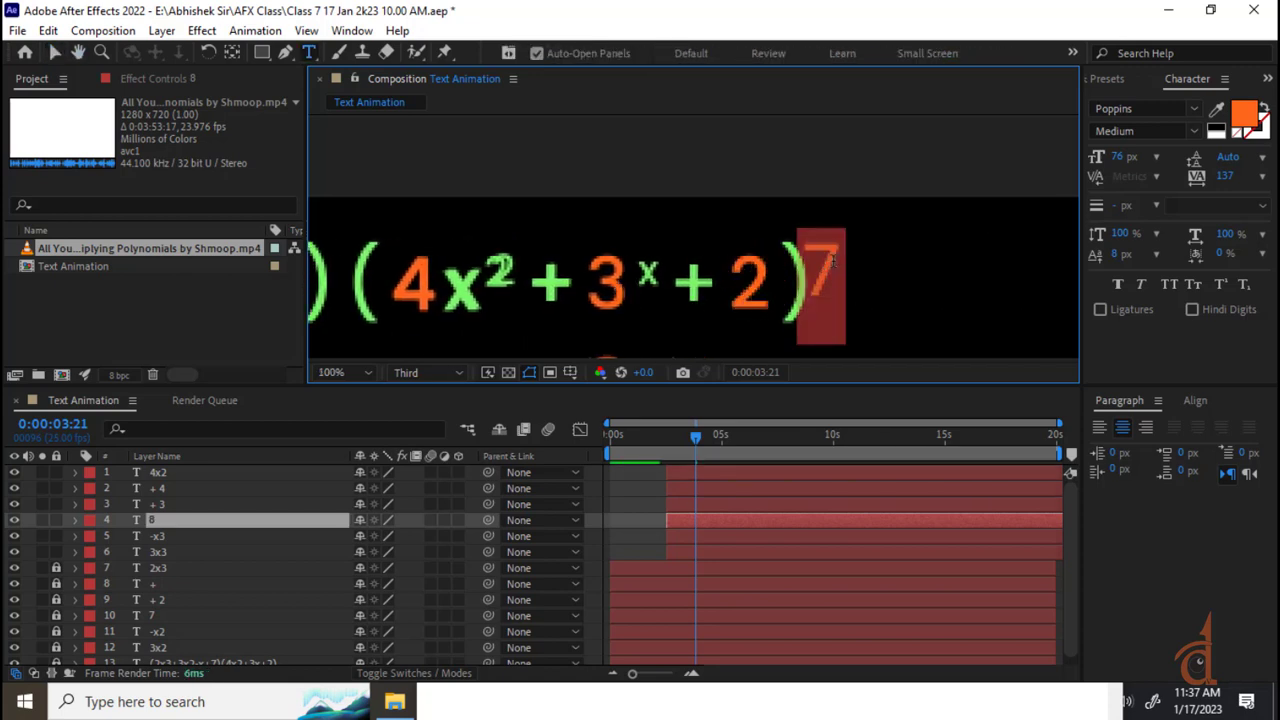
type("2")
left_click(55, 52)
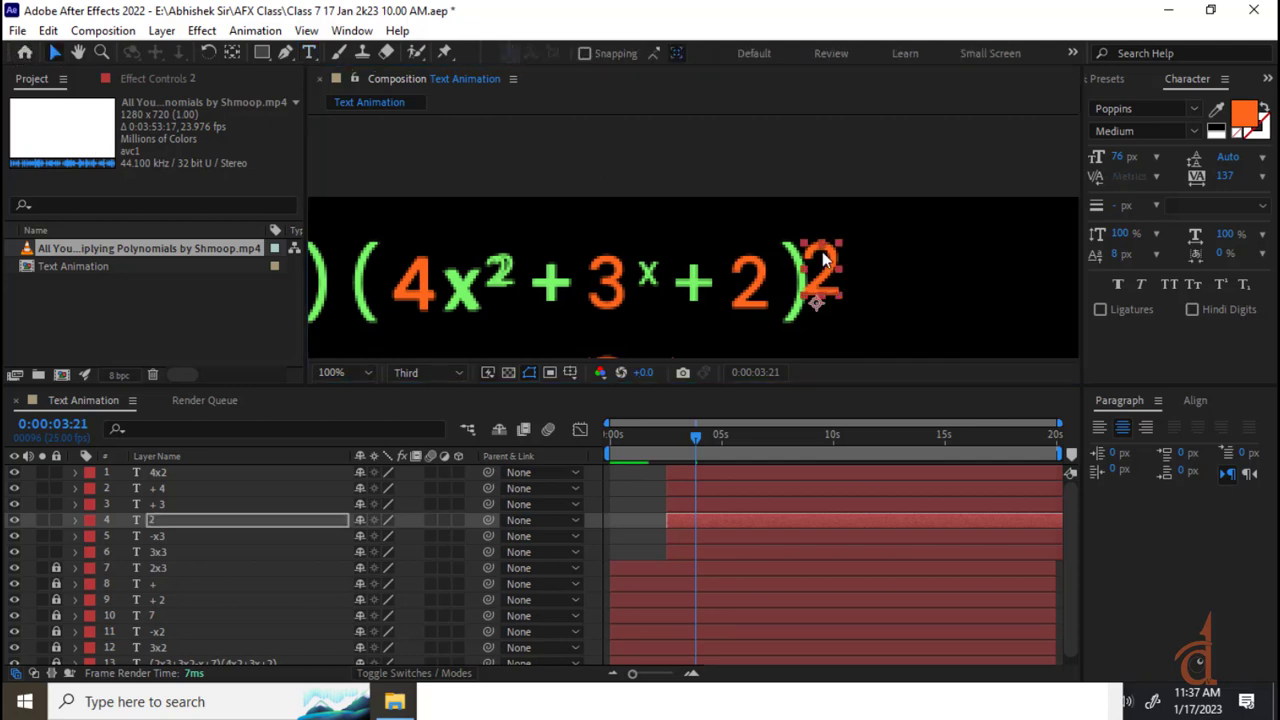
left_click_drag(826, 278, 743, 193)
left_click(723, 320)
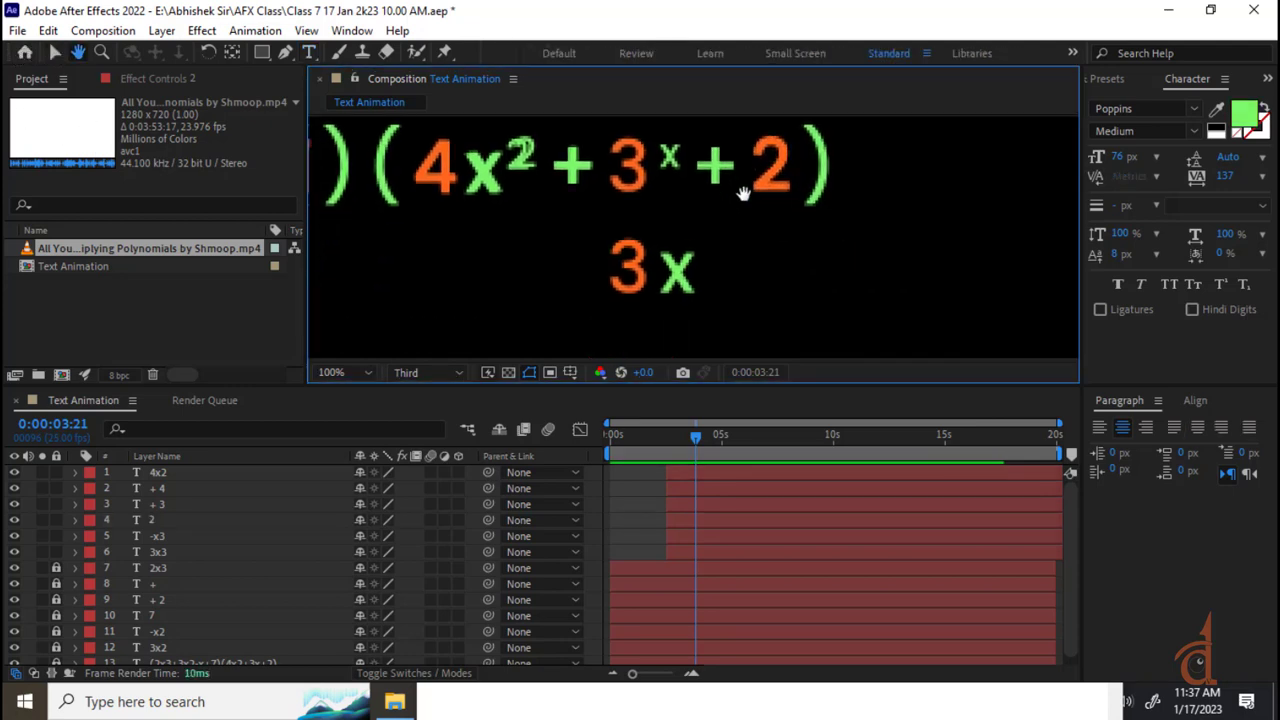
- Place the other duplicated + over the plus sign before the 2 in the second bracket
left_click(660, 275)
left_click_drag(660, 275, 890, 265)
left_click(565, 240)
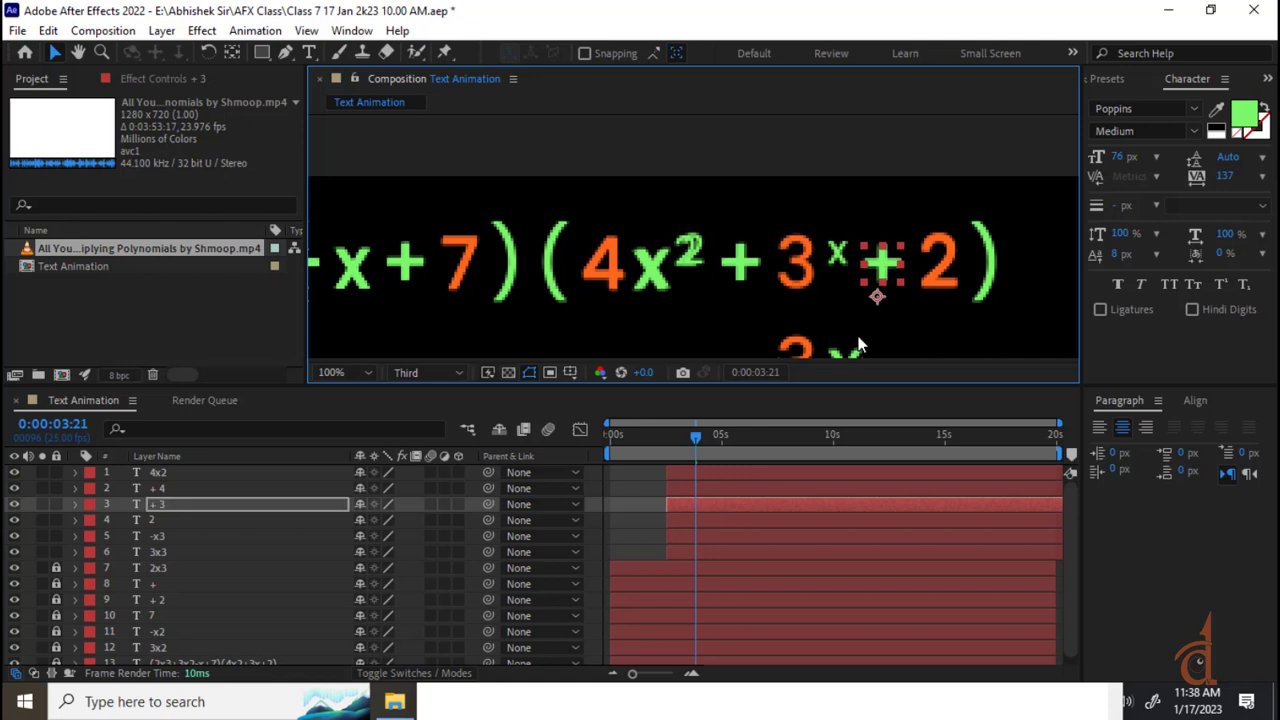
- Unlock the full-equation layer and turn off superscript for the x after the 3 in the second bracket
left_click_drag(858, 345, 737, 286)
left_click(760, 338)
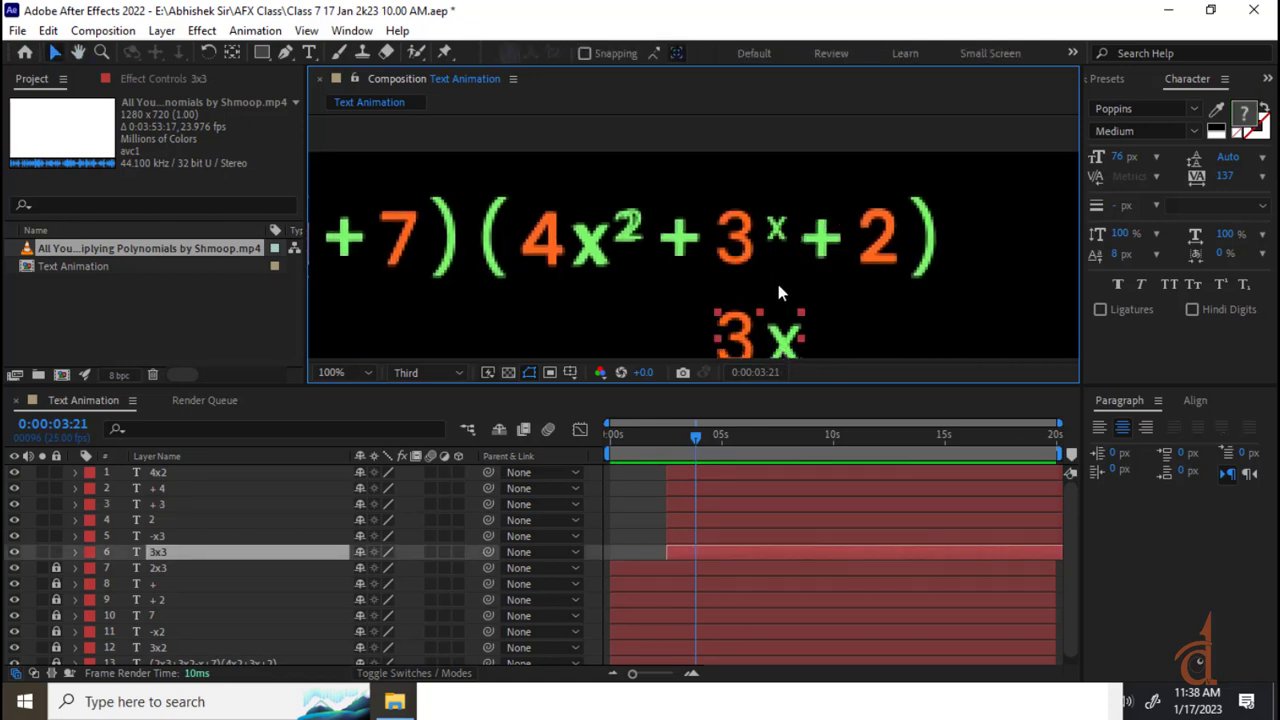
scroll(261, 564, "down", 1)
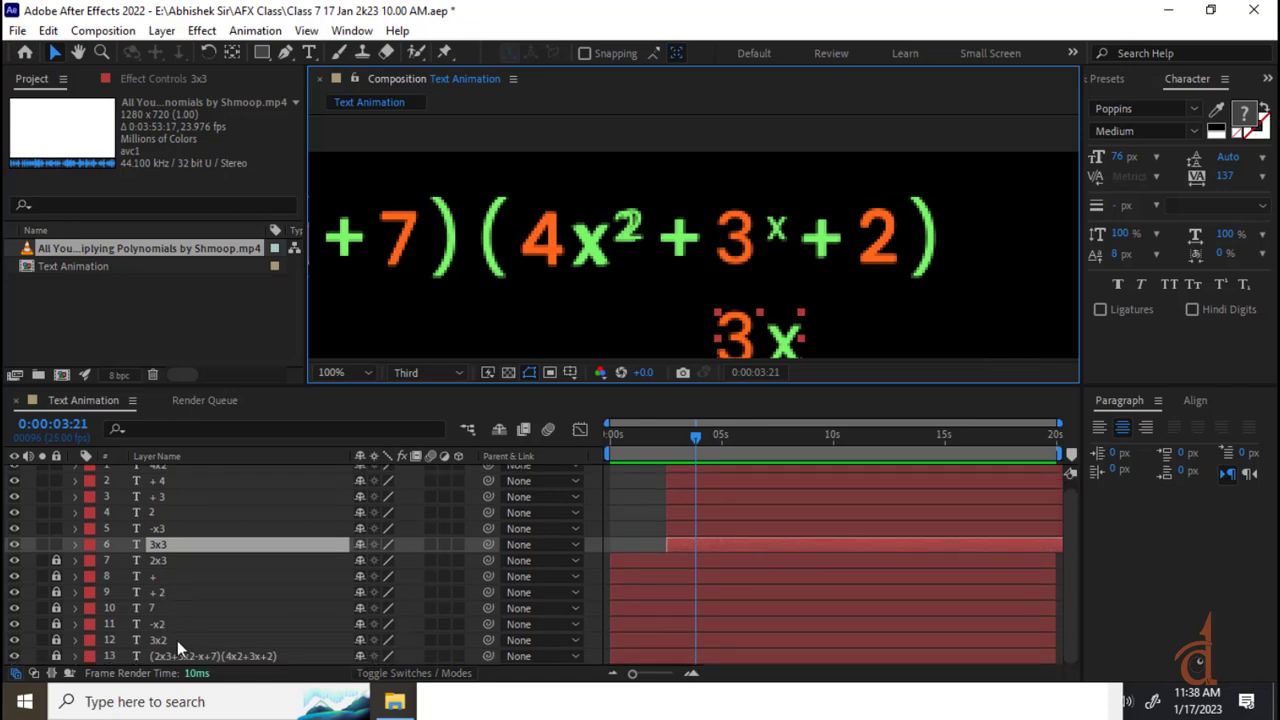
left_click(56, 657)
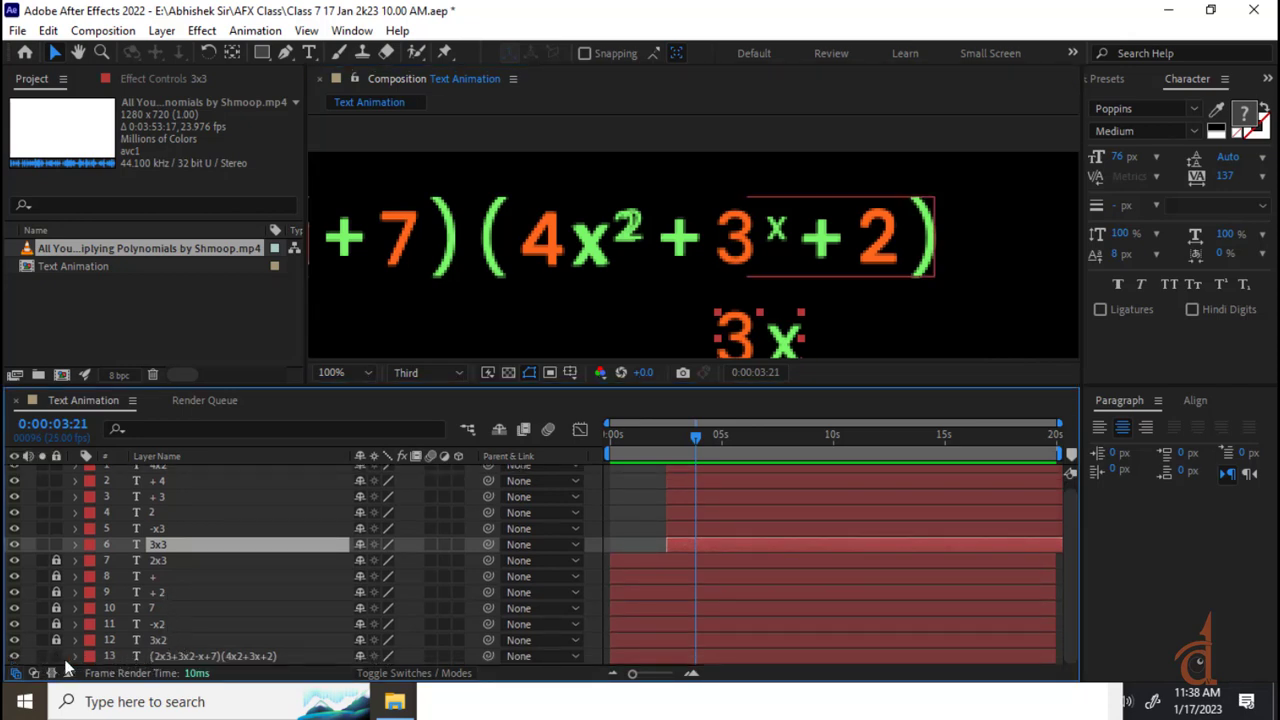
left_click(148, 658)
key("ctrl+t")
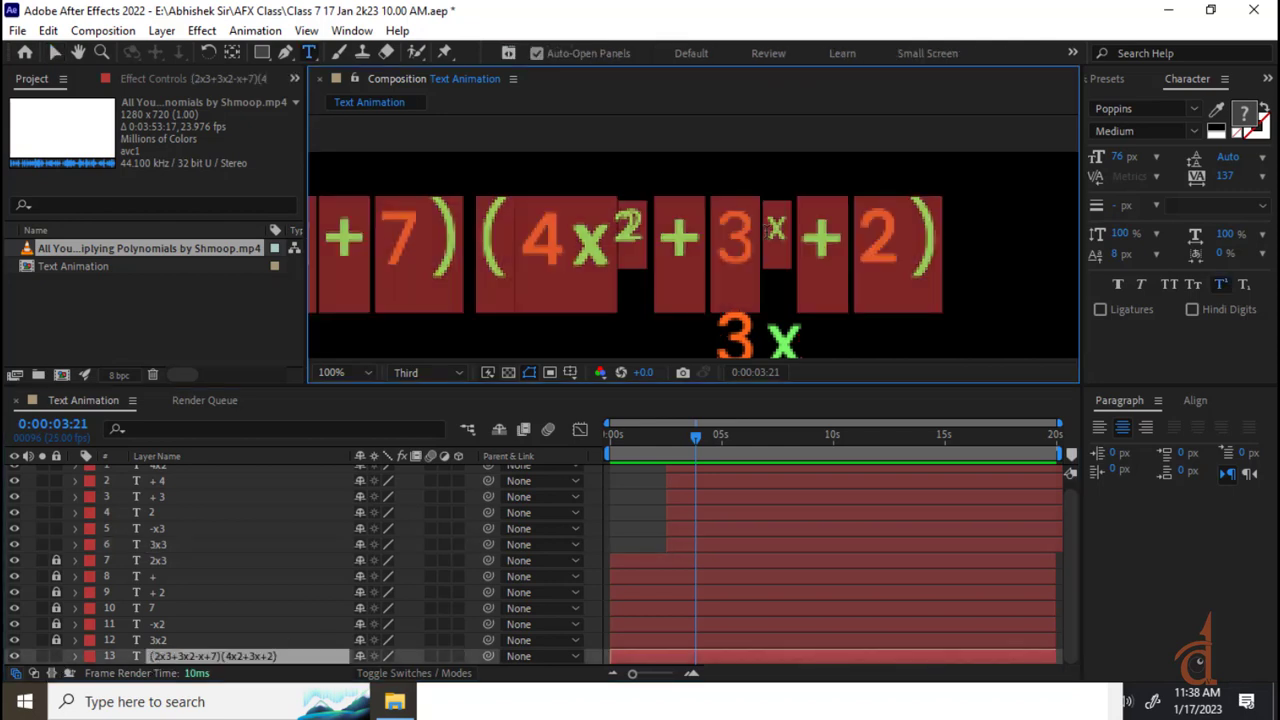
left_click(768, 231)
left_click_drag(764, 231, 792, 231)
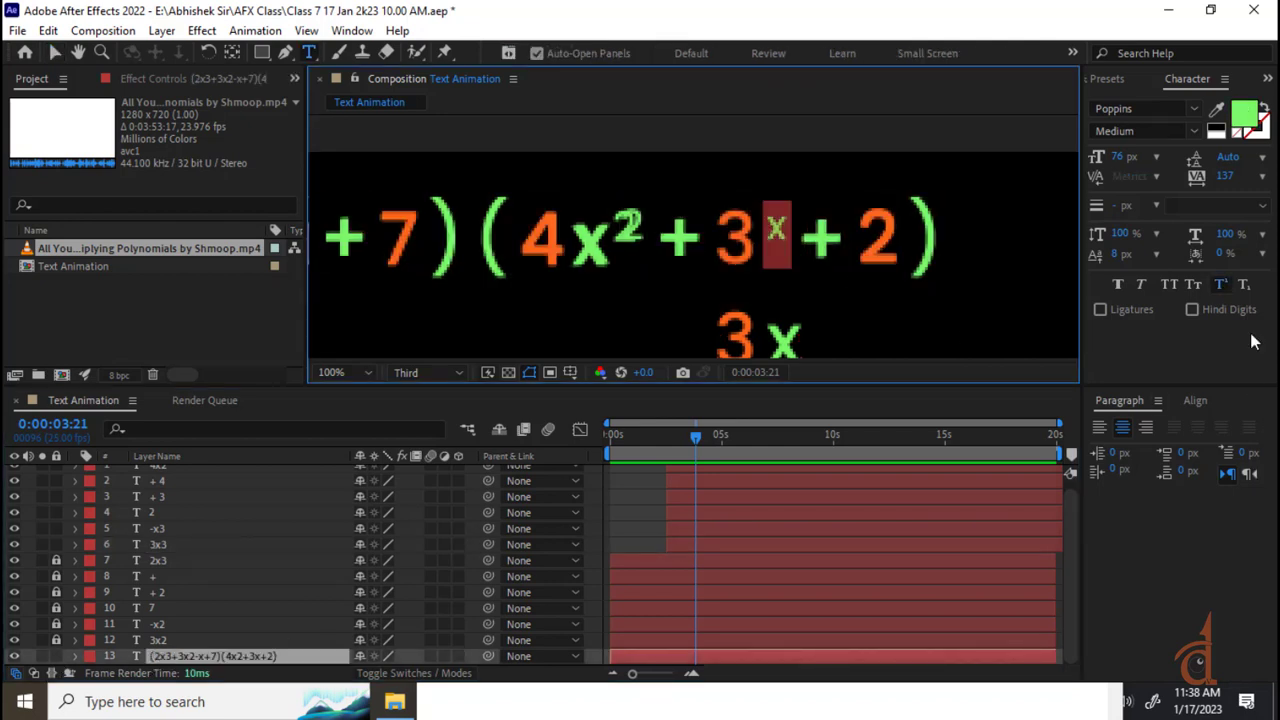
left_click(1220, 286)
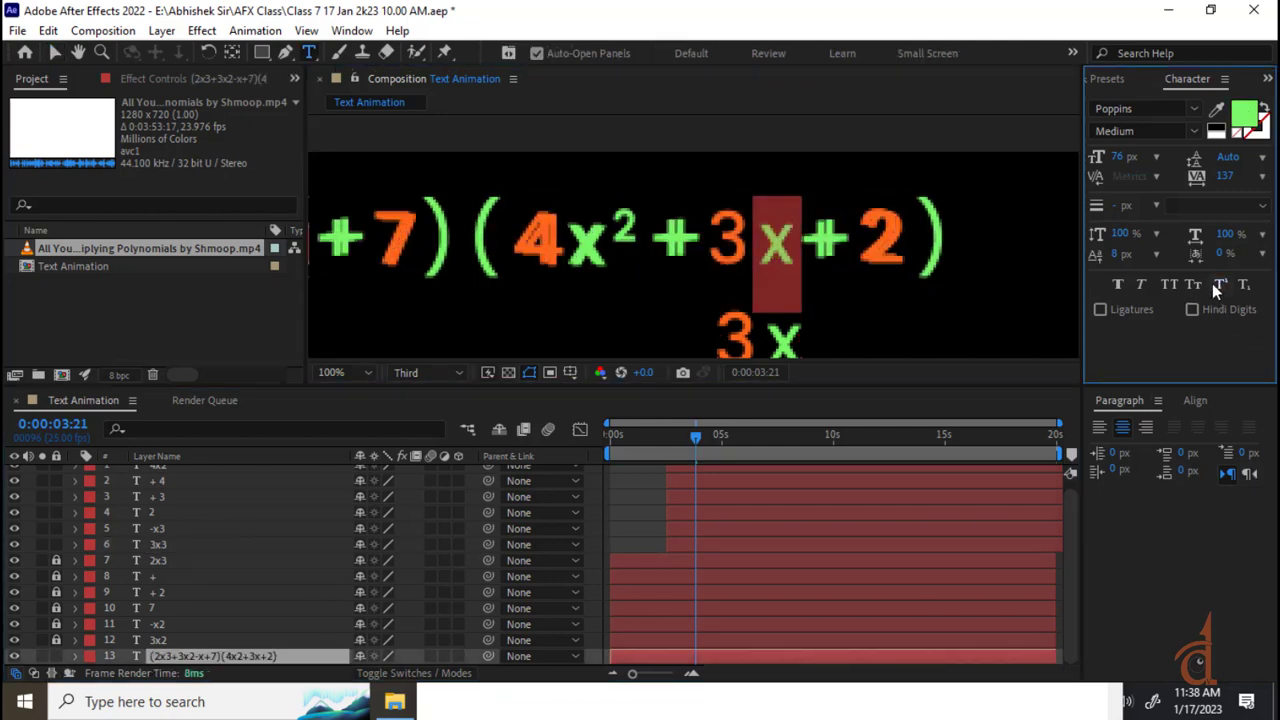
left_click(57, 52)
- Position the separate 3x text over the 3x term in the equation's second bracket
left_click_drag(775, 335, 748, 270)
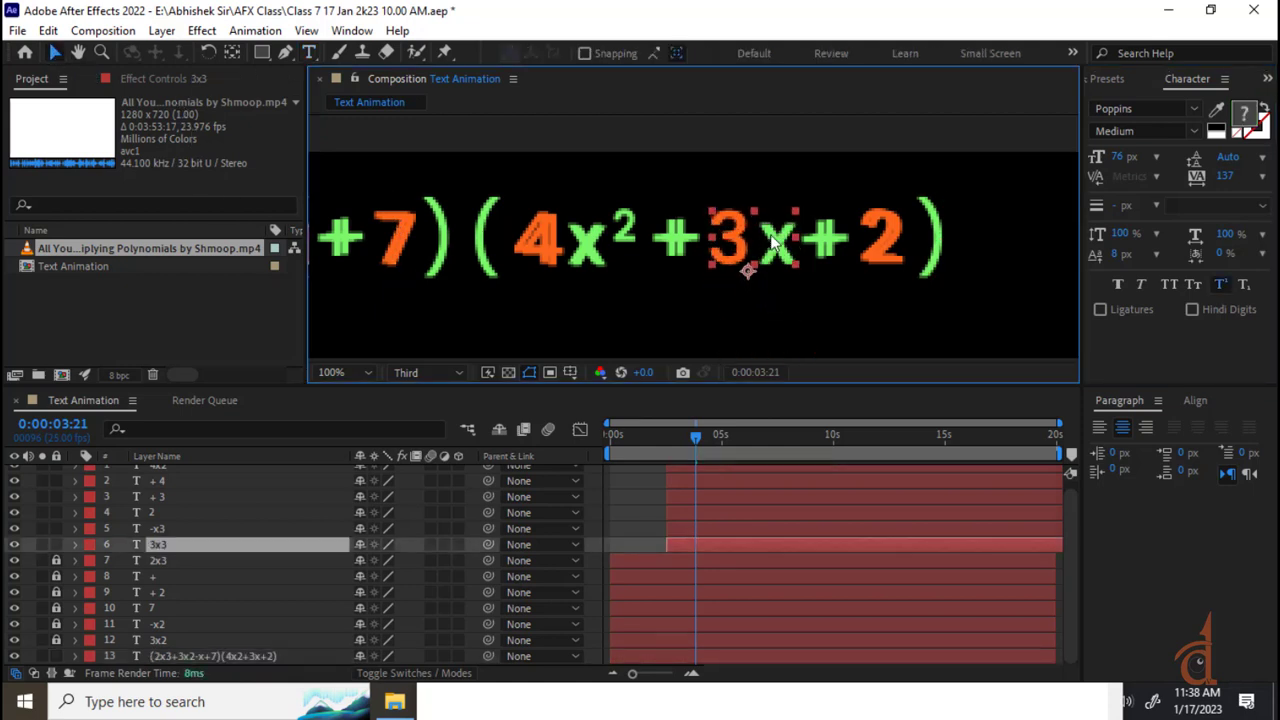
scroll(611, 276, "down", 2)
key("h")
left_click_drag(594, 289, 746, 294)
key("v")
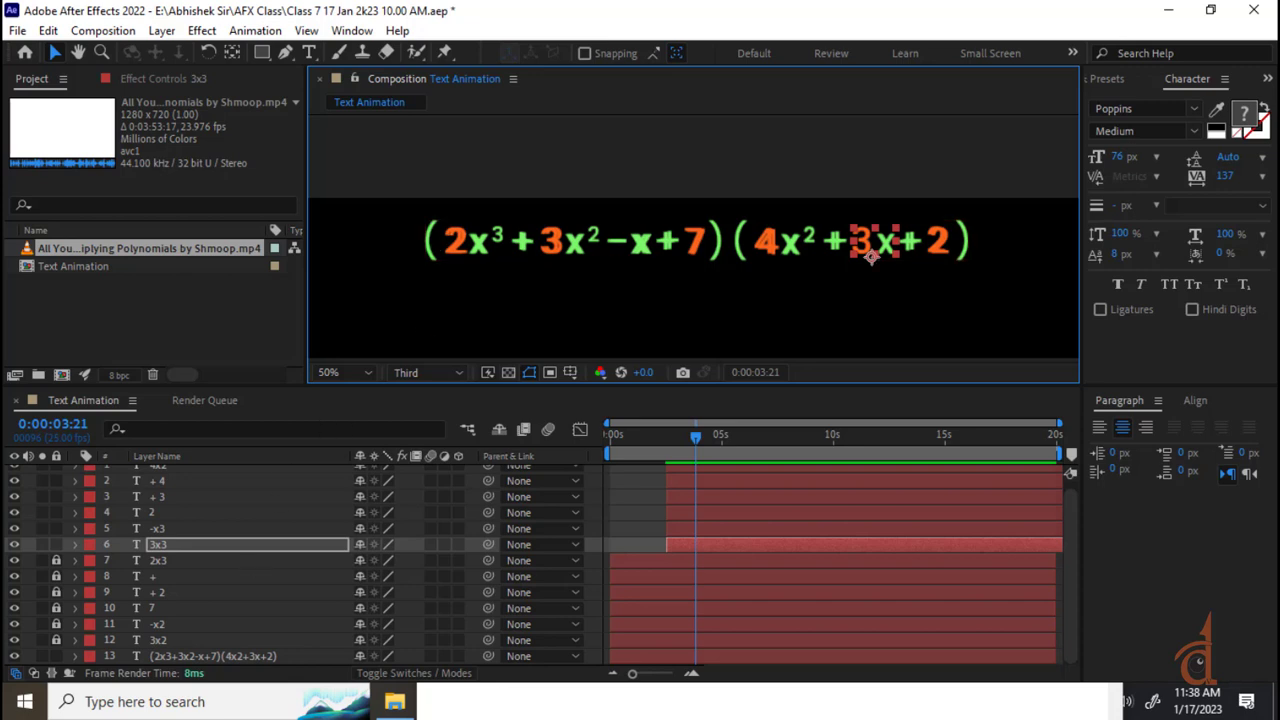
- Nudge the full-equation layer slightly to the right so its first-bracket terms line up with the separate text layers
left_click(455, 250)
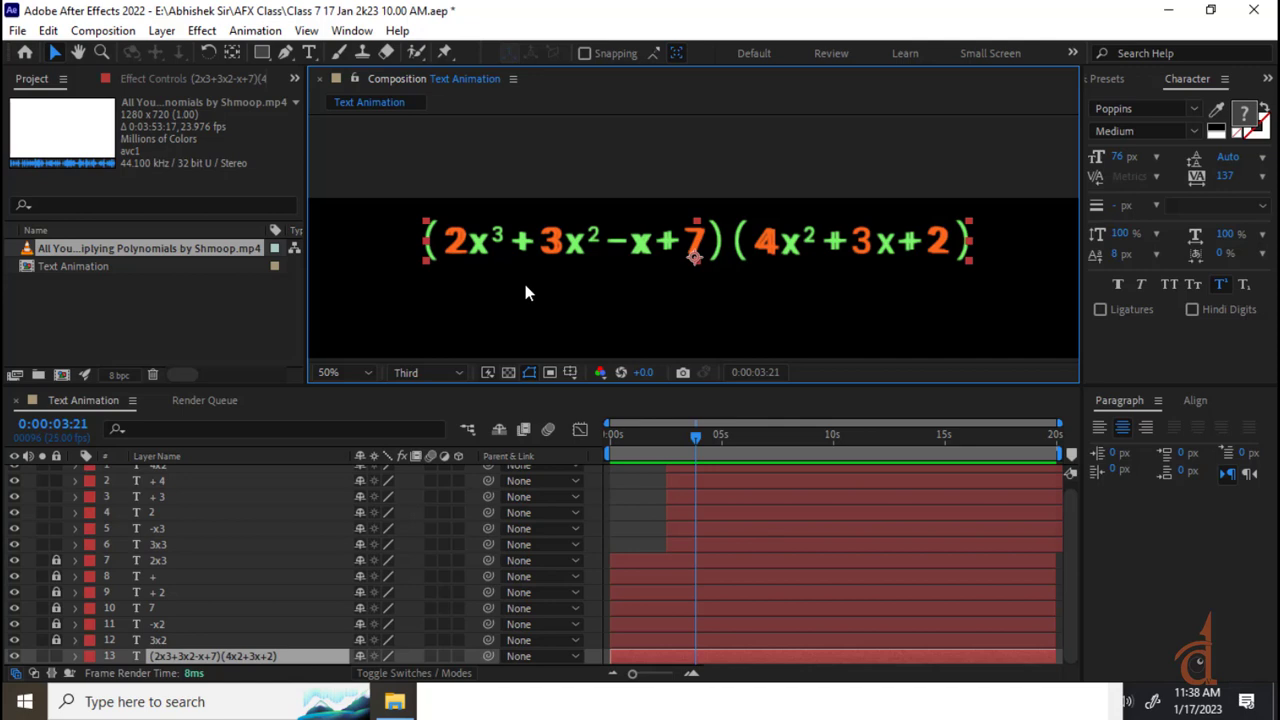
scroll(460, 272, "up", 2)
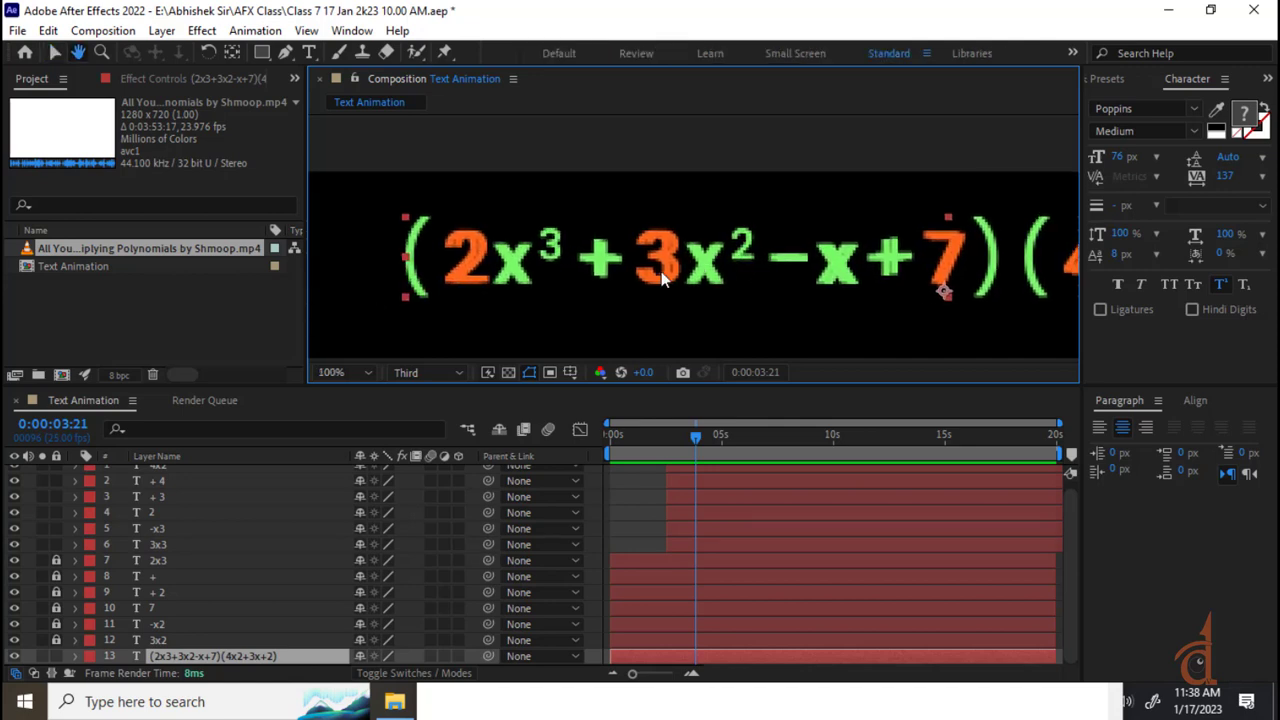
key("Right")
key("Right")
key("Right")
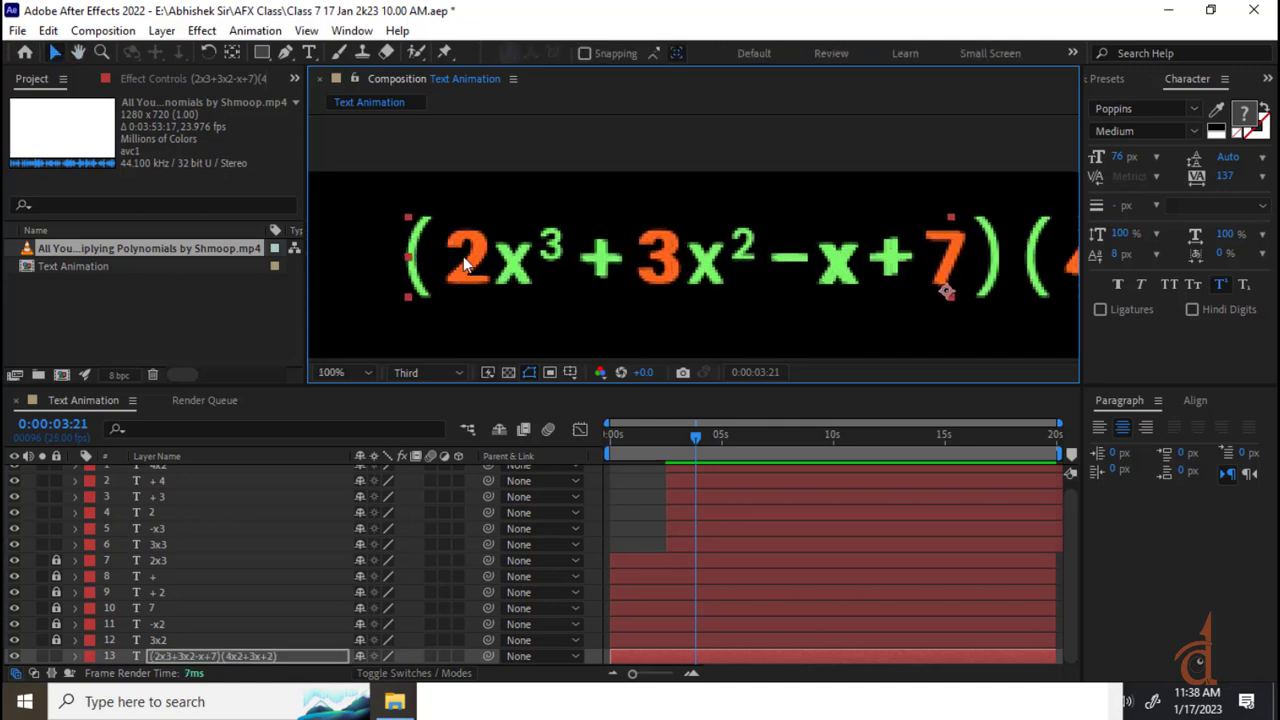
key("Right")
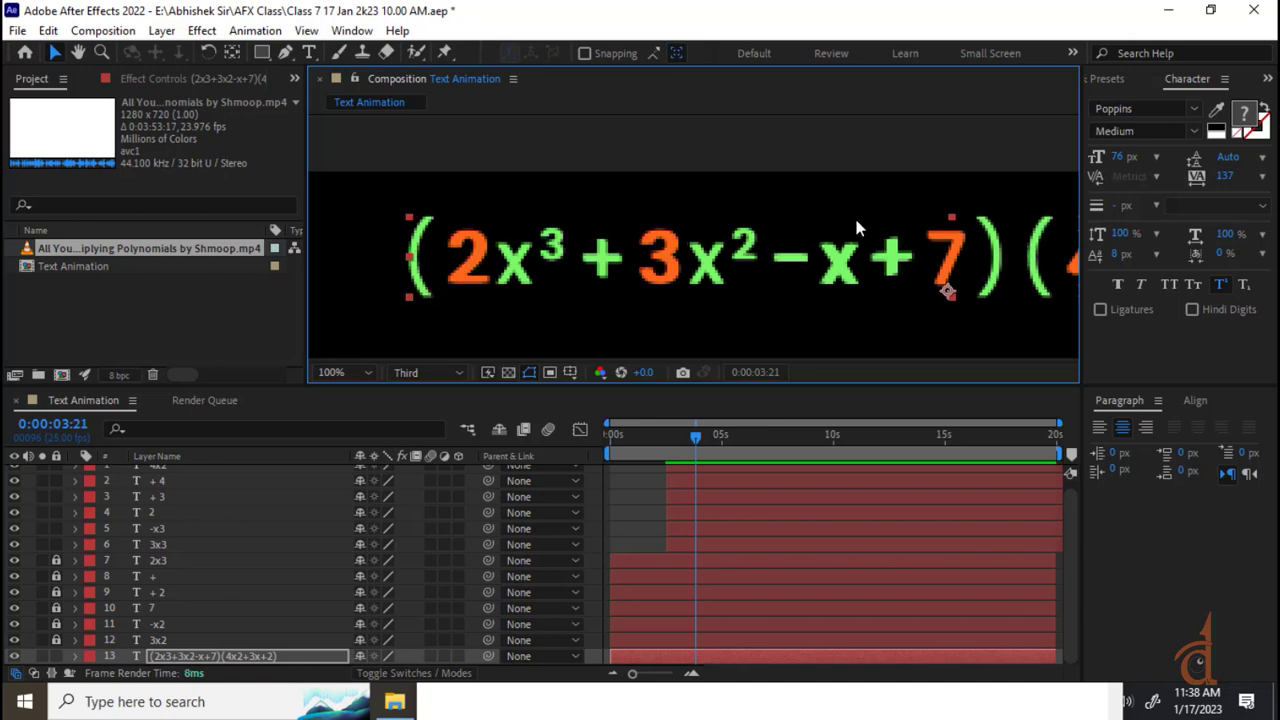
- Realign the separate + and 2 layers over the final +2 term in the equation's second bracket
left_click_drag(854, 228, 400, 176)
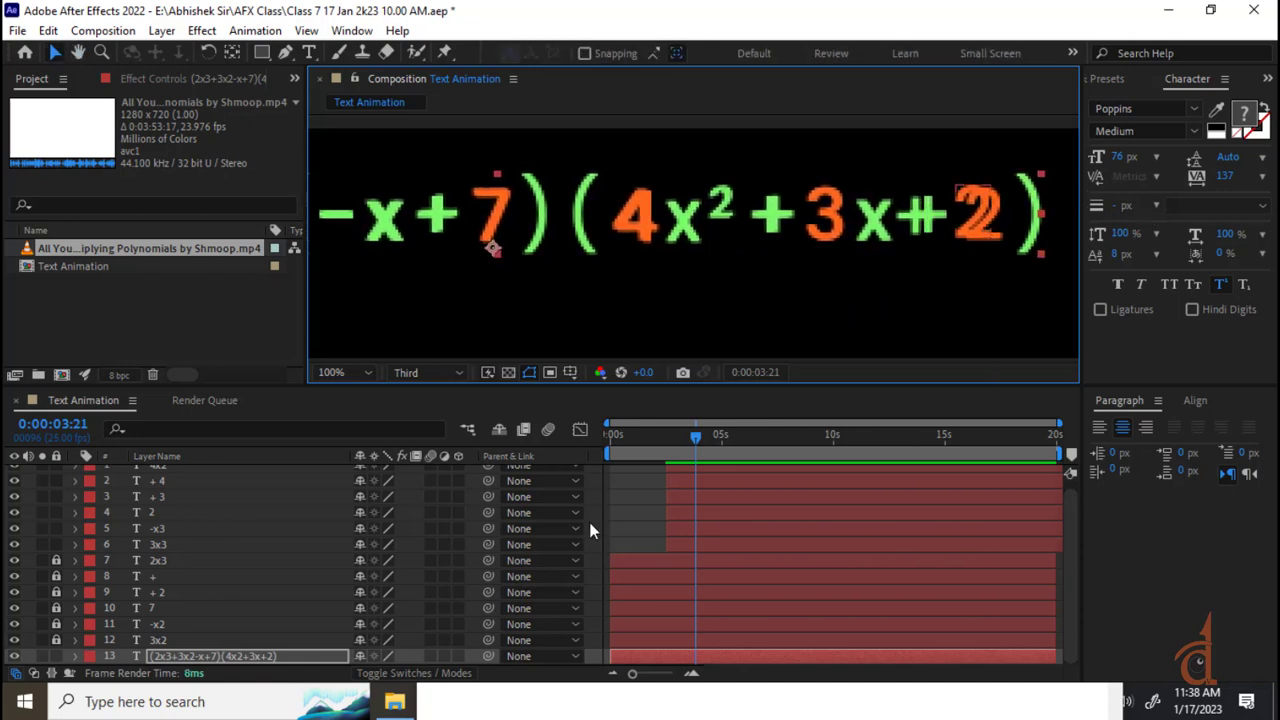
left_click(689, 485)
scroll(741, 492, "up", 1)
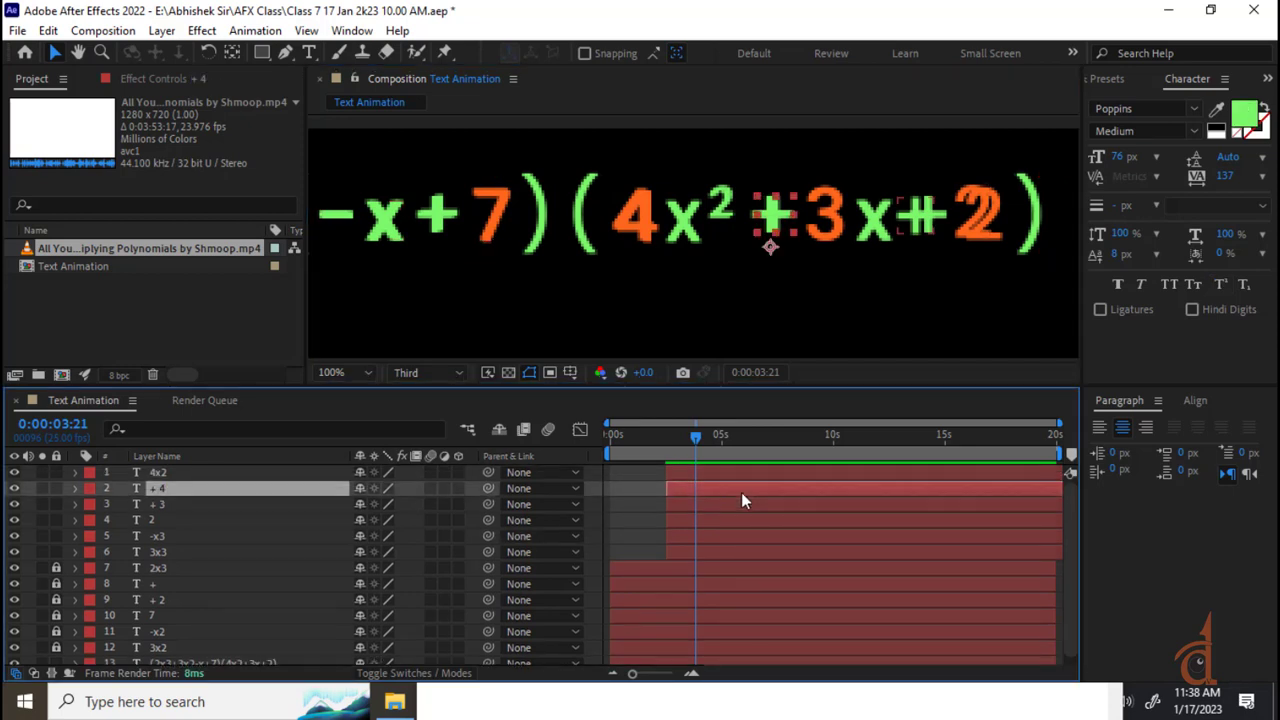
left_click(838, 230)
left_click(926, 224)
left_click_drag(930, 226, 972, 200)
left_click(965, 207)
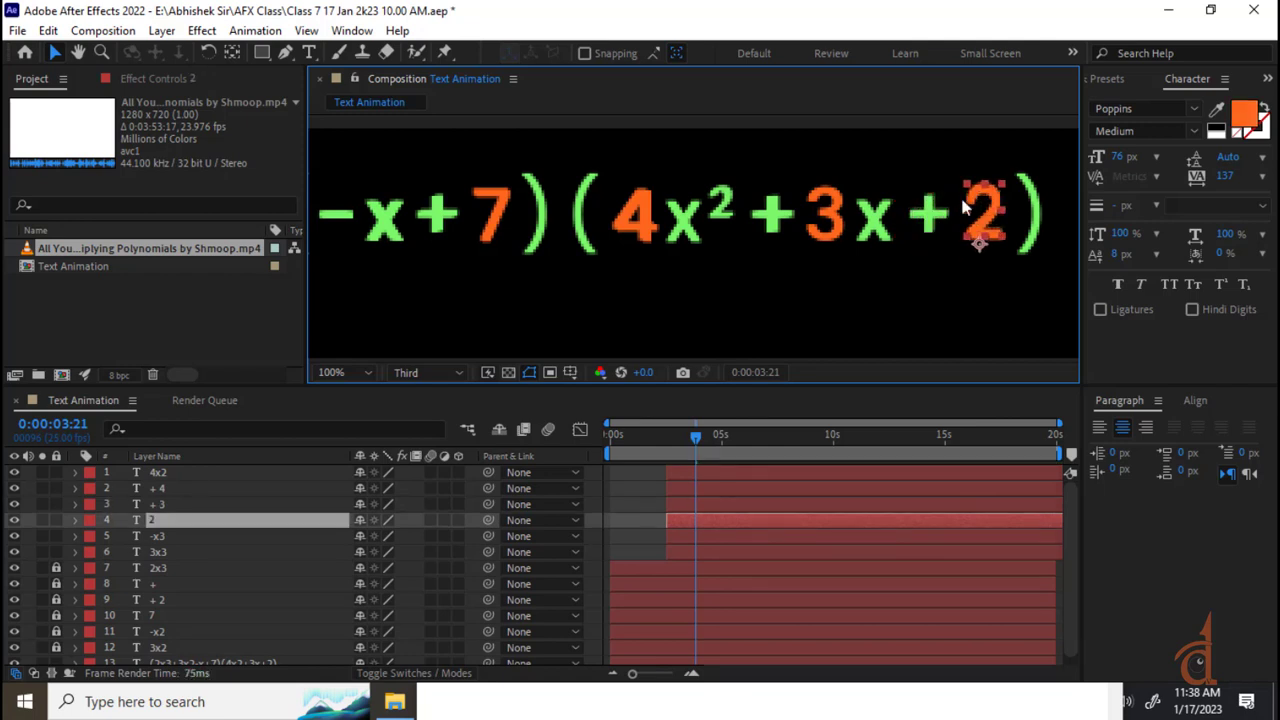
- Nudge the separate 4x² layer over the 4x² term in the second bracket and deselect it
left_click(662, 238)
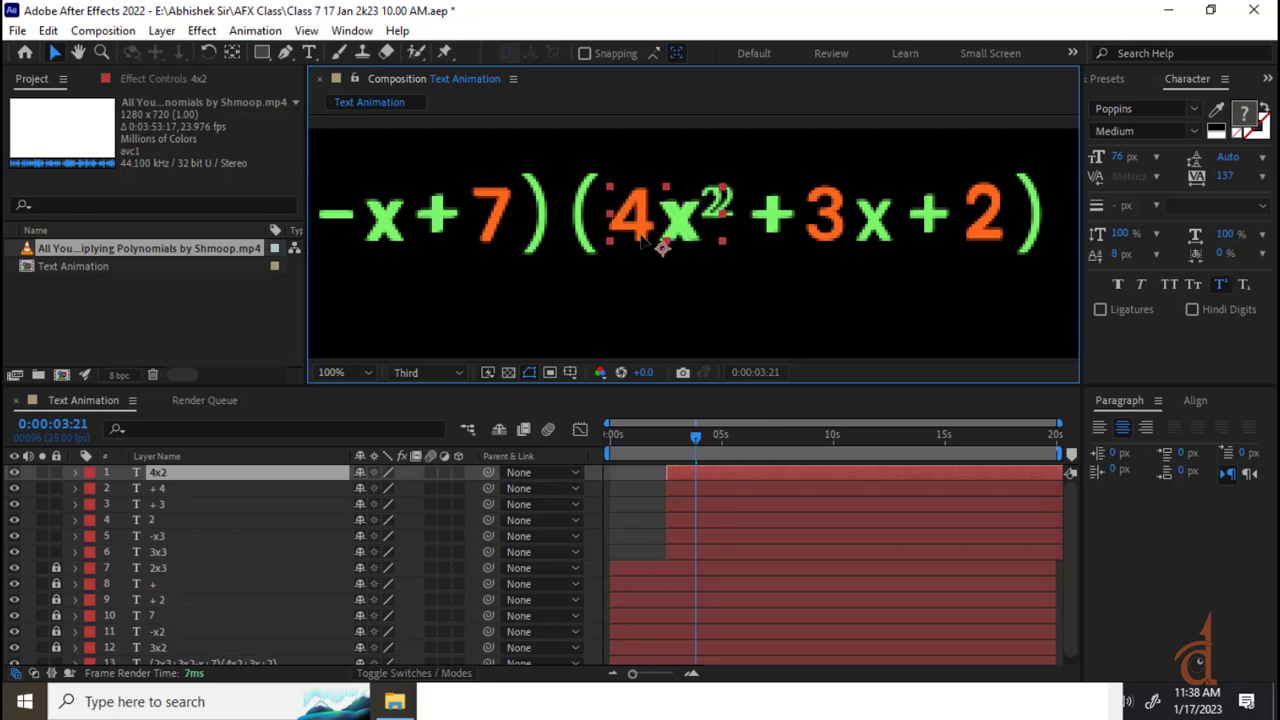
key("Return")
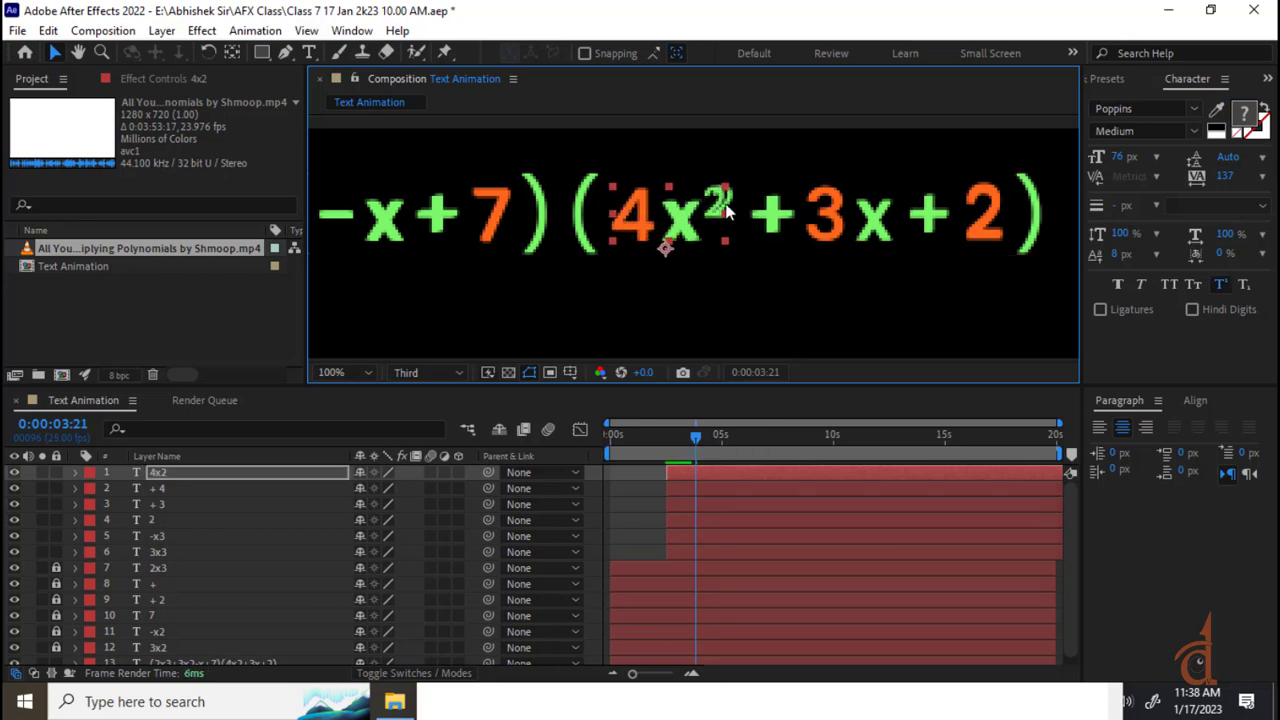
scroll(670, 285, "down", 2)
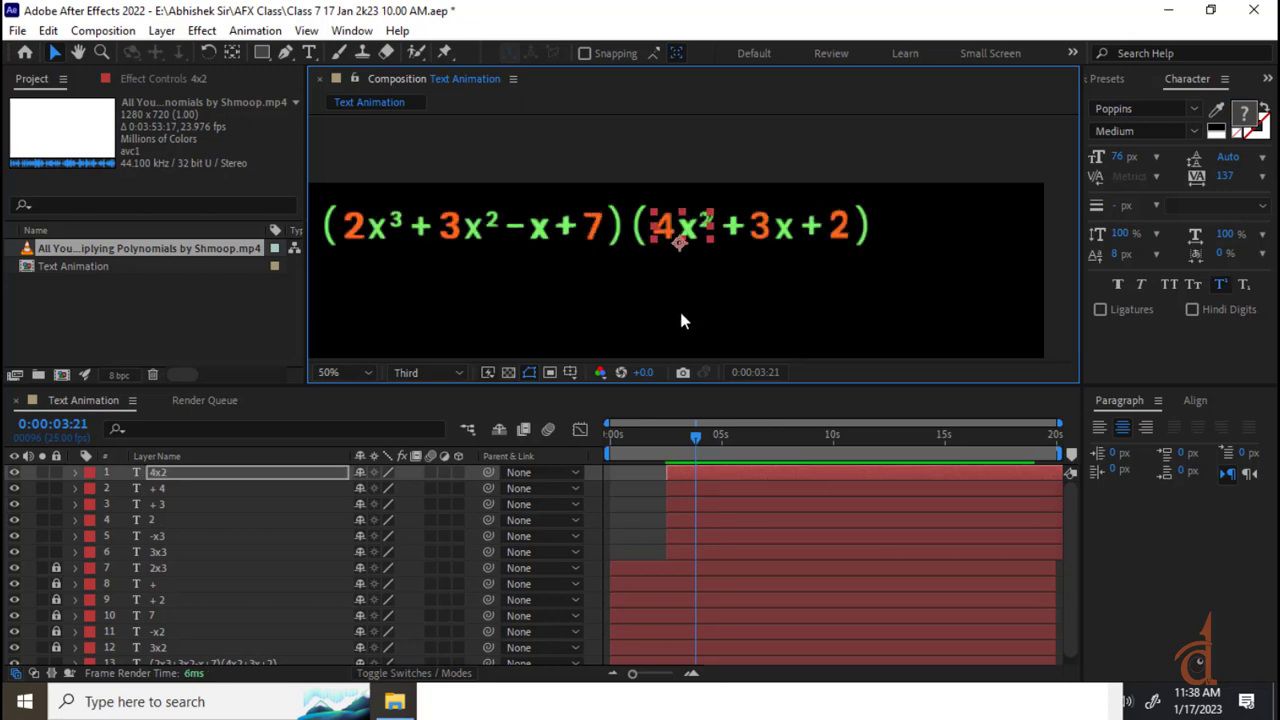
left_click(724, 268)
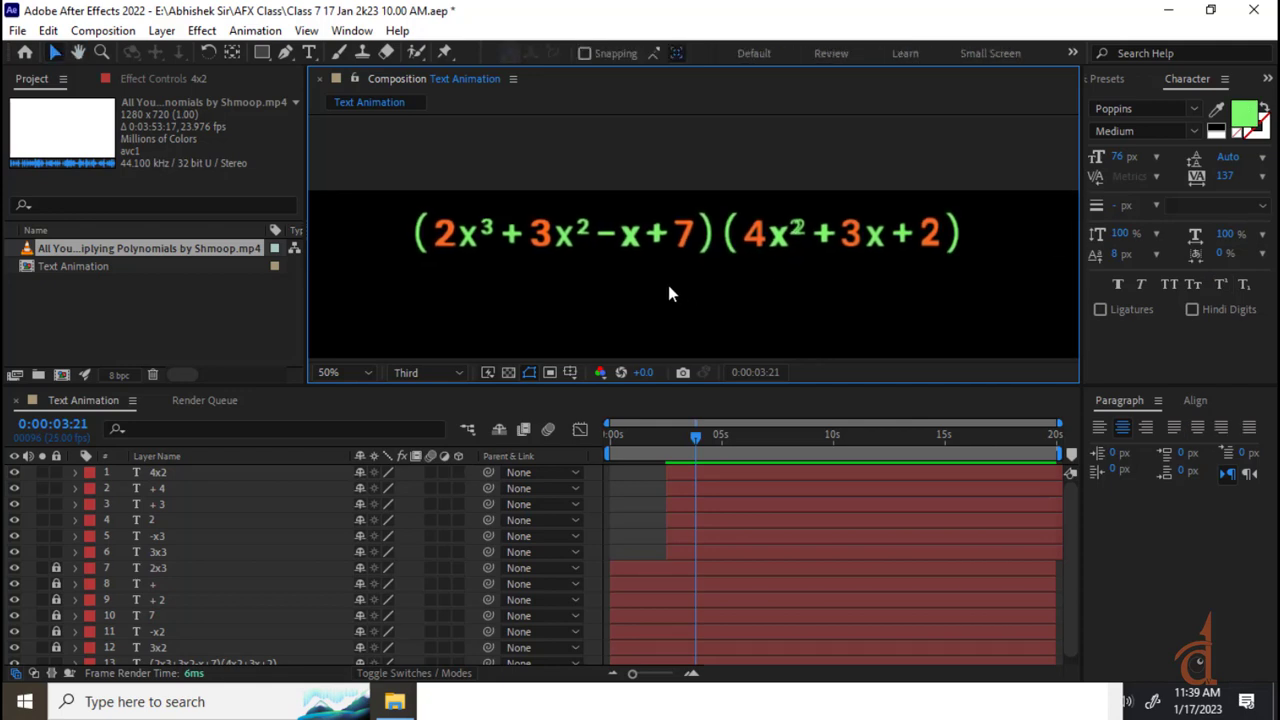
left_click_drag(670, 293, 614, 240)
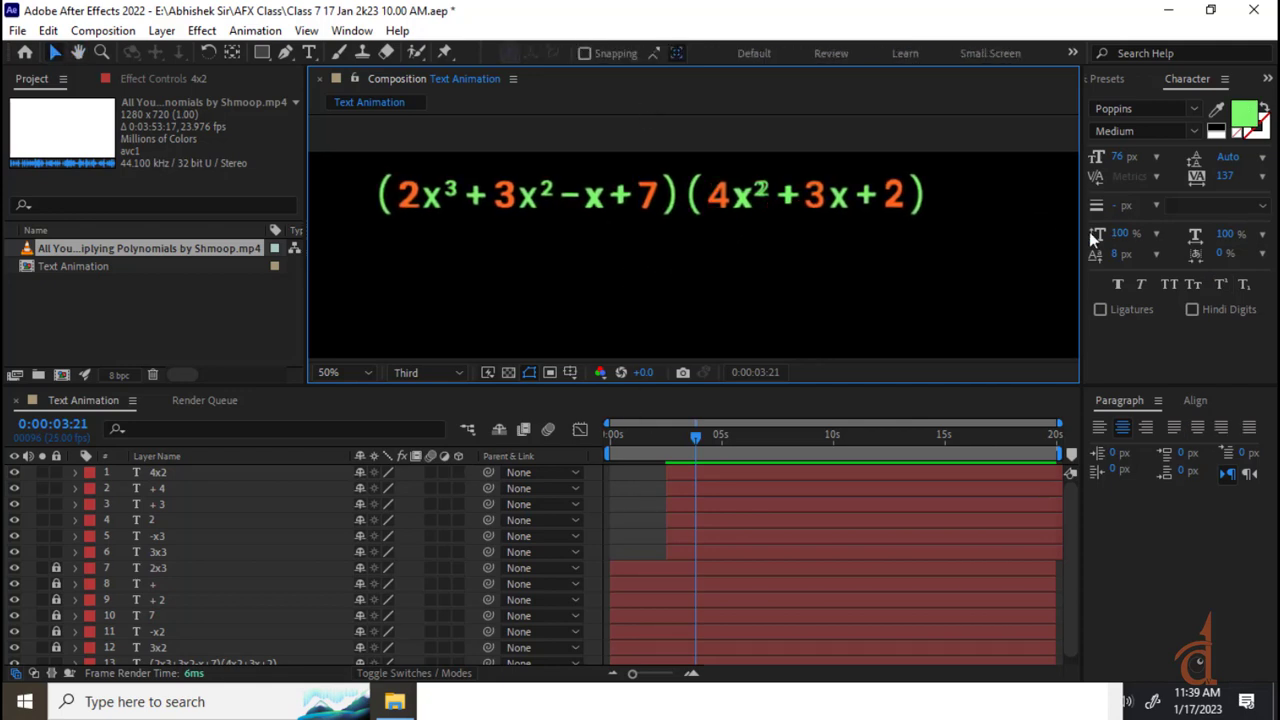
- Unlock the six separate first-bracket term layers and select the 2x³ layer
left_click(56, 580)
scroll(385, 636, "down", 1)
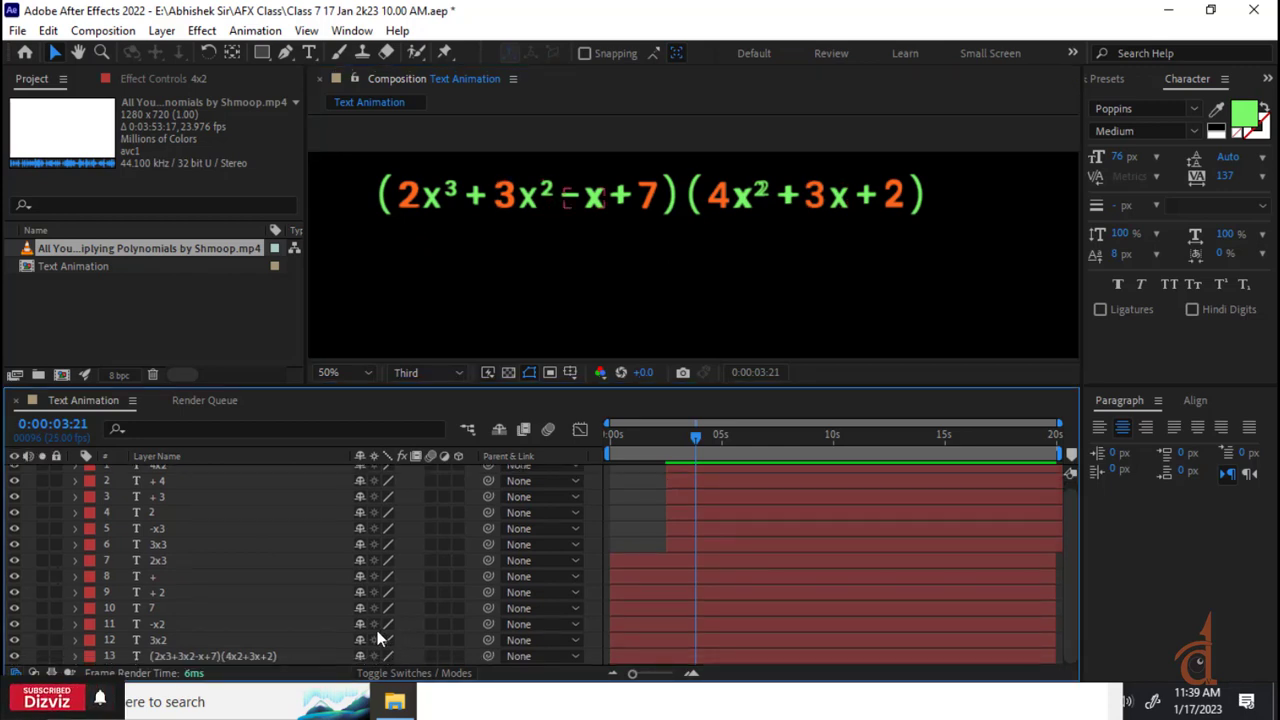
left_click(676, 470)
left_click(427, 205)
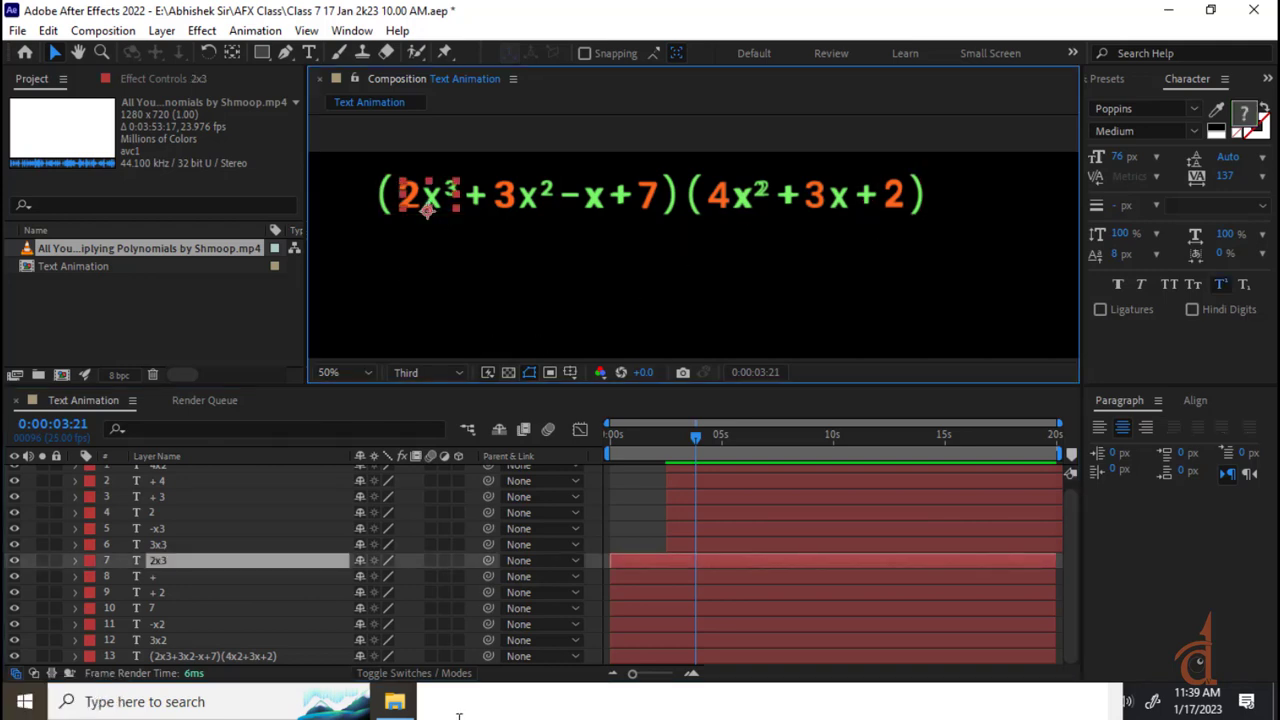
- Switch to VLC, play the reference video to see how the 2x³ products build up, and return to After Effects
left_click(229, 708)
left_click(680, 708)
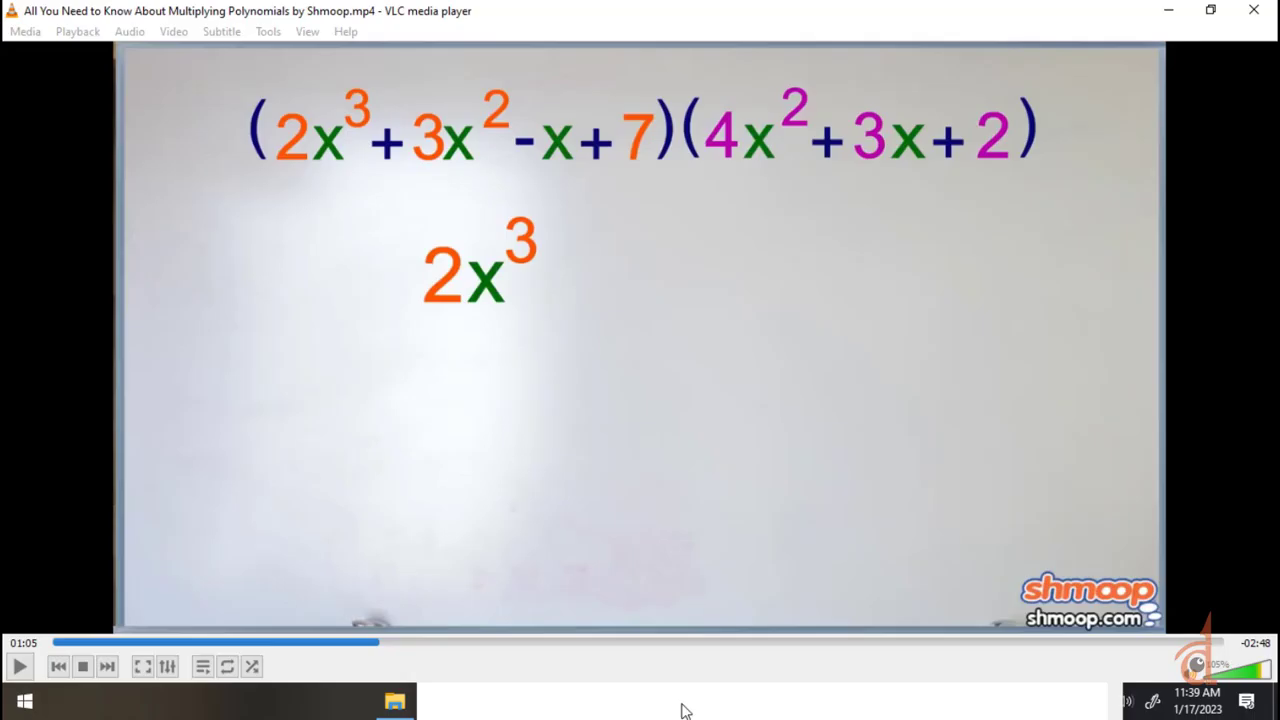
key("space")
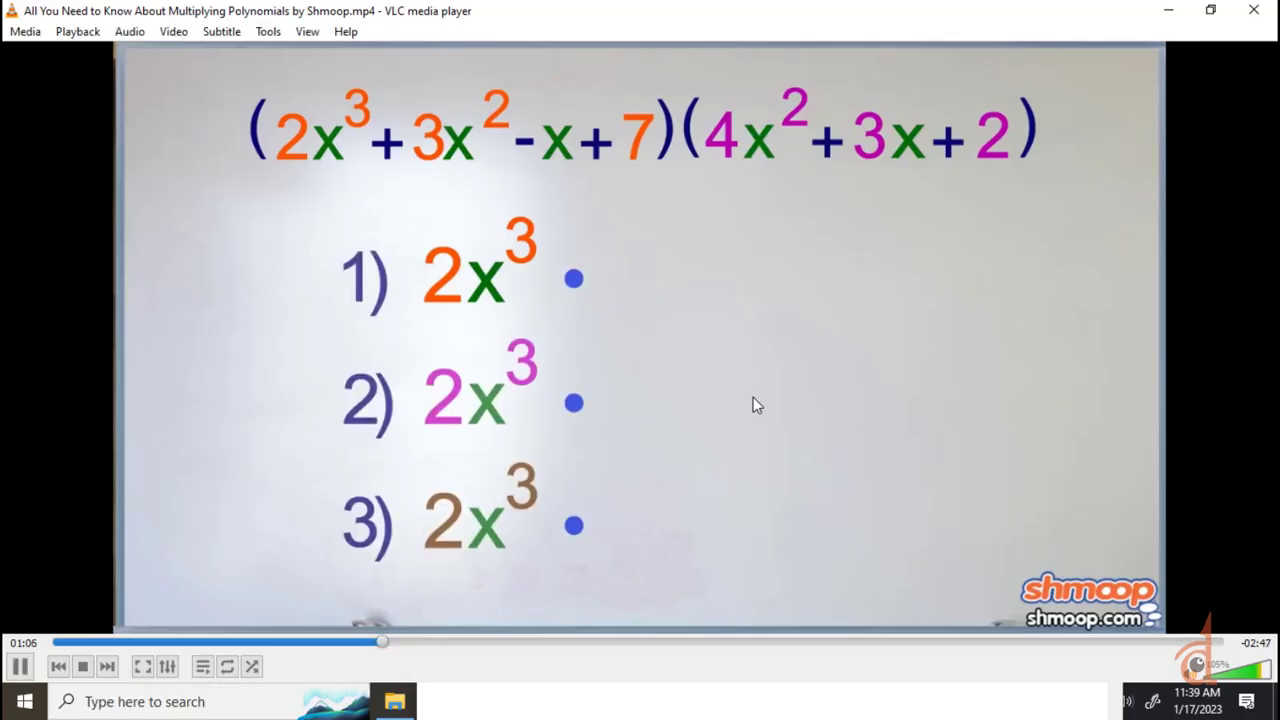
key("space")
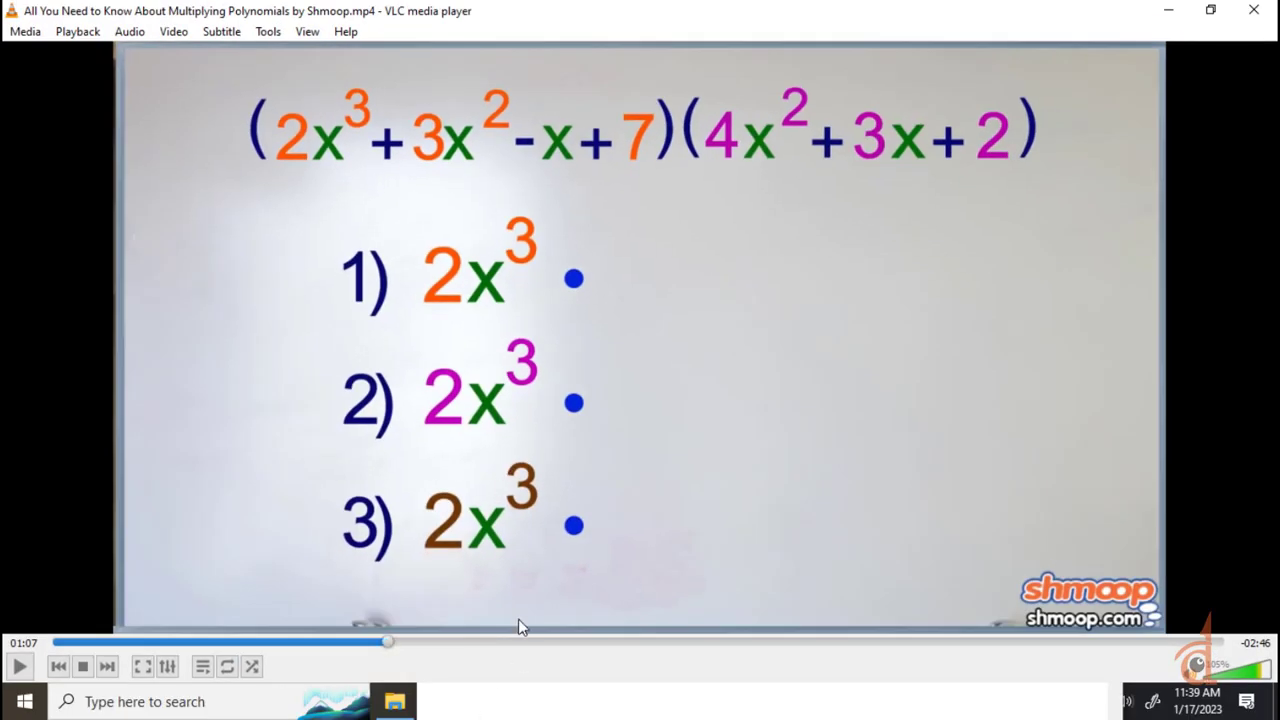
key("space")
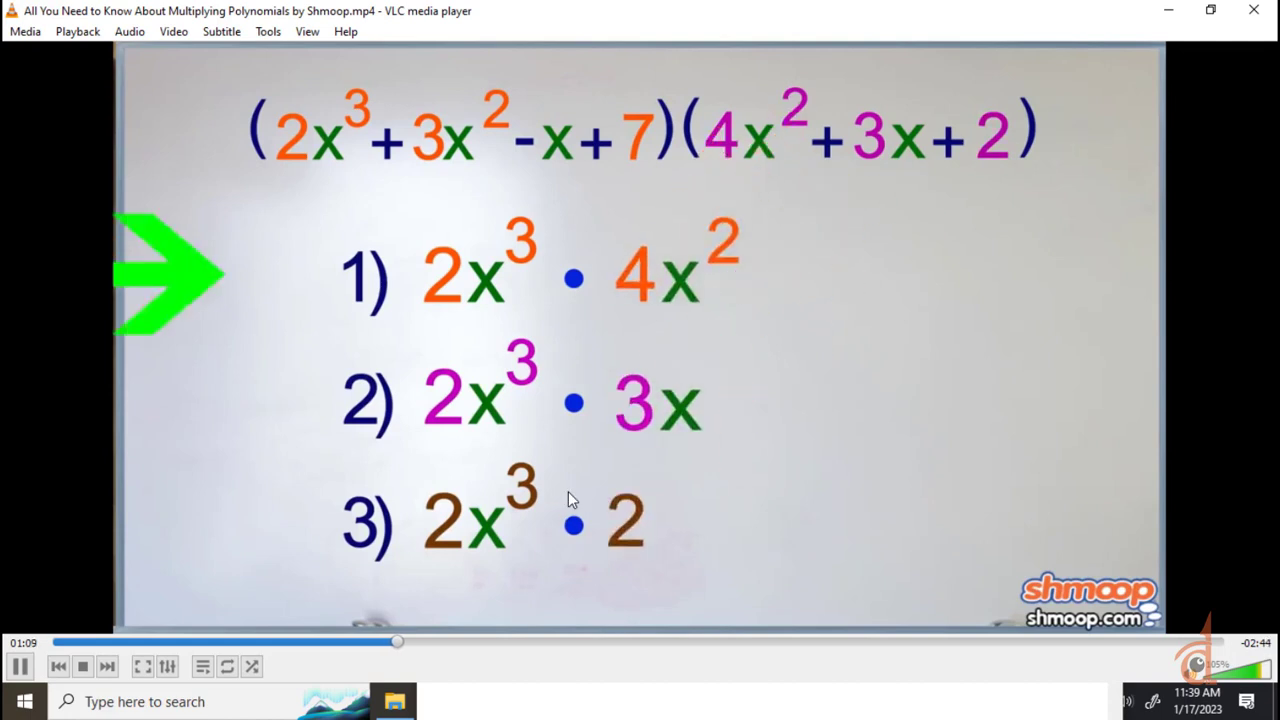
key("space")
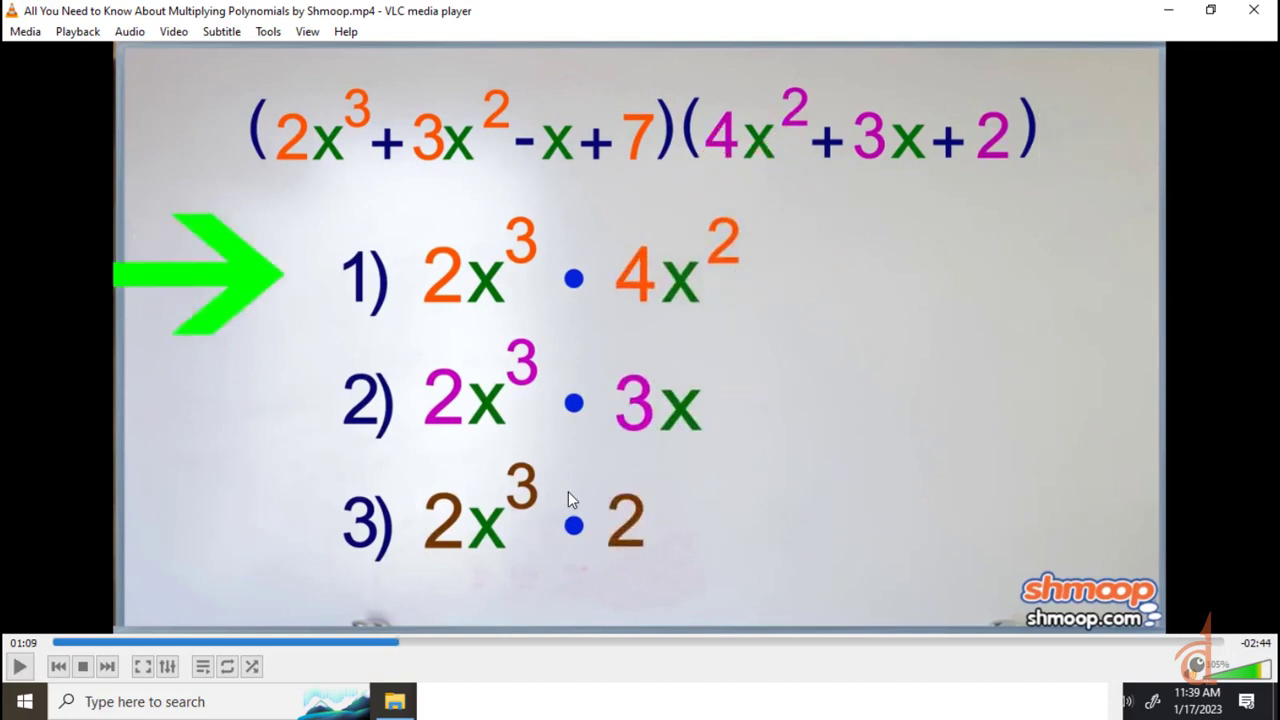
left_click(232, 706)
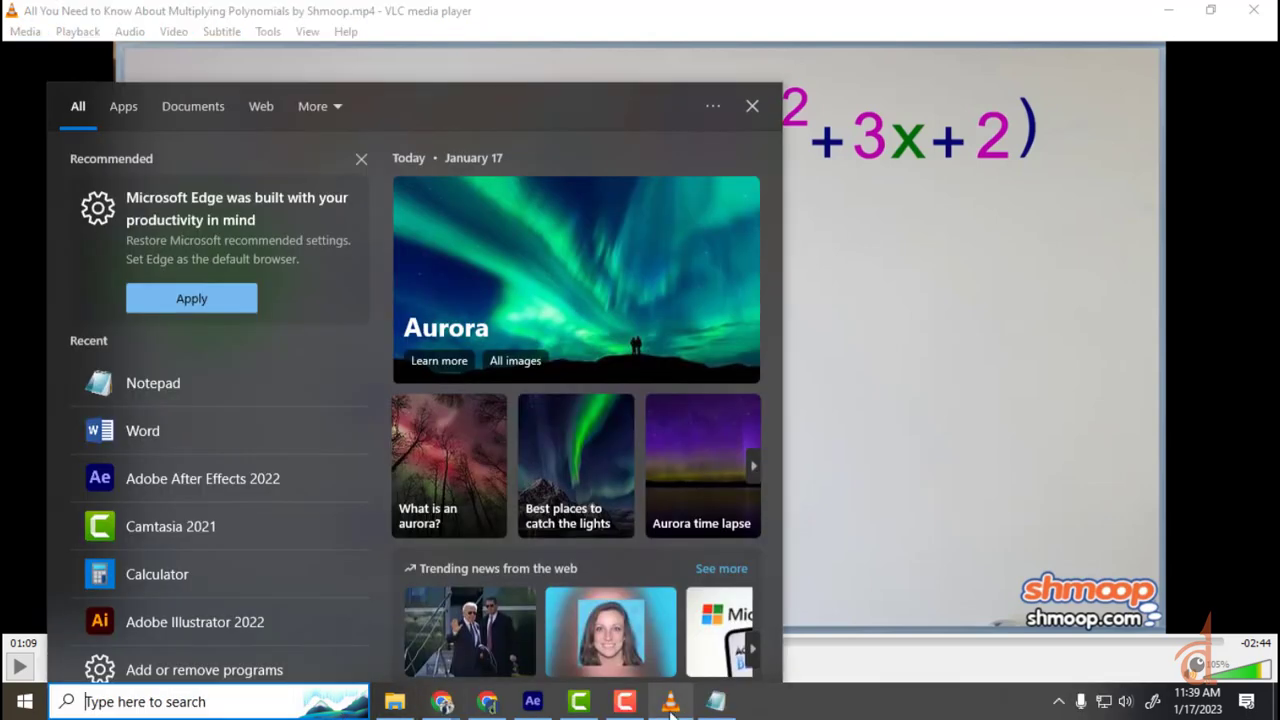
left_click(532, 701)
- Return to the composition's start and shift all twelve separate term layers about 2.5 seconds later, leaving the full equation's layer in place
mouse_move(644, 451)
left_mouse_down()
mouse_move(606, 451)
mouse_move(646, 450)
left_mouse_up()
left_click(433, 196)
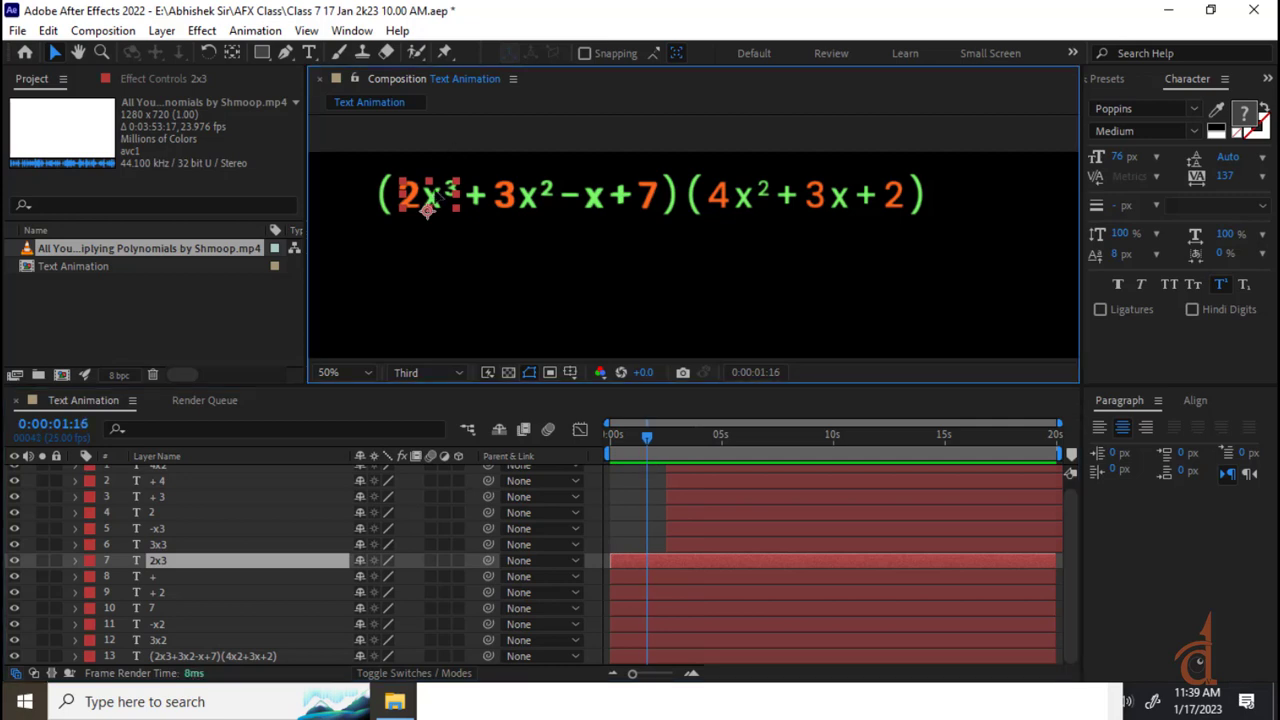
left_click_drag(536, 341, 586, 283)
left_click_drag(648, 437, 594, 440)
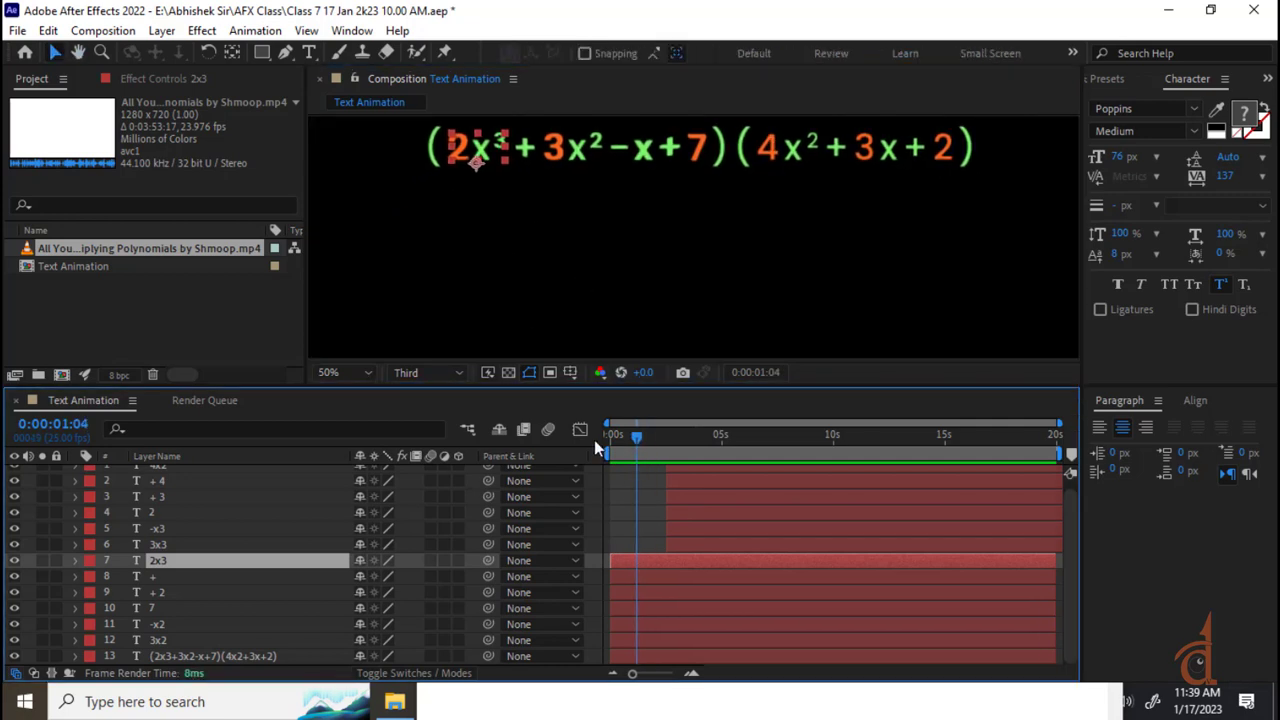
left_click(186, 640)
scroll(200, 528, "up", 1)
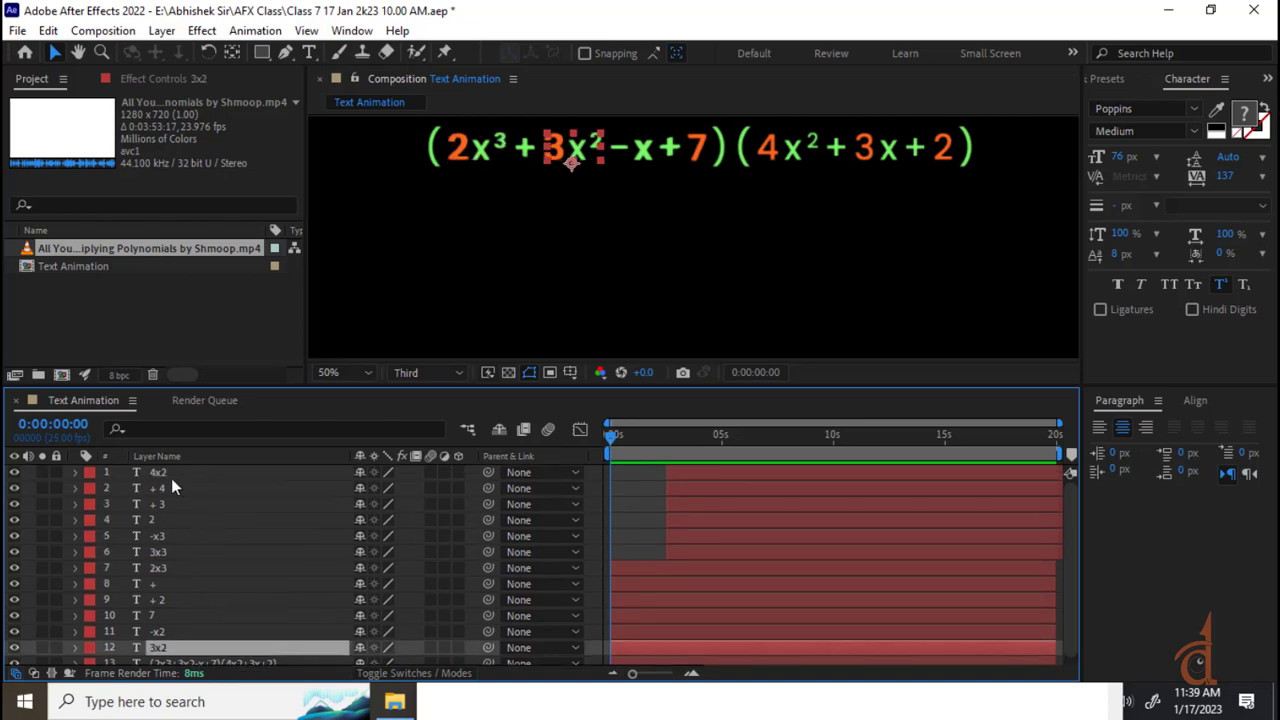
left_click(167, 475, "shift")
left_click_drag(643, 643, 705, 641)
left_click_drag(704, 170, 728, 186)
key("ctrl+z")
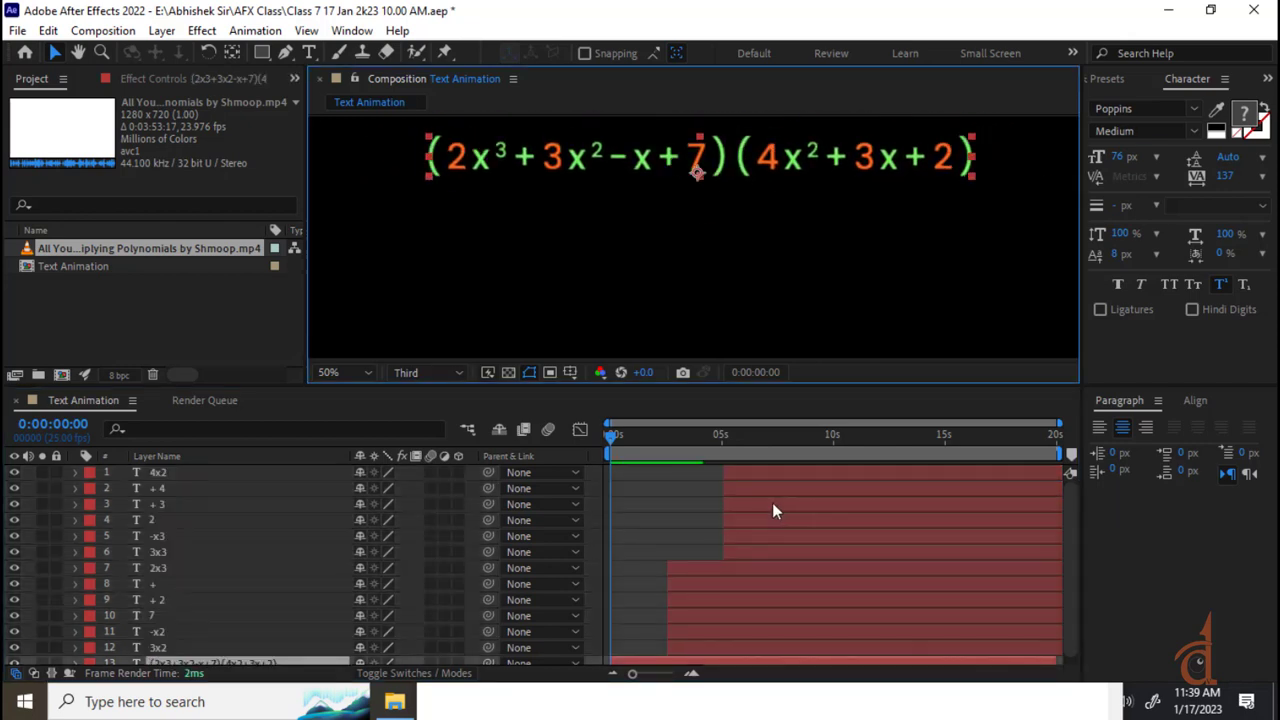
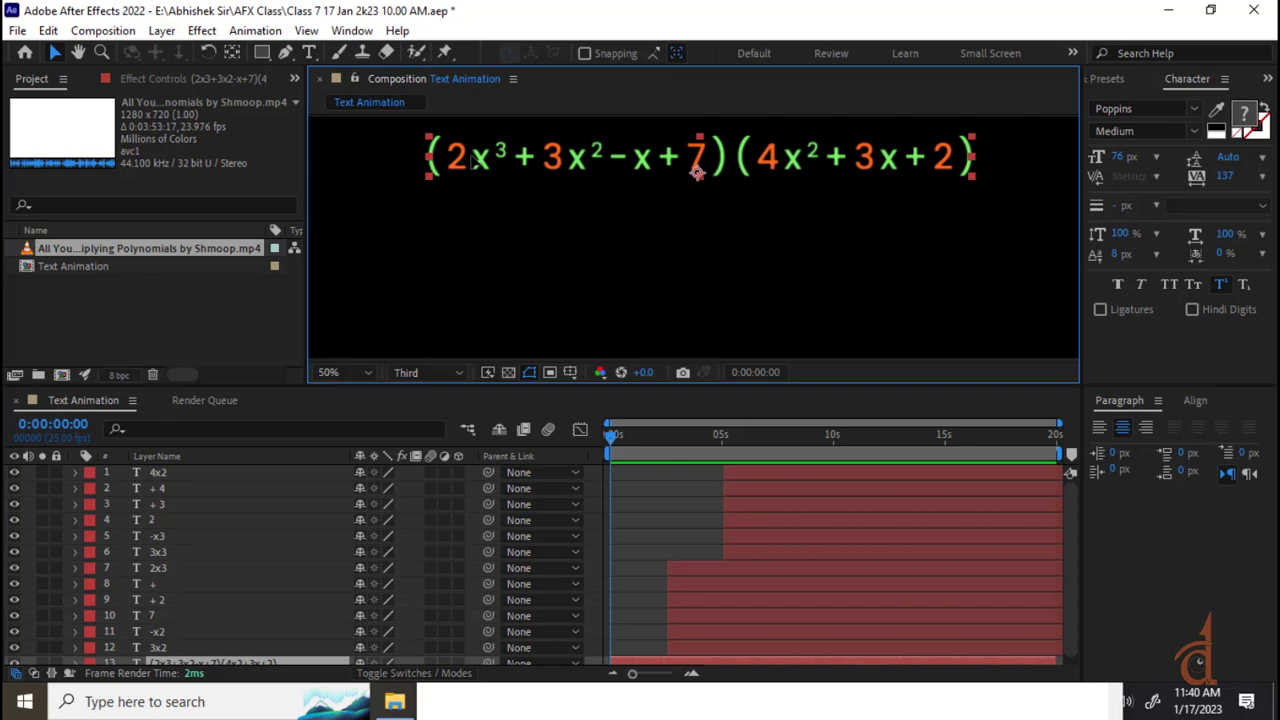
- Switch to VLC, review how the reference video highlights and numbers each bracket's terms, and return to After Effects
key("super")
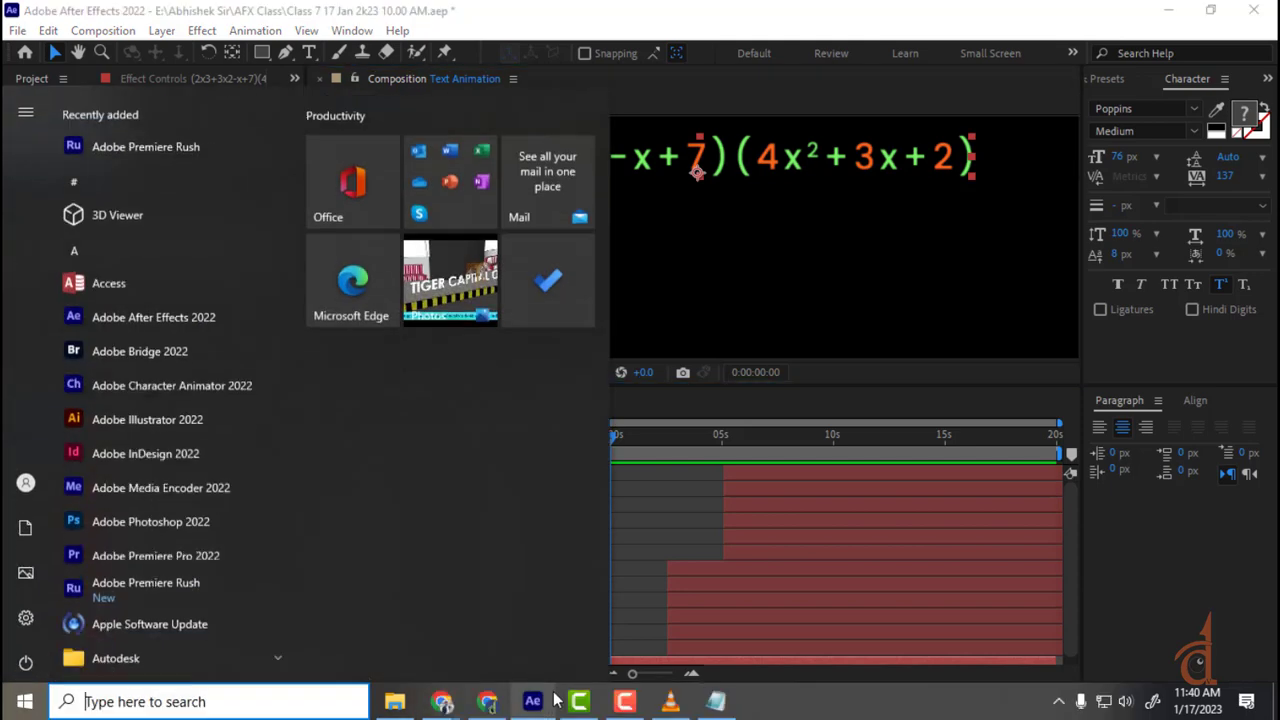
left_click(687, 710)
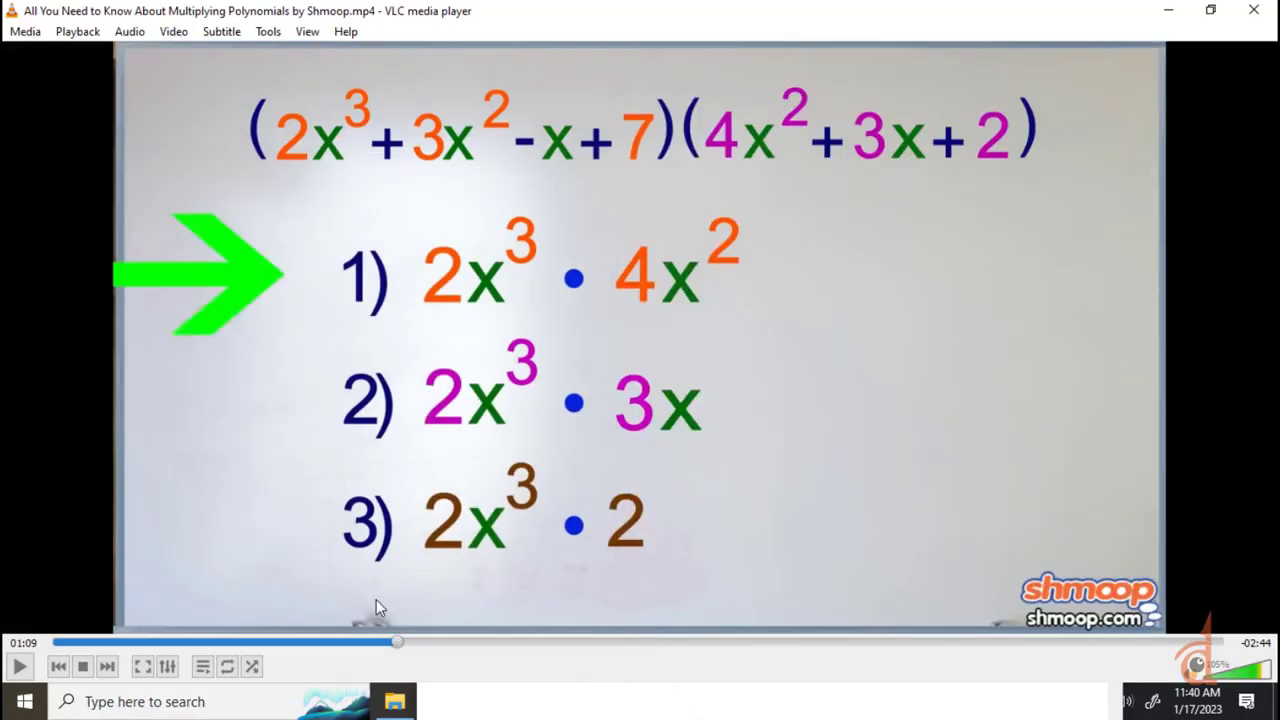
left_click(336, 643)
key("space")
left_click(301, 643)
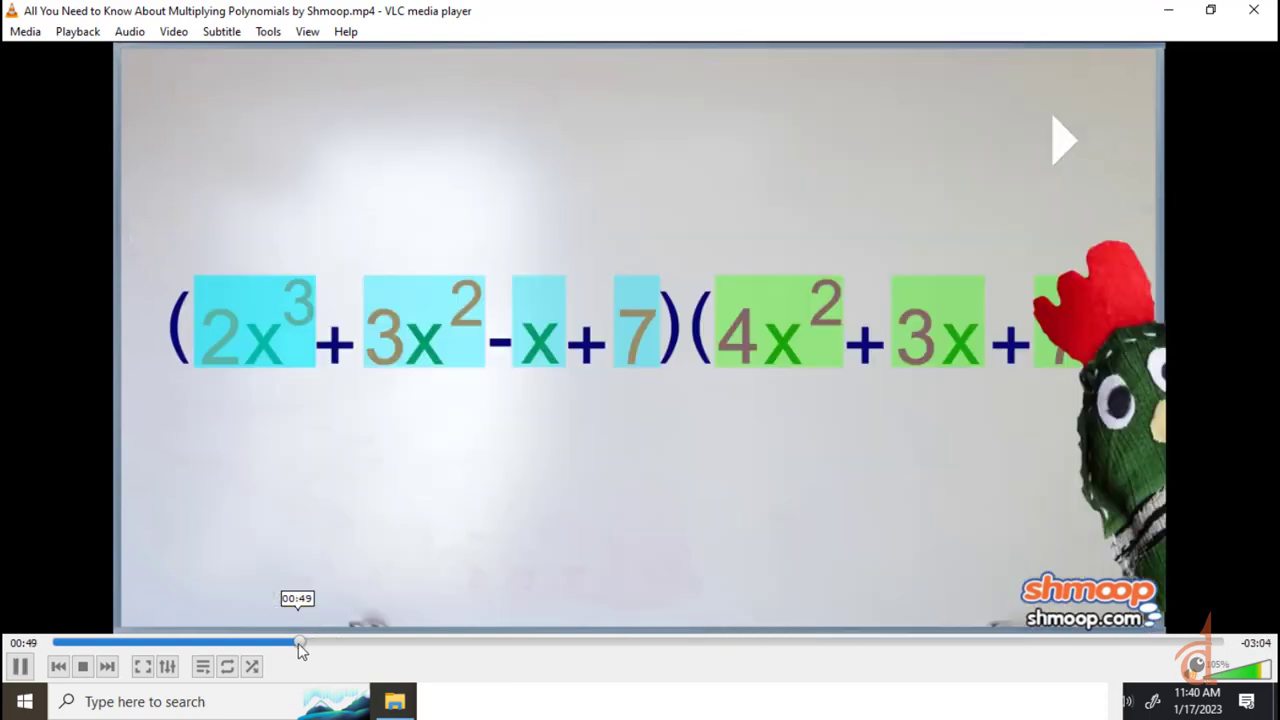
left_click_drag(301, 643, 266, 643)
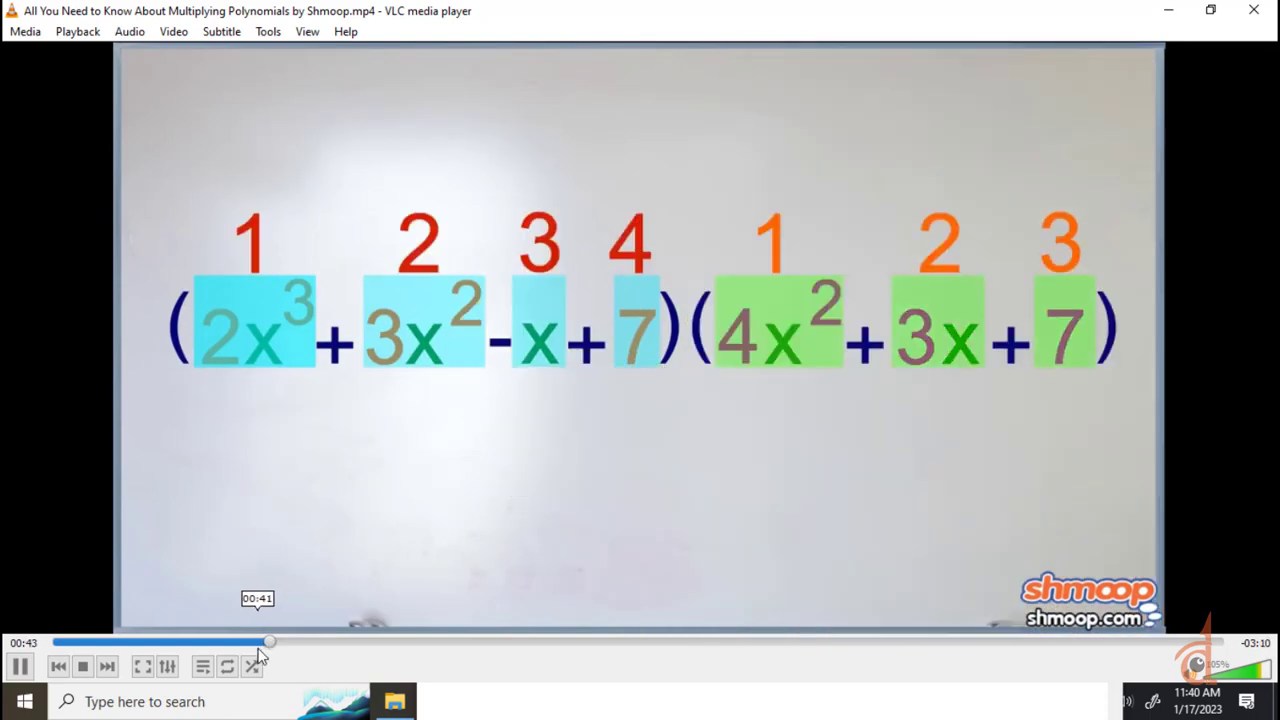
left_click(232, 649)
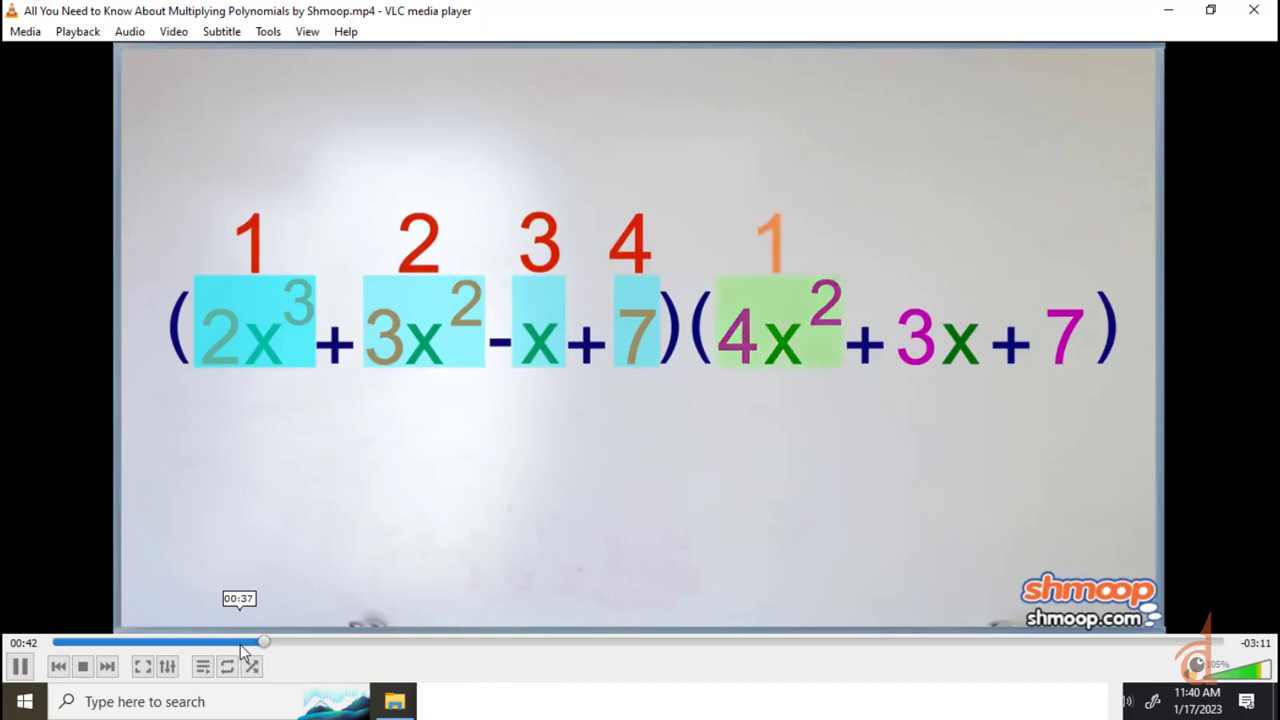
key("space")
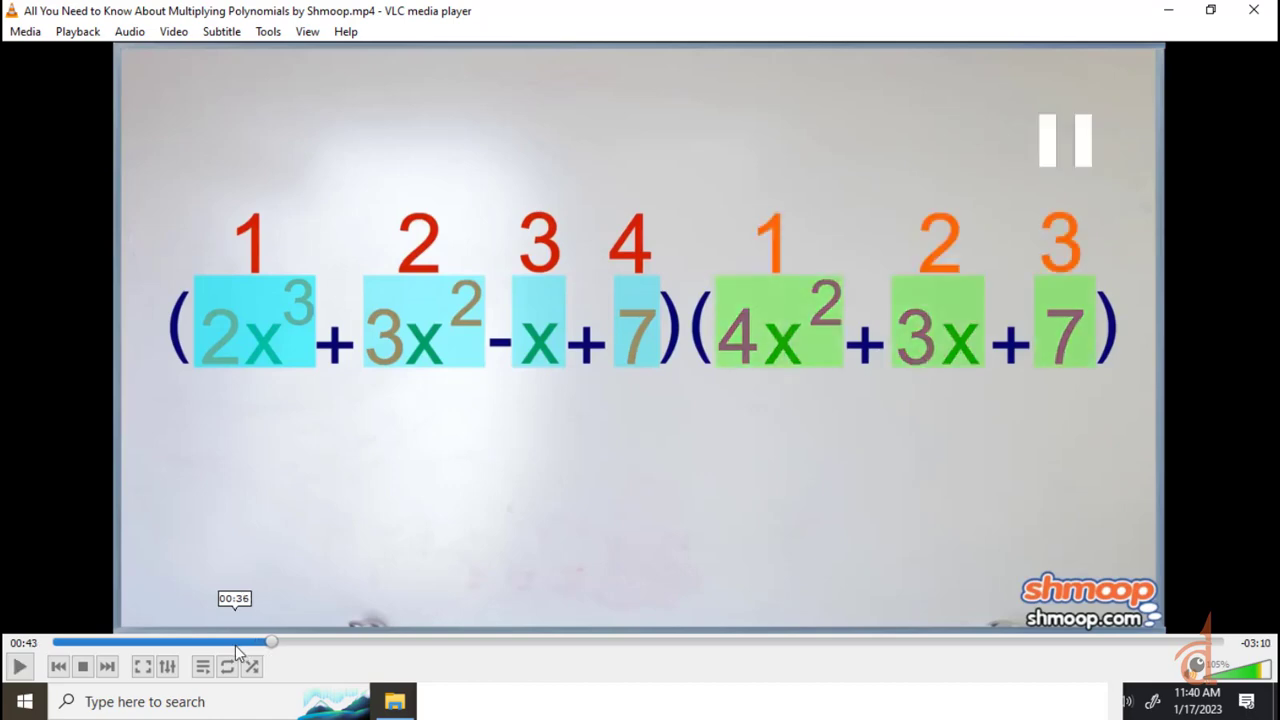
key("super")
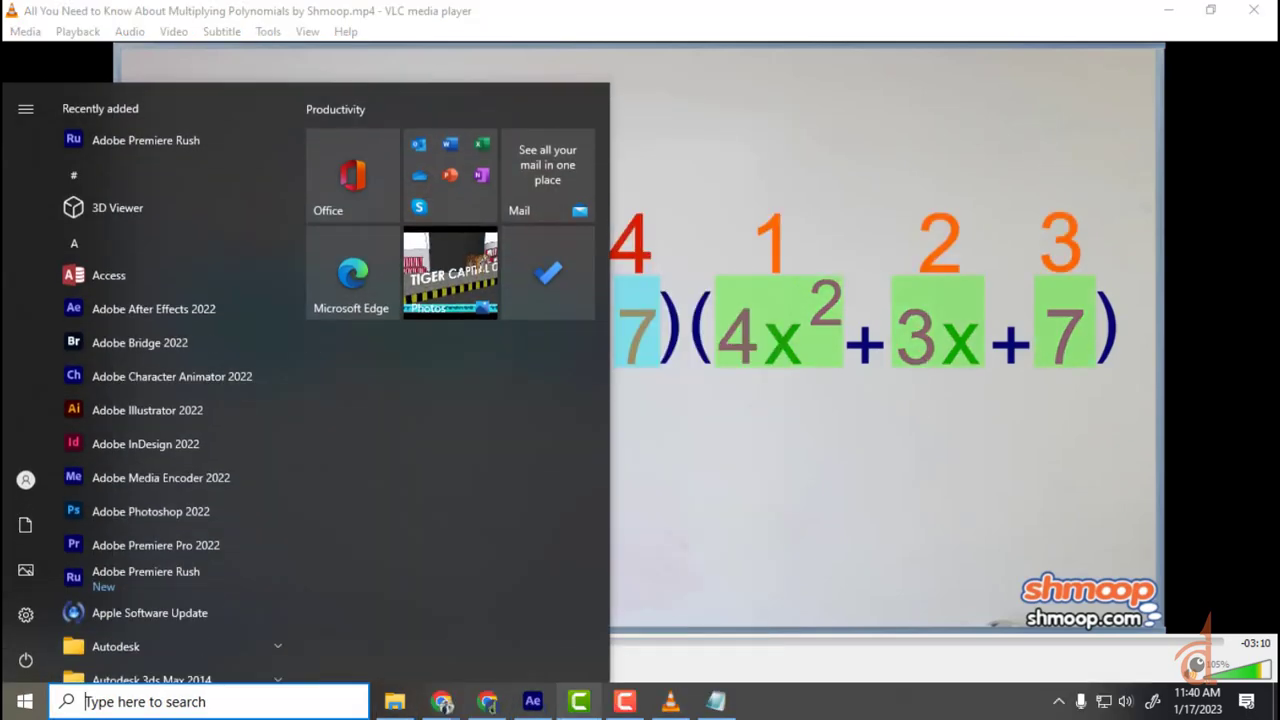
left_click(532, 701)
- Return to After Effects and try varying the whole-layer opacity of the full equation's text layer
left_click(552, 180)
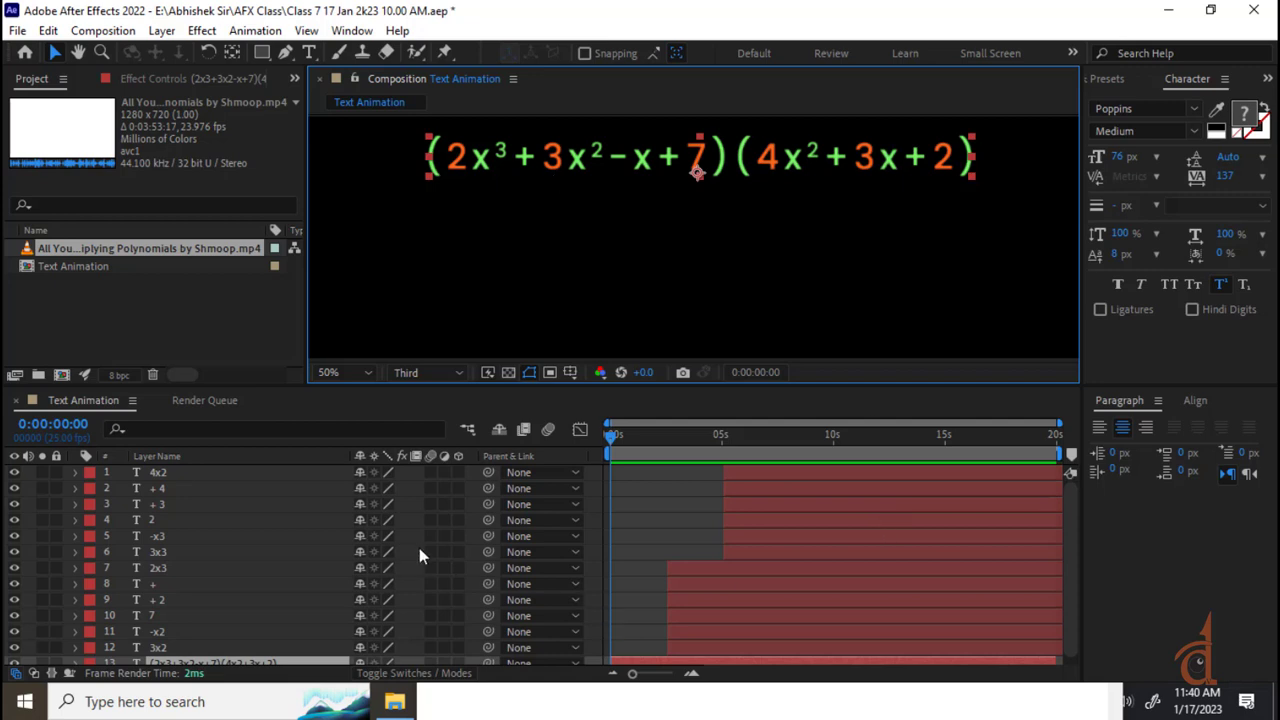
scroll(600, 483, "down", 1)
key("t")
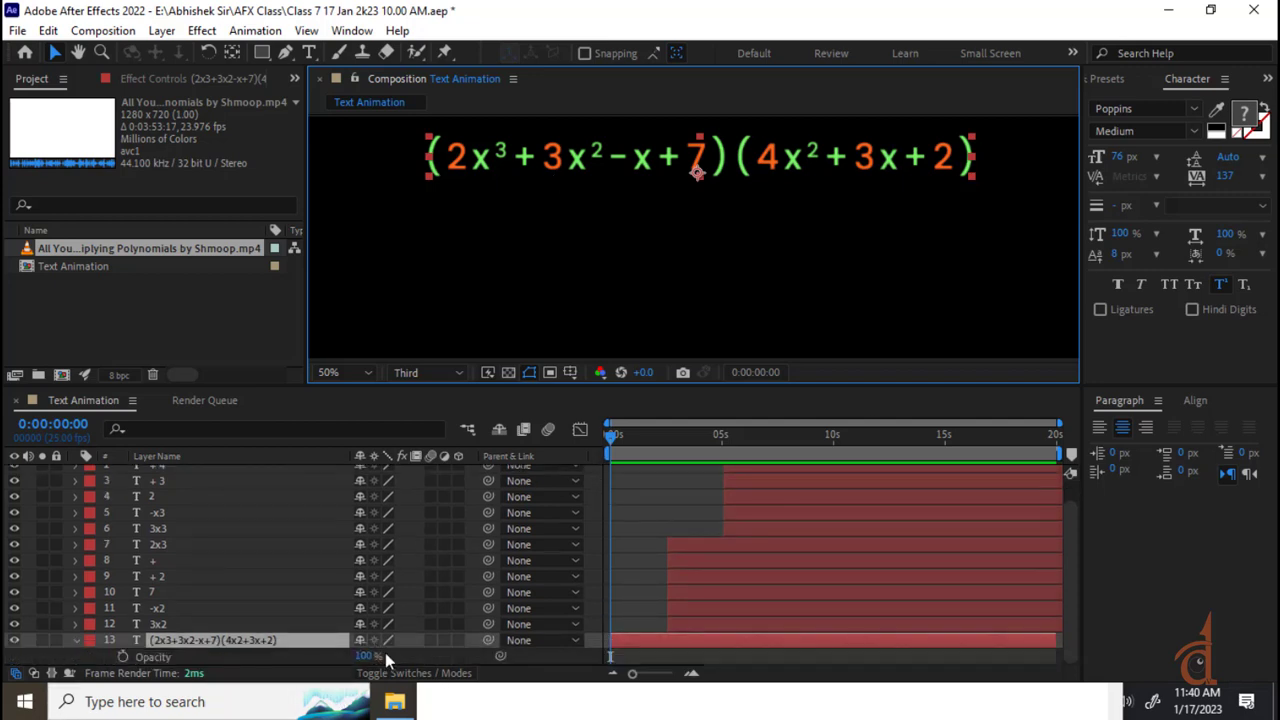
left_click_drag(362, 657, 778, 698)
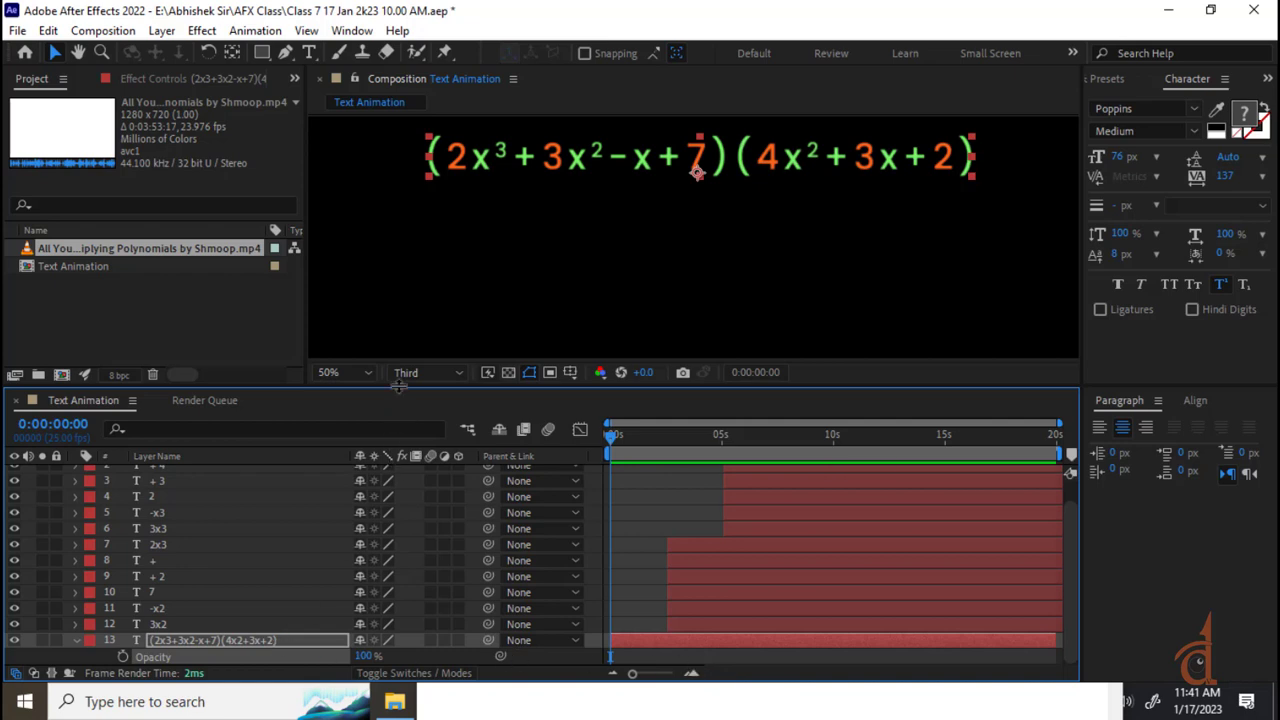
- Enlarge the timeline, expand the full equation layer's transform properties, try changing its position, and undo the move
left_click_drag(406, 388, 406, 325)
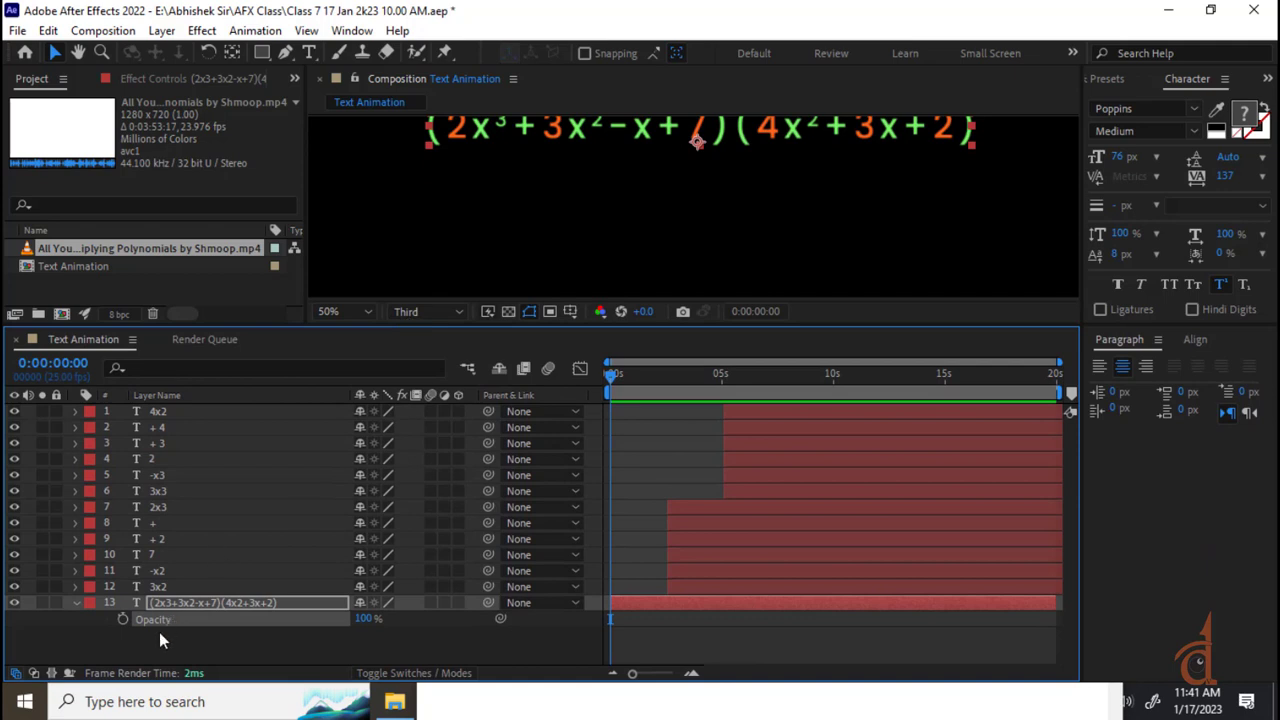
left_click(159, 632)
left_click(76, 605)
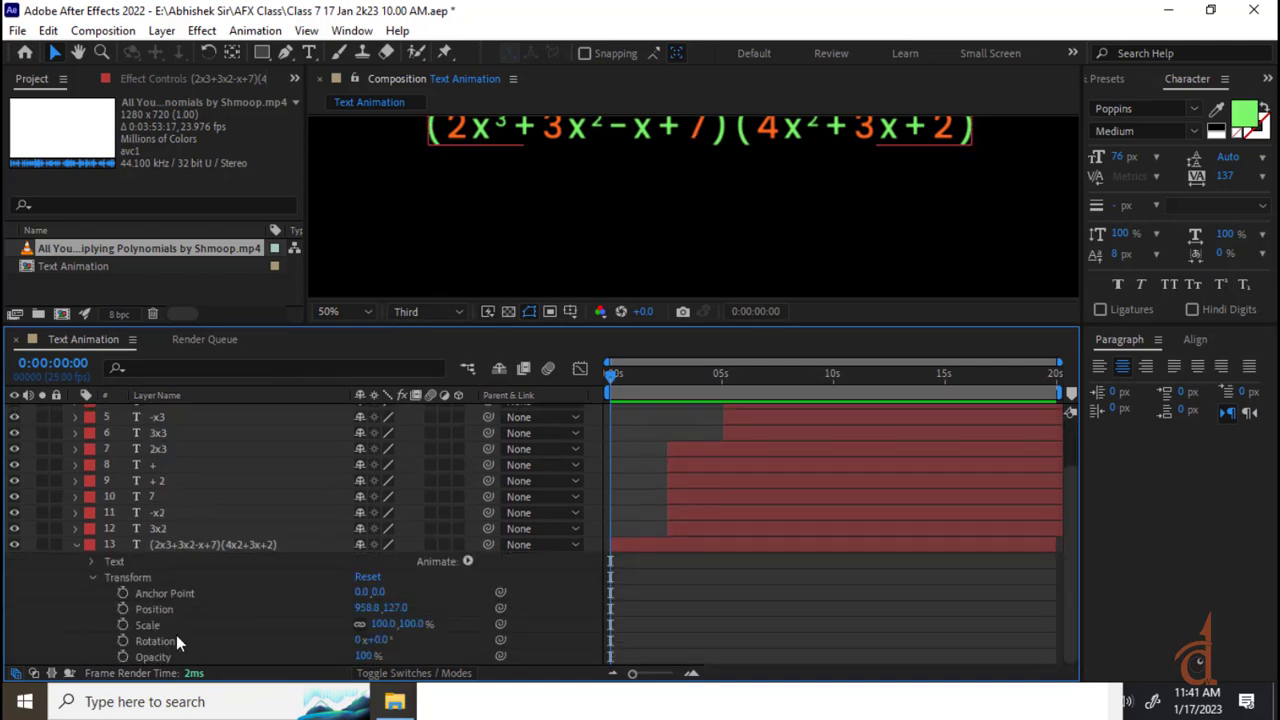
scroll(135, 575, "down", 2)
left_click_drag(364, 607, 425, 621)
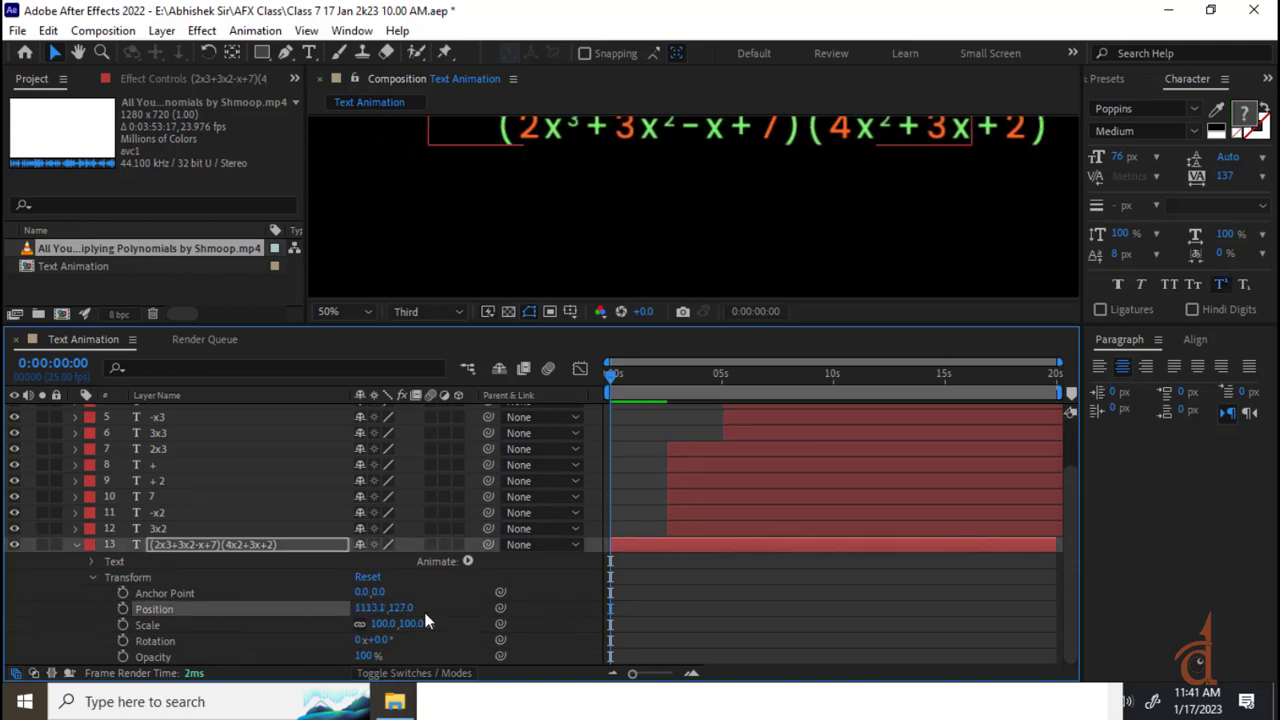
left_click_drag(769, 143, 697, 178)
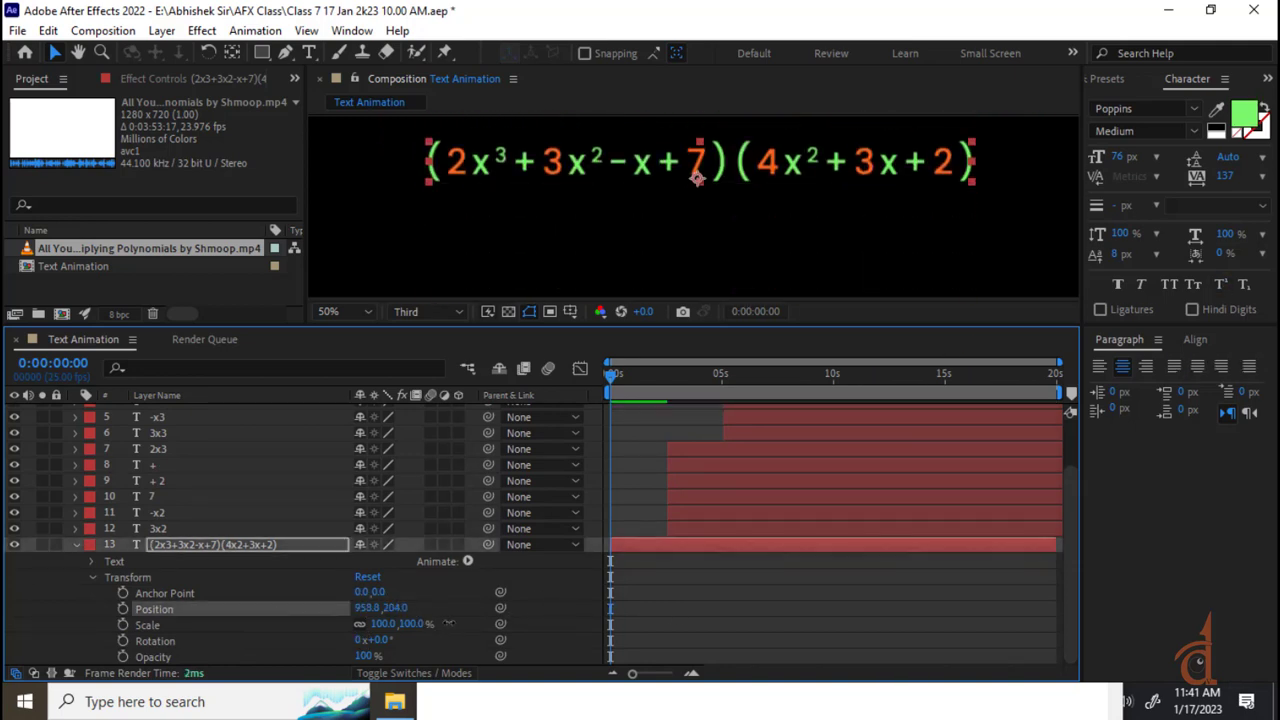
key("ctrl+z")
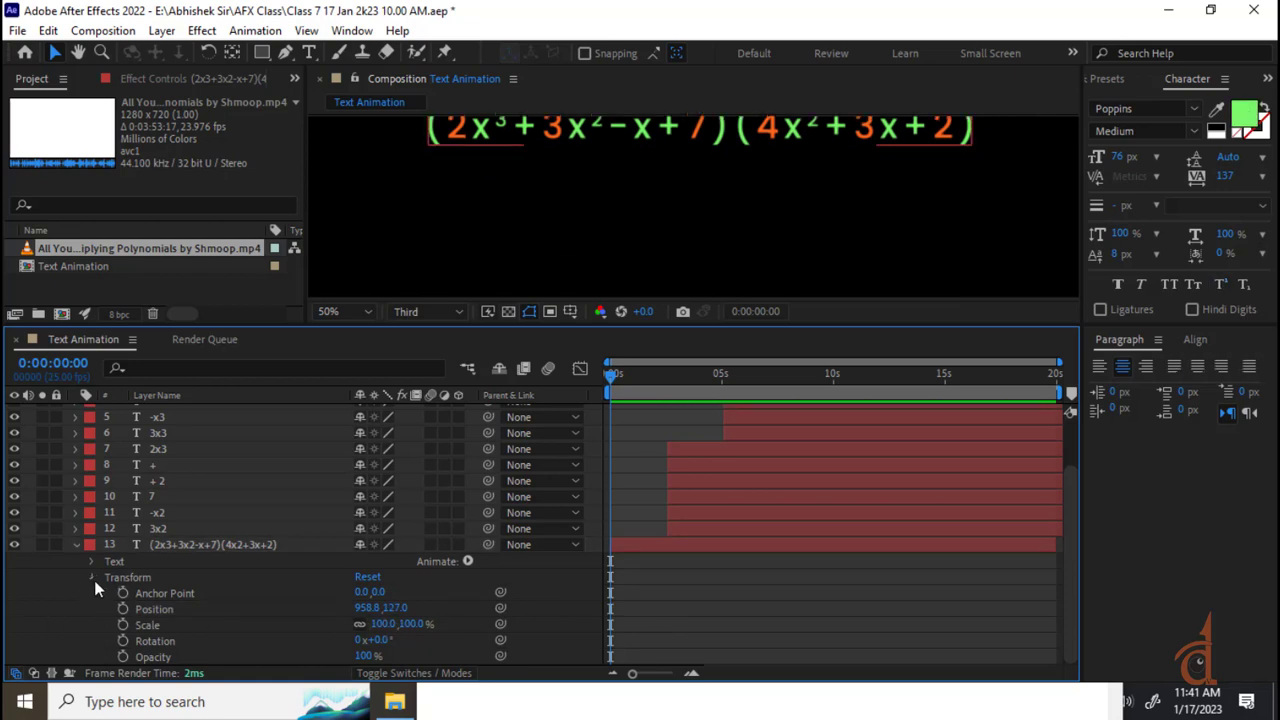
- Show the full equation layer's text properties instead of its transform properties, enlarge the timeline and bring the whole equation into view
left_click(92, 578)
left_click(92, 609)
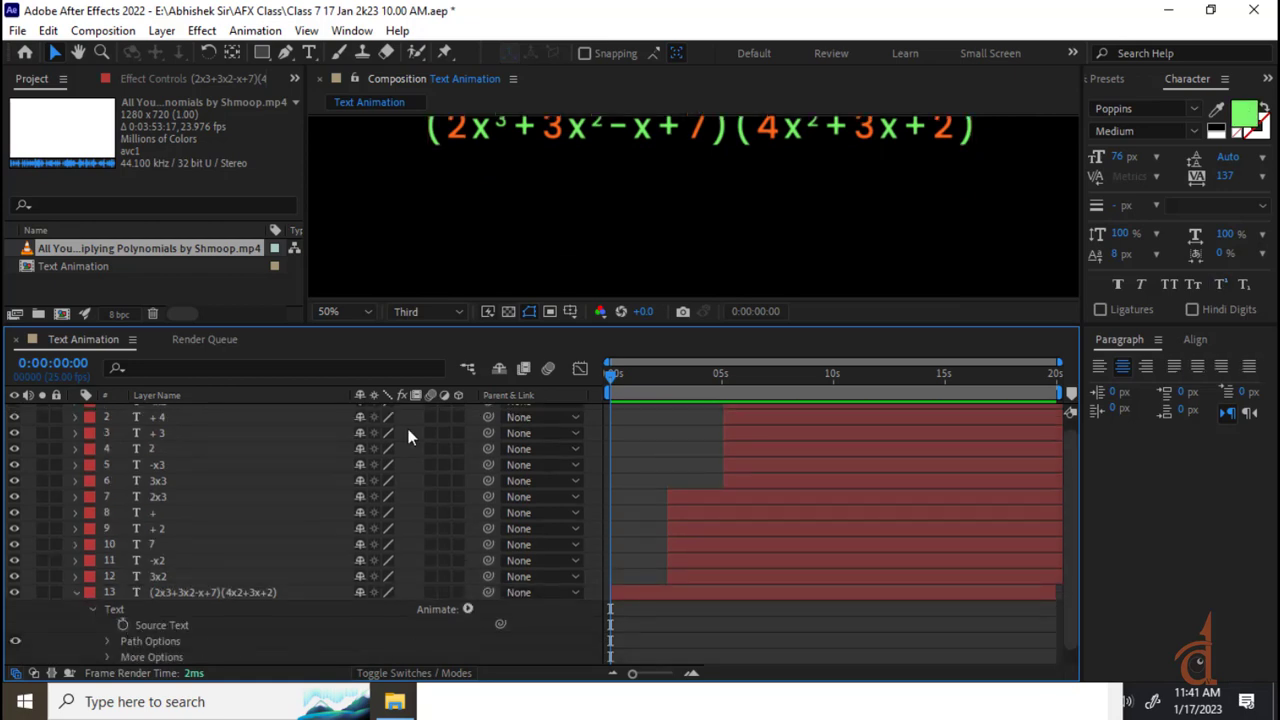
left_click_drag(343, 331, 343, 303)
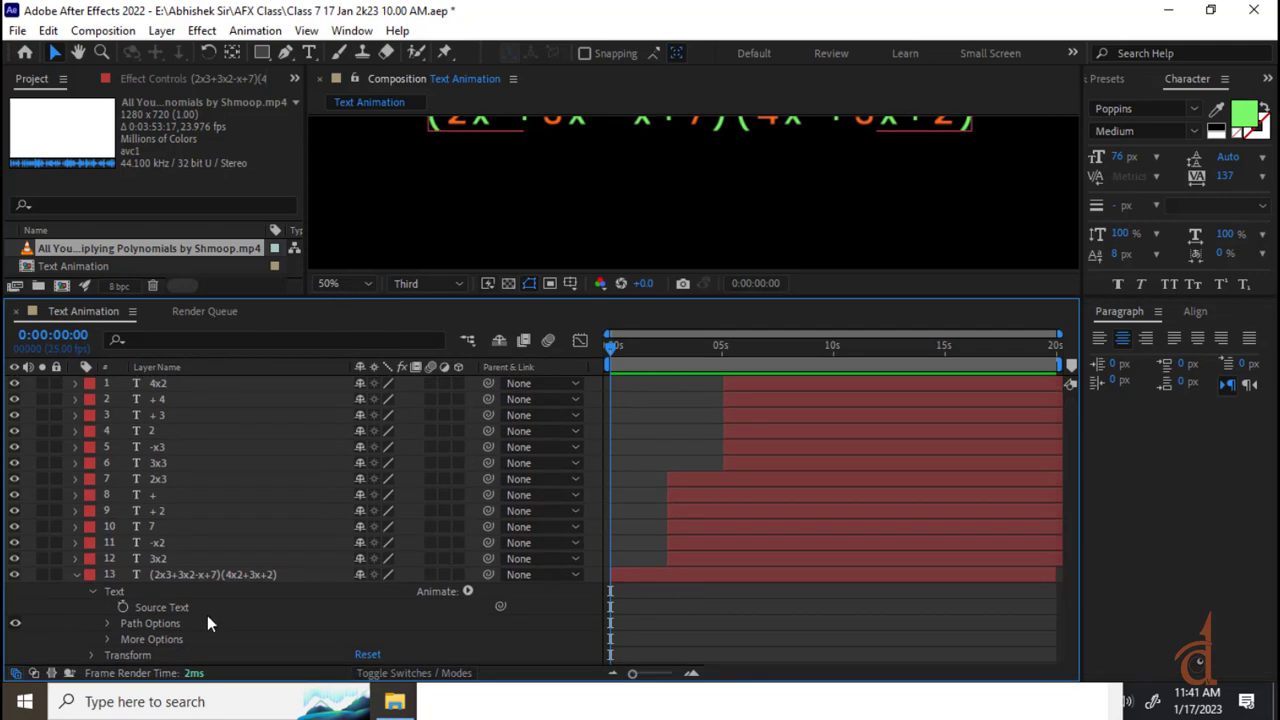
left_click_drag(500, 179, 506, 245)
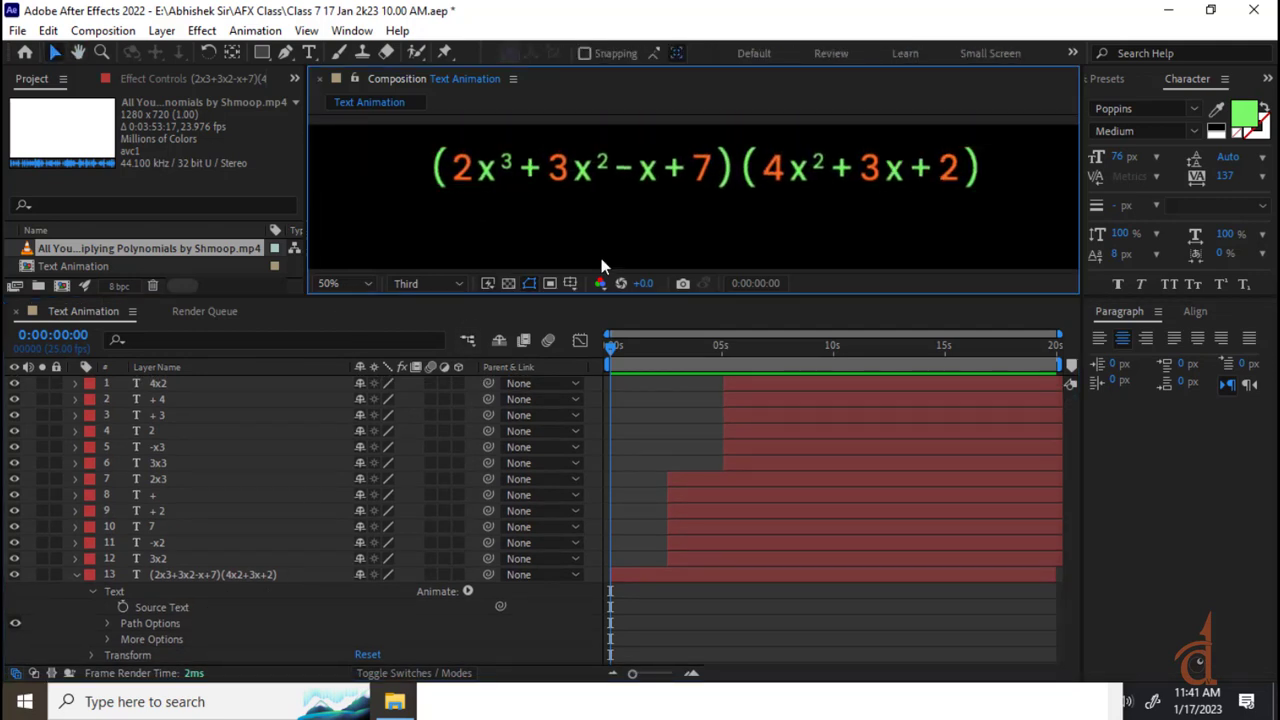
left_click_drag(598, 272, 583, 211)
key("v")
key("h")
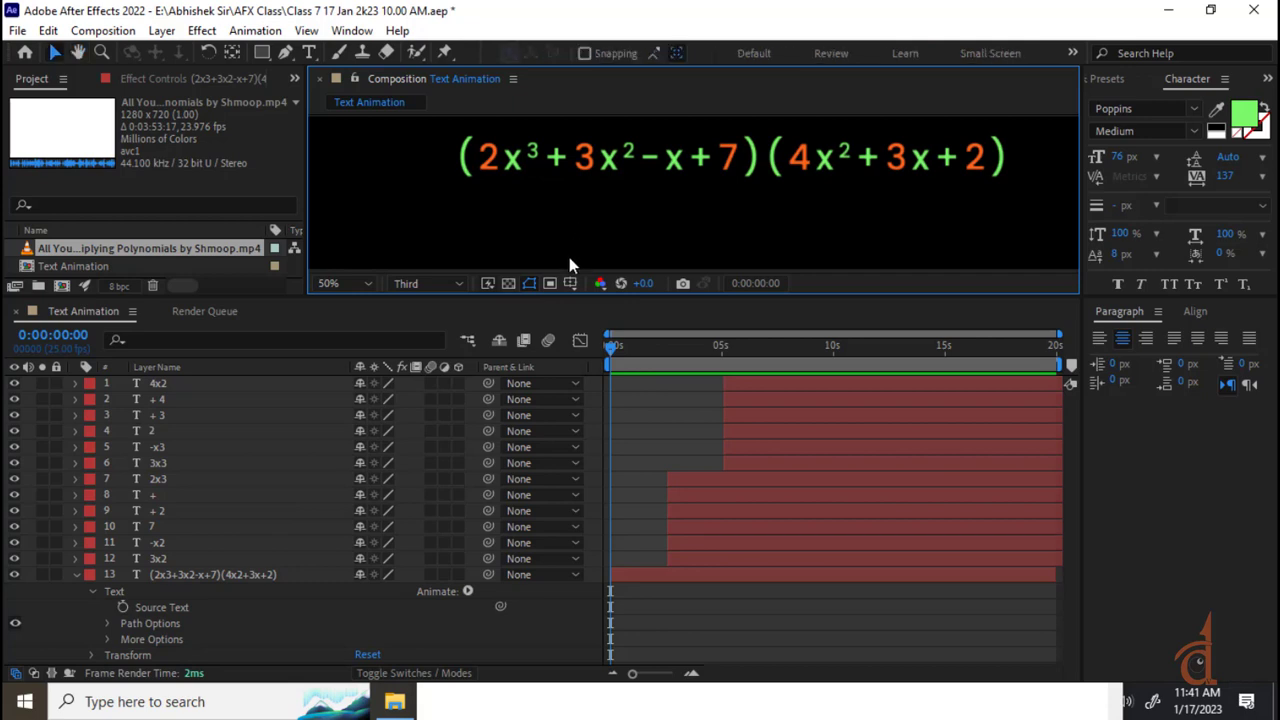
- Add an Opacity text animator to the full equation's layer and set the animator's opacity to 0%
left_click(210, 574)
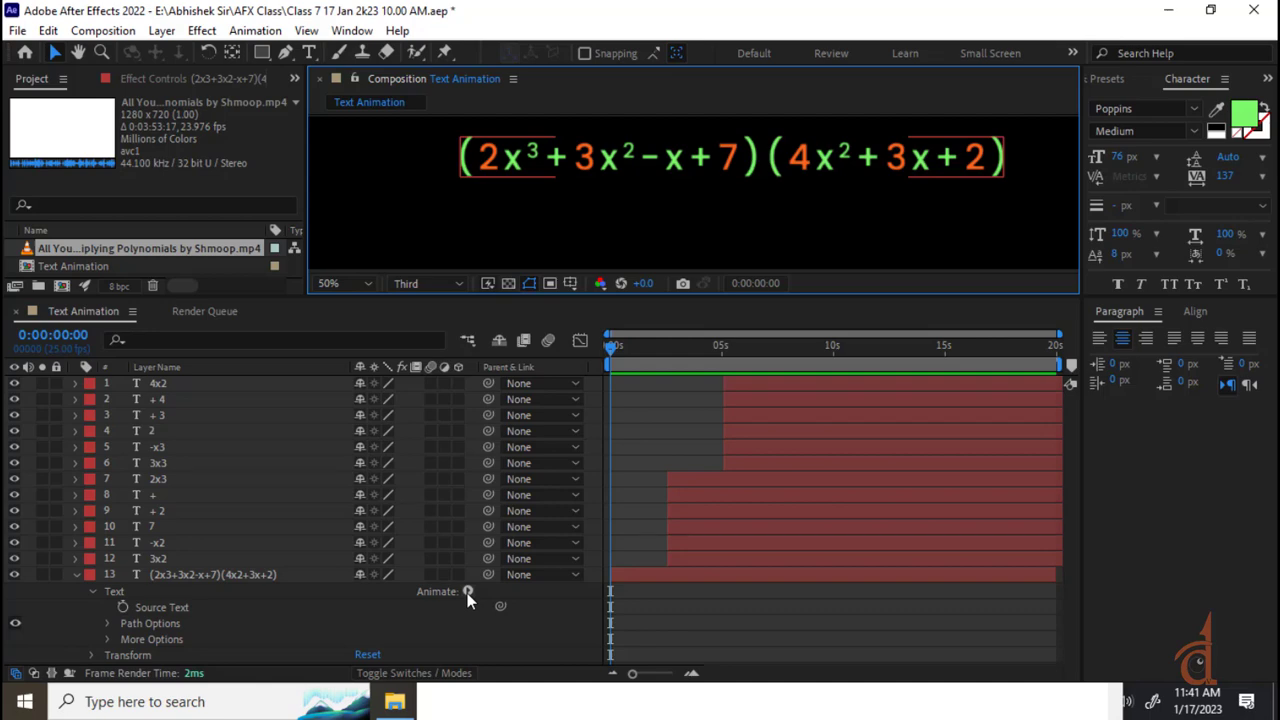
left_click(467, 592)
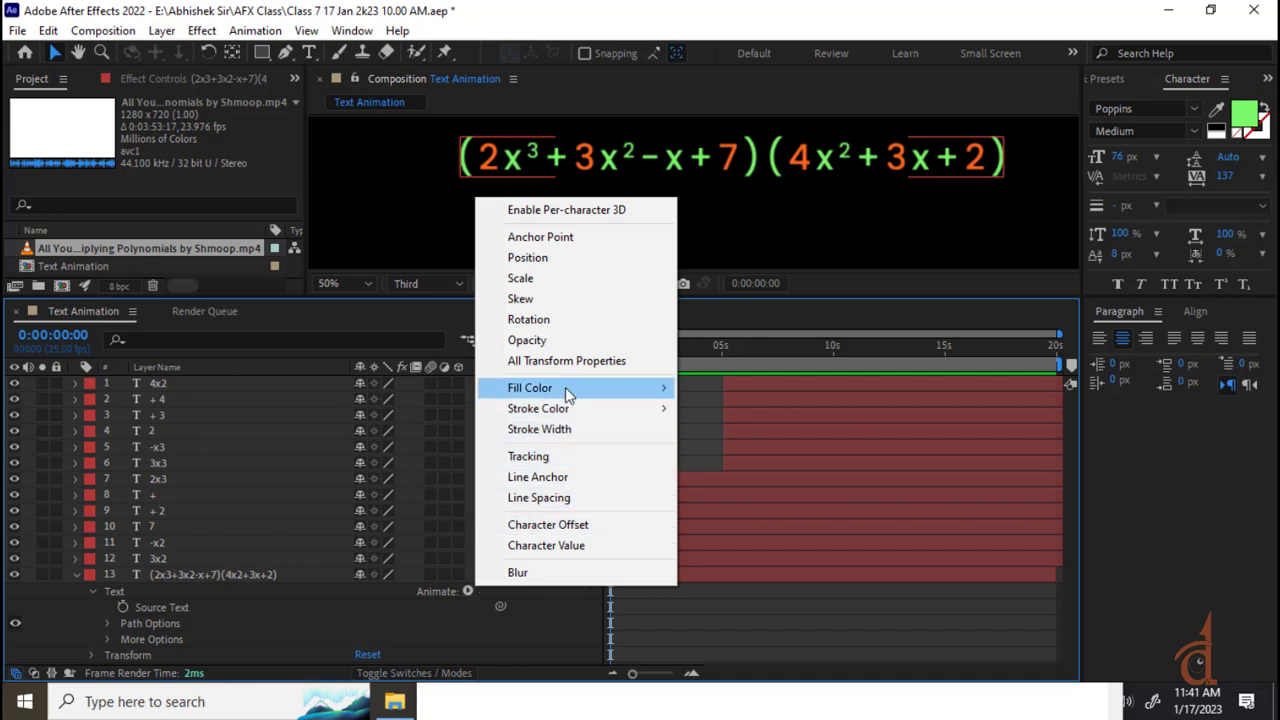
left_click(547, 343)
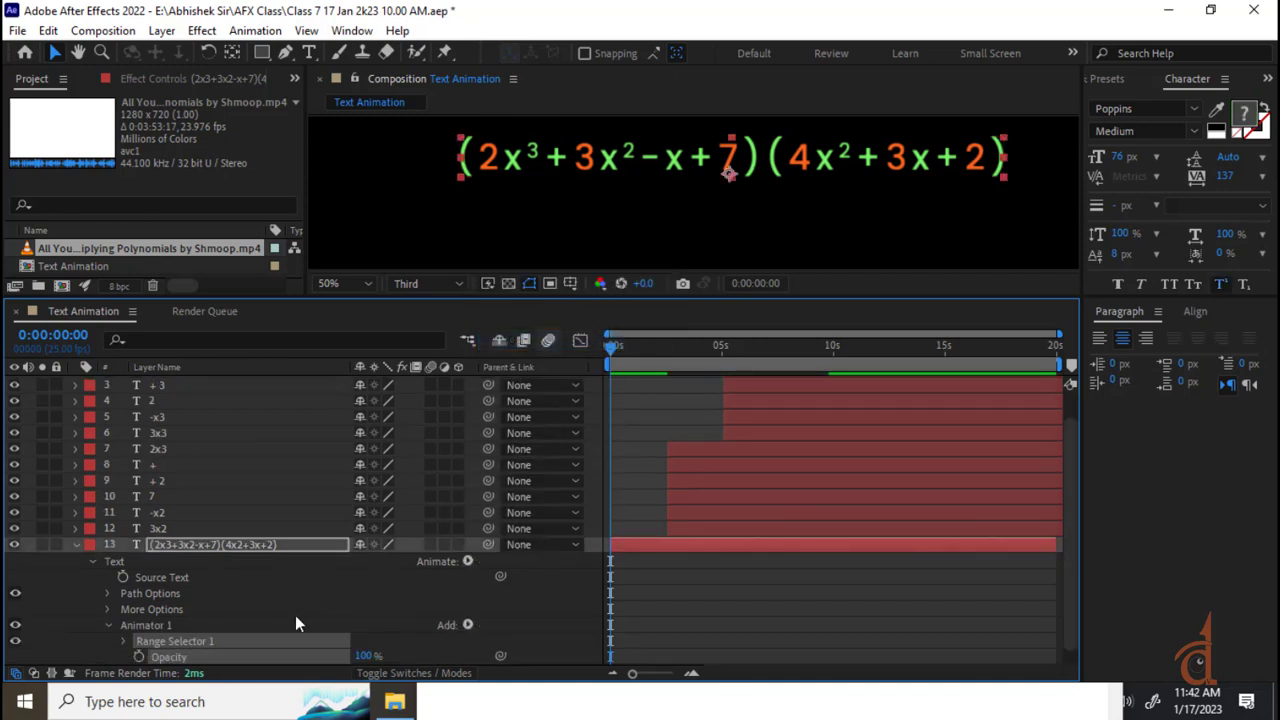
scroll(295, 615, "down", 1)
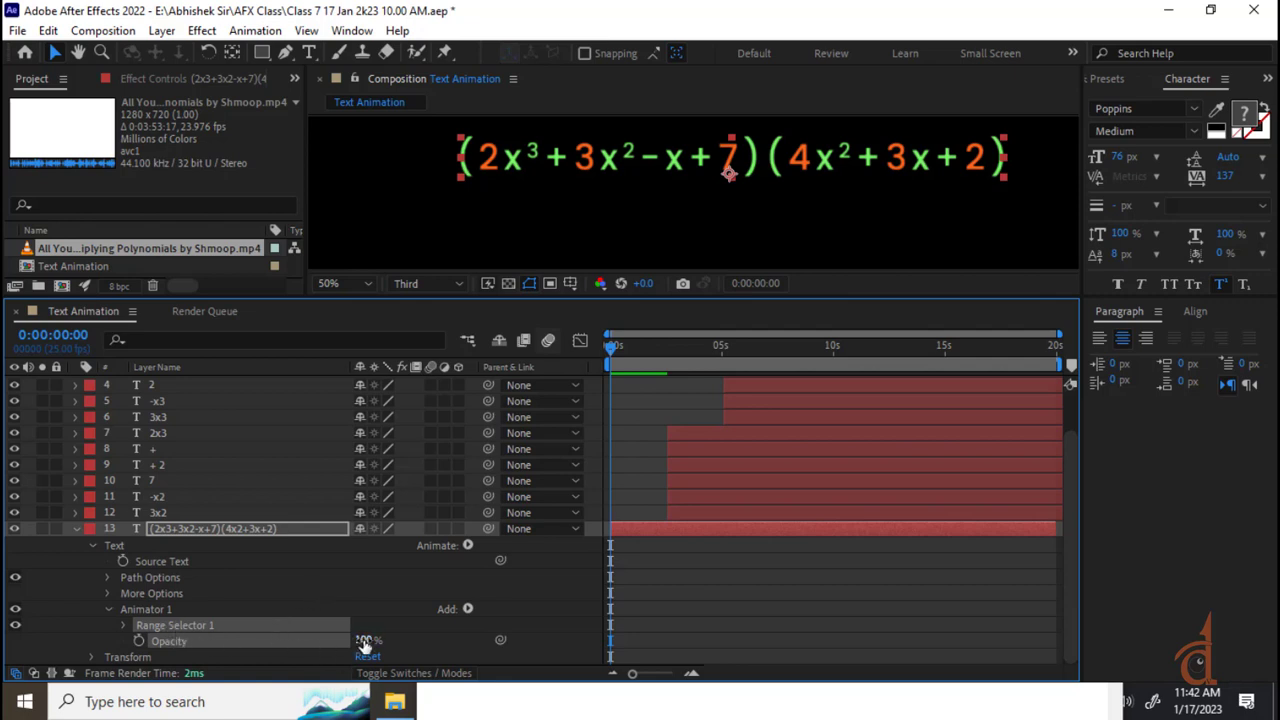
left_click_drag(363, 645, 290, 650)
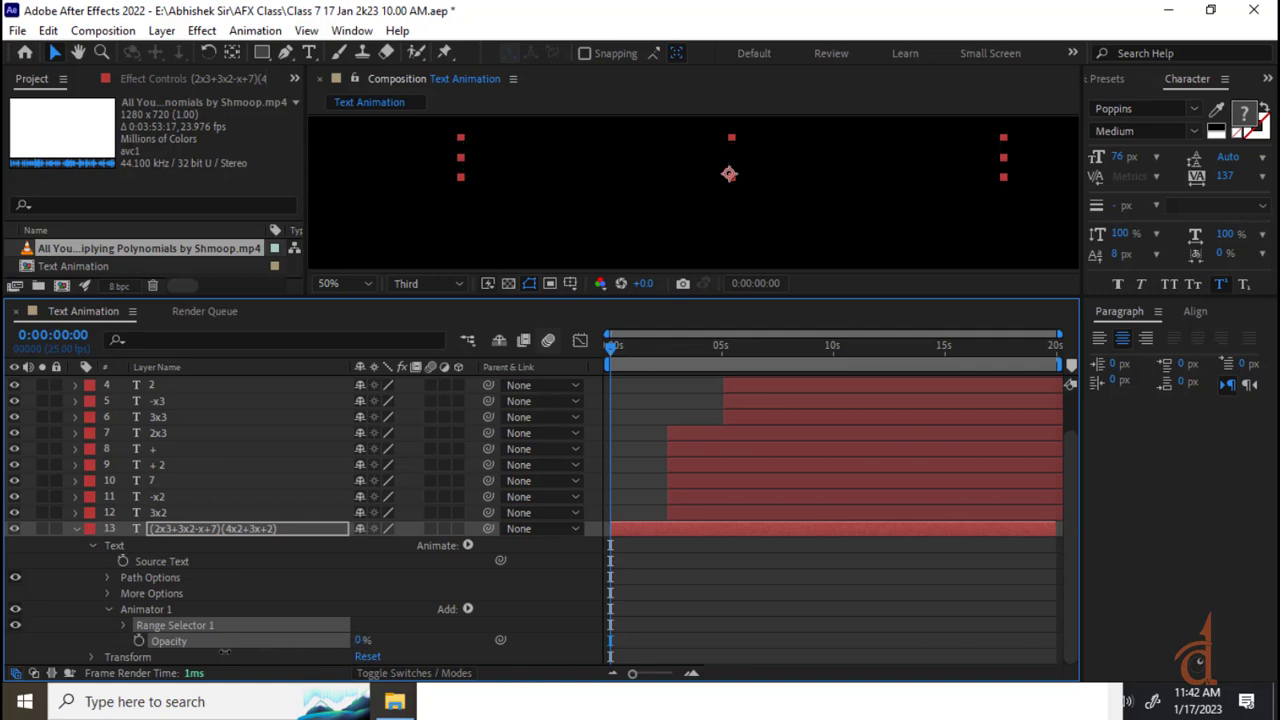
- Expand the animator's range selector, try out its Start value, and delete the animator from the full equation's layer
left_click(124, 625)
scroll(271, 615, "down", 2)
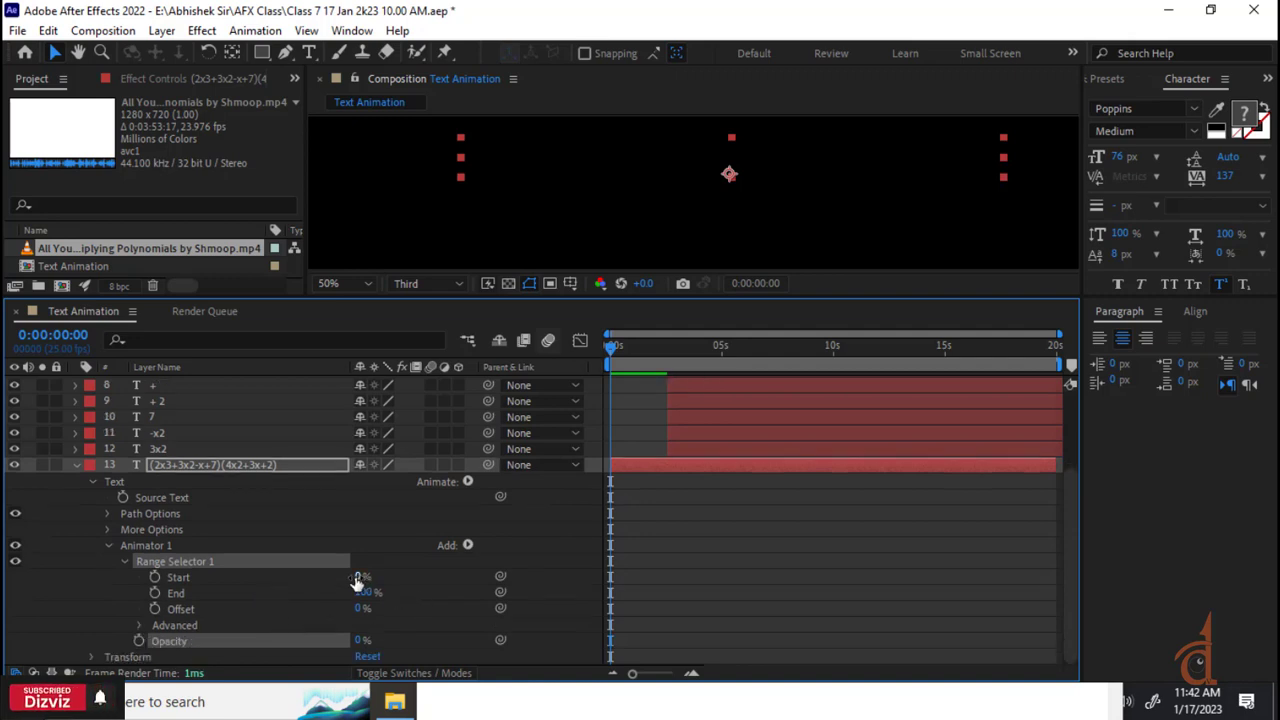
left_click_drag(360, 578, 343, 602)
left_click(136, 574)
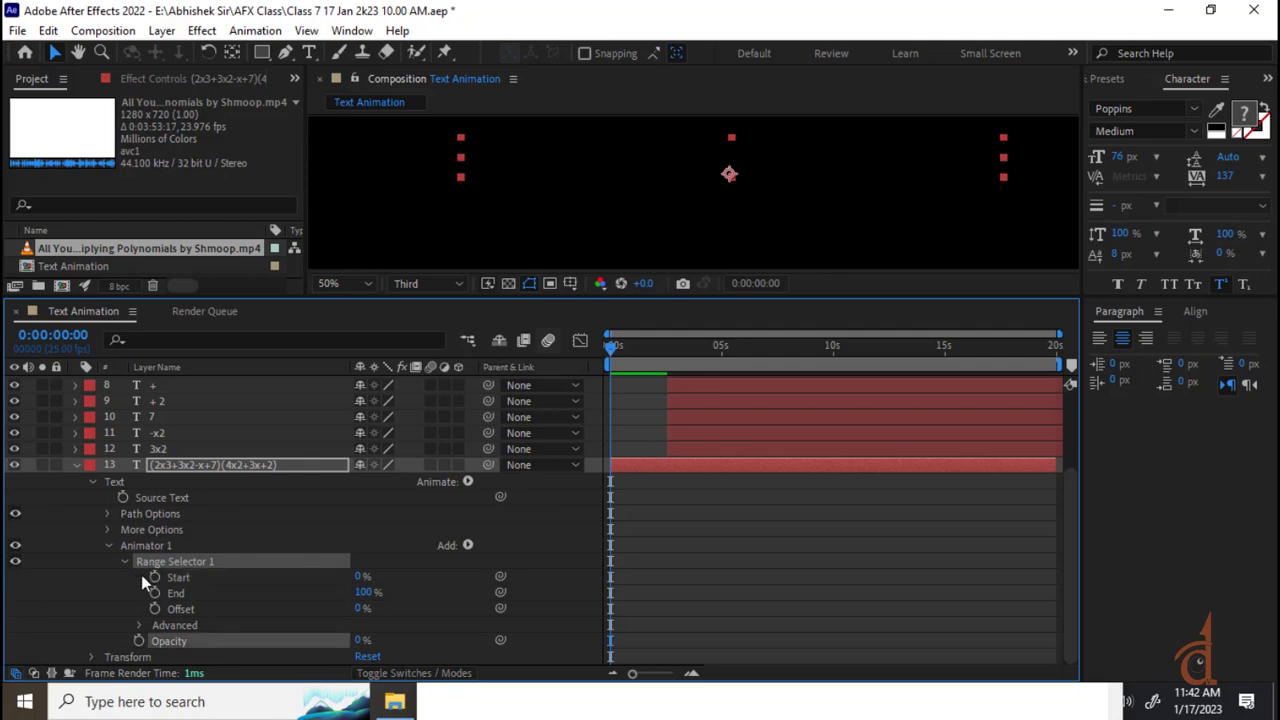
key("Delete")
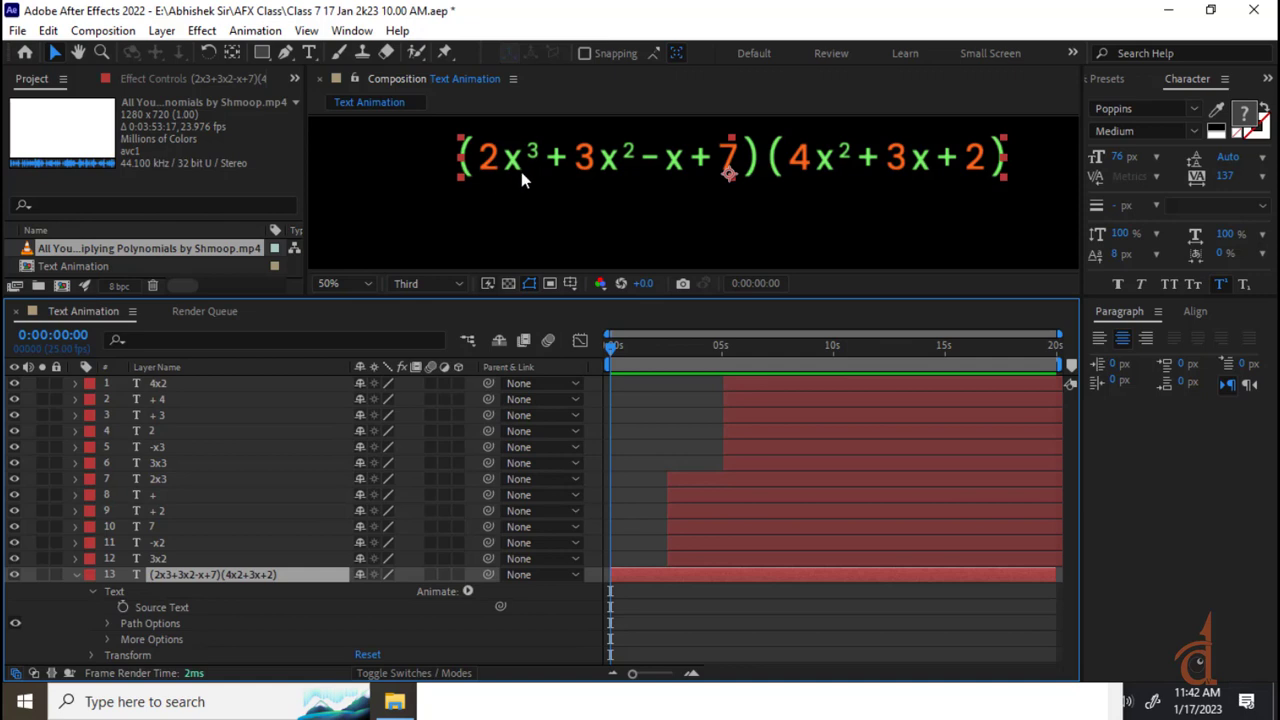
- Add a new Opacity text animator to the full equation's layer and set its opacity to 1%
left_click(110, 591)
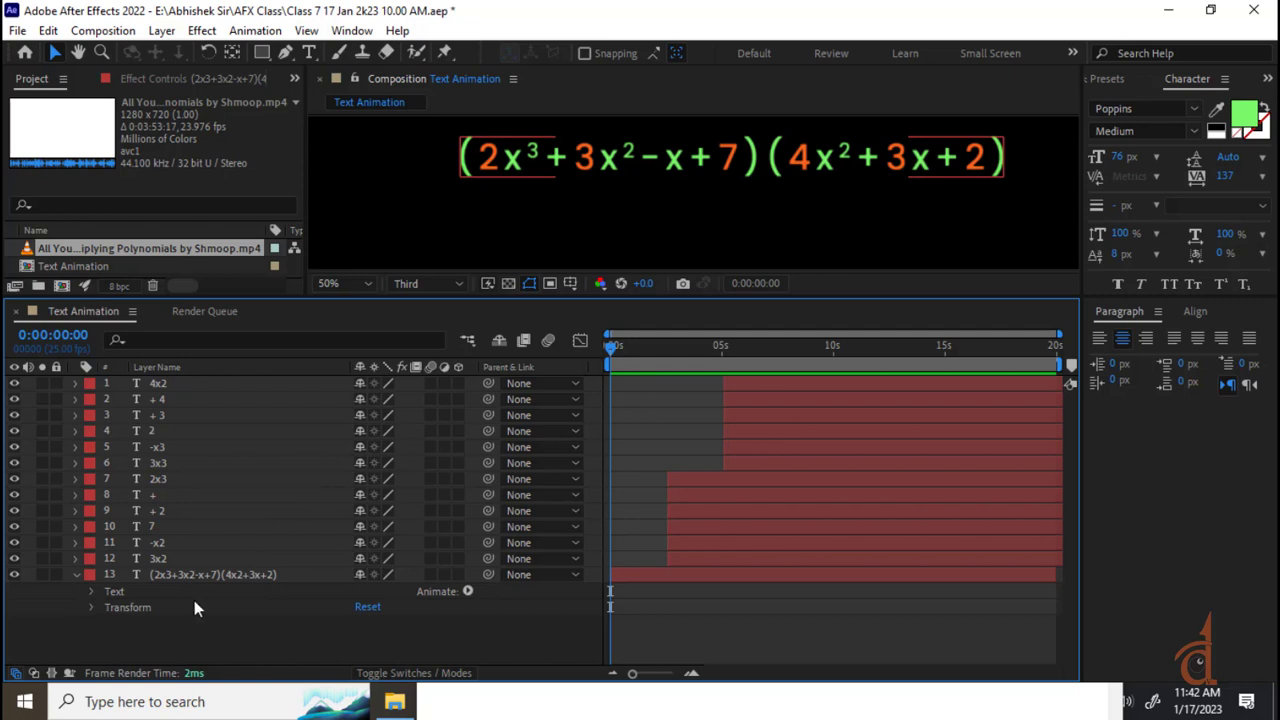
left_click(91, 592)
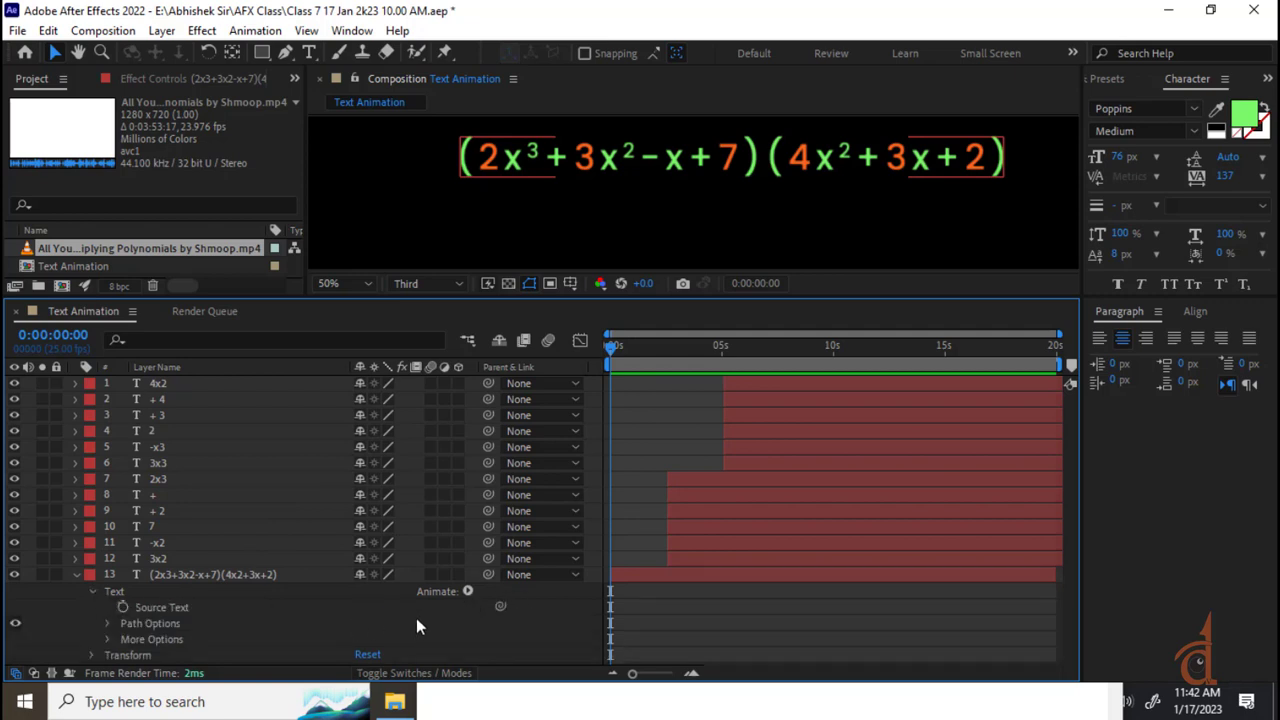
left_click(467, 592)
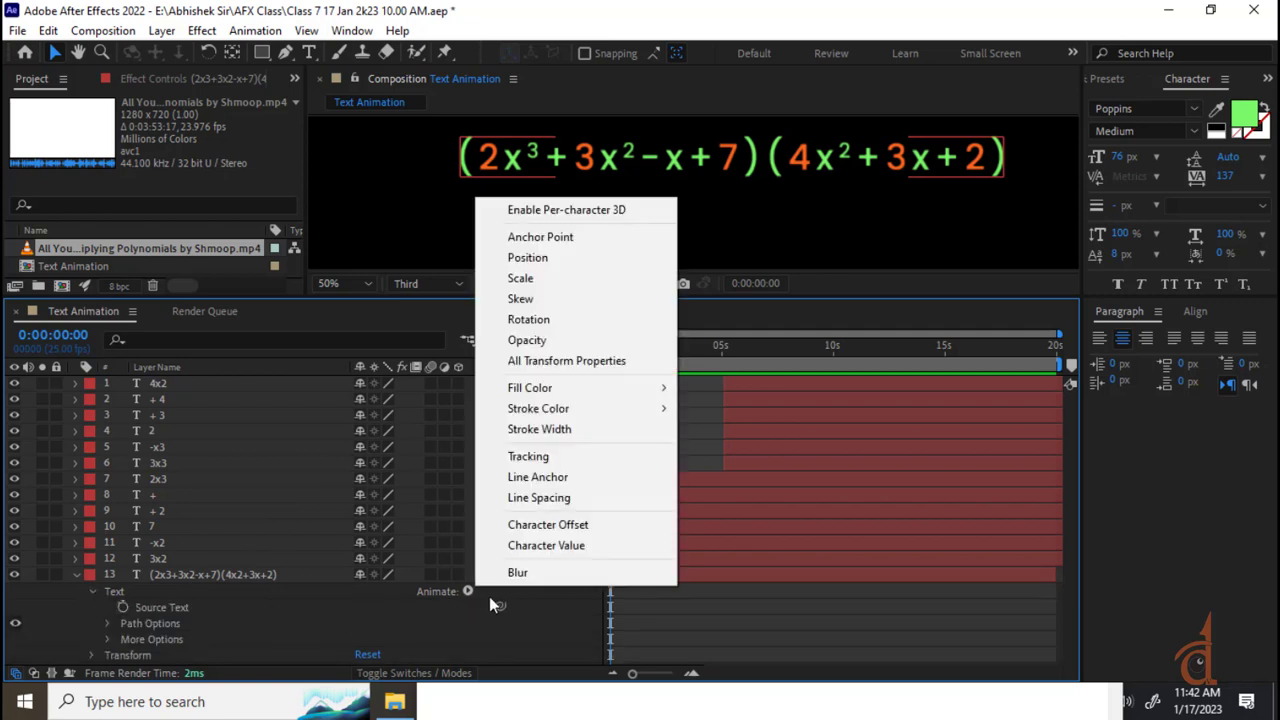
left_click(527, 340)
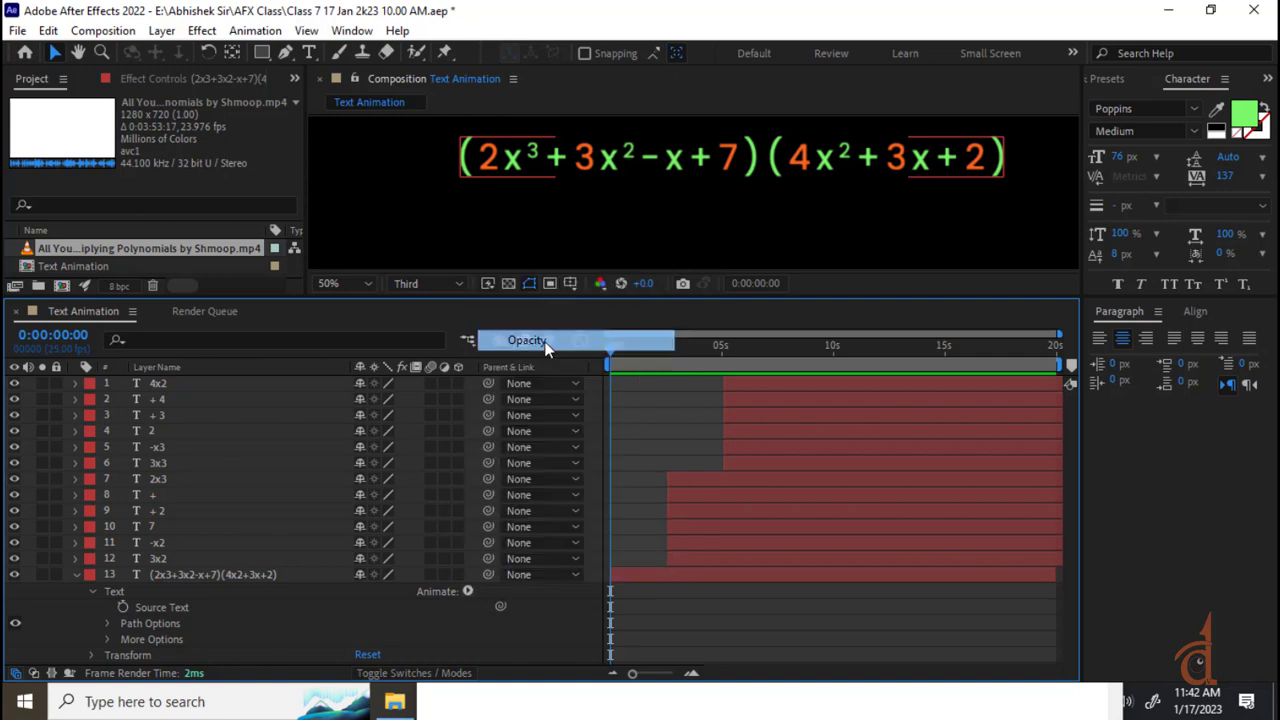
scroll(362, 557, "down", 1)
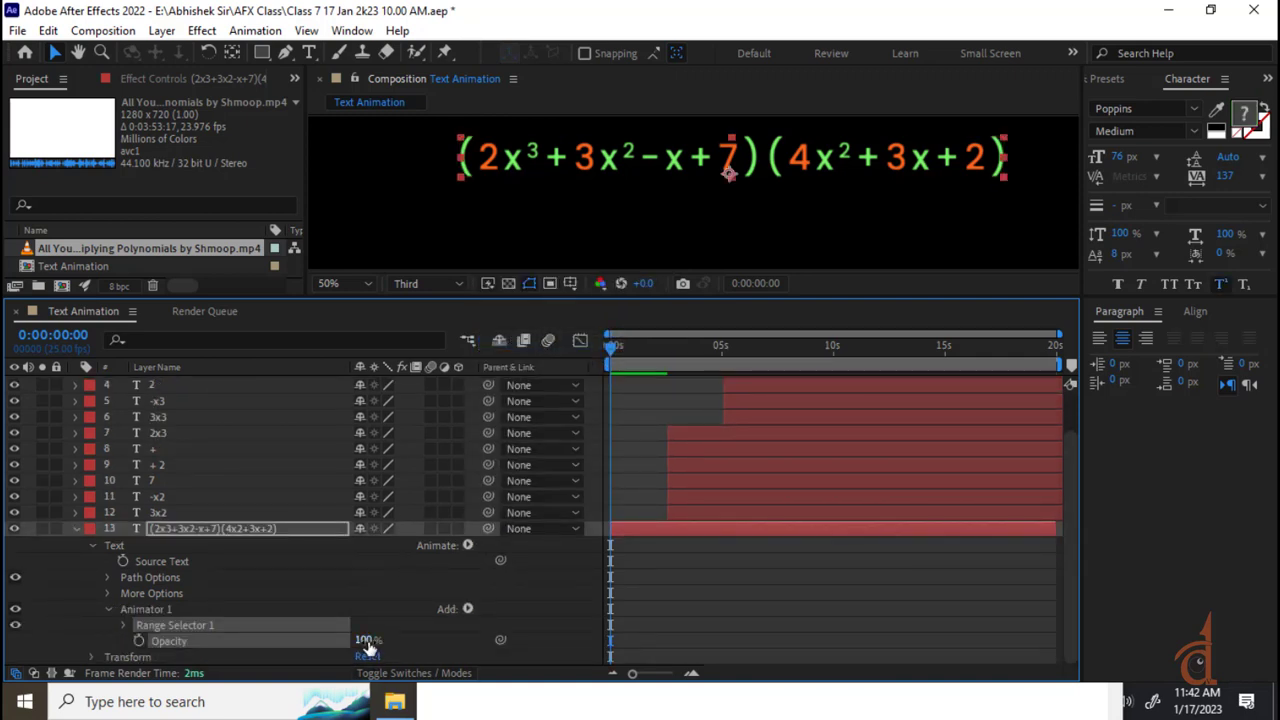
left_click_drag(366, 645, 128, 609)
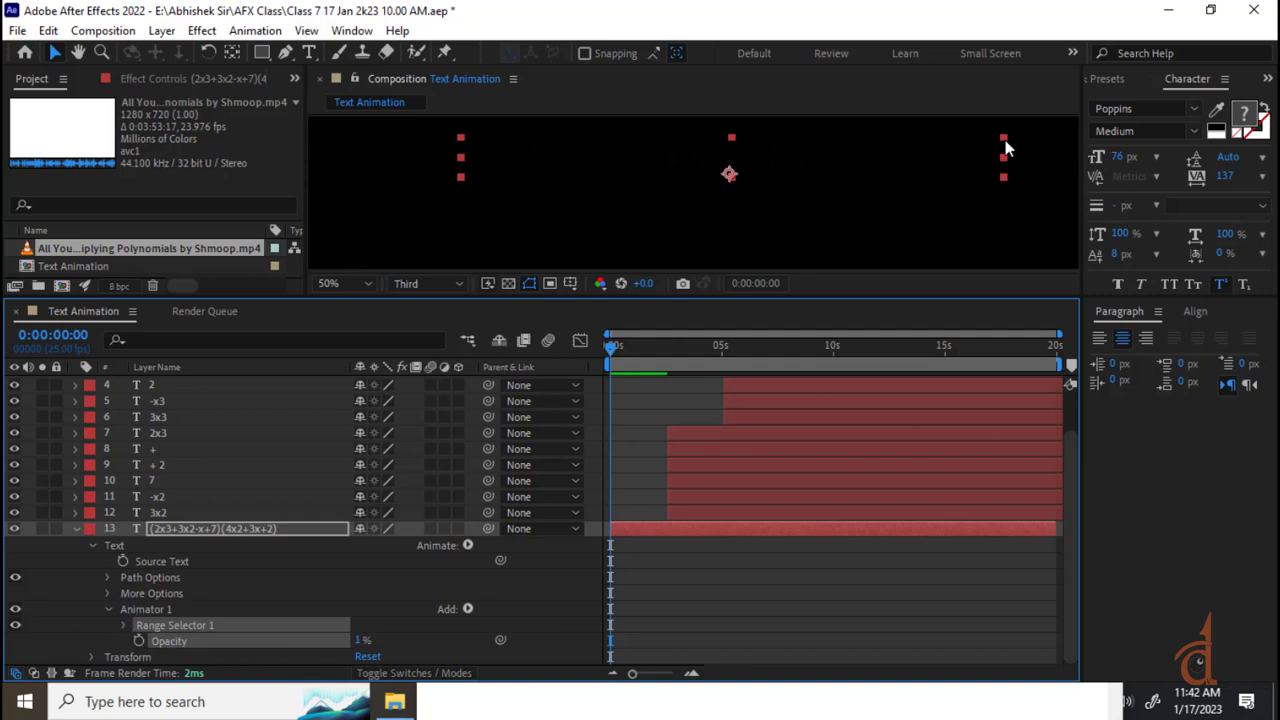
- Expand the animator's range selector and keyframe its Start value at 0% at the composition's start
left_click(124, 625)
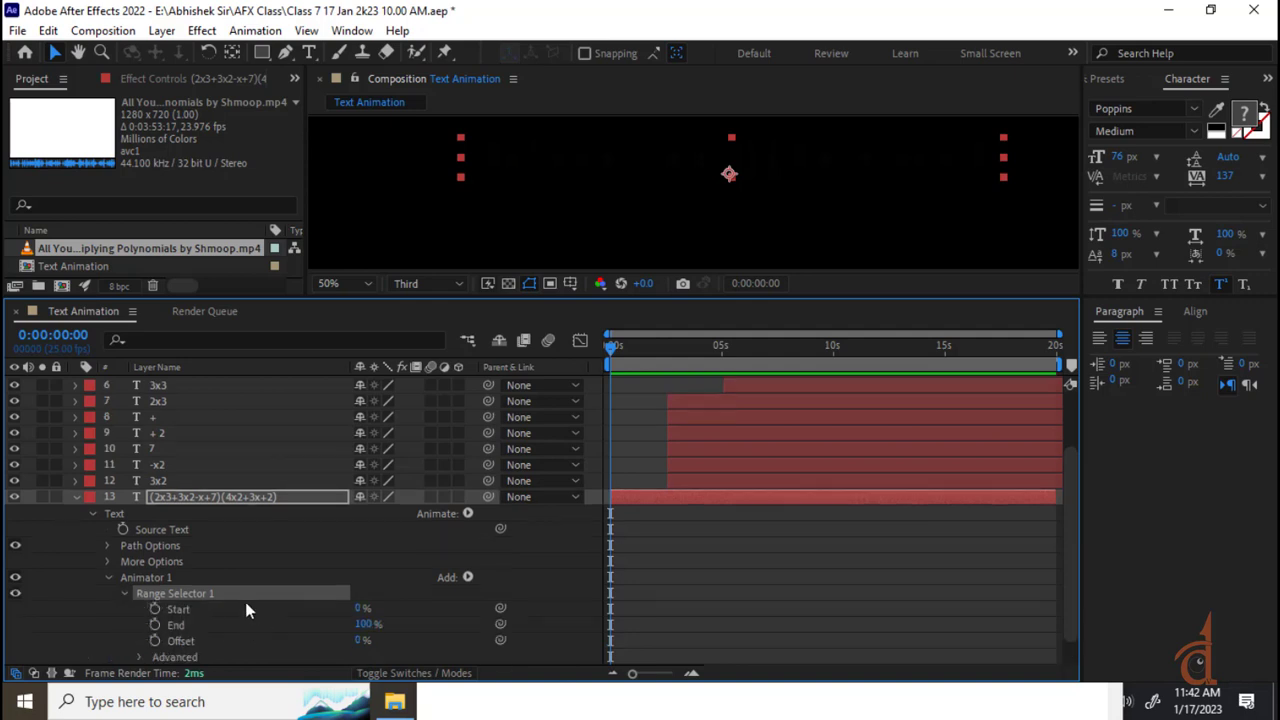
scroll(250, 612, "down", 2)
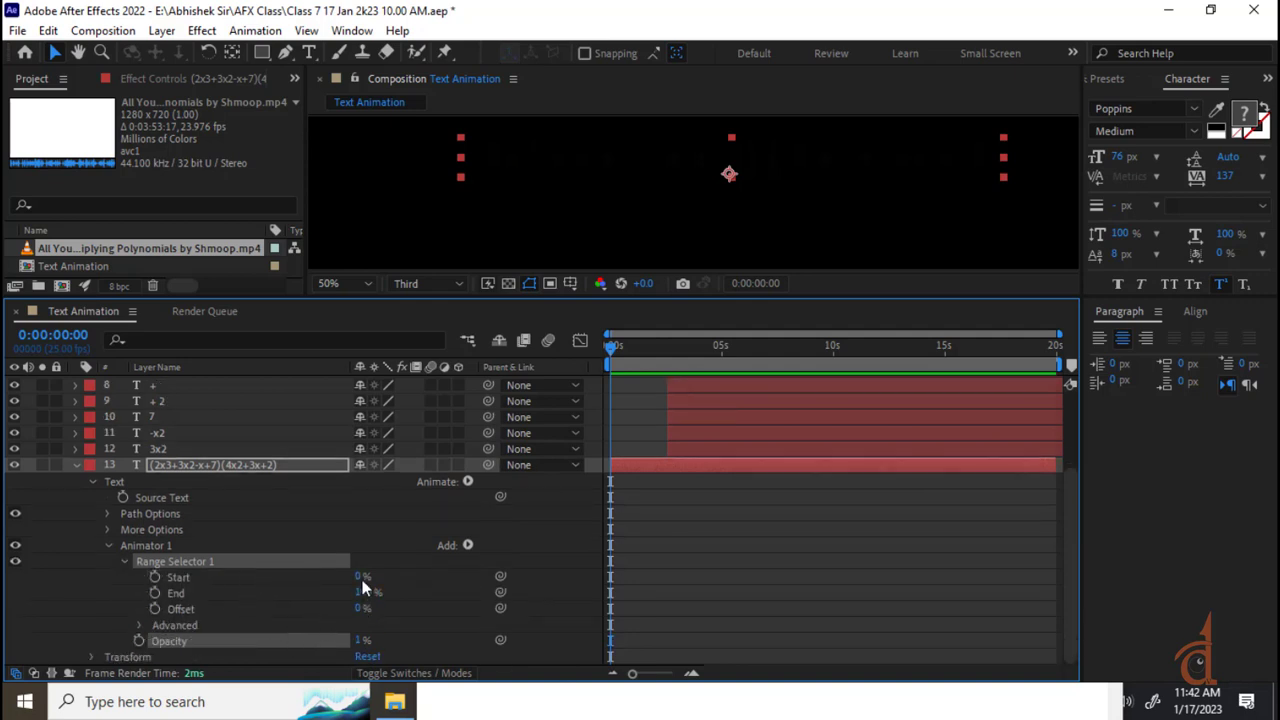
left_click_drag(358, 577, 272, 577)
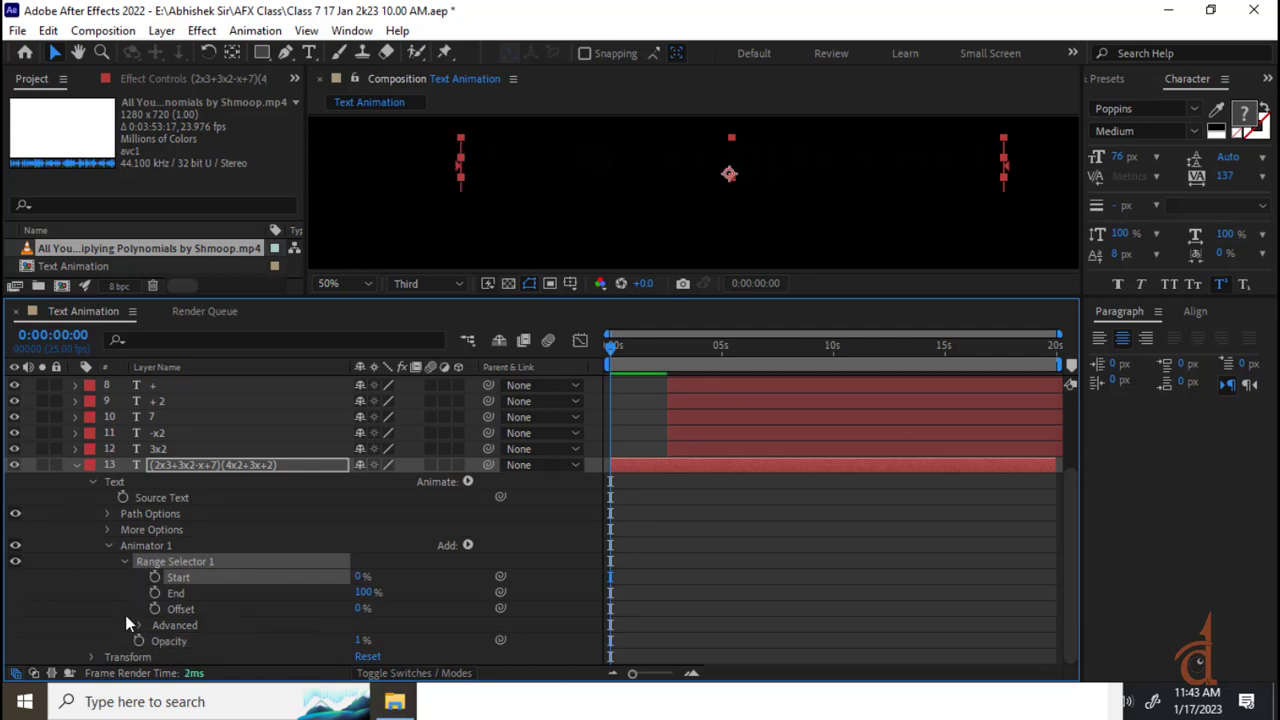
left_click(155, 577)
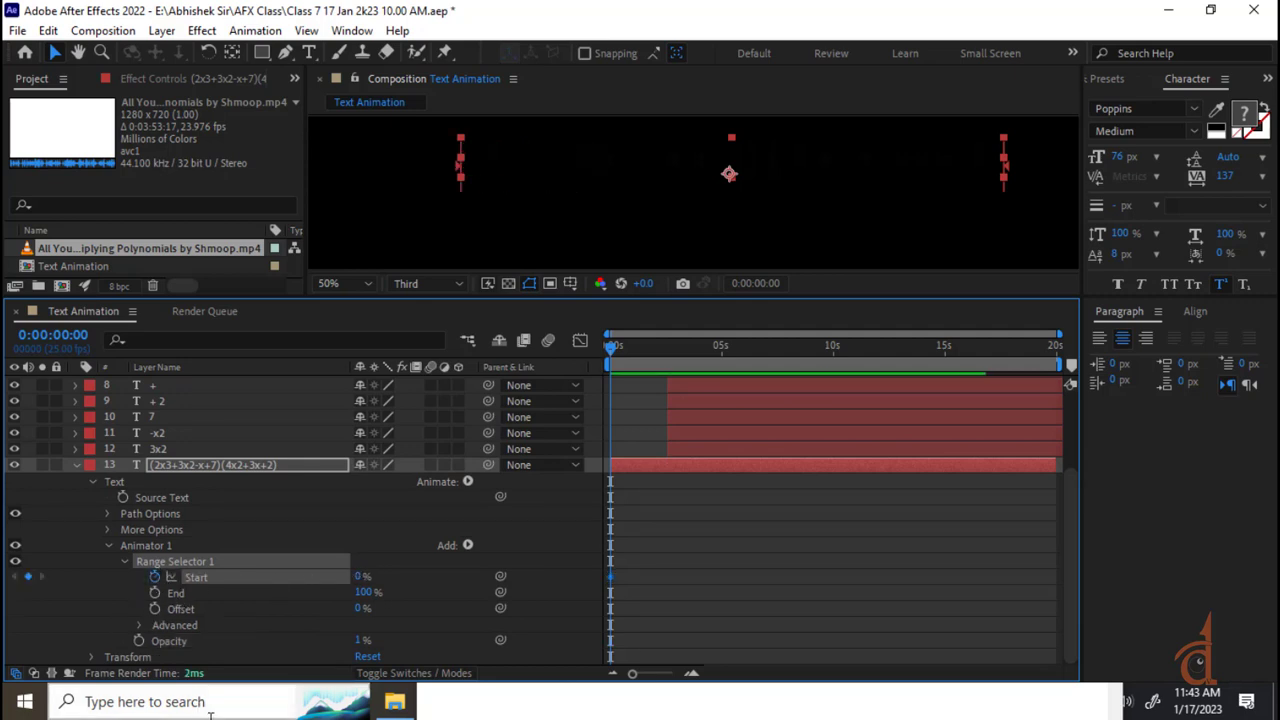
left_click_drag(358, 577, 357, 577)
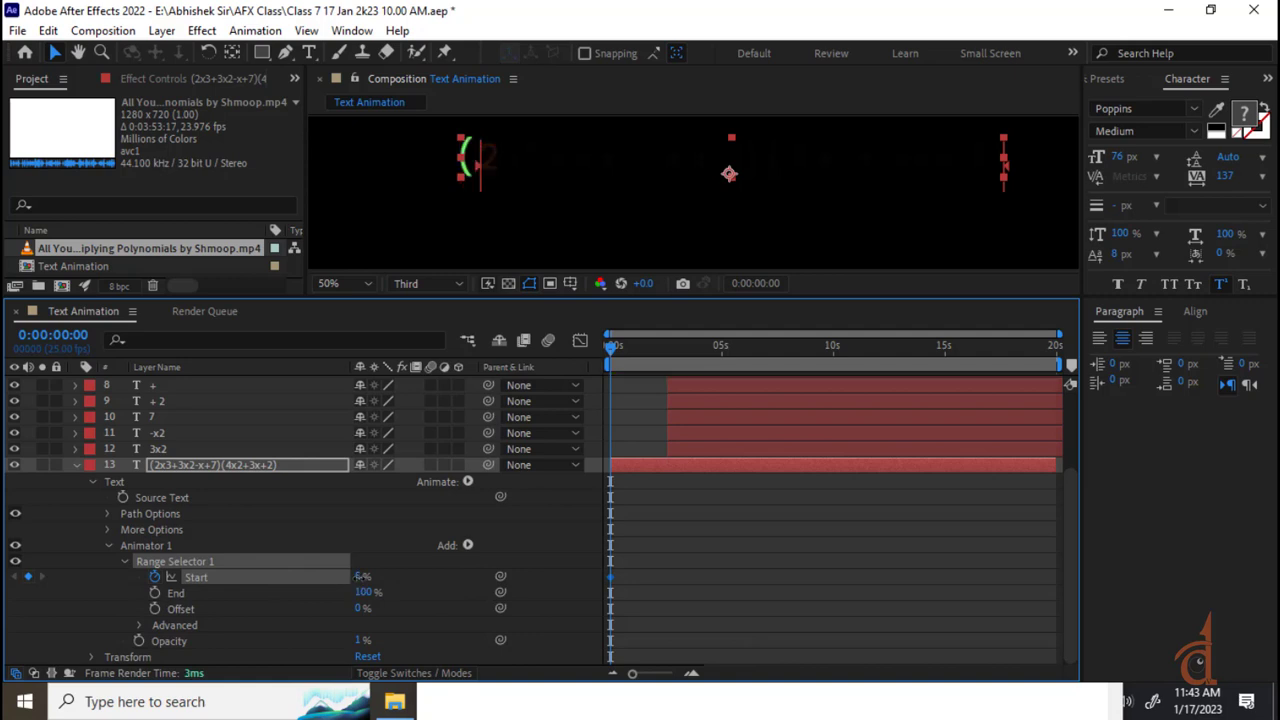
left_click(691, 673)
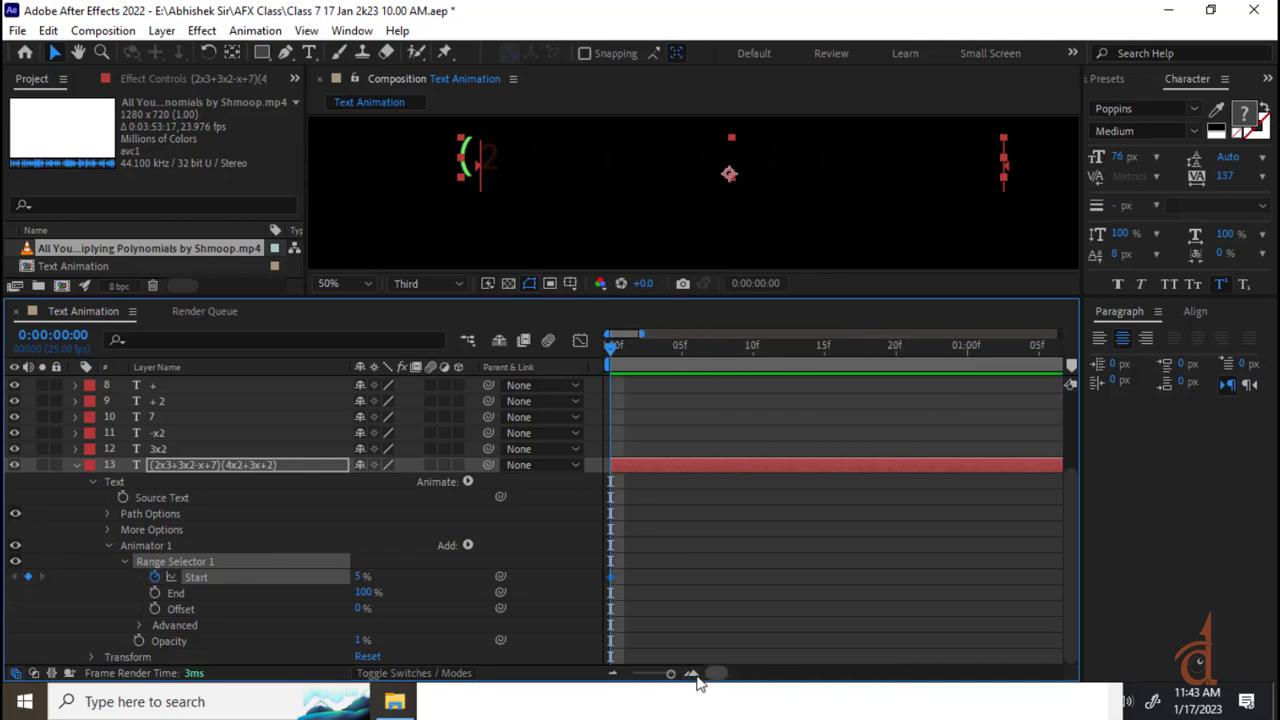
left_click_drag(358, 577, 285, 580)
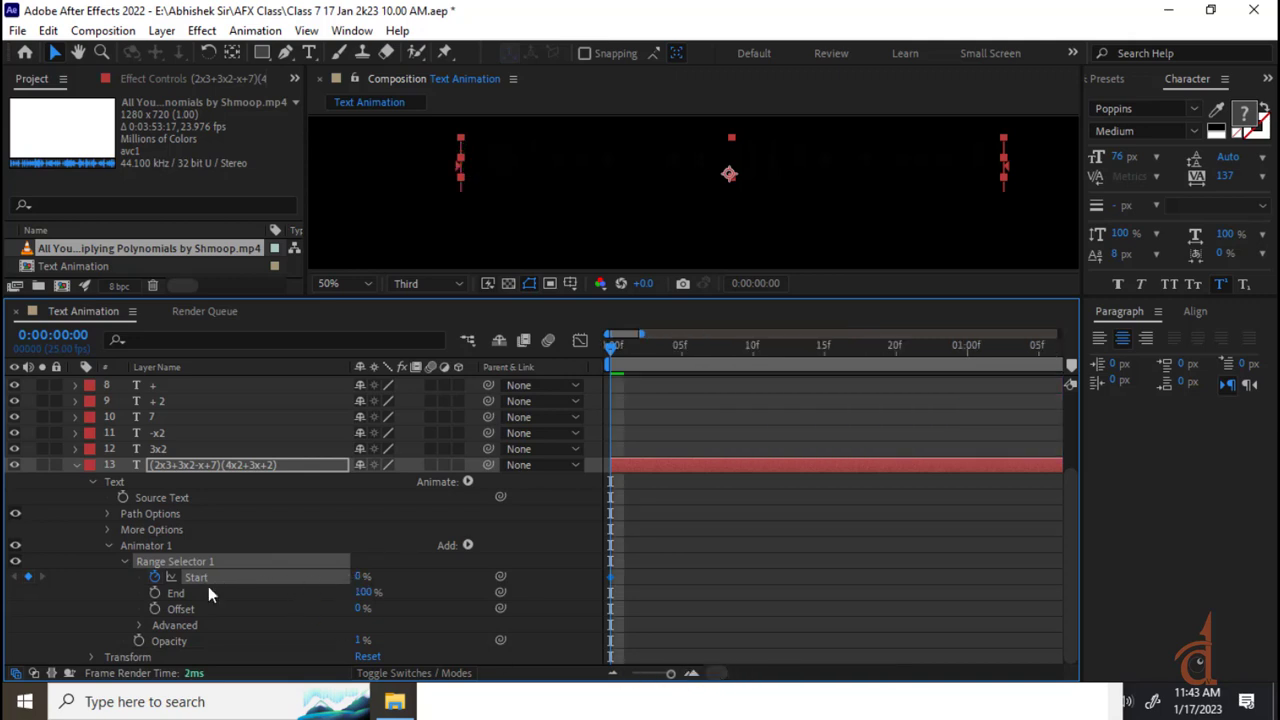
- Keyframe the full equation's range selector Start value at 4% at 0:00:00:10
key("space")
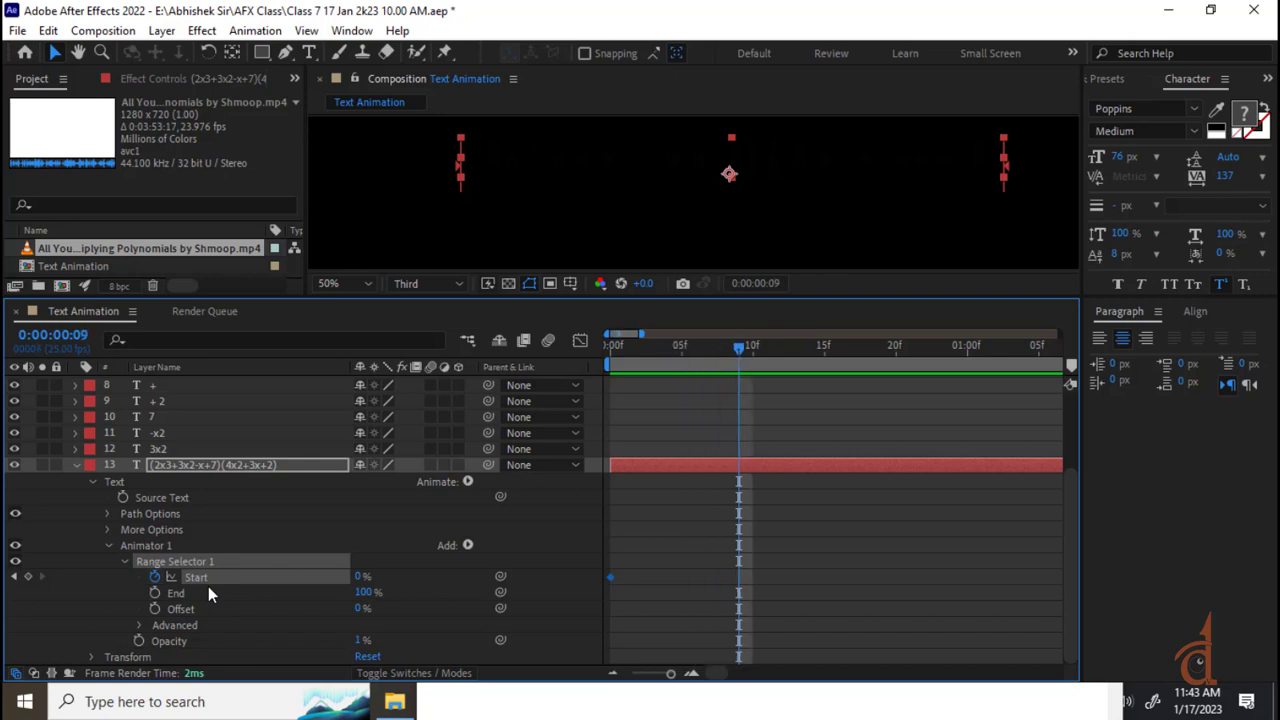
key("space")
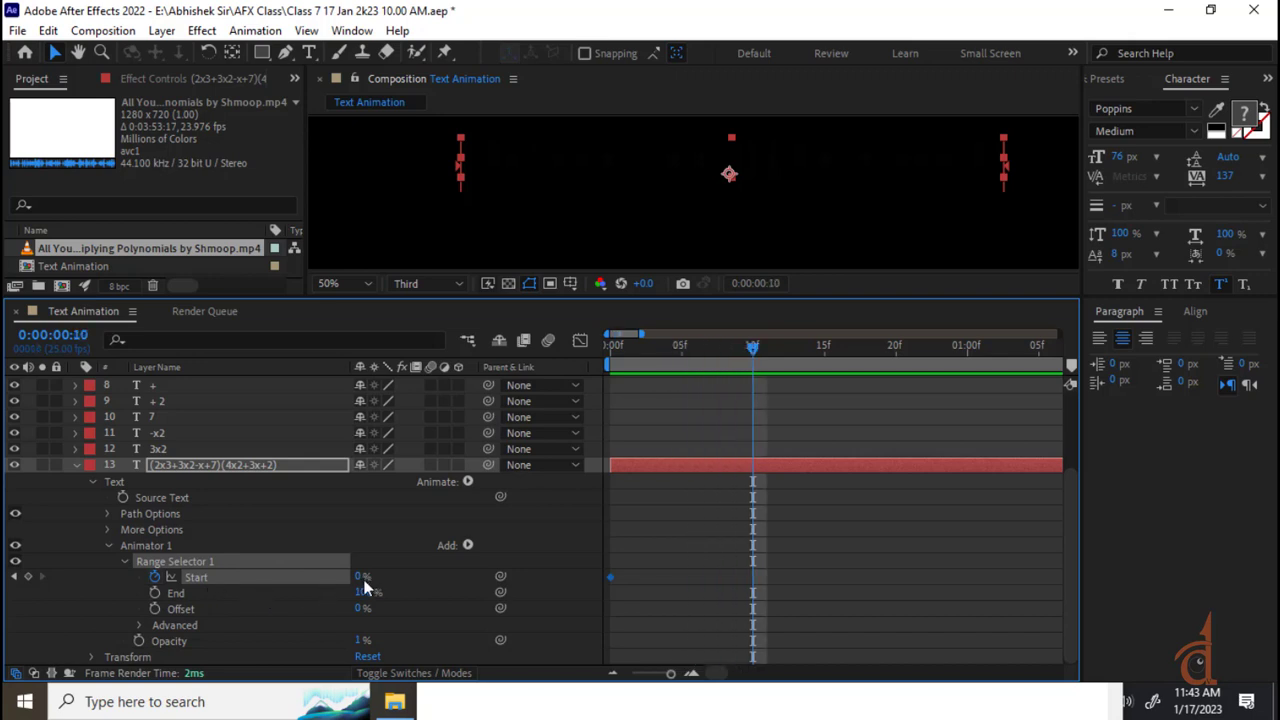
mouse_move(363, 582)
left_mouse_down()
mouse_move(395, 582)
mouse_move(377, 582)
left_mouse_up()
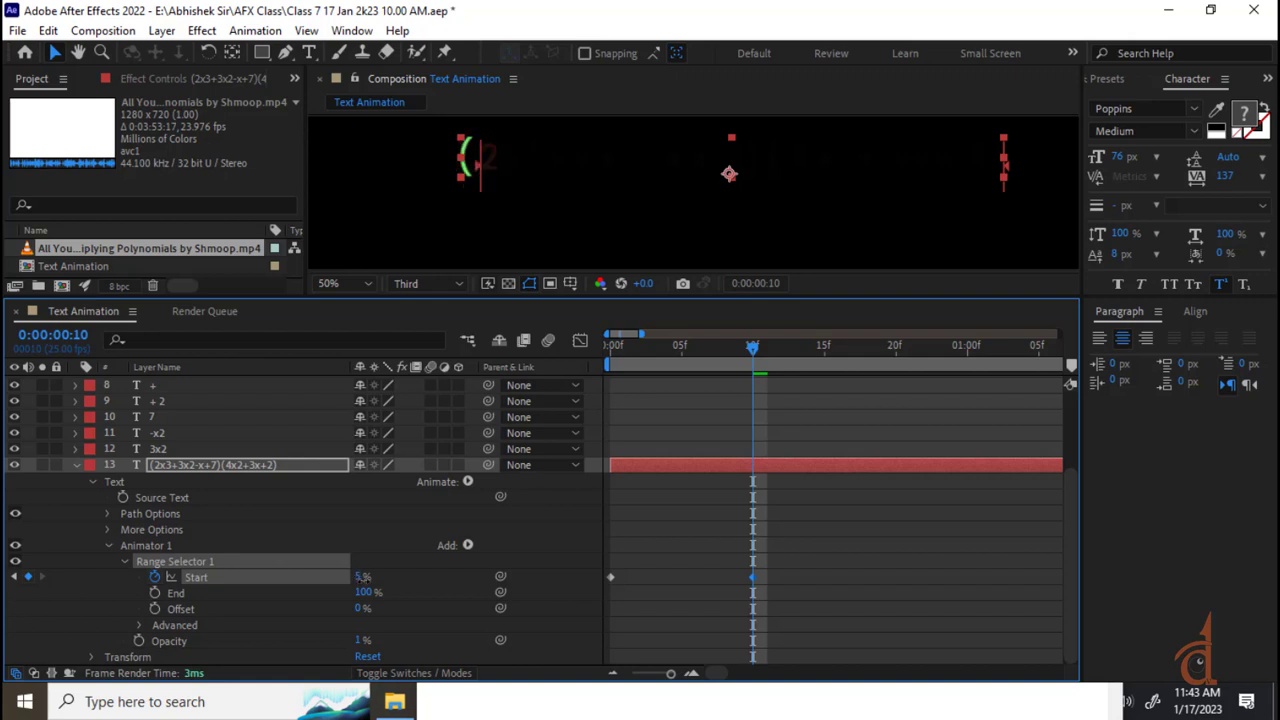
left_click(360, 579)
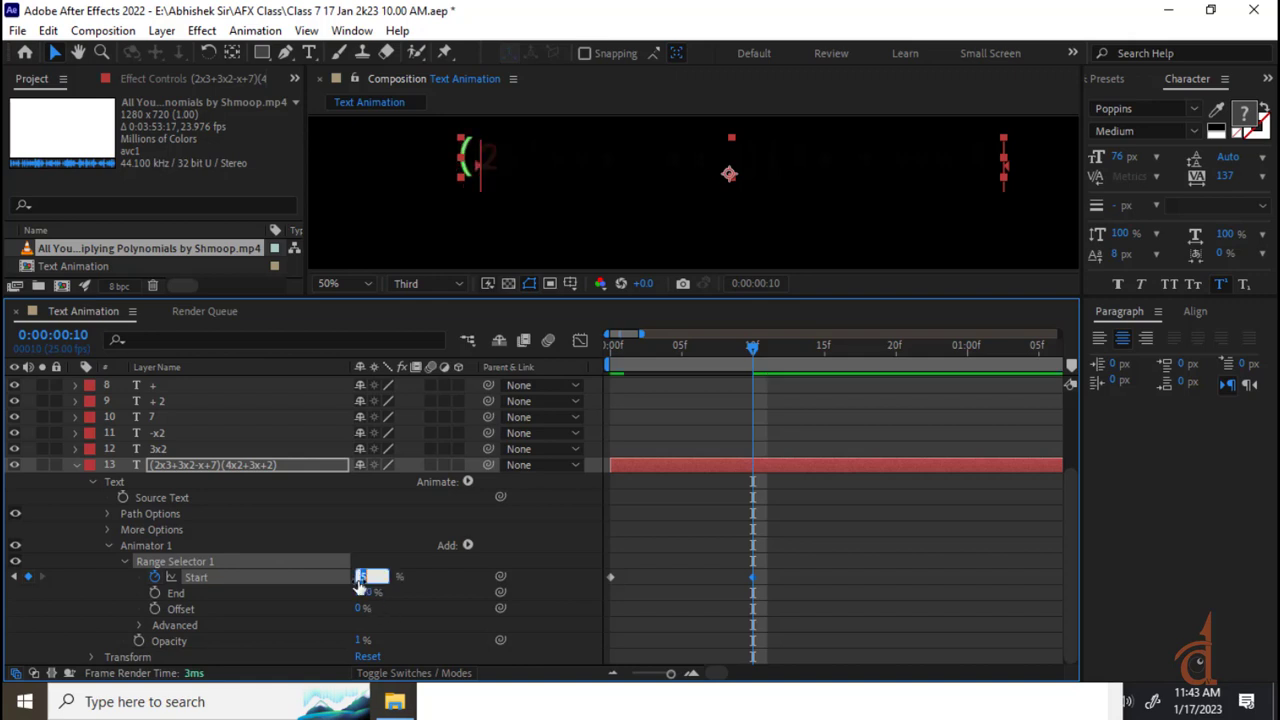
type("4")
key("Return")
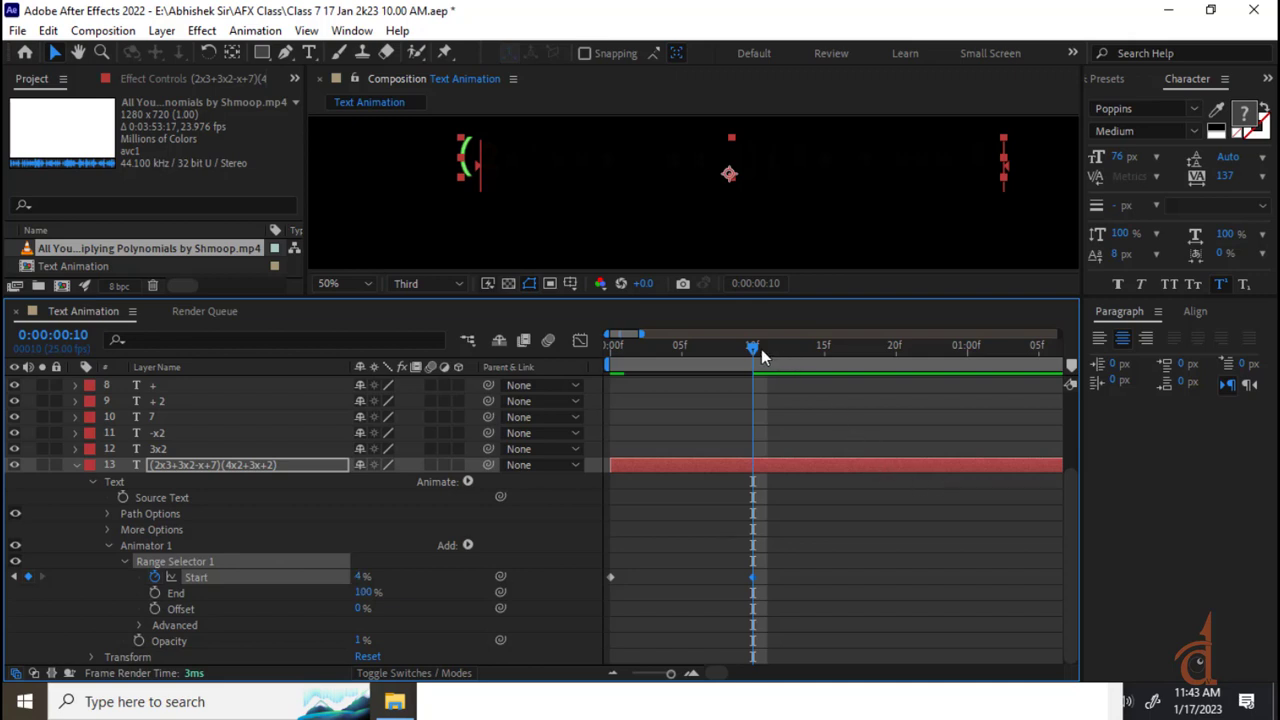
- Add a Start keyframe of 16% at 0:00:00:20 to reveal the equation's first term
left_click(796, 355)
left_click_drag(811, 362, 841, 361)
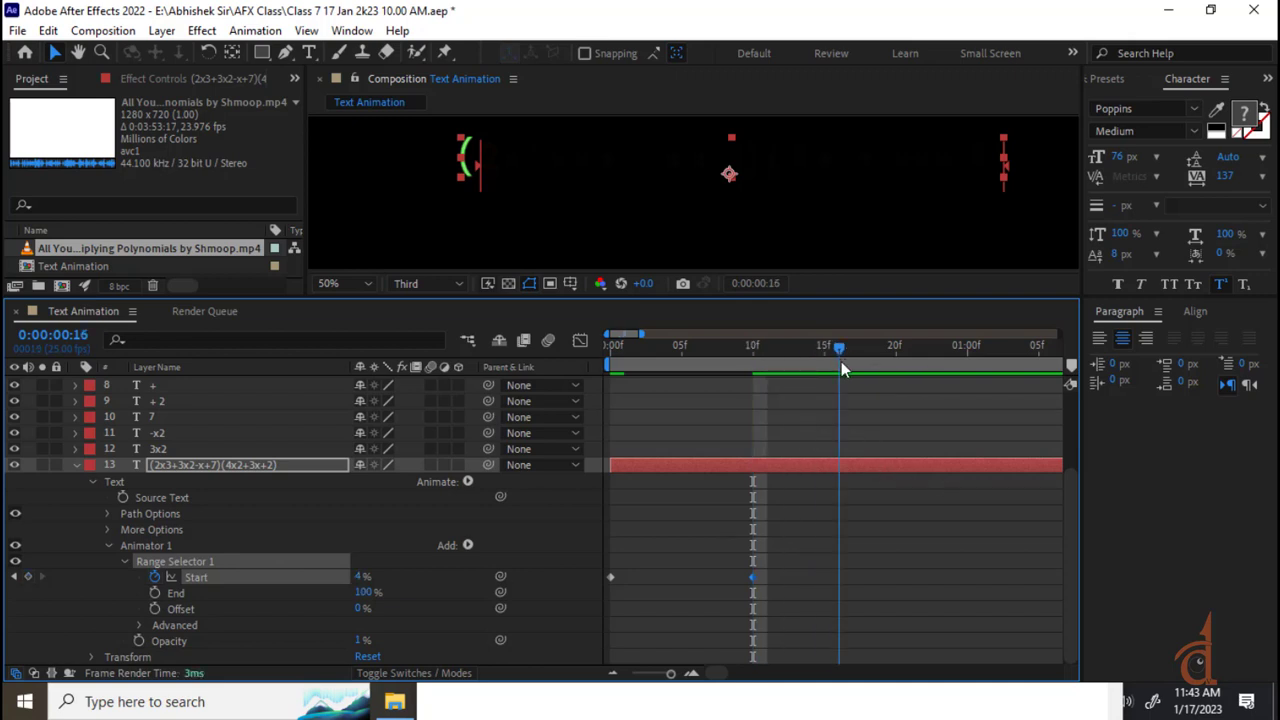
left_click(691, 672)
left_click_drag(674, 672, 669, 673)
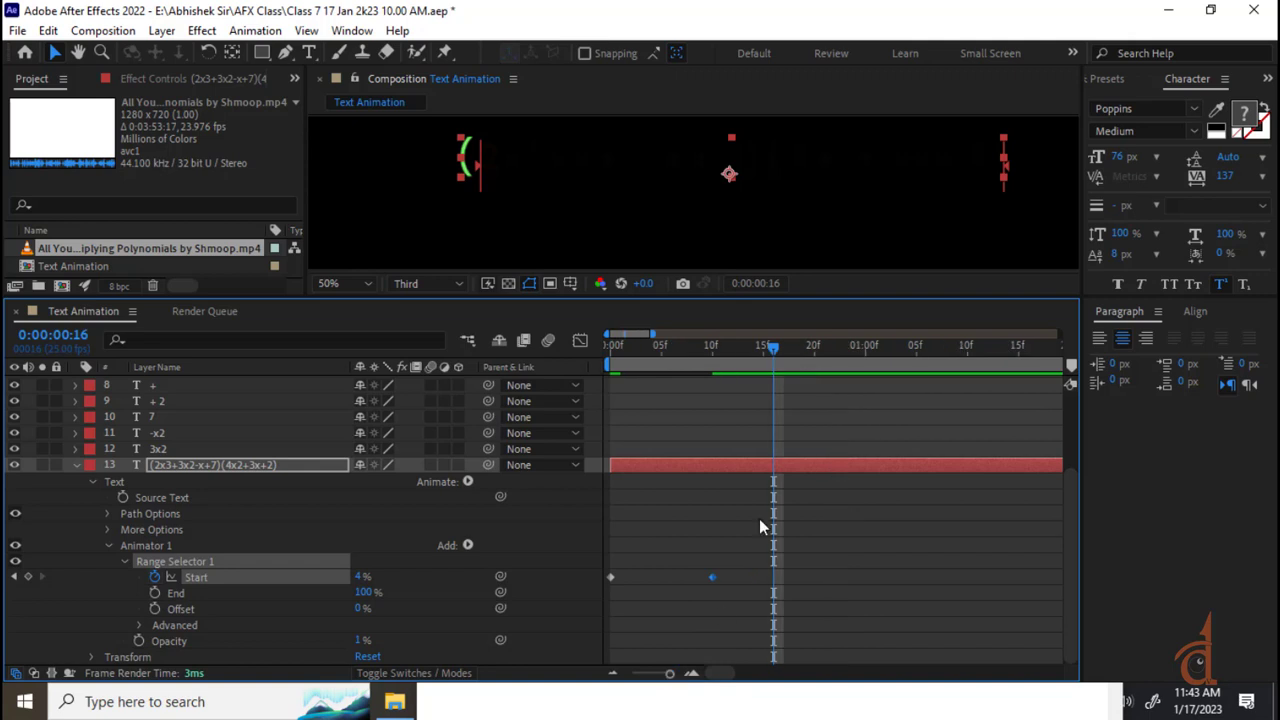
left_click_drag(775, 352, 815, 350)
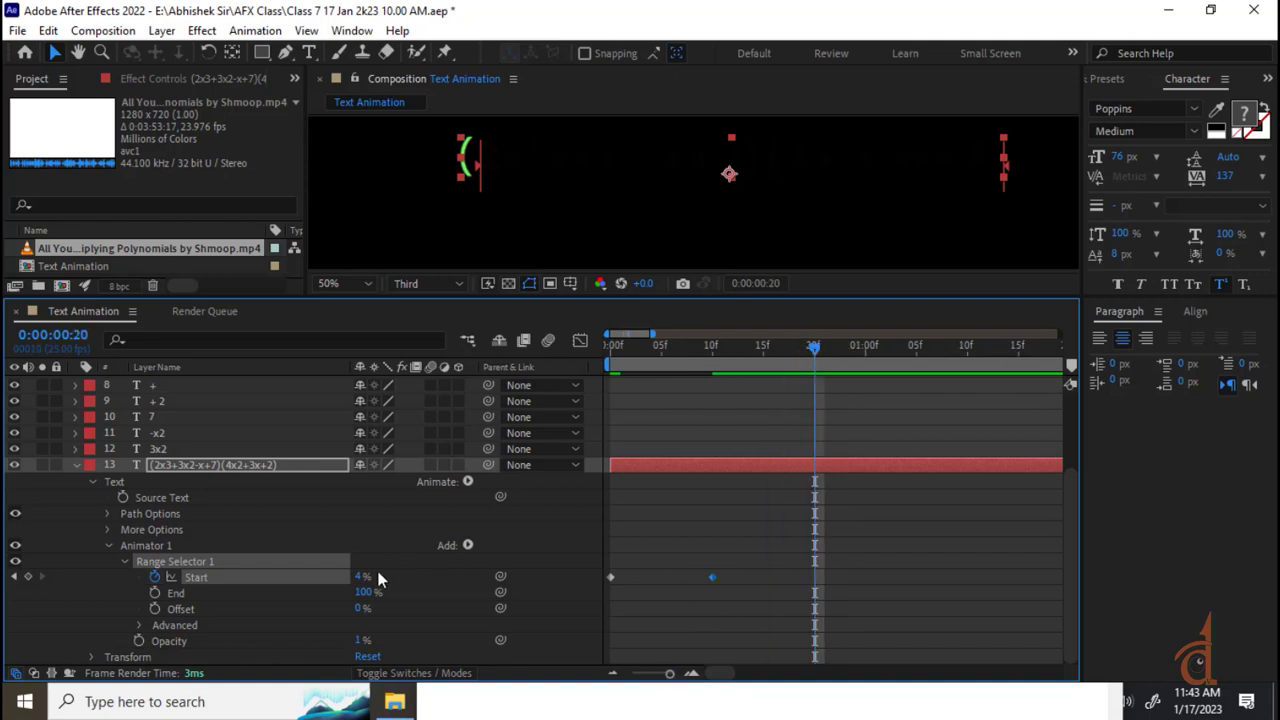
left_click_drag(362, 576, 368, 576)
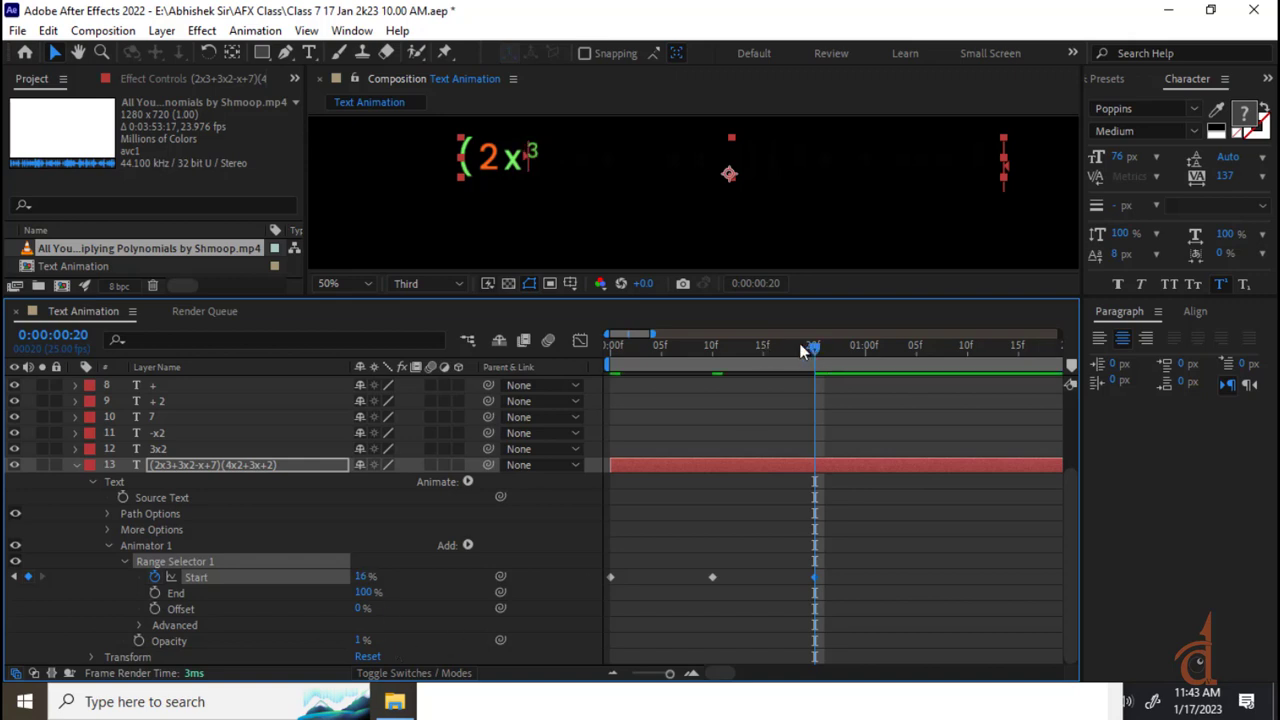
- Add a Start keyframe of 22% at 0:00:01:01 to reveal the first plus sign
left_click_drag(800, 344, 879, 379)
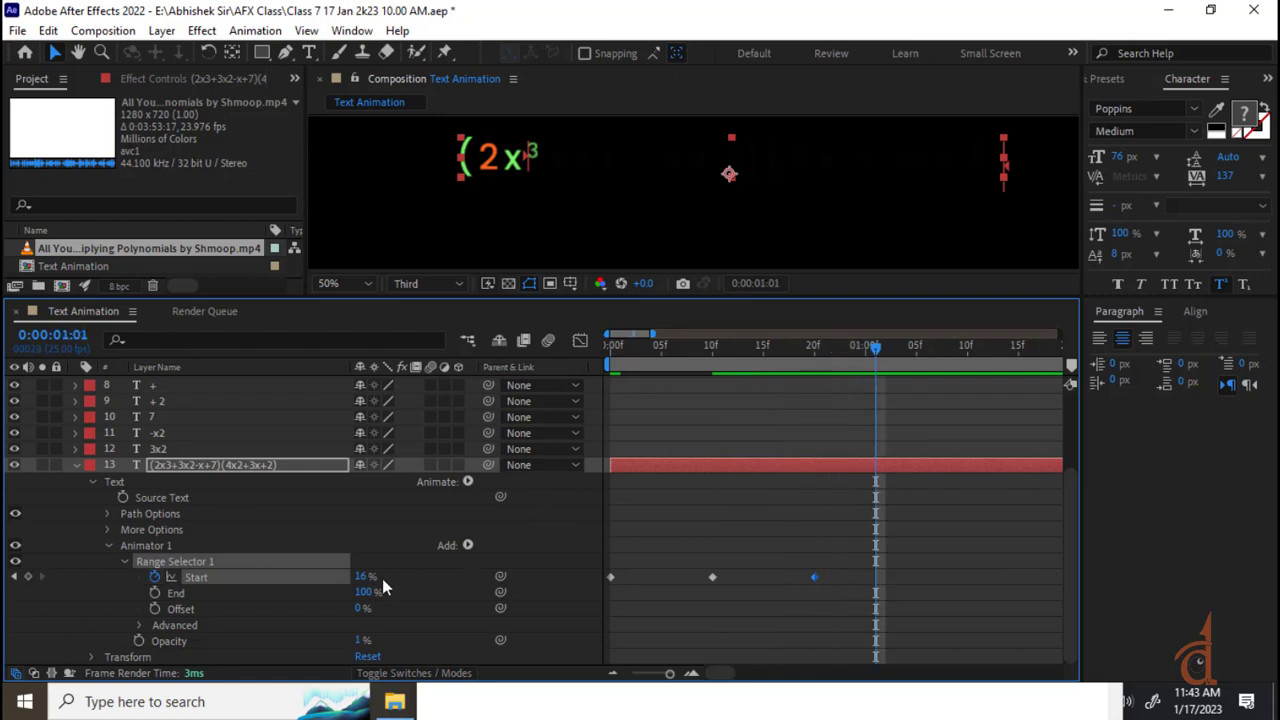
mouse_move(364, 578)
left_mouse_down()
mouse_move(382, 580)
mouse_move(365, 582)
left_mouse_up()
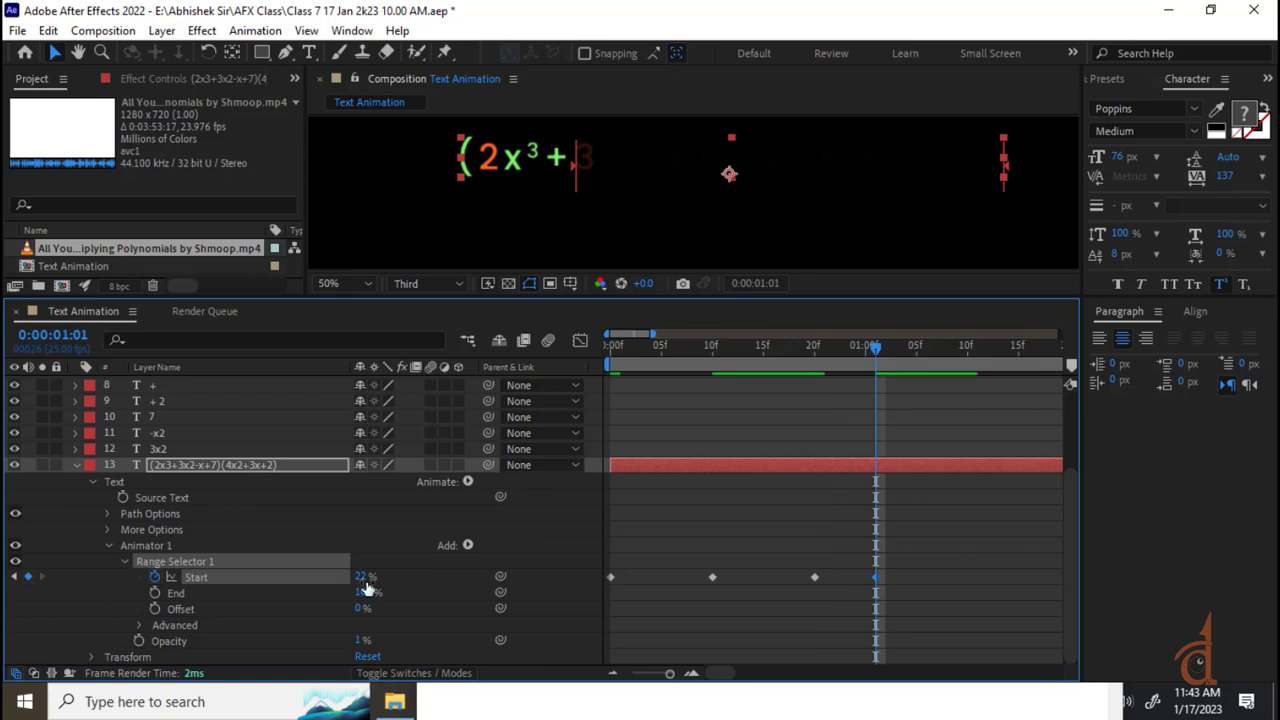
left_click(364, 578)
type("2")
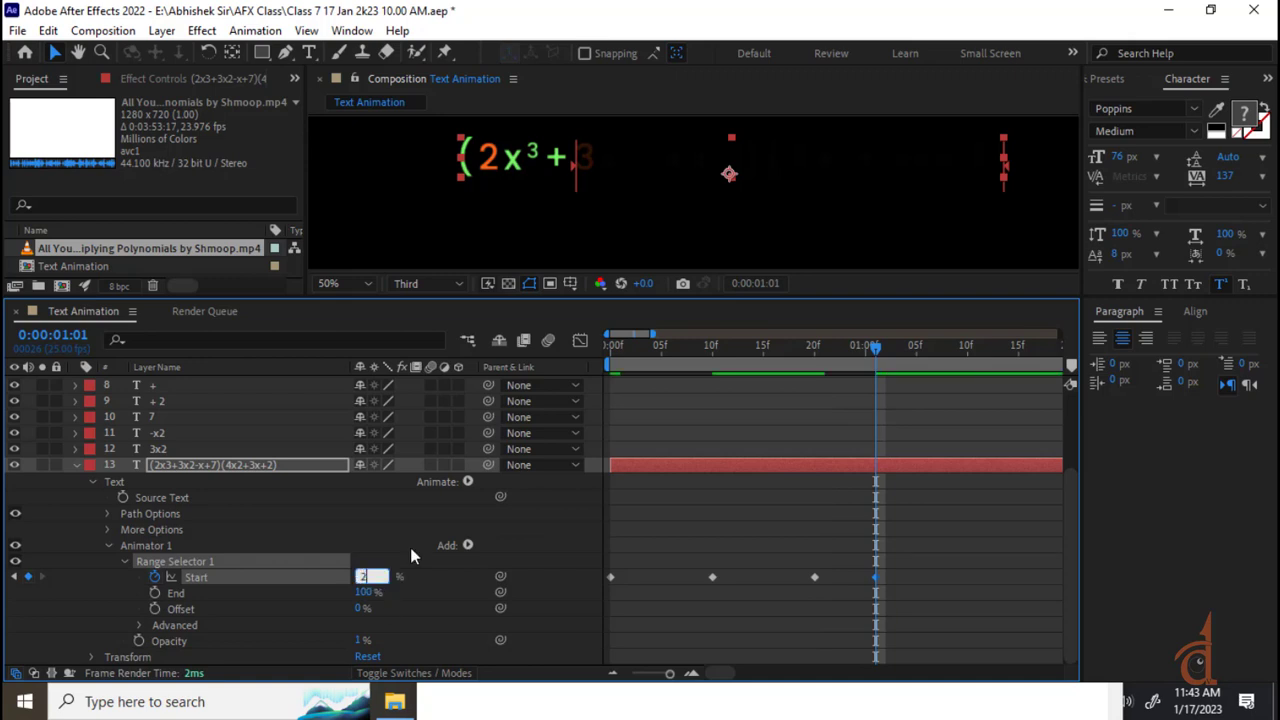
type("2")
key("Return")
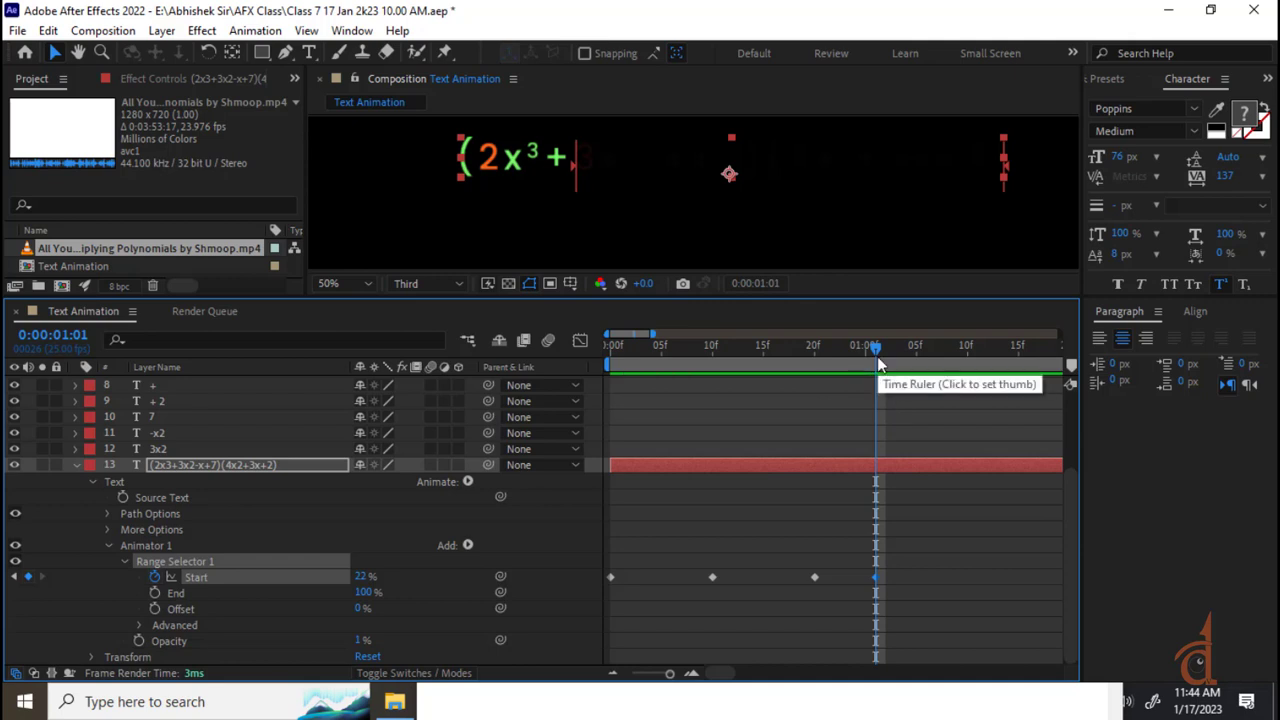
- Keyframe Start at 34% at 0:00:01:09, then raise it at 0:00:01:15 to reveal the minus sign
left_click_drag(877, 352, 964, 366)
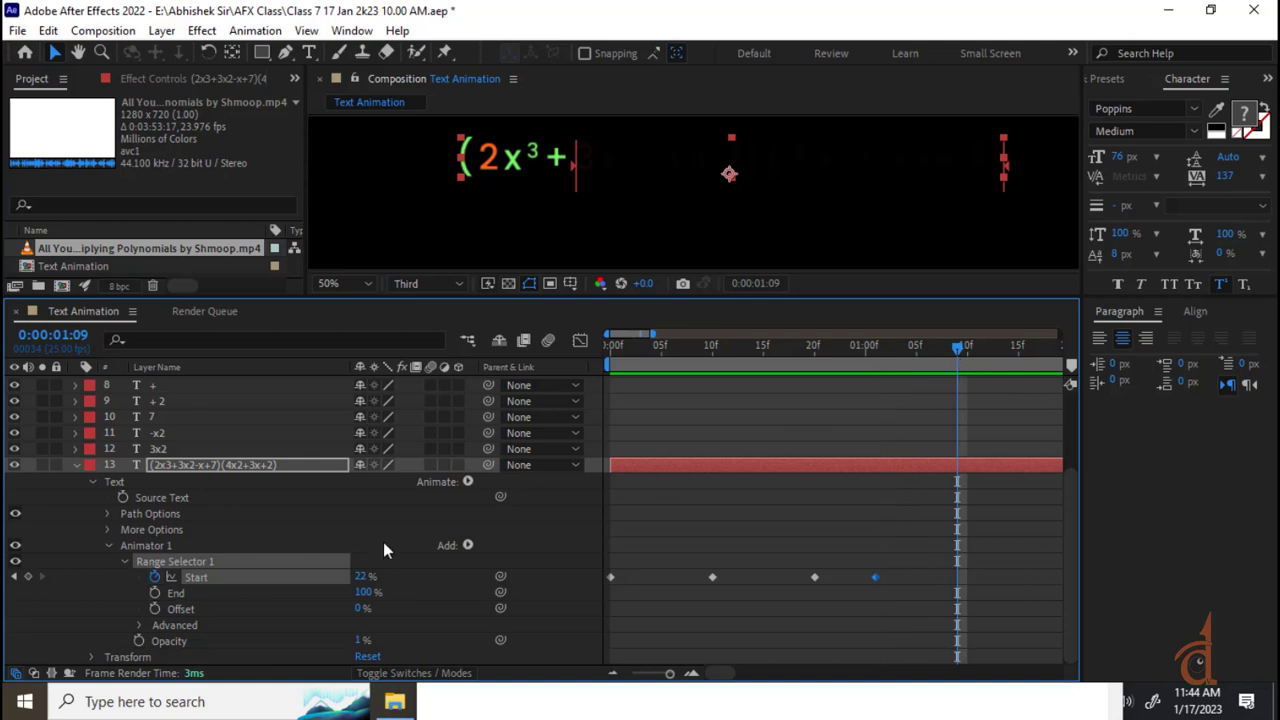
left_click_drag(360, 578, 368, 576)
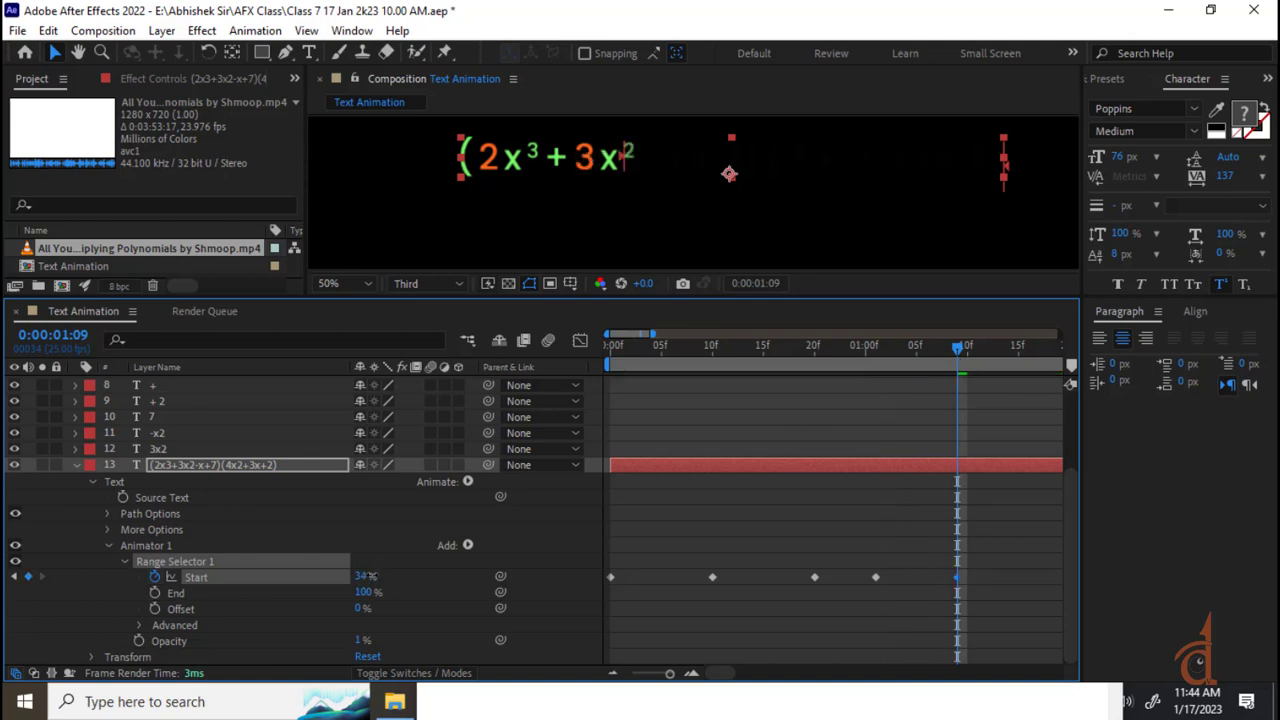
left_click(613, 674)
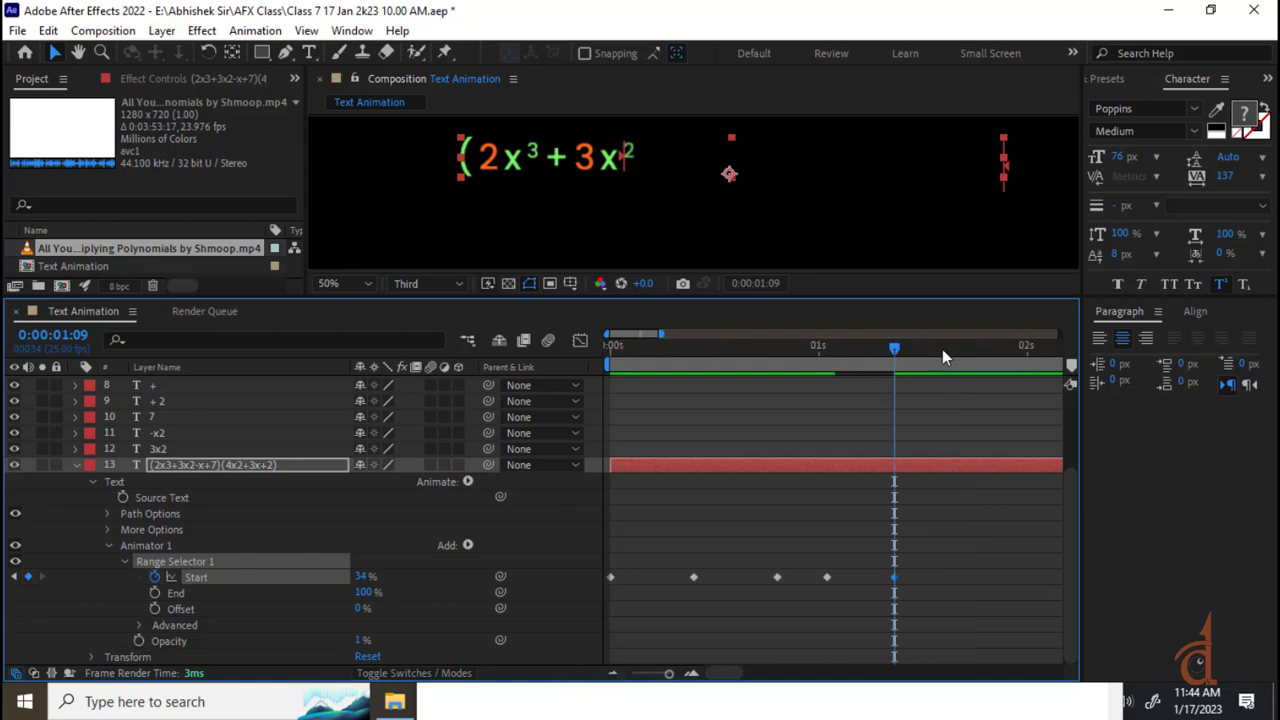
left_click_drag(902, 348, 951, 356)
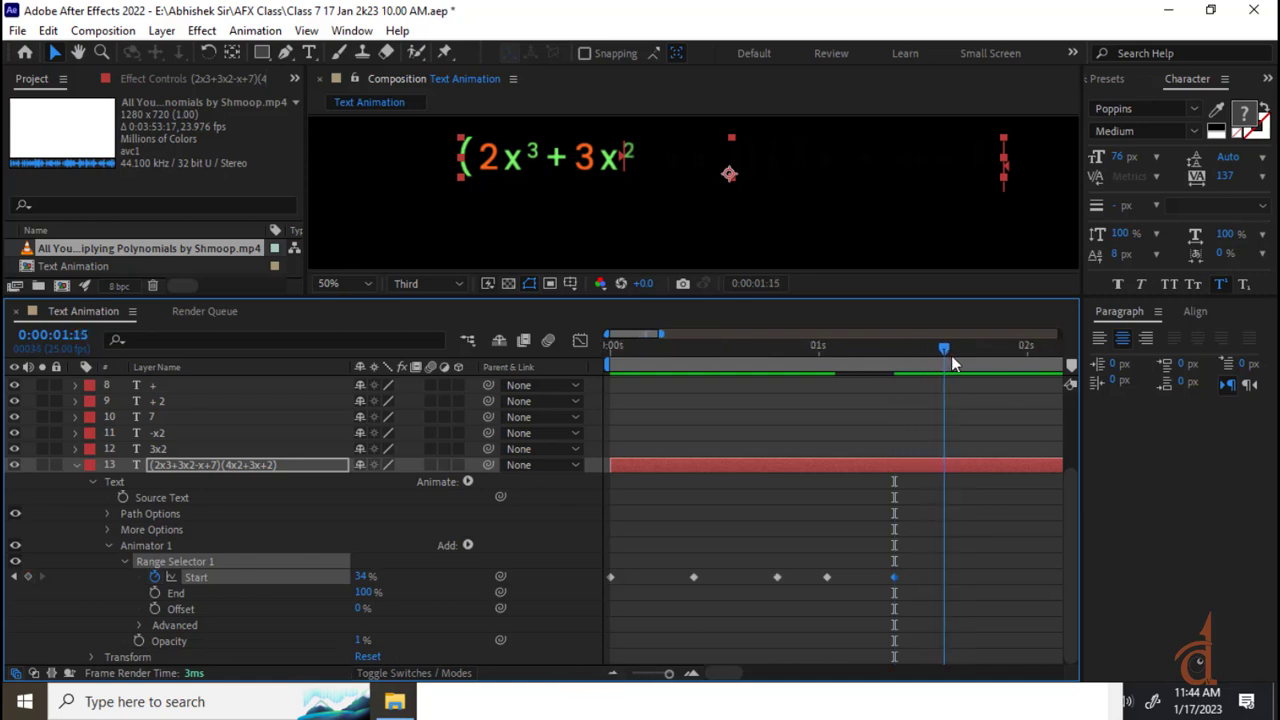
left_click_drag(363, 577, 372, 577)
- Add a Start keyframe at 0:00:01:23, trying 45% before setting it to 40%
left_click_drag(940, 357, 1008, 360)
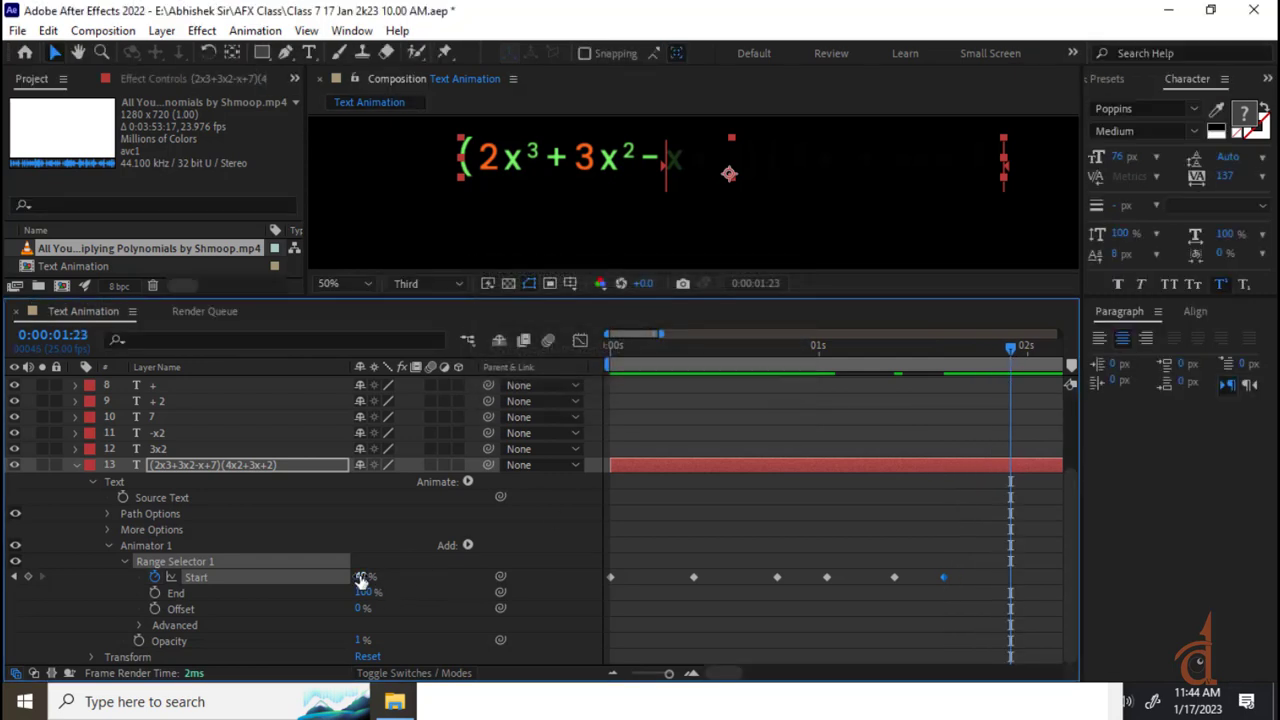
left_click_drag(362, 577, 360, 577)
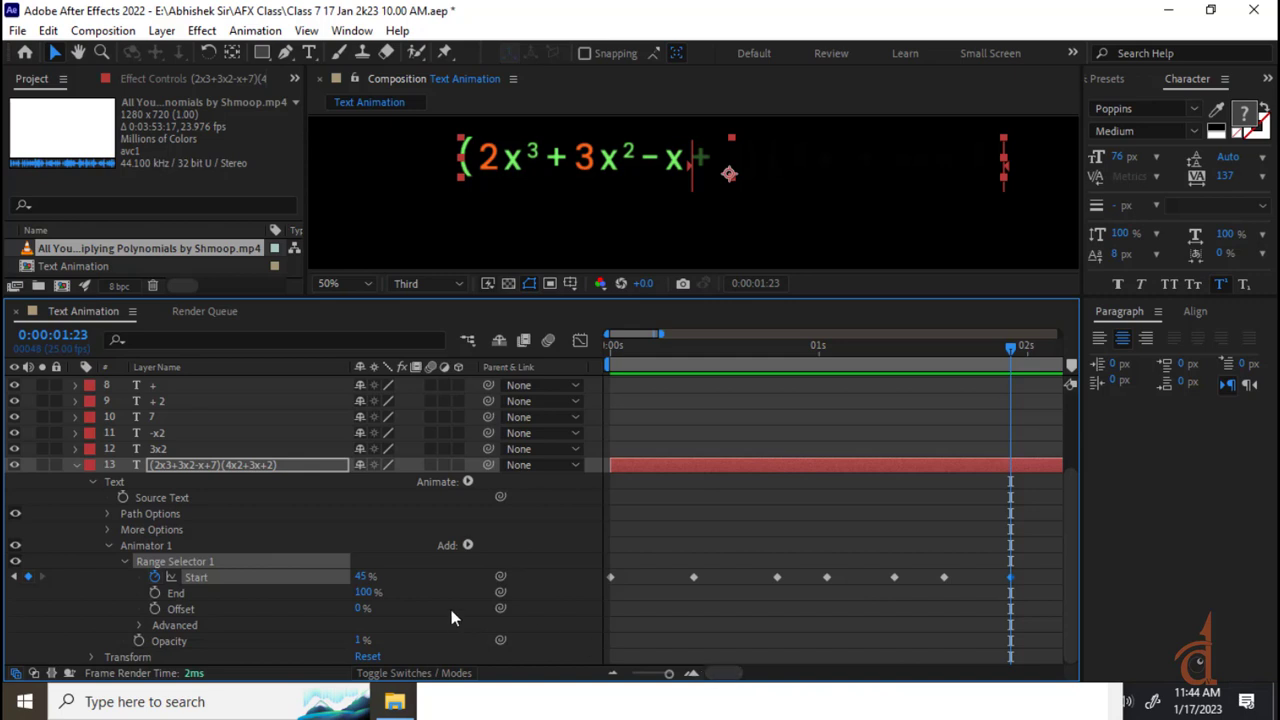
left_click(362, 577)
type("40")
key("Return")
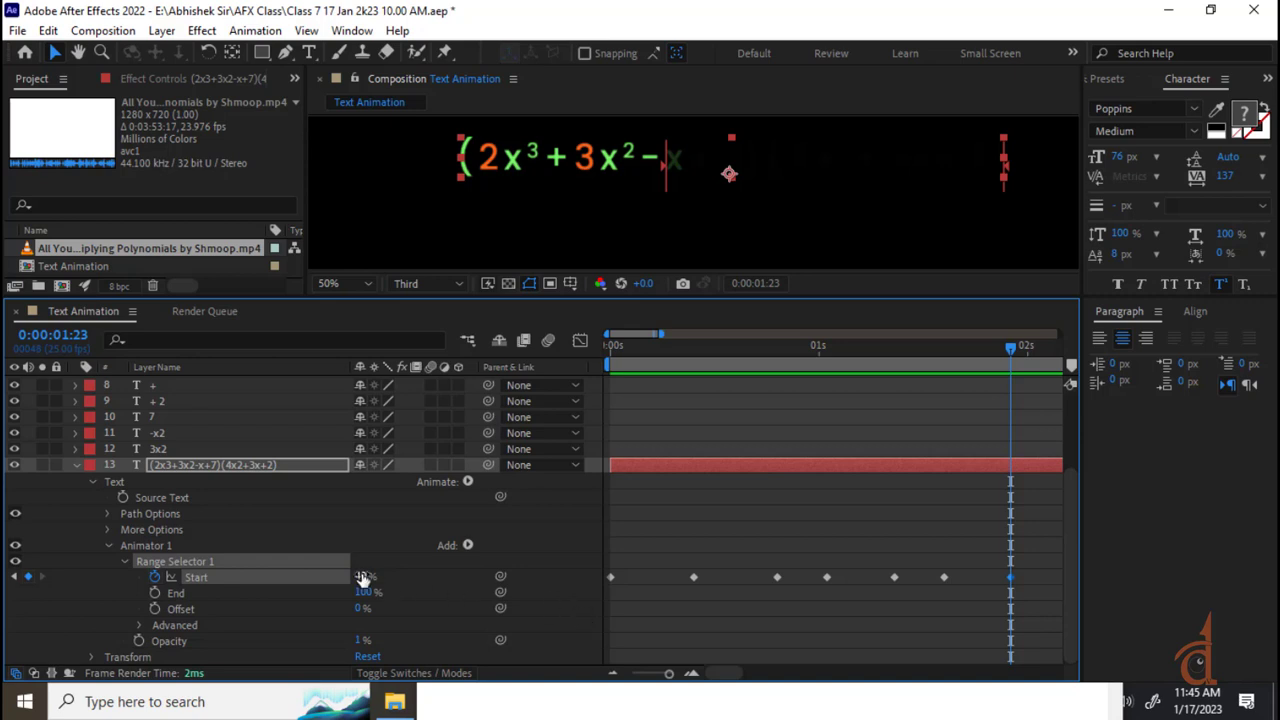
- Fine-tune the Start keyframe at 0:00:01:23 to 43.5% so only the x after the minus sign is revealed
left_click_drag(360, 577, 397, 602)
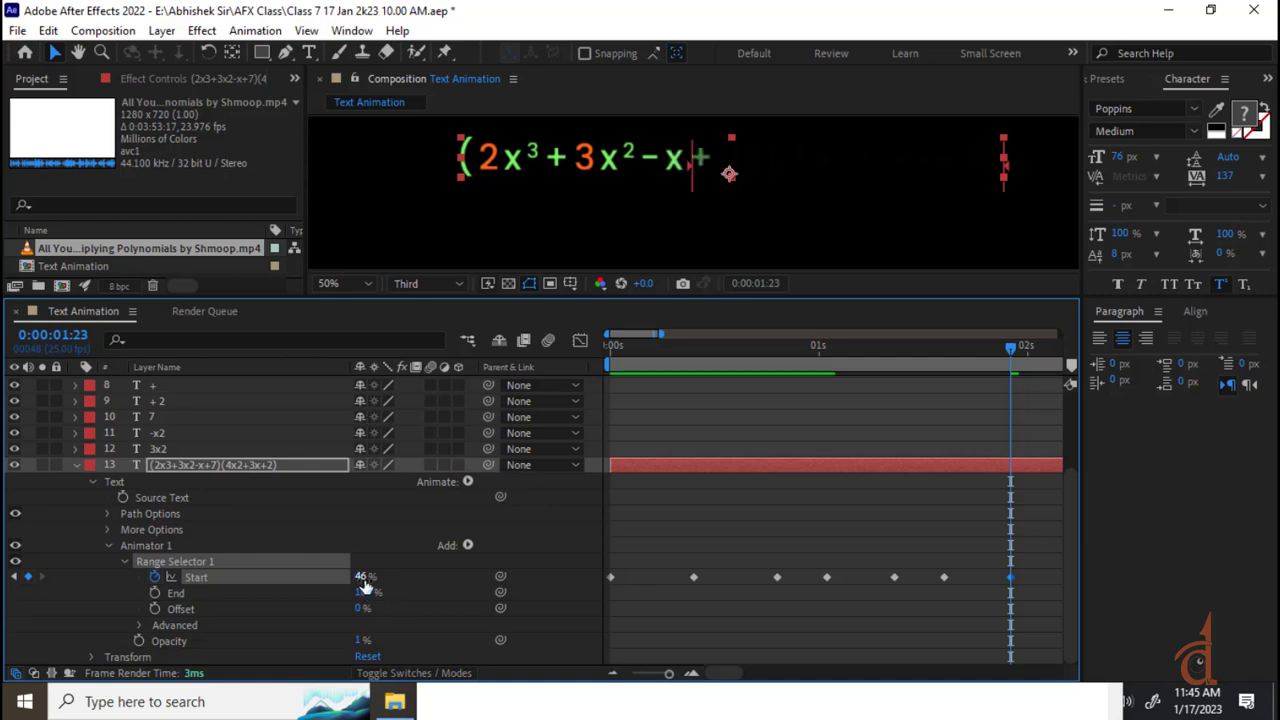
left_click(362, 577)
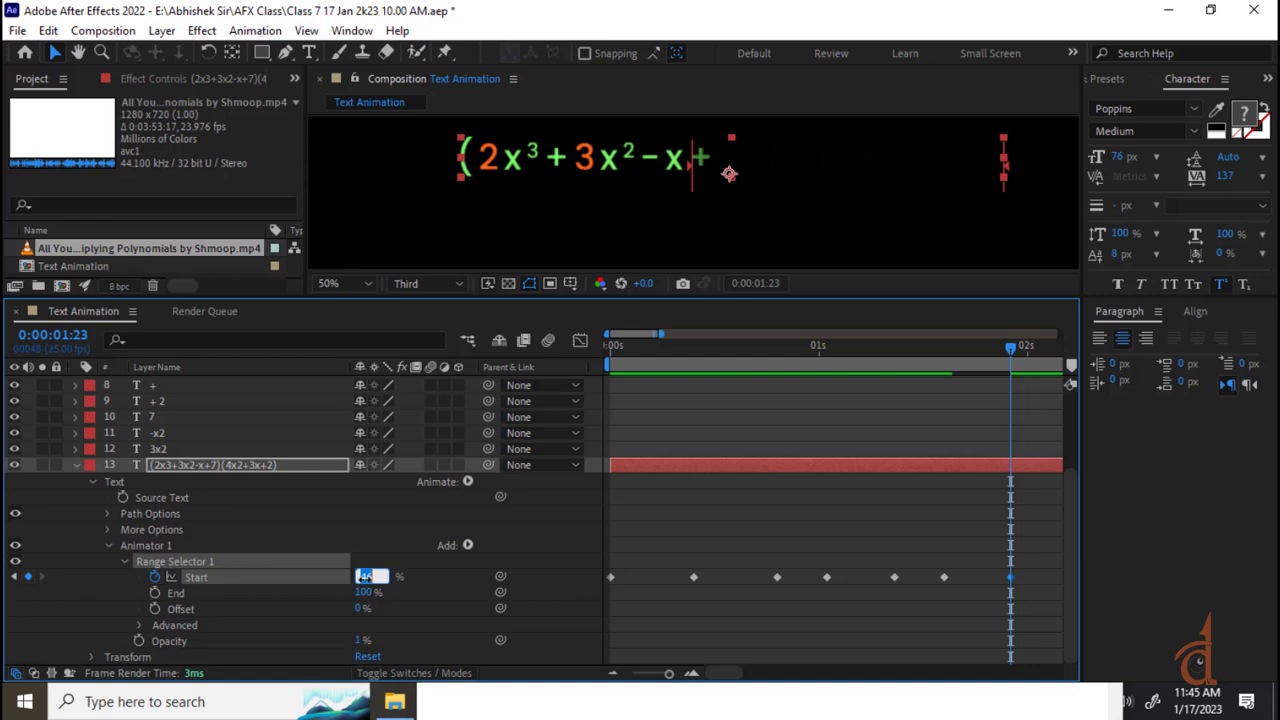
type("45")
key("Return")
left_click(364, 577)
type("44")
key("Return")
left_click(362, 577)
type("43.5")
key("Return")
- Add a Start keyframe of 48% at 0:00:02:02 to reveal the plus sign before the 7
left_click_drag(729, 676, 742, 676)
left_click_drag(860, 346, 889, 354)
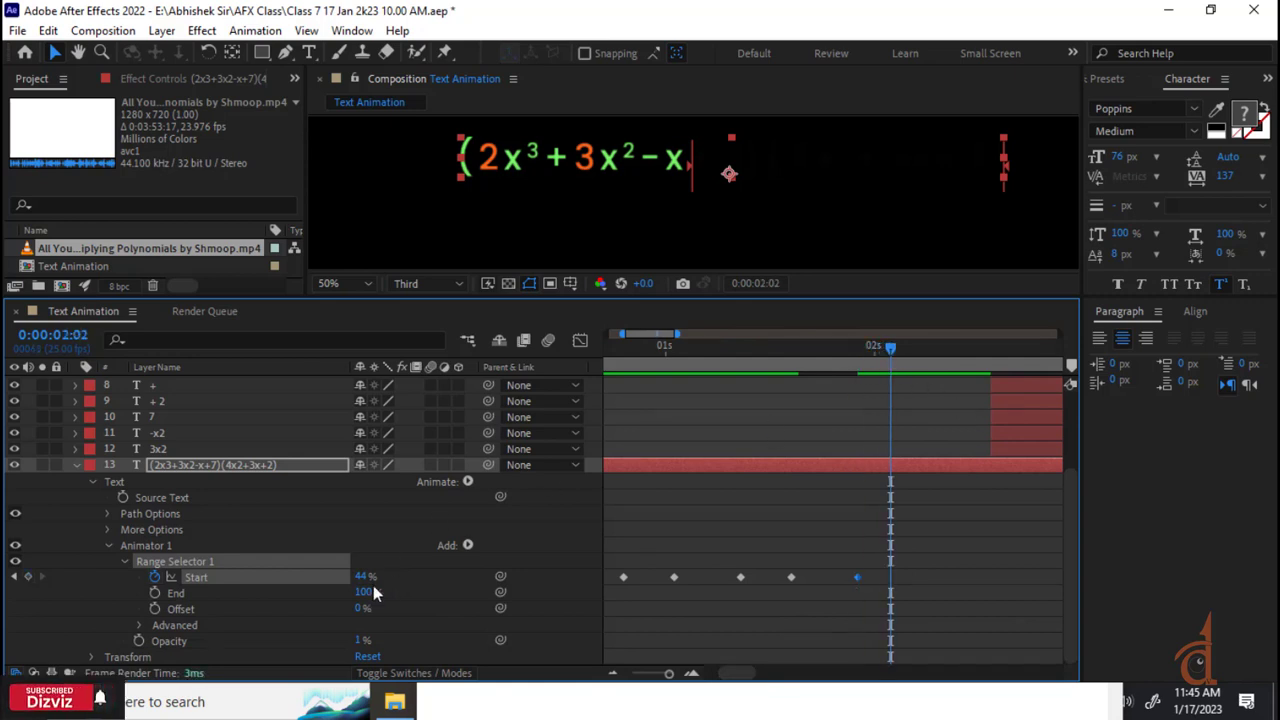
mouse_move(358, 578)
left_mouse_down()
mouse_move(340, 578)
mouse_move(362, 577)
left_mouse_up()
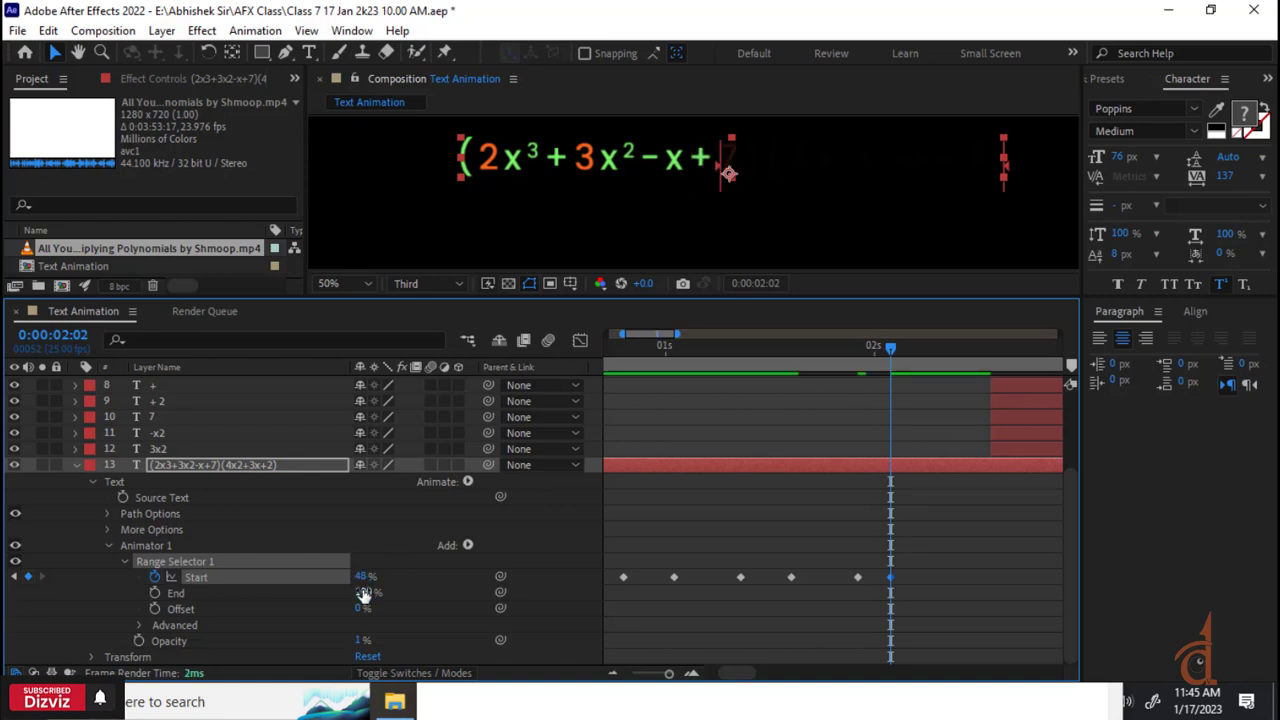
left_click(366, 578)
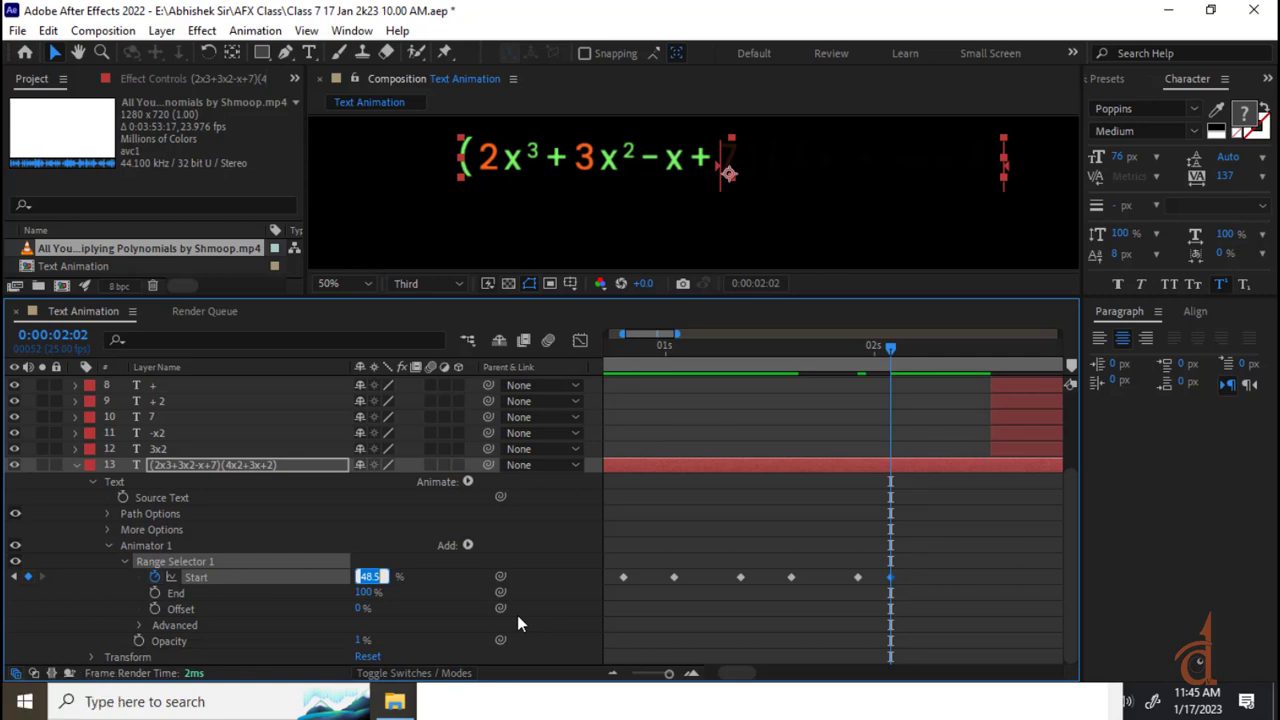
type("48")
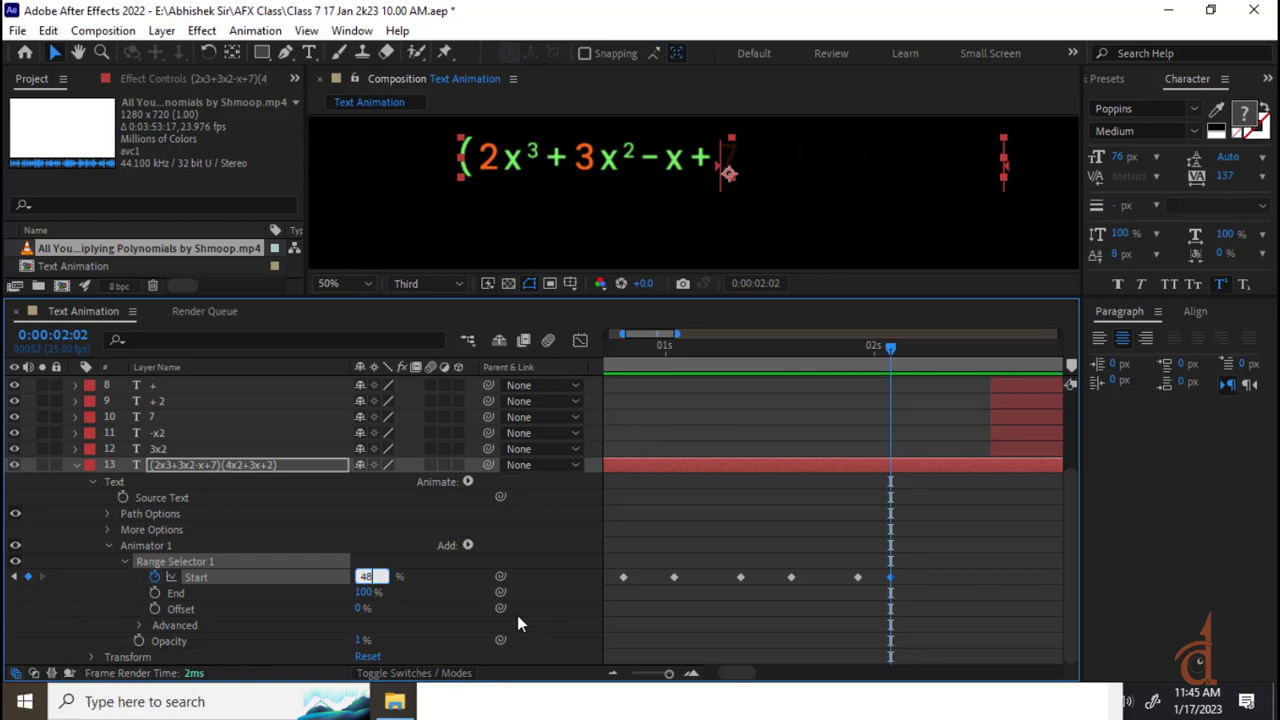
key("Return")
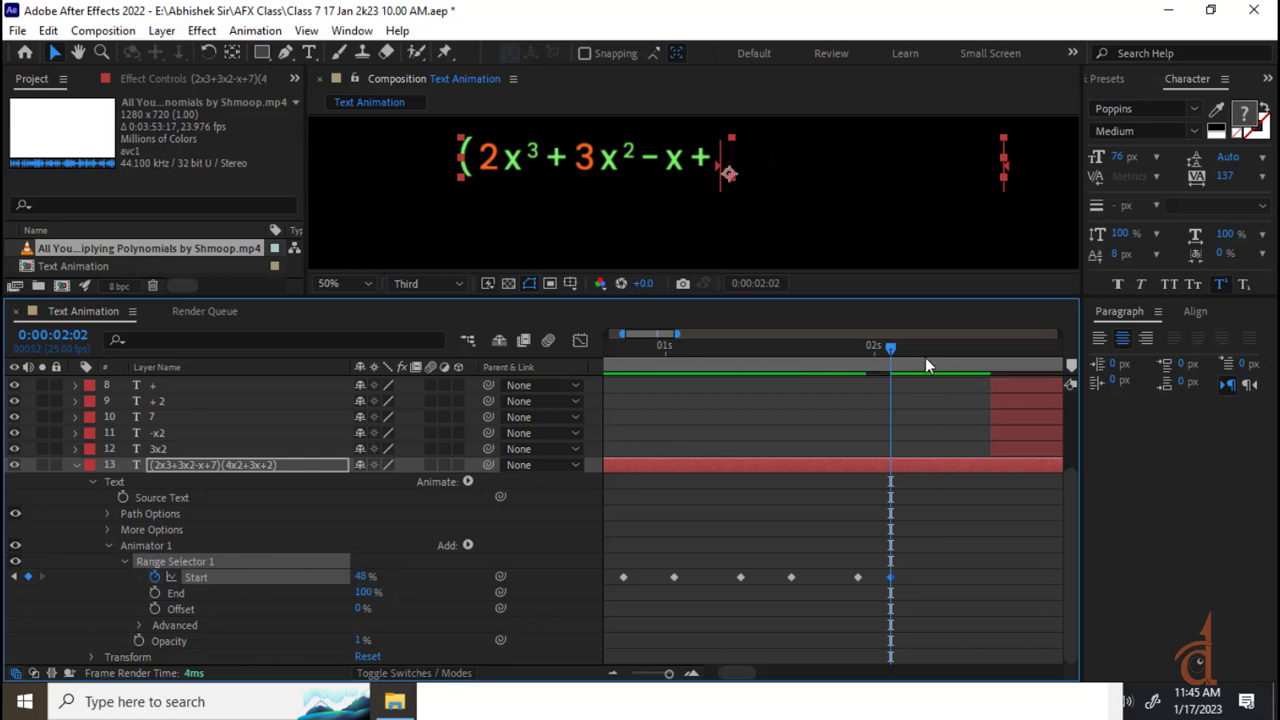
- Add a Start keyframe of 56% at 0:00:02:08 to reveal the 7 and the first closing bracket
left_click_drag(908, 343, 947, 359)
left_click_drag(353, 578, 371, 579)
left_click(365, 578)
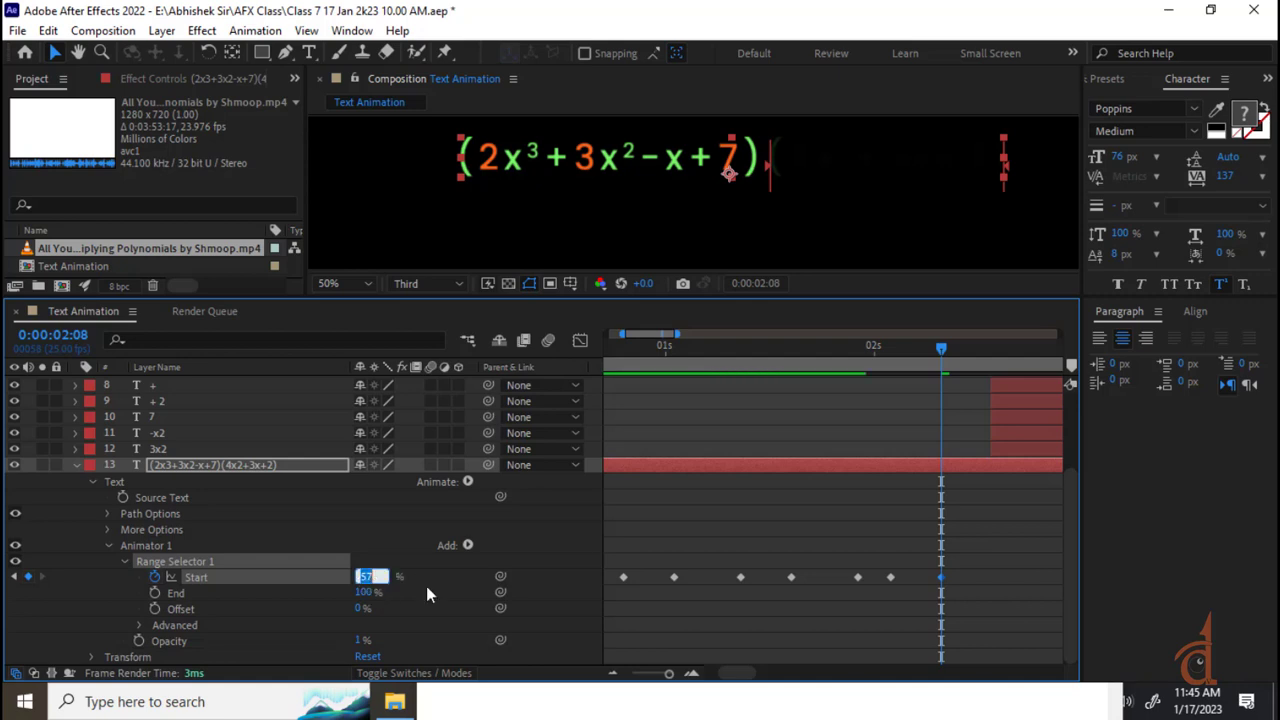
type("56")
key("Return")
- Preview the first polynomial's character reveal from the composition's start with the view reduced to 25%
key("comma")
key("comma")
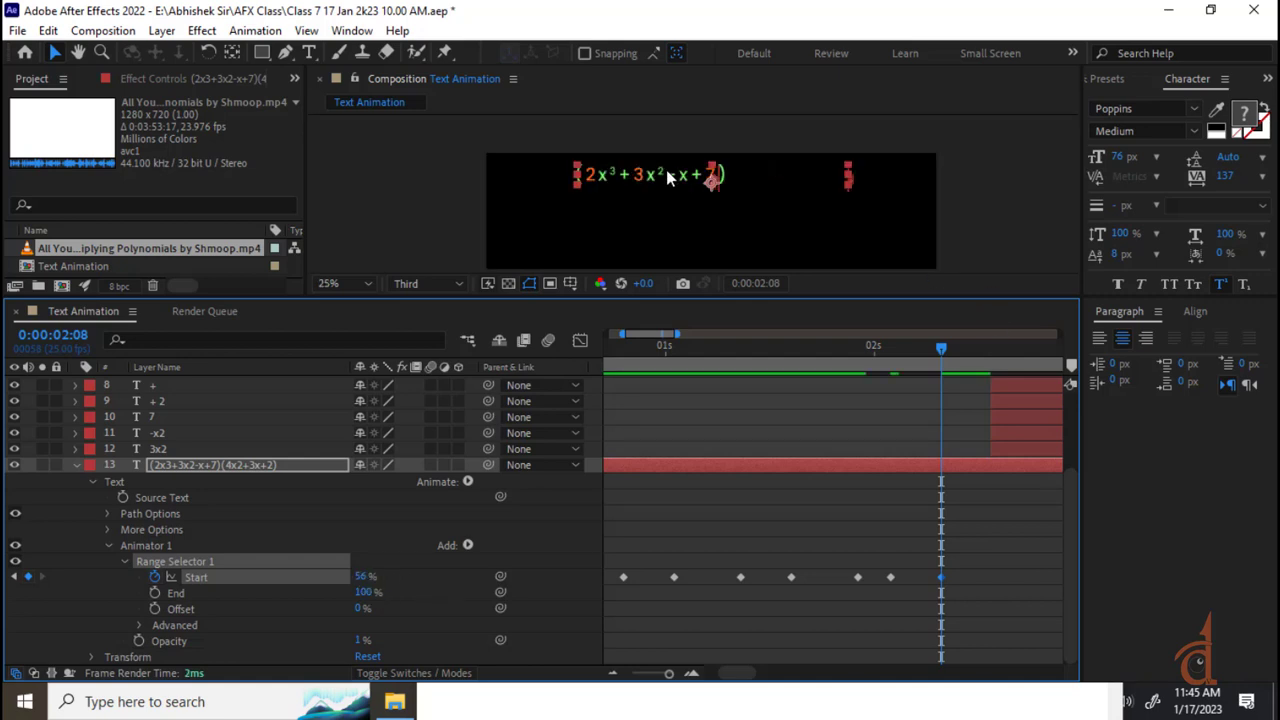
key("Home")
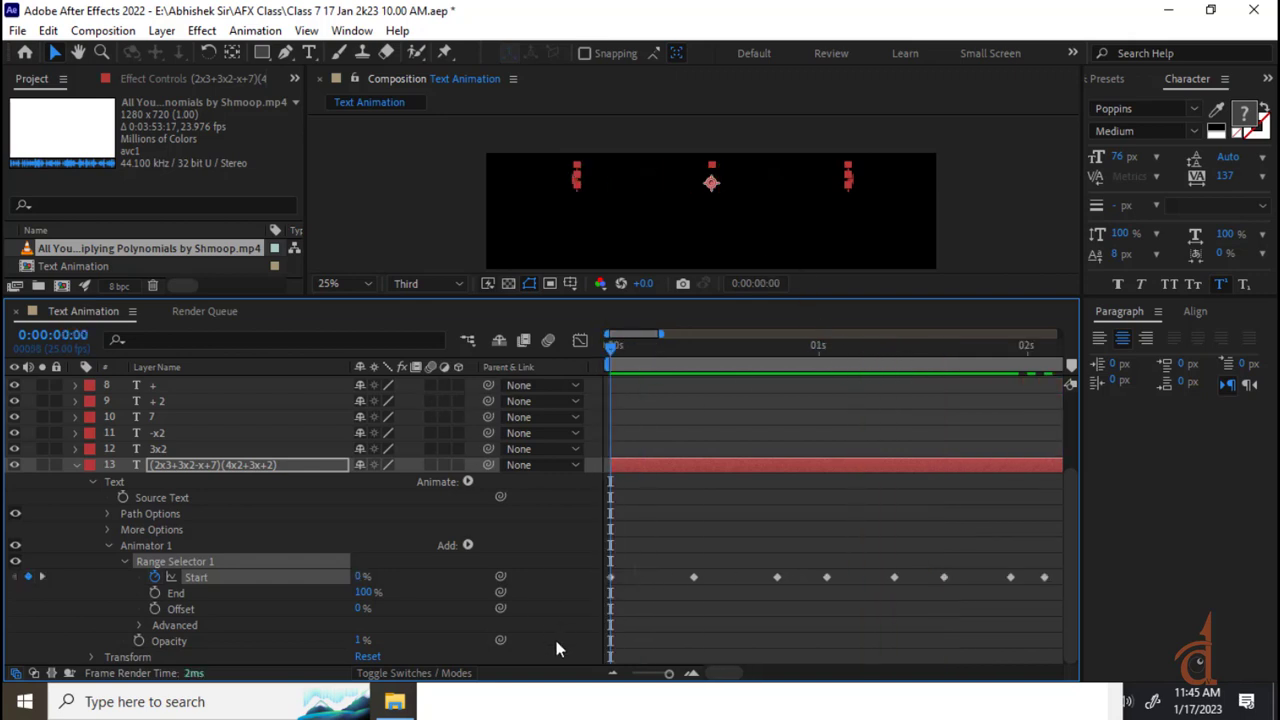
left_click_drag(668, 675, 655, 675)
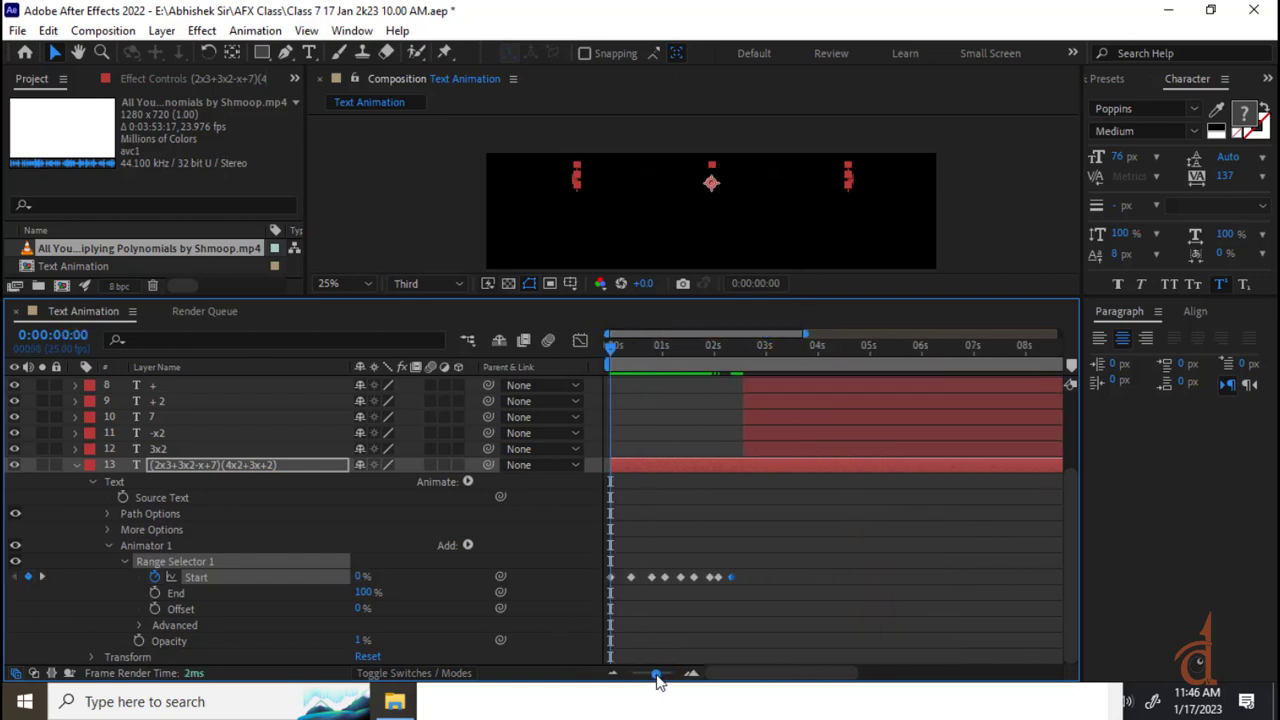
left_click(757, 653)
key("space")
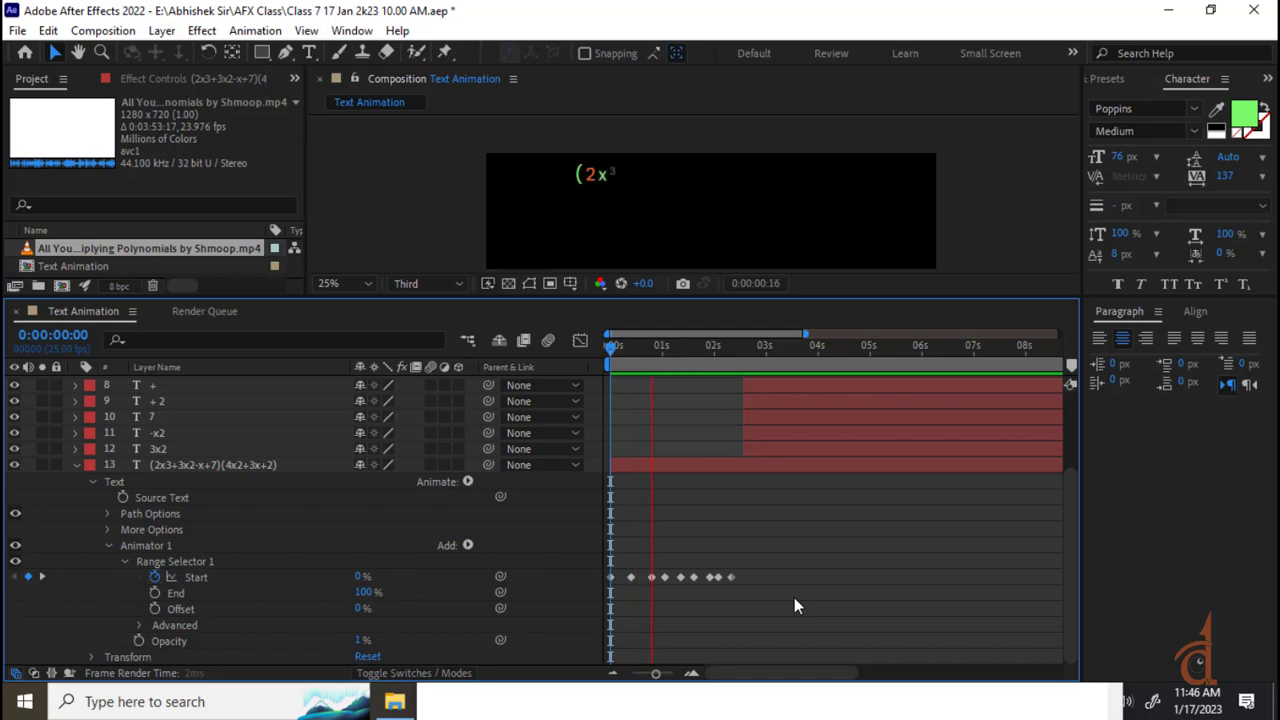
left_click(672, 377)
key("Home")
key("space")
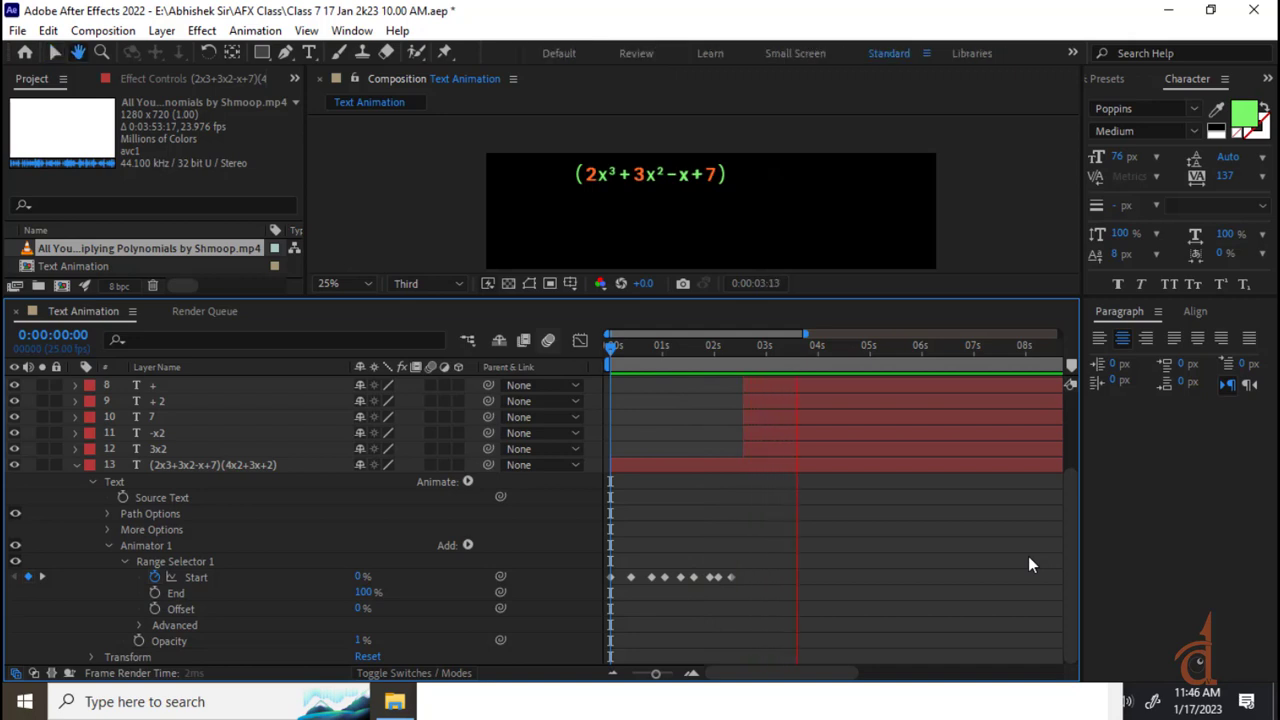
key("space")
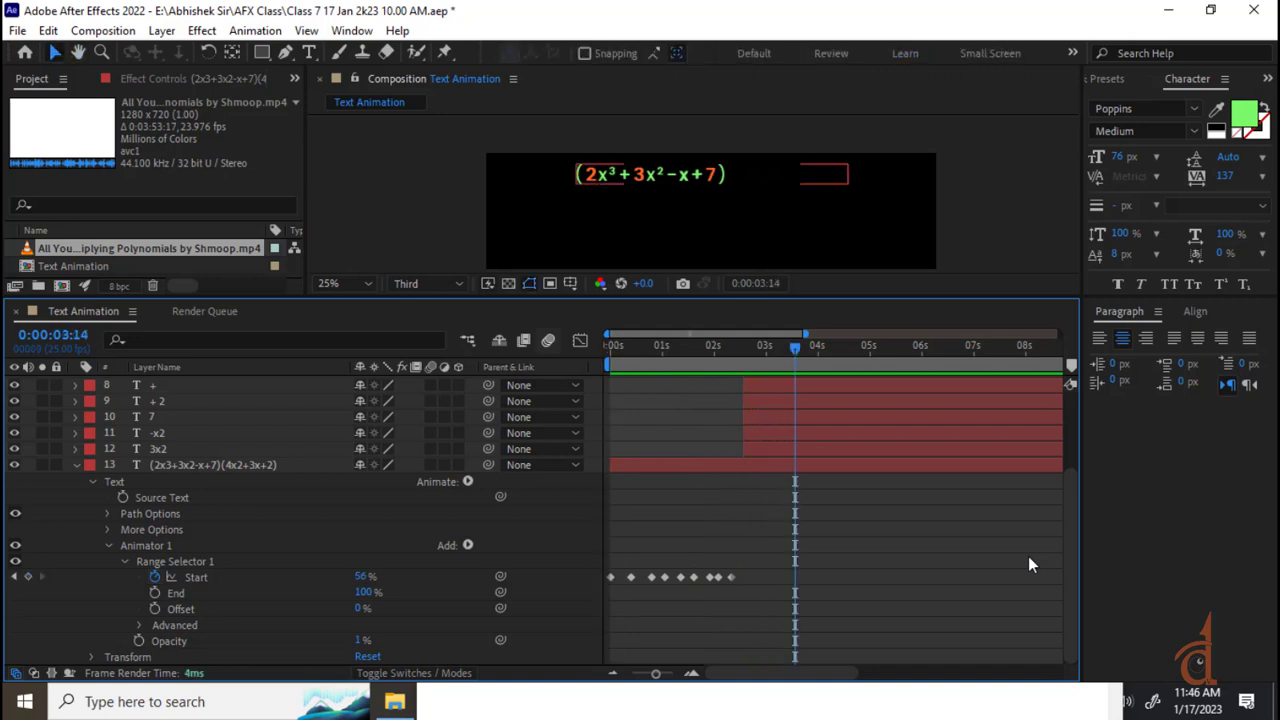
left_click(670, 538)
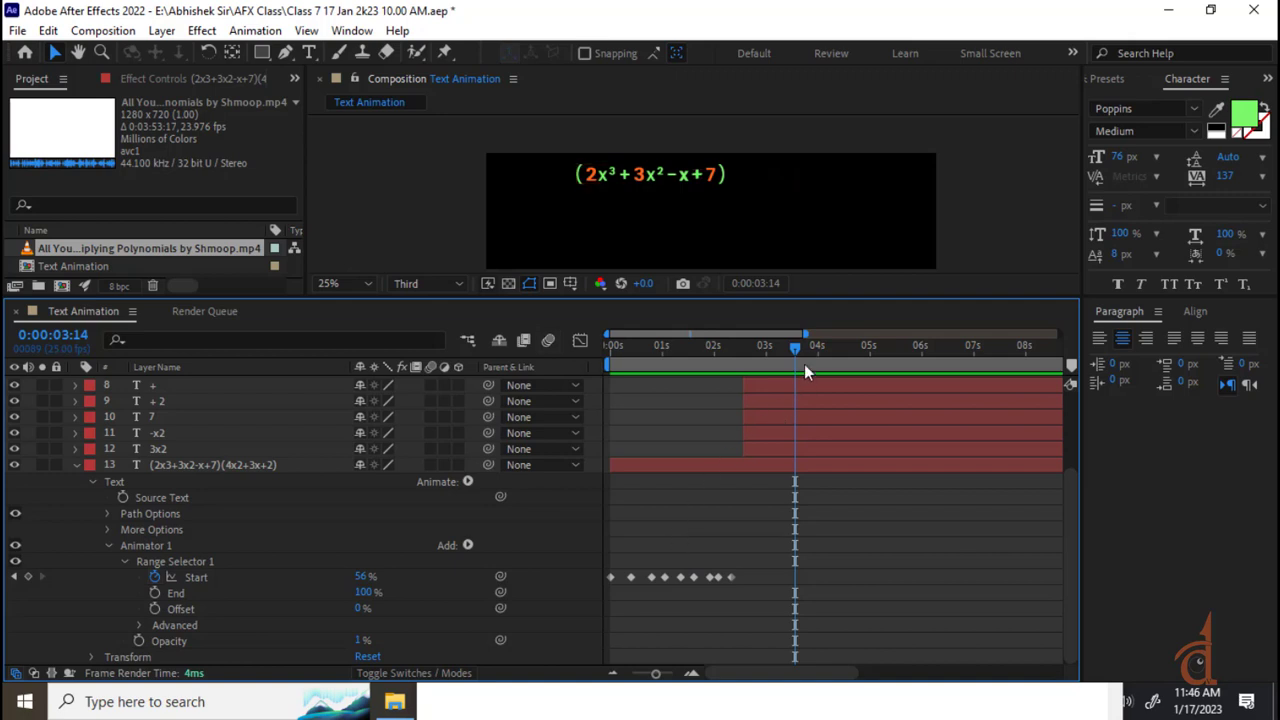
- Hold the equation layer's Start at 56% until 0:00:02:24, with a 100% keyframe at 0:00:04:18 to reveal the second polynomial
left_click_drag(800, 362, 766, 358)
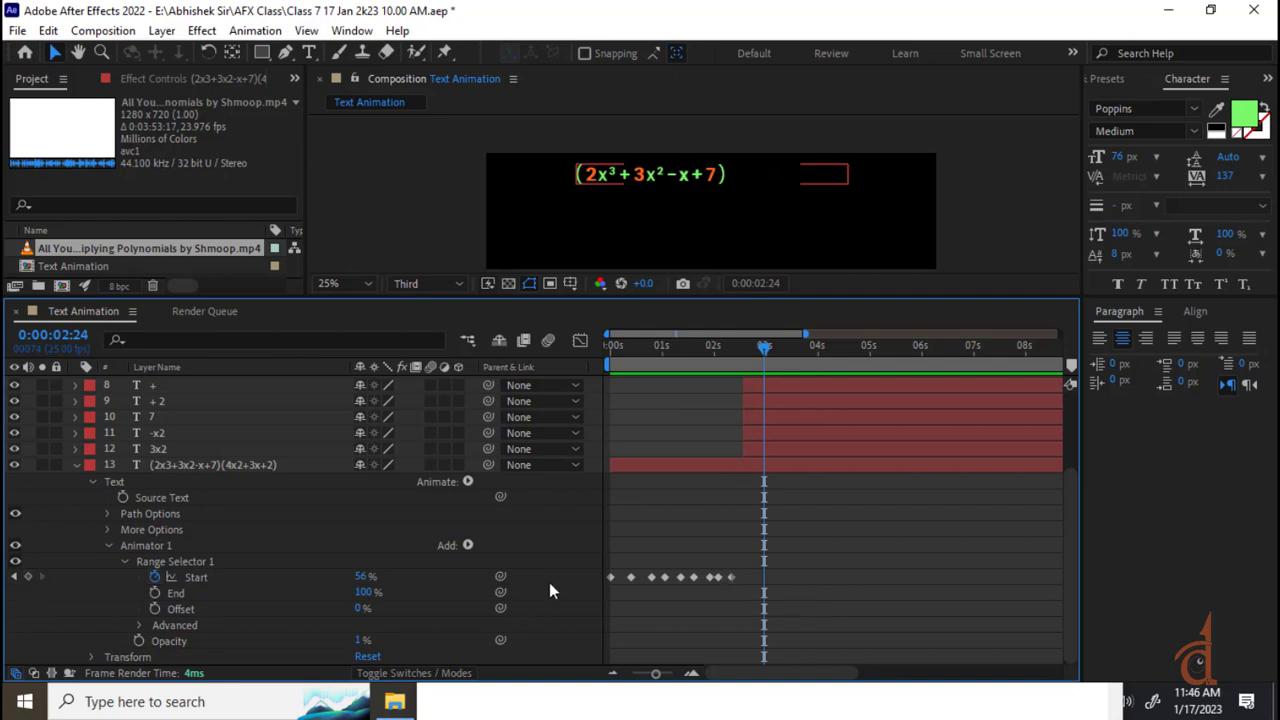
left_click_drag(740, 567, 718, 597)
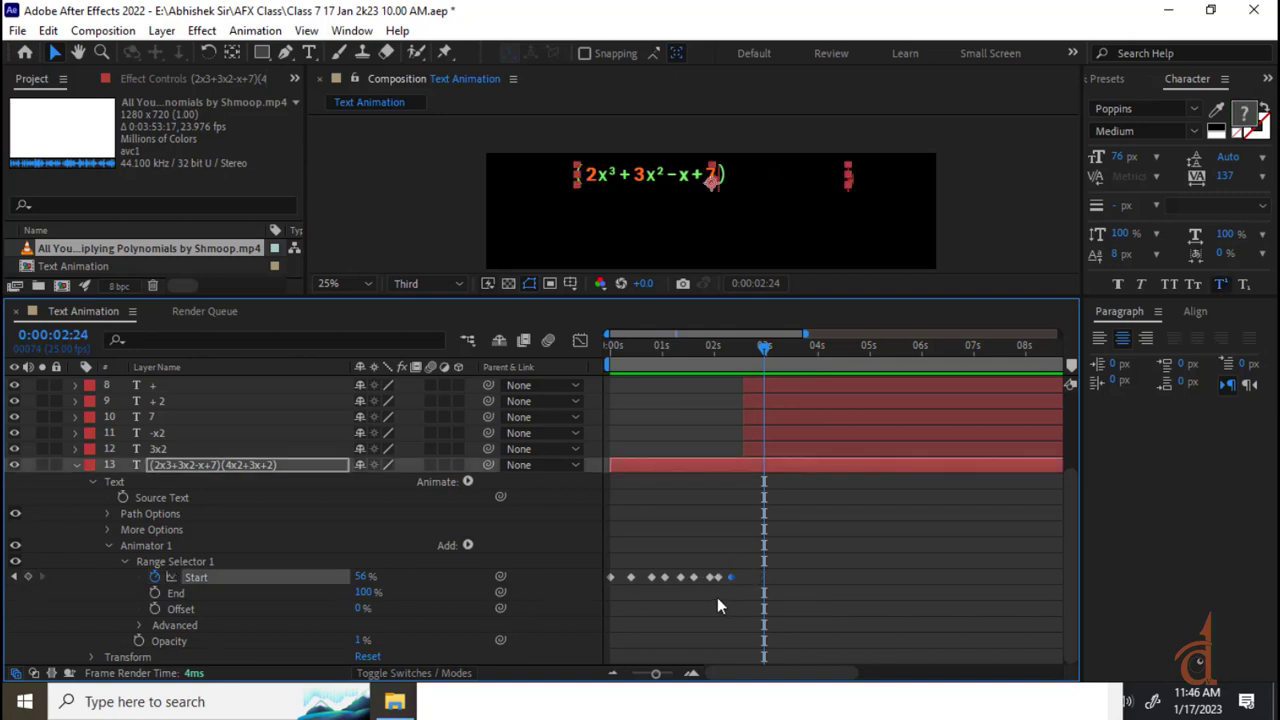
key("ctrl+c")
key("ctrl+v")
left_click_drag(785, 362, 856, 381)
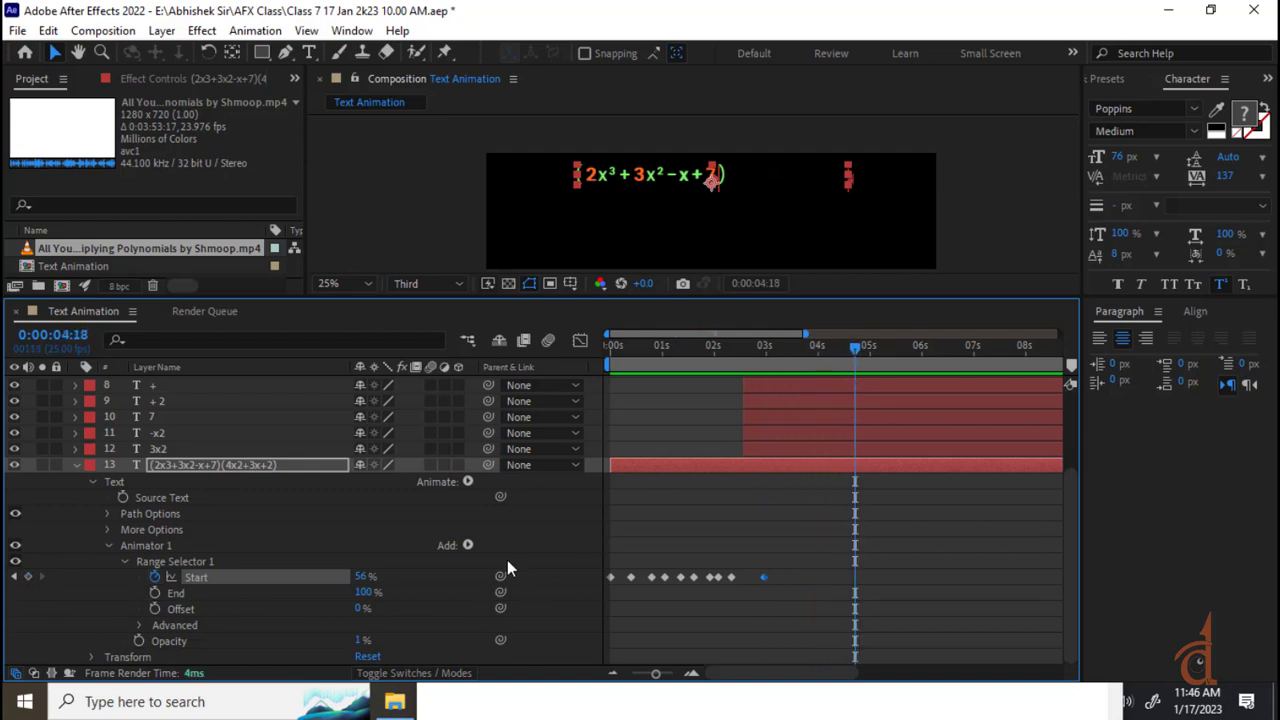
left_click_drag(366, 577, 824, 435)
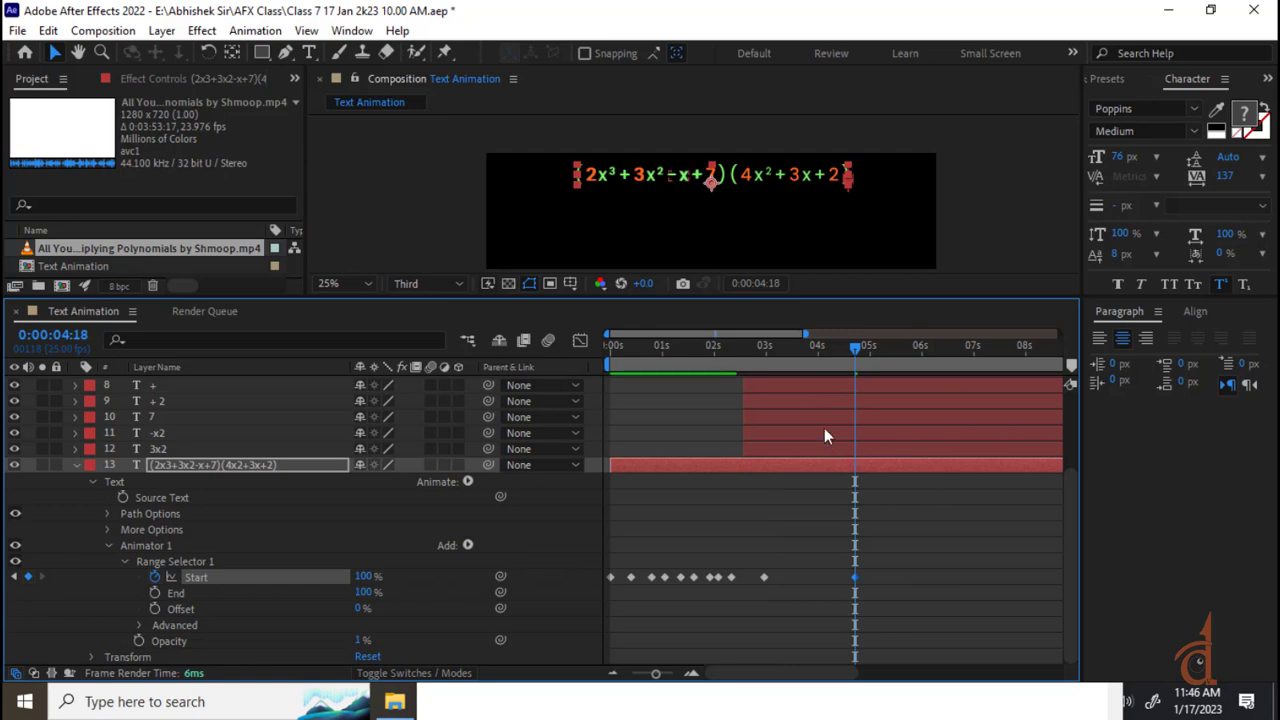
- Preview the full equation reveal from the composition's start and scrub back to 0:00:03:07 to check the second polynomial
key("Home")
key("space")
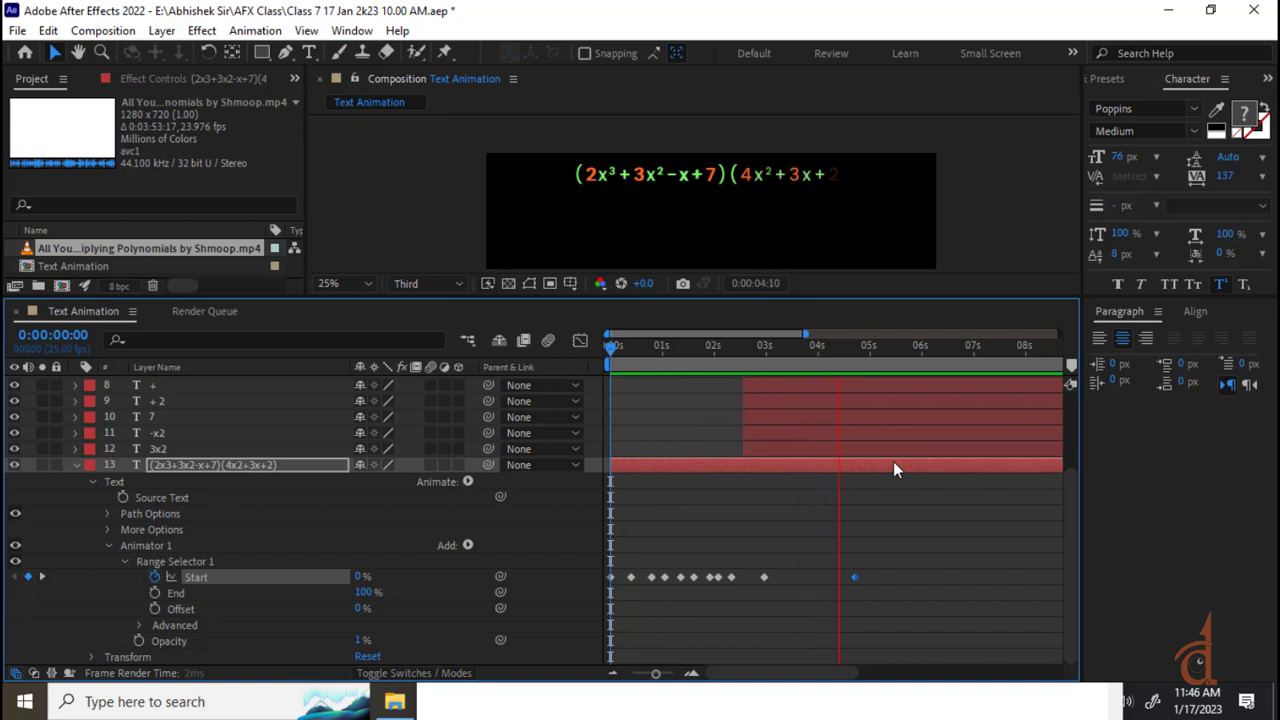
key("space")
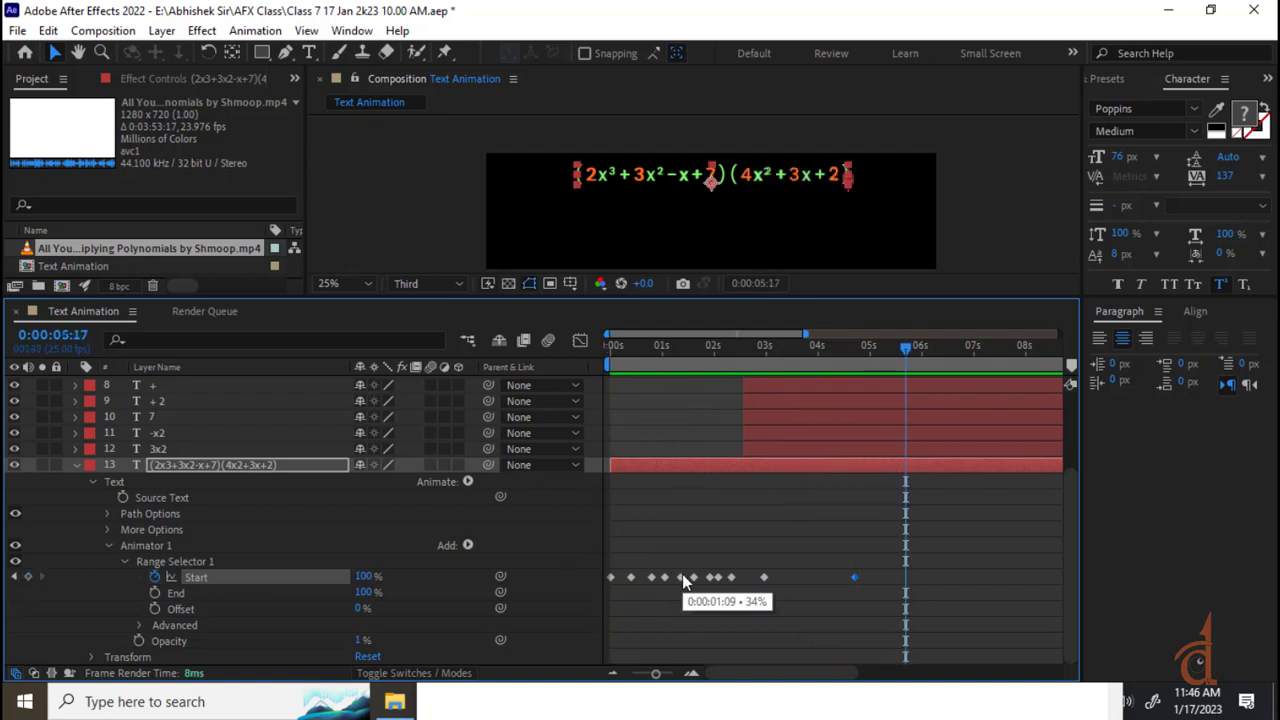
left_click_drag(904, 350, 780, 402)
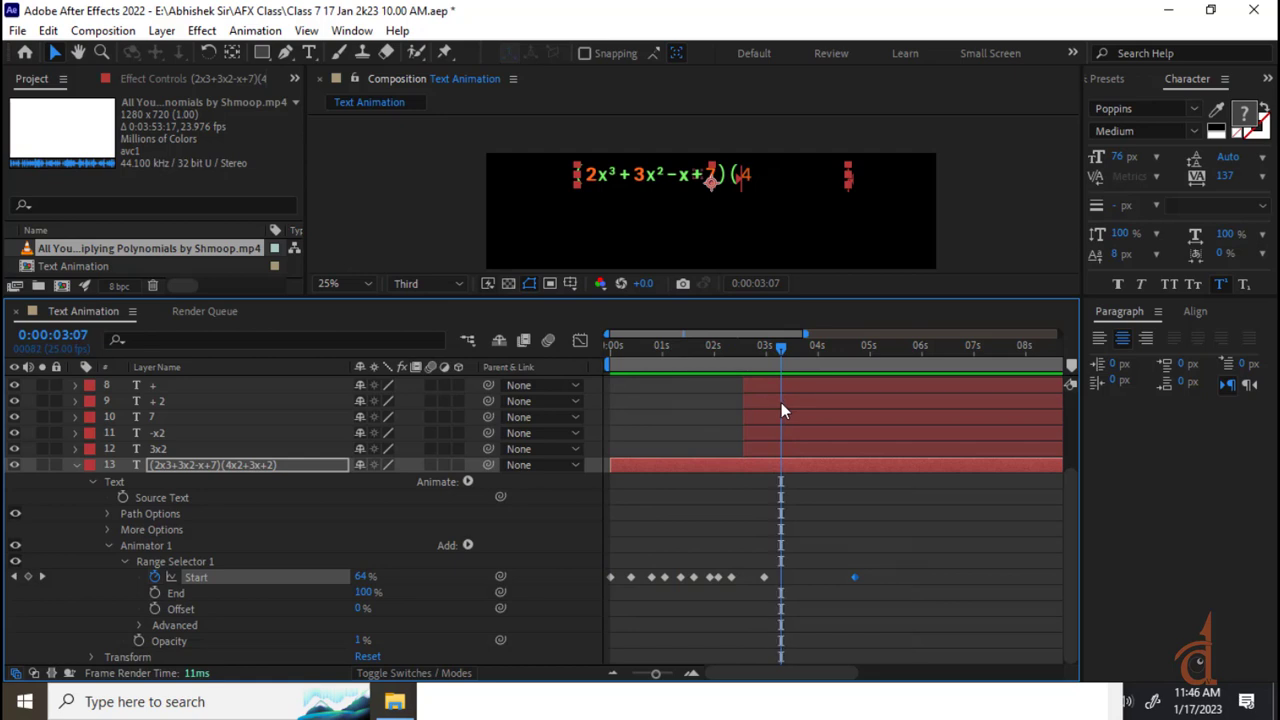
- Space the Start keyframes between about 1 and 2 seconds more evenly, shifting all following keyframes along, and save the project
left_click_drag(926, 539, 931, 621)
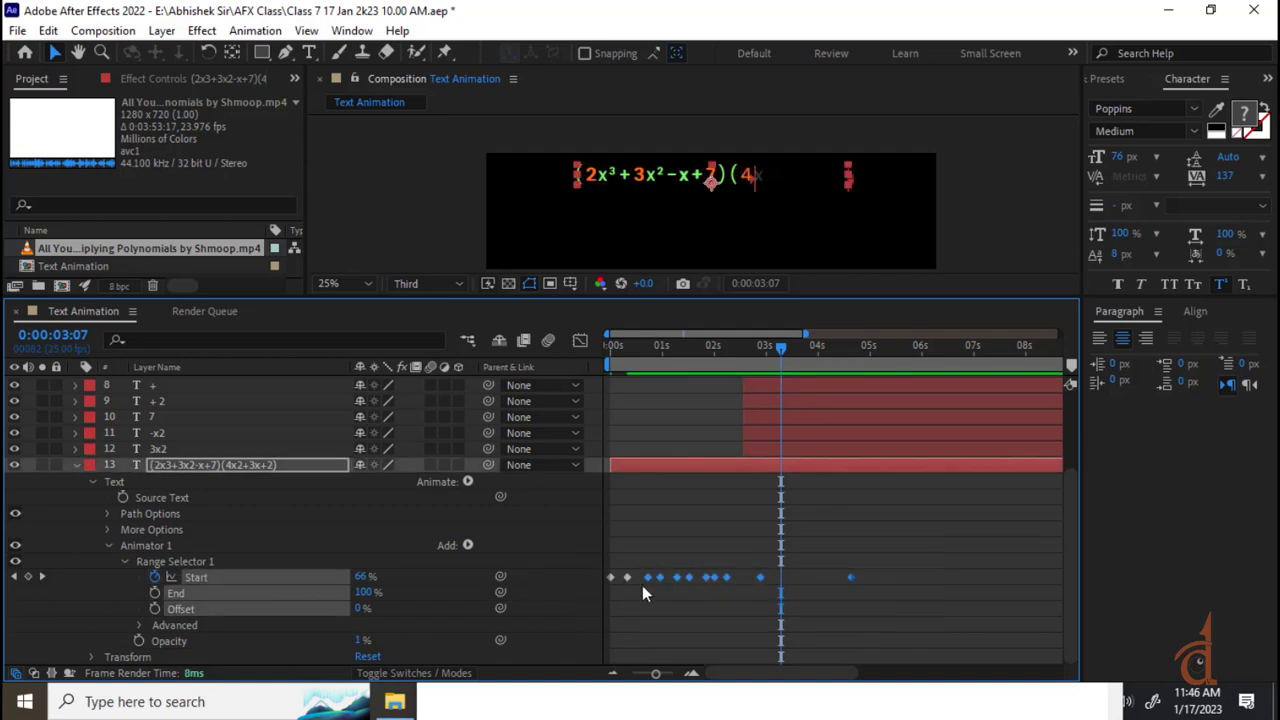
left_click_drag(647, 576, 657, 576)
left_click_drag(867, 538, 670, 628)
left_click_drag(673, 578, 684, 576)
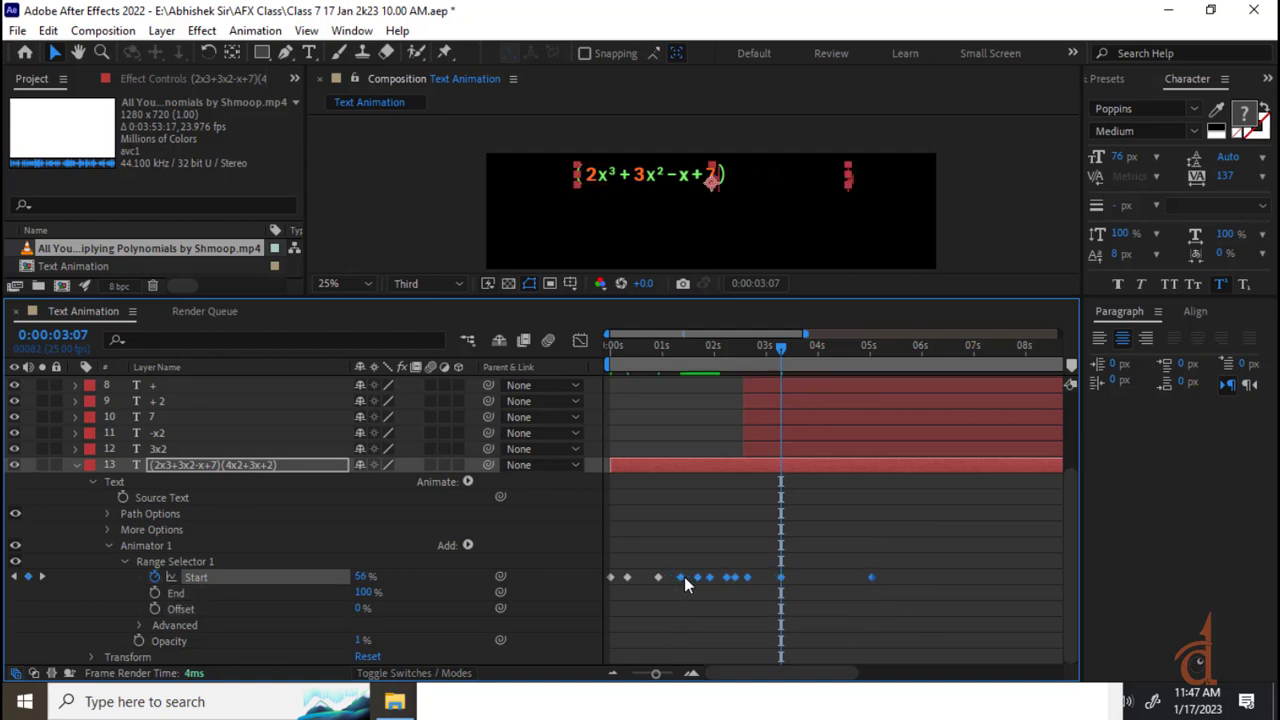
left_click_drag(950, 540, 694, 629)
left_click_drag(698, 577, 705, 576)
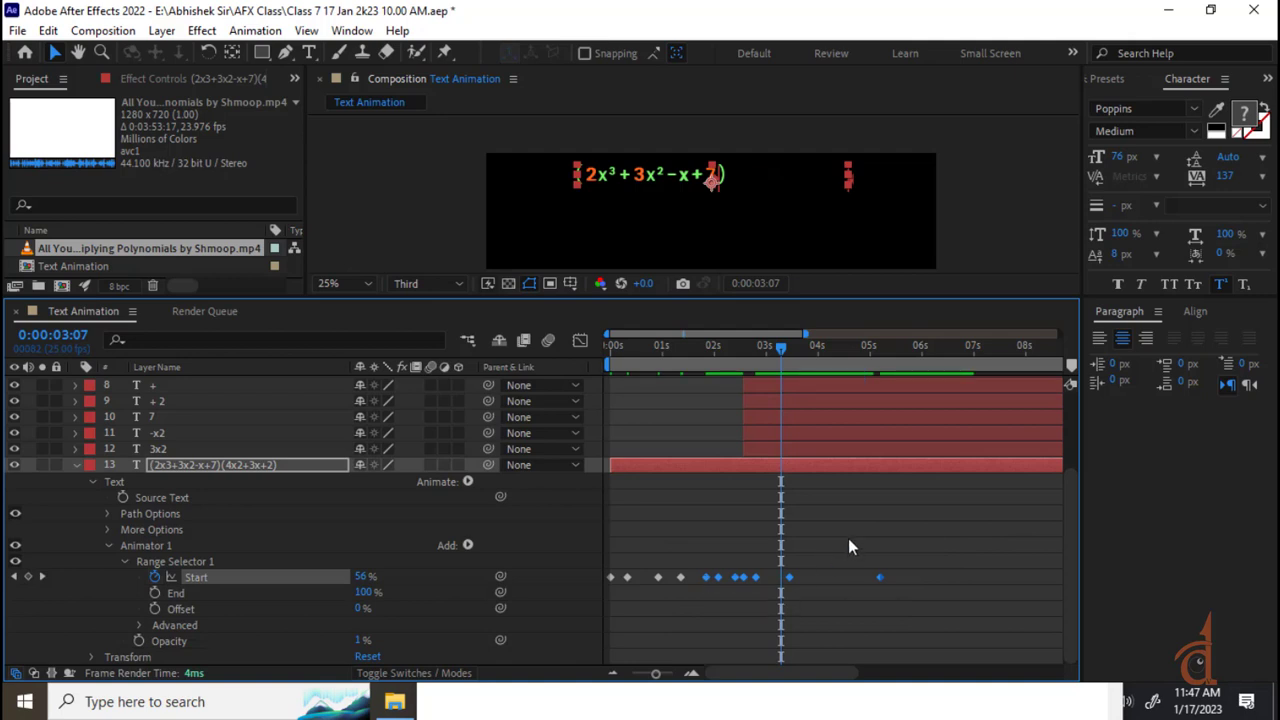
left_click_drag(960, 522, 744, 620)
key("ctrl+s")
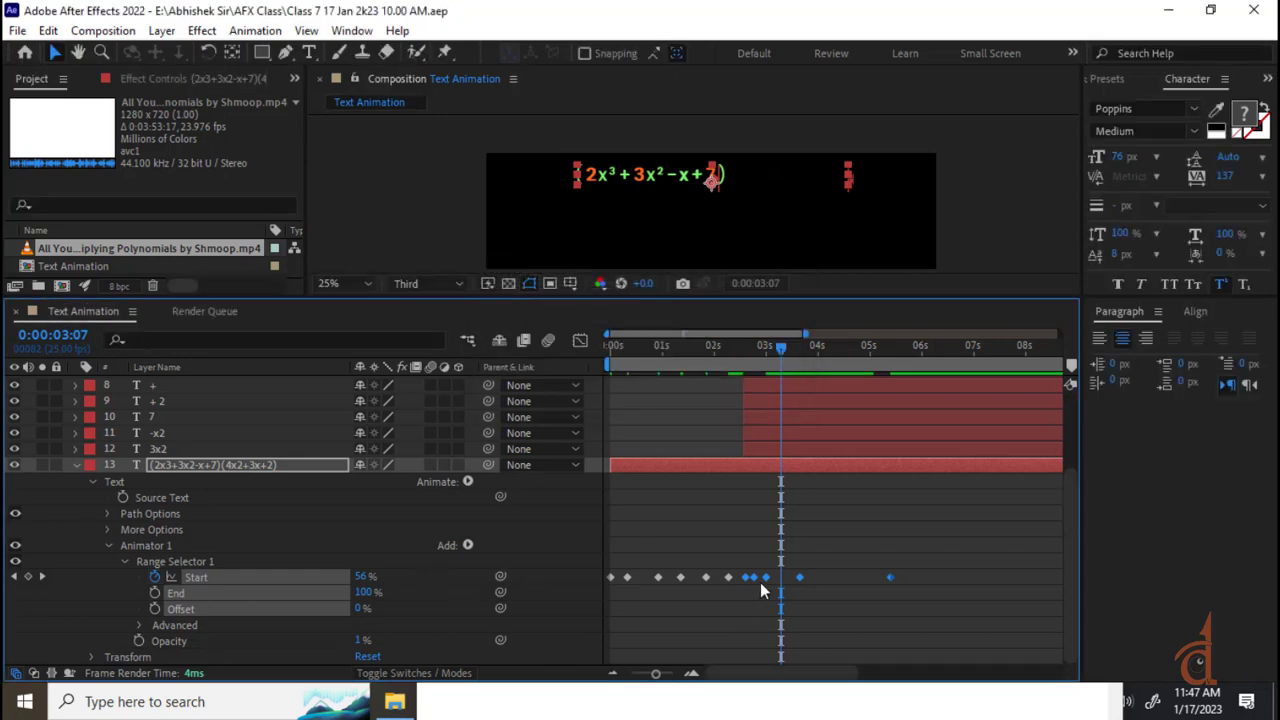
- Spread out the remaining Start keyframes after 2 seconds, placing the final 100% keyframe just past 6 seconds
left_click_drag(756, 578, 762, 578)
left_click_drag(930, 541, 779, 584)
left_click_drag(956, 544, 815, 617)
left_click_drag(828, 577, 835, 576)
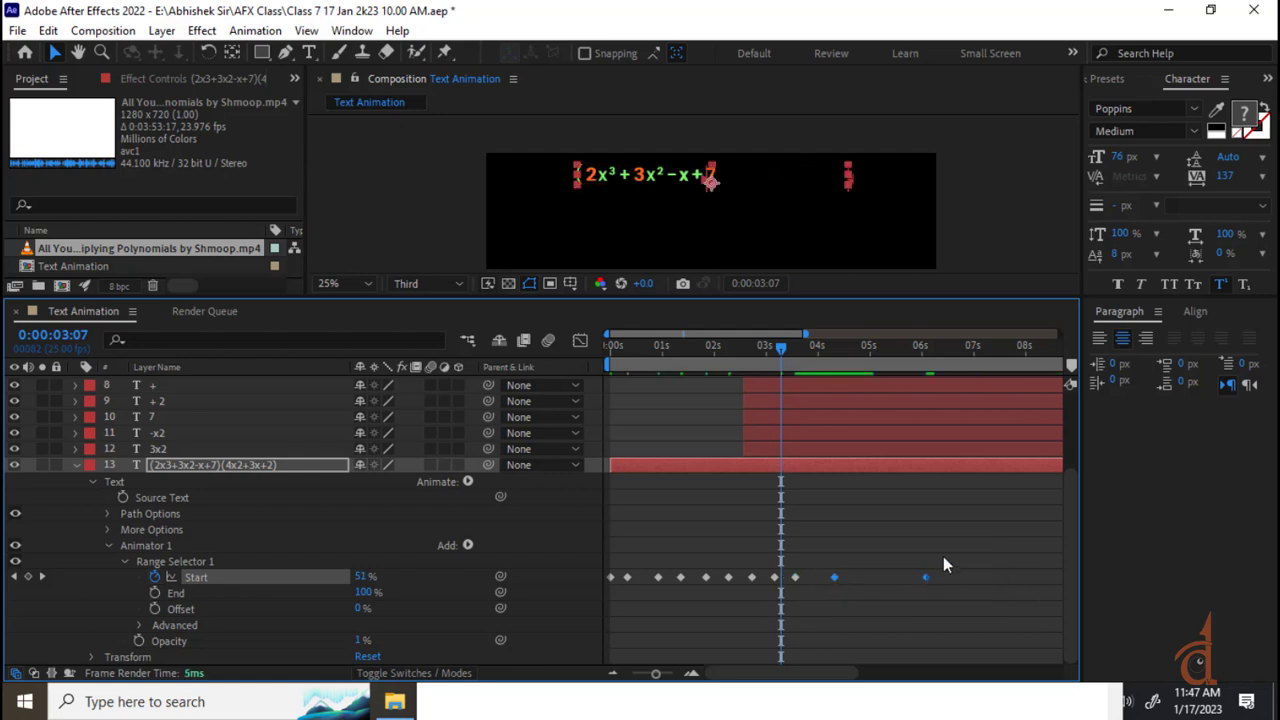
left_click(925, 577)
left_click_drag(925, 577, 931, 588)
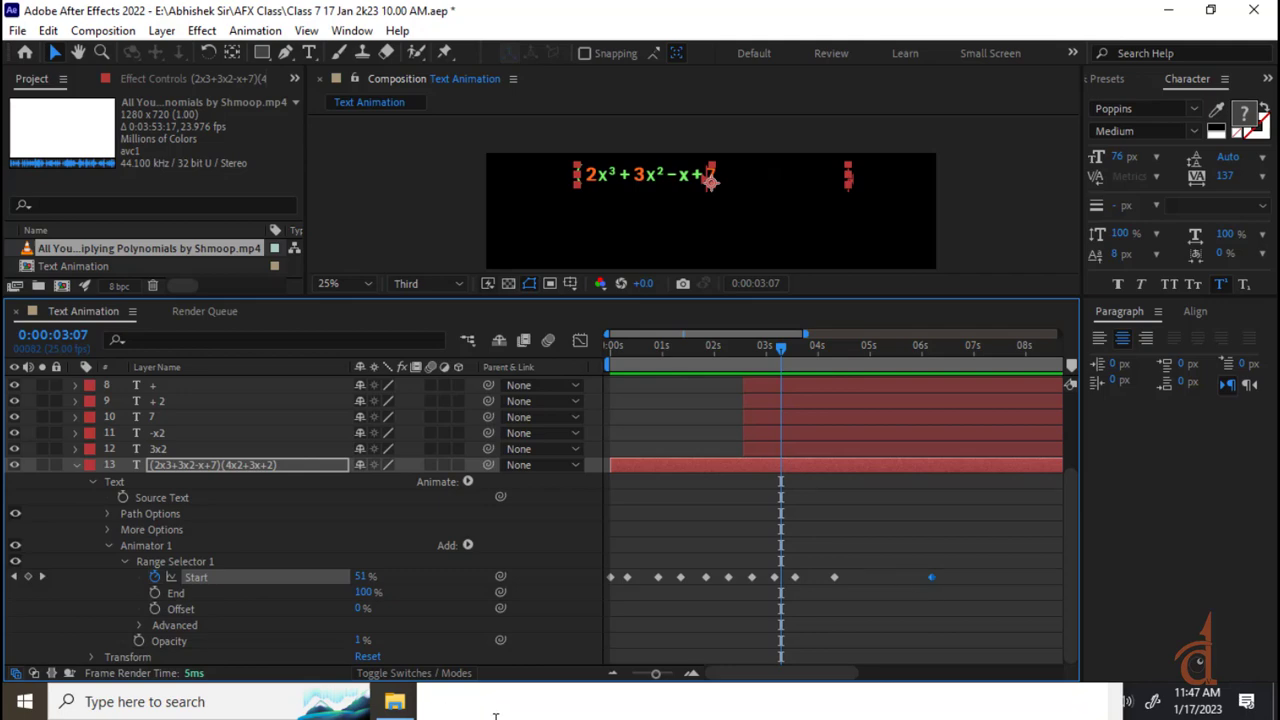
- Switch to Chrome, go back to the Shmoop polynomial video on YouTube and open the Shmoop channel page
key("super")
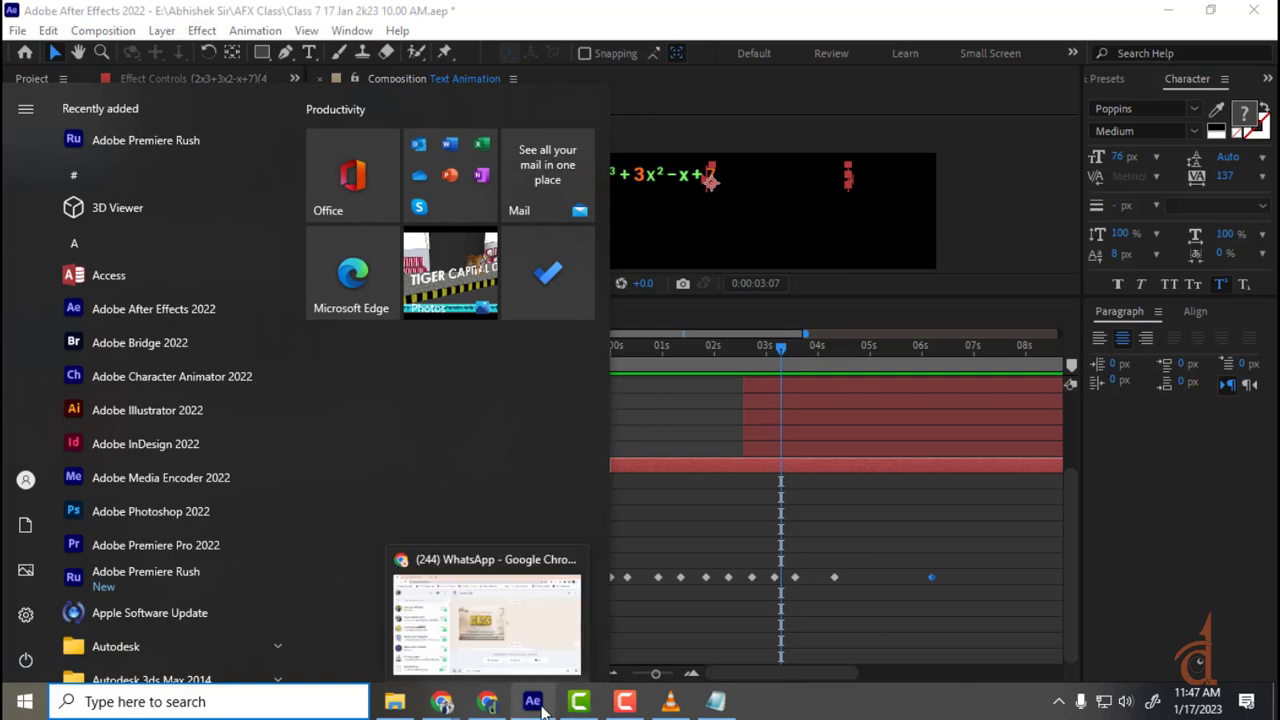
left_click(340, 630)
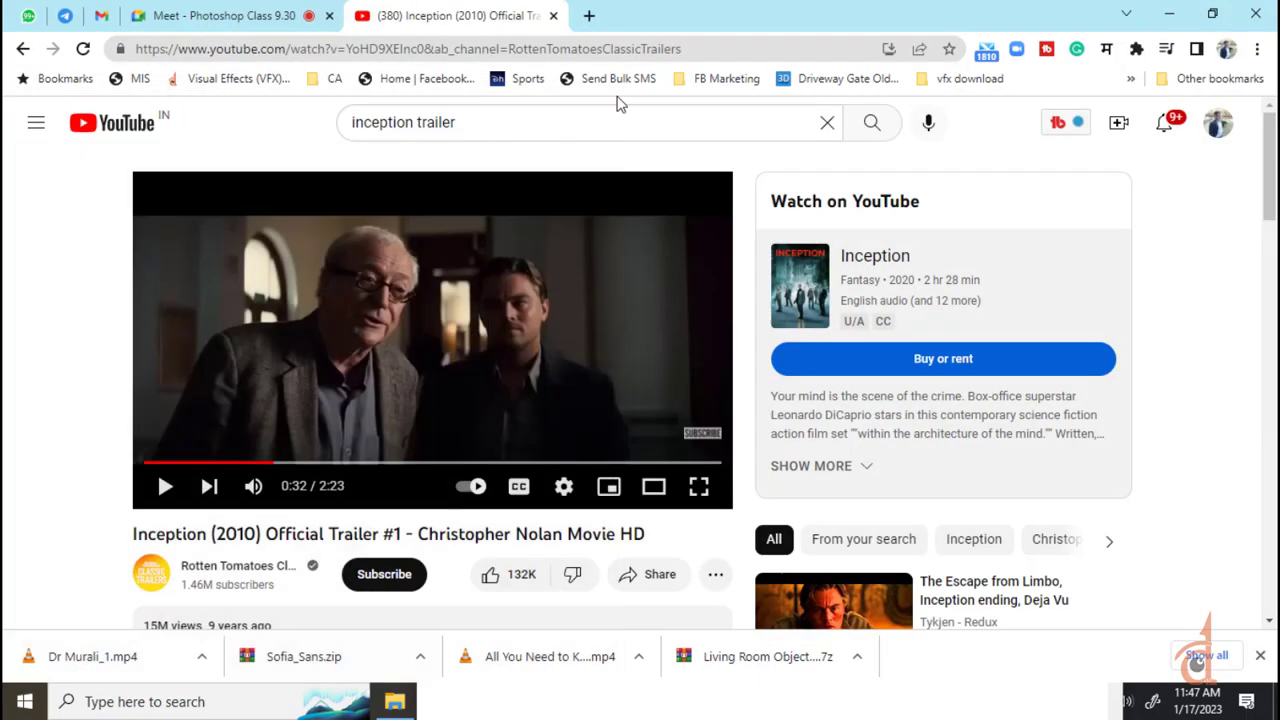
left_click(23, 49)
left_click(23, 49)
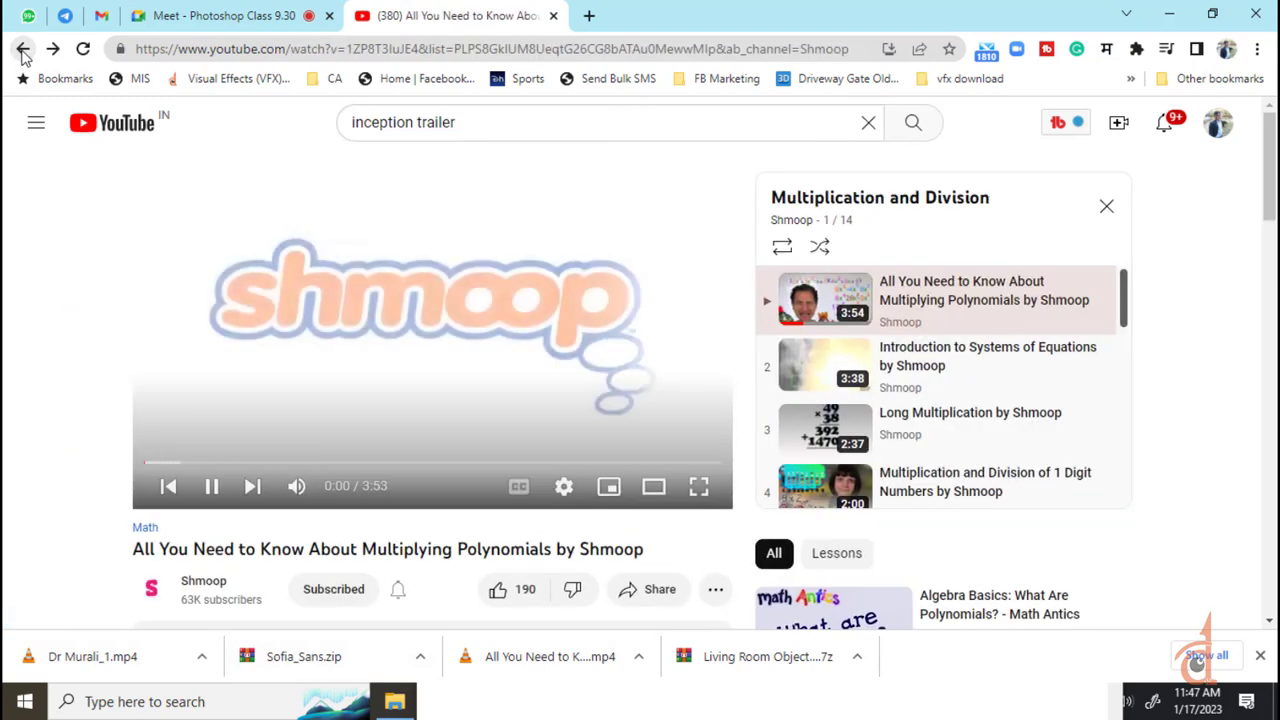
left_click(388, 364)
scroll(403, 463, "down", 3)
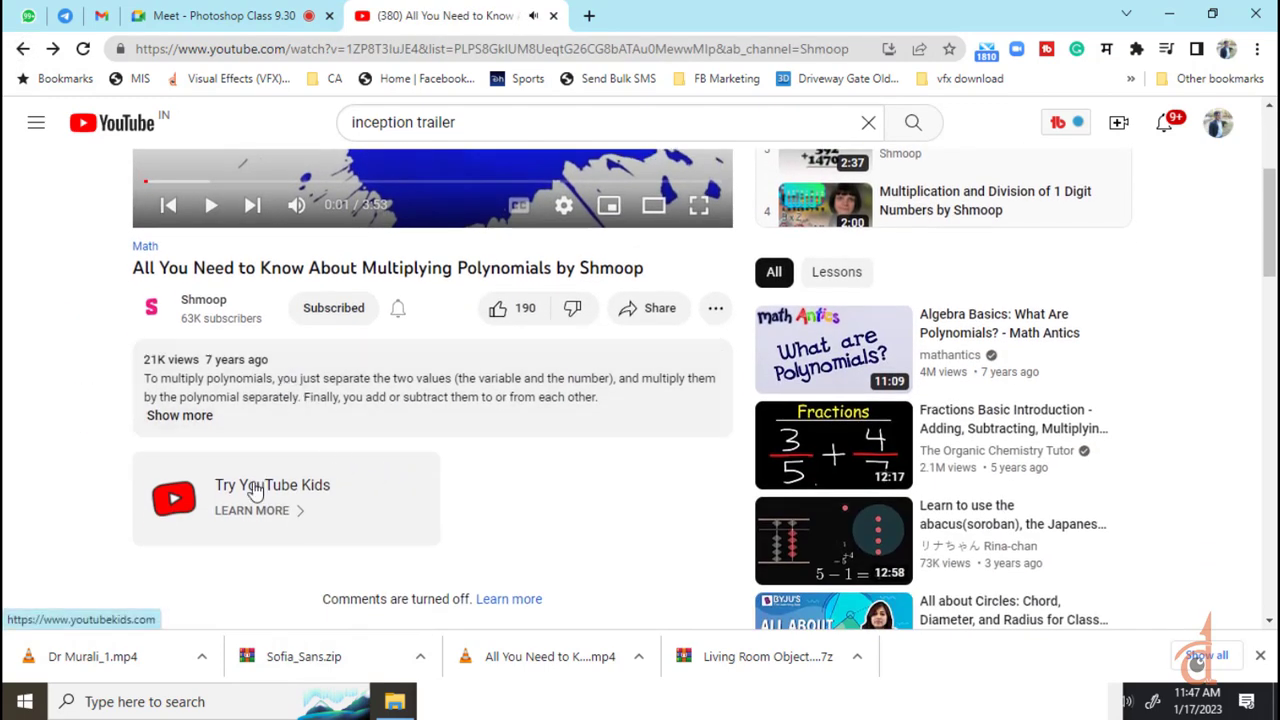
left_click(193, 306)
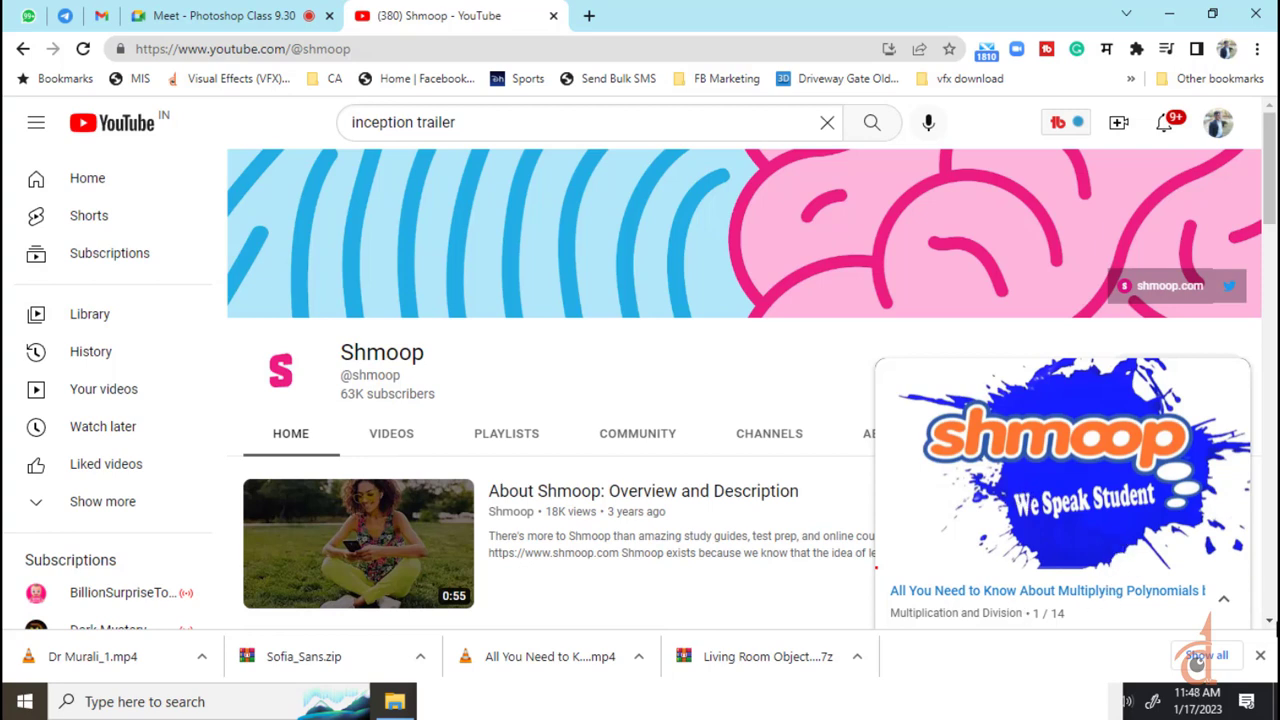
left_click(1261, 657)
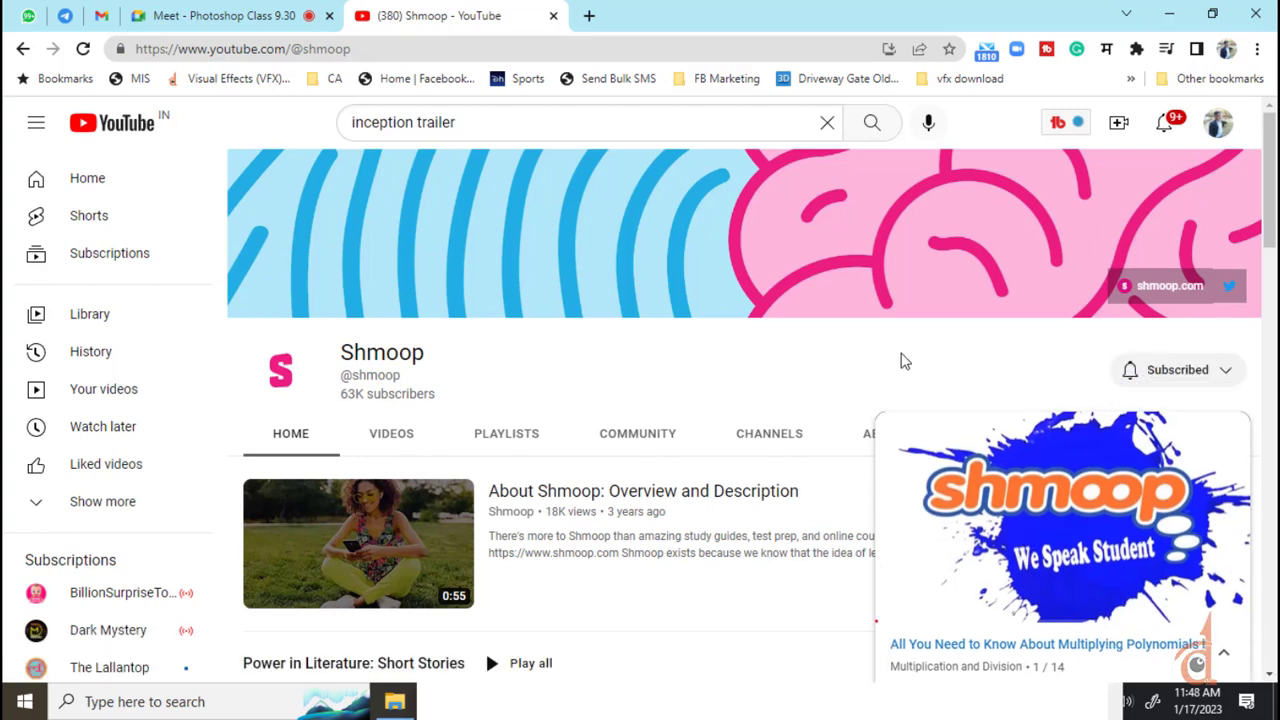
- Clear the old YouTube search text and search within the Shmoop channel for "physics"
left_click(506, 117)
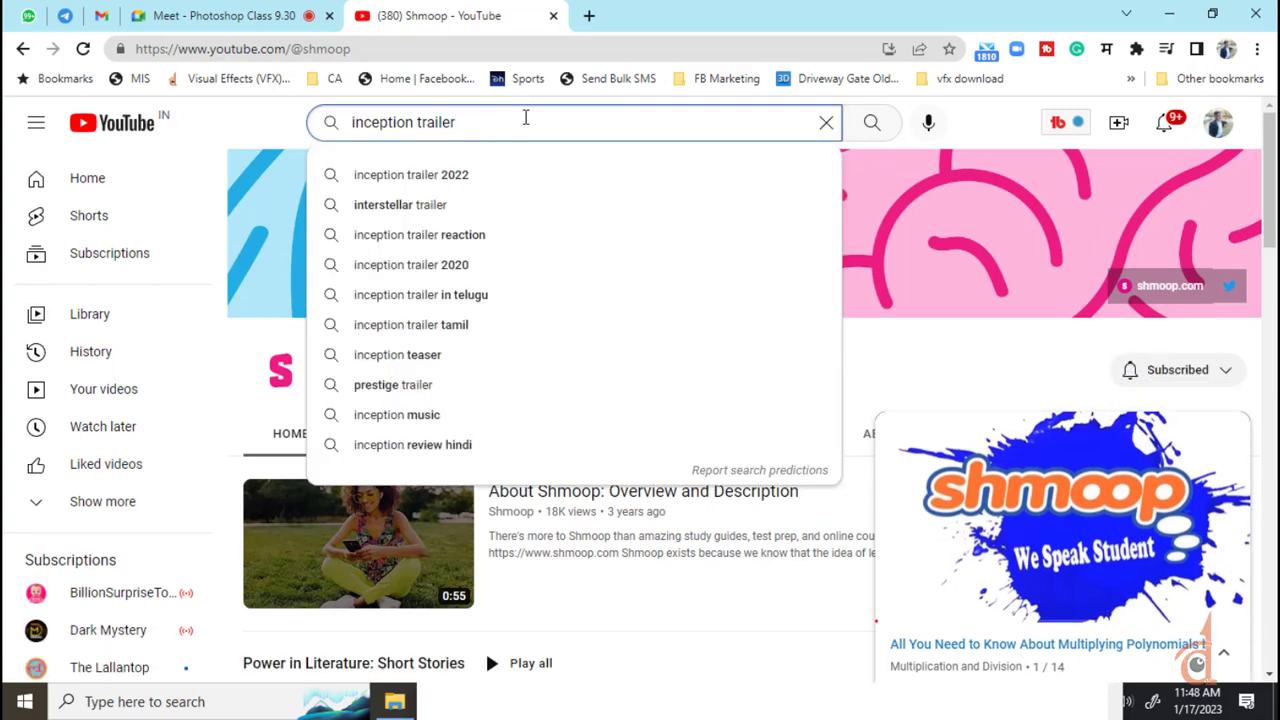
left_click_drag(525, 117, 297, 126)
key("BackSpace")
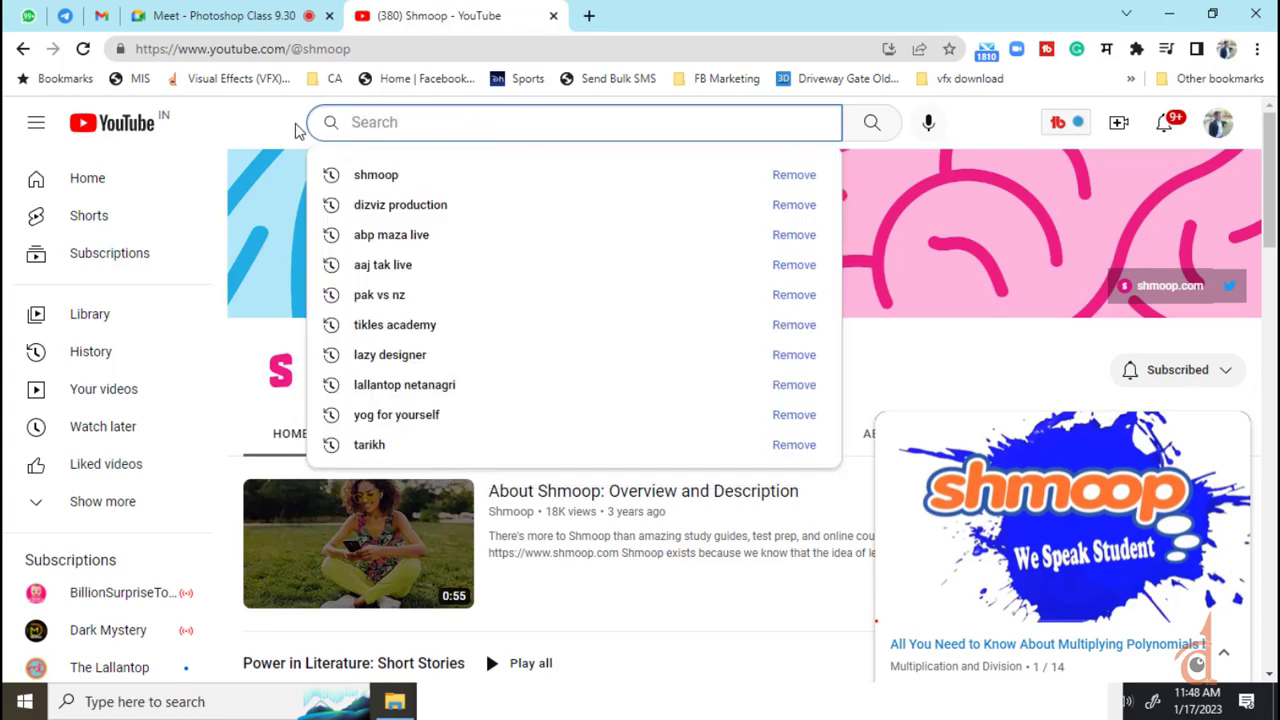
left_click(900, 350)
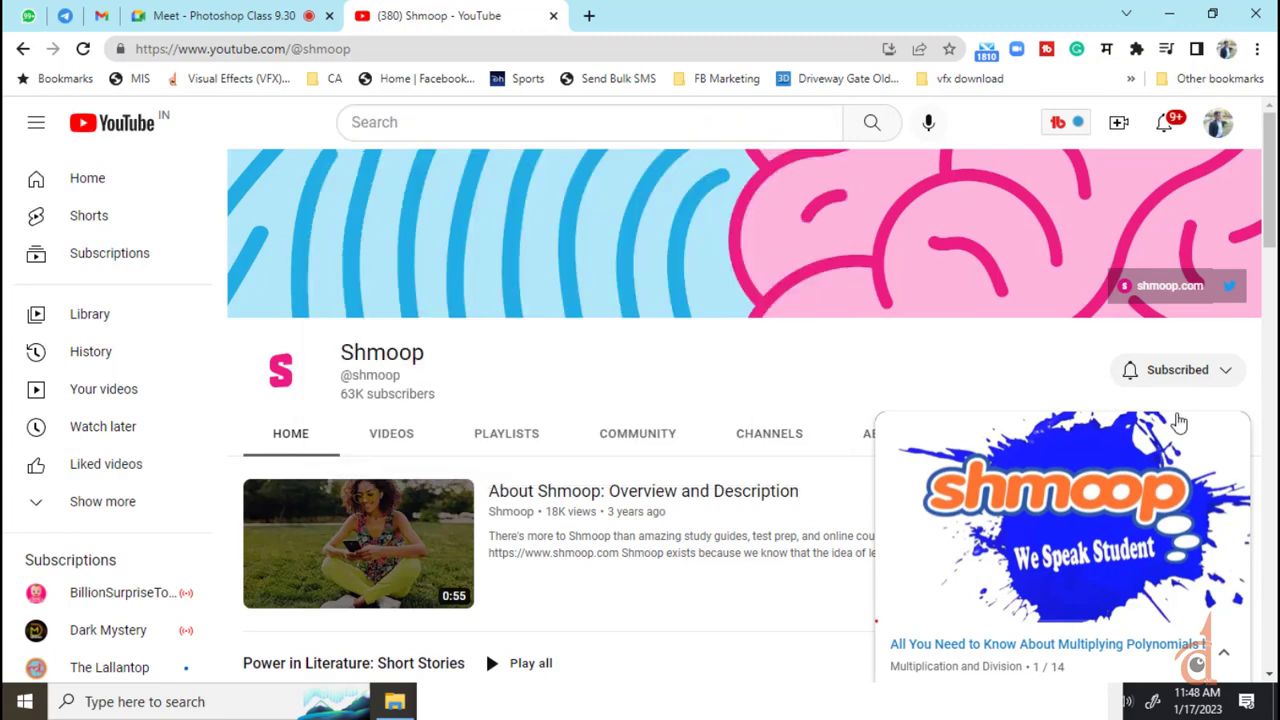
scroll(1143, 397, "down", 2)
left_click(990, 244)
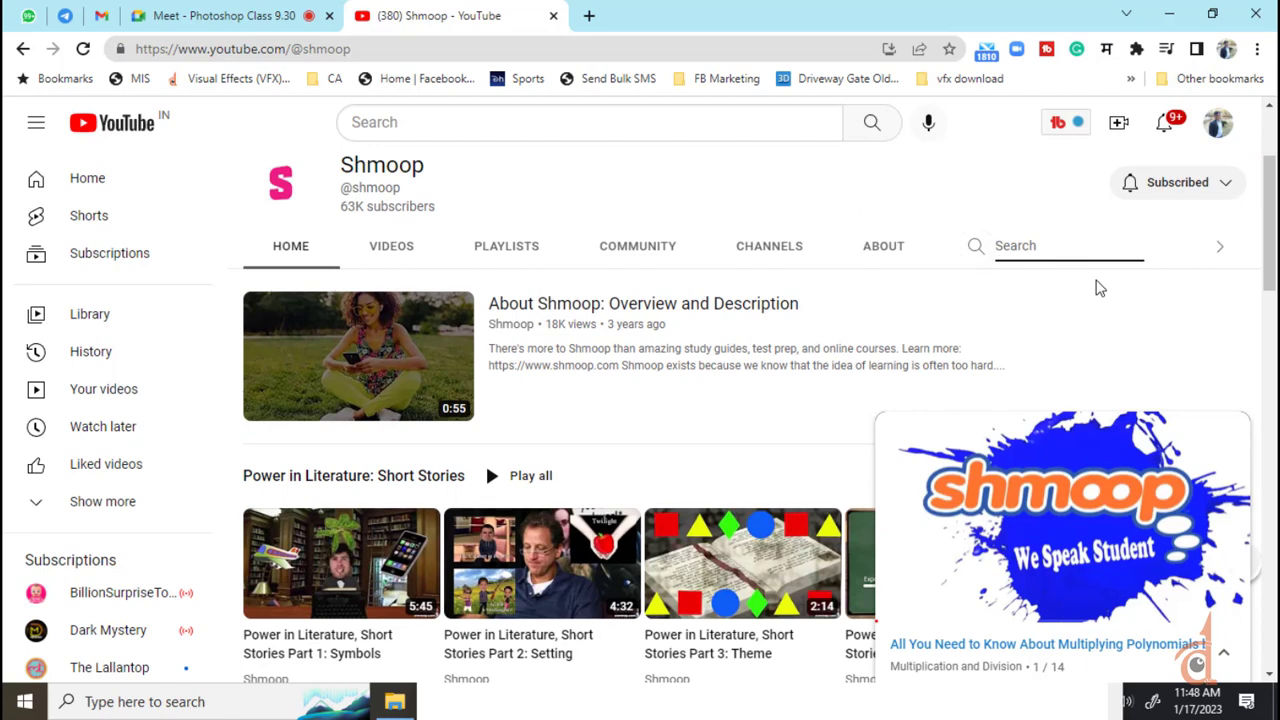
type("physics")
key("Return")
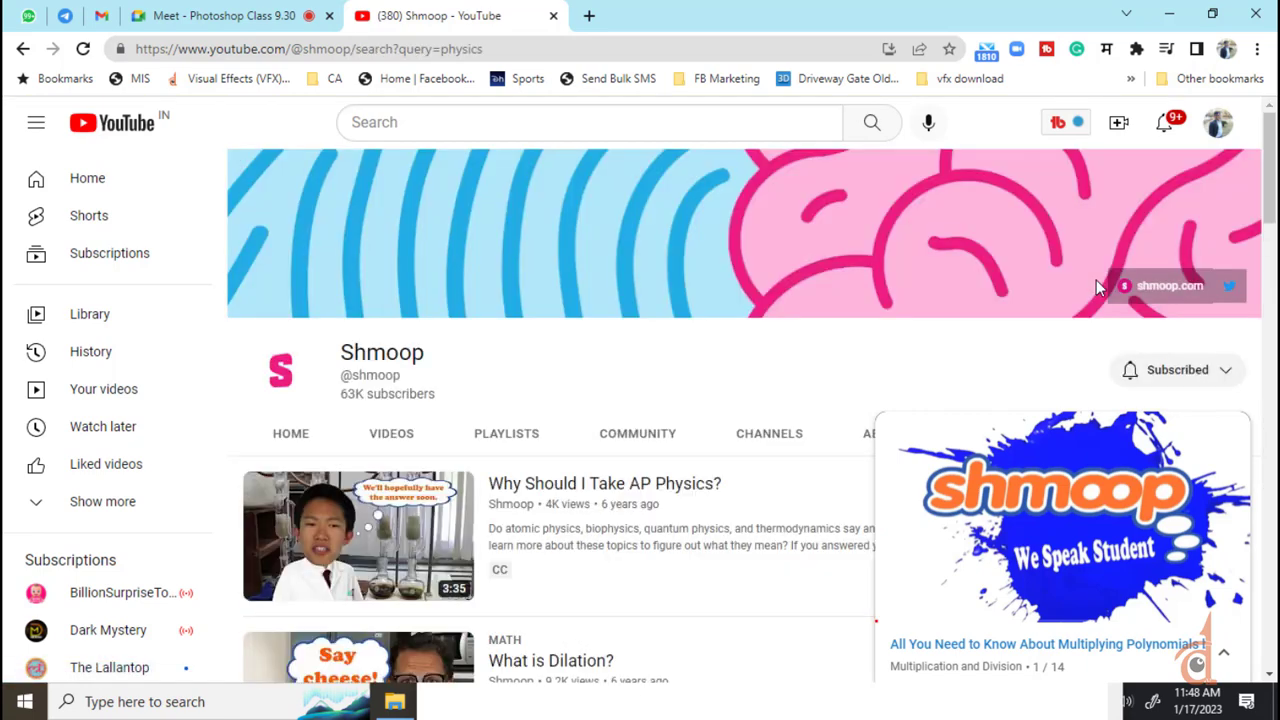
- Open the "What is Dilation?" video from the channel's search results and play it full screen
scroll(512, 484, "down", 1)
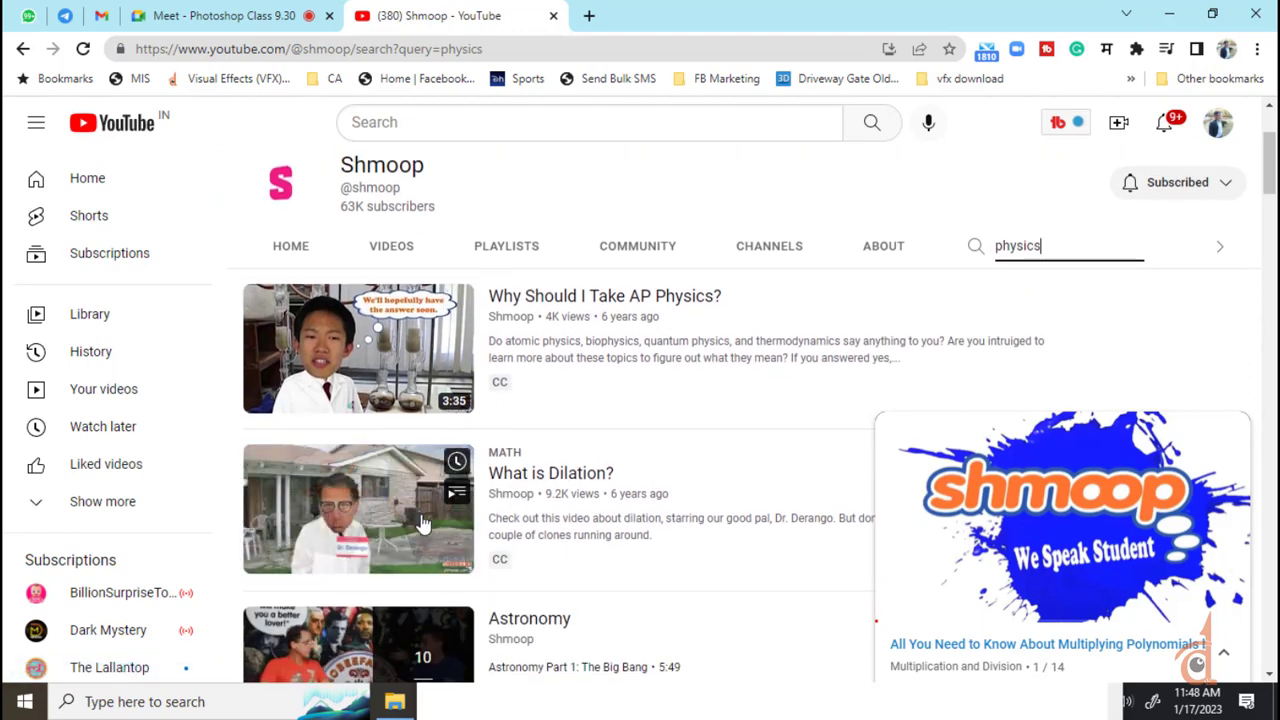
left_click(407, 514)
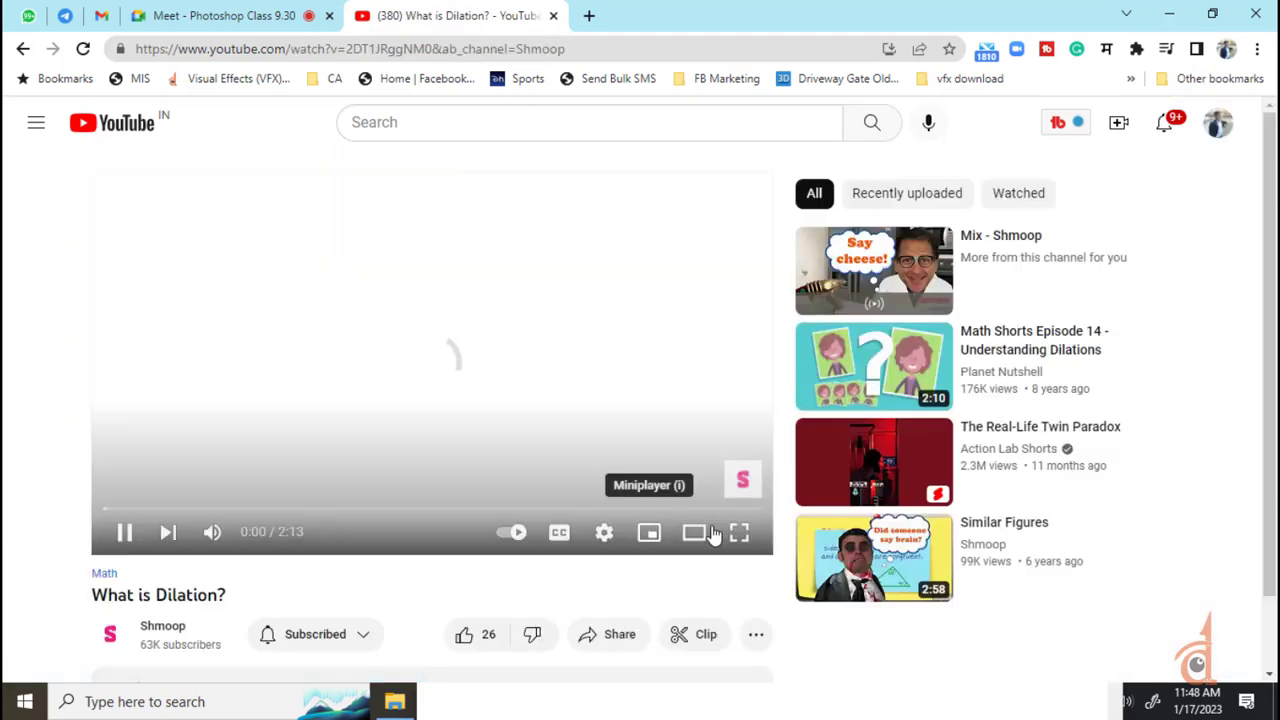
left_click(739, 532)
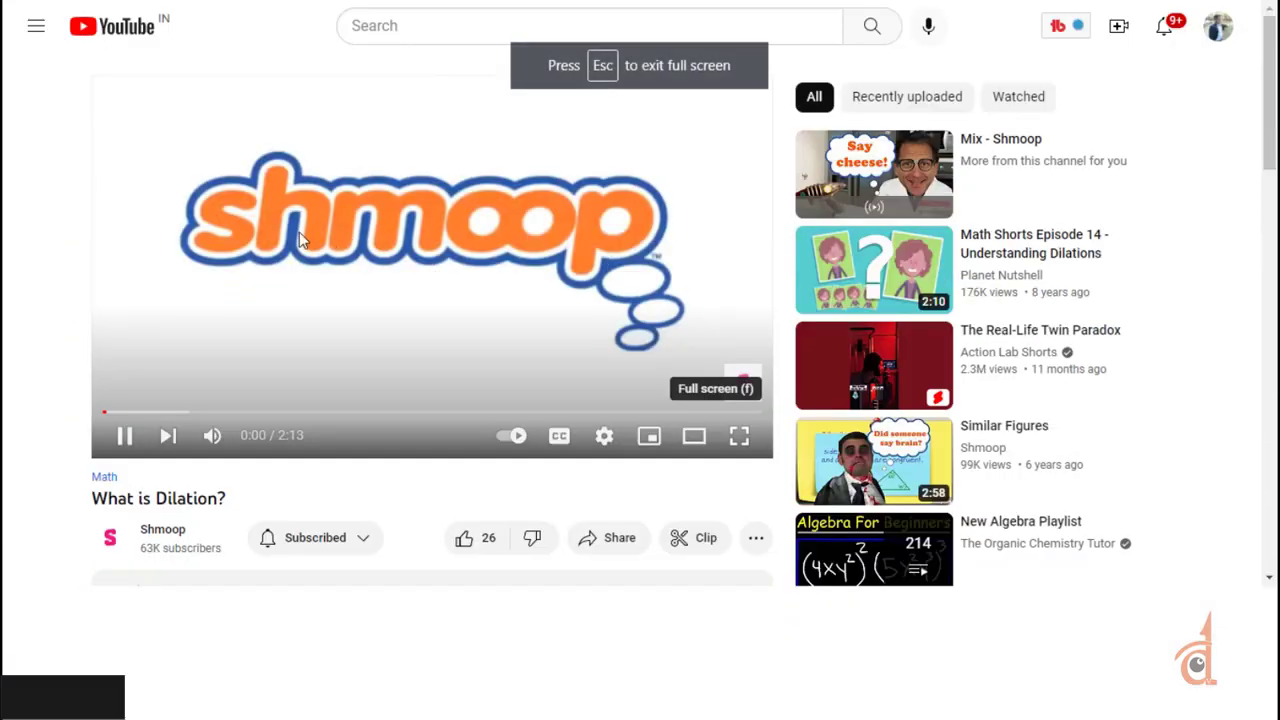
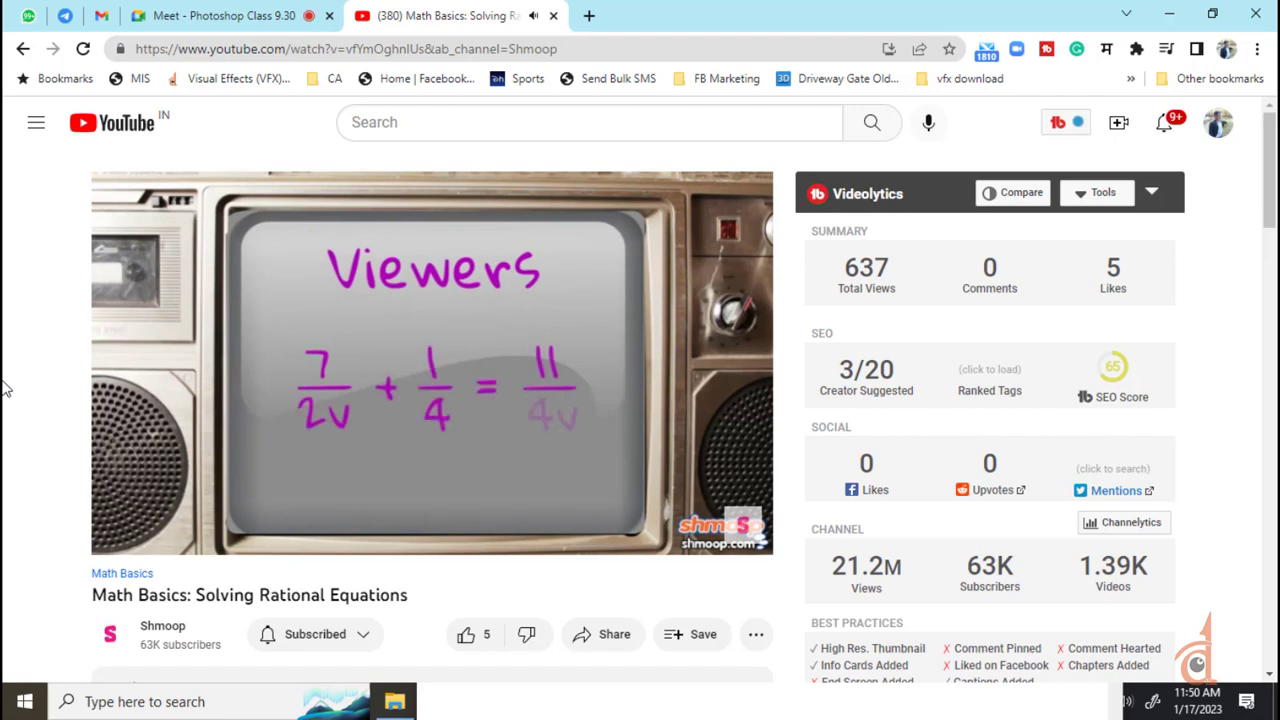
- Pause the "Math Basics: Solving Rational Equations" video and switch back to After Effects
key("space")
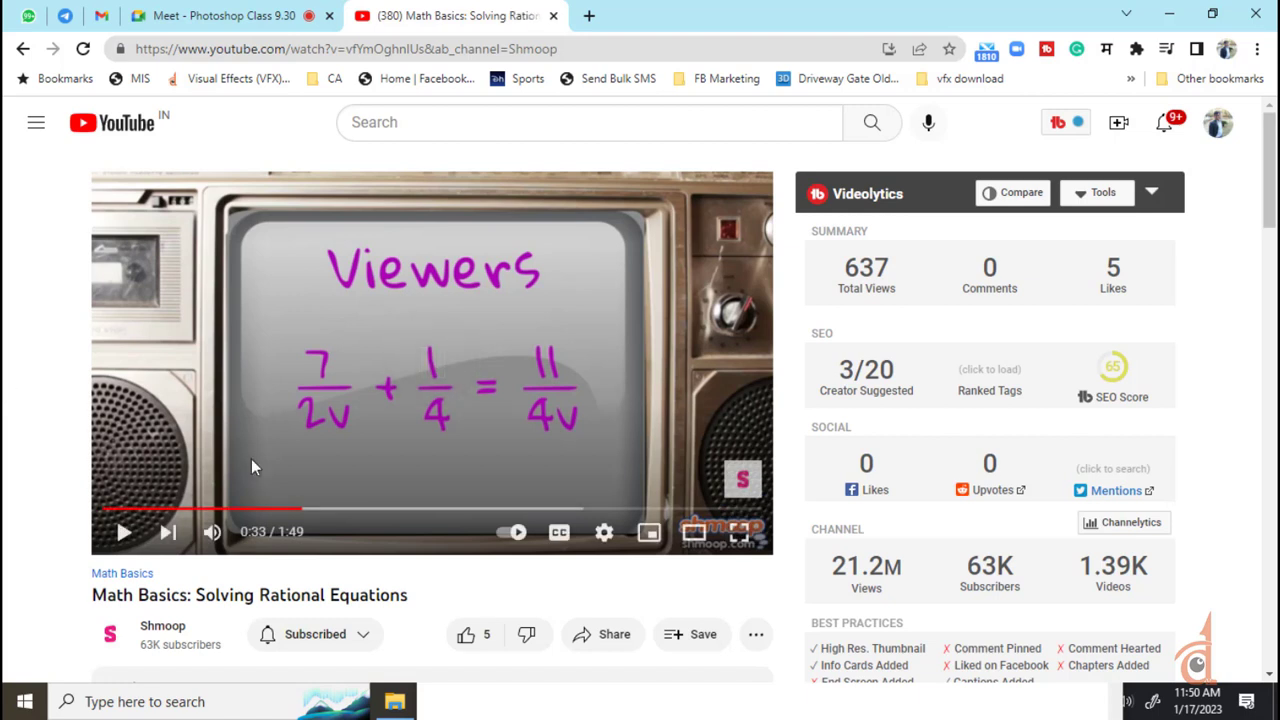
key("super")
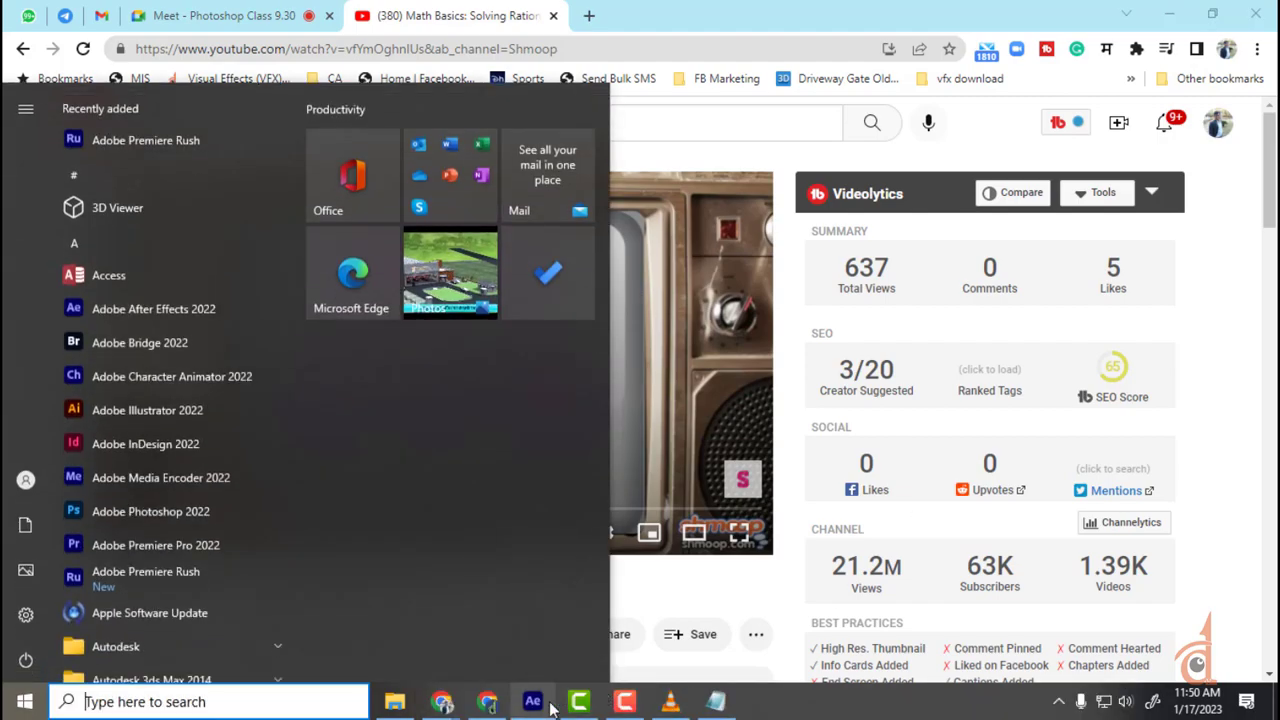
left_click(606, 700)
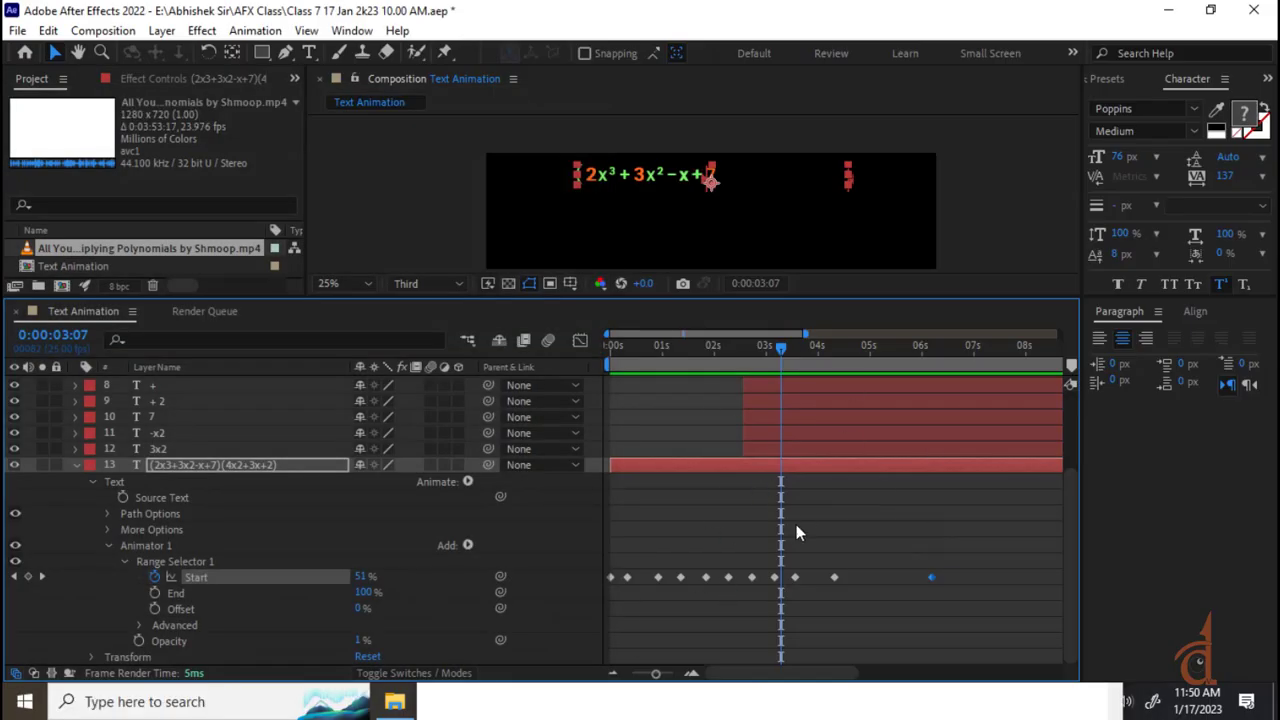
- Collapse the full equation layer's properties, move the current time to 0:00:06:11, select that layer and enlarge the composition viewer
left_click(77, 465)
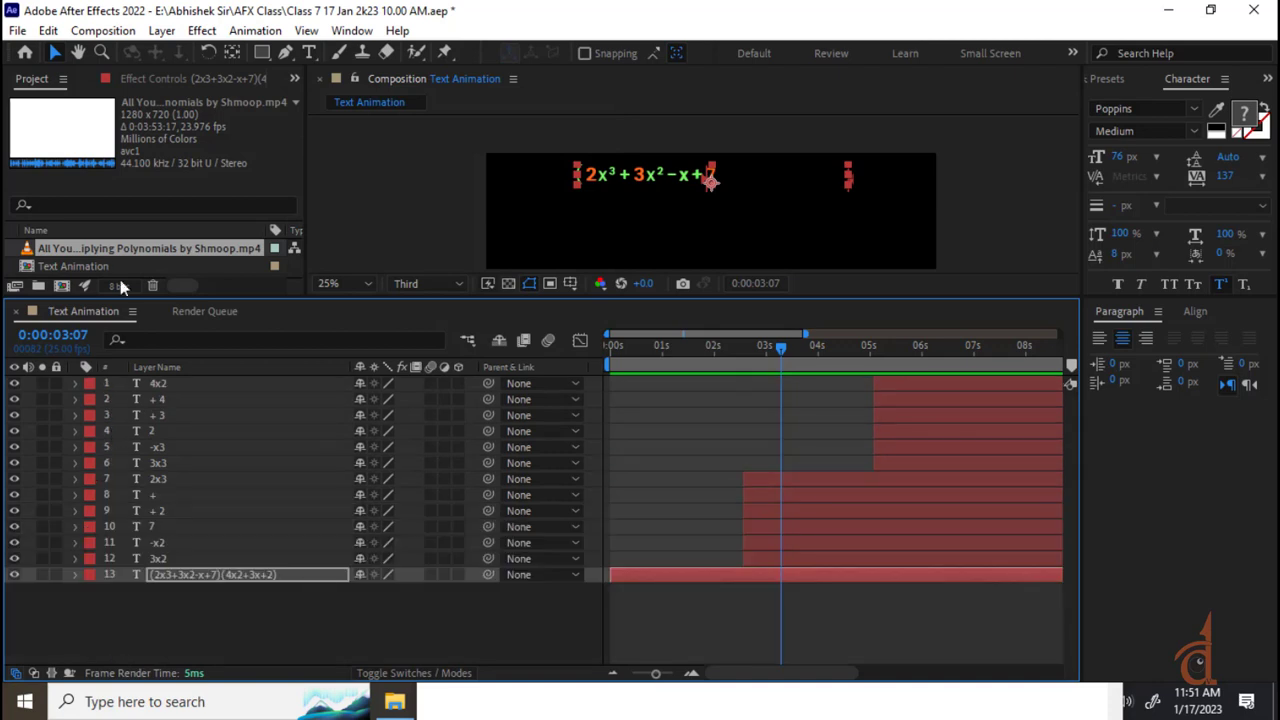
left_click(246, 628)
left_click_drag(772, 353, 948, 368)
left_click(770, 575)
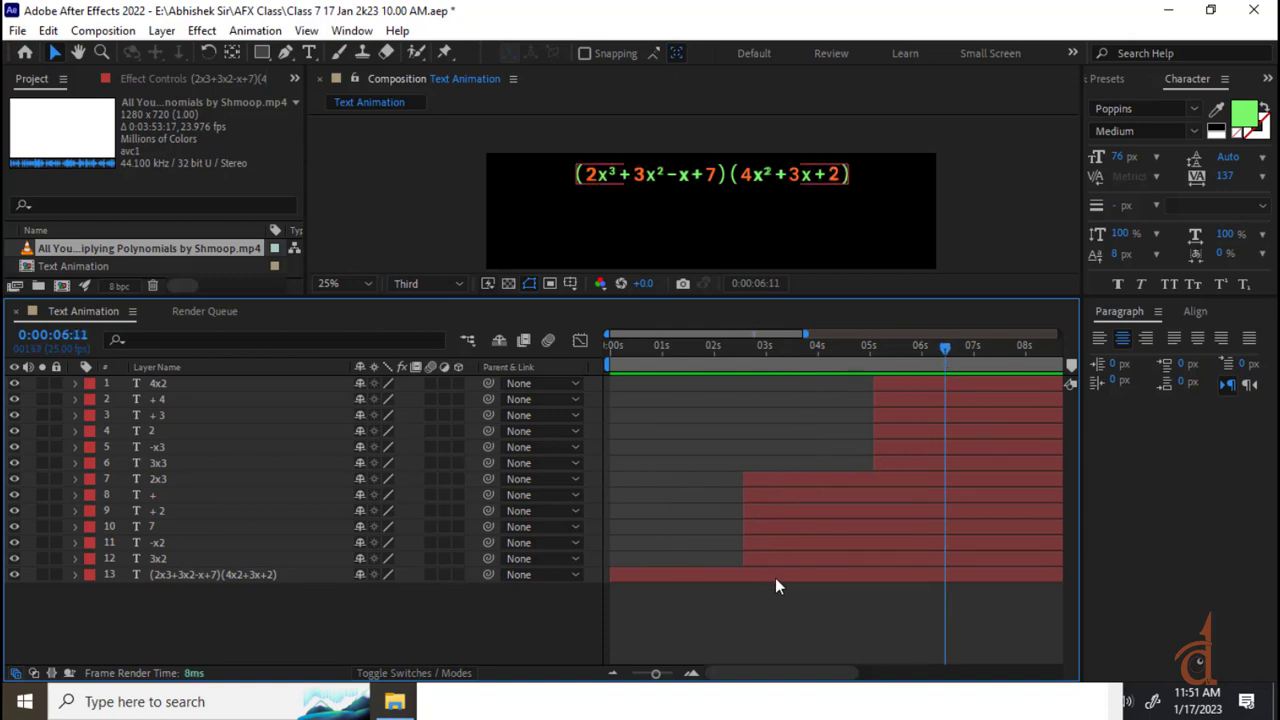
left_click_drag(753, 677, 759, 676)
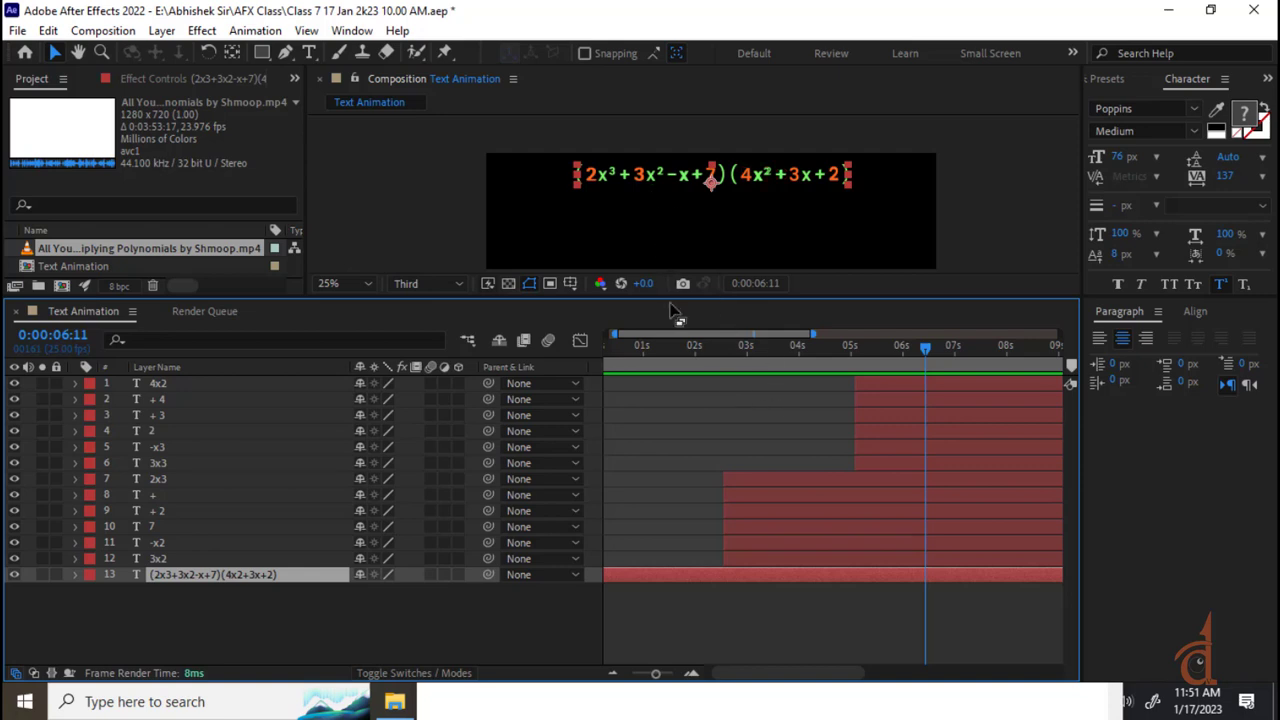
left_click_drag(672, 293, 672, 366)
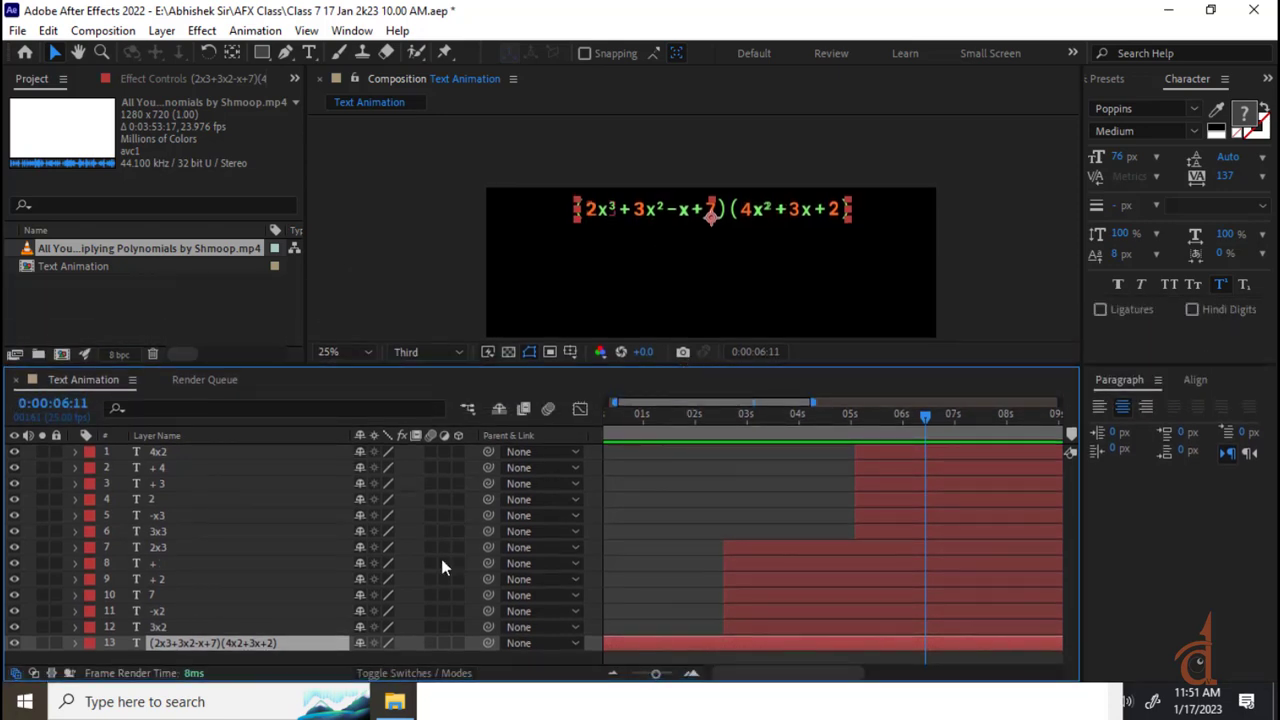
- Move the 2x3 layer down the stack so it sits directly above the full equation layer
left_click(165, 626)
left_click(603, 212)
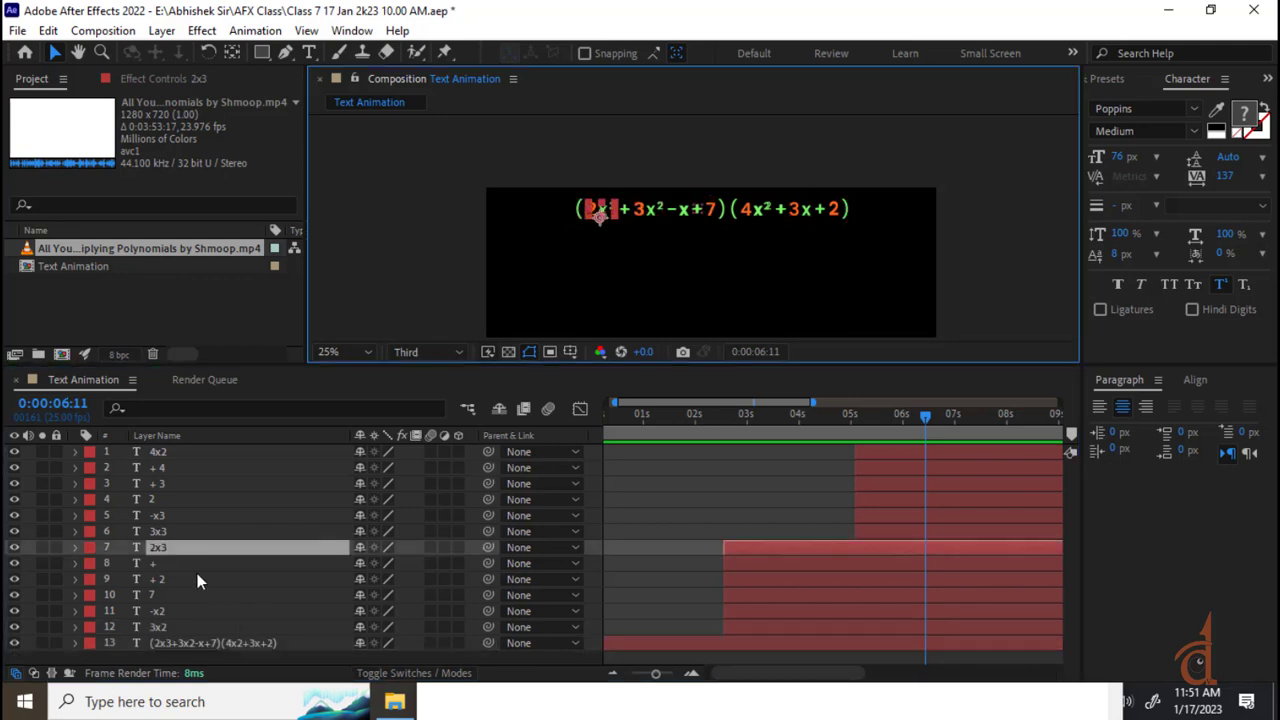
left_click_drag(173, 547, 186, 632)
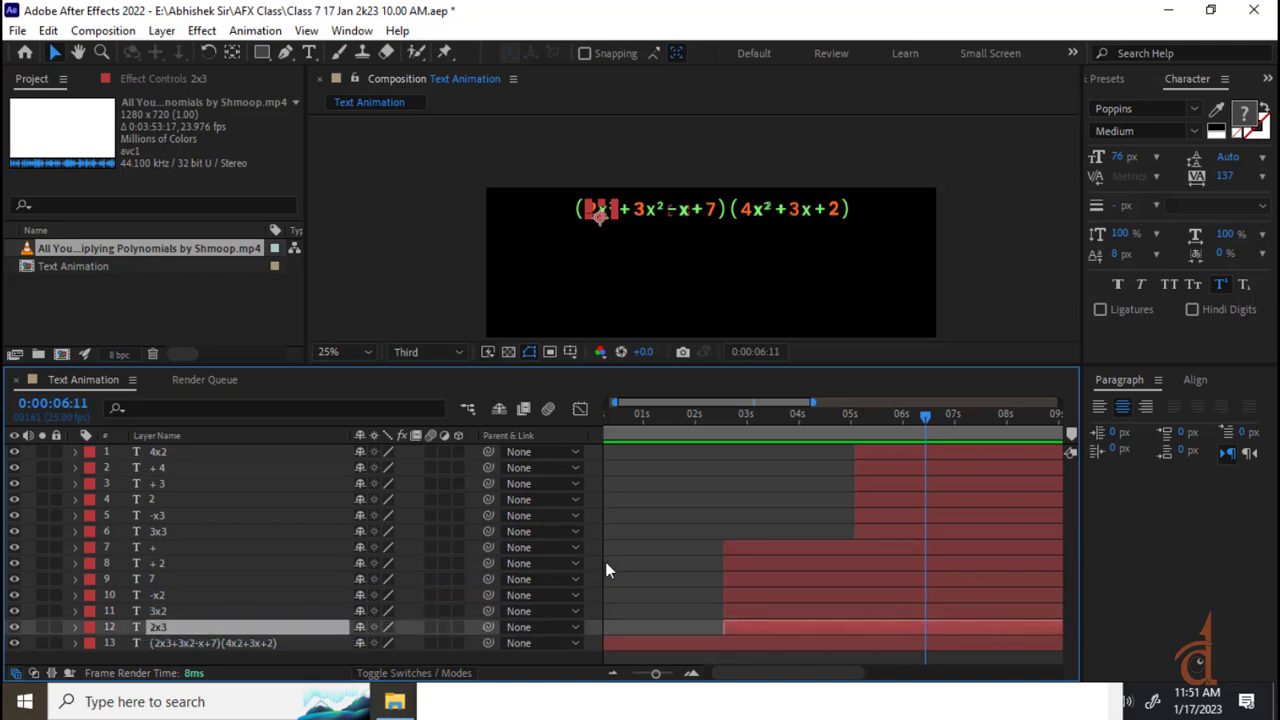
- Shift the five term layers +, + 2, 7, -x2 and 3x2 together so they start at about 5.5 seconds
left_click(743, 546)
left_click(749, 614, "shift")
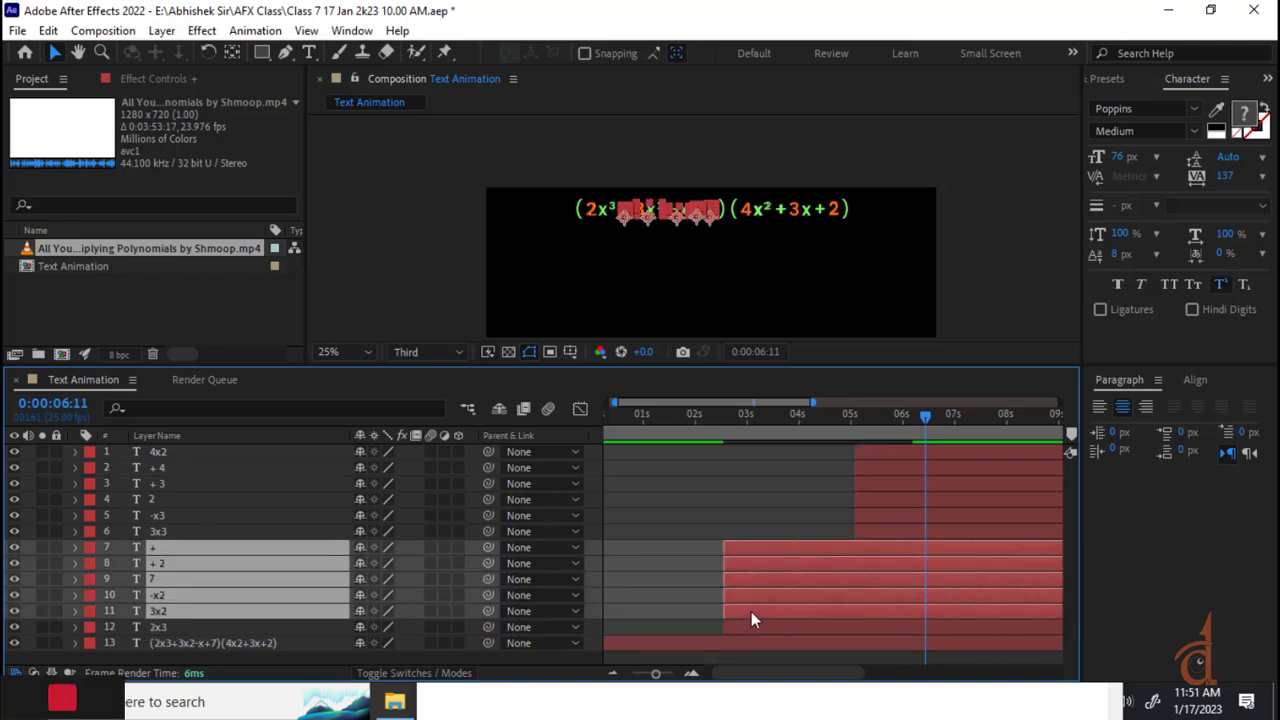
left_click_drag(765, 558, 901, 564)
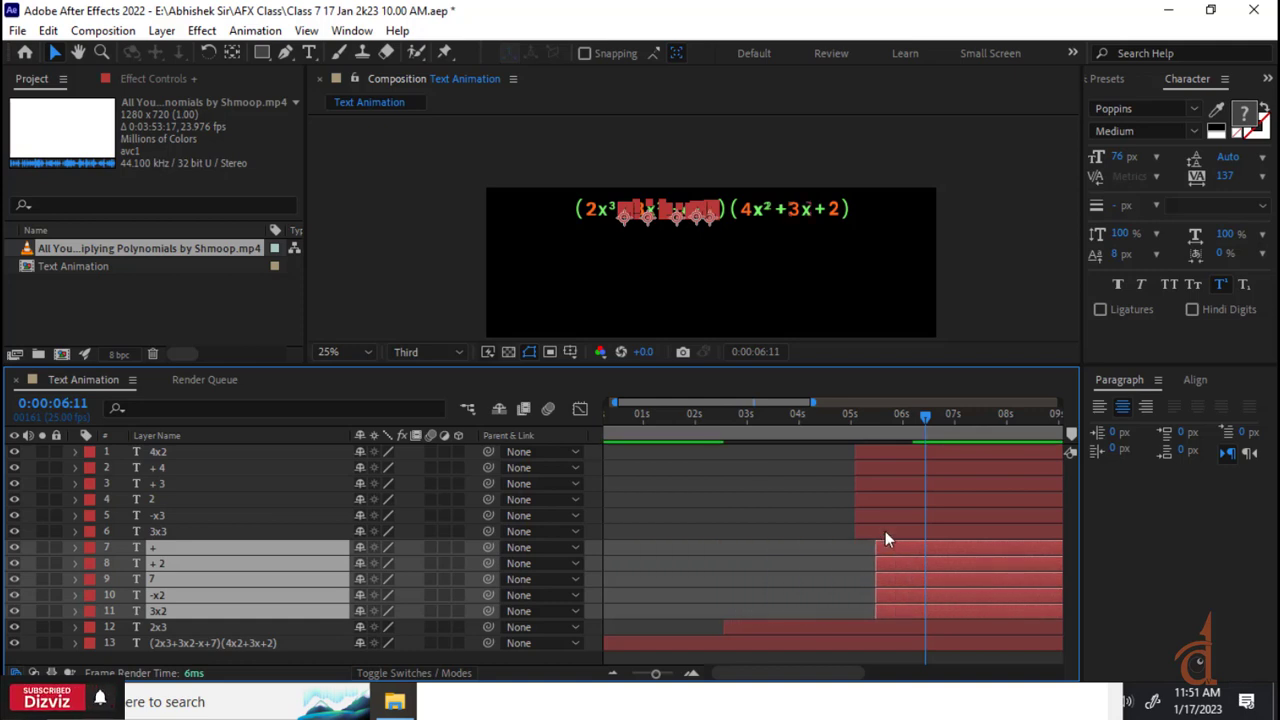
- Move the full equation layer's last Start keyframe to 0:00:04:21 and check the end of the reveal up to 0:00:05:01
left_click_drag(686, 430, 842, 457)
left_click(774, 643)
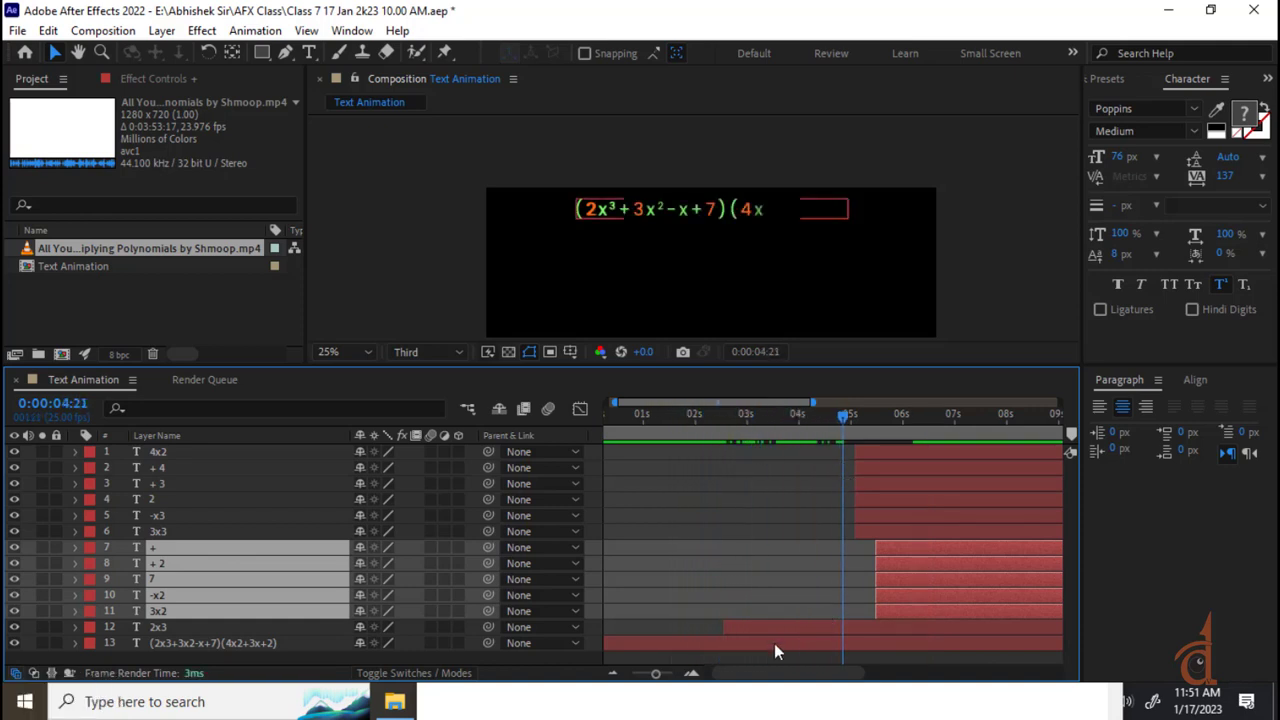
key("u")
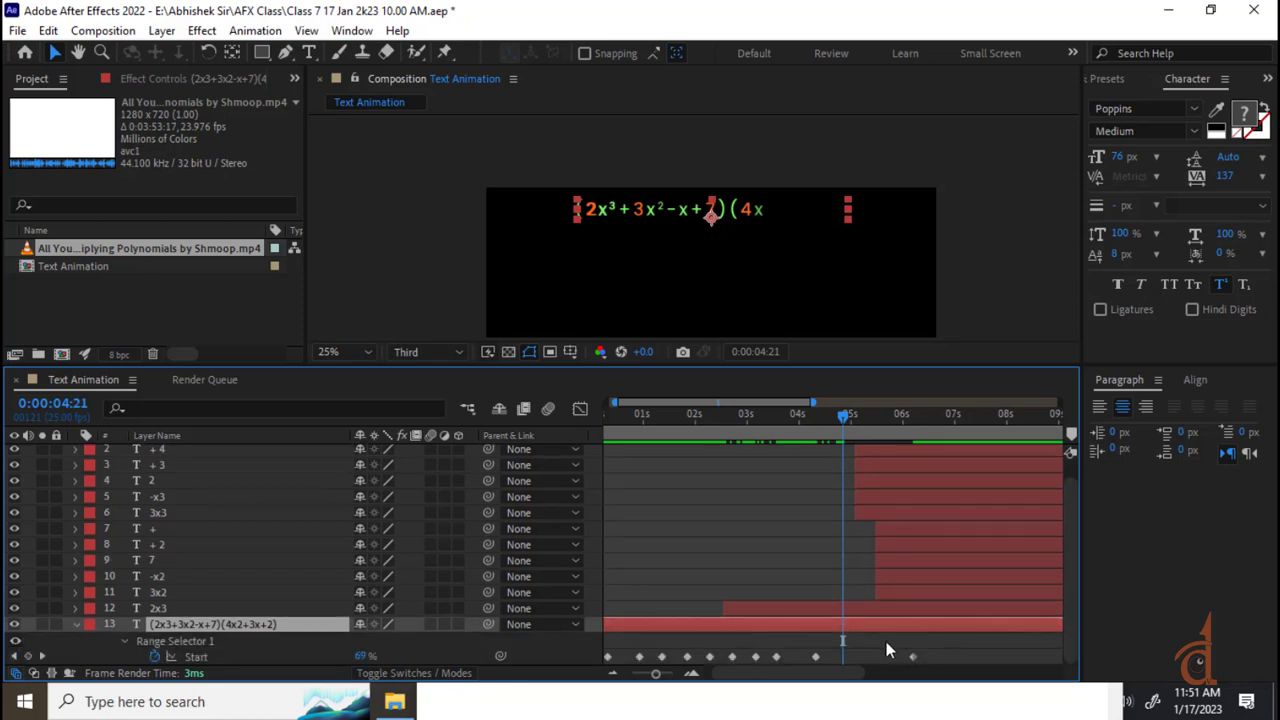
left_click_drag(913, 657, 846, 658)
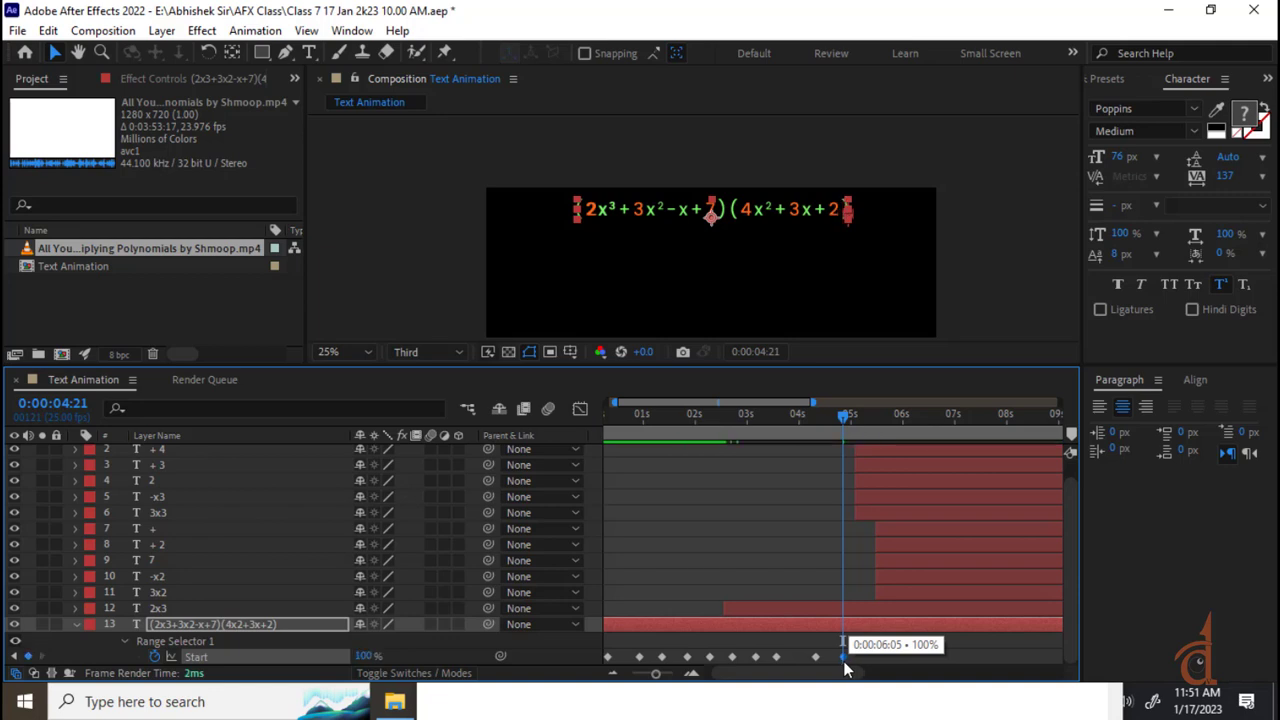
left_click(810, 417)
left_click_drag(812, 421, 851, 433)
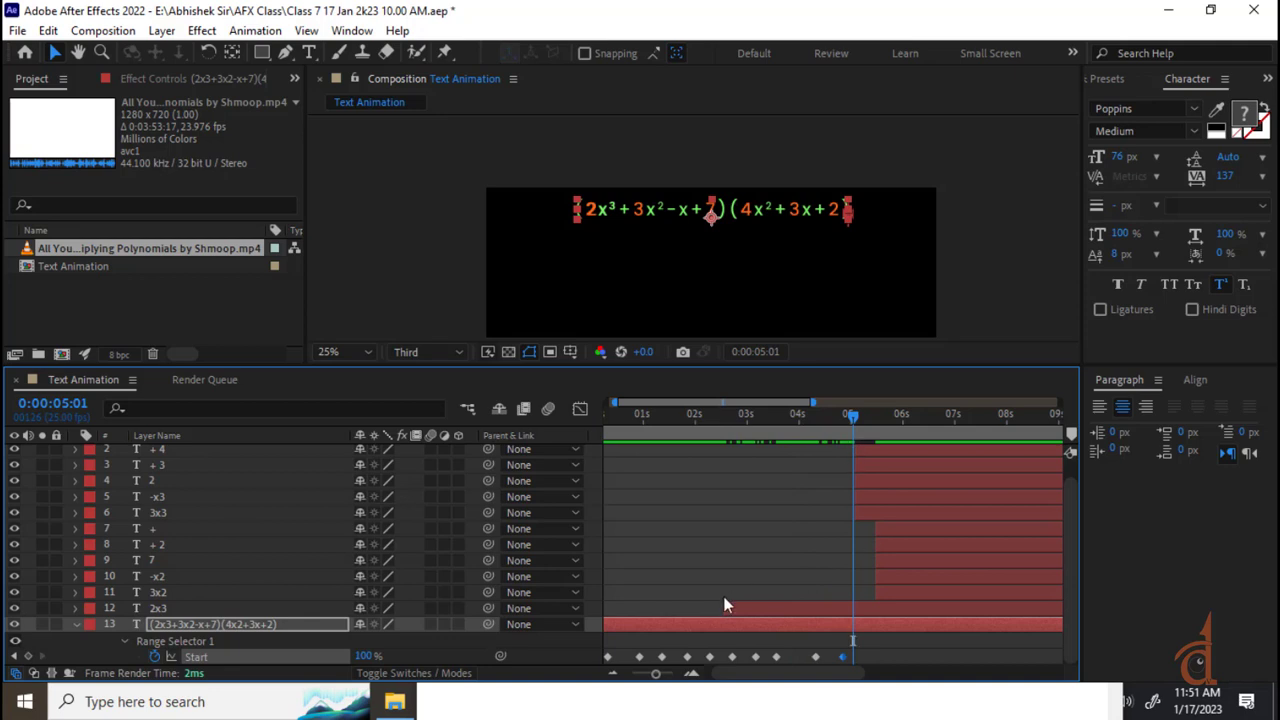
- Trim the start of the 2x3 layer to 0:00:05:05 and add its first Position keyframe there
left_click_drag(846, 671, 854, 677)
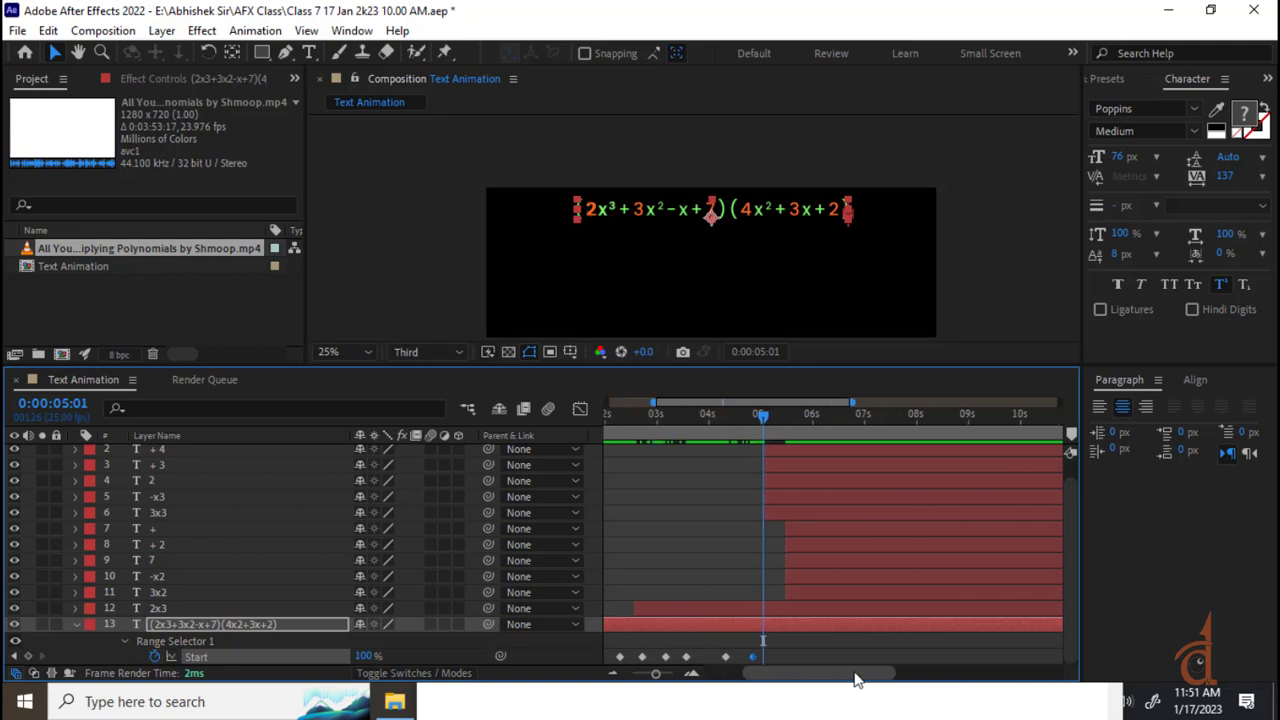
left_click(788, 610)
left_click_drag(767, 420, 771, 421)
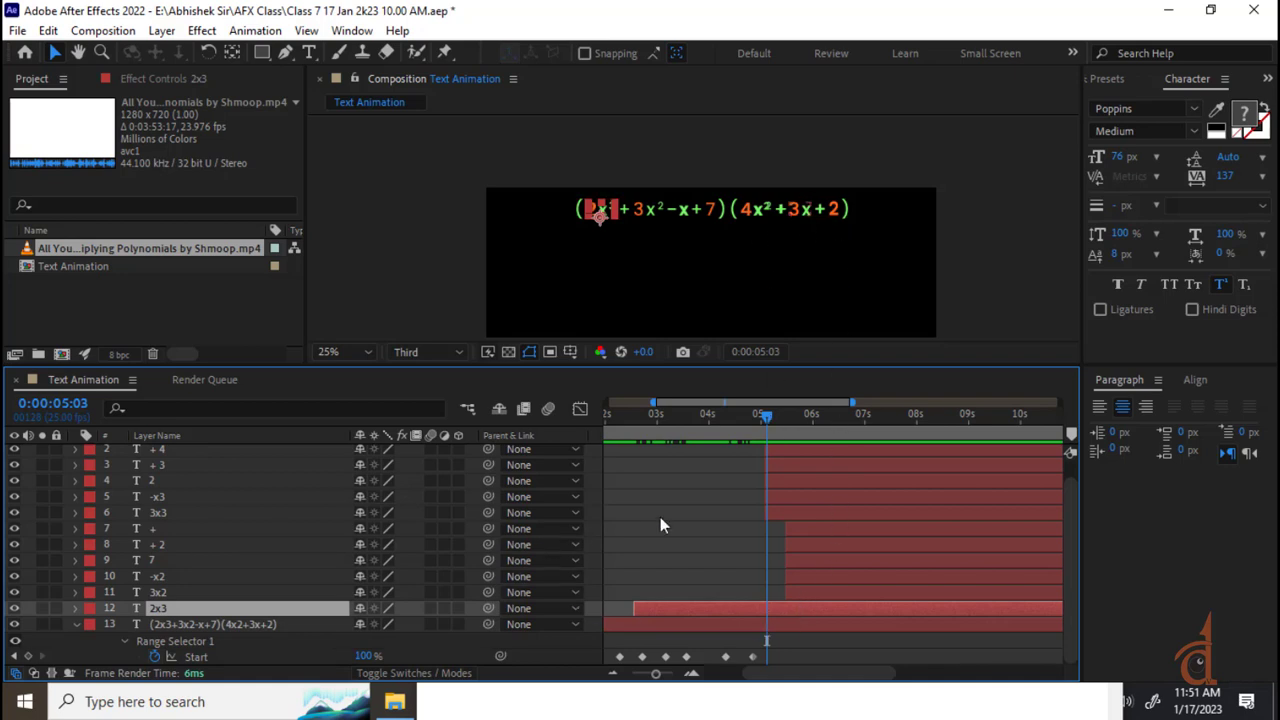
left_click_drag(658, 369, 658, 307)
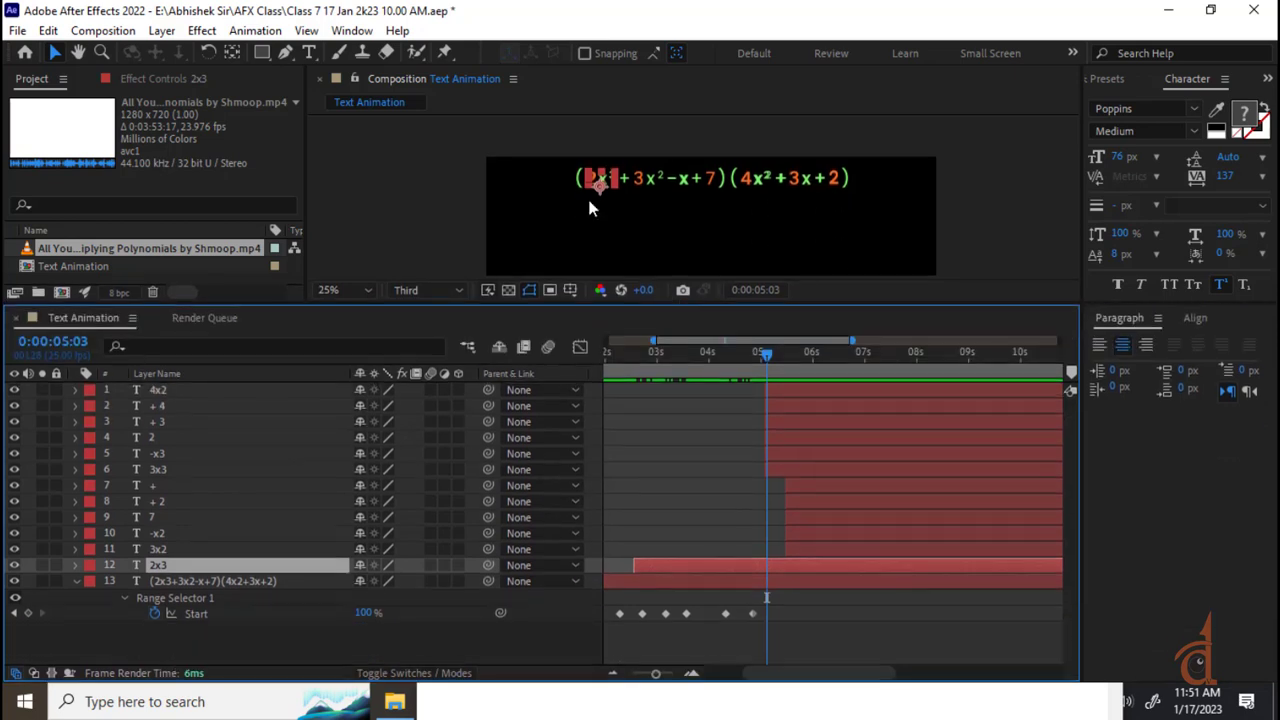
left_click_drag(767, 361, 772, 361)
left_click(170, 581)
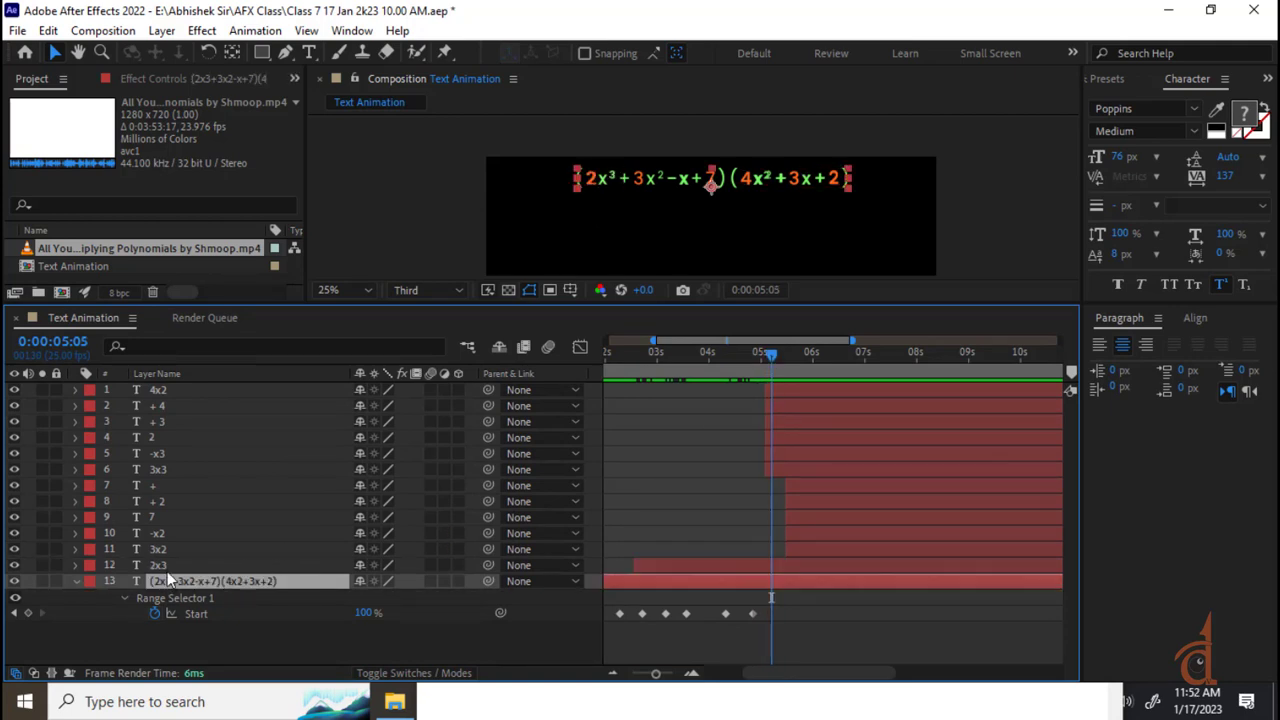
left_click(163, 567)
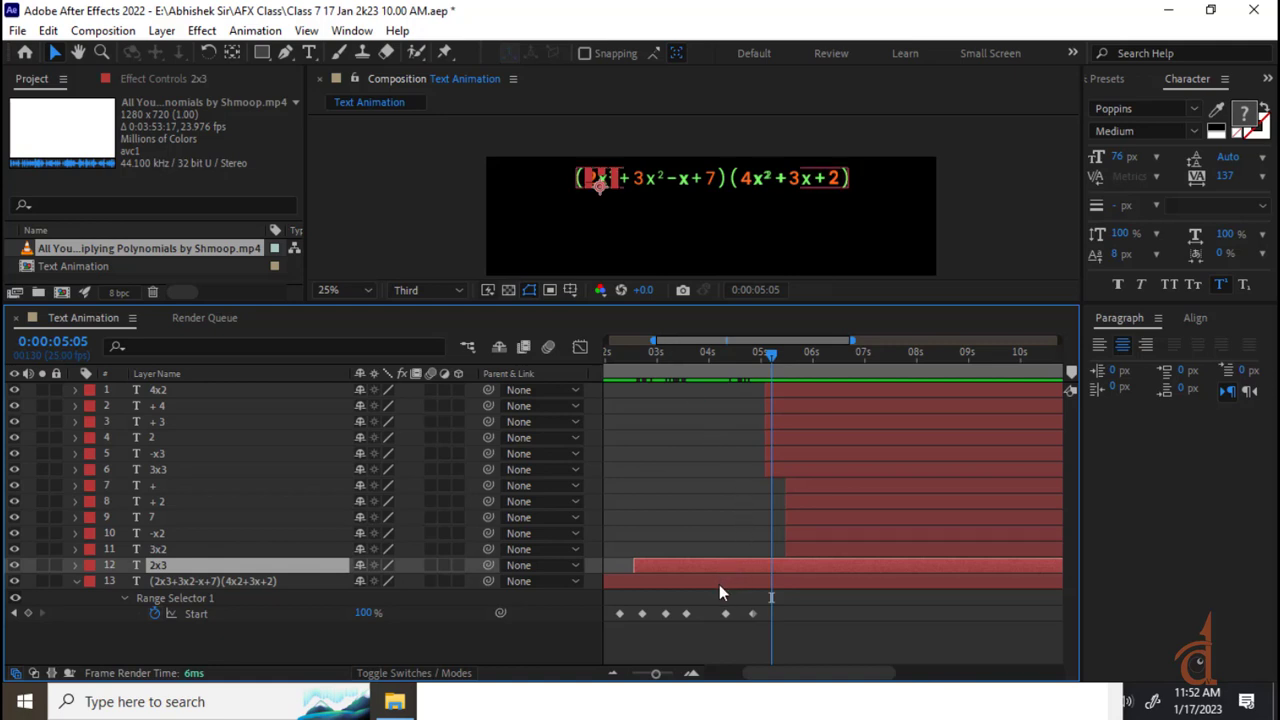
key("alt+bracketleft")
key("p")
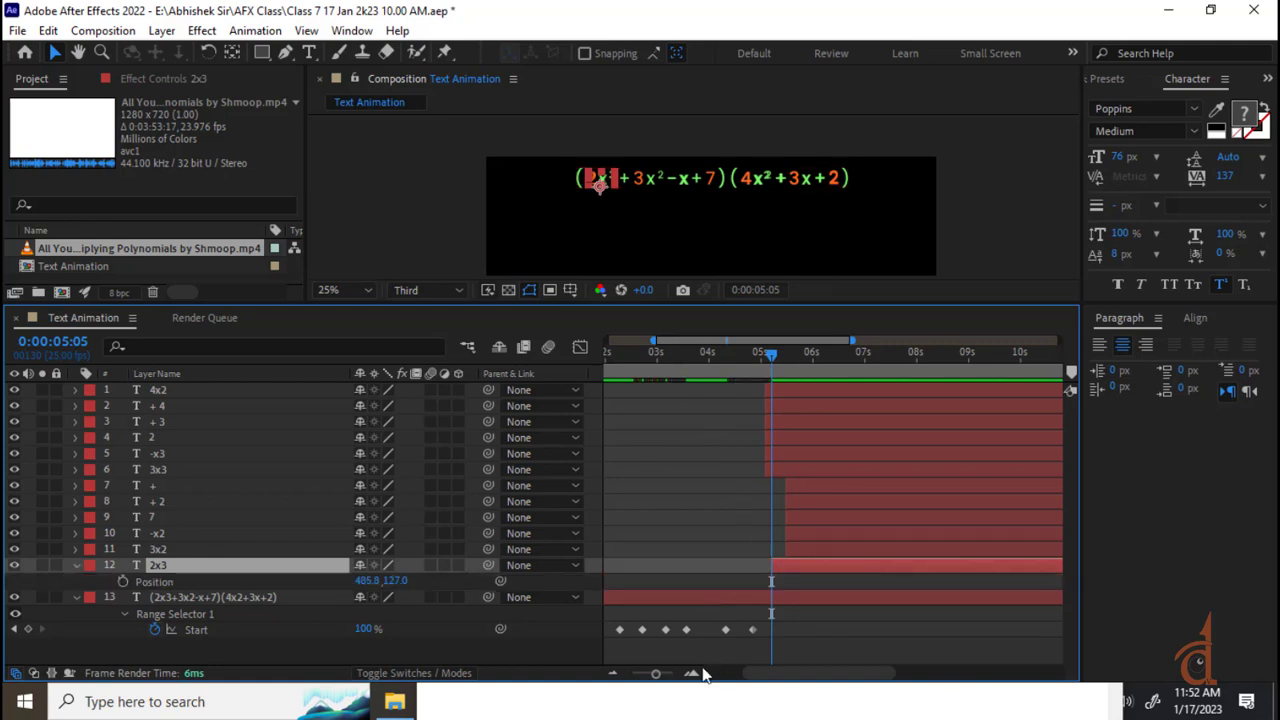
left_click(358, 705)
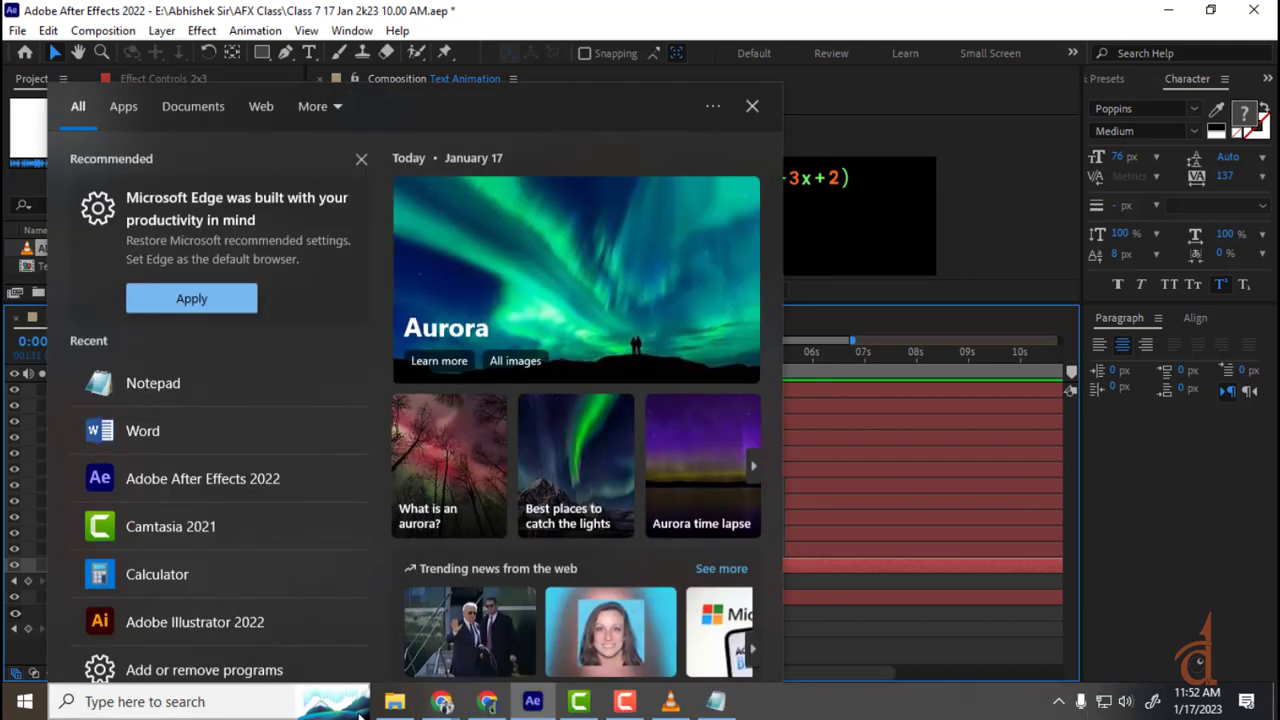
left_click(1253, 9)
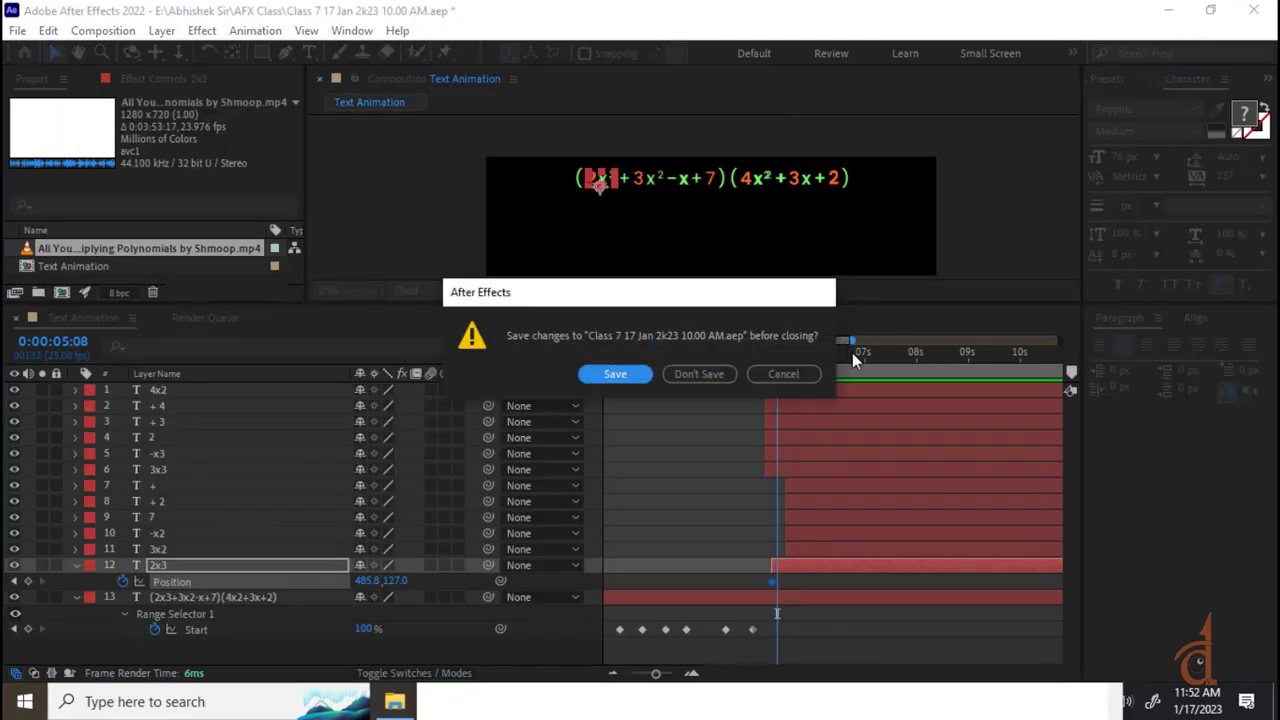
left_click(808, 374)
- Save the project and return the current time to the 2x3 layer's Position keyframe at 0:00:05:05
key("ctrl+s")
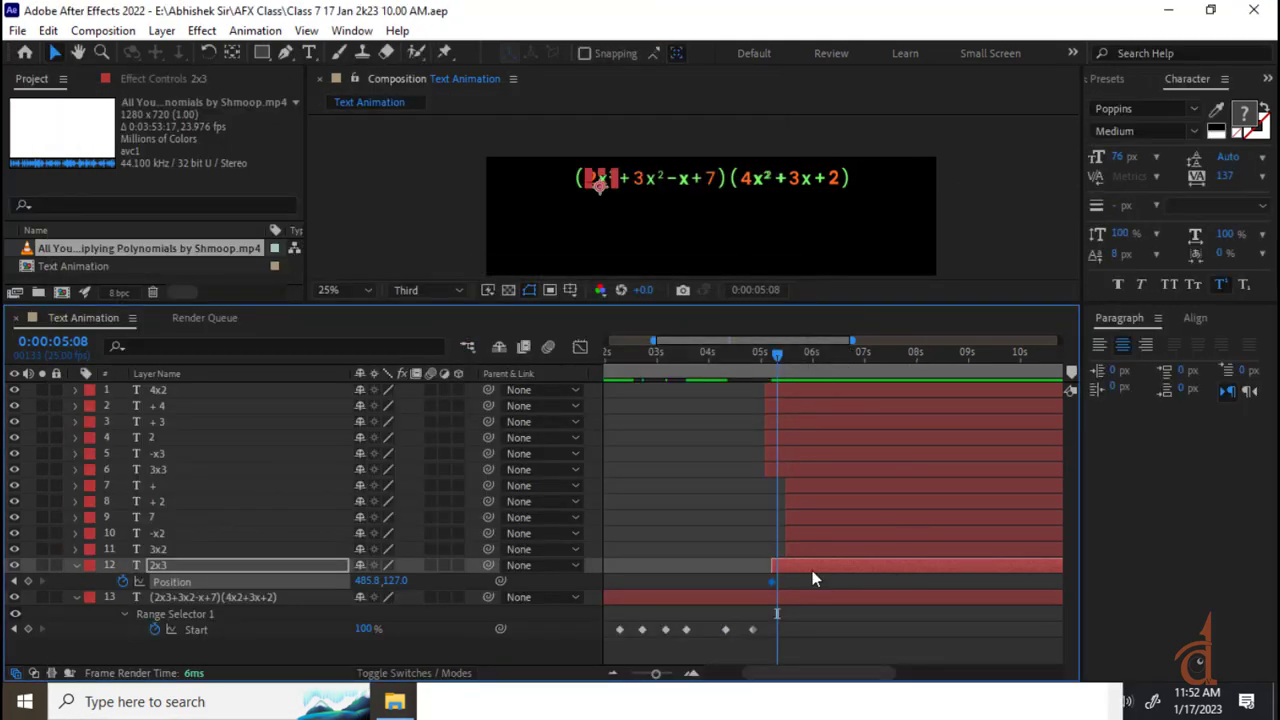
left_click(808, 568)
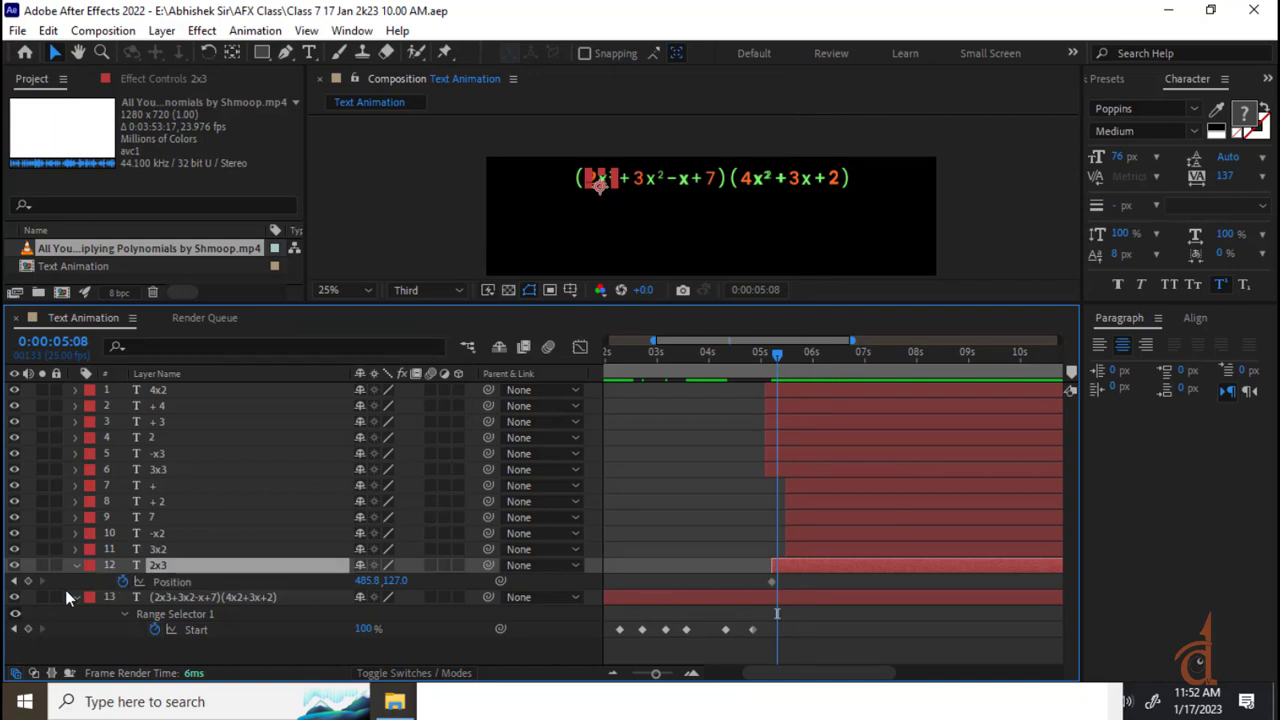
left_click(14, 581)
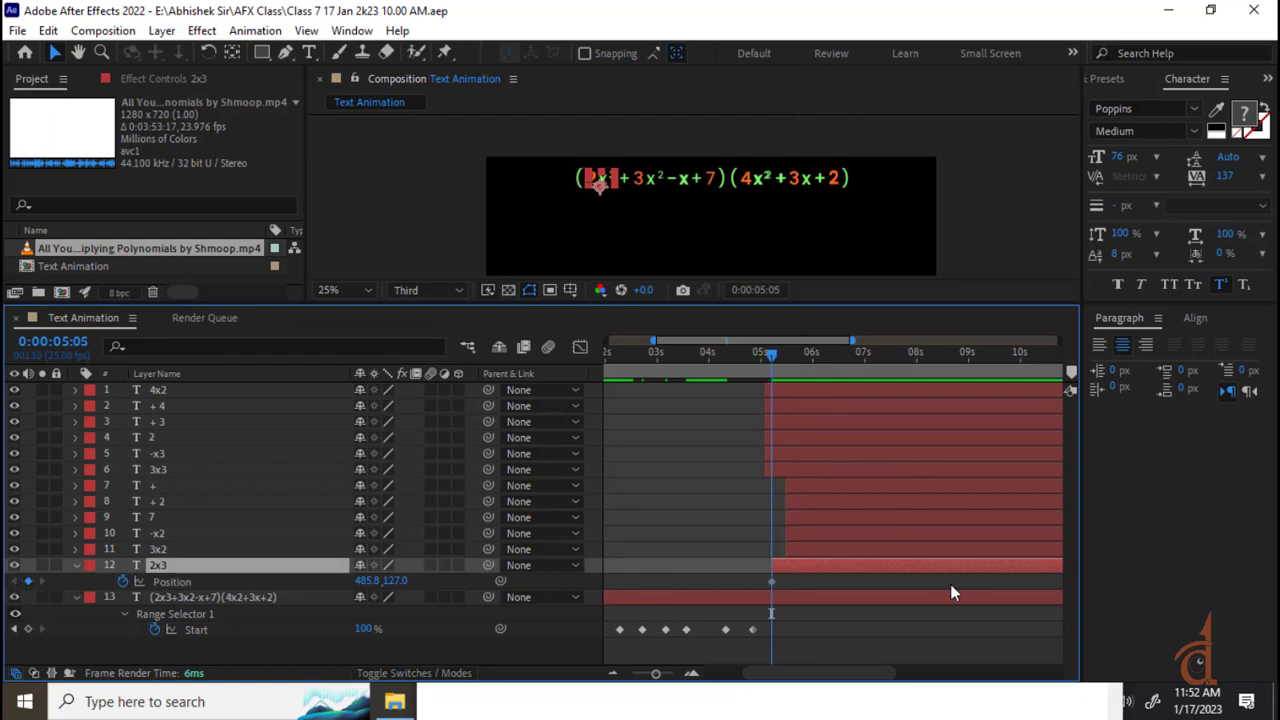
- Ten frames on, at 0:00:05:15, lower the 2x3 term straight down to Position 485.8, 447.0 as a second keyframe
key("Page_Down")
key("Page_Down")
key("Page_Down")
key("Page_Down")
key("Page_Down")
key("Page_Down")
key("Page_Down")
key("Page_Down")
key("Page_Down")
key("Page_Down")
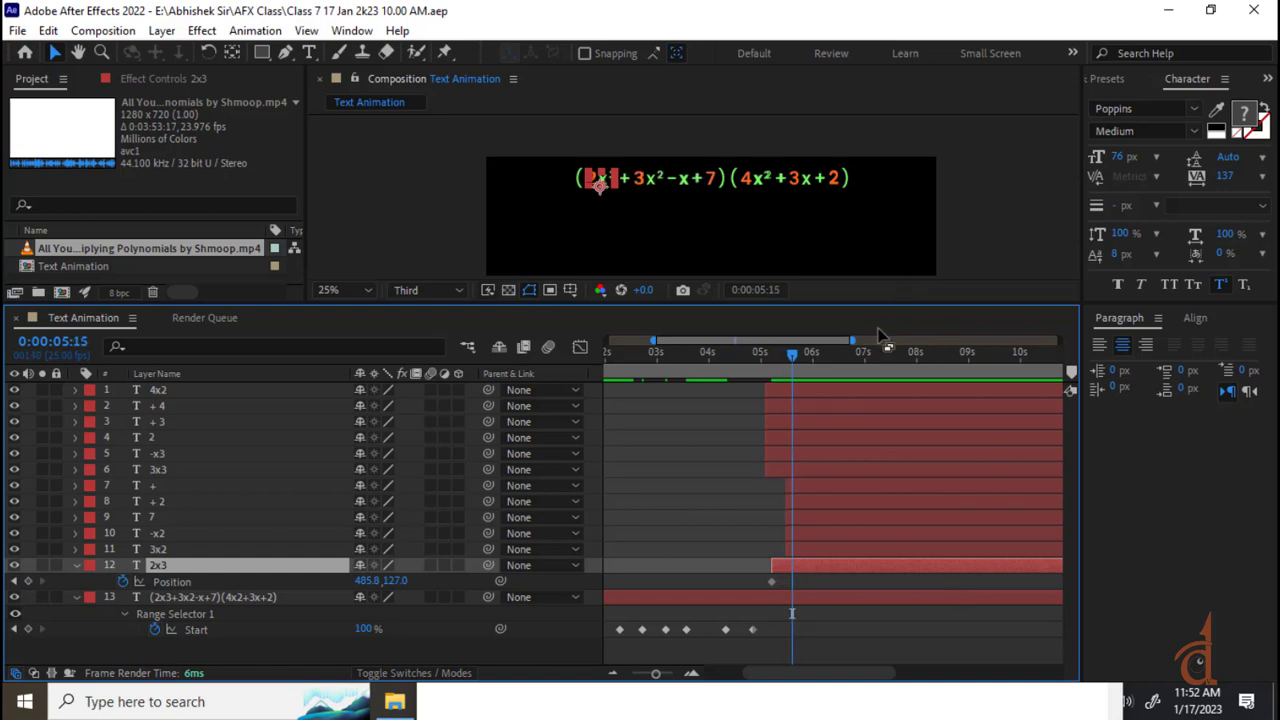
left_click_drag(866, 314, 866, 370)
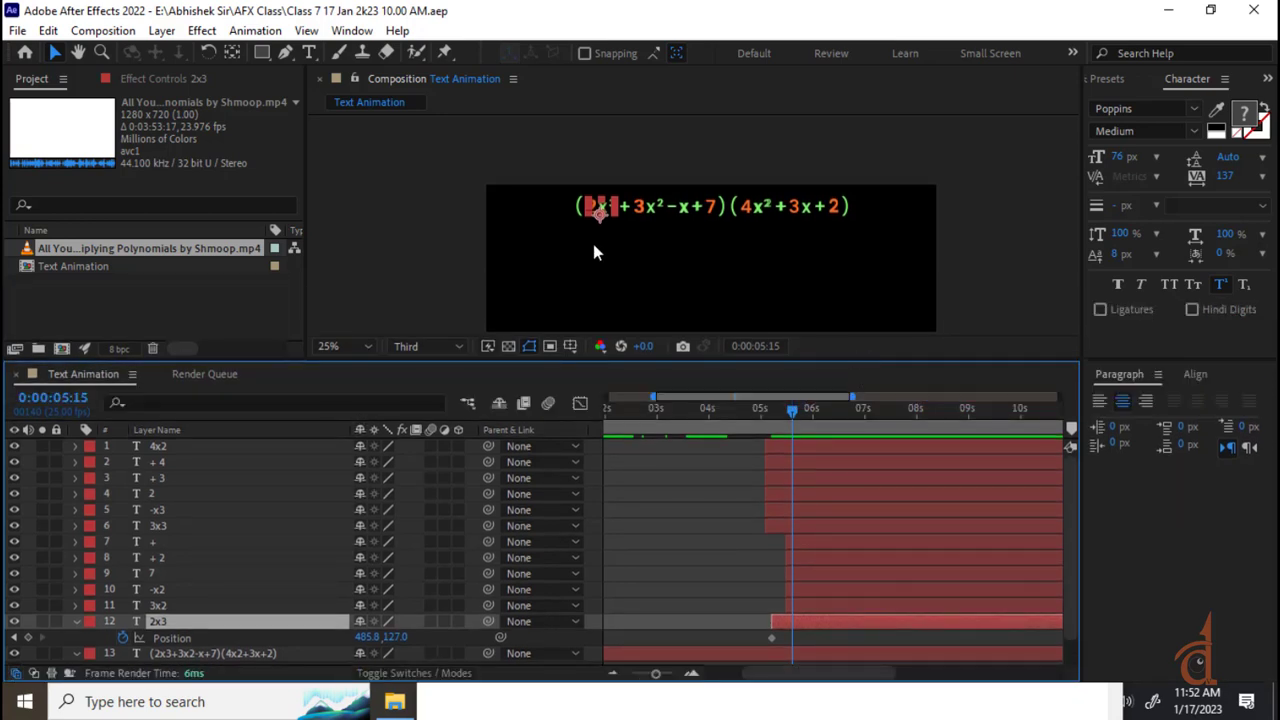
key("shift+Down")
key("shift+Down")
key("shift+Down")
key("shift+Down")
key("shift+Down")
key("shift+Down")
key("shift+Down")
key("shift+Down")
key("shift+Down")
key("shift+Down")
key("shift+Down")
key("shift+Down")
key("shift+Down")
key("shift+Down")
key("shift+Down")
key("shift+Down")
key("shift+Down")
key("shift+Down")
key("shift+Down")
key("shift+Down")
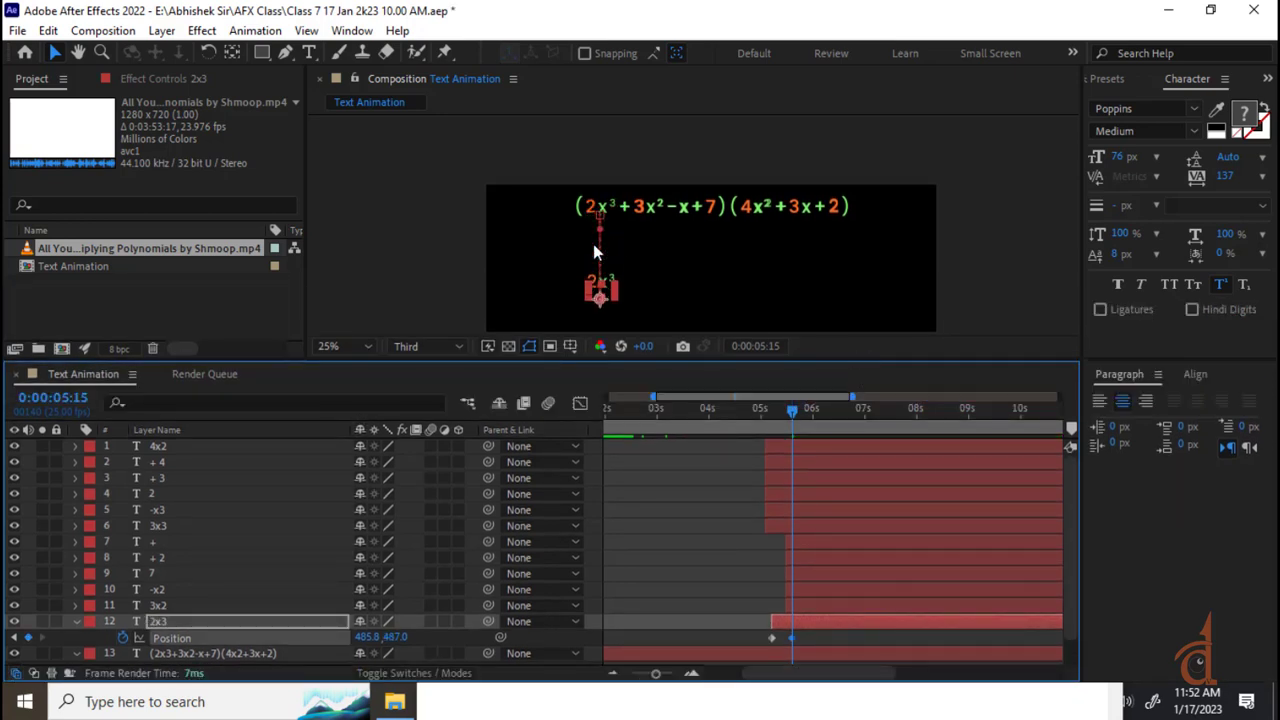
key("shift+Up")
key("shift+Up")
key("shift+Up")
key("shift+Up")
key("h")
left_click_drag(715, 255, 673, 202)
key("v")
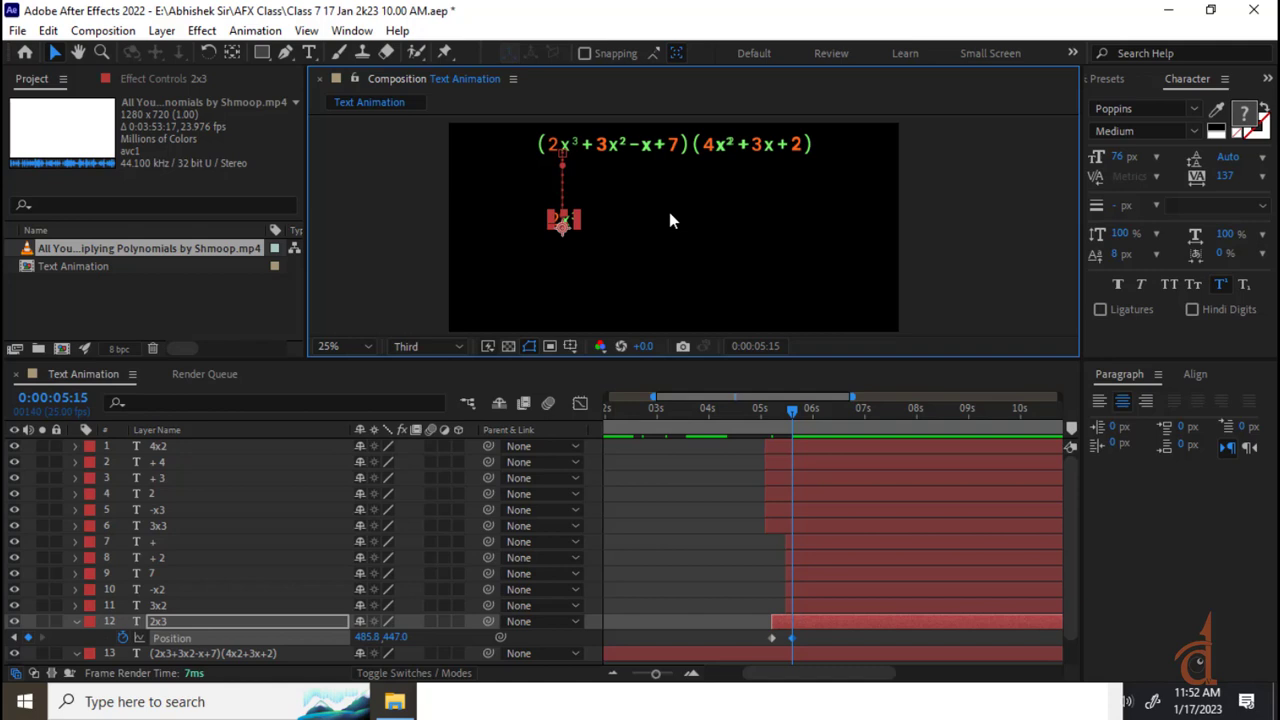
- Duplicate the 2x3 layer and lower the copy to Position 485.8, 607.0 at 0:00:05:15
left_click(165, 623)
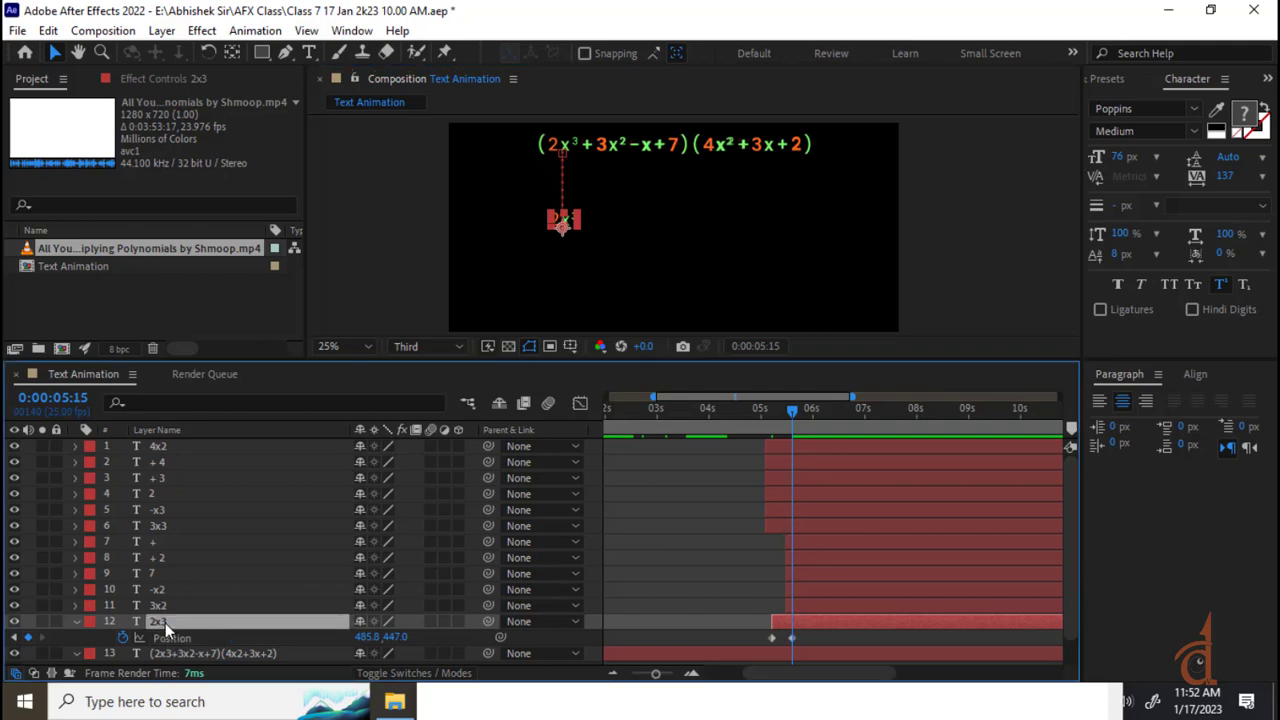
key("ctrl+d")
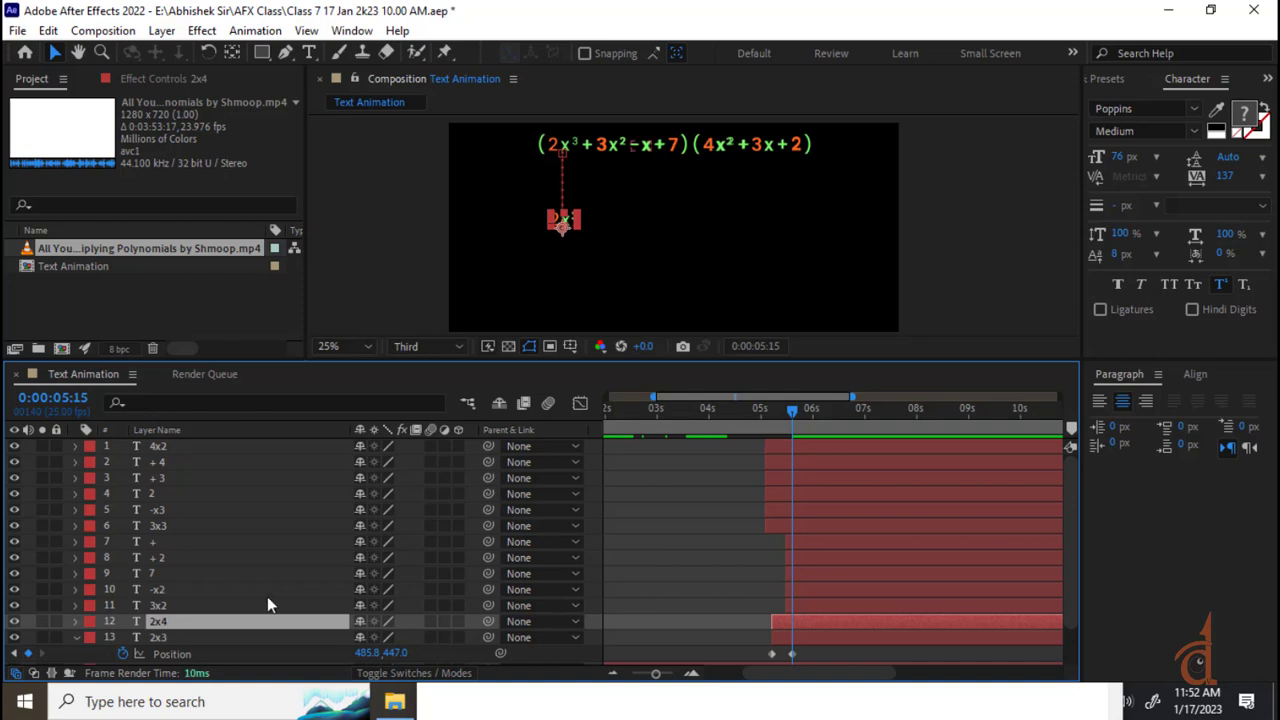
key("p")
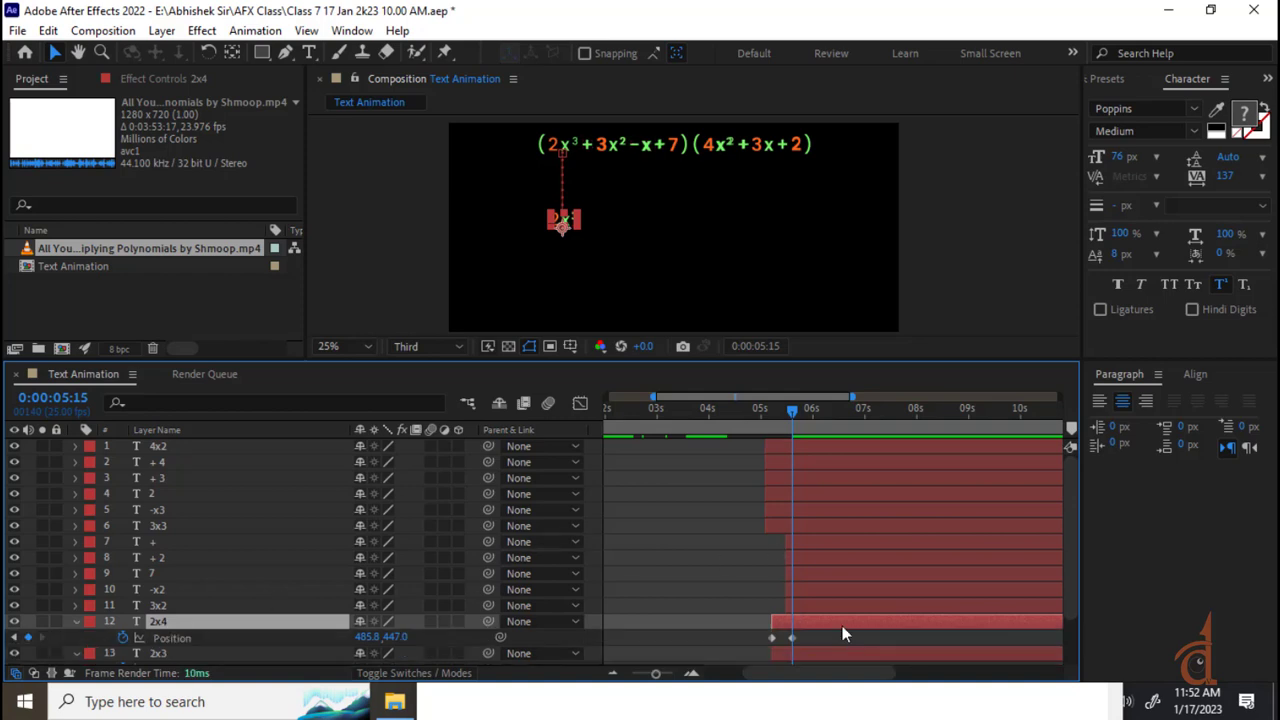
key("Return")
key("shift+Down")
key("shift+Down")
key("shift+Down")
key("shift+Down")
key("shift+Down")
key("shift+Down")
key("shift+Down")
key("shift+Down")
key("shift+Down")
key("shift+Down")
key("shift+Down")
key("shift+Down")
key("shift+Down")
key("shift+Down")
key("shift+Down")
key("shift+Down")
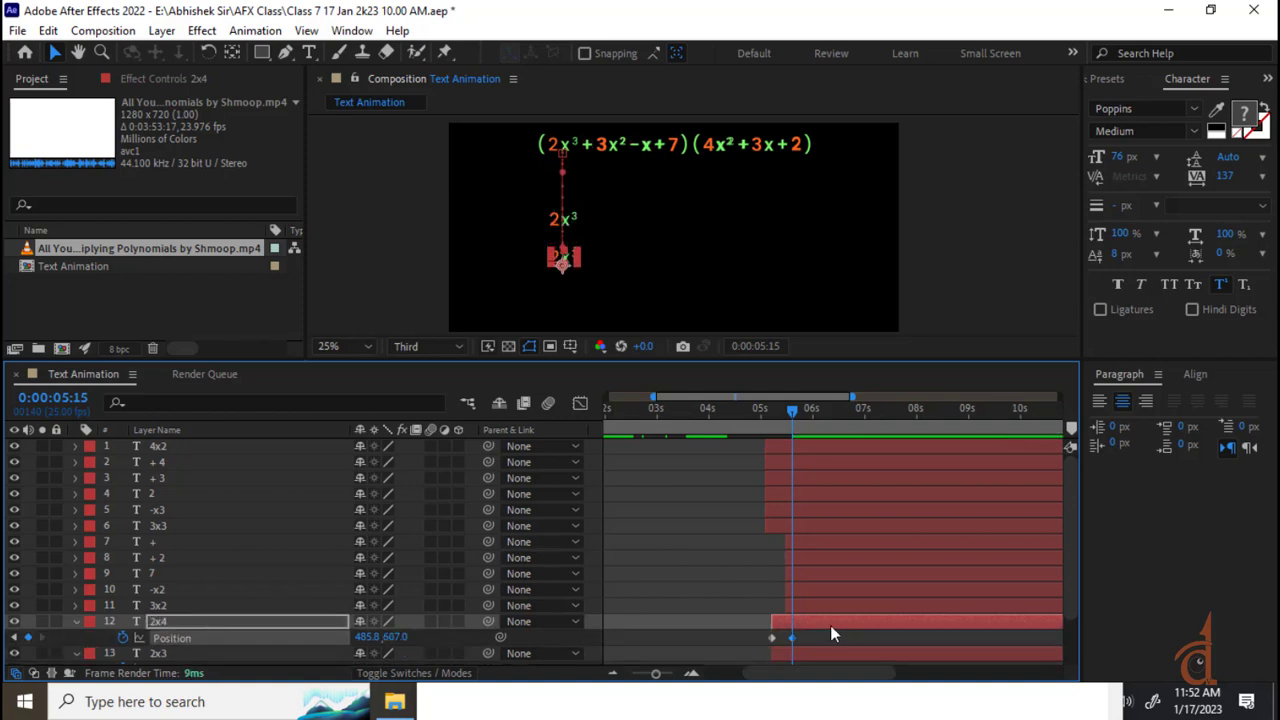
- Duplicate the 2x4 layer and lower the new copy to Position 485.8, 767.0 at 0:00:05:15
key("Return")
key("ctrl+d")
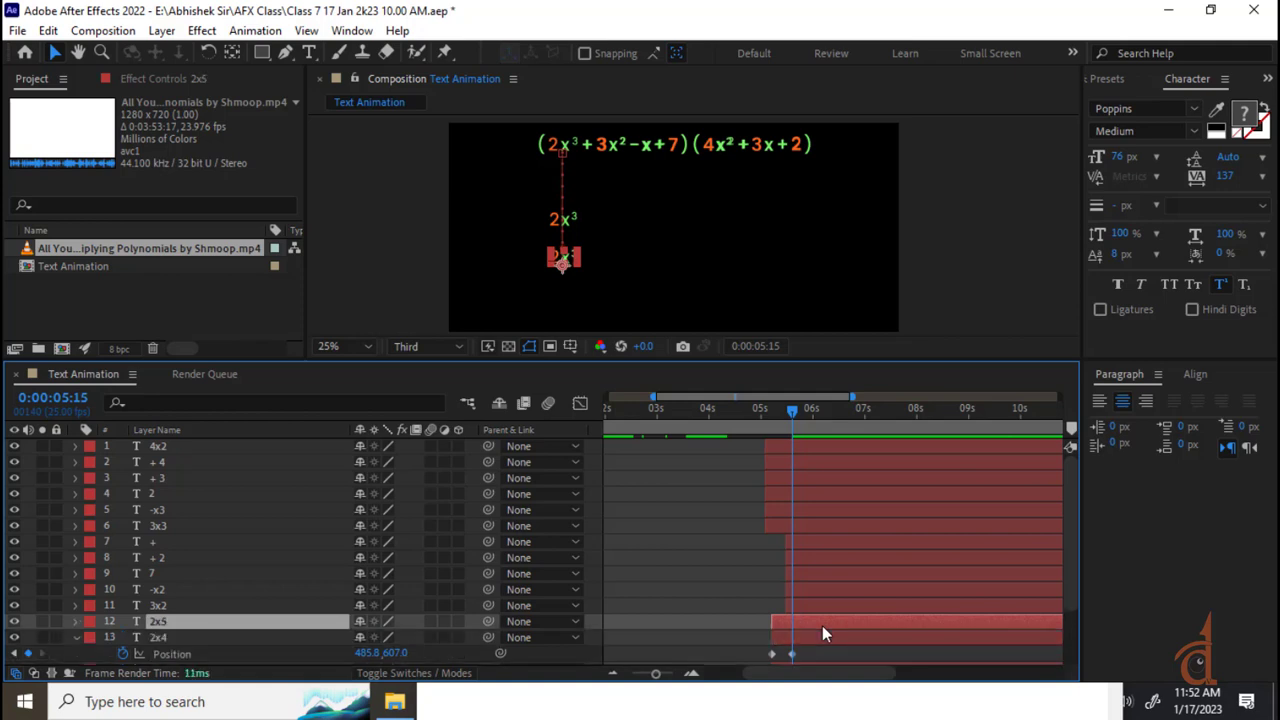
key("p")
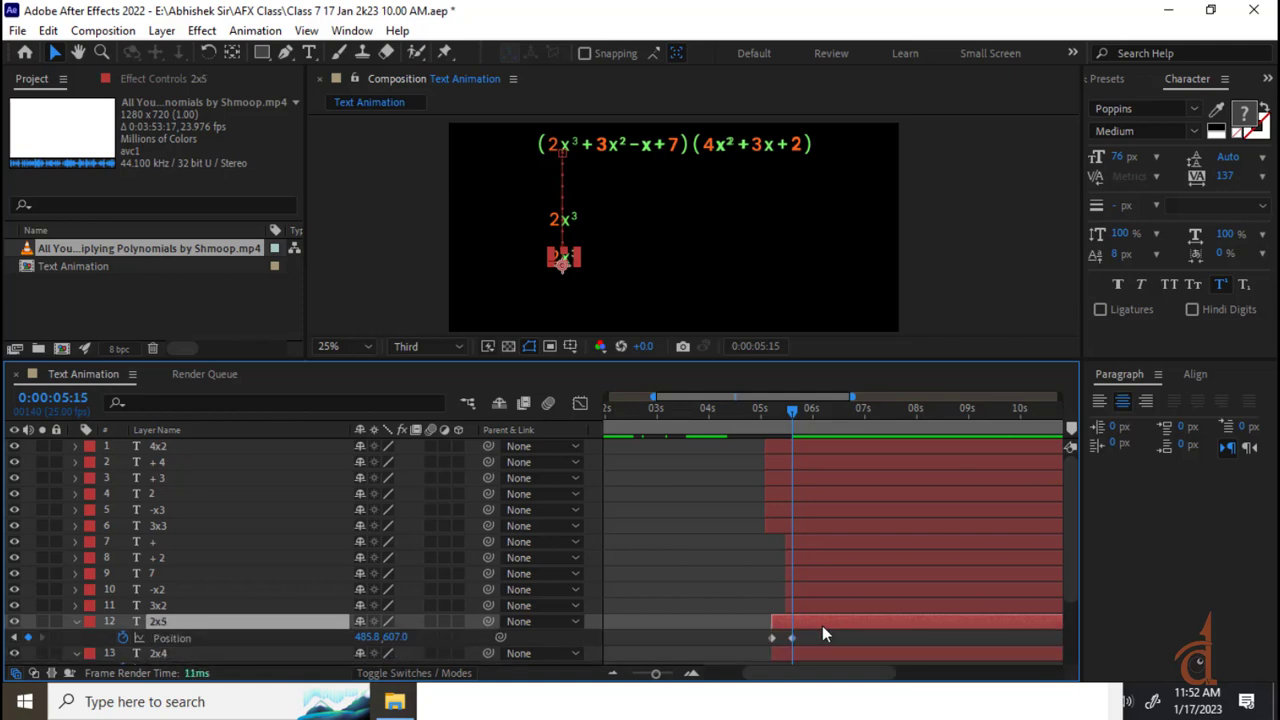
key("shift+Down")
key("shift+Down")
key("shift+Down")
key("shift+Down")
key("shift+Down")
key("shift+Down")
key("shift+Down")
key("shift+Down")
key("shift+Down")
key("shift+Down")
key("shift+Down")
key("shift+Down")
key("shift+Down")
key("shift+Down")
key("shift+Down")
key("shift+Down")
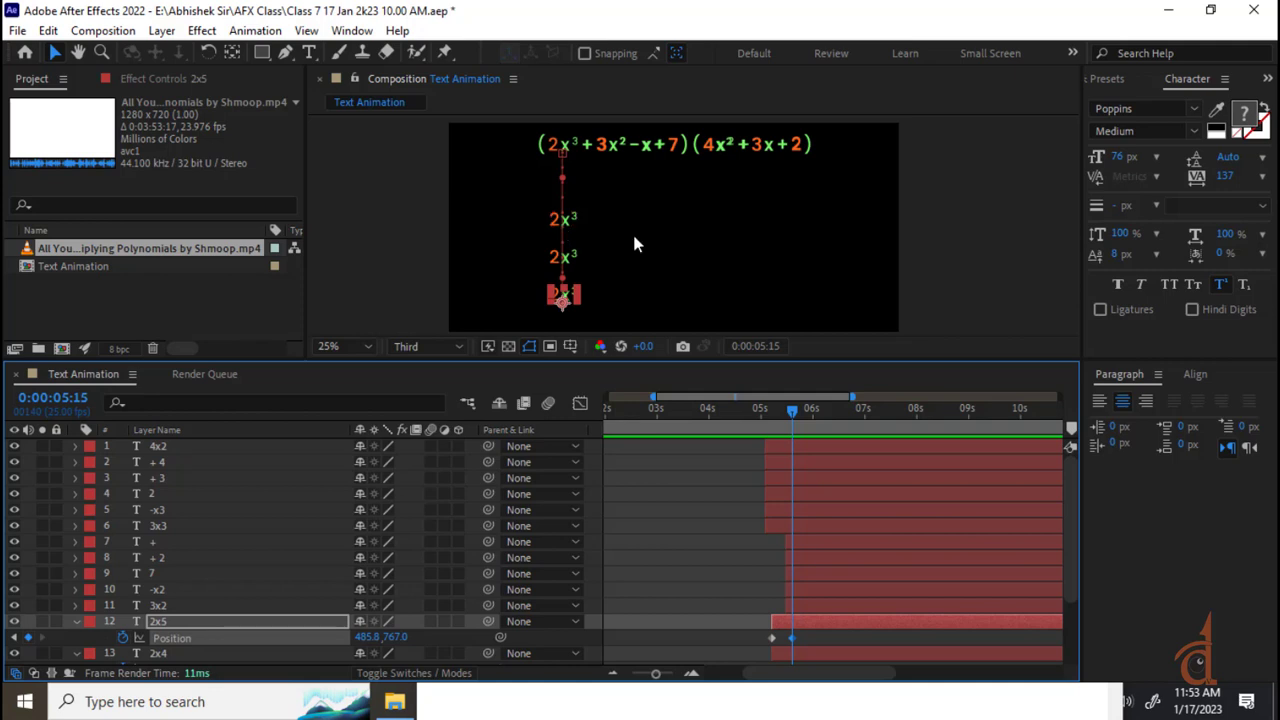
- Append a spaced multiplication X to the uppermost of the three lowered 2x³ terms and remove its superscript formatting
double_click(569, 221)
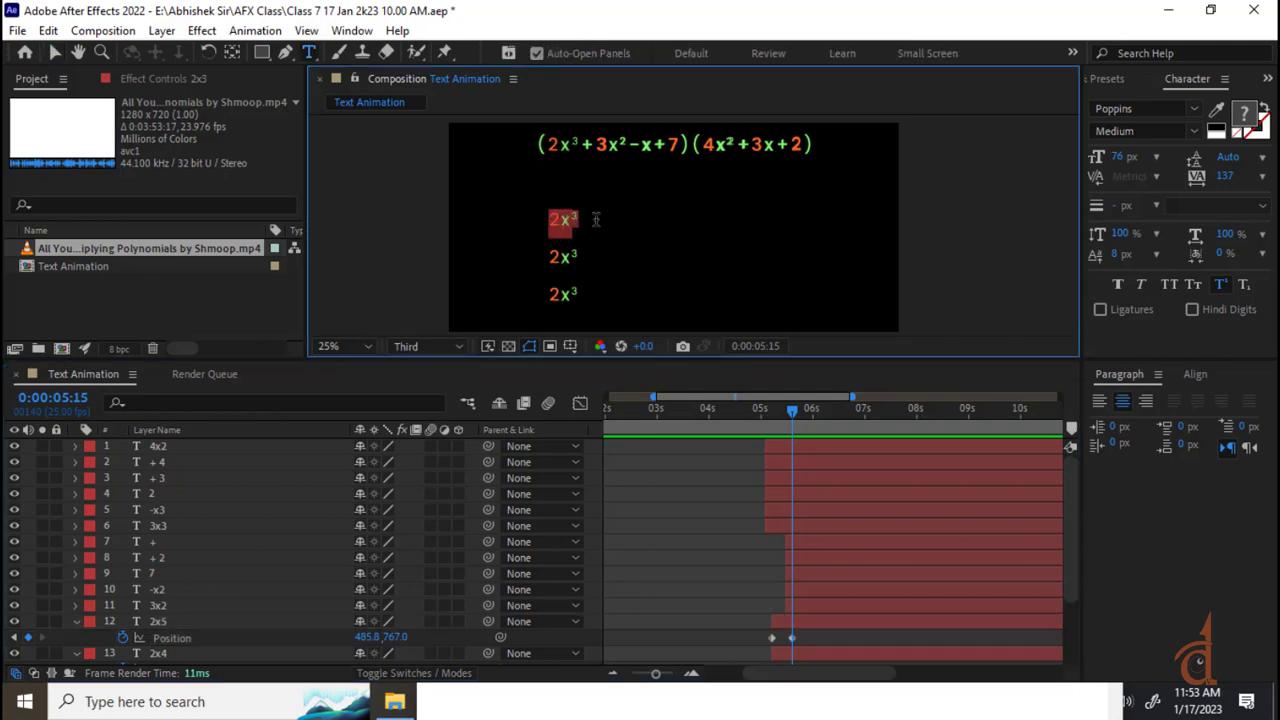
left_click(595, 219)
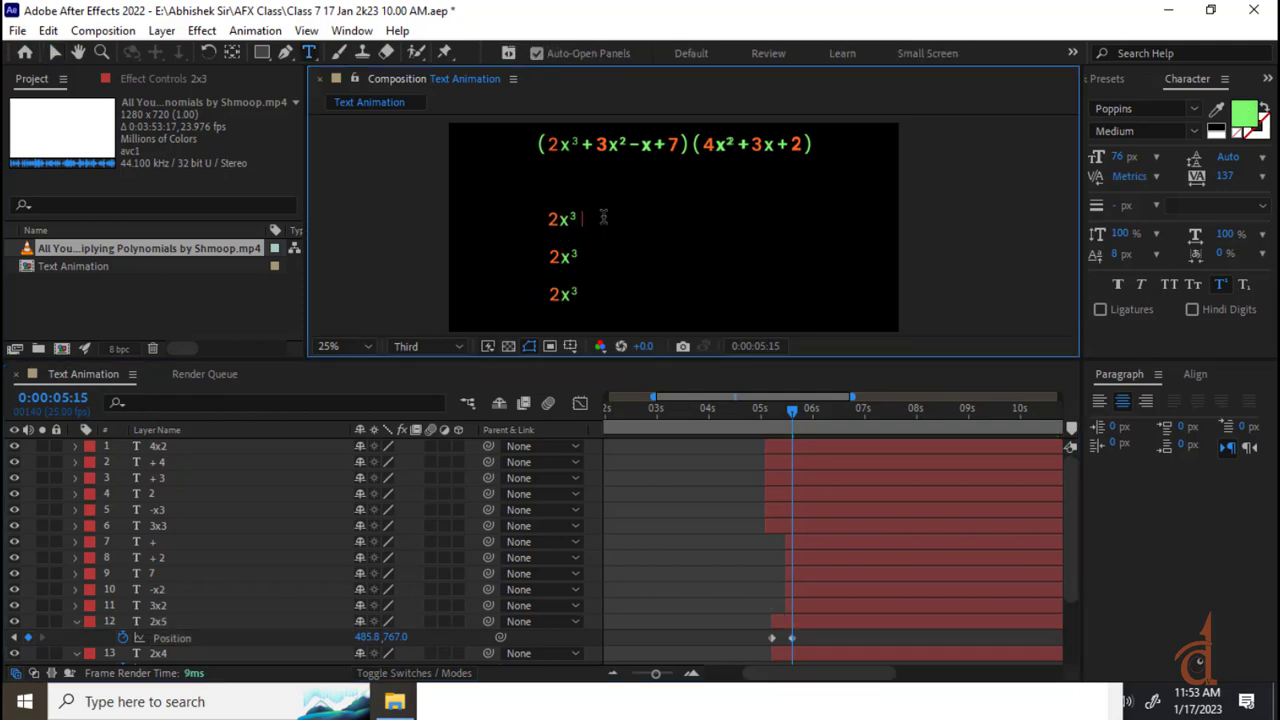
type("x")
left_click_drag(587, 220, 573, 222)
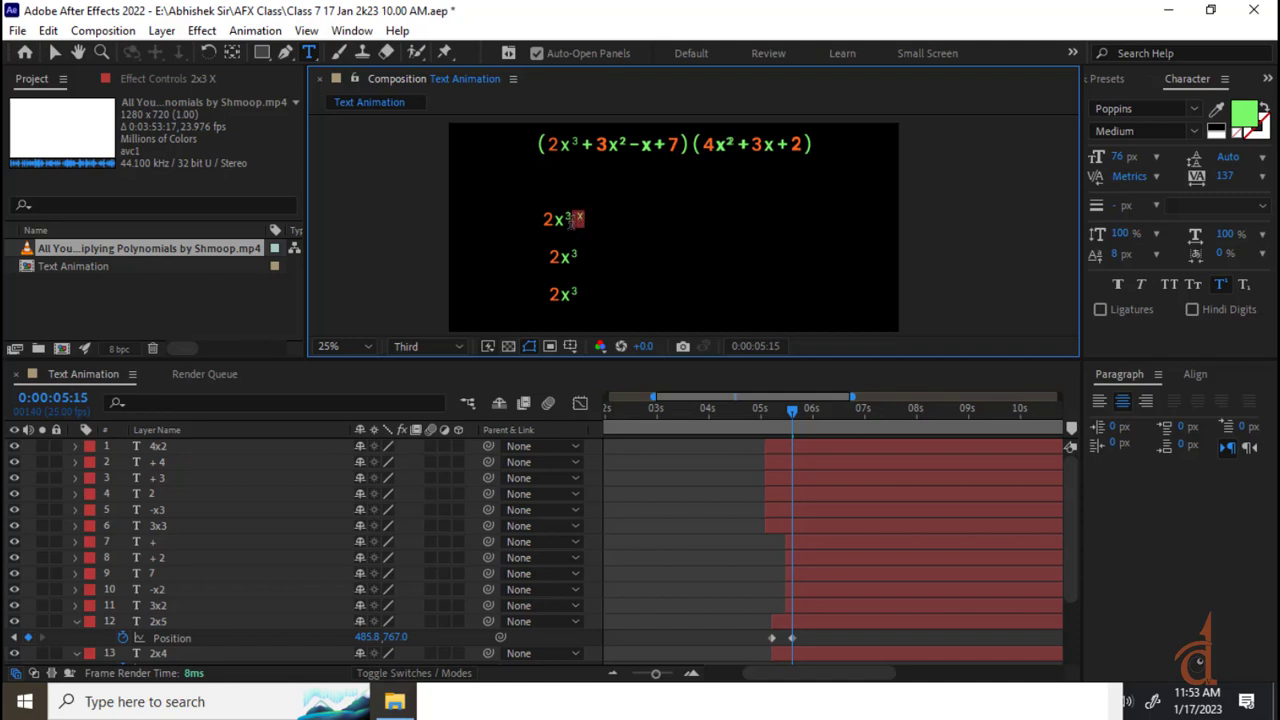
left_click(1222, 285)
- Change the fill color of the added X to blue
left_click(582, 219)
left_click(1255, 112)
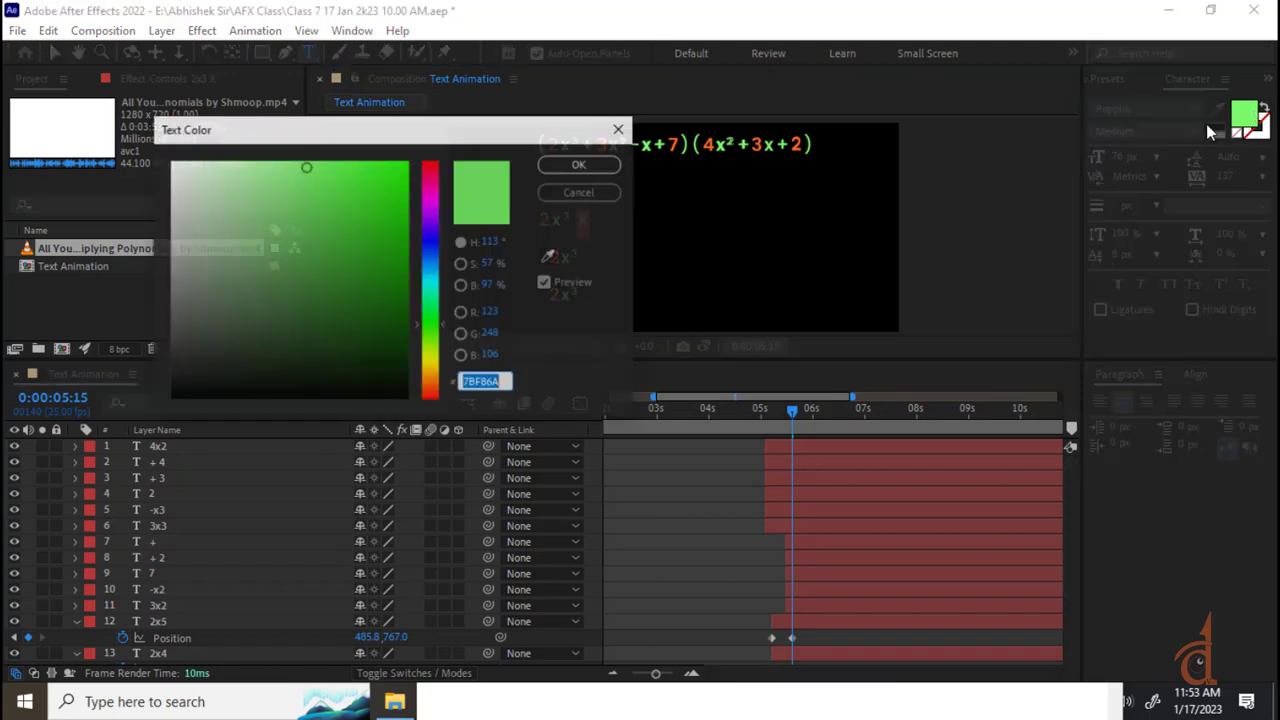
left_click_drag(434, 300, 385, 137)
left_click(578, 165)
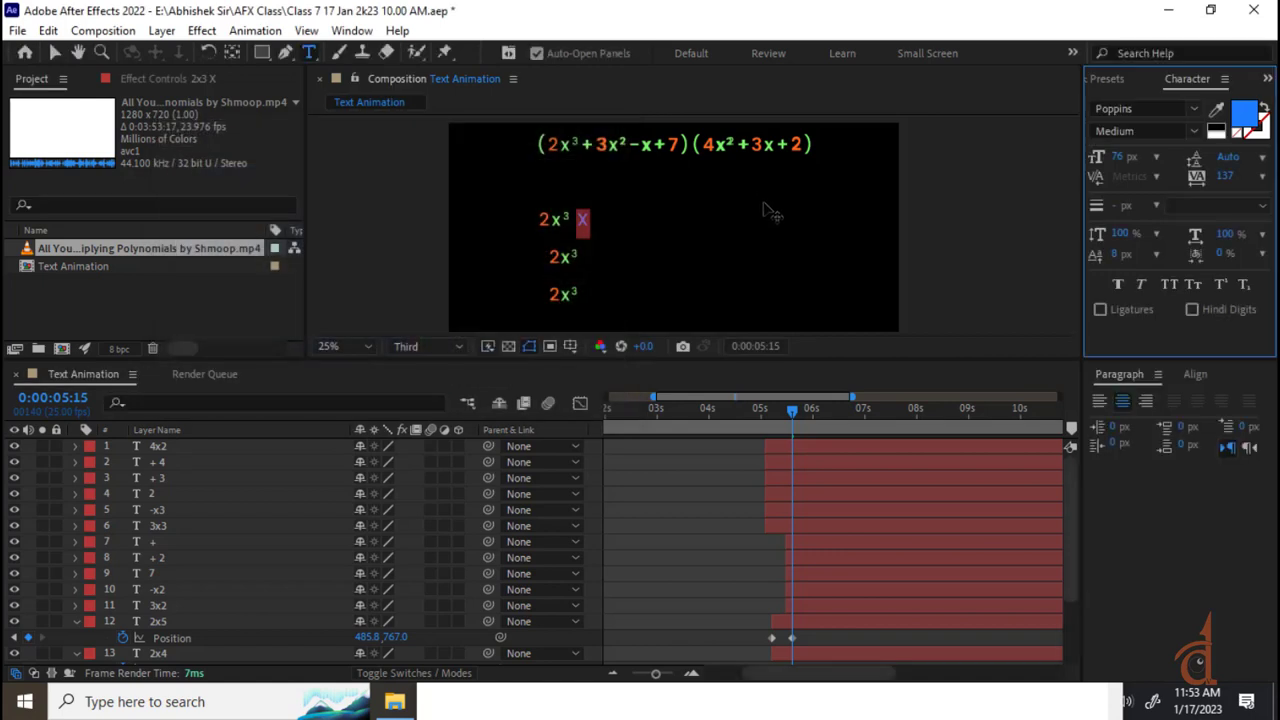
- Copy the blue X from the uppermost row and append it, after a space, to the middle 2x³ term
double_click(583, 220)
left_click_drag(576, 220, 590, 222)
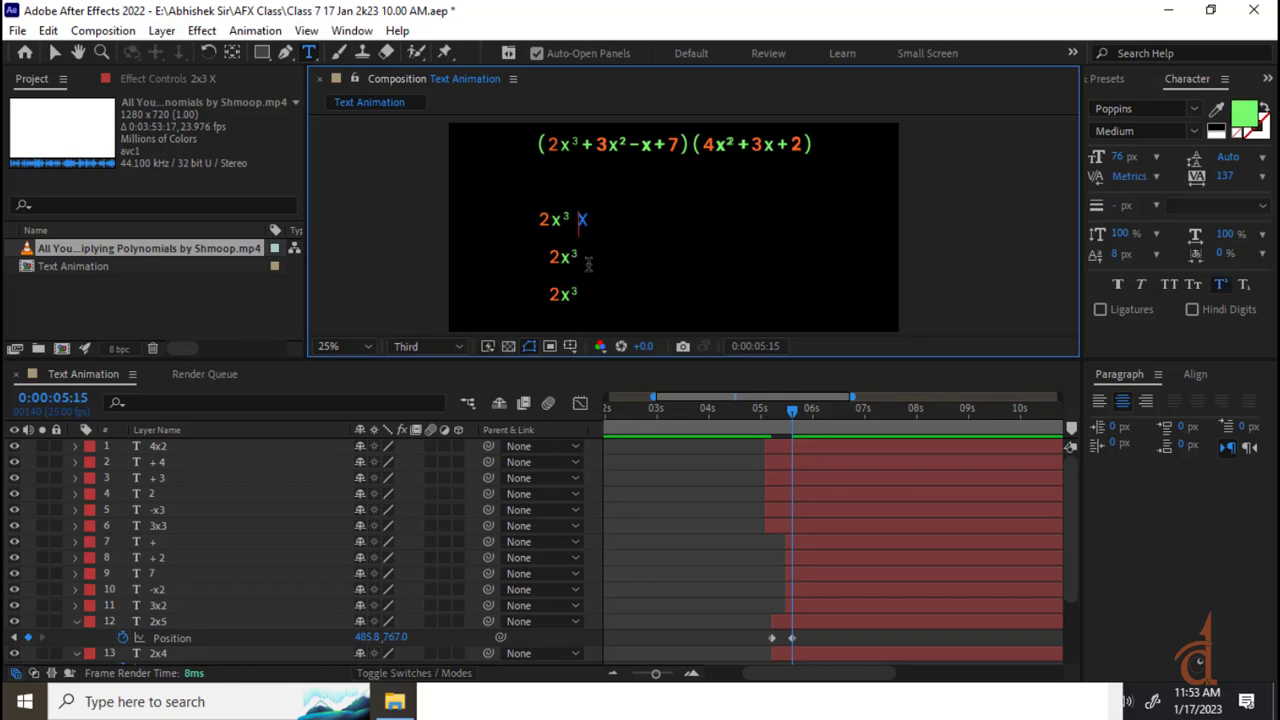
left_click(55, 53)
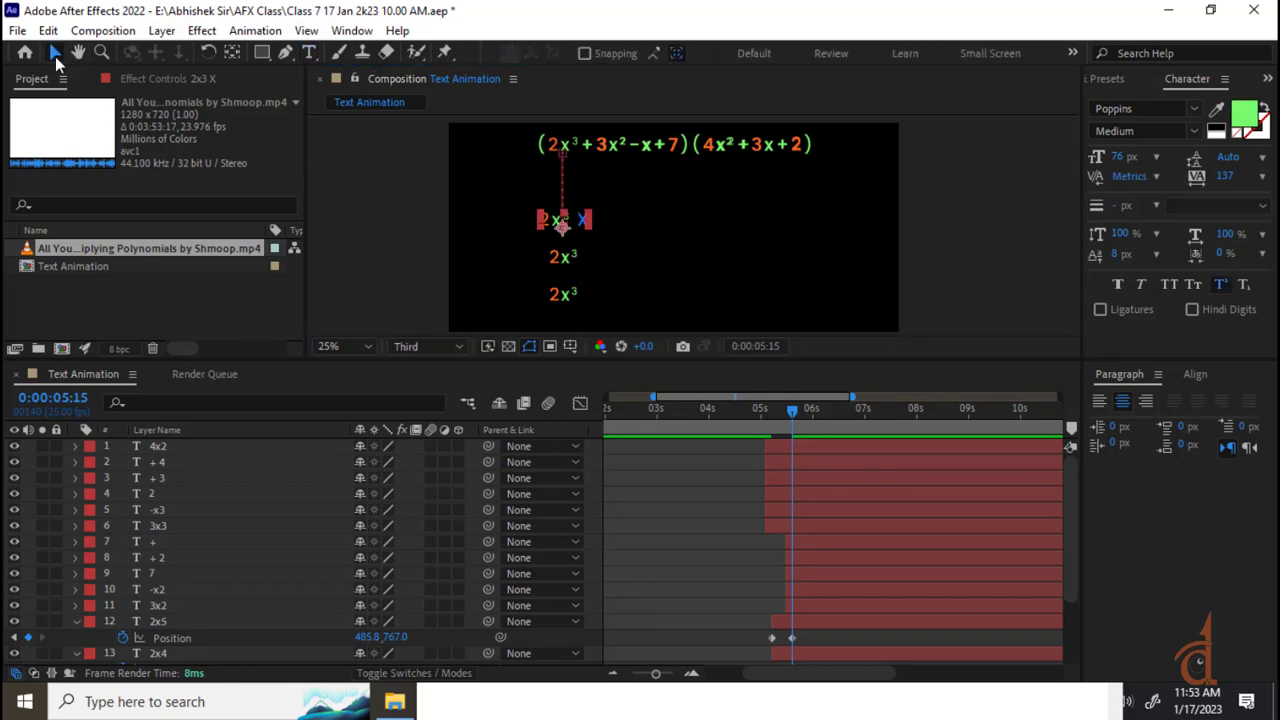
left_click(573, 262)
double_click(567, 259)
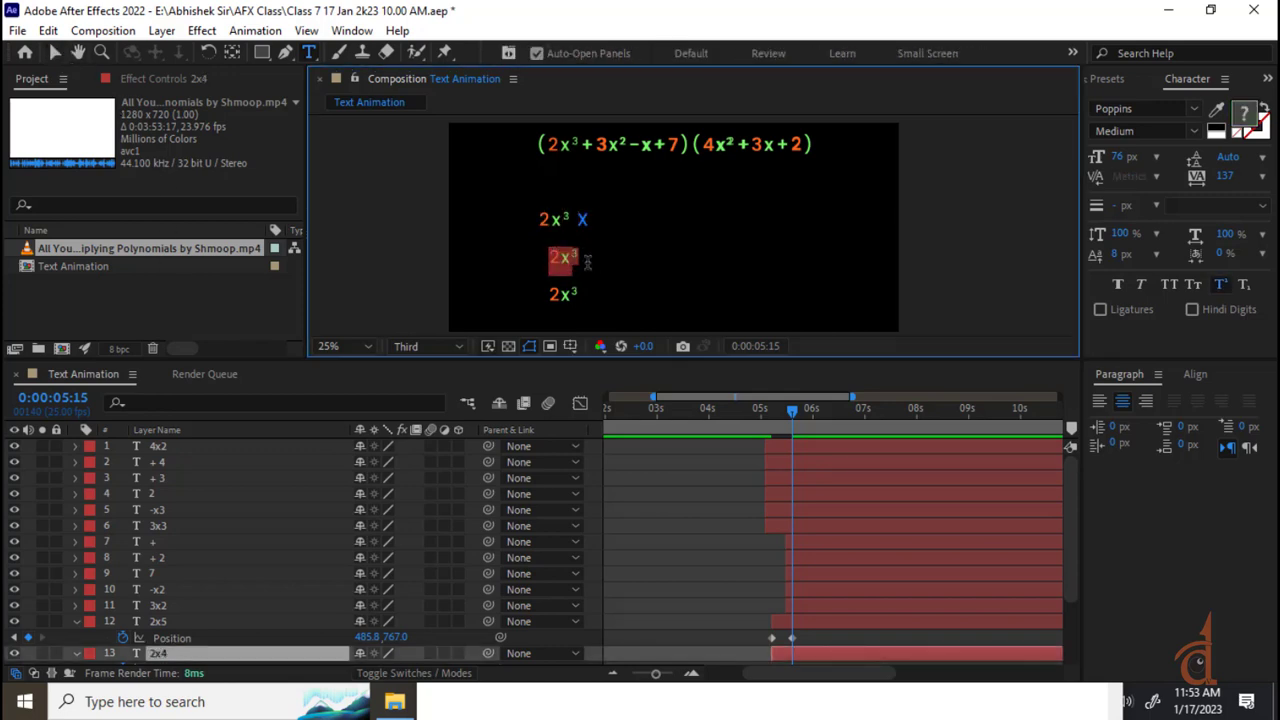
type("2x3 X 2")
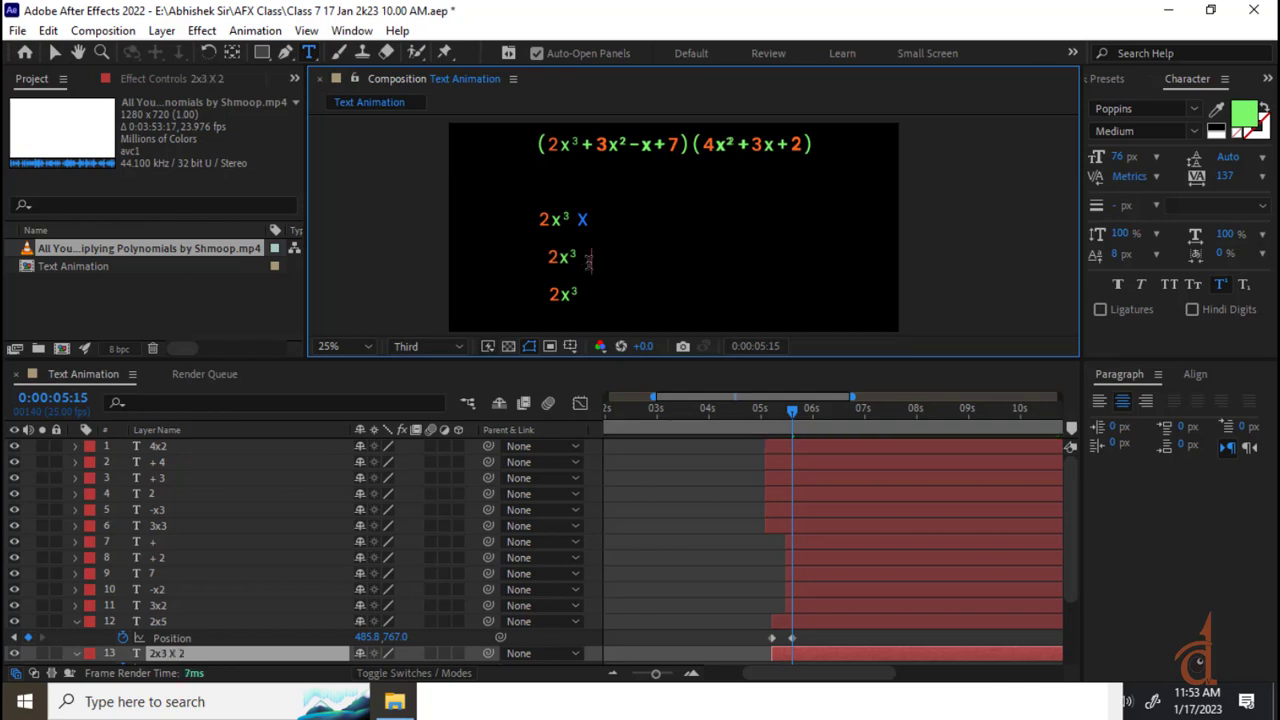
key("ctrl+v")
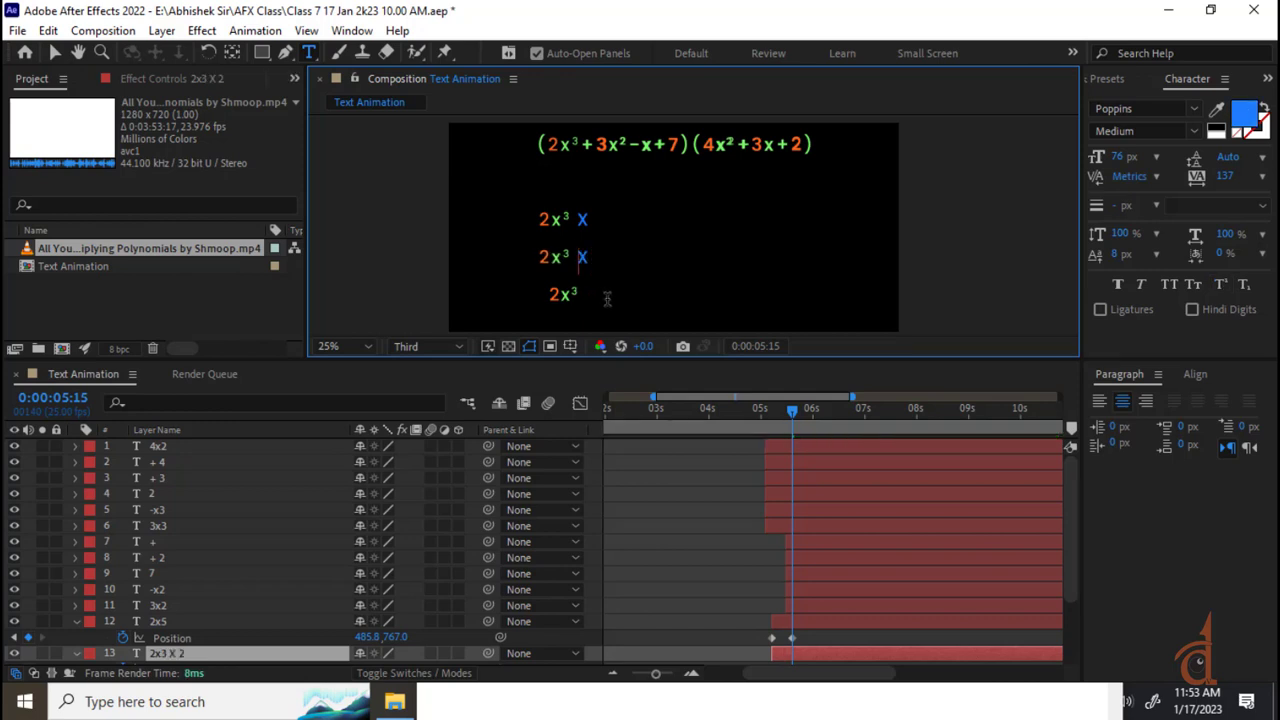
key("Left")
left_click(55, 52)
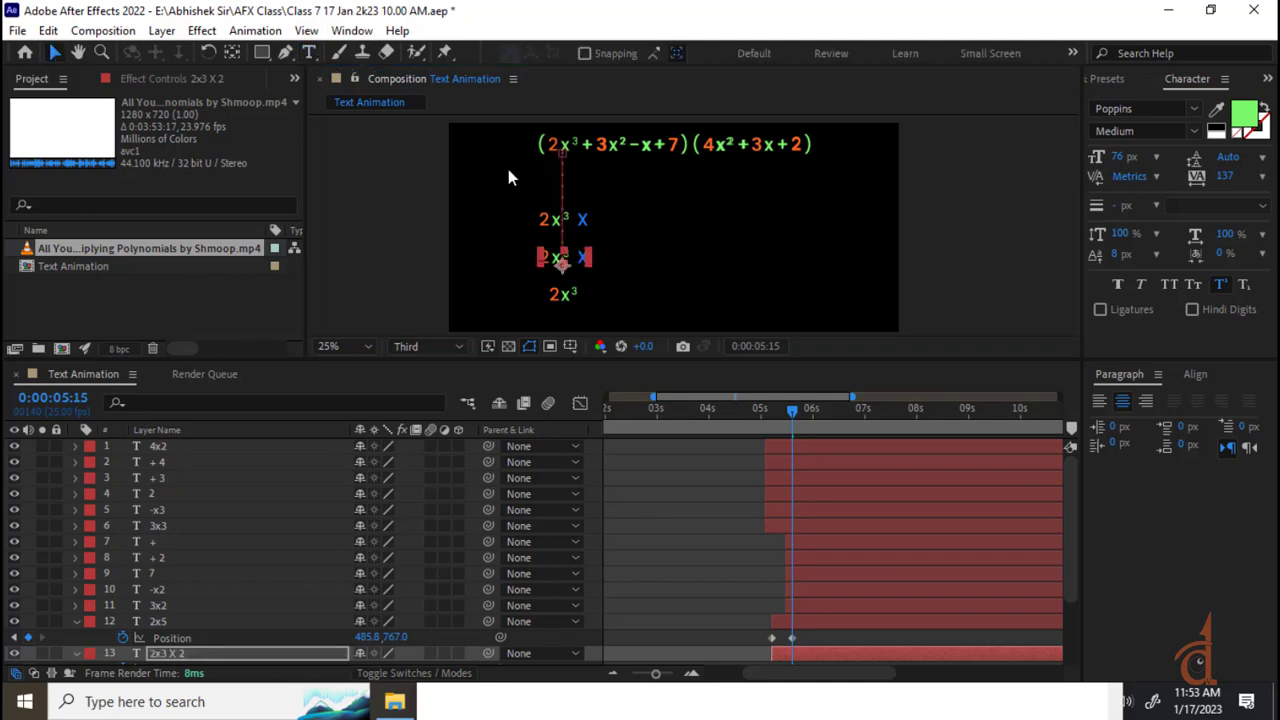
- Append a space and the copied blue X to the lowest 2x³ term
left_click(564, 294)
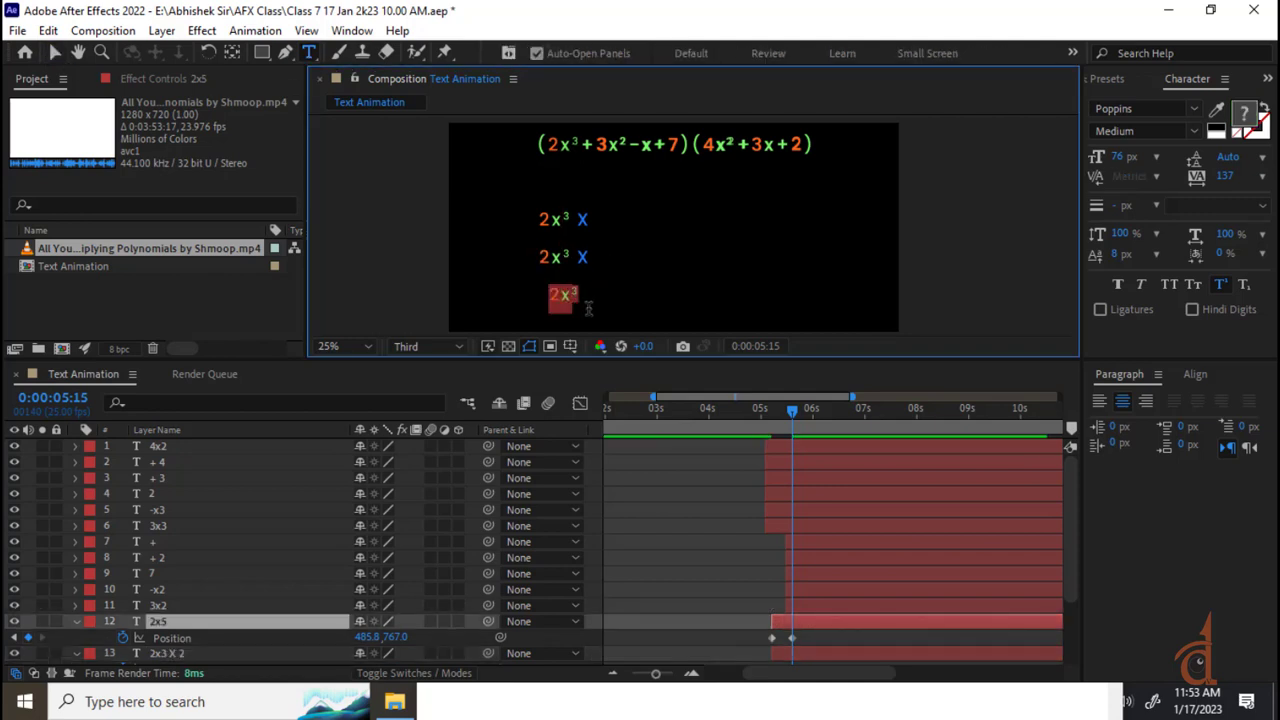
type("3")
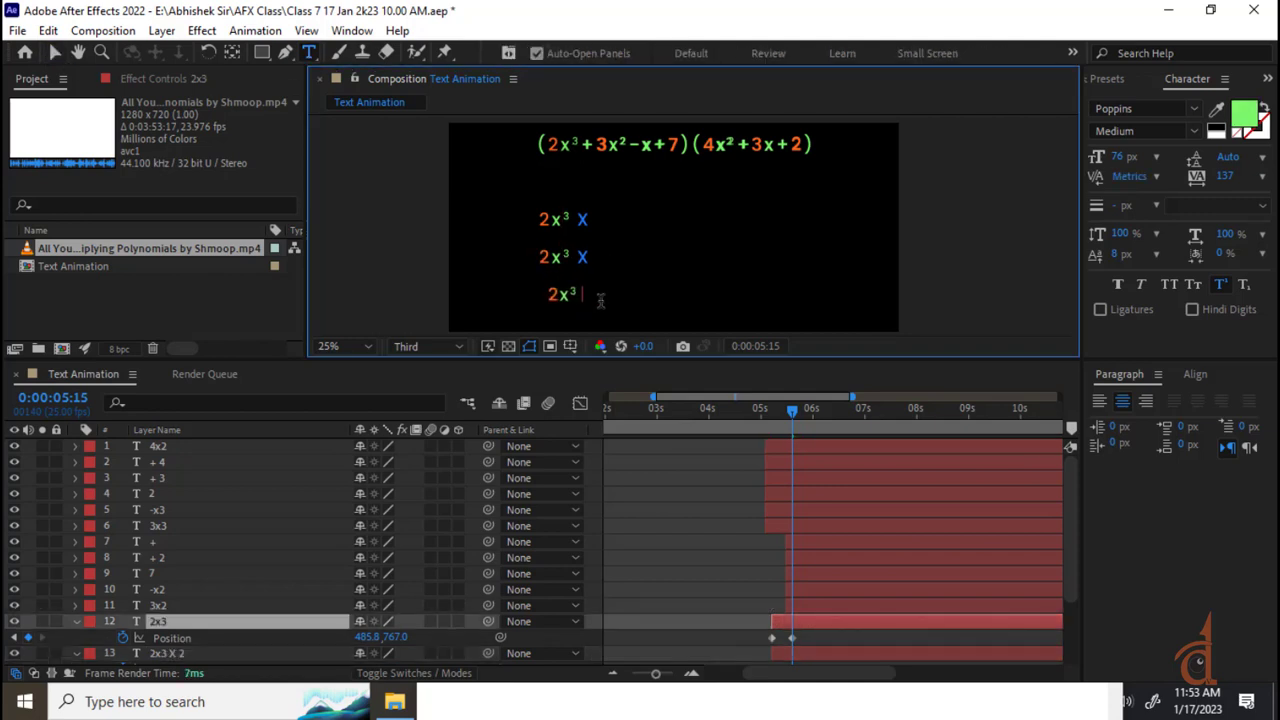
type("X")
left_click(55, 52)
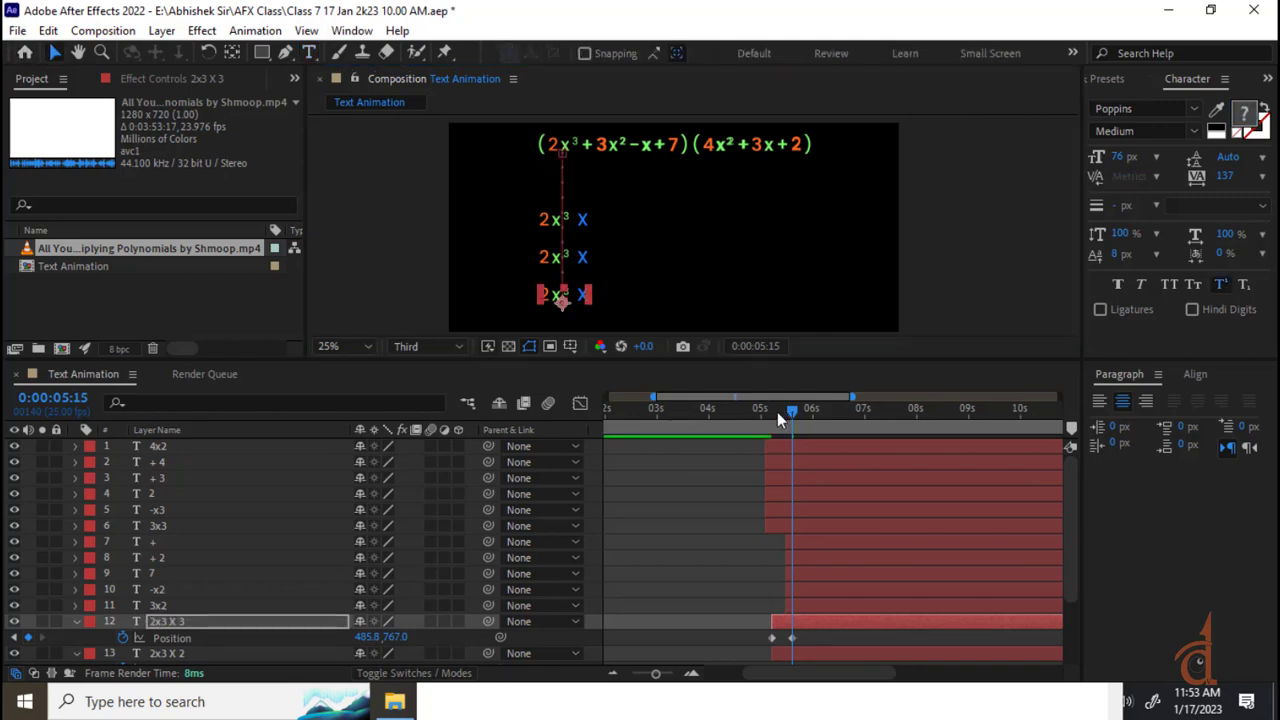
- Stagger the lower two 2x³ X rows by shifting 2x3 X 2 to start at 0:00:05:10 and 2x3 X 3 after it
mouse_move(791, 411)
left_mouse_down()
mouse_move(766, 416)
mouse_move(797, 419)
mouse_move(765, 429)
mouse_move(780, 429)
left_mouse_up()
scroll(834, 509, "down", 3)
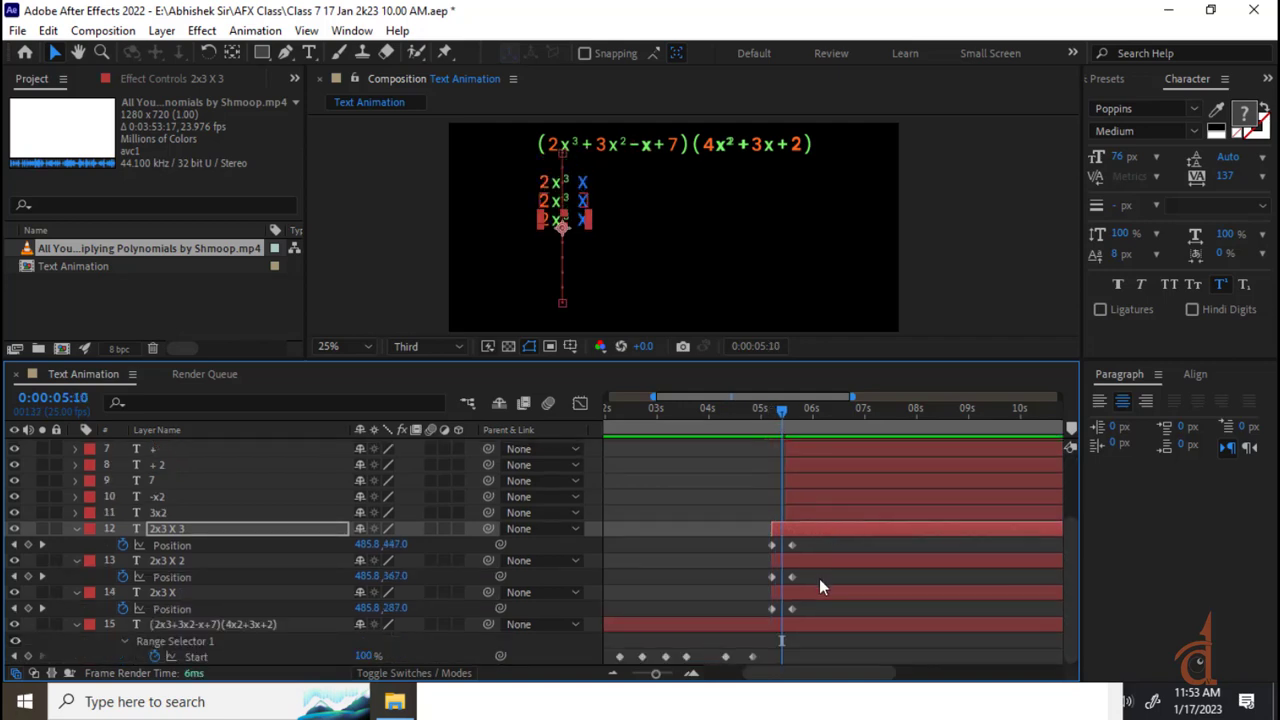
left_click(800, 560)
left_click_drag(800, 562, 833, 536)
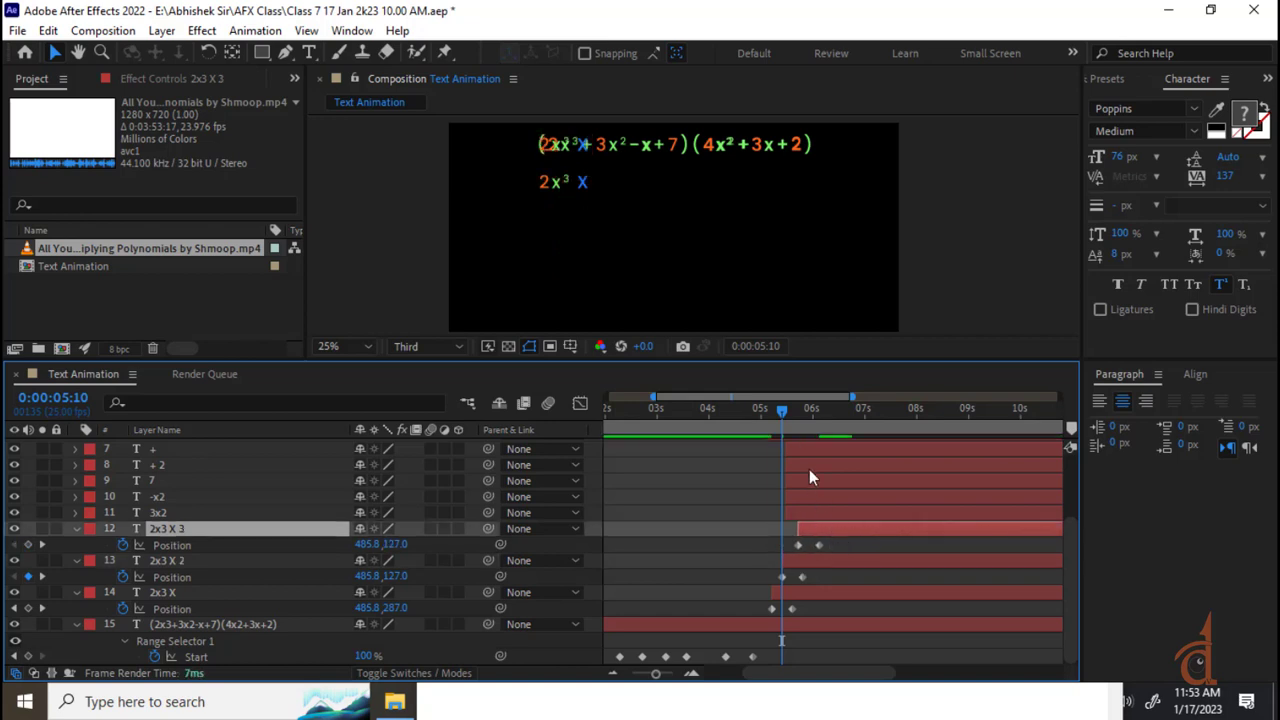
- Preview the staggered drop of the three 2x³ X rows from 0:00:04:09
left_click_drag(780, 399, 764, 399)
left_click(763, 410)
key("space")
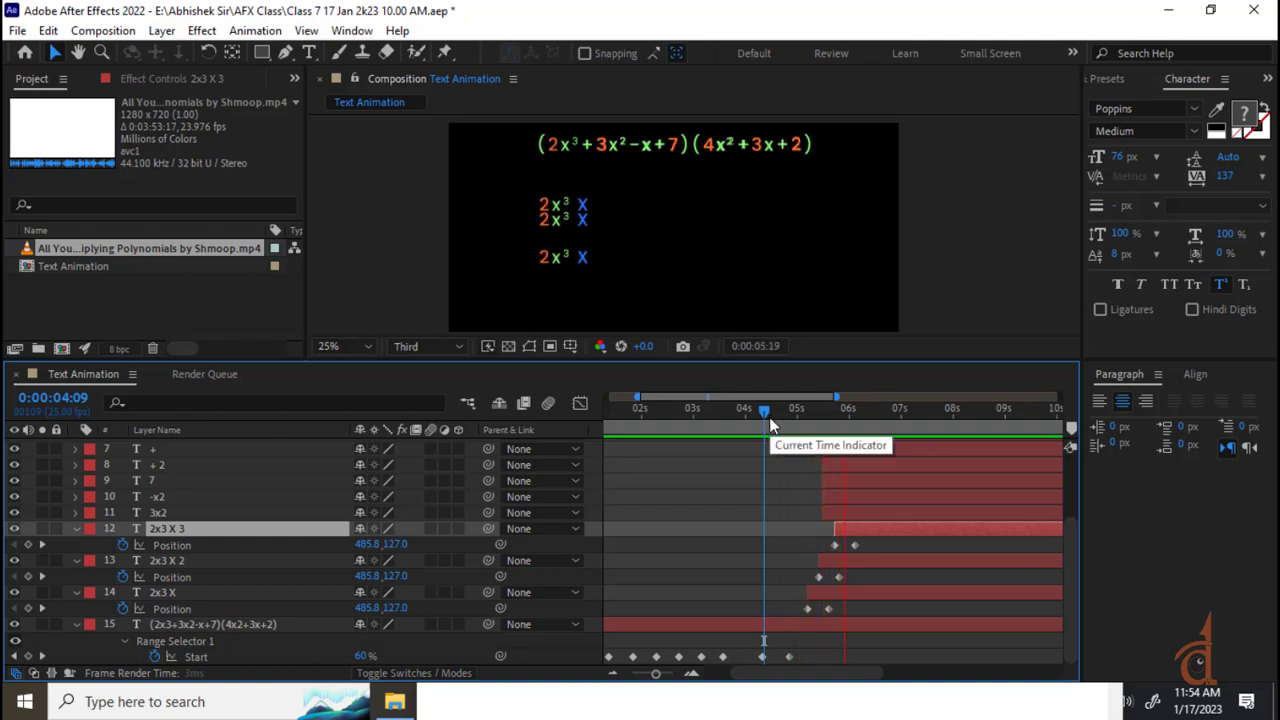
key("v")
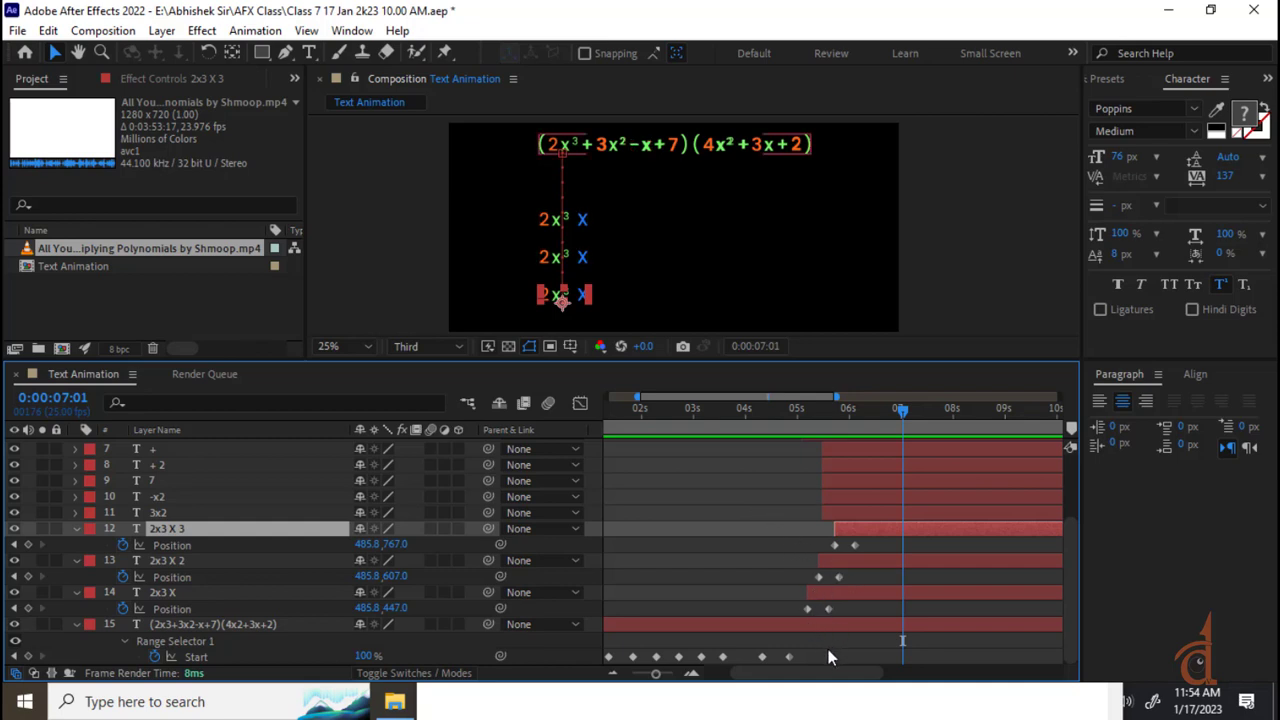
- Move the 4x2 layer directly above 2x3 X 3 in the stack and shift its start to that row's last Position keyframe
left_click(716, 145)
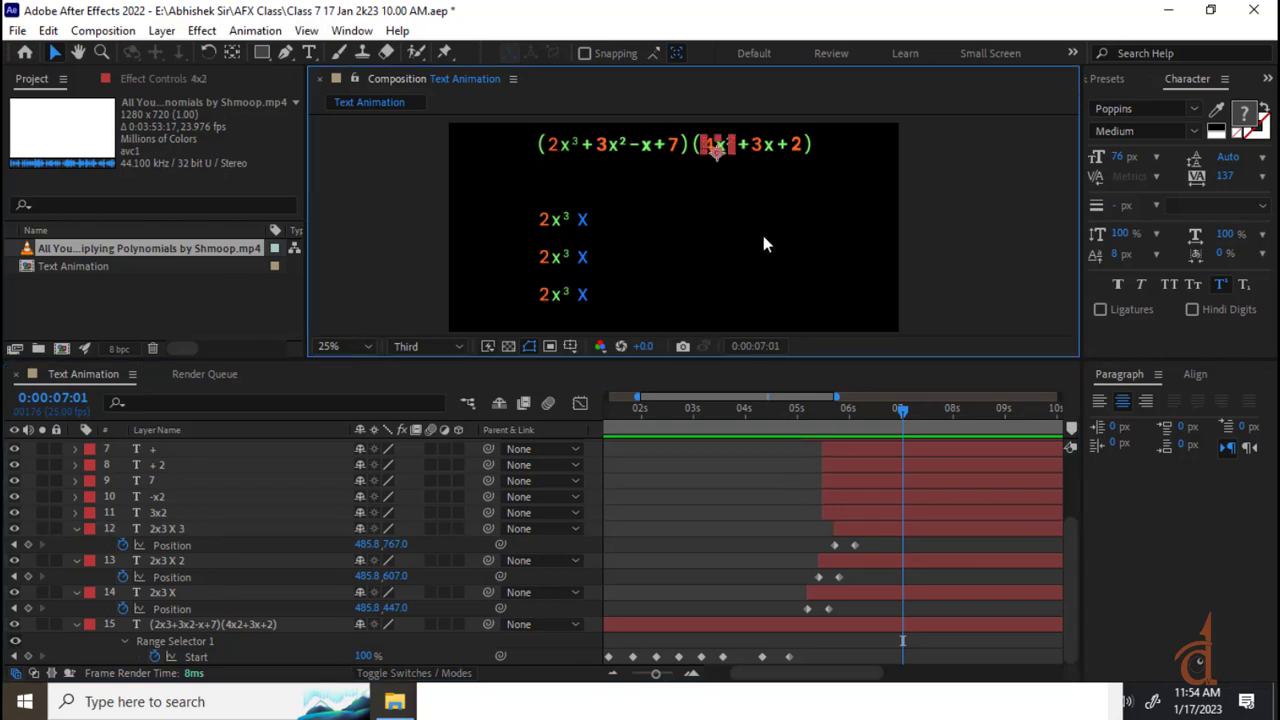
left_click_drag(722, 162, 726, 191)
key("ctrl+z")
scroll(954, 532, "up", 3)
left_click_drag(165, 445, 200, 617)
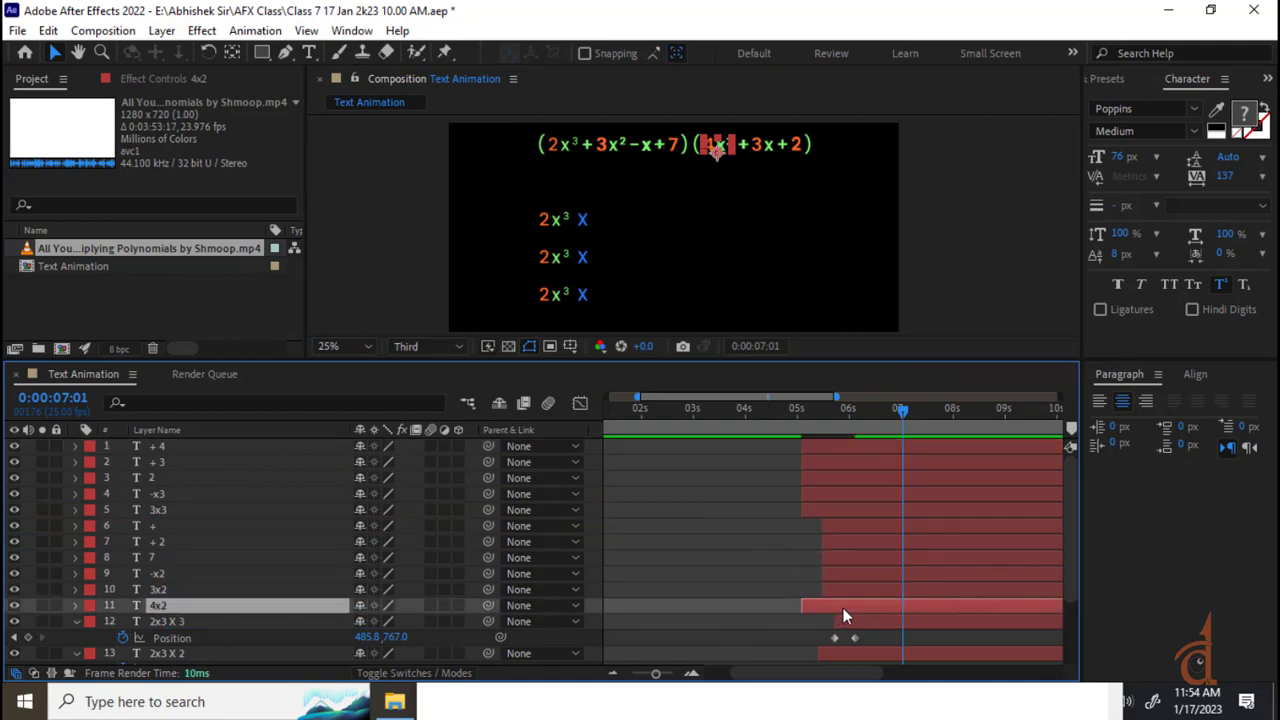
left_click_drag(843, 609, 896, 619)
- Move the + 4 layer directly above 4x2 in the stack and shift its start to match 4x2
left_click(187, 450)
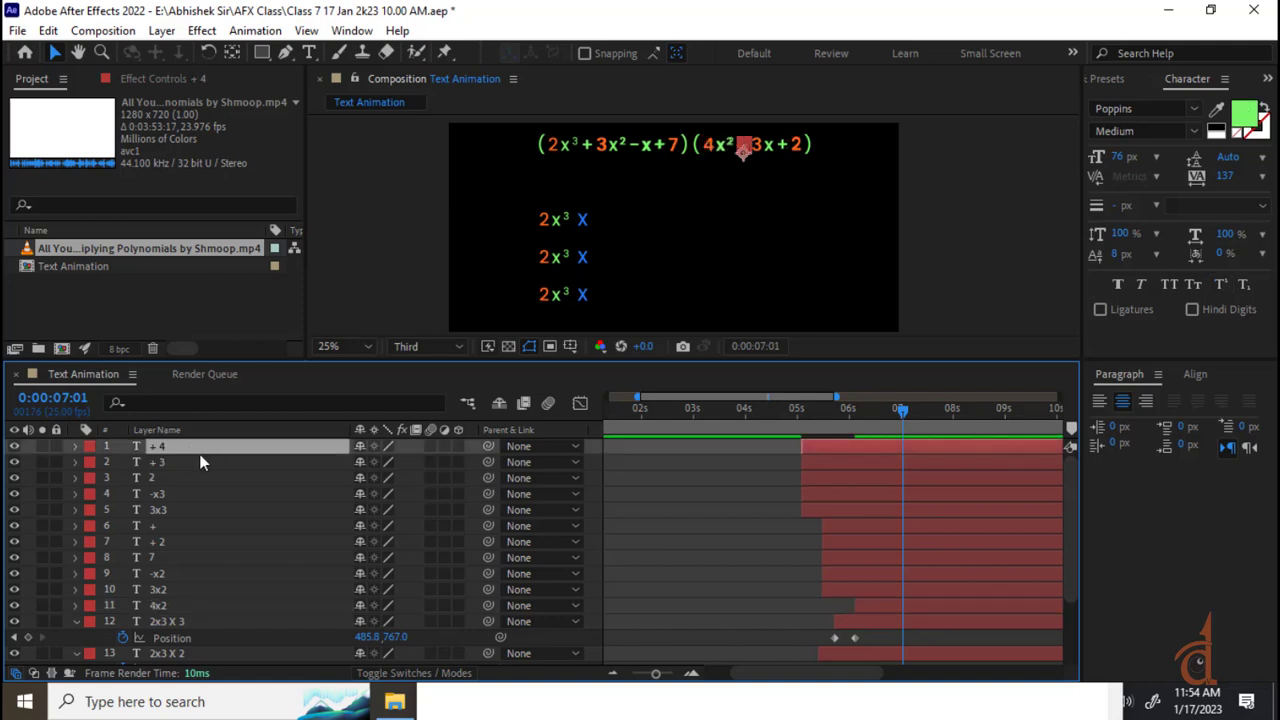
left_click_drag(187, 445, 240, 598)
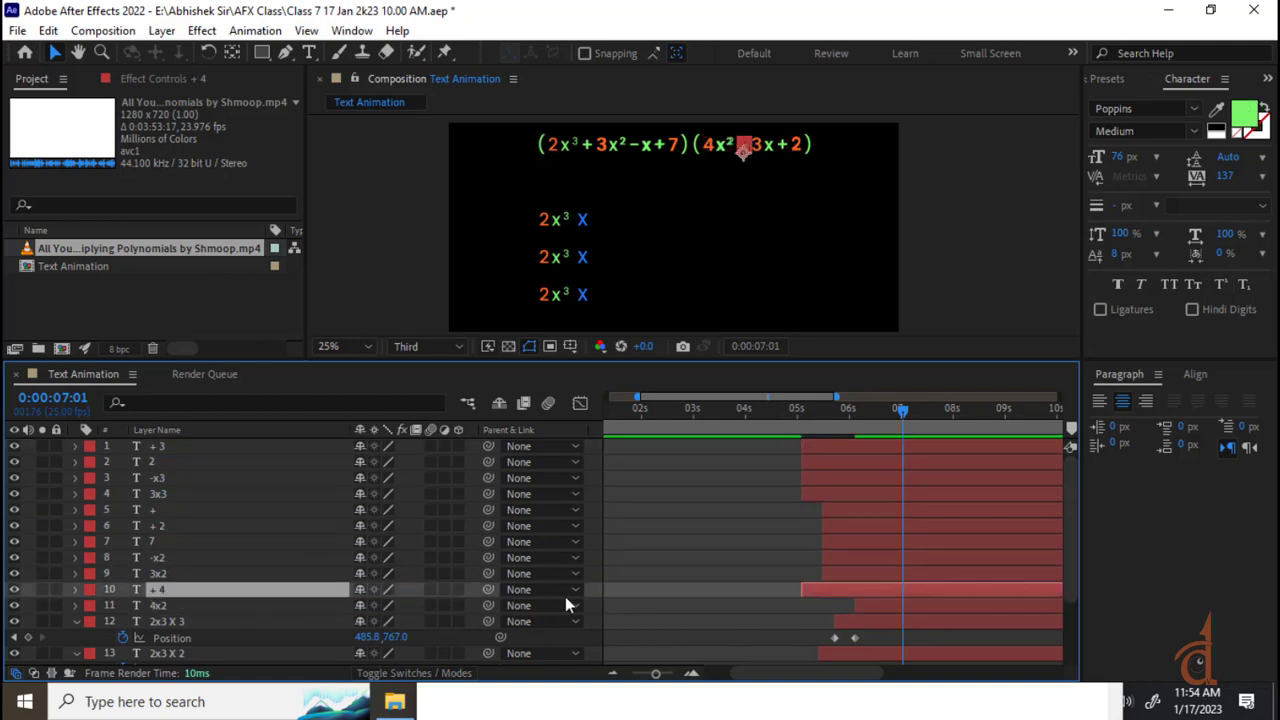
left_click_drag(815, 588, 873, 592)
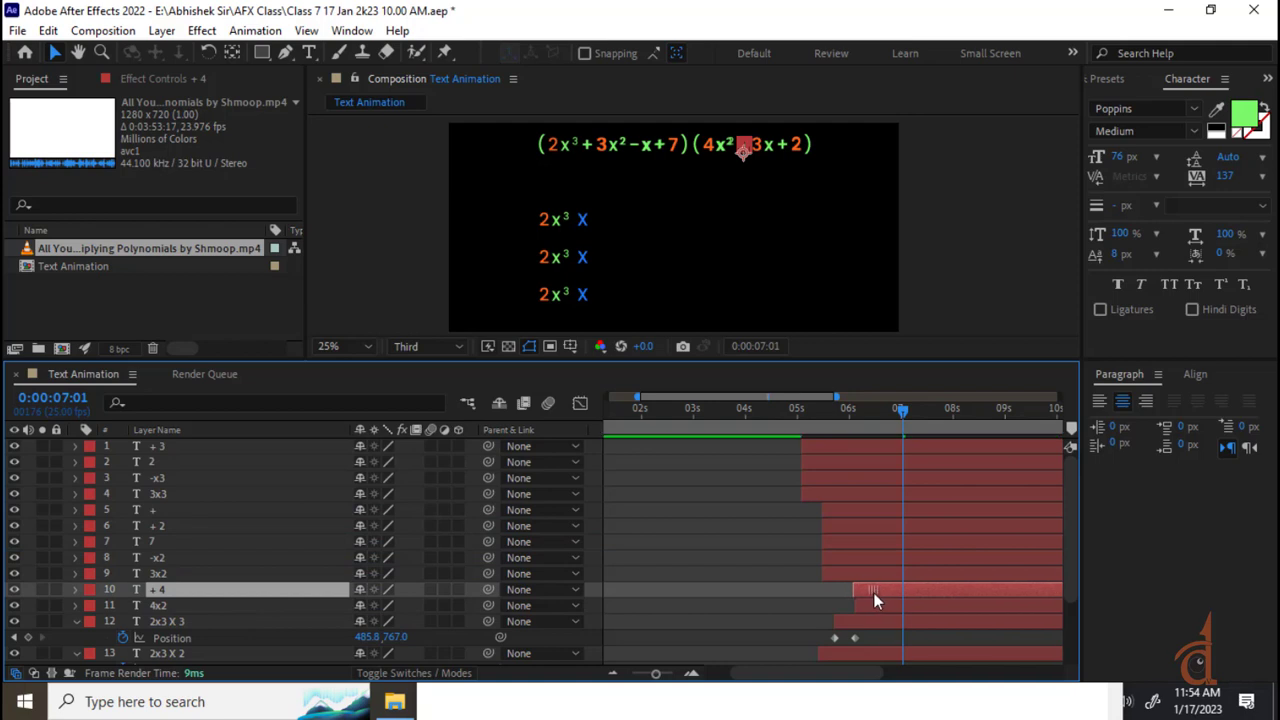
- Move the layer holding the equation's final 2 directly above the + 4 layer in the stack
left_click(168, 452)
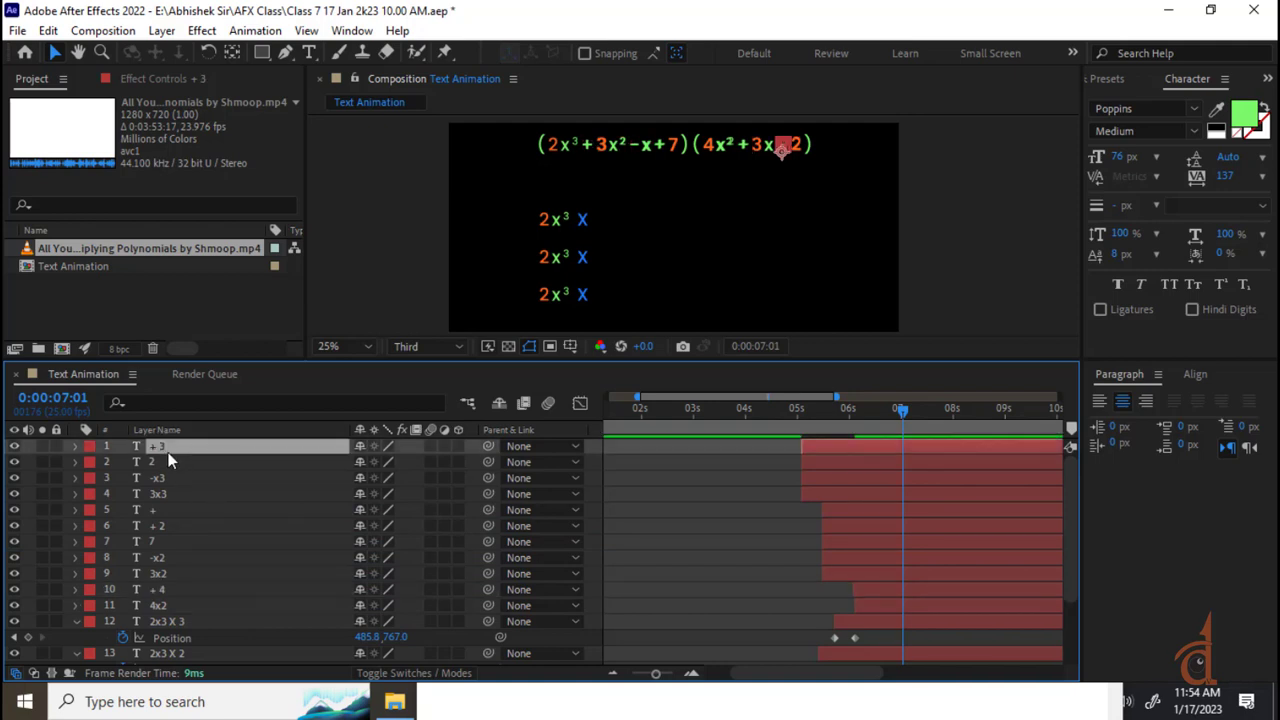
left_click(724, 150)
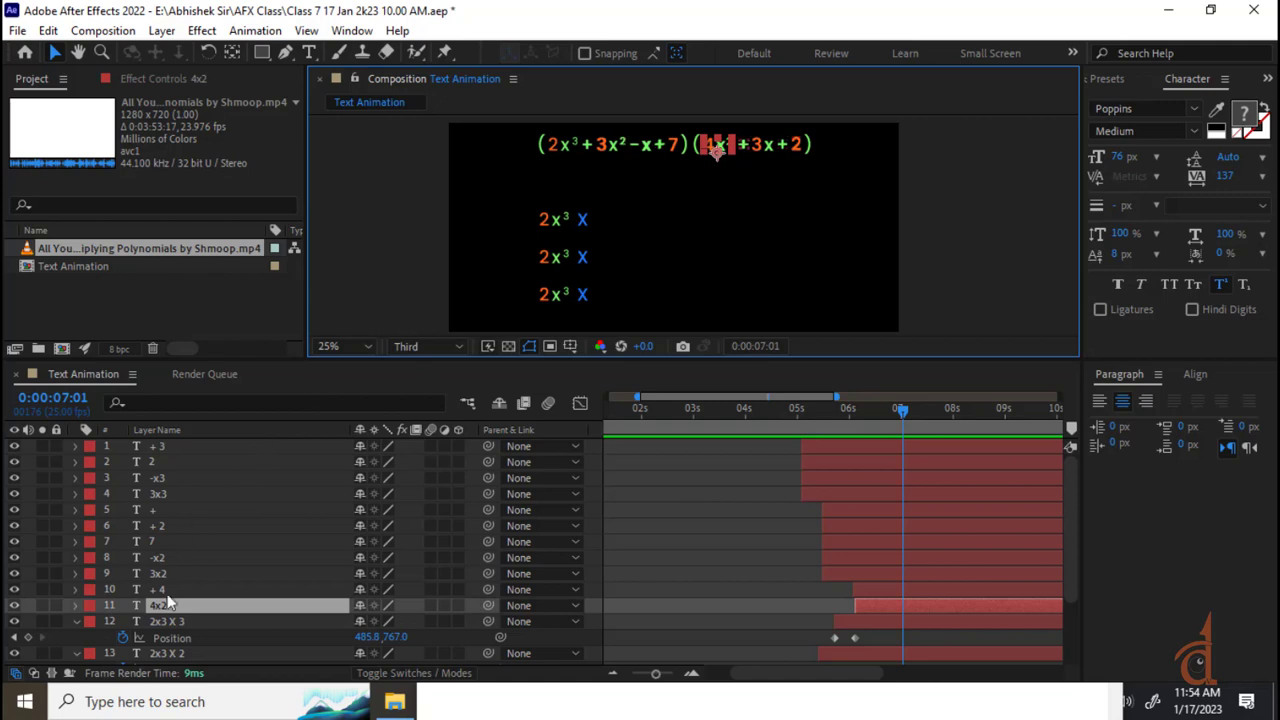
left_click(157, 452)
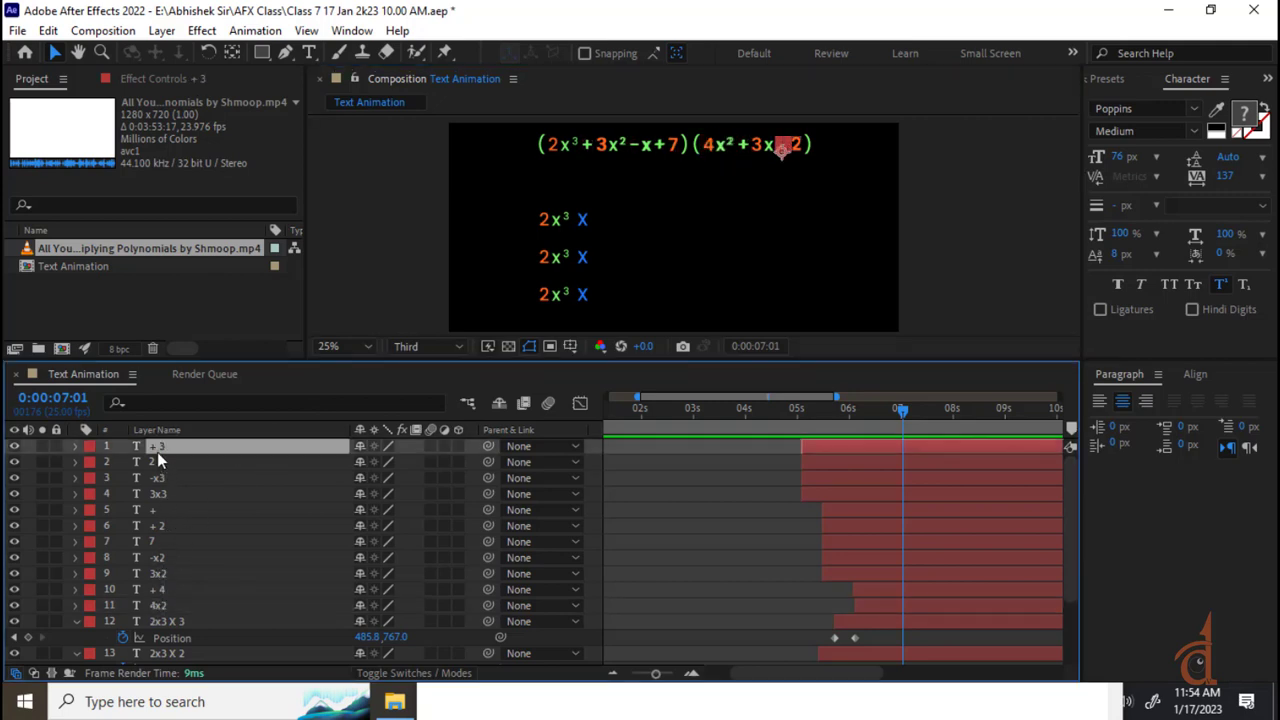
left_click(160, 463)
left_click_drag(159, 464, 190, 590)
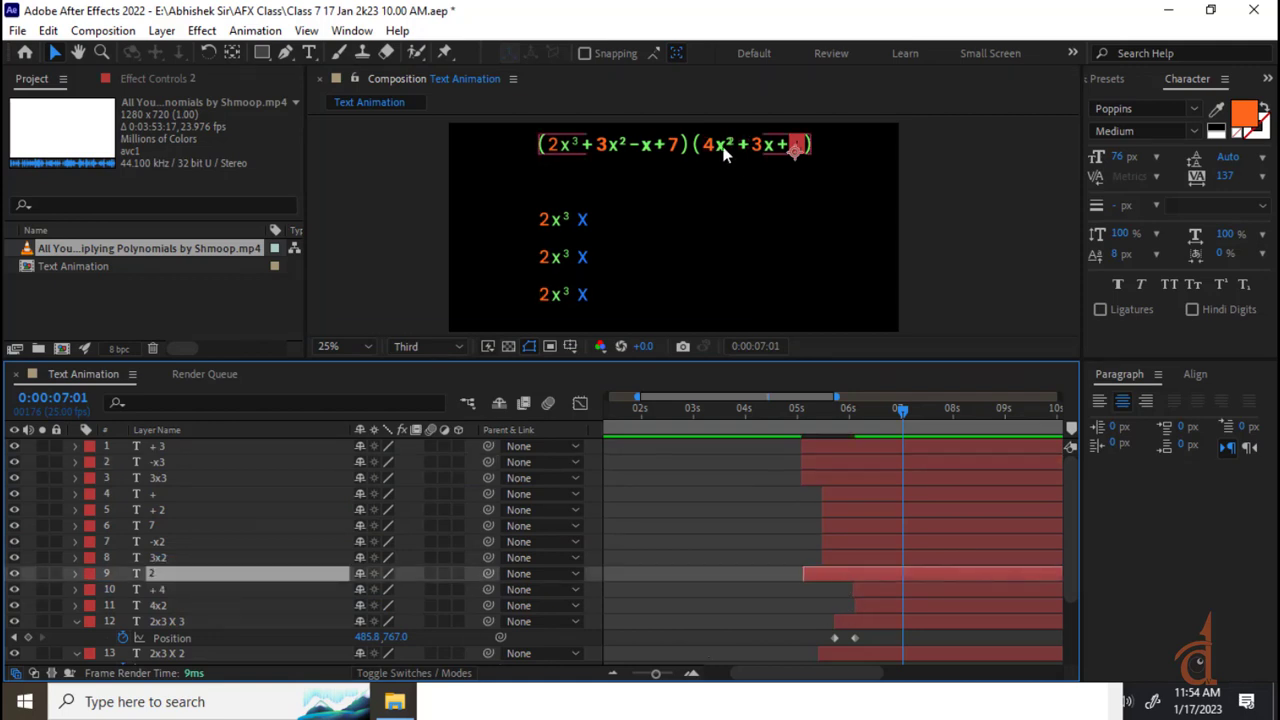
left_click(860, 606)
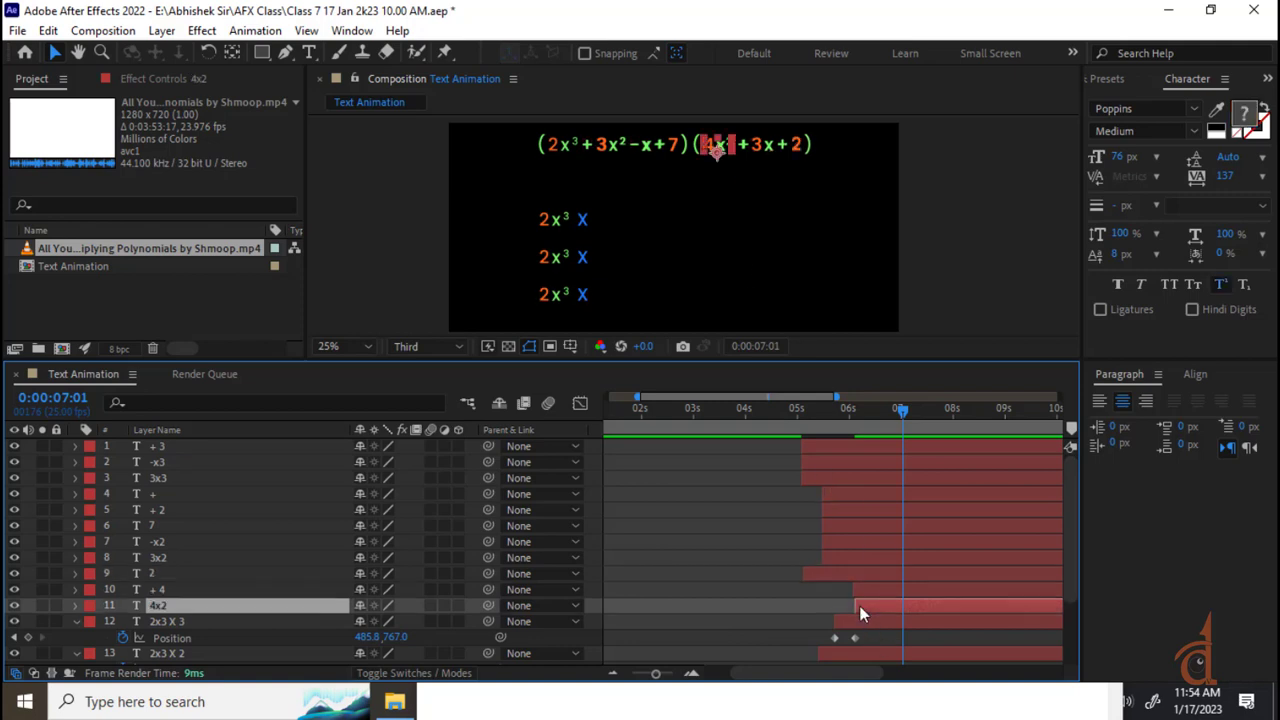
left_click(864, 595)
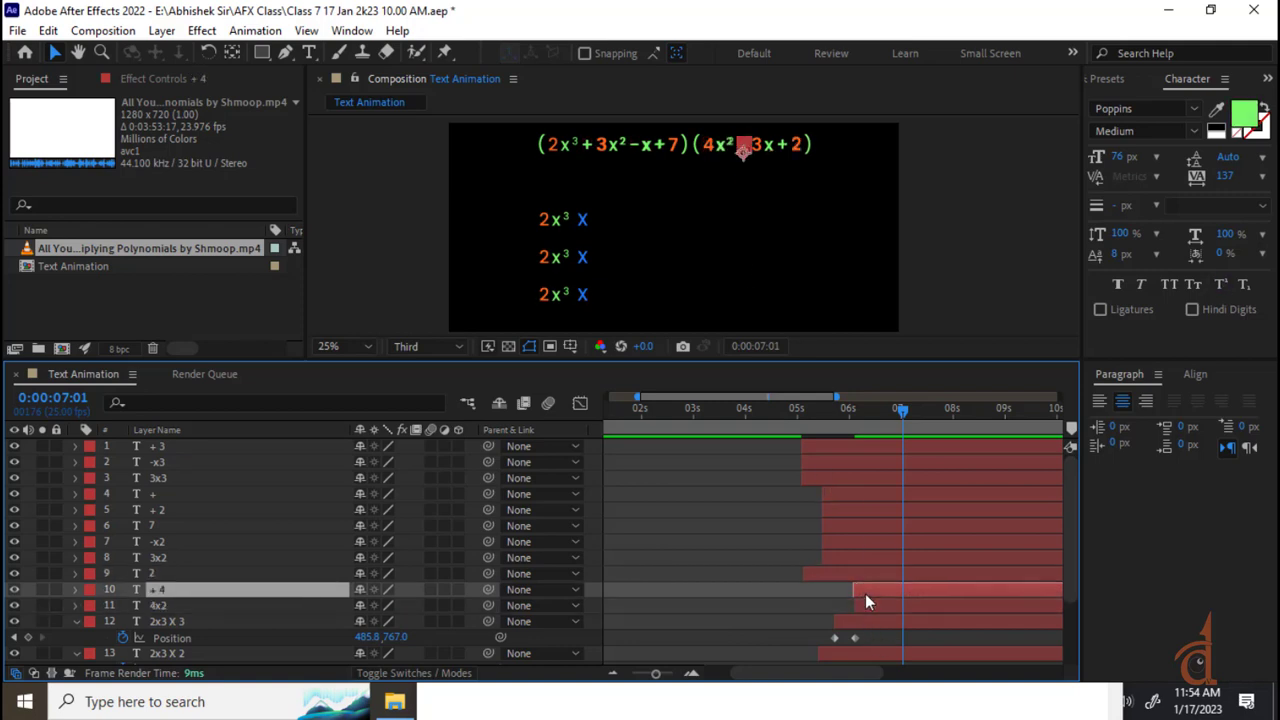
left_click(866, 579)
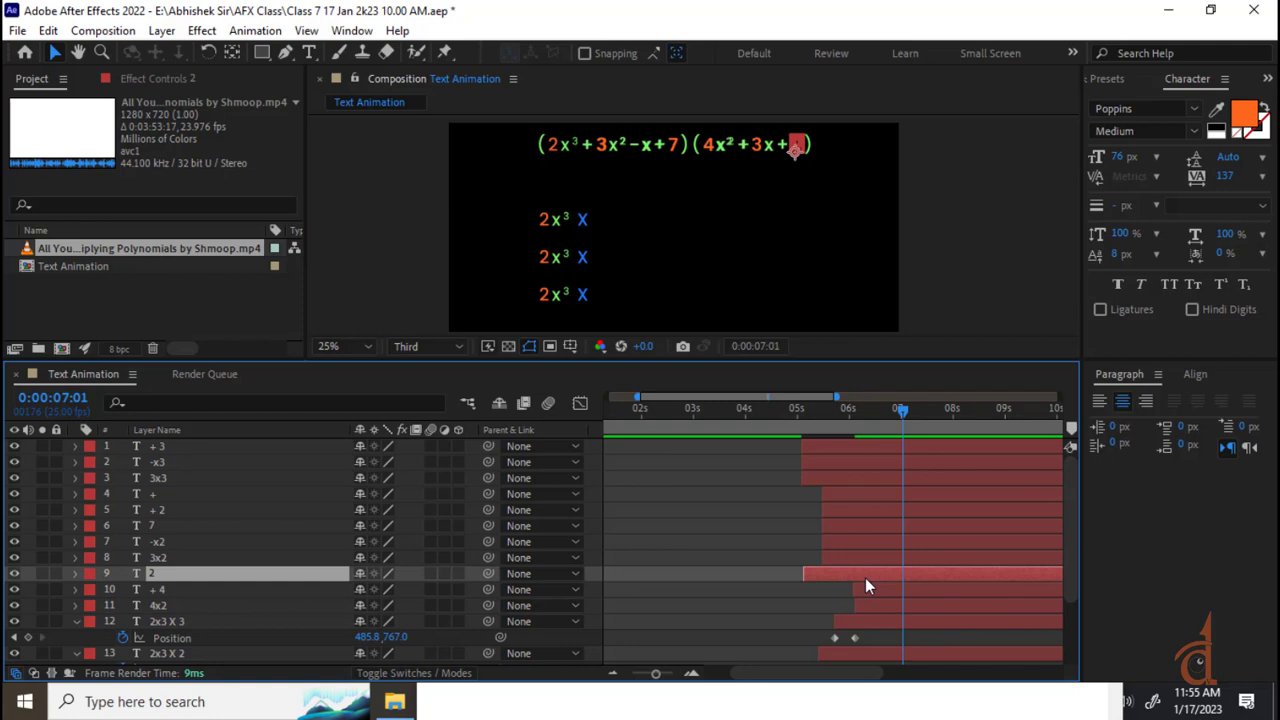
- Move the 3x3 layer below the 2 layer in the stack, and delete the + 4 layer
left_click(769, 150)
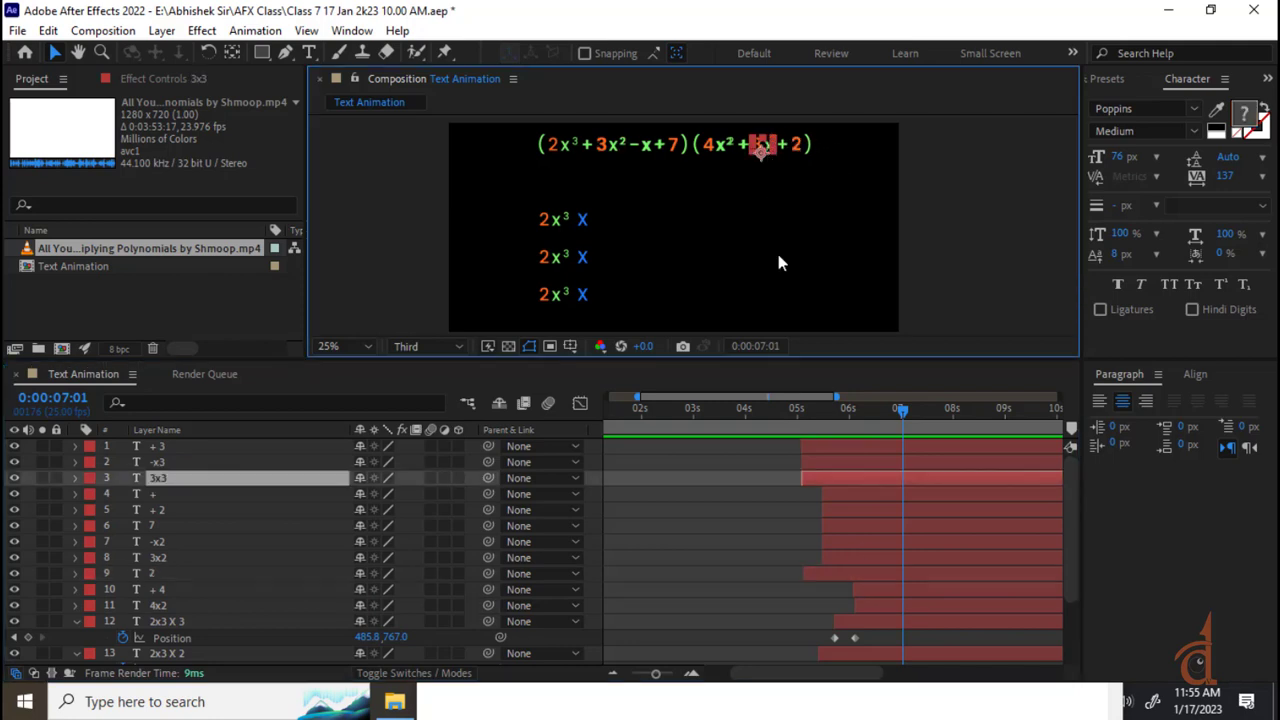
left_click_drag(213, 484, 248, 590)
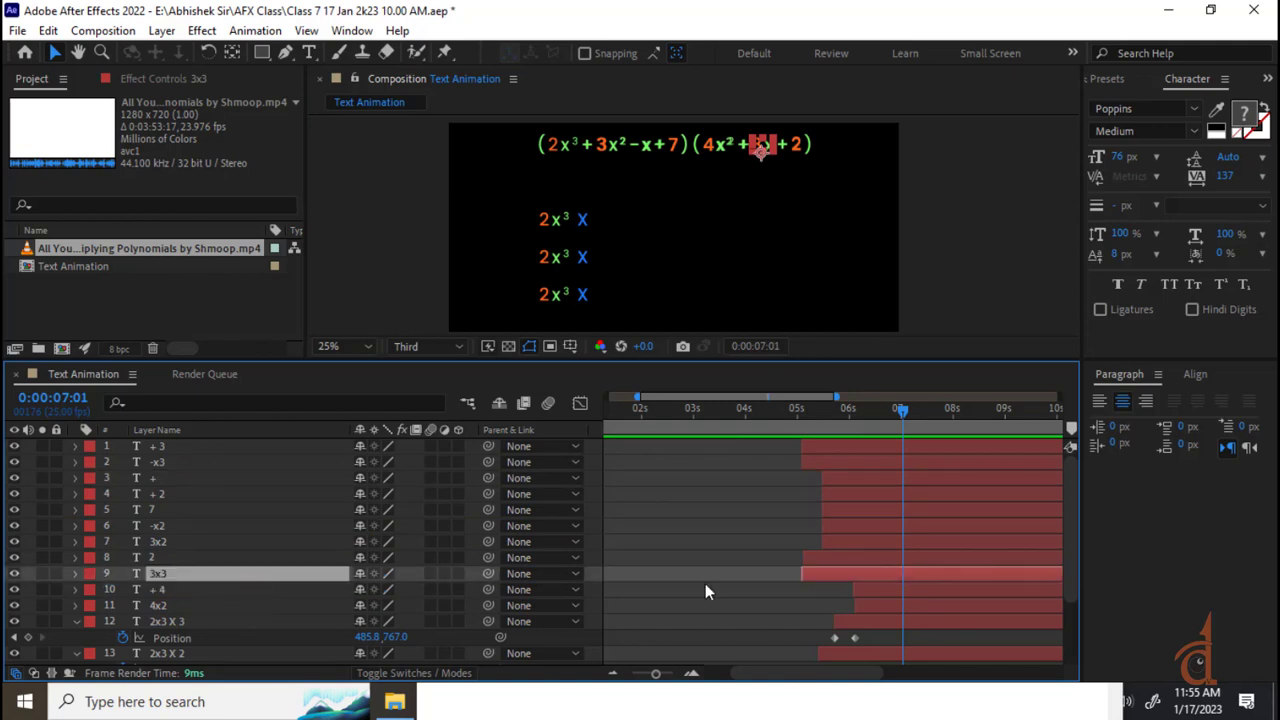
left_click(875, 593)
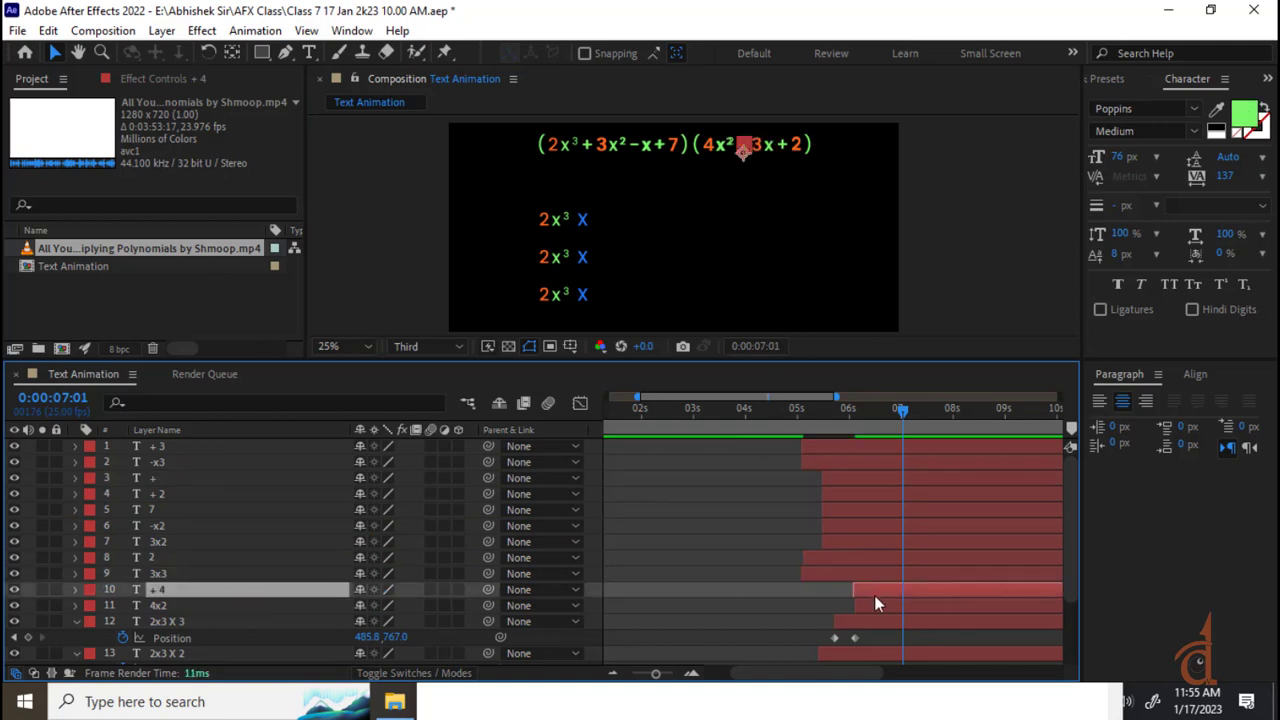
key("Delete")
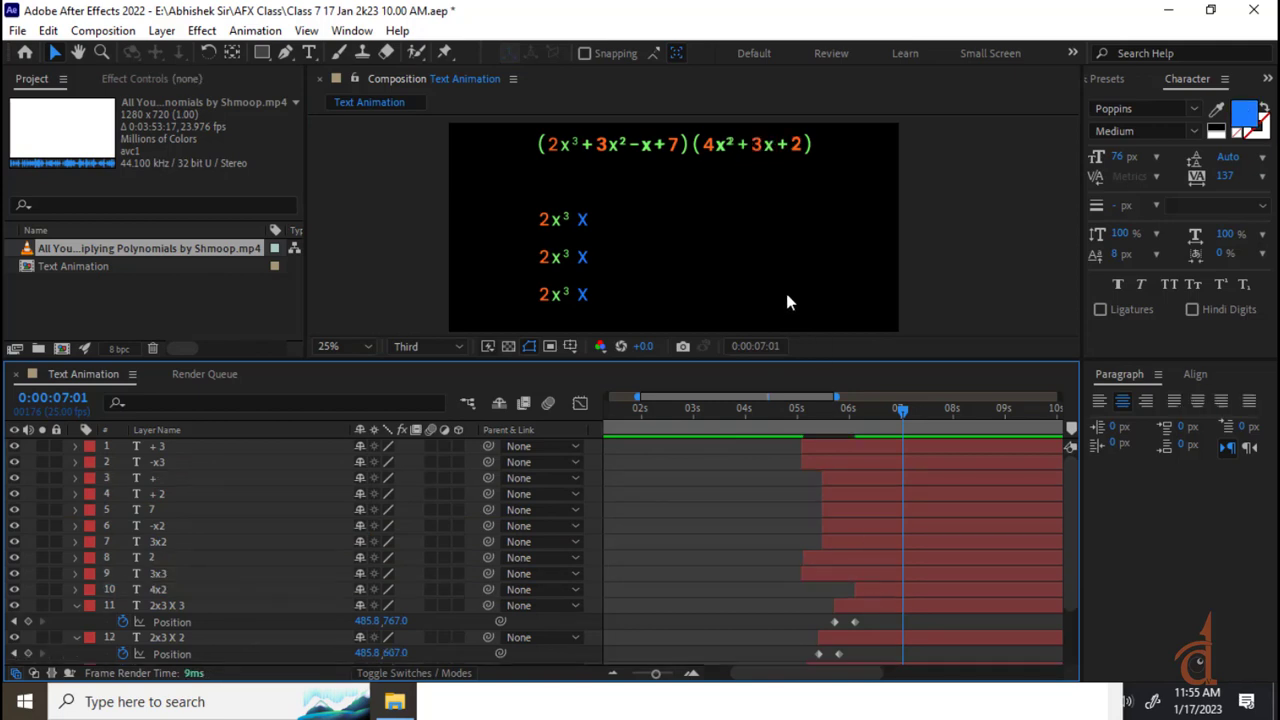
- Trim the start of the 4x2 layer to 0:00:06:12 and set a Position keyframe there
left_click(717, 141)
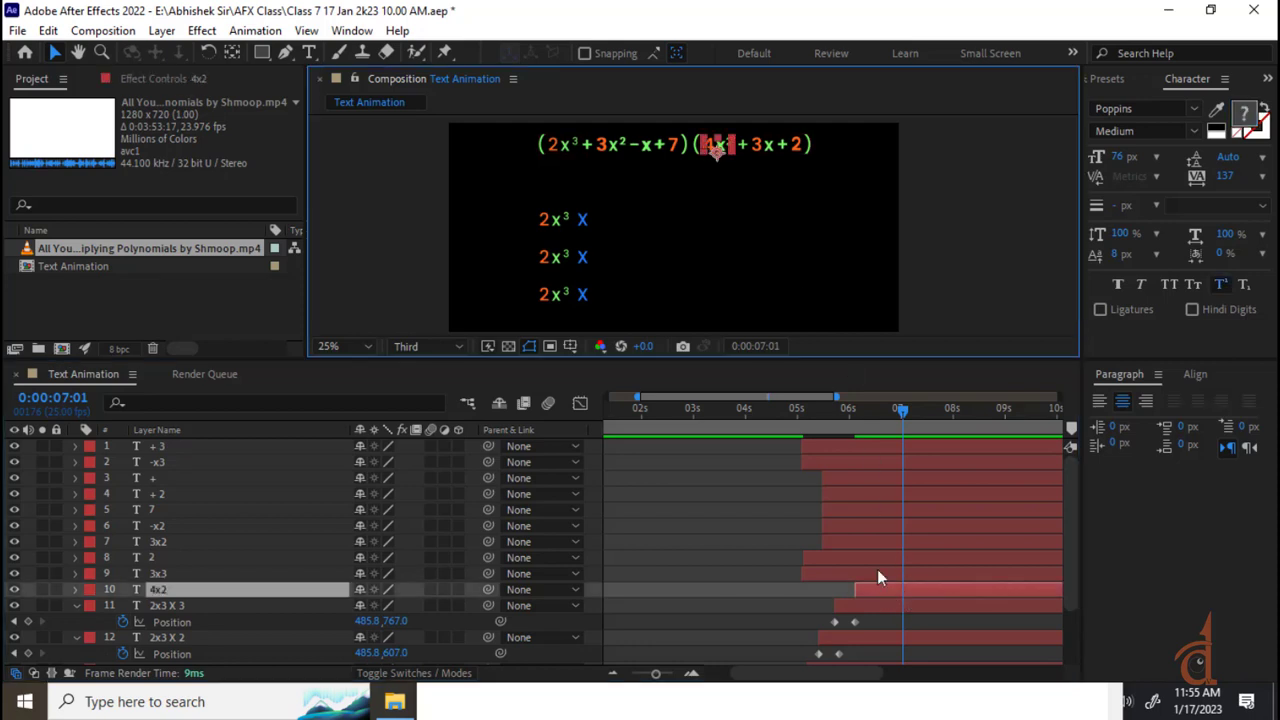
left_click_drag(900, 424, 874, 421)
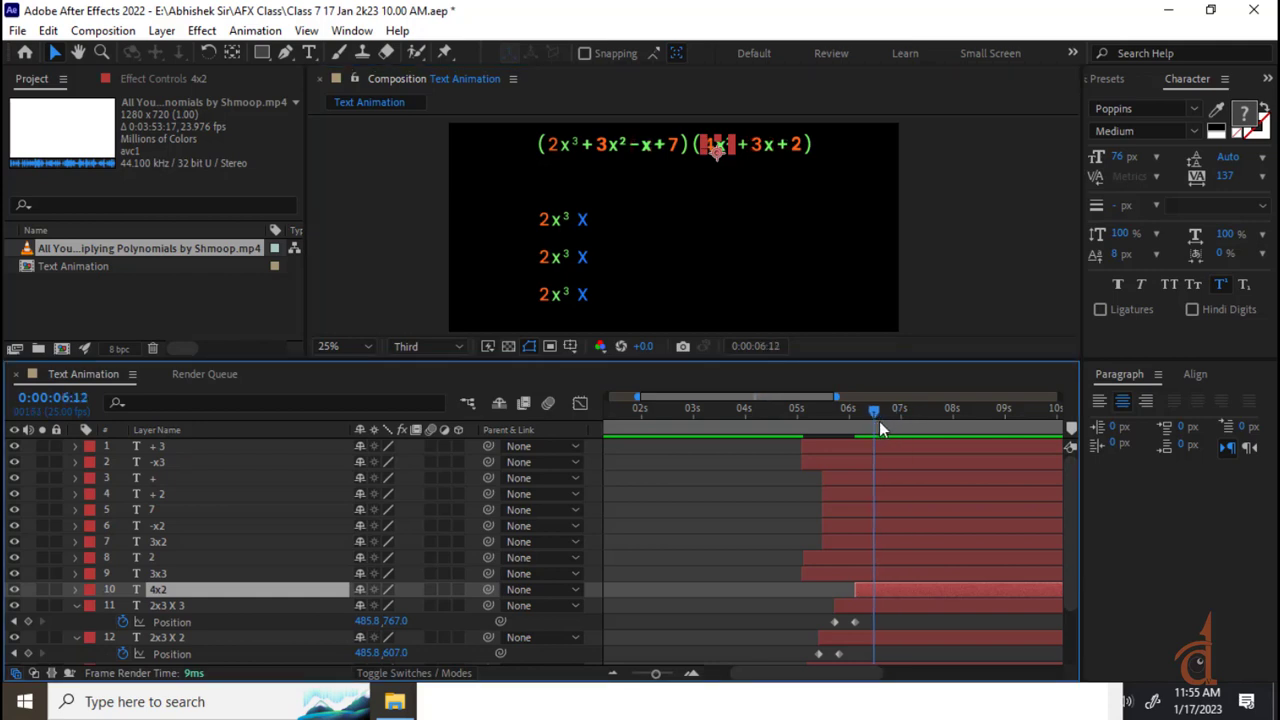
key("alt+bracketleft")
key("p")
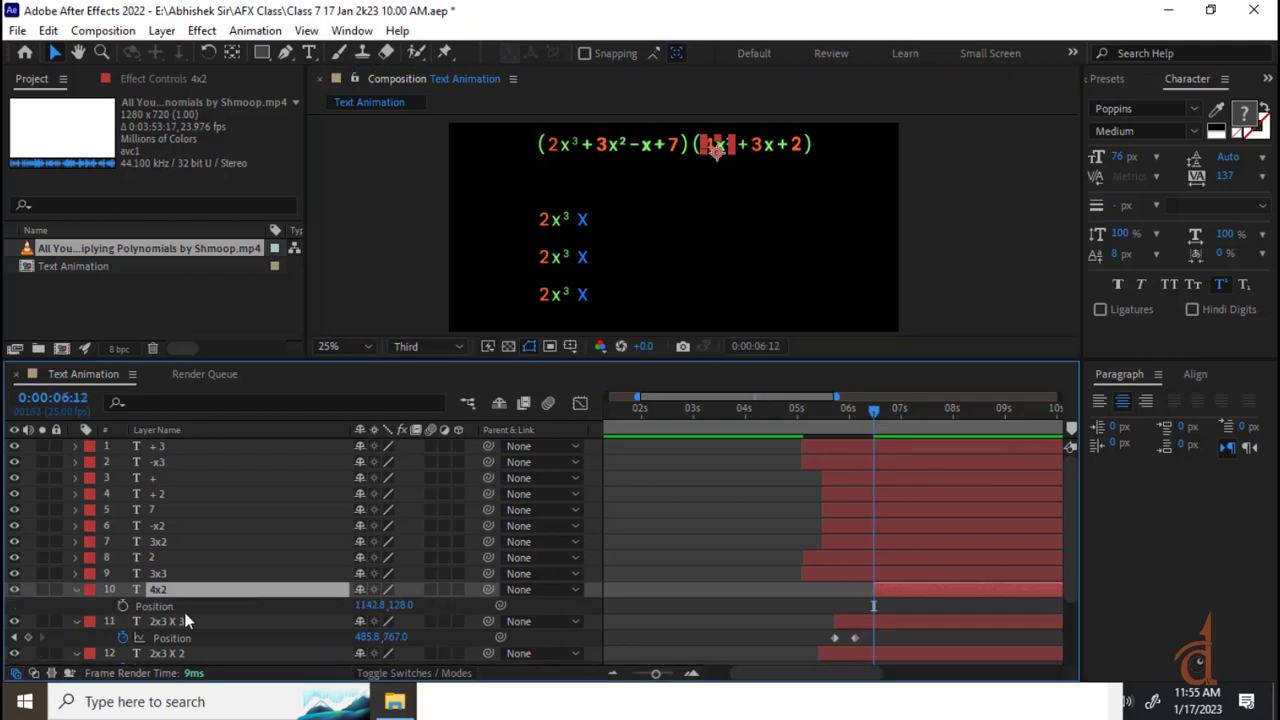
left_click(122, 605)
- At 0:00:06:23, move the 4x² term beside the uppermost row's blue X, at about Position 704.8, 450.0
key("Page_Down")
key("Page_Down")
key("Page_Down")
key("Page_Down")
key("Page_Down")
key("Page_Down")
key("Page_Down")
key("Page_Down")
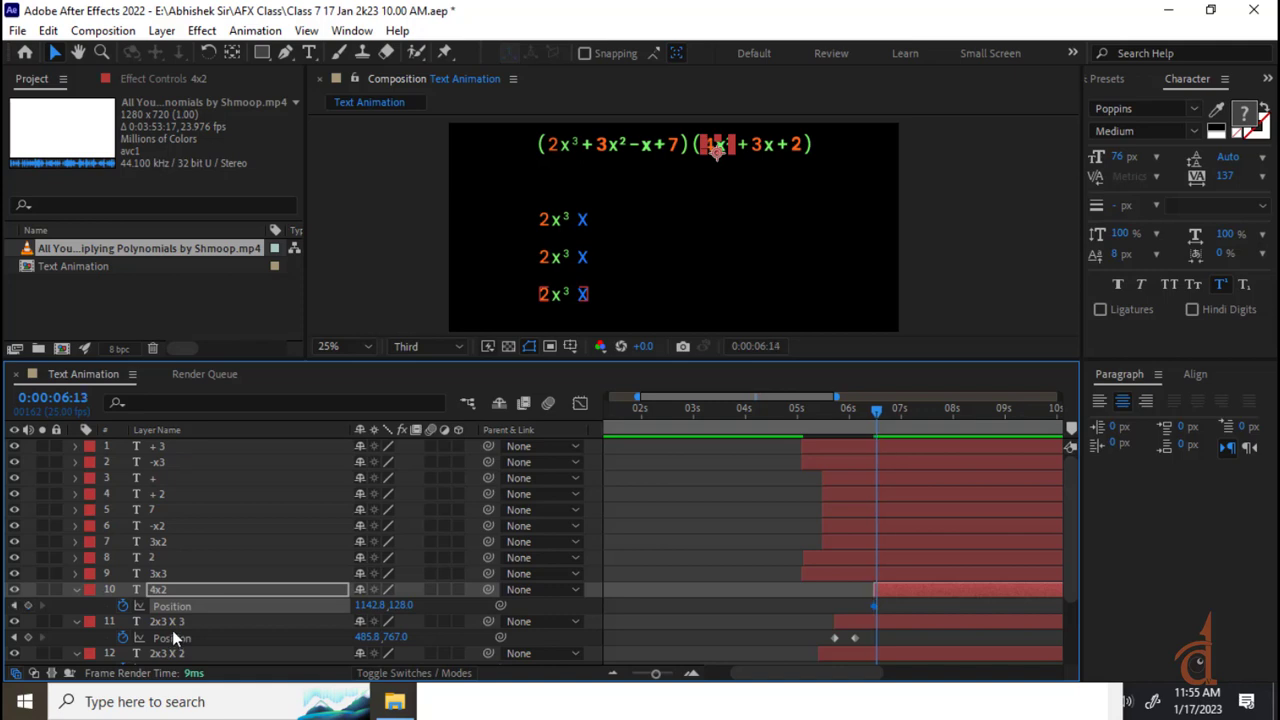
key("Page_Down")
key("Page_Down")
key("Page_Down")
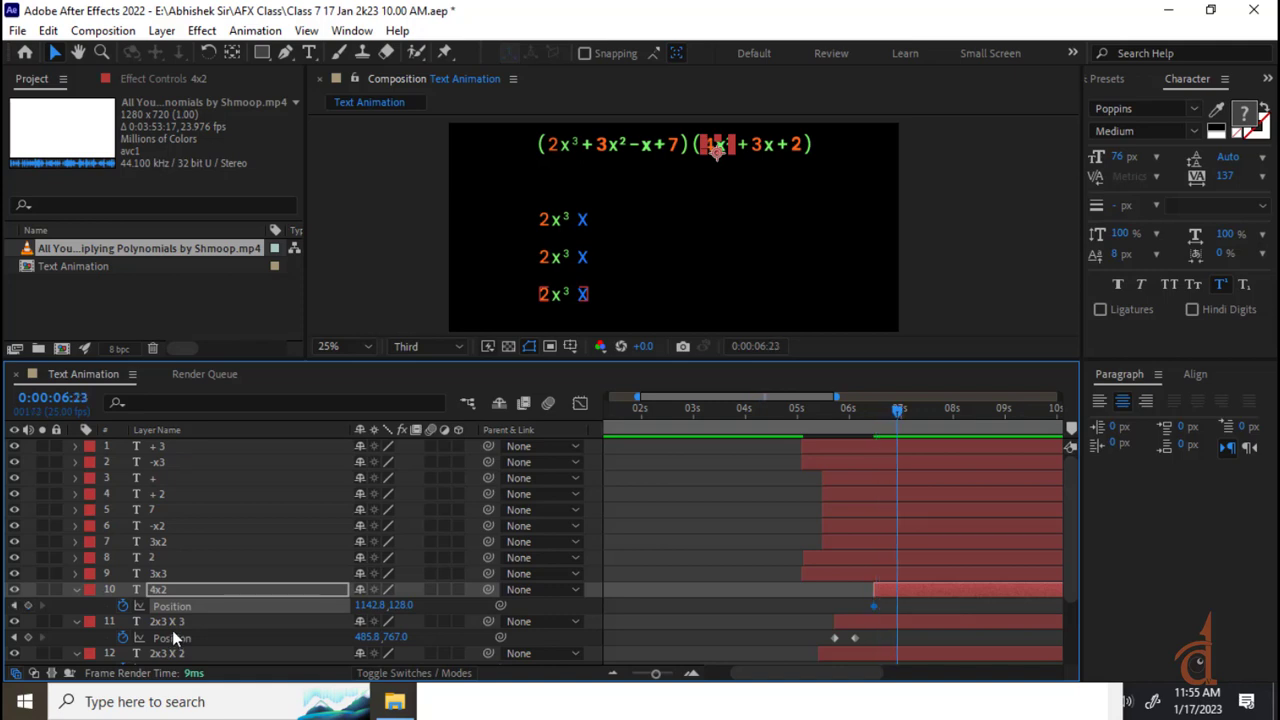
left_click_drag(714, 147, 611, 223)
scroll(607, 228, "up", 2)
scroll(695, 263, "down", 2)
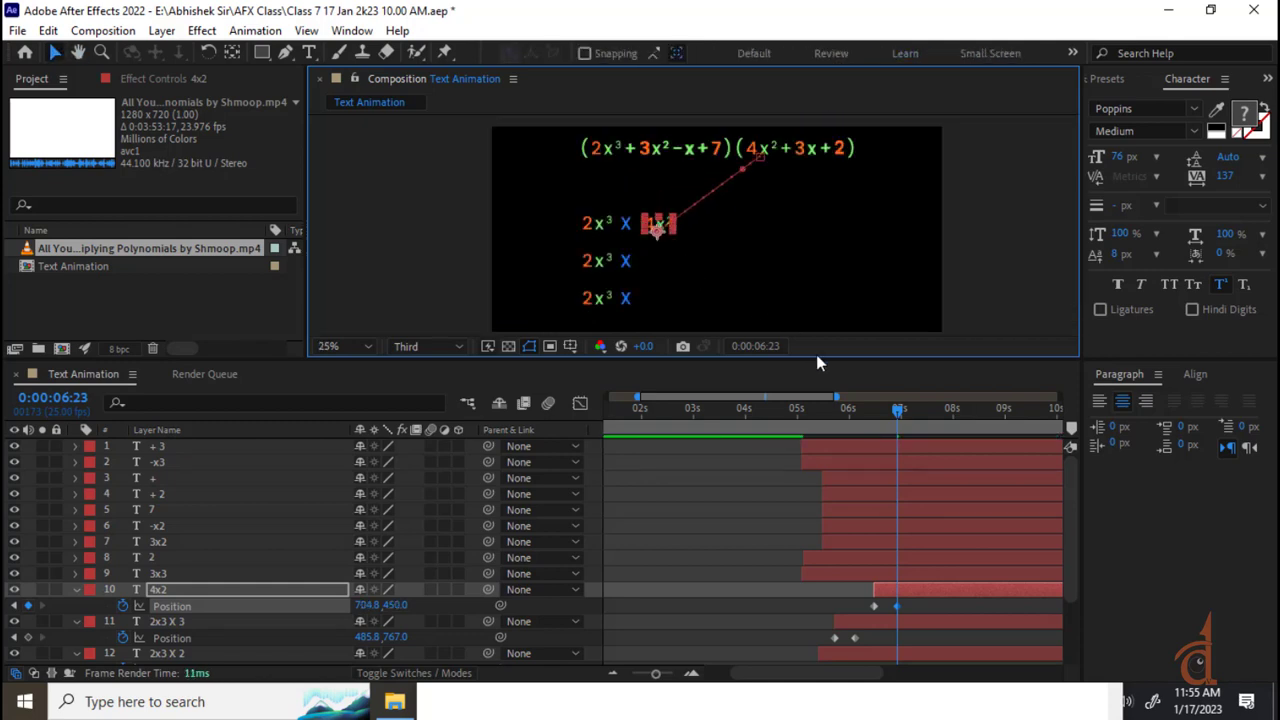
- Shift the 3x3 layer to start at 0:00:06:12 and set Position keyframes at 0:00:06:12 and 0:00:06:23
left_click_drag(814, 323, 749, 343)
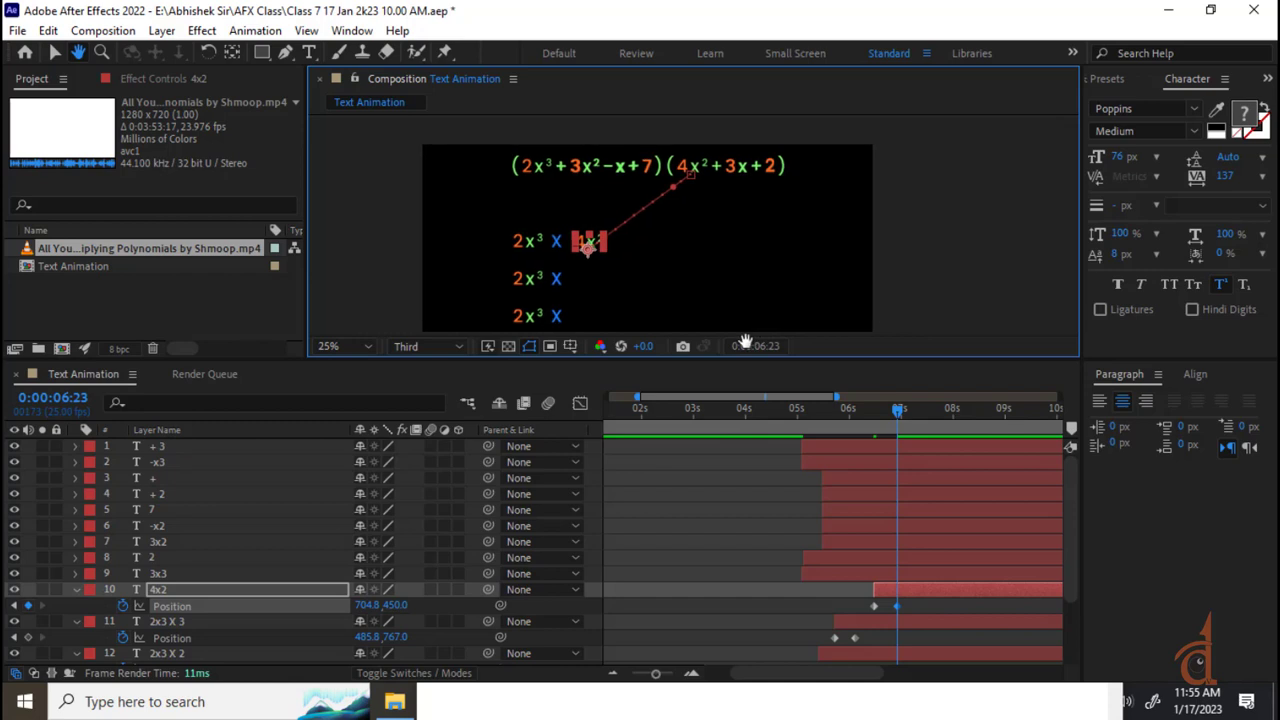
left_click(734, 167)
left_click_drag(830, 572, 903, 577)
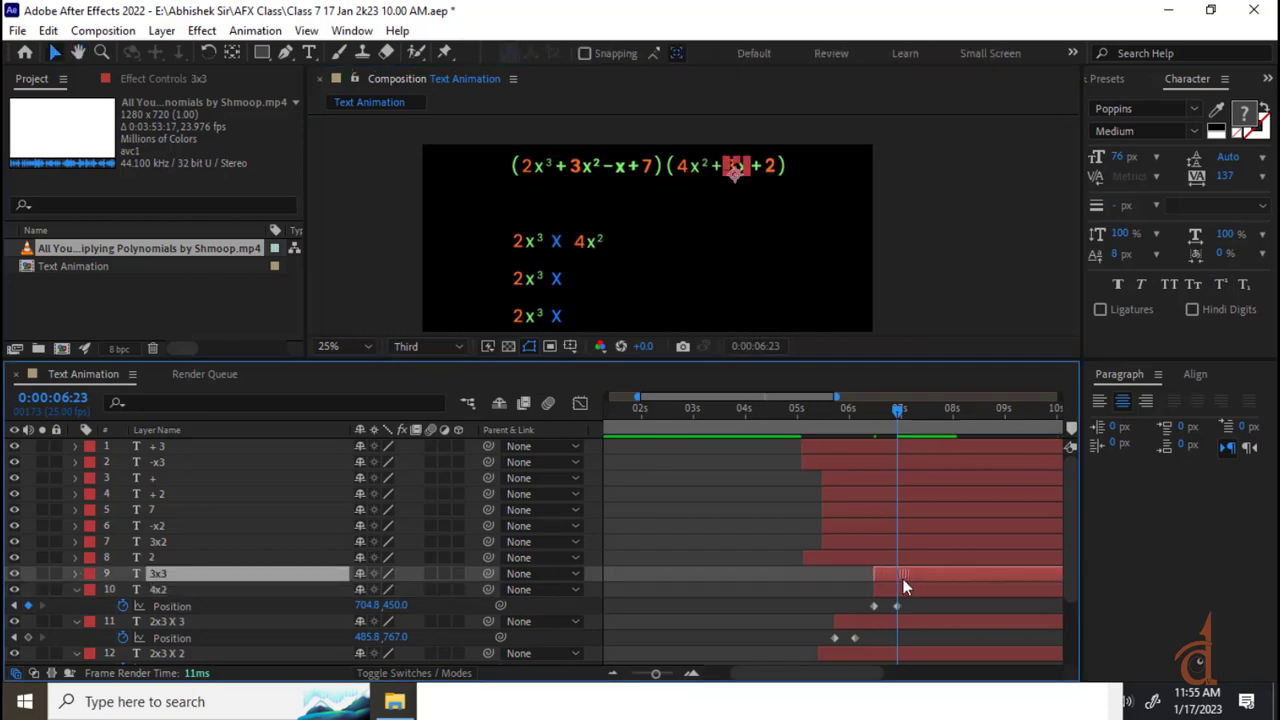
key("p")
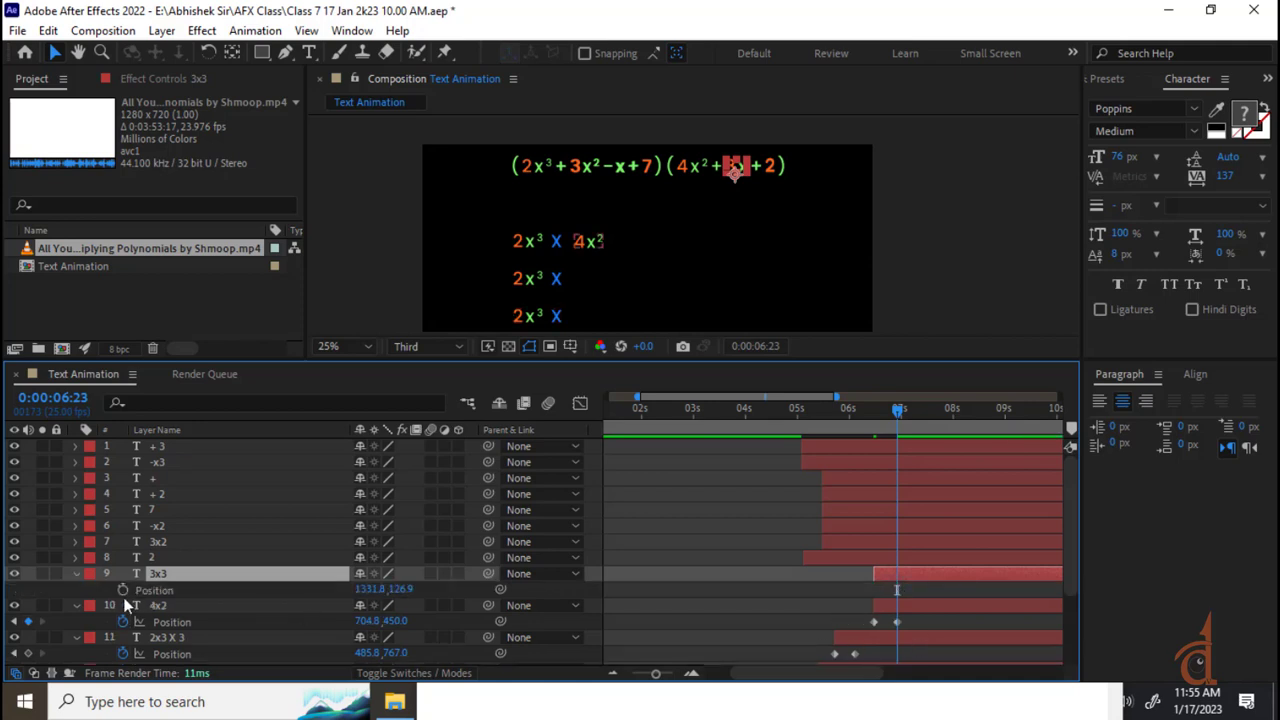
left_click(122, 590)
left_click(14, 621)
left_click(28, 590)
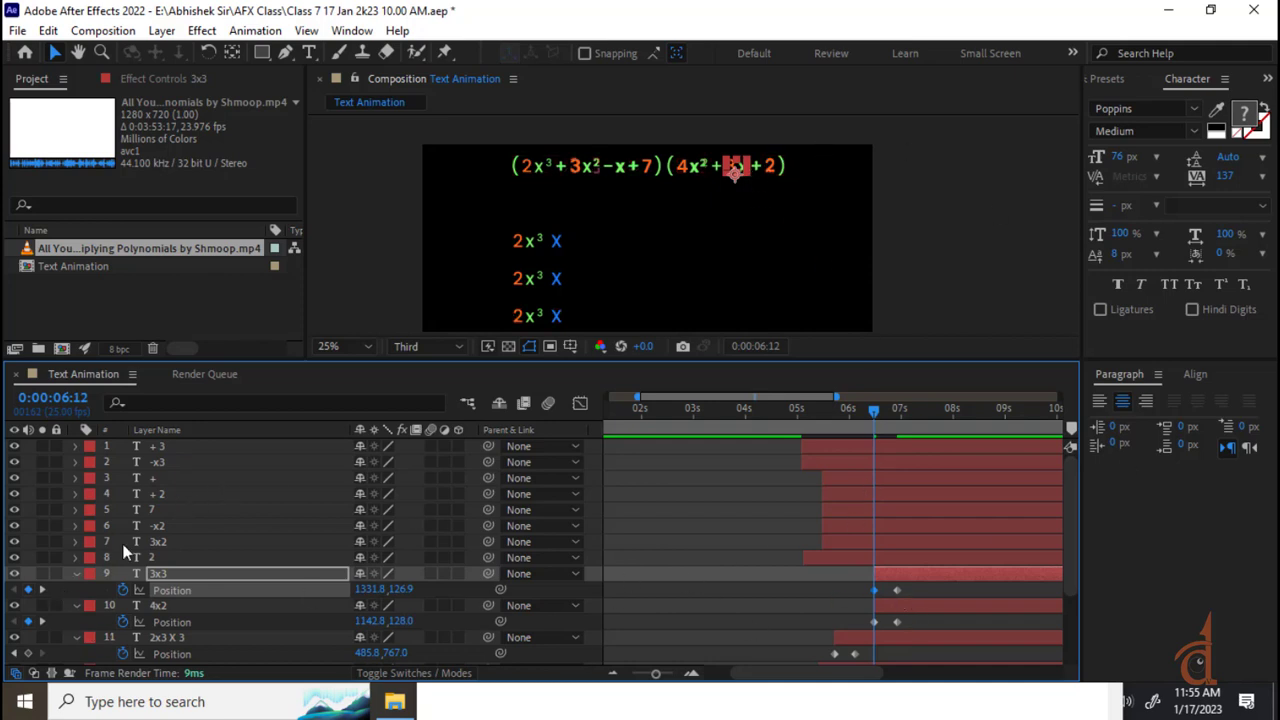
left_click(41, 590)
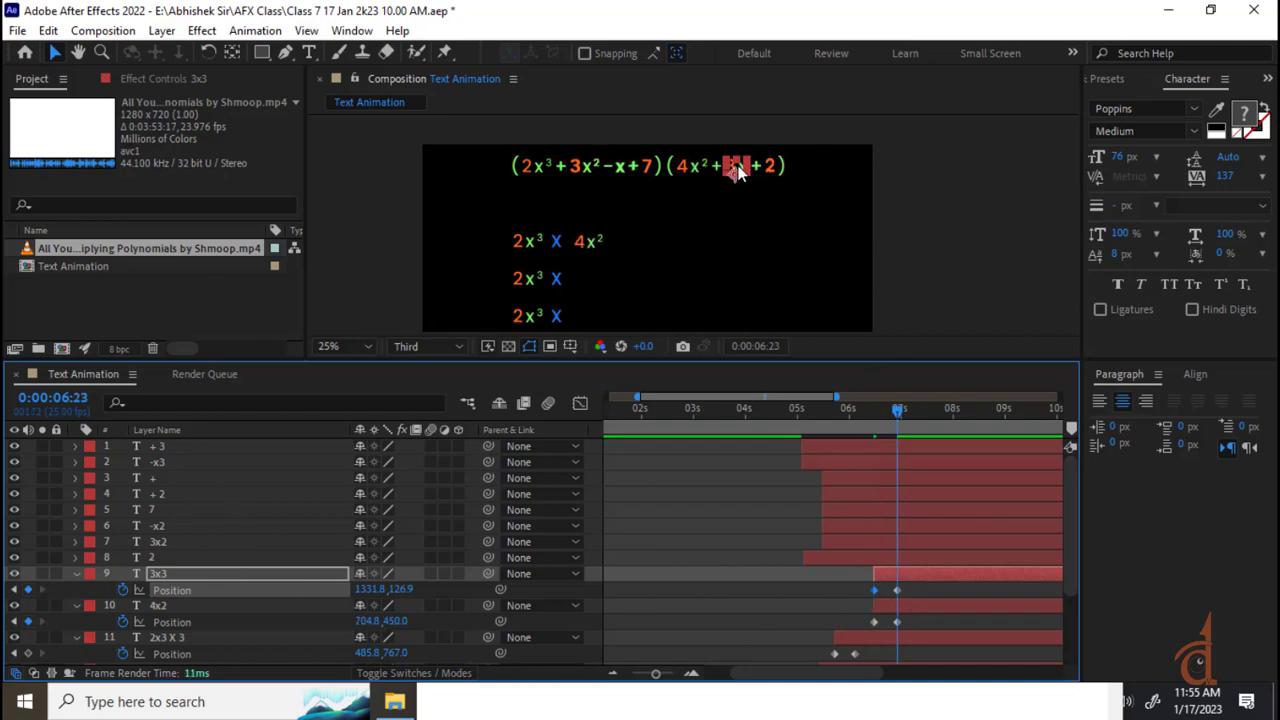
- At 0:00:06:23, move the 3x term beside the middle row's blue X, at about Position 695.8, 602.9
left_click(738, 172)
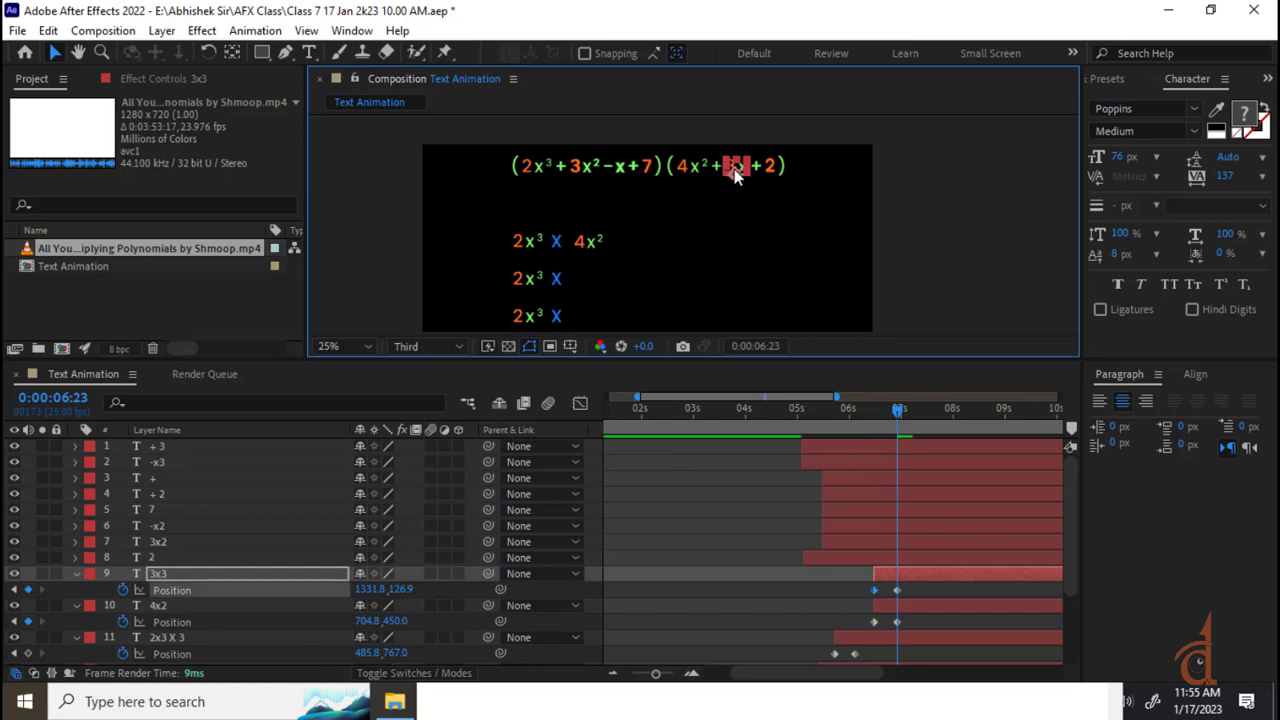
scroll(719, 231, "up", 2)
scroll(729, 200, "up", 1)
left_click_drag(779, 188, 587, 249)
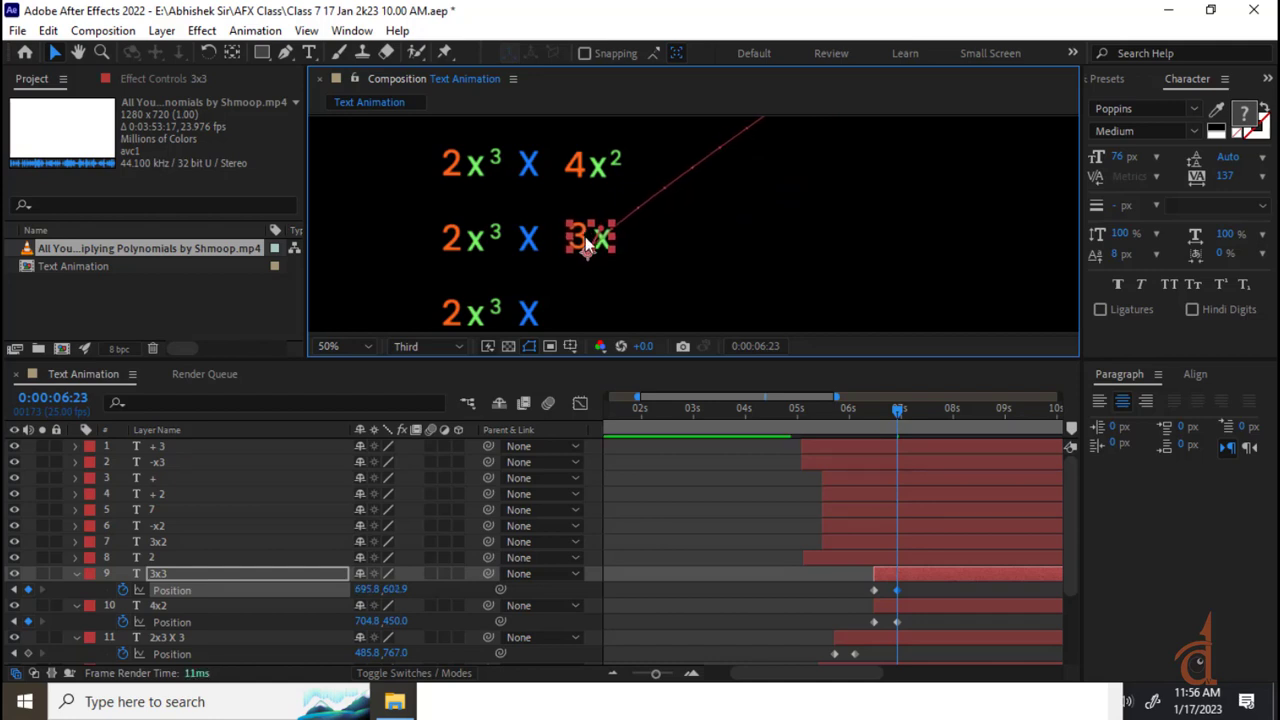
- Show the rulers and place a vertical guide at the terms' starting edge and horizontal guides beneath the three 2x³ X rows
key("ctrl+r")
left_click_drag(320, 205, 570, 219)
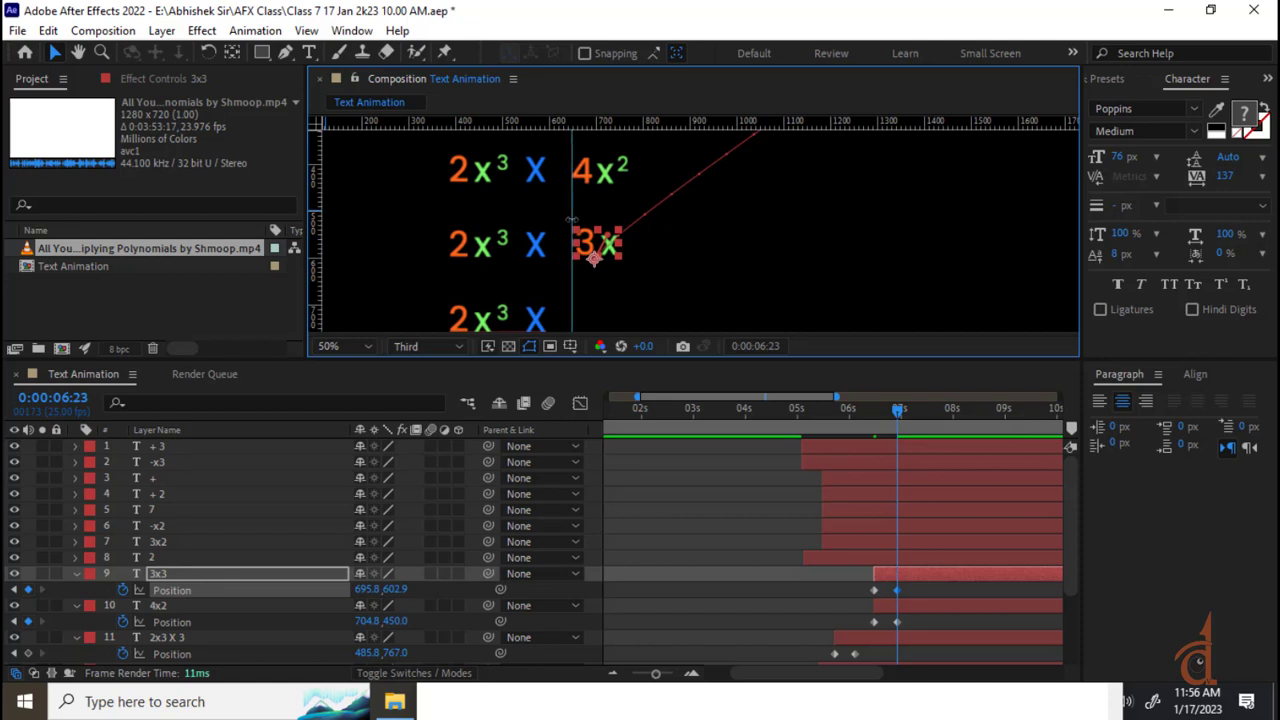
left_click_drag(562, 123, 552, 182)
left_click_drag(552, 122, 588, 213)
left_click_drag(604, 126, 593, 270)
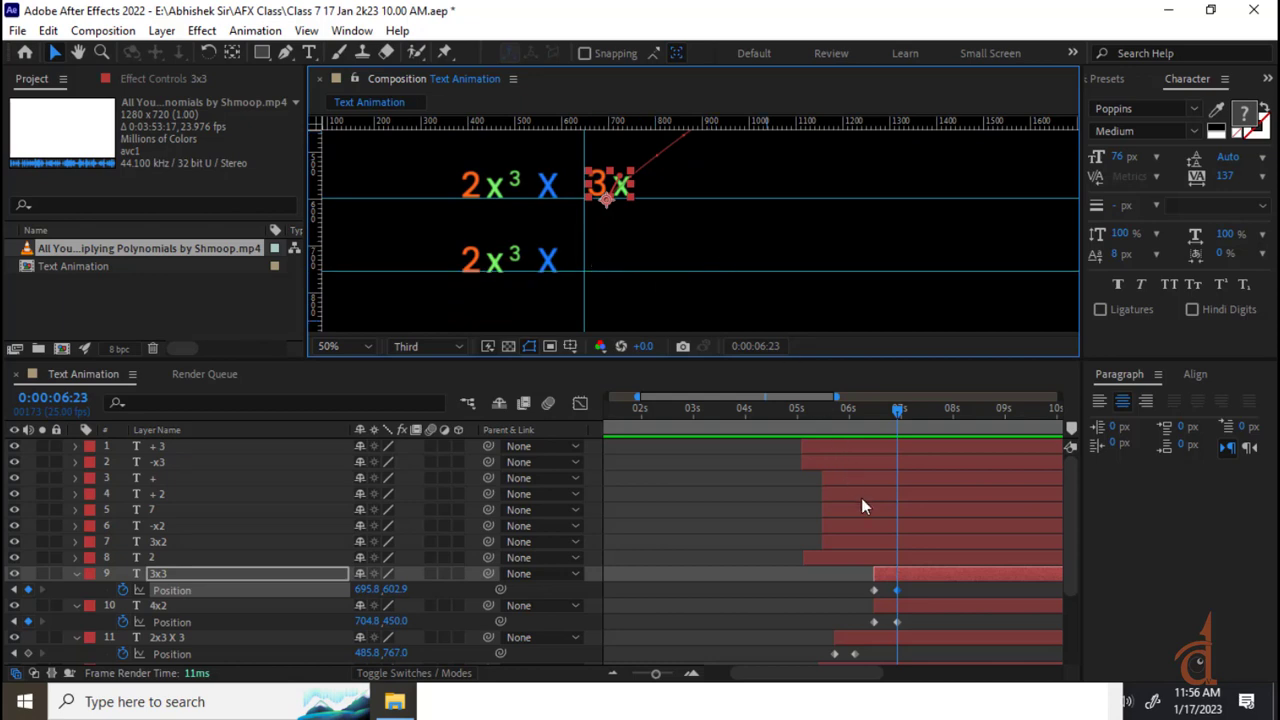
- Shift the 2 layer to start at 0:00:06:12 and set Position keyframes at 0:00:06:12 and 0:00:06:23
scroll(723, 306, "up", 2)
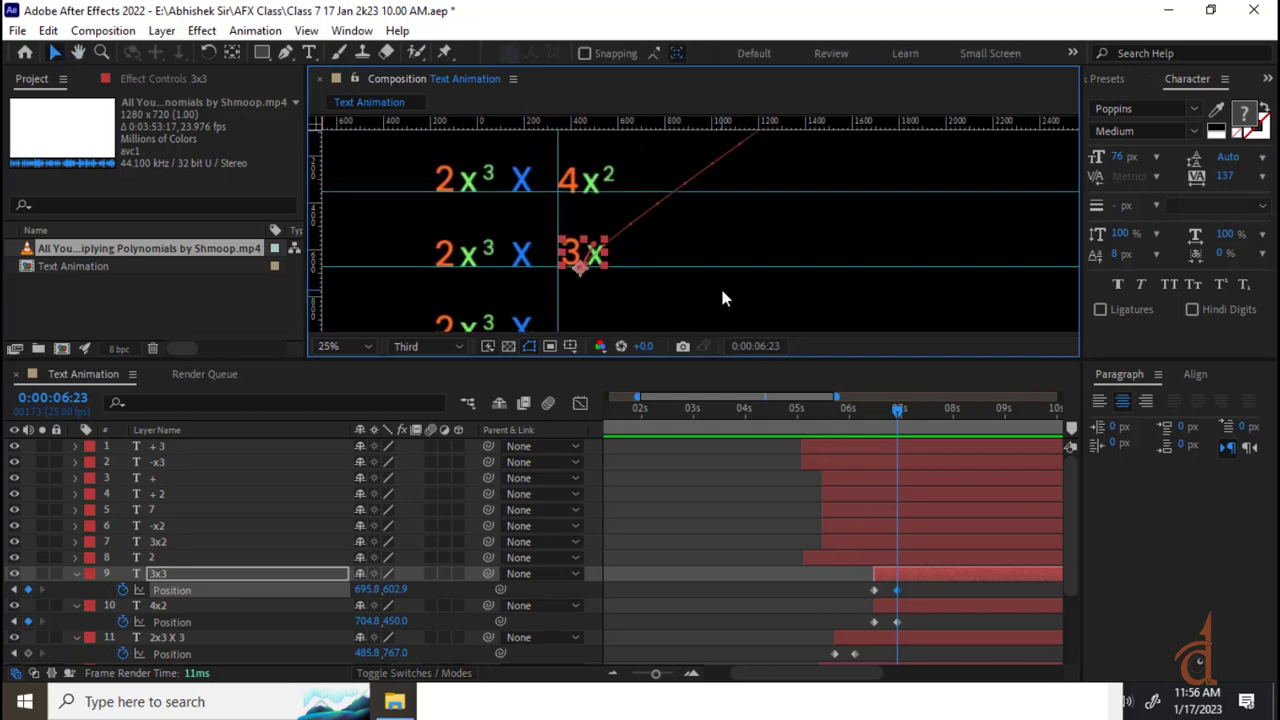
scroll(720, 285, "down", 1)
left_click_drag(866, 197, 828, 245)
left_click(806, 173)
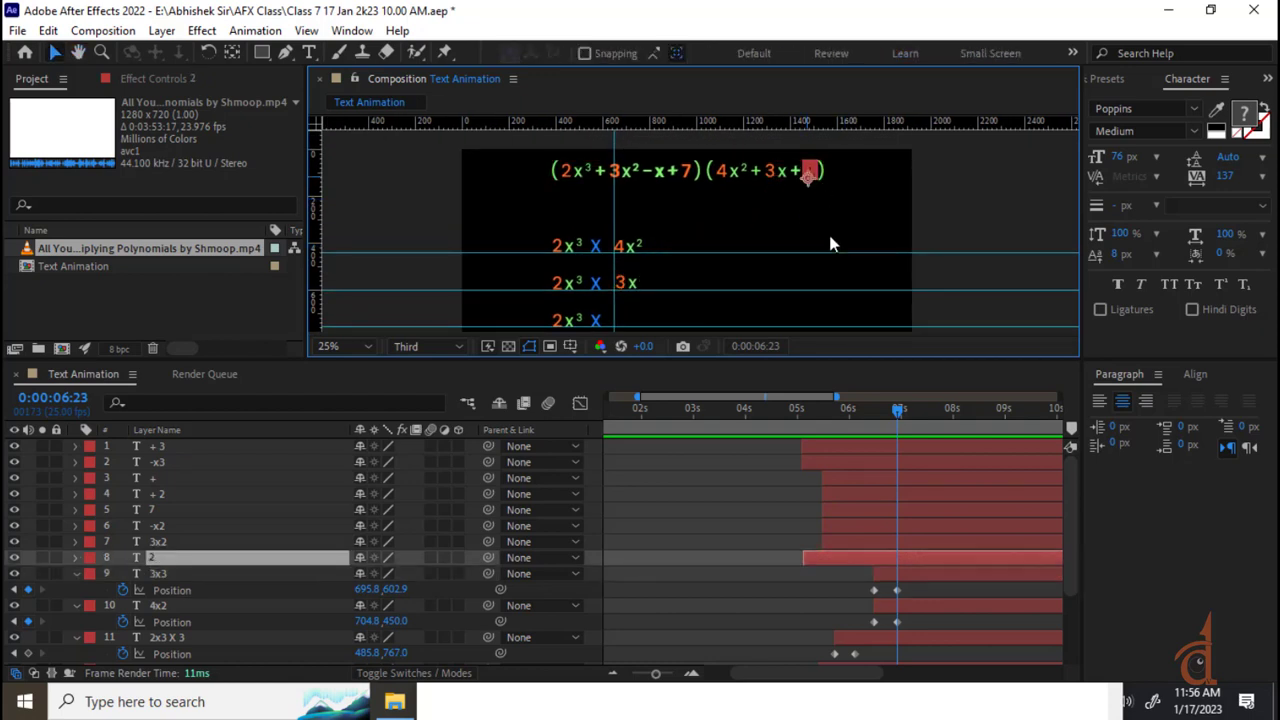
left_click_drag(833, 559, 906, 557)
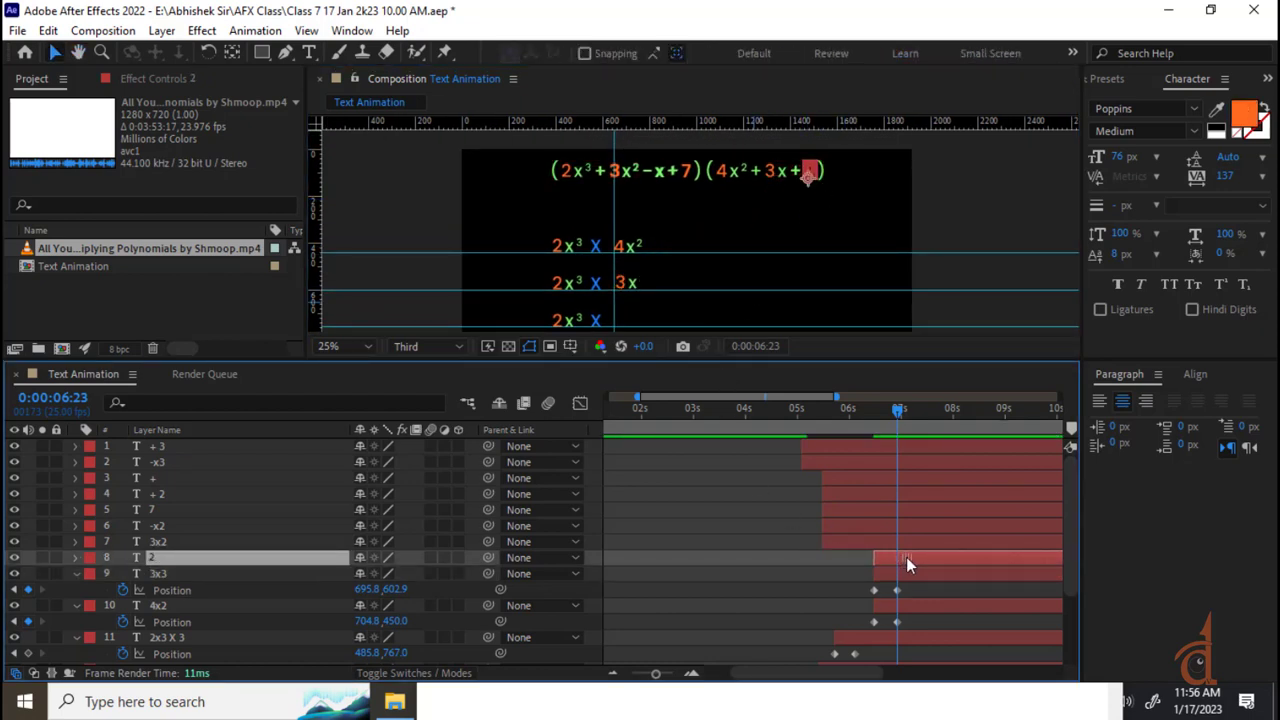
key("p")
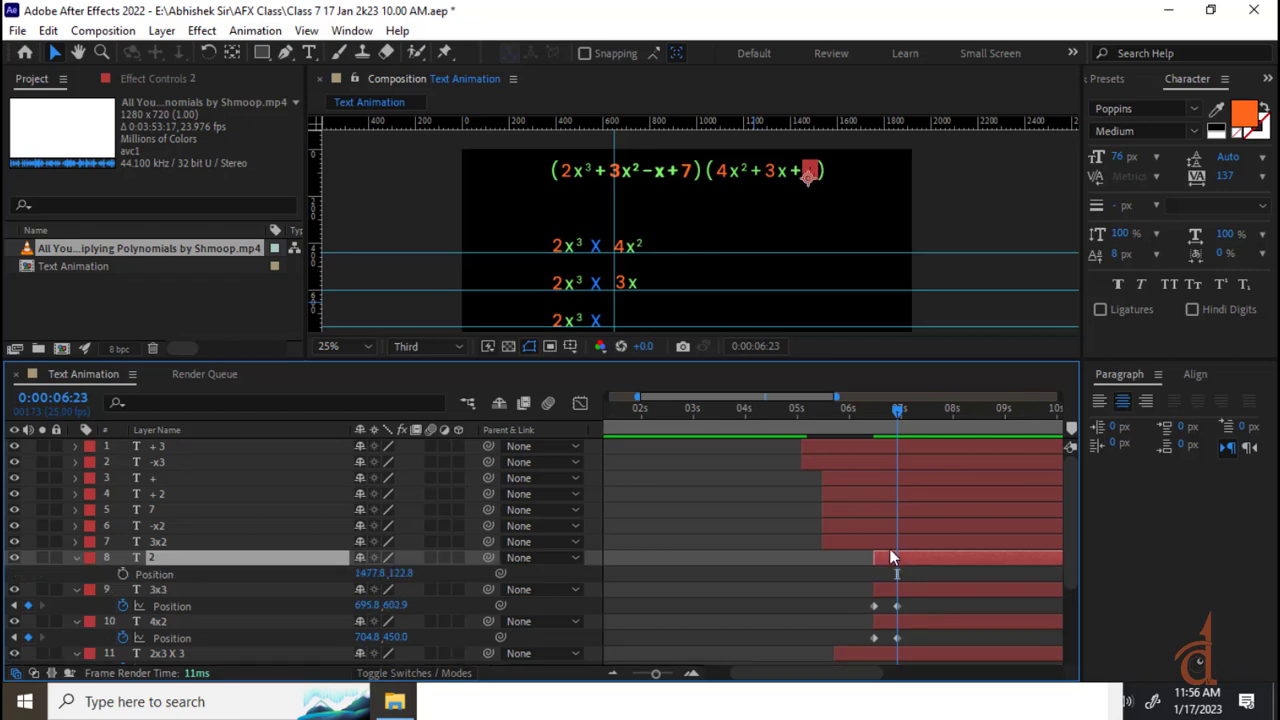
left_click(122, 574)
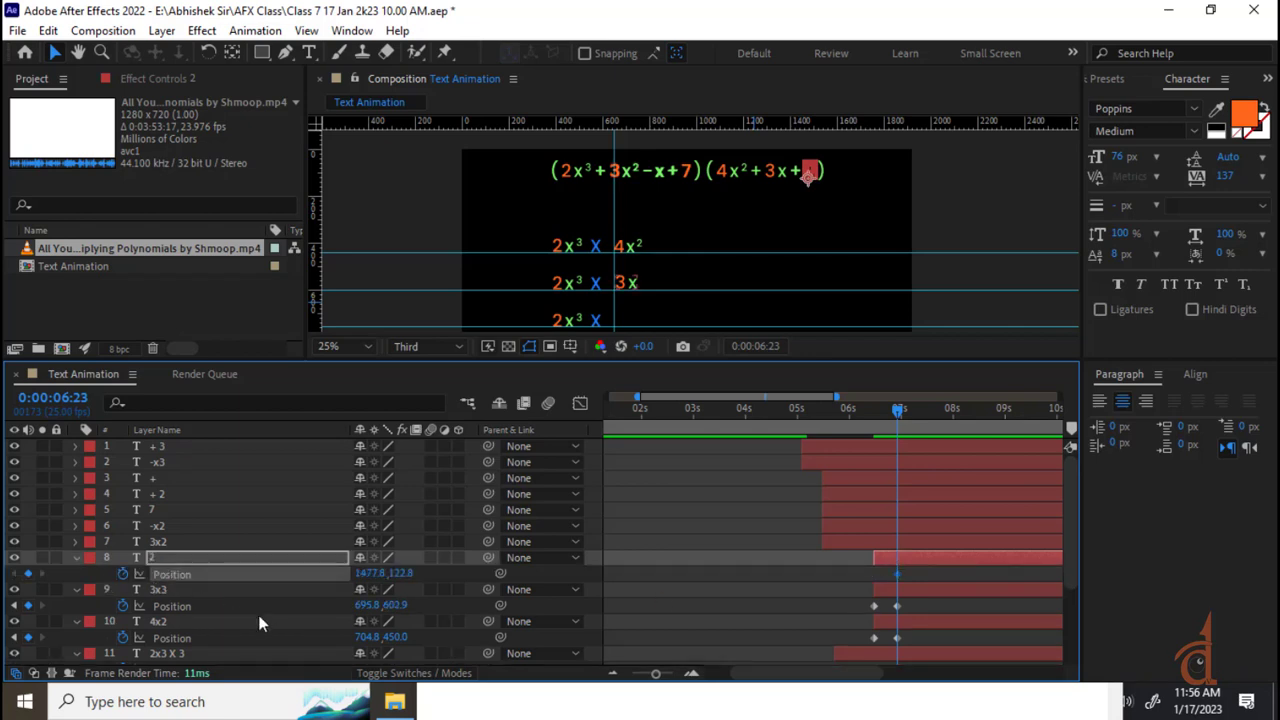
left_click(14, 605)
left_click(28, 574)
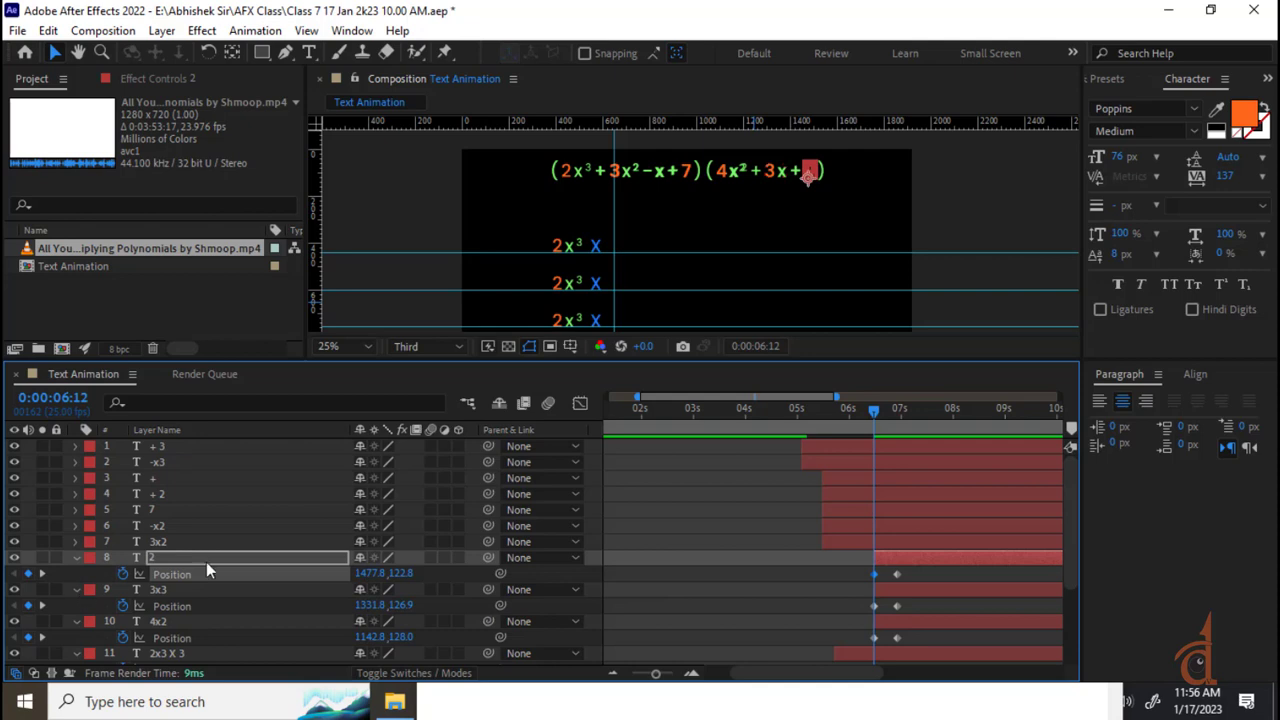
- At 0:00:06:23, move the 2 down and across towards the lowest row's blue X, to about Position 677.8, 722.8
left_click(42, 574)
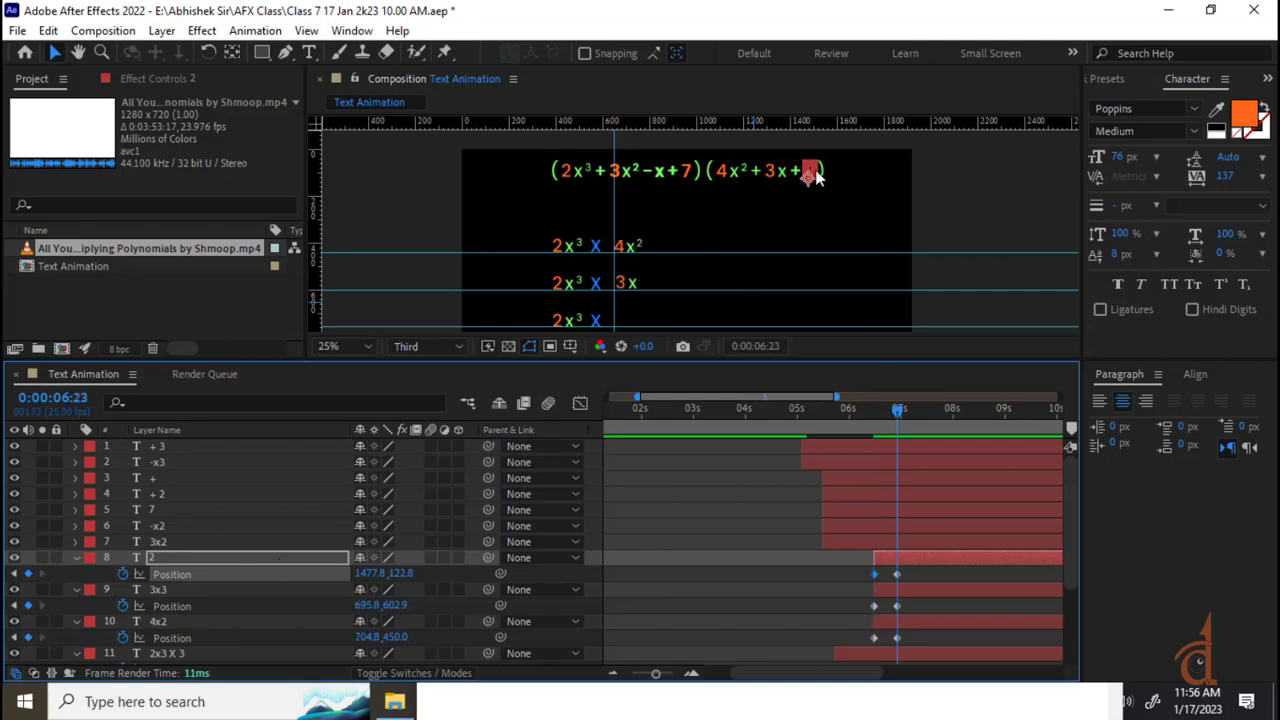
key("shift+Down")
key("shift+Down")
key("shift+Down")
key("shift+Down")
key("shift+Down")
key("shift+Down")
key("shift+Down")
key("shift+Down")
key("shift+Down")
key("shift+Down")
key("shift+Down")
key("shift+Down")
key("shift+Down")
key("shift+Down")
key("shift+Down")
key("shift+Down")
key("shift+Down")
key("shift+Down")
key("shift+Down")
key("shift+Down")
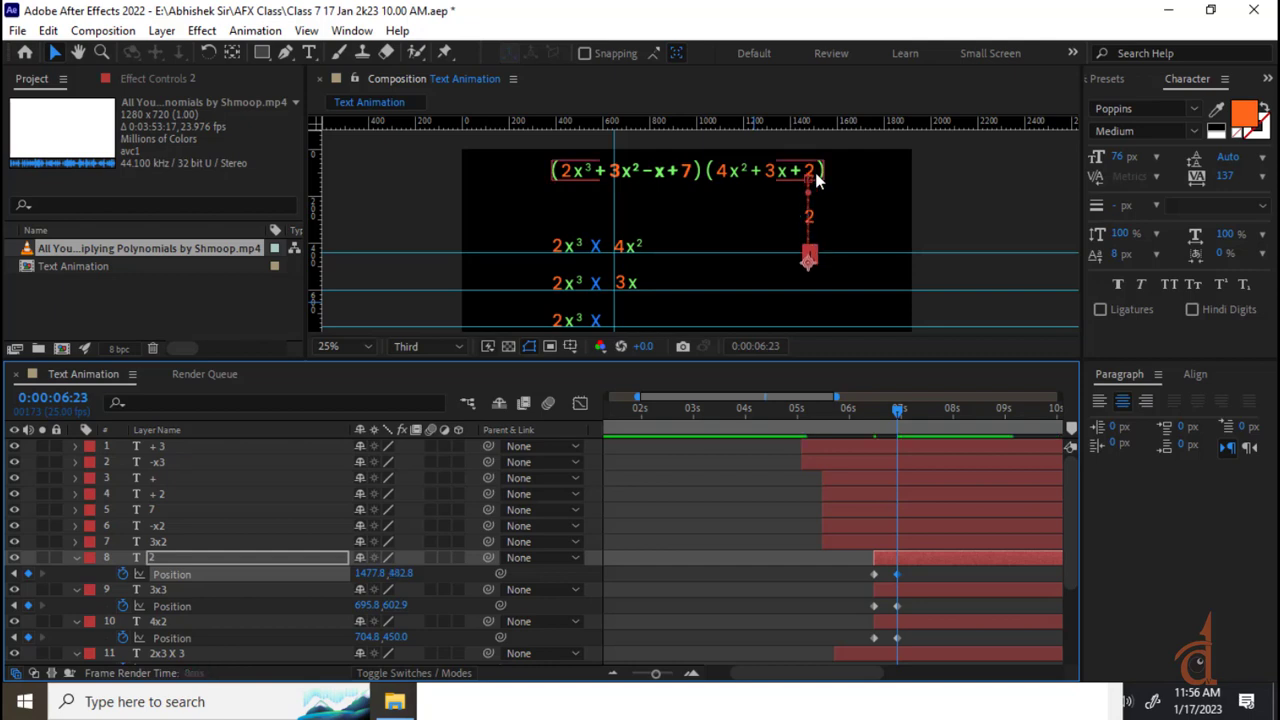
key("shift+Down")
key("shift+Down")
key("shift+Down")
key("shift+Down")
key("shift+Down")
key("shift+Down")
key("shift+Down")
key("shift+Down")
key("shift+Down")
key("shift+Down")
key("shift+Down")
key("shift+Down")
left_click_drag(875, 235, 882, 187)
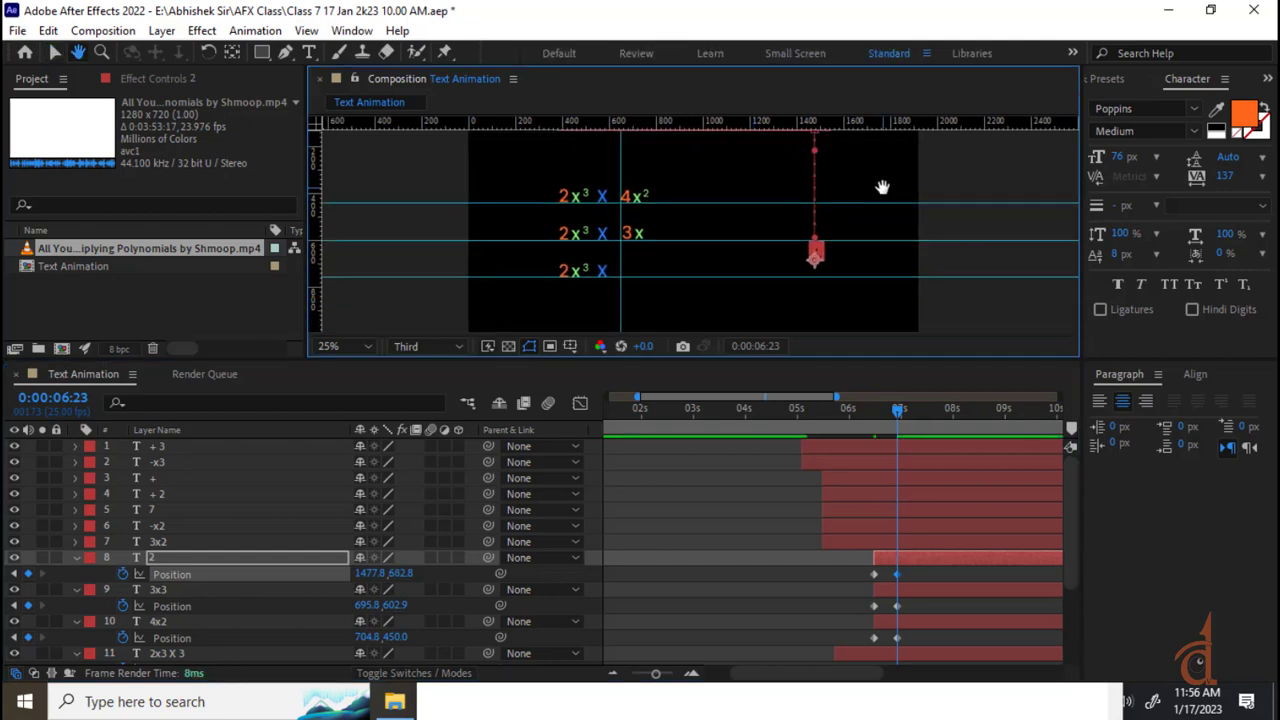
key("shift+Left")
key("shift+Left")
key("shift+Left")
key("shift+Left")
key("shift+Left")
key("shift+Left")
key("shift+Left")
key("shift+Left")
key("shift+Left")
key("shift+Left")
key("shift+Left")
key("shift+Left")
key("shift+Left")
key("shift+Left")
key("shift+Left")
key("shift+Left")
key("shift+Left")
key("shift+Left")
key("shift+Left")
key("shift+Left")
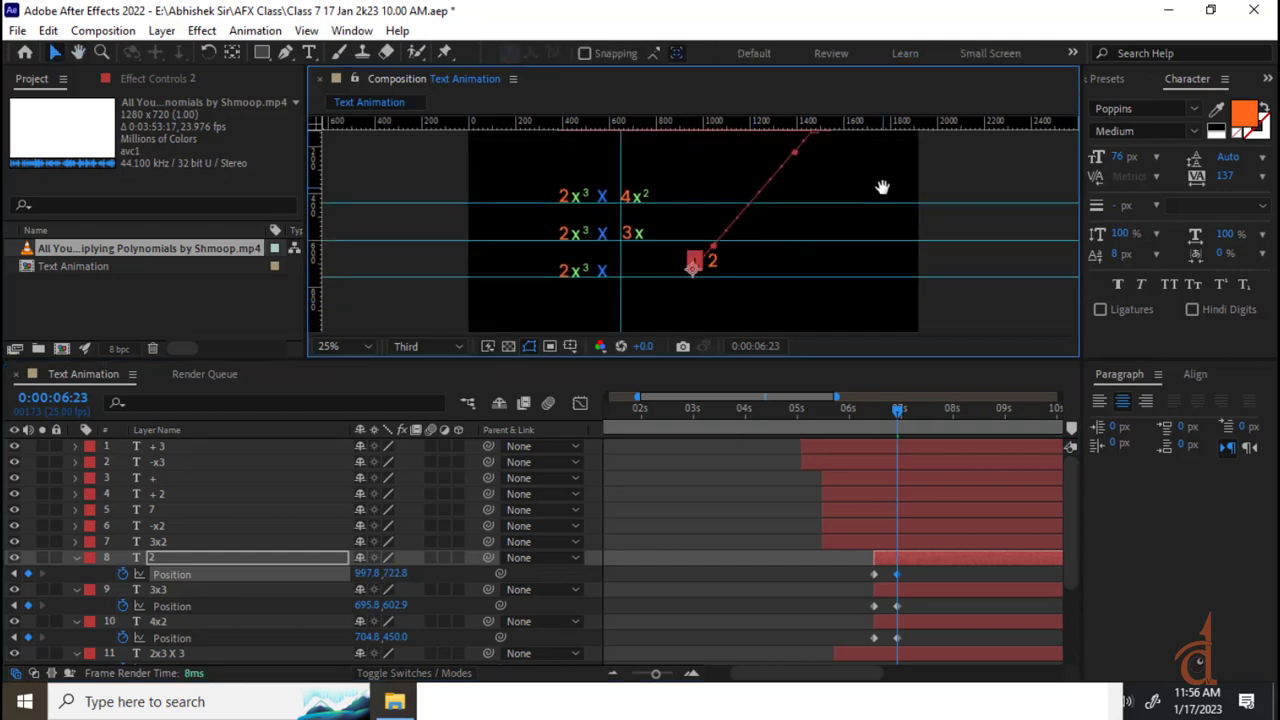
key("shift+Left")
key("shift+Left")
key("shift+Left")
key("shift+Left")
key("shift+Left")
key("shift+Left")
- Align the 2 with the vertical guide and the lowest 2x³ X row, at about Position 675.8, 775.8
scroll(612, 263, "up", 4)
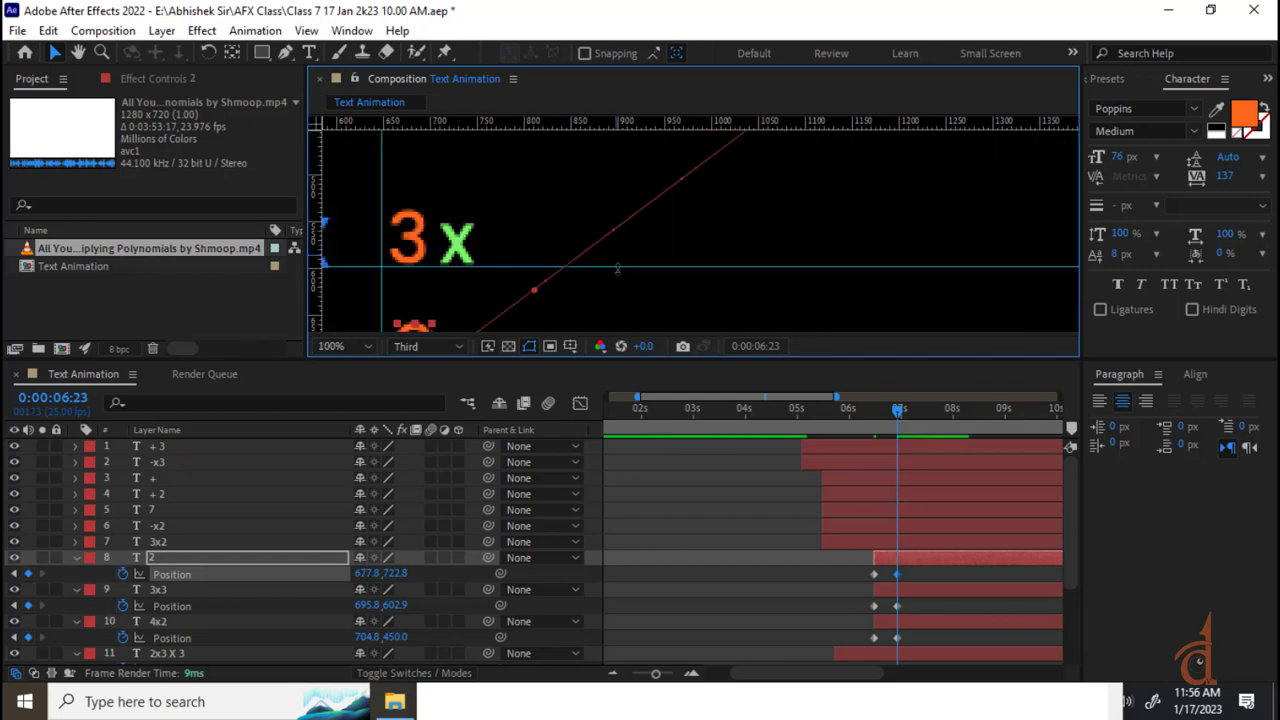
left_click_drag(717, 162, 797, 202)
left_click_drag(585, 207, 582, 263)
scroll(752, 244, "down", 4)
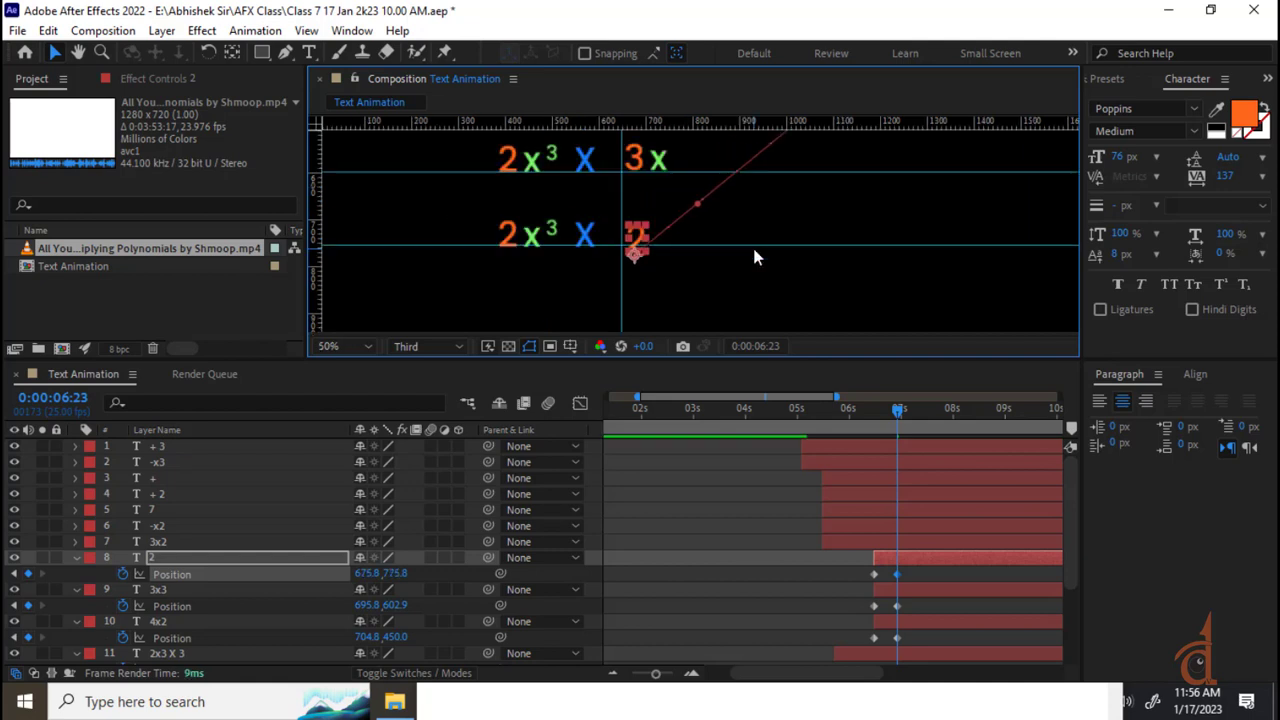
left_click(1045, 266)
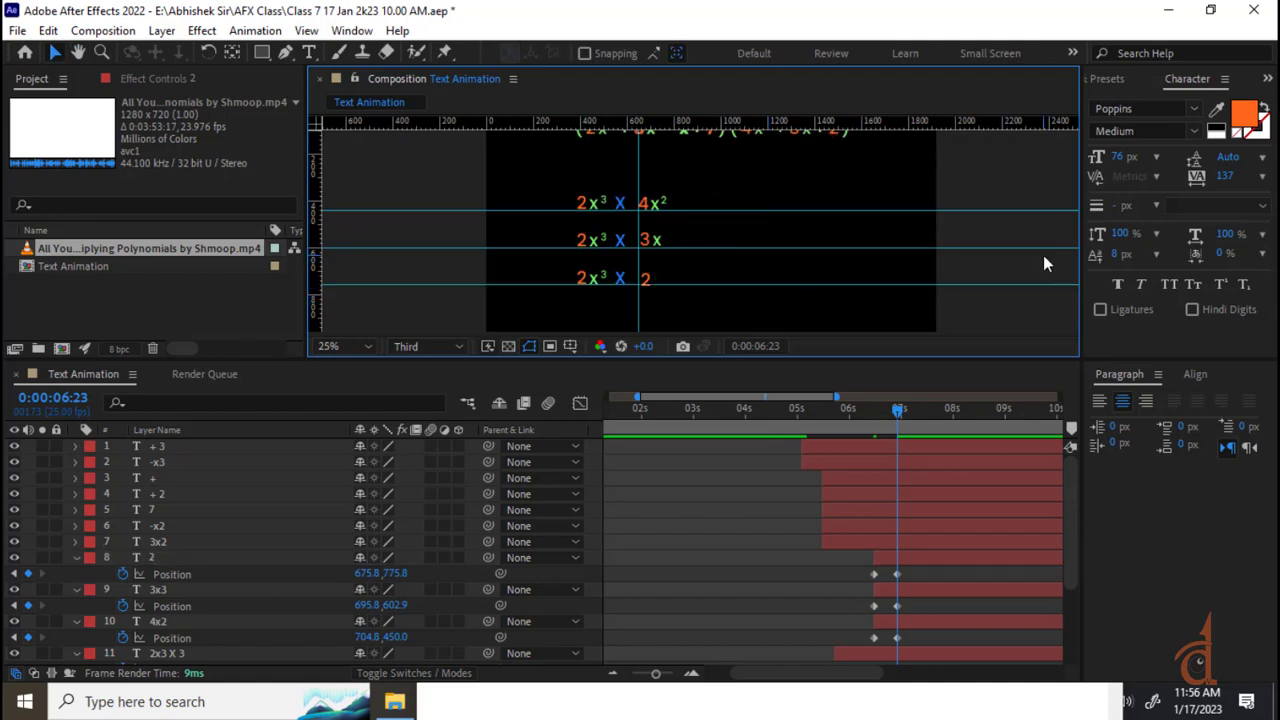
- Stagger the term layers so 3x3 starts at about 7 seconds and 4x2 at about 7.4 seconds
left_click(918, 590)
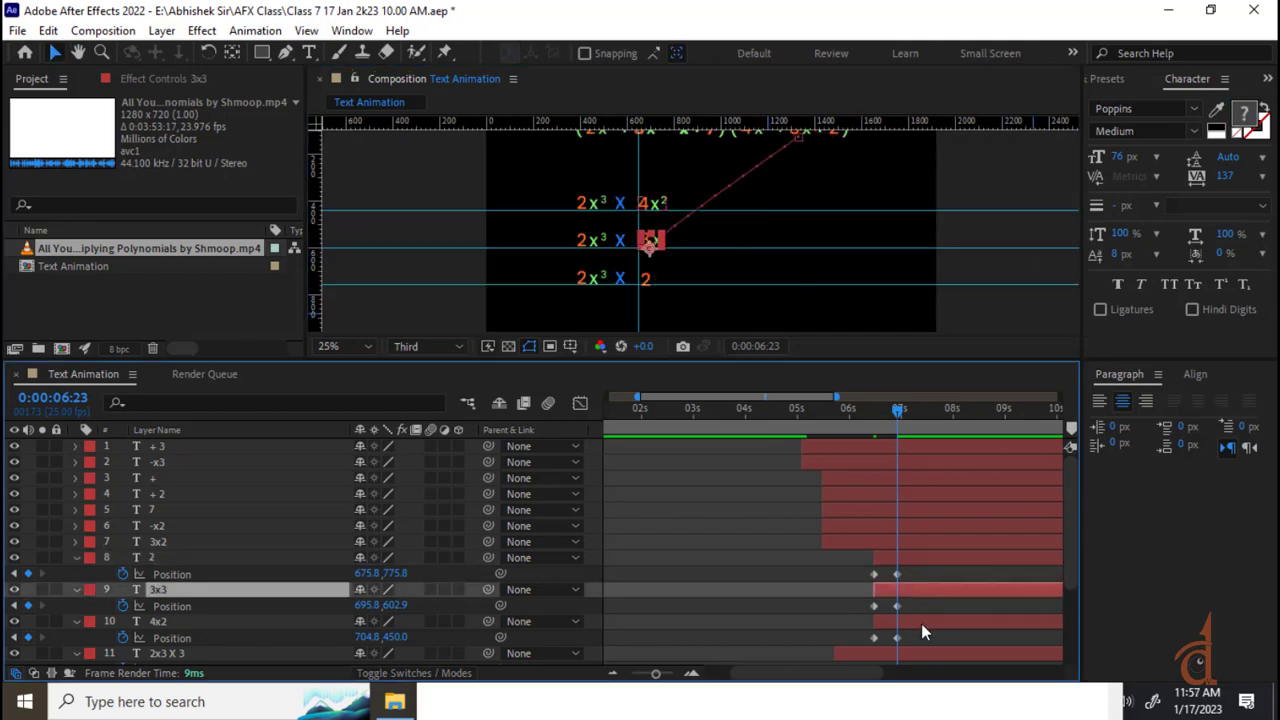
left_click(921, 622, "shift")
mouse_move(926, 626)
left_mouse_down()
mouse_move(947, 624)
mouse_move(900, 629)
mouse_move(942, 621)
left_mouse_up()
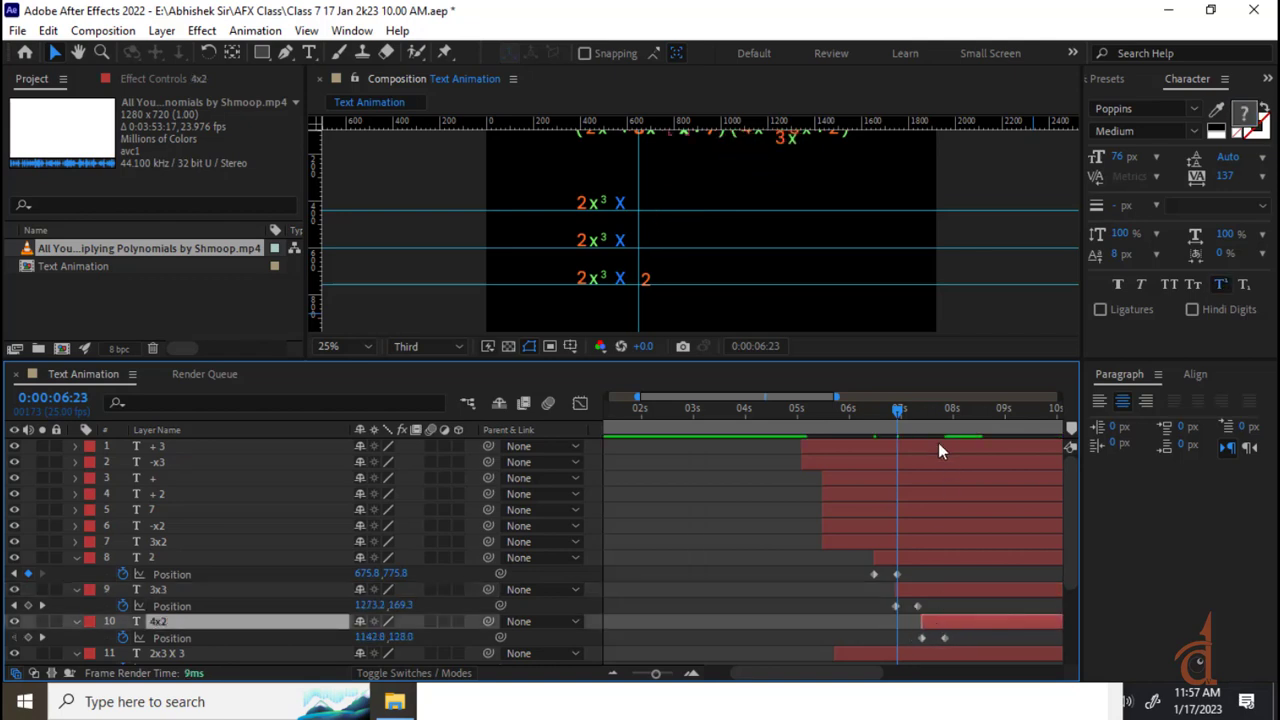
- Preview the whole animation from 0:00:00:00 to check the timing of the rows and terms
scroll(733, 200, "down", 1)
left_click_drag(732, 219, 735, 250)
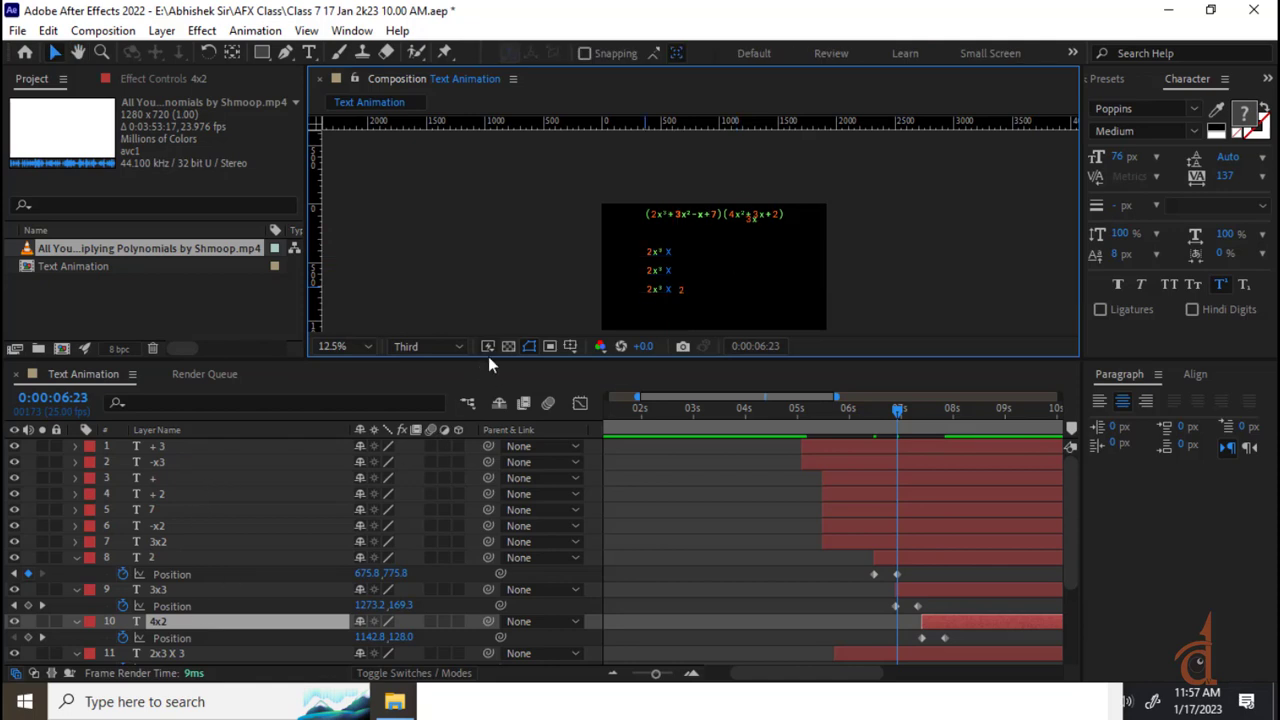
left_click_drag(848, 410, 503, 441)
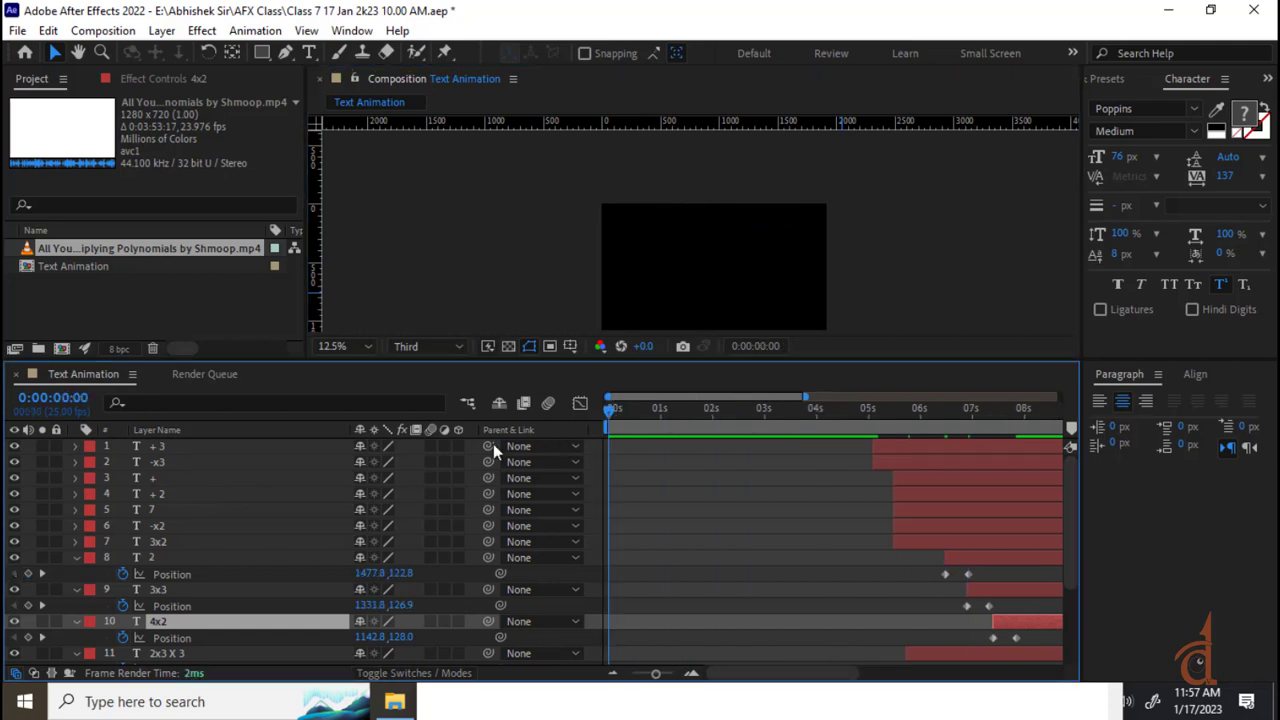
key("space")
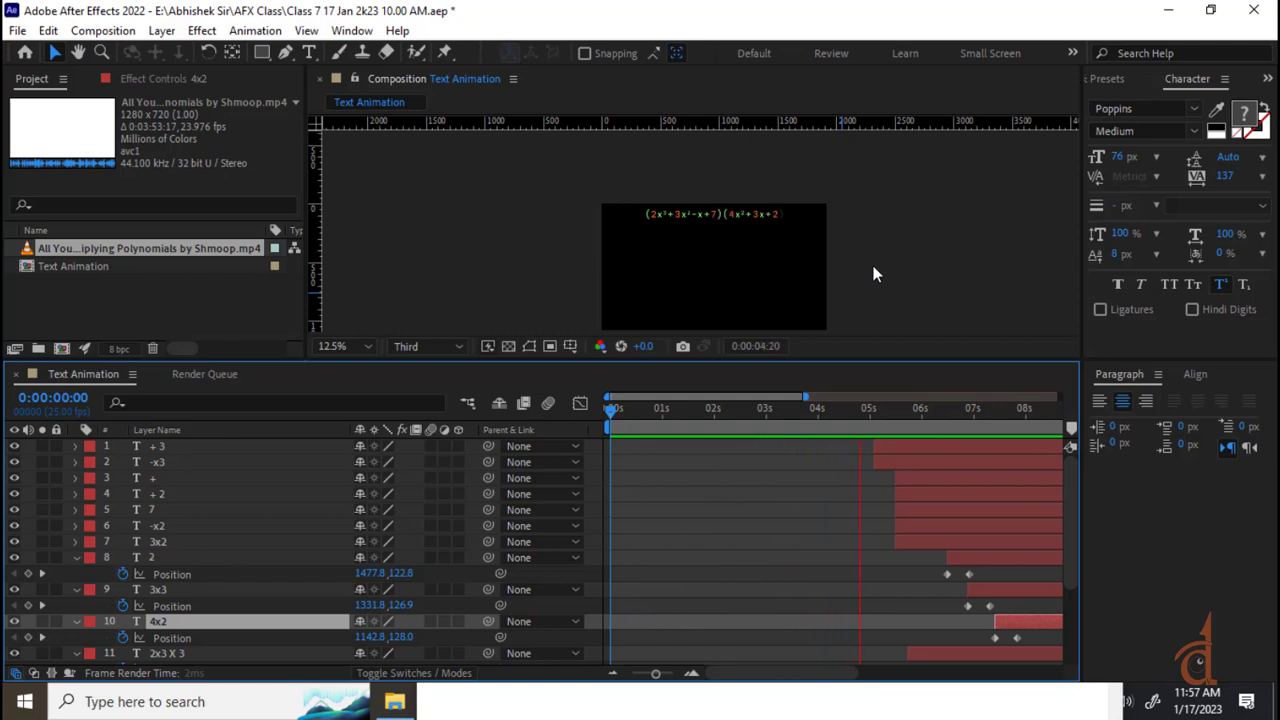
key("space")
- Delay the 2x3 X 2 layer to start at about 6.1 seconds and the 2x3 X 3 layer at about 6.7 seconds
scroll(820, 577, "down", 3)
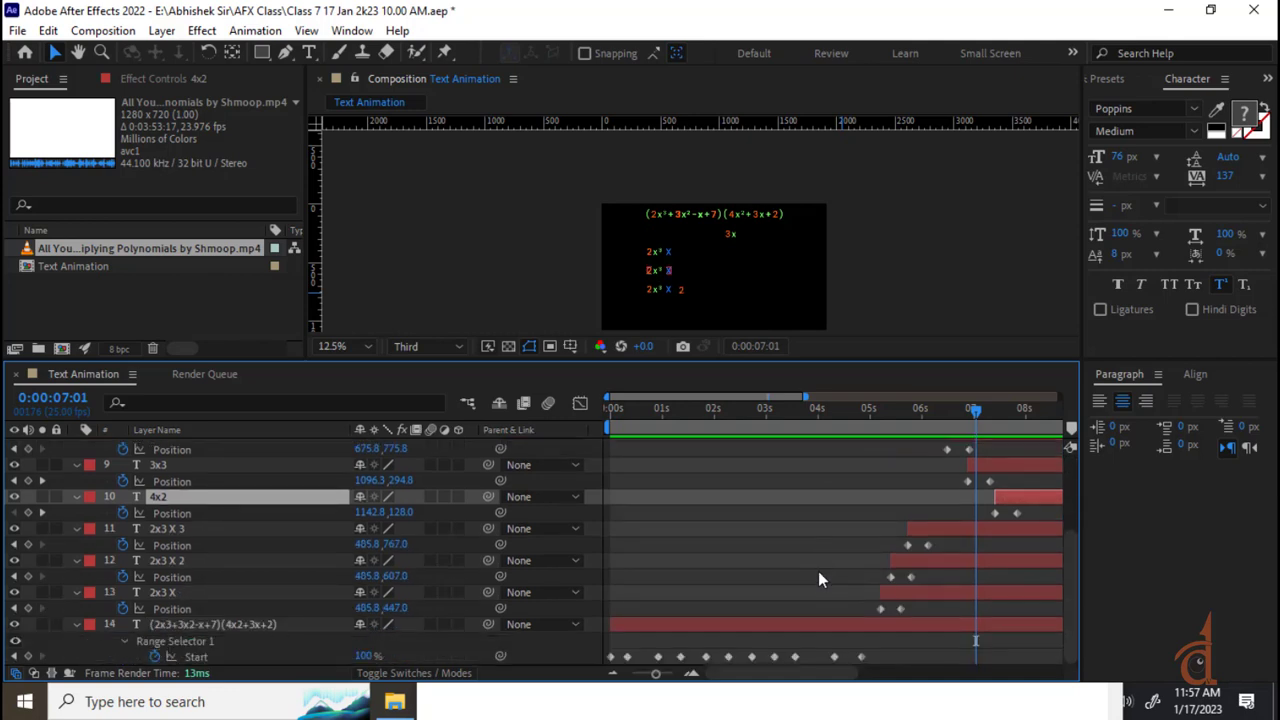
left_click_drag(931, 564, 1000, 530)
left_click(959, 534)
scroll(1035, 560, "up", 2)
- Delay the term layers so 2 starts at about 7.2 seconds, 3x3 at about 7.6 seconds and 4x2 at about 8.1 seconds
left_click(1030, 545)
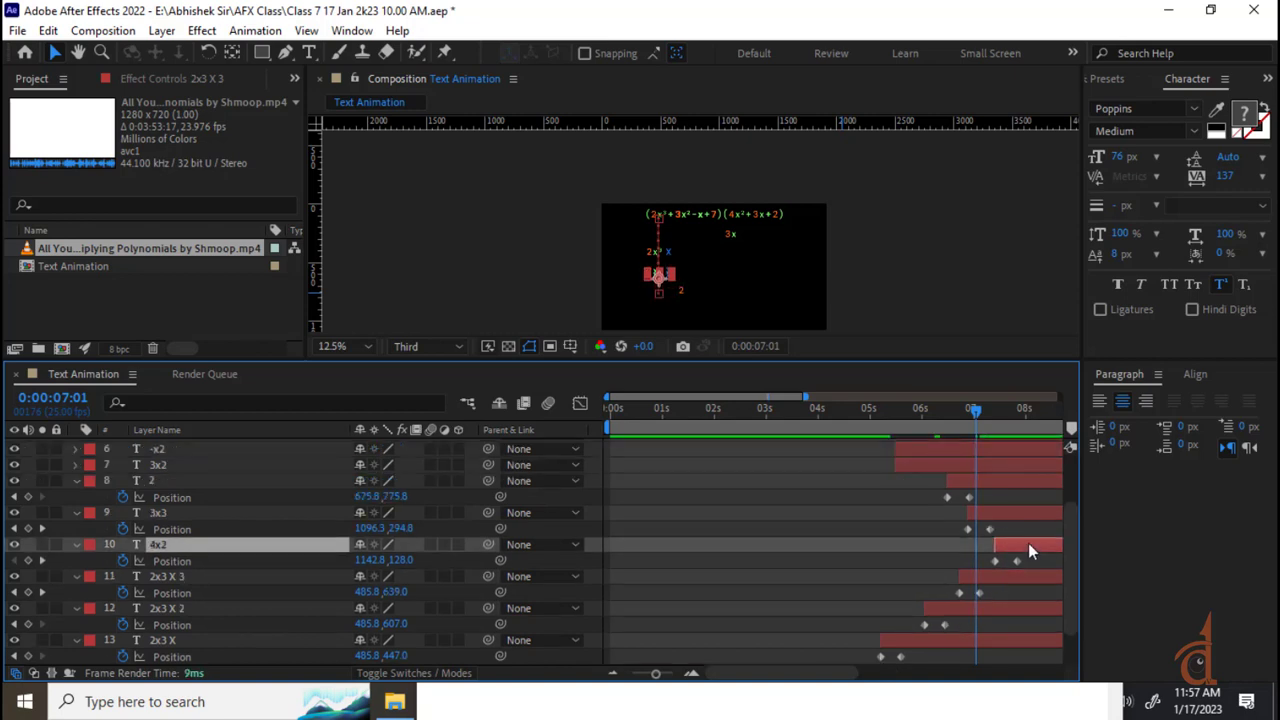
left_click(1012, 514, "shift")
left_click(983, 484, "shift")
left_click_drag(813, 678, 881, 680)
left_click_drag(851, 546, 886, 543)
left_click(894, 577)
left_click(867, 519)
left_click(817, 484)
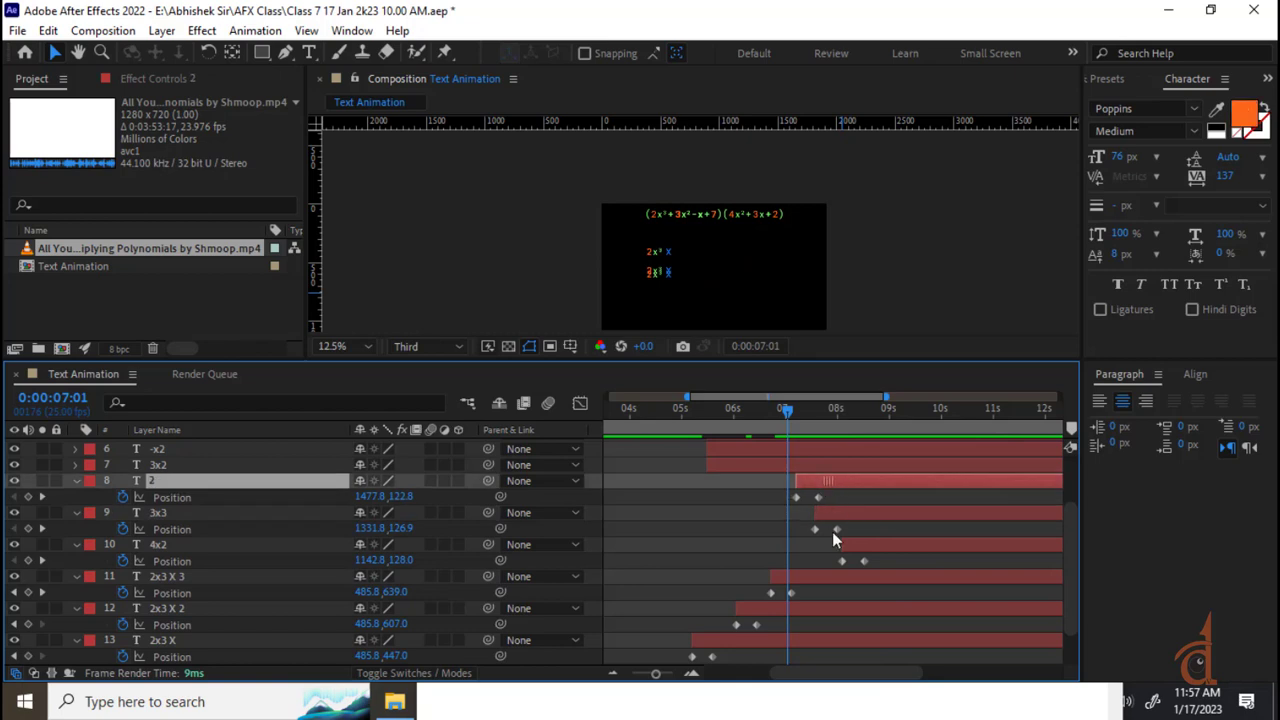
- Stack 4x2, 3x3 and 2 in that order above 2x3 X 3, starting them at about 8.7, 8.2 and 7.4 seconds
left_click_drag(176, 482, 188, 562)
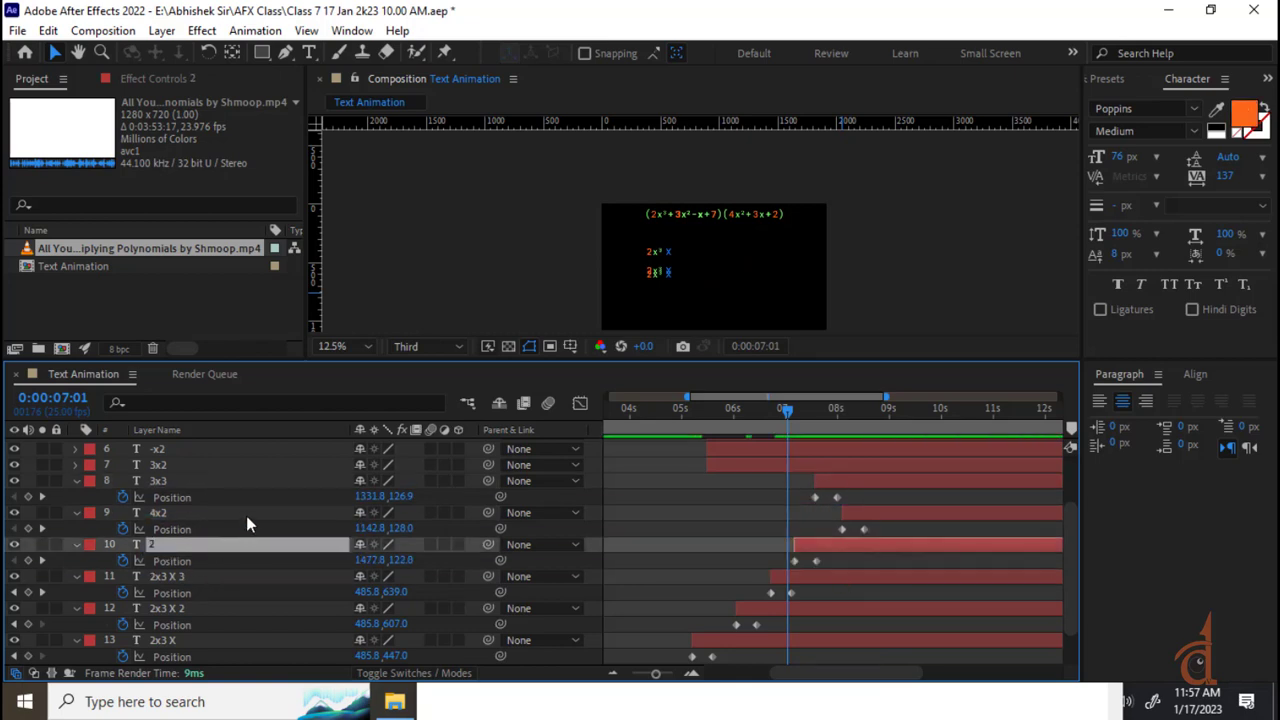
left_click(171, 486)
left_click_drag(171, 509, 175, 540)
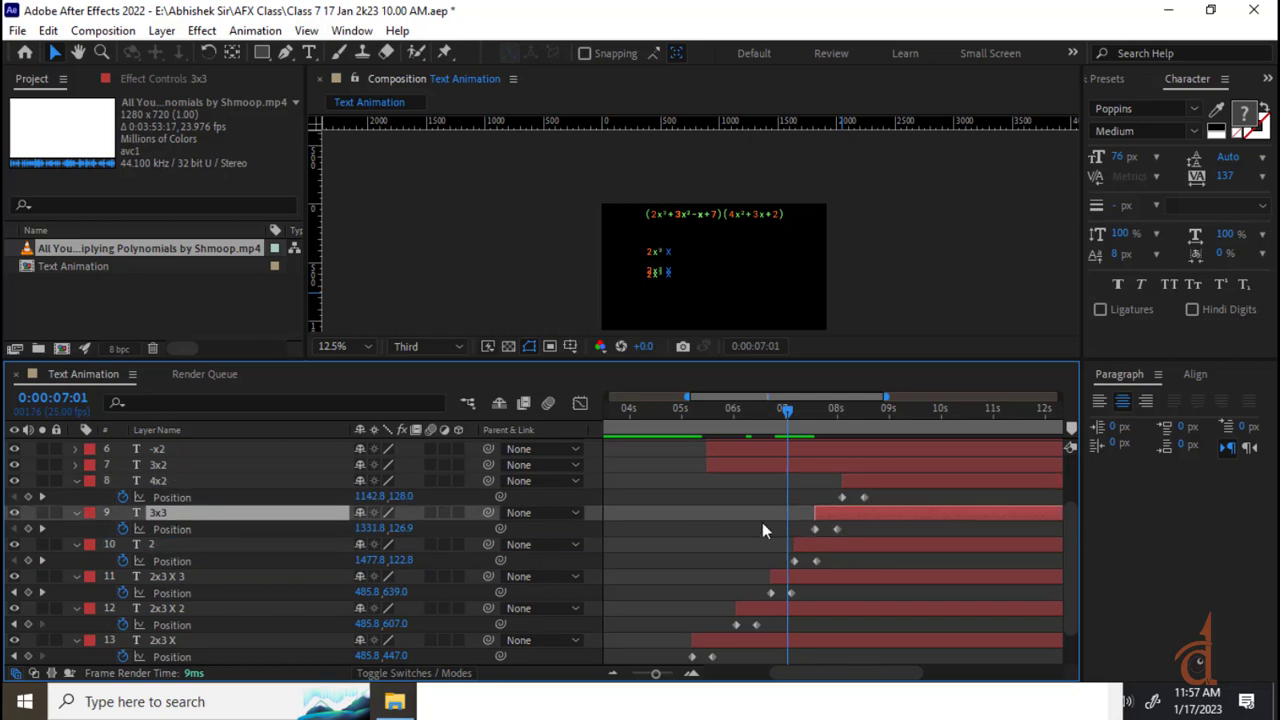
left_click_drag(846, 514, 921, 488)
- Set the work area to begin at 0:00:04:23 and preview the animation from there
left_click(687, 430)
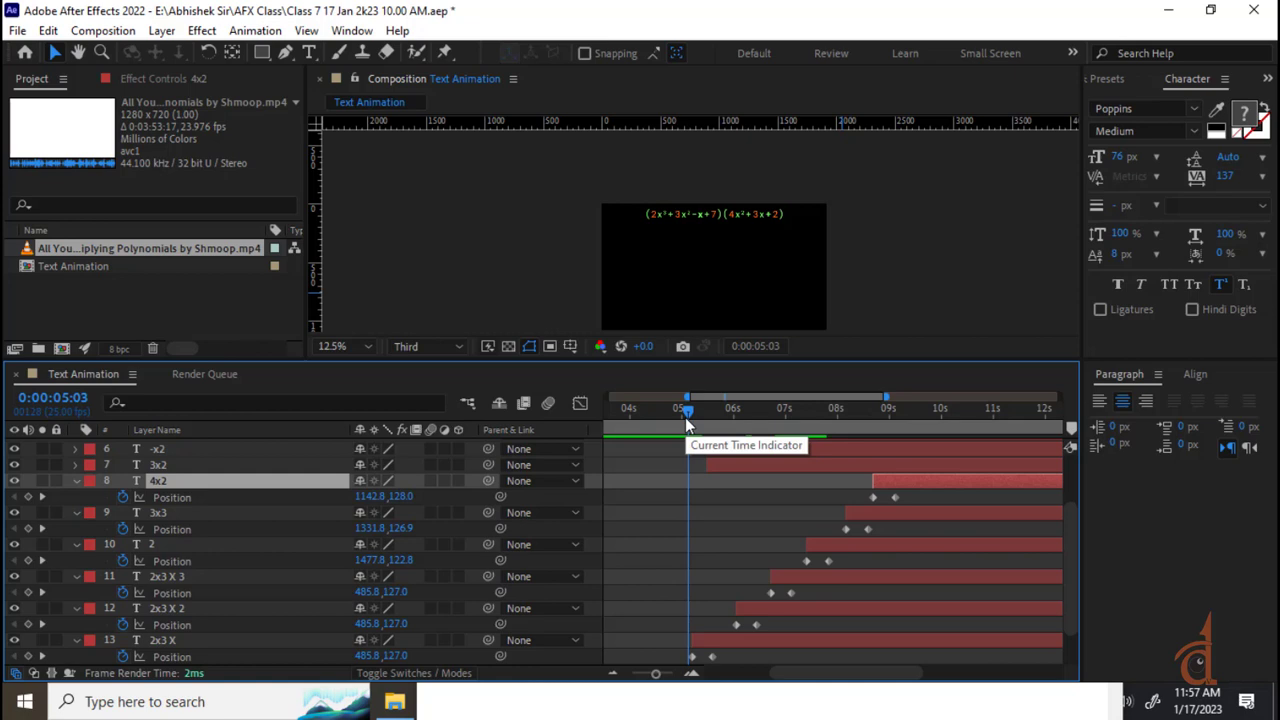
scroll(652, 680, "left", 3)
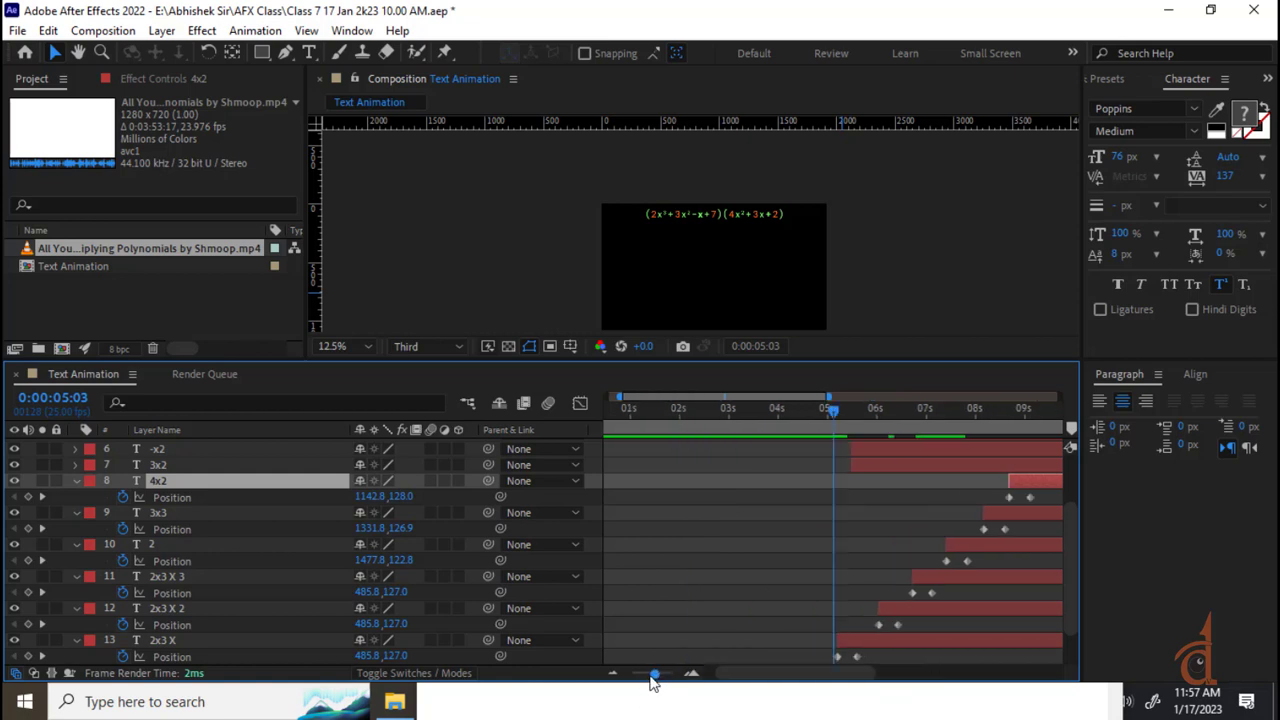
left_click_drag(652, 680, 646, 680)
mouse_move(790, 413)
left_mouse_down()
mouse_move(765, 416)
mouse_move(780, 418)
left_mouse_up()
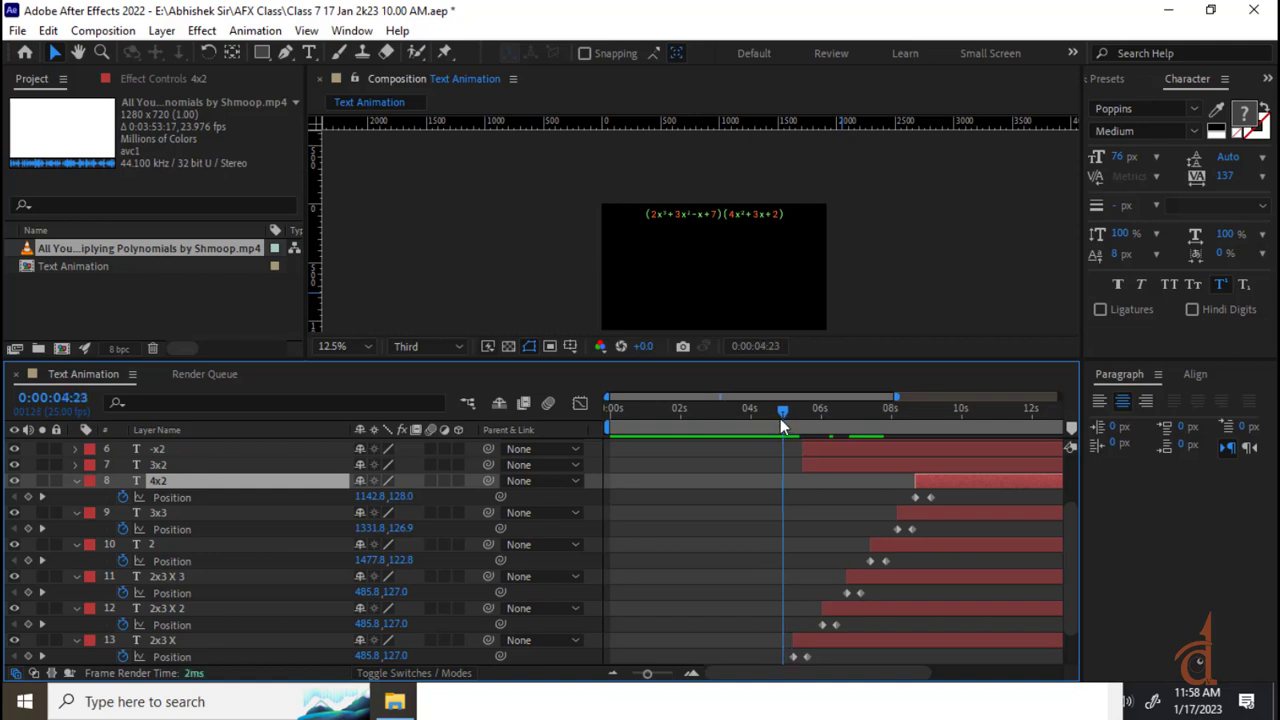
key("b")
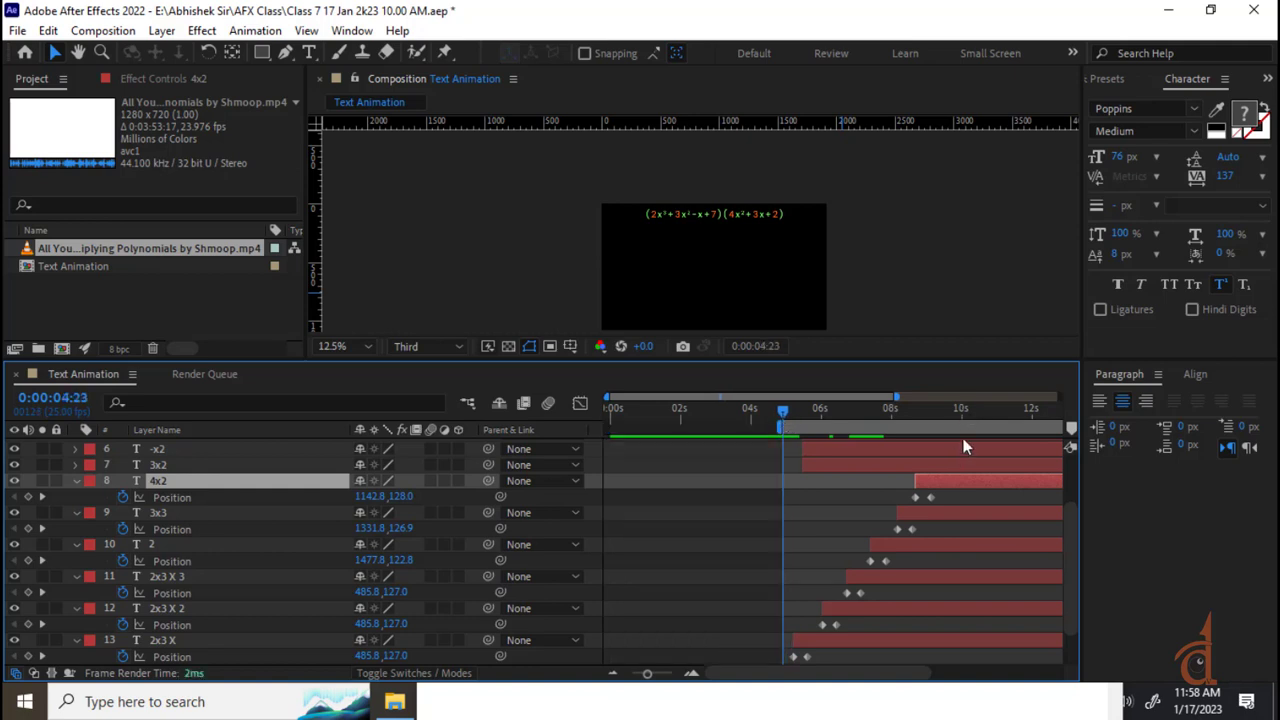
key("space")
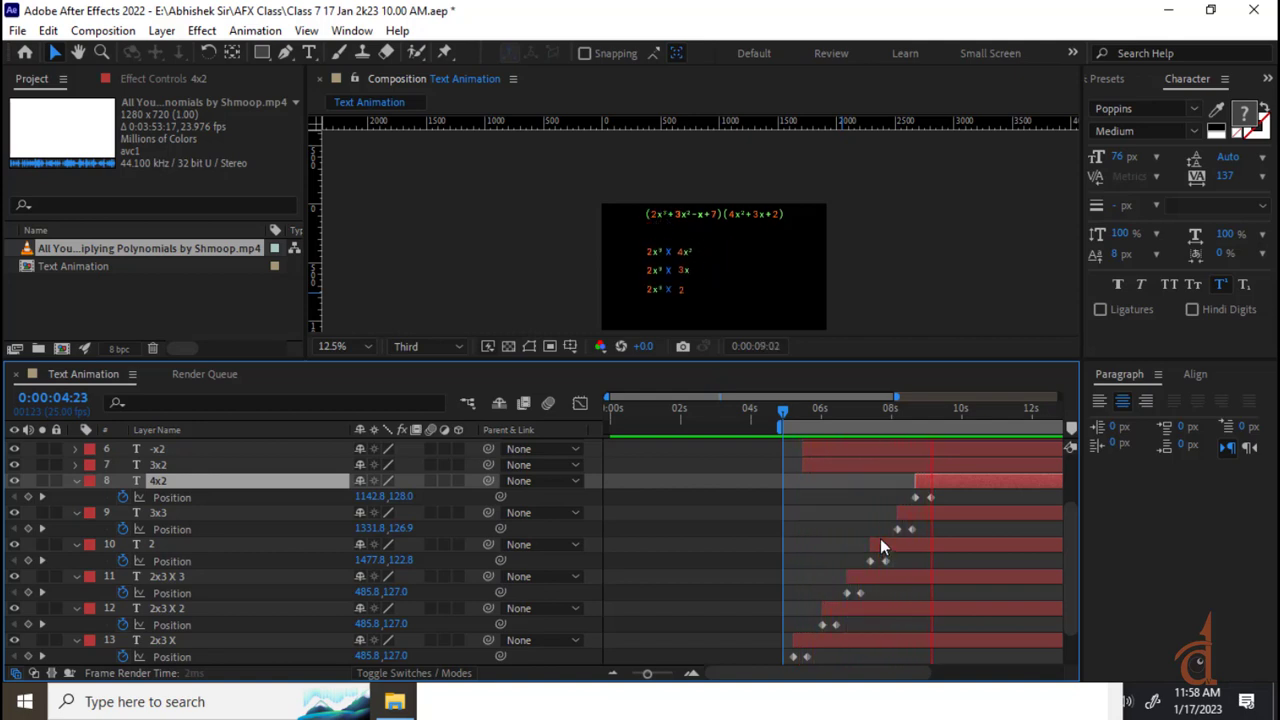
- Play back the Text Animation composition to review the movement of the polynomial text layers
key("space")
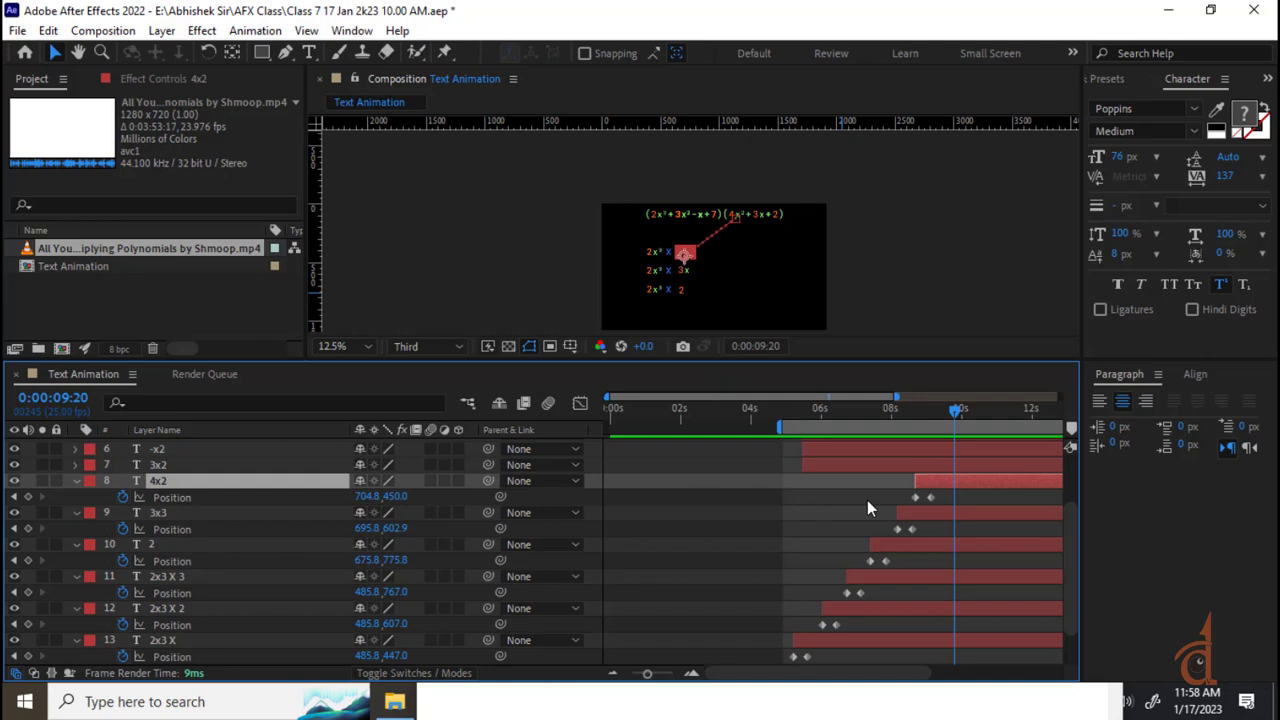
scroll(264, 458, "down", 1)
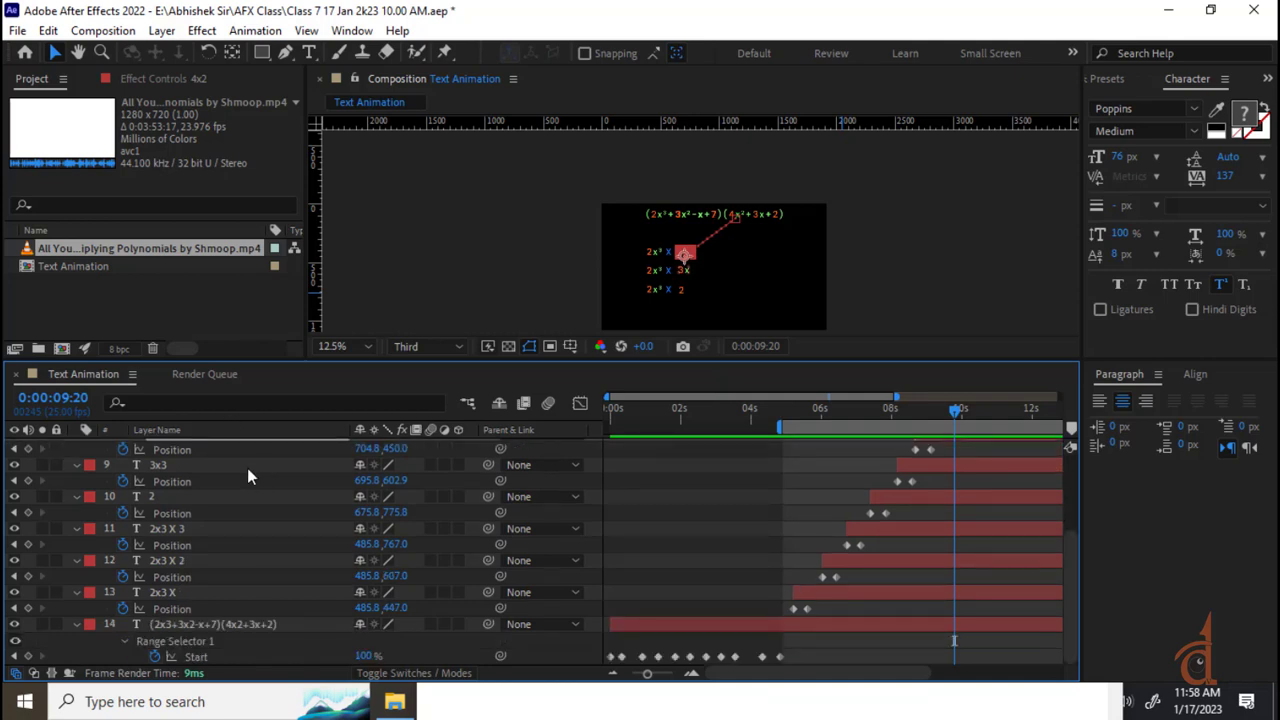
left_click(360, 705)
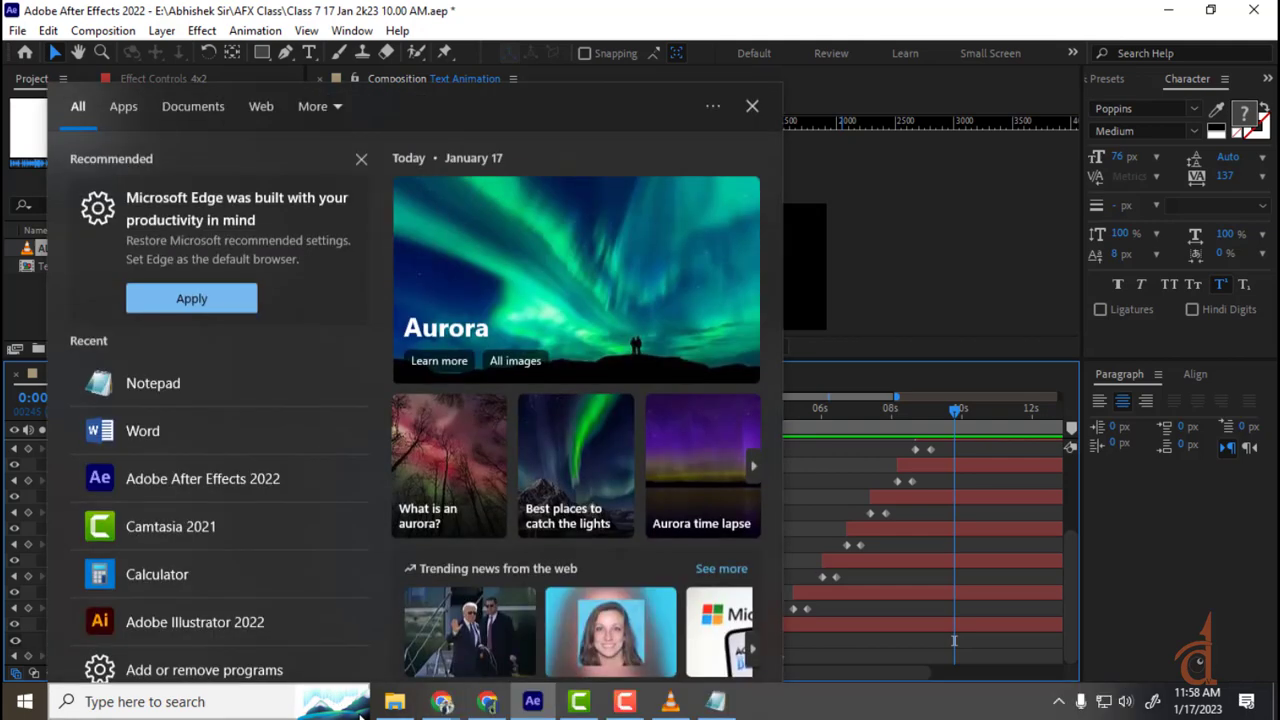
left_click(987, 8)
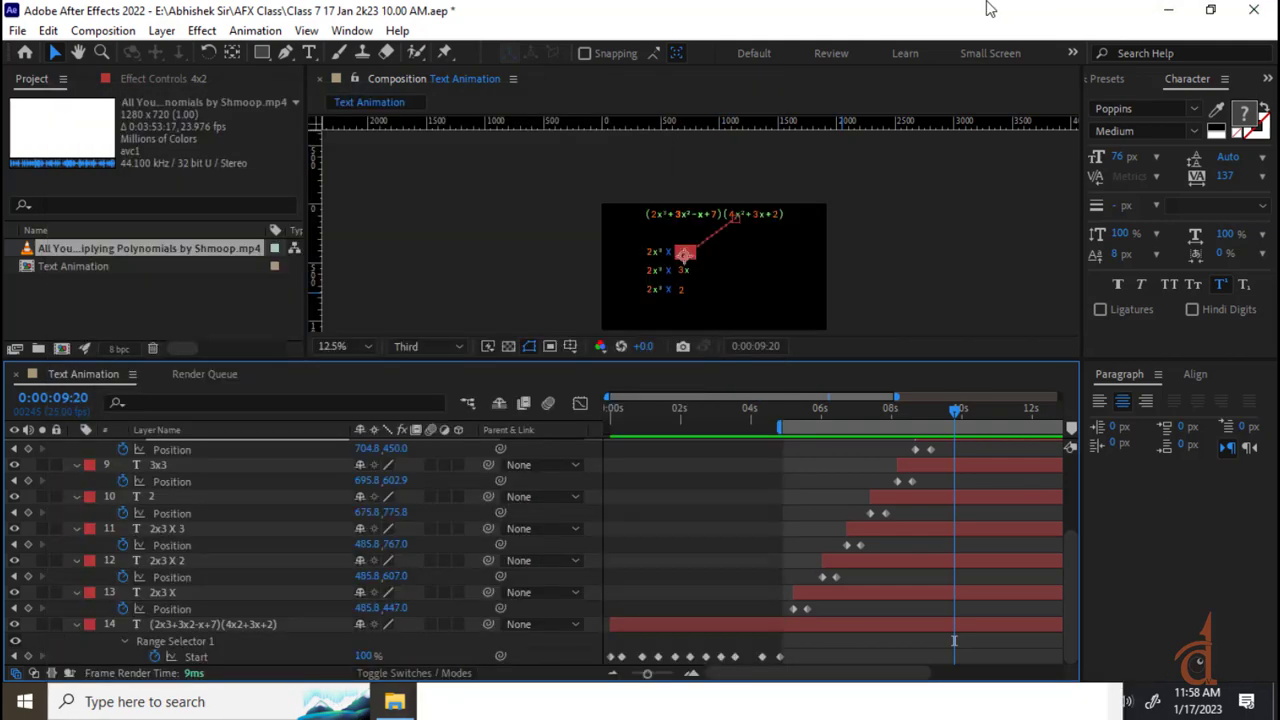
key("space")
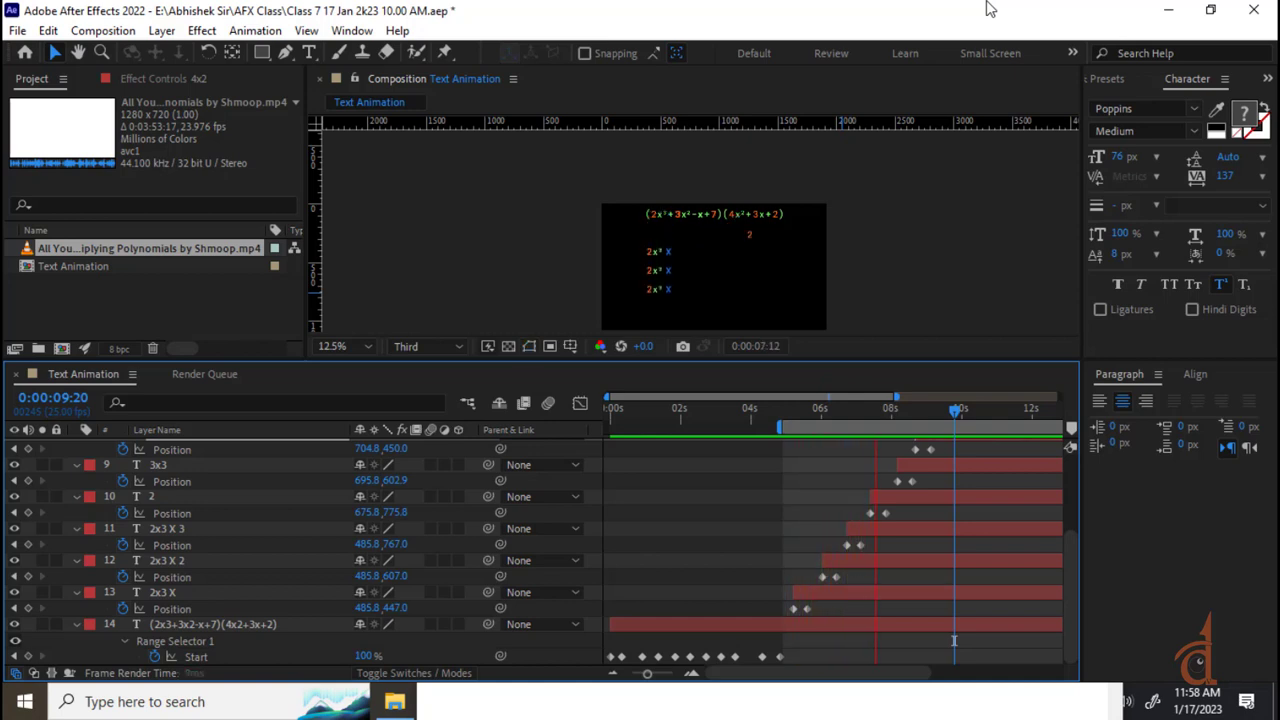
key("space")
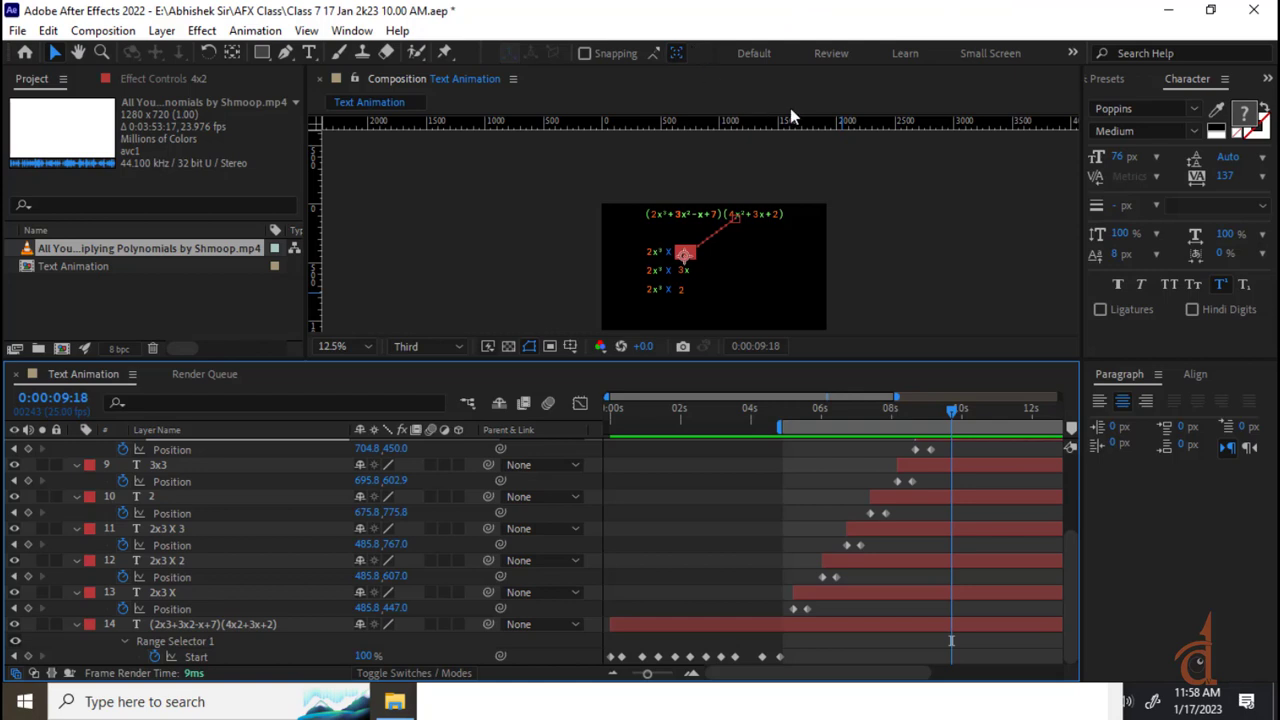
key("space")
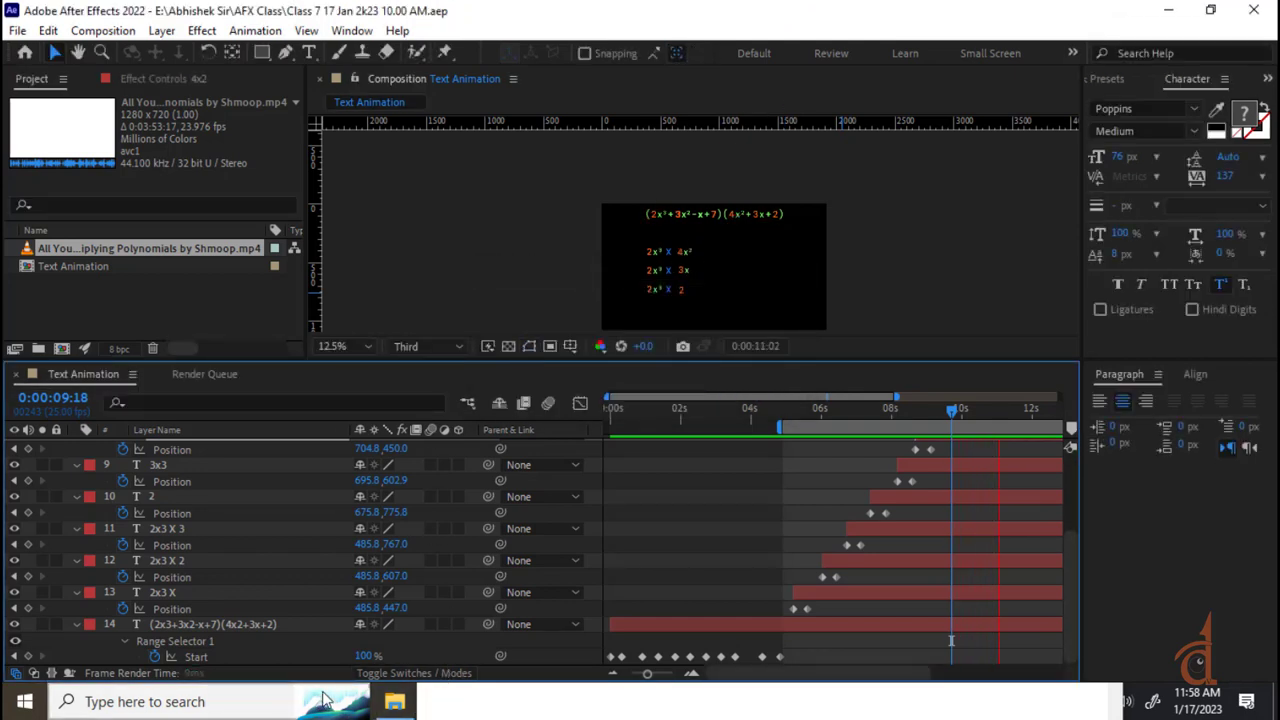
- Switch to Chrome and open loksatta.com in a new tab
left_click(210, 700)
left_click(458, 708)
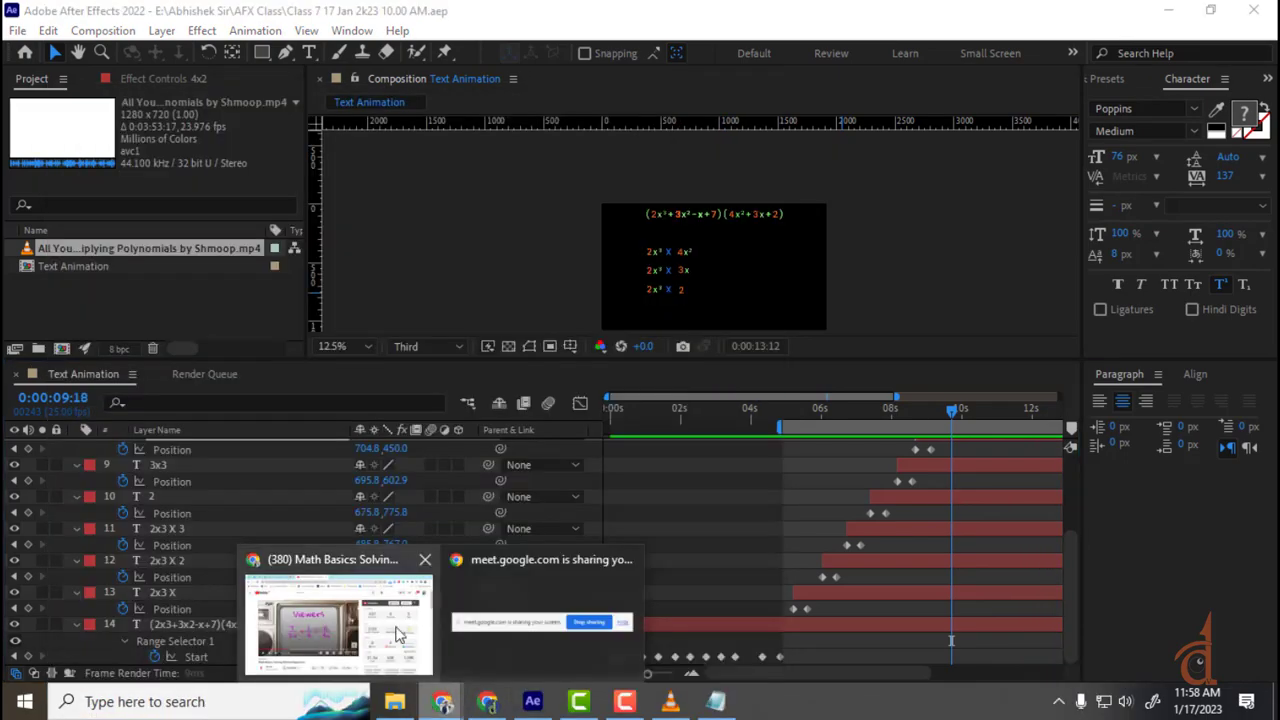
left_click(365, 612)
left_click(590, 16)
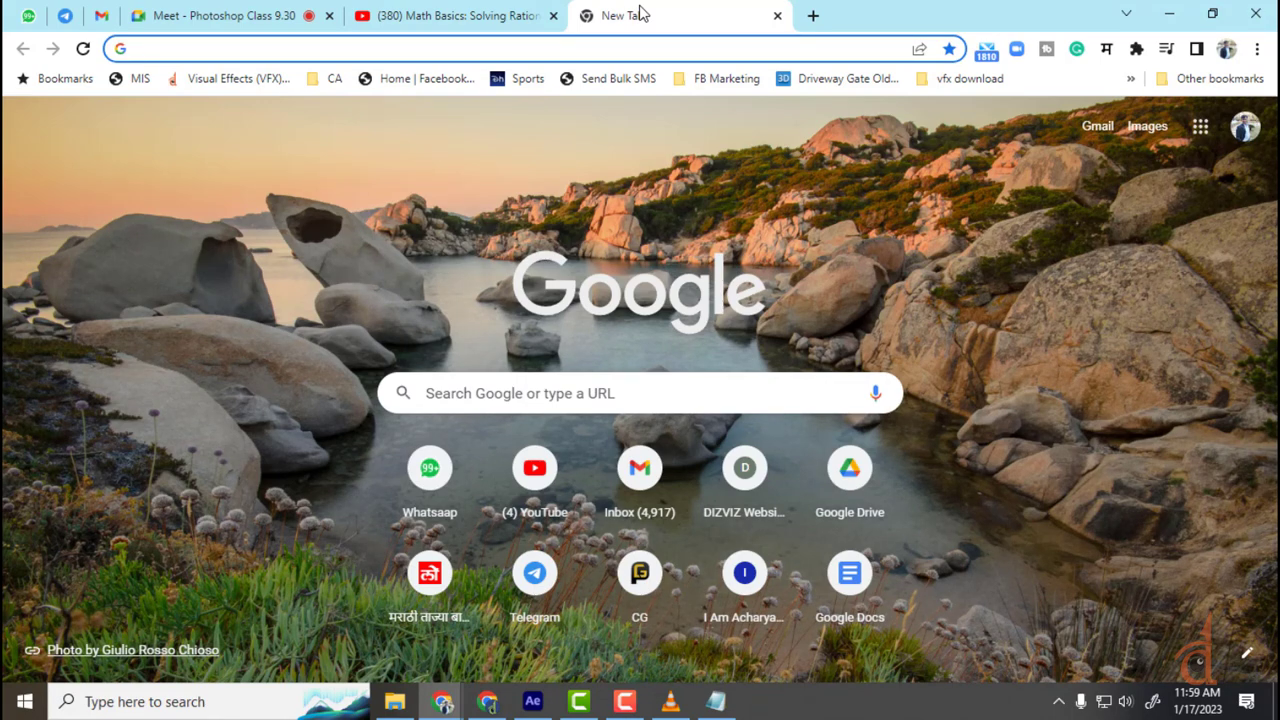
type("loksatta.com")
key("Return")
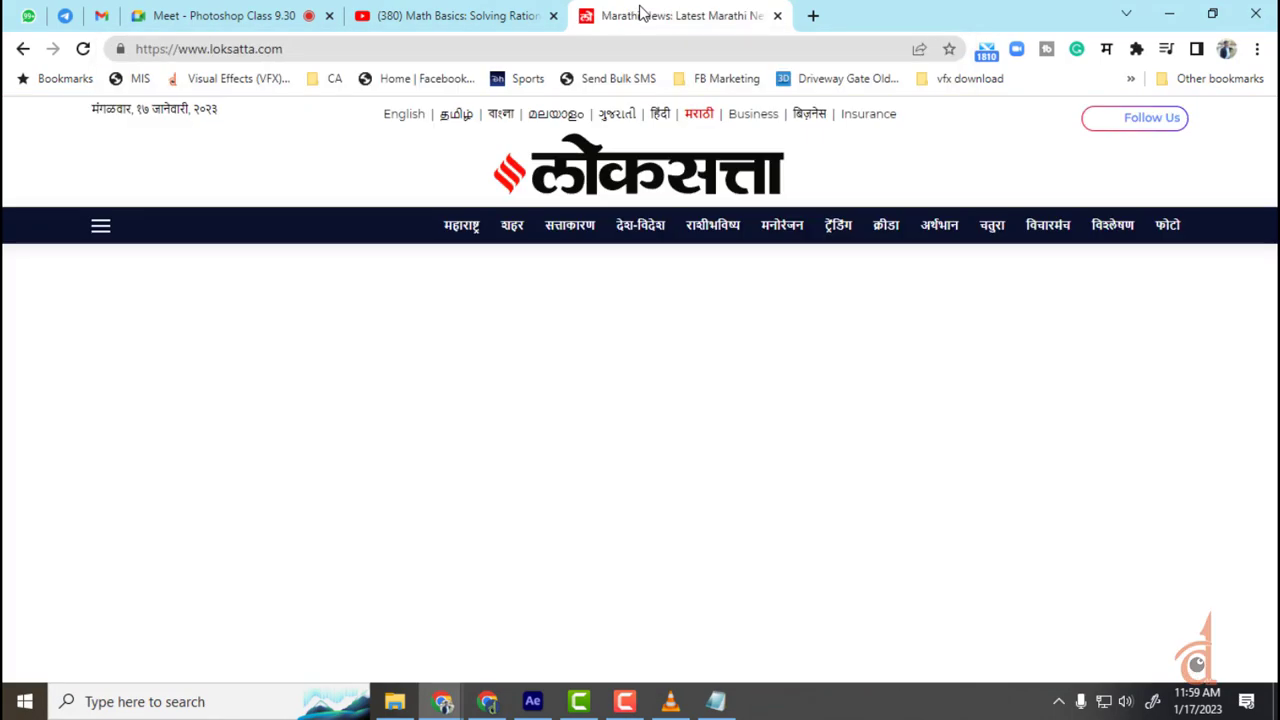
- Find and open the Loksatta article about Rishabh Pant's tweet and copy its full Marathi headline
scroll(420, 306, "down", 3)
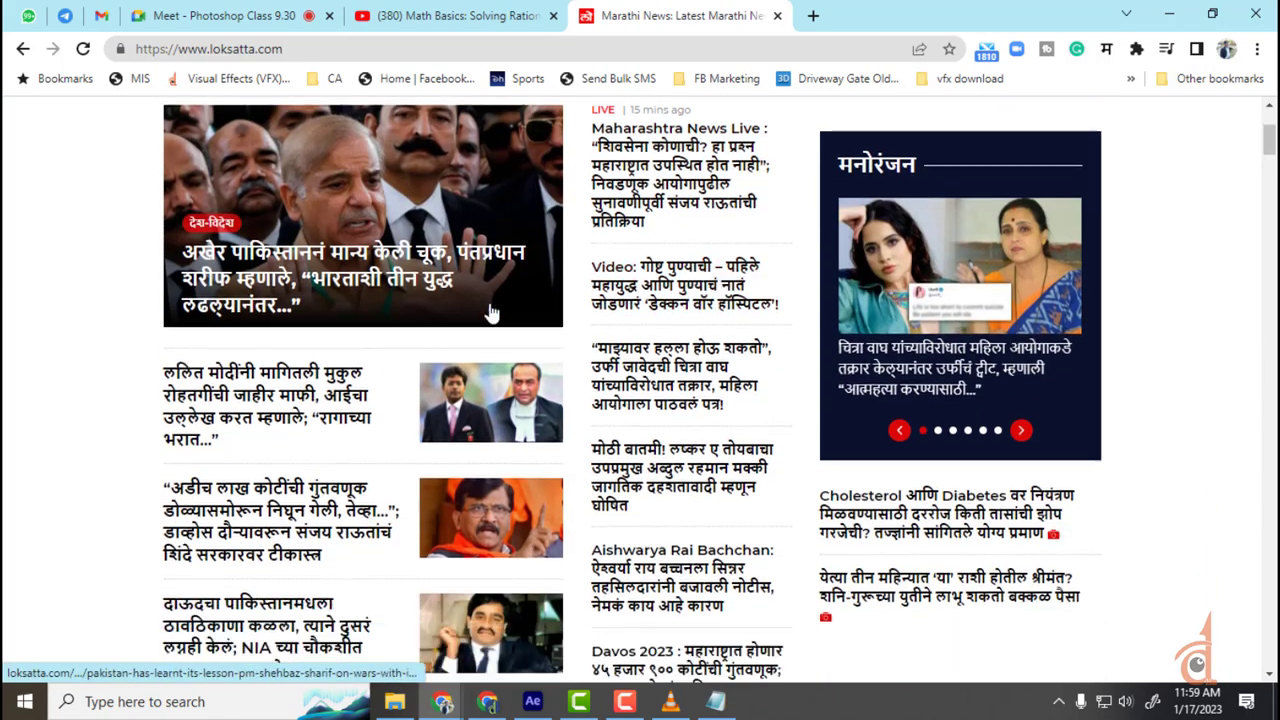
scroll(648, 350, "up", 1)
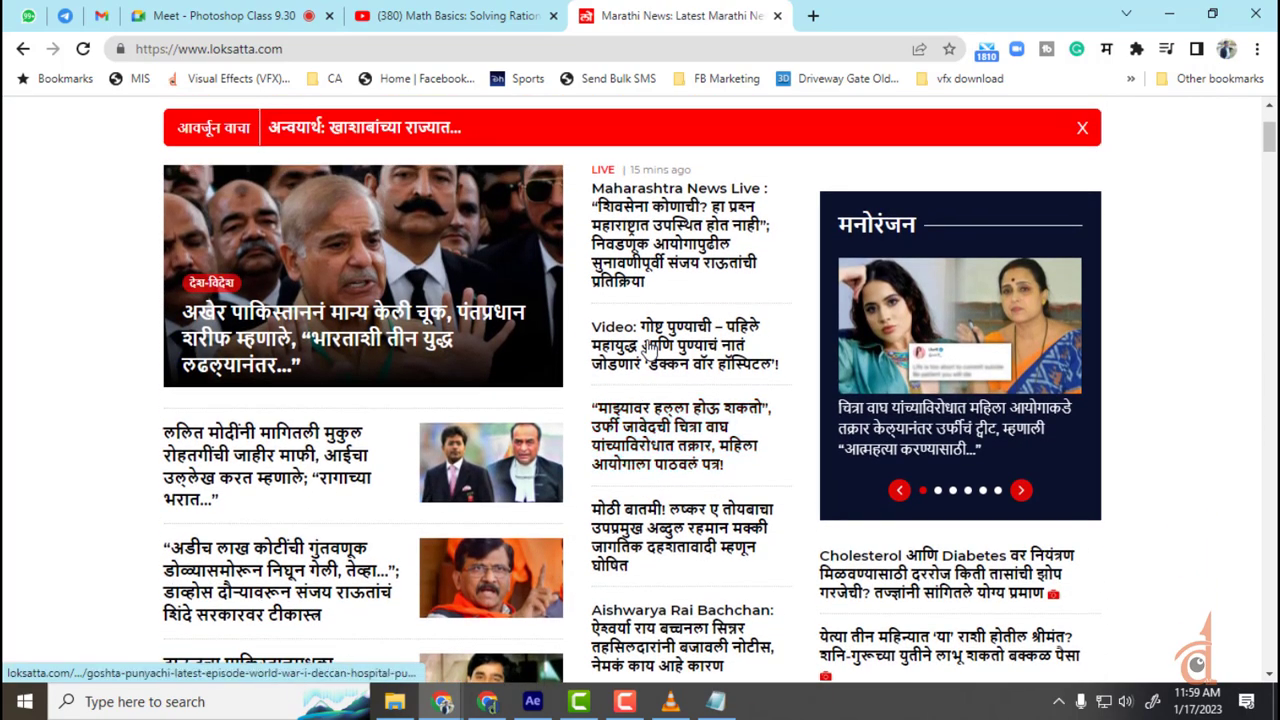
scroll(648, 350, "down", 3)
scroll(414, 434, "down", 7)
scroll(414, 434, "up", 8)
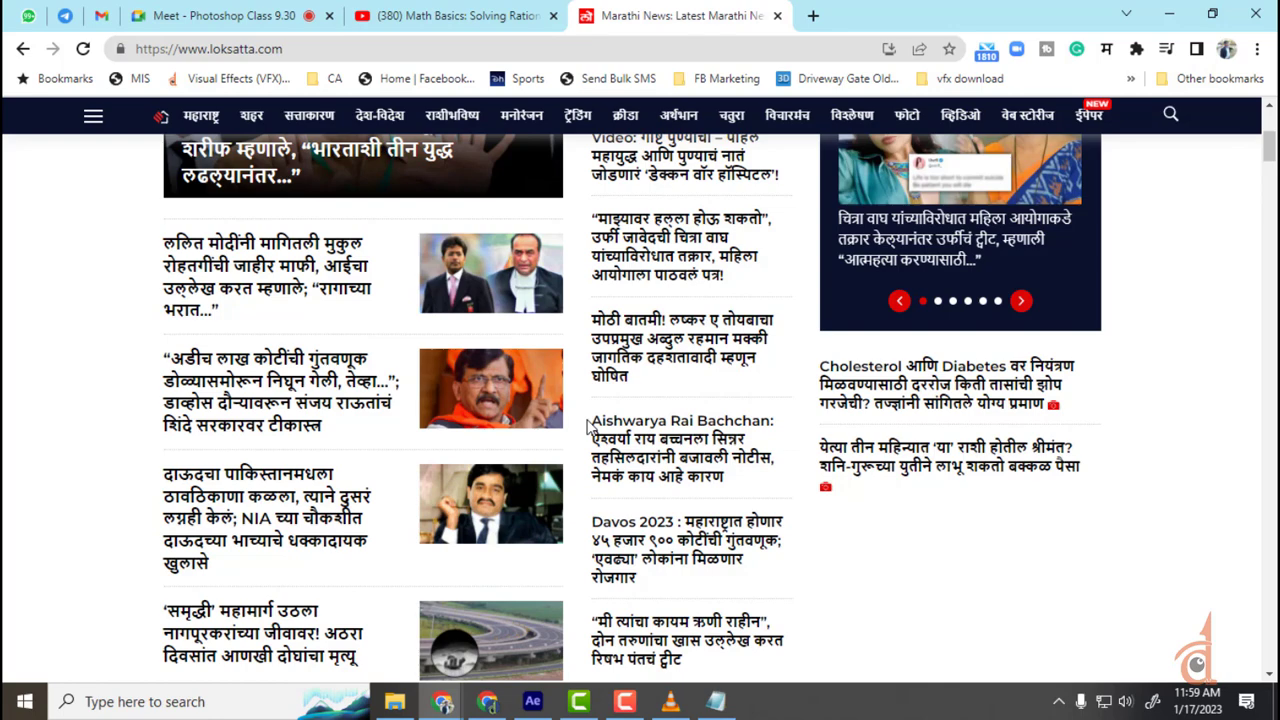
scroll(590, 425, "down", 3)
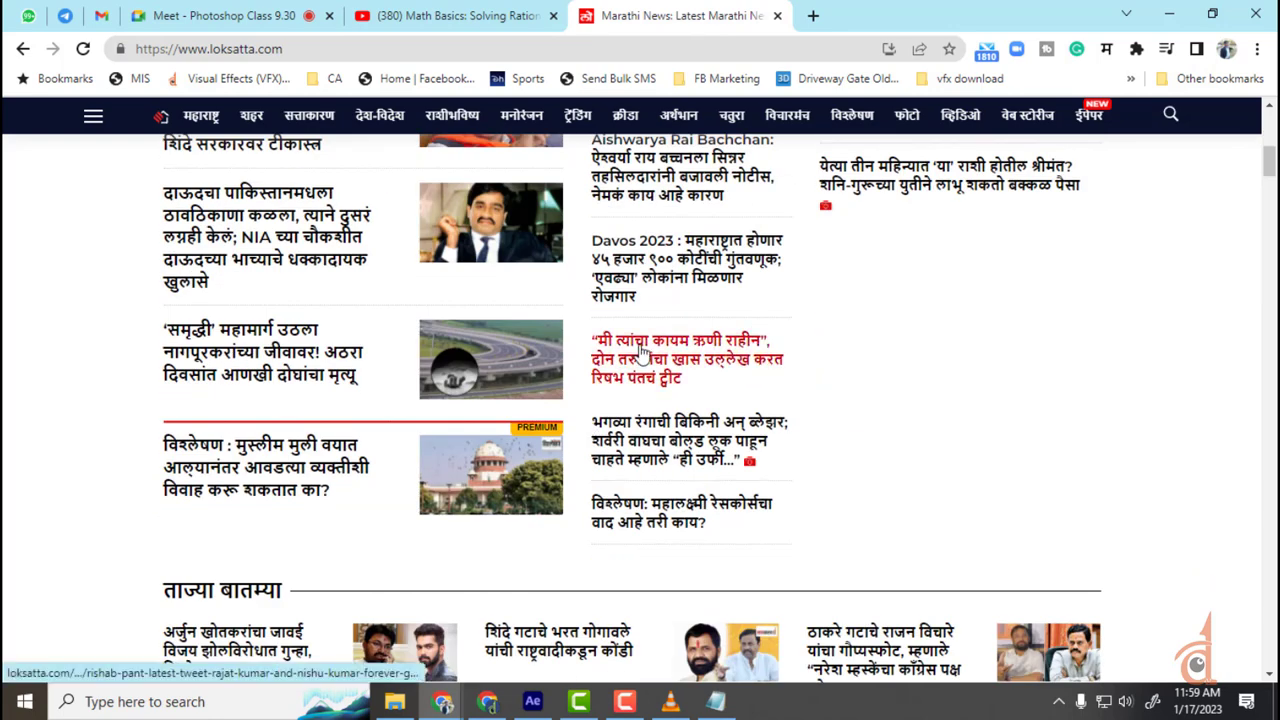
left_click(733, 350)
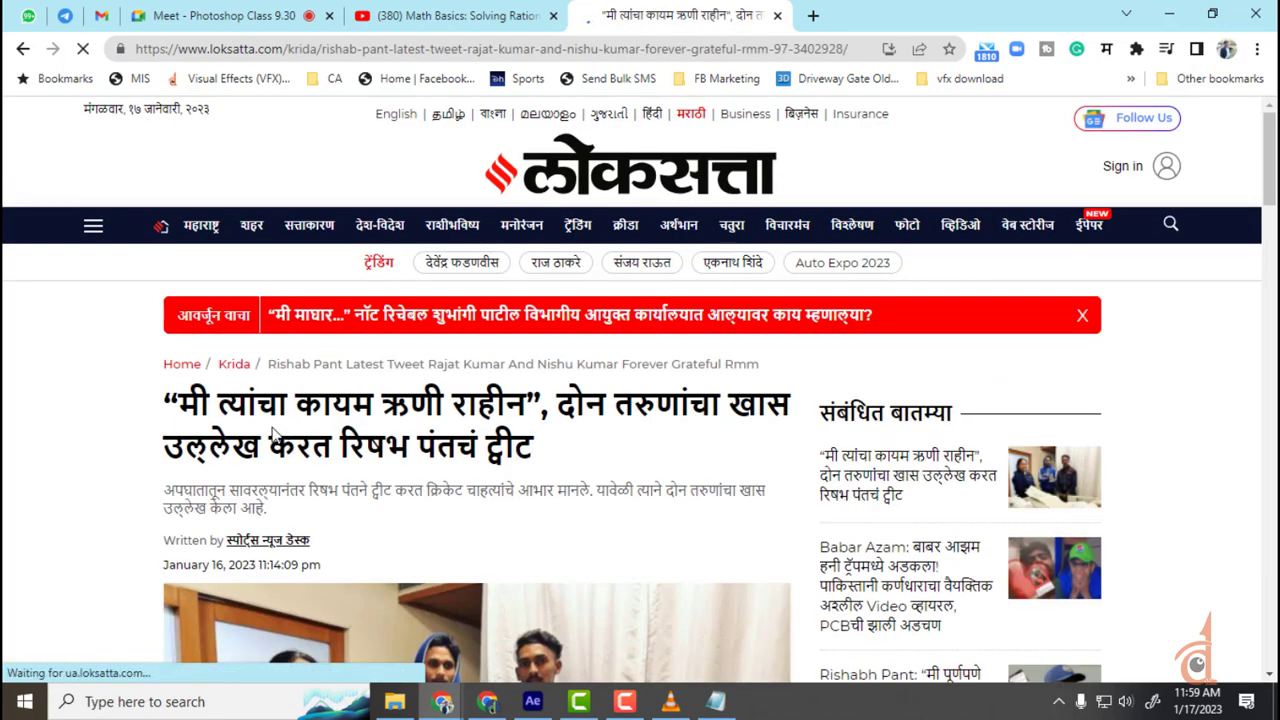
left_click_drag(175, 402, 555, 452)
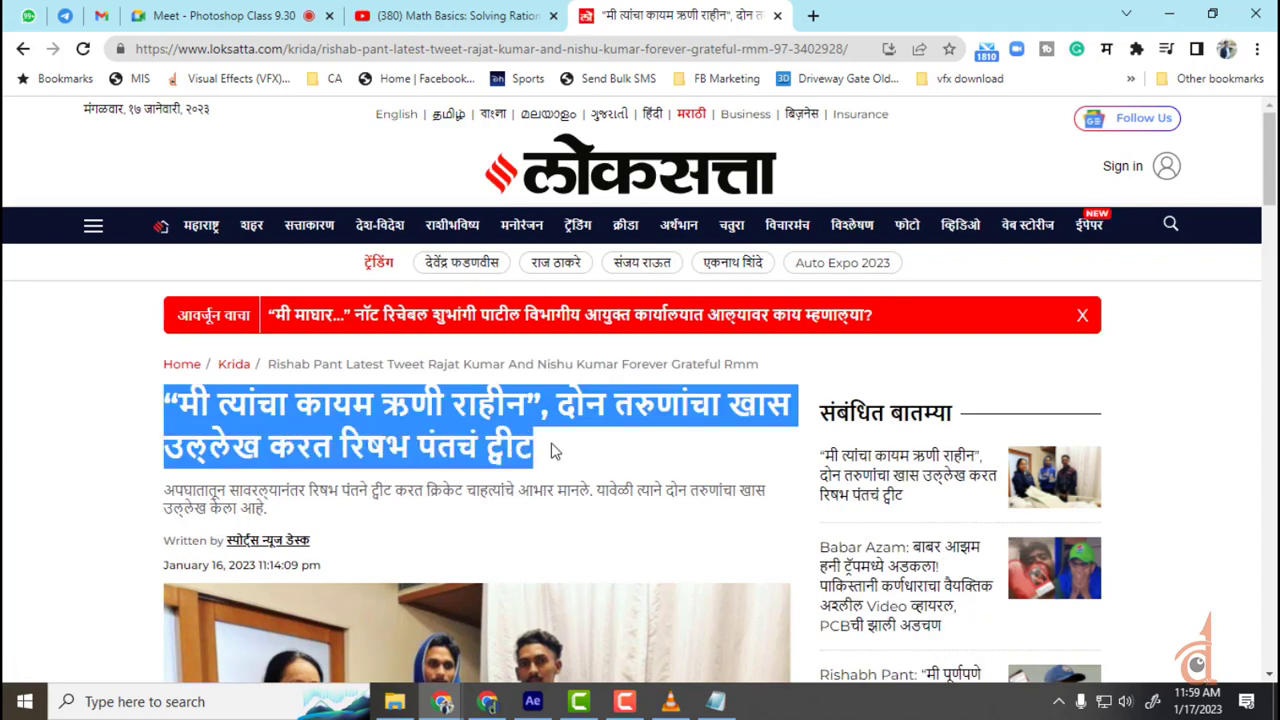
- Switch back to After Effects, enlarge the timeline area and collapse the expanded properties of all layers
left_click(532, 701)
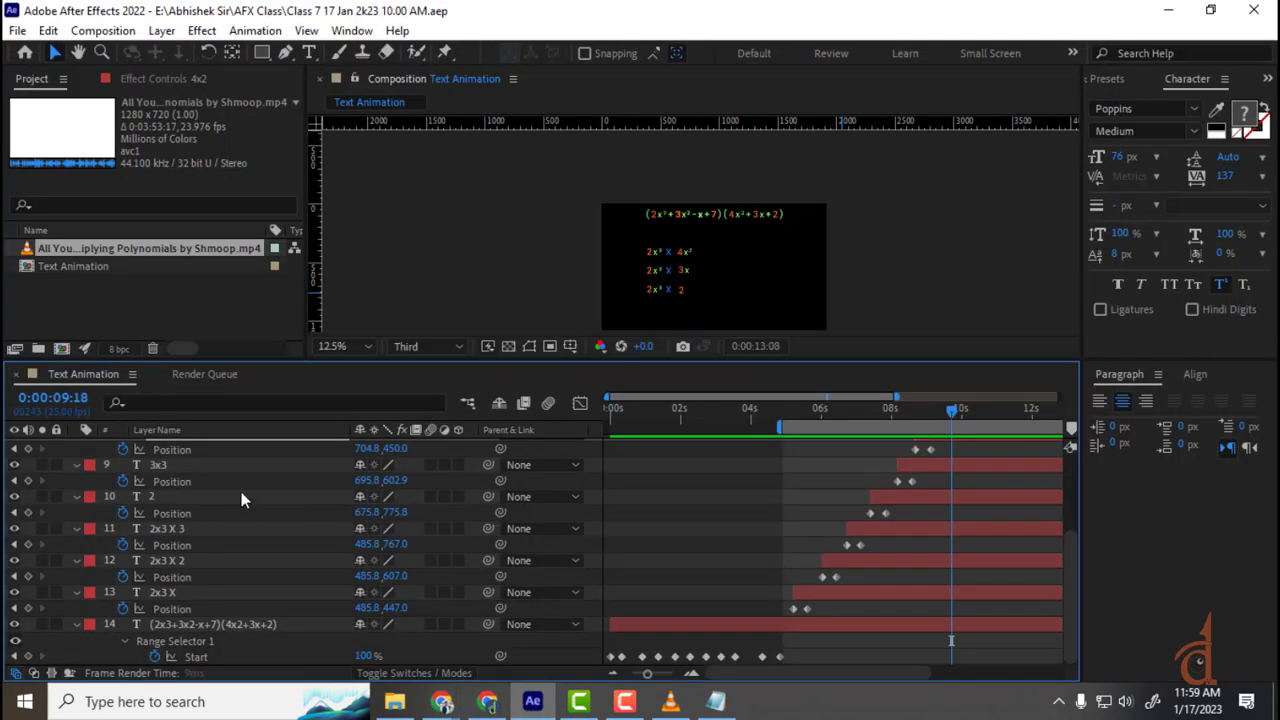
left_click_drag(273, 363, 297, 236)
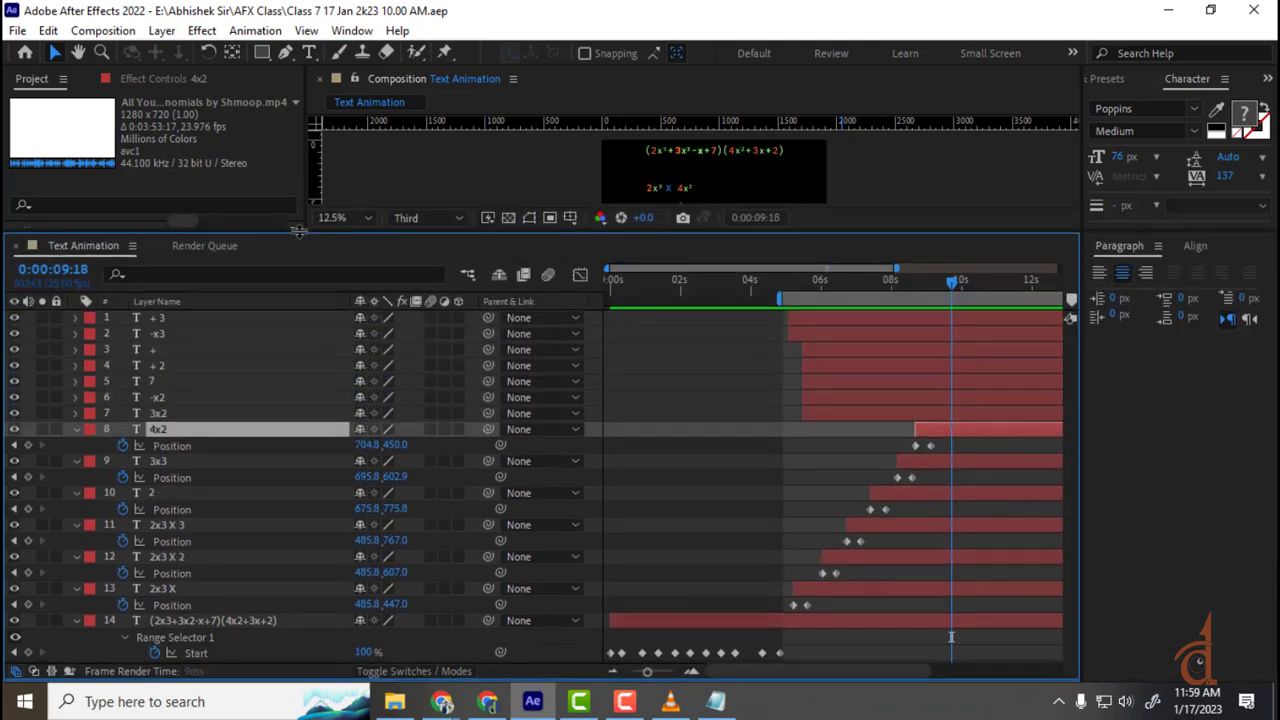
left_click(79, 446)
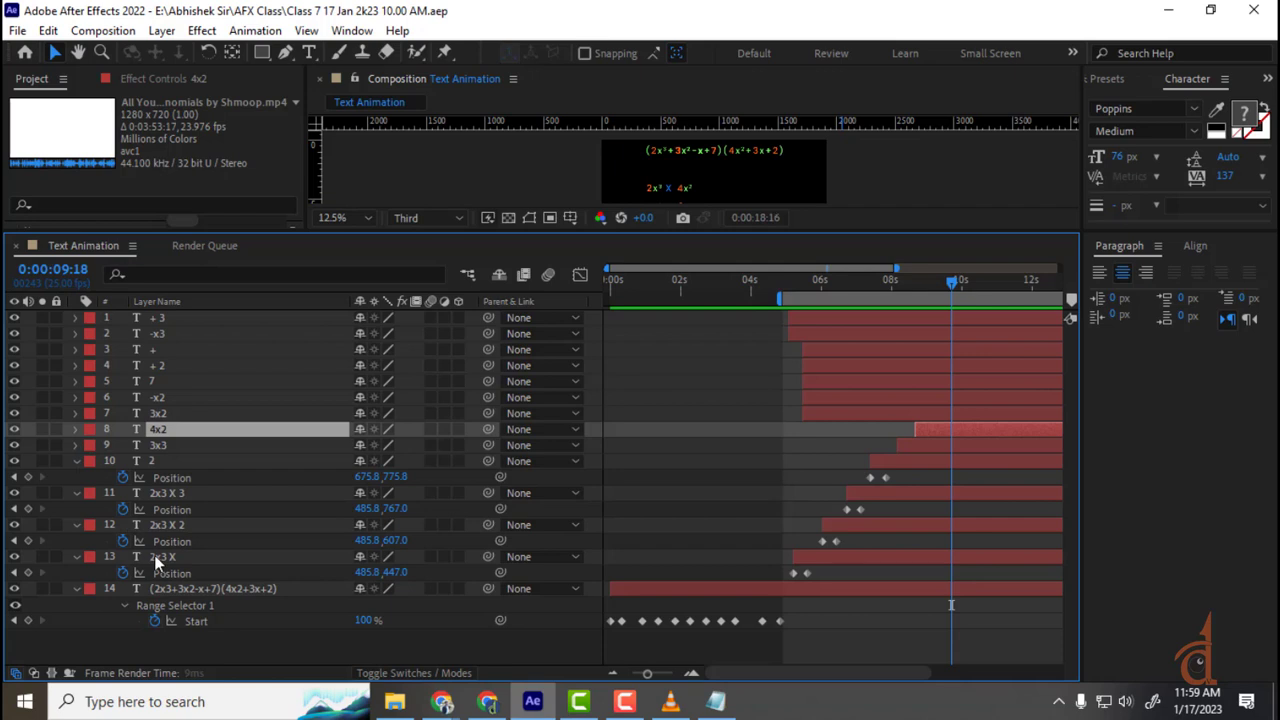
key("ctrl+a")
key("u")
key("u")
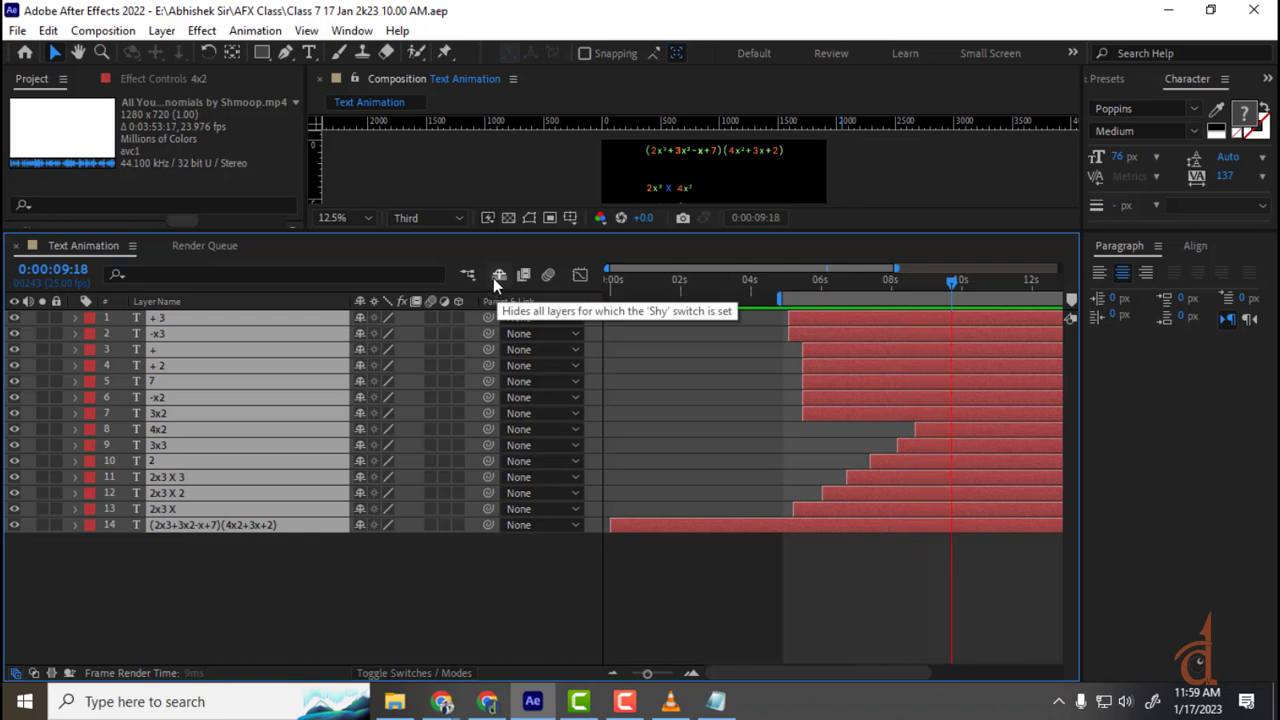
- Turn off the visibility of all 14 text layers and hide them from the timeline as shy layers
key("space")
left_click_drag(14, 317, 14, 525)
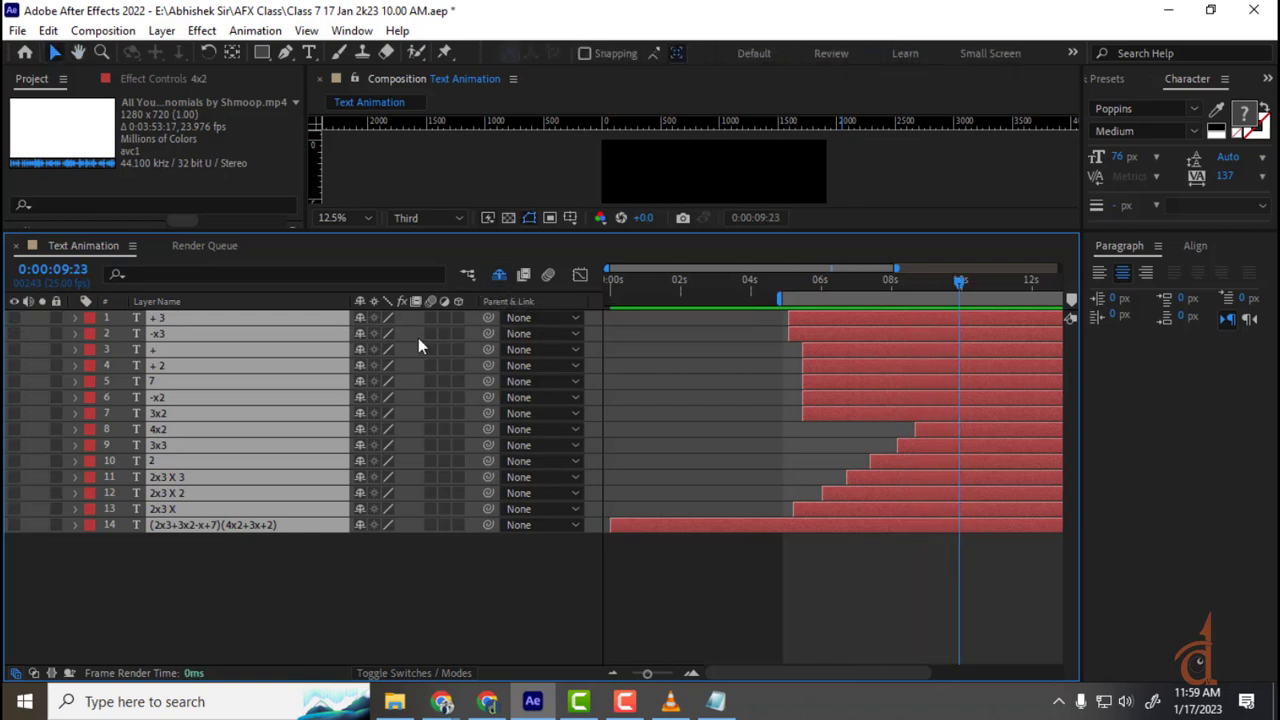
left_click(361, 318)
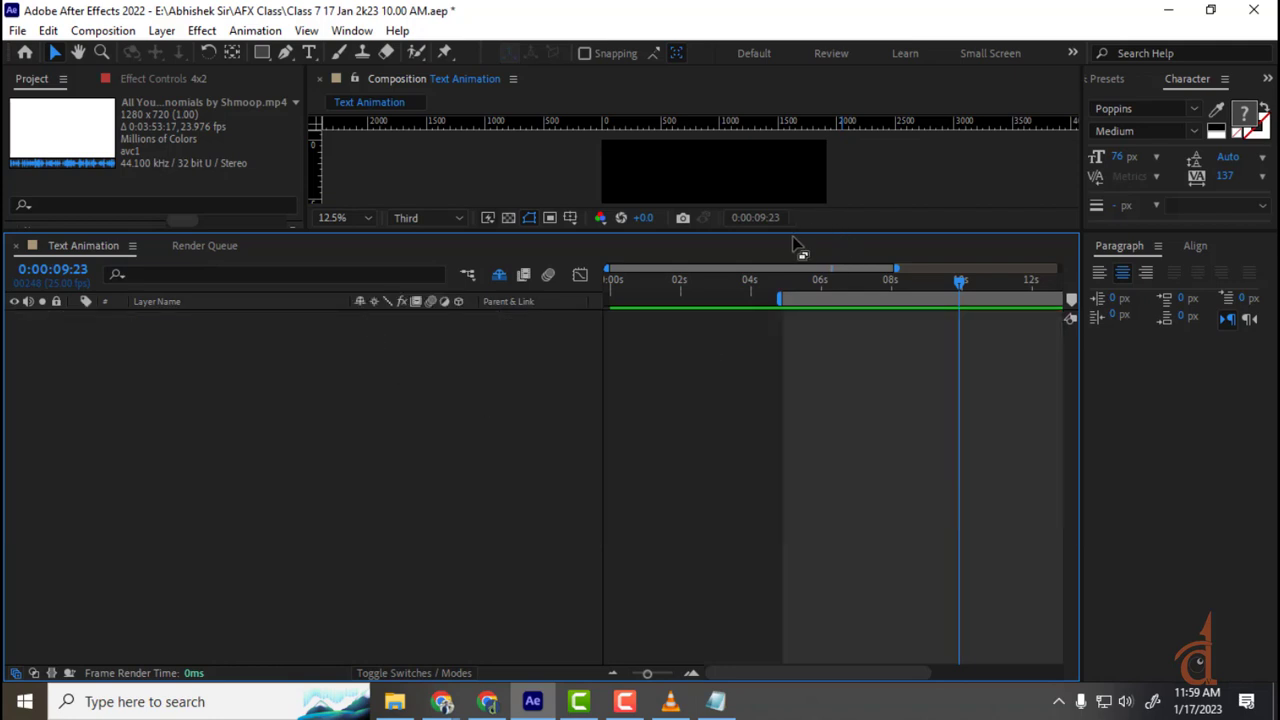
- Create a text layer near the top of the composition containing the copied Marathi headline
left_click_drag(774, 234, 762, 468)
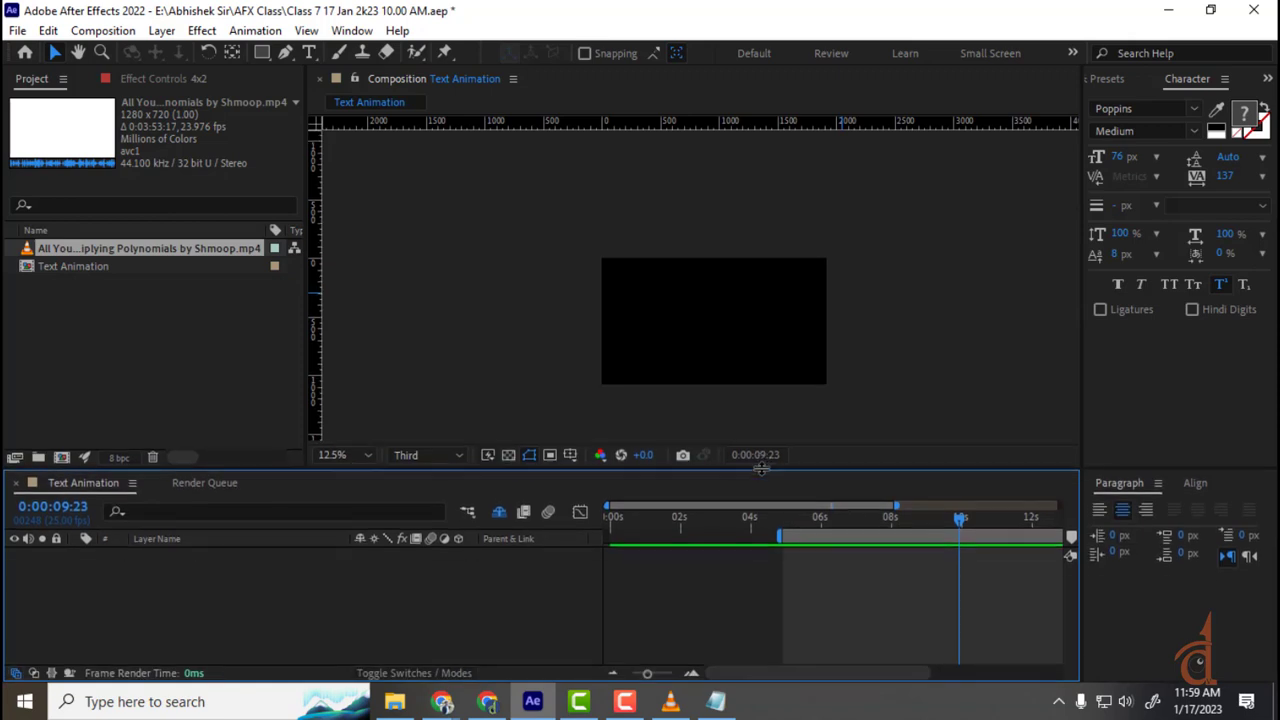
scroll(747, 362, "up", 2)
key("h")
left_click_drag(703, 371, 684, 297)
left_click(309, 52)
left_click(524, 208)
key("ctrl+v")
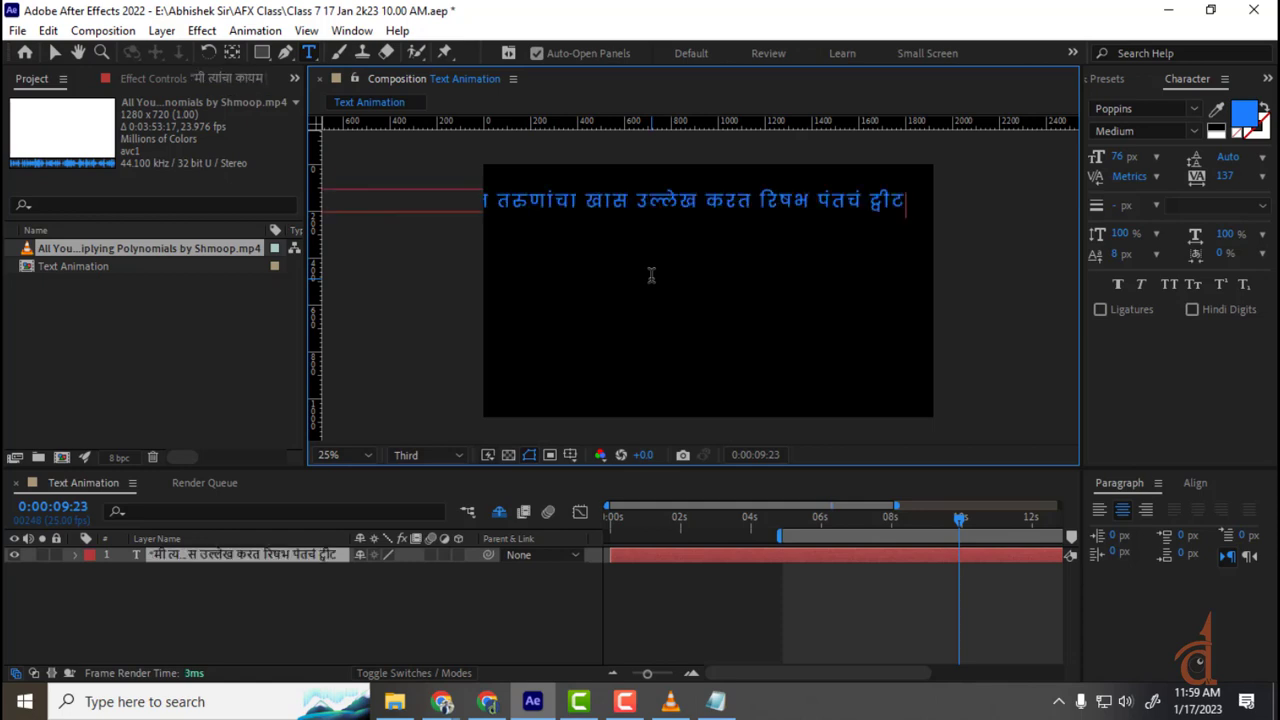
- Move the headline so its beginning lies inside the frame and set its tracking to 0
left_click(55, 52)
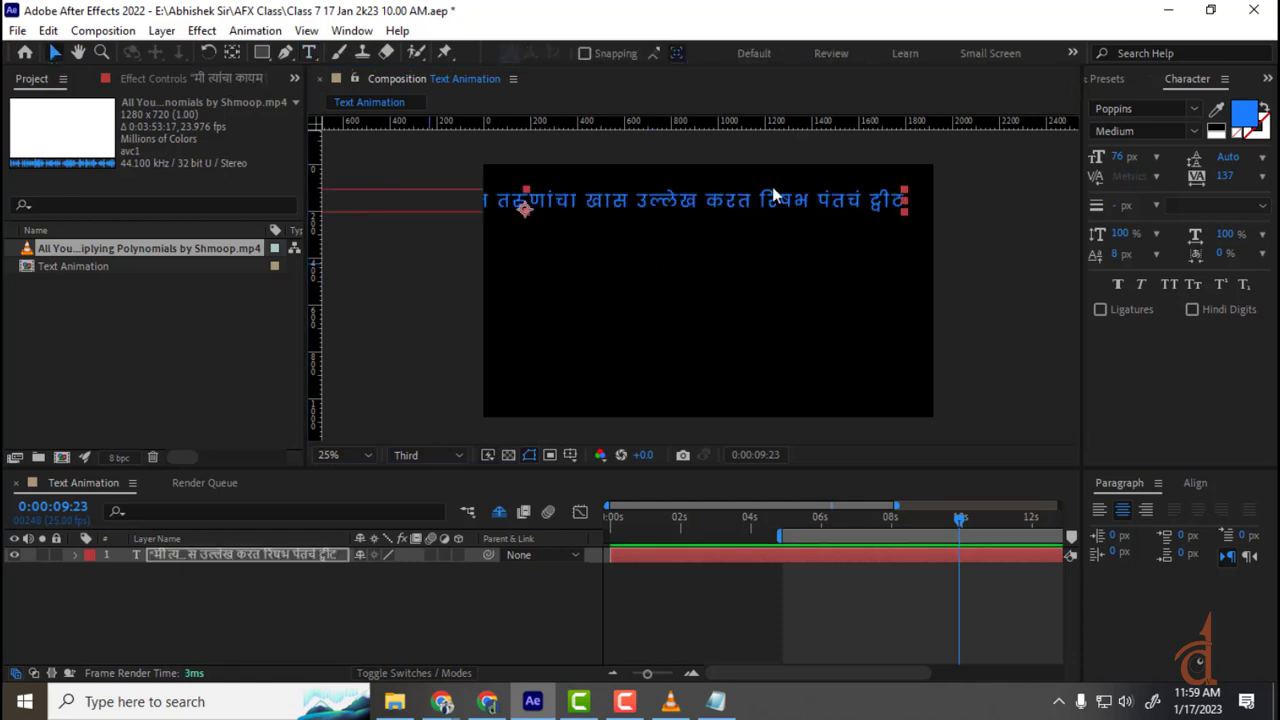
left_click_drag(592, 208, 984, 198)
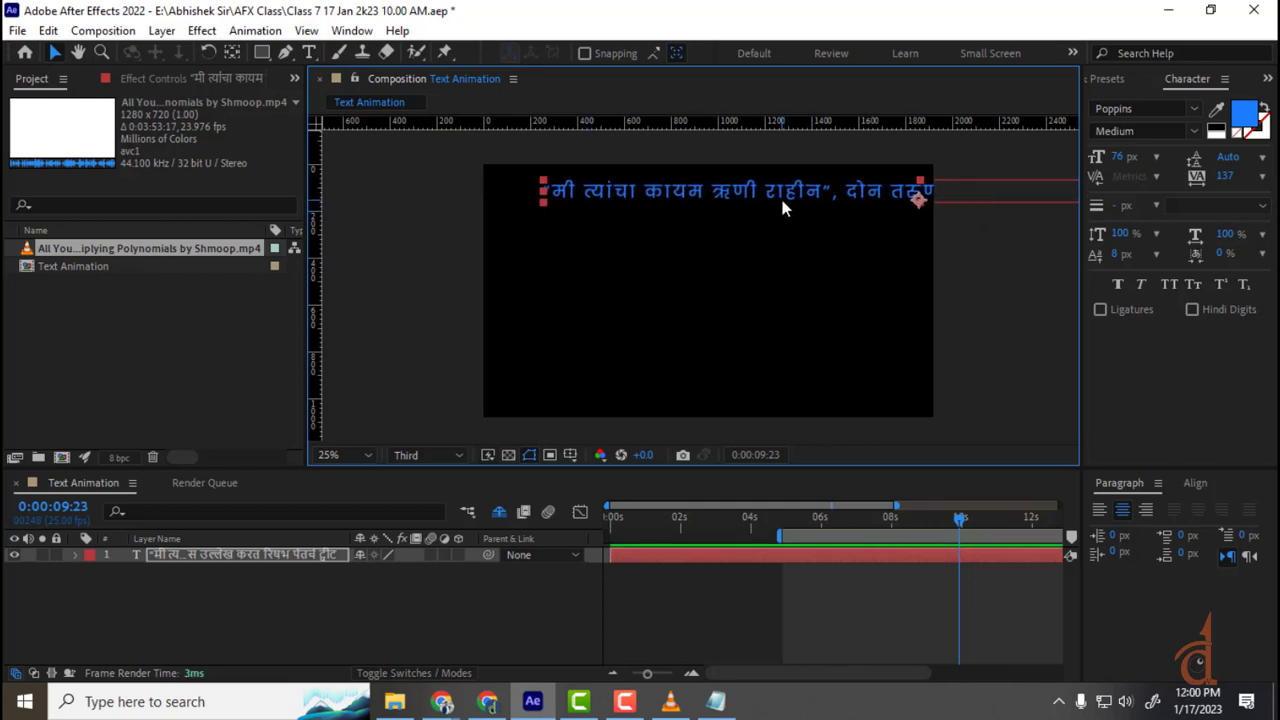
left_click(1225, 176)
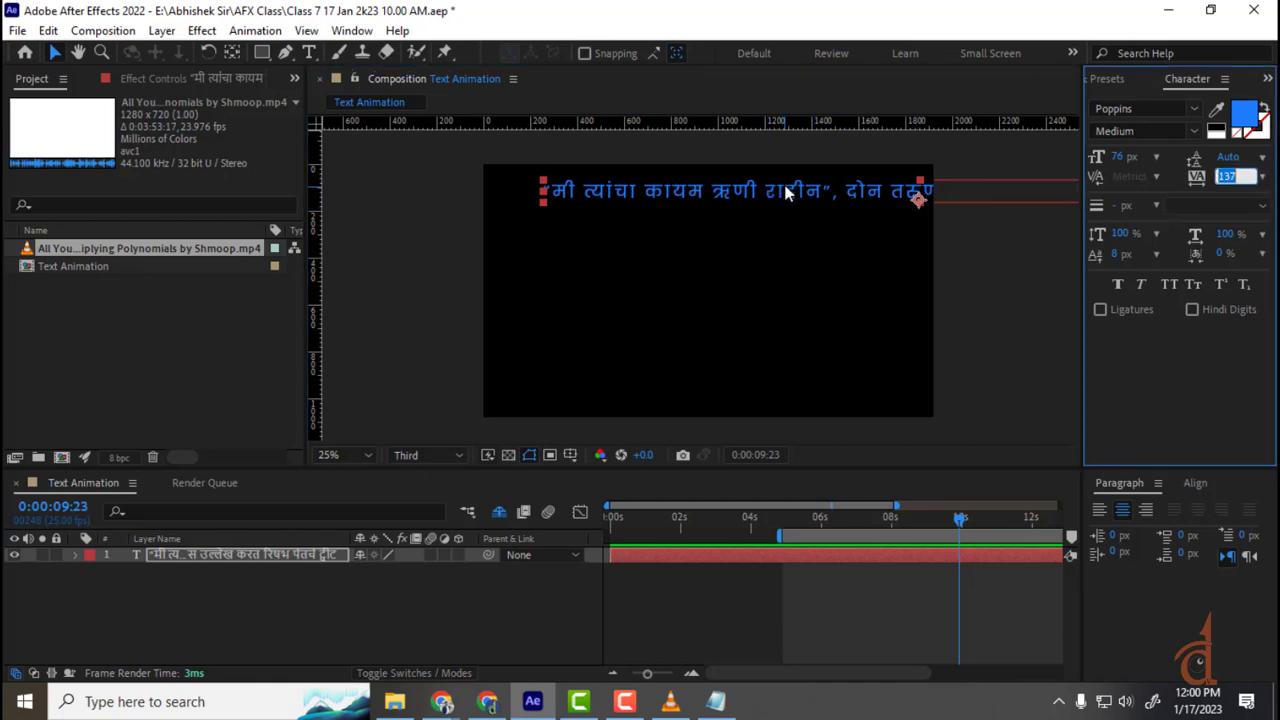
type("0")
key("Return")
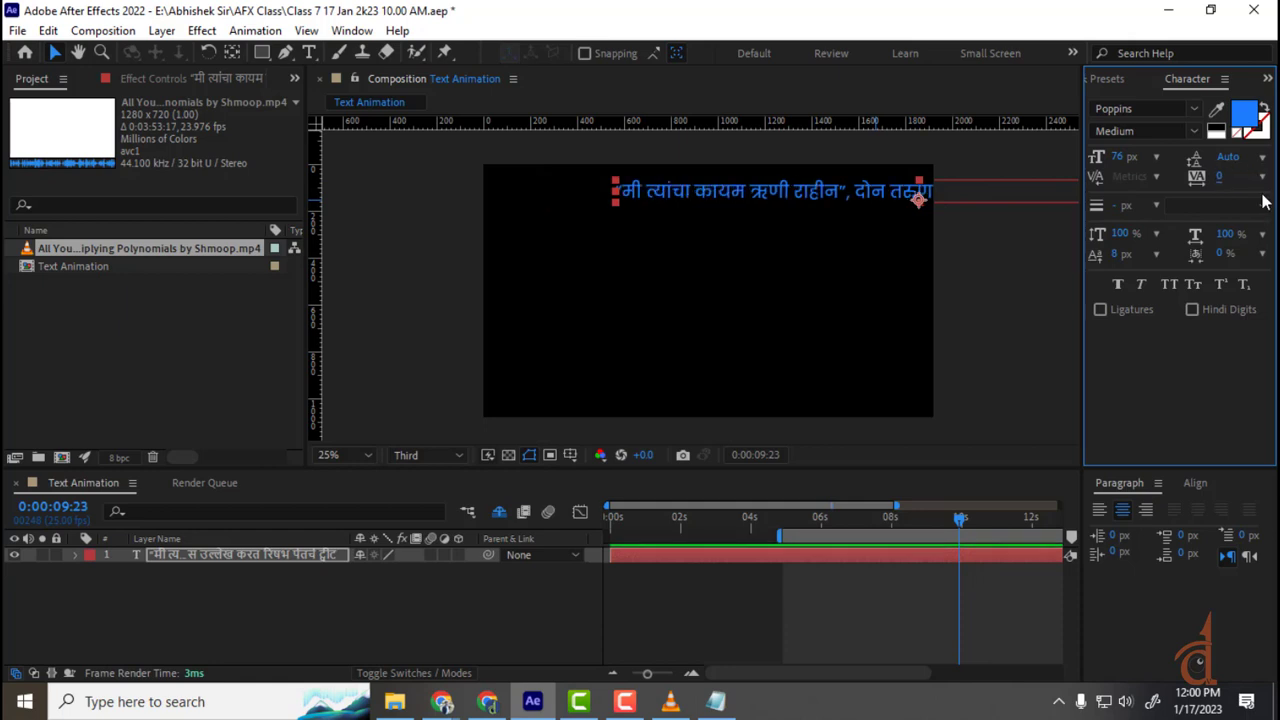
left_click_drag(812, 200, 745, 196)
- Break the headline into two lines after the comma, removing the space before "दोन"
double_click(772, 188)
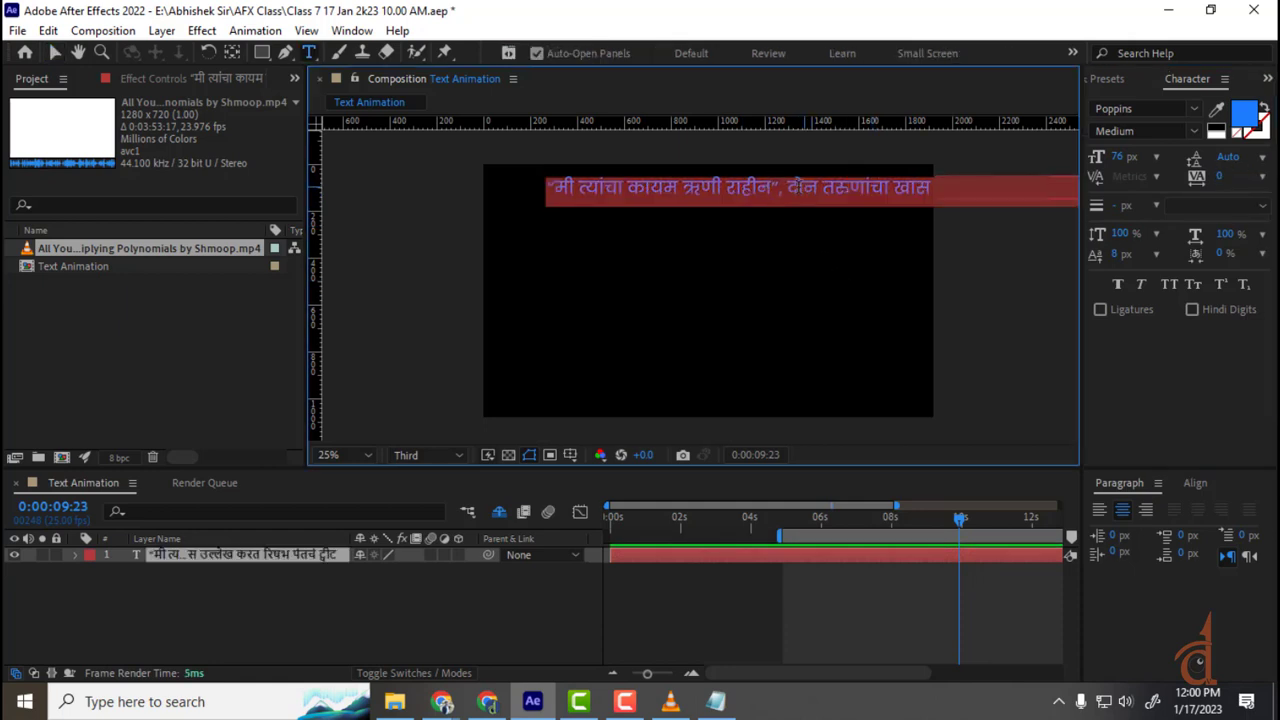
left_click(790, 188)
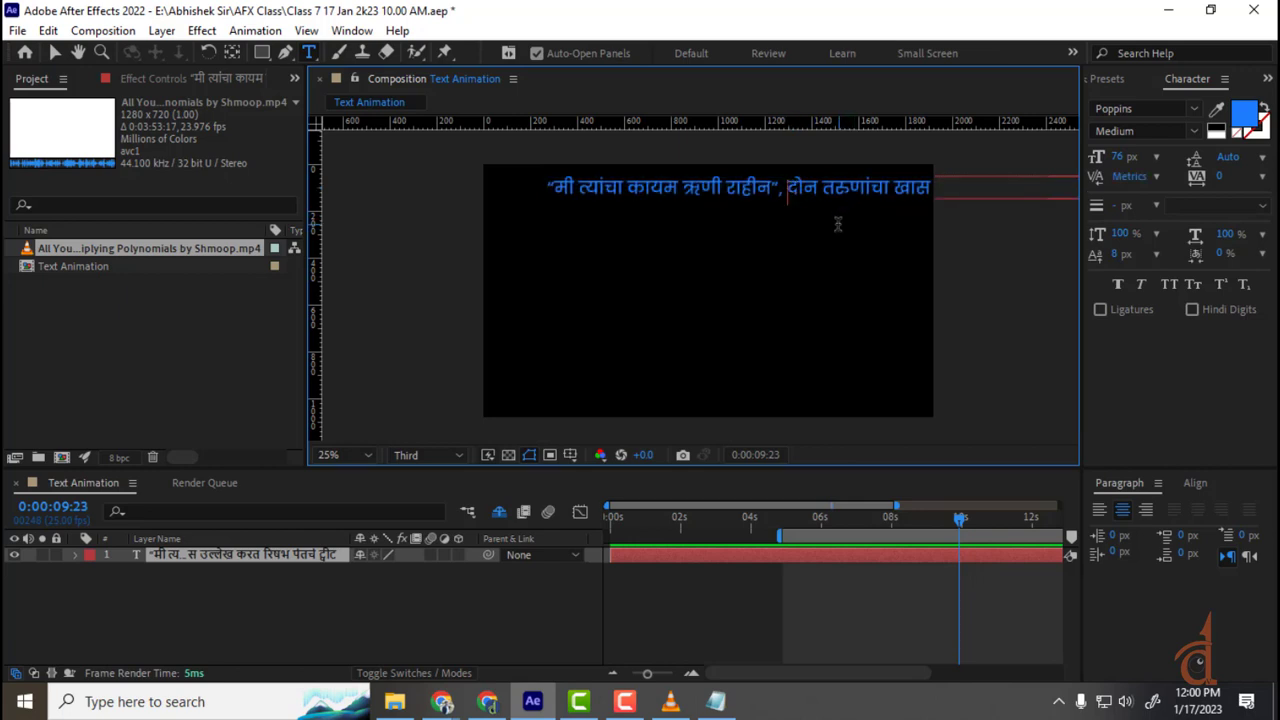
key("BackSpace")
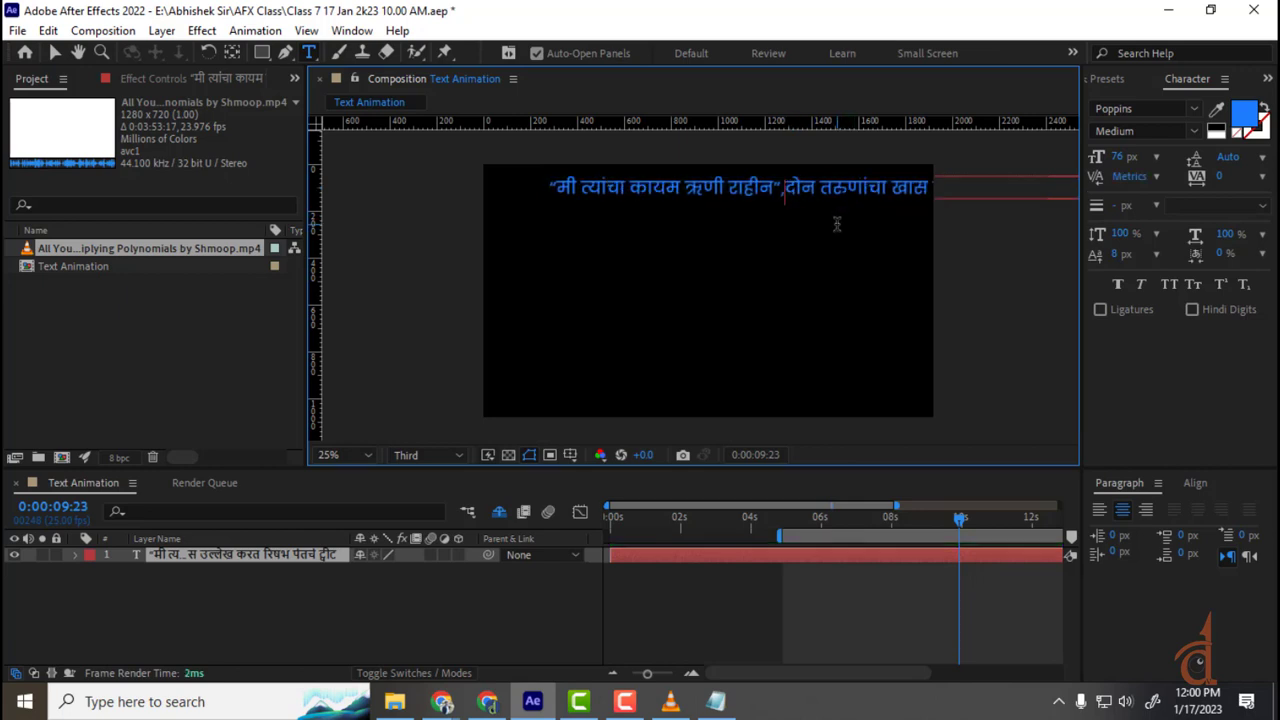
key("Return")
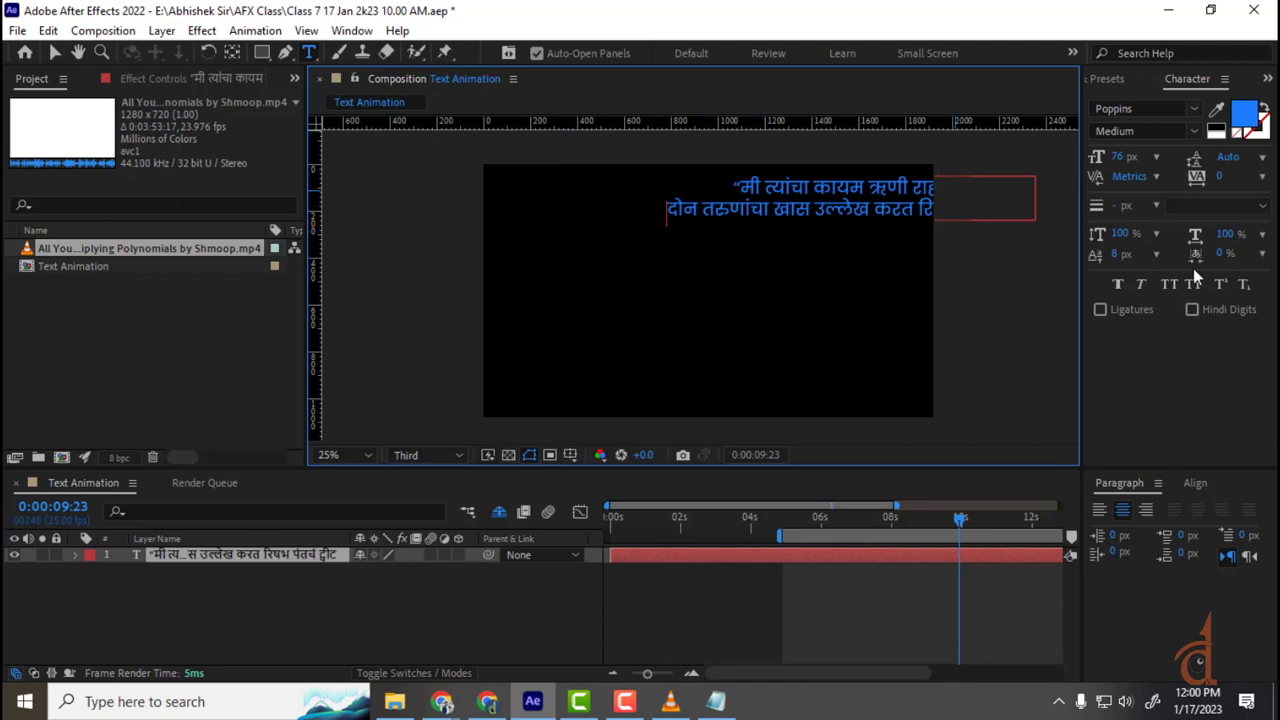
- Left-align both lines of the headline and move the text to the upper left of the frame
left_click(1099, 510)
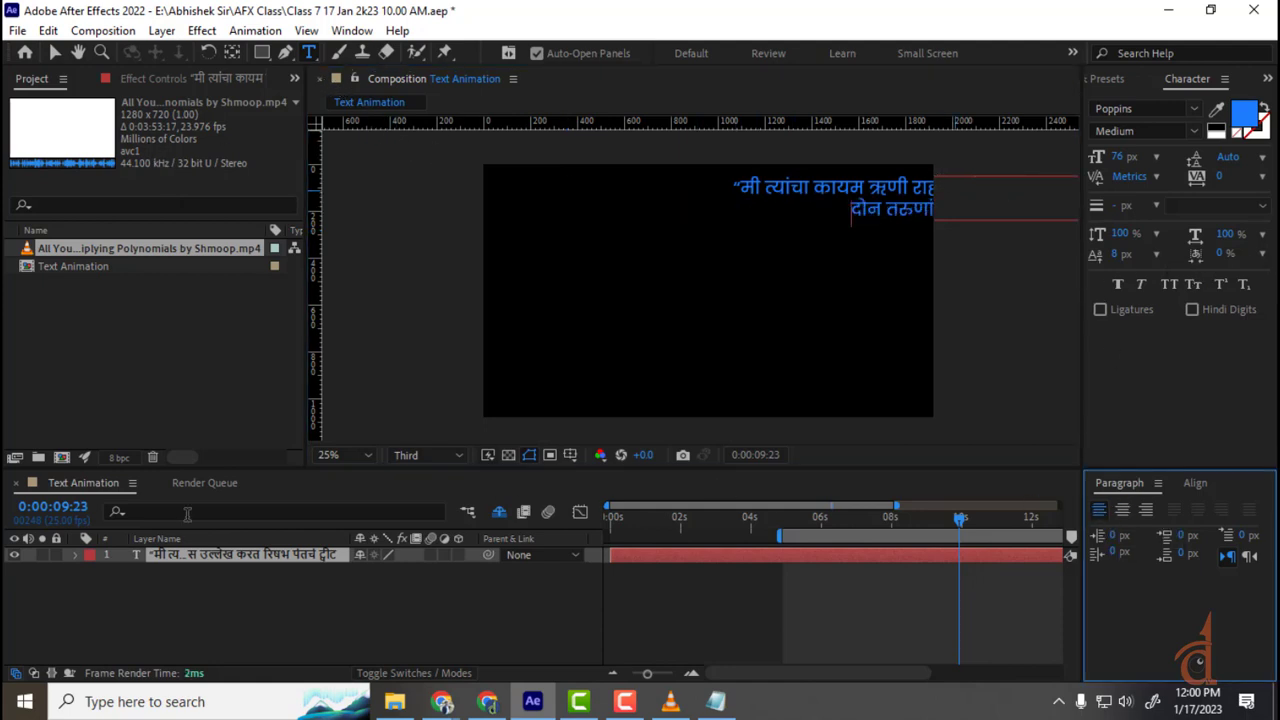
left_click(177, 560)
left_click(1099, 510)
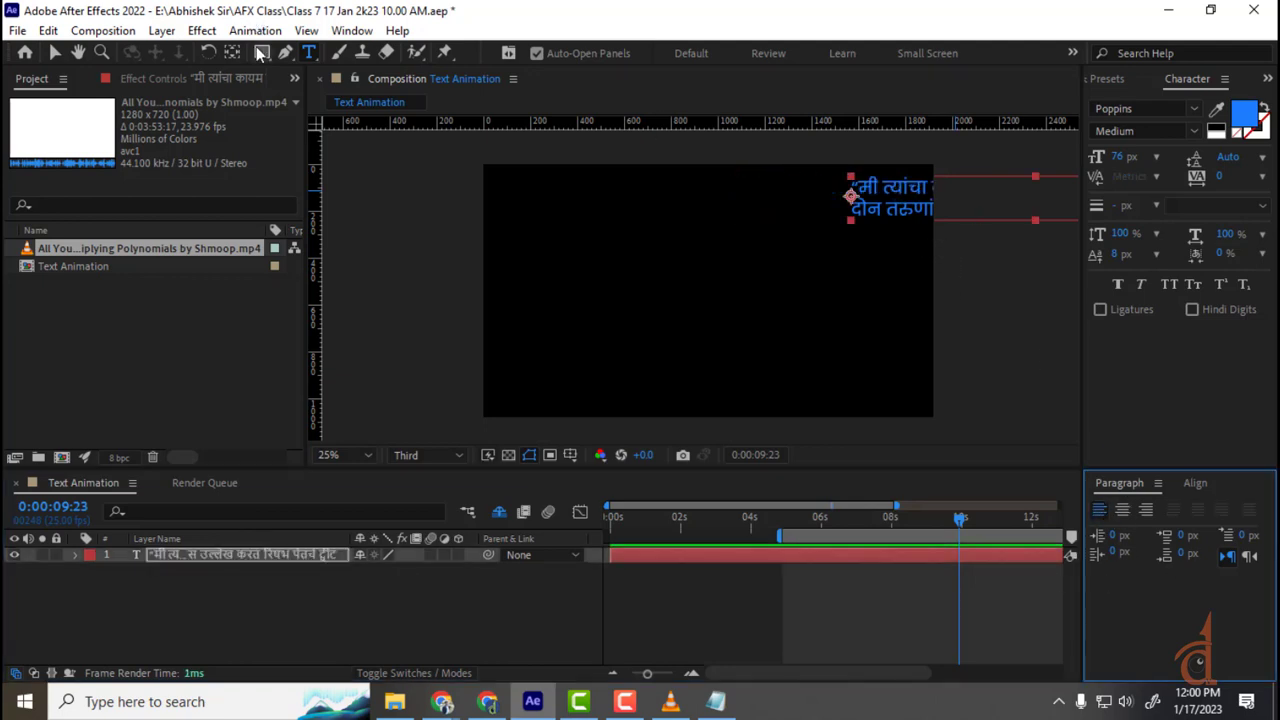
left_click(55, 52)
left_click_drag(847, 186, 507, 182)
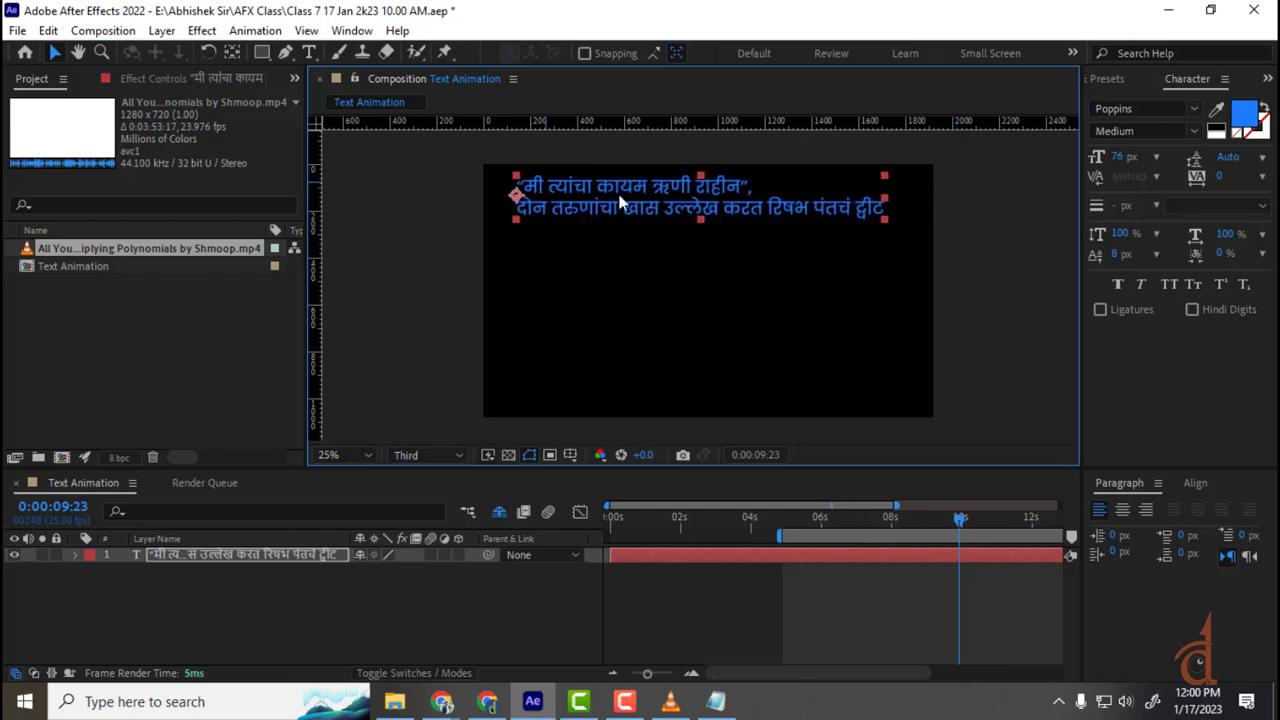
- Set the headline's leading to 135 px and break its second line before "करत" to form a third line
left_click_drag(1228, 157, 1224, 159)
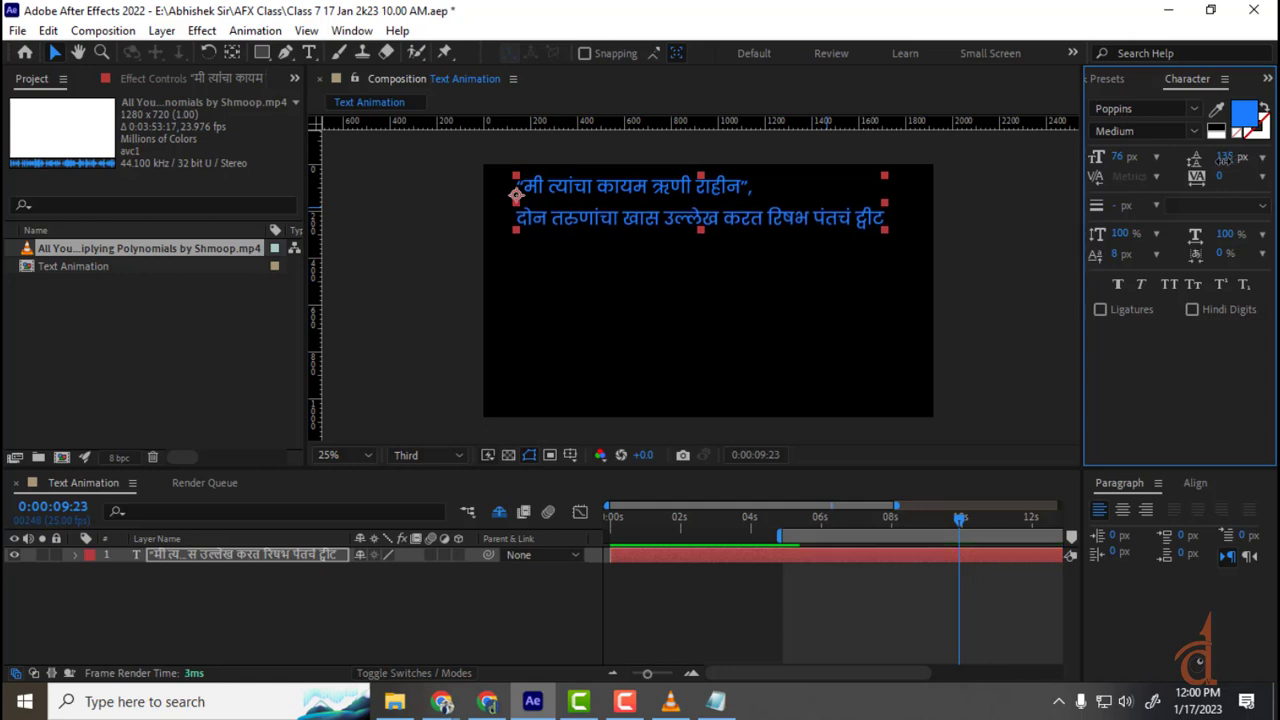
left_click(996, 302)
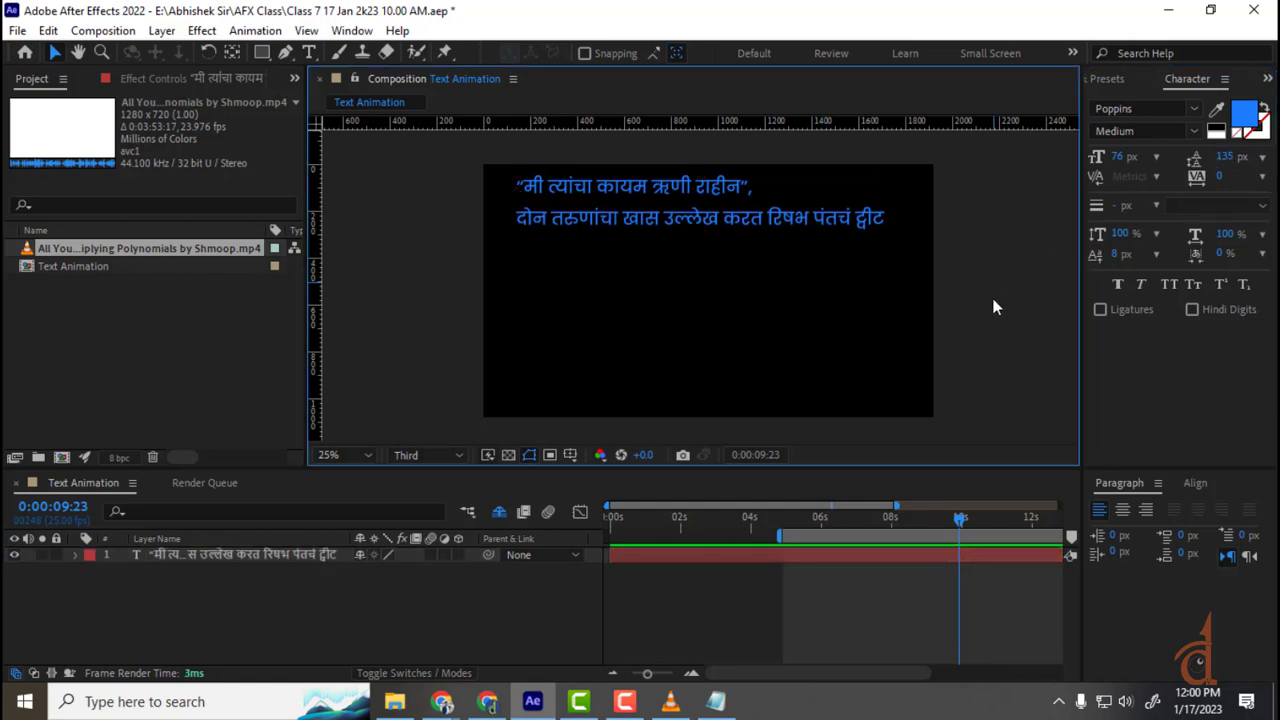
double_click(757, 220)
left_click(767, 222)
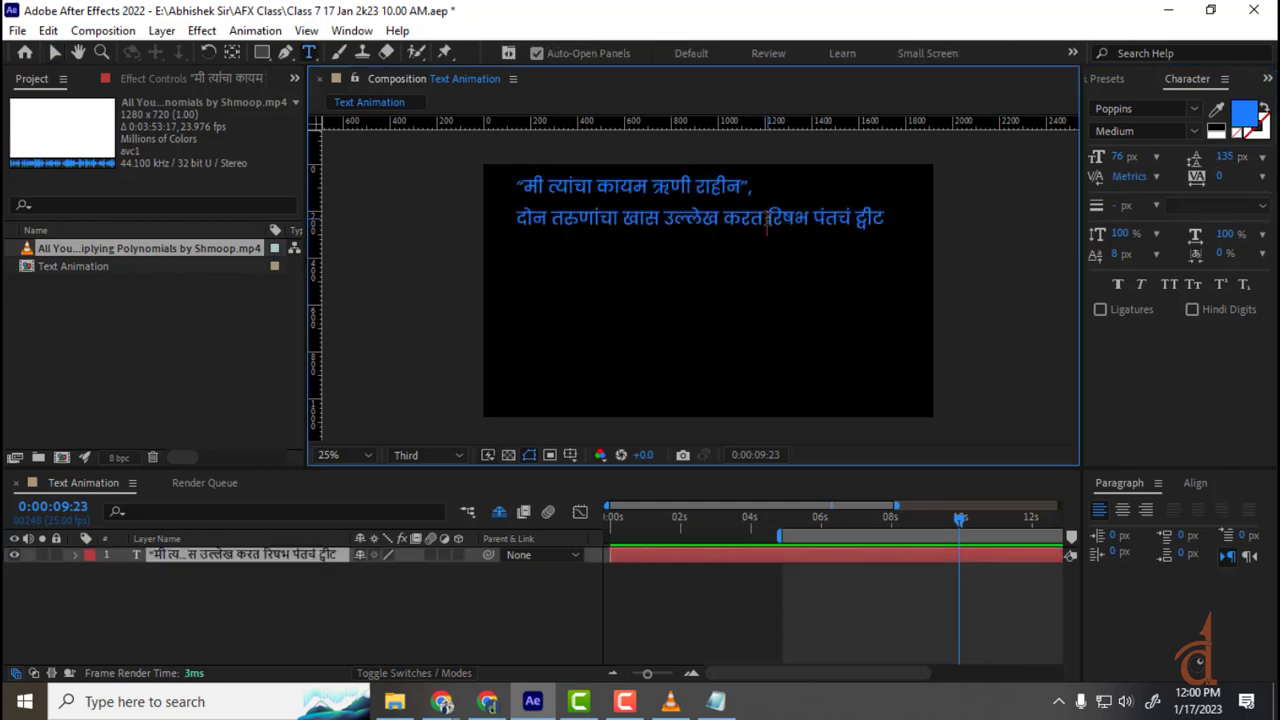
key("Left")
key("Left")
key("Left")
key("Left")
key("Return")
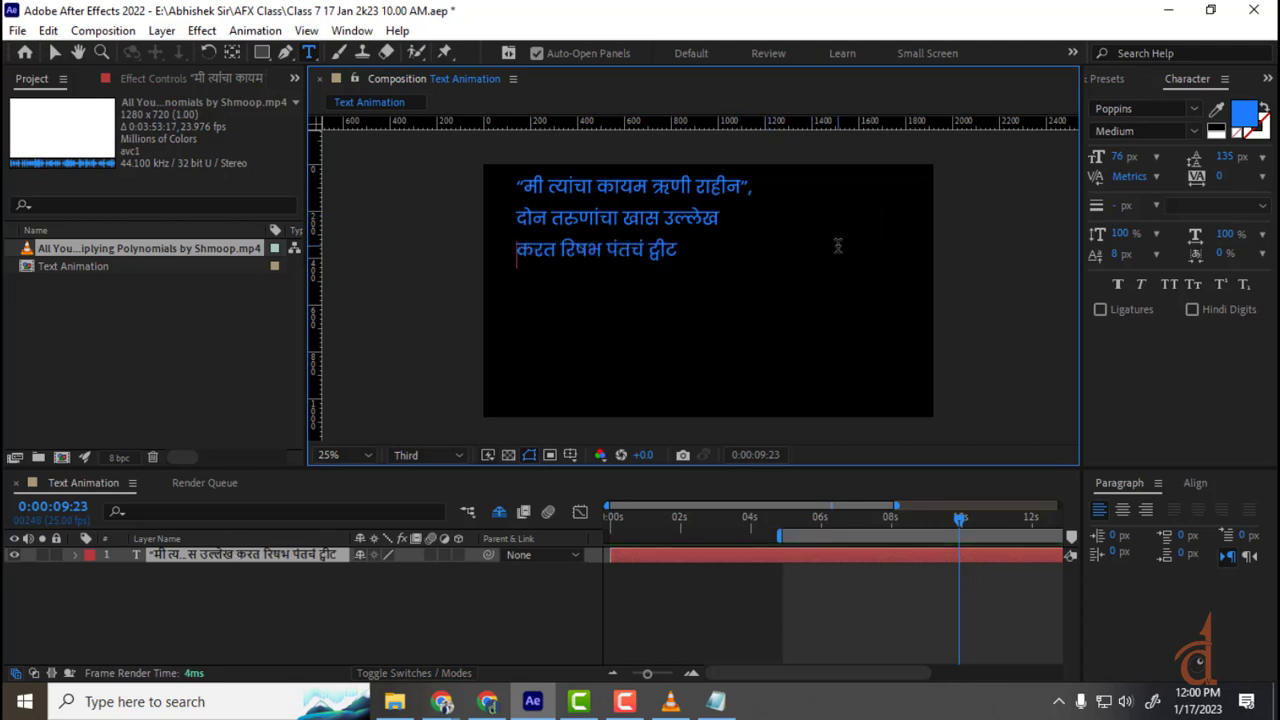
left_click(55, 52)
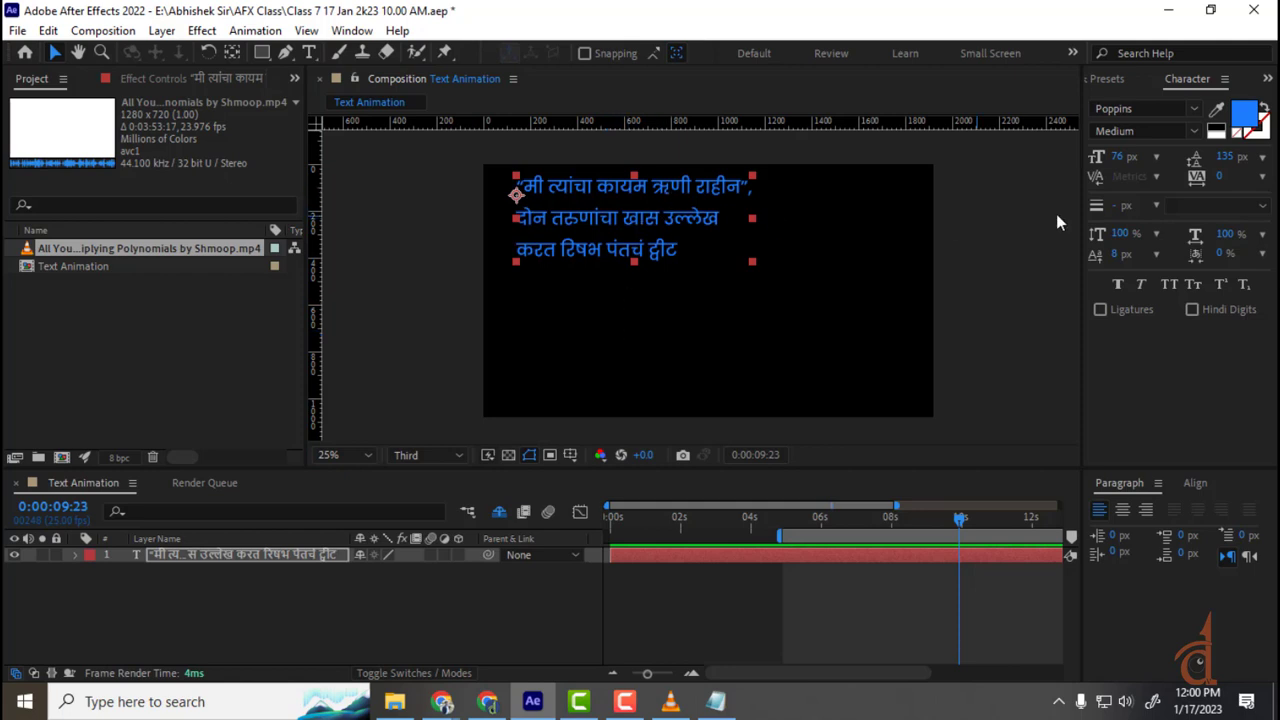
- Try starting a new line before "उल्लेख" in the headline's second line
left_click(1264, 158)
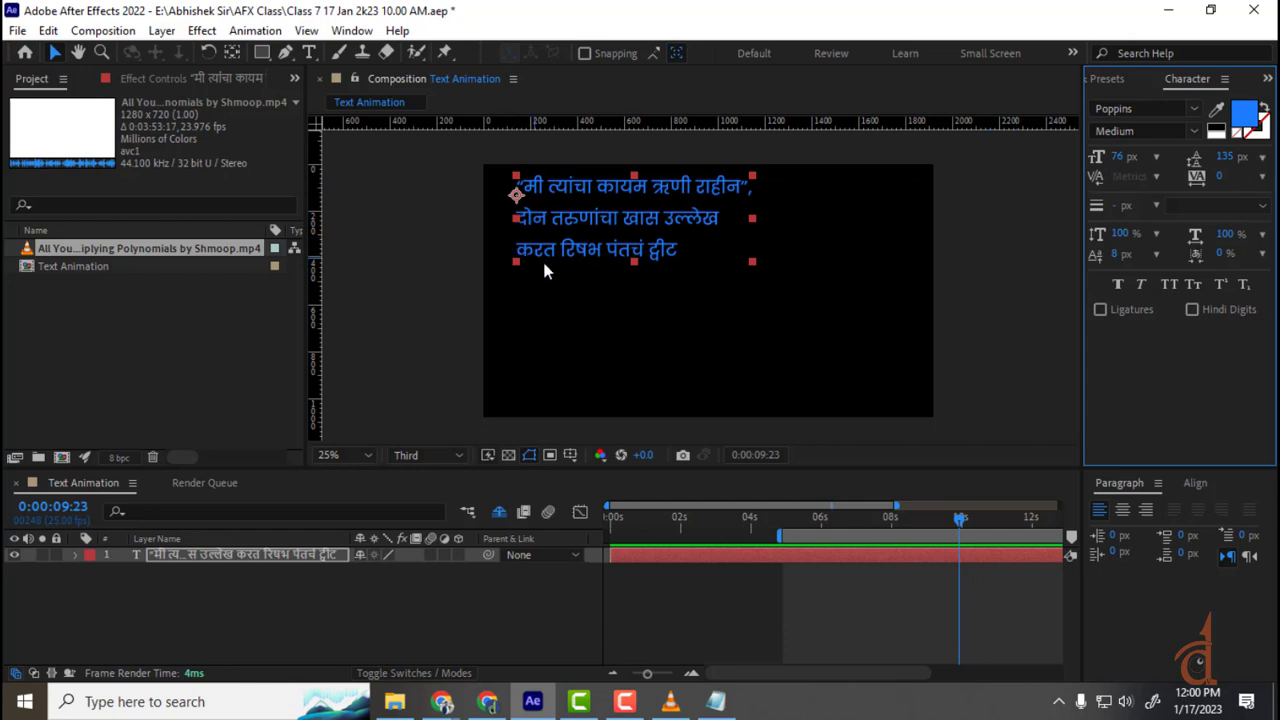
left_click(686, 322)
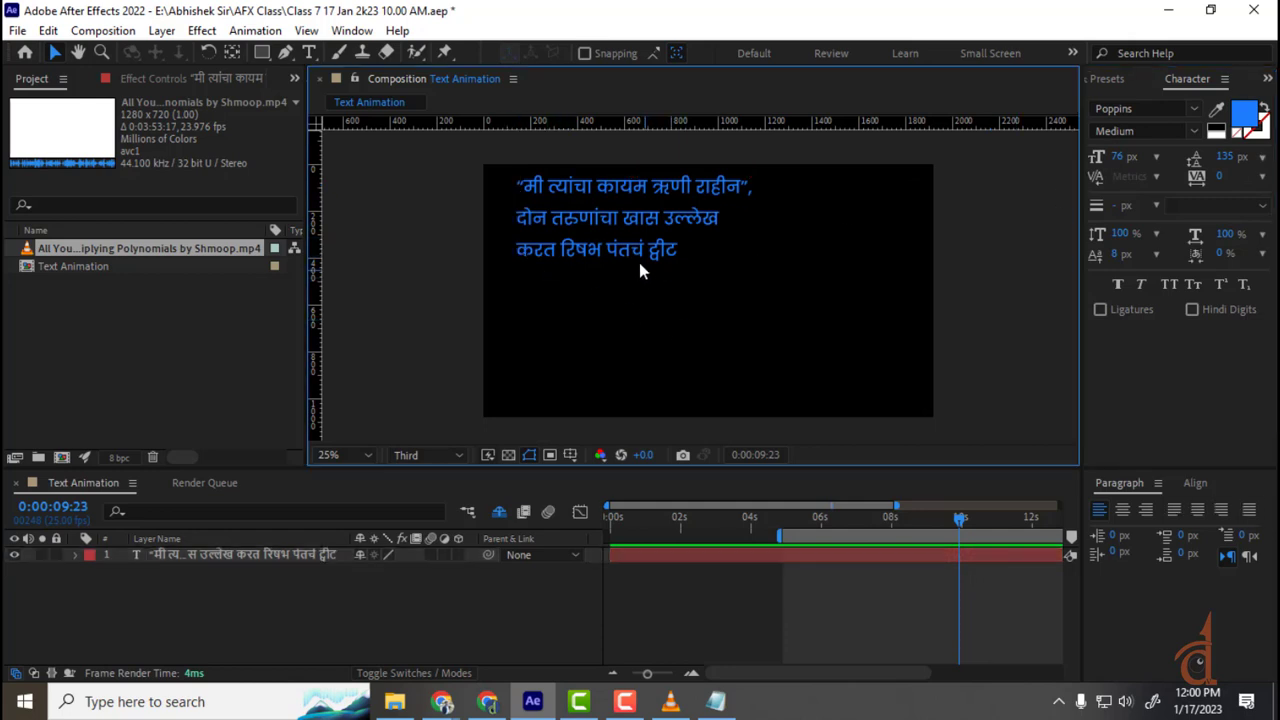
double_click(688, 216)
left_click(664, 217)
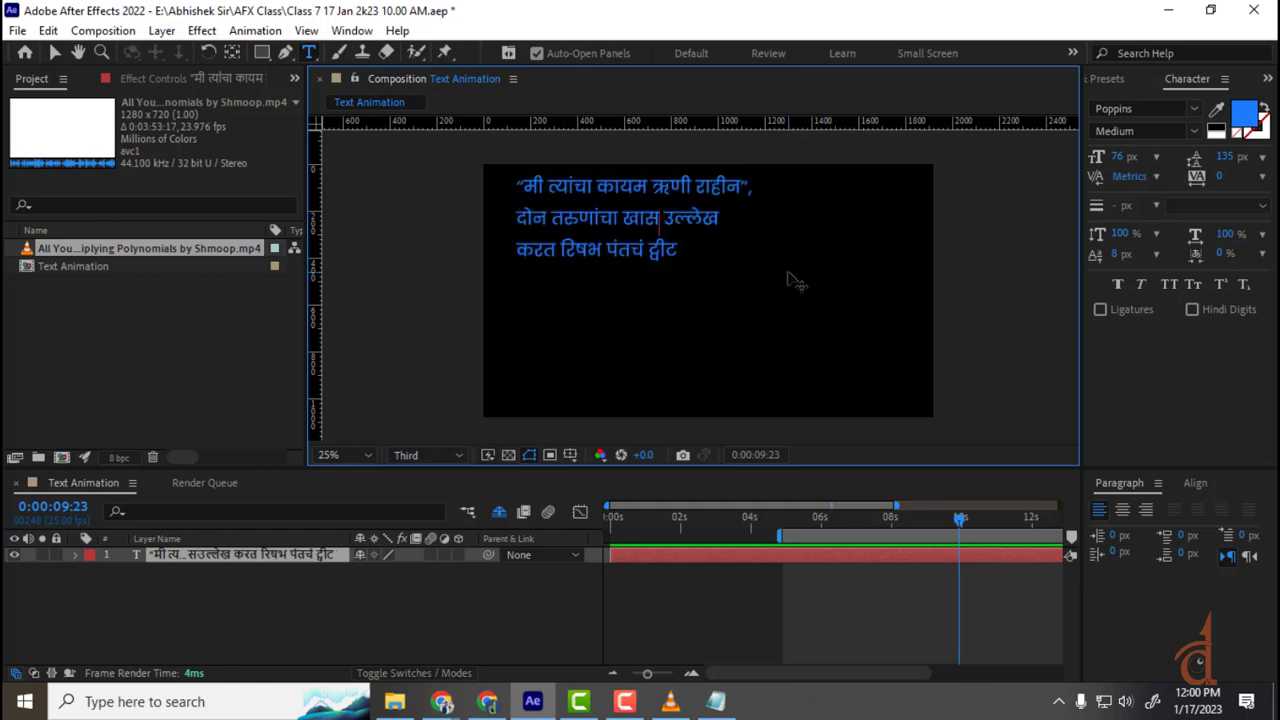
key("Return")
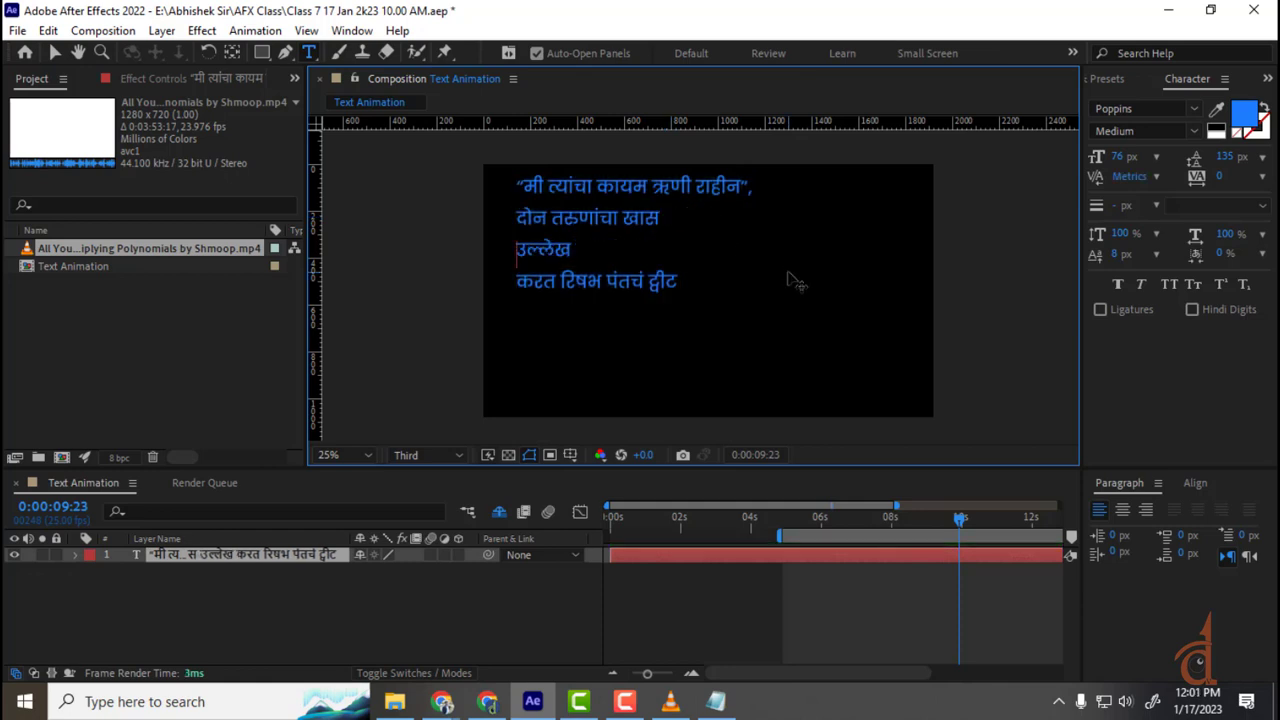
key("BackSpace")
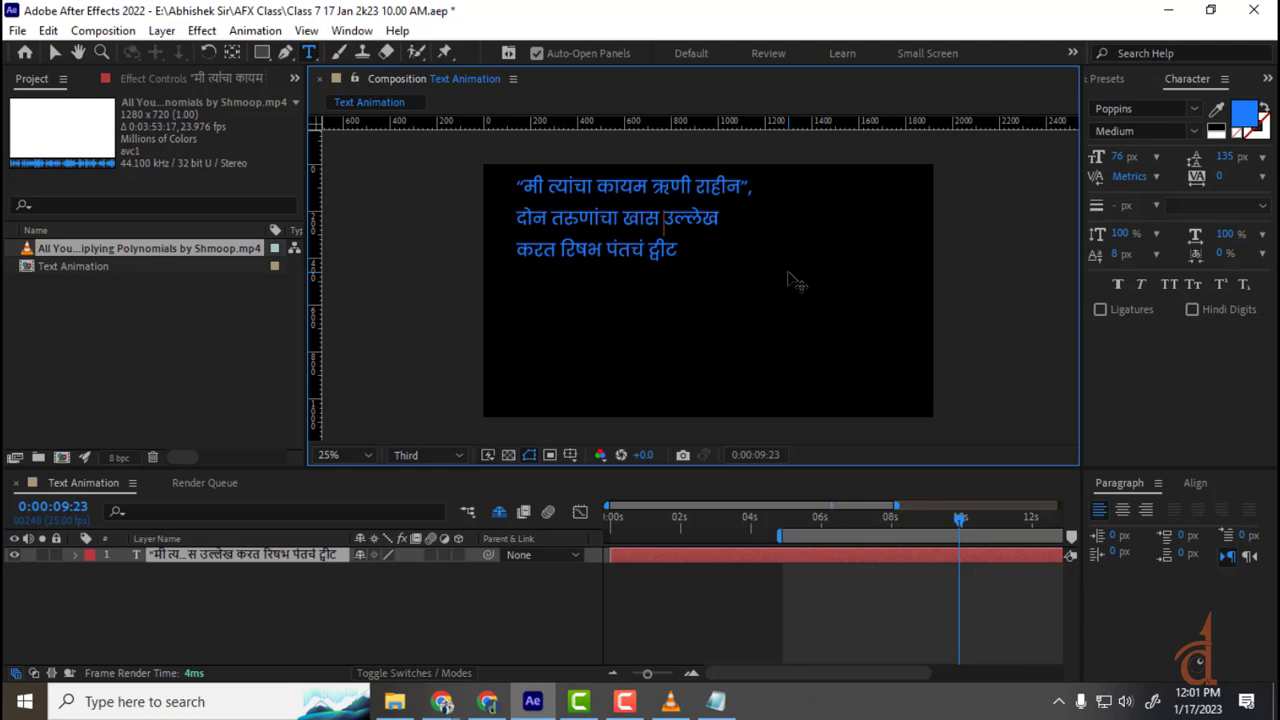
- Move the three-line headline slightly lower in the frame
left_click(54, 52)
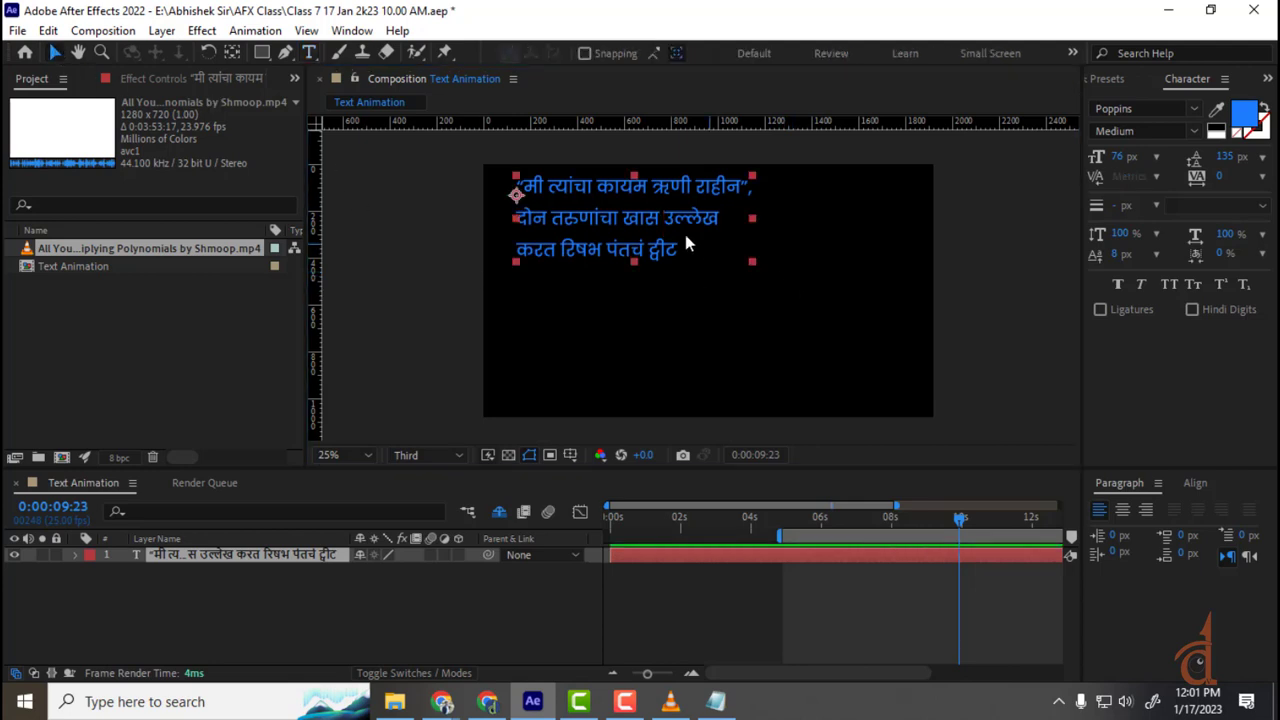
left_click_drag(621, 219, 618, 238)
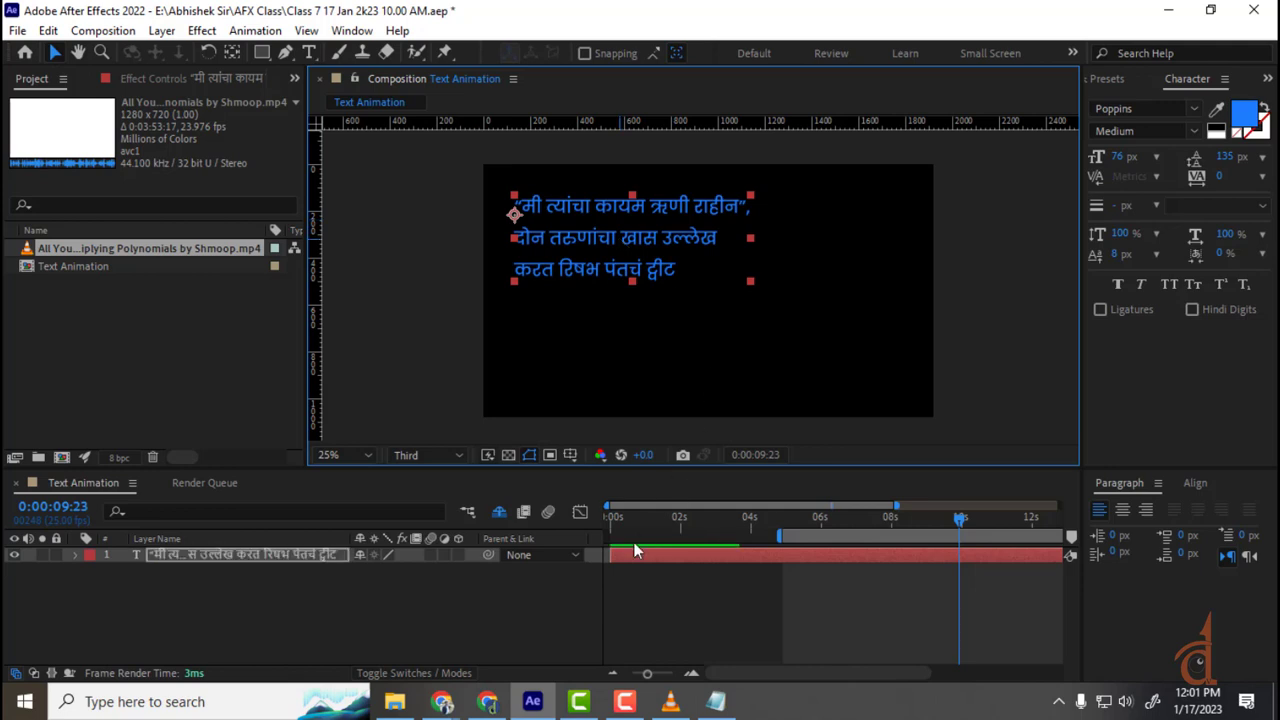
- Add an Opacity text animator to the headline layer and set the animator's opacity to 0%
left_click(218, 564)
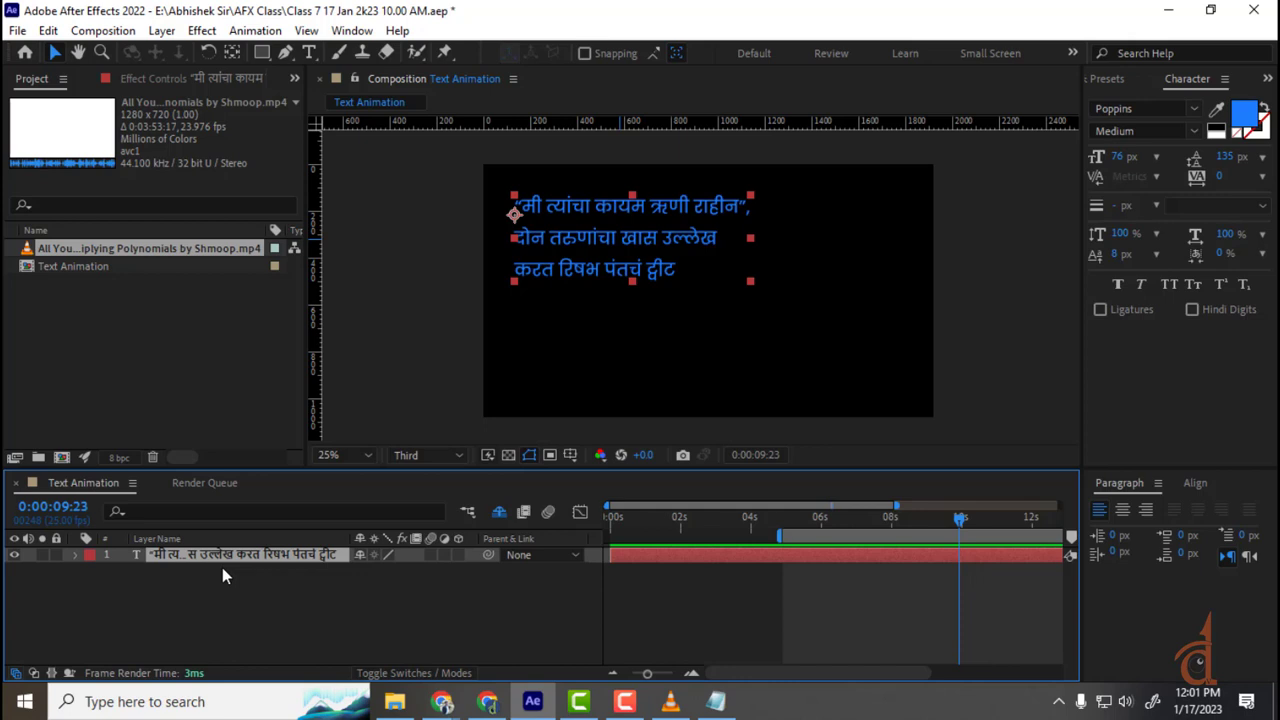
left_click(75, 556)
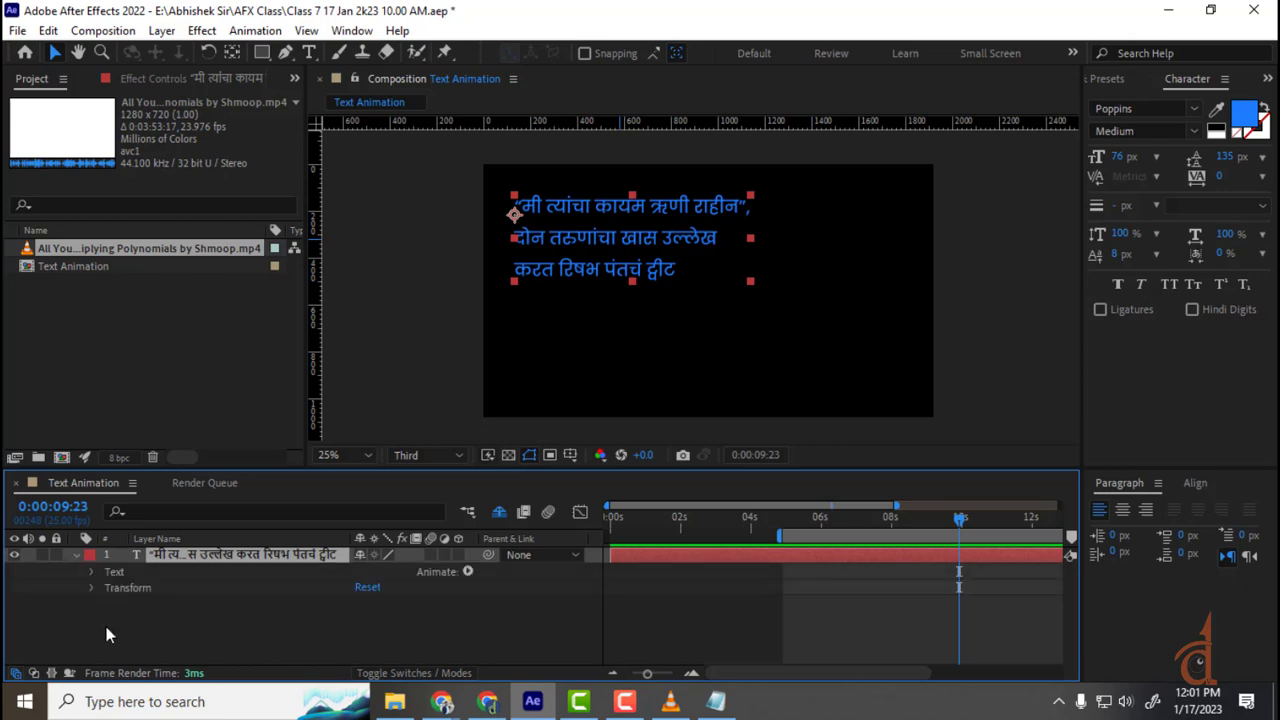
left_click(92, 572)
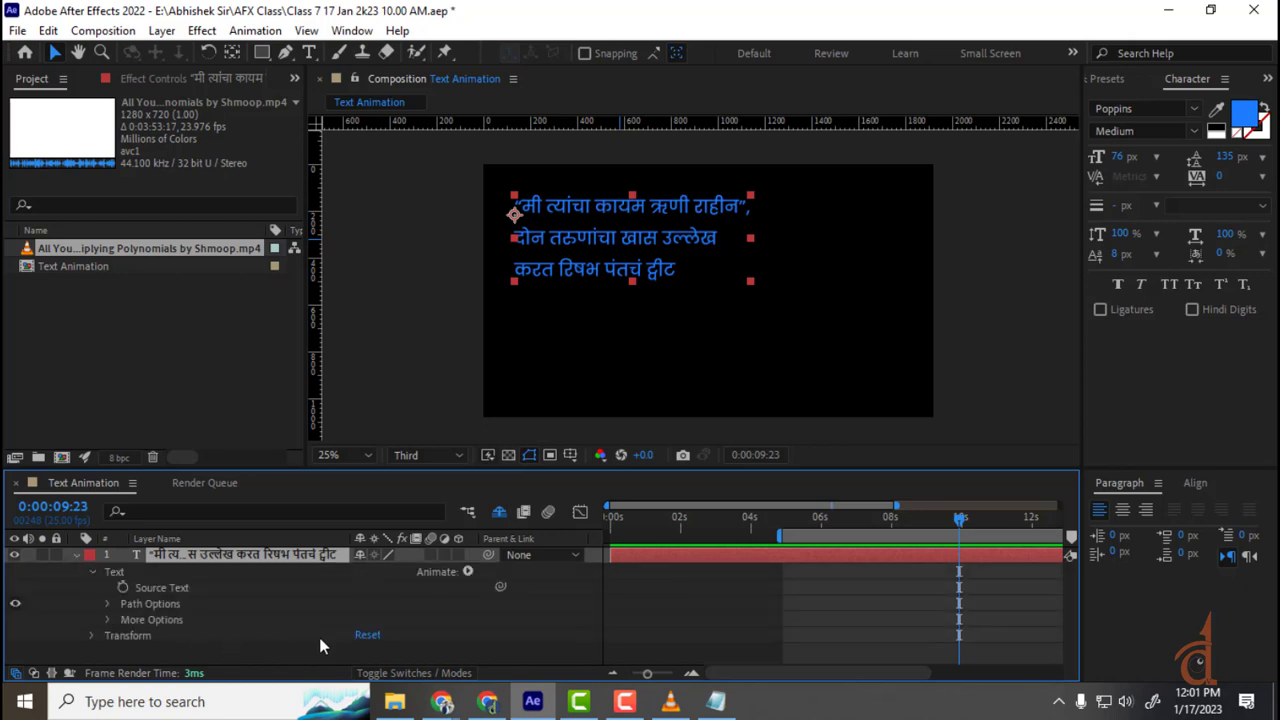
left_click(468, 572)
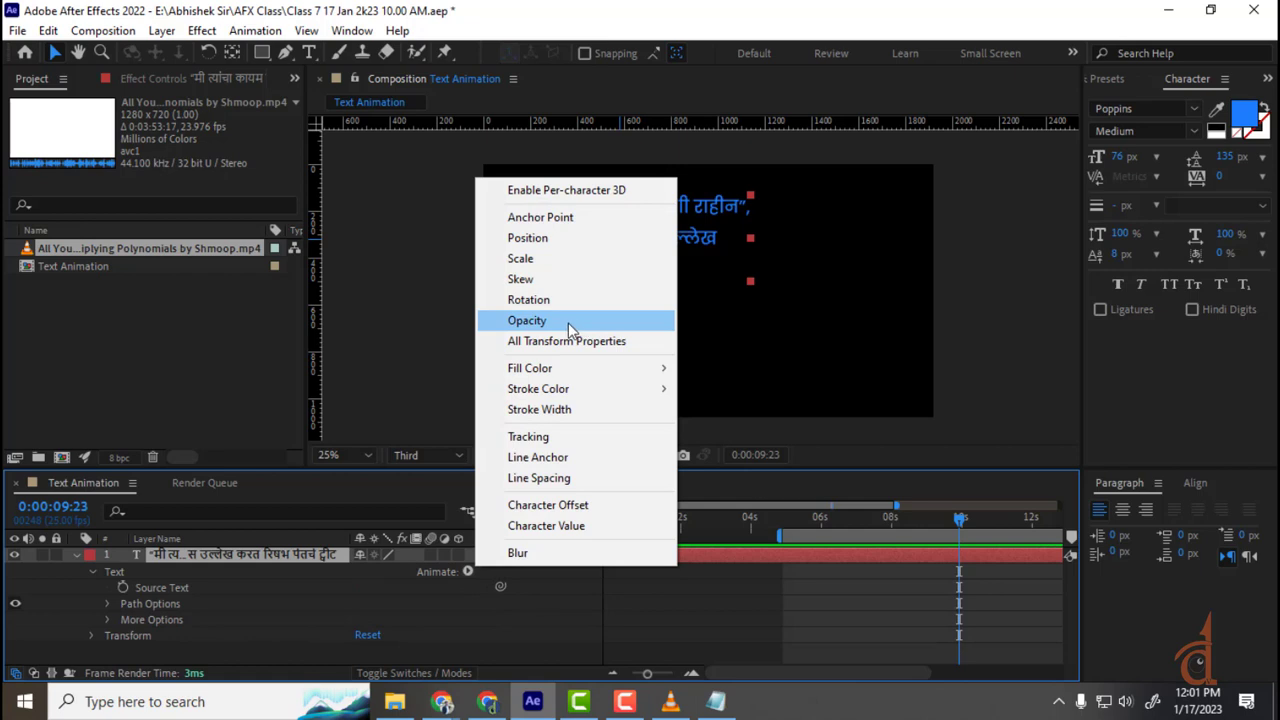
left_click(527, 320)
scroll(532, 551, "down", 1)
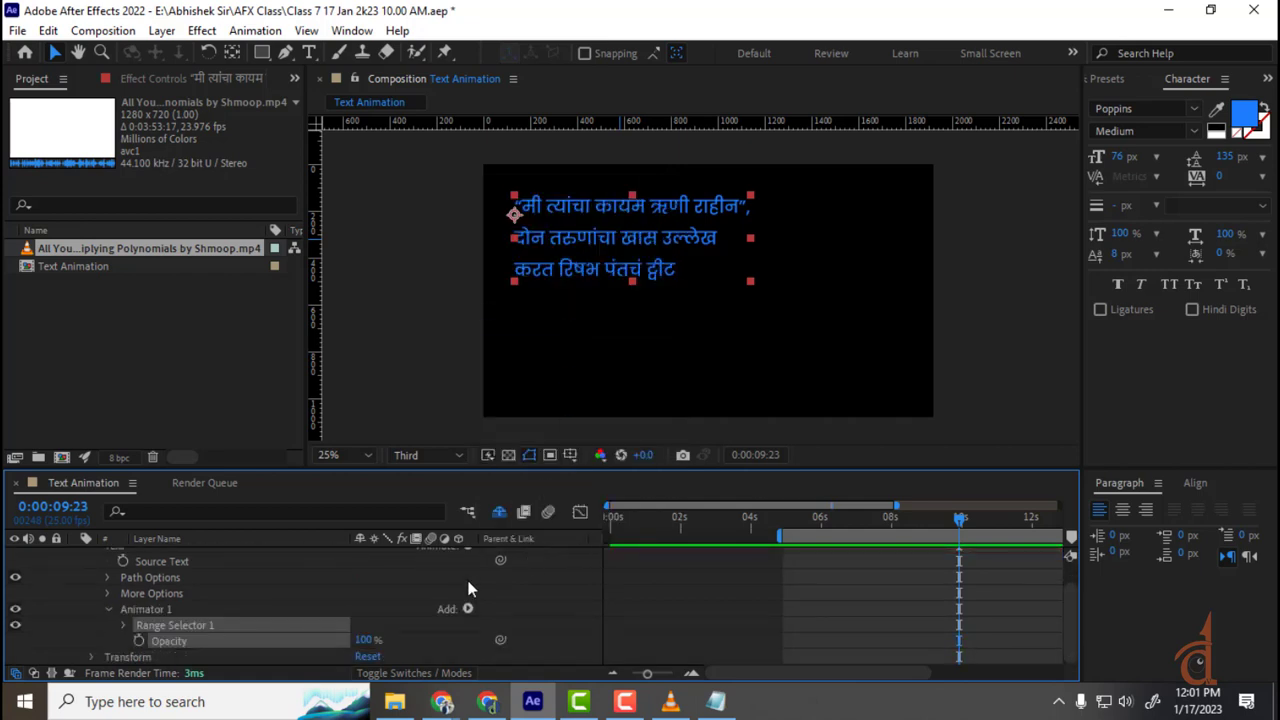
left_click_drag(364, 640, 276, 658)
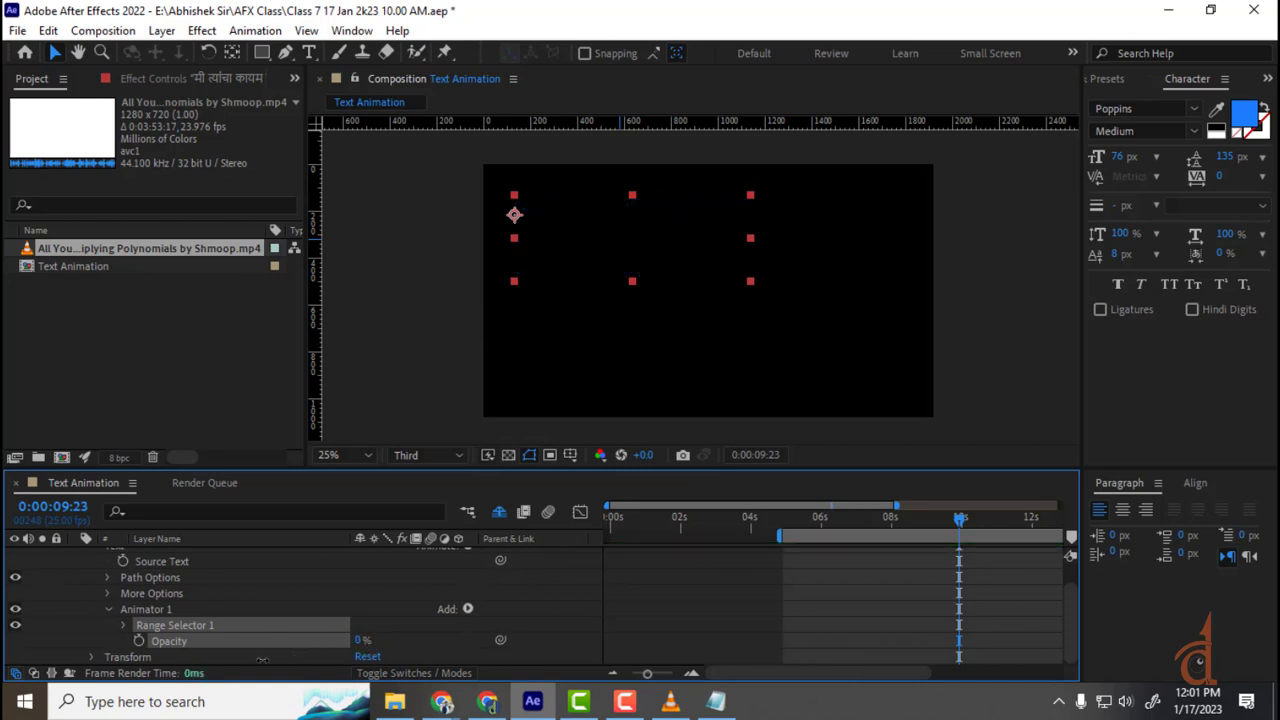
- Start the work area at 0:00:09:23 and keyframe the range selector's Start from 0% there to 100% at 0:00:14:00
left_click(130, 625)
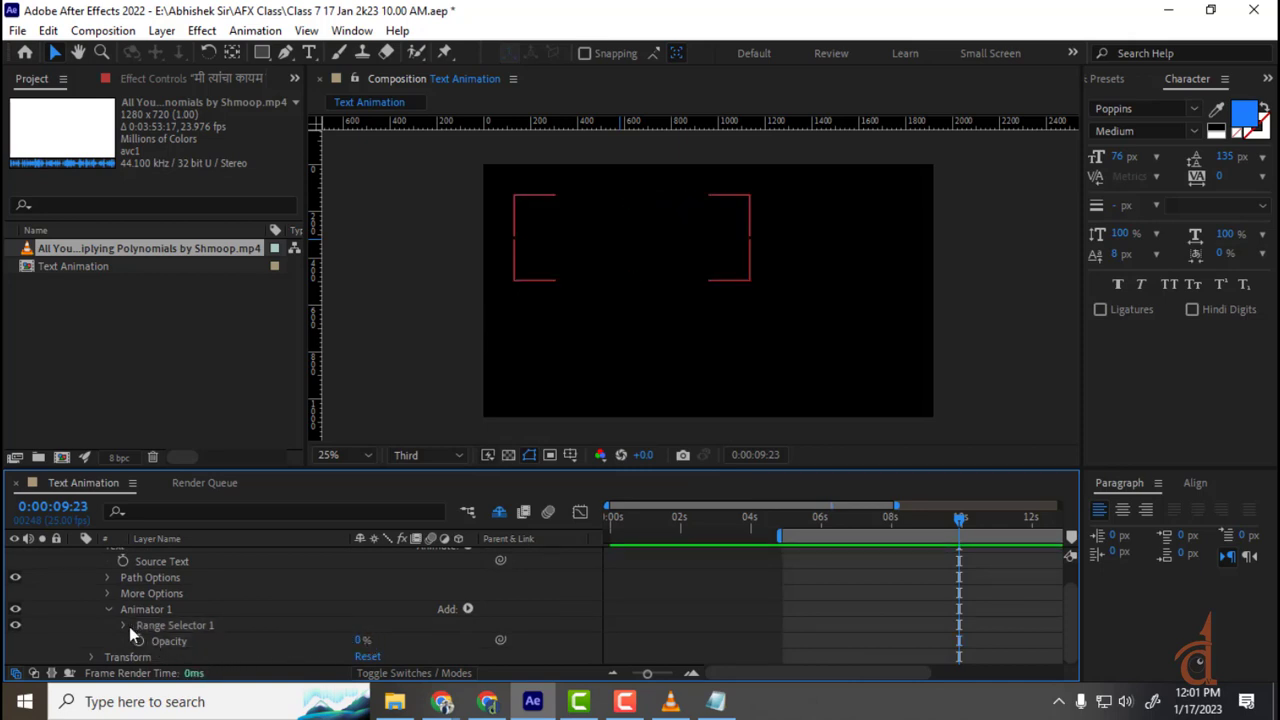
left_click(125, 625)
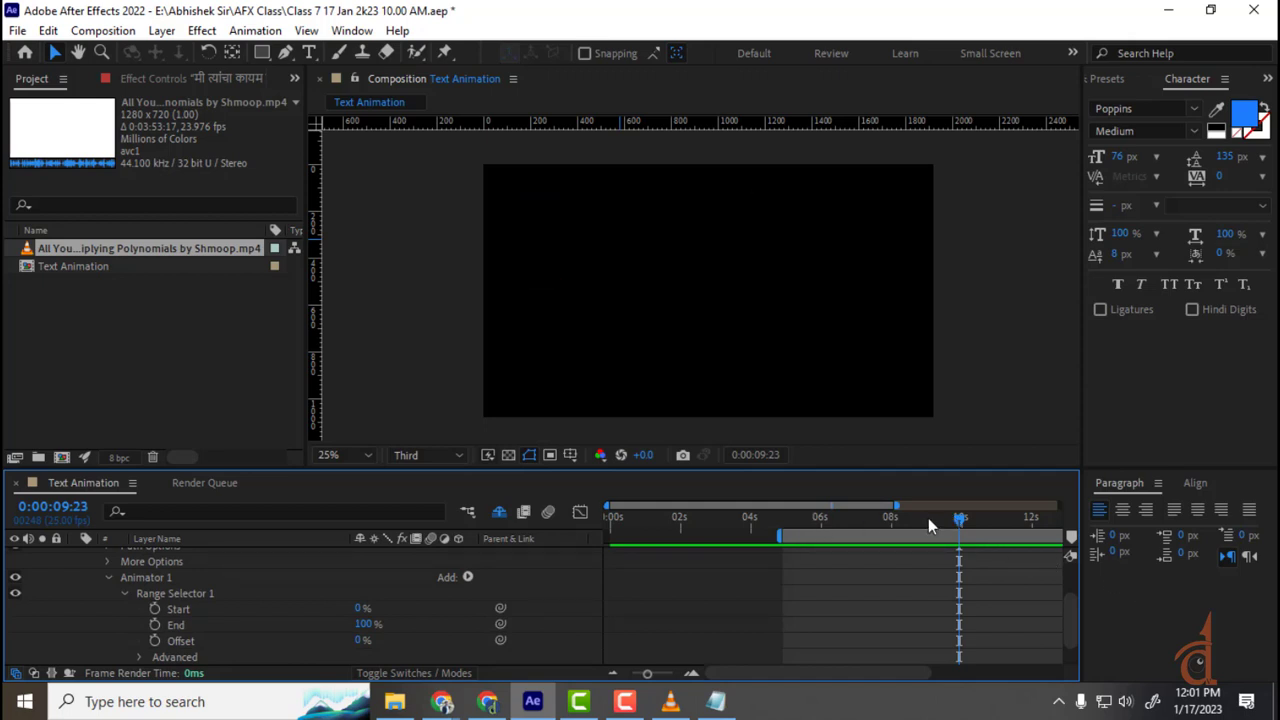
left_click_drag(828, 673, 907, 672)
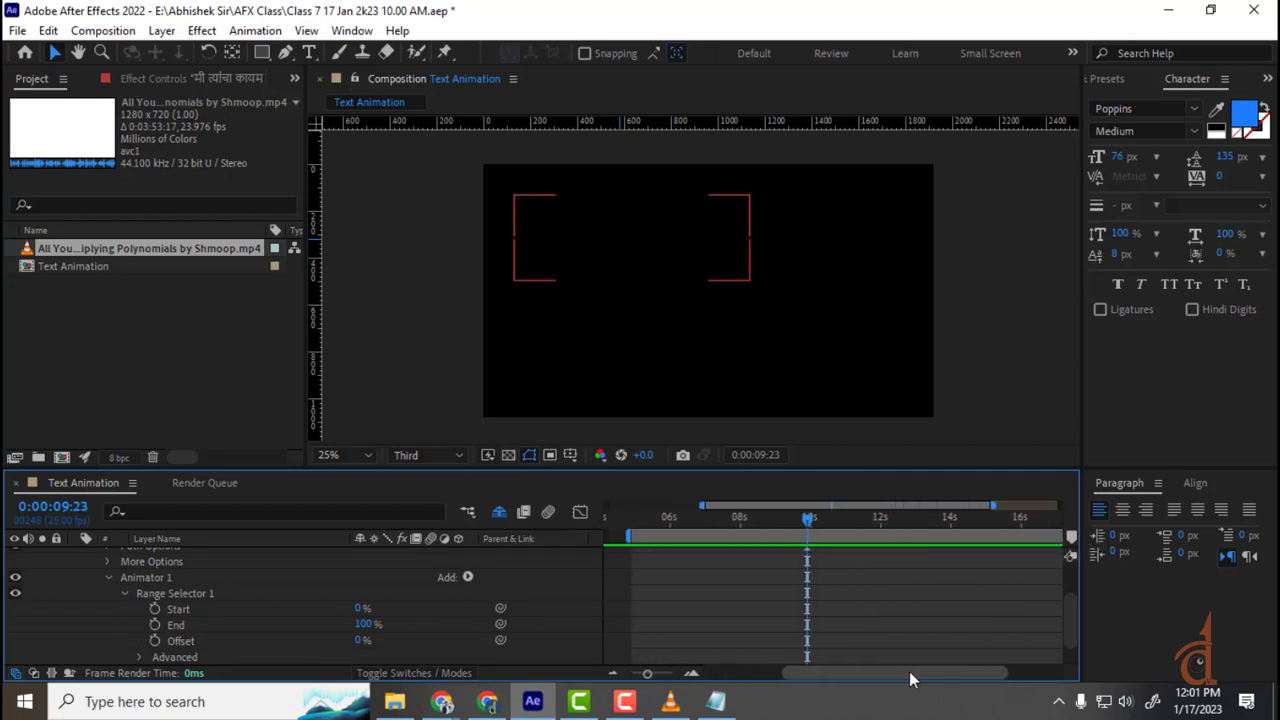
key("b")
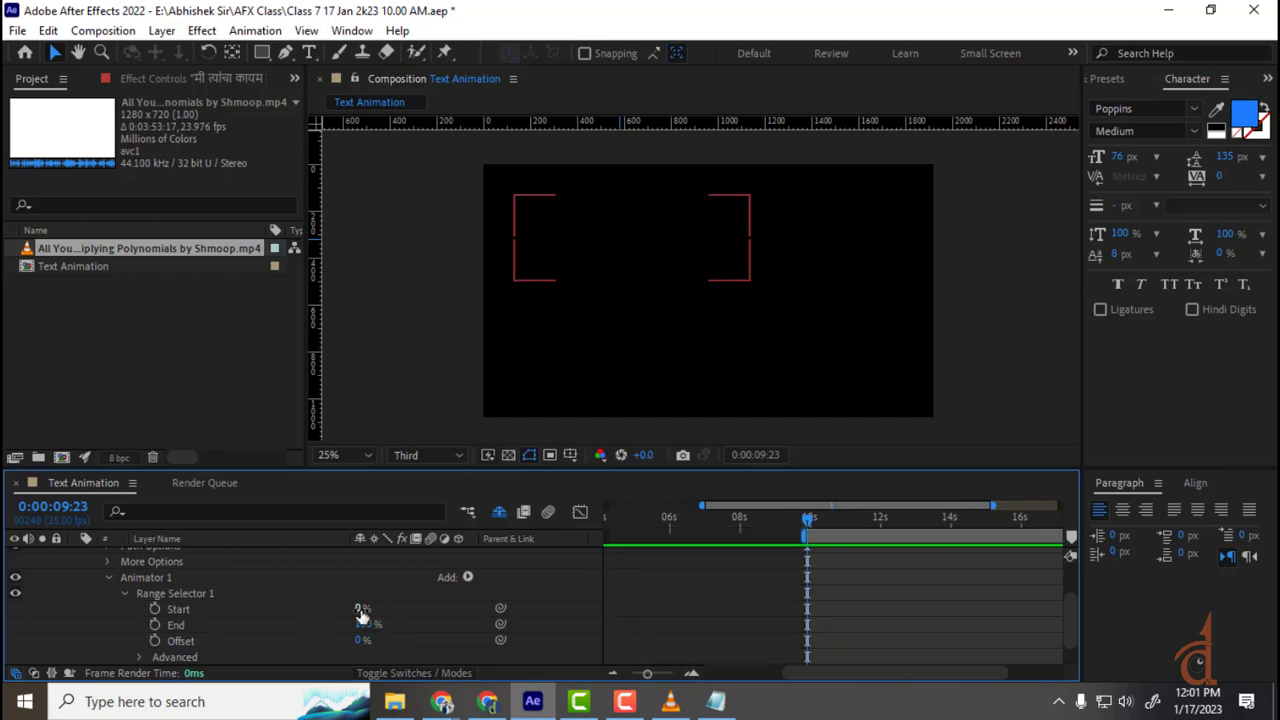
left_click(155, 609)
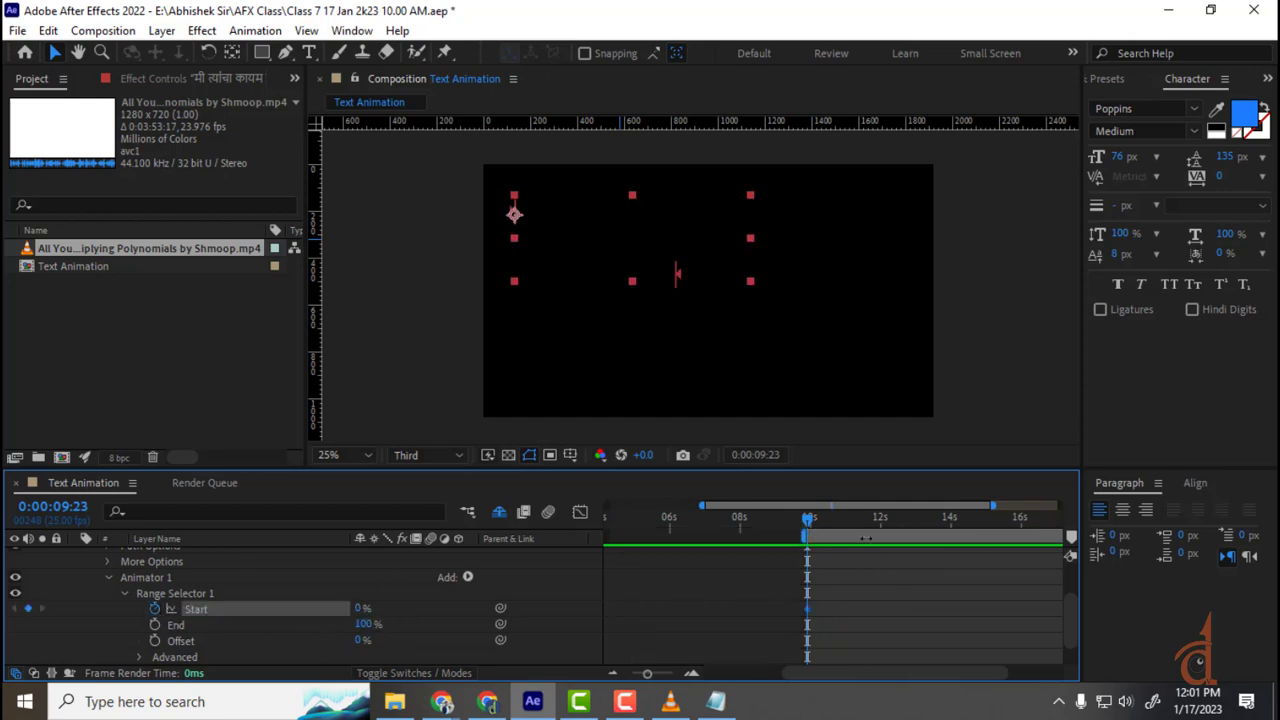
left_click_drag(826, 530, 952, 545)
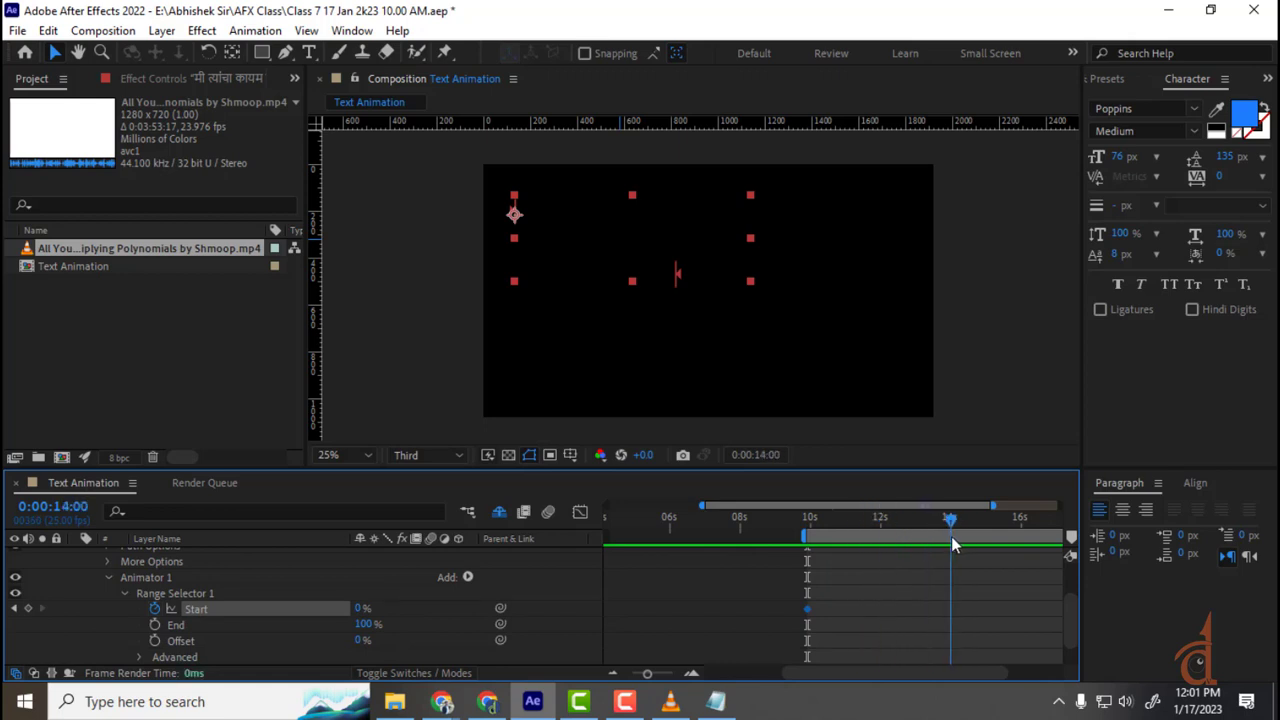
left_click_drag(360, 608, 676, 611)
- Preview the headline's reveal animation, with the playhead at 0:00:08:20
left_click_drag(924, 530, 768, 540)
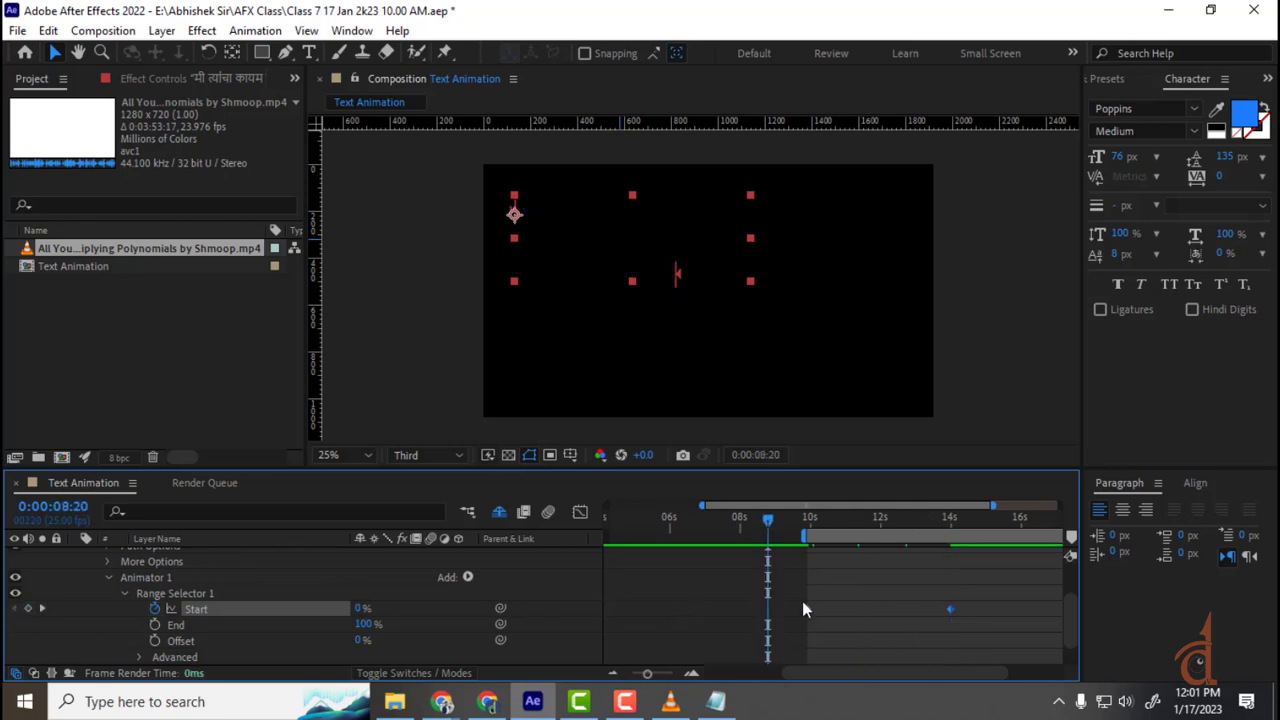
key("space")
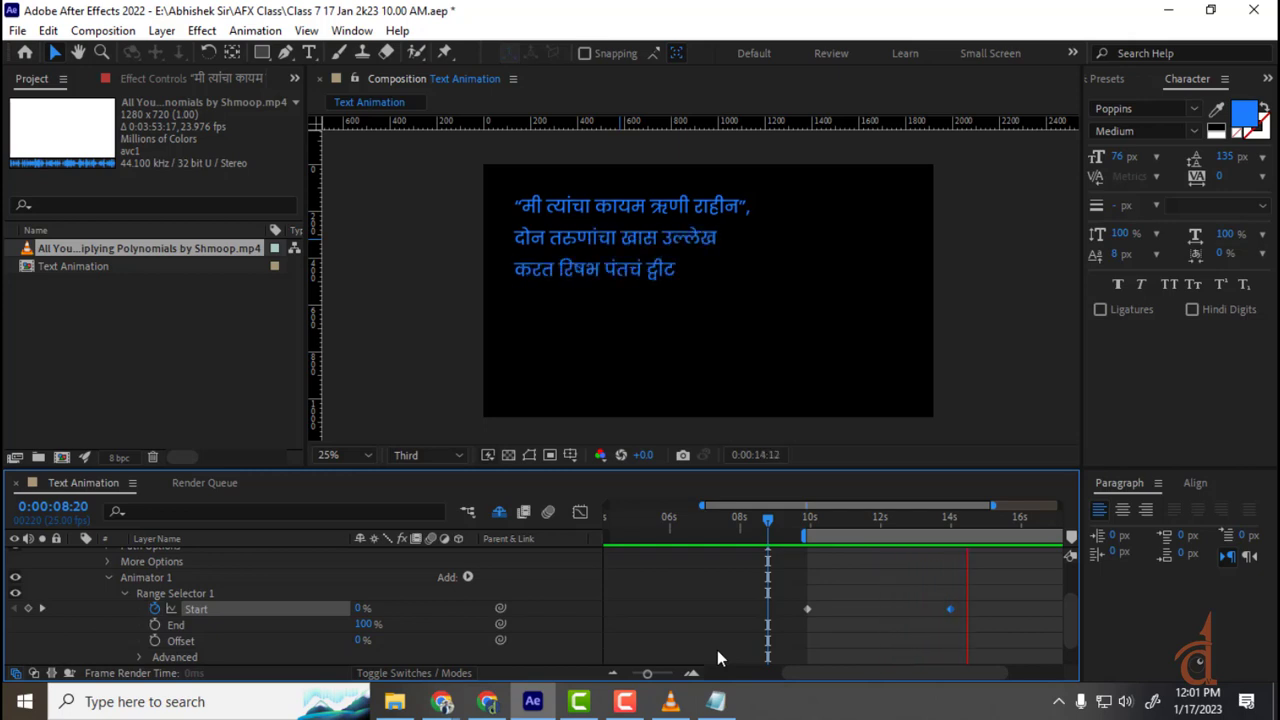
key("space")
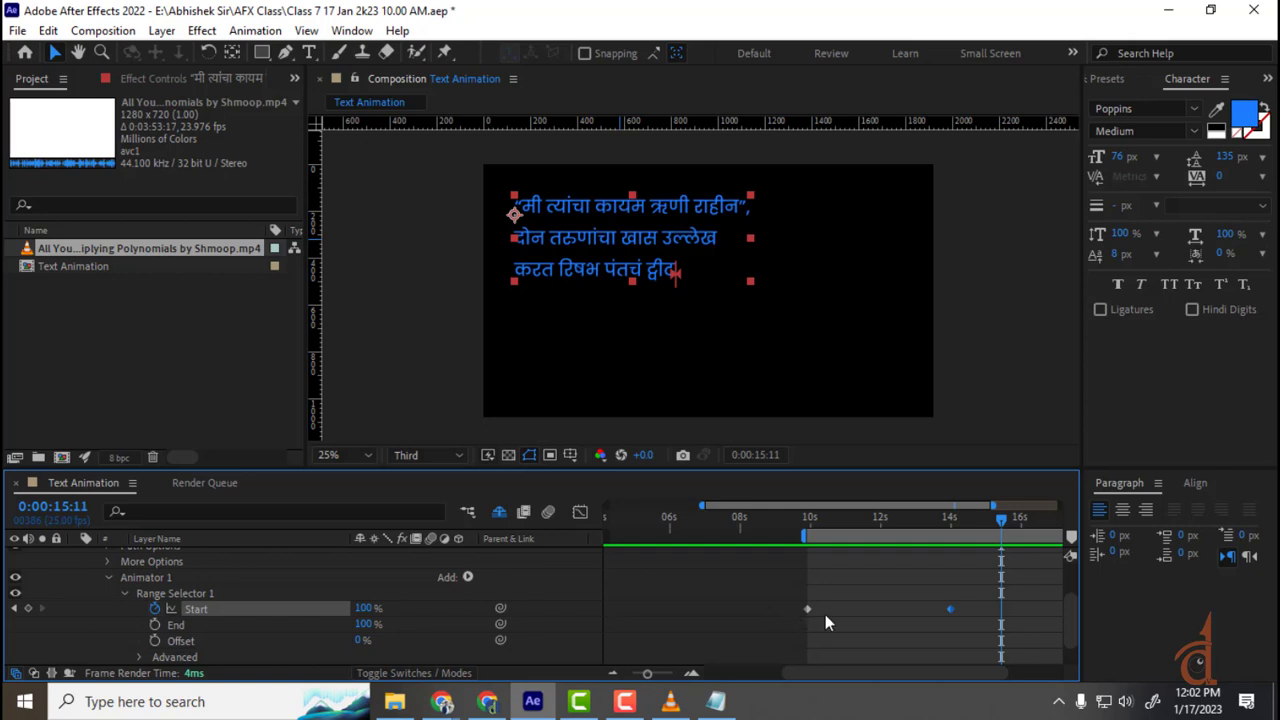
- Move the last Start keyframe to about 16 seconds and preview the reveal from 0:00:09:20
left_click_drag(951, 614, 1020, 610)
left_click_drag(999, 519, 800, 519)
key("space")
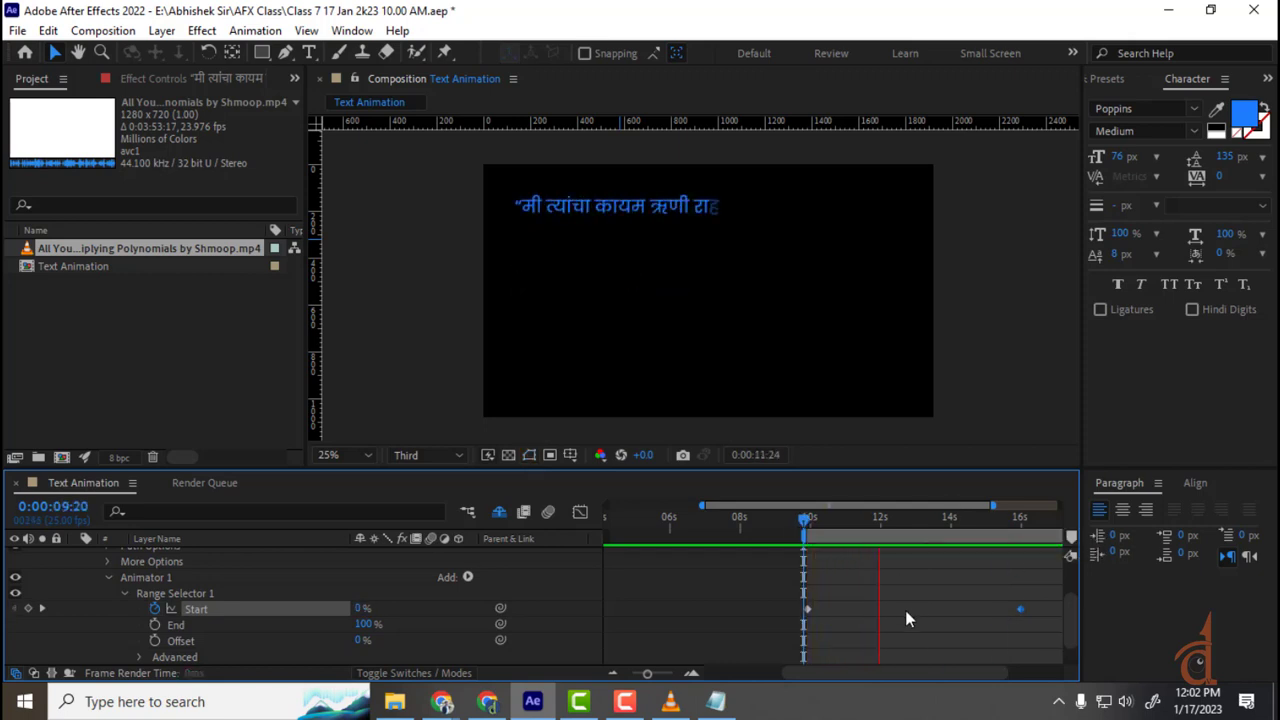
key("space")
- Add a Start keyframe of 39% at 0:00:11:20, matching the end of the headline's first line
left_click_drag(889, 518, 876, 537)
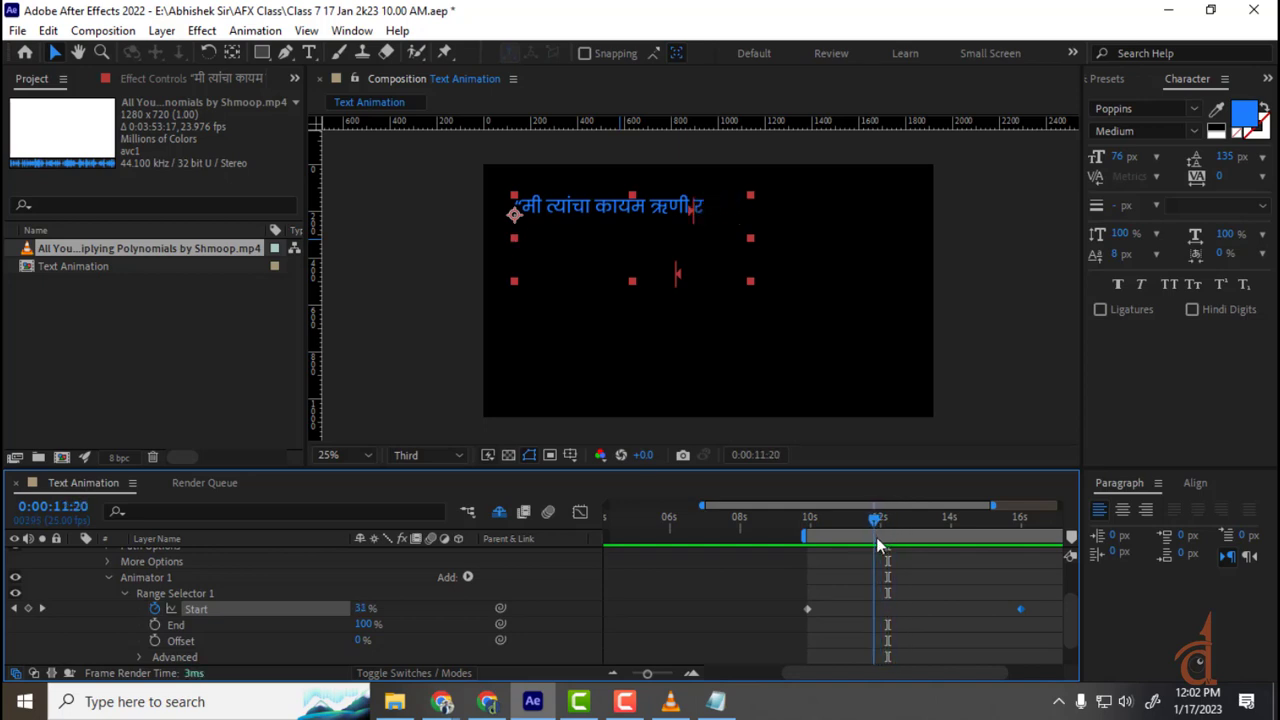
left_click(362, 608)
type("50")
key("Return")
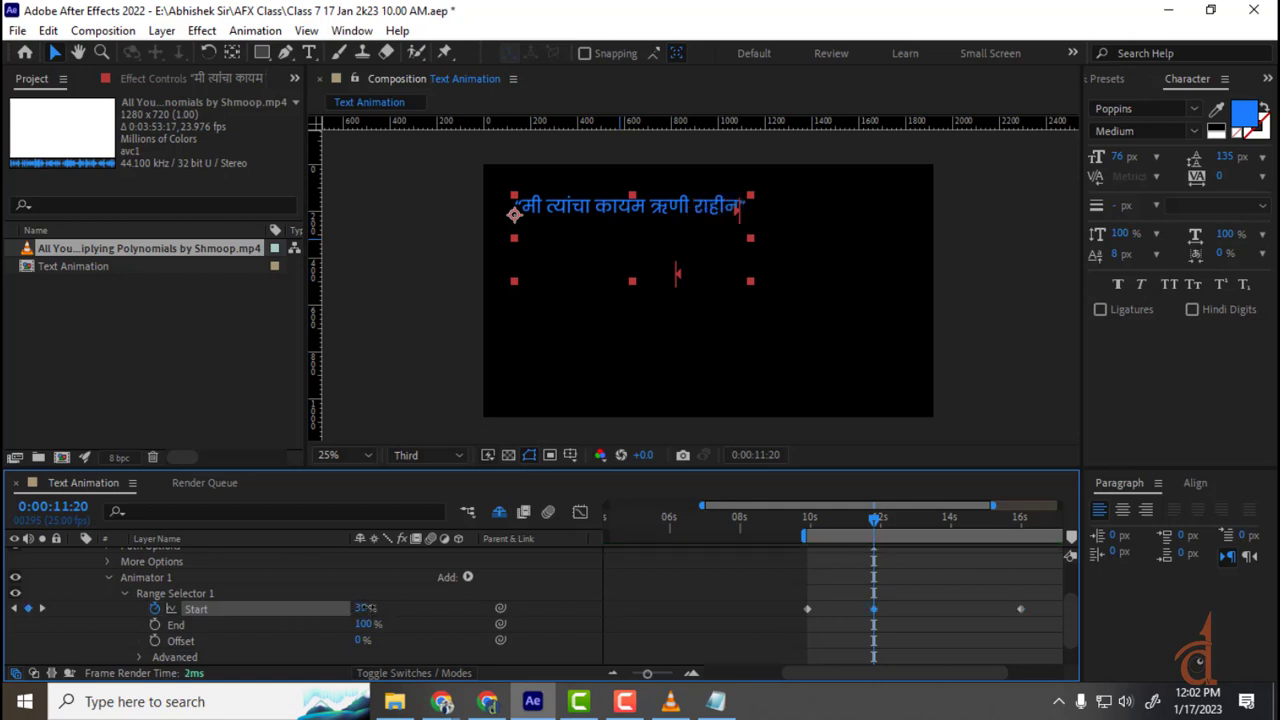
left_click_drag(367, 608, 366, 608)
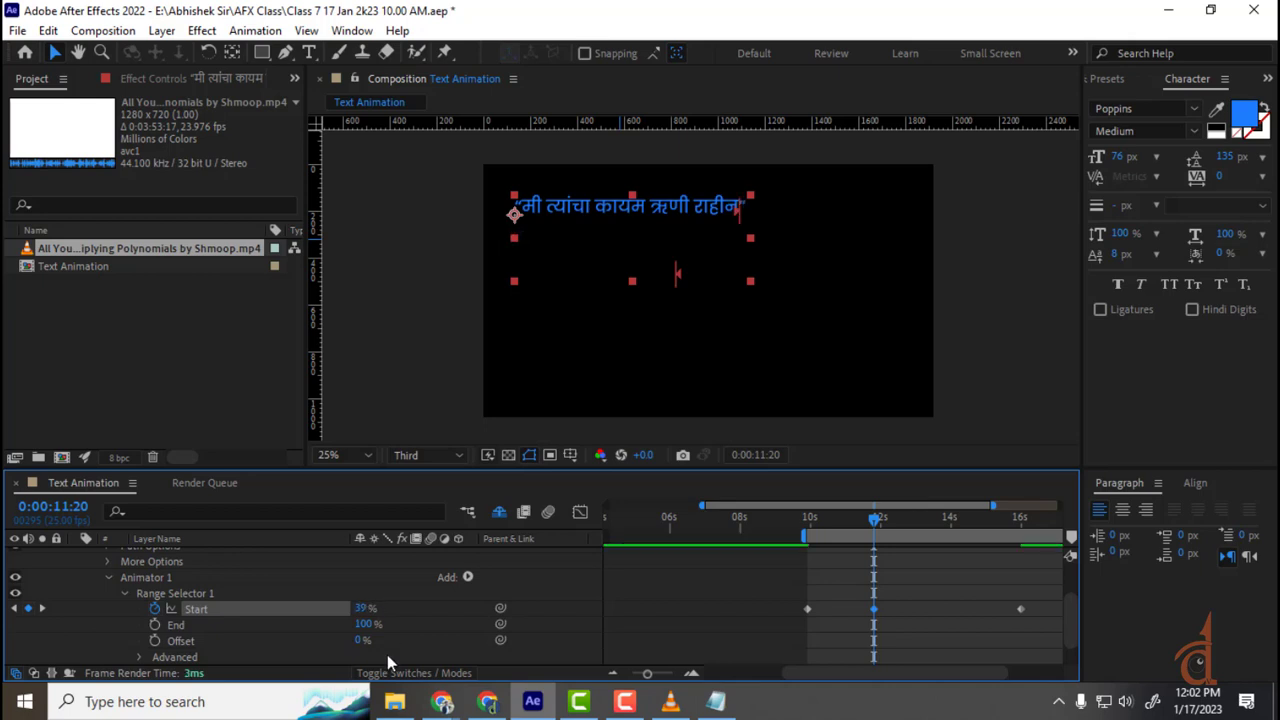
- Copy the 39% Start keyframe to 0:00:12:09 to hold the reveal, and return the playhead to 0:00:09:19
left_click_drag(876, 517, 898, 532)
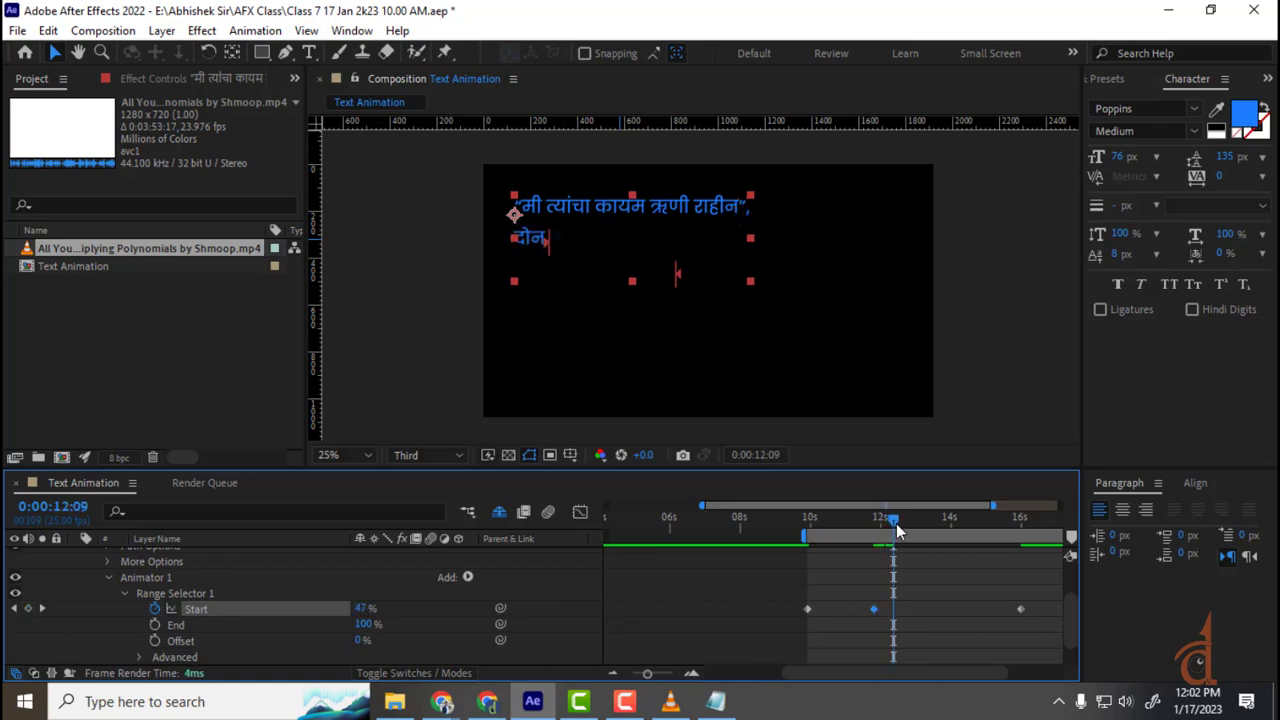
left_click_drag(919, 596, 838, 643)
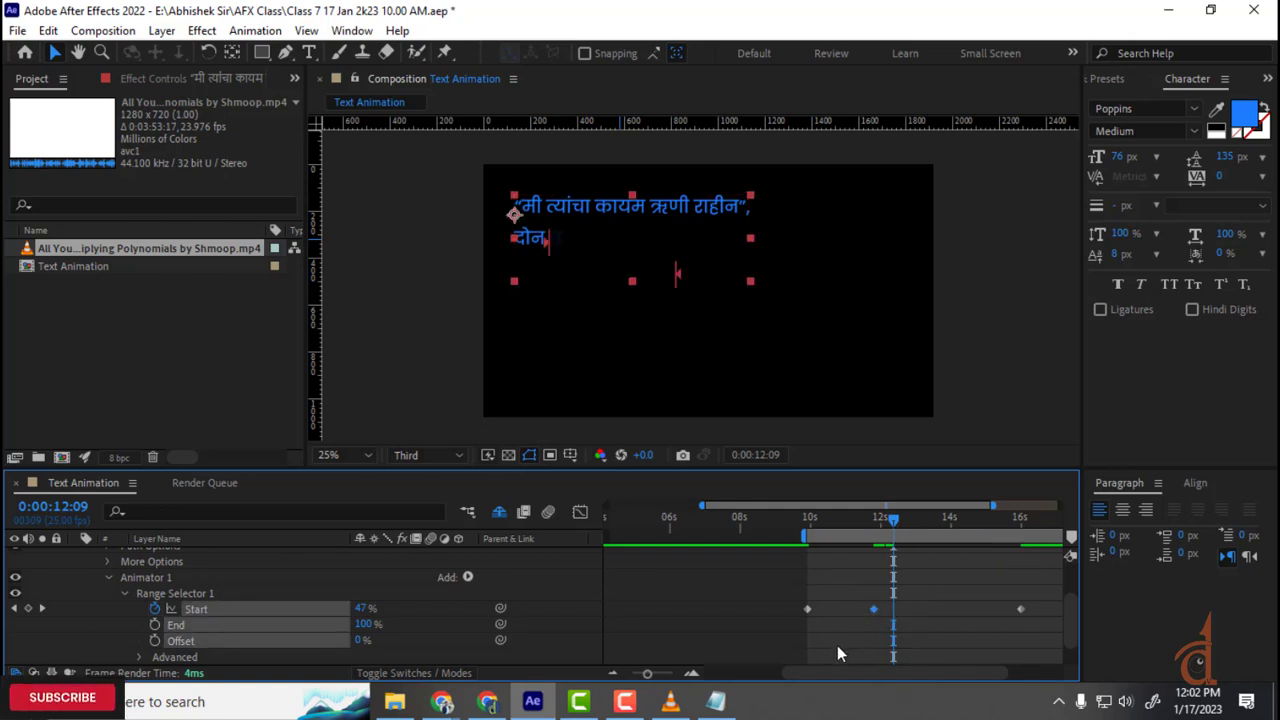
key("ctrl+c")
key("ctrl+v")
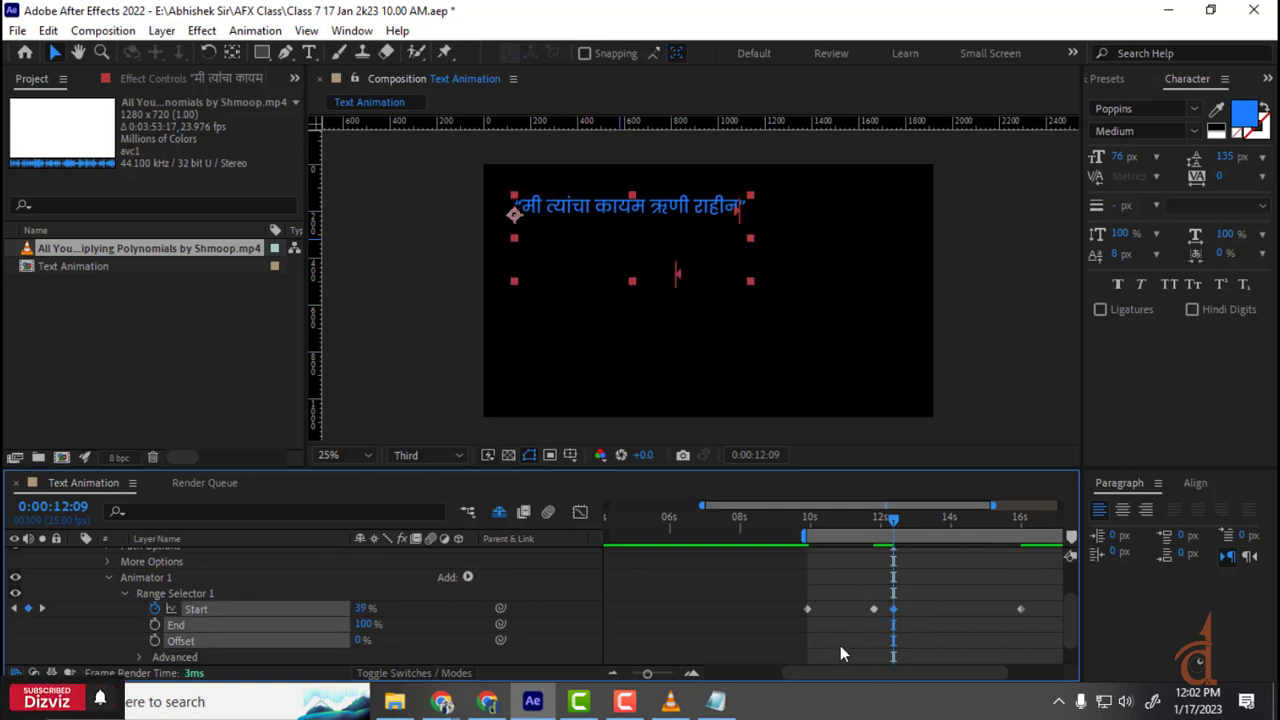
left_click_drag(909, 517, 801, 517)
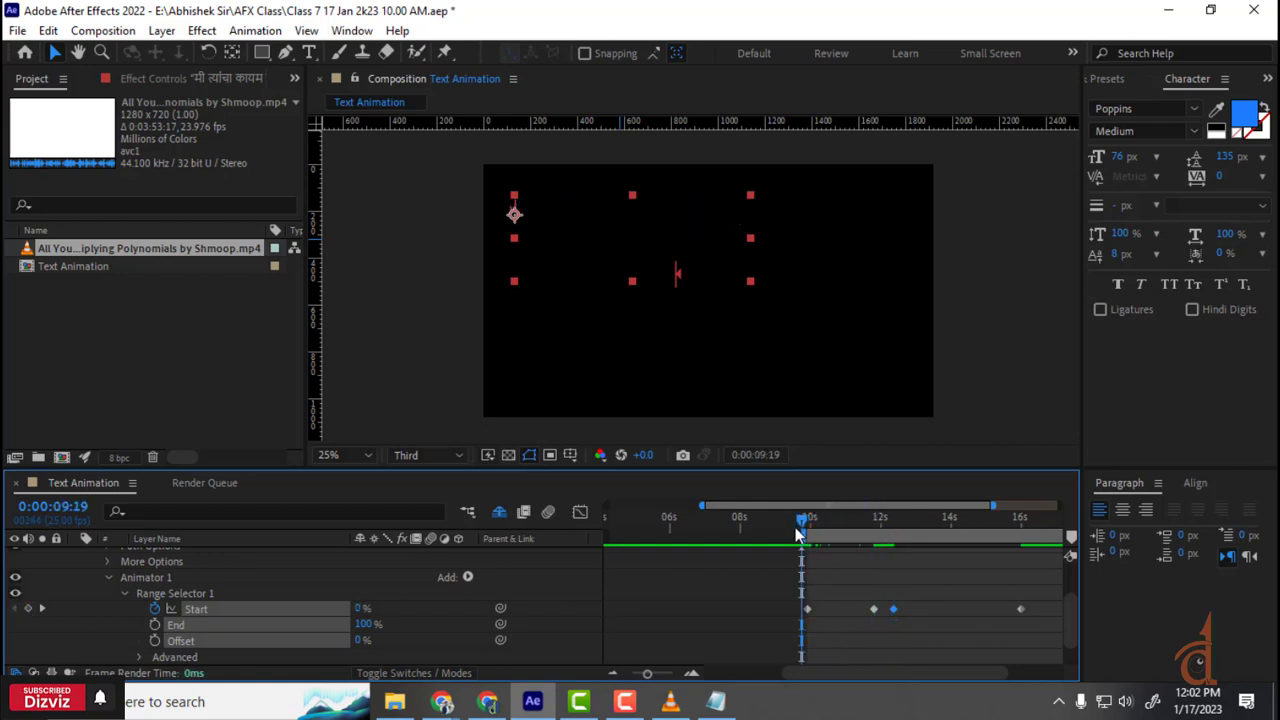
- Add a 72% Start keyframe at 0:00:14:08, matching the second line's end, and copy it to 0:00:15:00 to hold the reveal
key("space")
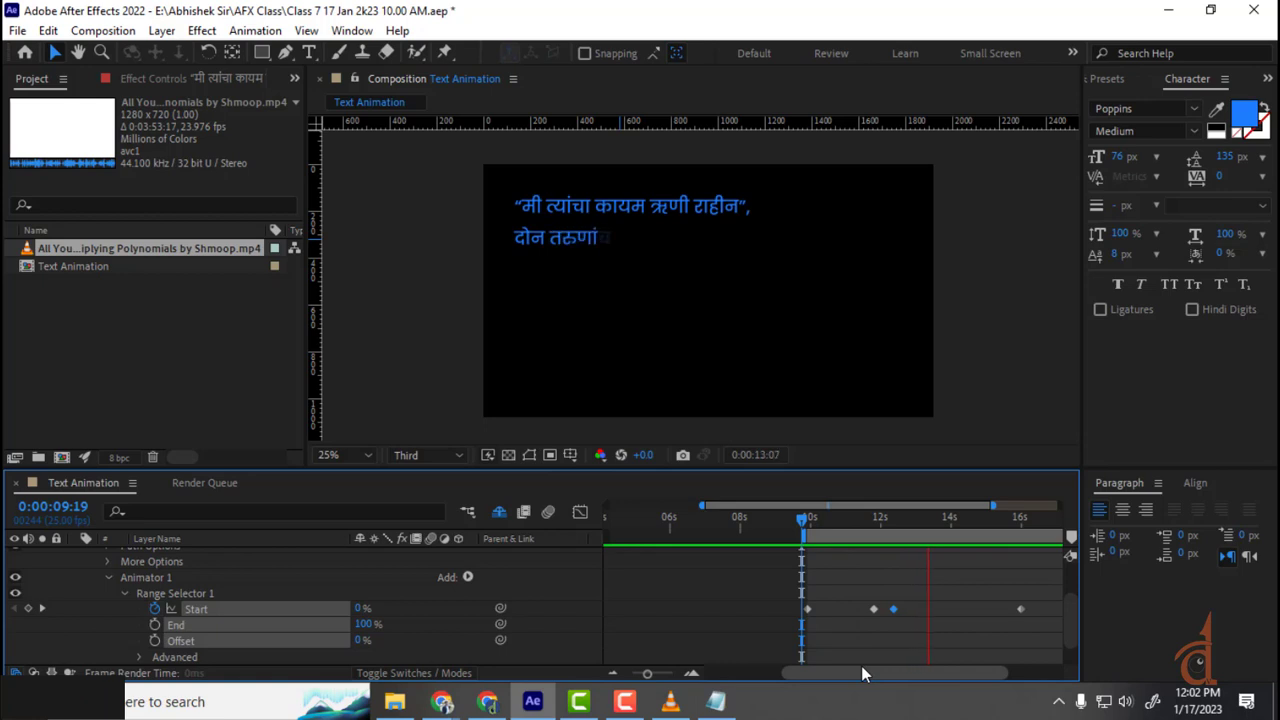
key("space")
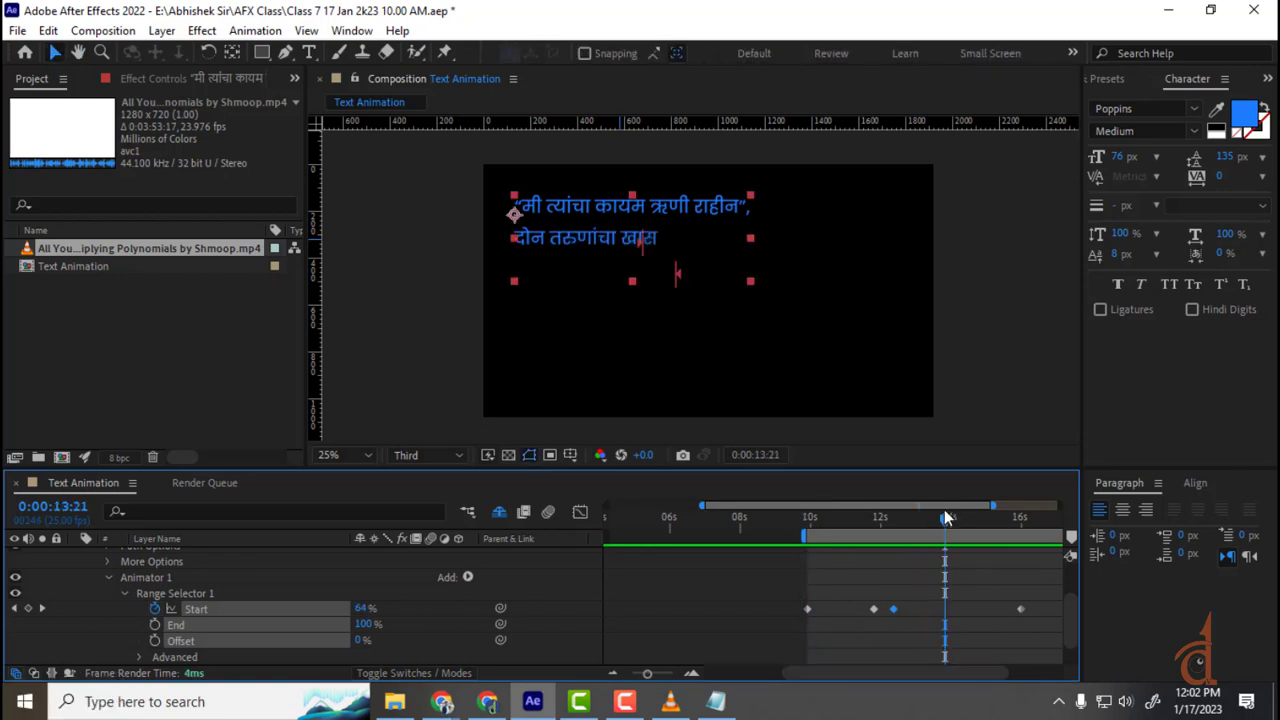
left_click_drag(945, 525, 962, 529)
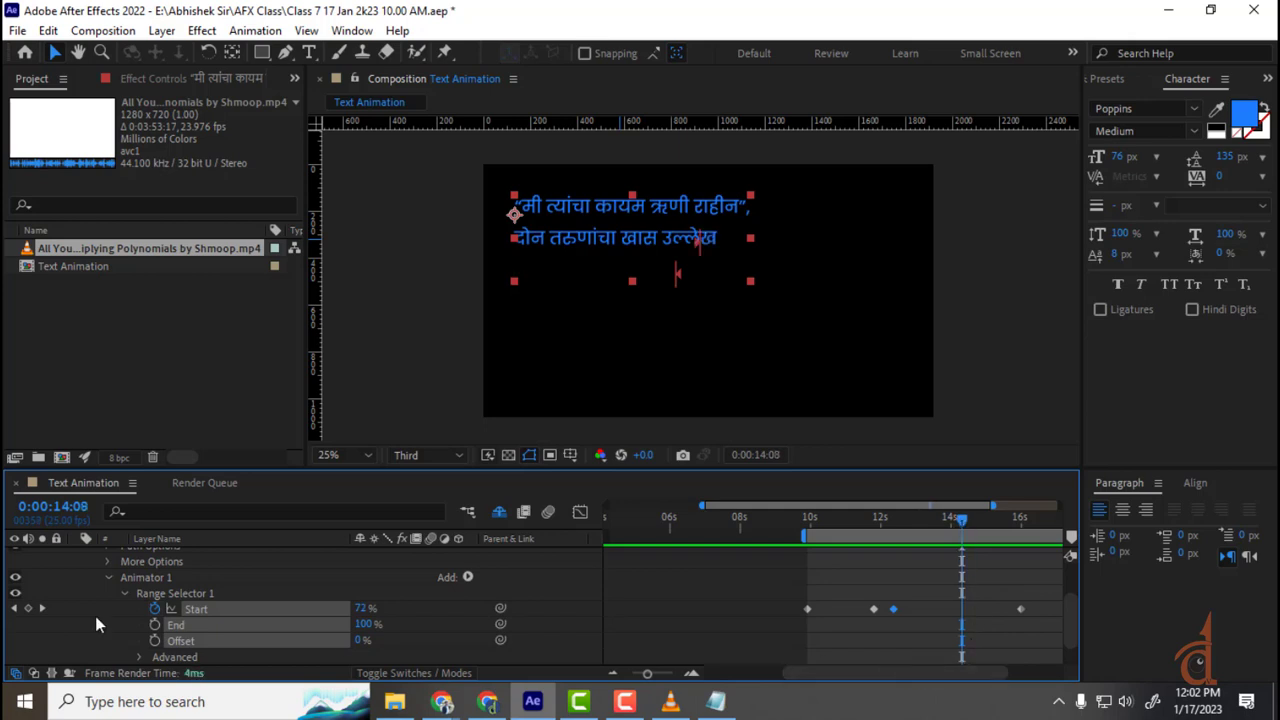
left_click(28, 608)
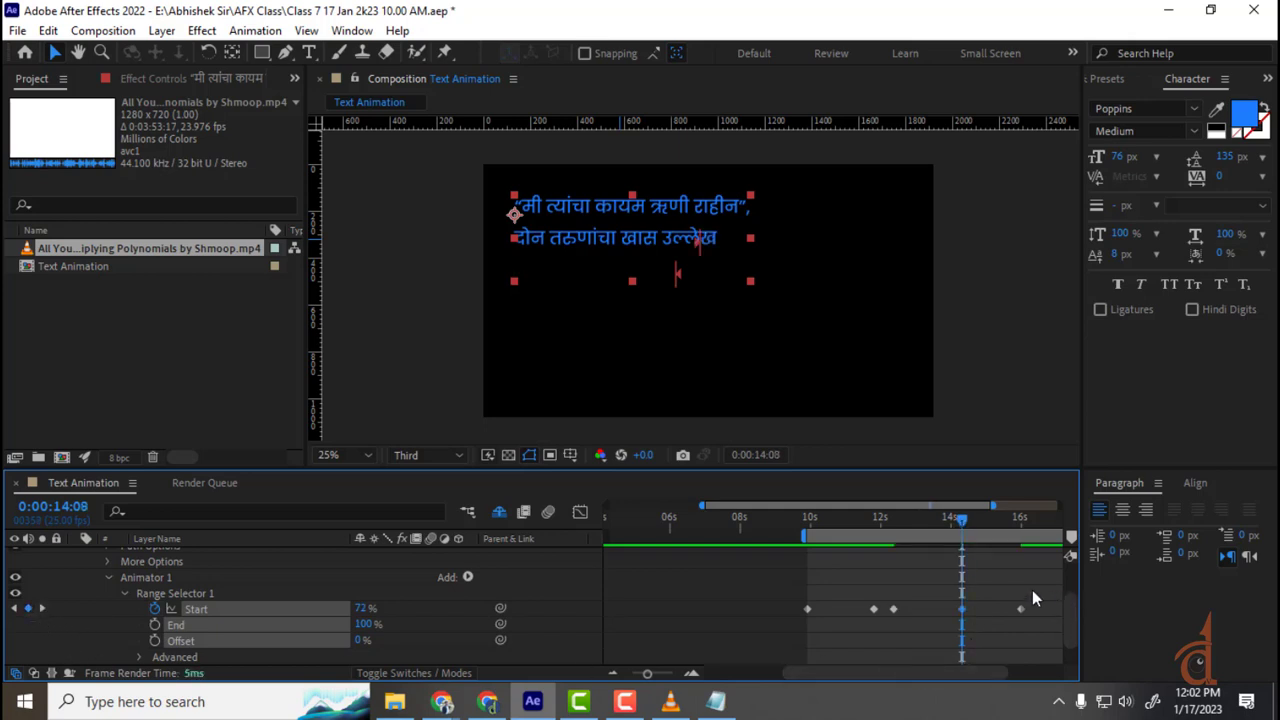
left_click_drag(970, 525, 992, 519)
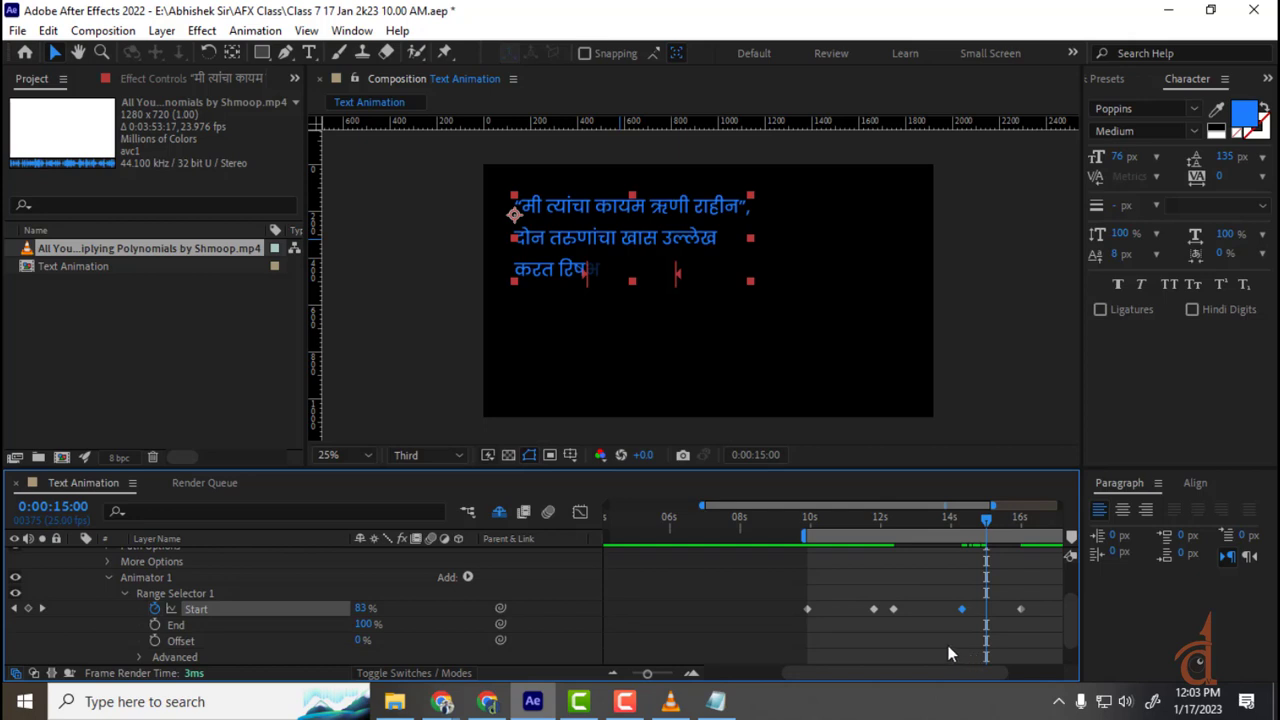
key("ctrl+v")
- Move the last Start keyframe to about 18 seconds and preview the reveal from 0:00:09:11
left_click_drag(877, 674, 930, 688)
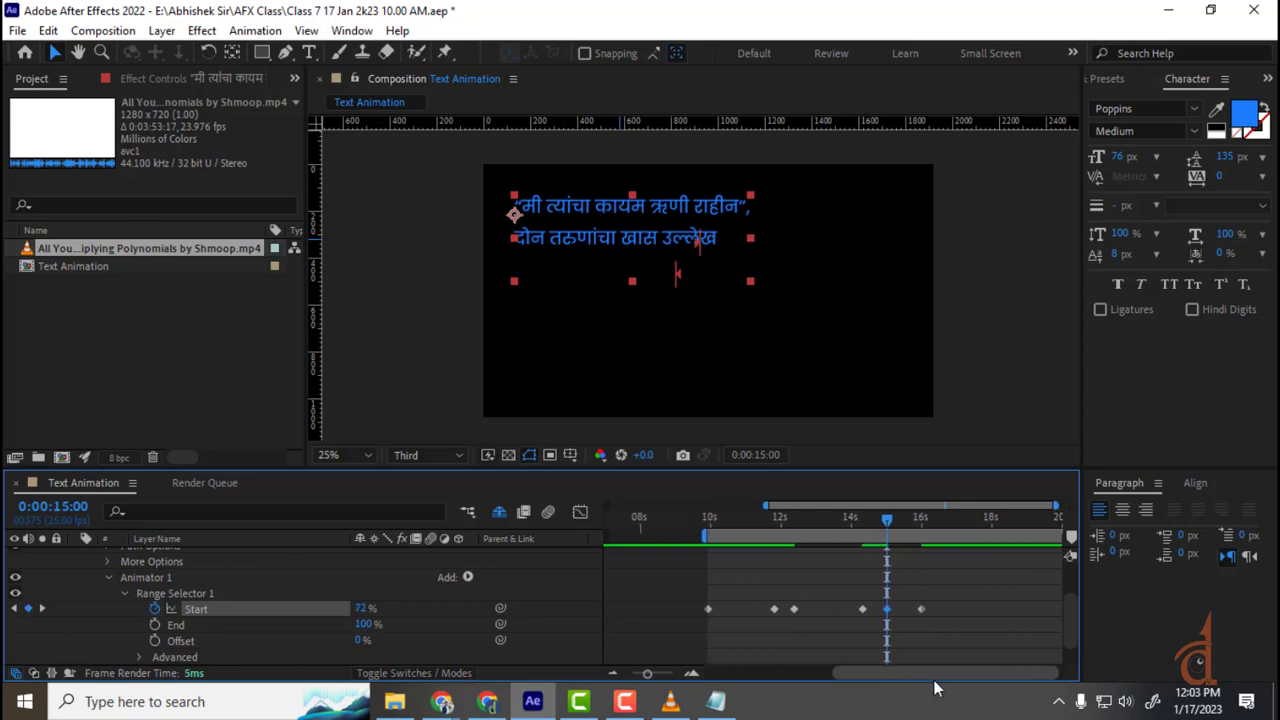
left_click_drag(916, 608, 980, 620)
left_click_drag(882, 525, 688, 534)
key("space")
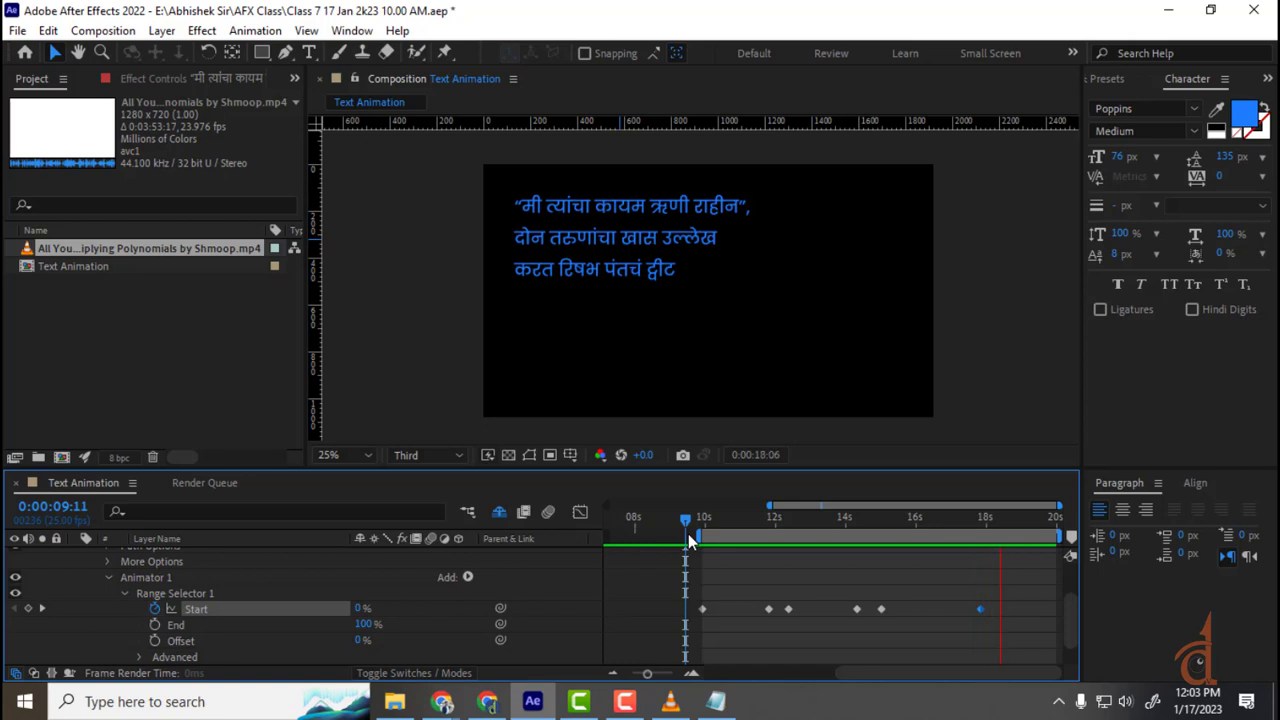
key("space")
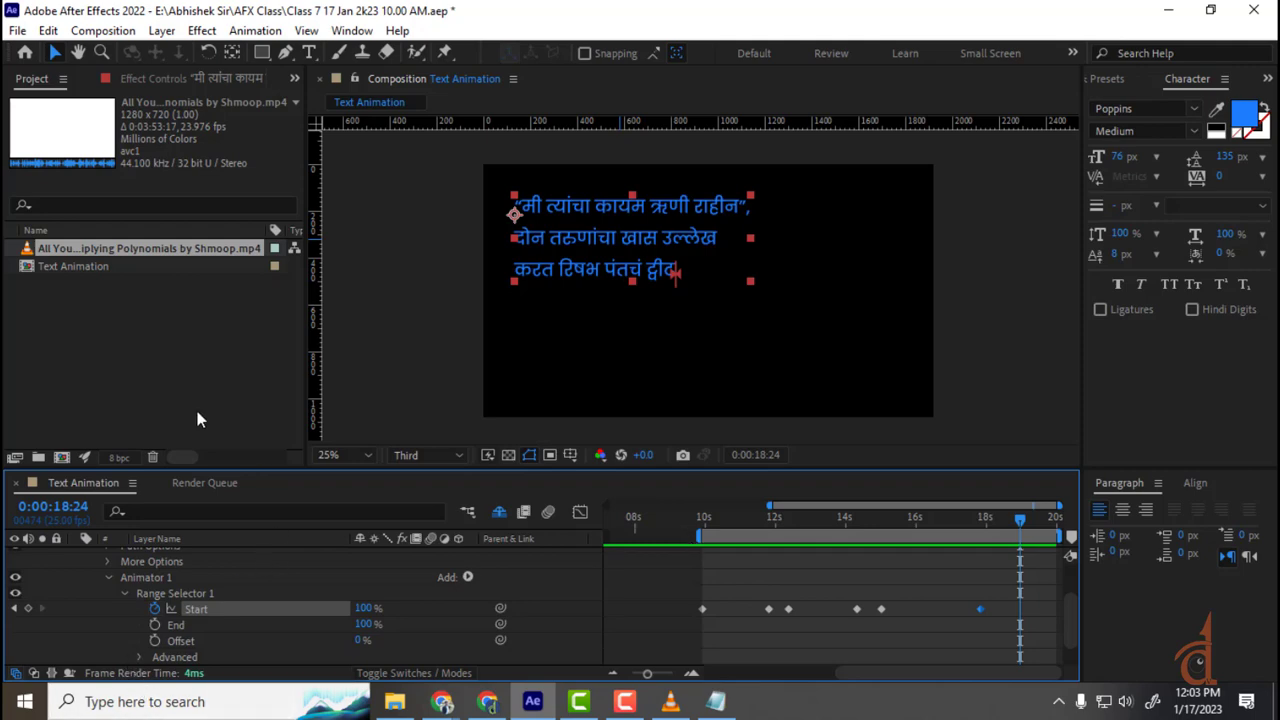
- Switch to Voice Recorder and start a new recording
left_click(160, 703)
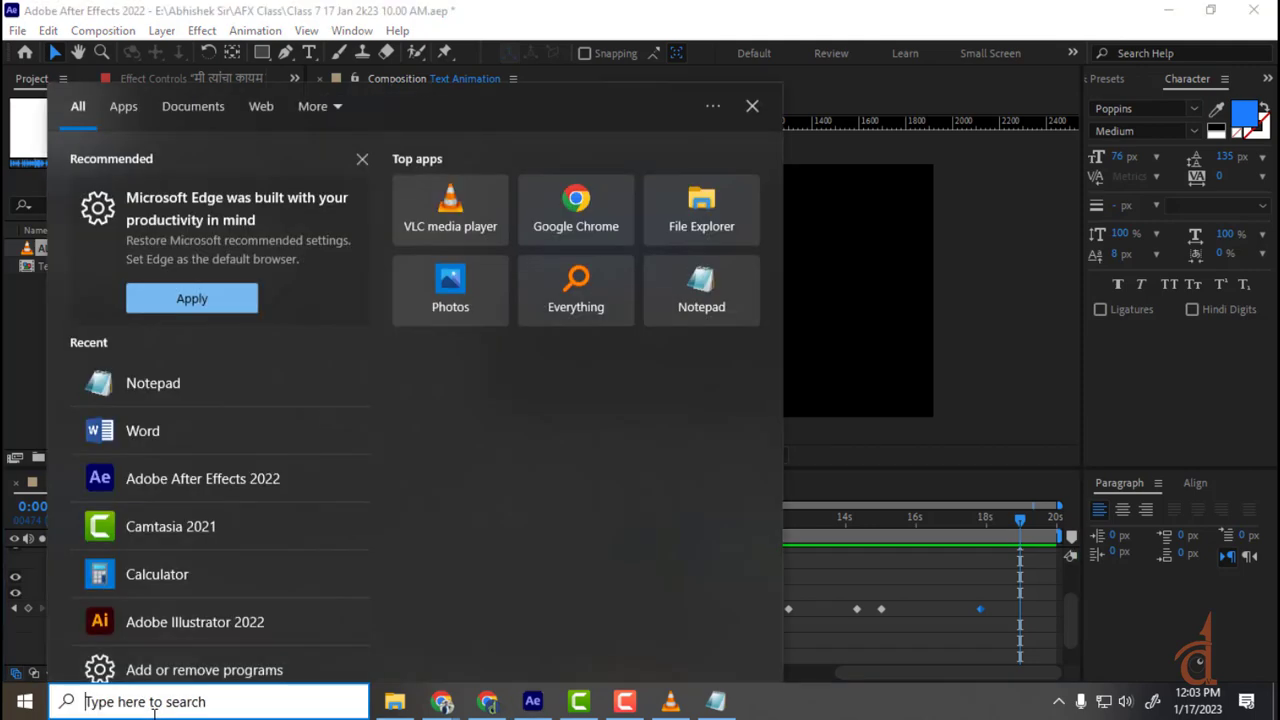
type("recor")
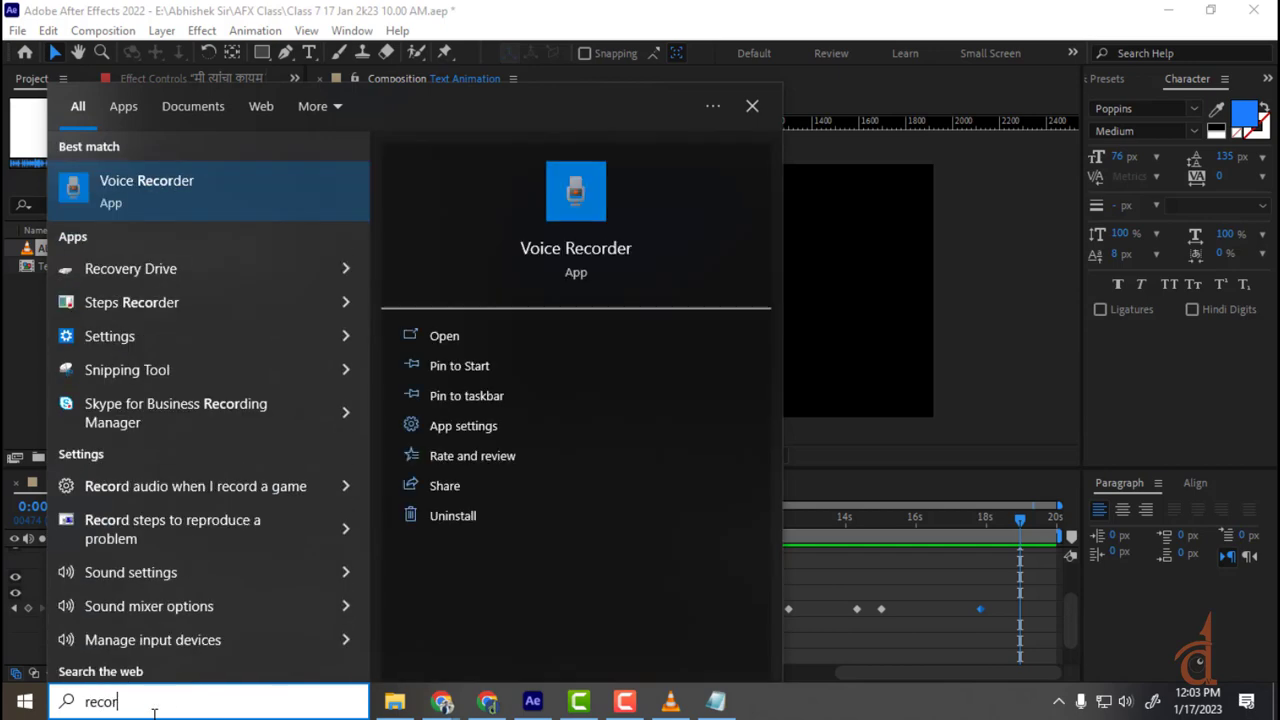
left_click(149, 181)
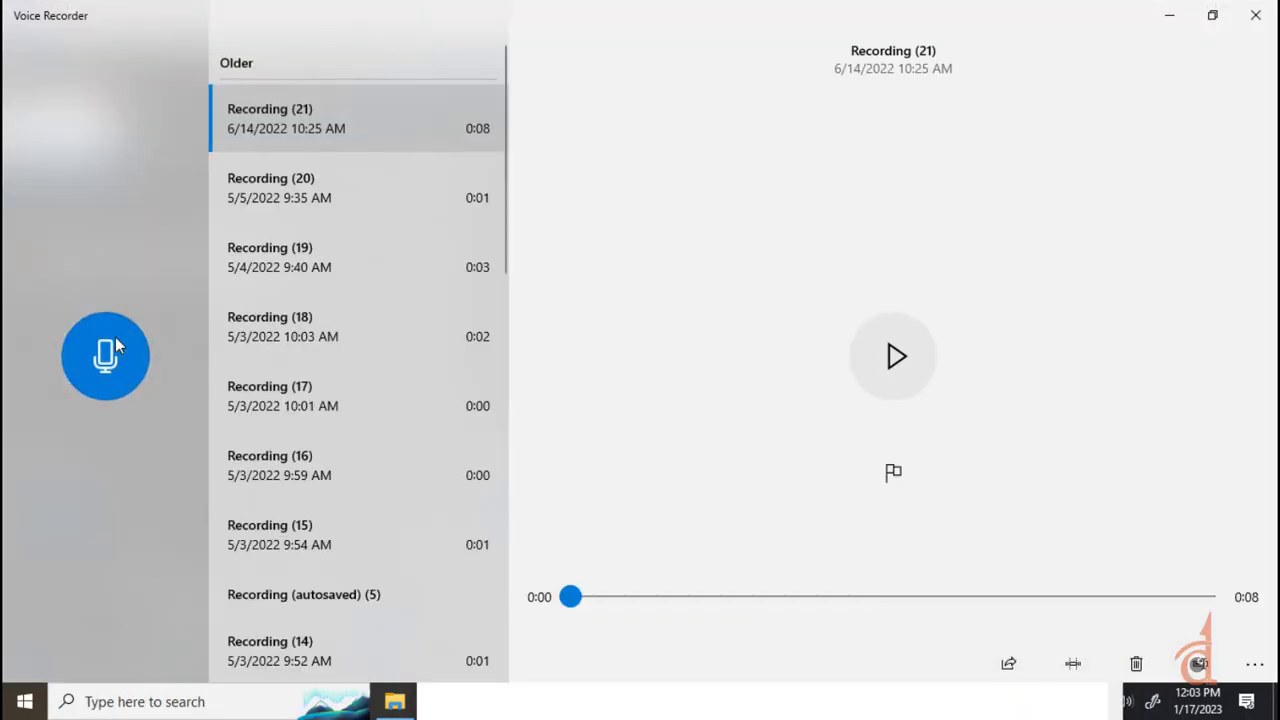
left_click(107, 353)
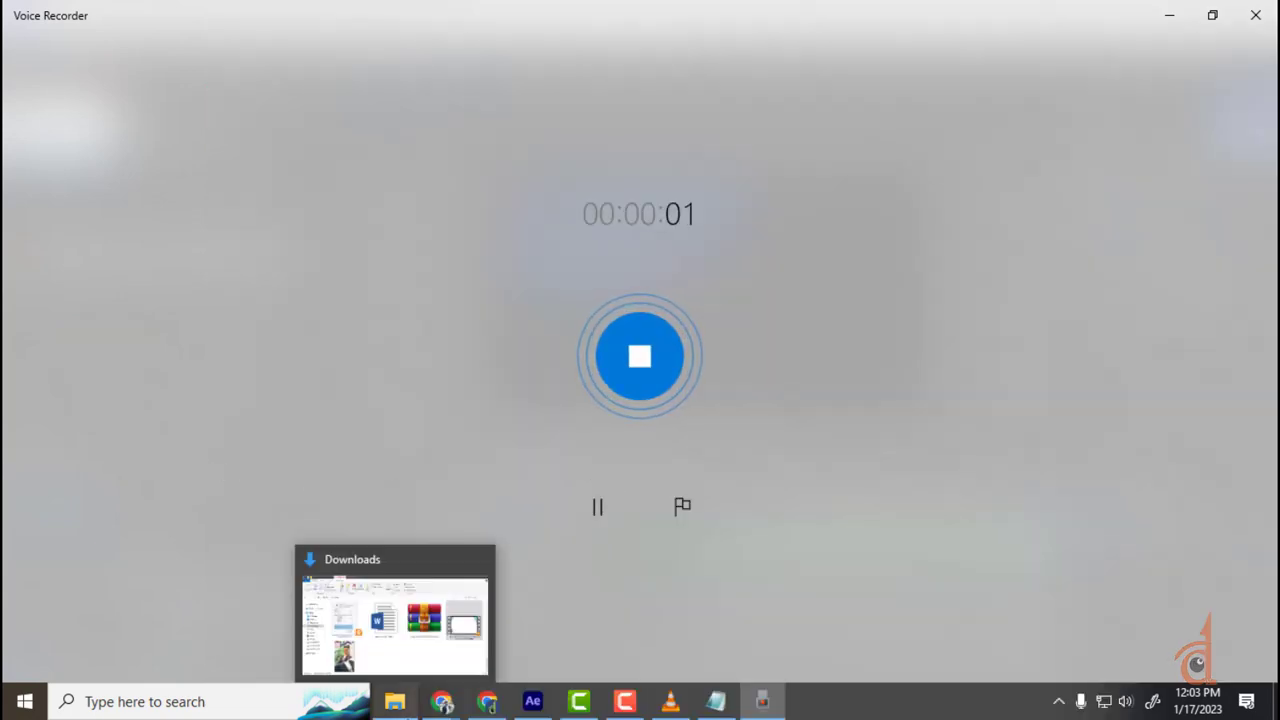
- Bring up the headline in After Effects during the recording, then return to Voice Recorder and stop at 17 seconds
key("super")
mouse_move(620, 705)
mouse_move(723, 705)
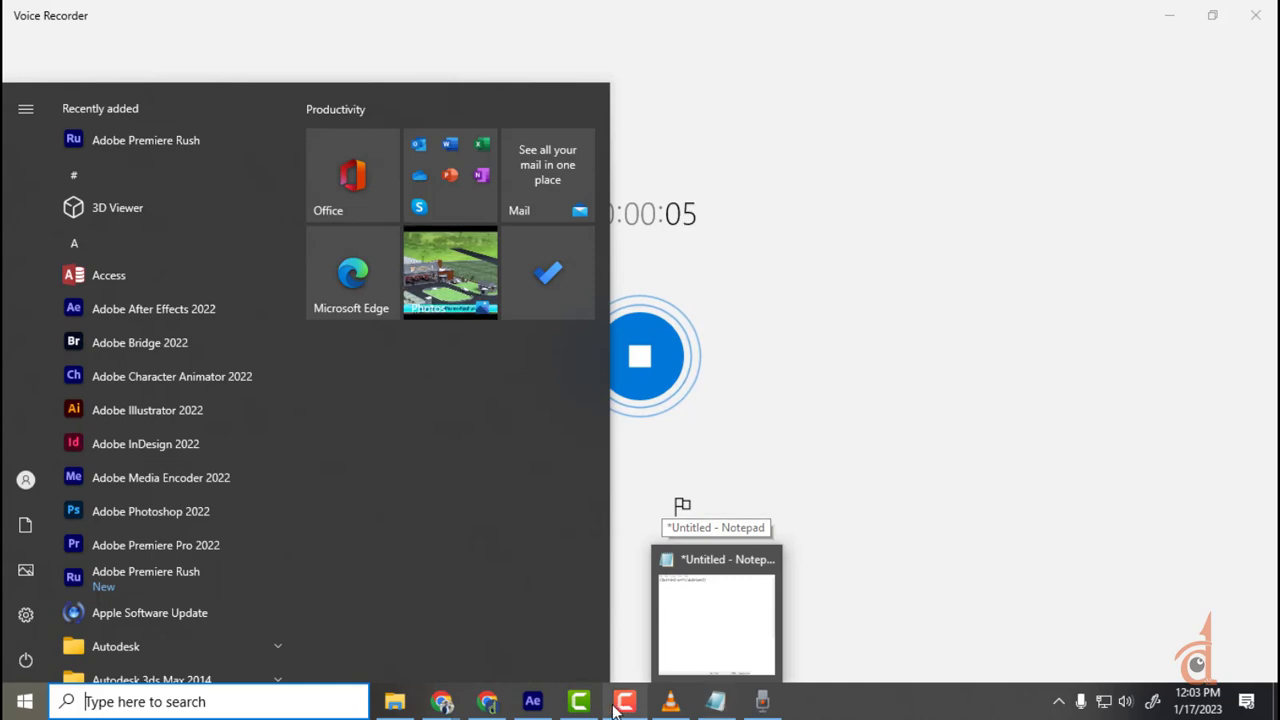
left_click(535, 702)
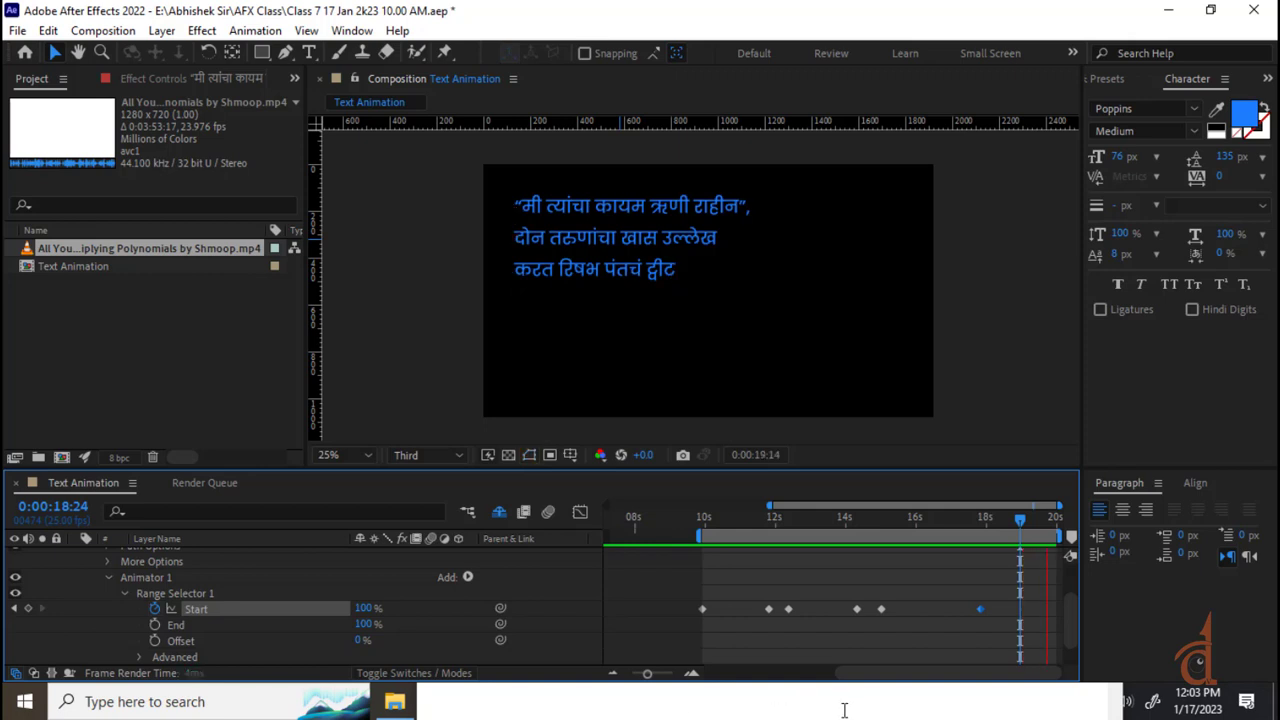
key("super")
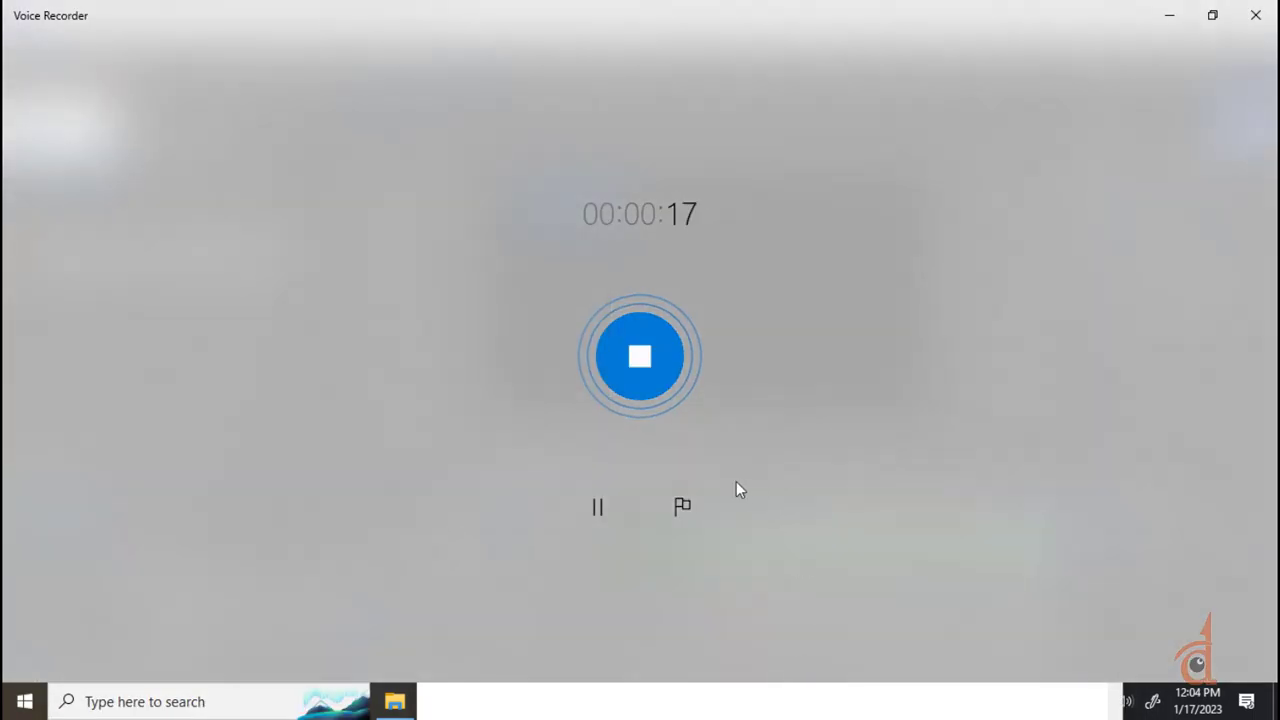
left_click(662, 384)
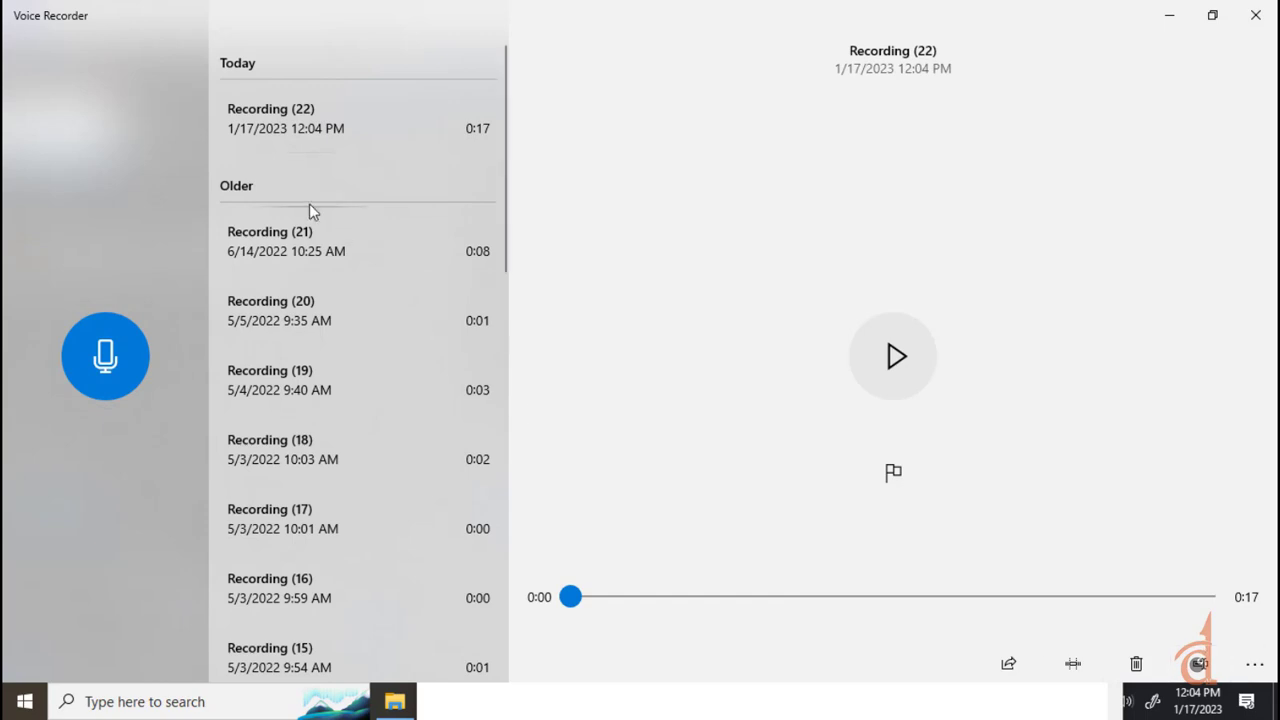
- Play the start of Recording (22), open its file location and copy the audio file
left_click(318, 131)
left_click(905, 345)
right_click(287, 114)
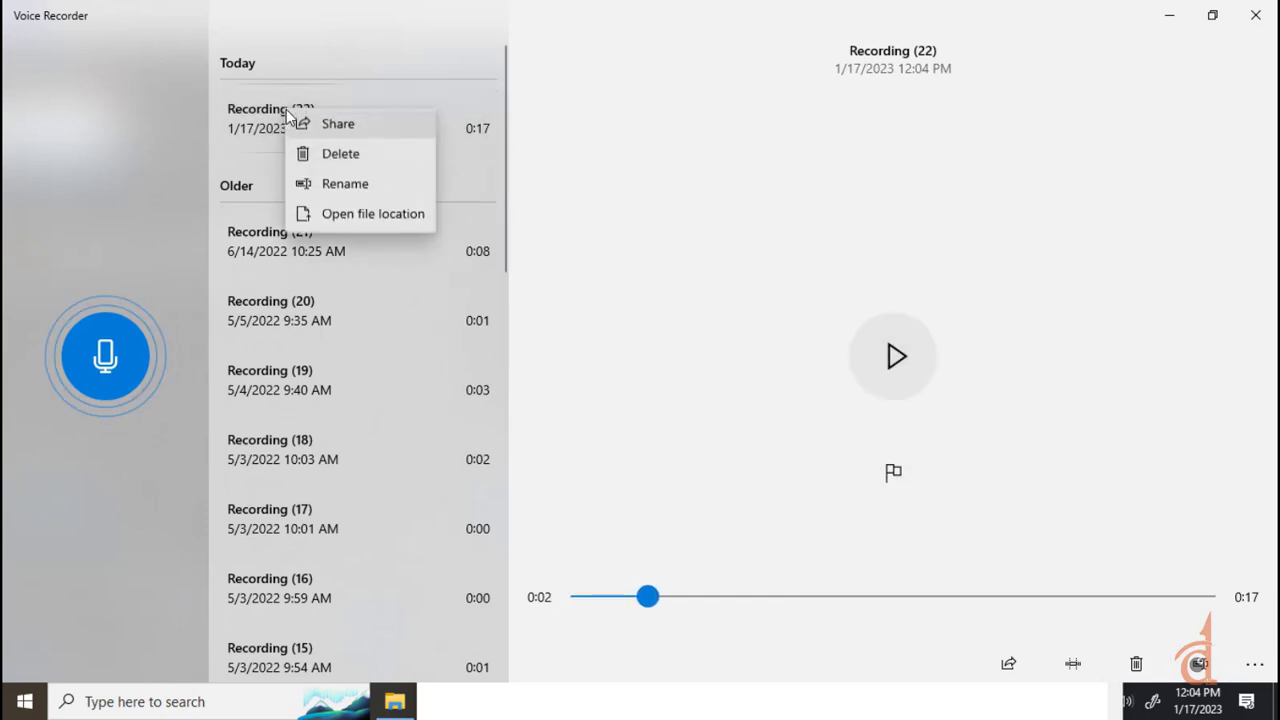
left_click(355, 215)
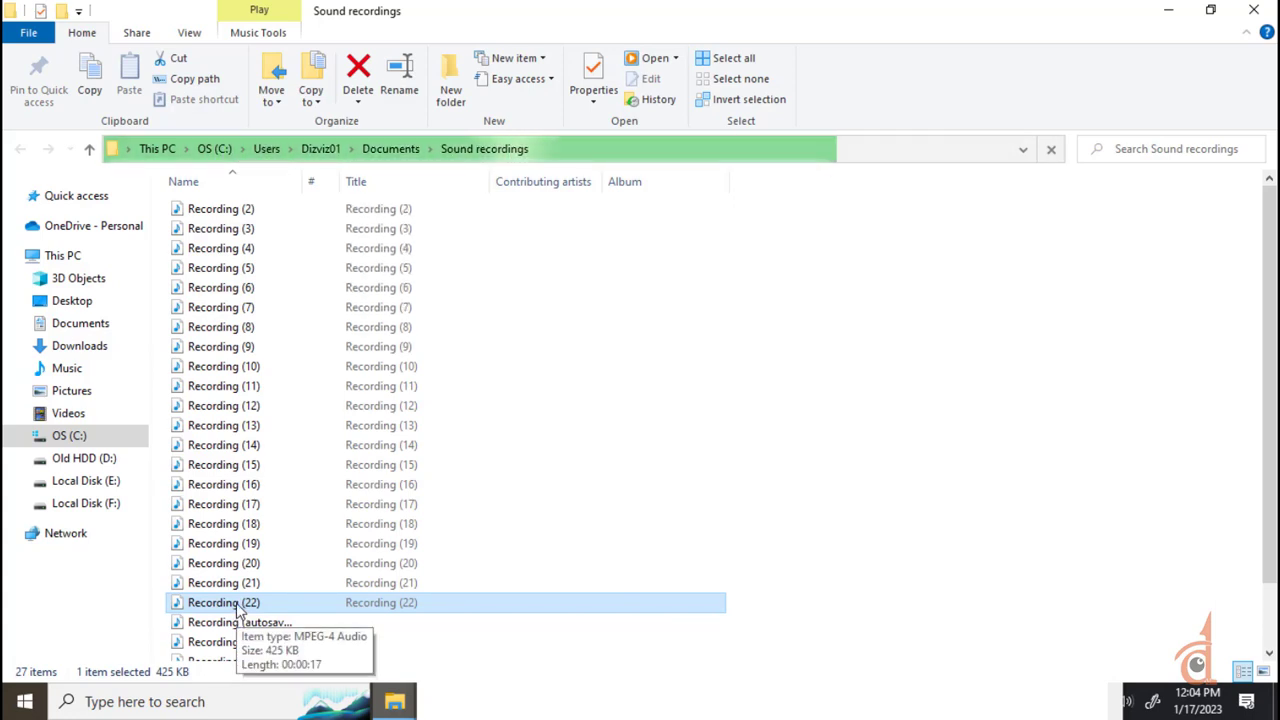
left_click_drag(558, 719, 287, 603)
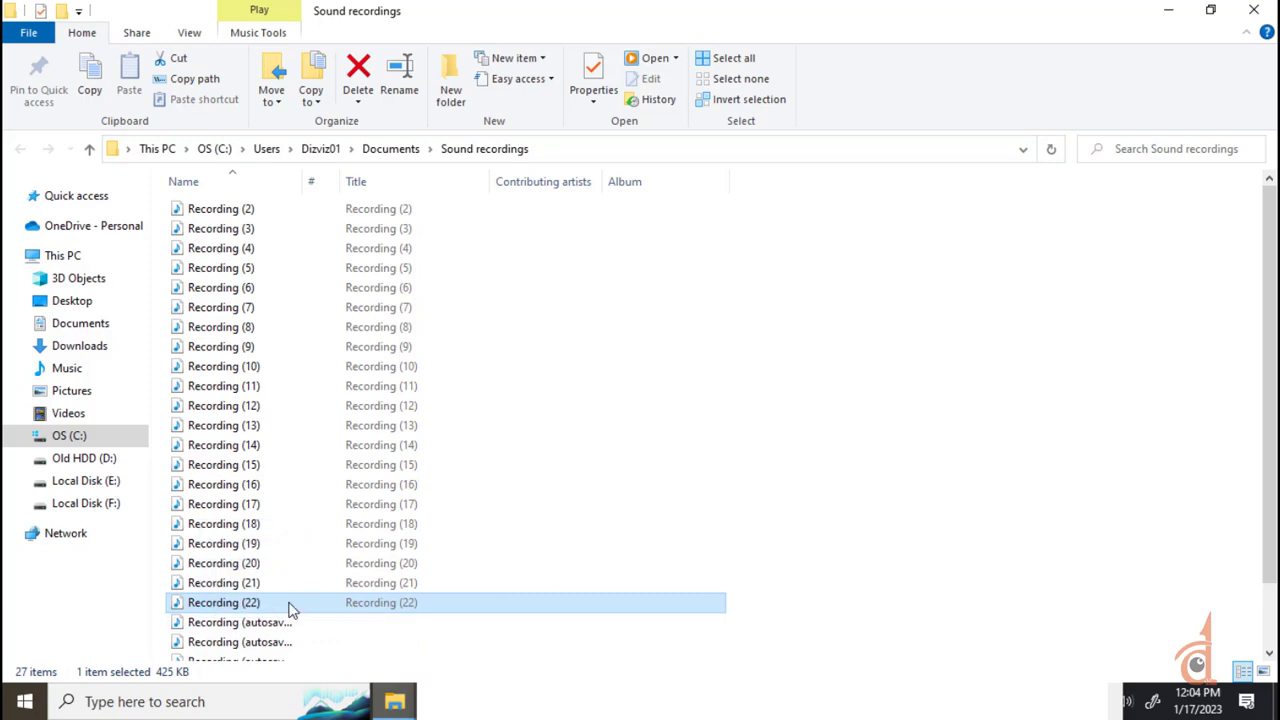
key("ctrl+c")
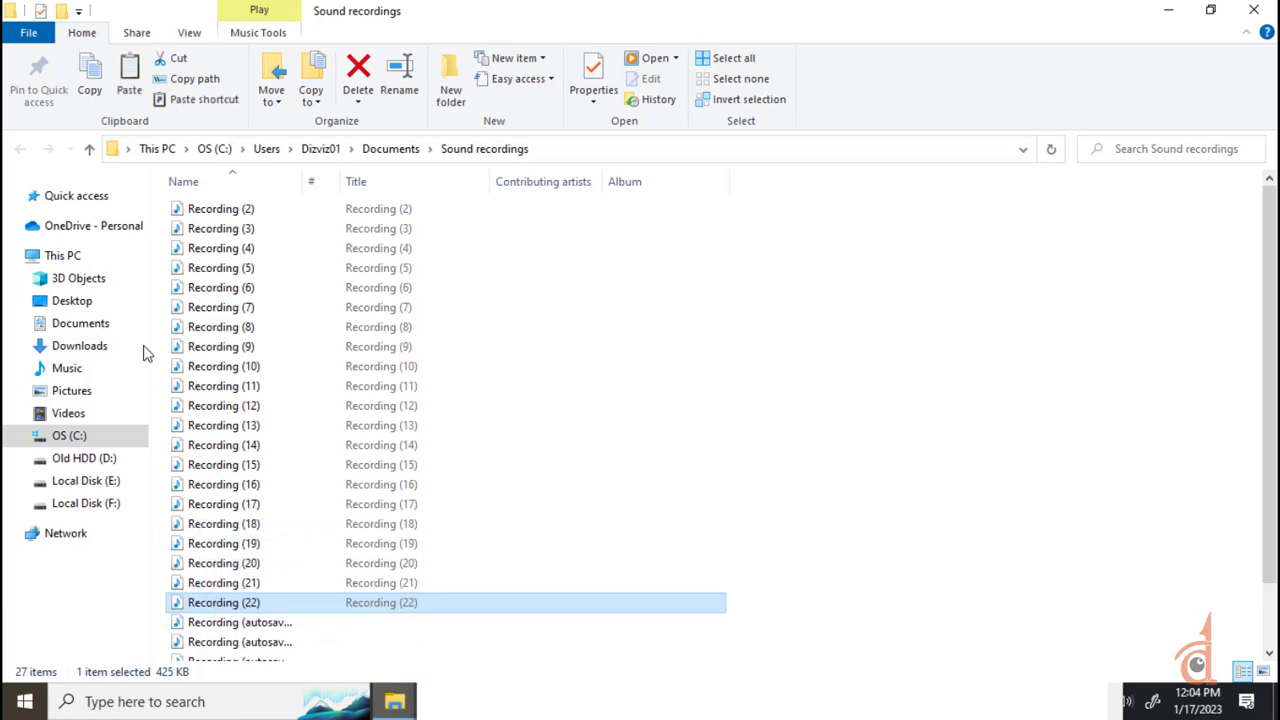
- Paste the recording into the AFX Class folder on Local Disk (E:) using TeraCopy
left_click(105, 485)
double_click(218, 278)
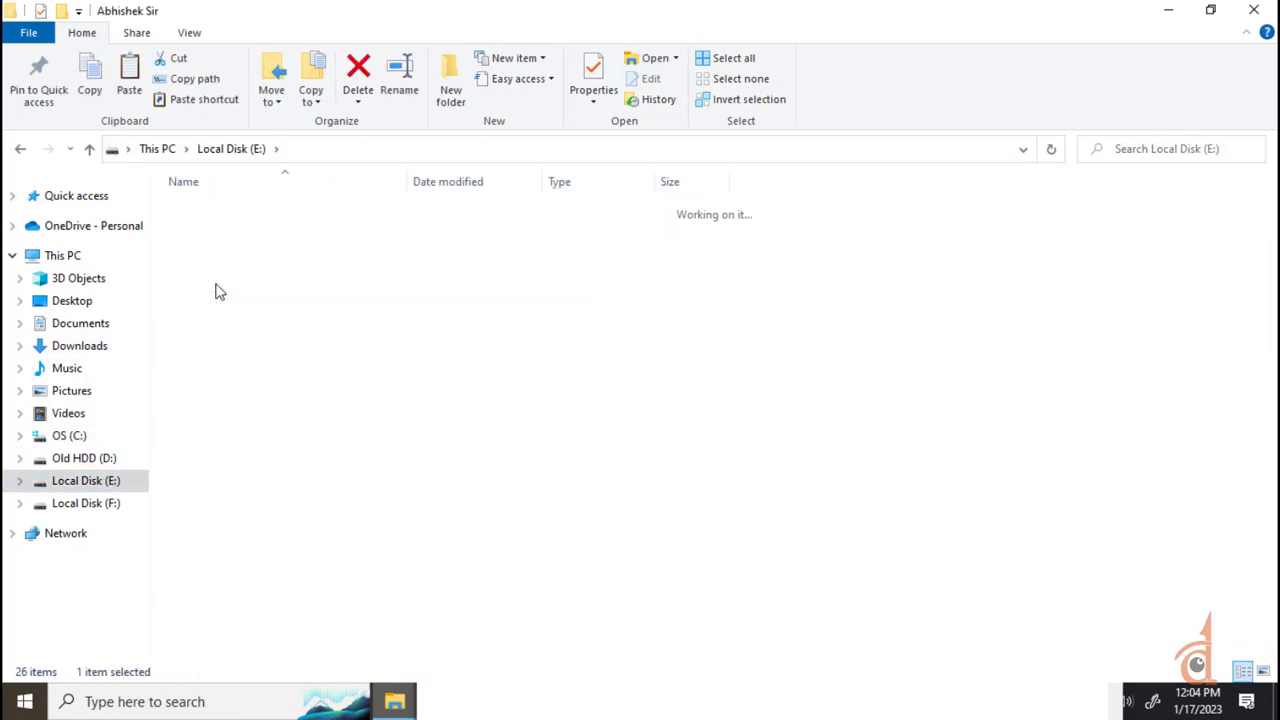
double_click(225, 213)
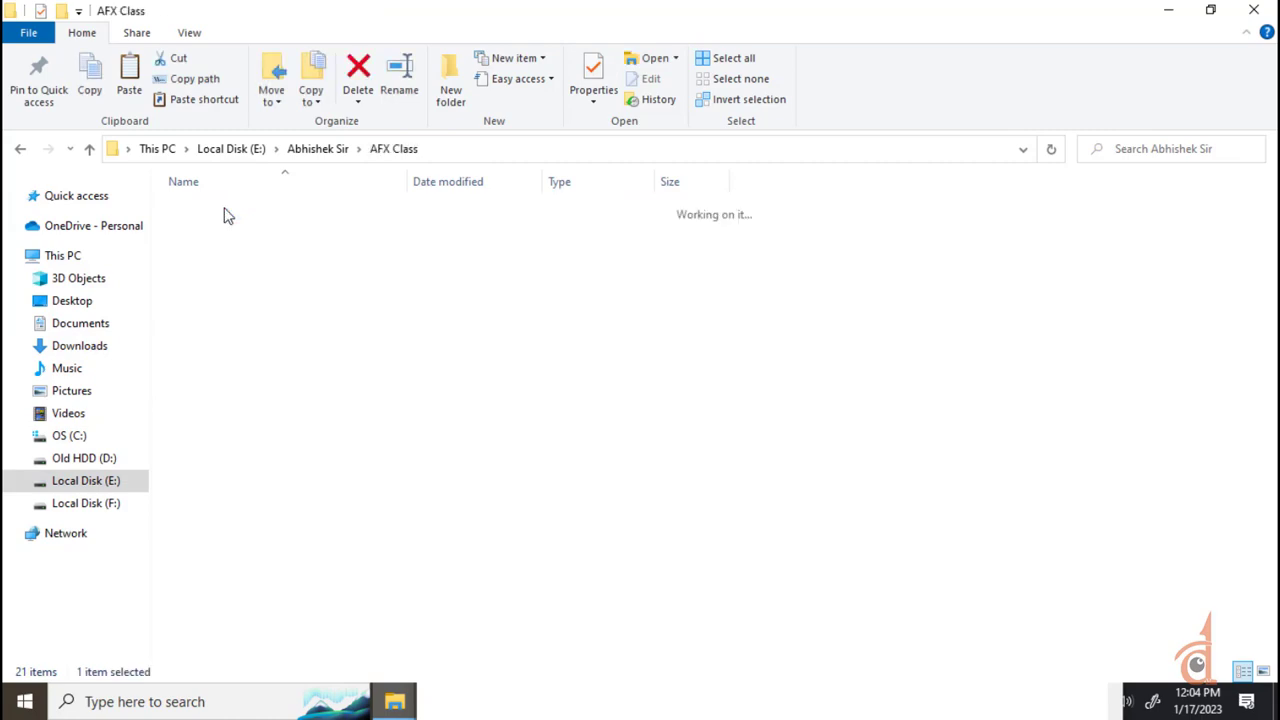
key("ctrl+v")
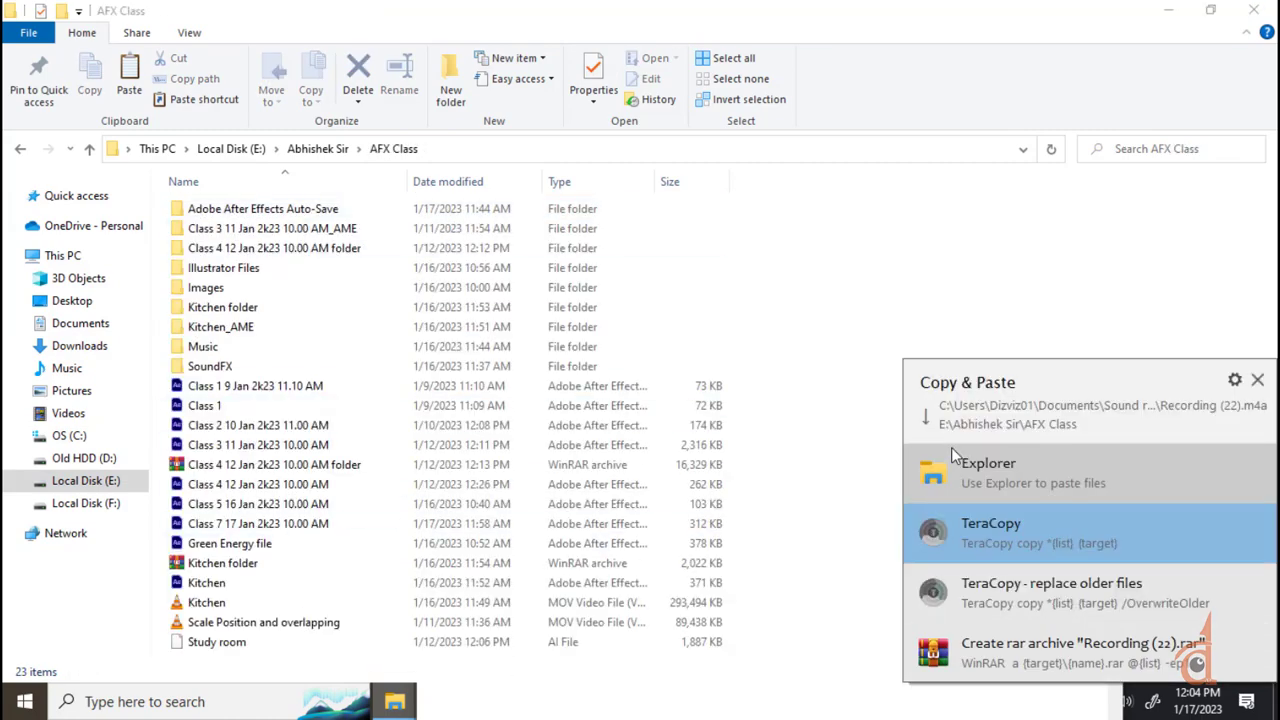
left_click(1028, 558)
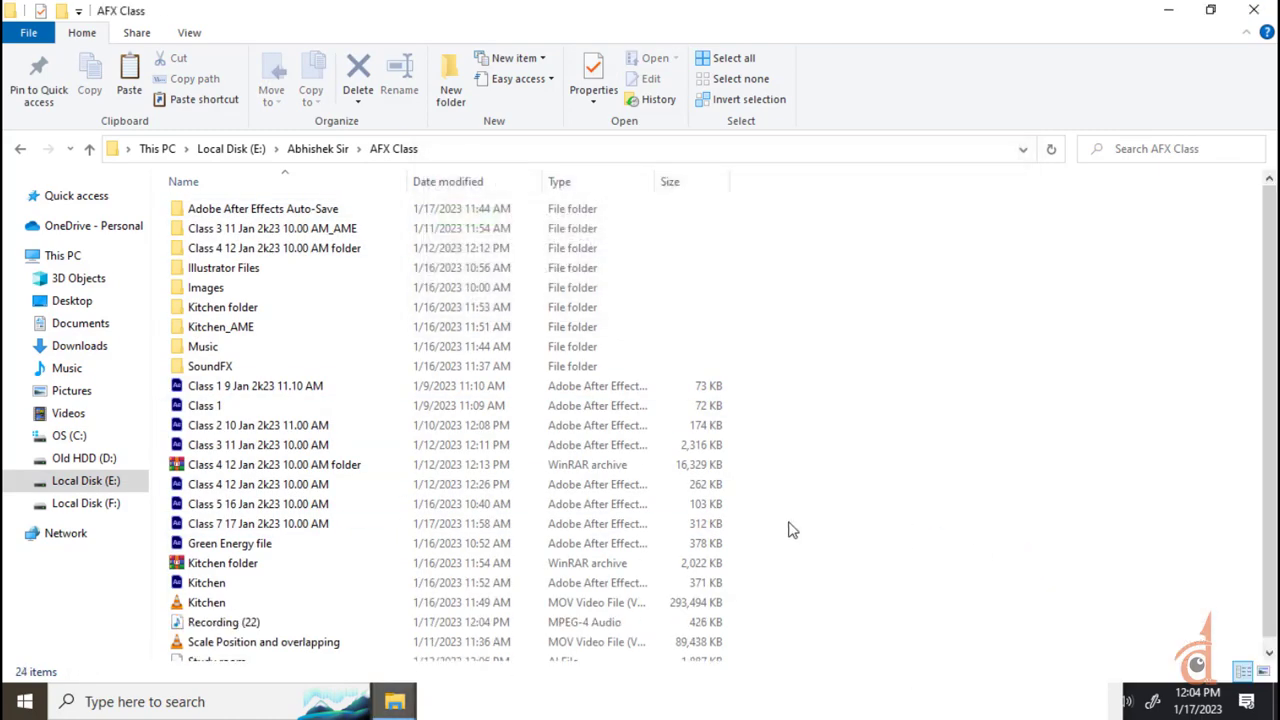
- Rename the pasted Recording (22) audio file as rishabh
scroll(380, 497, "down", 1)
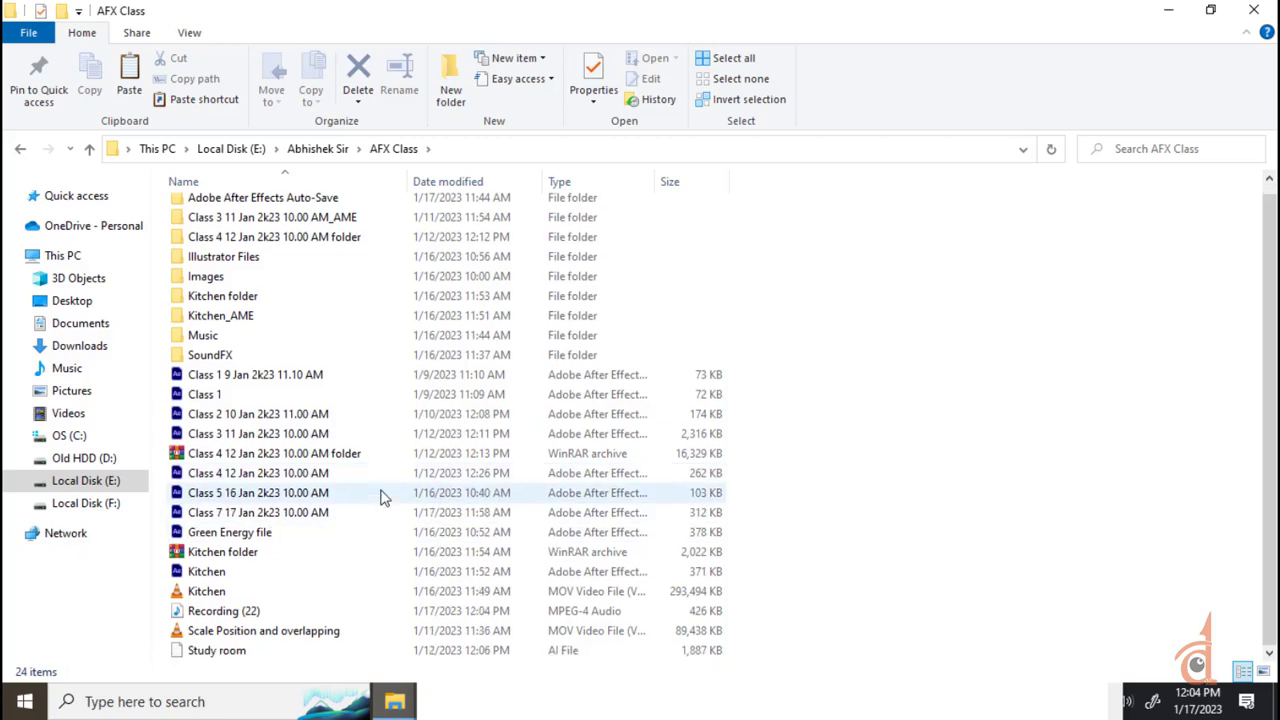
left_click(260, 611)
left_click(267, 611)
type("rishabh")
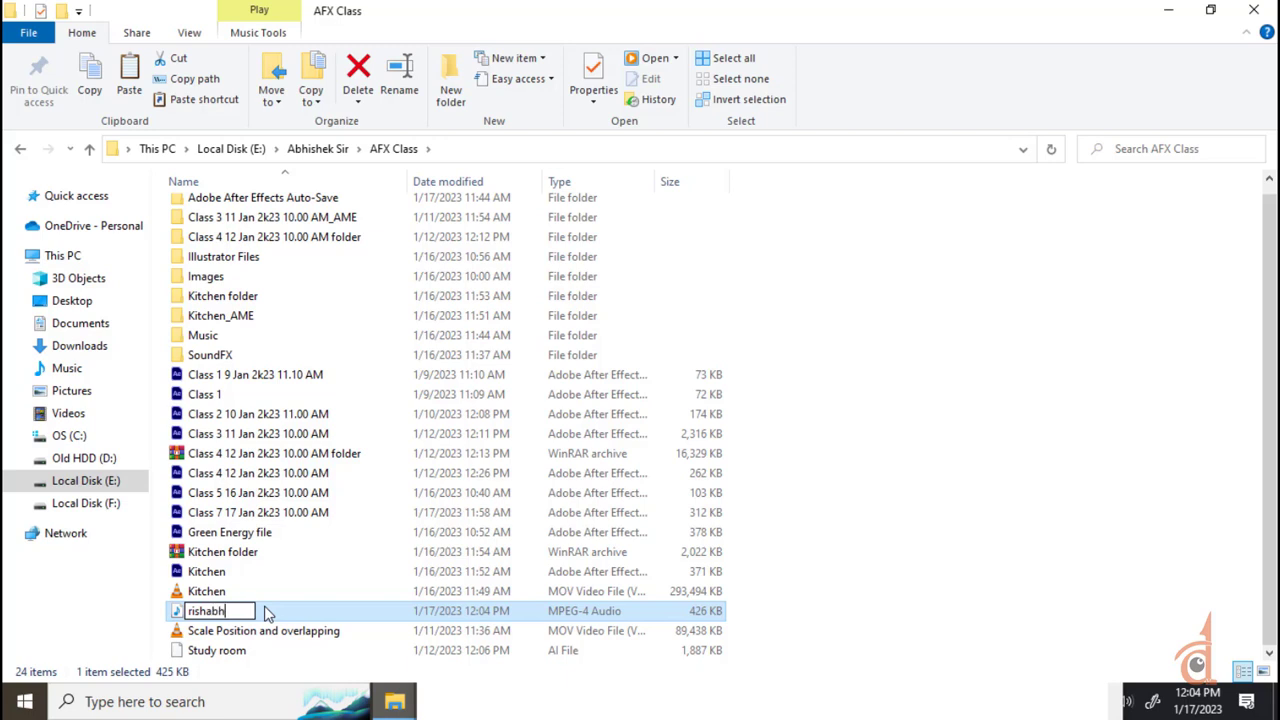
key("Return")
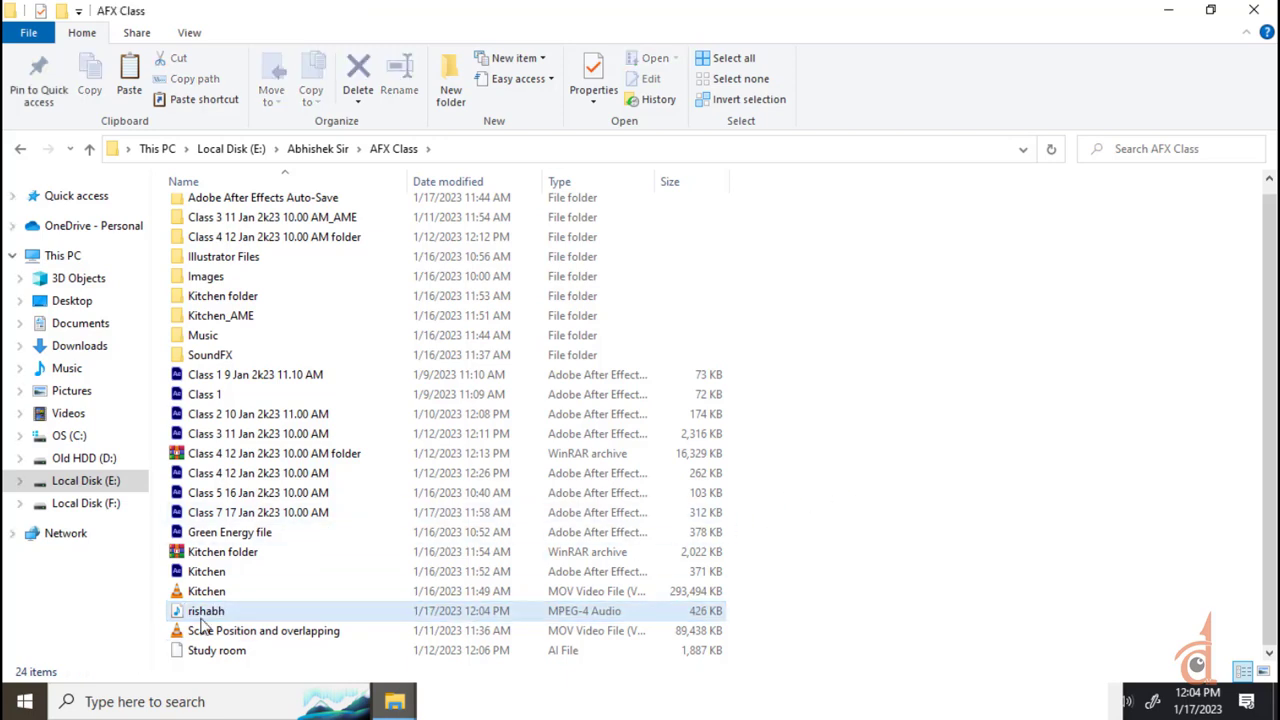
- Close the untitled Notepad note and import the rishabh audio file into the After Effects project
left_click_drag(206, 611, 771, 417)
left_click(505, 708)
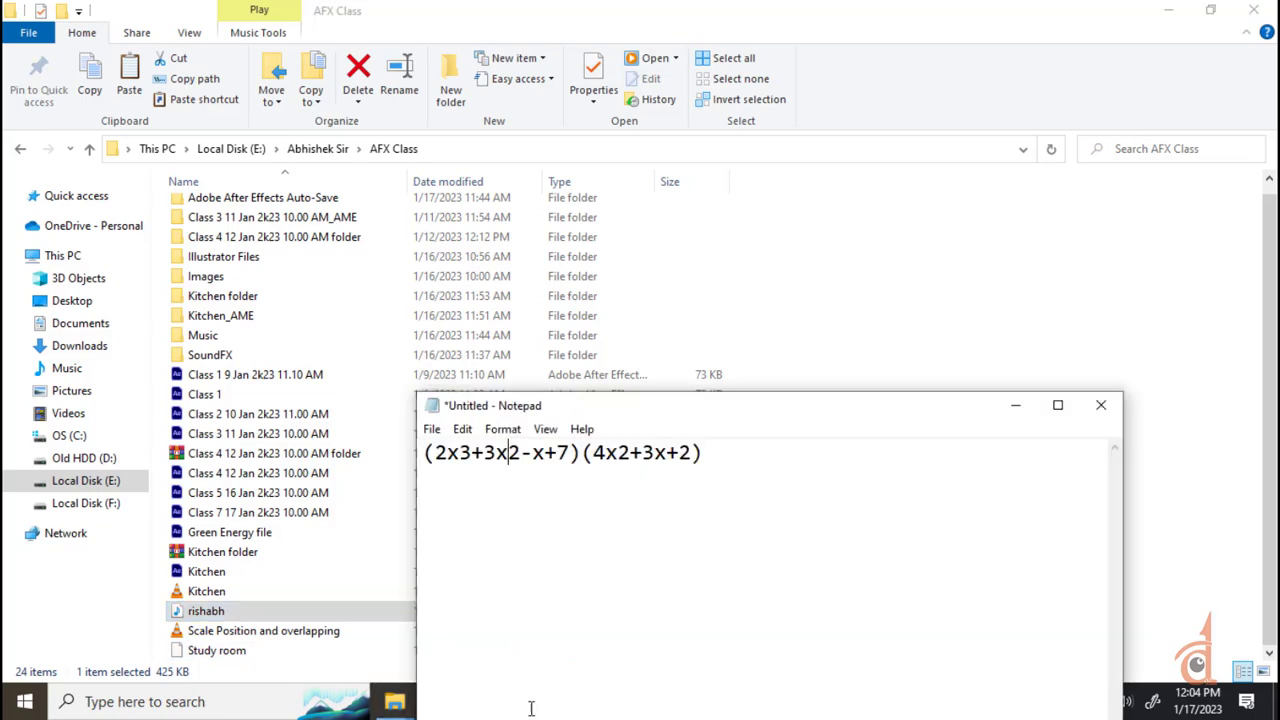
left_click(1106, 414)
left_click(669, 351)
left_click_drag(206, 611, 670, 699)
left_click_drag(557, 706, 146, 342)
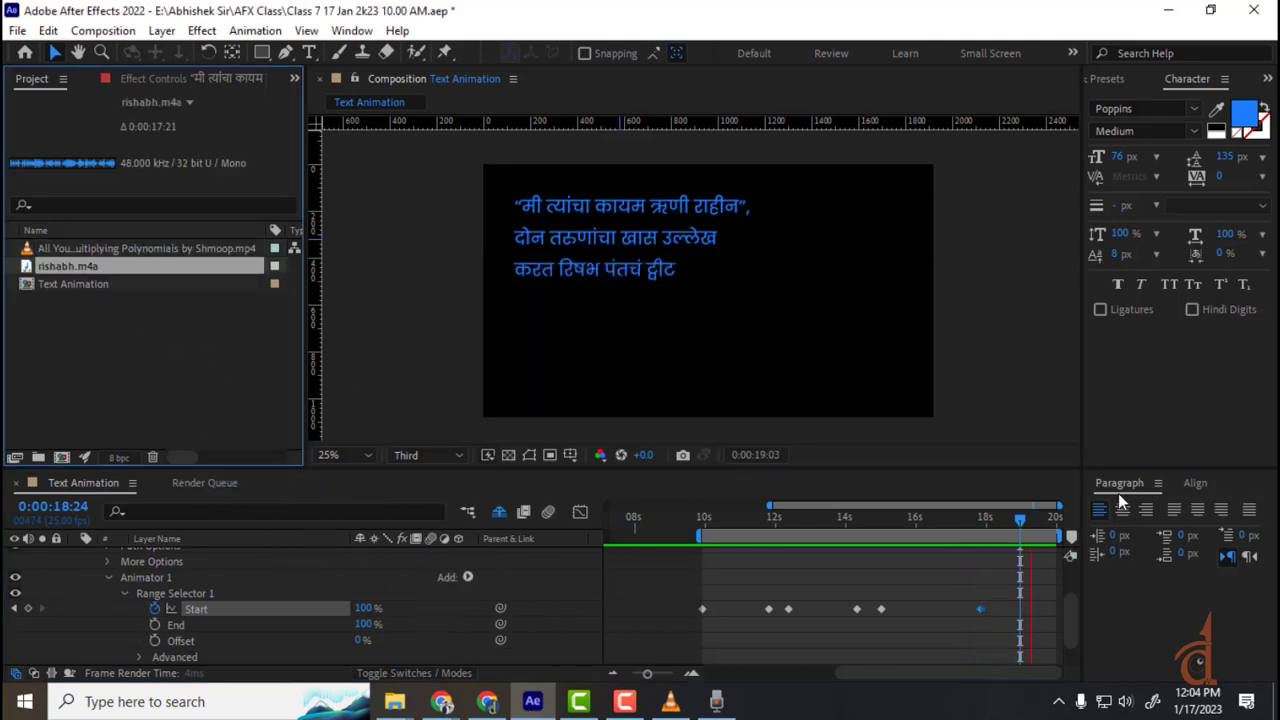
- Delete all of the headline's Start keyframes except the first one, with the playhead at 0:00:11:08
left_click_drag(1026, 522, 752, 542)
left_click_drag(934, 585, 755, 649)
key("Delete")
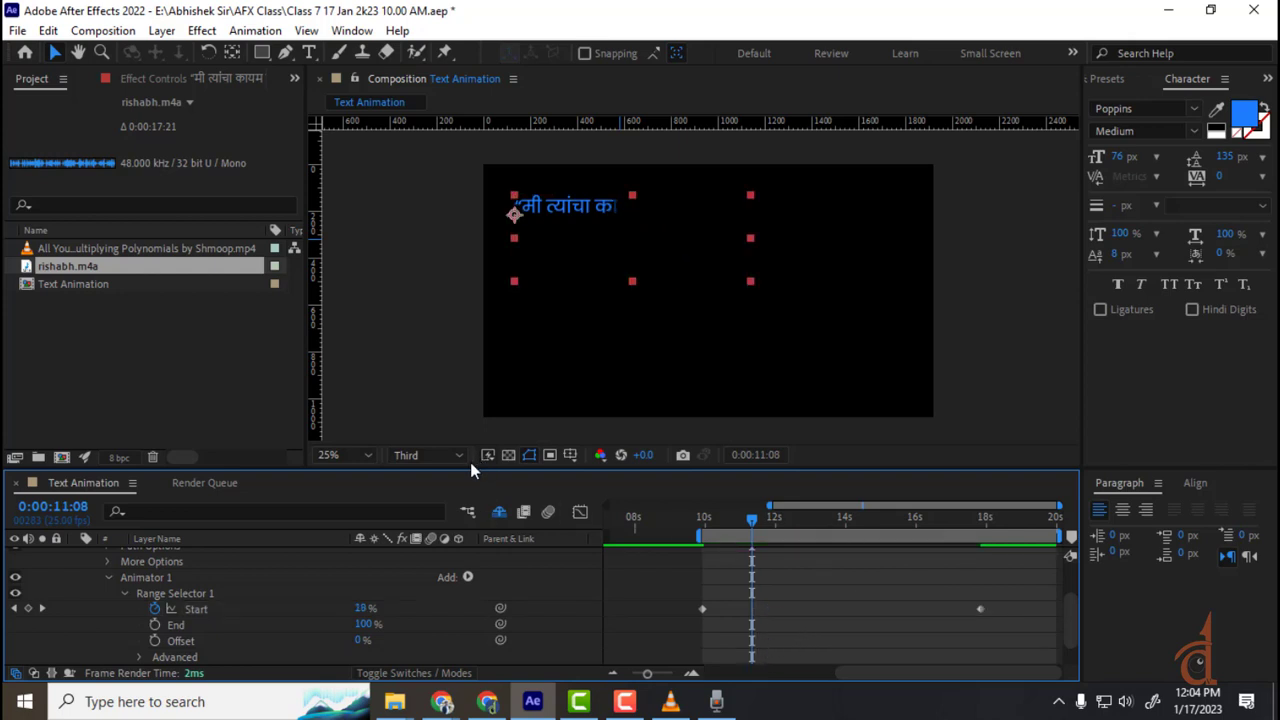
left_click_drag(473, 468, 473, 358)
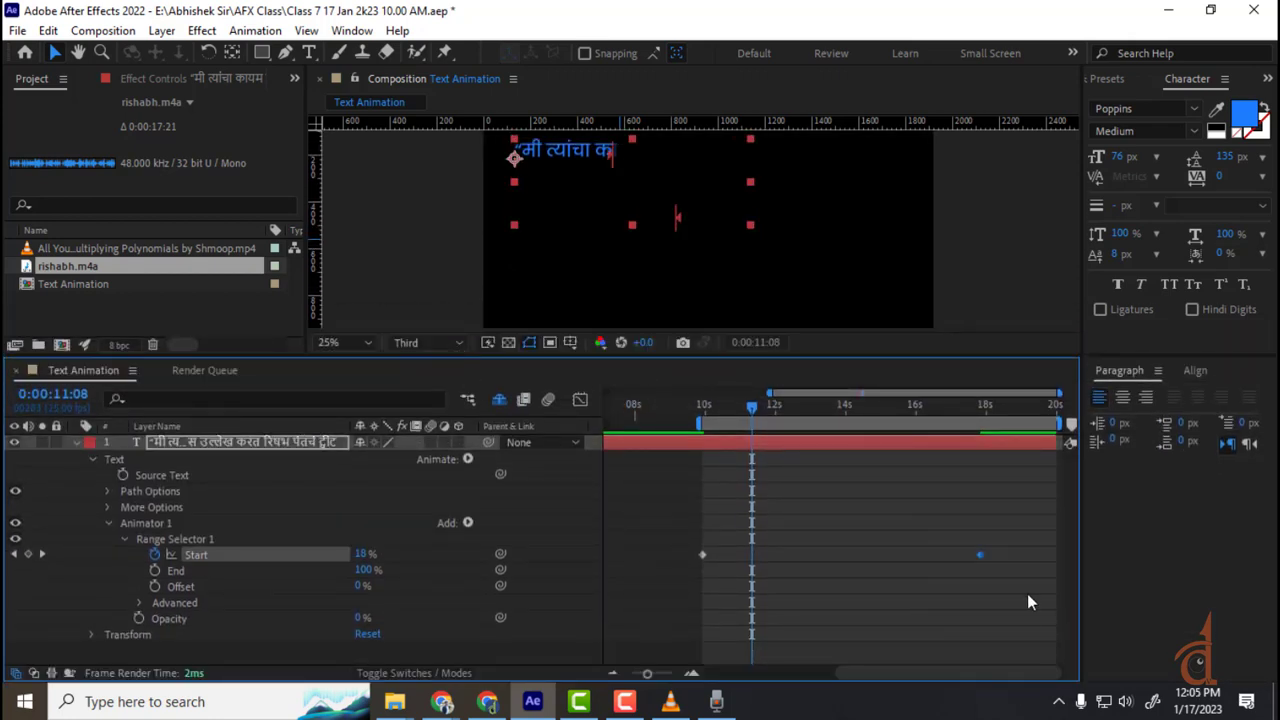
key("Delete")
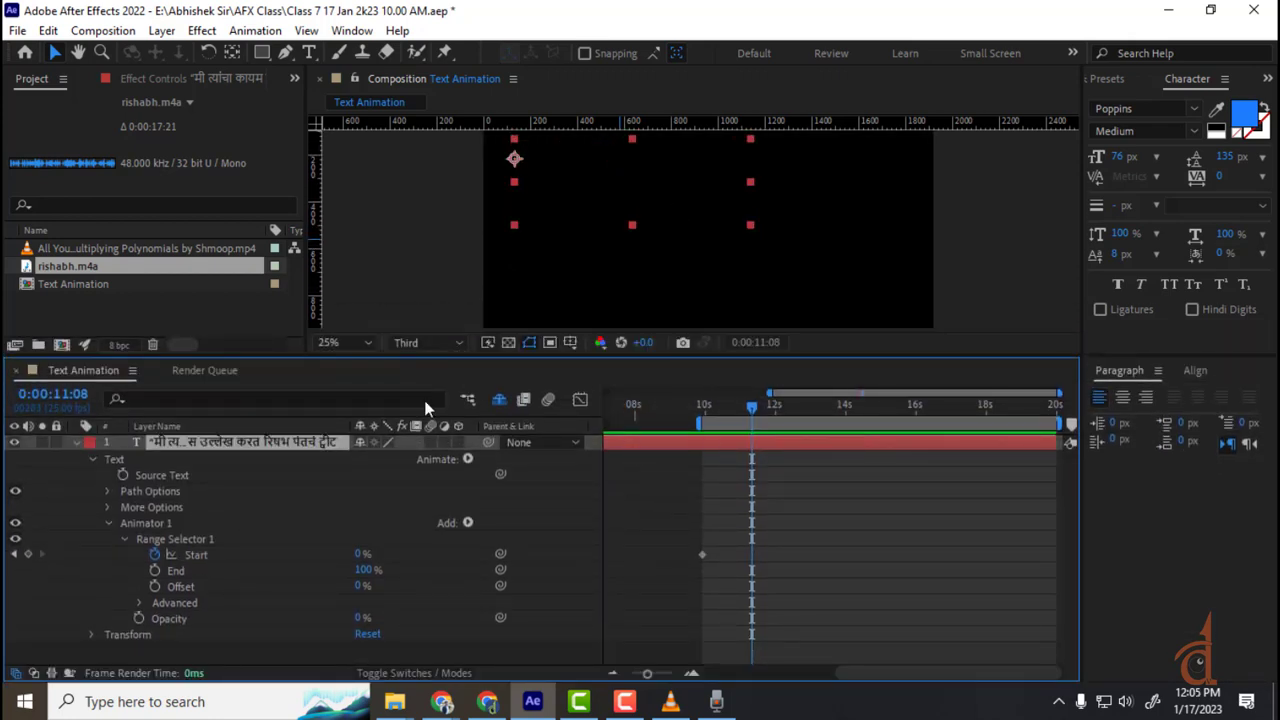
- Add the rishabh.m4a voice-over to the Text Animation composition beneath the headline and reveal its audio waveform
left_click(74, 441)
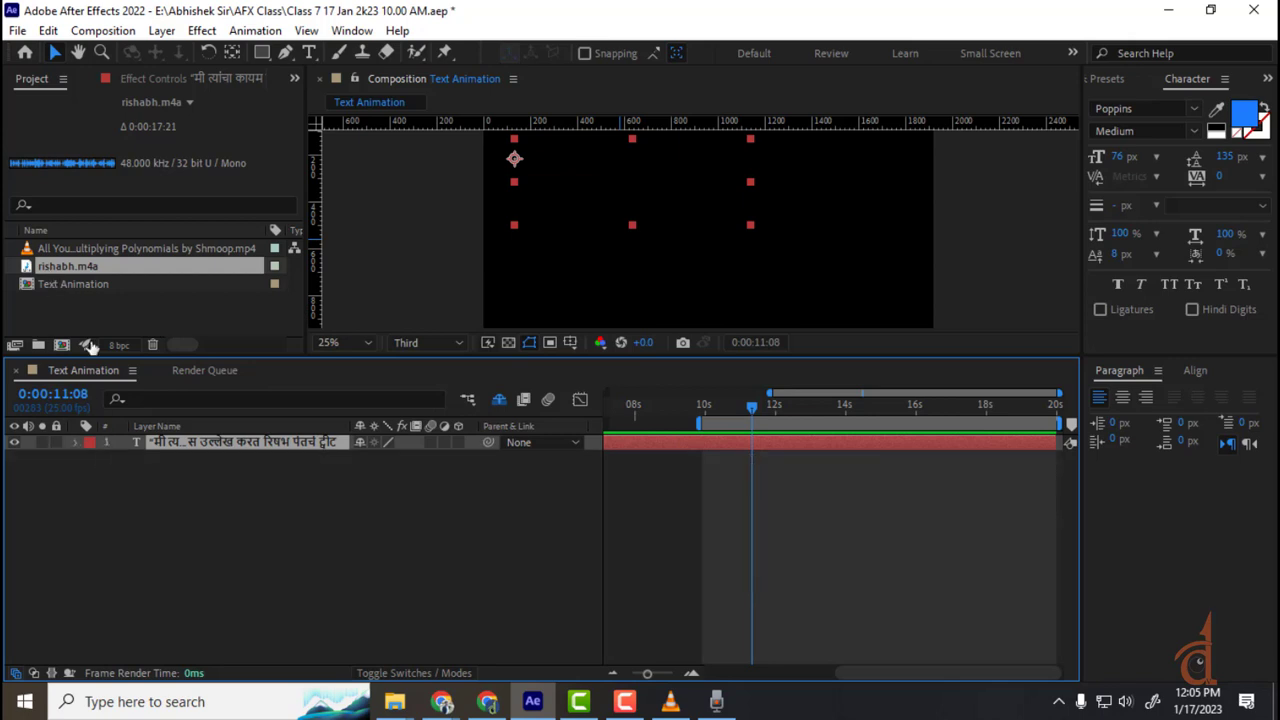
left_click_drag(71, 270, 118, 503)
left_click(76, 458)
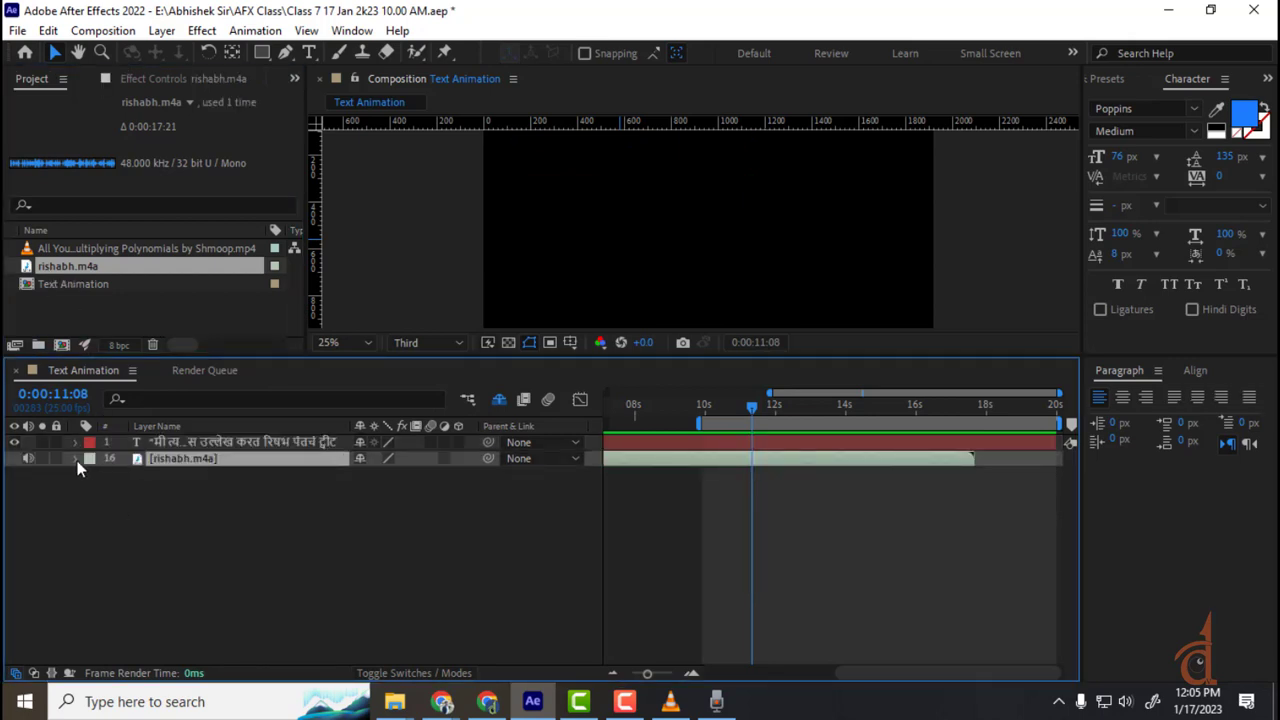
left_click(93, 476)
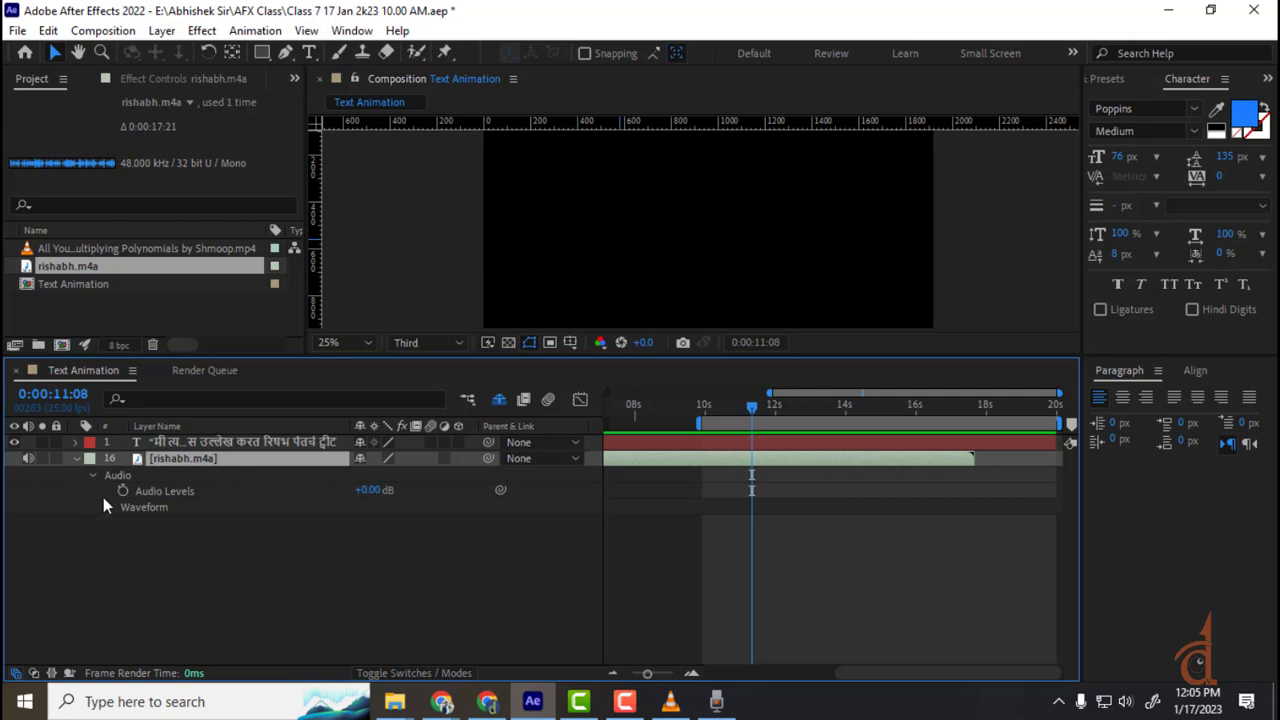
left_click(110, 507)
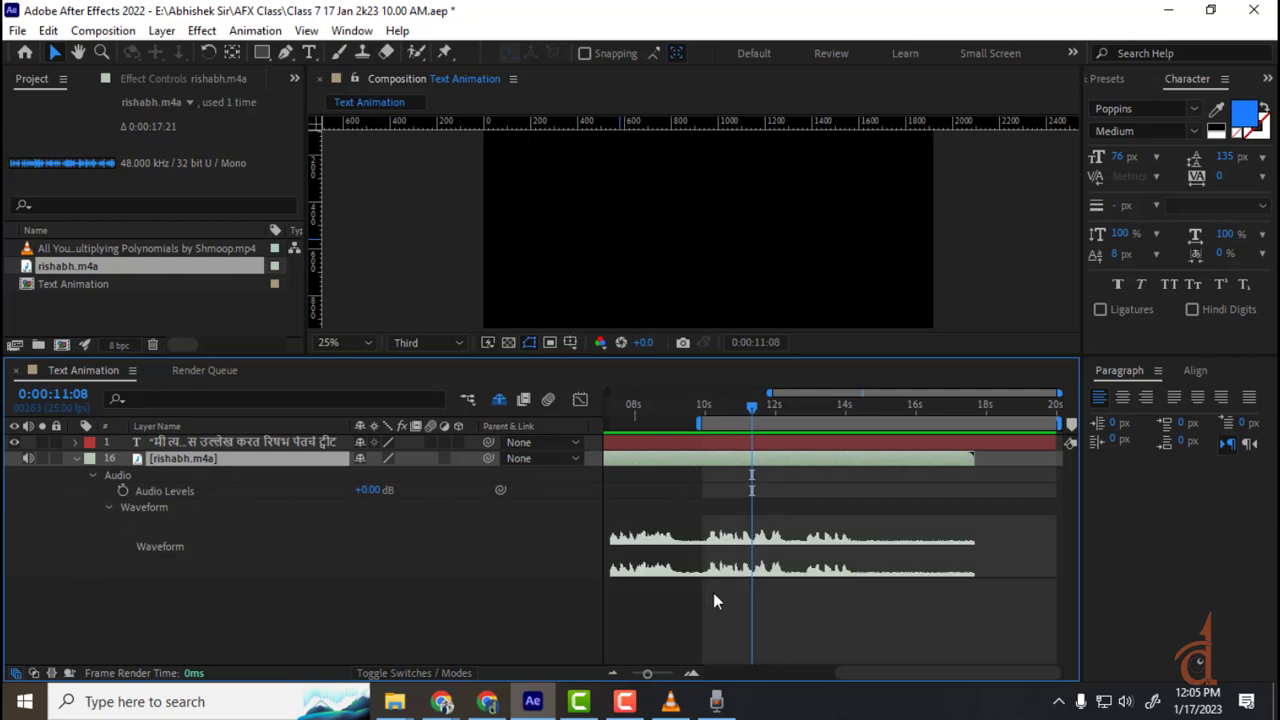
- Trim the silent opening of the rishabh.m4a layer so that it starts at 0:00:07:03
left_click_drag(886, 686, 815, 688)
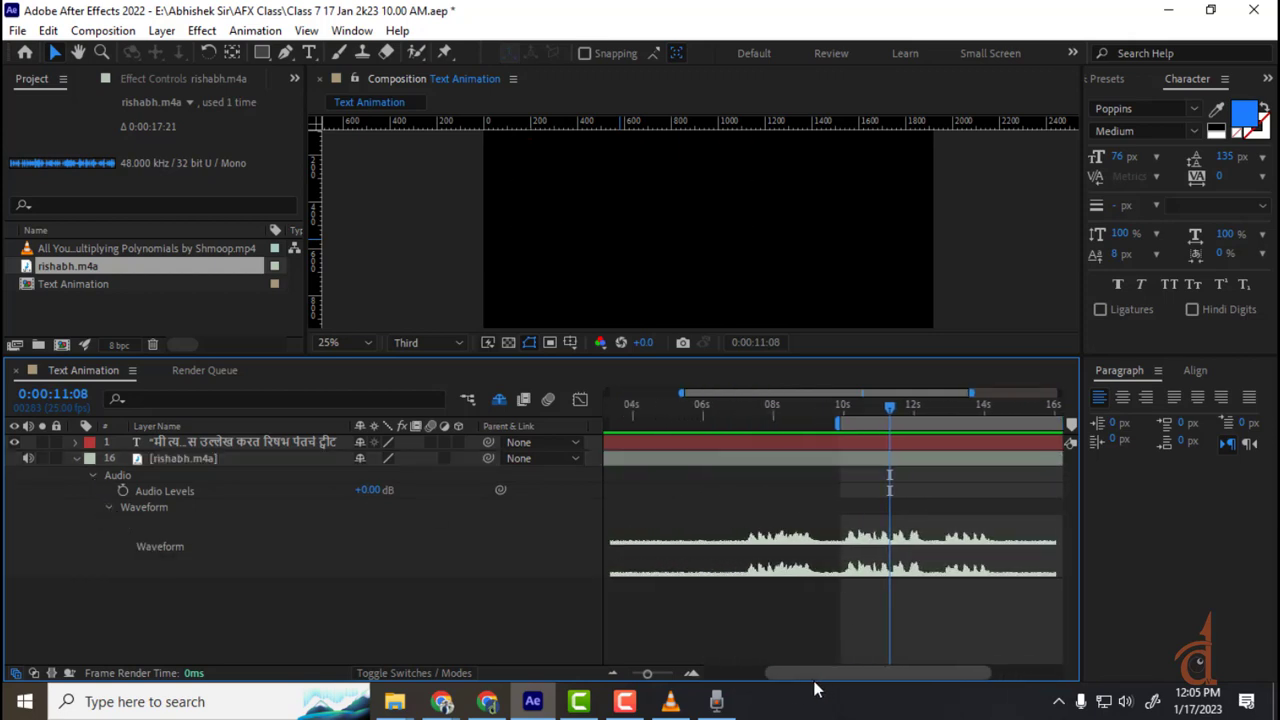
left_click(727, 421)
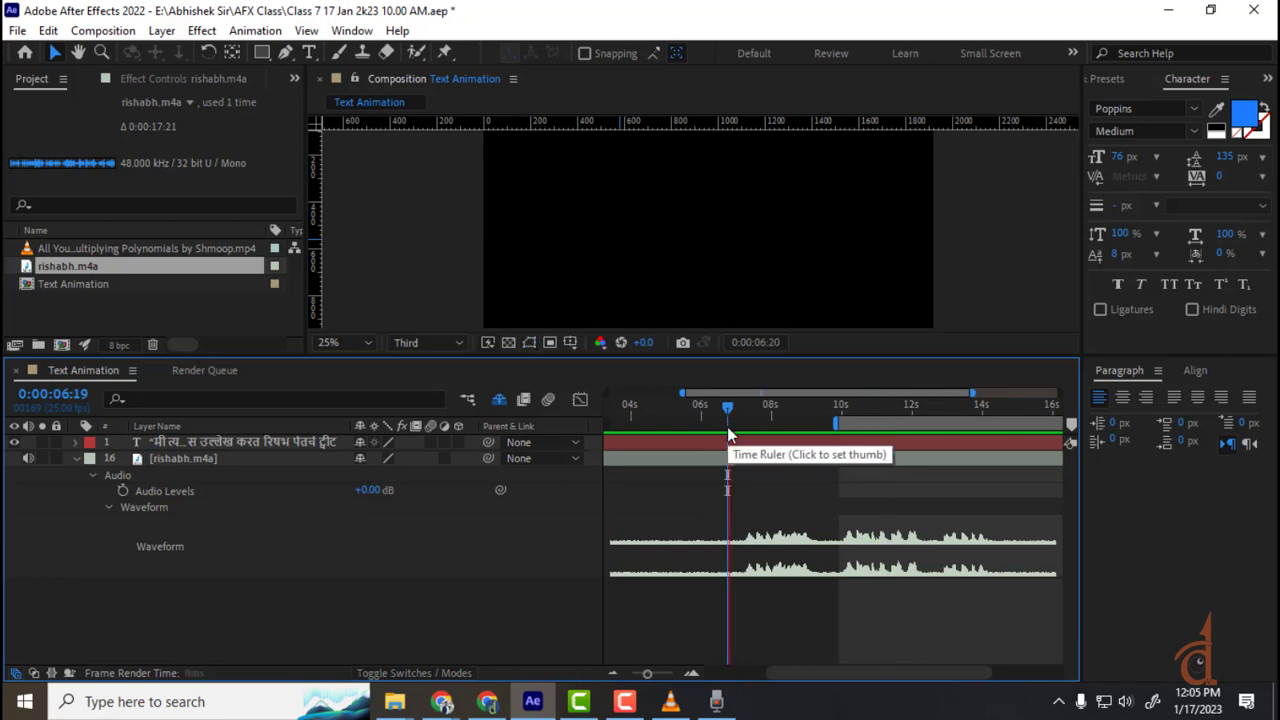
left_click(787, 424)
left_click_drag(787, 428, 742, 440)
left_click(742, 462)
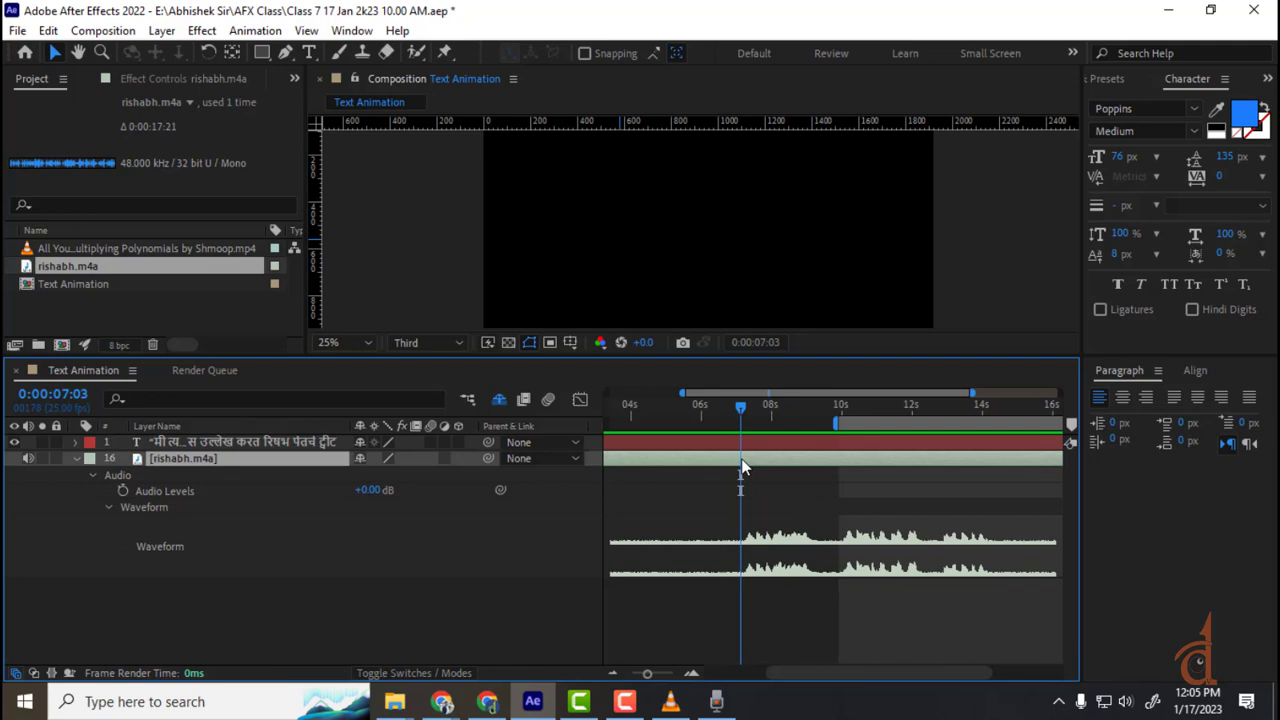
key("alt+bracketleft")
- Play the voice-over and trim the end of the rishabh.m4a layer at 0:00:14:13
key("space")
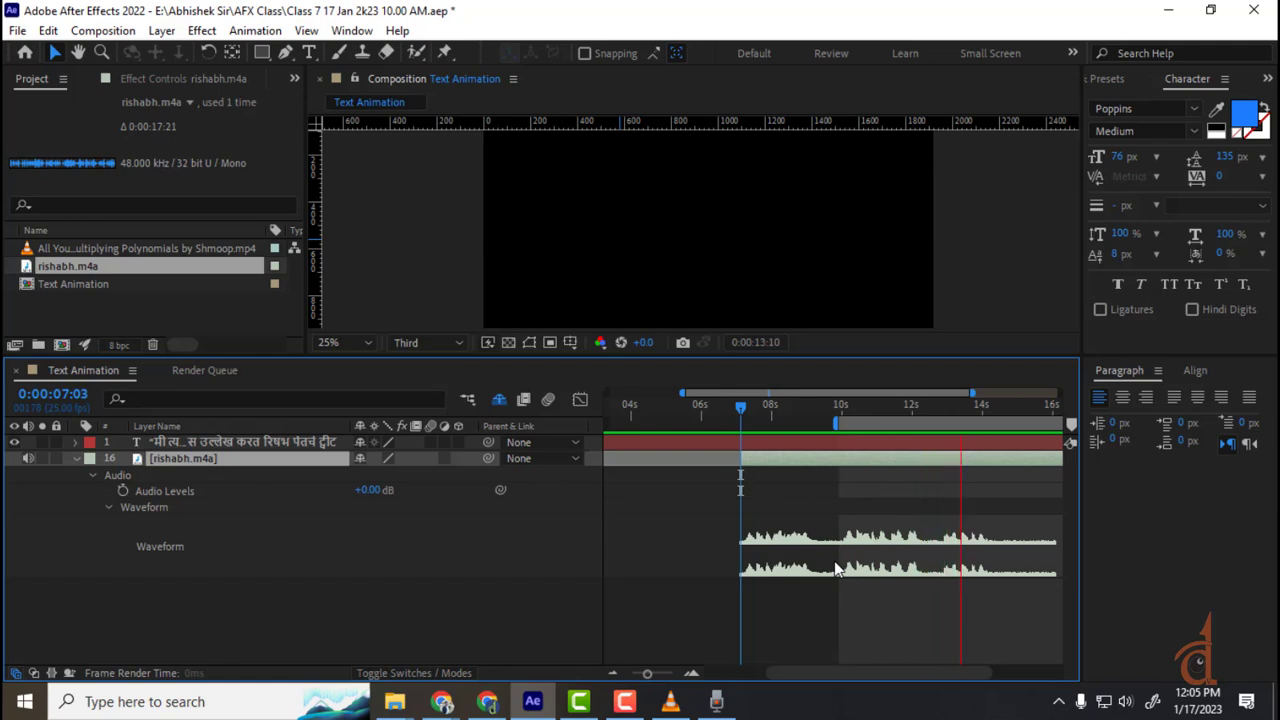
key("space")
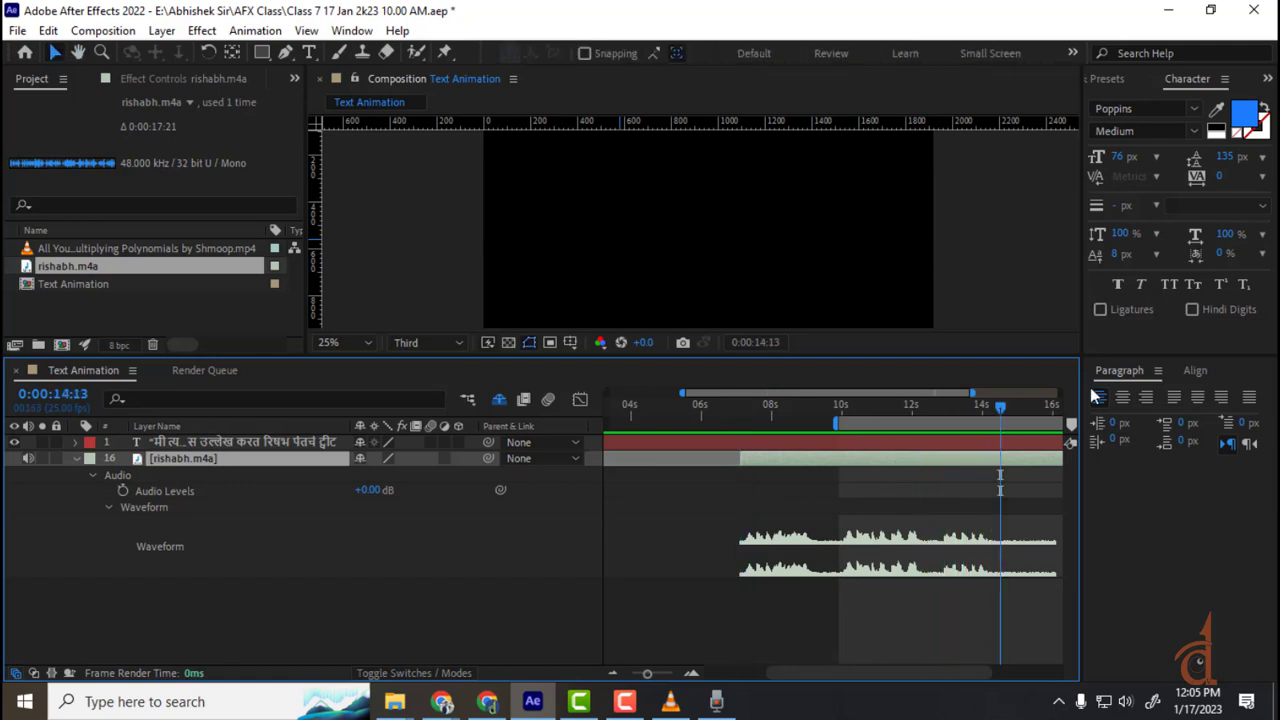
key("alt+]")
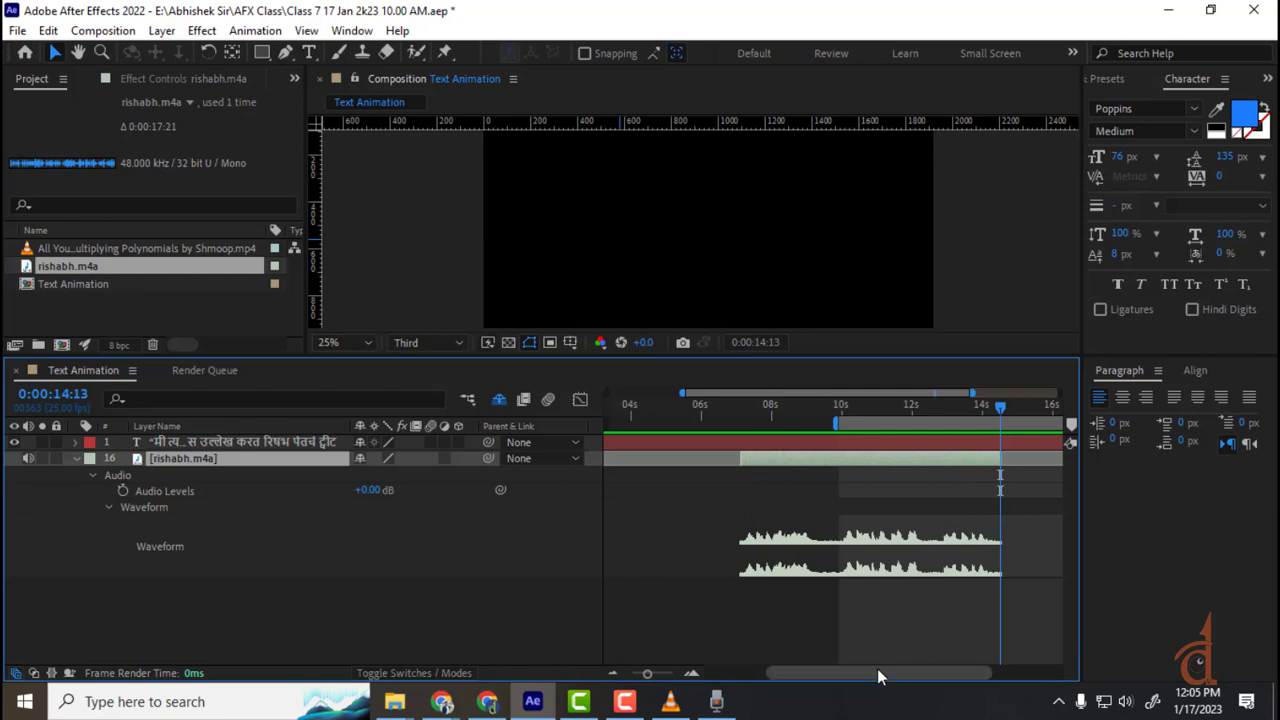
- Trim the headline layer's start to its first Start keyframe at 0:00:09:23 and move the voice-over to begin there
left_click_drag(878, 668, 961, 671)
left_click(205, 443)
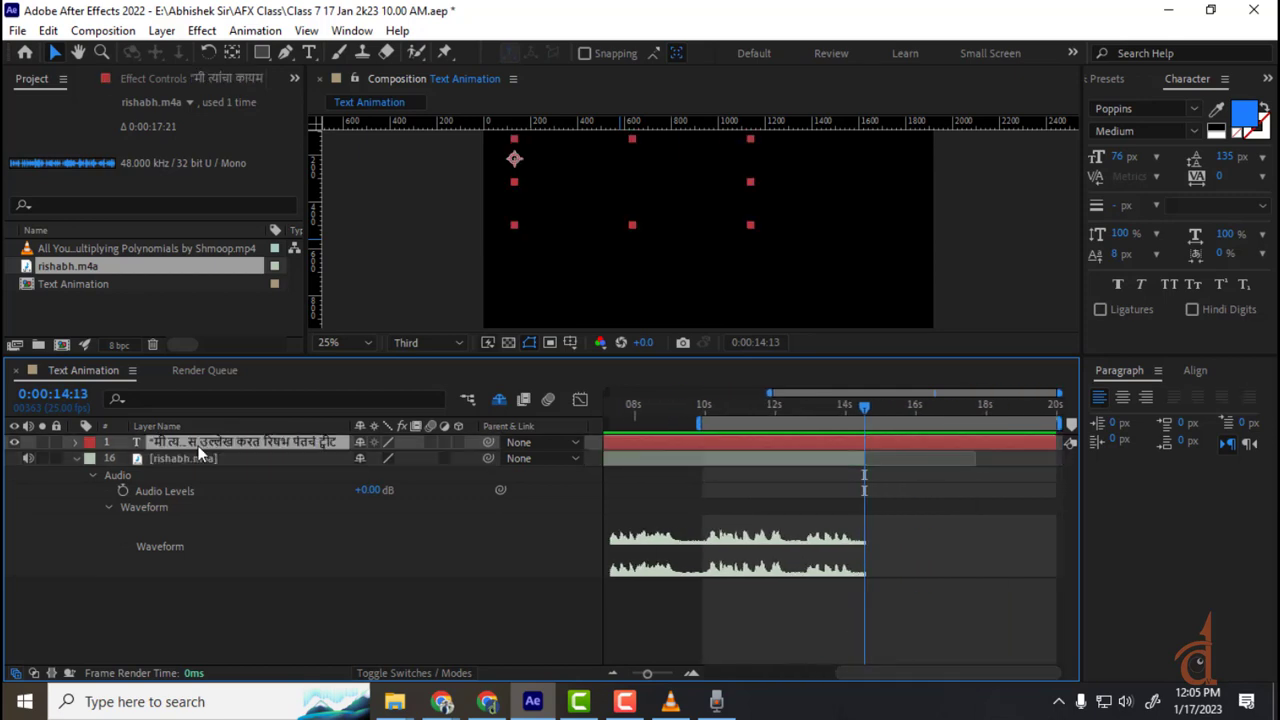
key("u")
left_click_drag(697, 413, 703, 411)
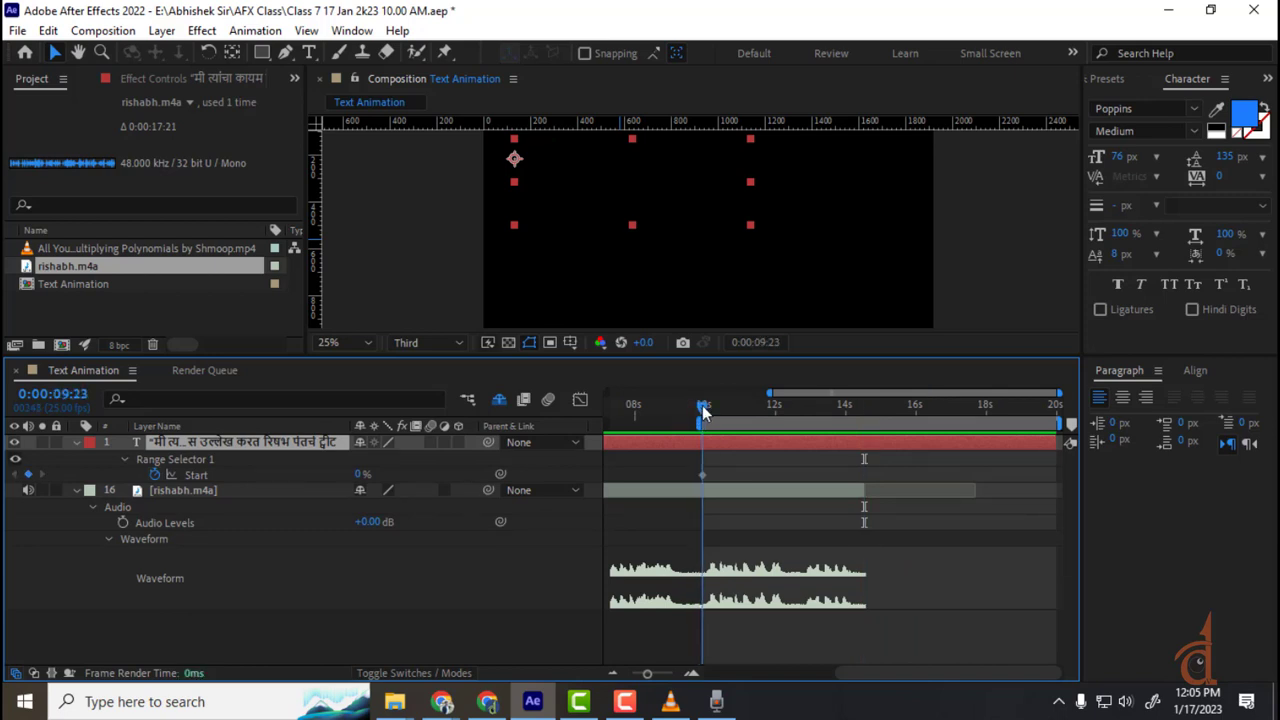
key("alt+bracketleft")
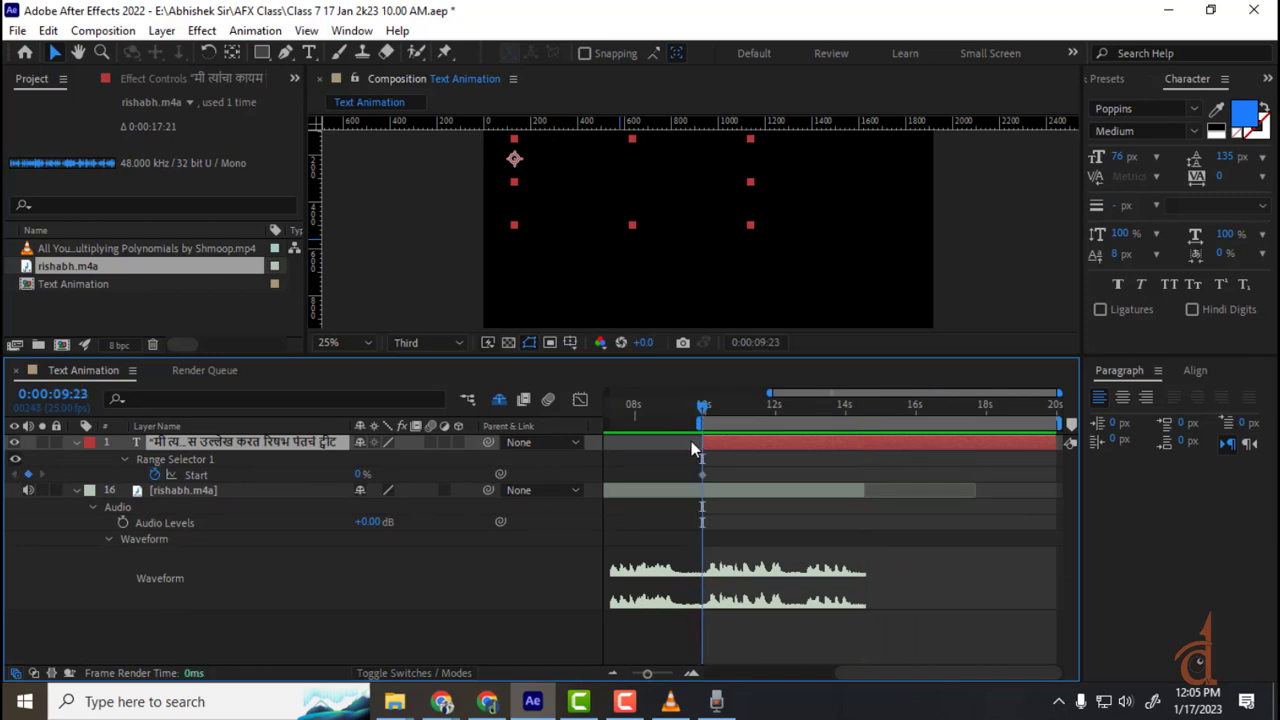
left_click(742, 488)
key("bracketleft")
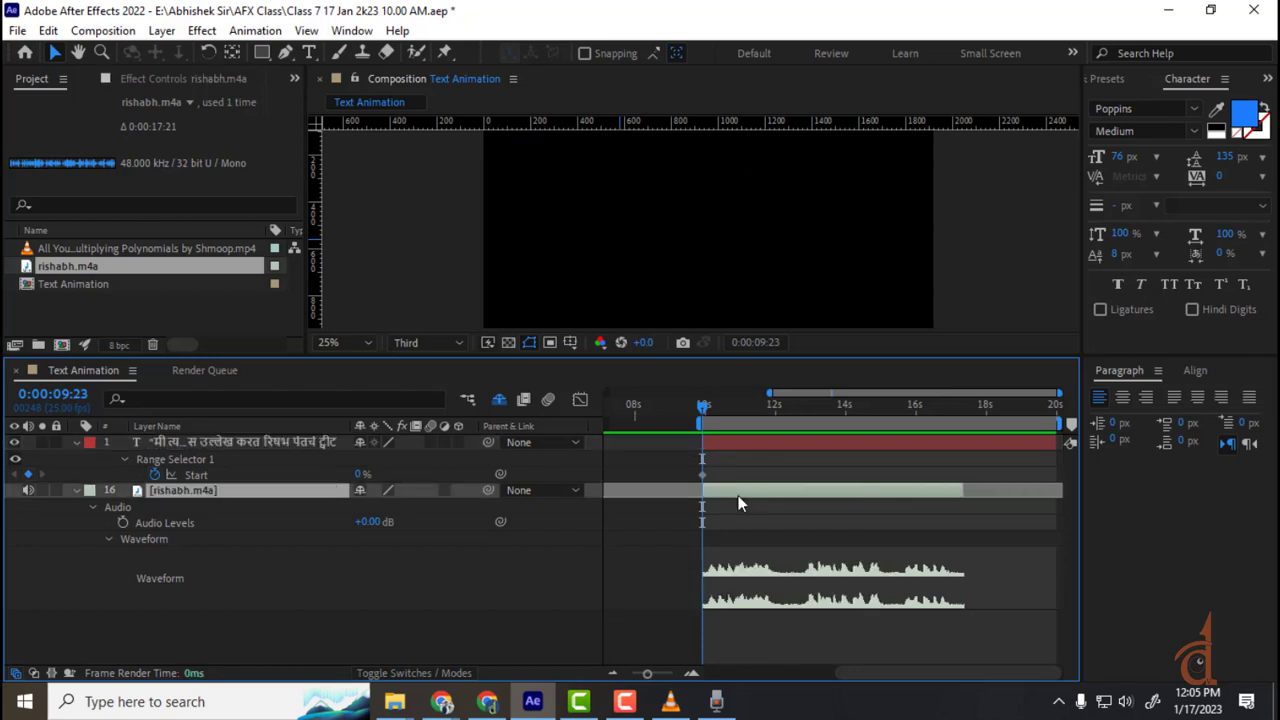
- Play to the end of the first spoken phrase and keyframe the headline's Start at 40% at 0:00:12:03
key("space")
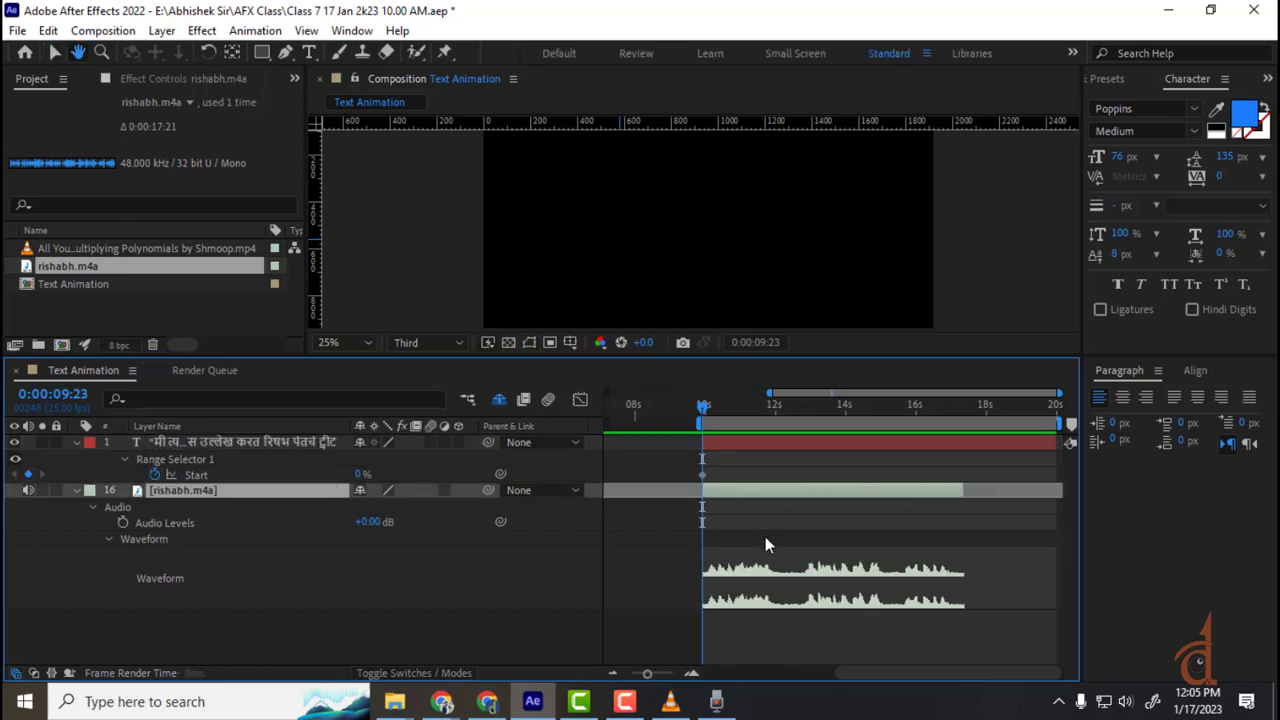
key("space")
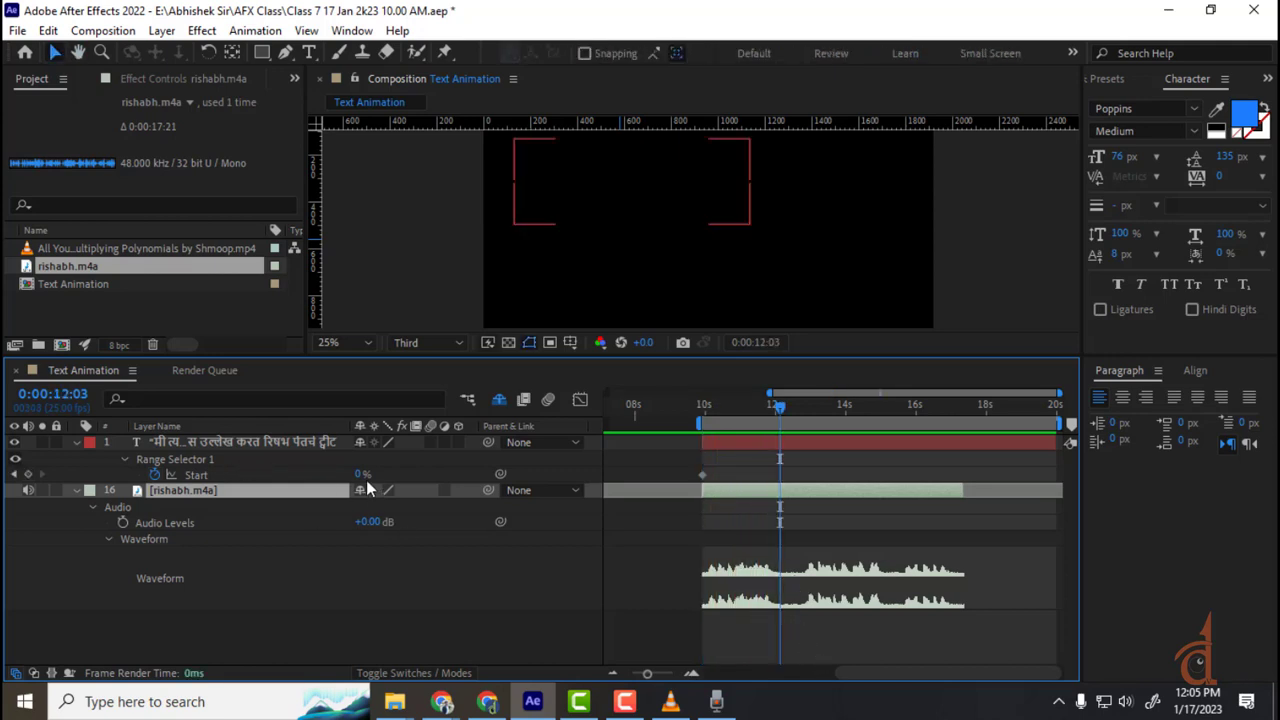
left_click_drag(360, 477, 404, 482)
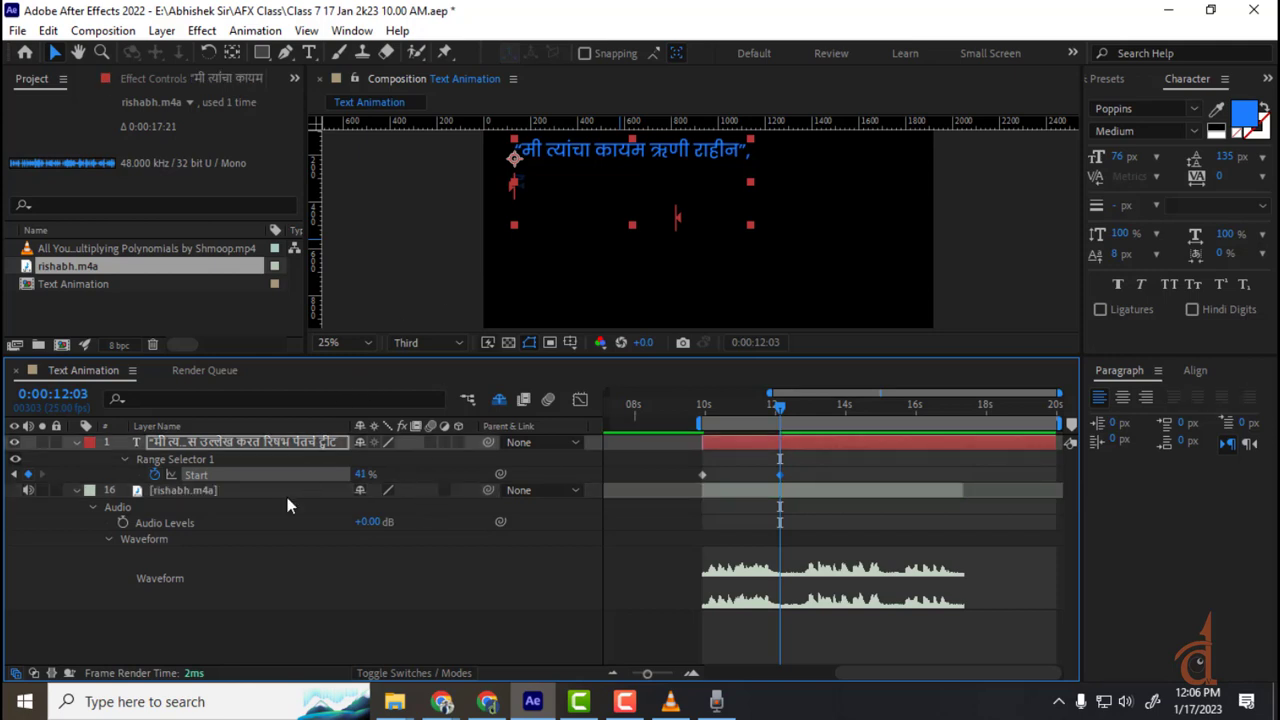
left_click(364, 474)
type("40")
key("Return")
- Copy the 40% Start keyframe to 0:00:12:20, where the second spoken phrase begins
left_click_drag(786, 407, 807, 418)
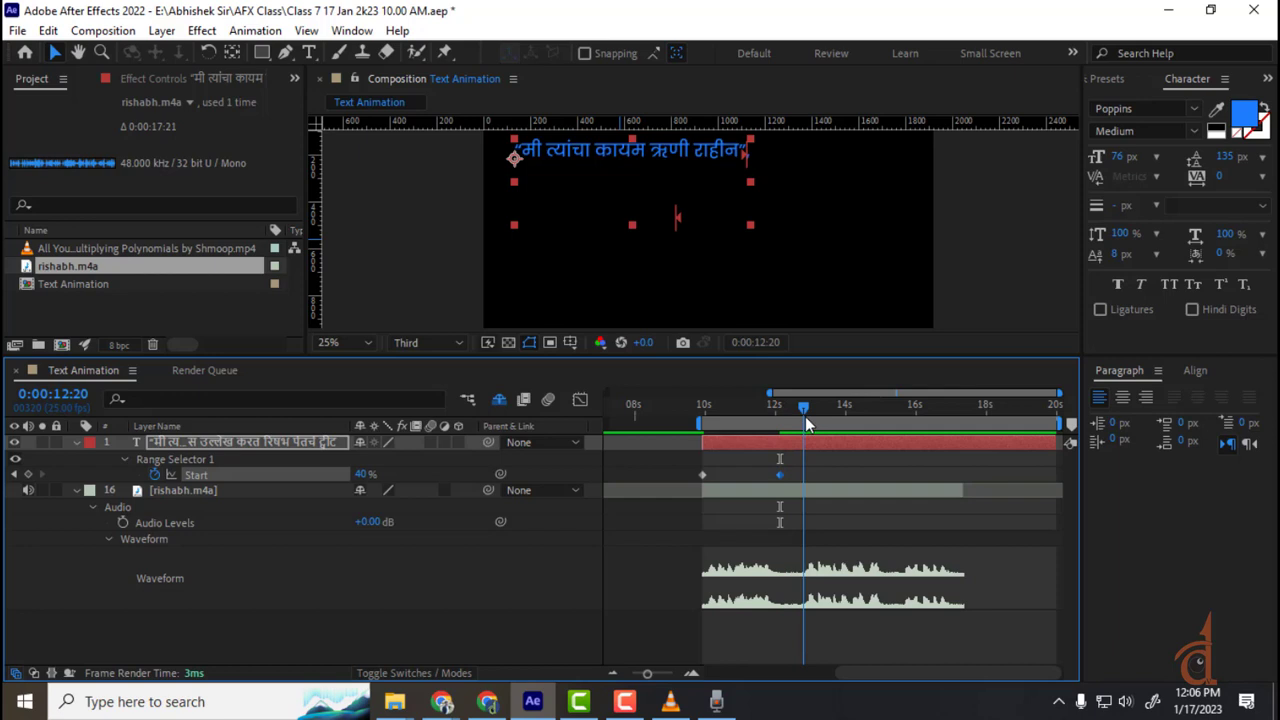
key("ctrl+c")
key("ctrl+v")
- Play the second spoken phrase and keyframe the headline's Start at 78% at its end, 0:00:15:02
key("space")
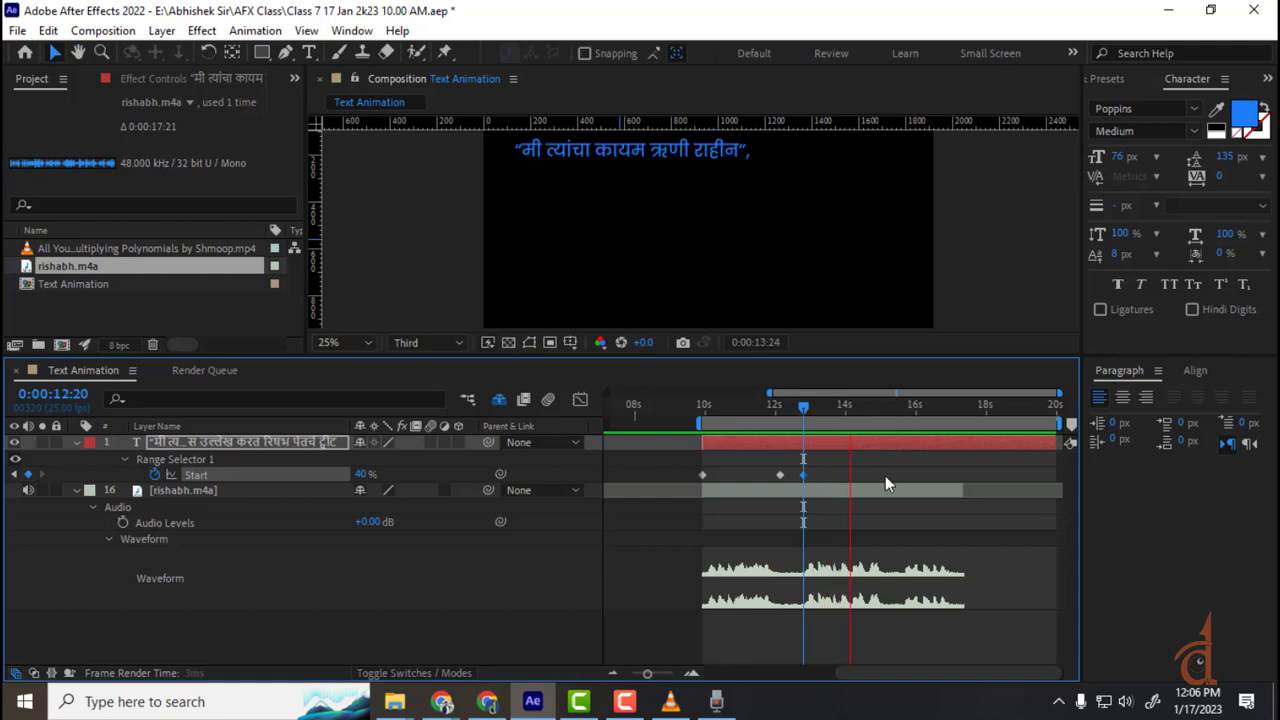
left_click(887, 407)
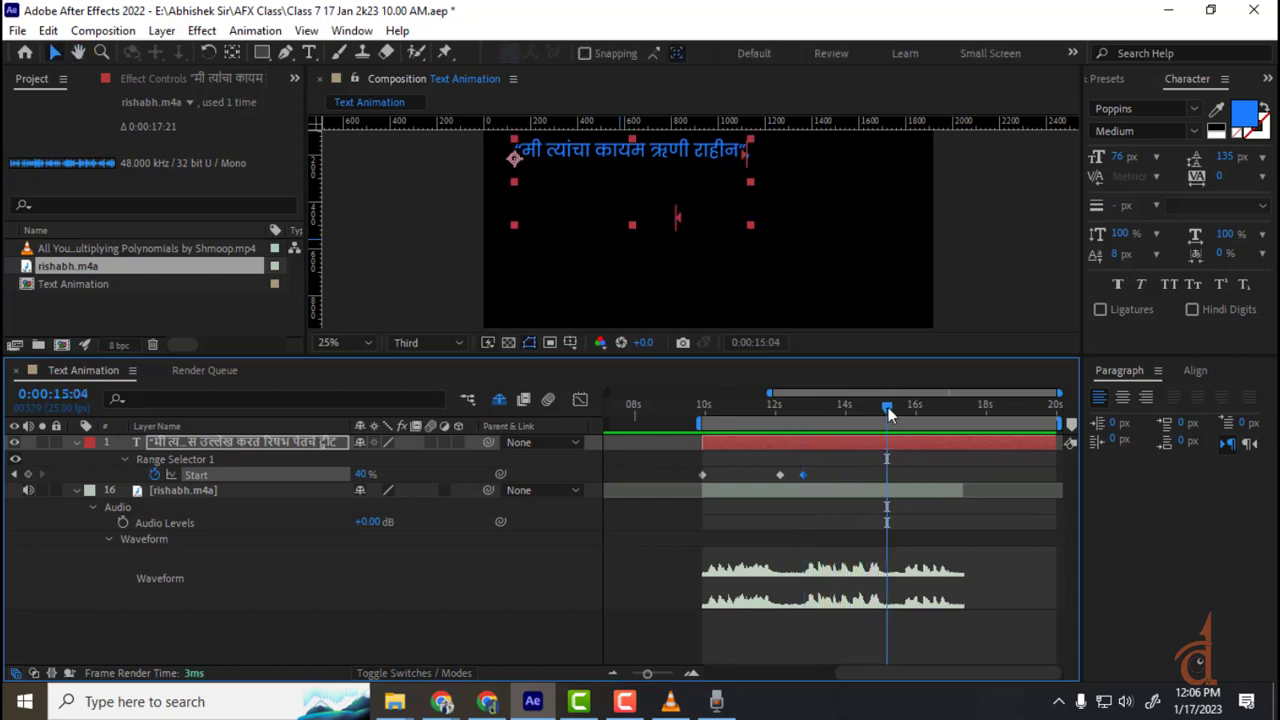
left_click_drag(888, 408, 884, 408)
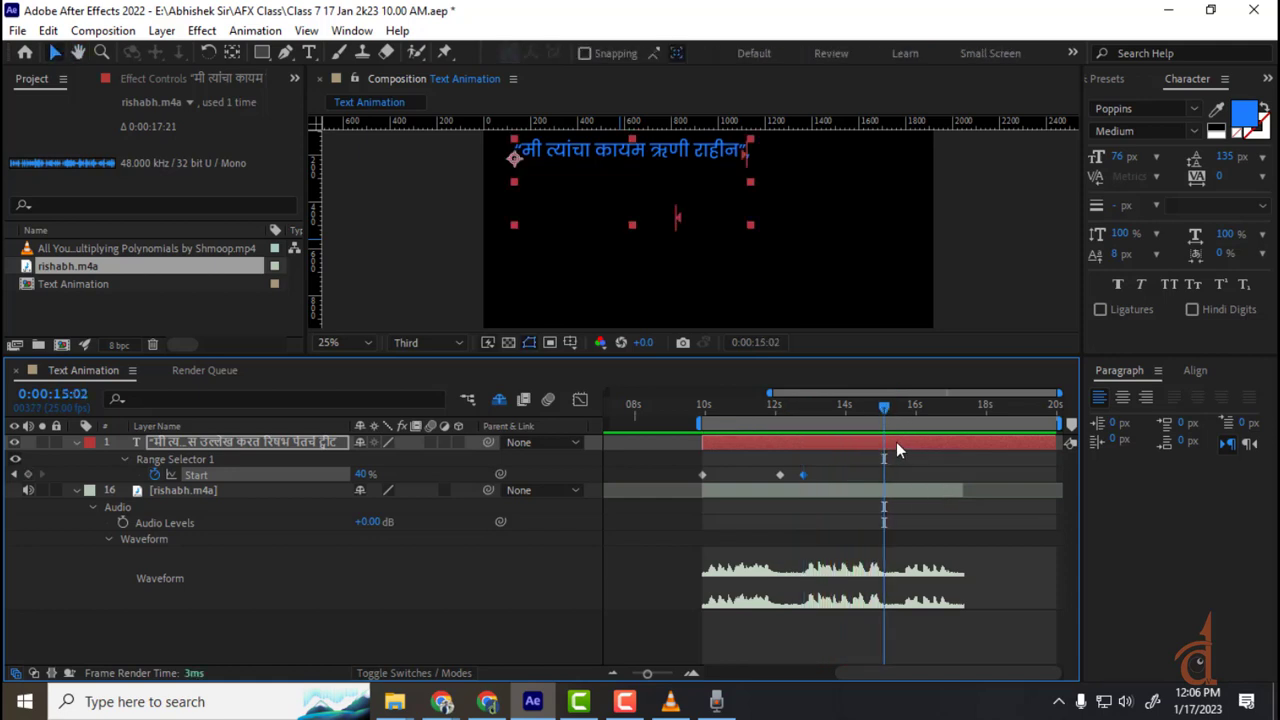
left_click_drag(362, 475, 404, 484)
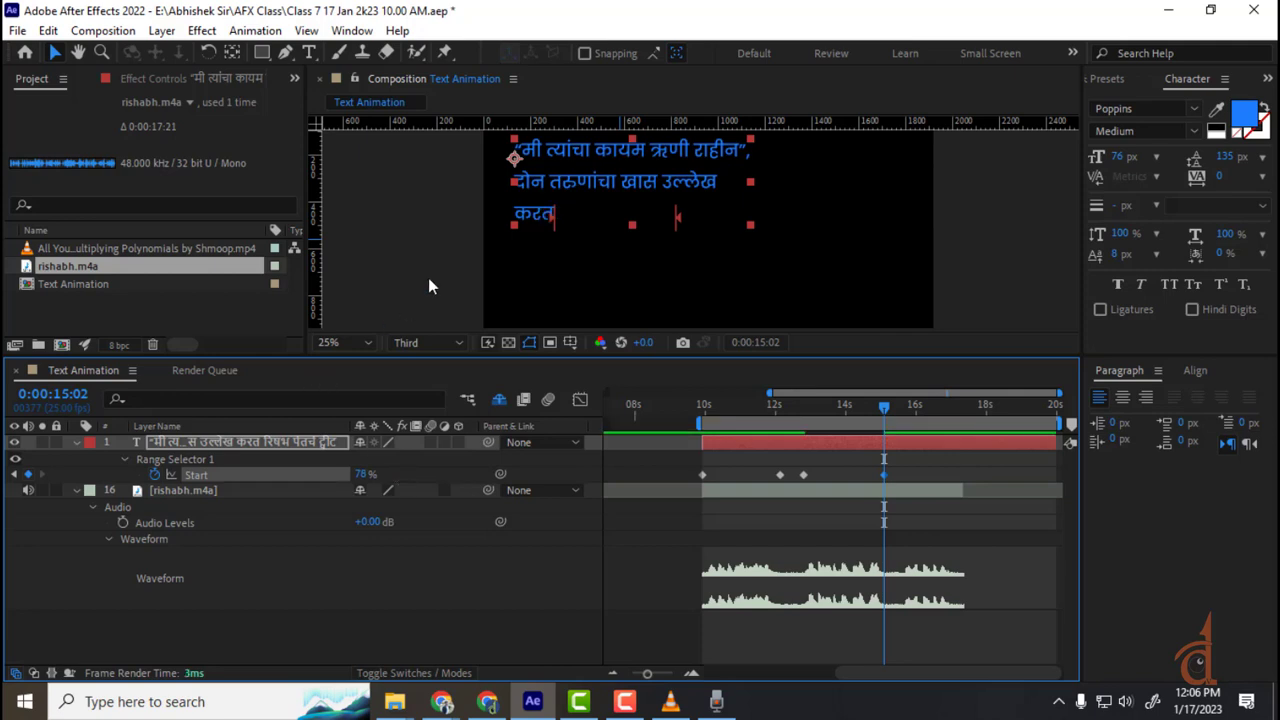
- Join the headline's third line to the second, with a space between उल्लेख and करत
double_click(517, 214)
triple_click(541, 226)
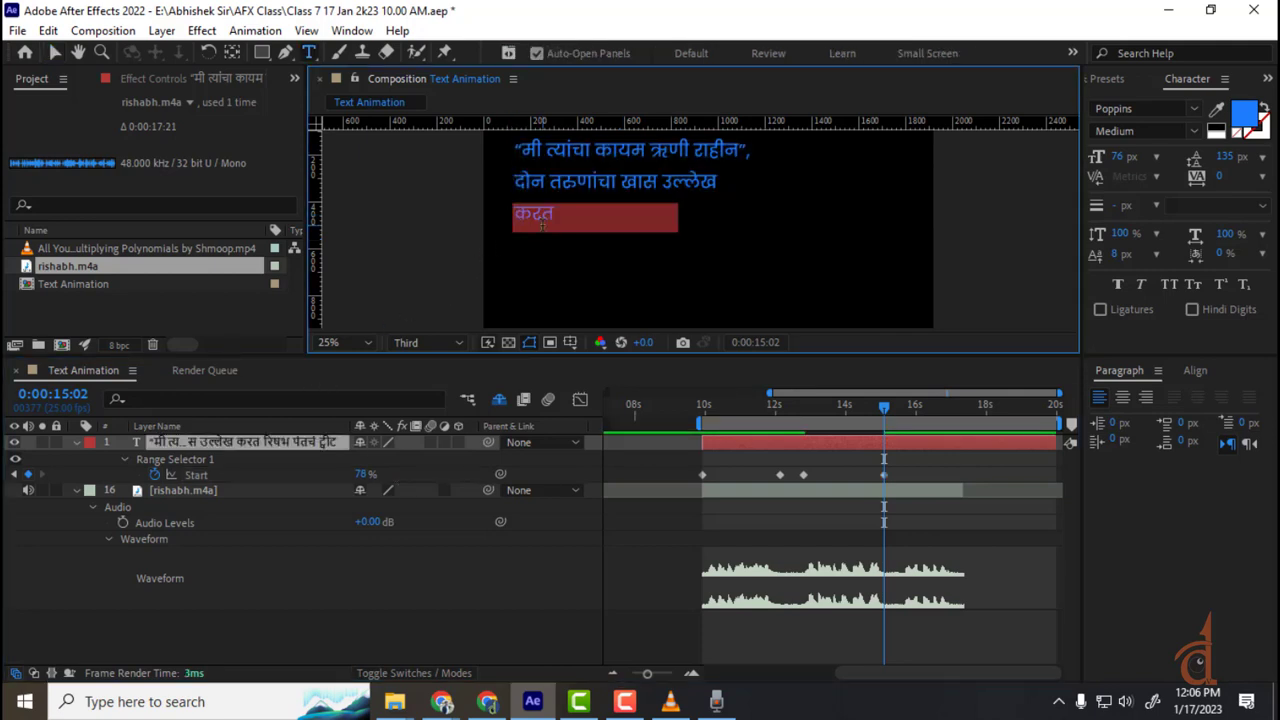
left_click(519, 217)
key("BackSpace")
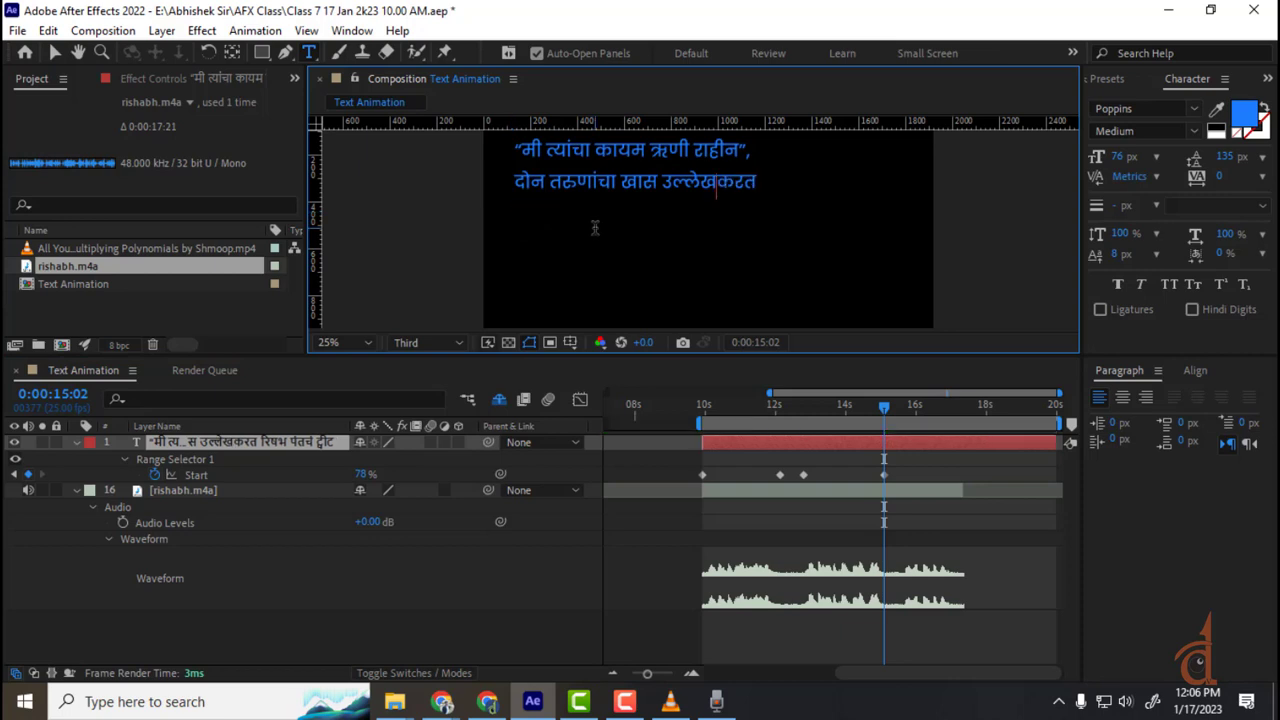
left_click(754, 186)
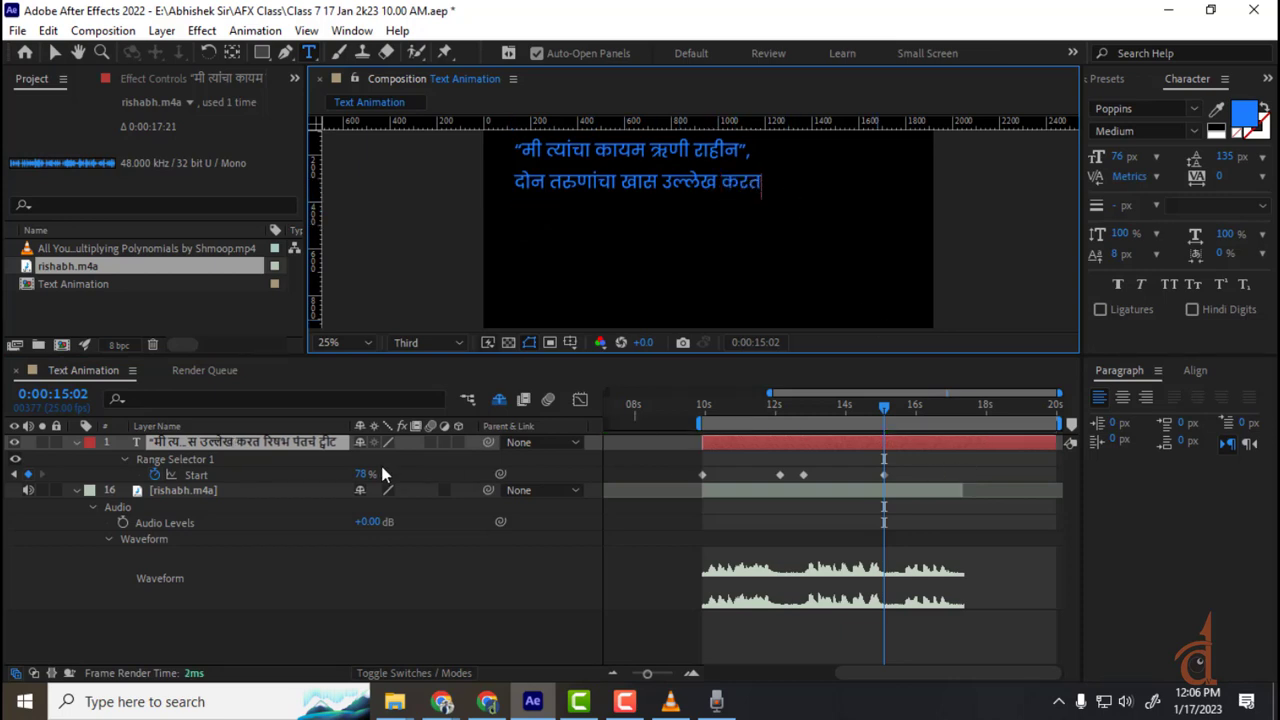
- Try higher Start values on the keyframe at 0:00:15:02 and return it to 78%
left_click_drag(365, 474, 372, 474)
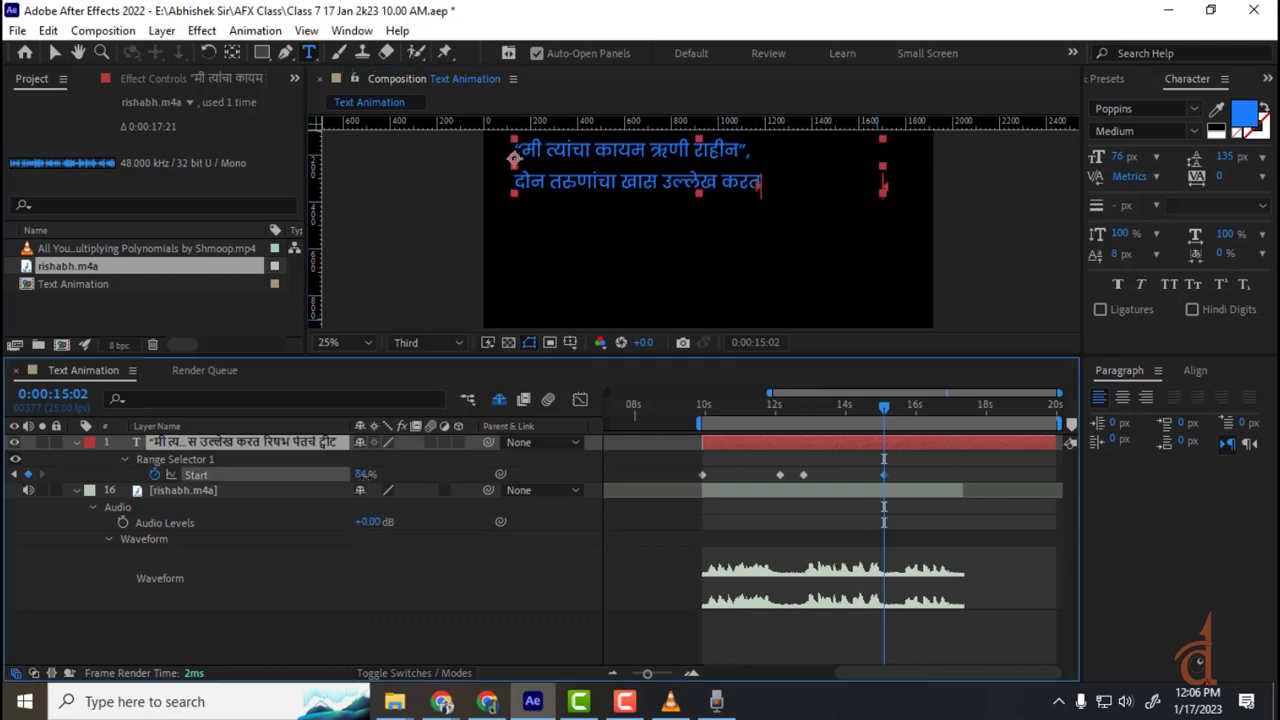
left_click(370, 474)
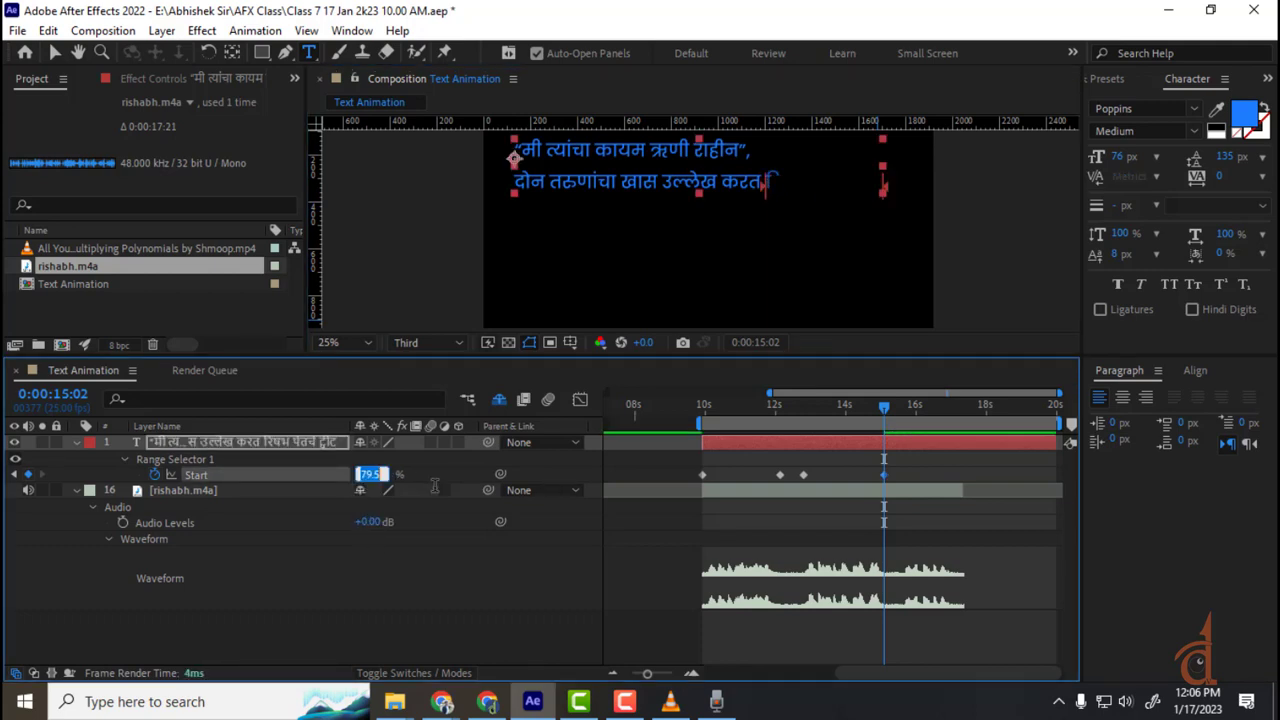
type("78")
key("Return")
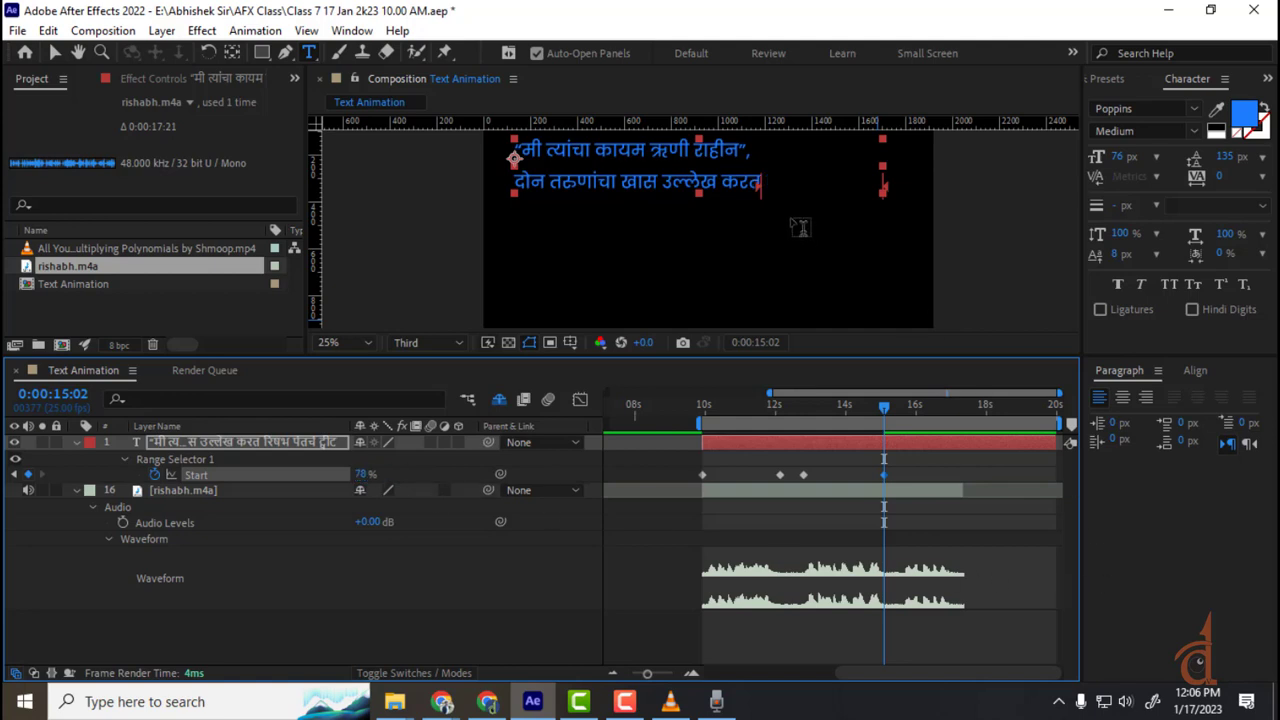
- Keyframe the headline's Start at 100% at the voice-over's end and move that keyframe to 0:00:17:01
left_click_drag(884, 407, 965, 425)
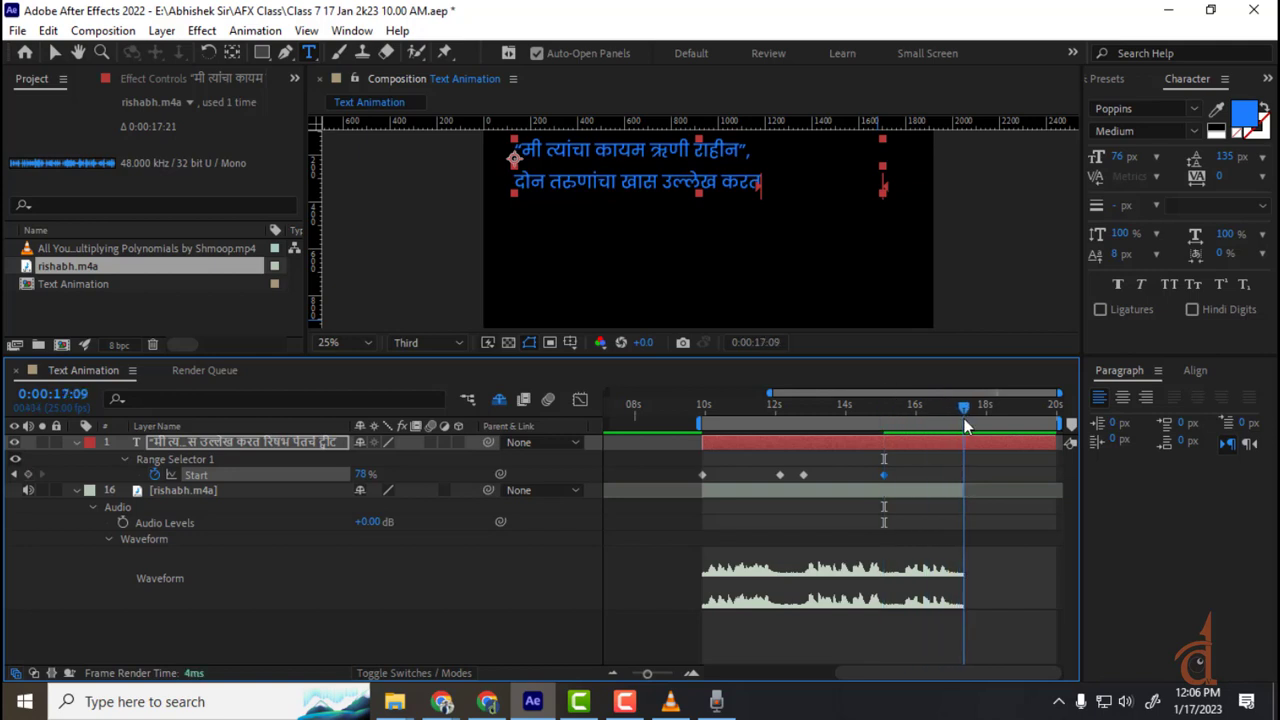
left_click_drag(358, 476, 380, 476)
left_click_drag(959, 410, 950, 418)
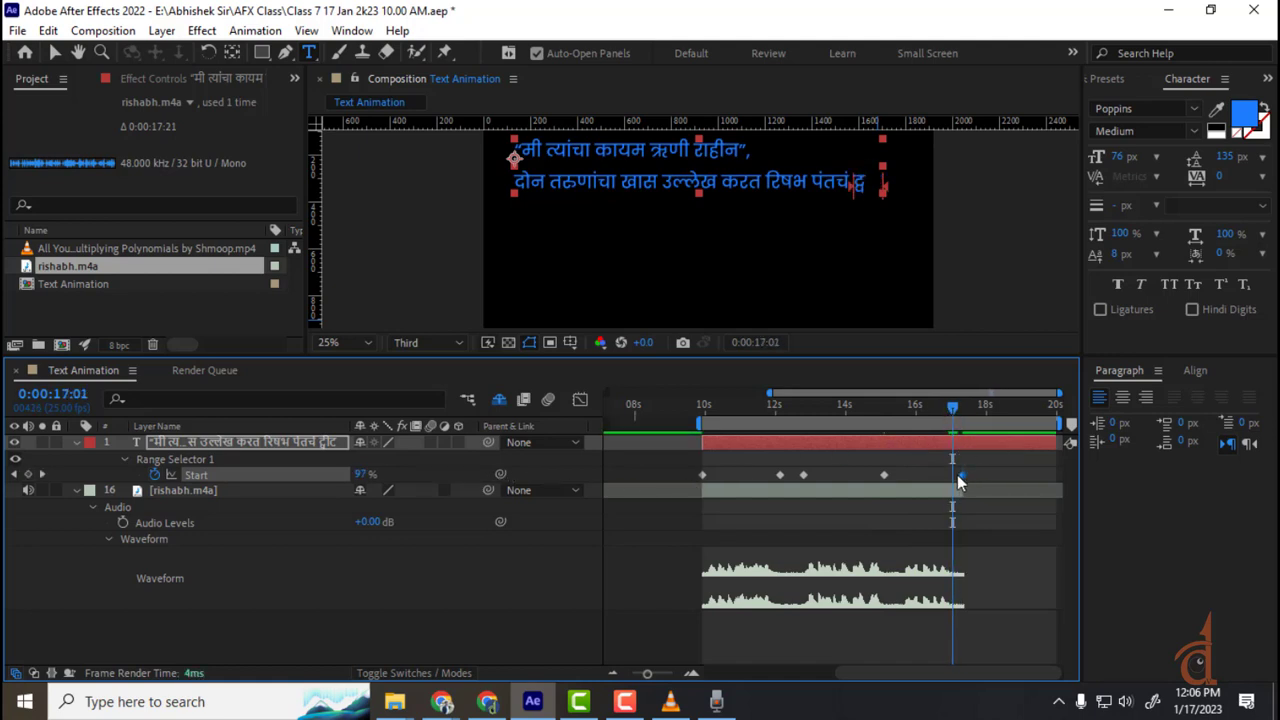
left_click_drag(960, 475, 952, 475)
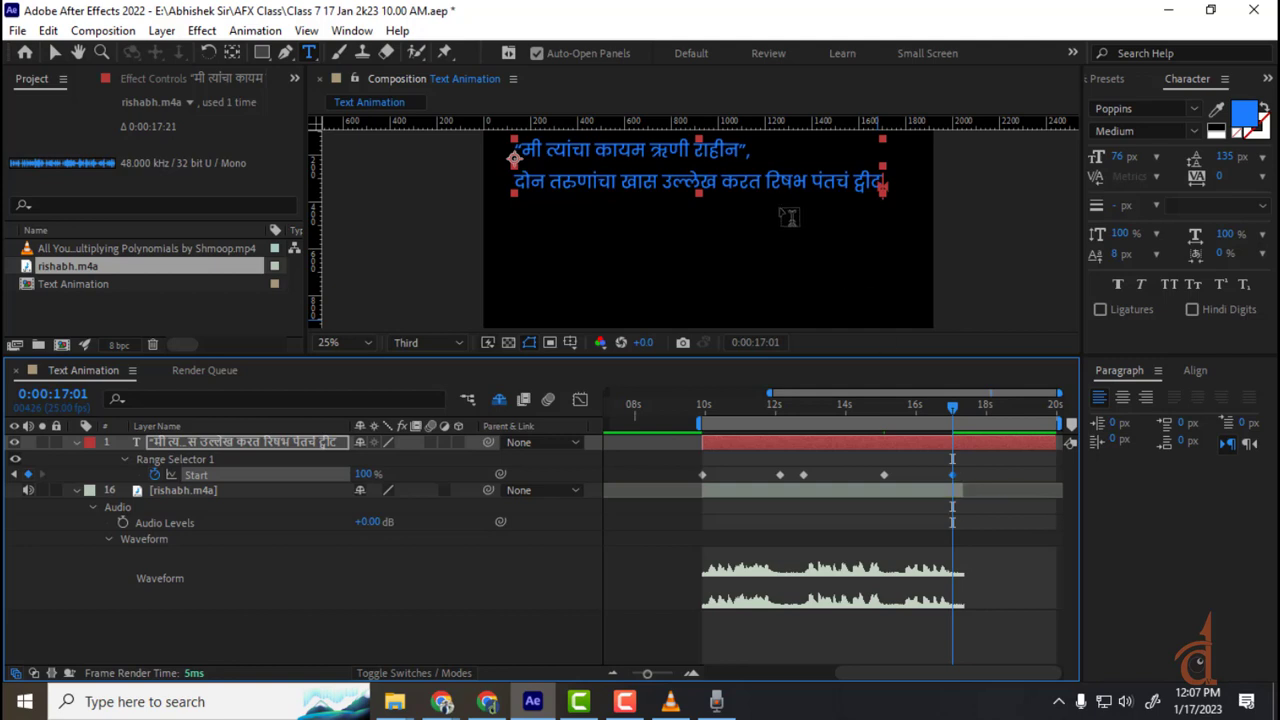
- Break the headline's second line after करत so रिषभ पंतचं ट्वीट forms the third line, and deselect the layer
left_click(765, 181)
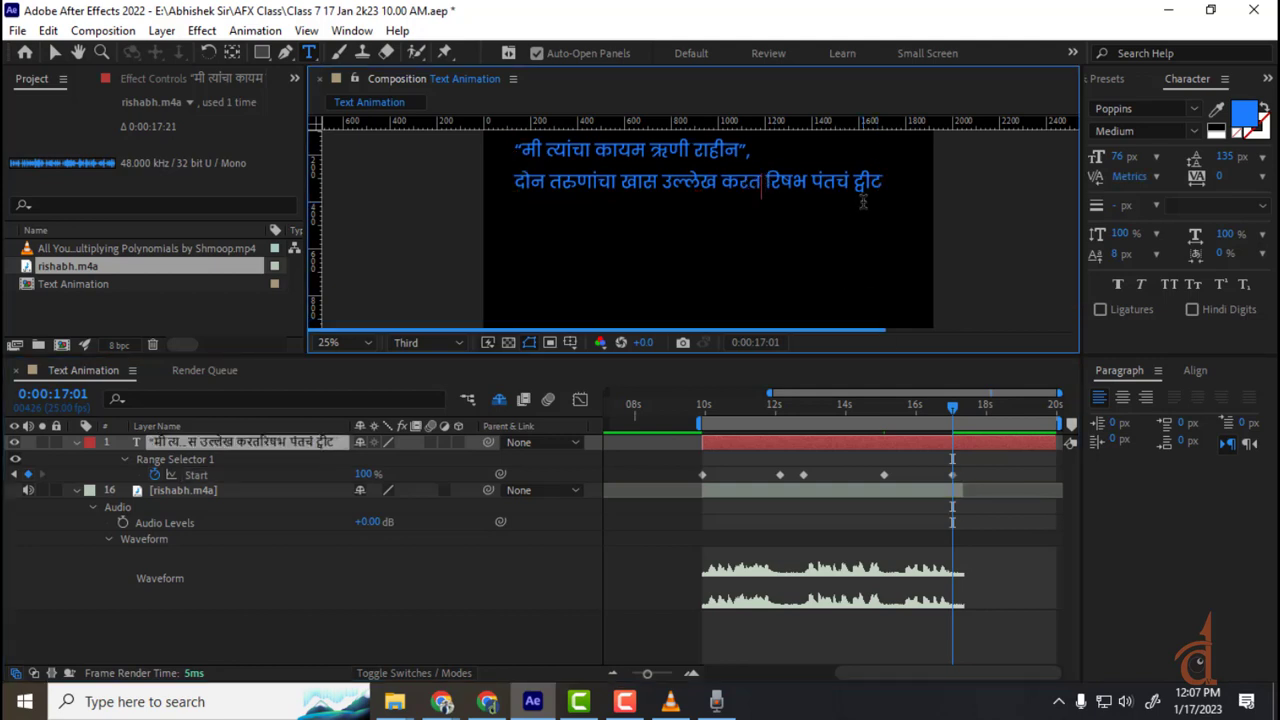
key("Return")
left_click(55, 53)
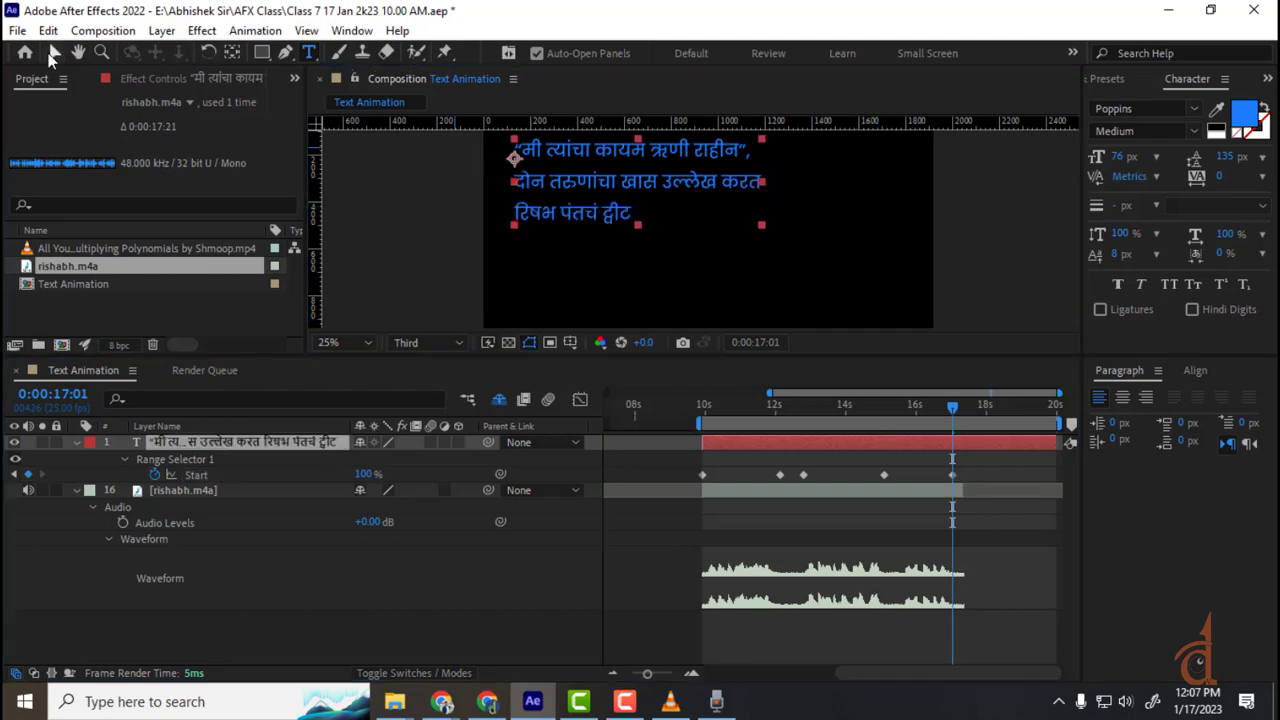
left_click(754, 418)
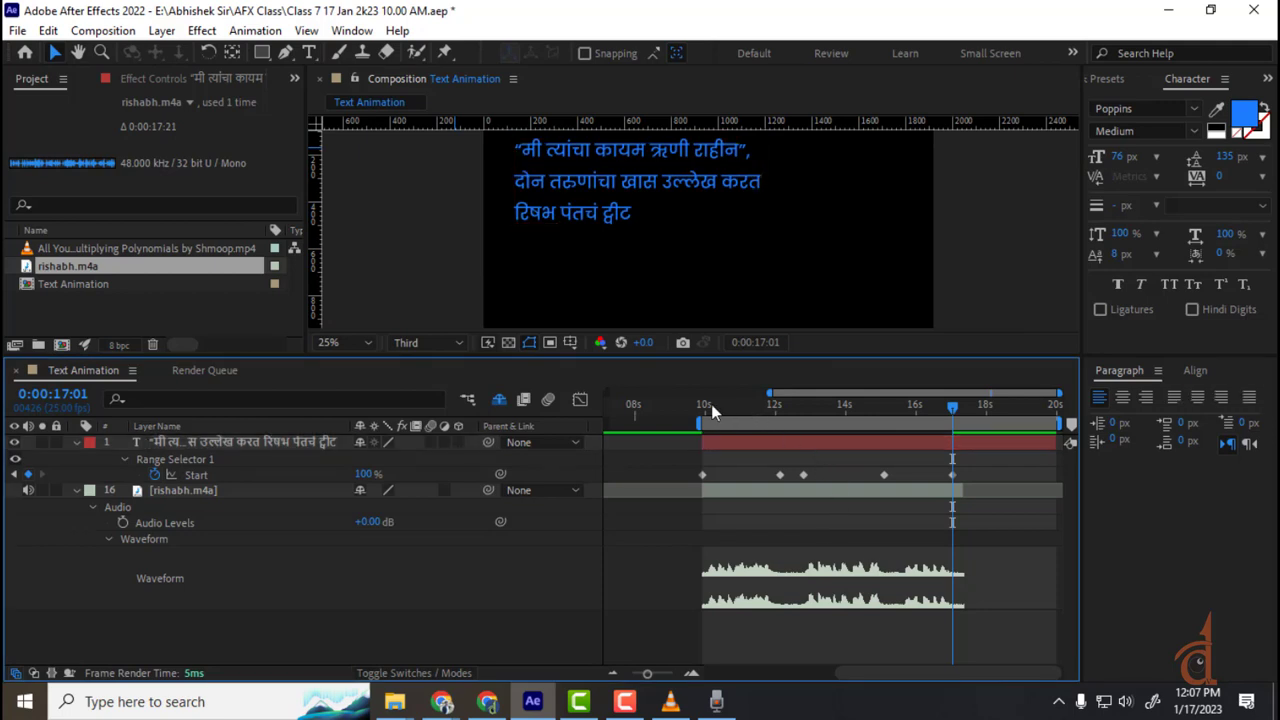
left_click(939, 445)
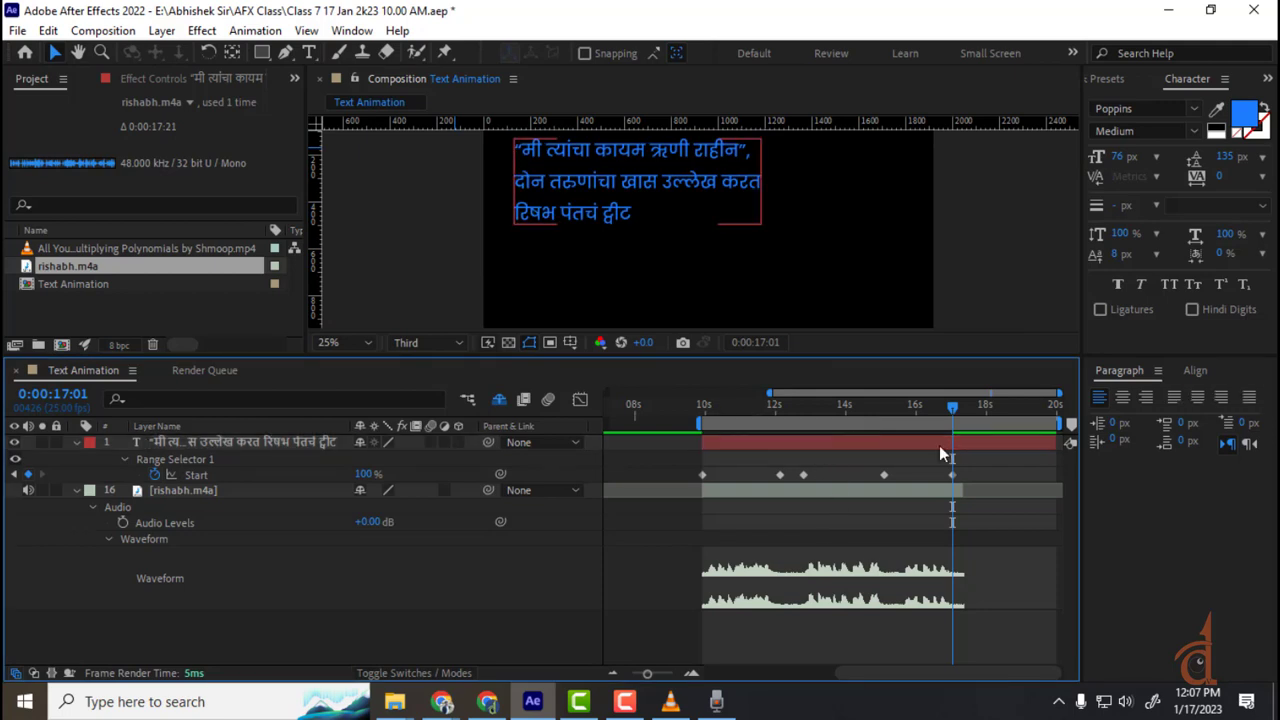
- Copy the headline's Start keyframe near 0:00:15:02 and paste it at 0:00:15:16 to hold the reveal through the voice-over's pause
left_click(878, 407)
left_click_drag(897, 464, 884, 490)
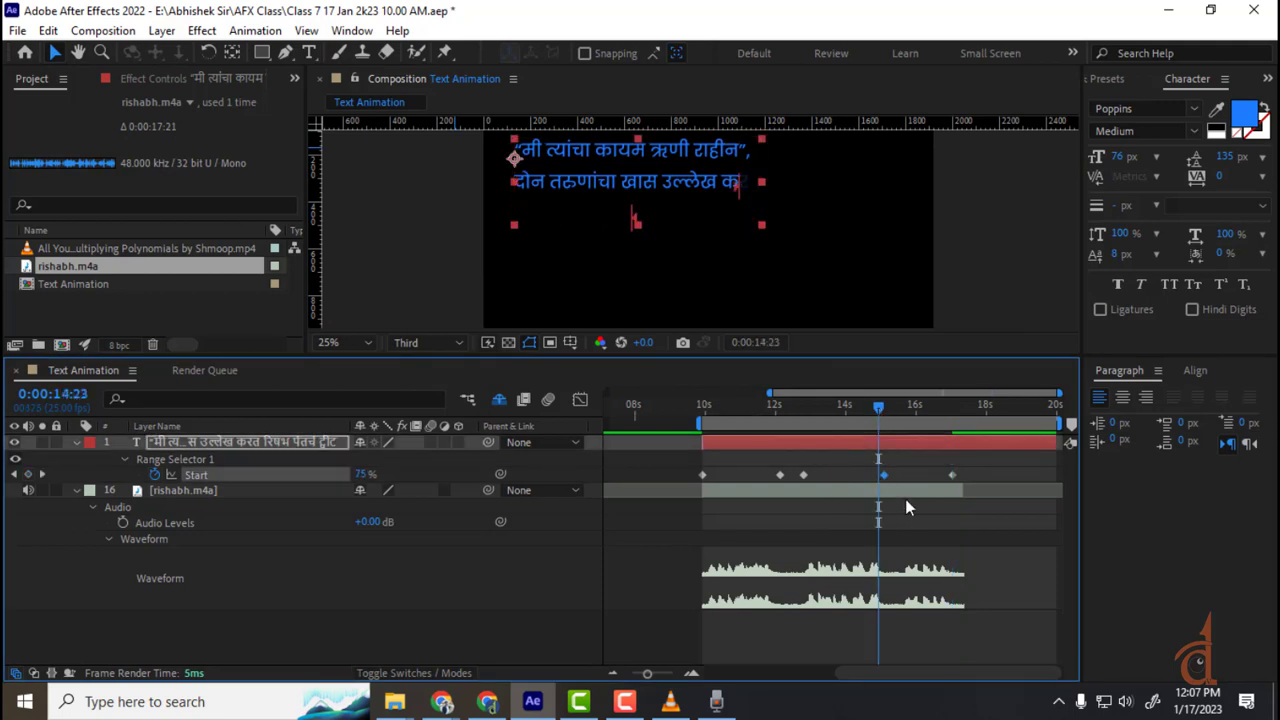
left_click_drag(883, 403, 910, 437)
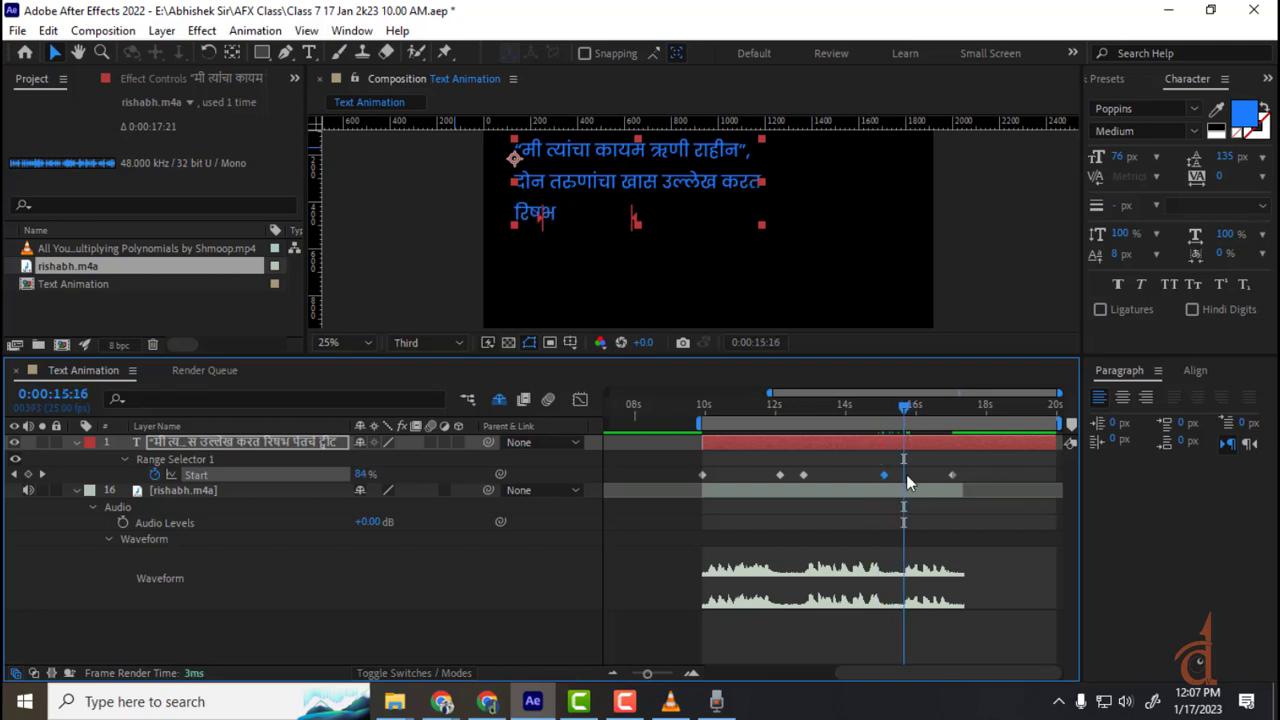
key("ctrl+v")
left_click(883, 475)
- Preview the headline reveal with the voice-over from 0:00:09:11, save the project and collapse the headline layer
left_click(686, 414)
key("space")
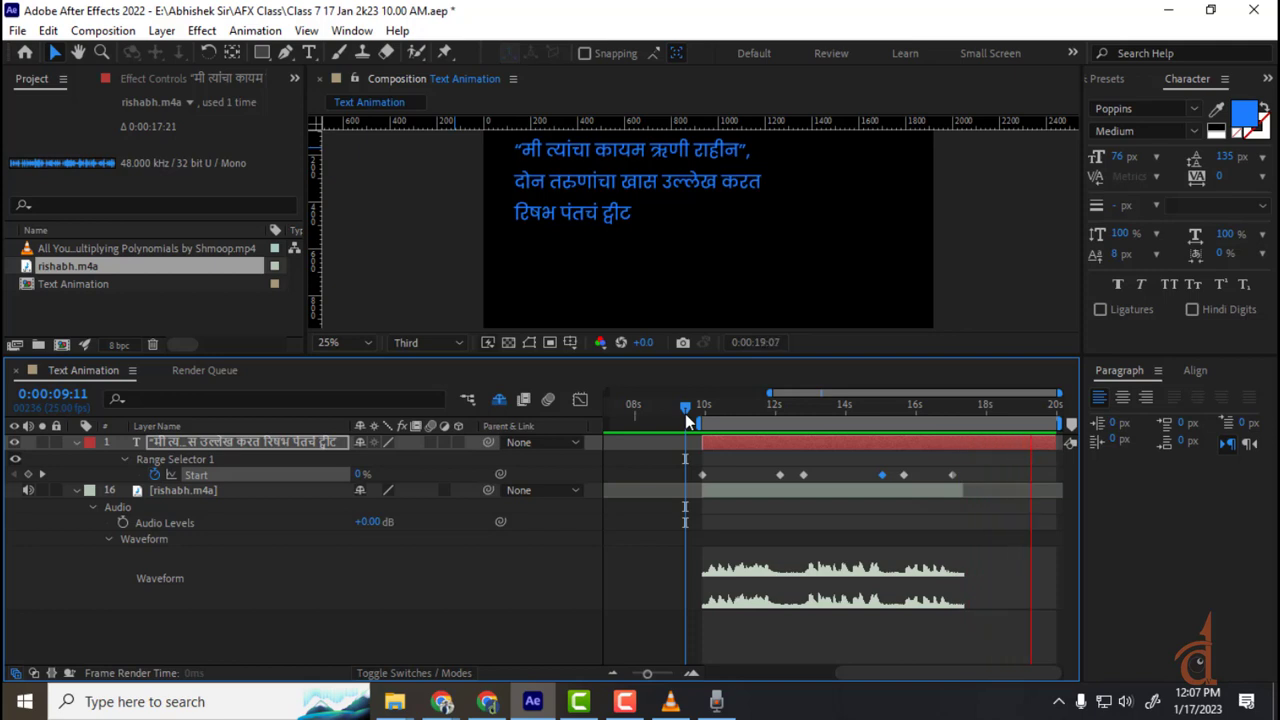
key("space")
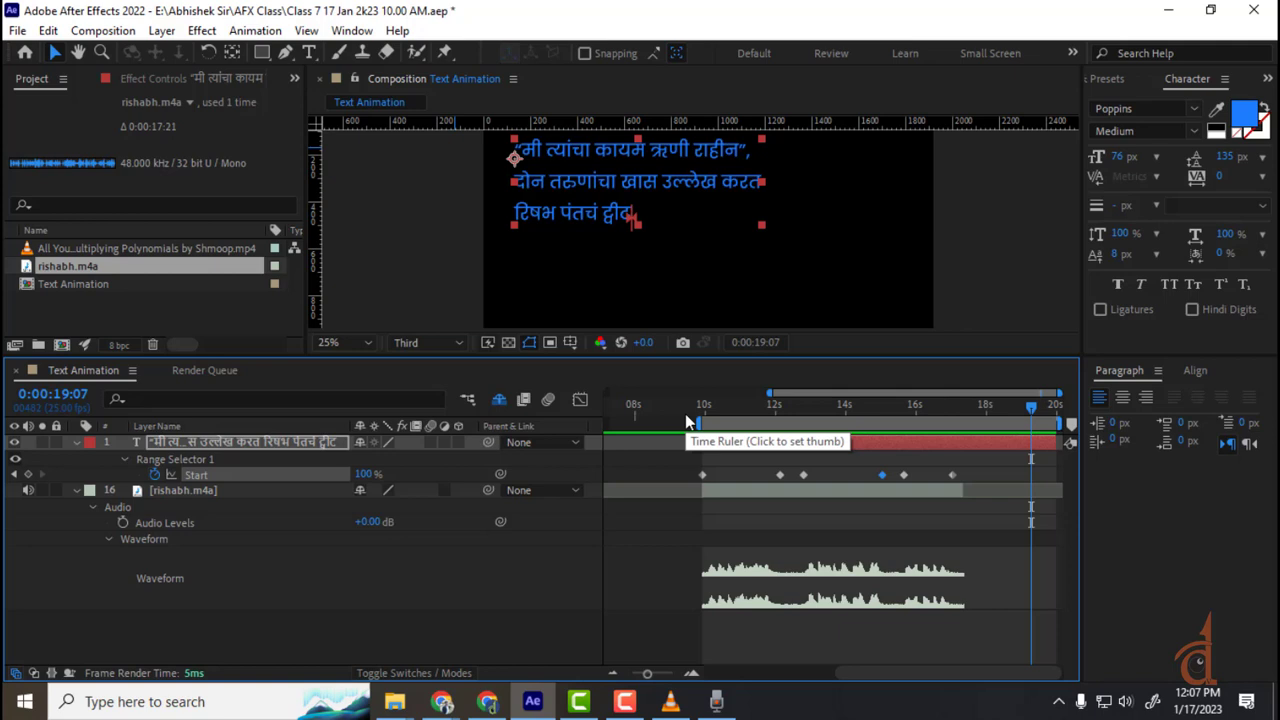
key("ctrl+s")
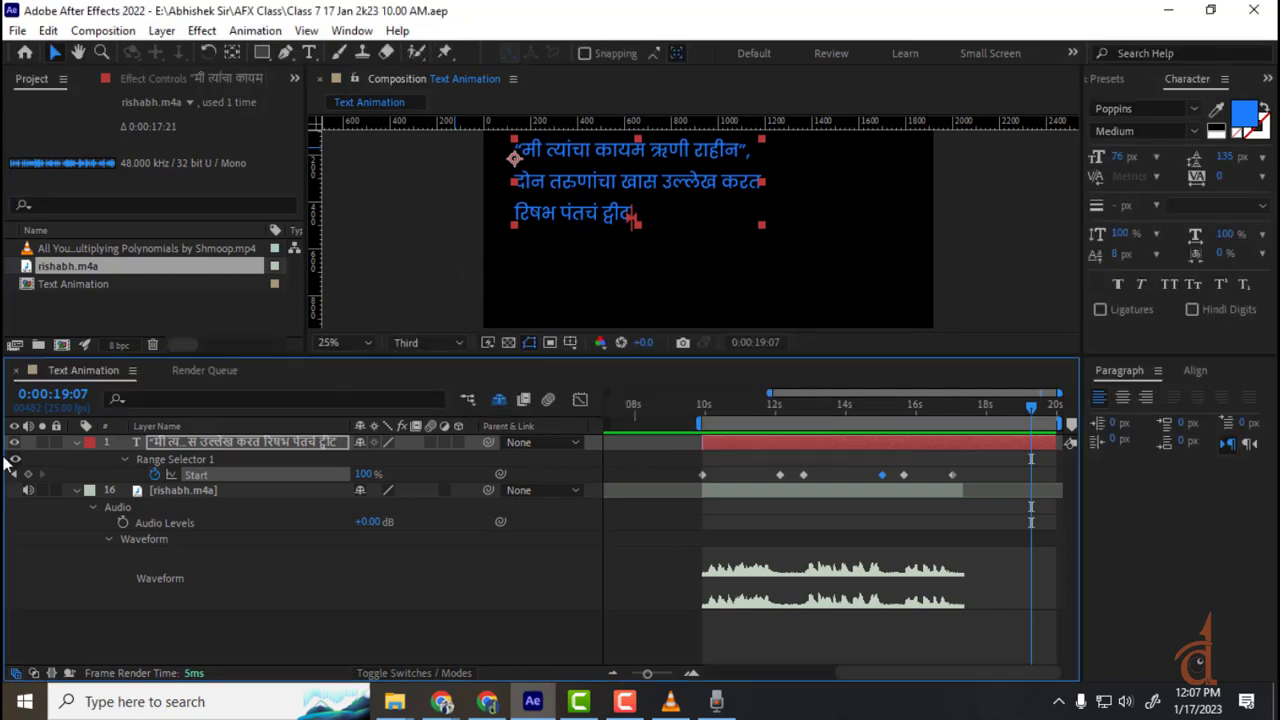
left_click(78, 444)
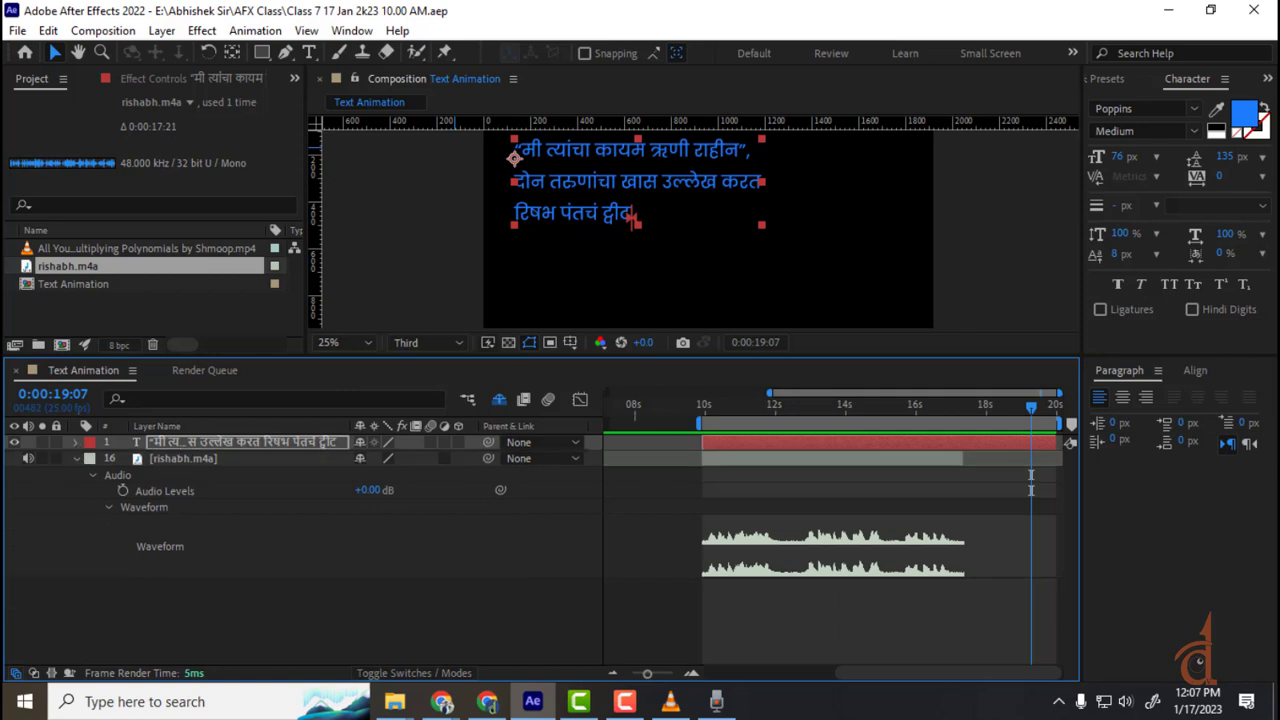
- Open Notepad and write the multiplication line "2 X 1 = 2" in a new note
mouse_move(441, 706)
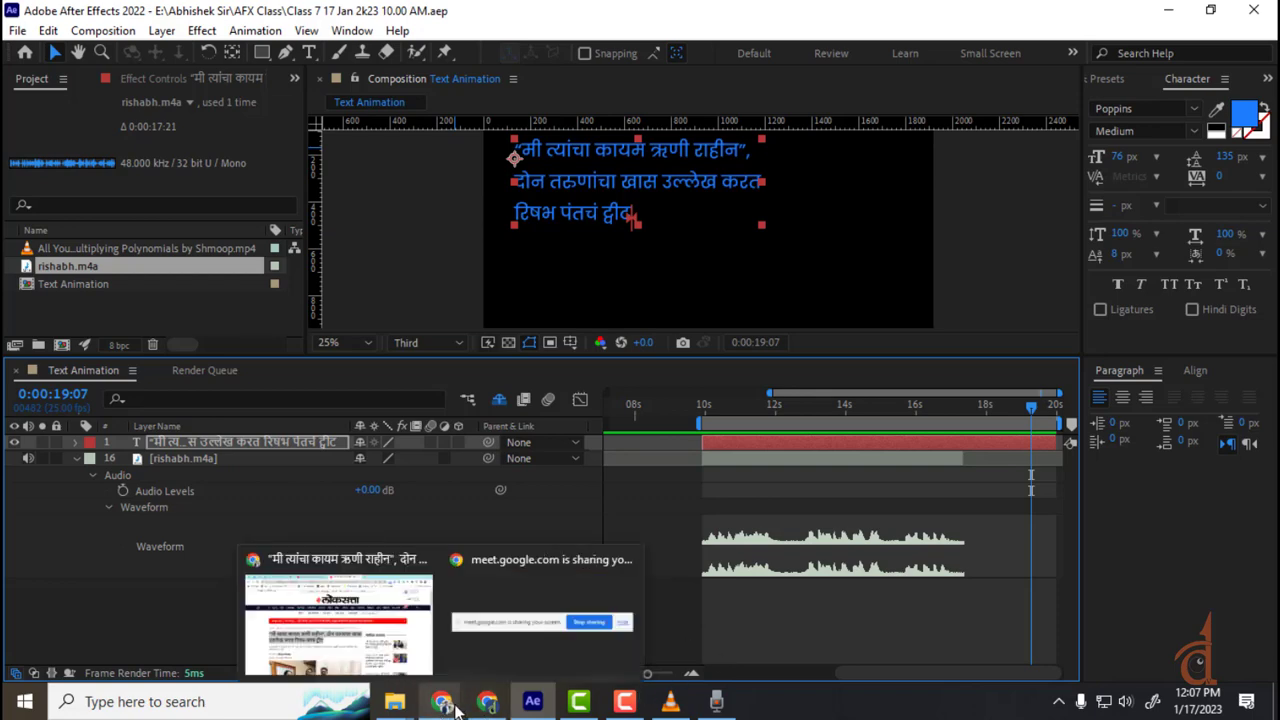
left_click(146, 702)
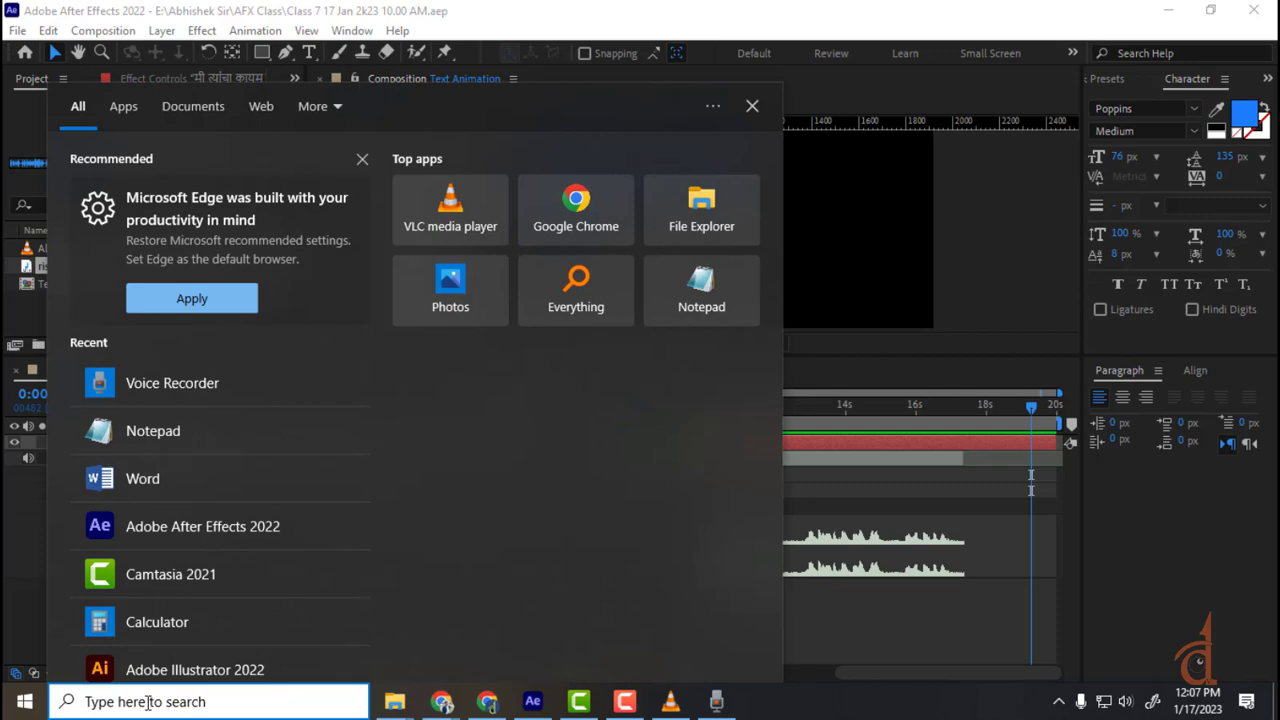
type("not")
key("Return")
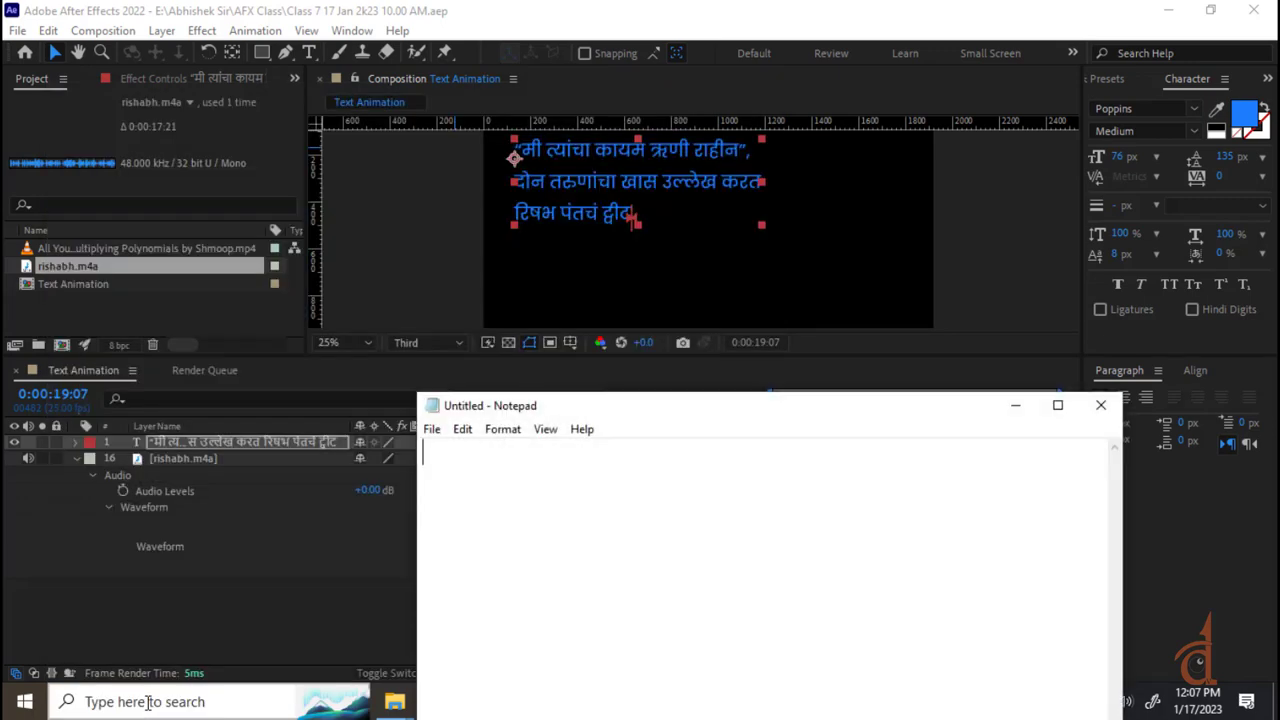
left_click_drag(478, 417, 322, 180)
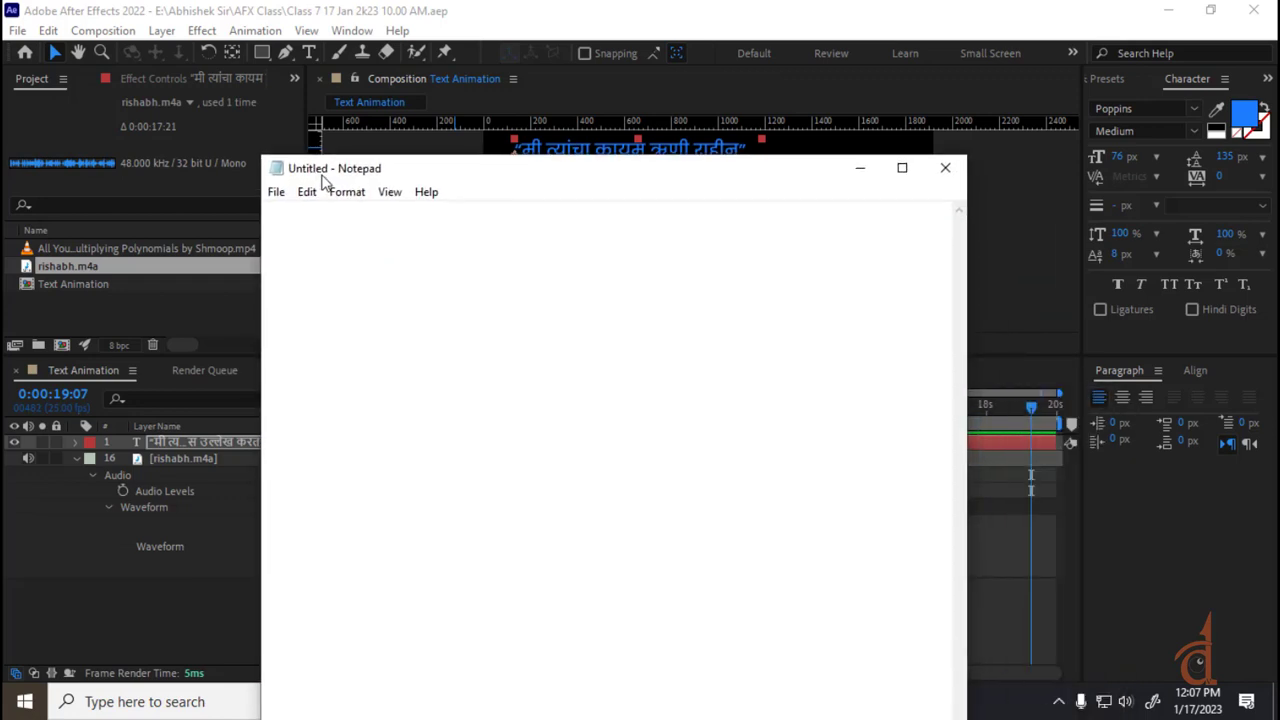
type("2")
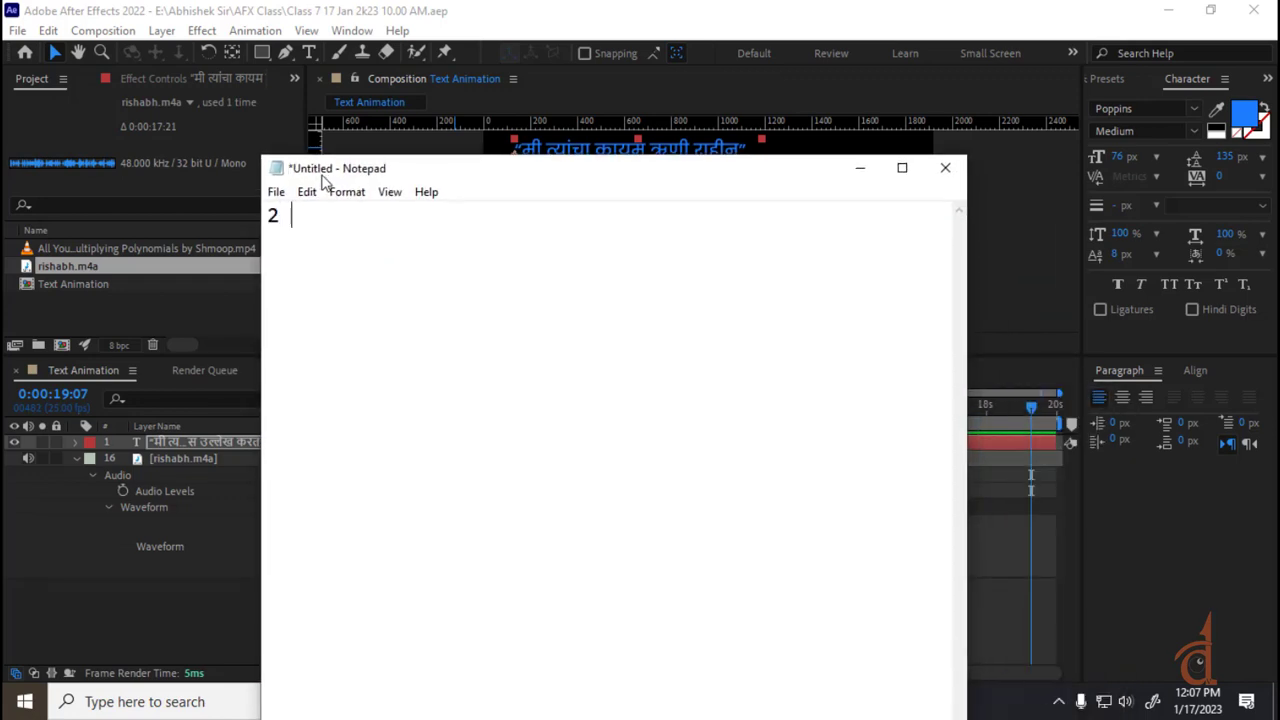
type(" X 1 = 2")
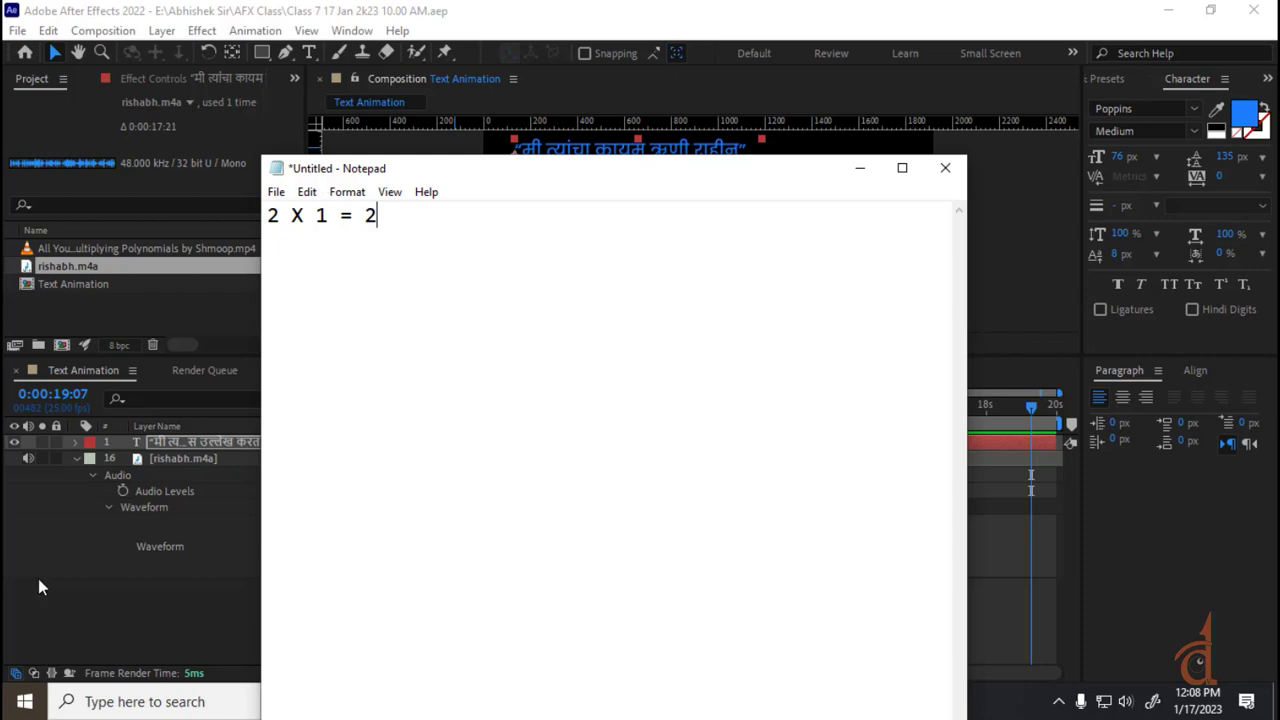
- Switch to Voice Recorder and record two voice clips, about 13 seconds and 10 seconds long
left_click(489, 712)
key("super")
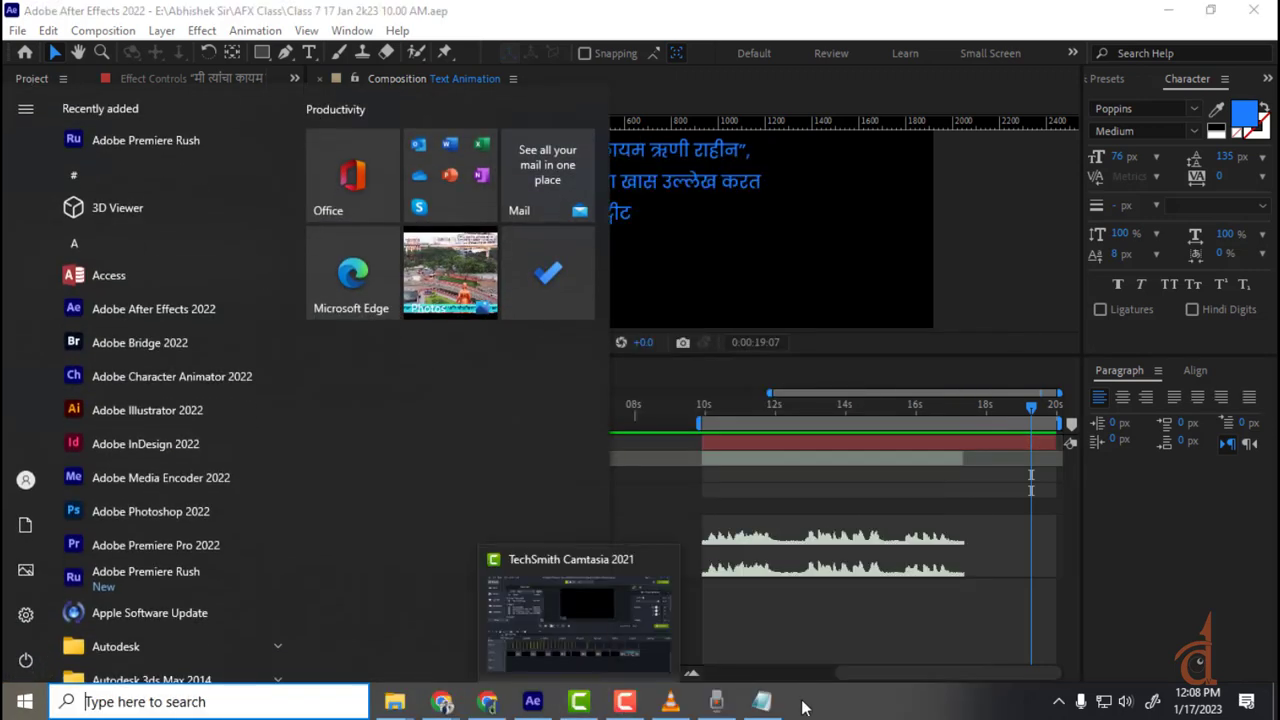
left_click(726, 707)
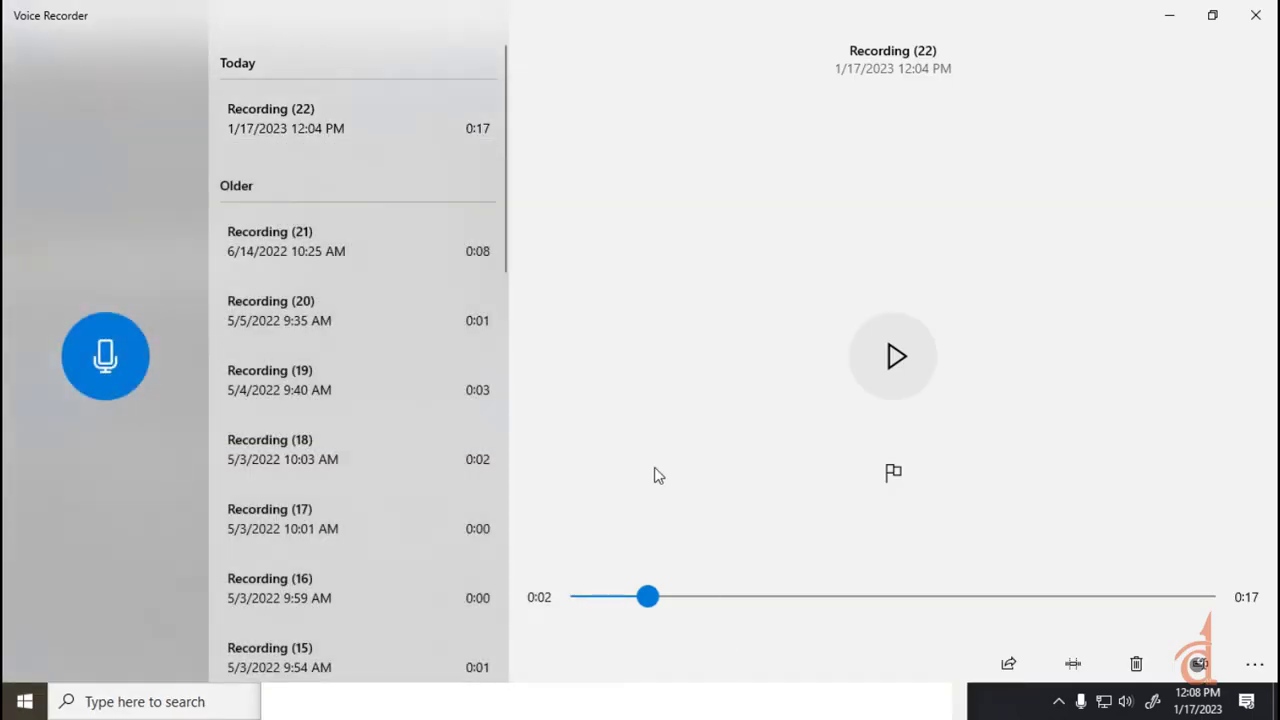
left_click(105, 355)
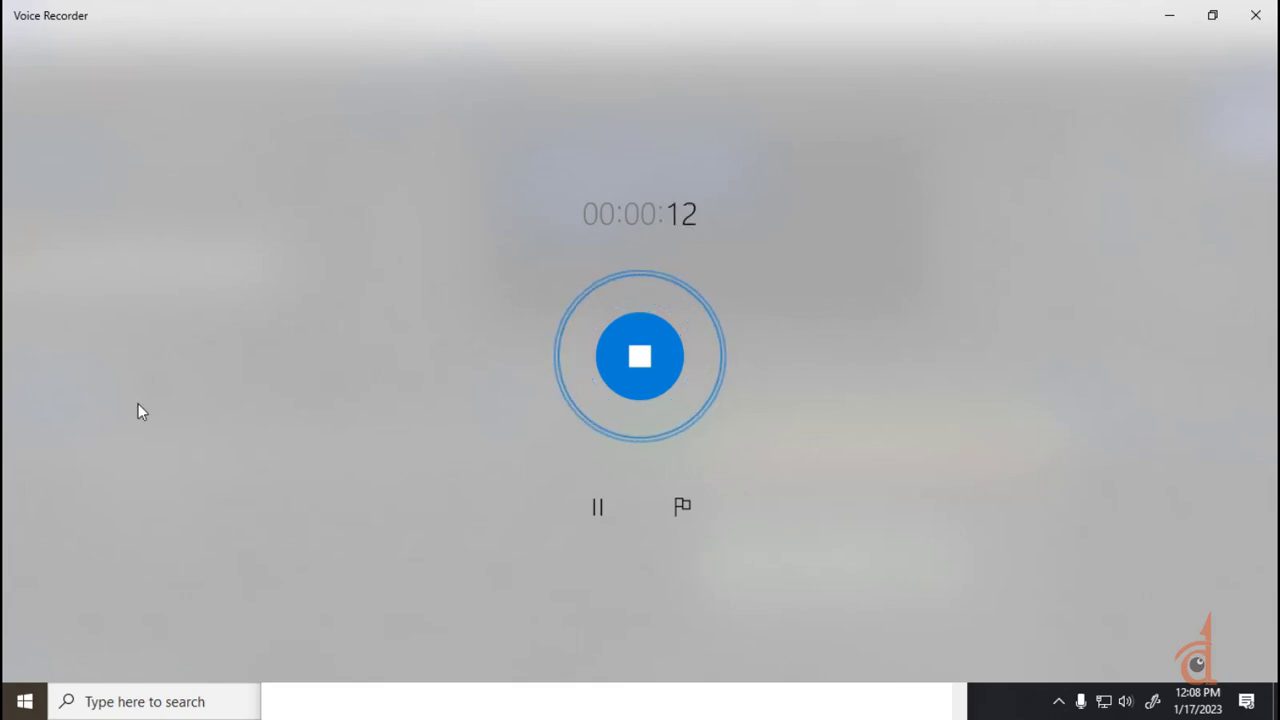
left_click(618, 366)
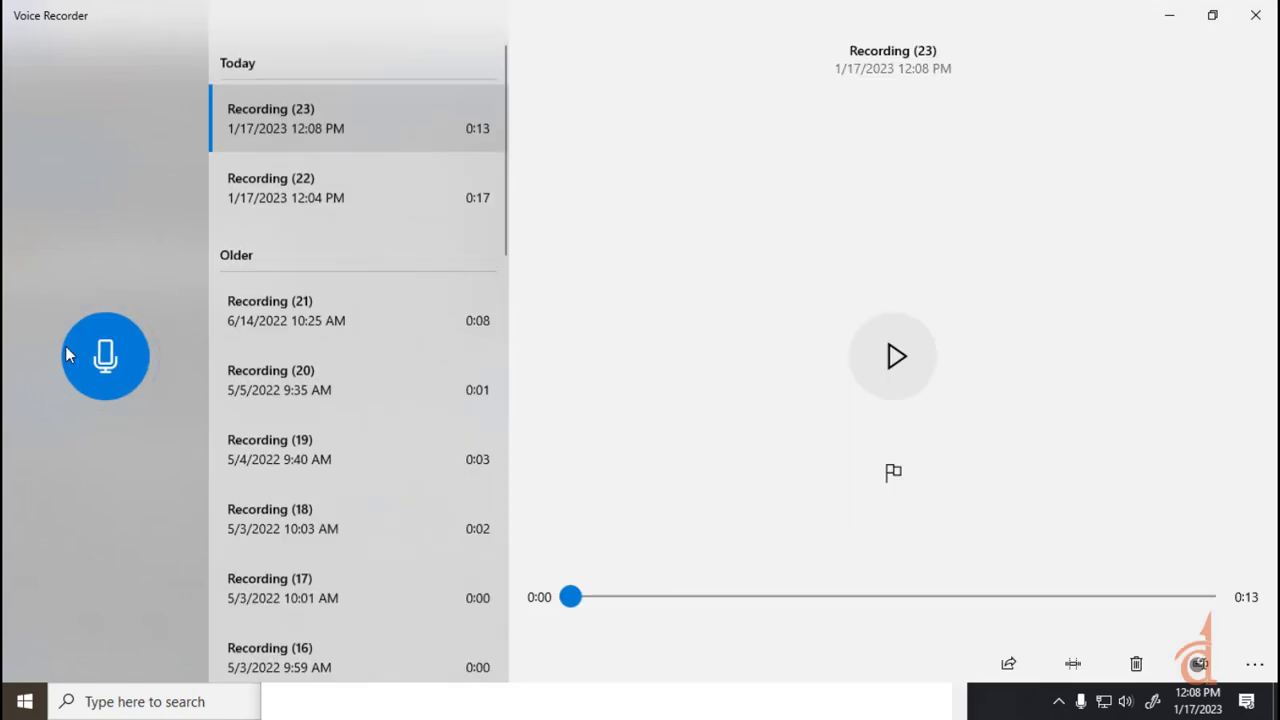
left_click(68, 352)
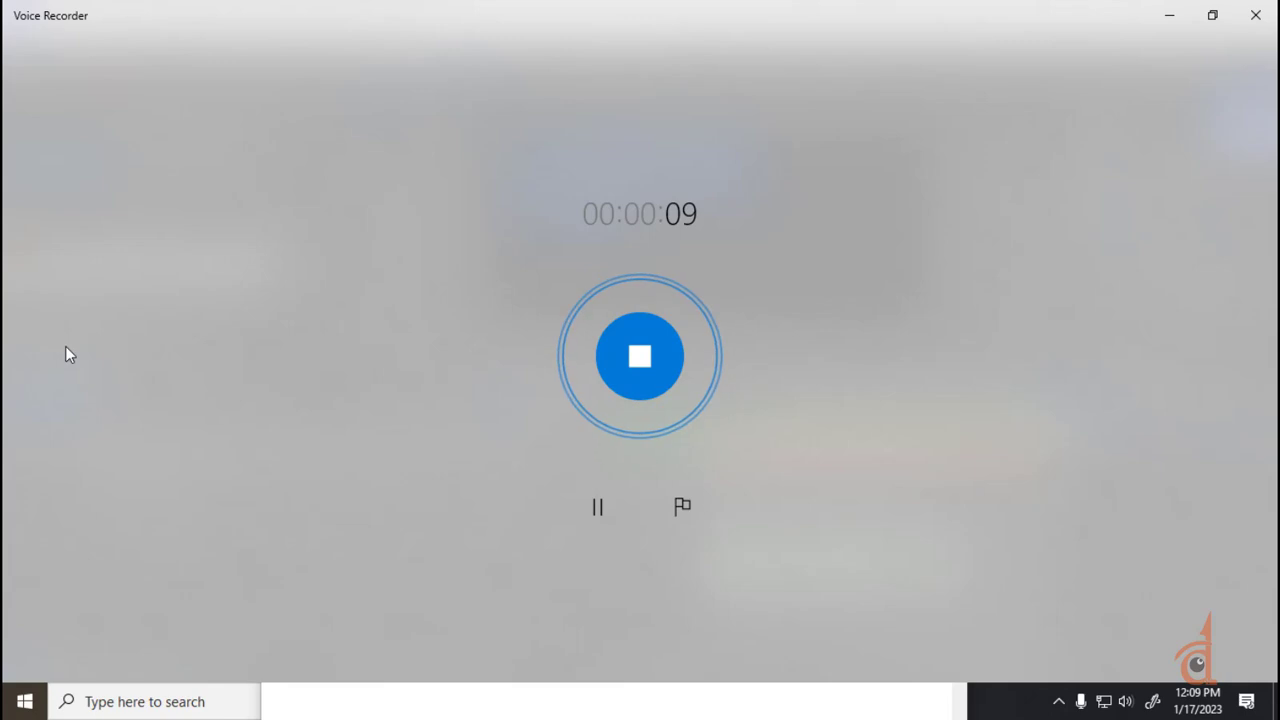
left_click(611, 352)
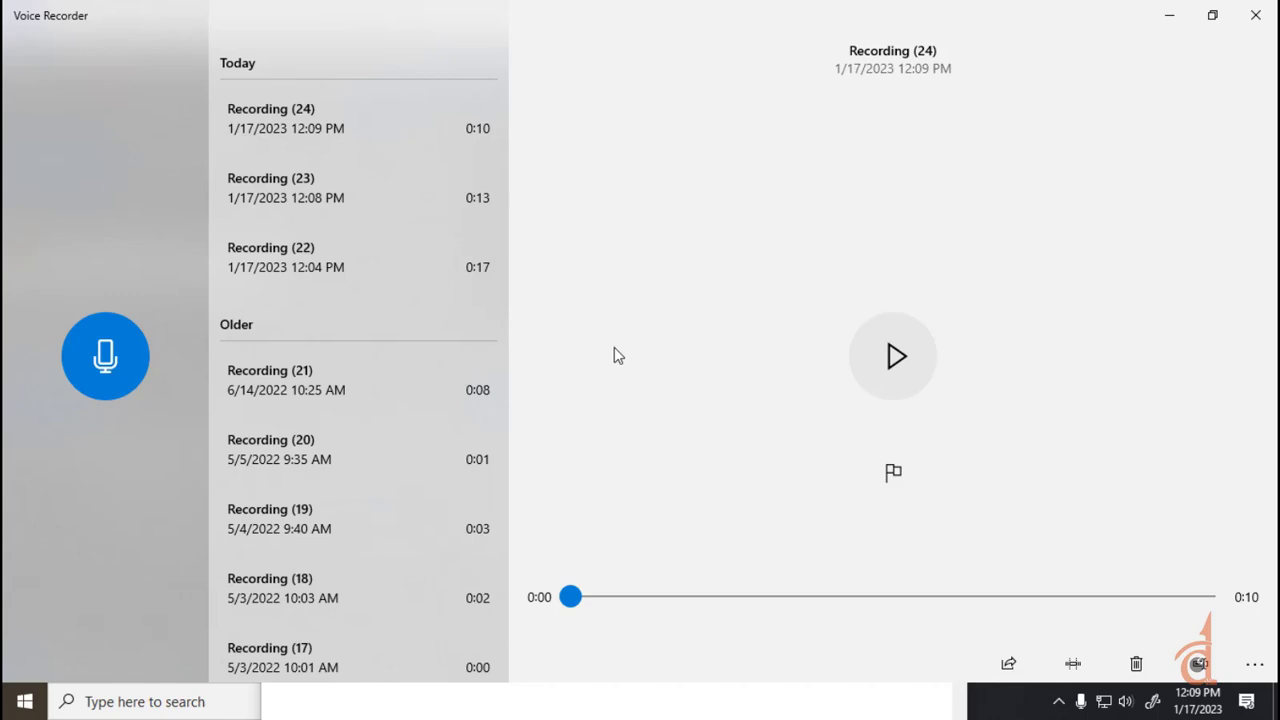
- Switch to Notepad and highlight the "= 2" part of the multiplication line, then return to Voice Recorder
key("super")
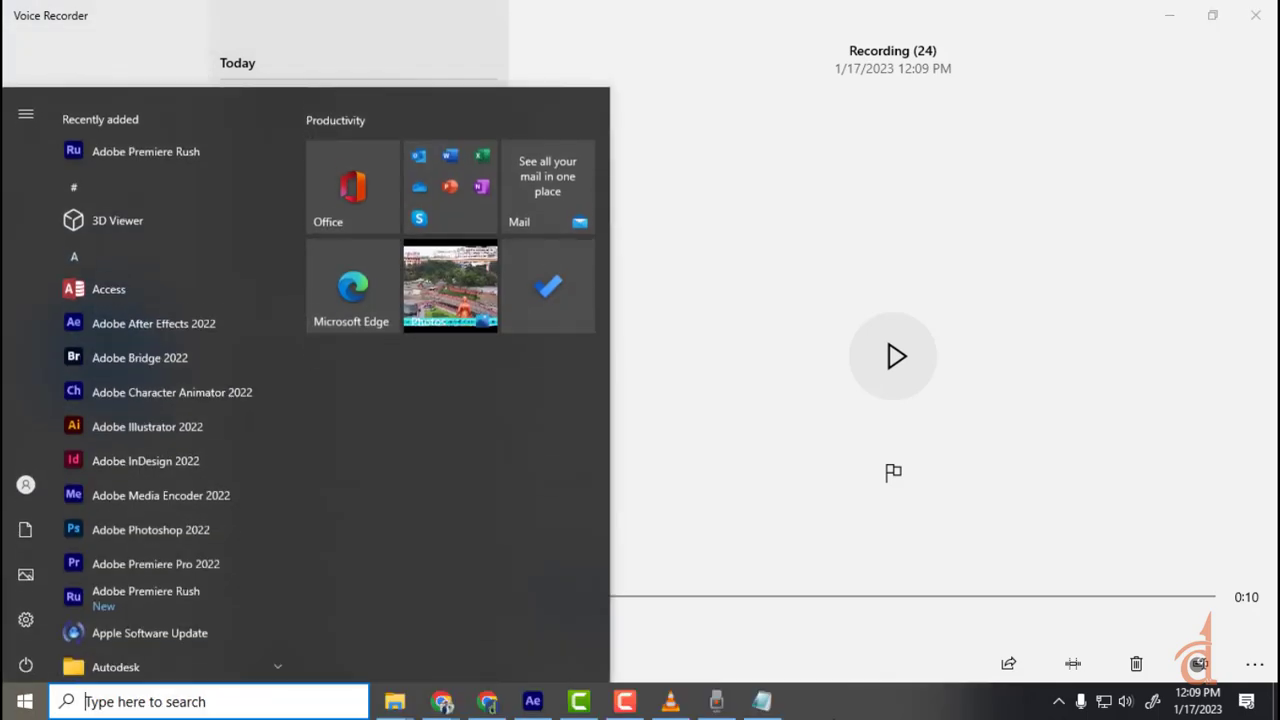
left_click(763, 701)
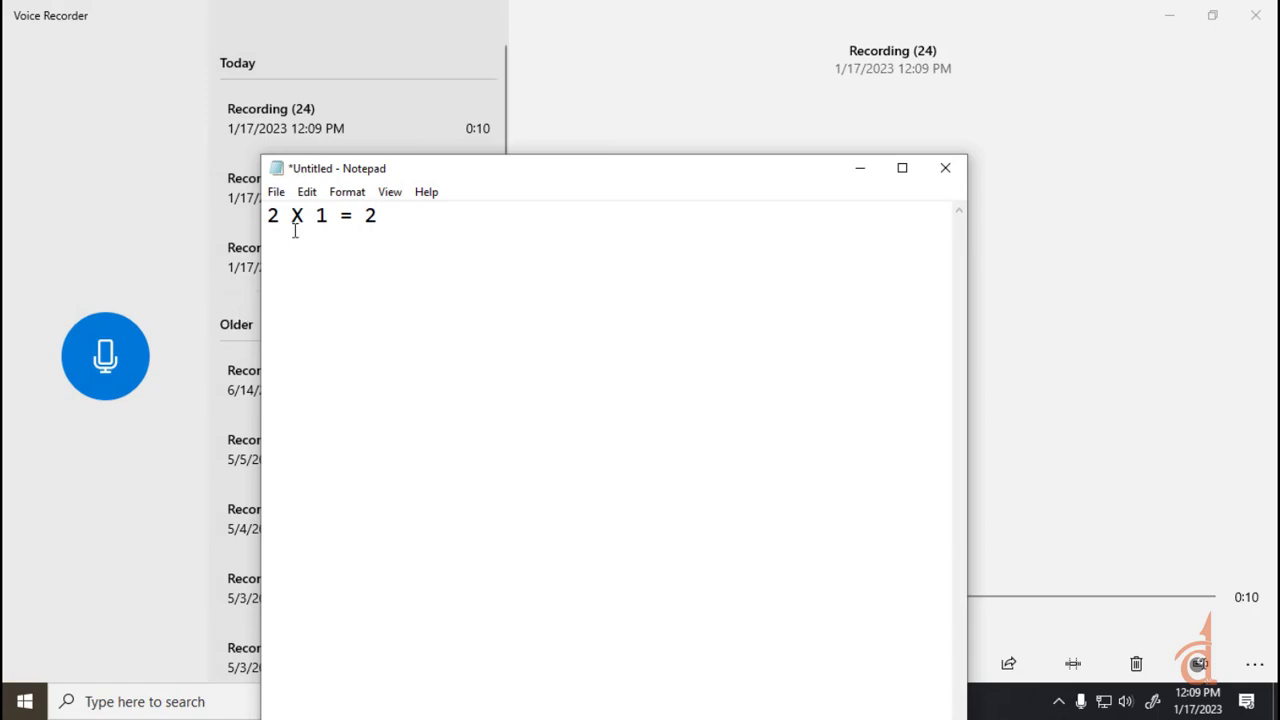
left_click_drag(288, 215, 340, 215)
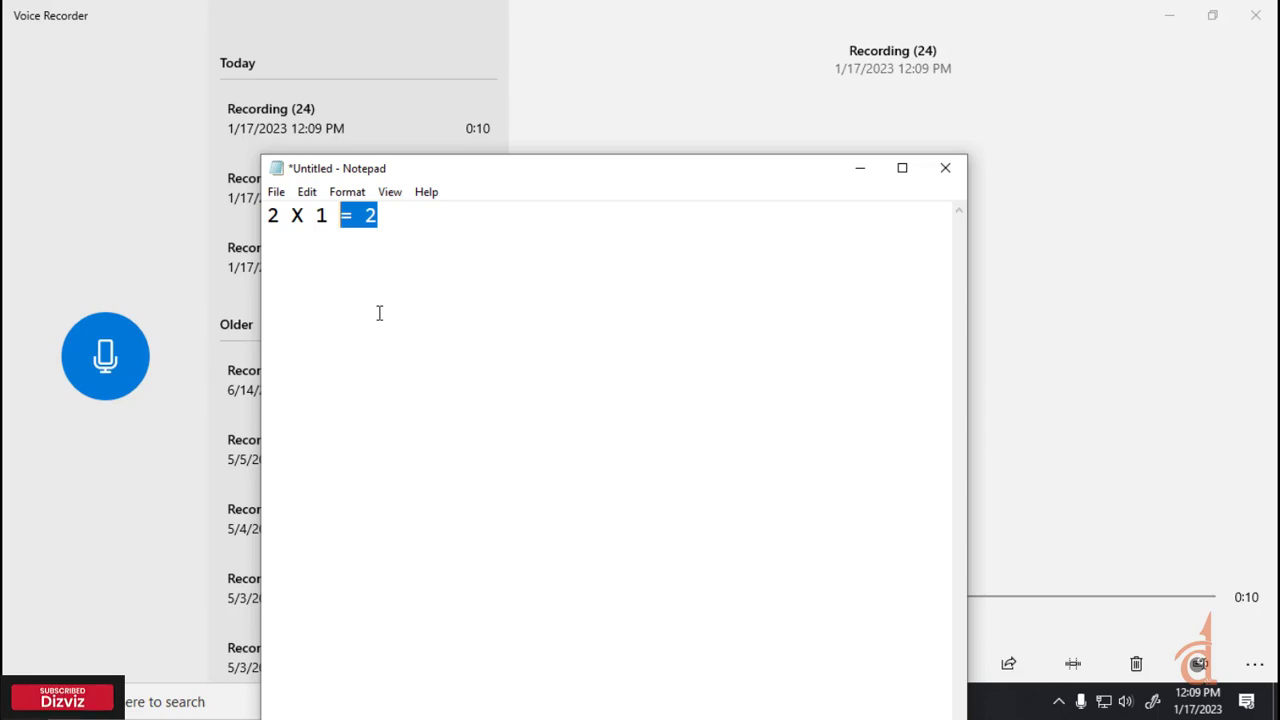
left_click(1220, 471)
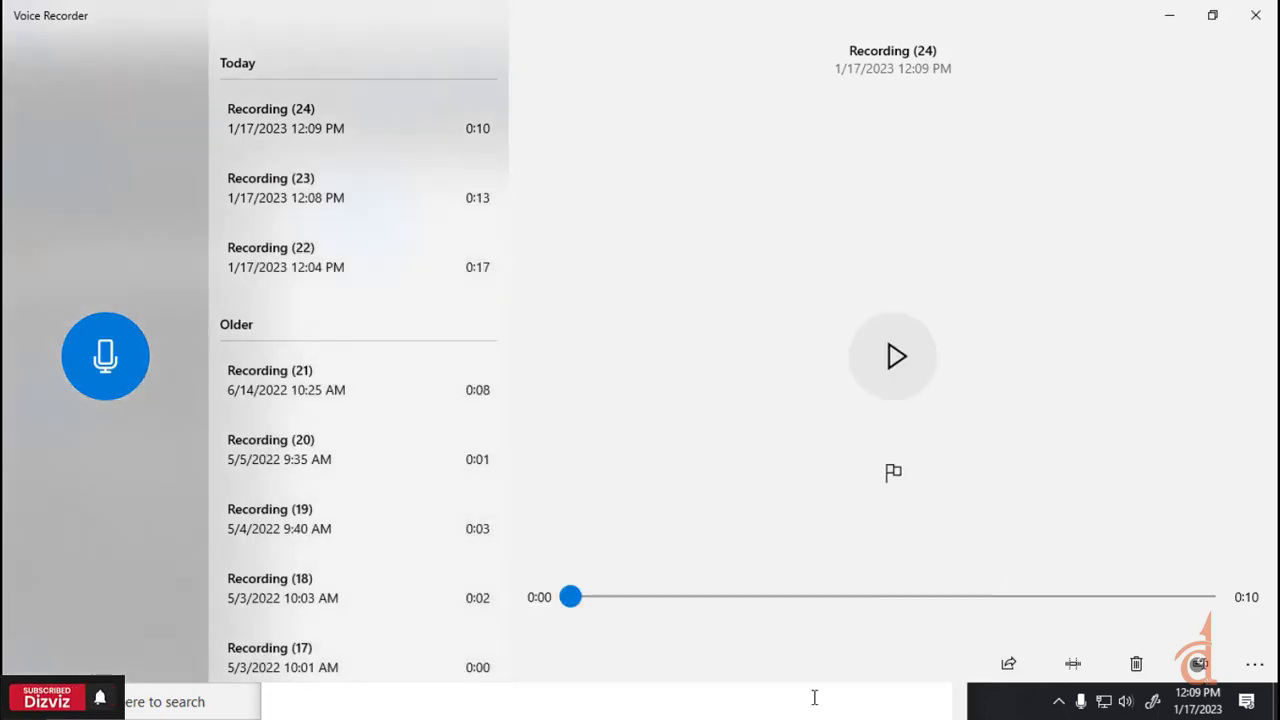
- Switch to After Effects and collapse the rishabh.m4a layer's audio properties
key("super")
left_click(528, 712)
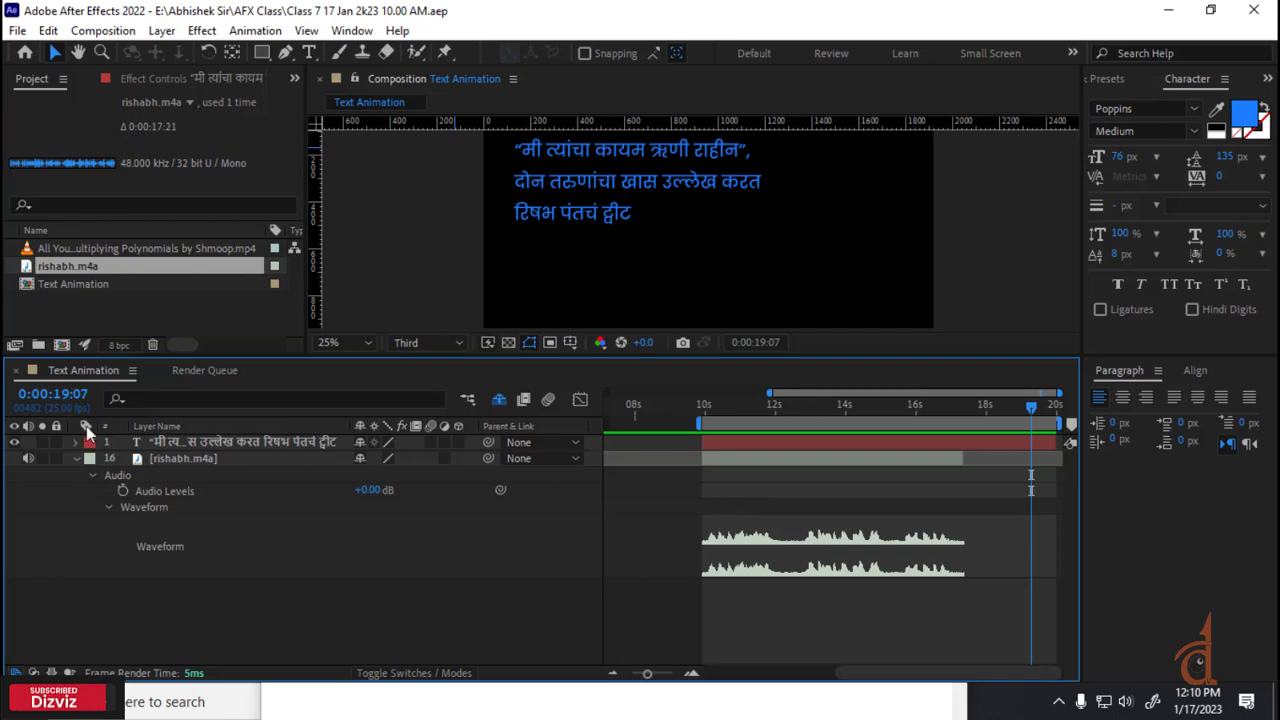
left_click(77, 459)
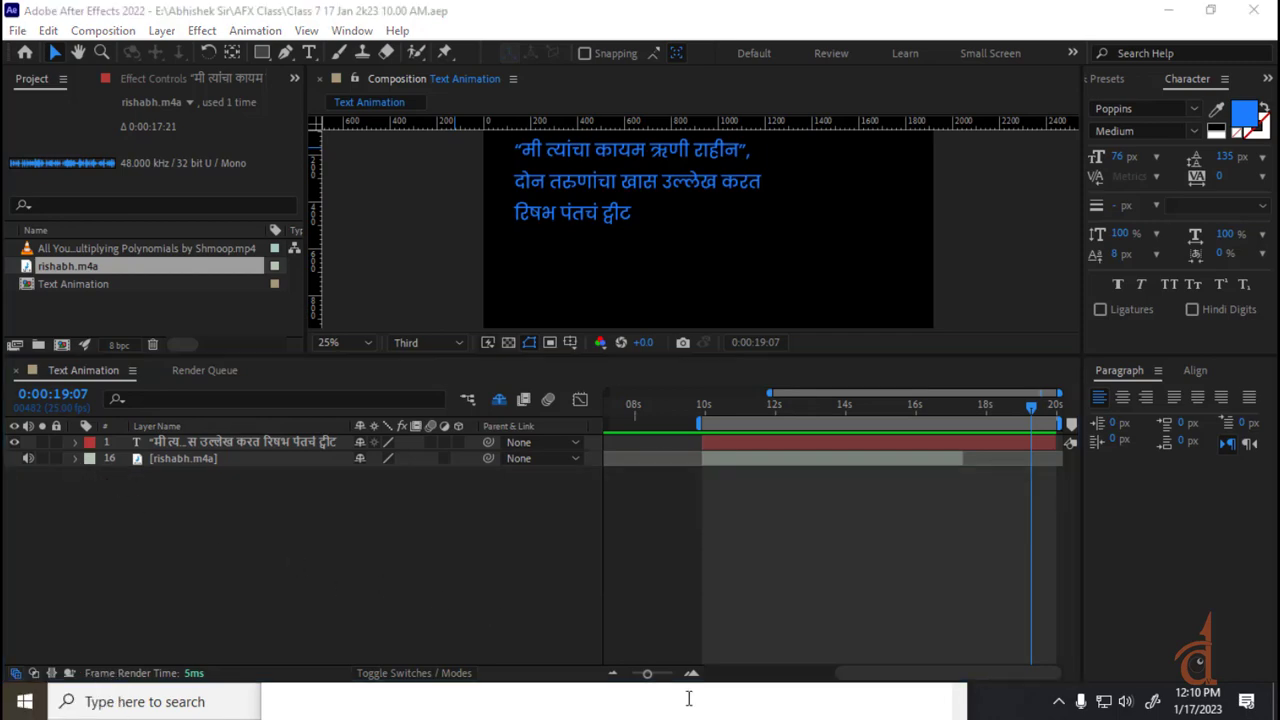
- Switch to Voice Recorder and record another voice clip of about 21 seconds
key("super")
left_click(724, 702)
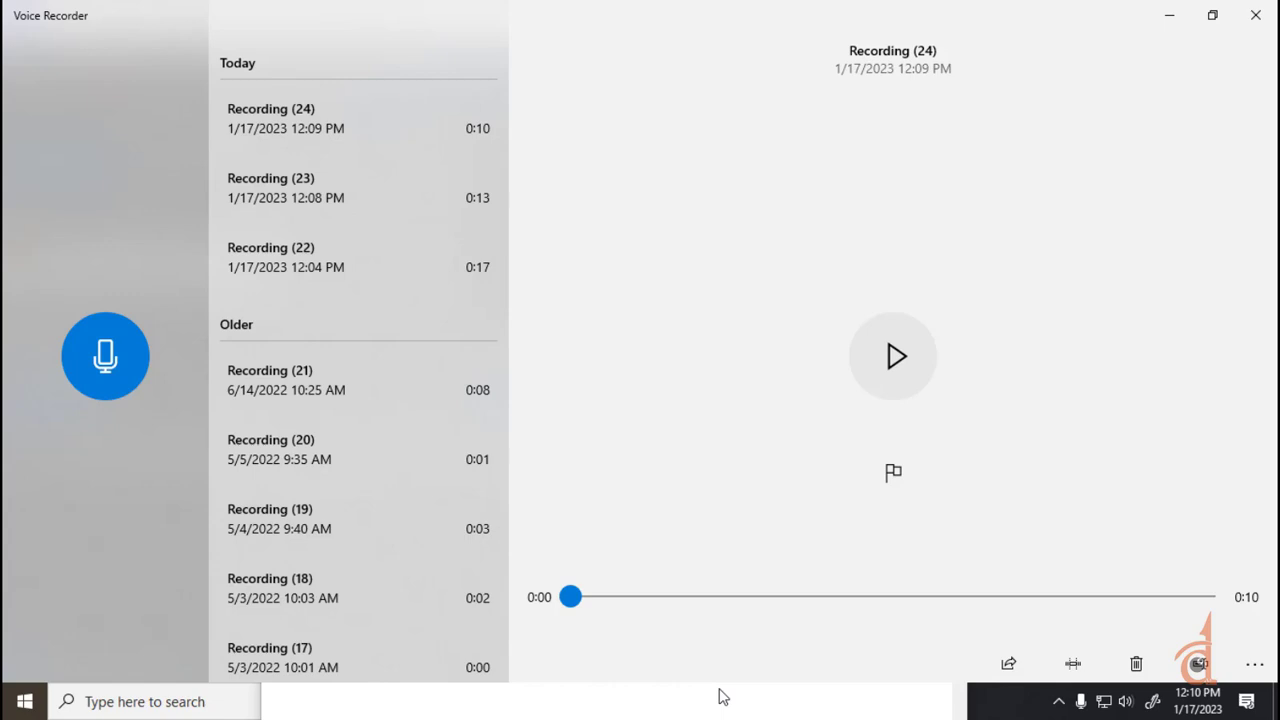
left_click(108, 362)
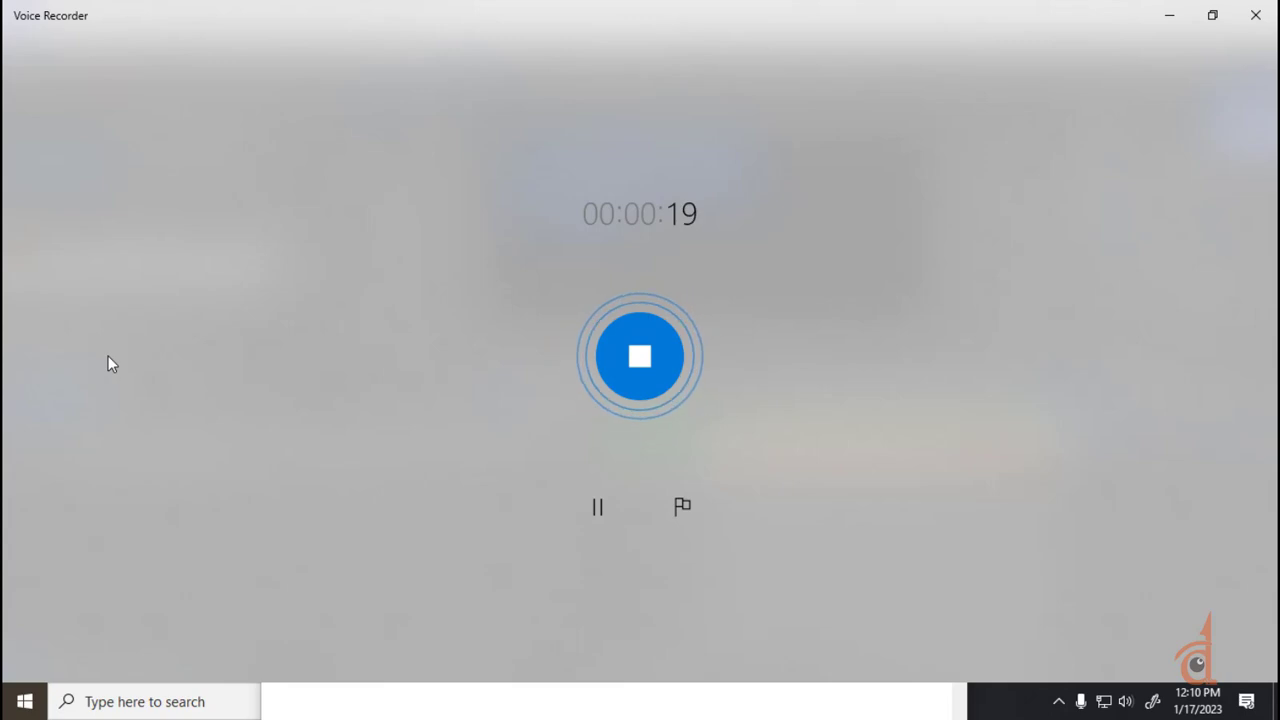
left_click(613, 360)
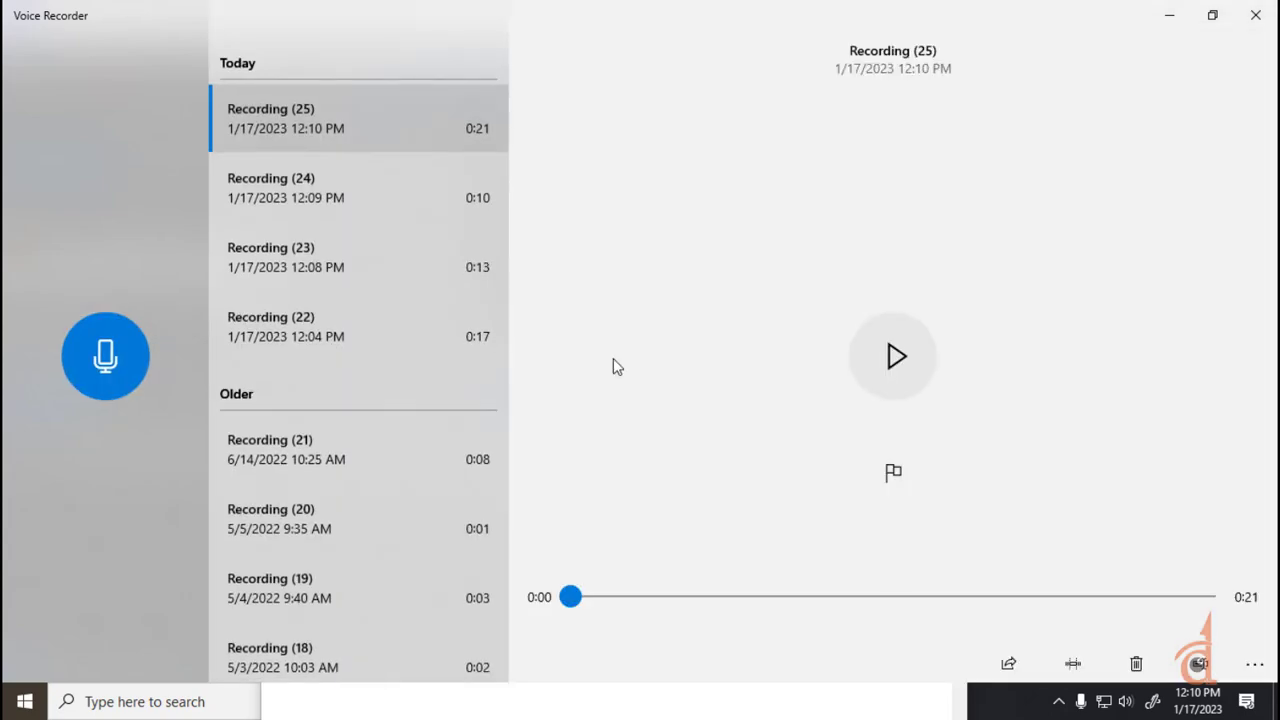
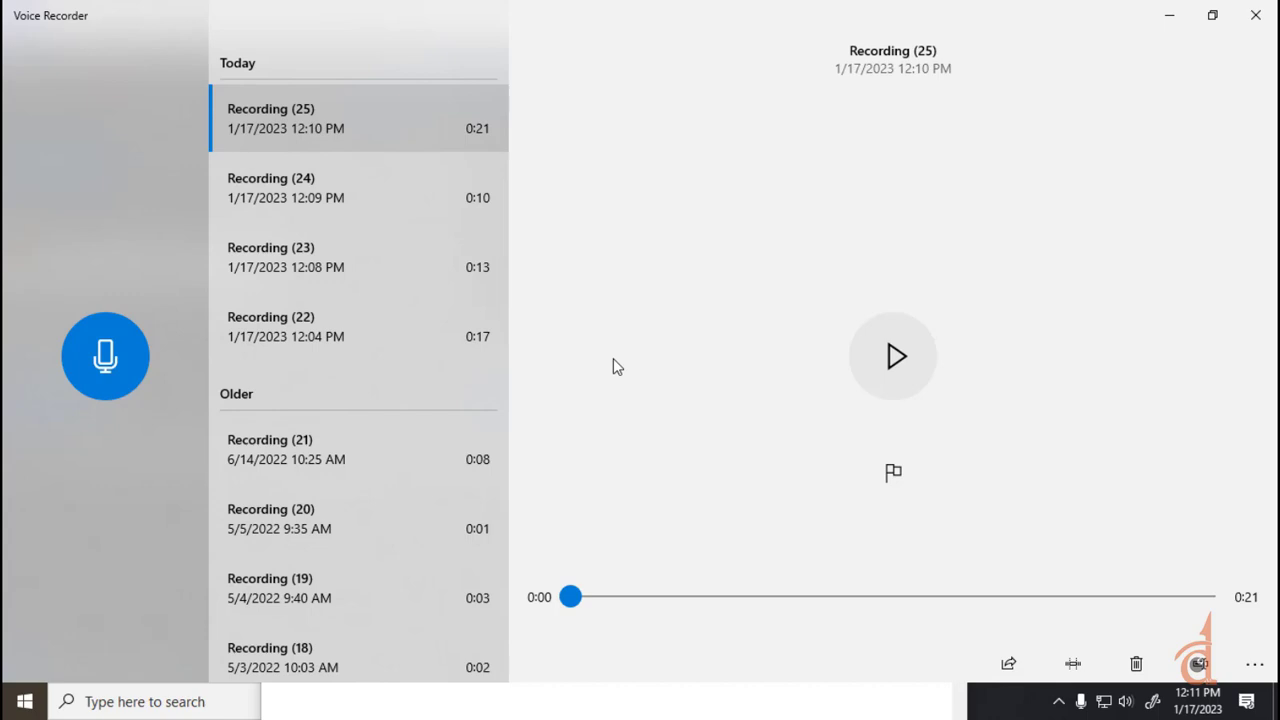
- Switch to After Effects and examine the rishabh.m4a waveform at the pause around 0:00:12:01, then collapse the layer
key("super")
left_click(532, 700)
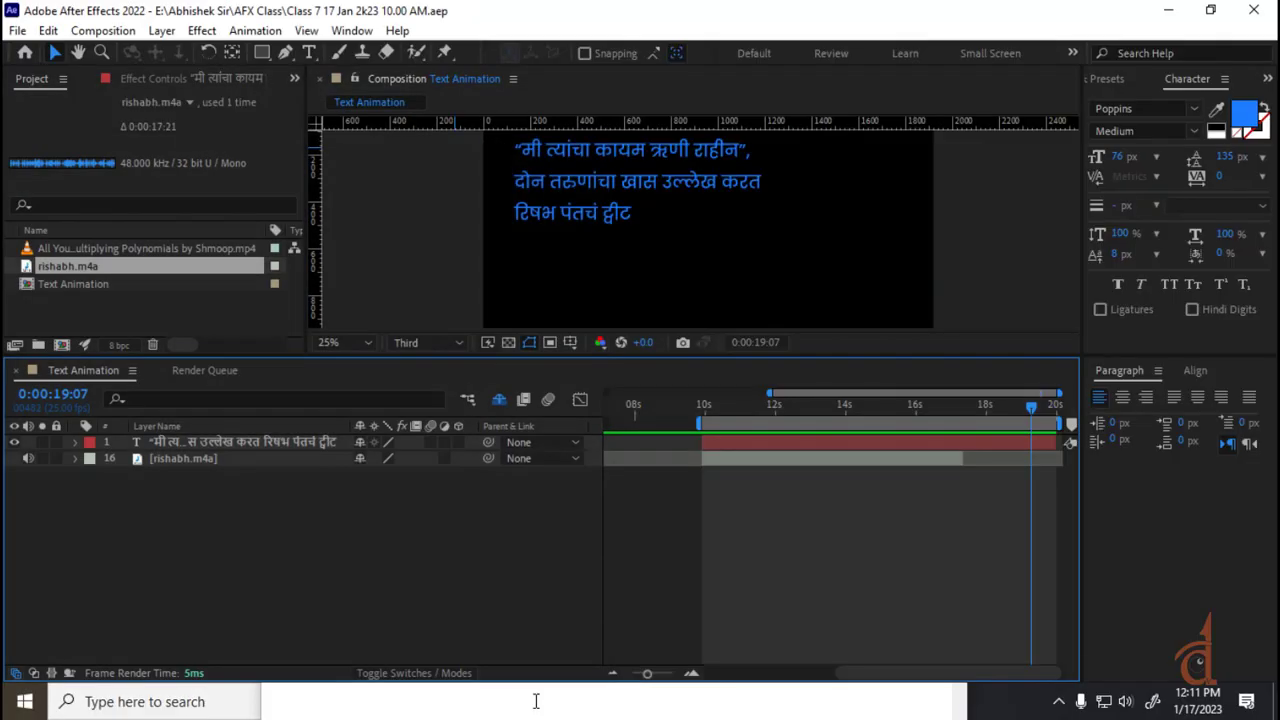
left_click(76, 459)
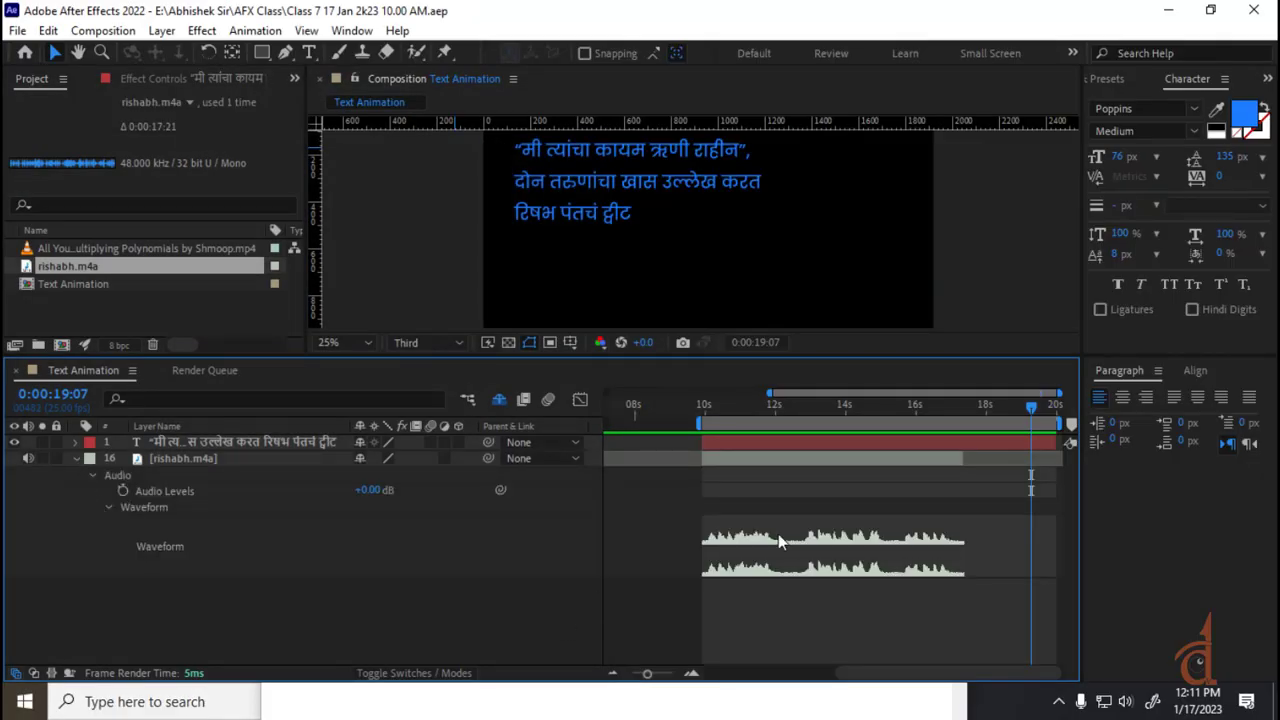
left_click(776, 412)
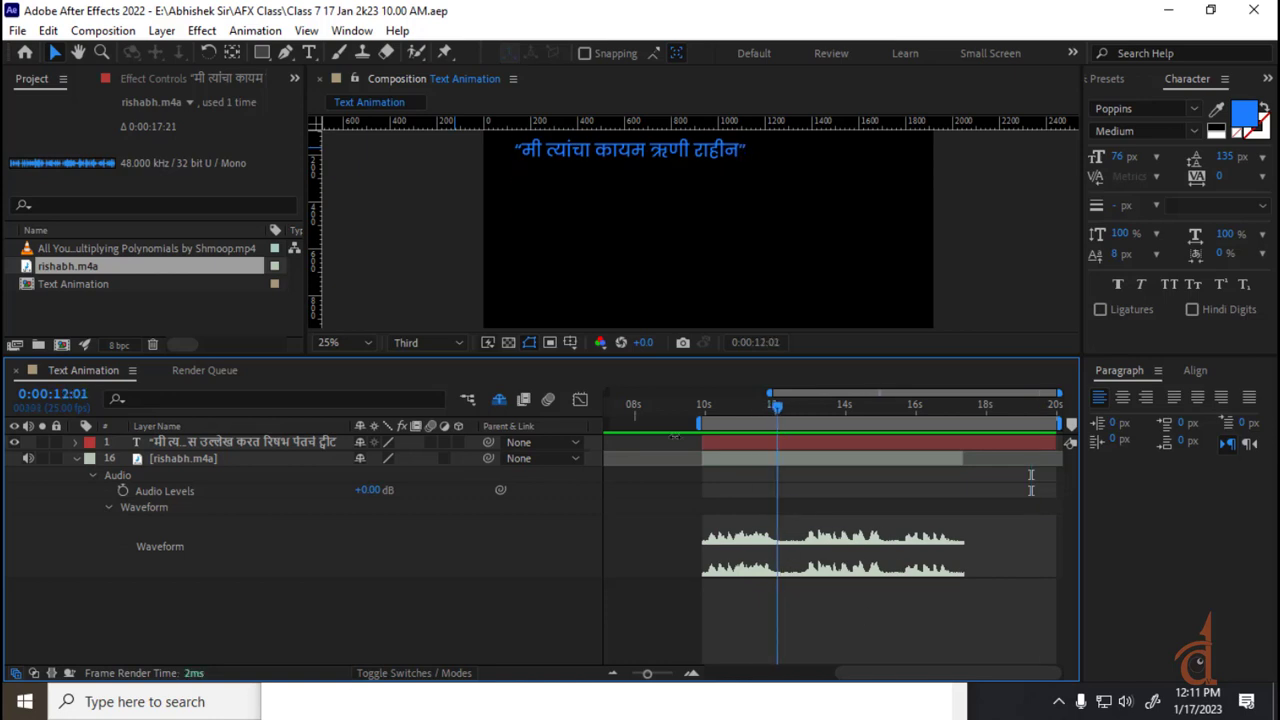
left_click(76, 459)
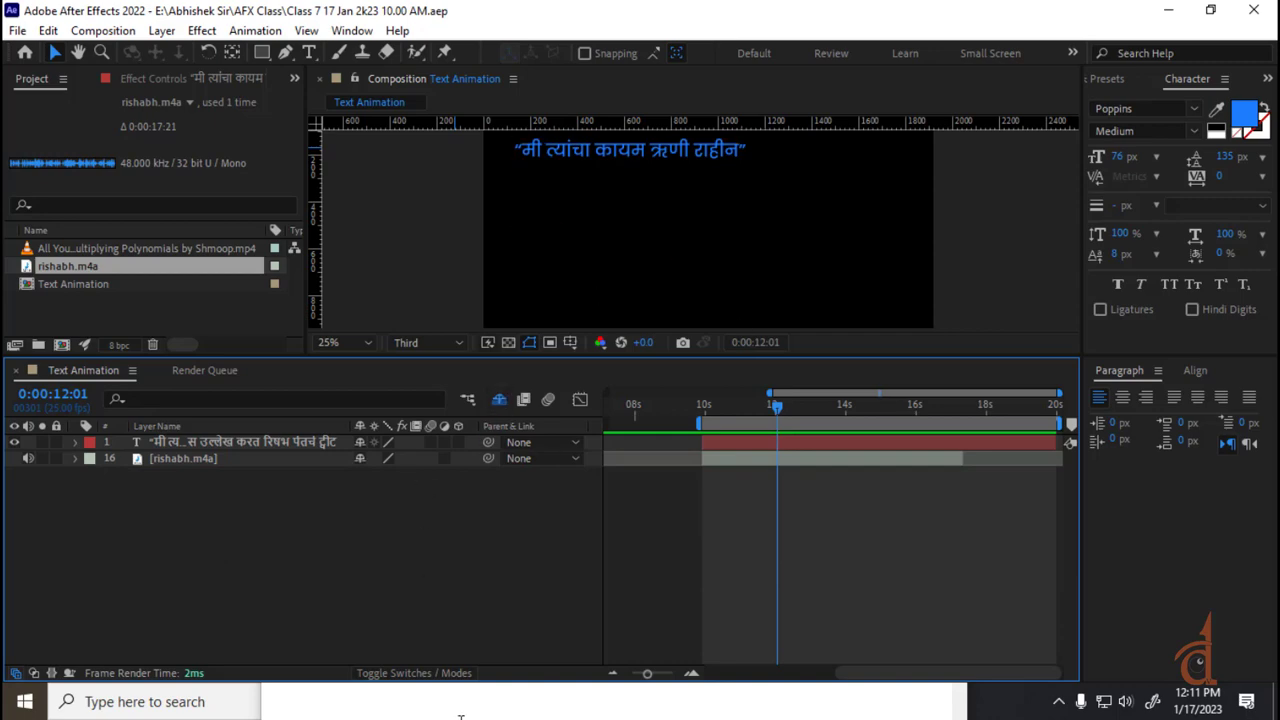
- Switch to Voice Recorder and record a further voice clip of about 8 seconds
key("super")
left_click(740, 701)
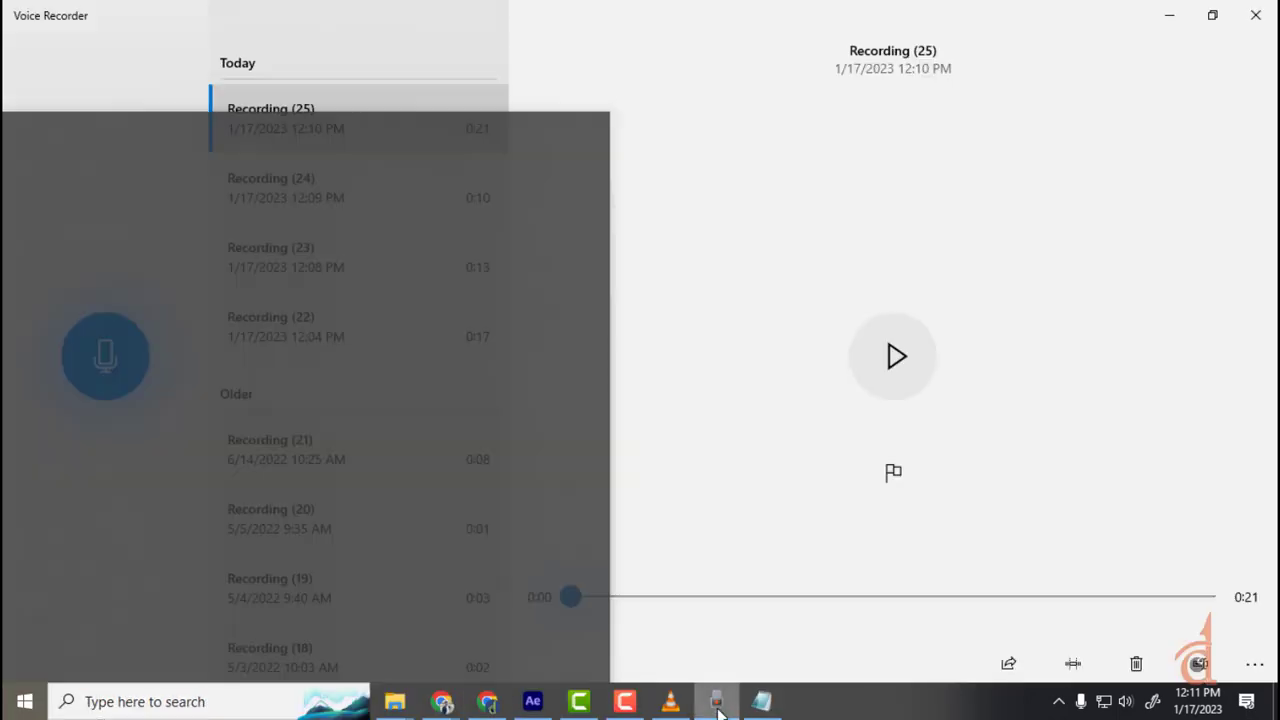
left_click(117, 367)
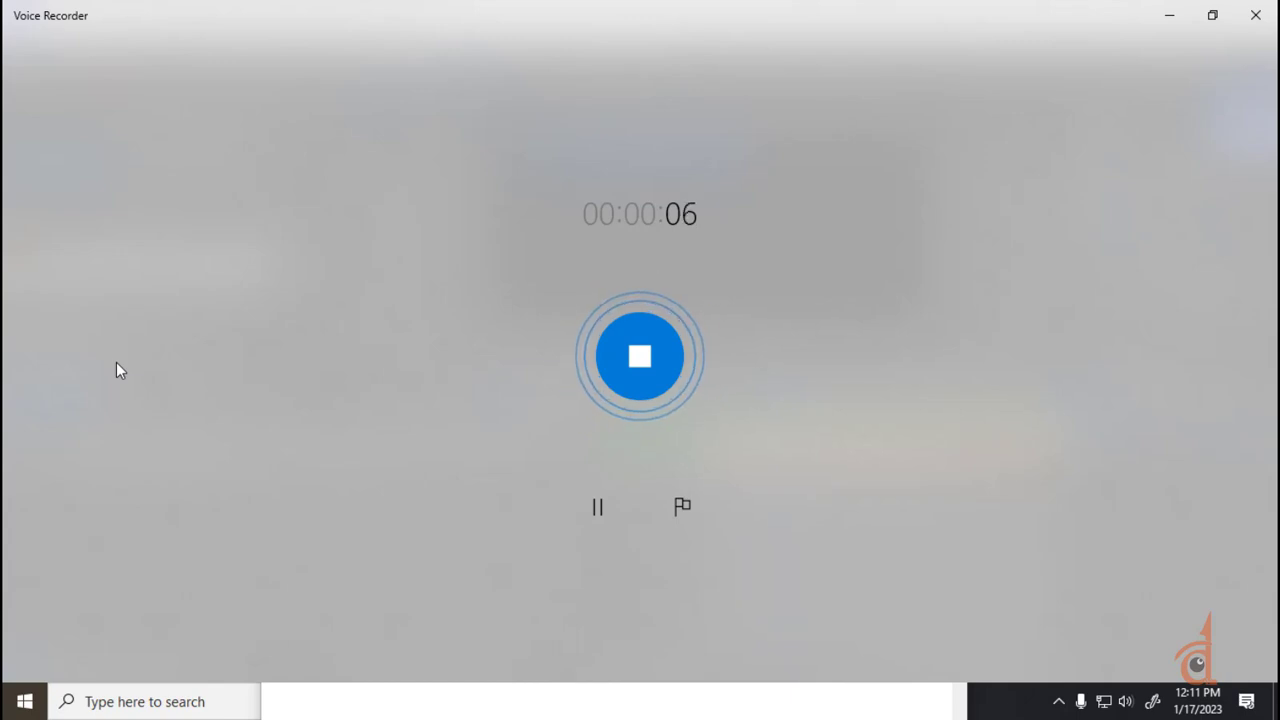
left_click(630, 354)
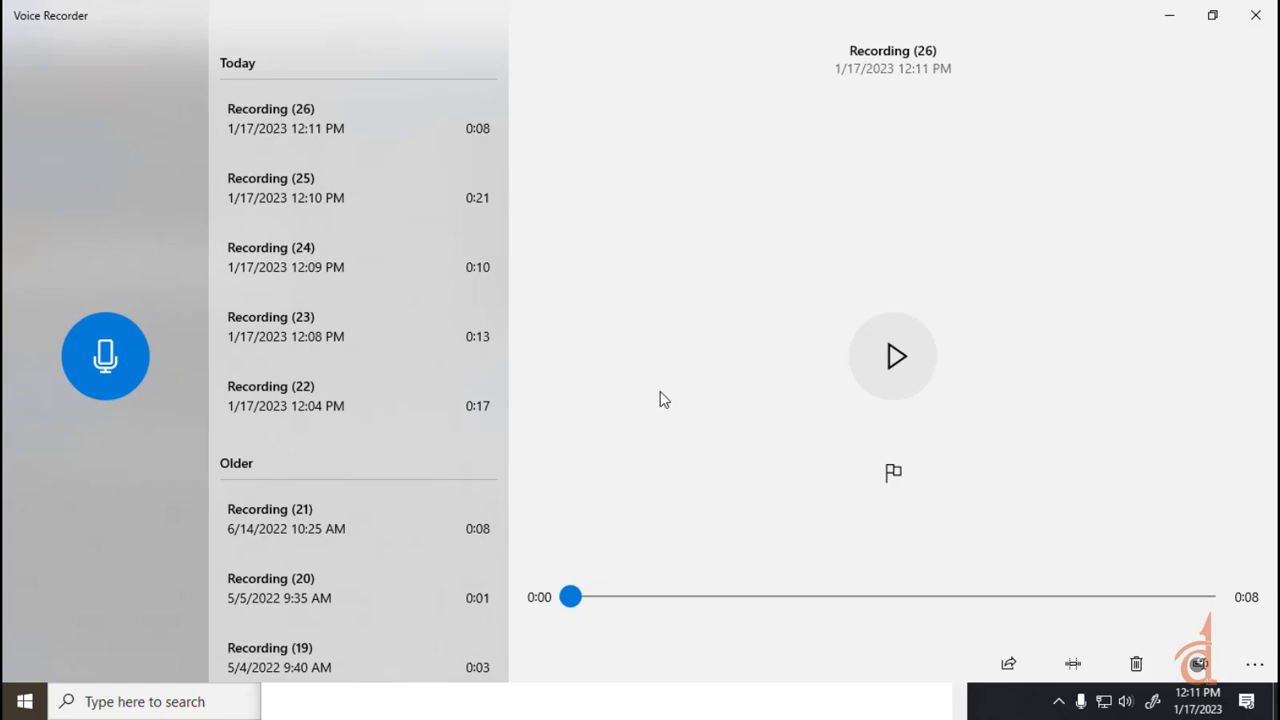
- Open the newest recording, Recording (26), in its file location and rename the file Amitabh
left_click(489, 122)
right_click(489, 123)
left_click(555, 235)
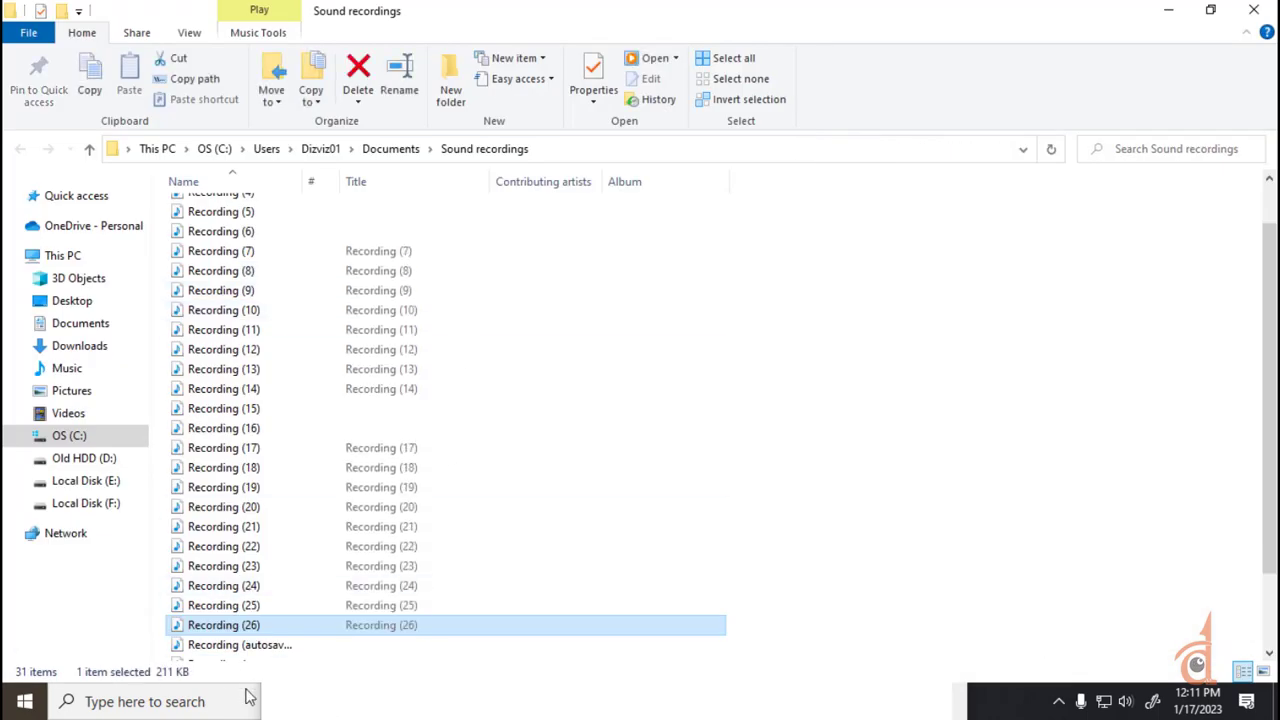
left_click(248, 628)
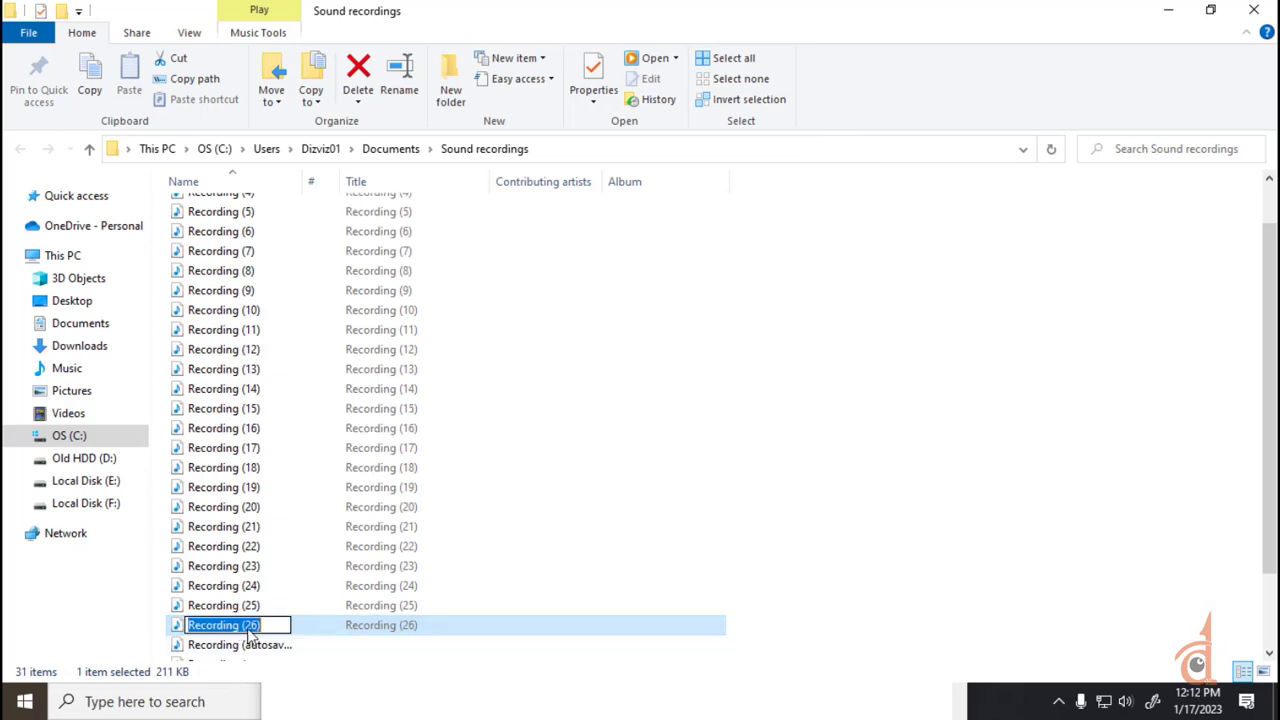
type("Ami")
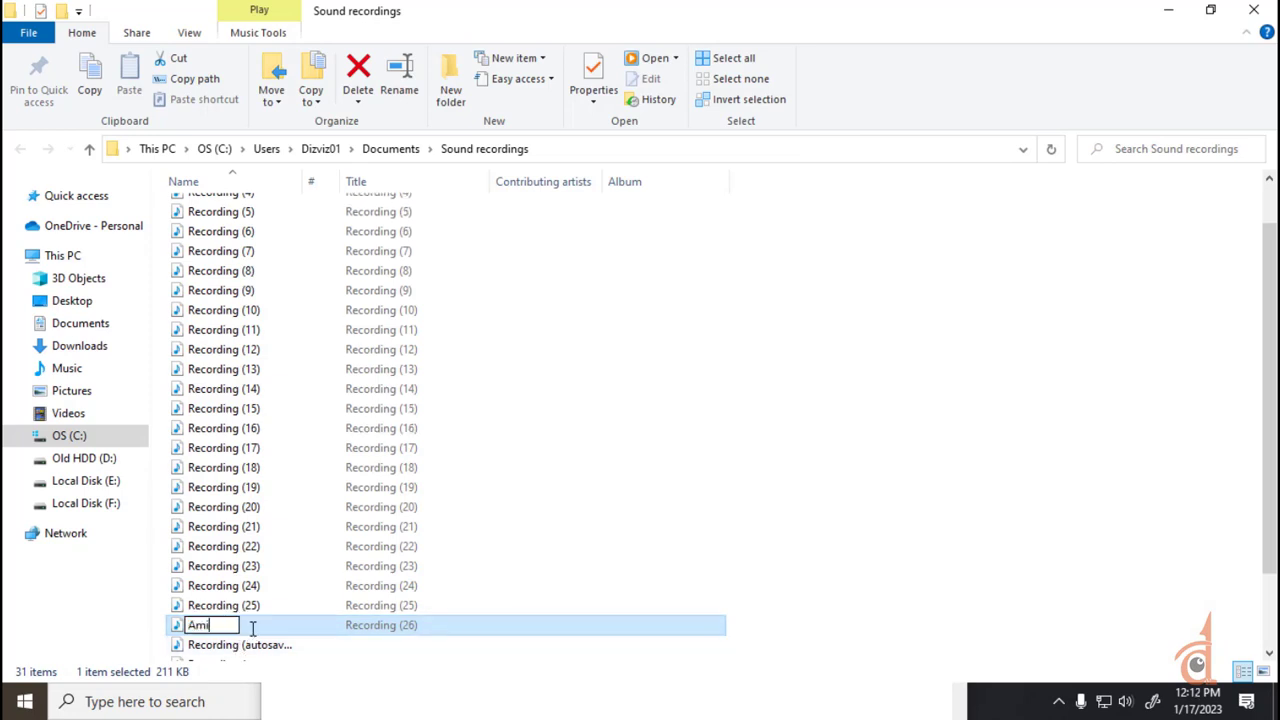
type("tabh")
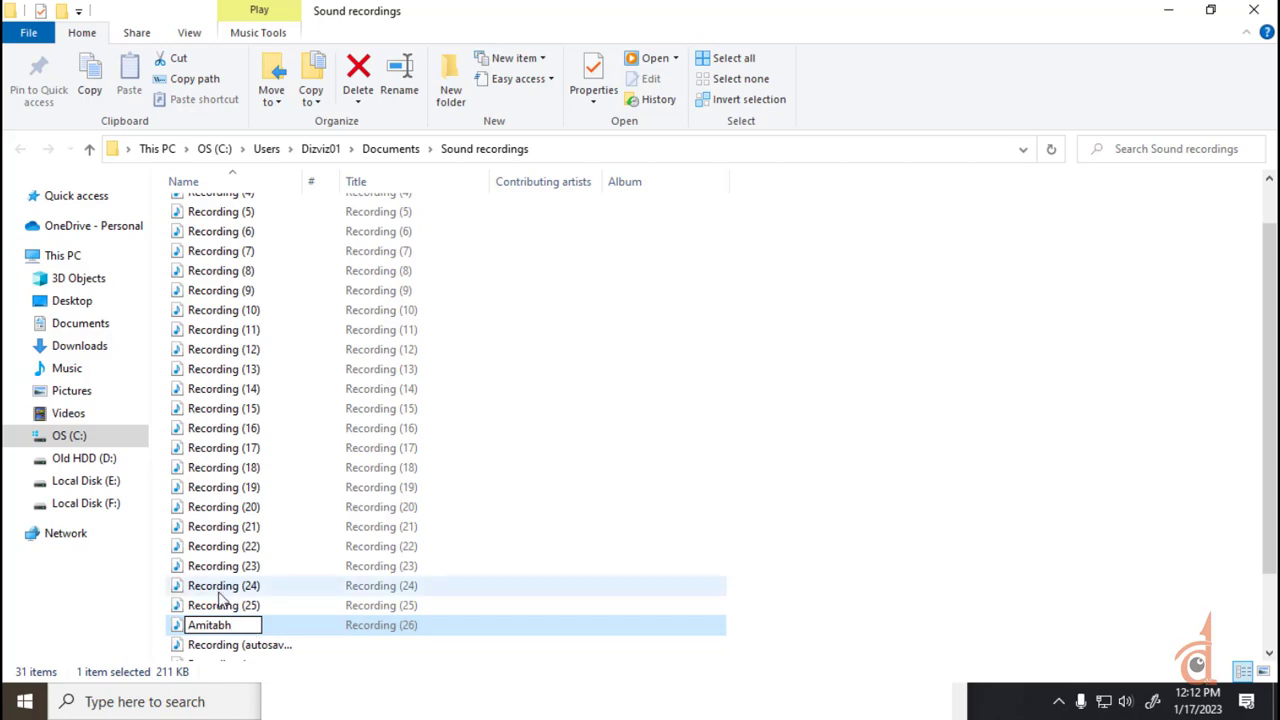
left_click(214, 589)
scroll(280, 447, "up", 2)
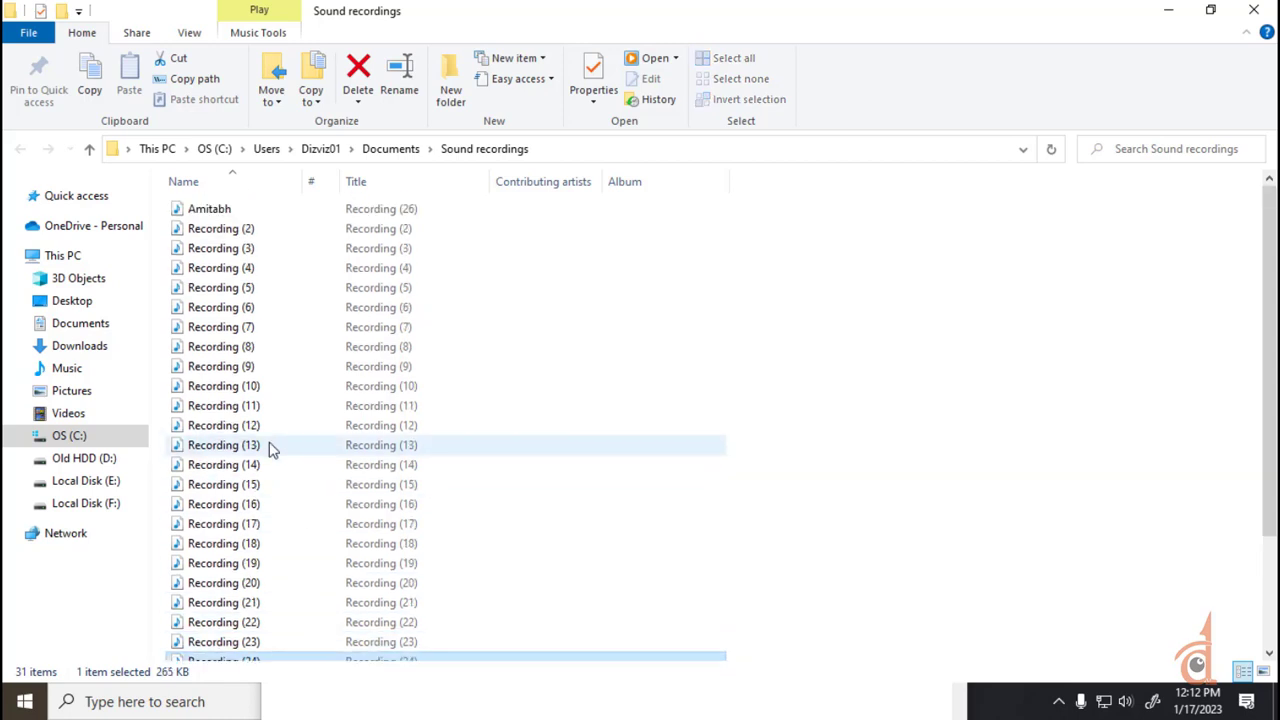
left_click(212, 210)
left_click_drag(212, 212, 800, 598)
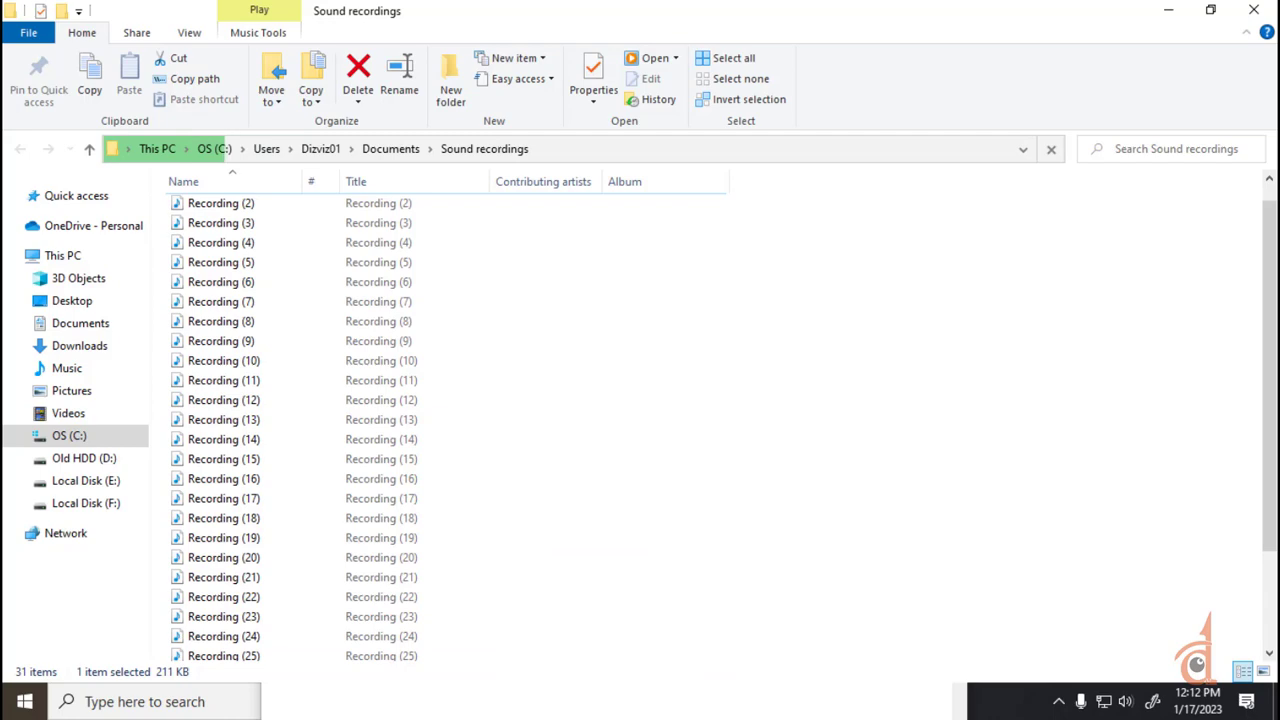
left_click(680, 658)
scroll(450, 330, "up", 1)
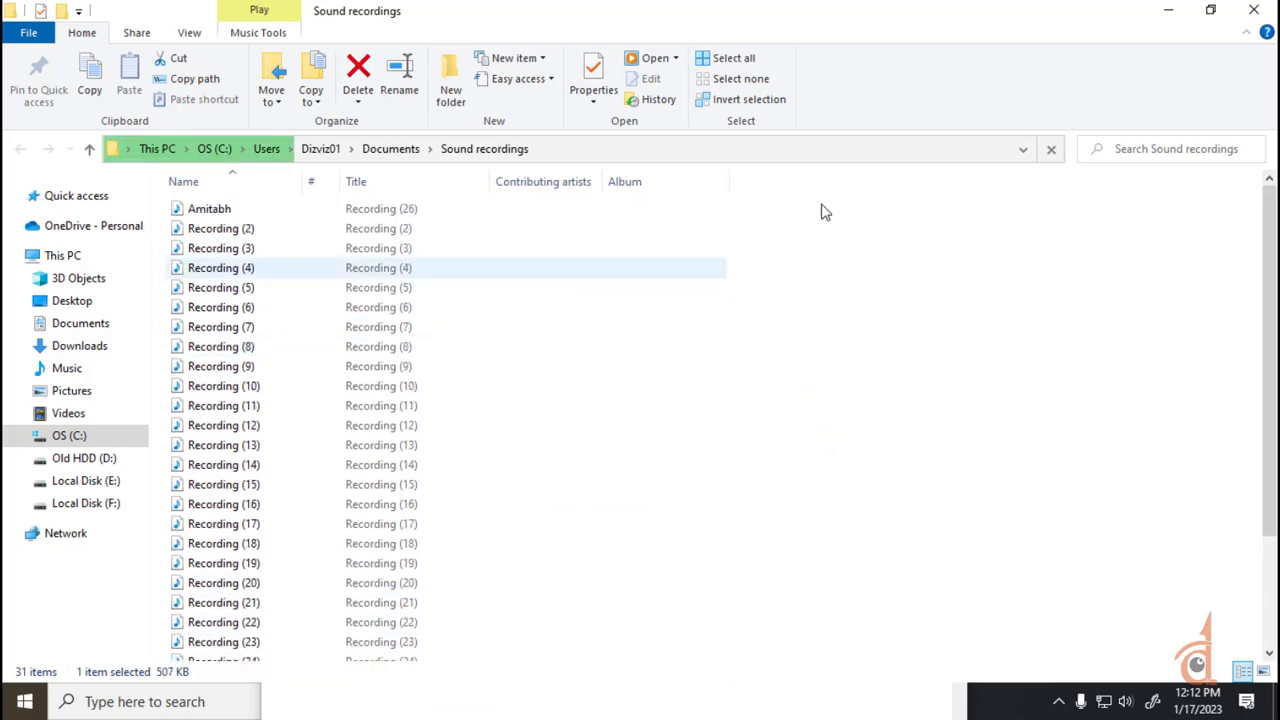
- Shrink the Sound recordings window, close Voice Recorder and import Amitabh.m4a into the After Effects project
left_click(1208, 8)
left_click(77, 57)
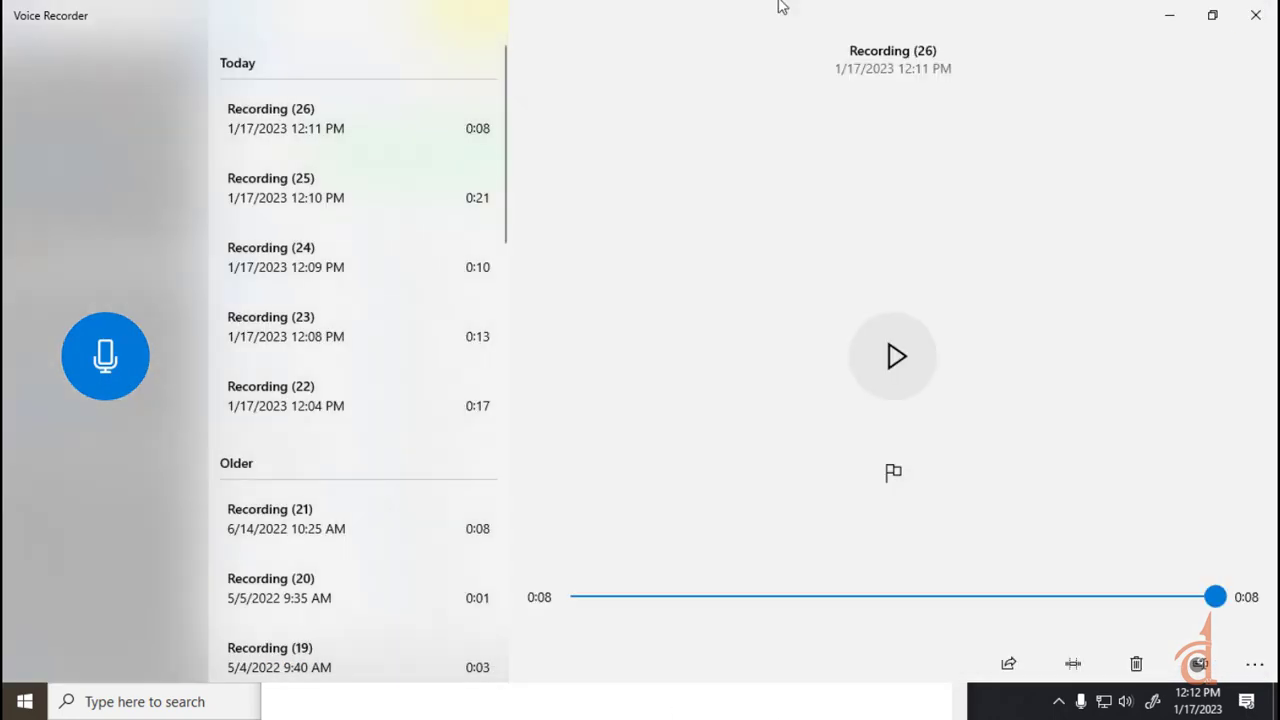
left_click(1255, 14)
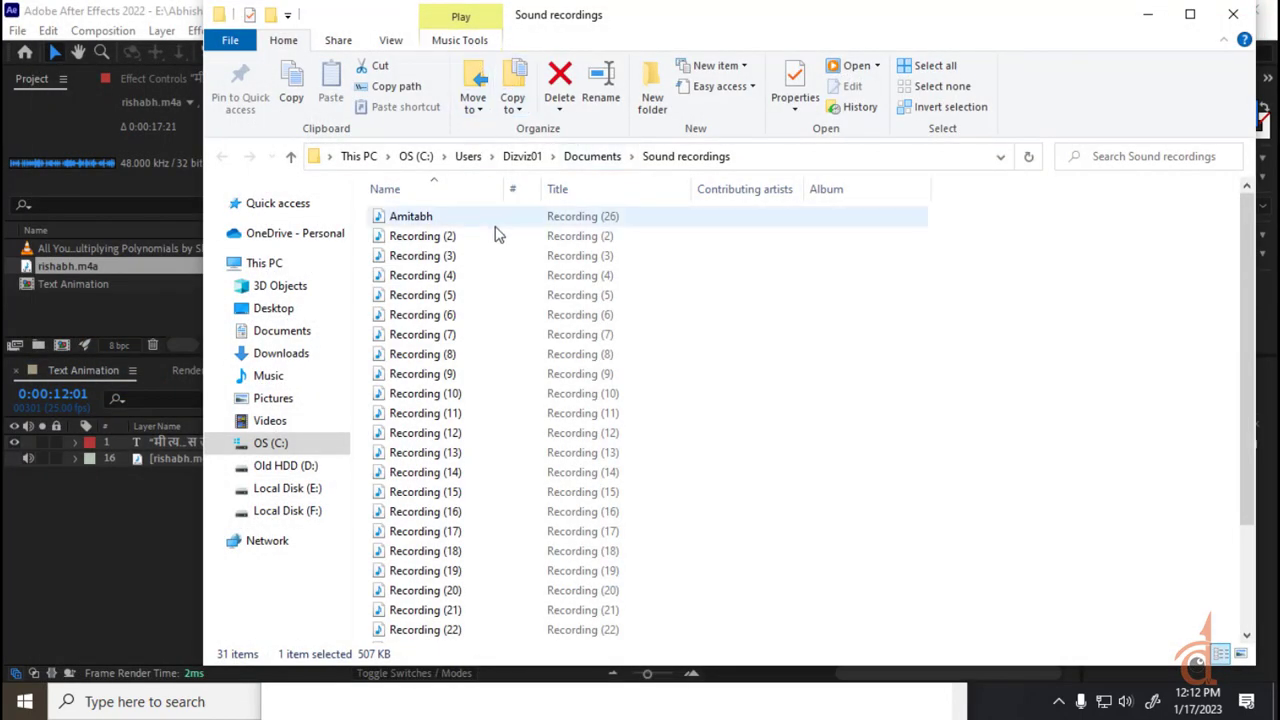
left_click_drag(432, 218, 145, 320)
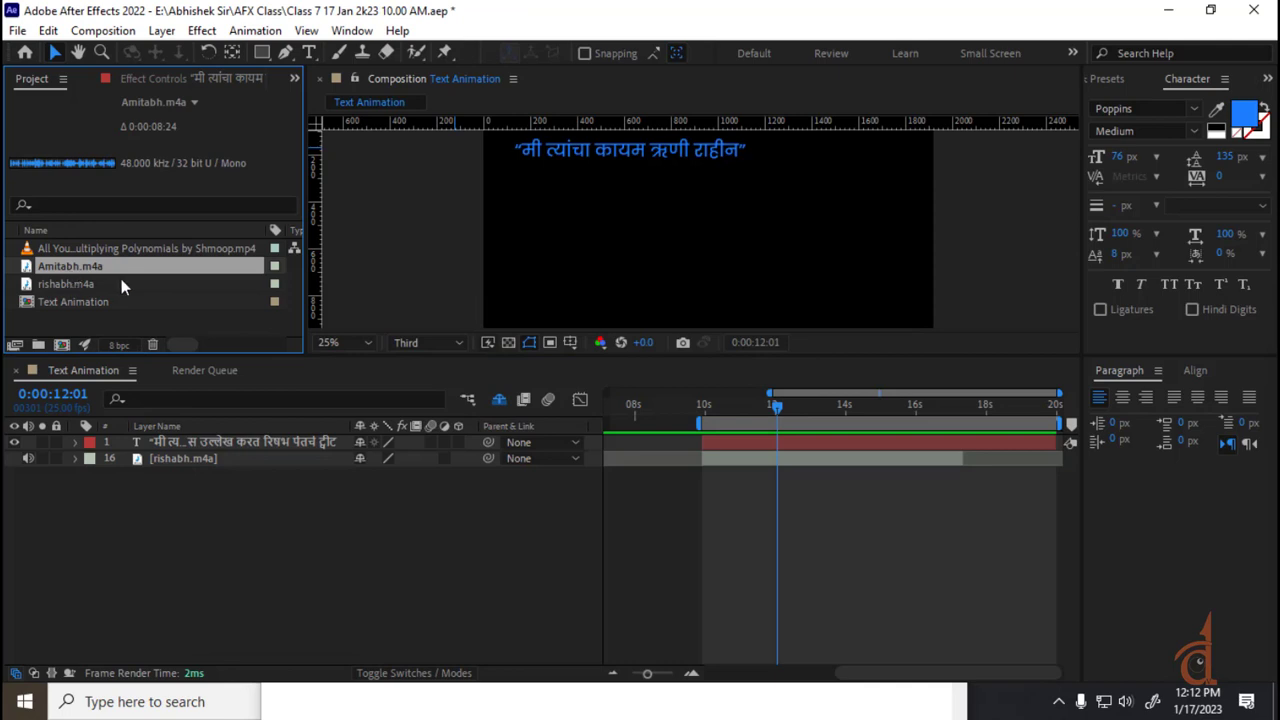
- Add Amitabh.m4a as the lowest layer of the Text Animation composition and expand its audio waveform
left_click_drag(72, 266, 168, 622)
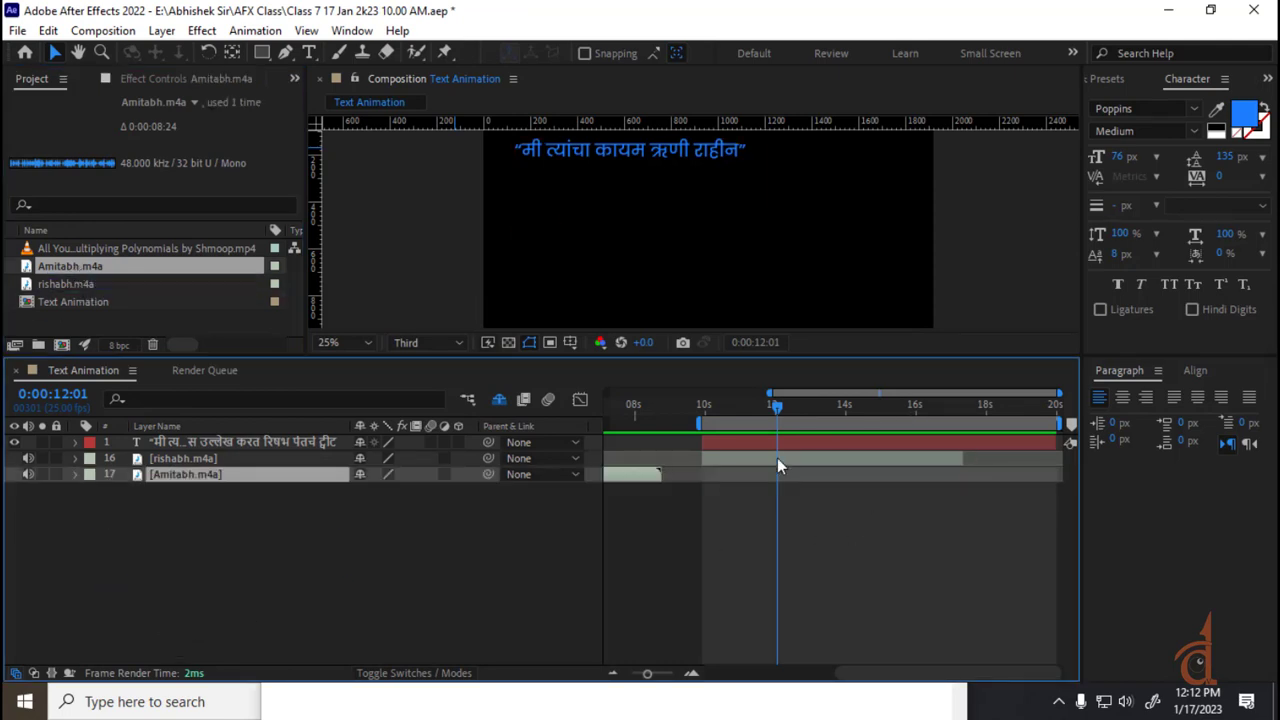
left_click_drag(877, 675, 706, 675)
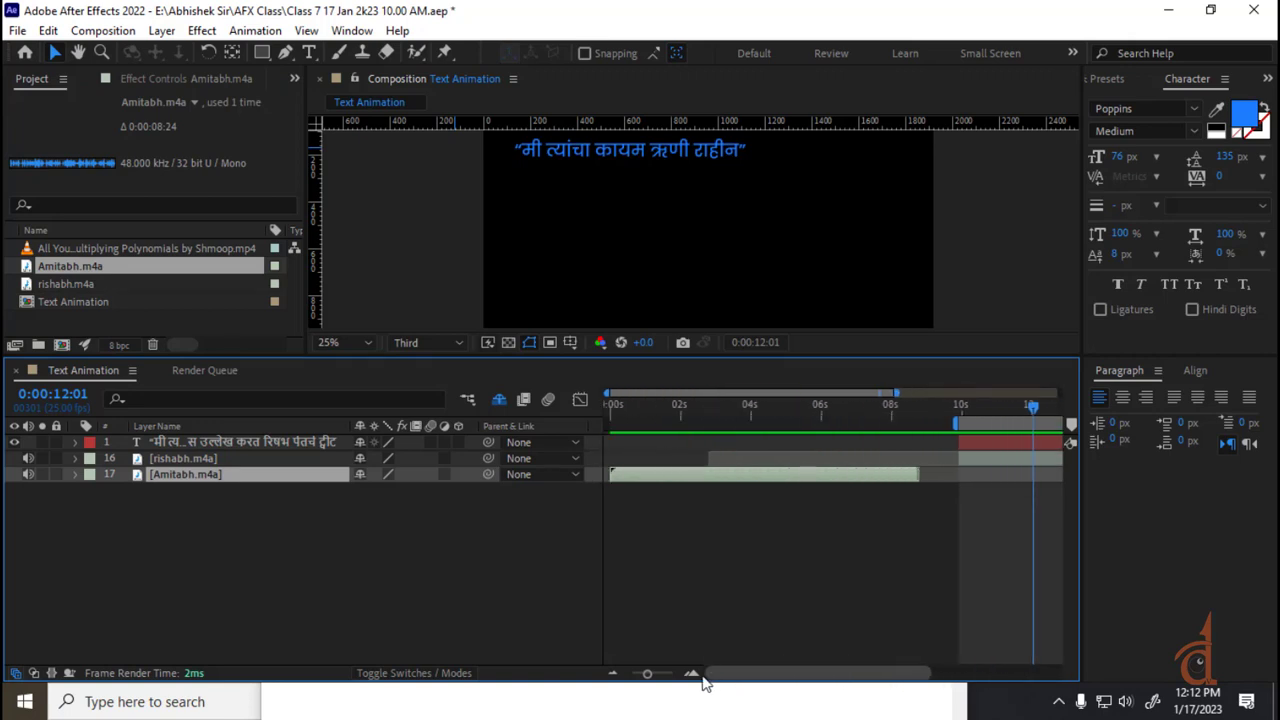
left_click(75, 474)
left_click(92, 491)
left_click(109, 523)
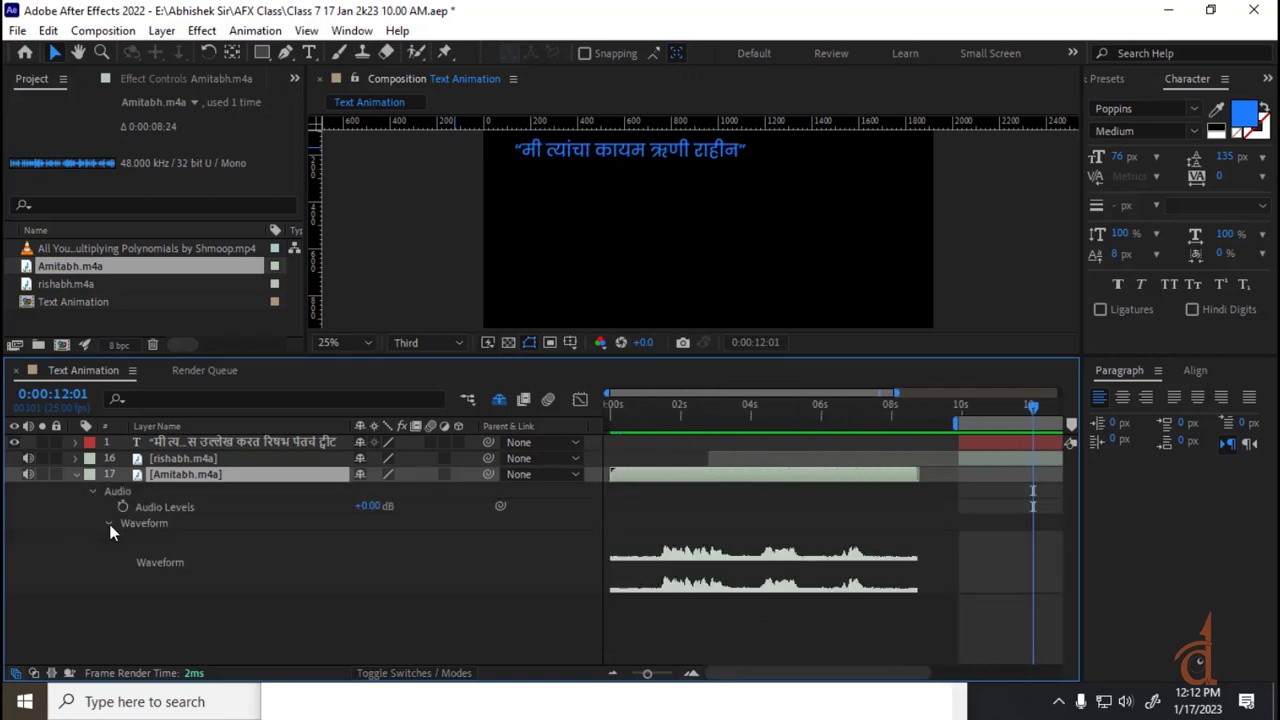
- Trim the Amitabh.m4a layer to start at 0:00:01:08, where the speech begins, and end right after the last spoken peak
left_click_drag(618, 427, 656, 429)
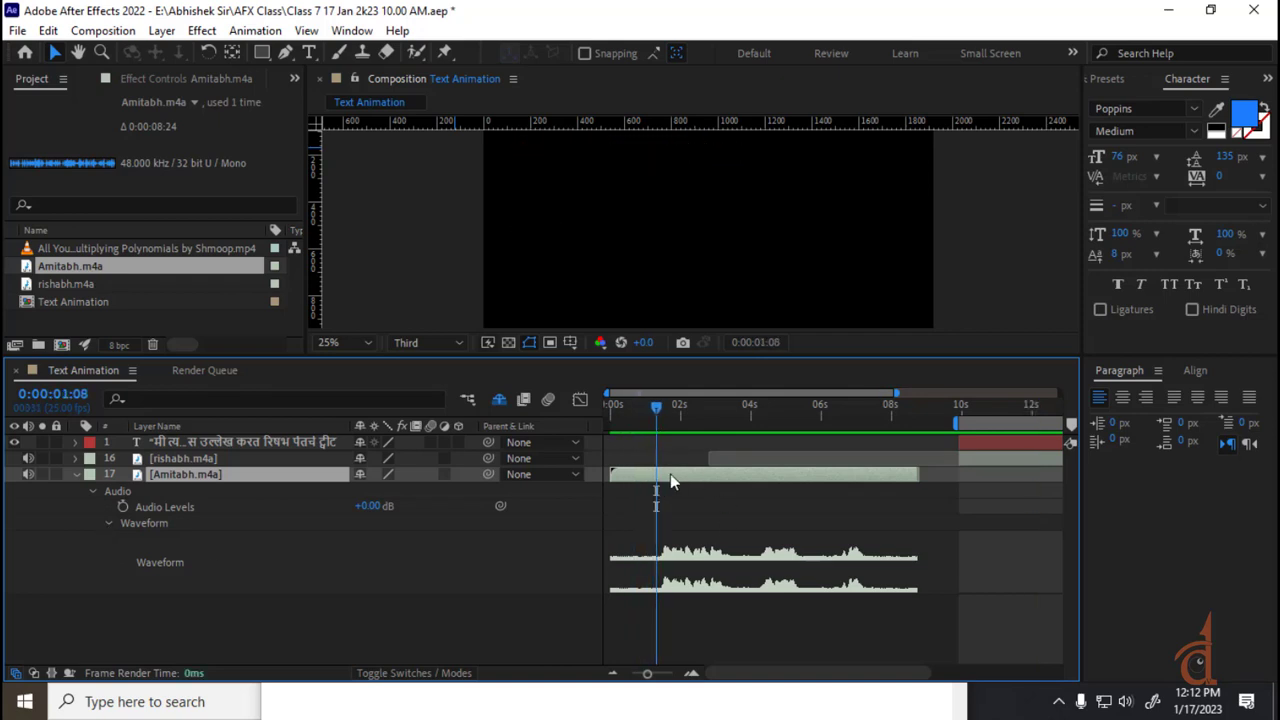
key("alt+bracketleft")
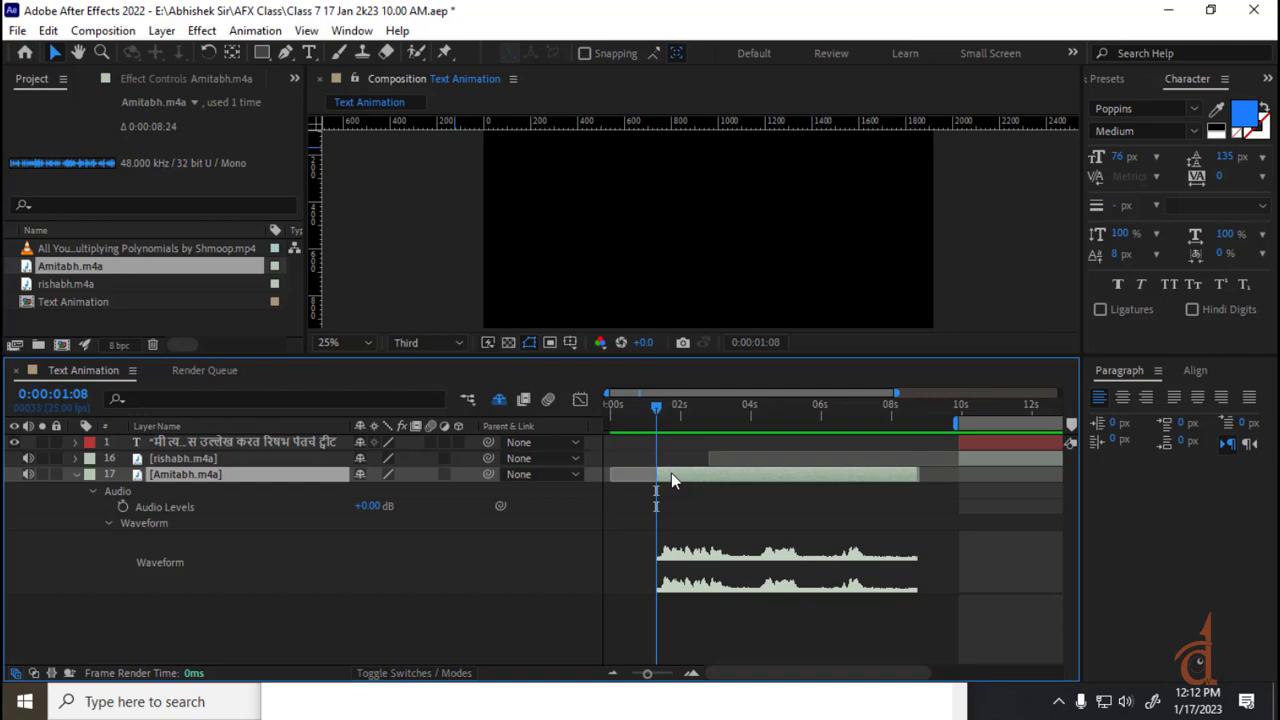
key("ctrl+z")
left_click_drag(613, 474, 656, 474)
left_click_drag(918, 476, 868, 476)
left_click(200, 607)
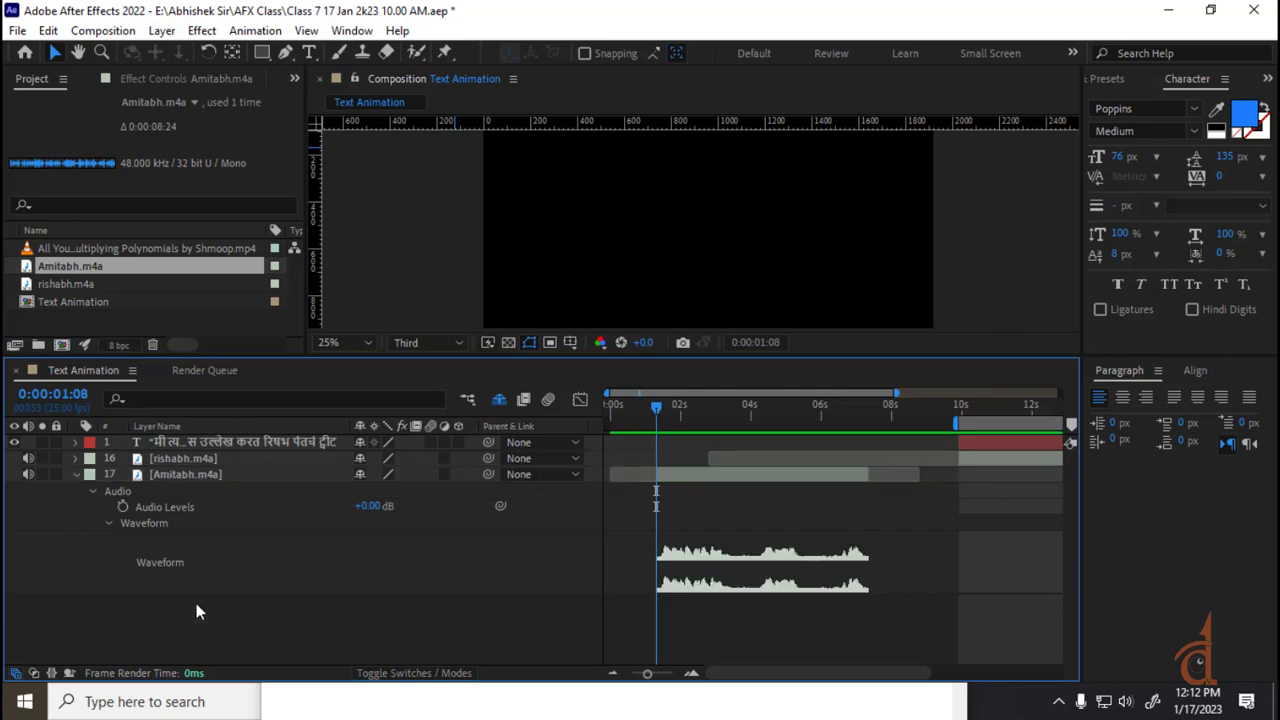
- Create a text layer in the upper half of the composition reading "My Name Is Anthony Gonsalvis,"
left_click(309, 52)
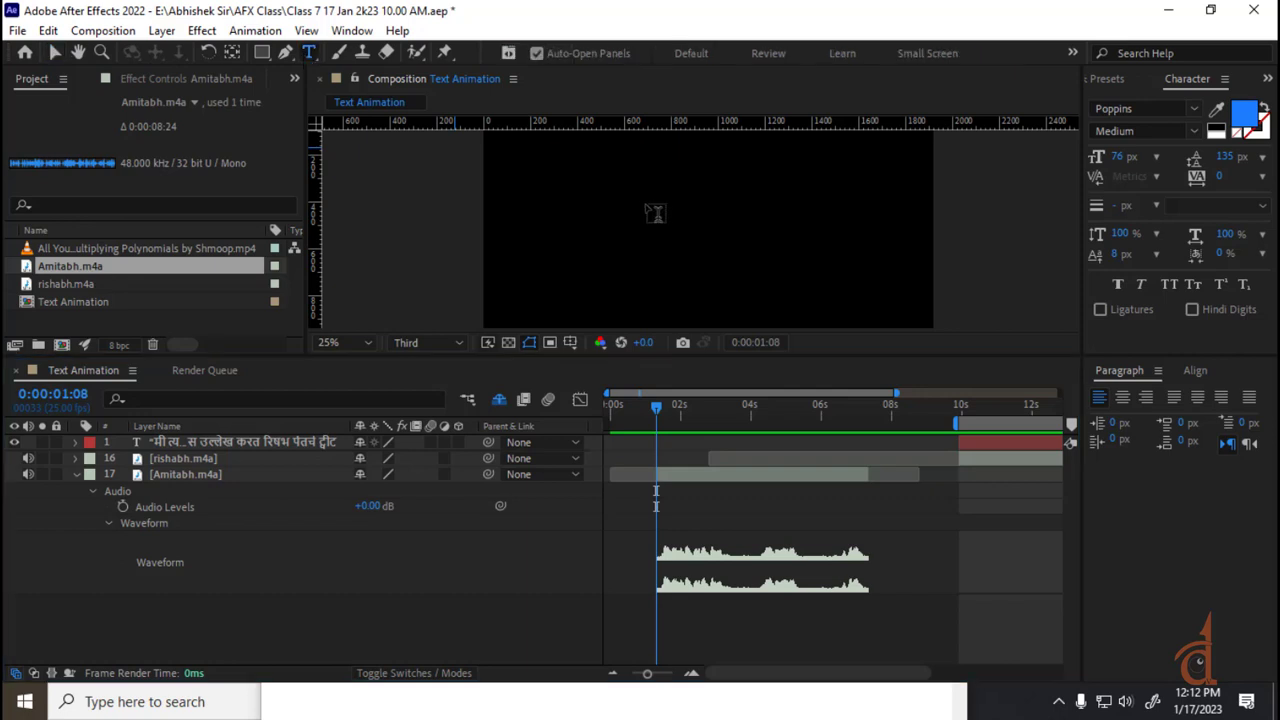
left_click(555, 205)
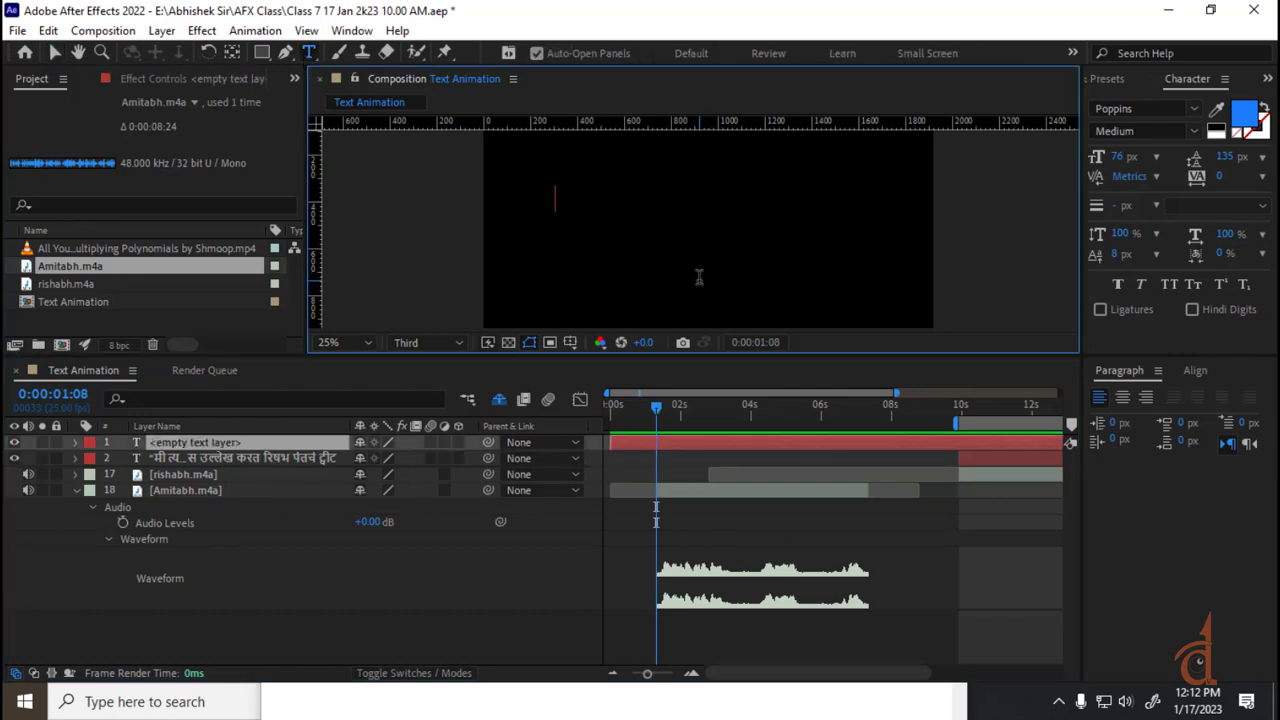
type("My Name Is Anth")
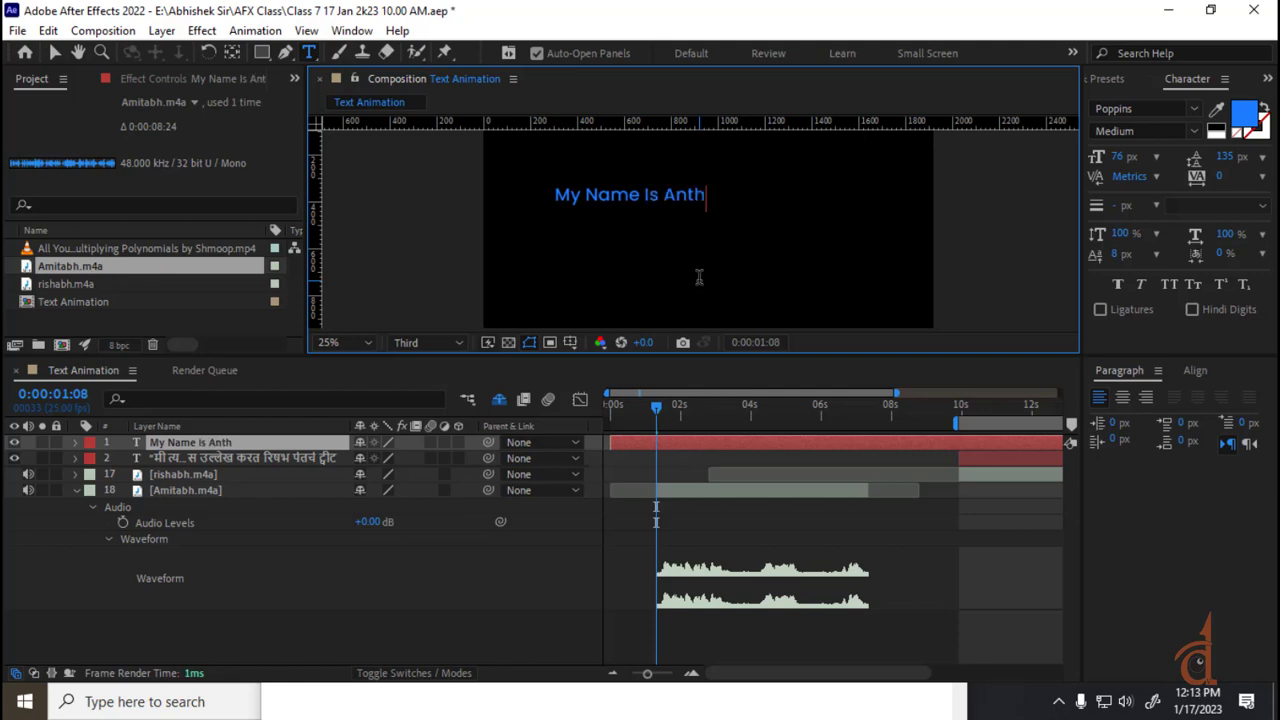
type("ony Gonsalvis")
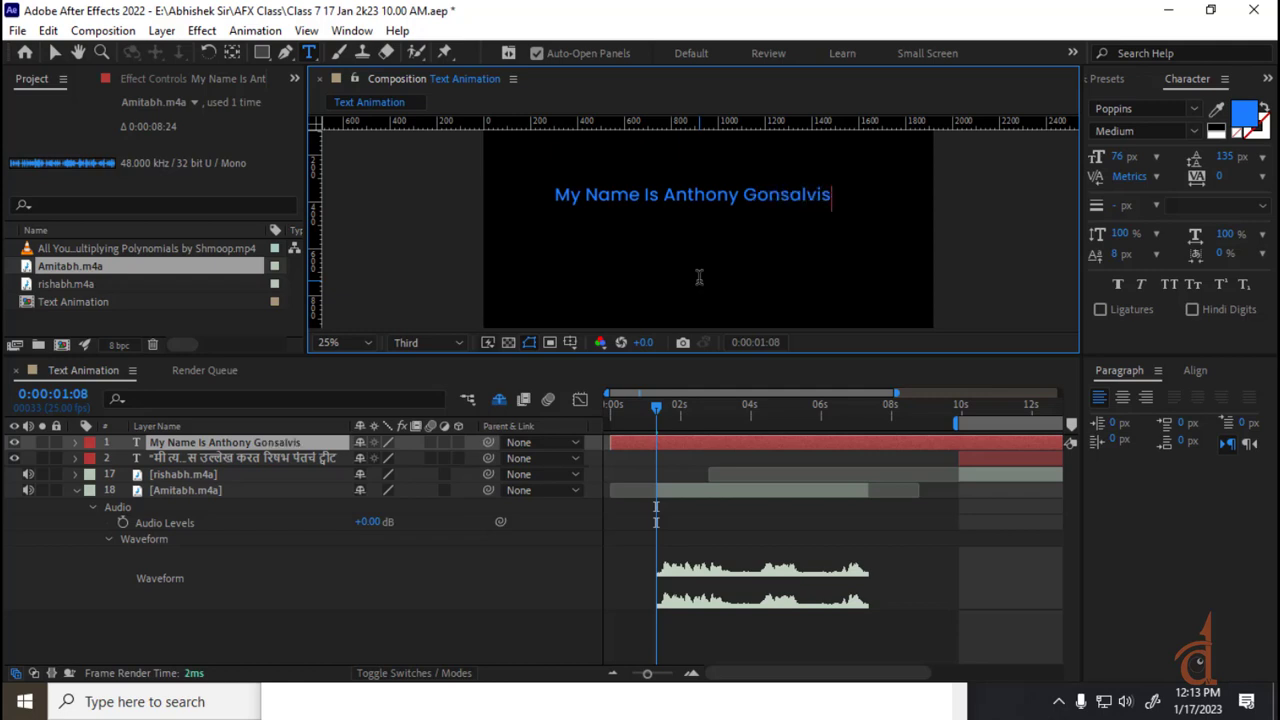
type(",")
- Add a second line to the new text layer reading "Mai Duniya Me Akela Hoo." and finish the text entry
key("Return")
type("Mai Du")
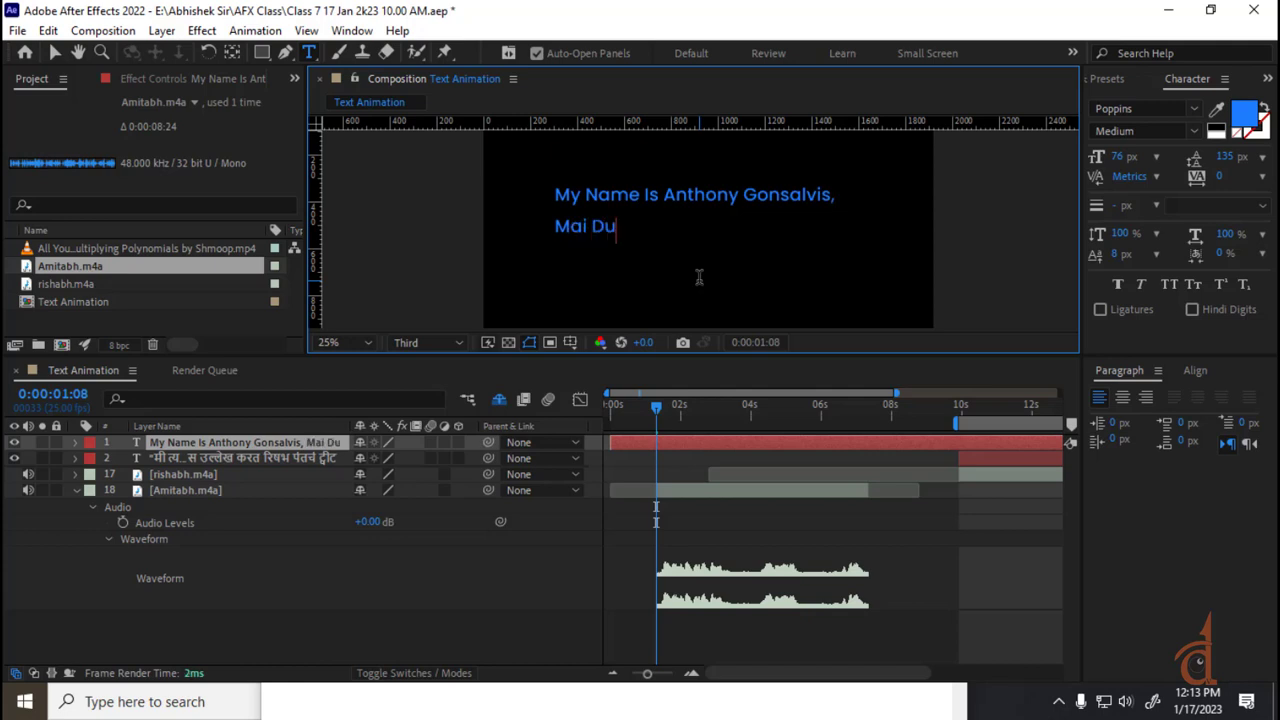
type("niya Mai")
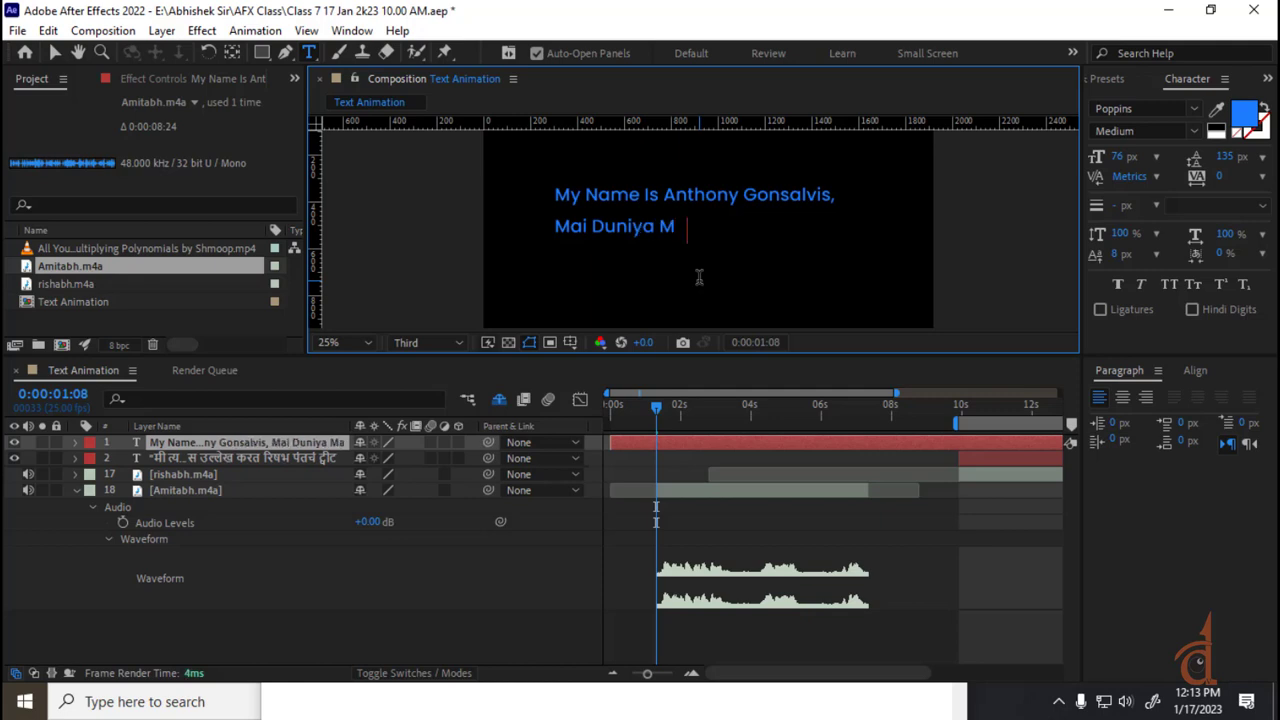
key("BackSpace")
key("BackSpace")
key("BackSpace")
type("e A")
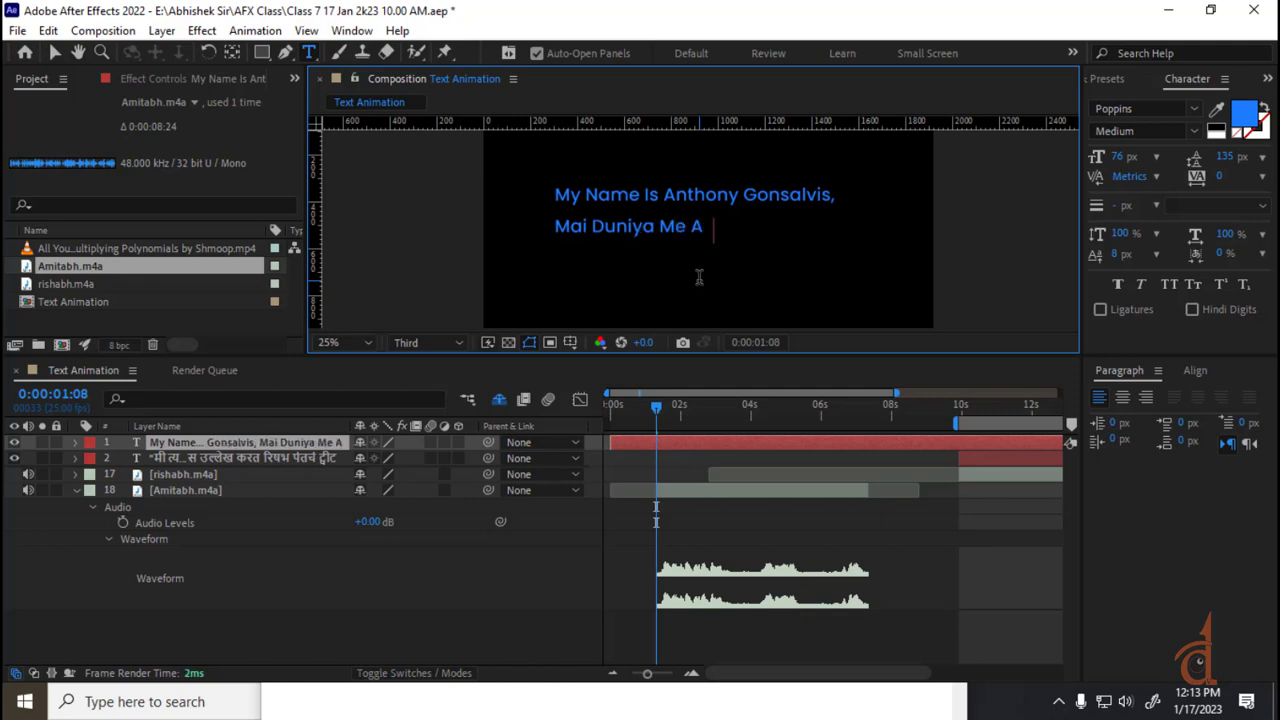
type("kela Ho")
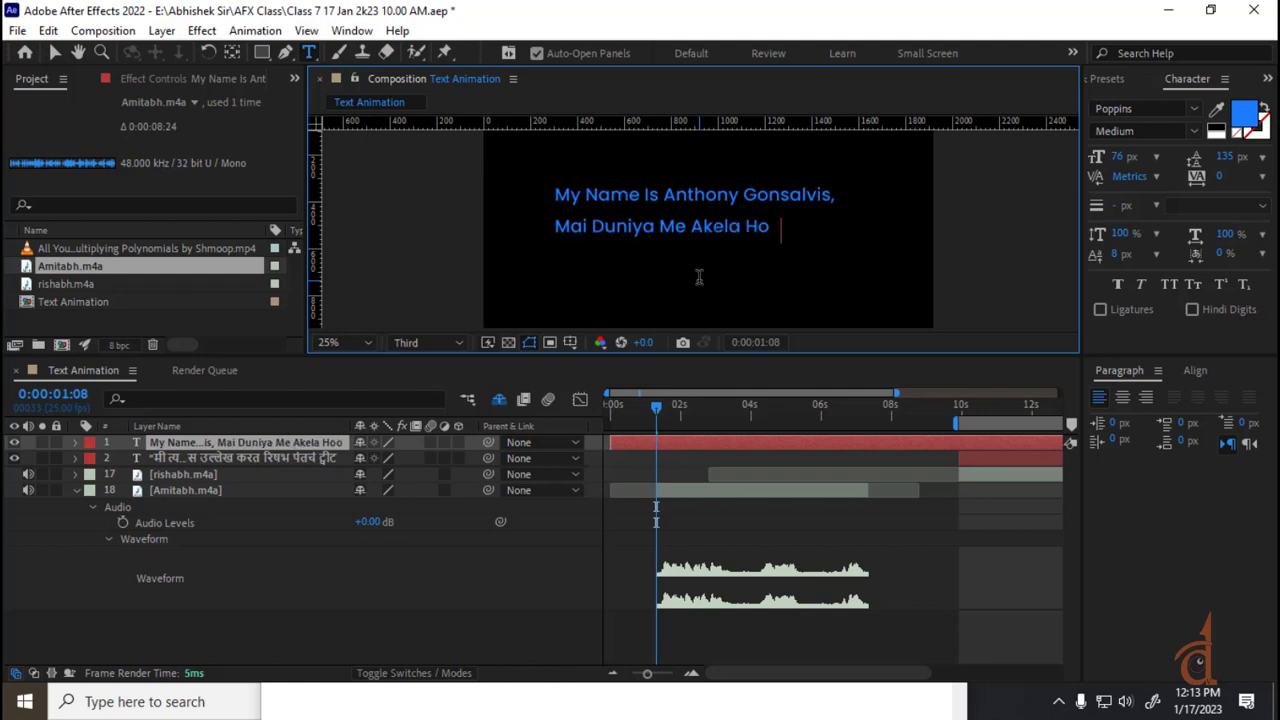
type("o.")
left_click(198, 608)
- Move the new text layer directly above Amitabh.m4a and shift it to start at 0:00:01:08
left_click(201, 447)
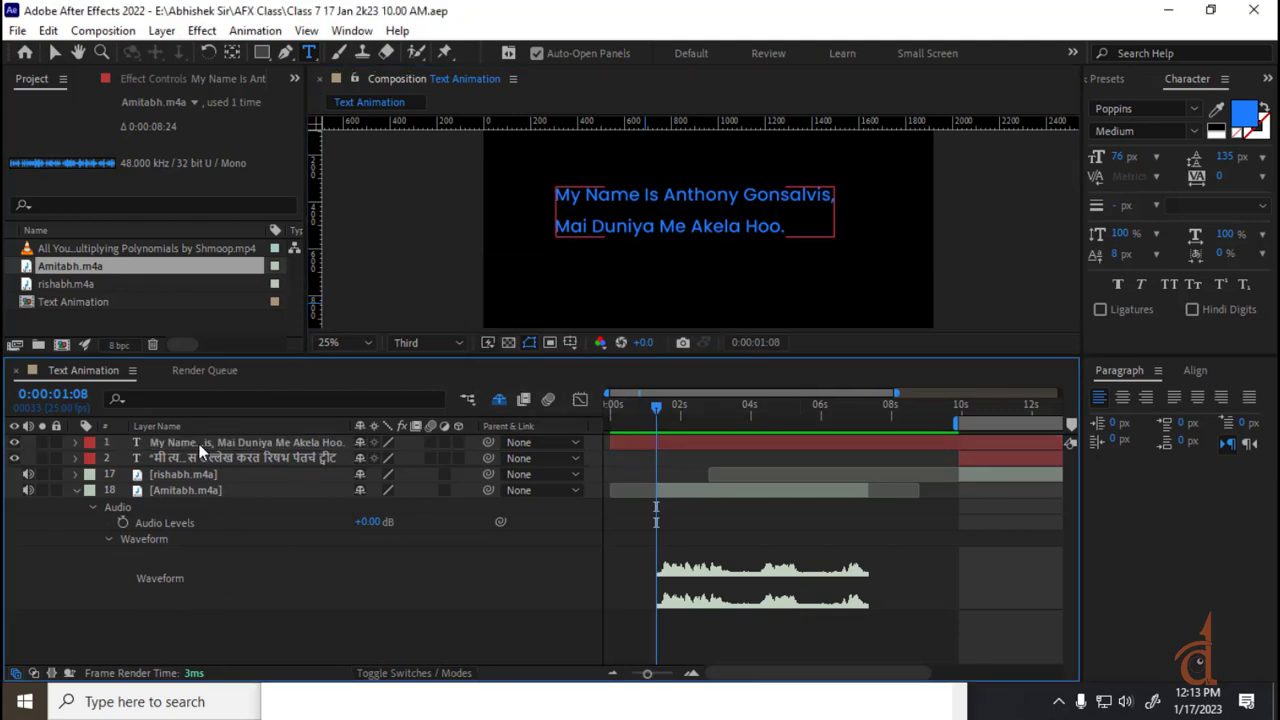
left_click_drag(199, 446, 201, 478)
key("bracketleft")
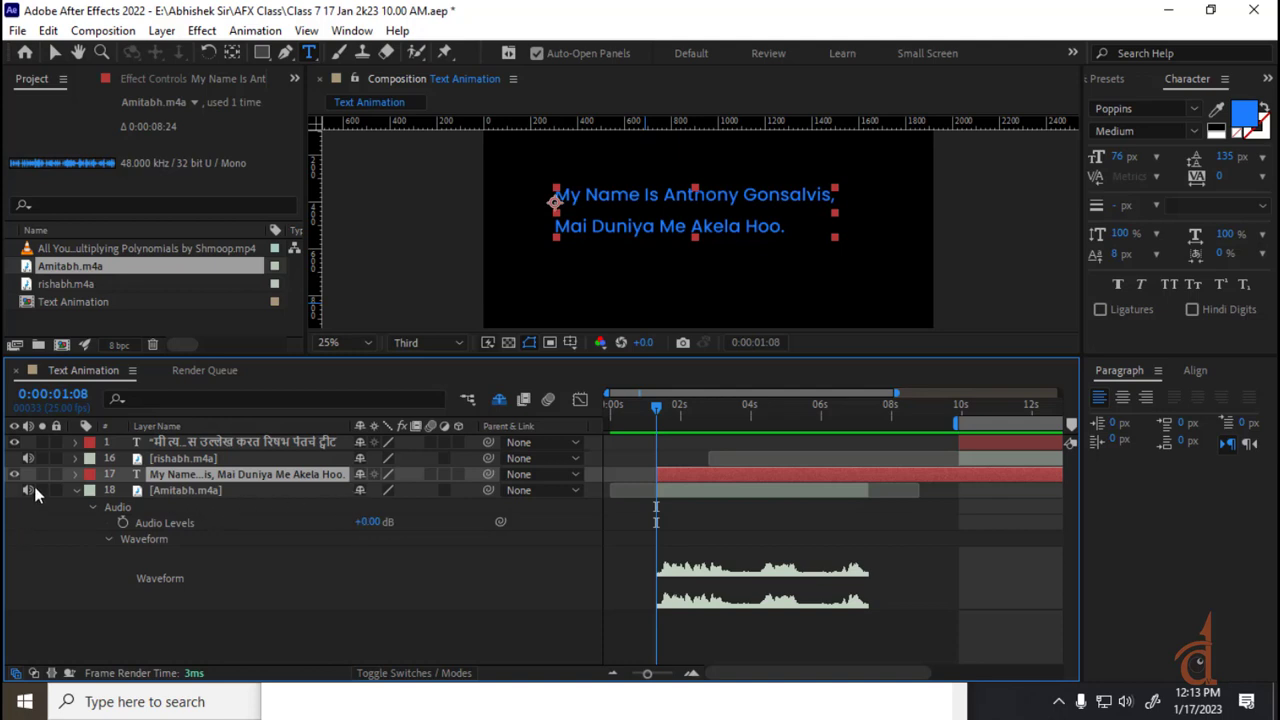
- Expand the new text layer's text properties and add an Opacity animator to it
left_click(76, 474)
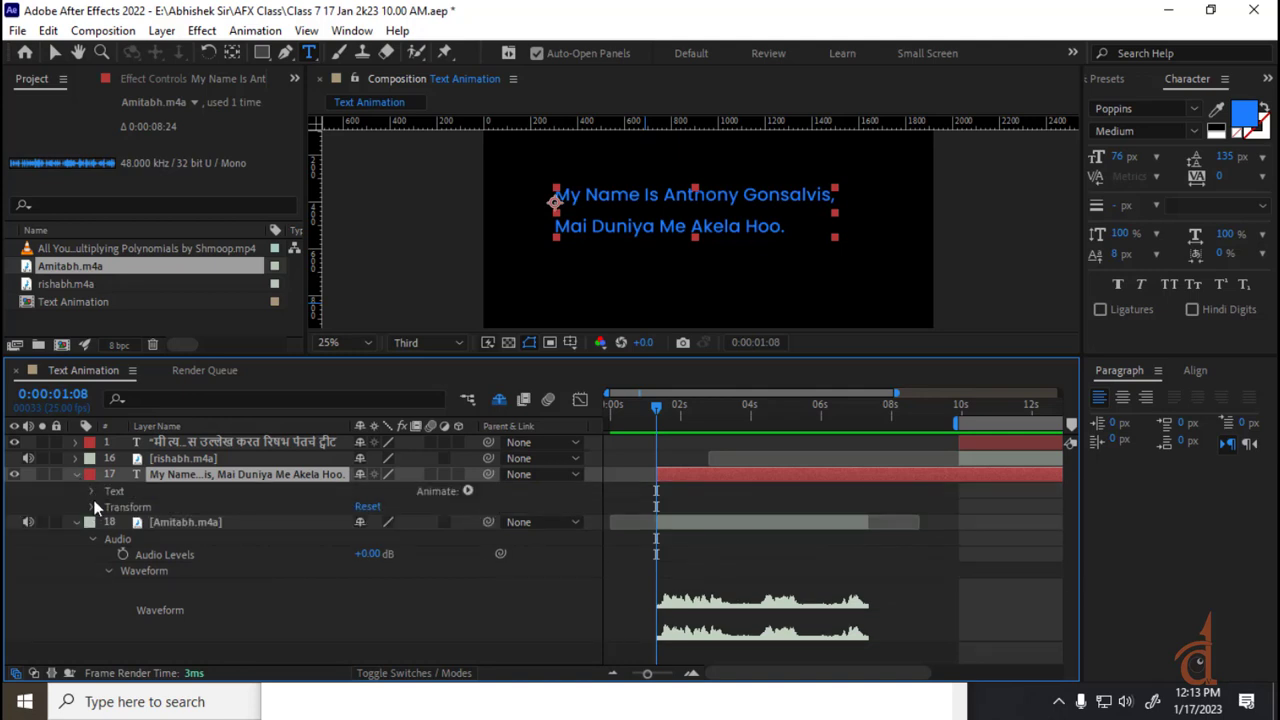
left_click(91, 492)
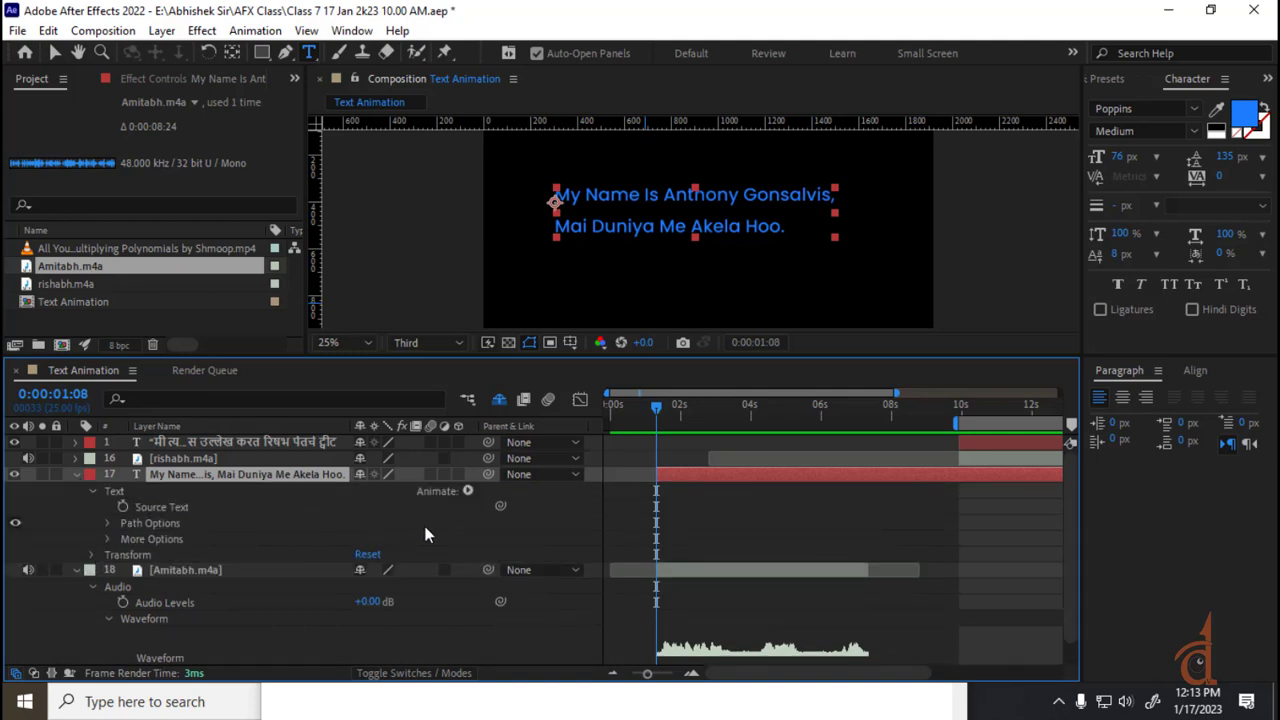
left_click(468, 491)
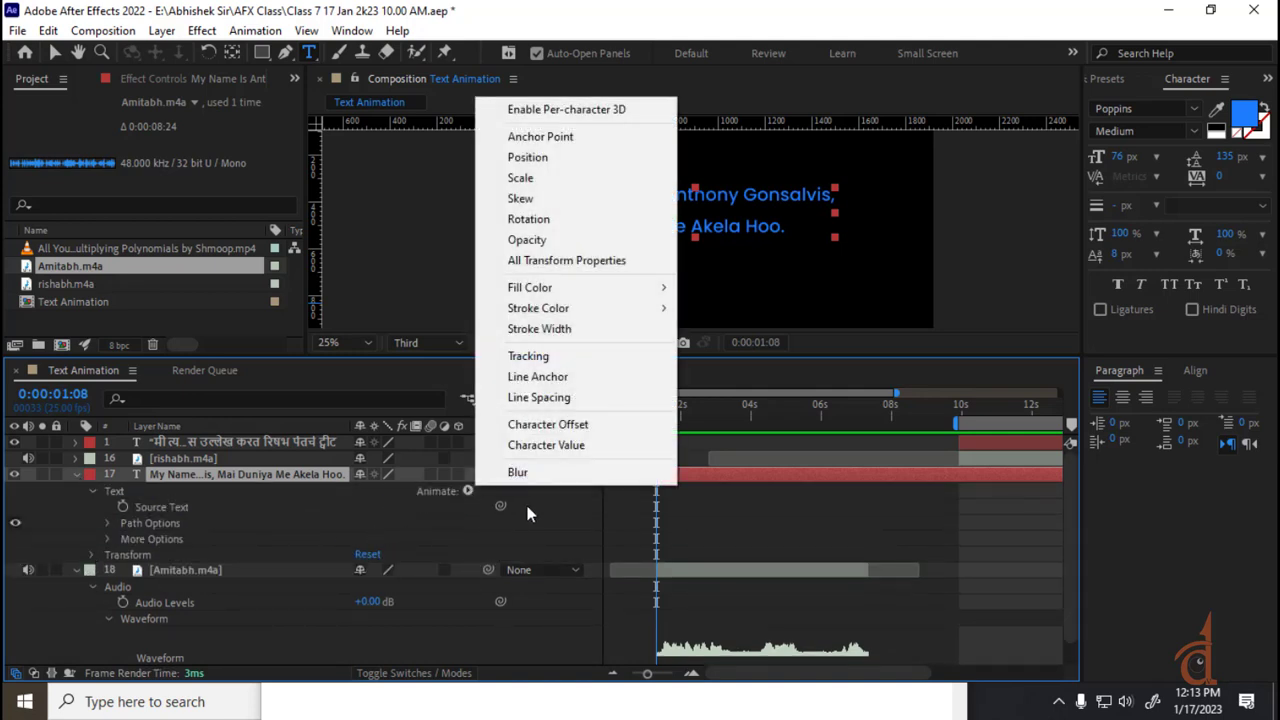
left_click(555, 241)
left_click_drag(364, 586, 640, 590)
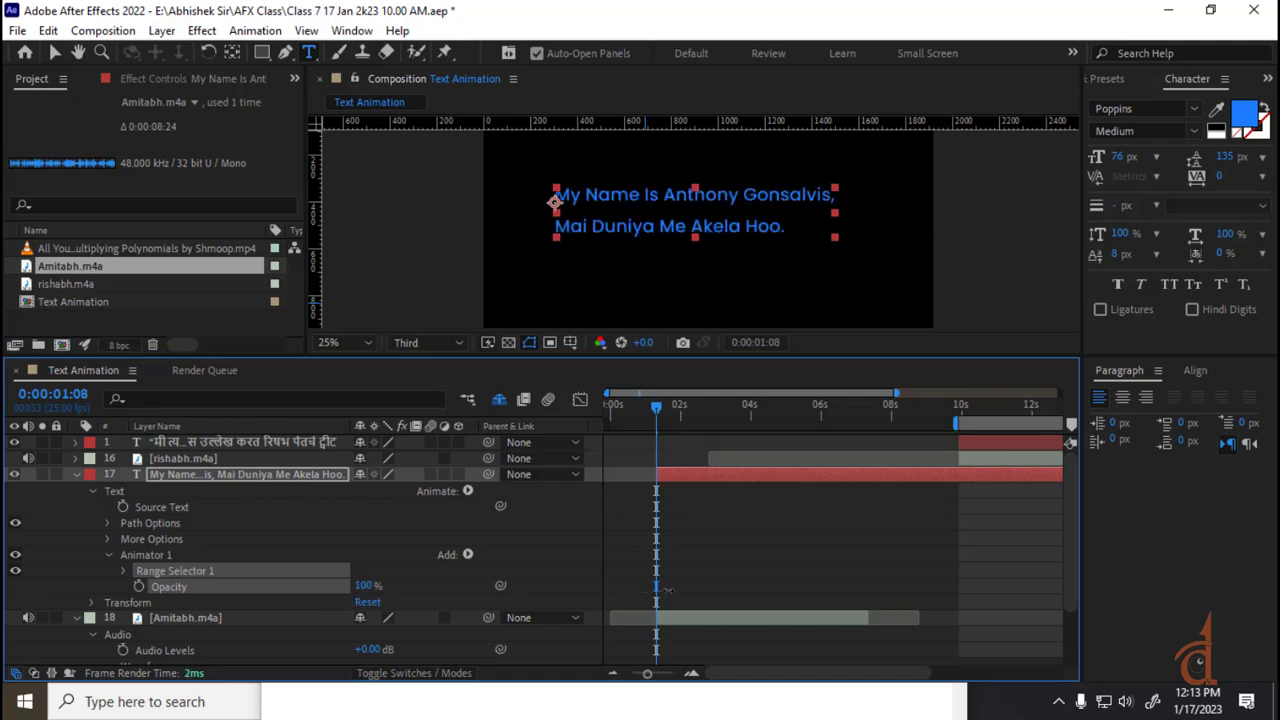
- Keyframe Range Selector 1's Start at 0% at 0:00:01:08 and again at 0:00:03:04, where the first phrase ends
left_click(124, 570)
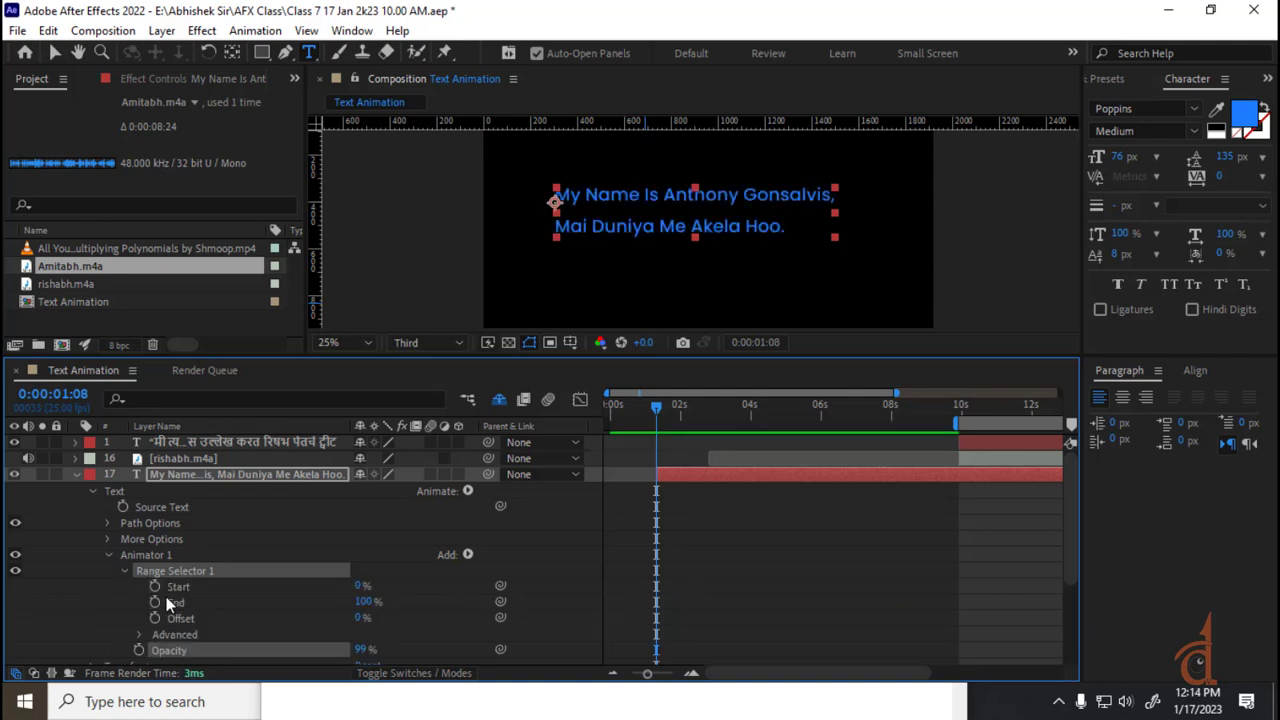
left_click(155, 586)
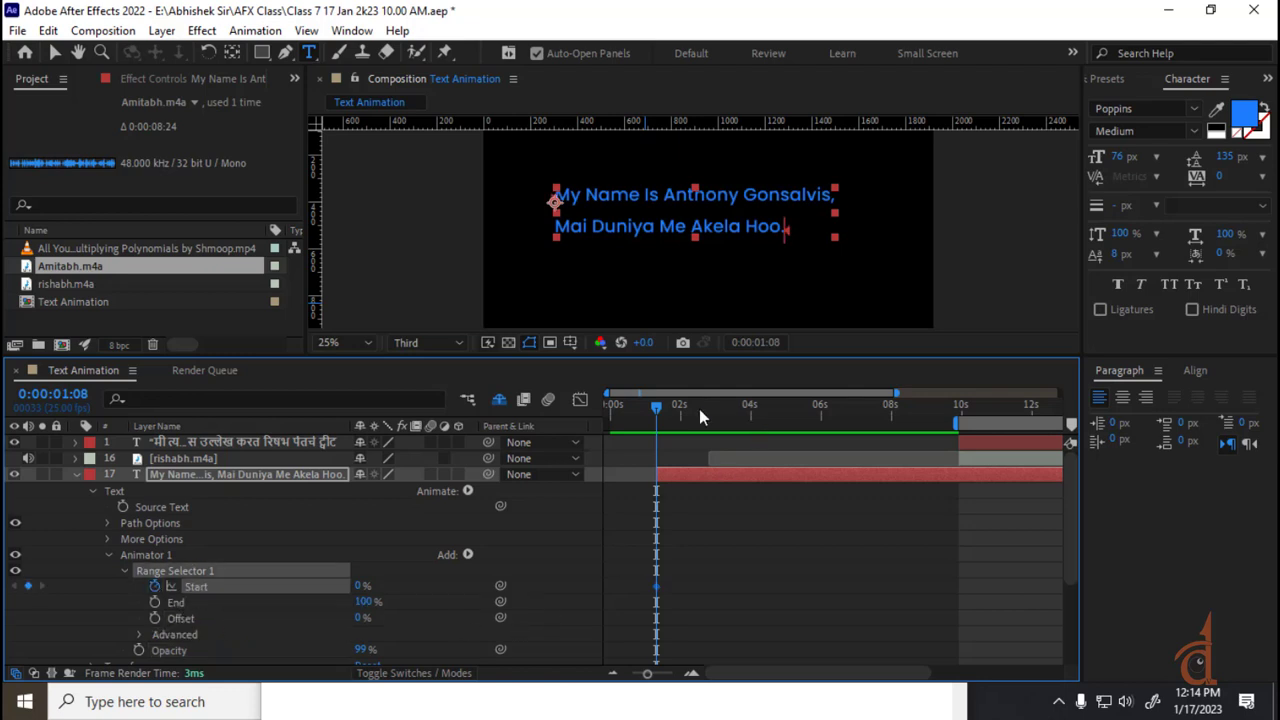
left_click_drag(656, 407, 721, 407)
left_click(364, 586)
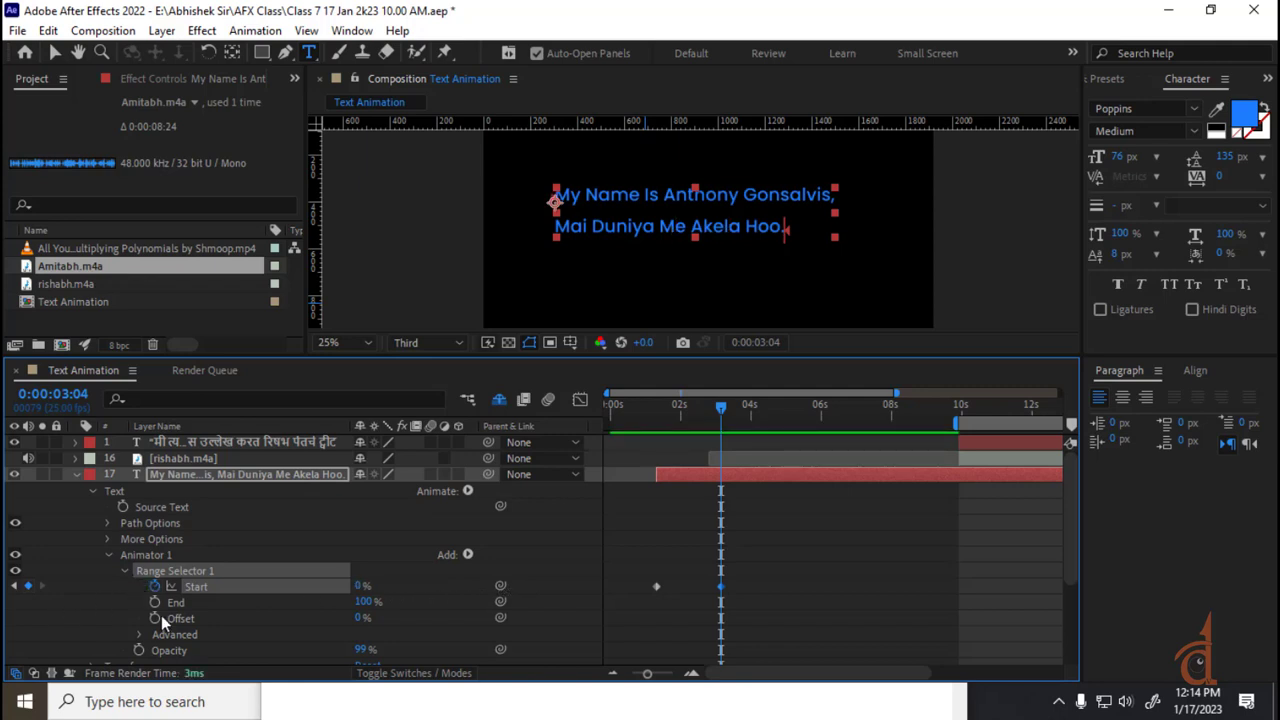
- Set the text animator's Opacity to 0%
scroll(252, 638, "down", 1)
left_click_drag(356, 605, 249, 560)
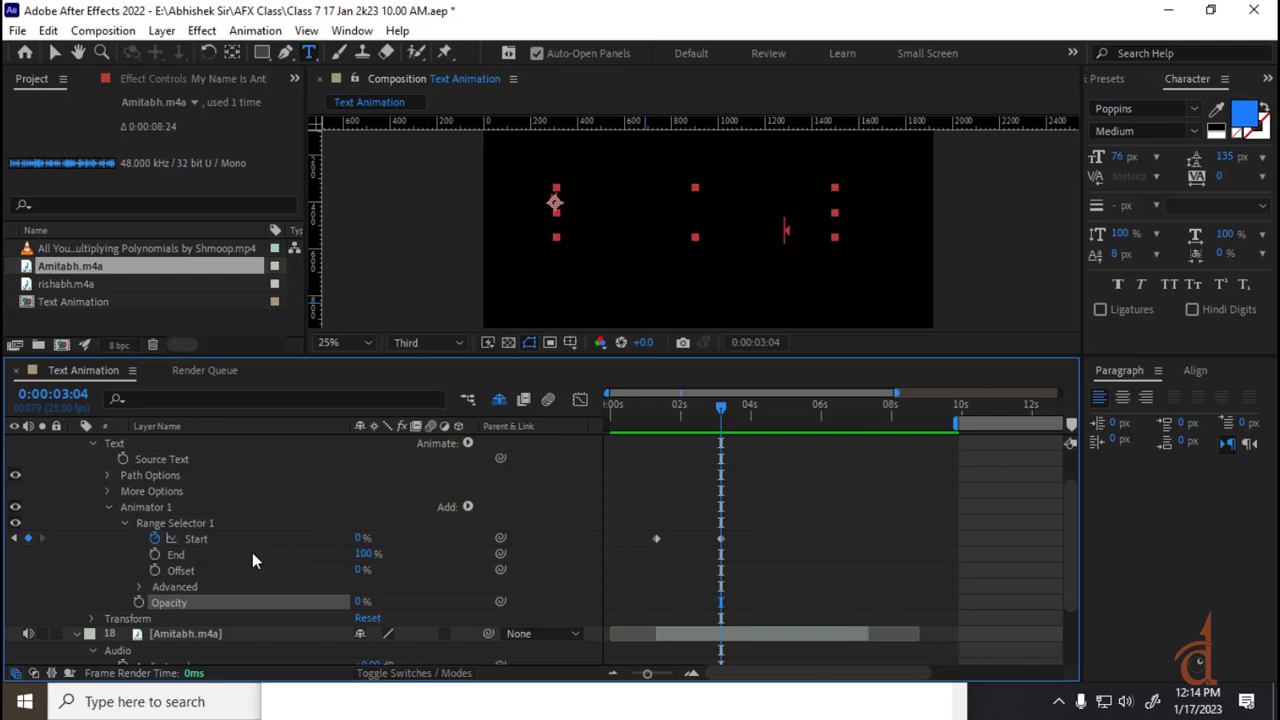
scroll(766, 550, "up", 1)
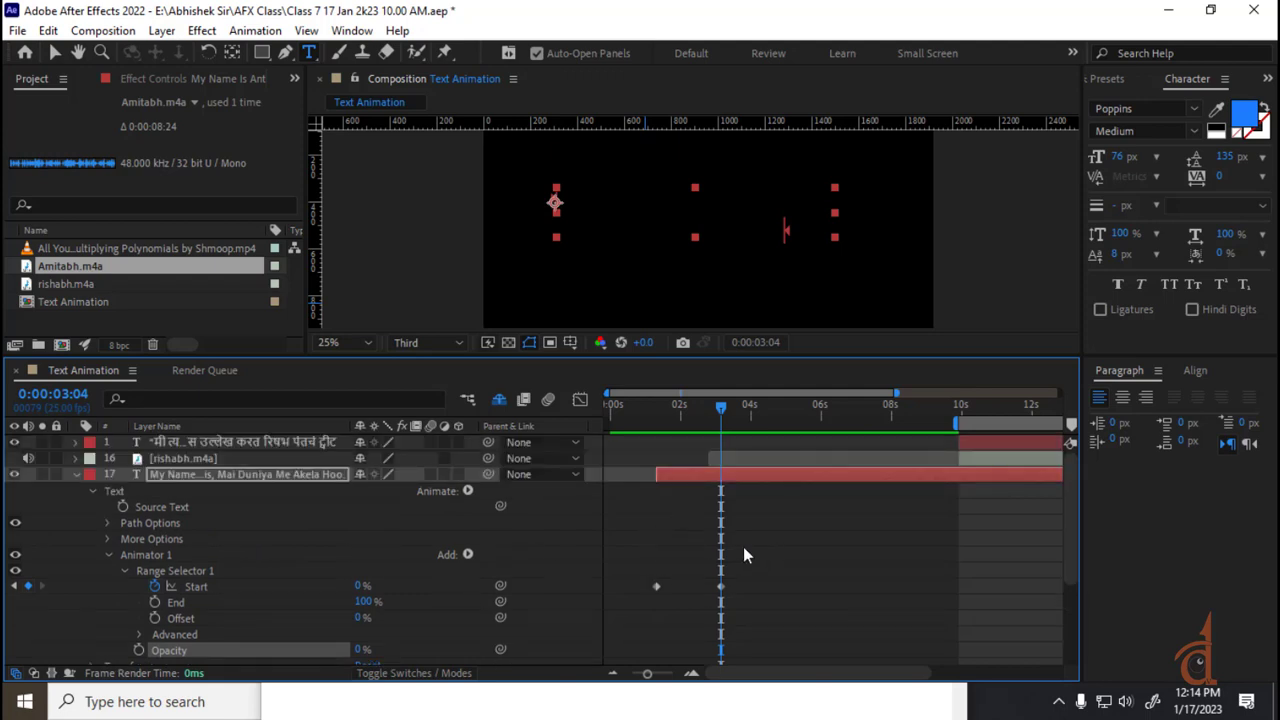
- Remove Range Selector 1's Start keyframe at 0:00:03:04 and return to the one at 0:00:01:08
scroll(743, 546, "down", 1)
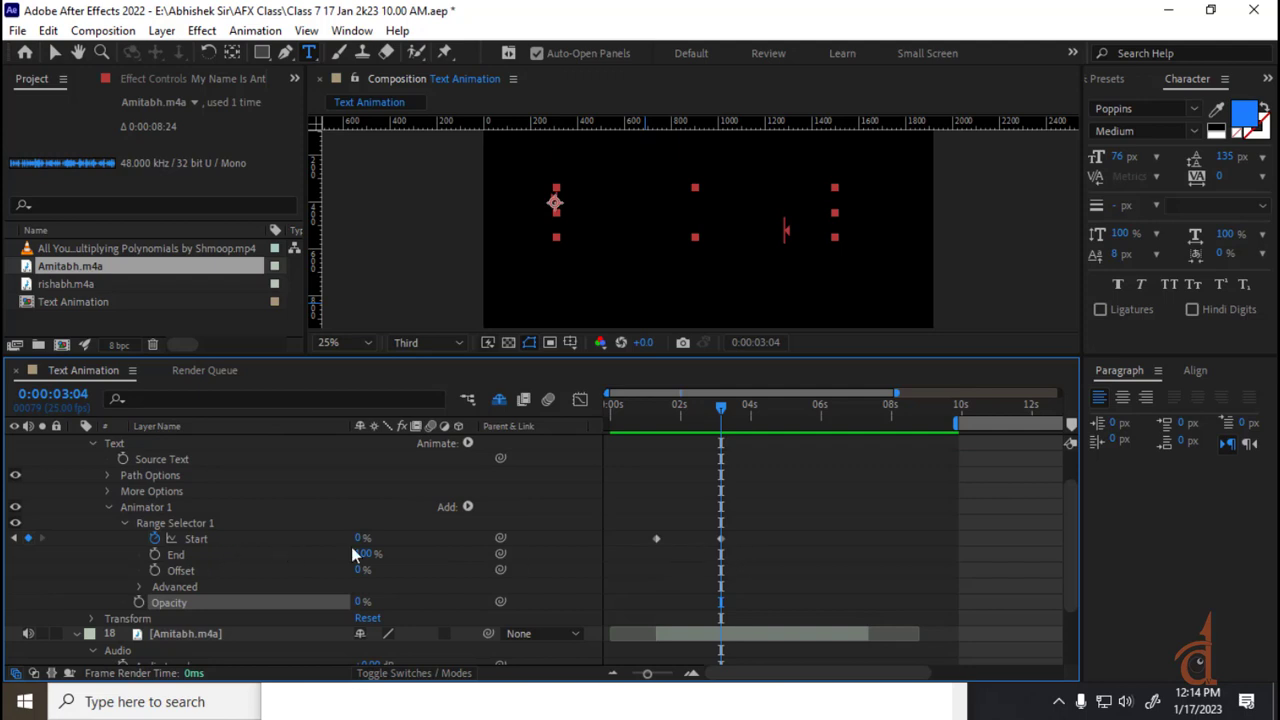
left_click(28, 538)
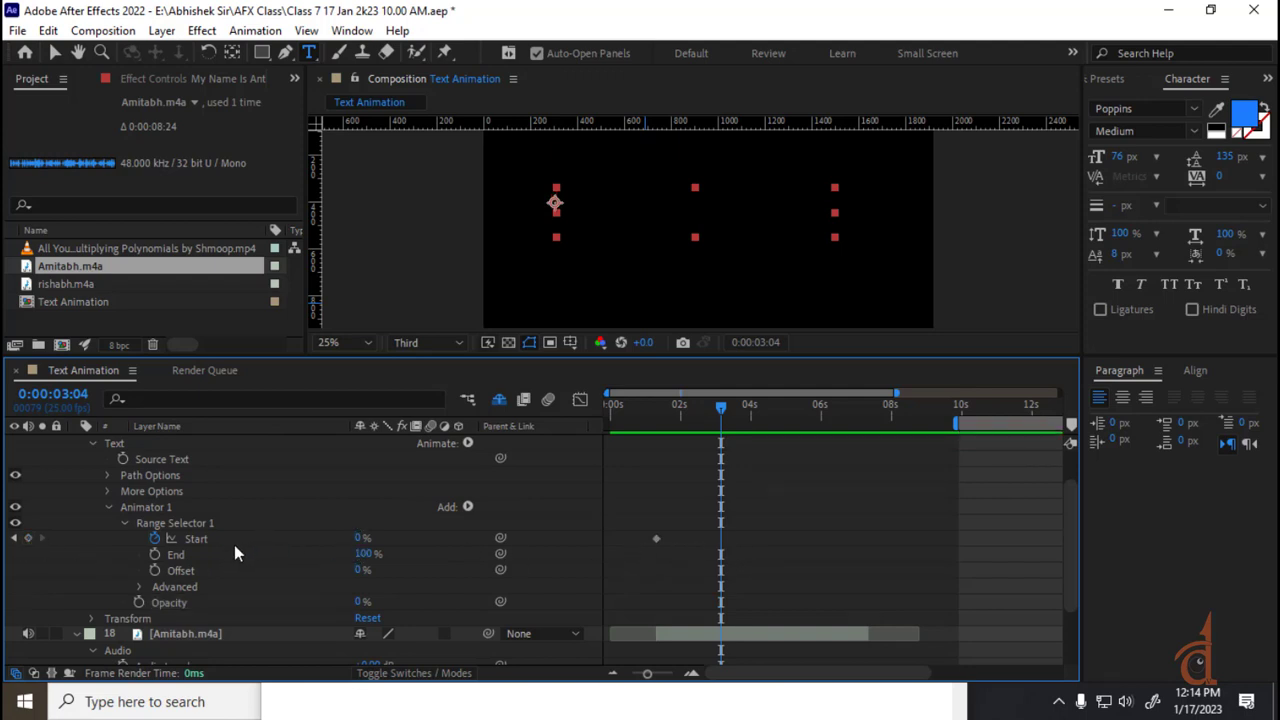
left_click(14, 539)
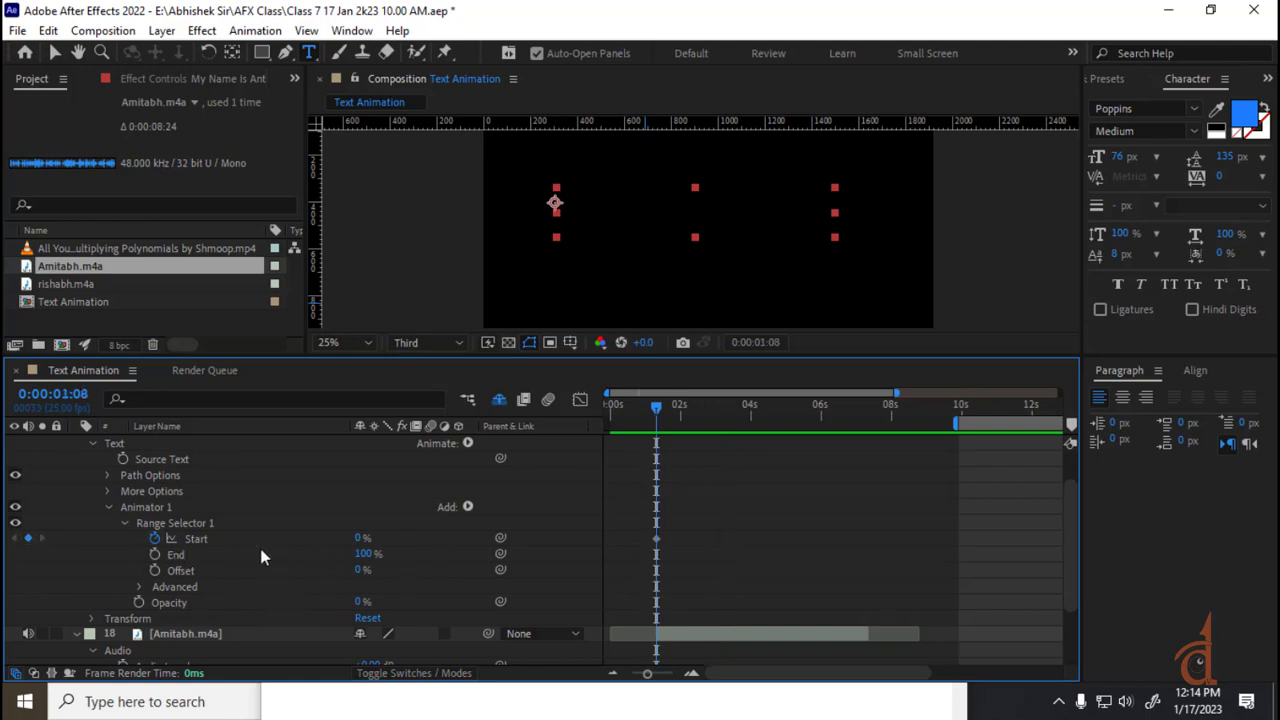
- Keyframe Range Selector 1's Start at 54% at 0:00:03:08, where the first phrase ends in the waveform
scroll(741, 476, "up", 1)
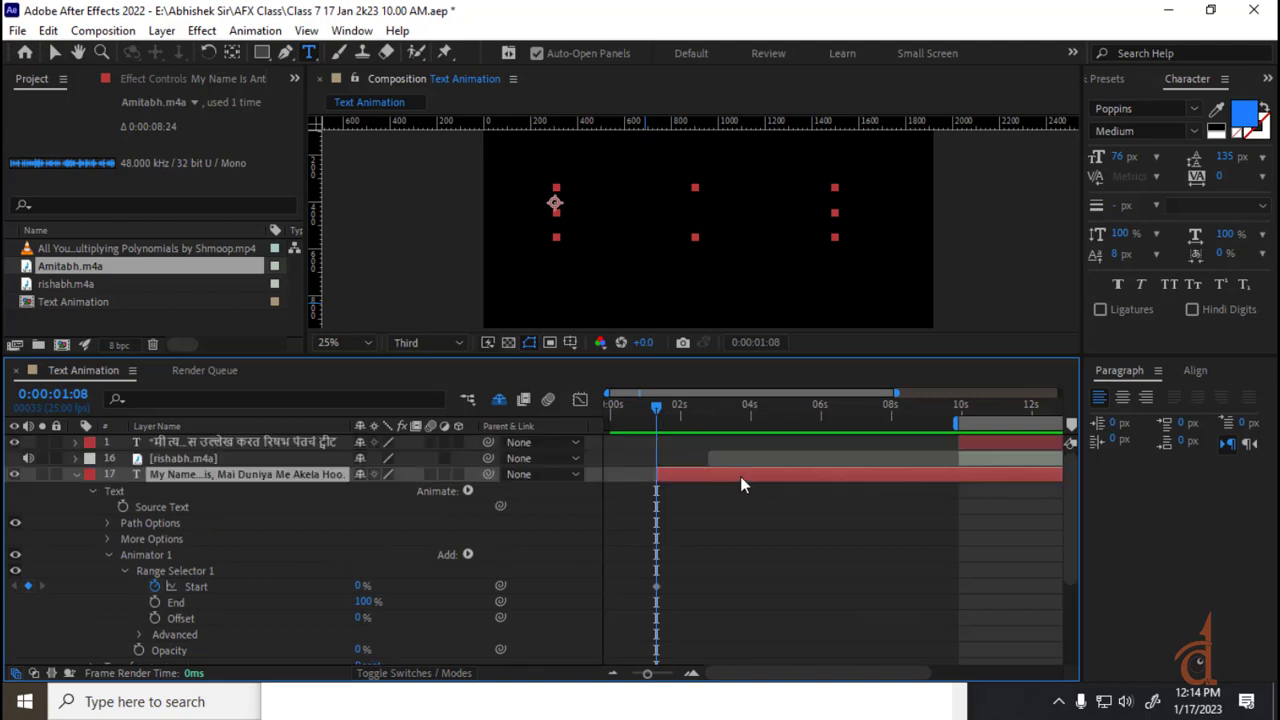
scroll(700, 456, "down", 1)
left_click_drag(676, 412, 737, 480)
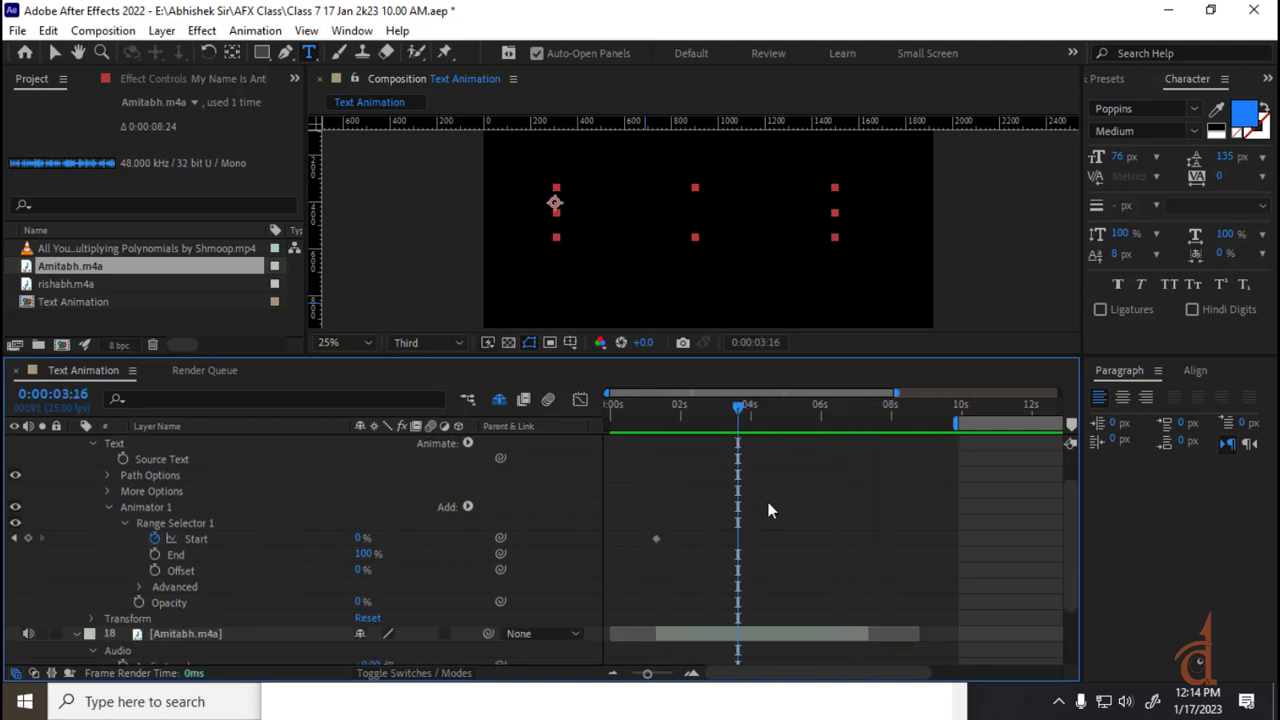
scroll(768, 502, "up", 1)
scroll(720, 514, "down", 2)
scroll(721, 515, "down", 1)
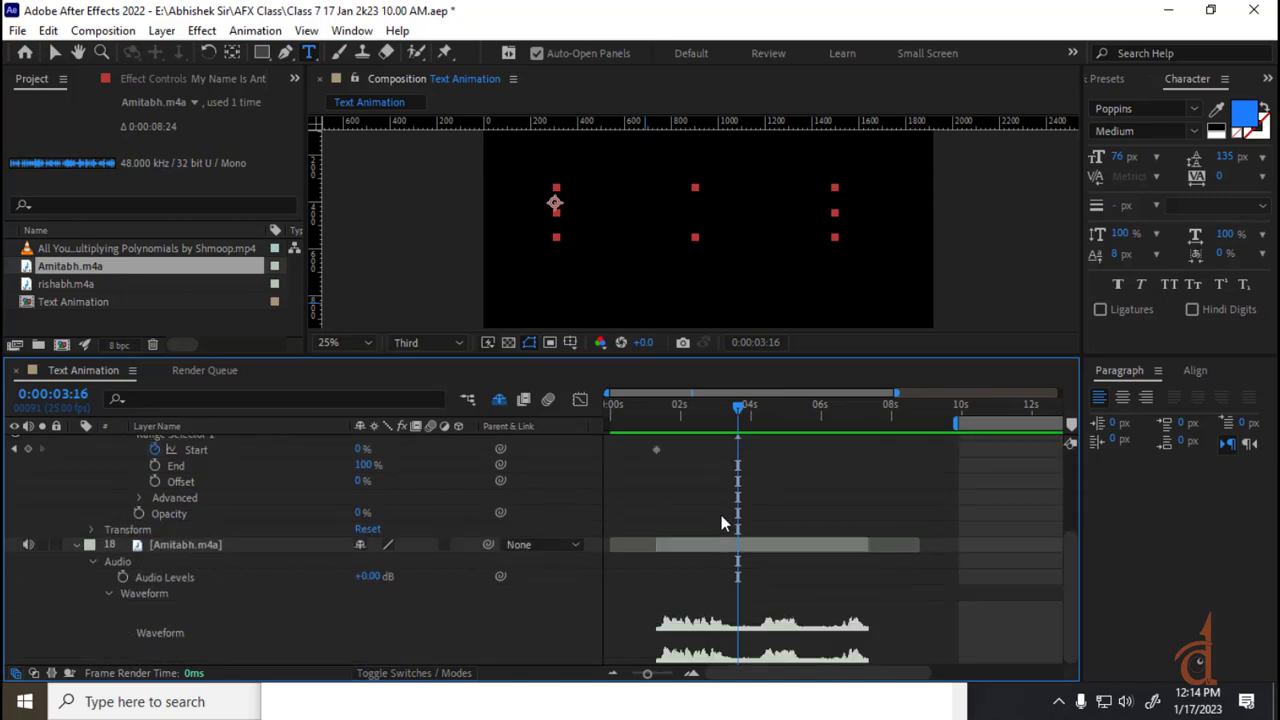
left_click_drag(737, 408, 727, 415)
scroll(620, 515, "up", 6)
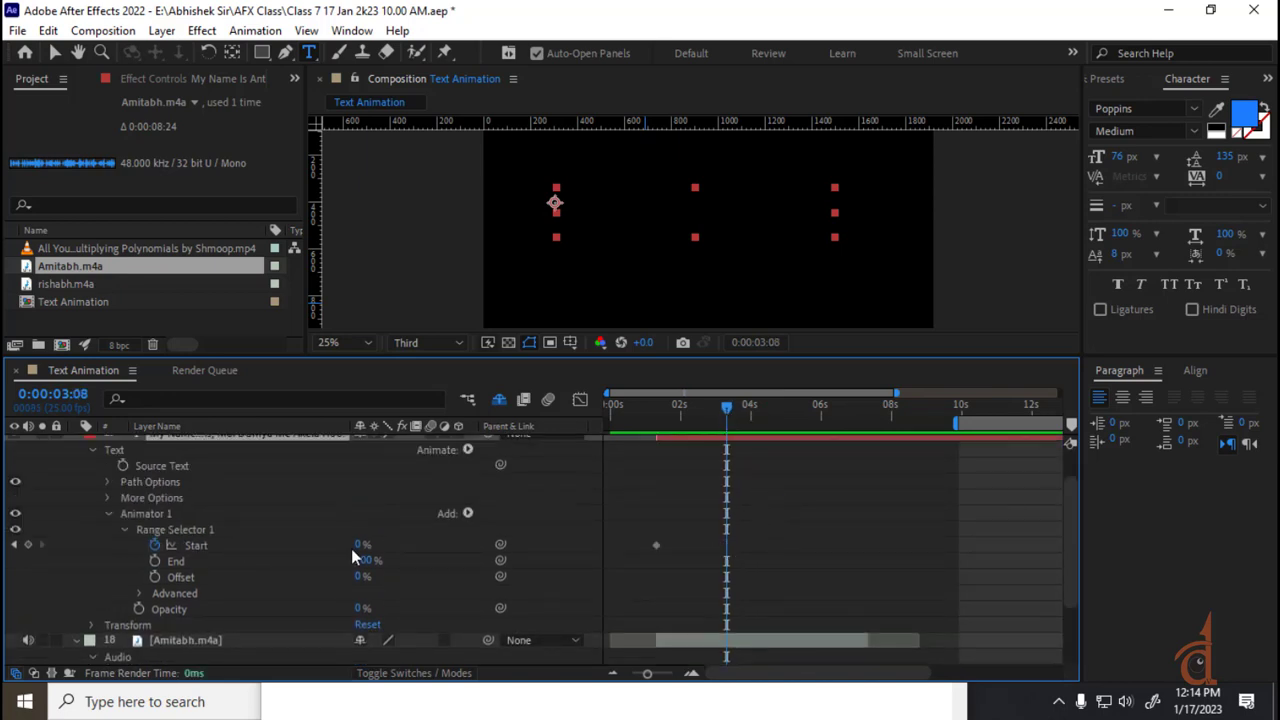
left_click_drag(359, 545, 418, 561)
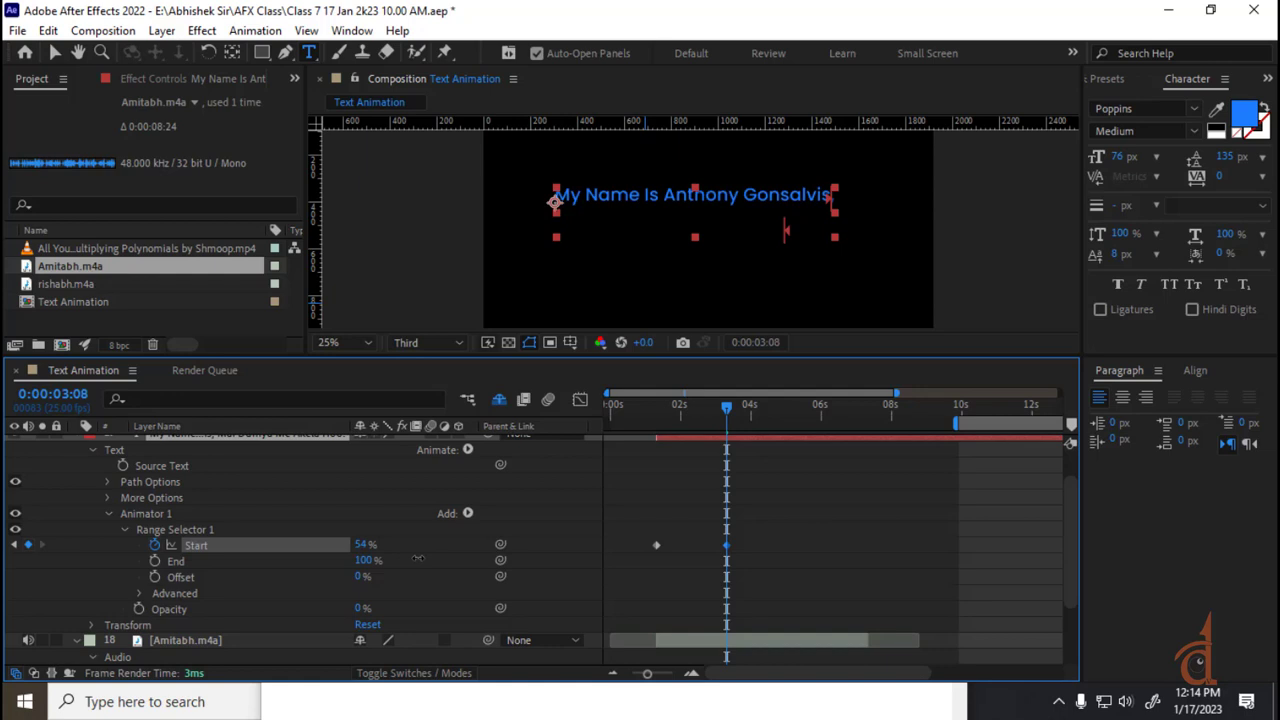
- Hold Start at 54% through the pause by adding a keyframe at 0:00:04:07
scroll(760, 584, "down", 2)
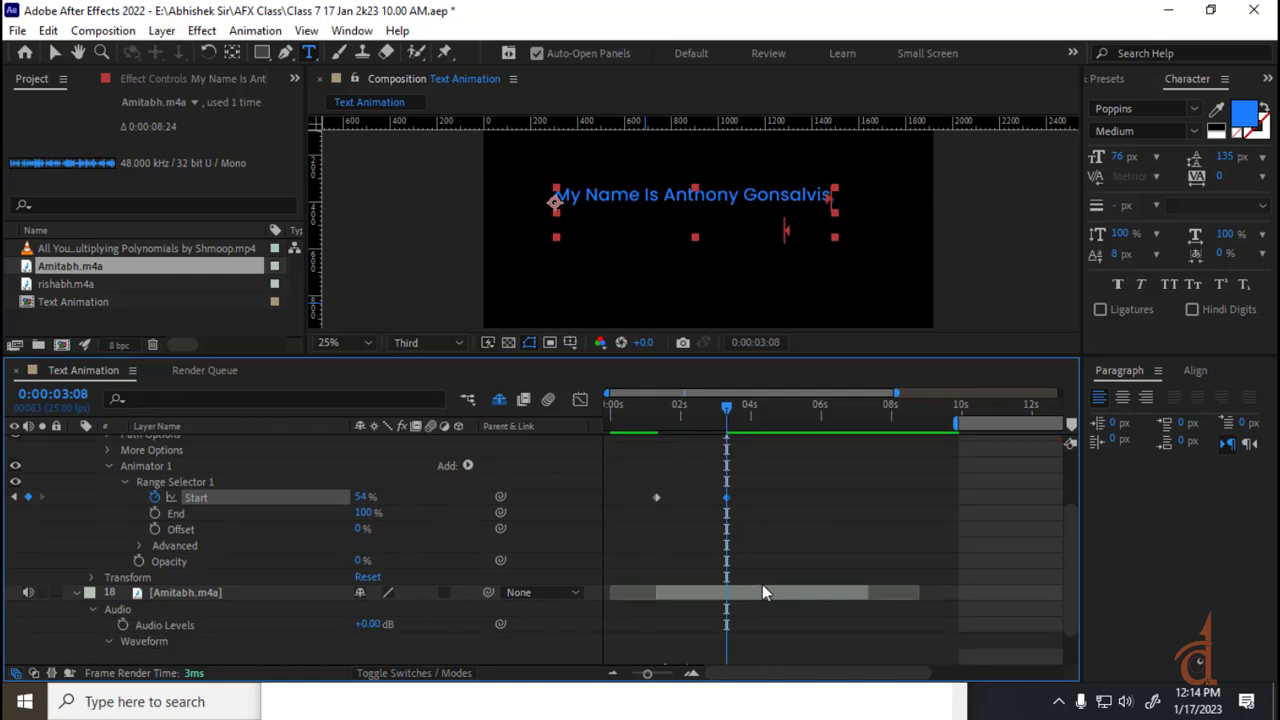
scroll(762, 592, "down", 2)
left_click(758, 424)
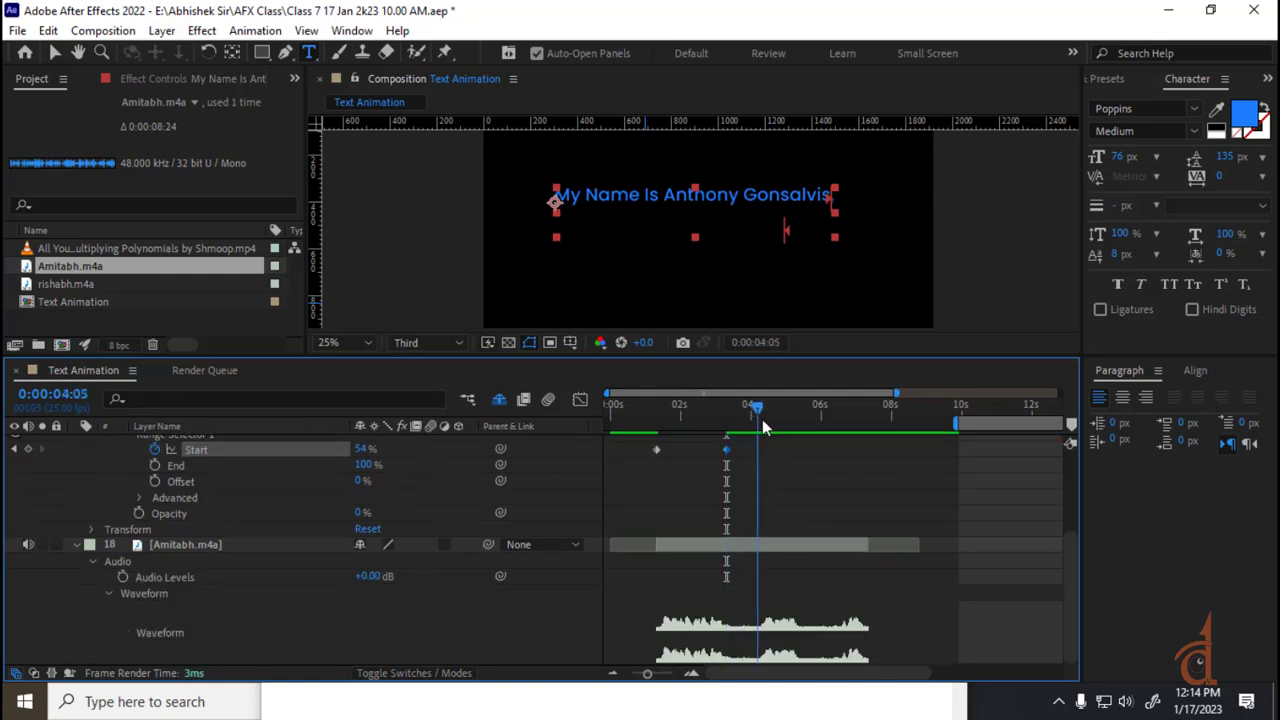
left_click(764, 424)
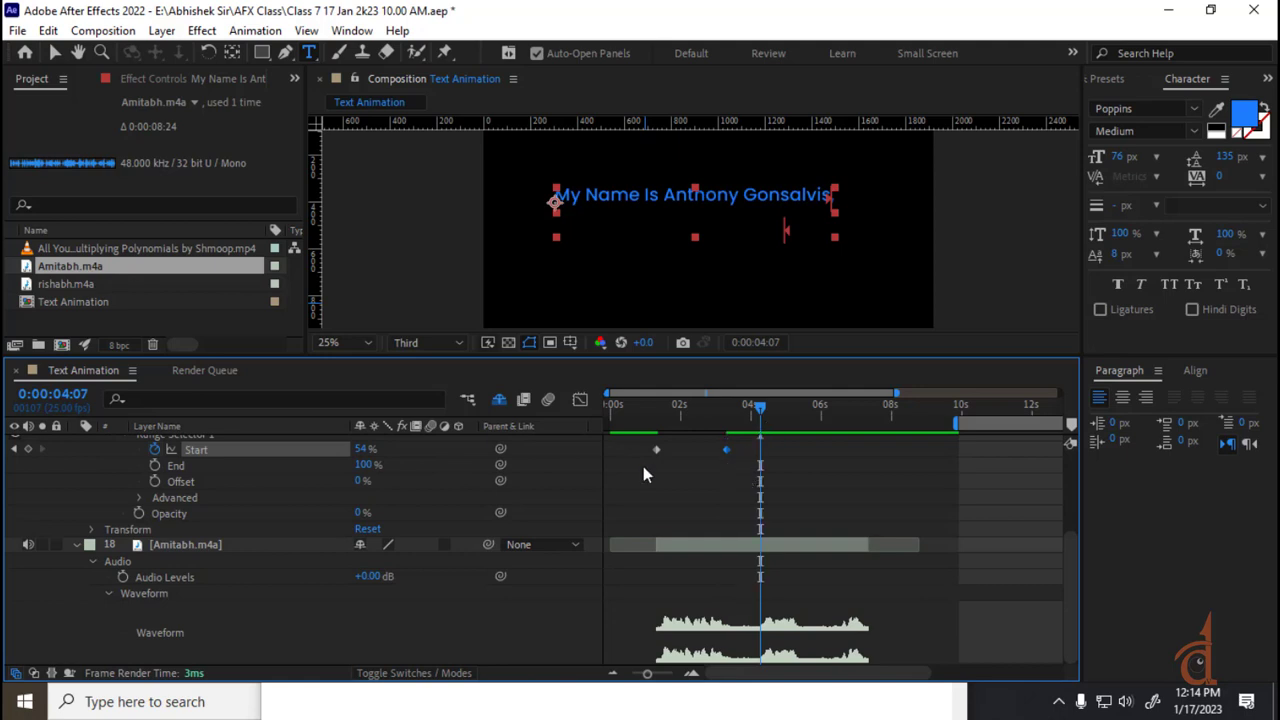
left_click(28, 448)
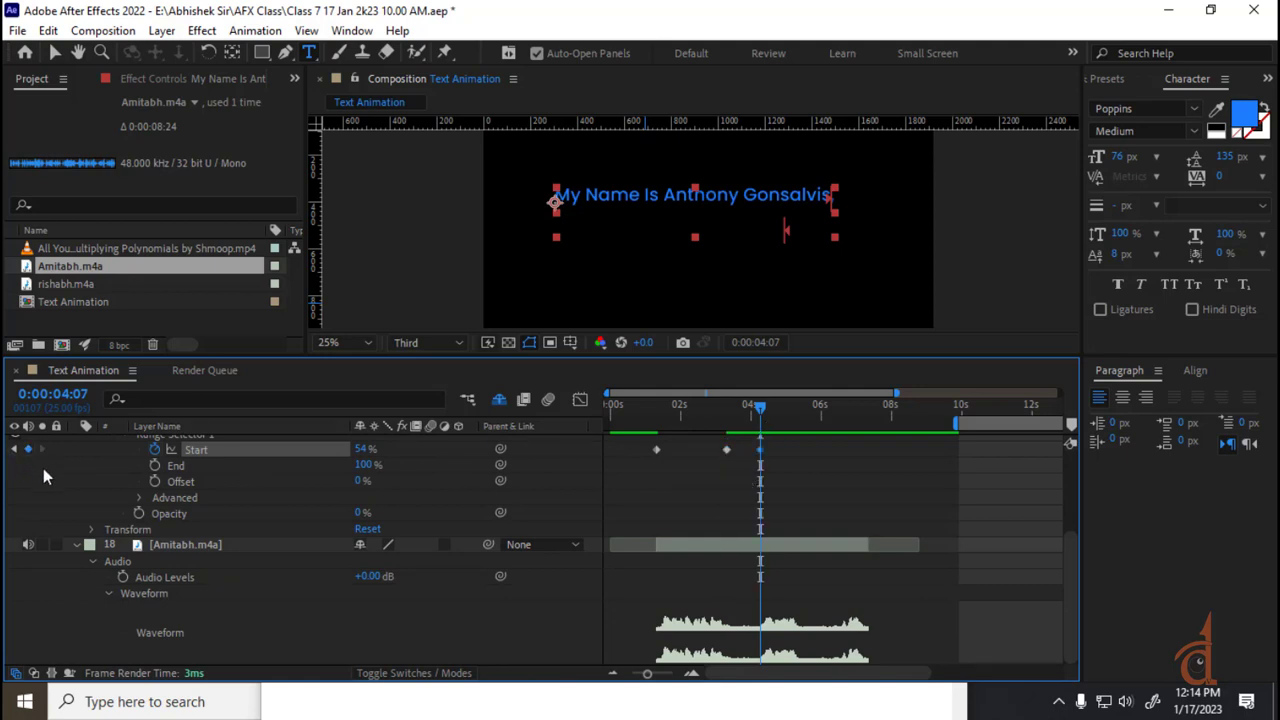
- Find the end of the second phrase by playback and keyframe Start at 79% at 0:00:05:10
left_click(713, 478)
left_click(782, 421)
left_click_drag(785, 425, 763, 439)
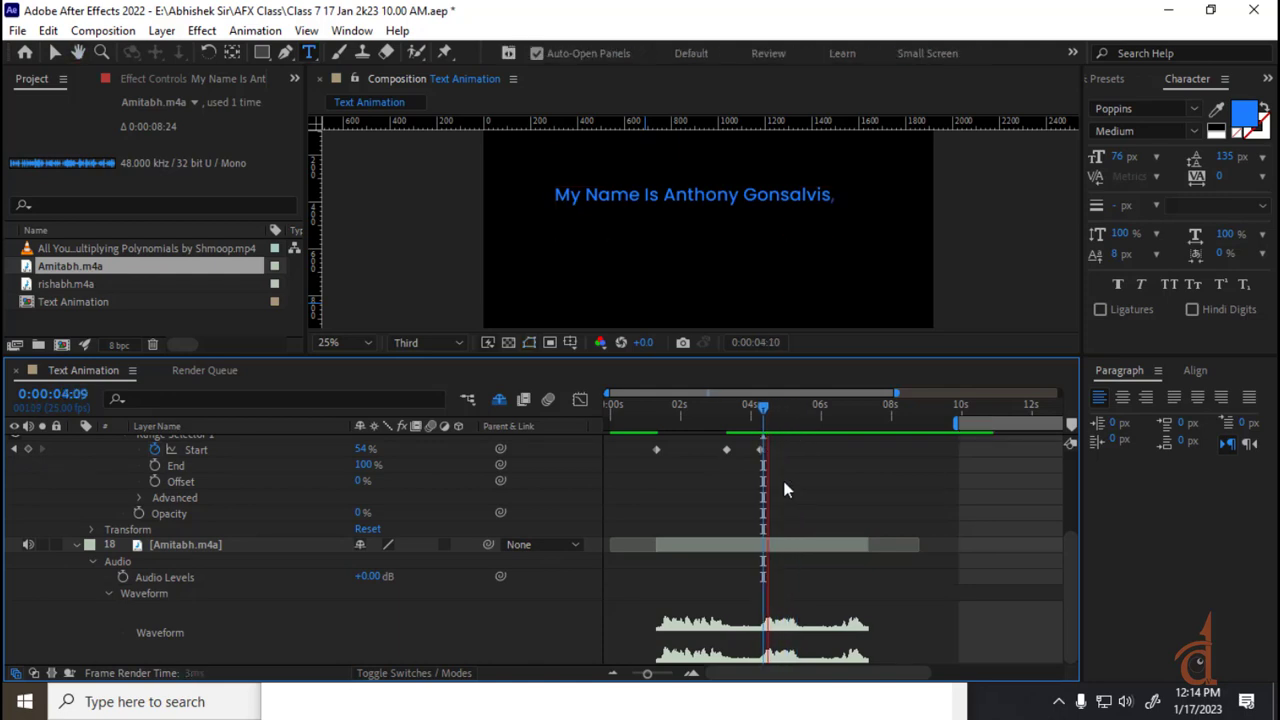
key("space")
left_click_drag(803, 418, 799, 420)
left_click(818, 530)
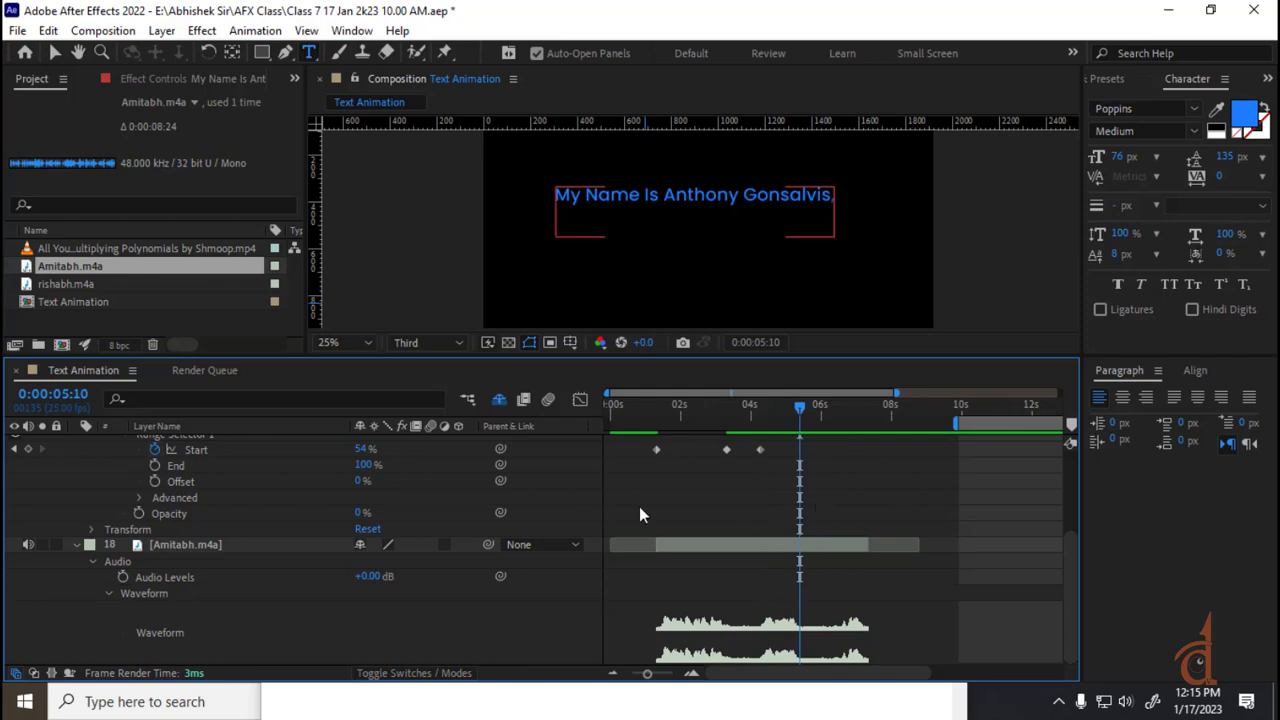
left_click_drag(364, 449, 396, 463)
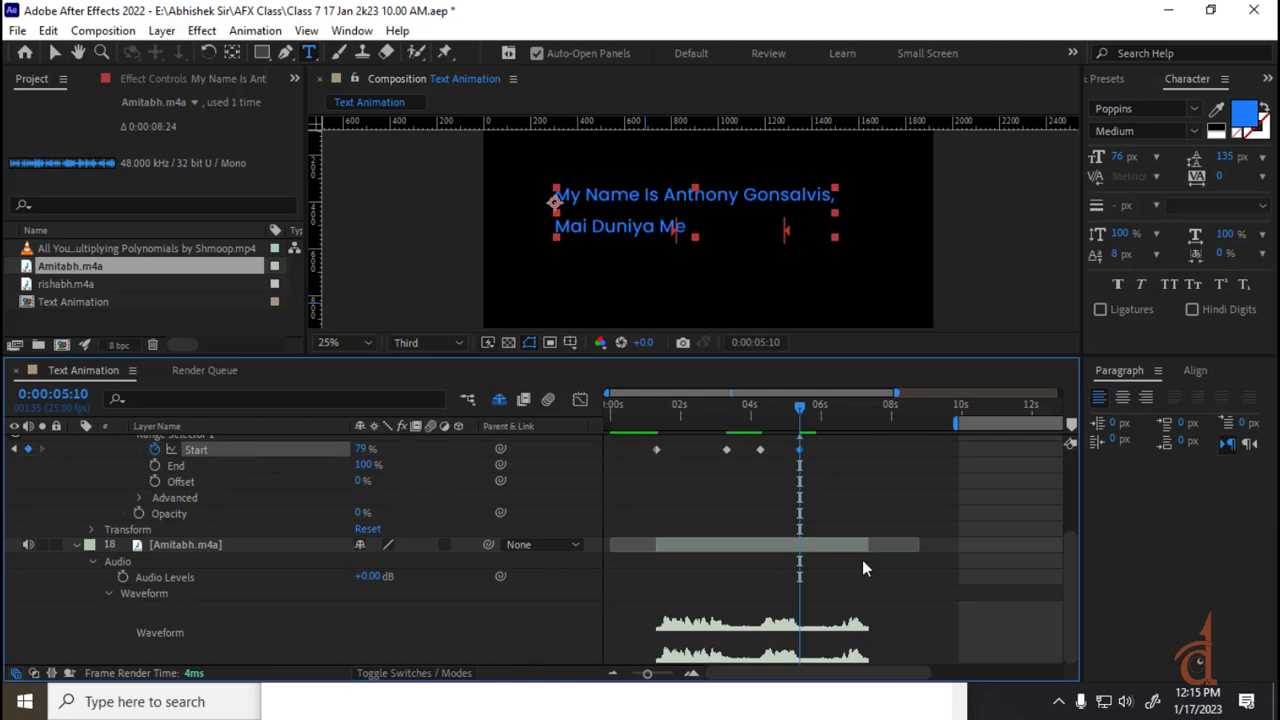
- Keyframe Start at 79% at 0:00:06:13 and at 100% where the last phrase ends in the waveform
left_click(810, 406)
left_click_drag(824, 430, 787, 469)
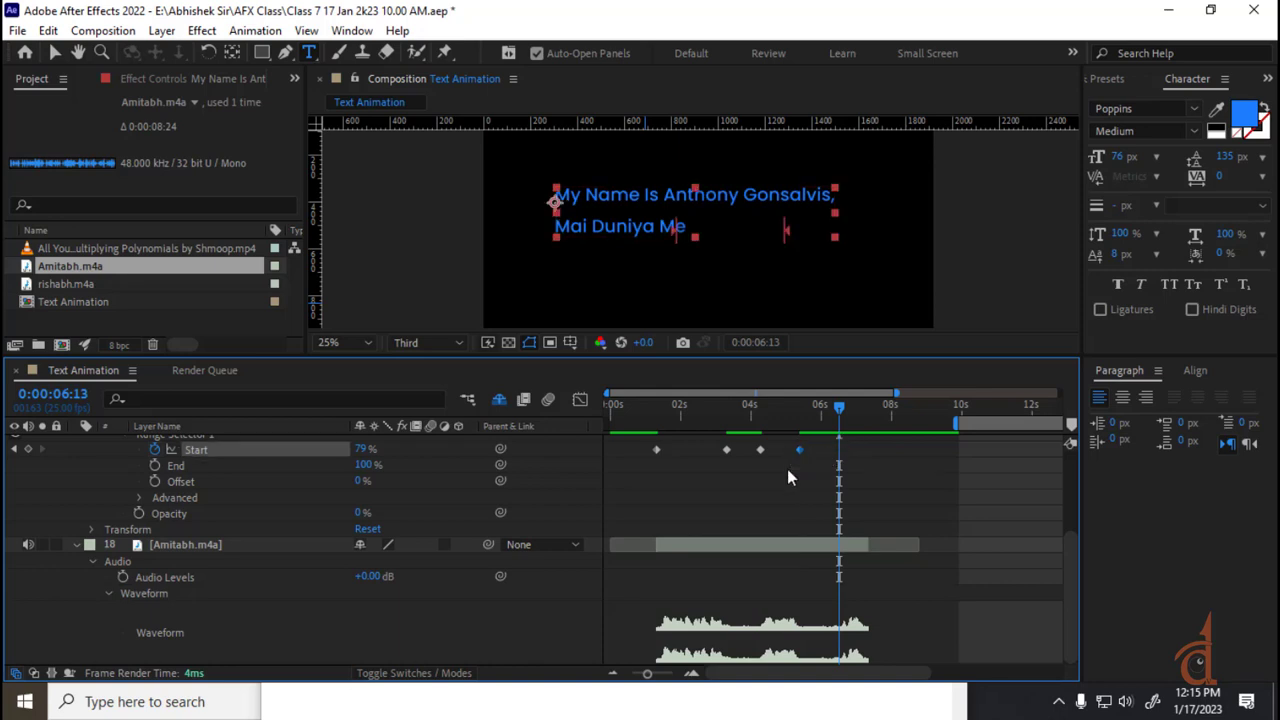
left_click_drag(841, 405, 870, 432)
left_click_drag(363, 449, 913, 486)
- Preview the text reveal with its audio from 0:00:00:23 and save the project
left_click(643, 406)
key("space")
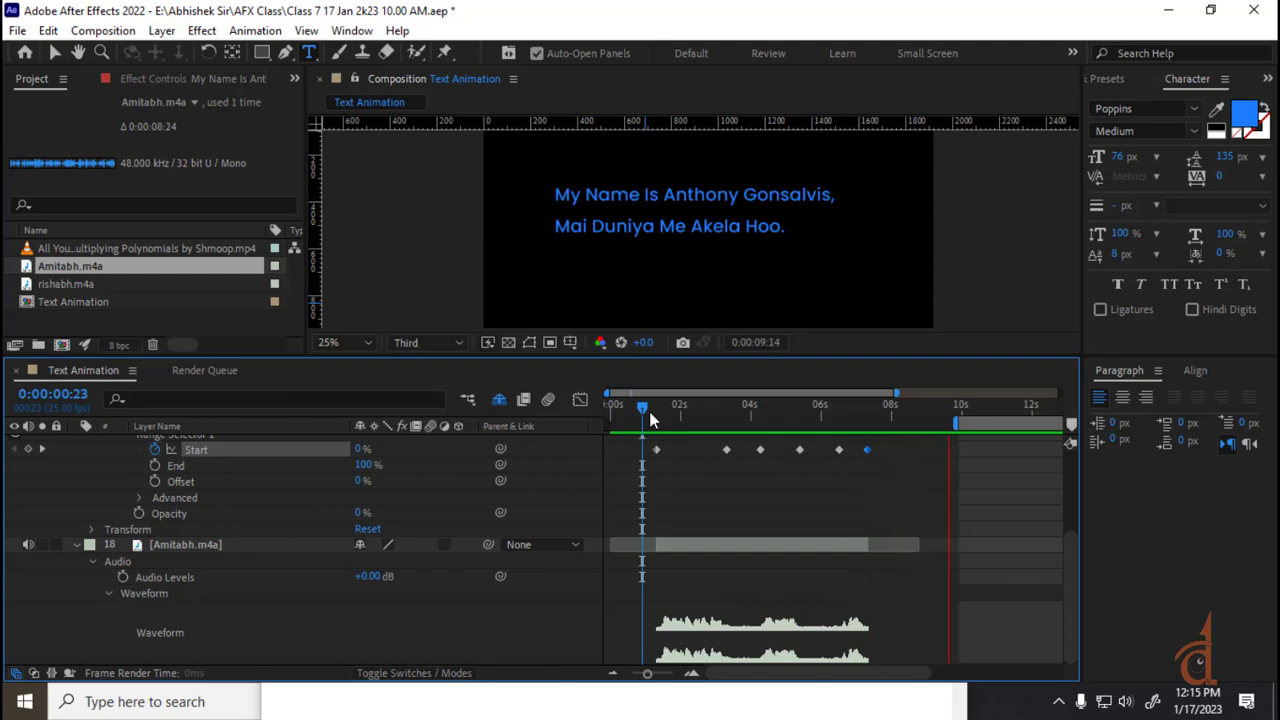
key("space")
key("ctrl+s")
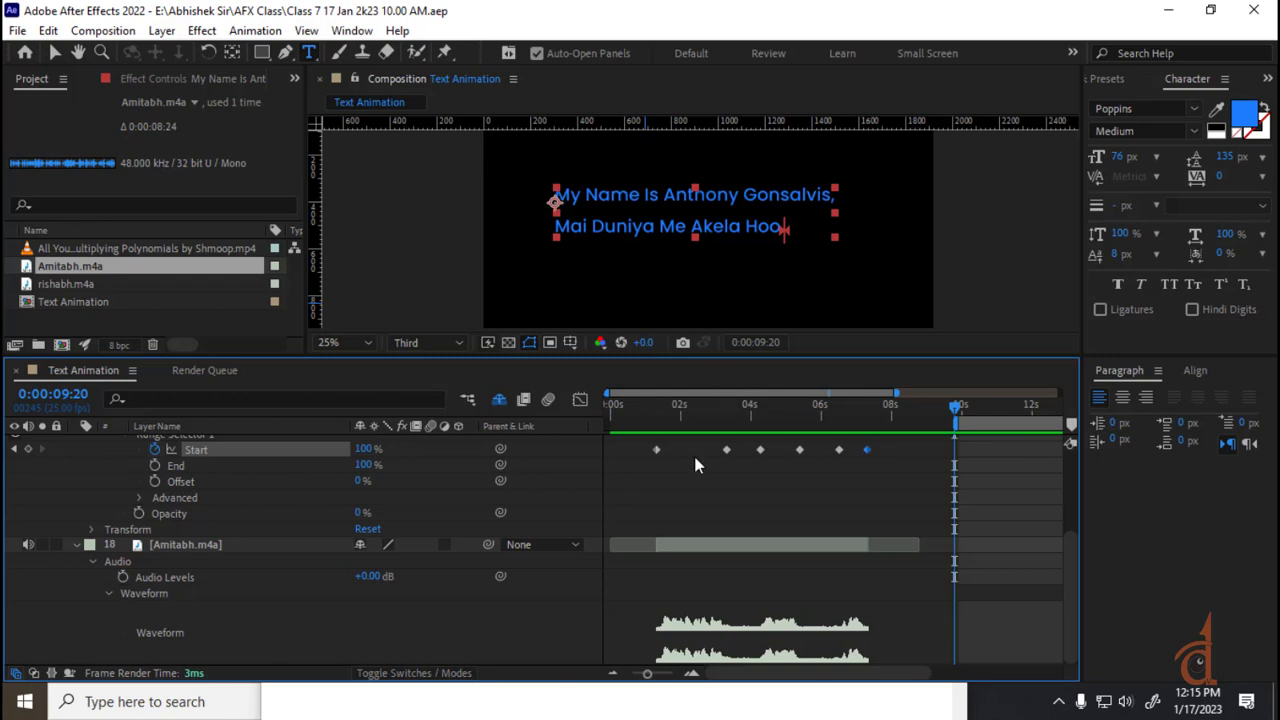
- Close the untitled Notepad note without saving it, and close VLC media player
left_click(613, 673)
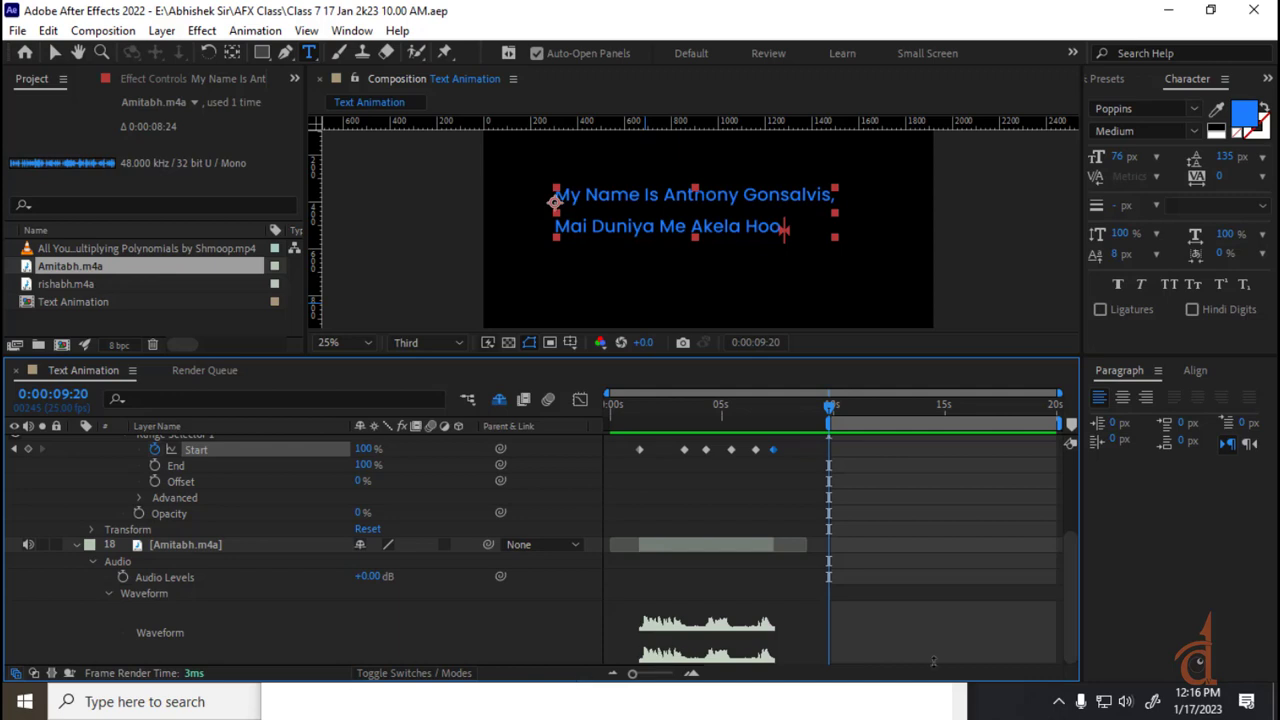
left_click(718, 700)
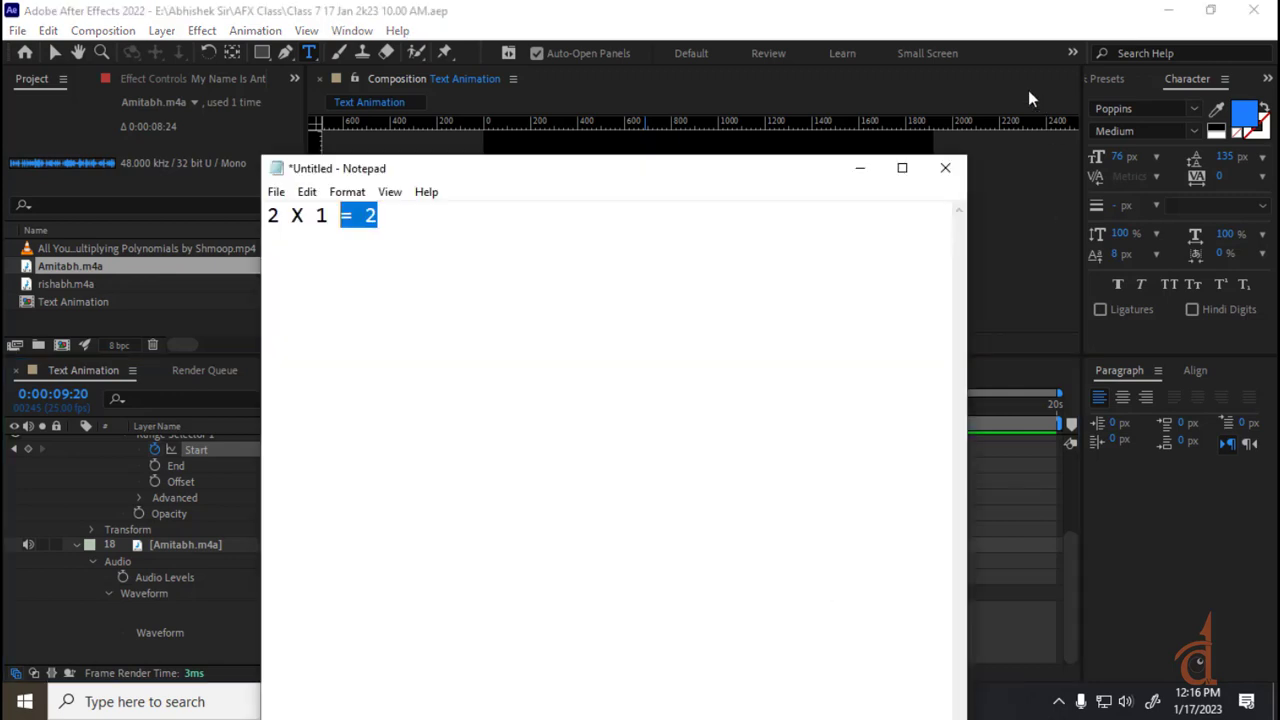
left_click(945, 167)
left_click(670, 351)
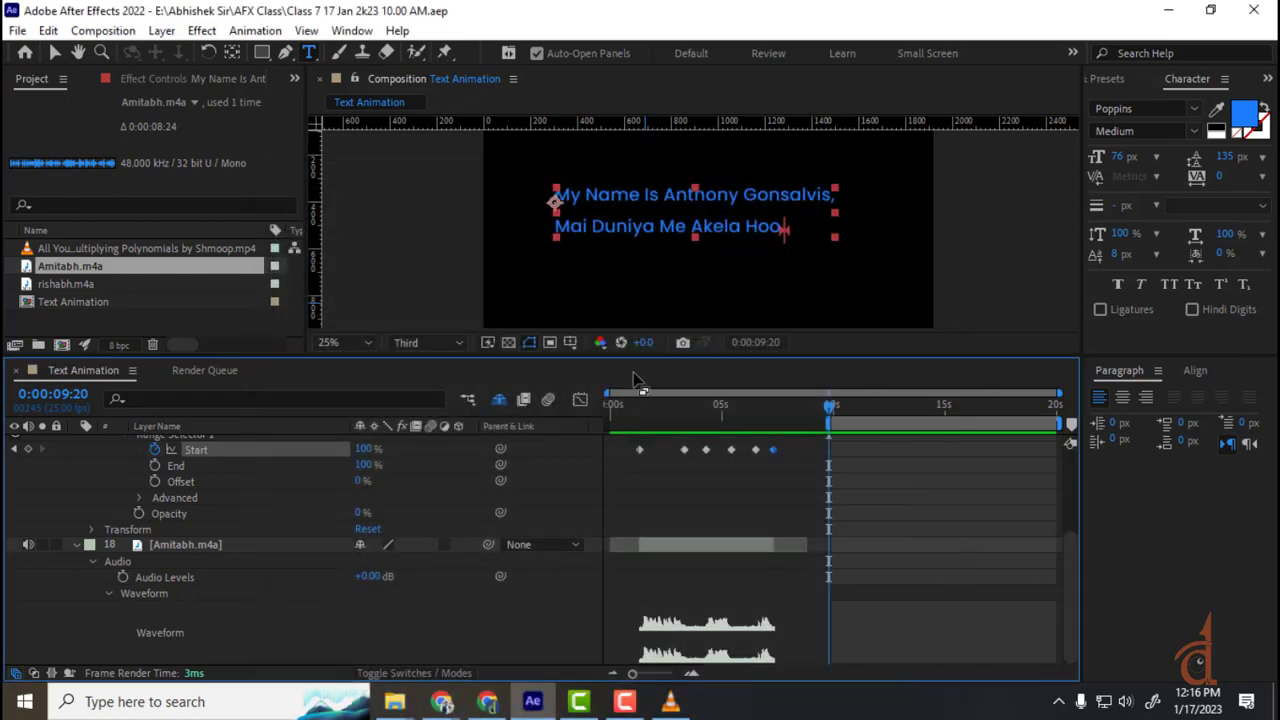
left_click(668, 704)
left_click(668, 704)
left_click(668, 704)
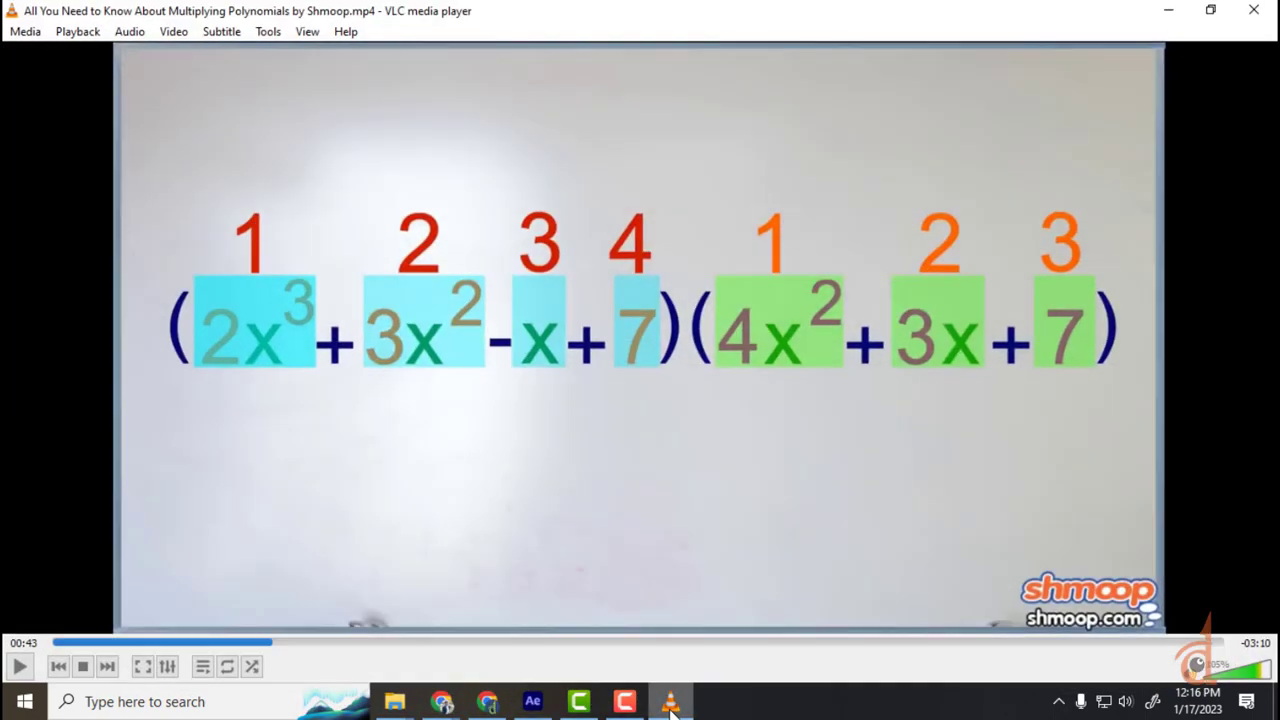
left_click(1266, 9)
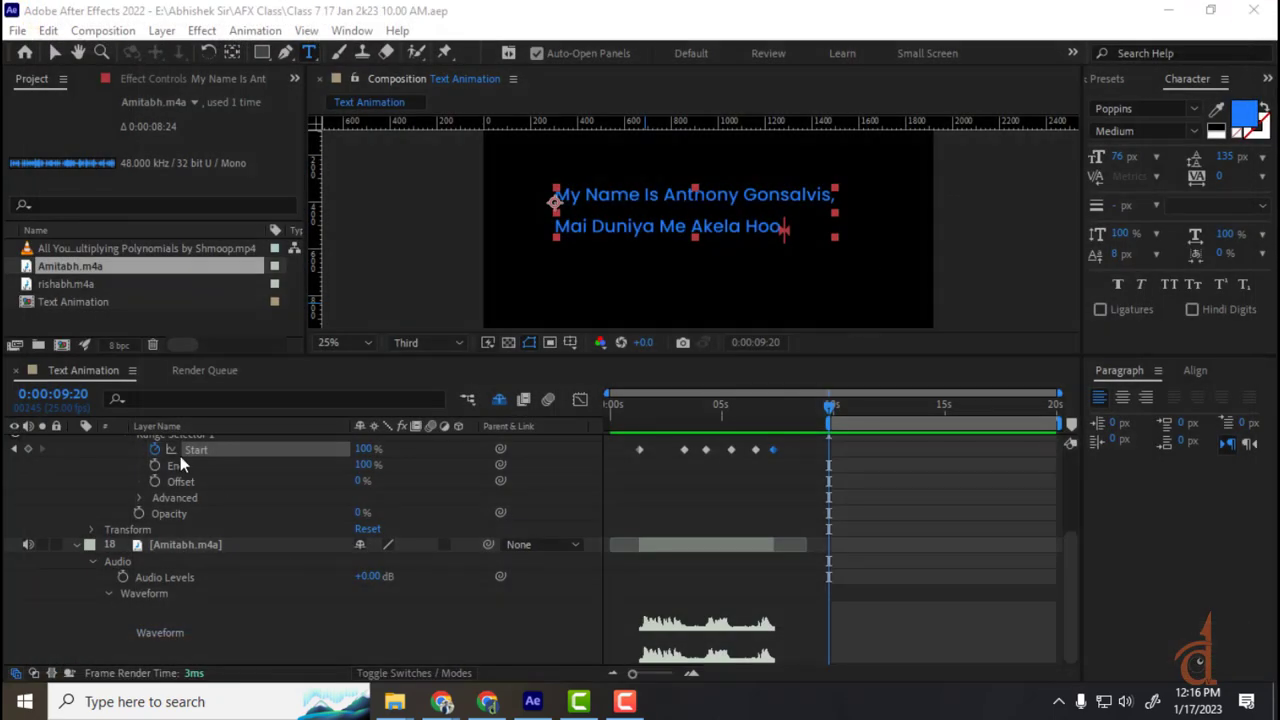
- Collapse the properties of the two-line text layer and Amitabh.m4a, leaving no layer selected
scroll(220, 495, "up", 5)
left_click(76, 474)
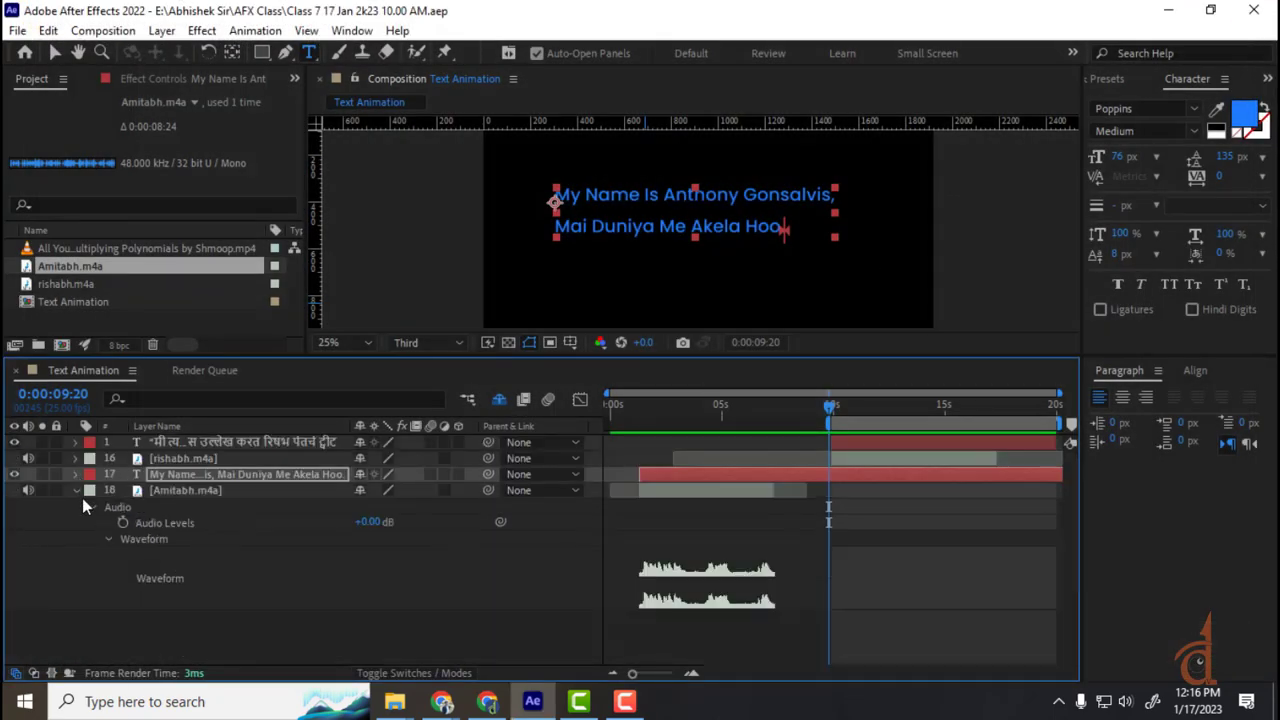
left_click(77, 491)
left_click(233, 592)
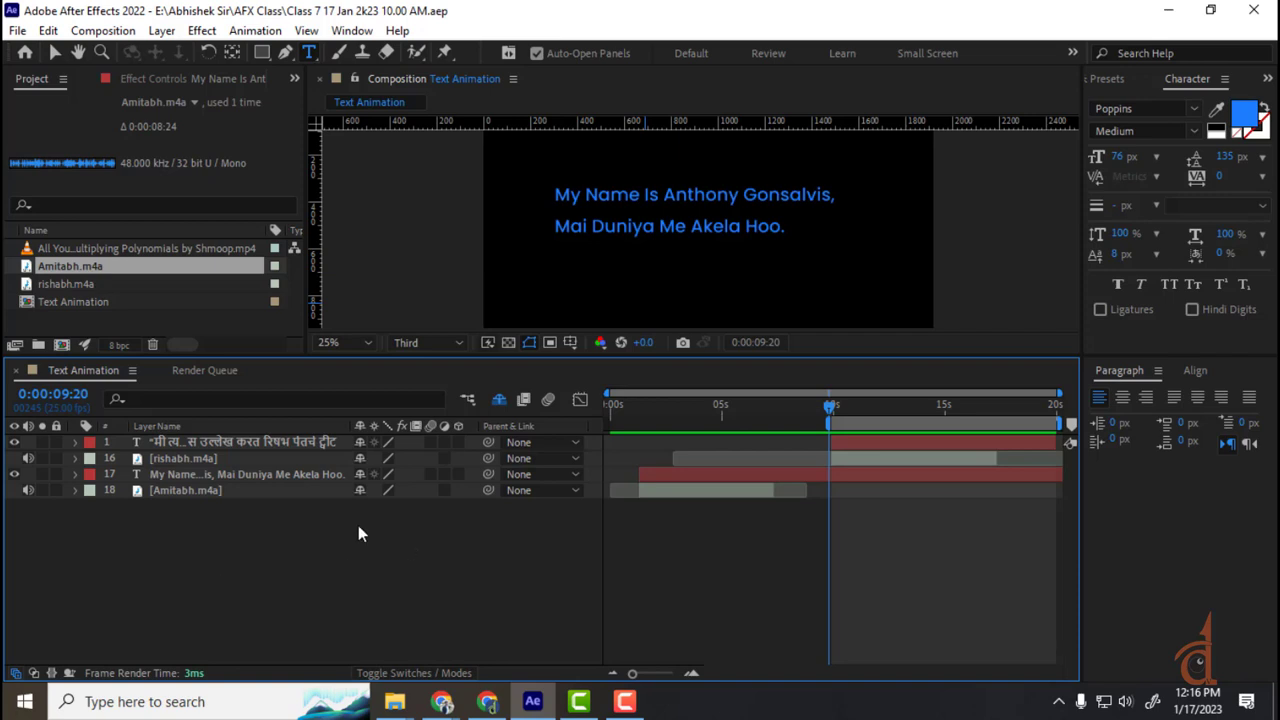
- Draw a near-square rectangle over the start of the text and fill it with blue 00AEFF
left_click(262, 53)
left_click(547, 209)
mouse_move(547, 209)
left_mouse_down()
mouse_move(609, 249)
mouse_move(592, 242)
left_mouse_up()
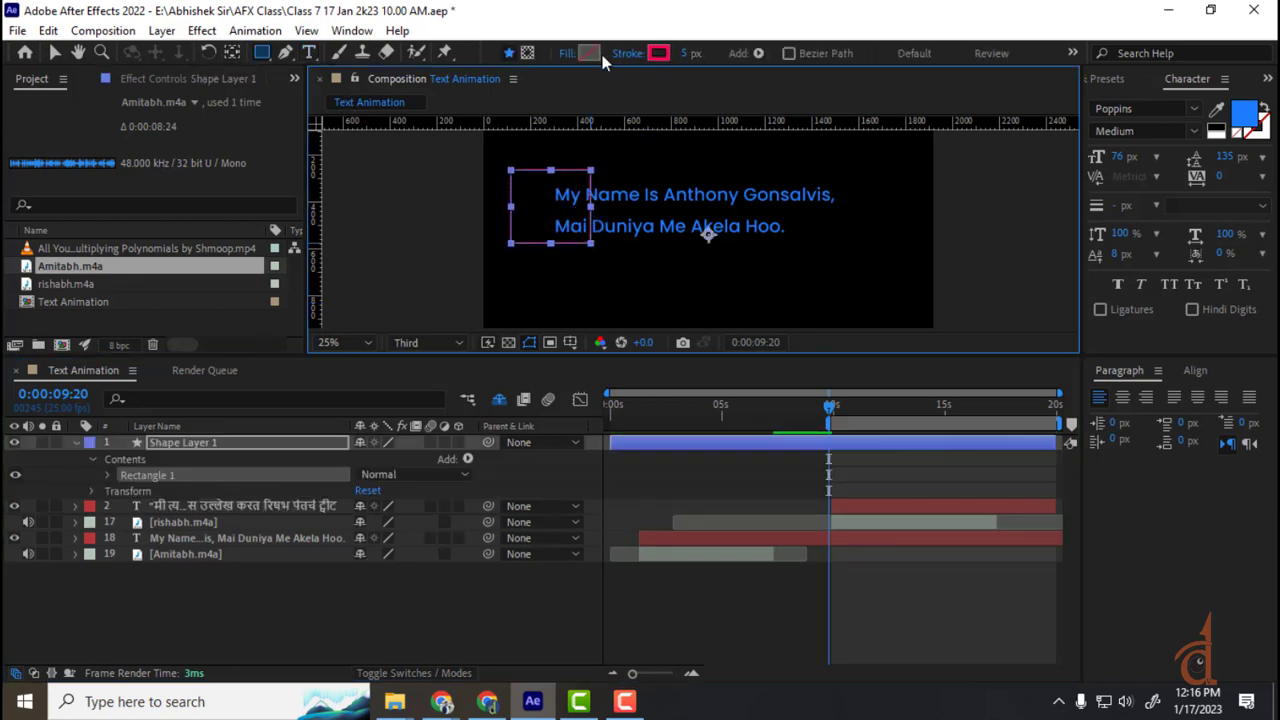
left_click(589, 53)
left_click(407, 162)
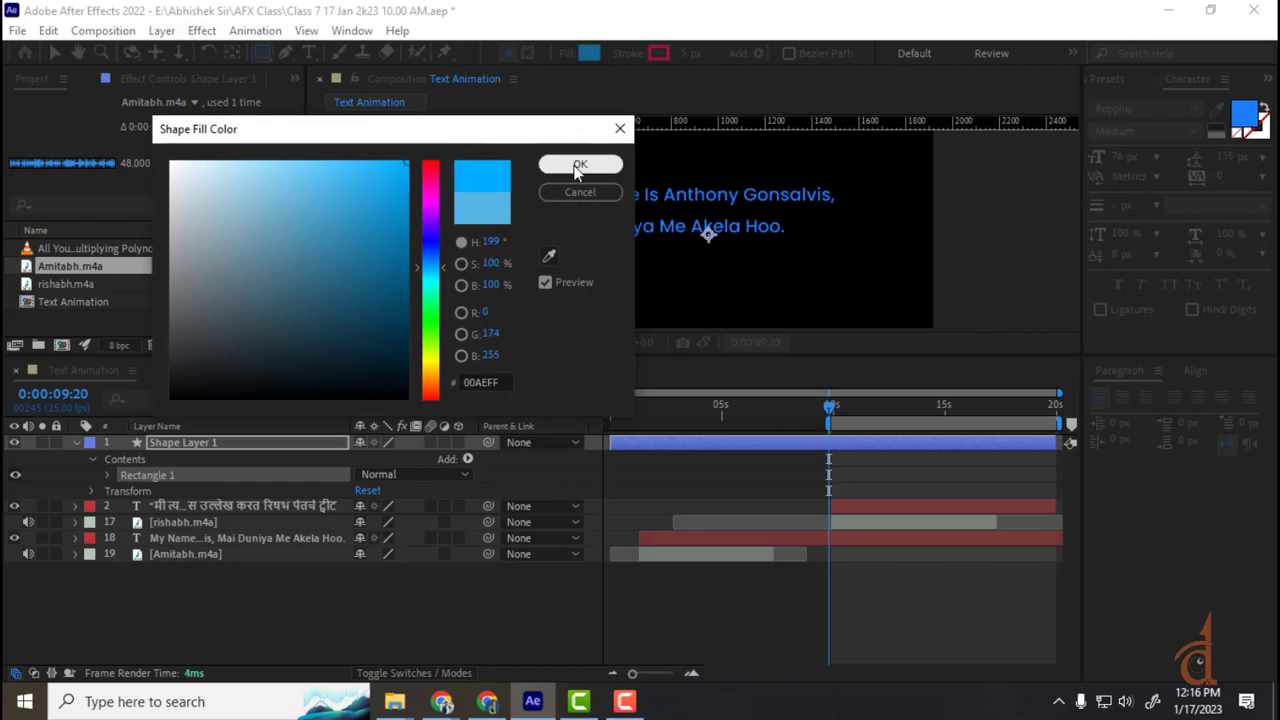
left_click(580, 164)
- Move the blue rectangle down so that the first text line is uncovered, and deselect it
left_click(55, 53)
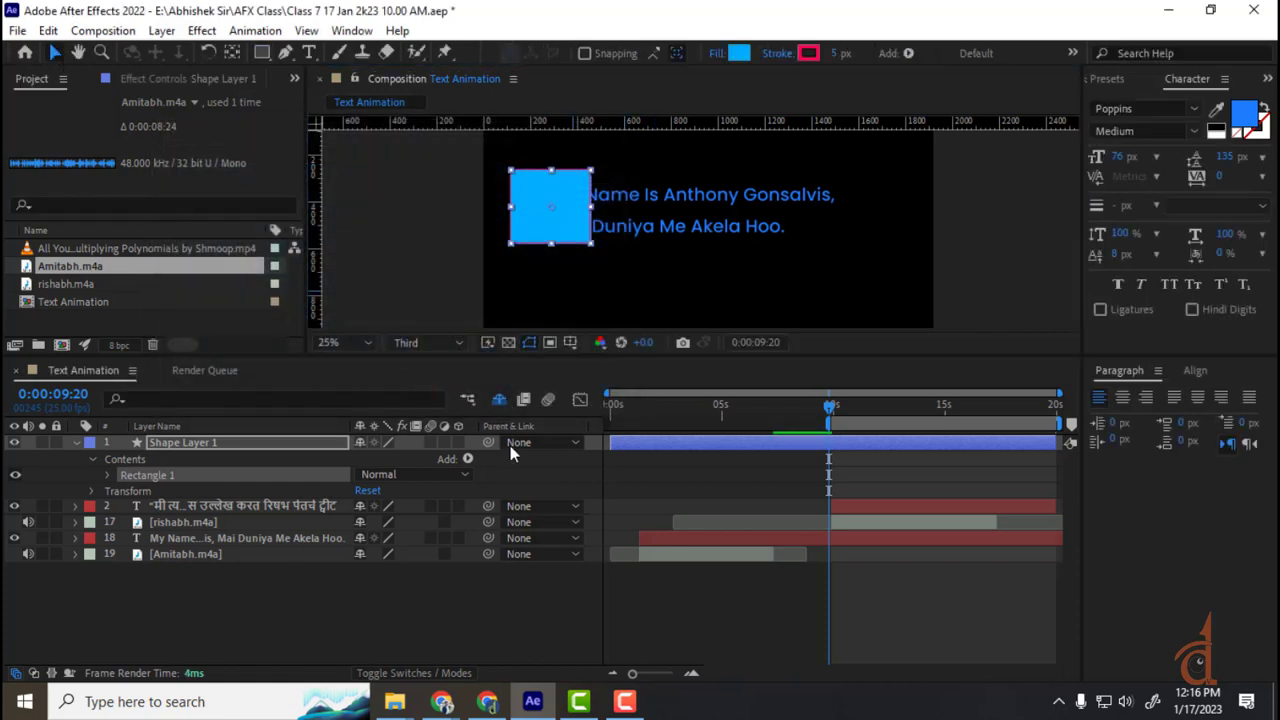
left_click_drag(555, 217, 549, 259)
left_click(546, 326)
left_click(250, 630)
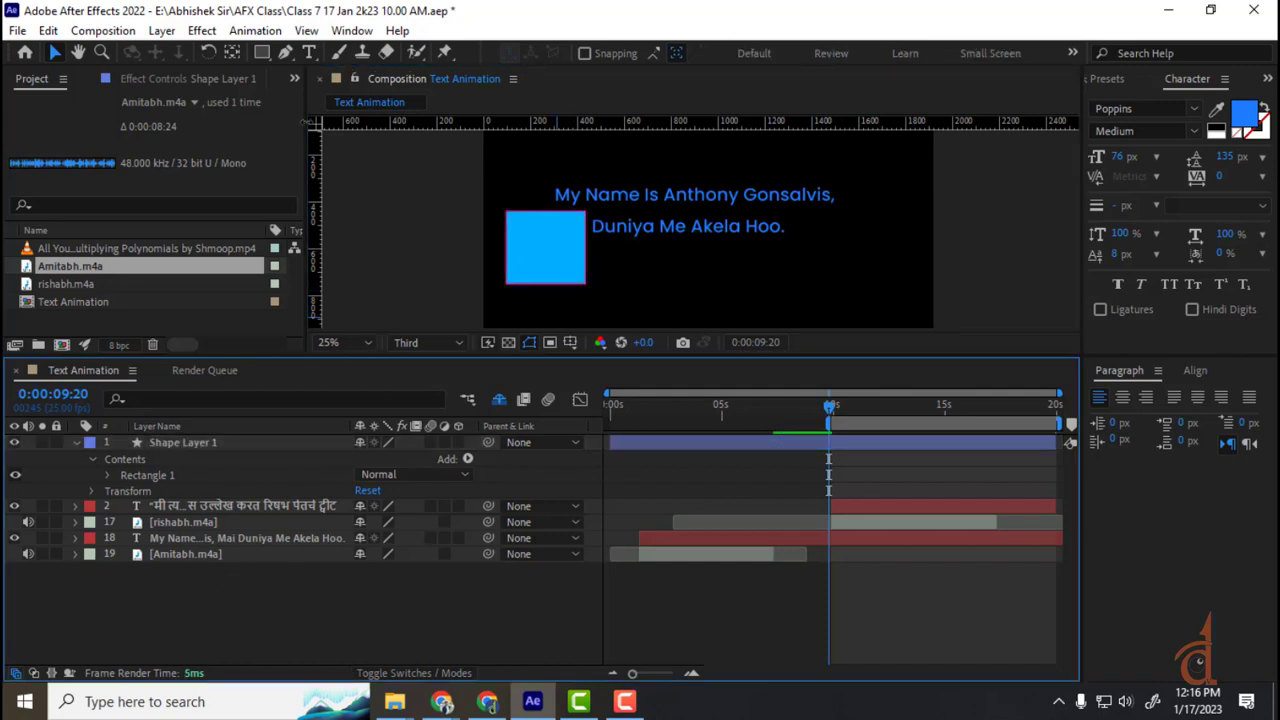
- Draw a small, nearly round ellipse on its own shape layer below the end of the second text line
left_click(262, 53)
left_click_drag(262, 53, 320, 96)
mouse_move(766, 240)
left_mouse_down()
mouse_move(816, 296)
mouse_move(832, 296)
left_mouse_up()
left_click(55, 53)
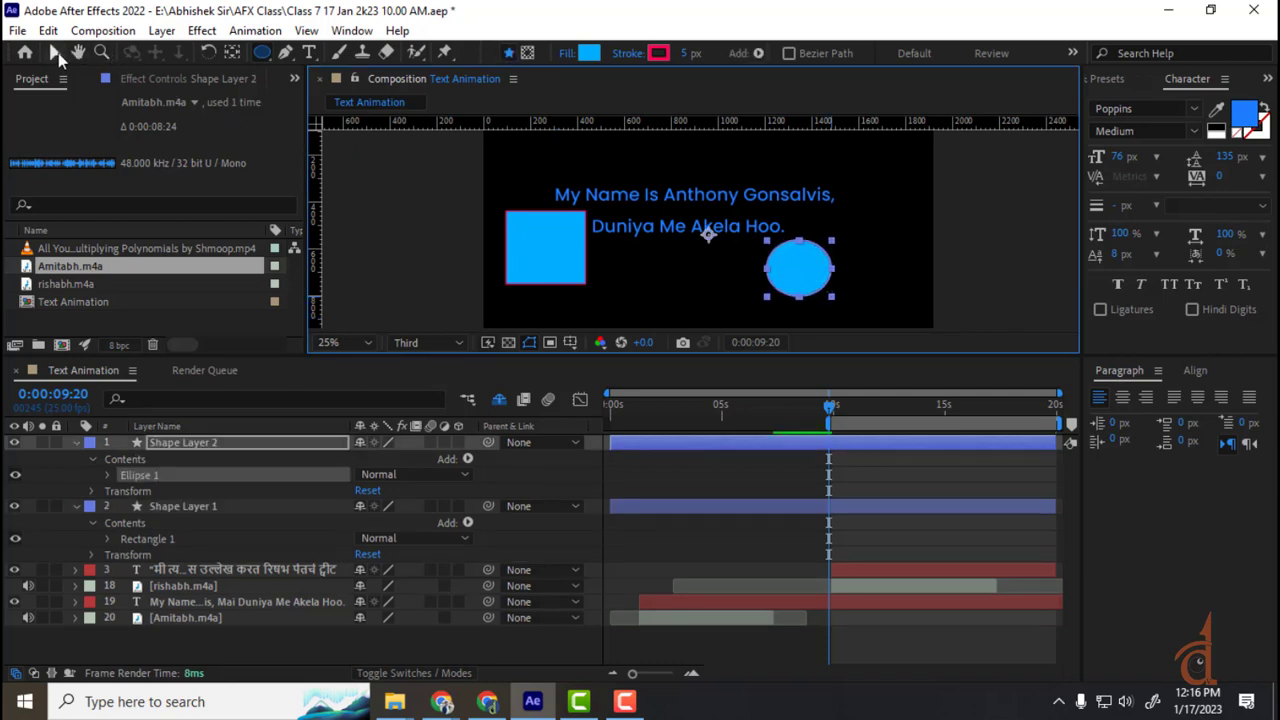
left_click(319, 648)
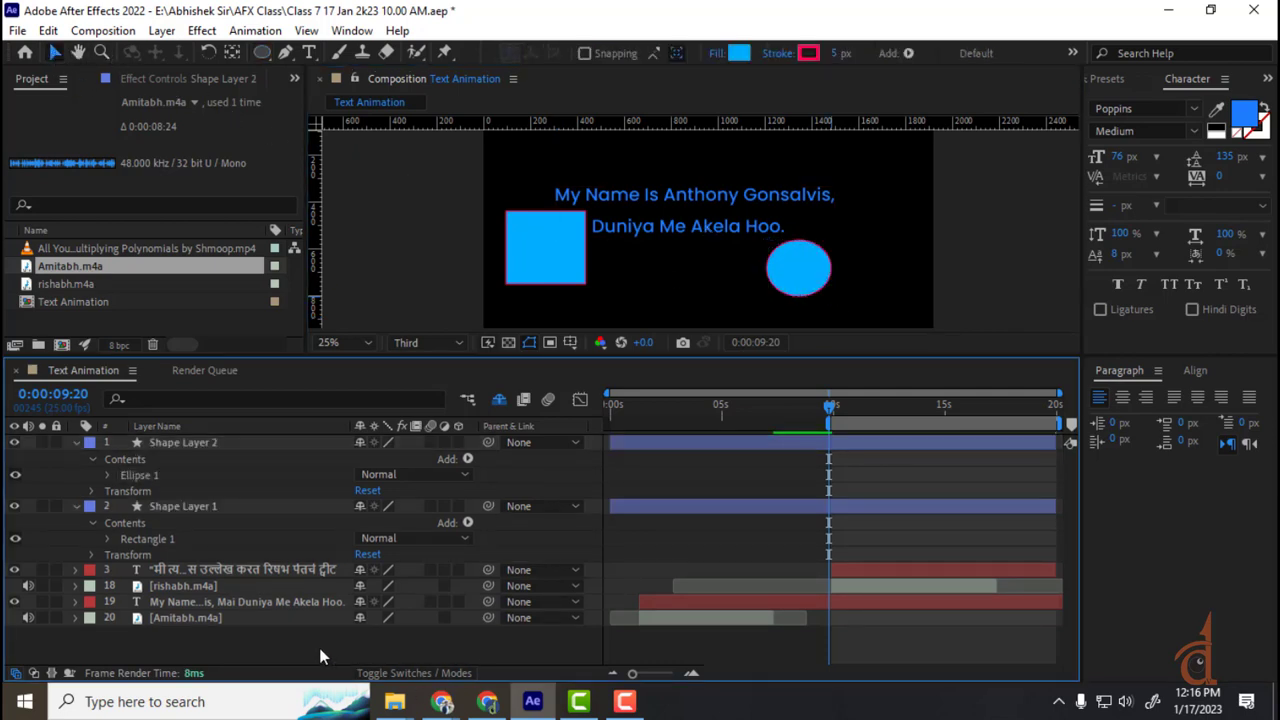
- Rename the ellipse's shape layer Circle
left_click(202, 443)
key("Return")
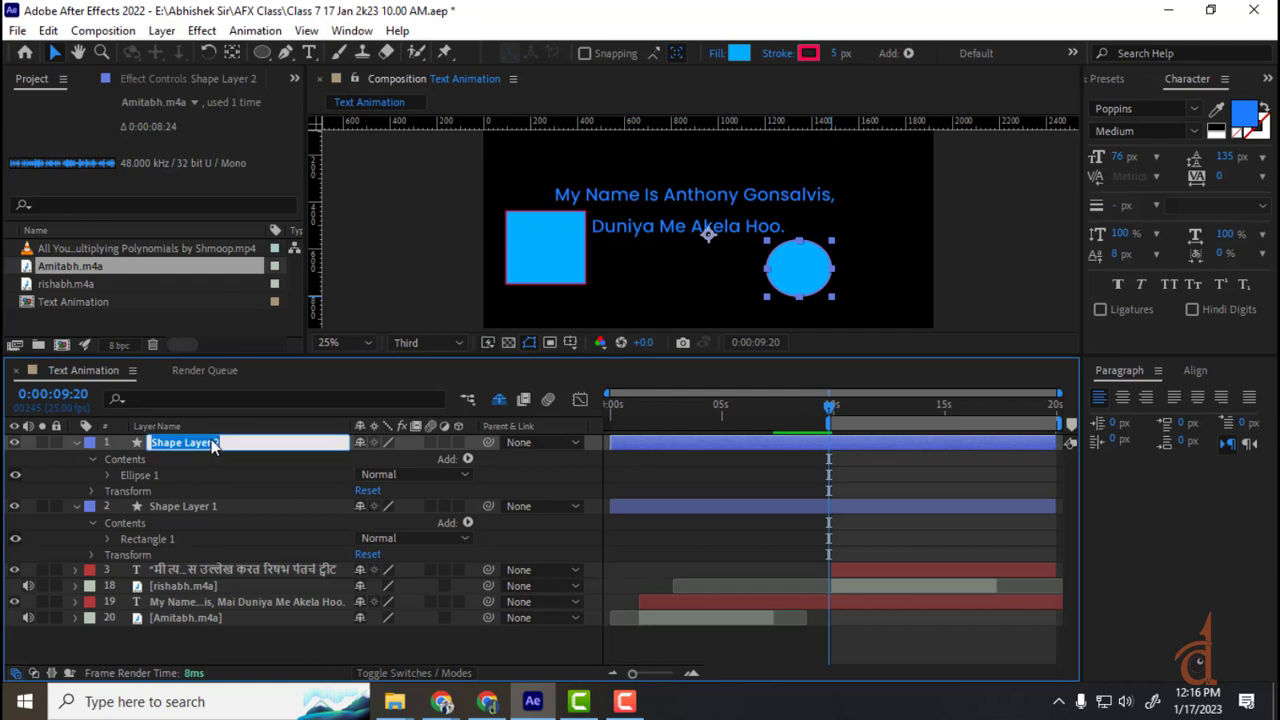
type("Circle")
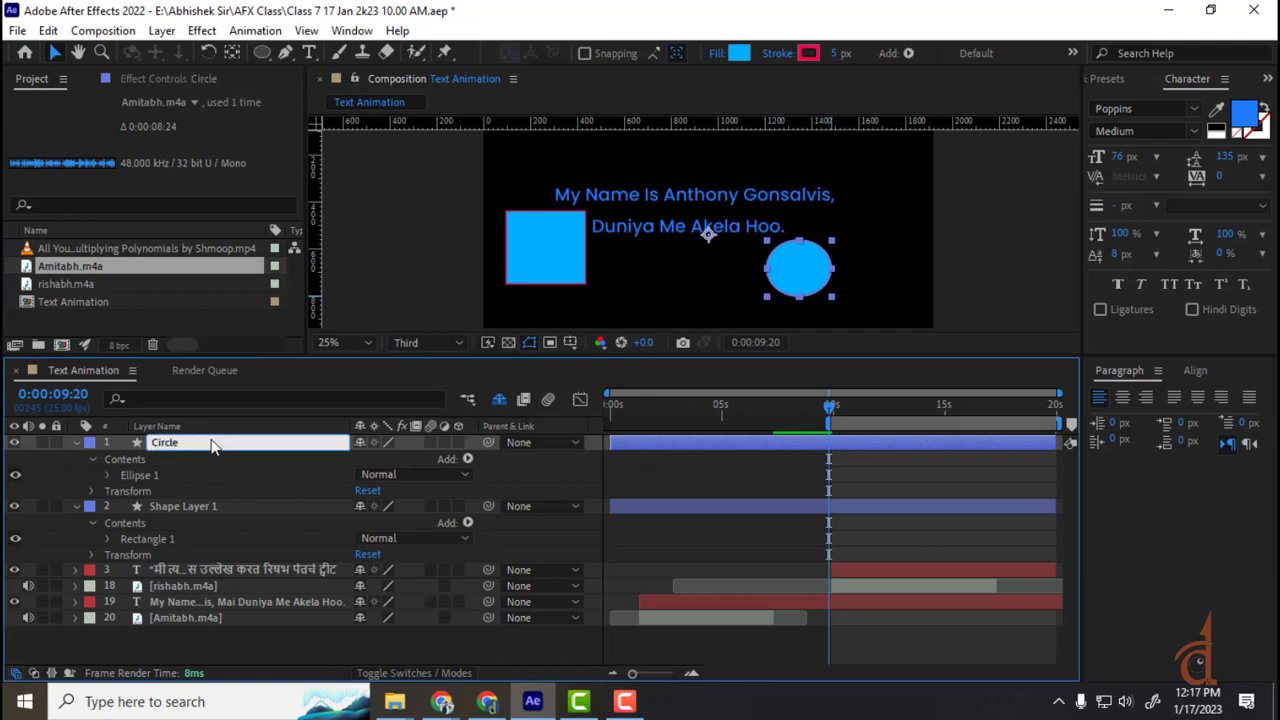
key("Return")
- Rename the rectangle's shape layer Square
left_click(164, 504)
key("Return")
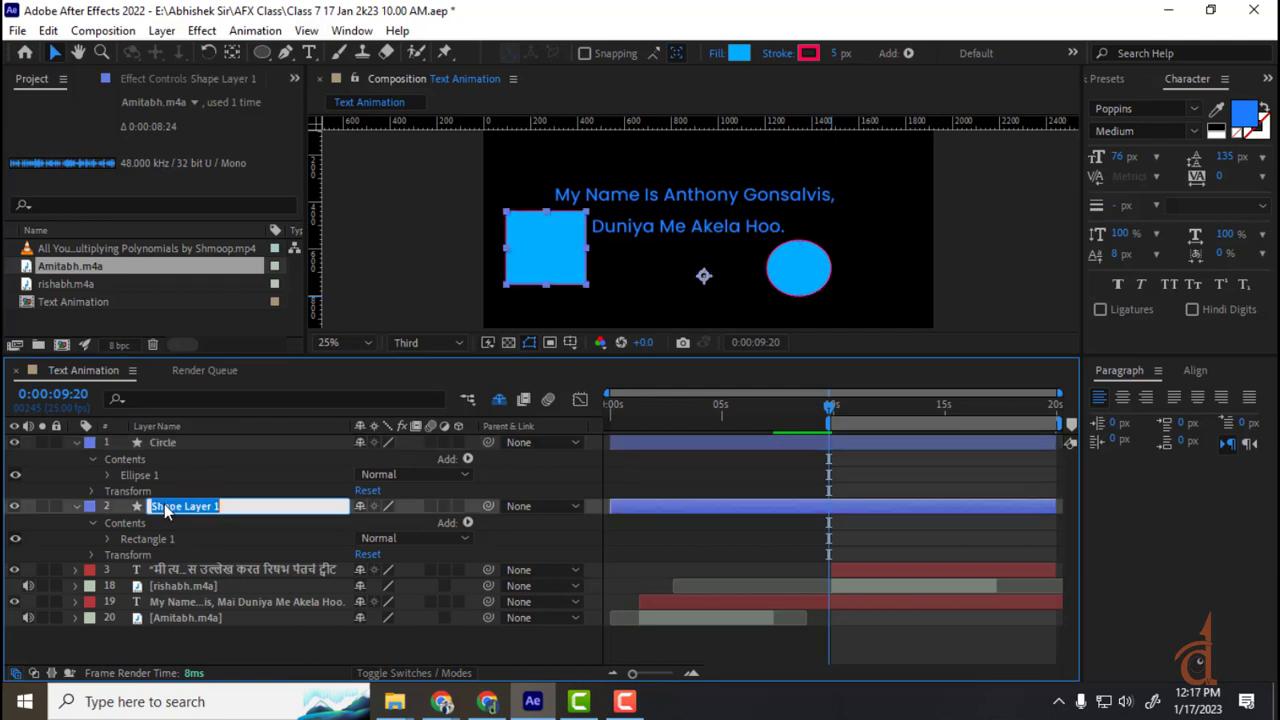
type("Square")
key("Return")
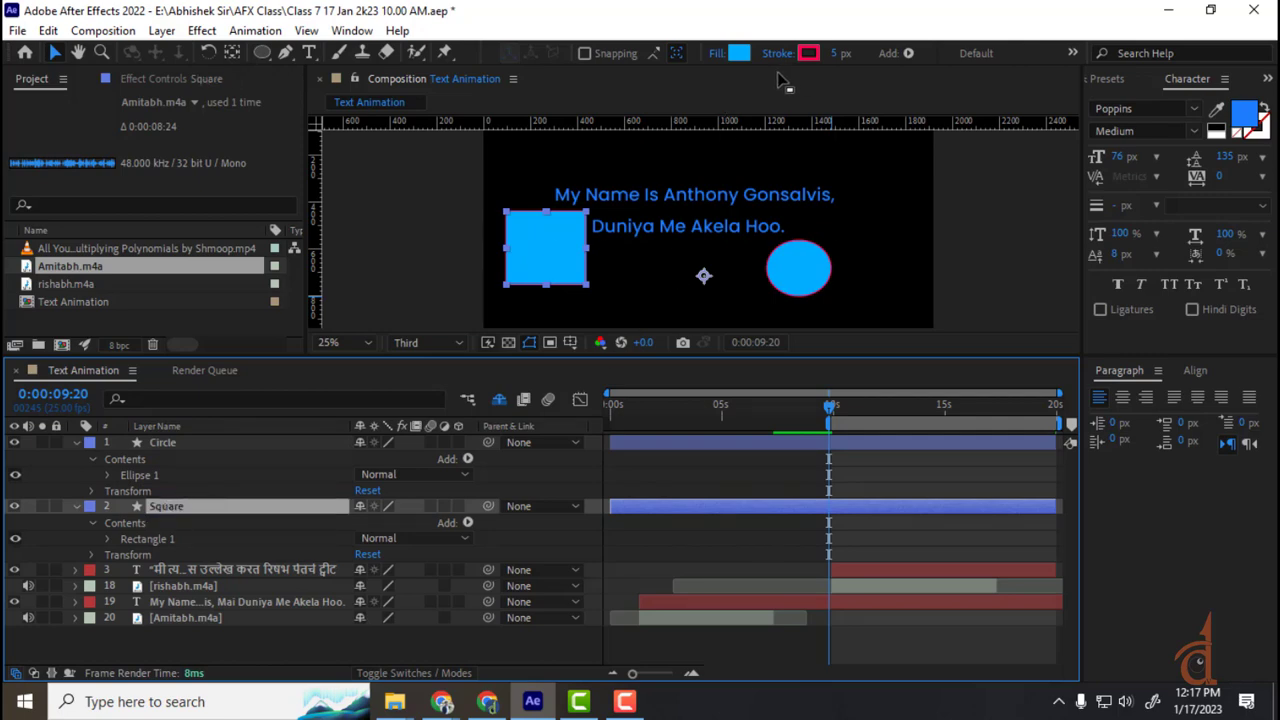
- Change the square's fill colour to magenta FF00B4 and deselect the shape
left_click(740, 53)
left_click(430, 196)
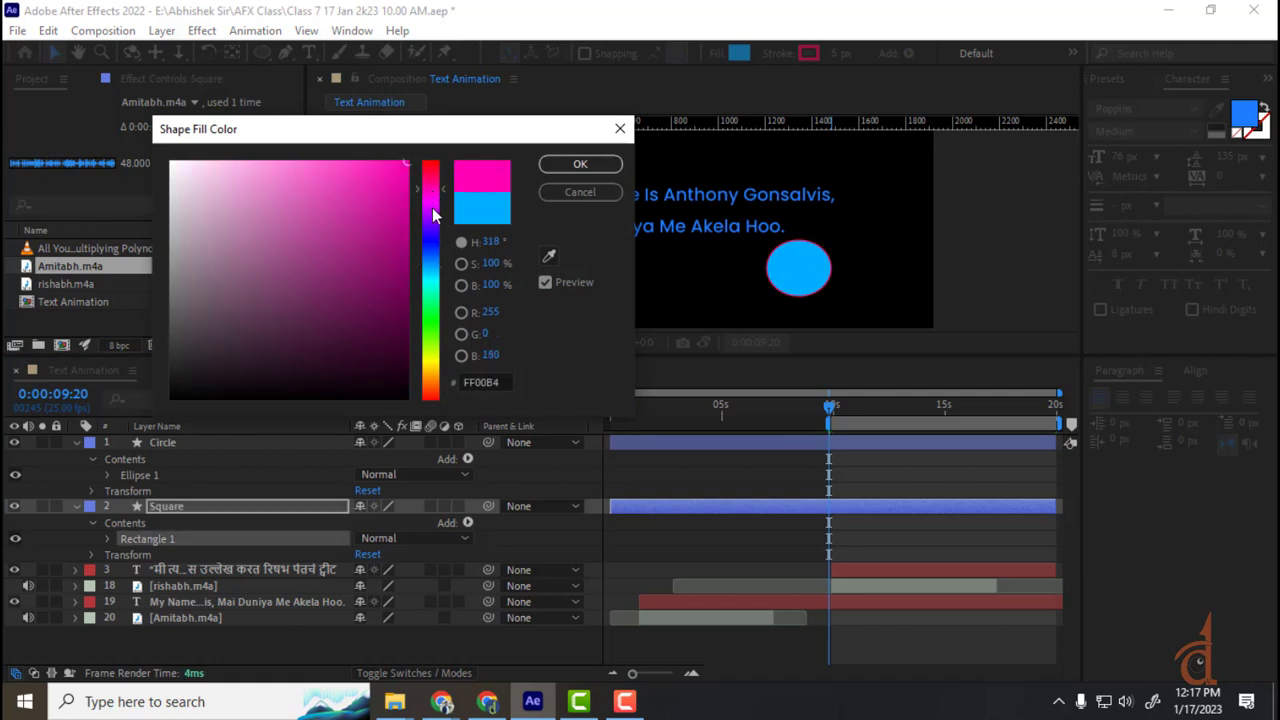
left_click(580, 163)
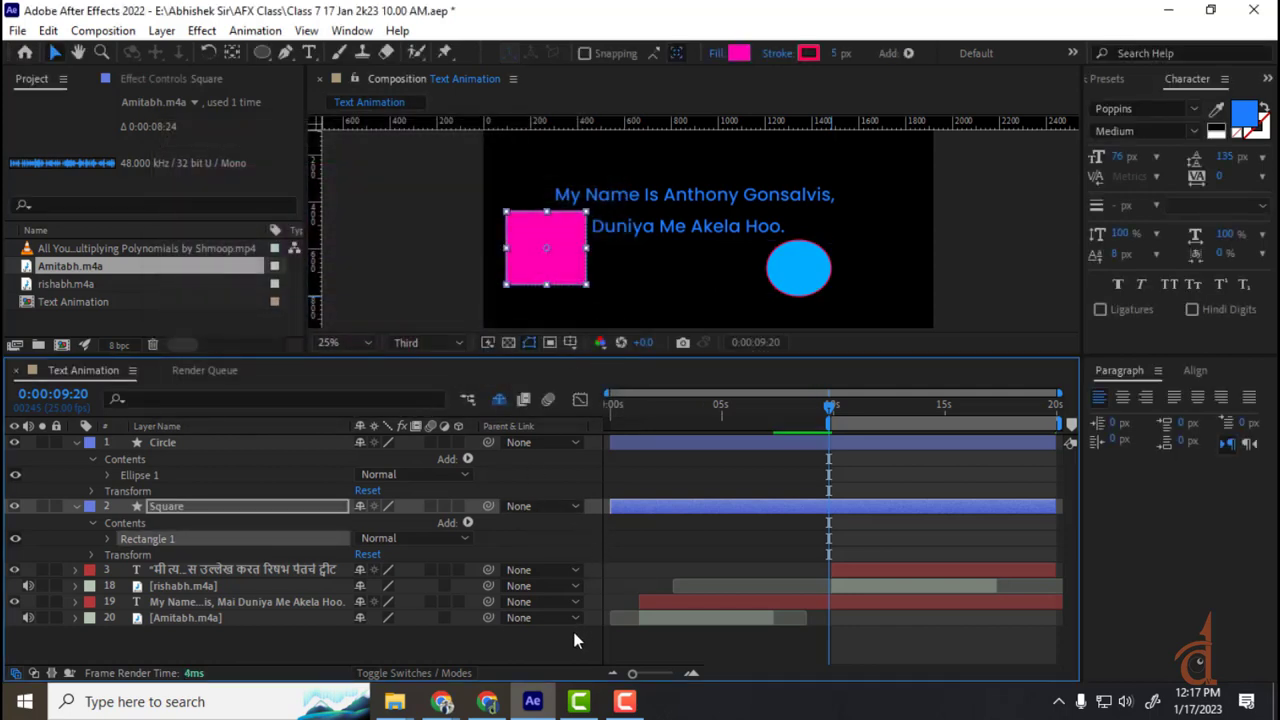
left_click(341, 641)
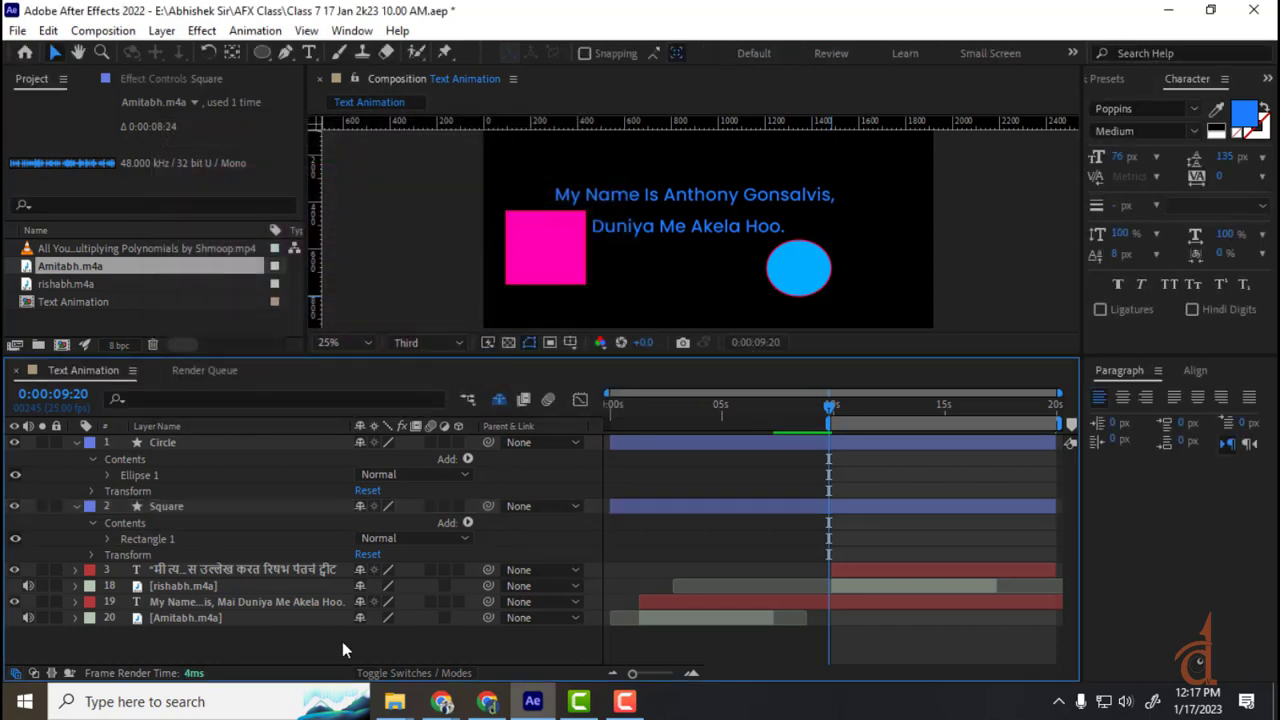
- Try moving the square and the circle independently up over the text lines
left_click(549, 233)
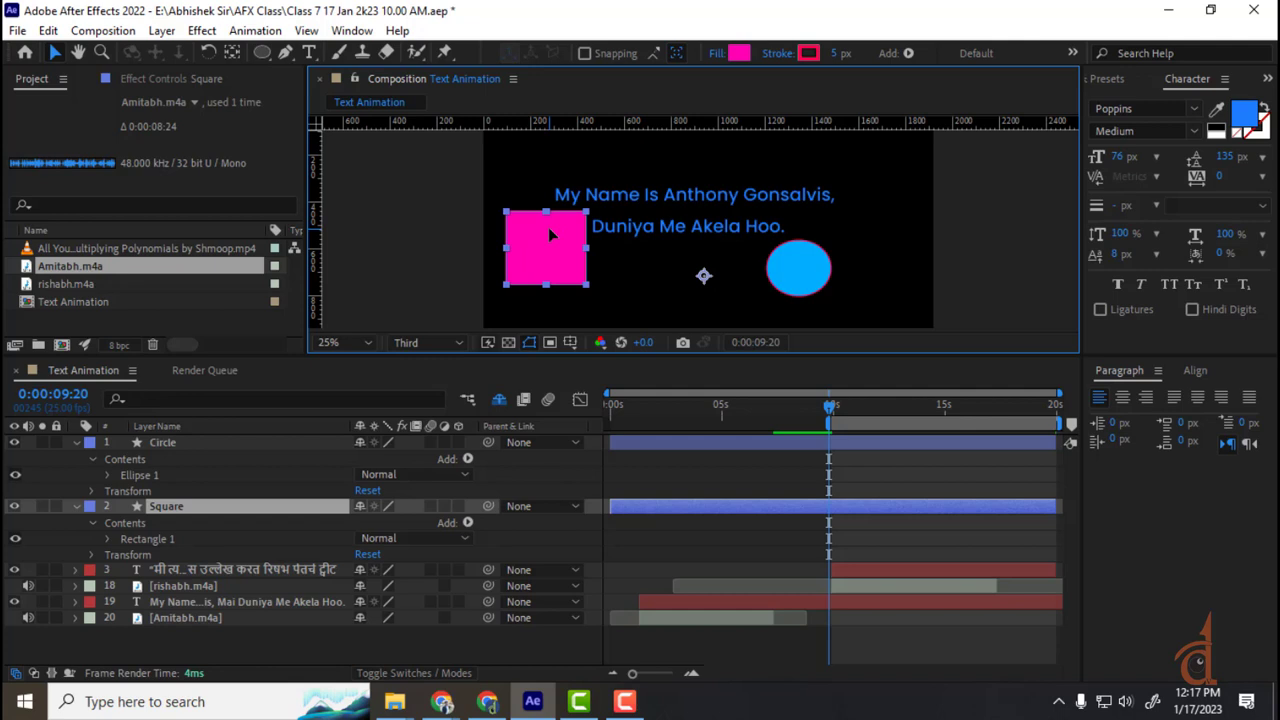
mouse_move(548, 229)
left_mouse_down()
mouse_move(562, 200)
mouse_move(552, 249)
left_mouse_up()
left_click(812, 270)
left_click_drag(800, 276, 775, 215)
left_click(553, 270)
left_click_drag(568, 239, 592, 196)
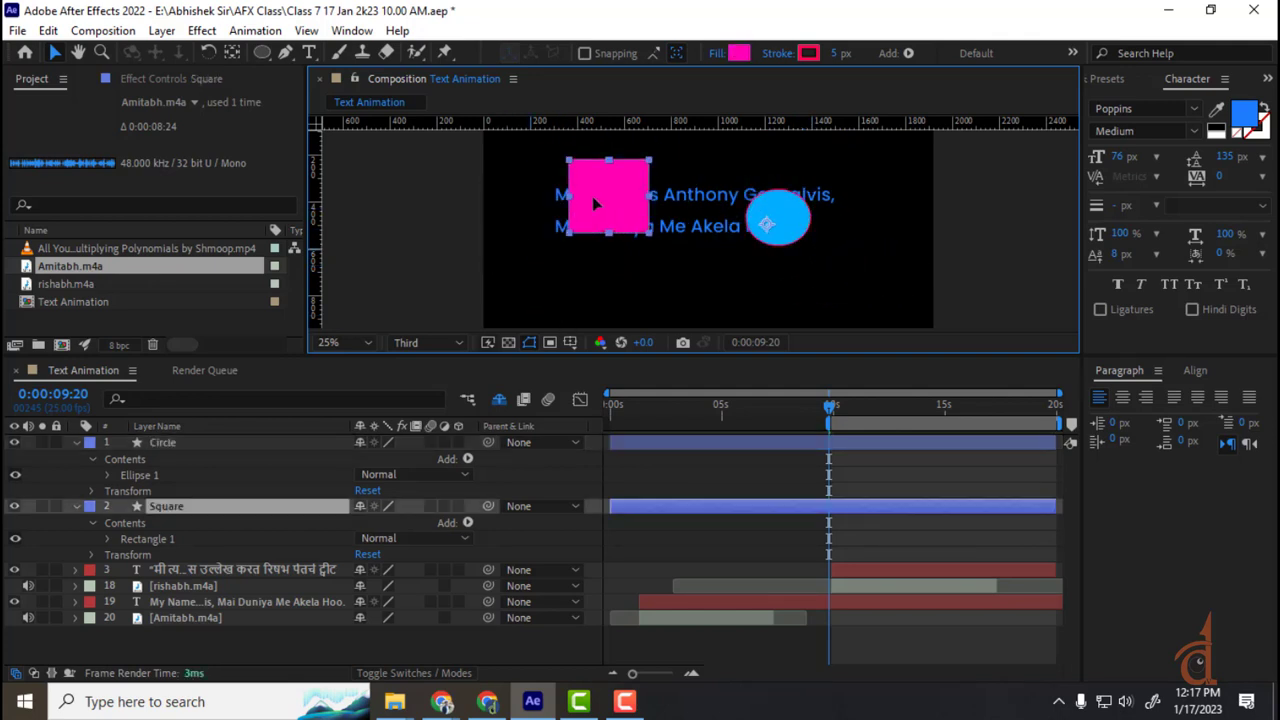
left_click(806, 273)
- Parent the Square layer to Circle and test the link by moving the circle, undoing that move
left_click(558, 245)
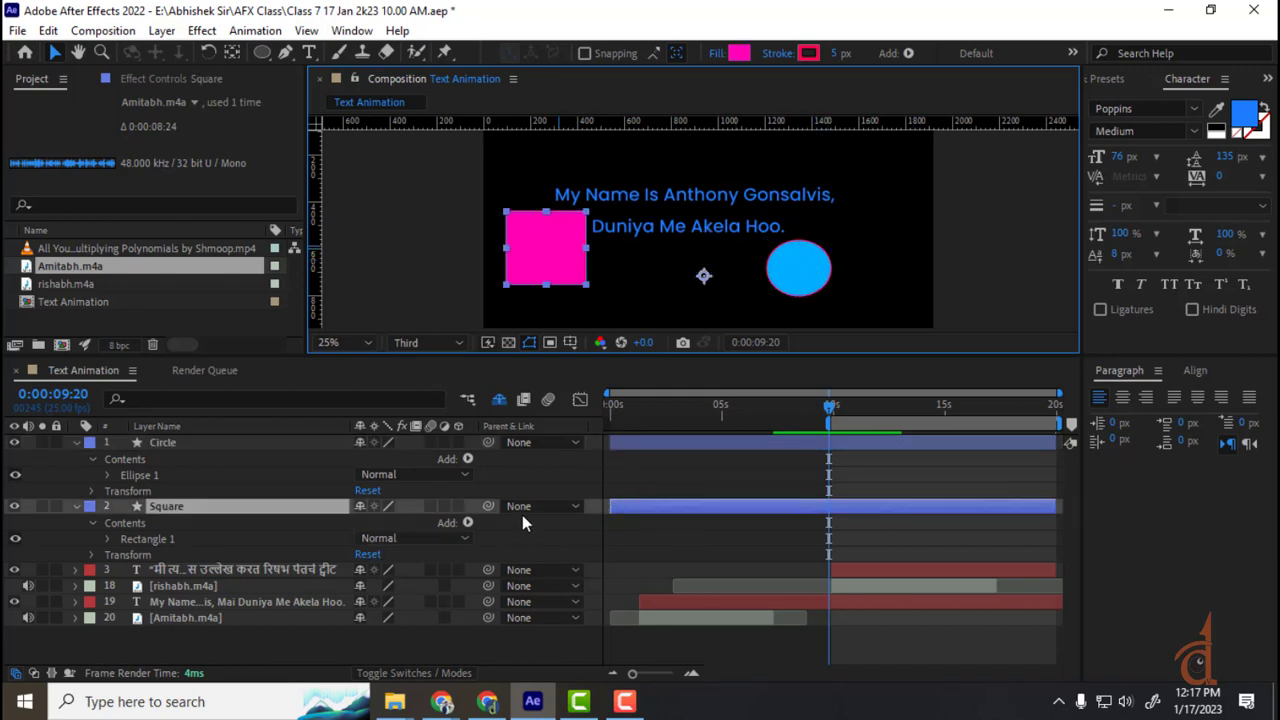
left_click_drag(490, 507, 183, 441)
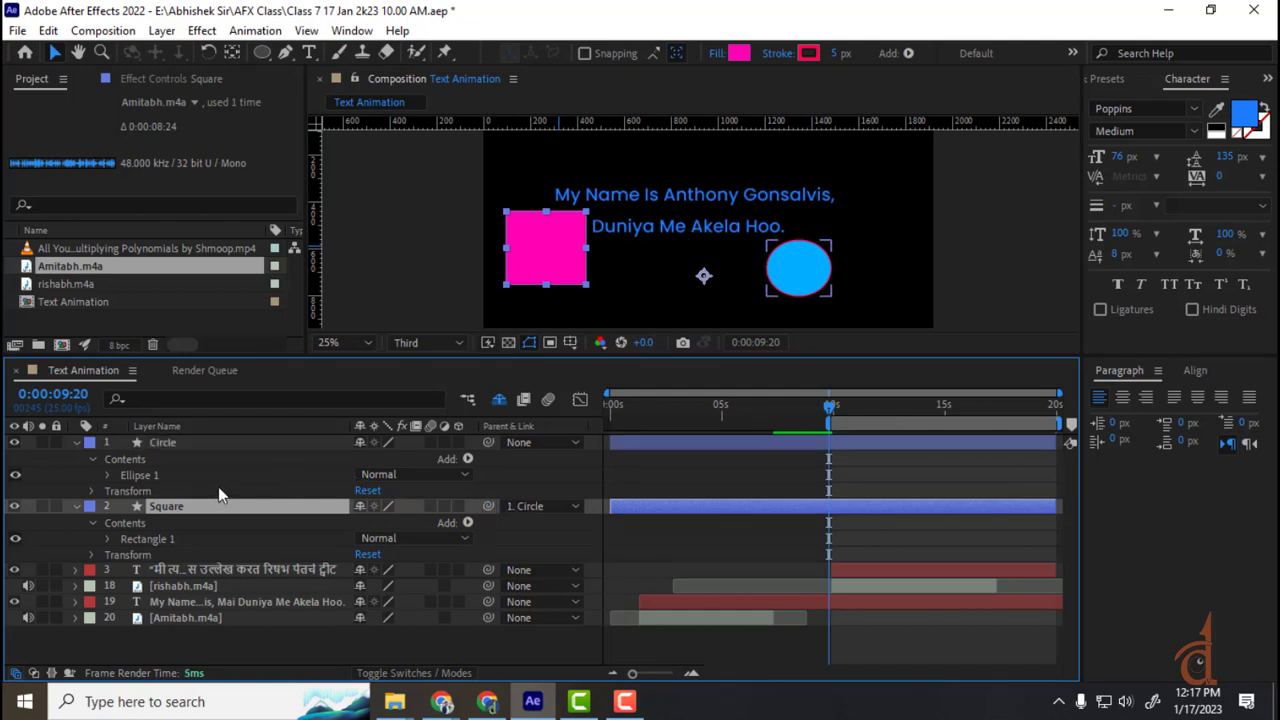
left_click_drag(796, 291, 833, 263)
key("ctrl+z")
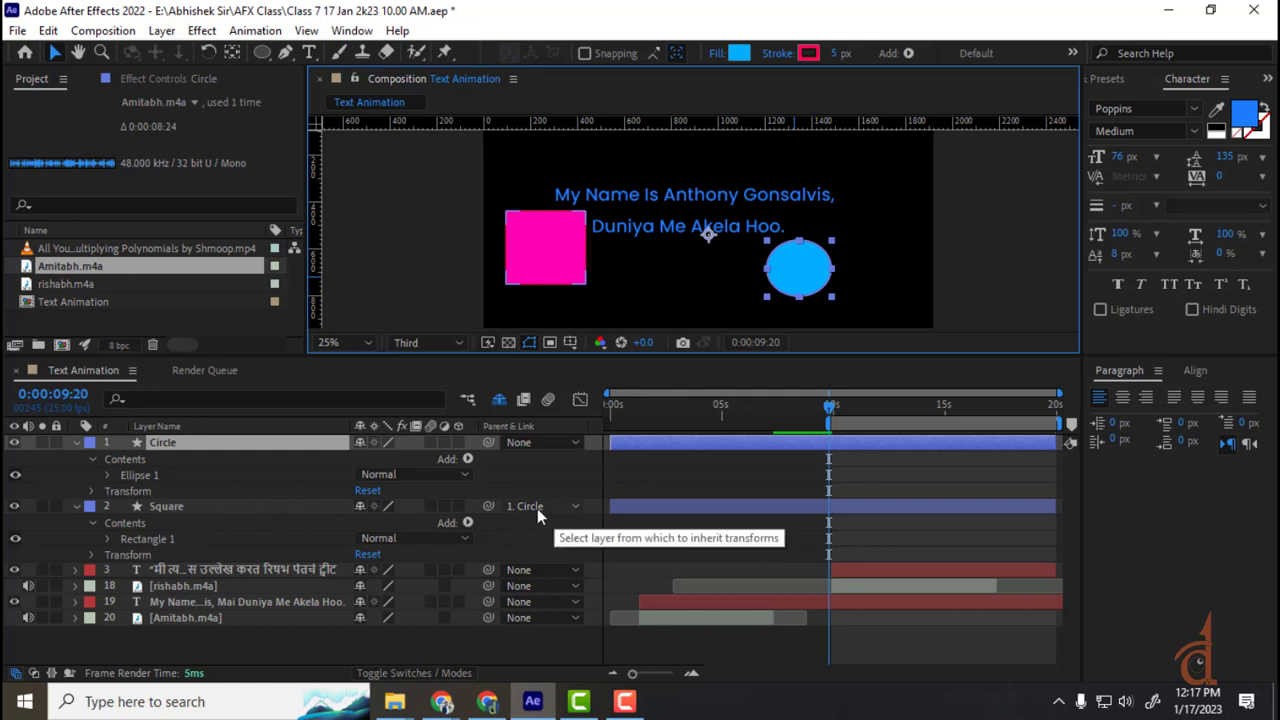
- Remove the Square layer's parent by setting it to None
left_click(173, 505)
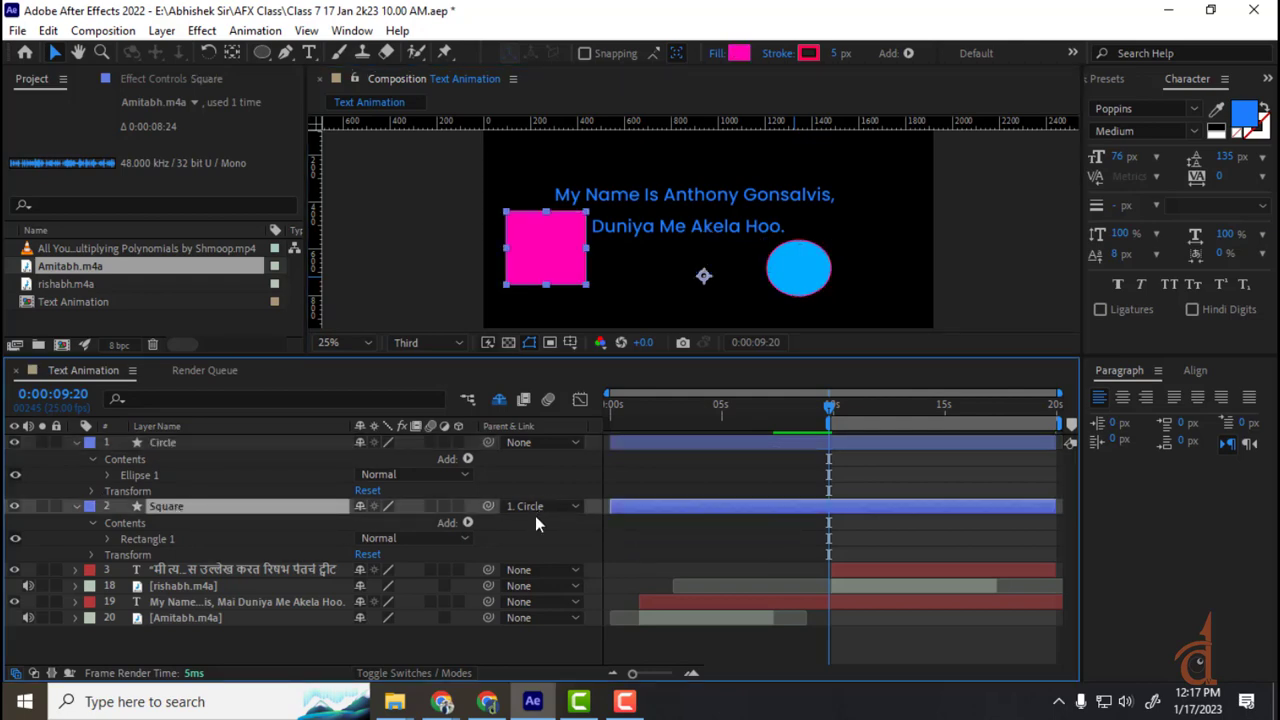
left_click(557, 507)
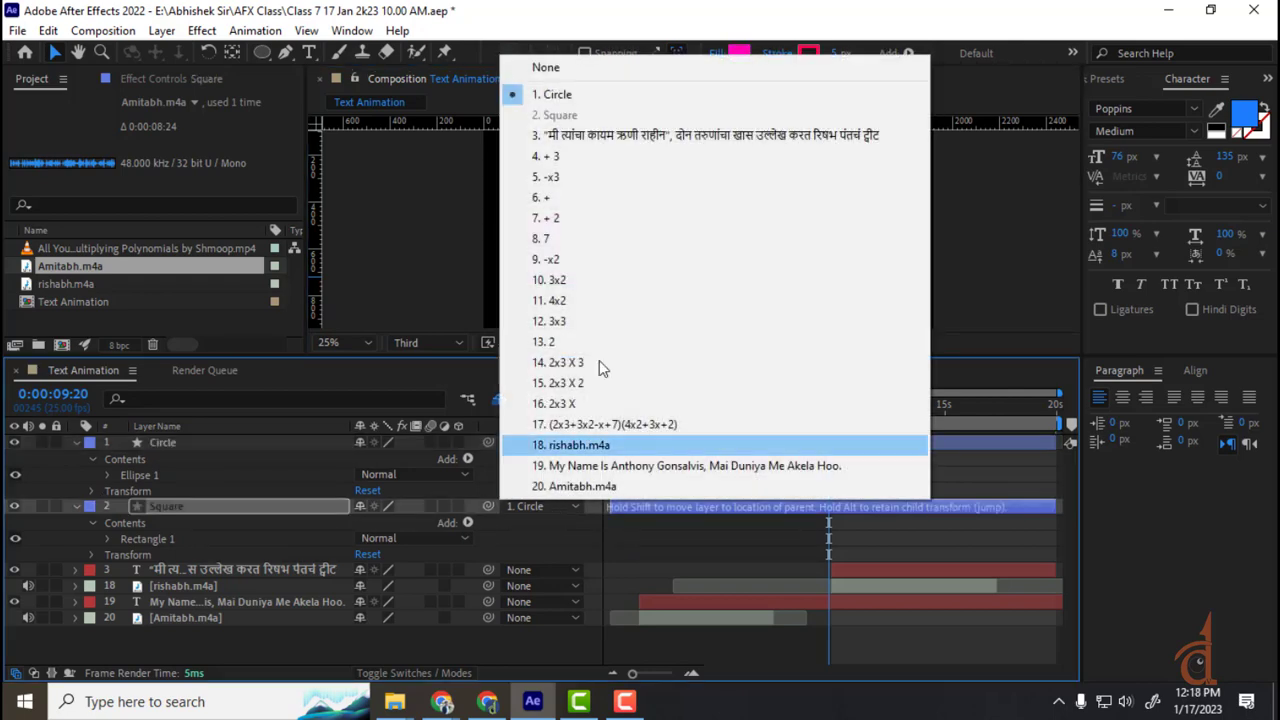
left_click(545, 63)
- Parent the Circle layer to Square and move the circle up over the end of the first text line
left_click(170, 443)
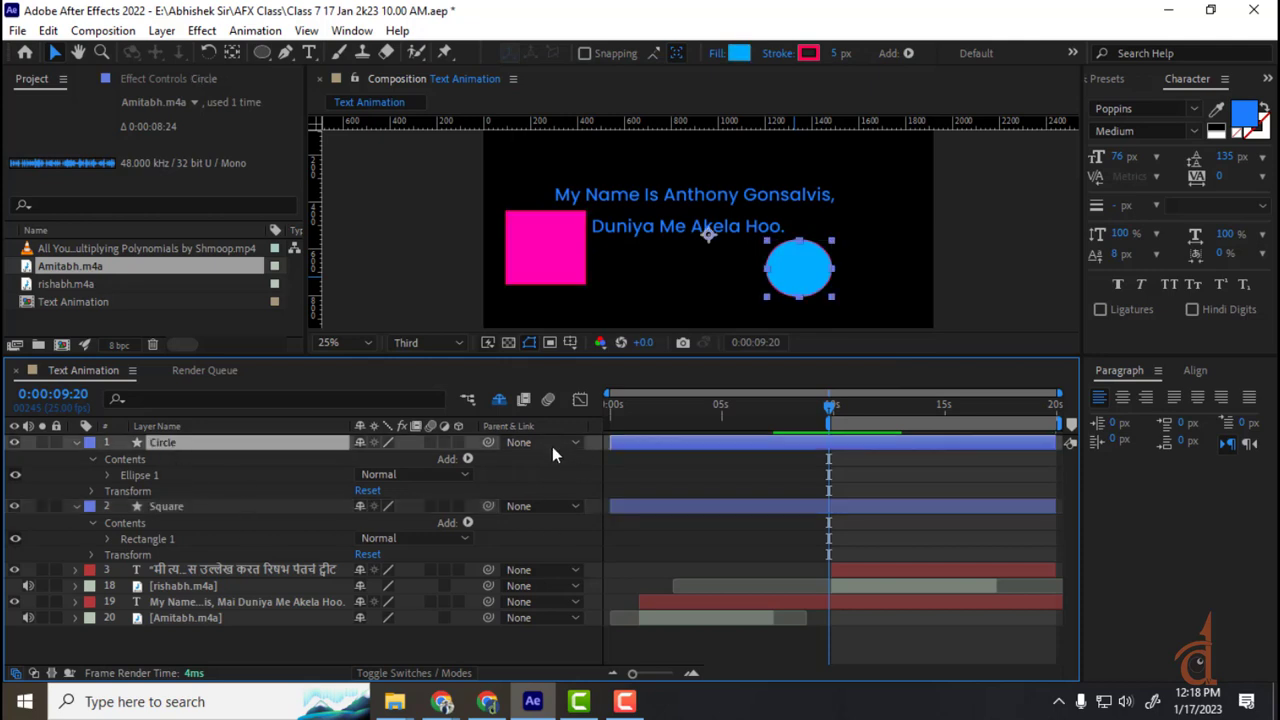
left_click_drag(489, 443, 172, 506)
left_click_drag(812, 280, 845, 206)
- Try moving and rotating the parent square to test its effect on the circle, undoing each change
left_click(532, 263)
left_click_drag(543, 252, 508, 247)
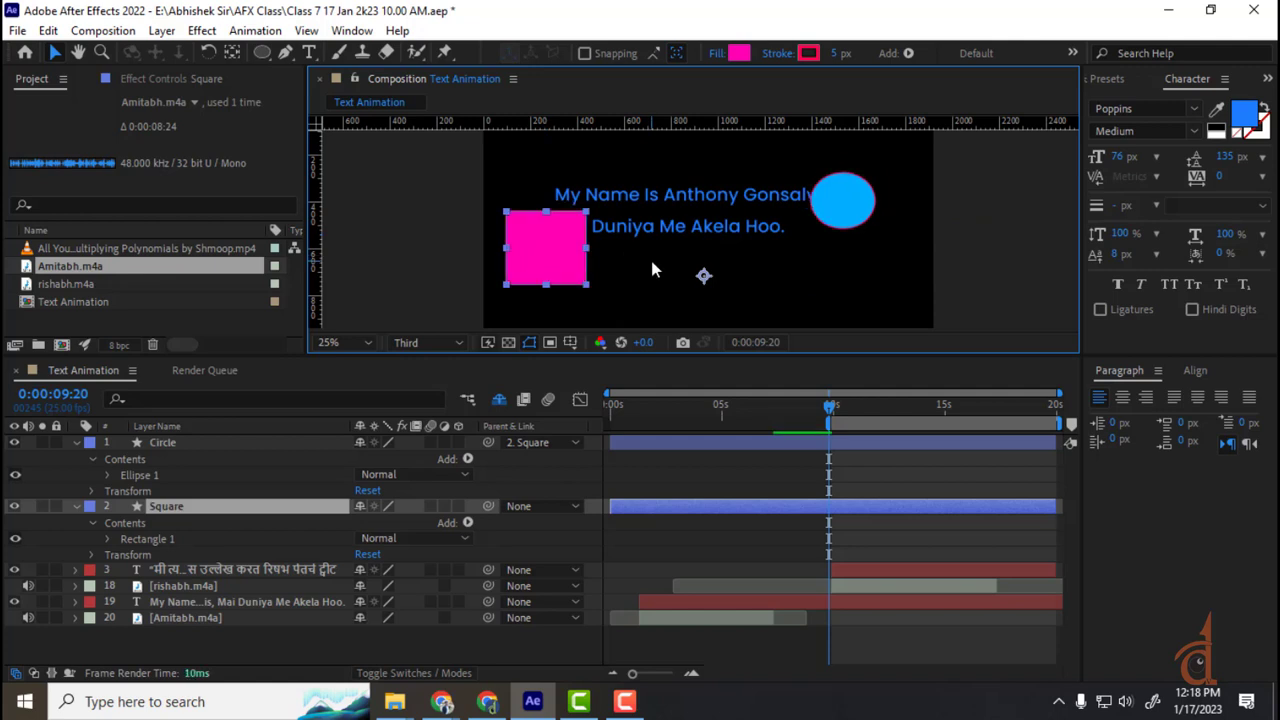
key("ctrl+grave")
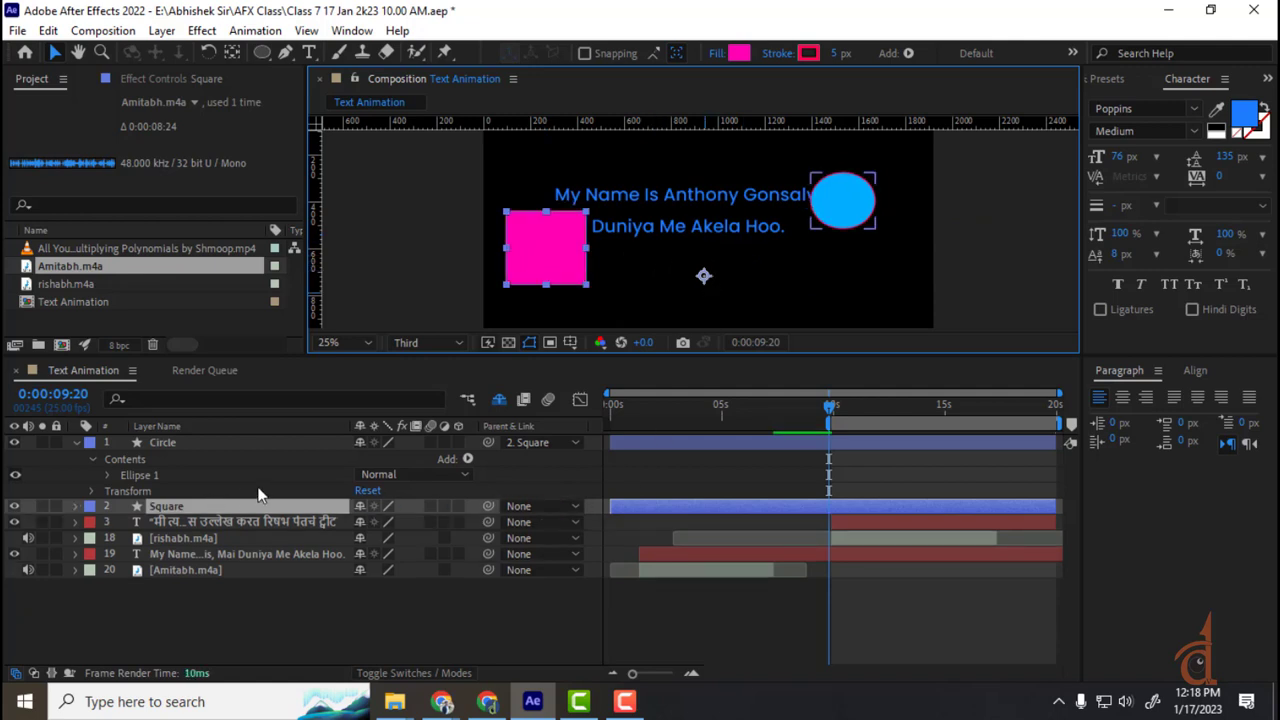
key("r")
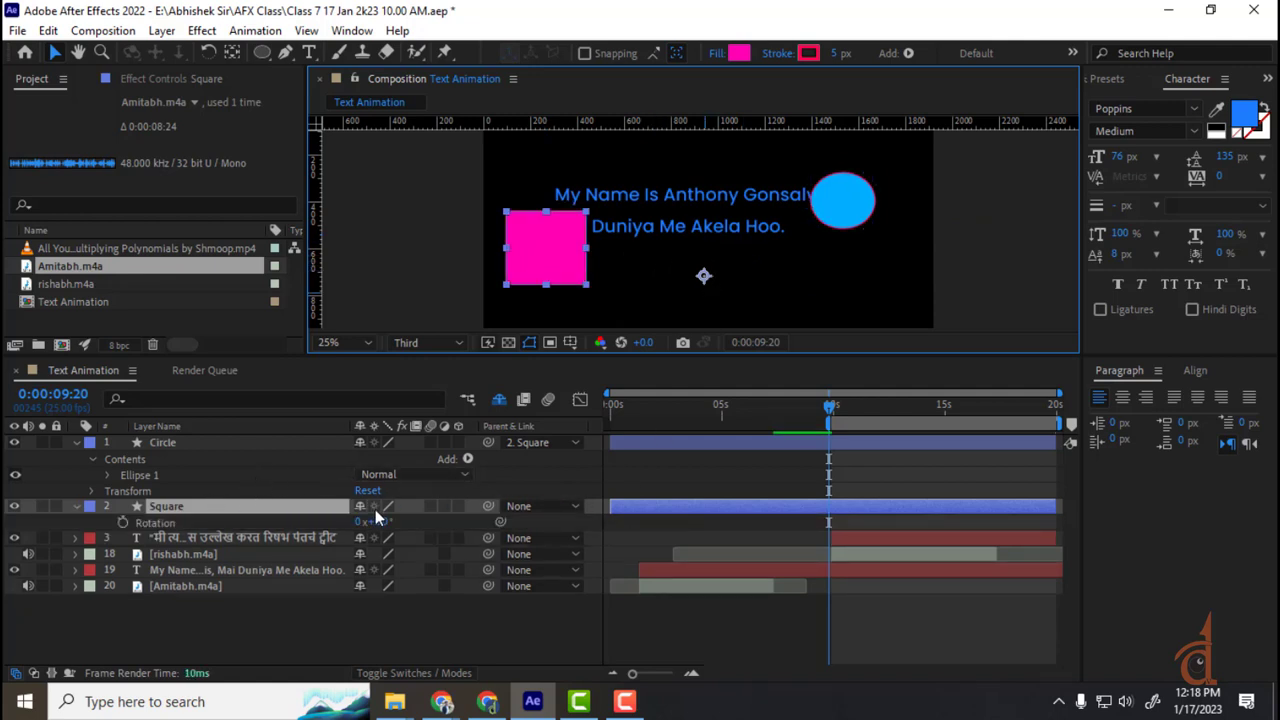
mouse_move(386, 530)
left_mouse_down()
mouse_move(450, 531)
mouse_move(401, 535)
left_mouse_up()
key("ctrl+z")
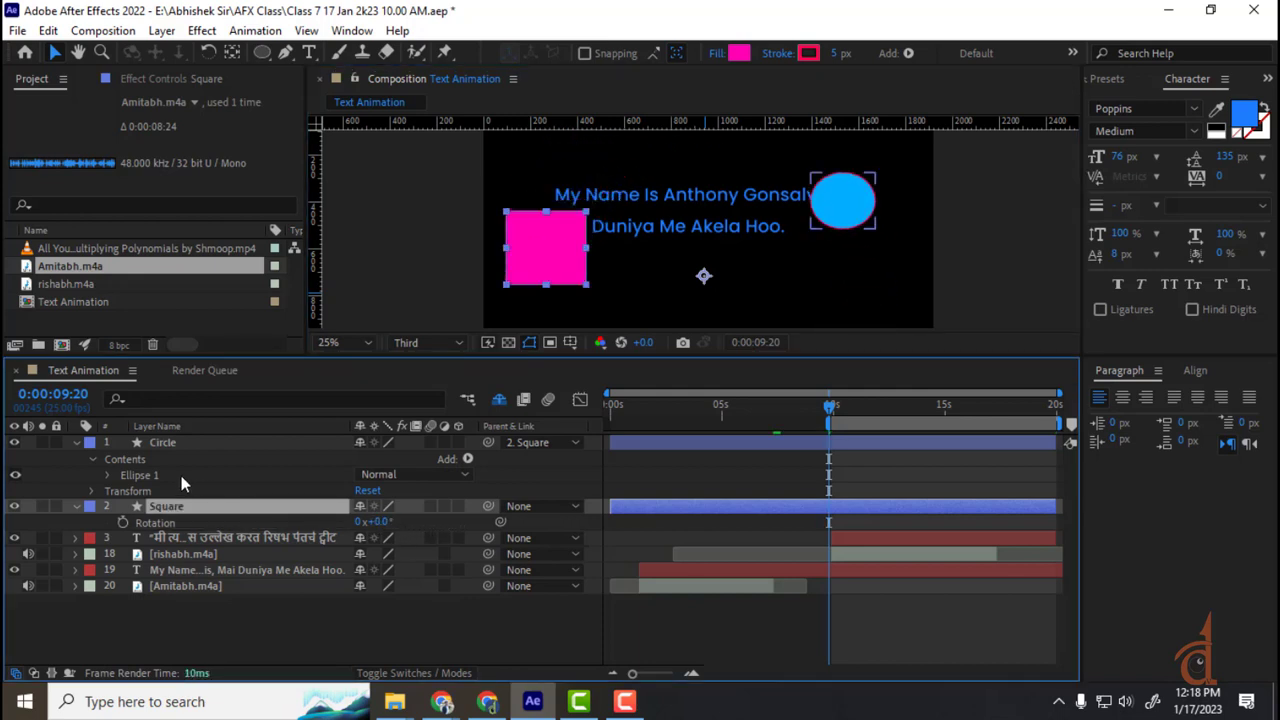
- Try scaling the child Circle layer on its own to 89%
left_click(160, 443)
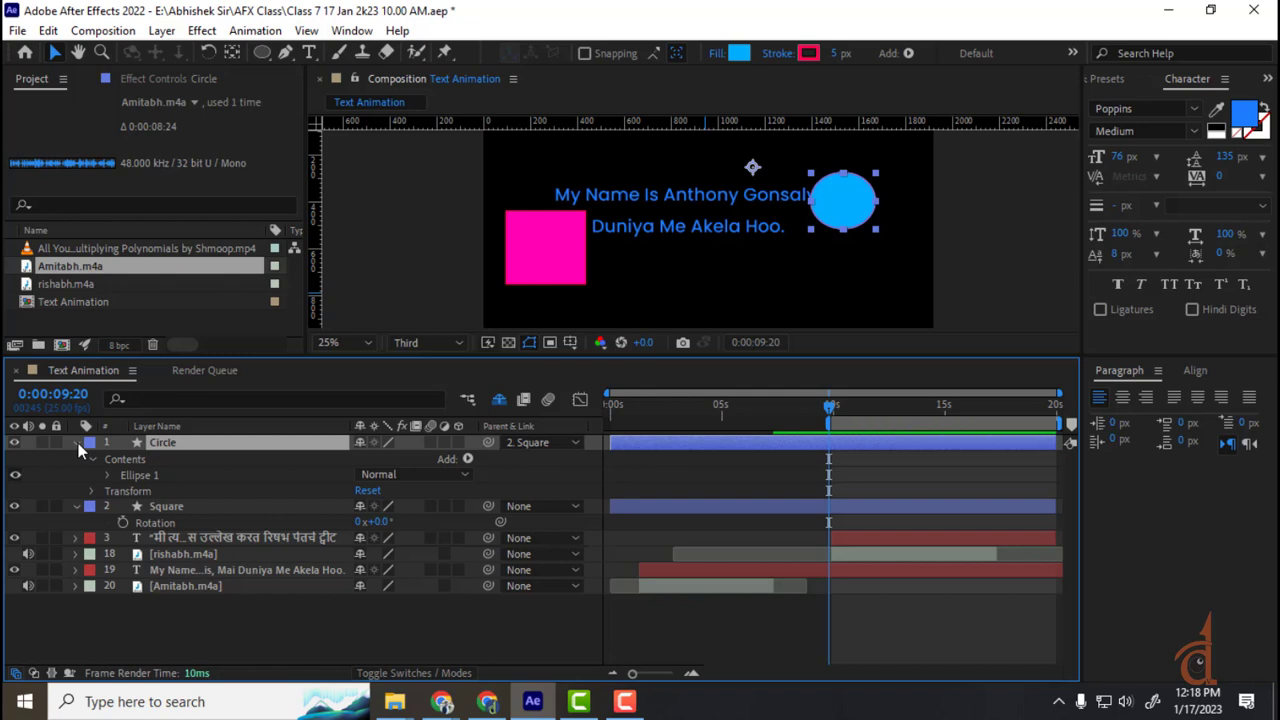
key("s")
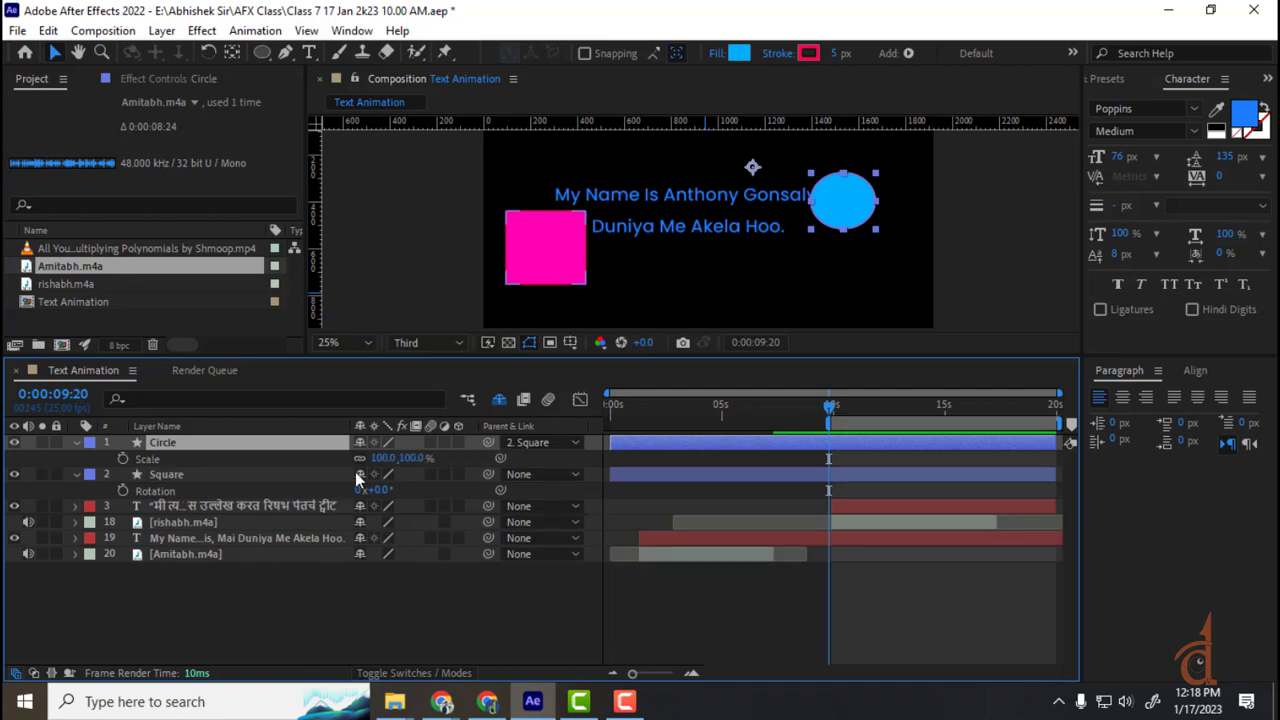
mouse_move(380, 462)
left_mouse_down()
mouse_move(475, 462)
mouse_move(400, 462)
left_mouse_up()
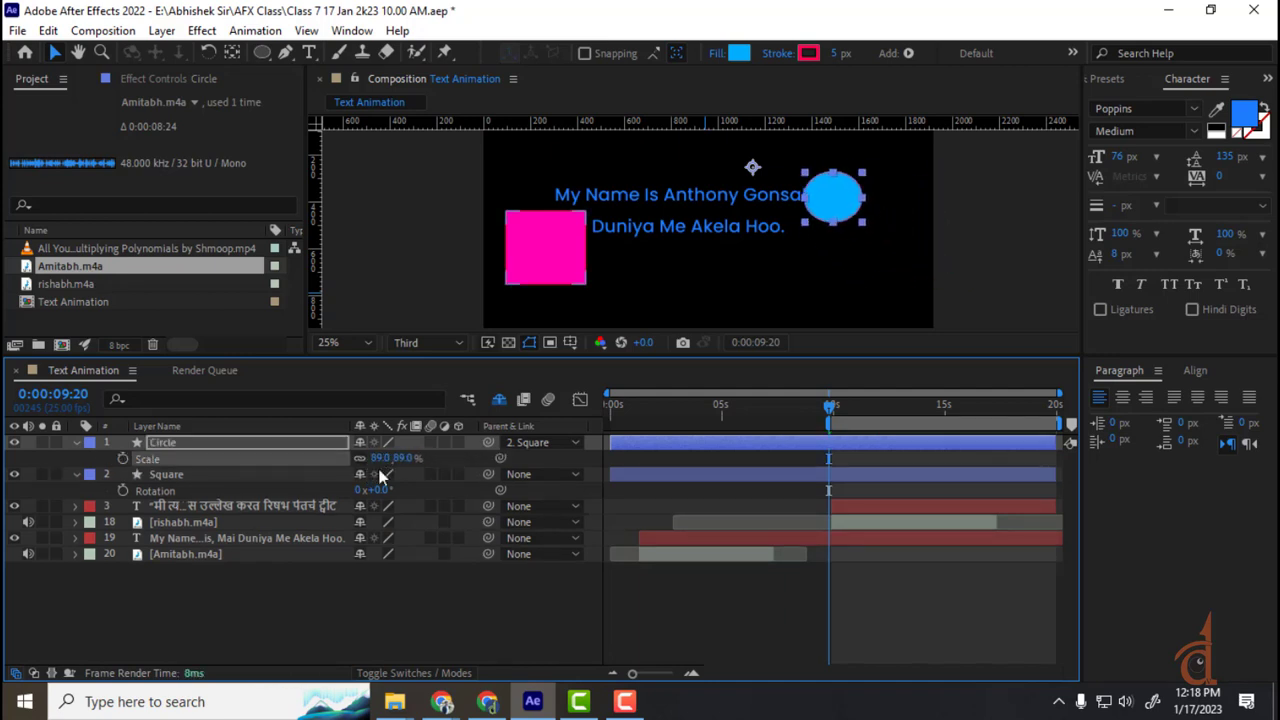
- Try scaling the parent Square layer to test the effect on the circle, and show its Rotation property
left_click(166, 474)
key("s")
mouse_move(376, 490)
left_mouse_down()
mouse_move(434, 493)
mouse_move(362, 506)
left_mouse_up()
key("r")
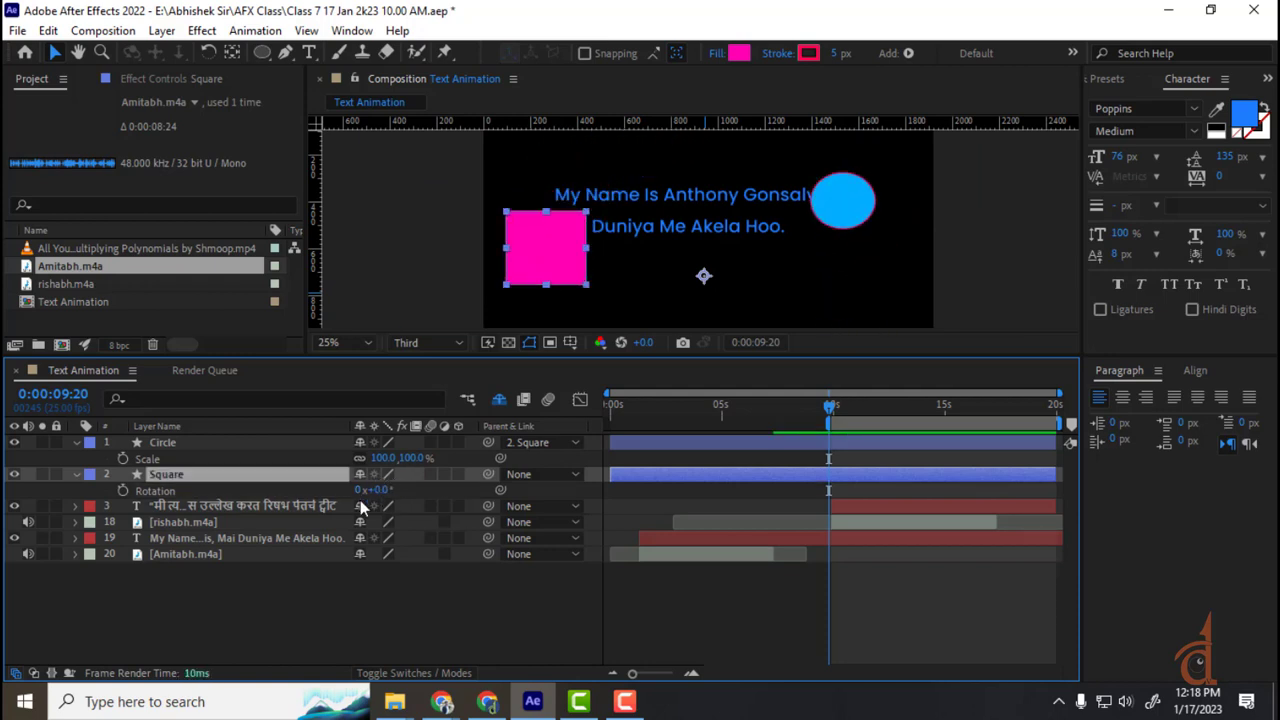
- Show the Square layer's Opacity, try adjusting it to test the effect on the circle, and deselect the layer
left_click(564, 260)
key("space")
key("space")
key("t")
left_click_drag(366, 490, 933, 498)
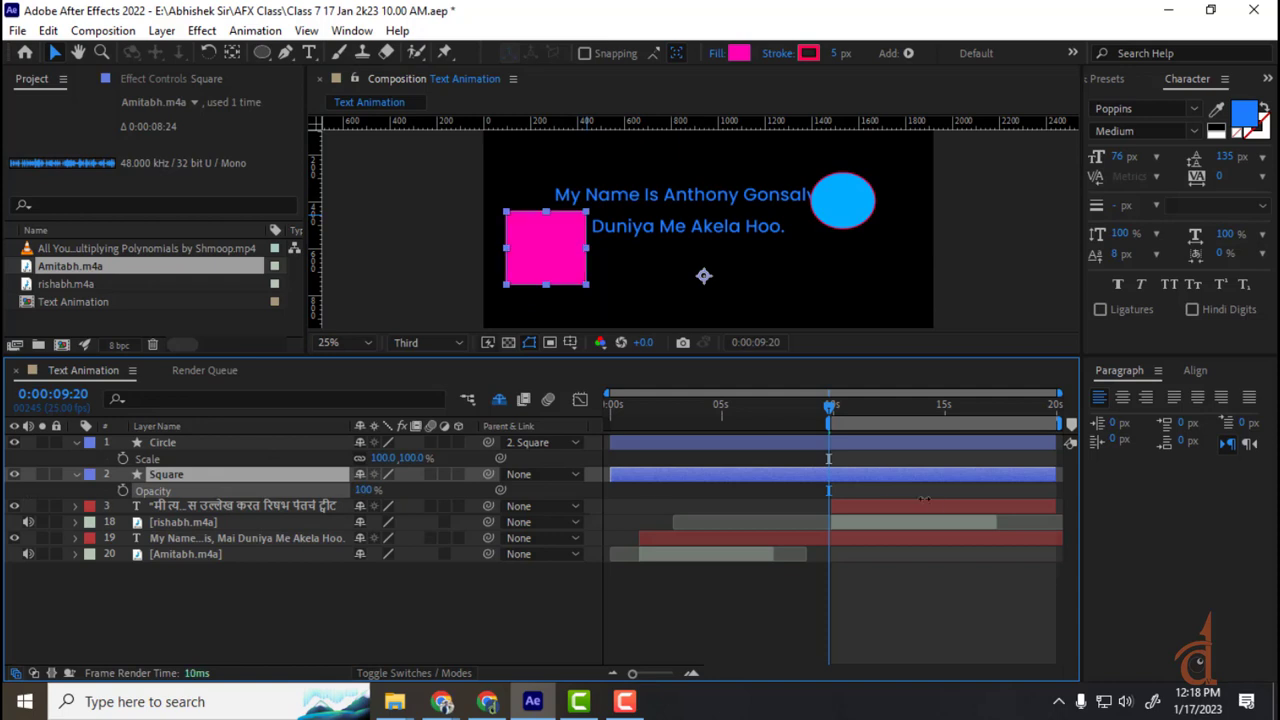
left_click(219, 628)
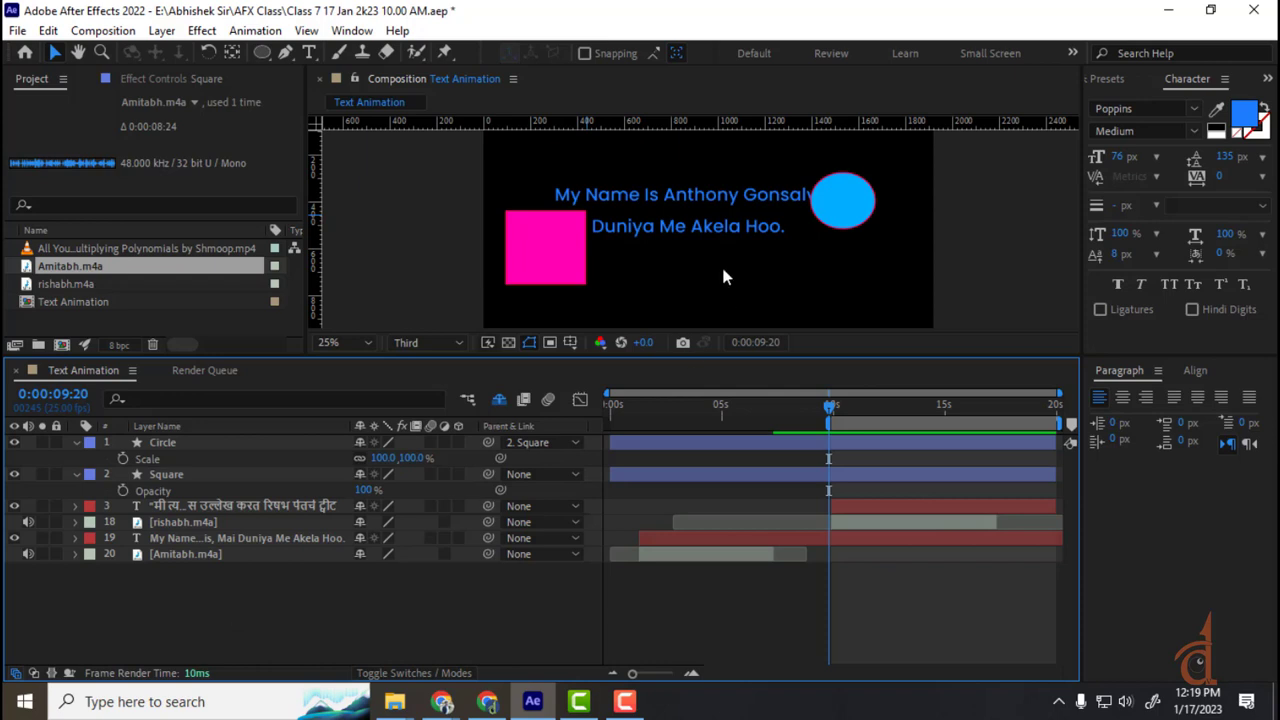
- Try moving the parent square up to test whether the circle follows, and undo the move
left_click(538, 260)
mouse_move(535, 263)
left_mouse_down()
mouse_move(550, 274)
mouse_move(543, 233)
mouse_move(538, 261)
left_mouse_up()
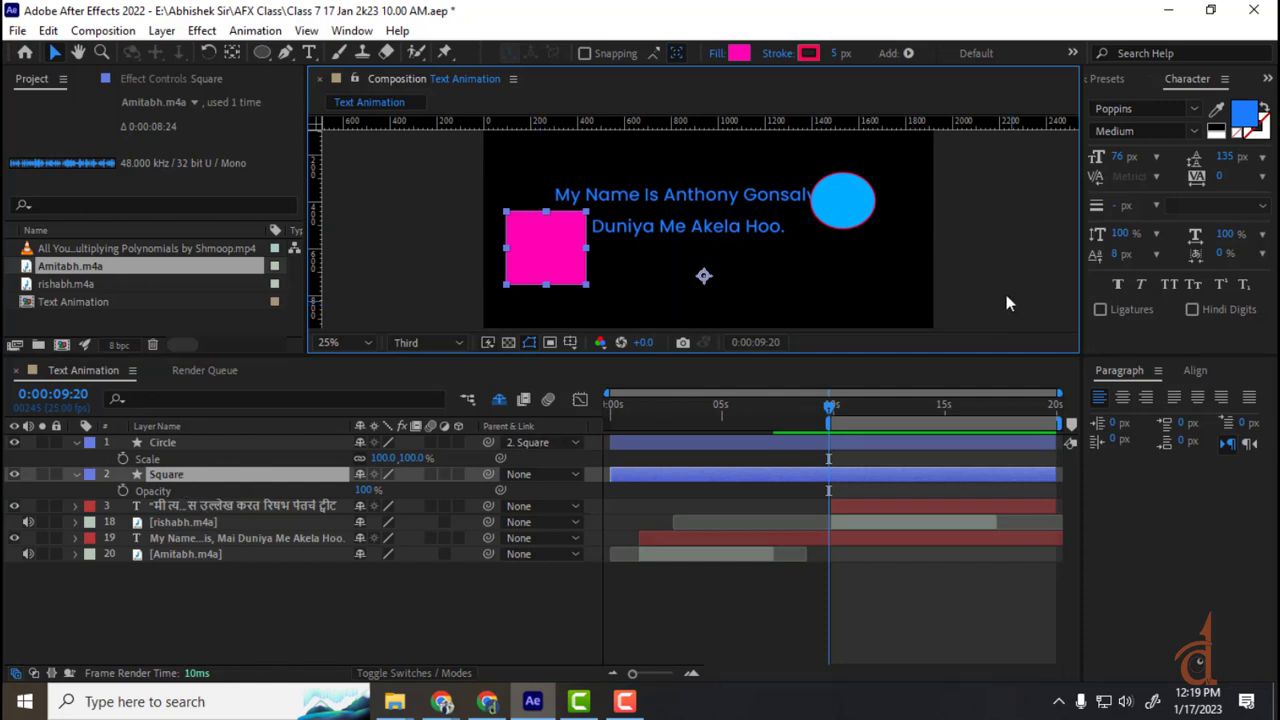
left_click_drag(545, 250, 568, 216)
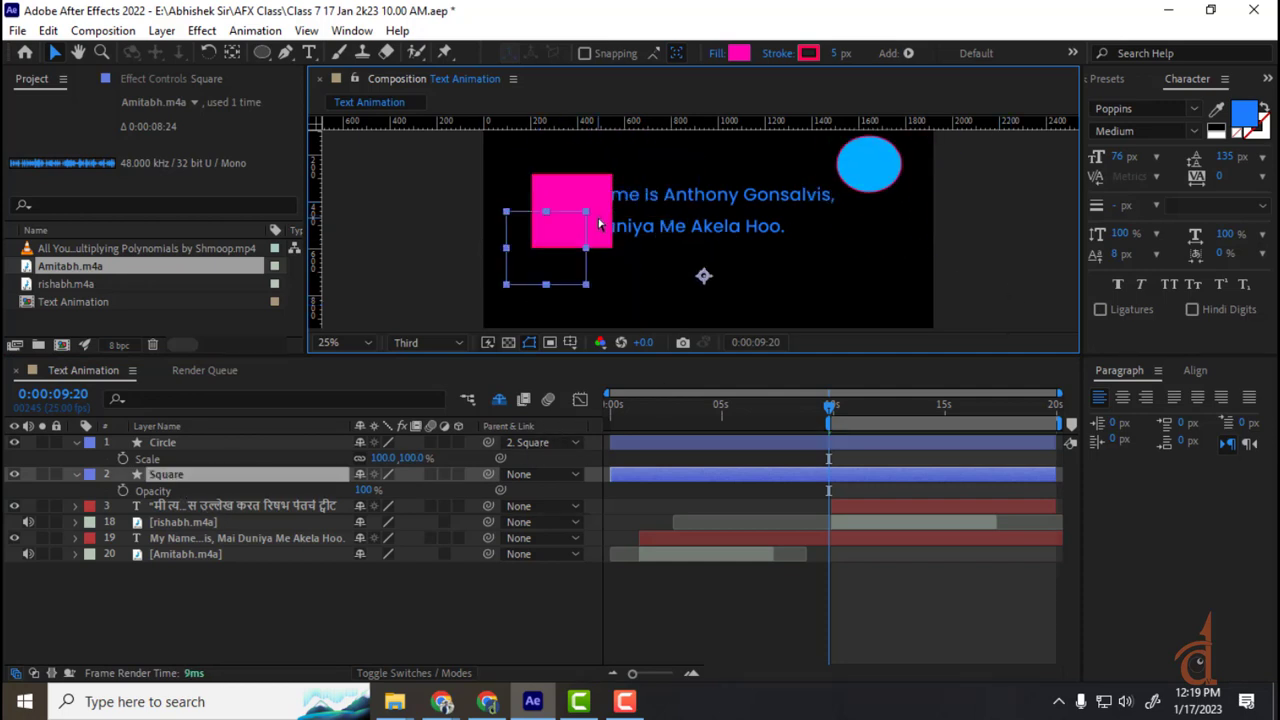
key("ctrl+z")
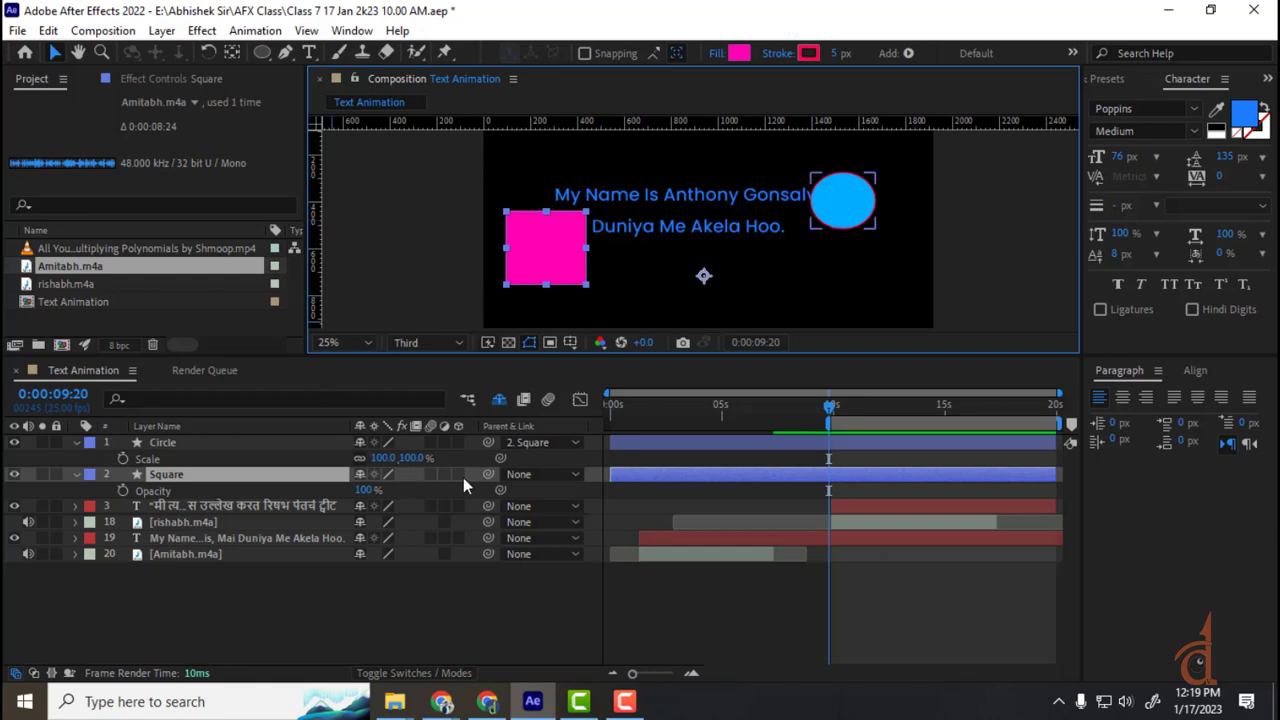
- Reverse the link by setting the Circle layer's parent to None and parenting the Square layer to Circle
left_click(570, 443)
left_click(592, 17)
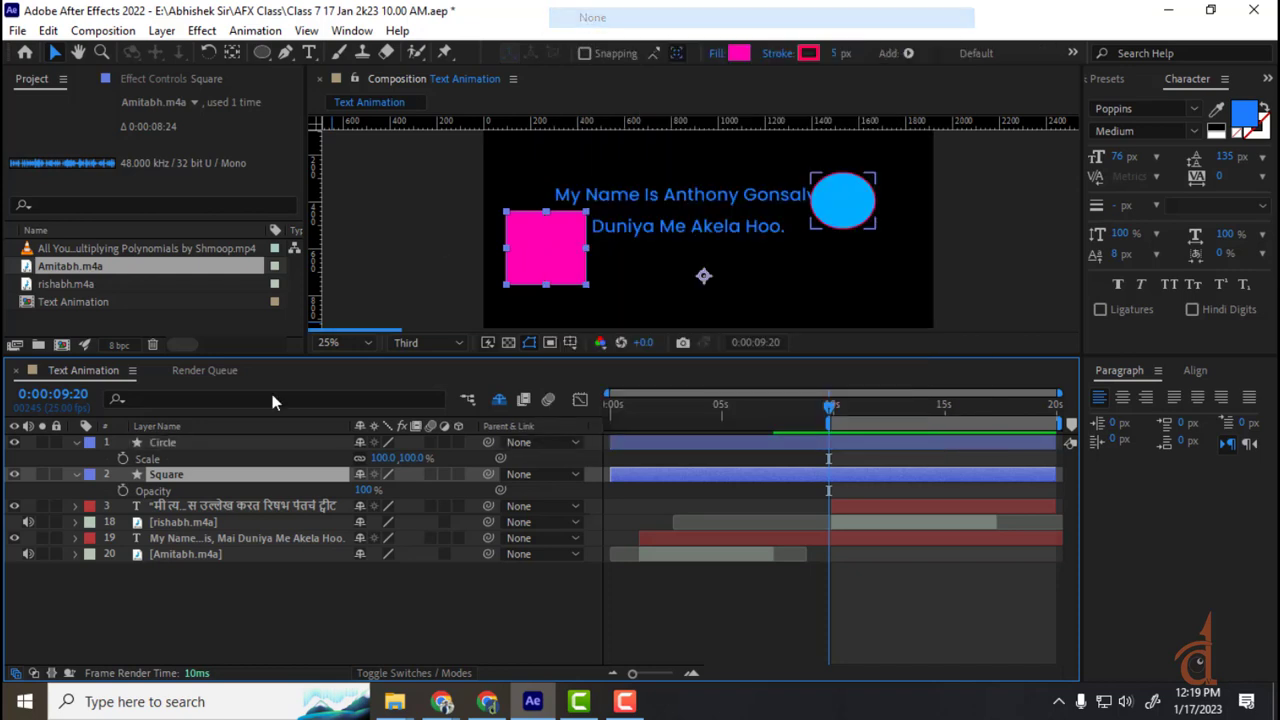
left_click(150, 443)
left_click(167, 474)
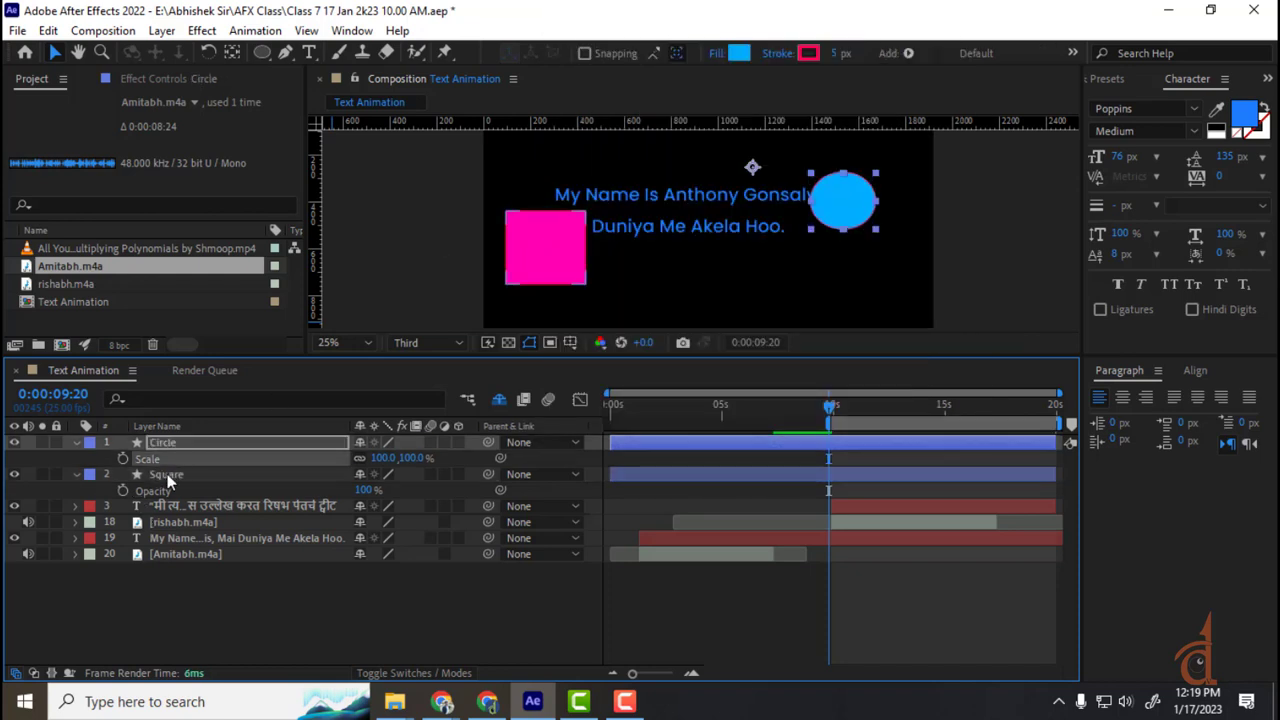
left_click_drag(492, 474, 165, 443)
- Try rotating the parent Circle layer to 30° to test its effect on the square, and undo the rotation
left_click(862, 212)
mouse_move(862, 212)
left_mouse_down()
mouse_move(882, 197)
mouse_move(813, 205)
mouse_move(862, 212)
left_mouse_up()
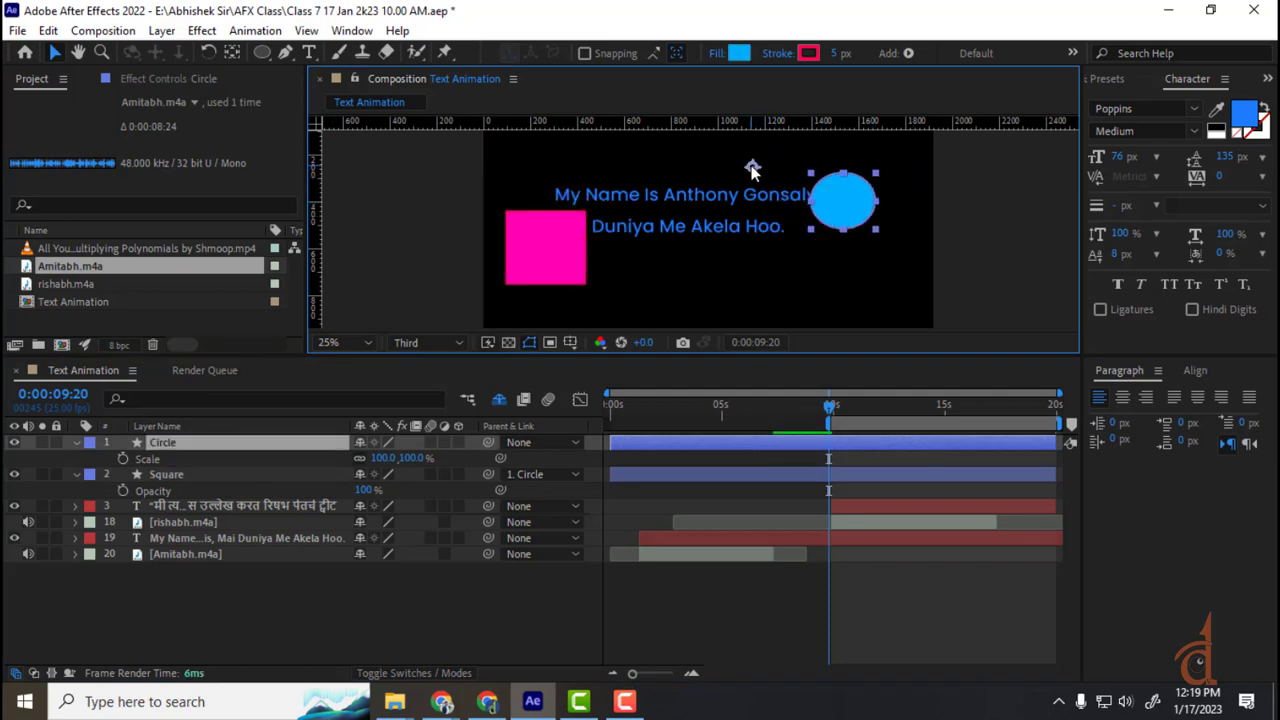
key("r")
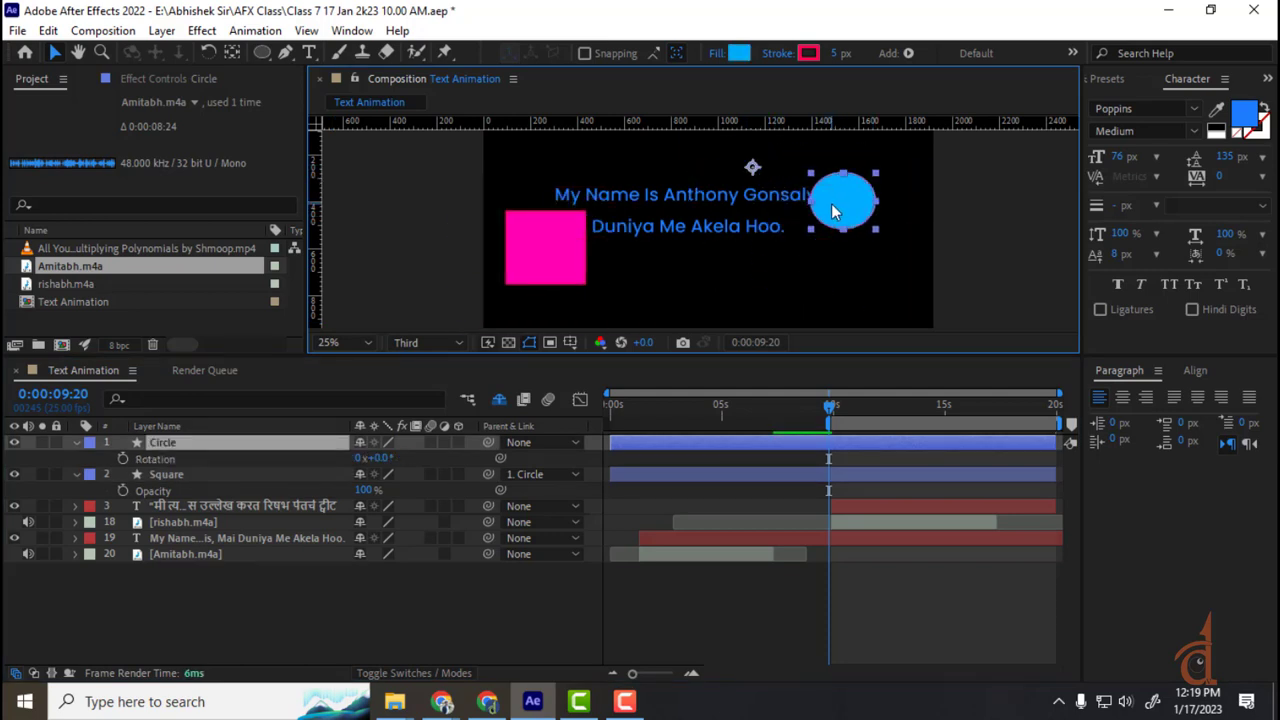
left_click_drag(377, 458, 406, 457)
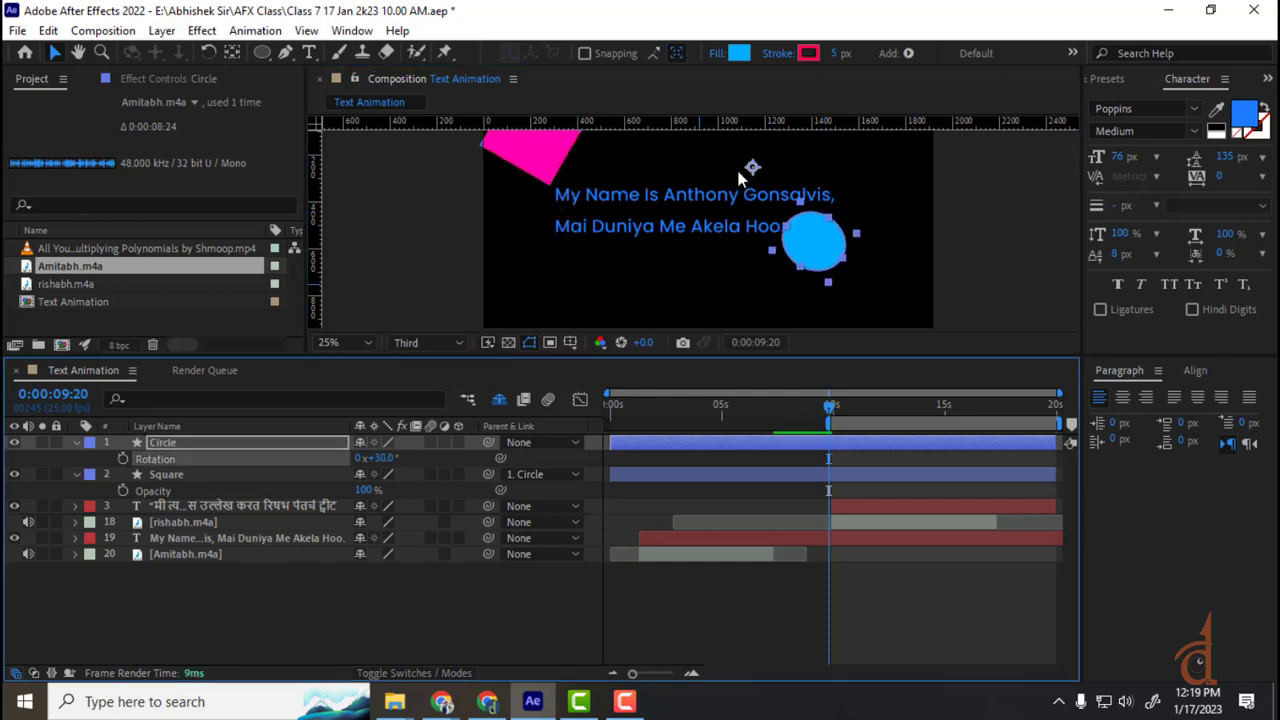
key("ctrl+z")
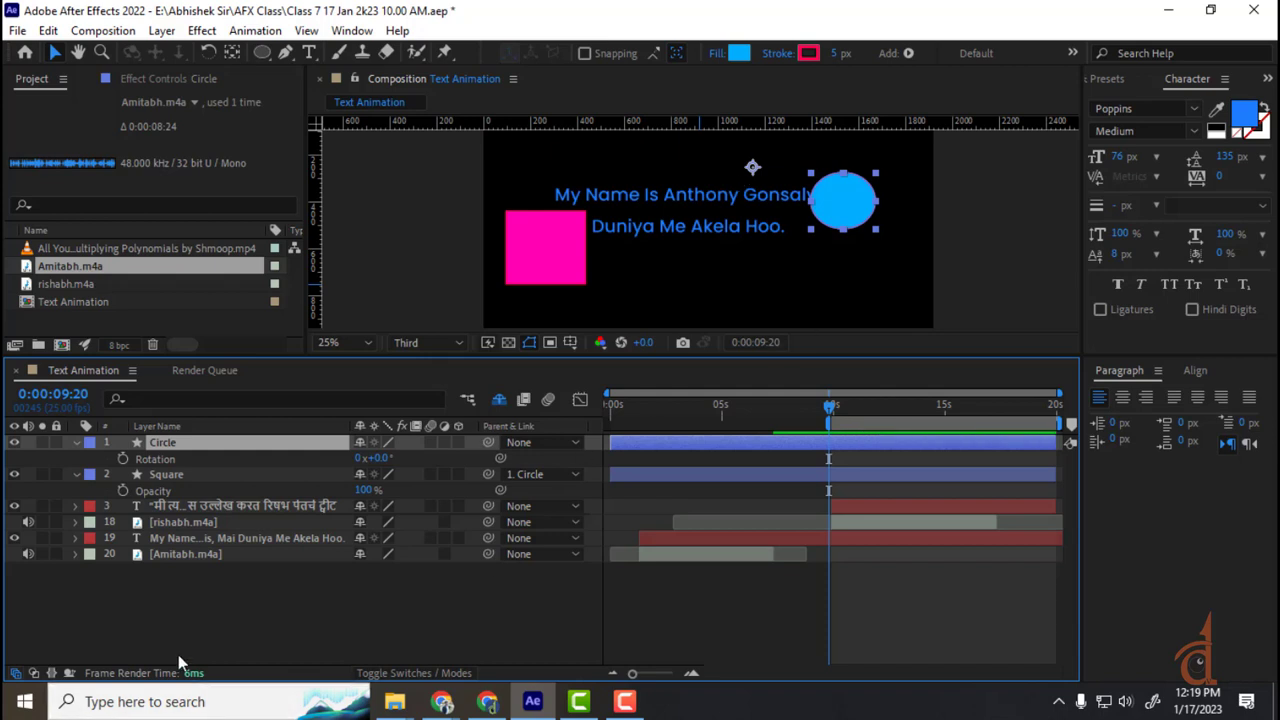
right_click(179, 622)
mouse_move(262, 397)
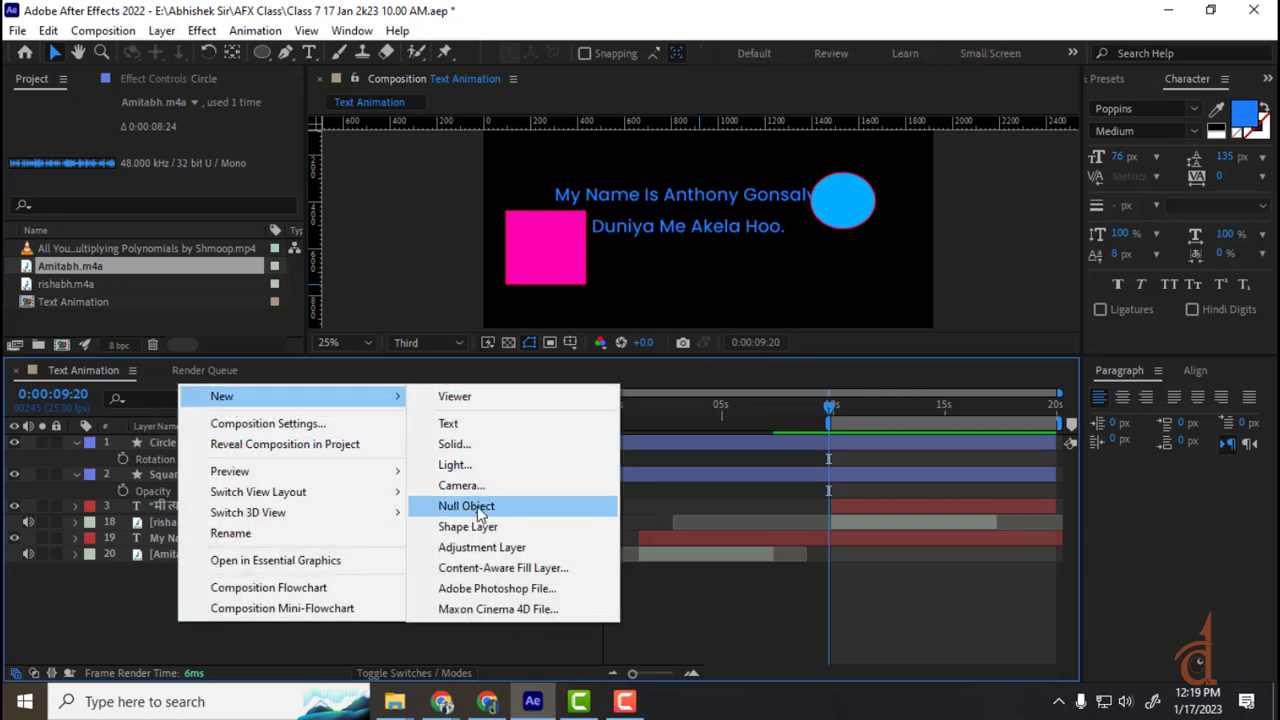
left_click(61, 614)
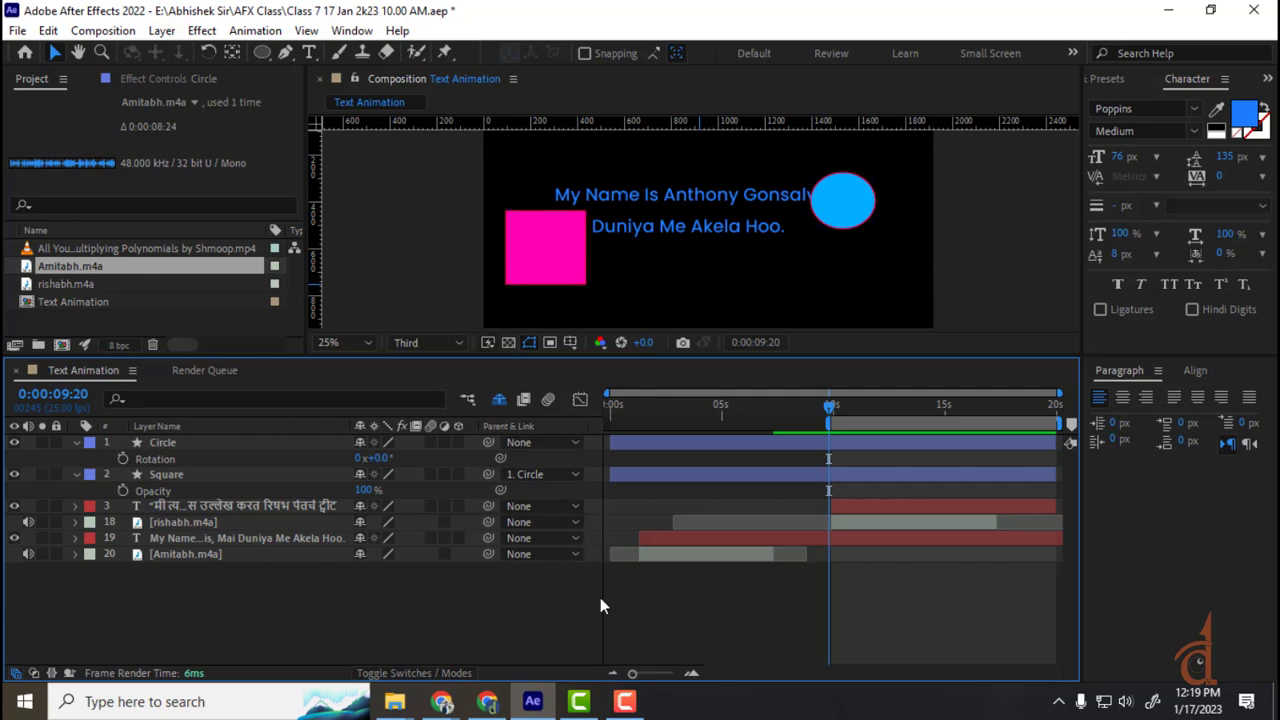
left_click(460, 474)
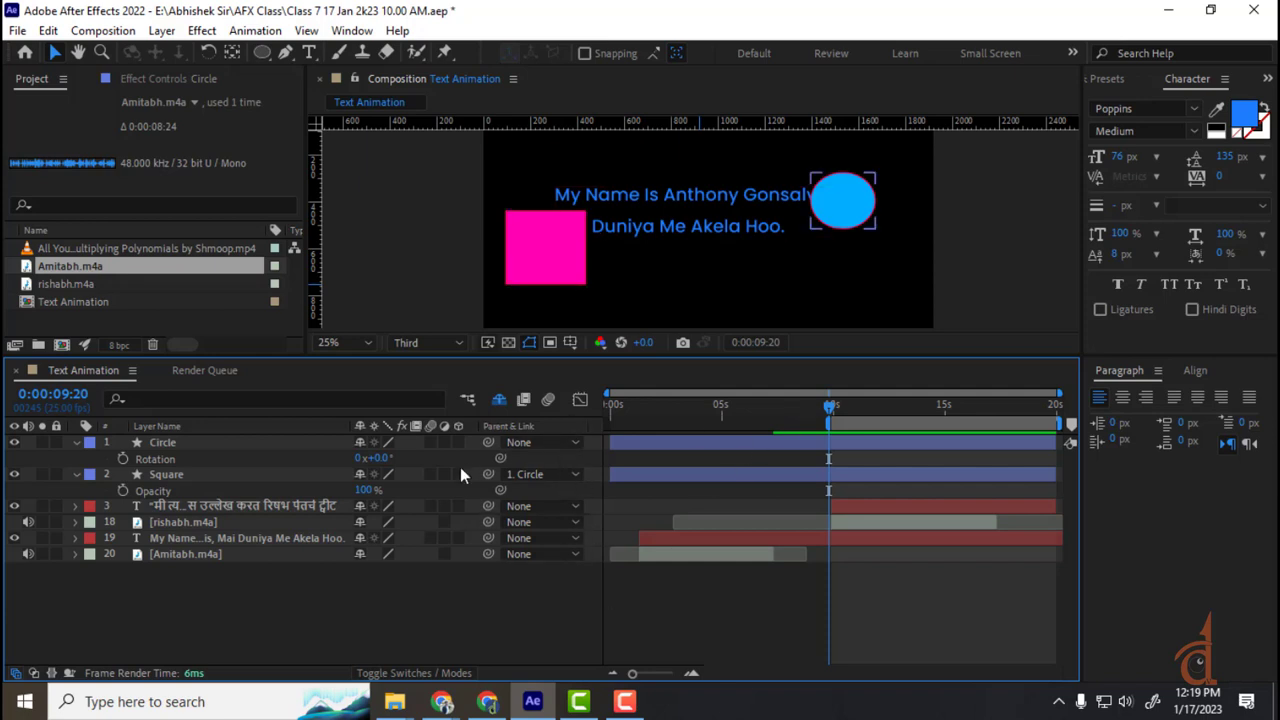
left_click(182, 476)
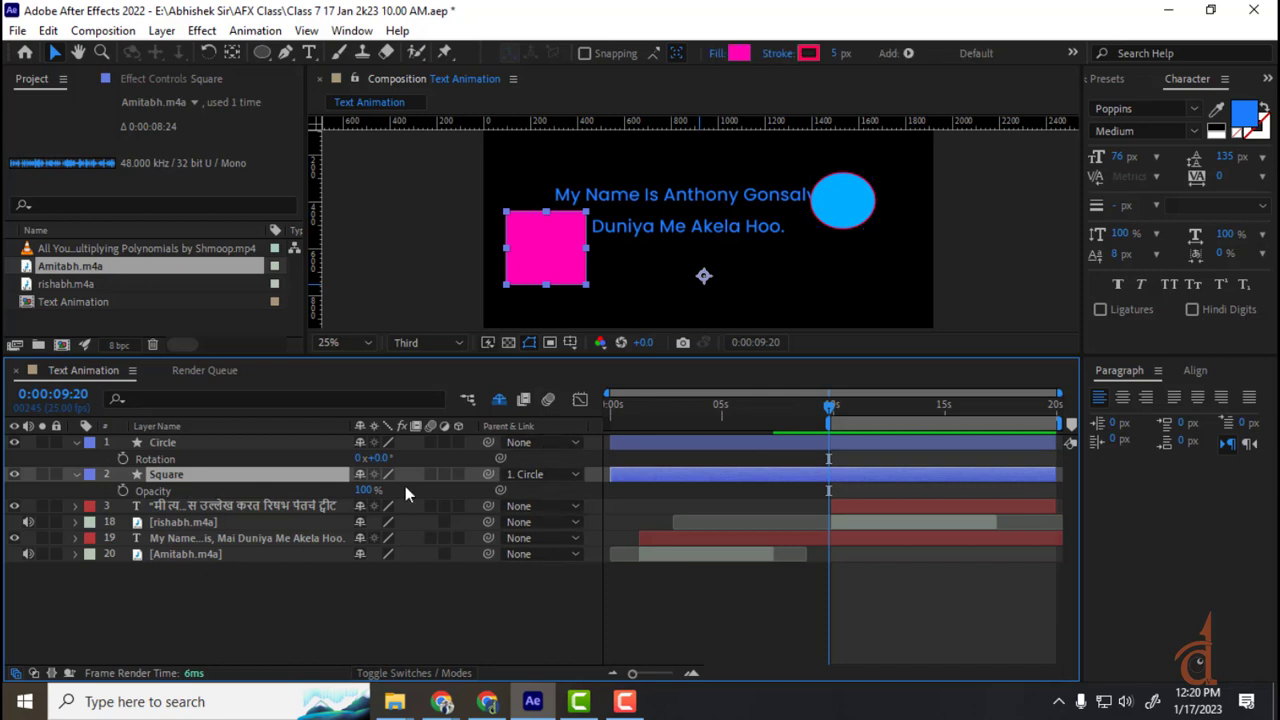
left_click(163, 446)
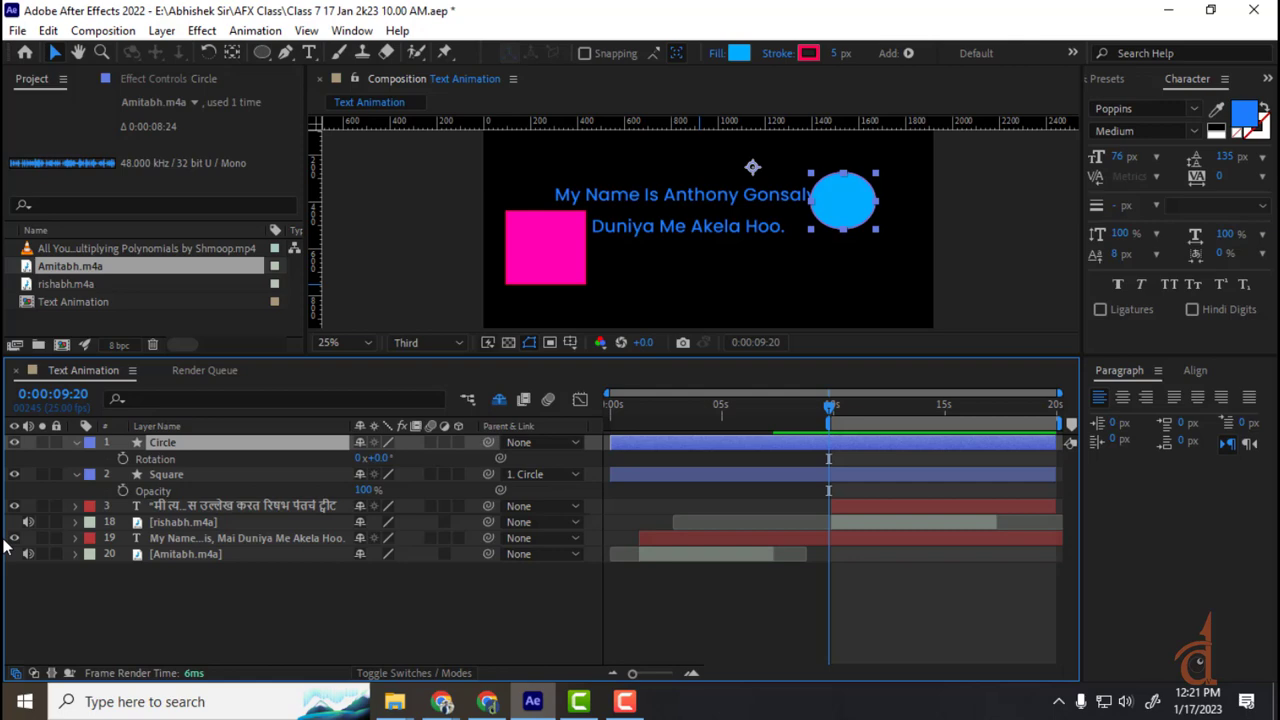
- Switch to Chrome and search Google for "text to speech" in a new tab
left_click(441, 701)
left_click(352, 670)
left_click(889, 15)
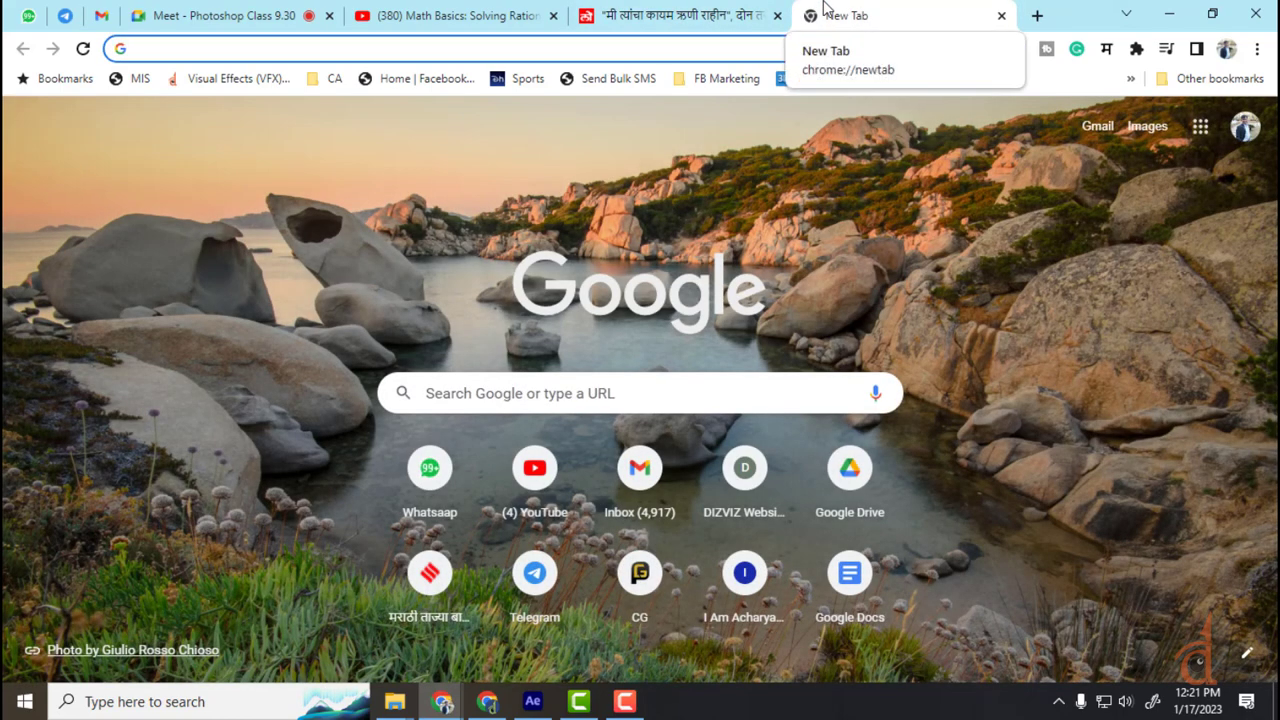
type("text to ")
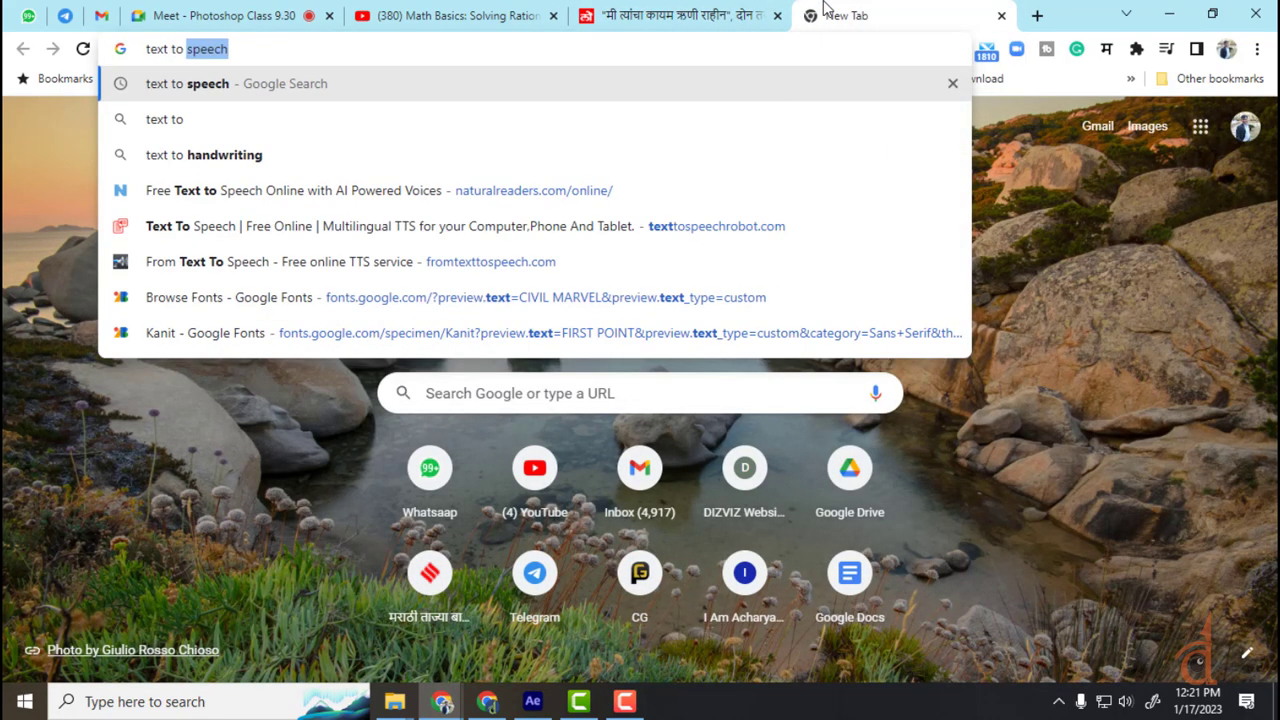
type("speech")
key("Return")
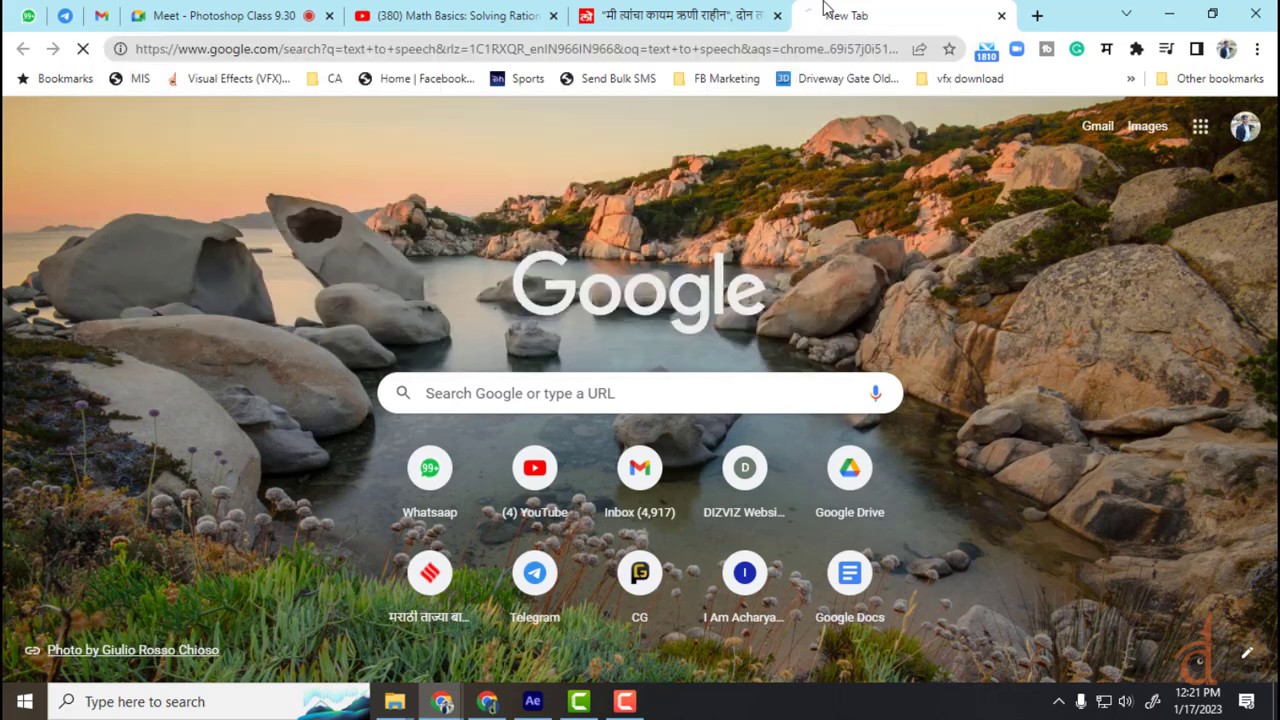
- Open the Wideo "Free Text to Speech Software (TTS)" page from the search results
scroll(420, 400, "down", 1)
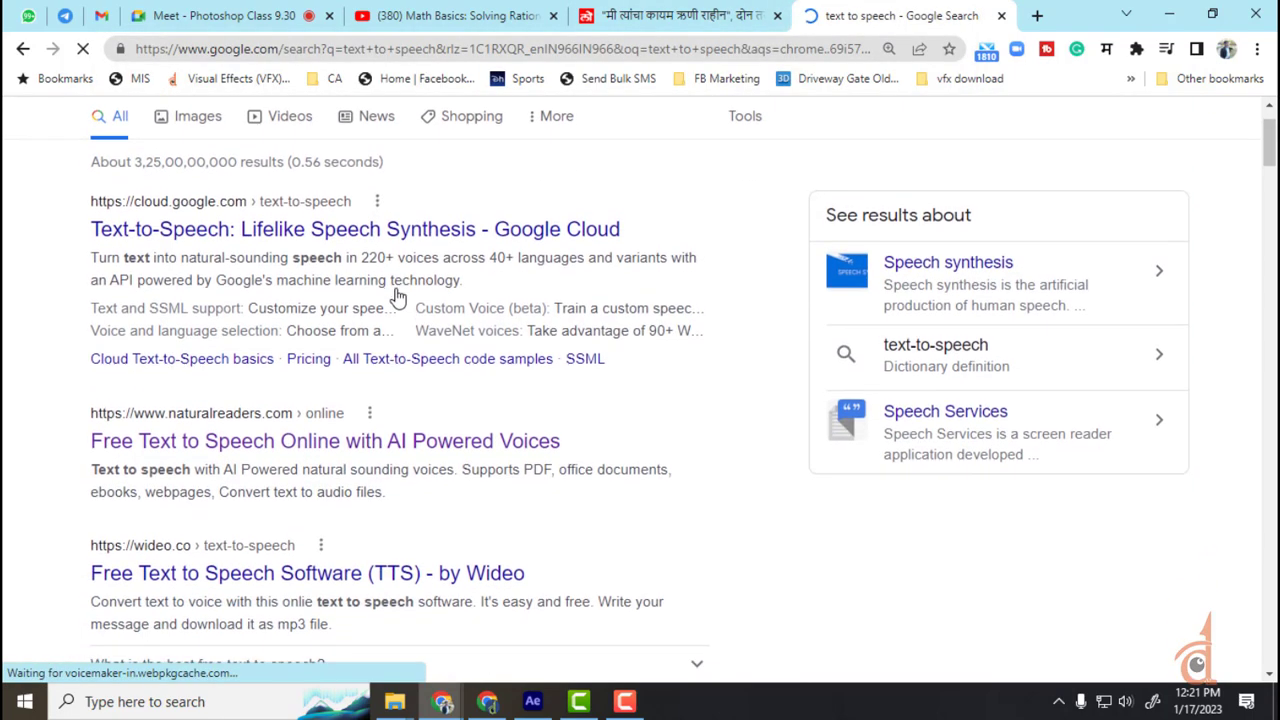
scroll(432, 455, "down", 1)
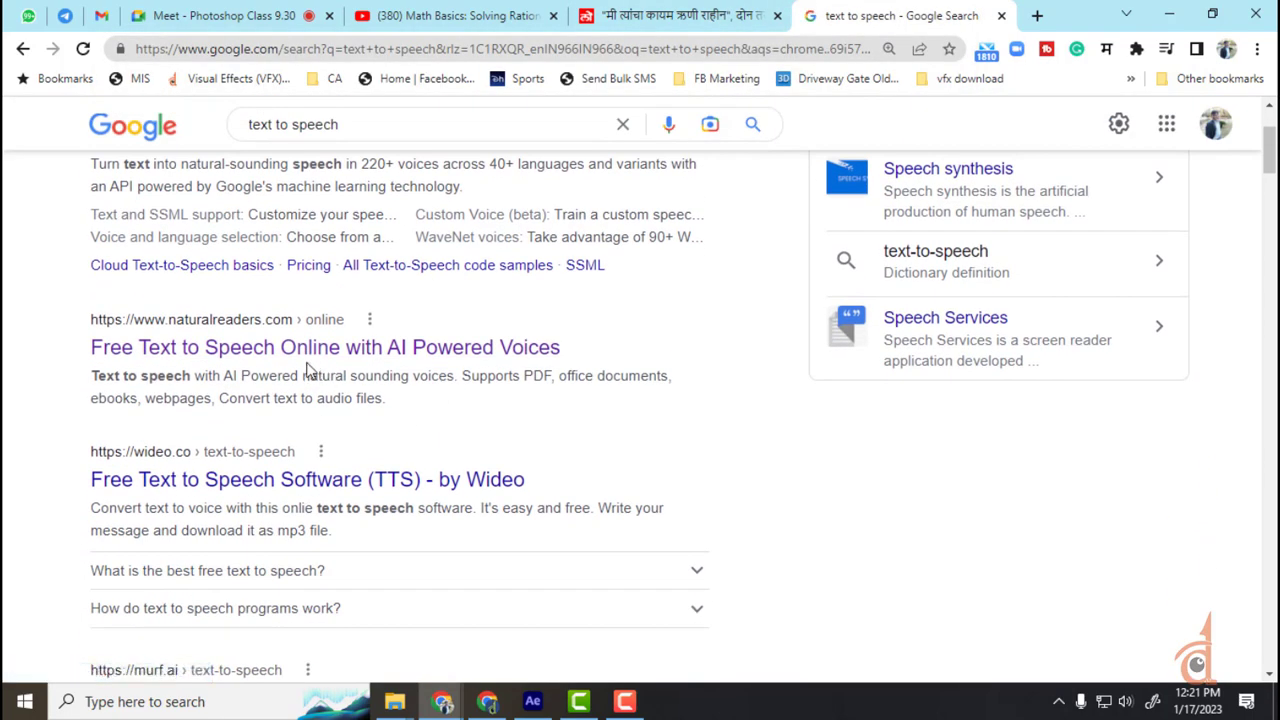
left_click(210, 484)
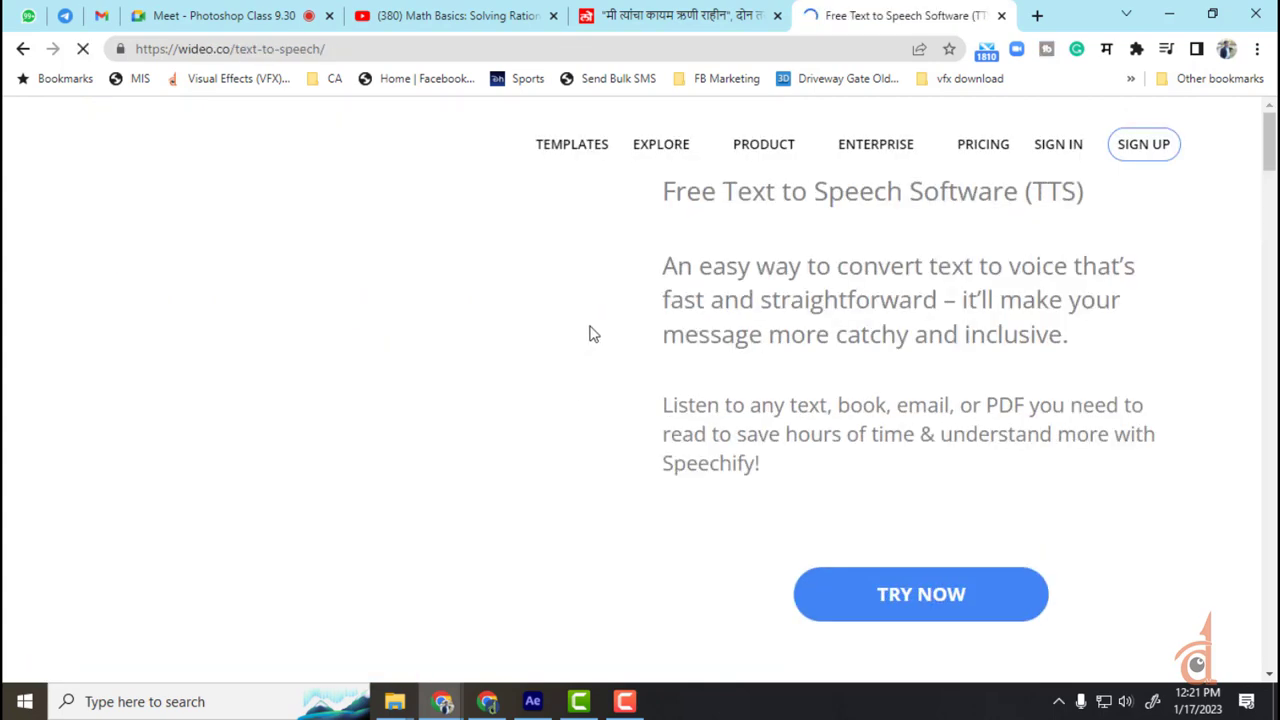
- Set the text-to-speech voice to the third English (India) option
left_click(222, 274)
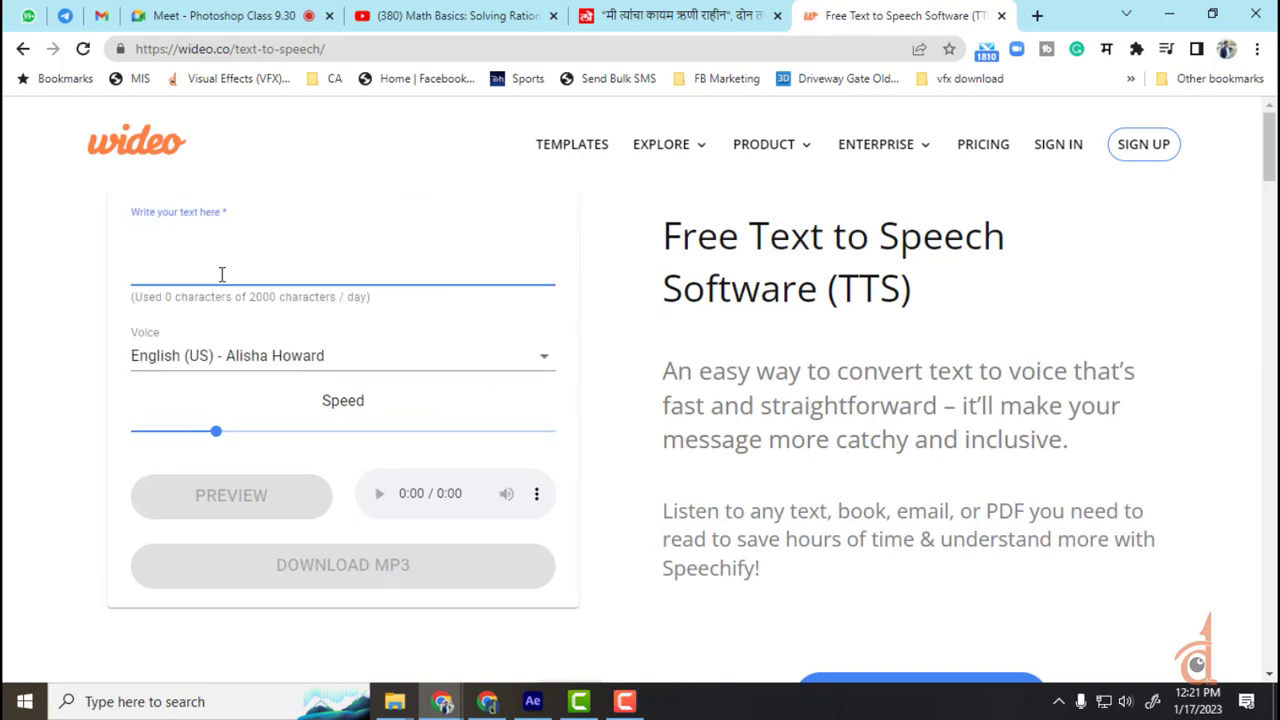
left_click(285, 355)
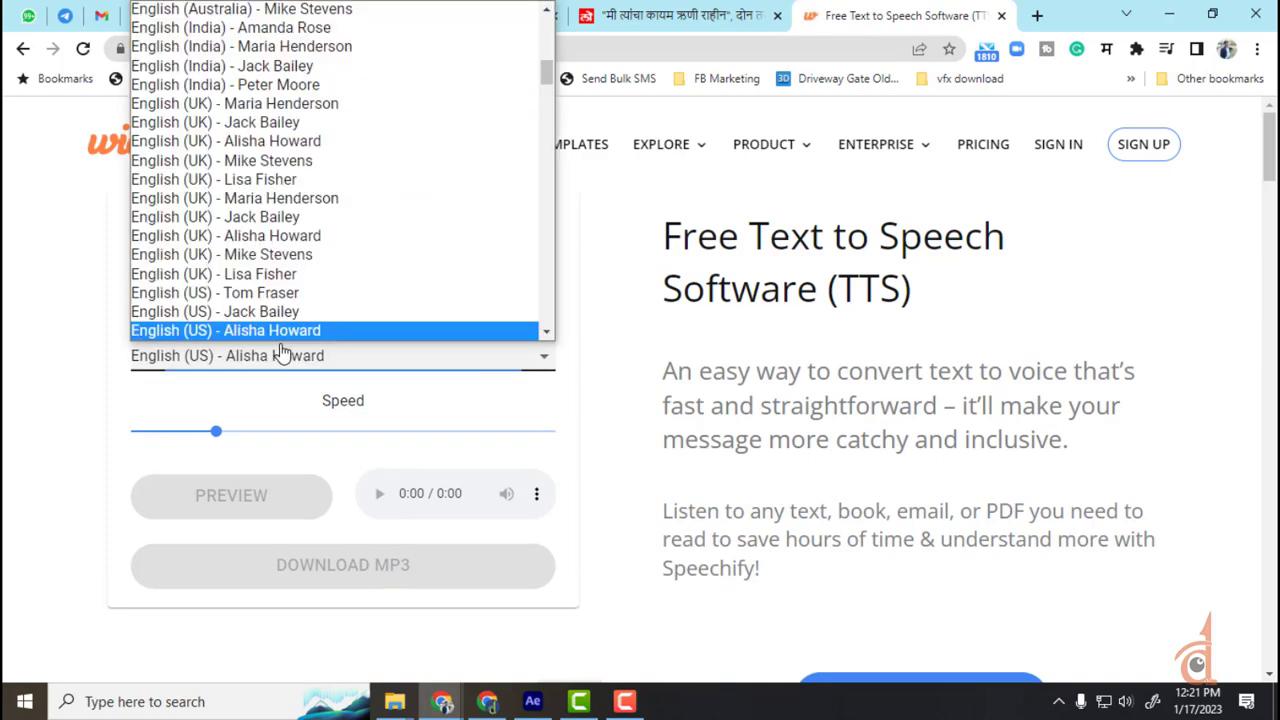
scroll(268, 148, "up", 3)
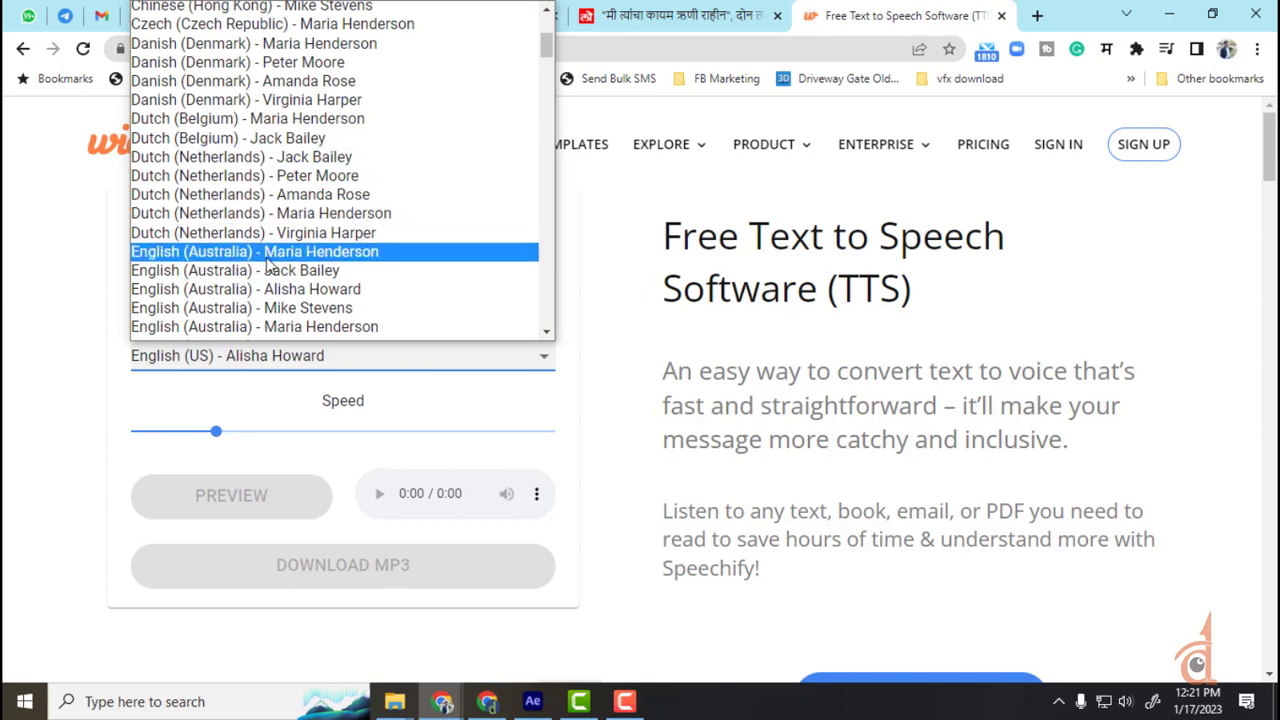
scroll(300, 215, "down", 3)
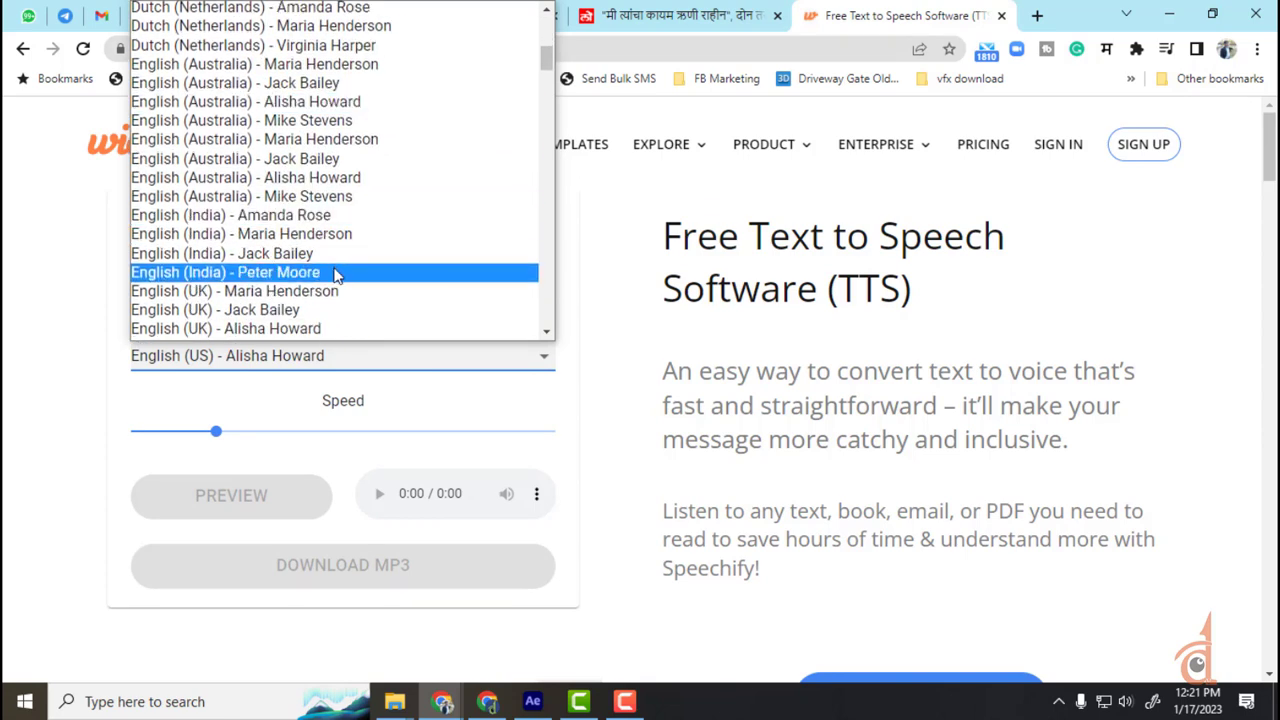
left_click(305, 254)
- Enter "two one jha two" as the text to convert and preview the generated speech
left_click(269, 257)
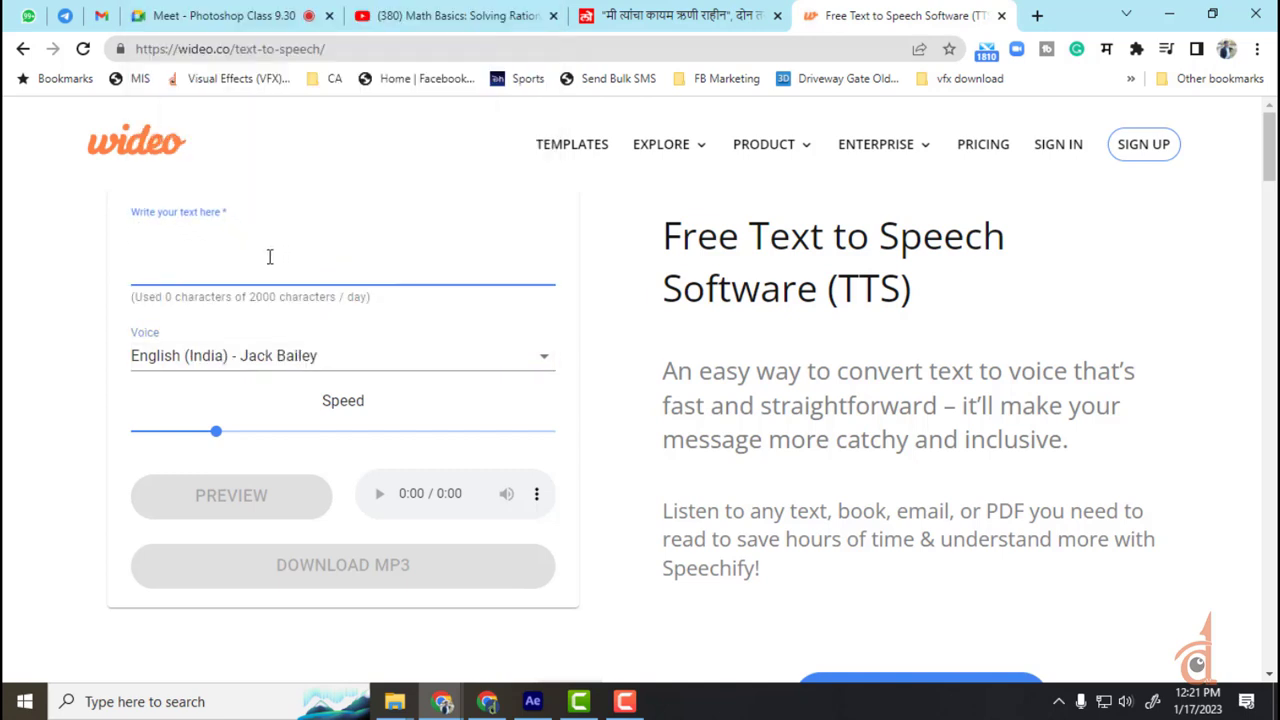
type("tw")
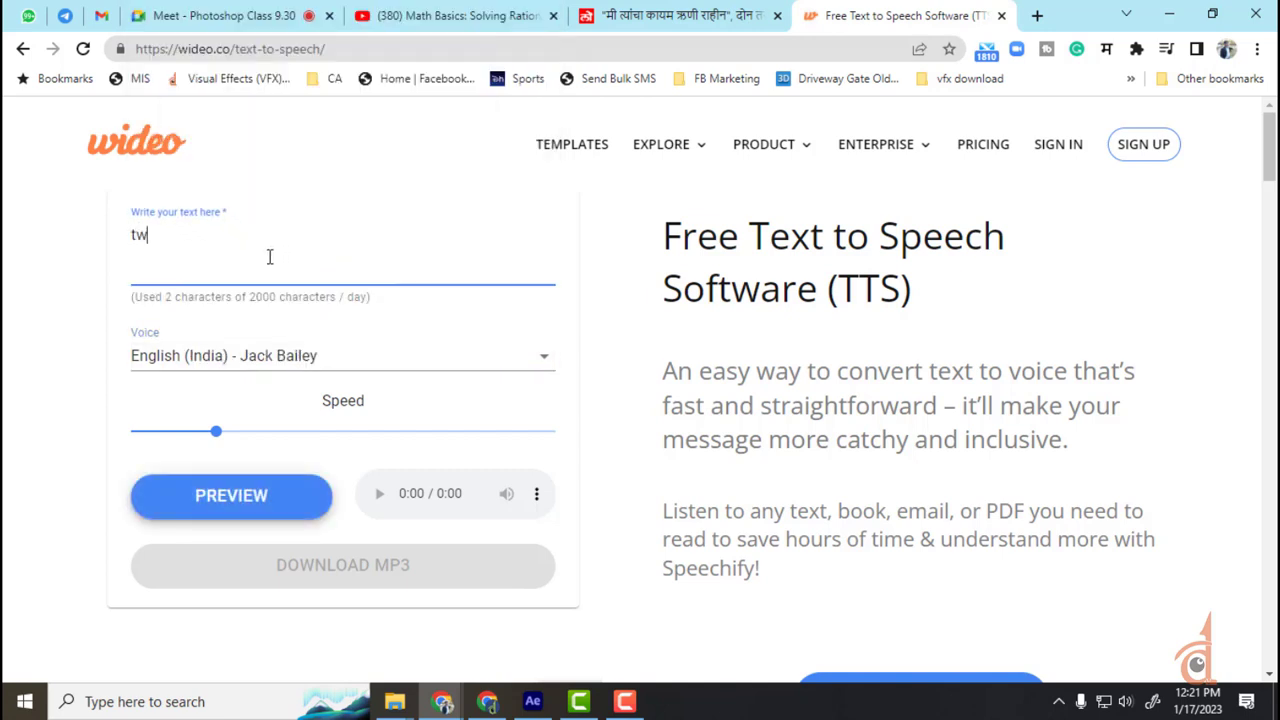
type("o one jha two")
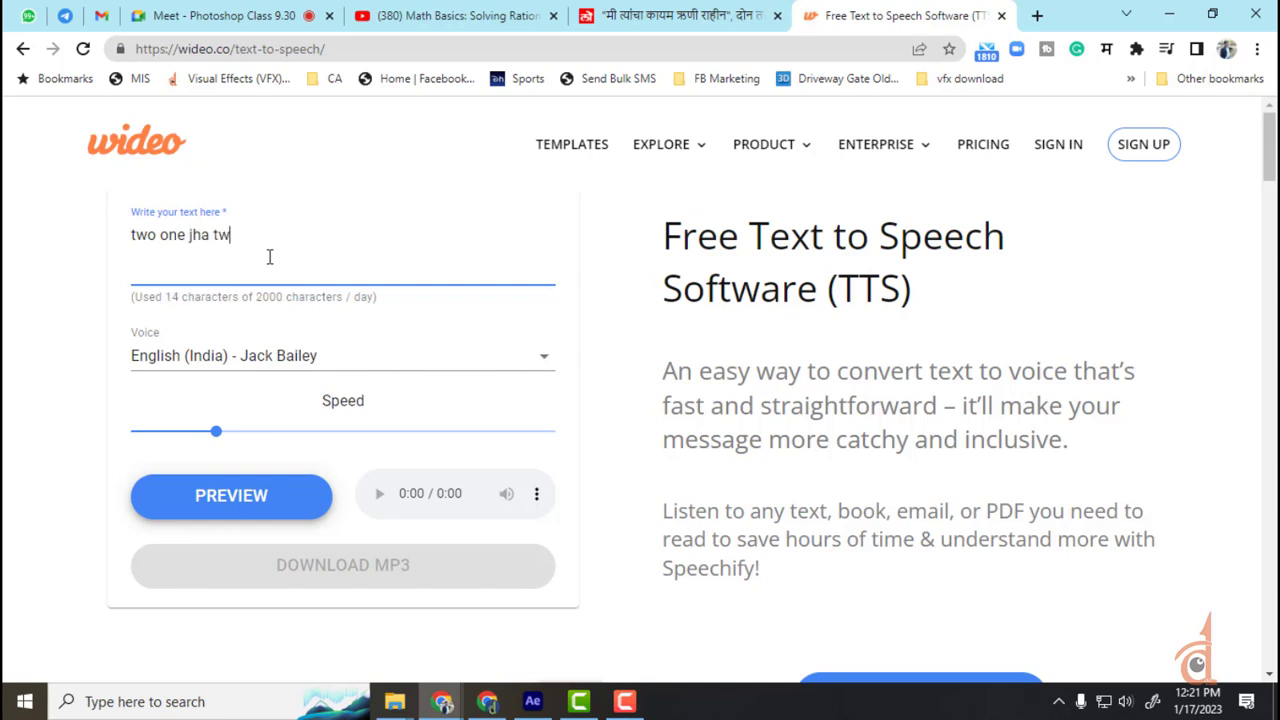
left_click(255, 506)
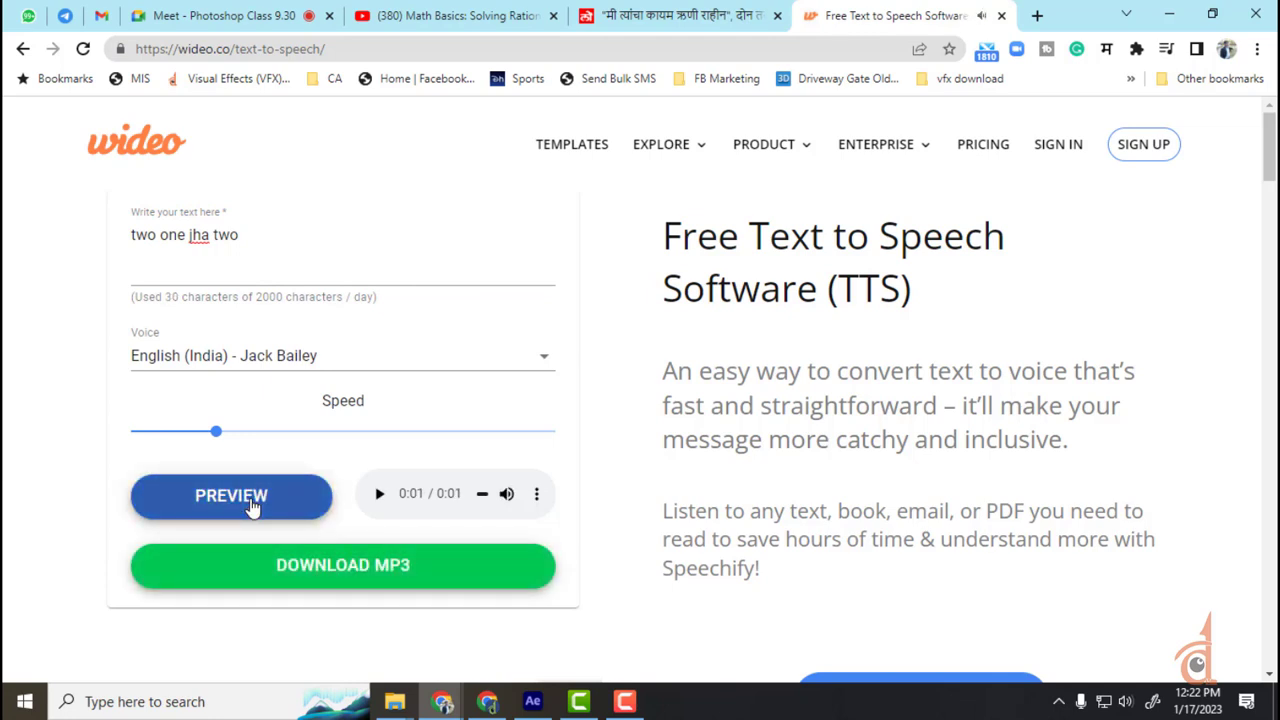
- End the first line with a full stop, add a second line "two two jha four", and preview the speech
left_click(349, 284)
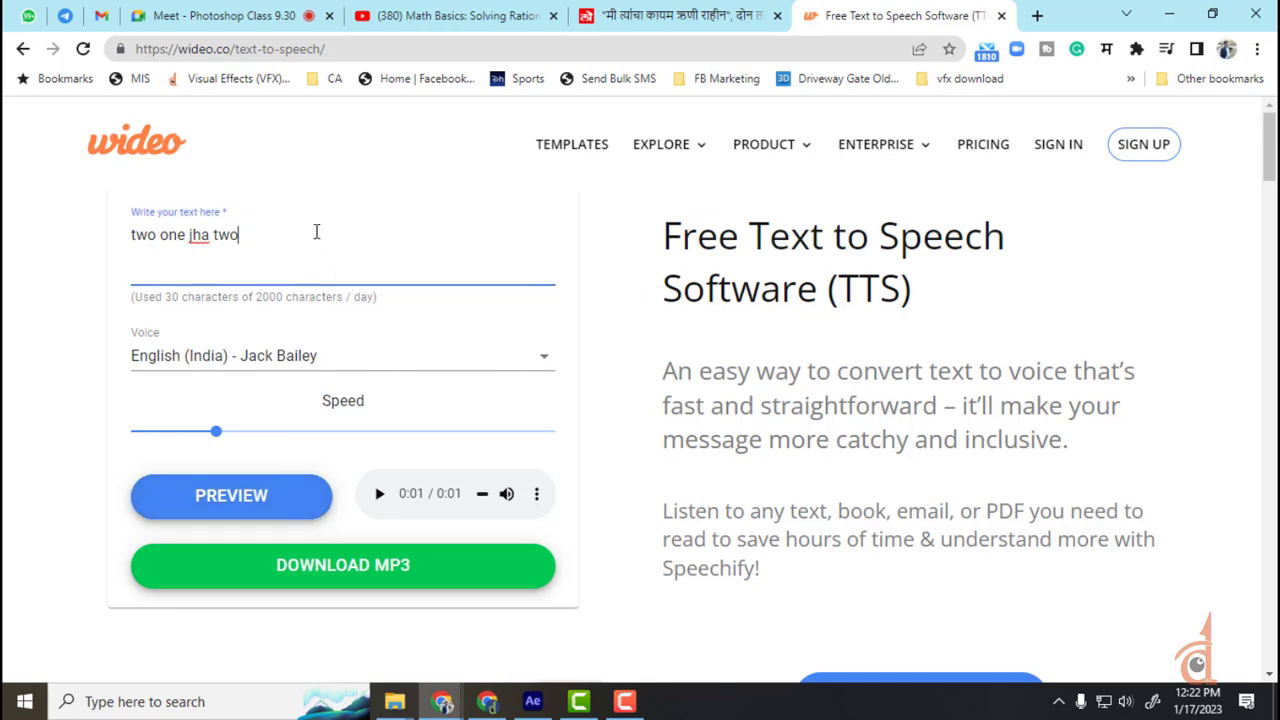
type(".")
key("Return")
type("two two jha")
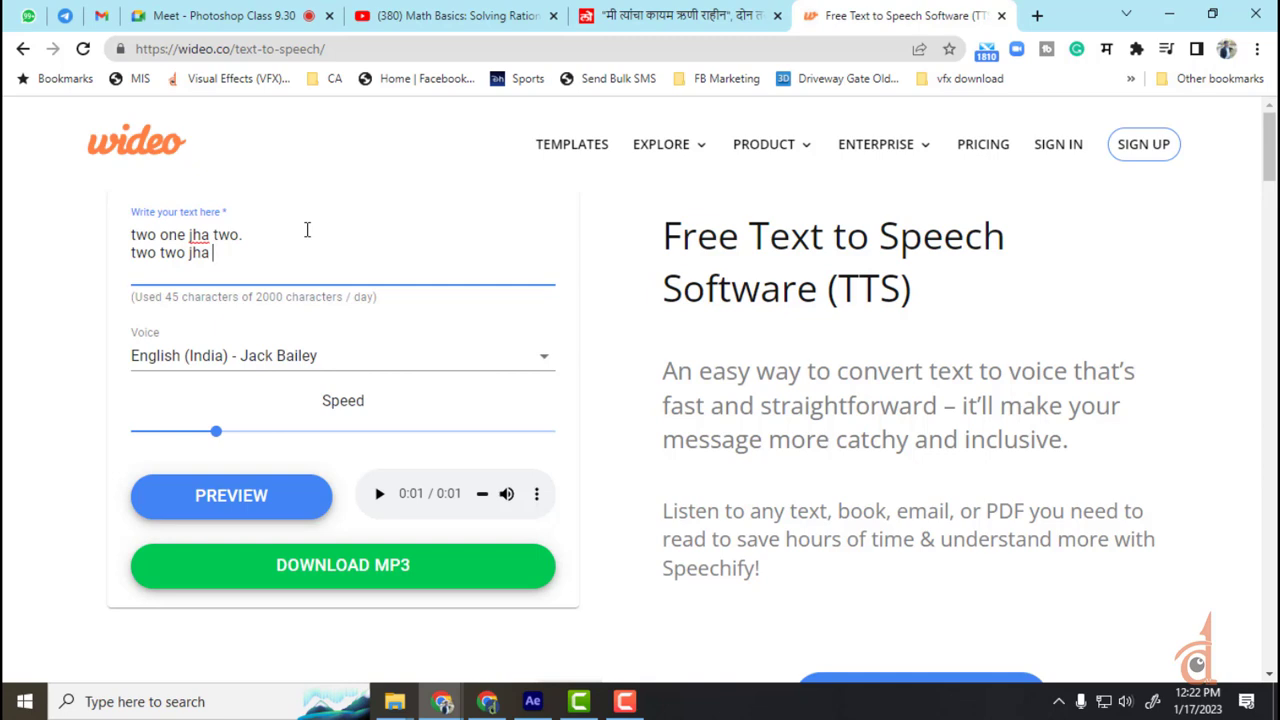
type("4")
key("BackSpace")
type("four")
left_click(260, 505)
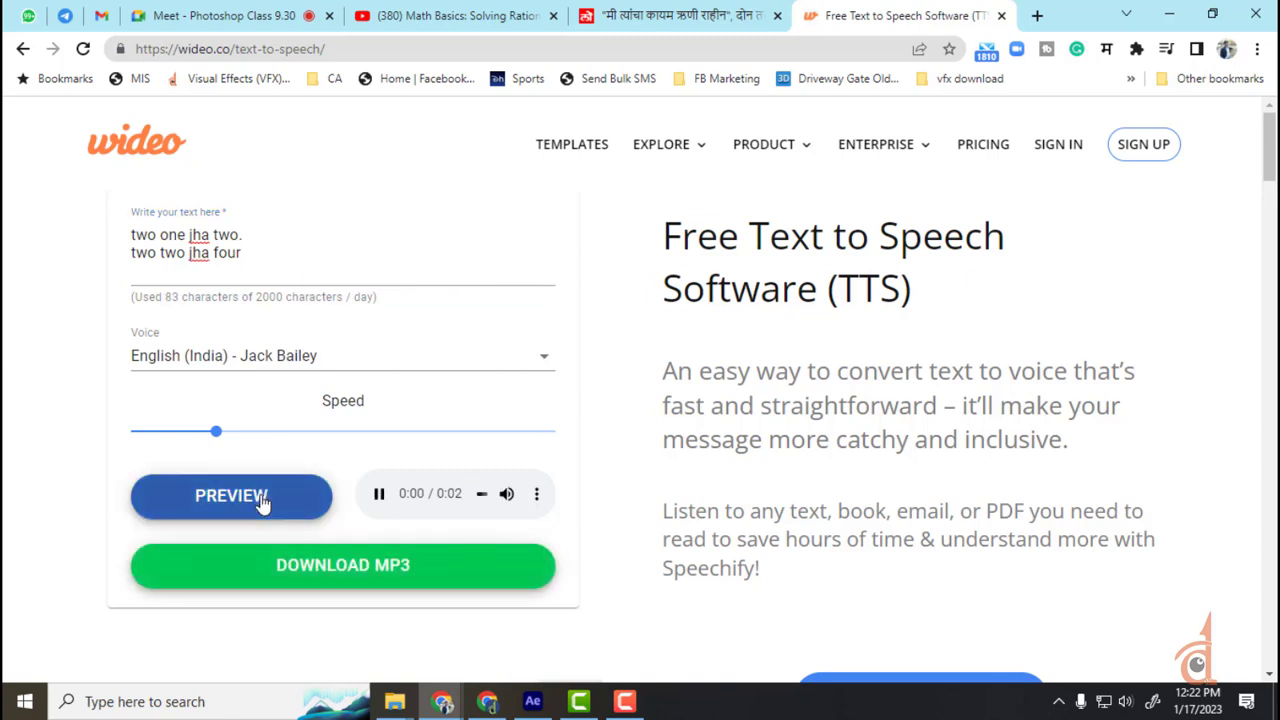
- Reduce the speech speed slightly and preview the audio
left_click(354, 364)
left_click(356, 365)
left_click_drag(216, 432, 200, 439)
left_click(206, 505)
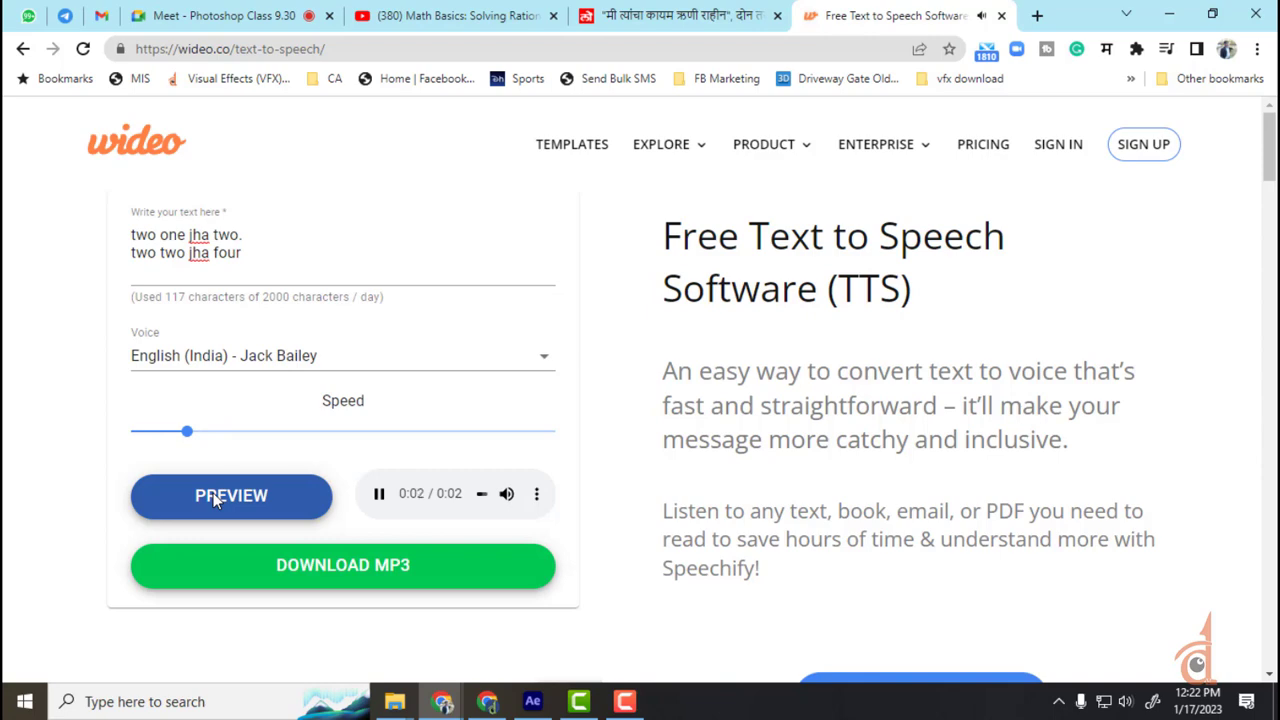
- Try an English (US) female voice for the same text, preview it twice, and pause the playback
left_click(290, 365)
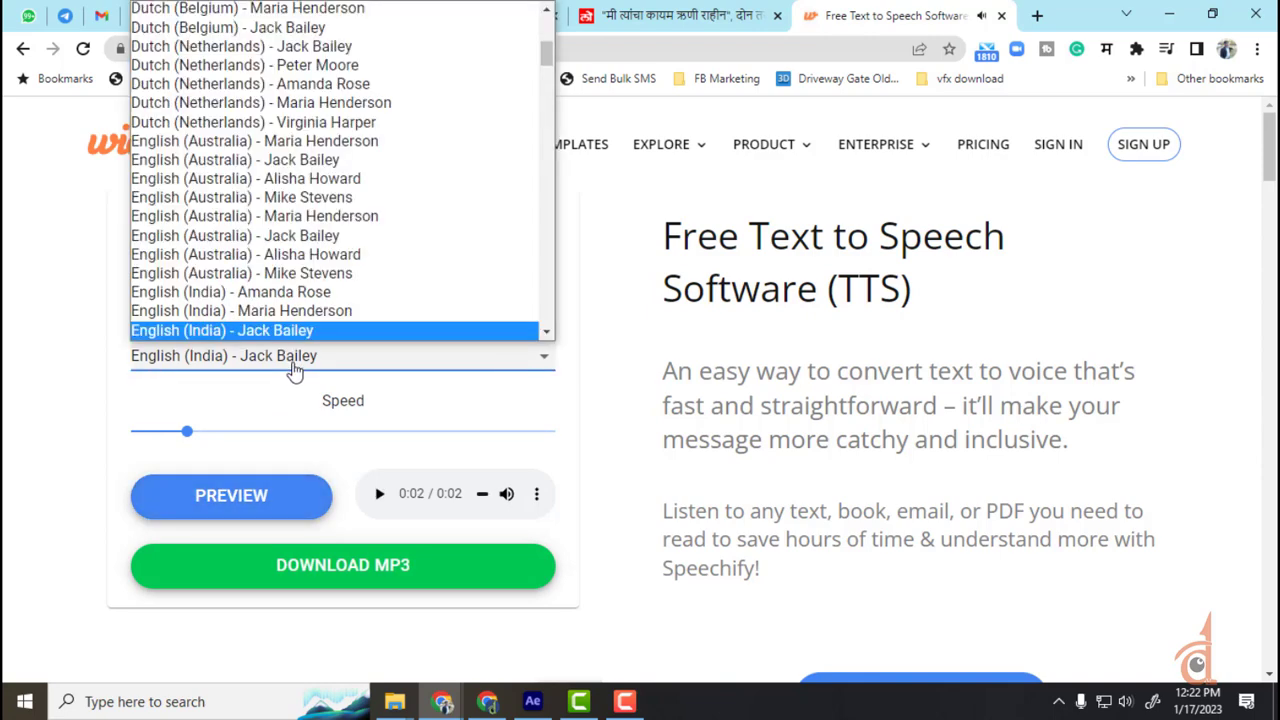
scroll(314, 171, "down", 8)
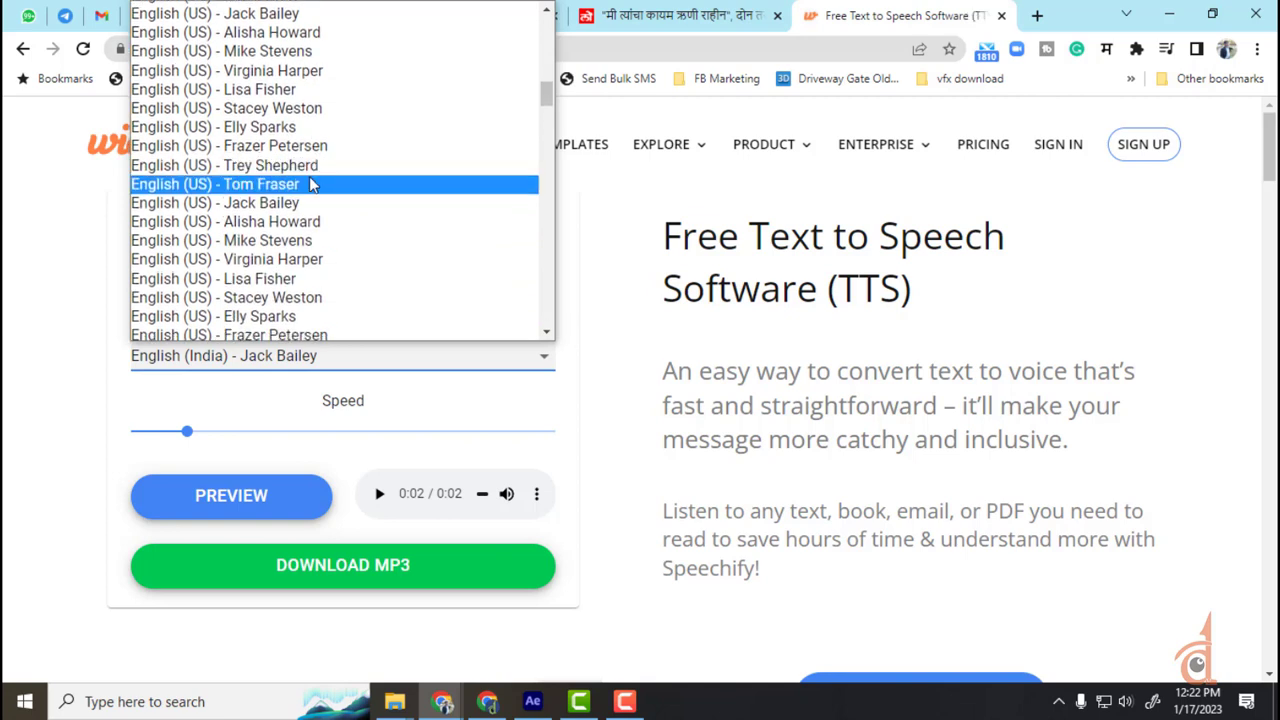
left_click(305, 222)
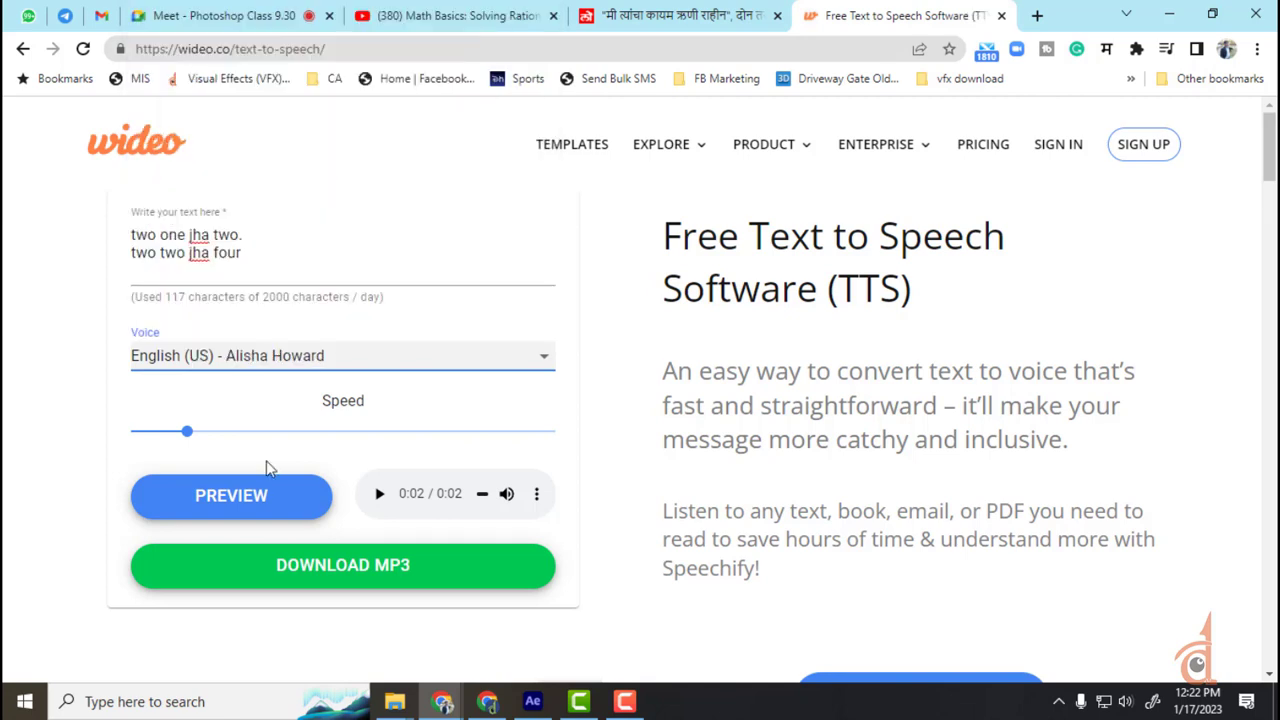
left_click(245, 500)
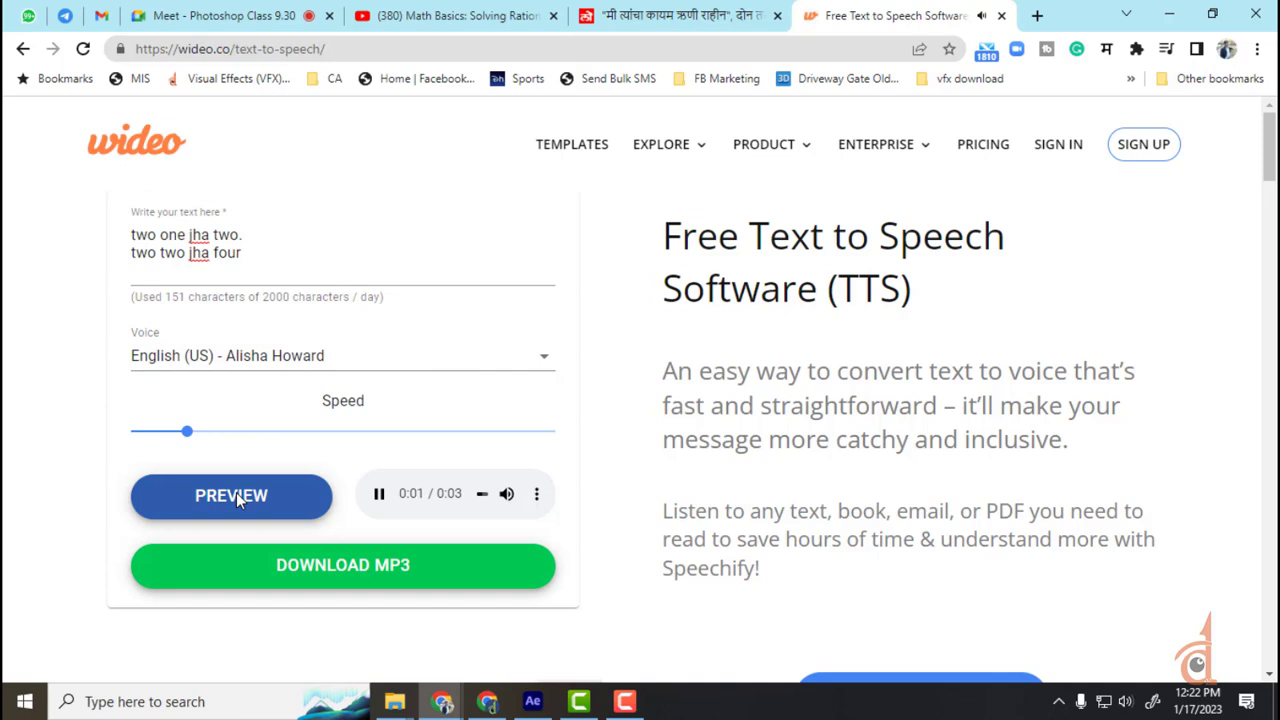
left_click(236, 494)
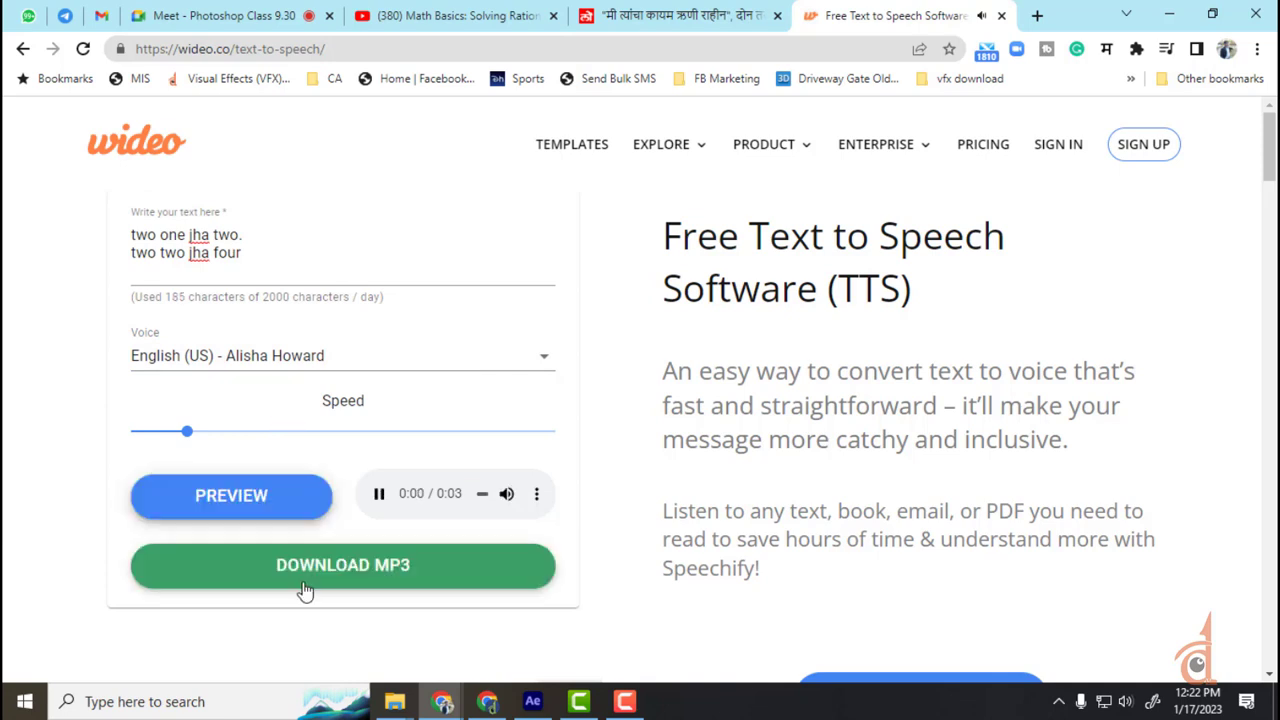
left_click(380, 498)
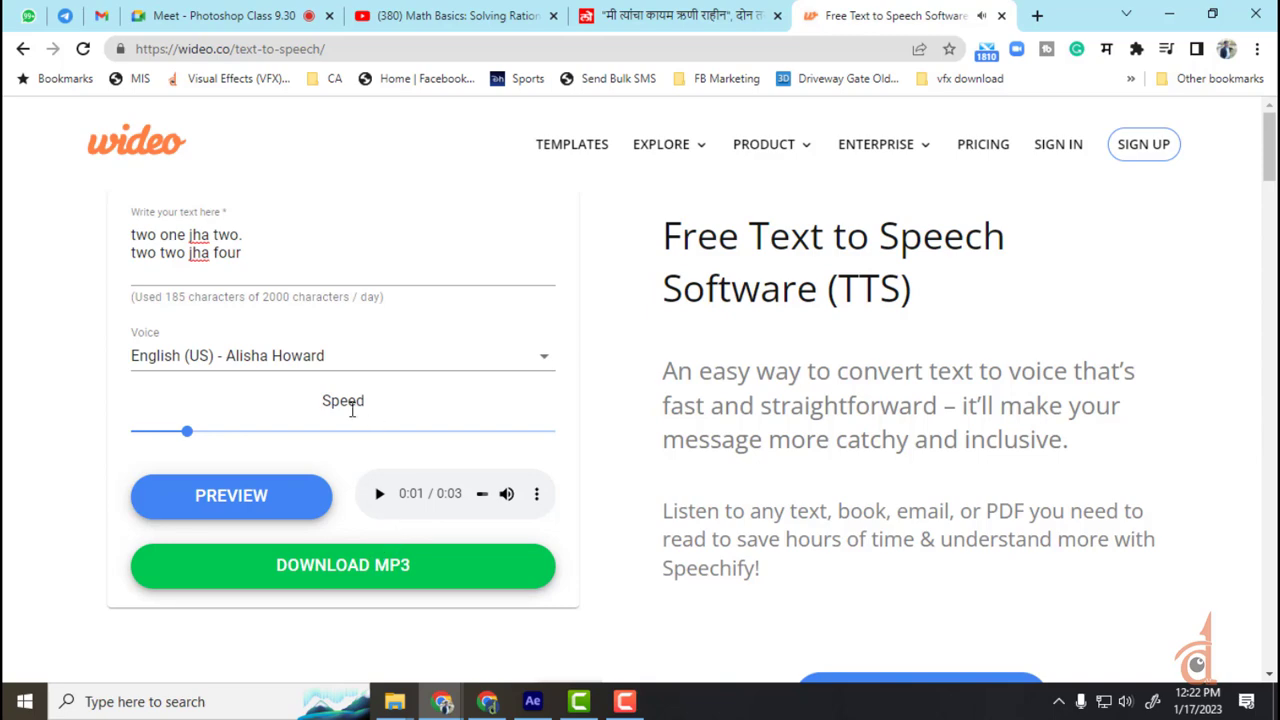
- Try the first Bengali (India) voice, play the audio, and pause it
left_click(349, 367)
scroll(360, 265, "up", 10)
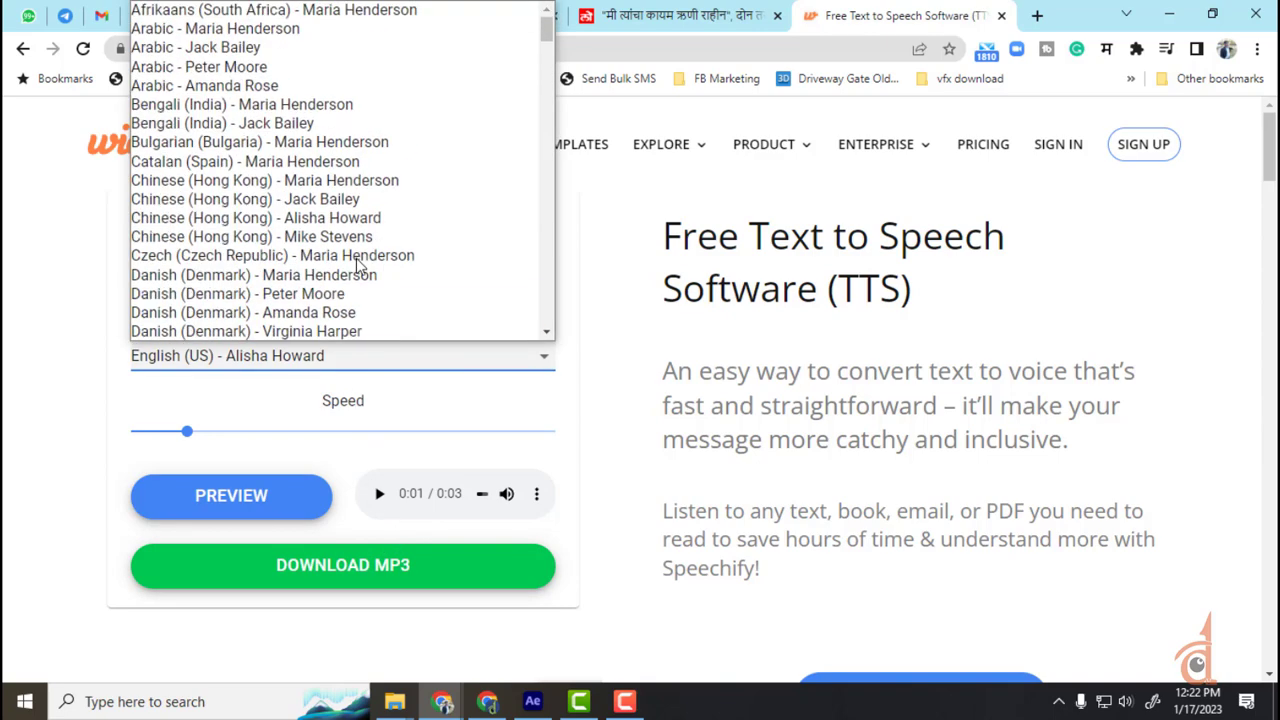
scroll(277, 258, "down", 3)
scroll(277, 258, "up", 3)
left_click(266, 104)
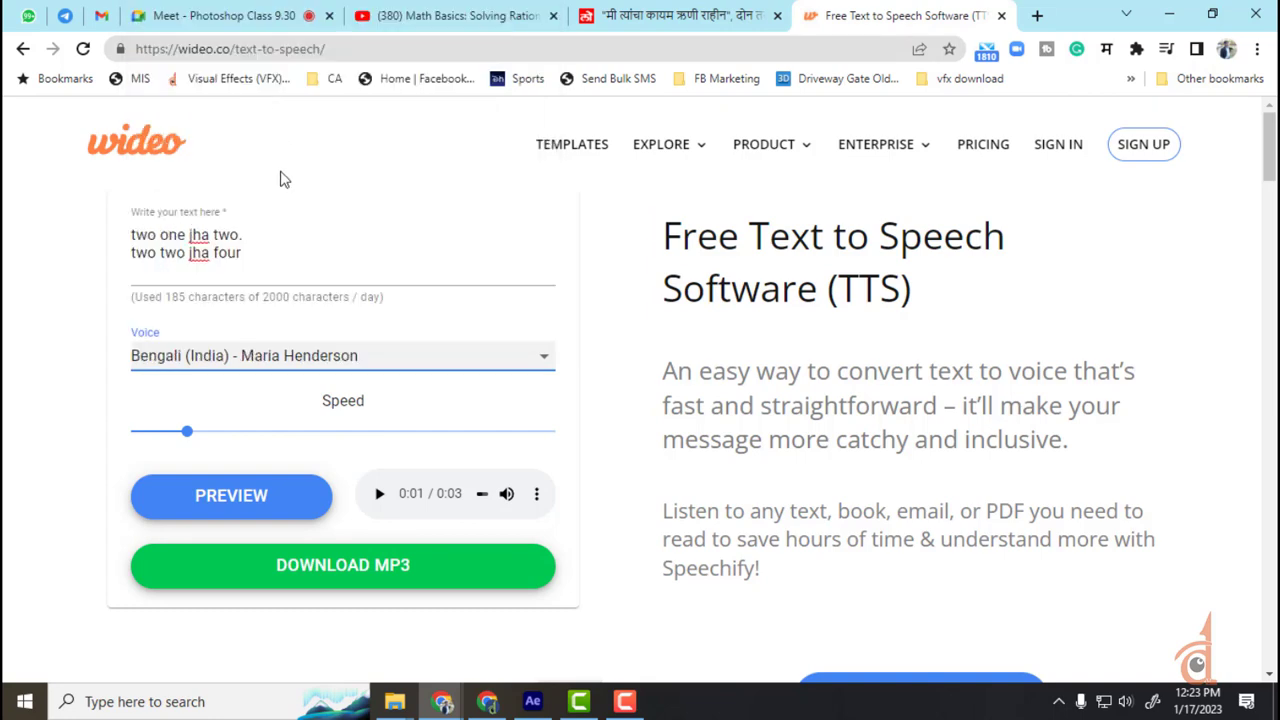
left_click(379, 496)
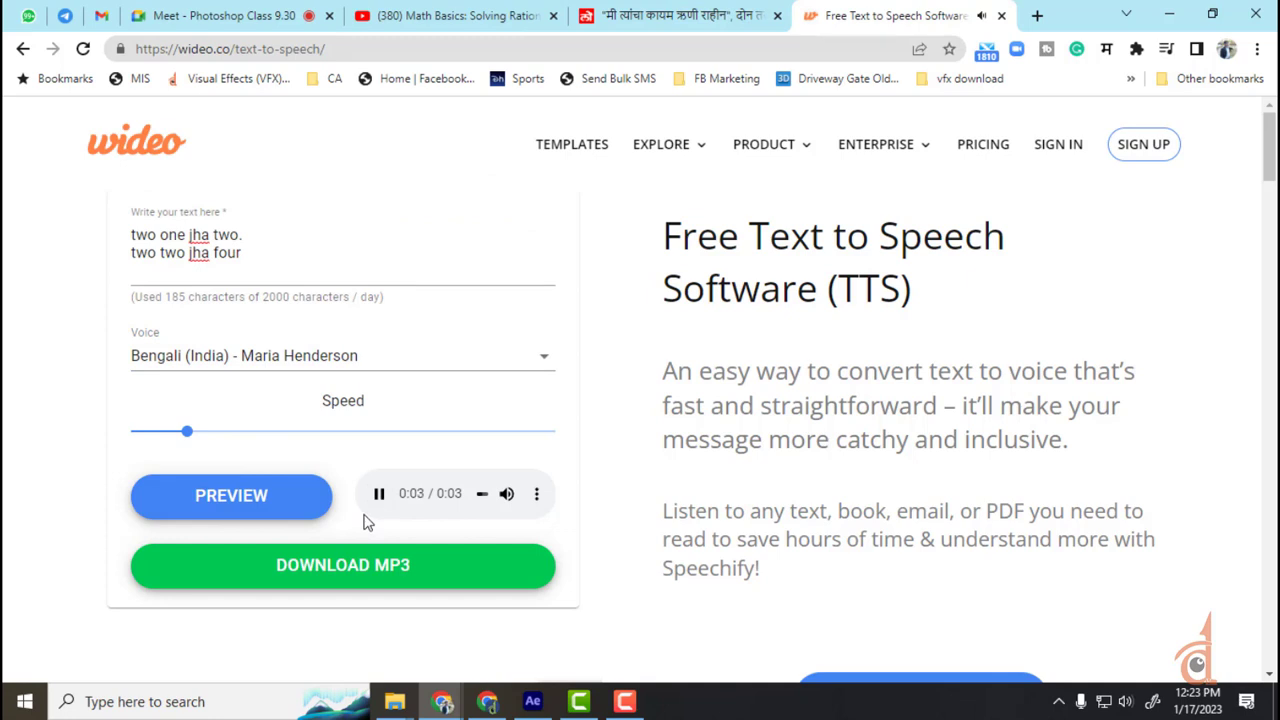
left_click(318, 495)
left_click(379, 495)
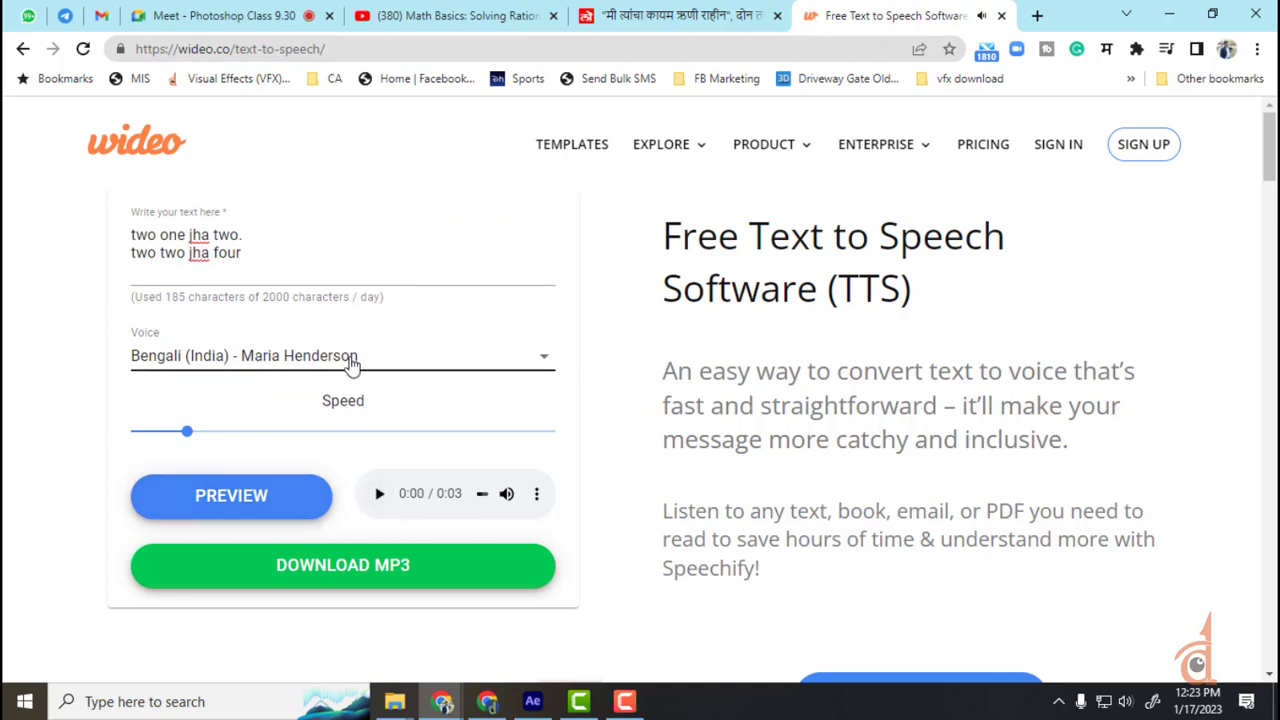
- Set the voice to the second English (India) option, preview the speech twice, and pause the playback
left_click(350, 362)
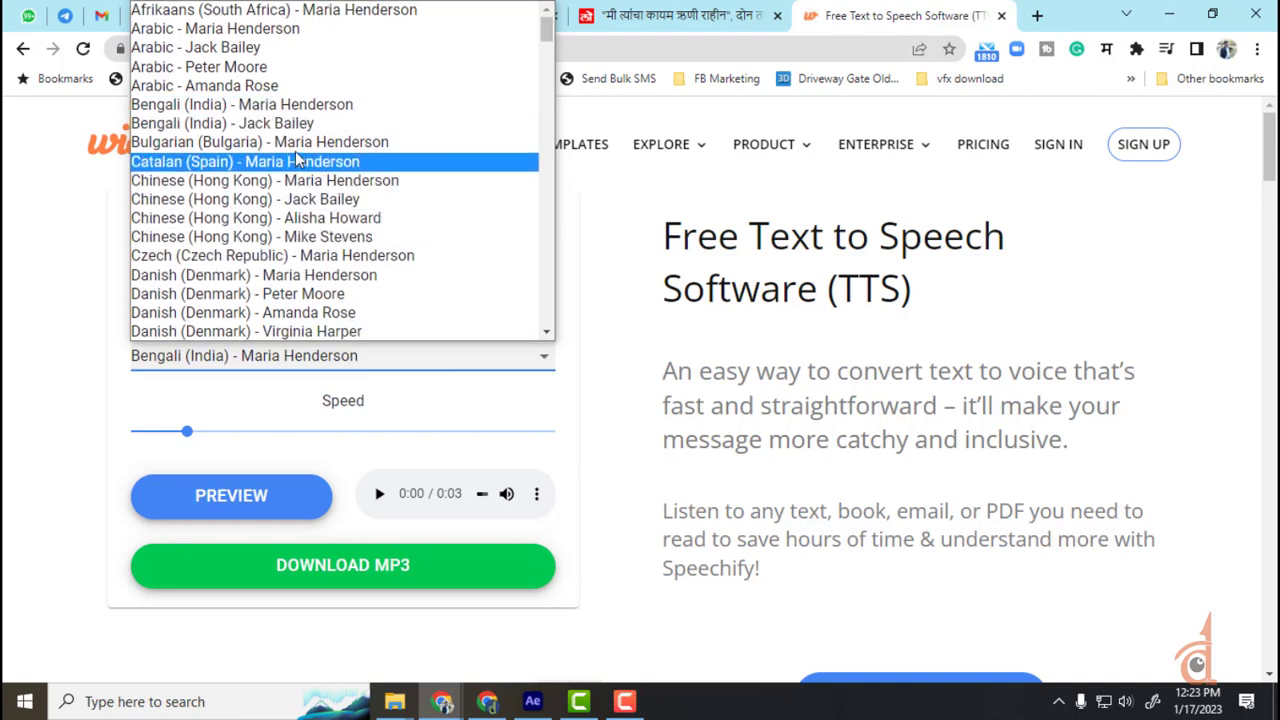
scroll(297, 160, "down", 5)
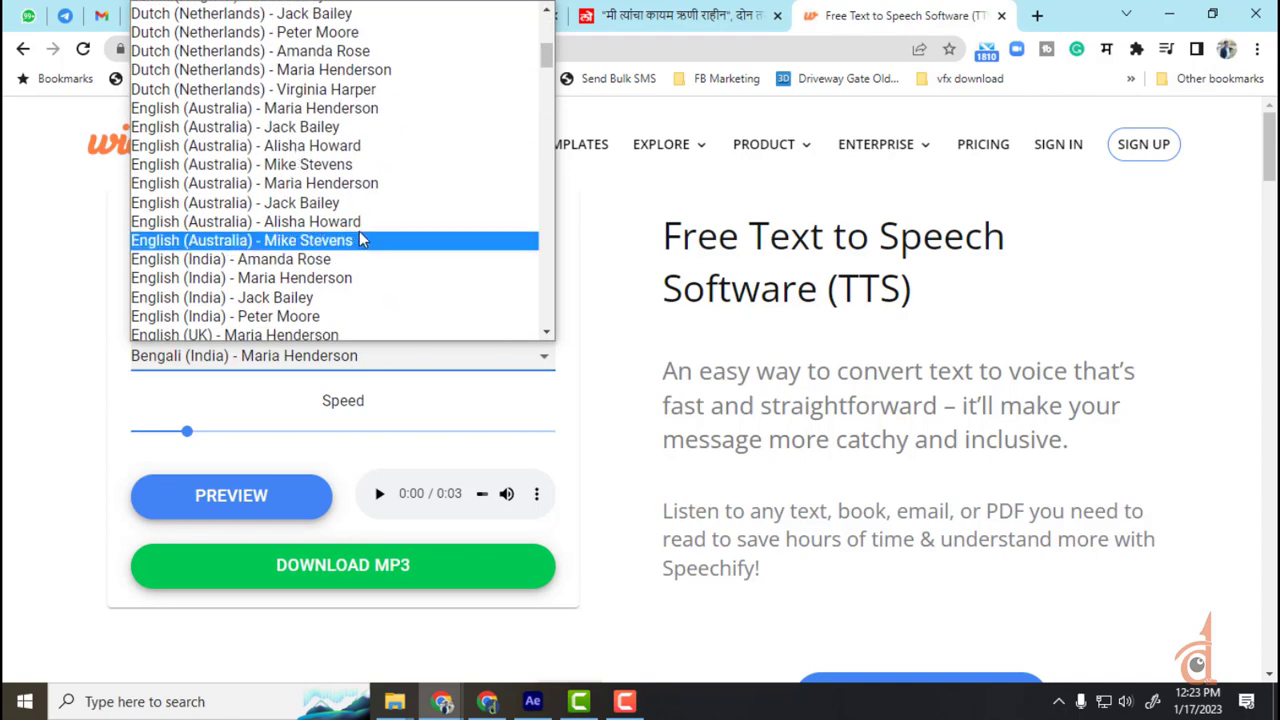
scroll(340, 200, "down", 3)
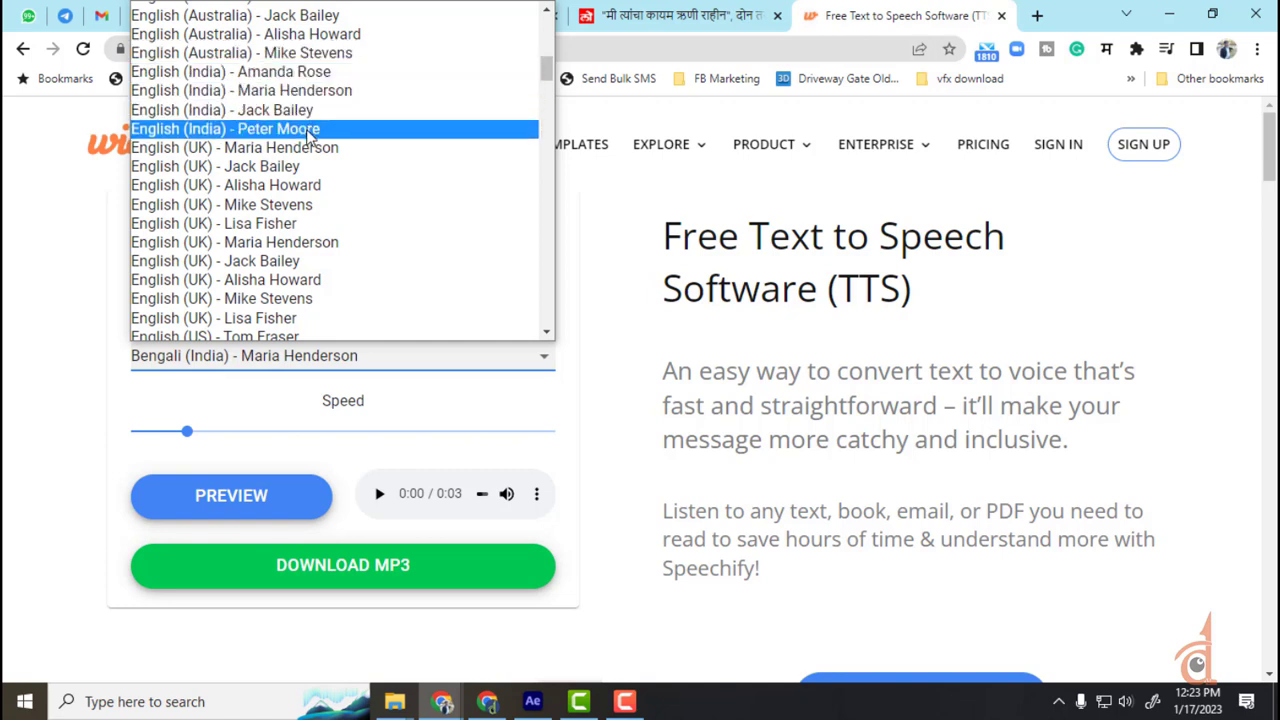
left_click(288, 91)
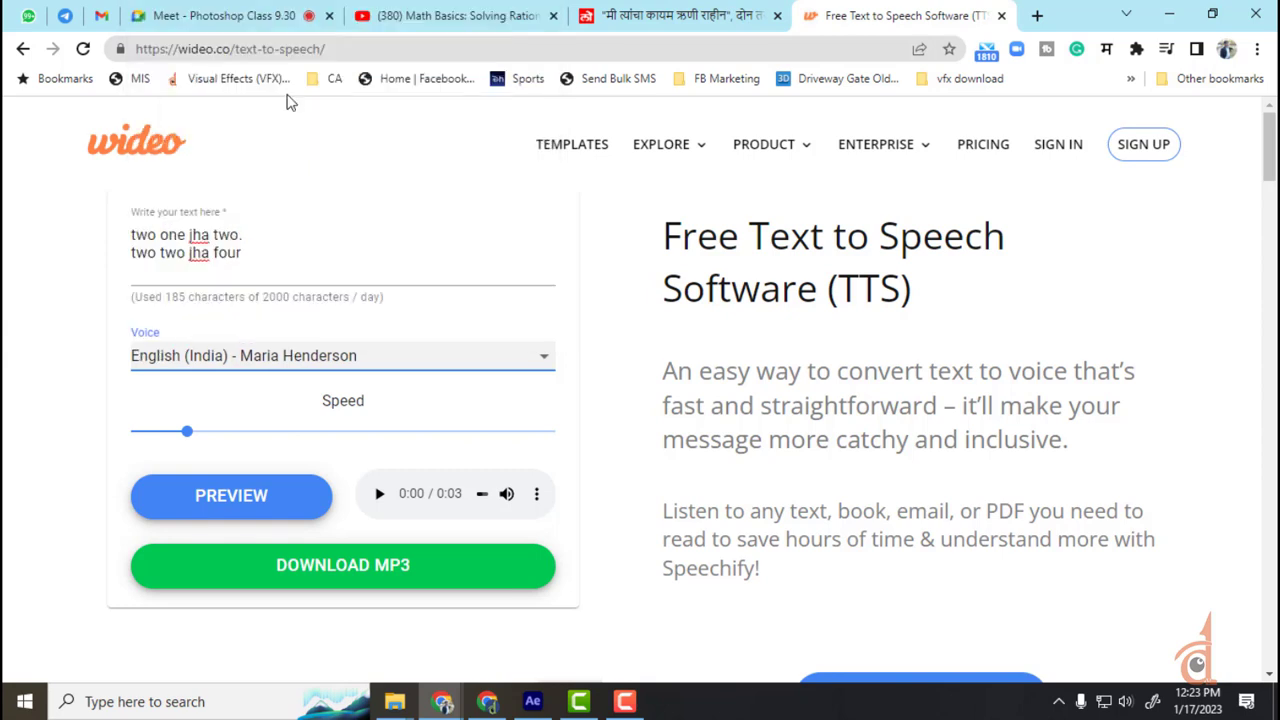
left_click(222, 505)
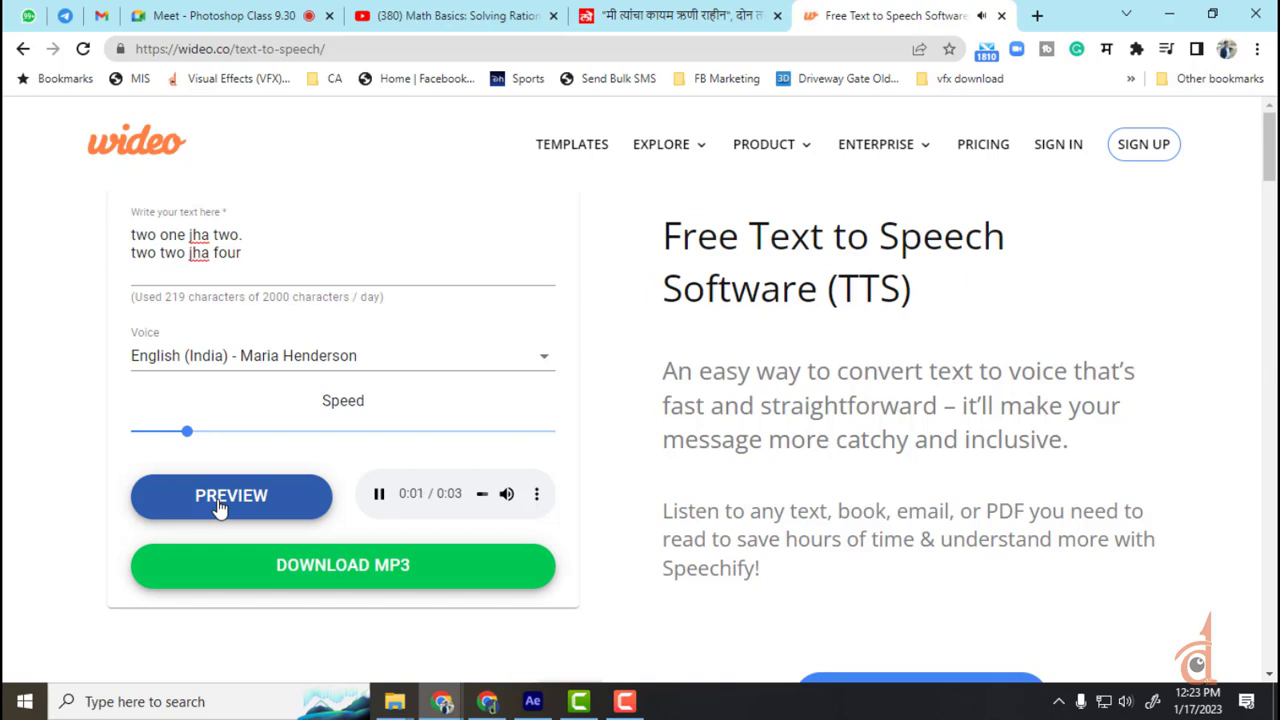
left_click(220, 505)
left_click(380, 496)
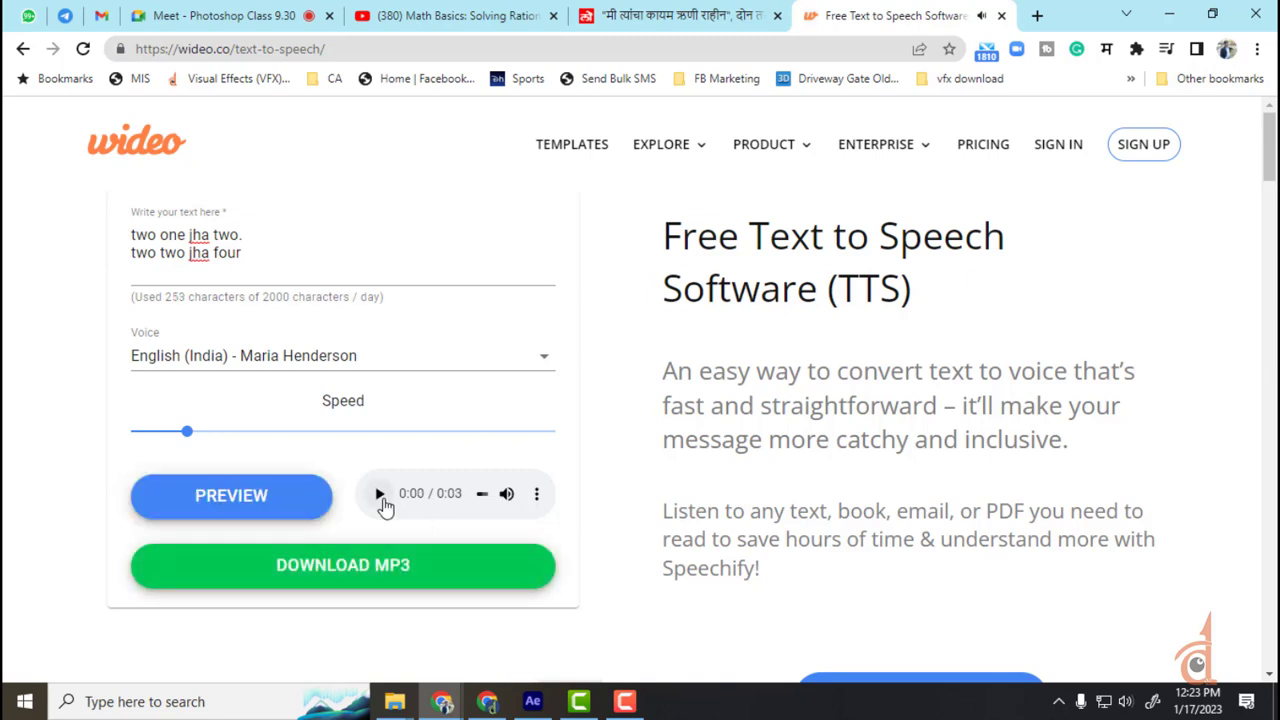